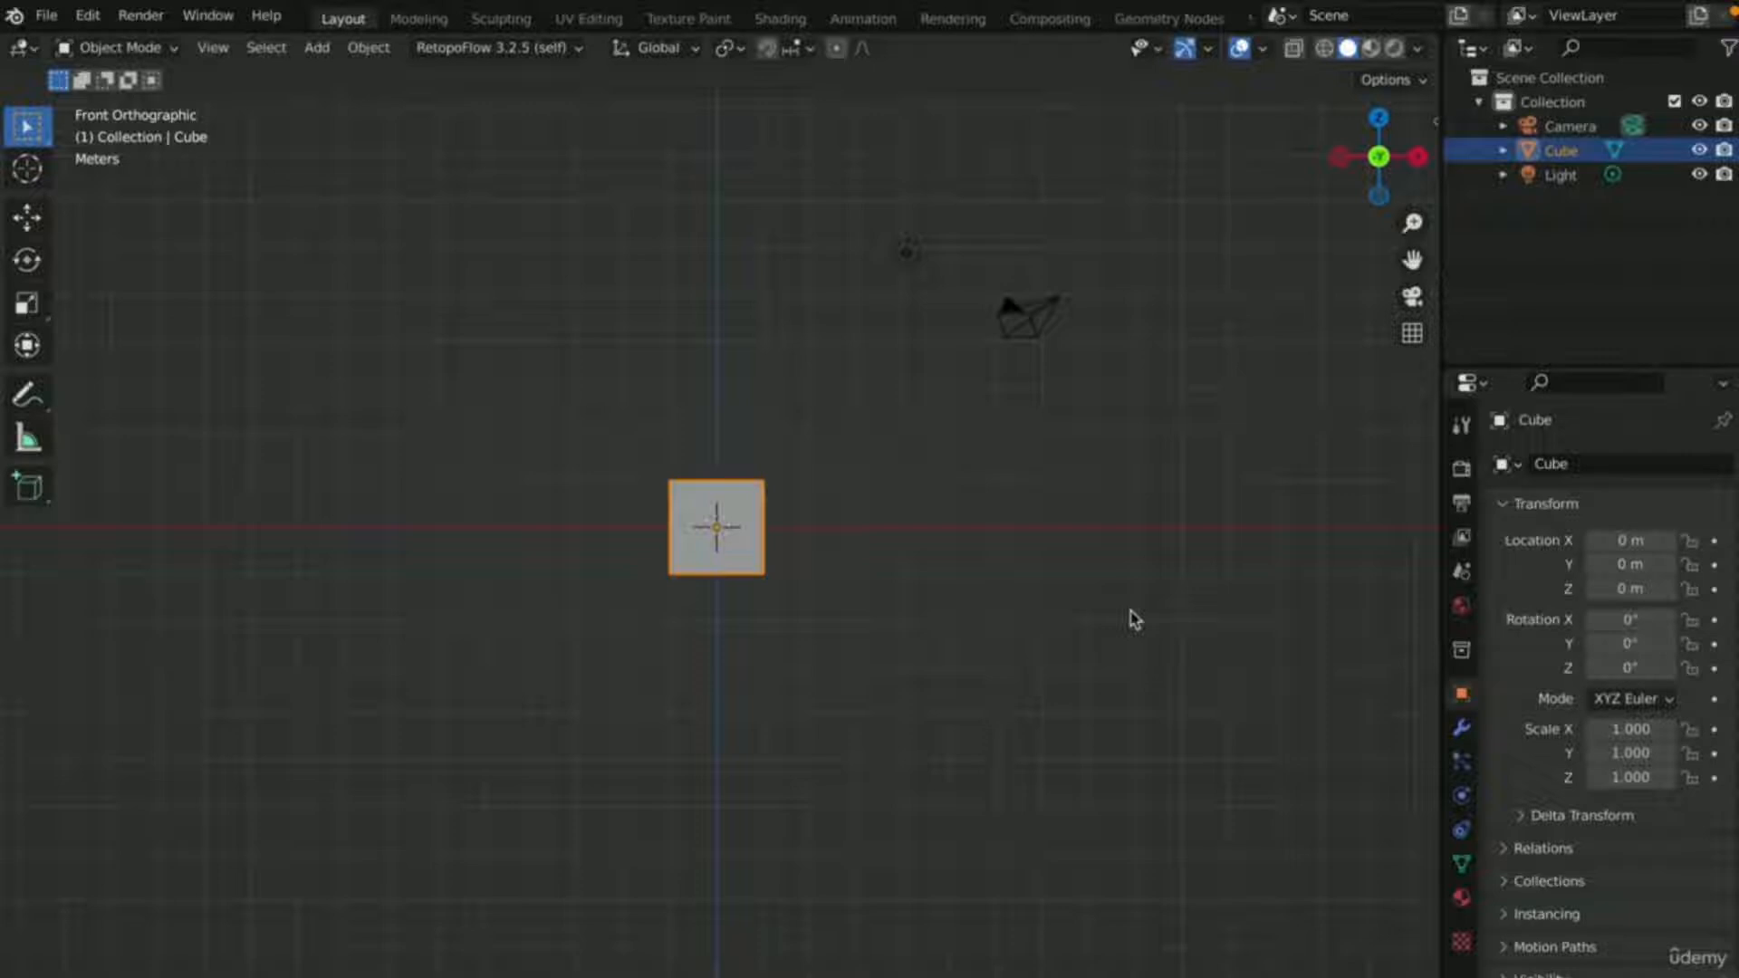
- Save the Blender file as characterproject.blend in the model folder
key(super+s)
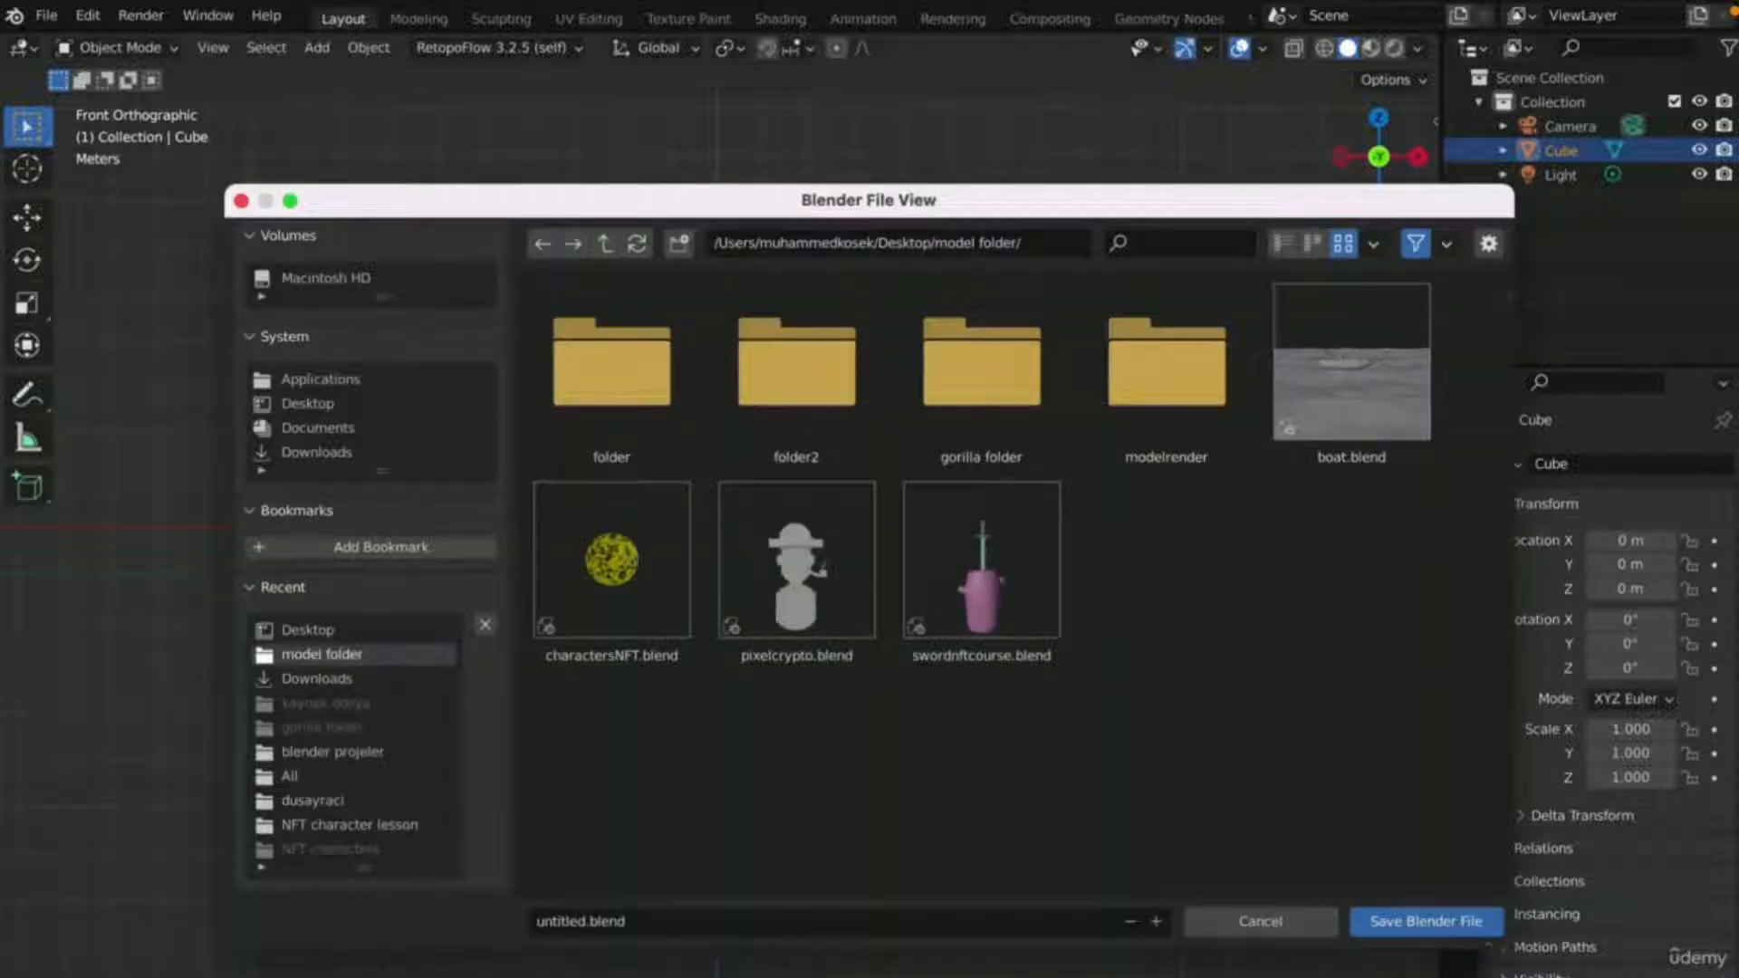
click(616, 920)
key(BackSpace)
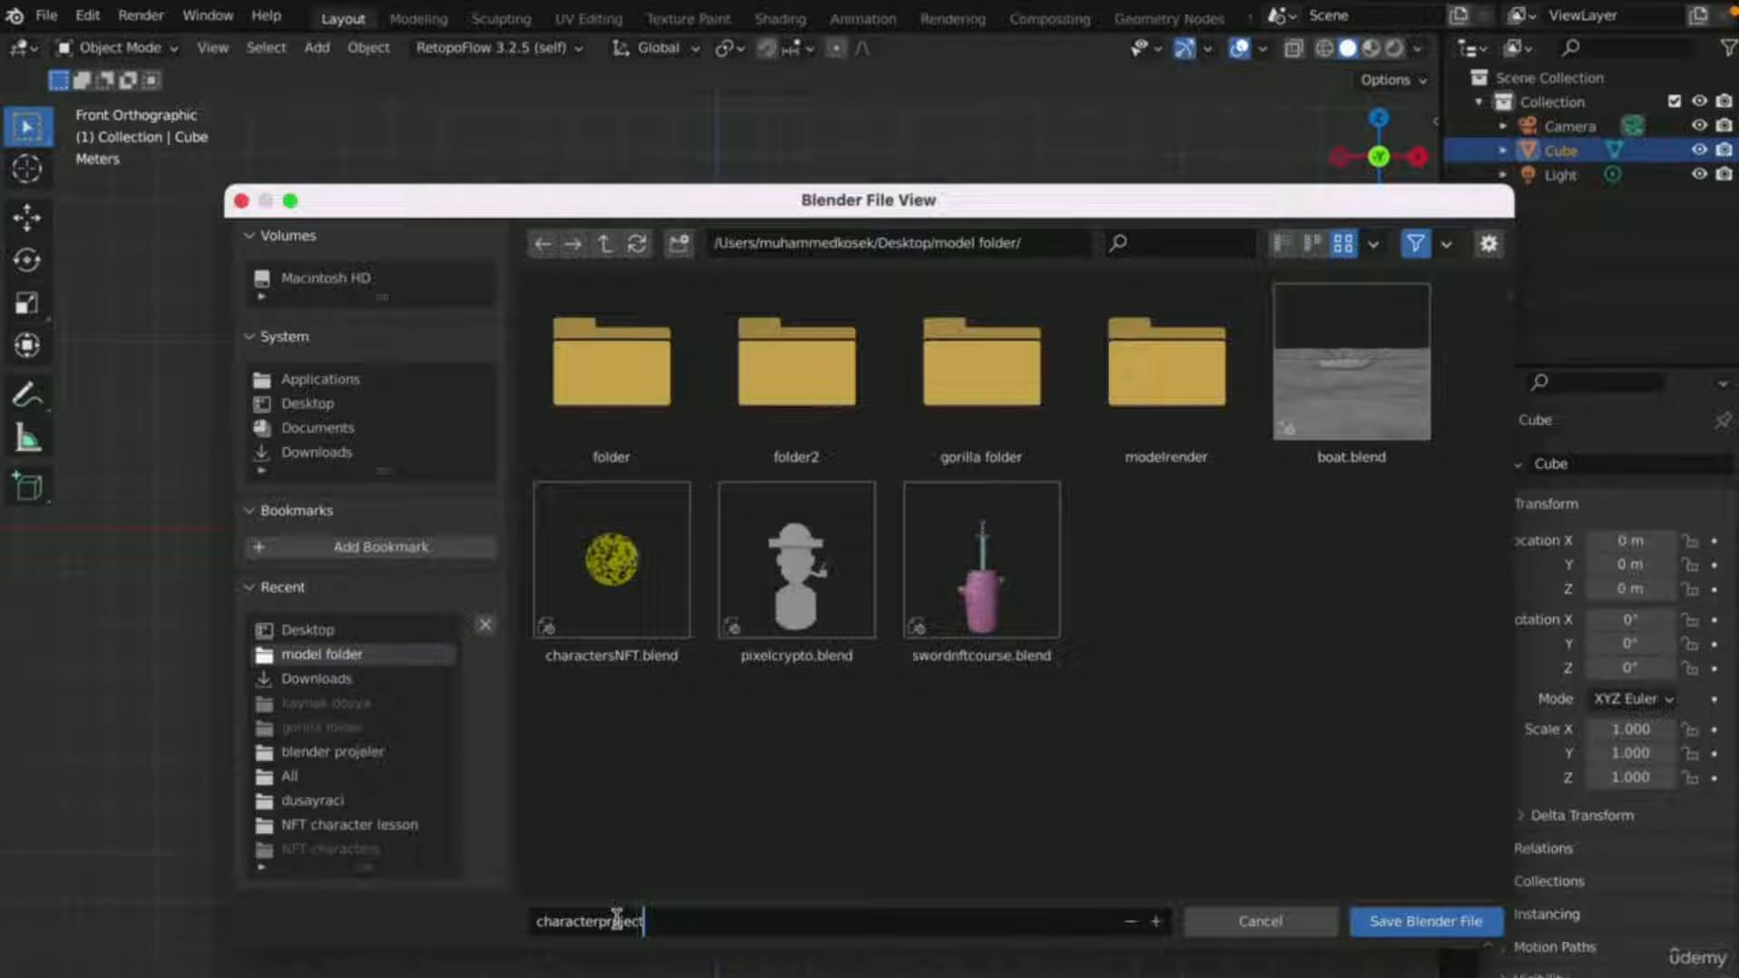
click(1340, 834)
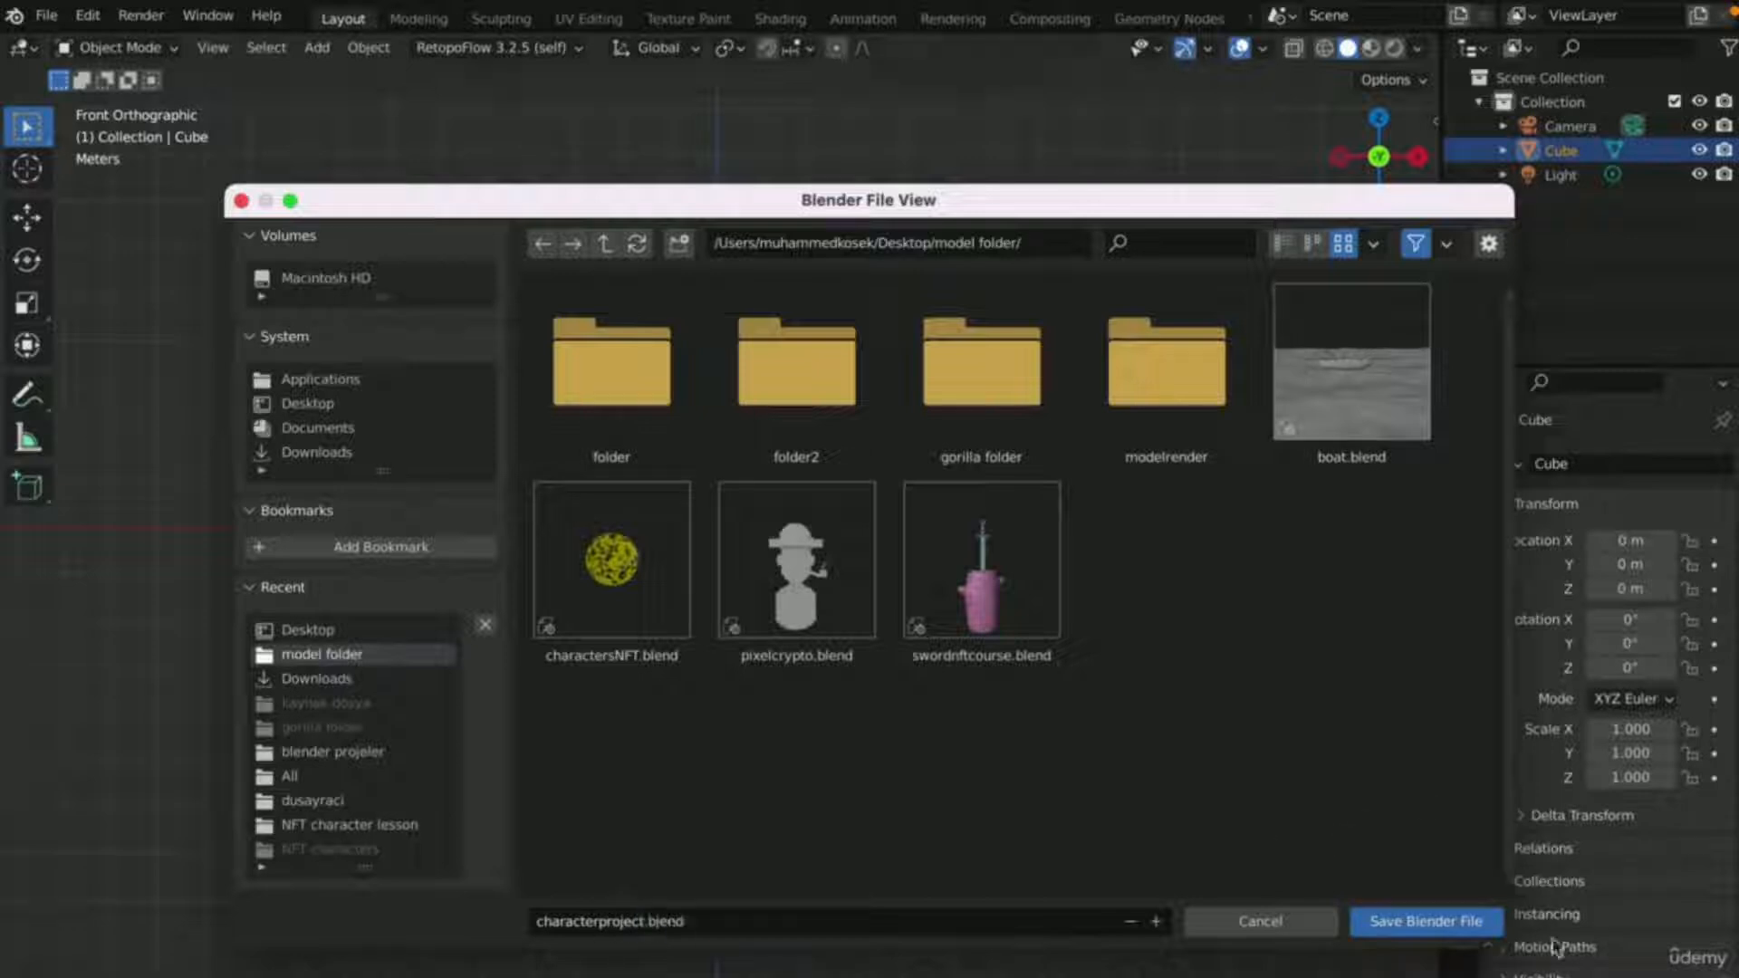
click(1453, 924)
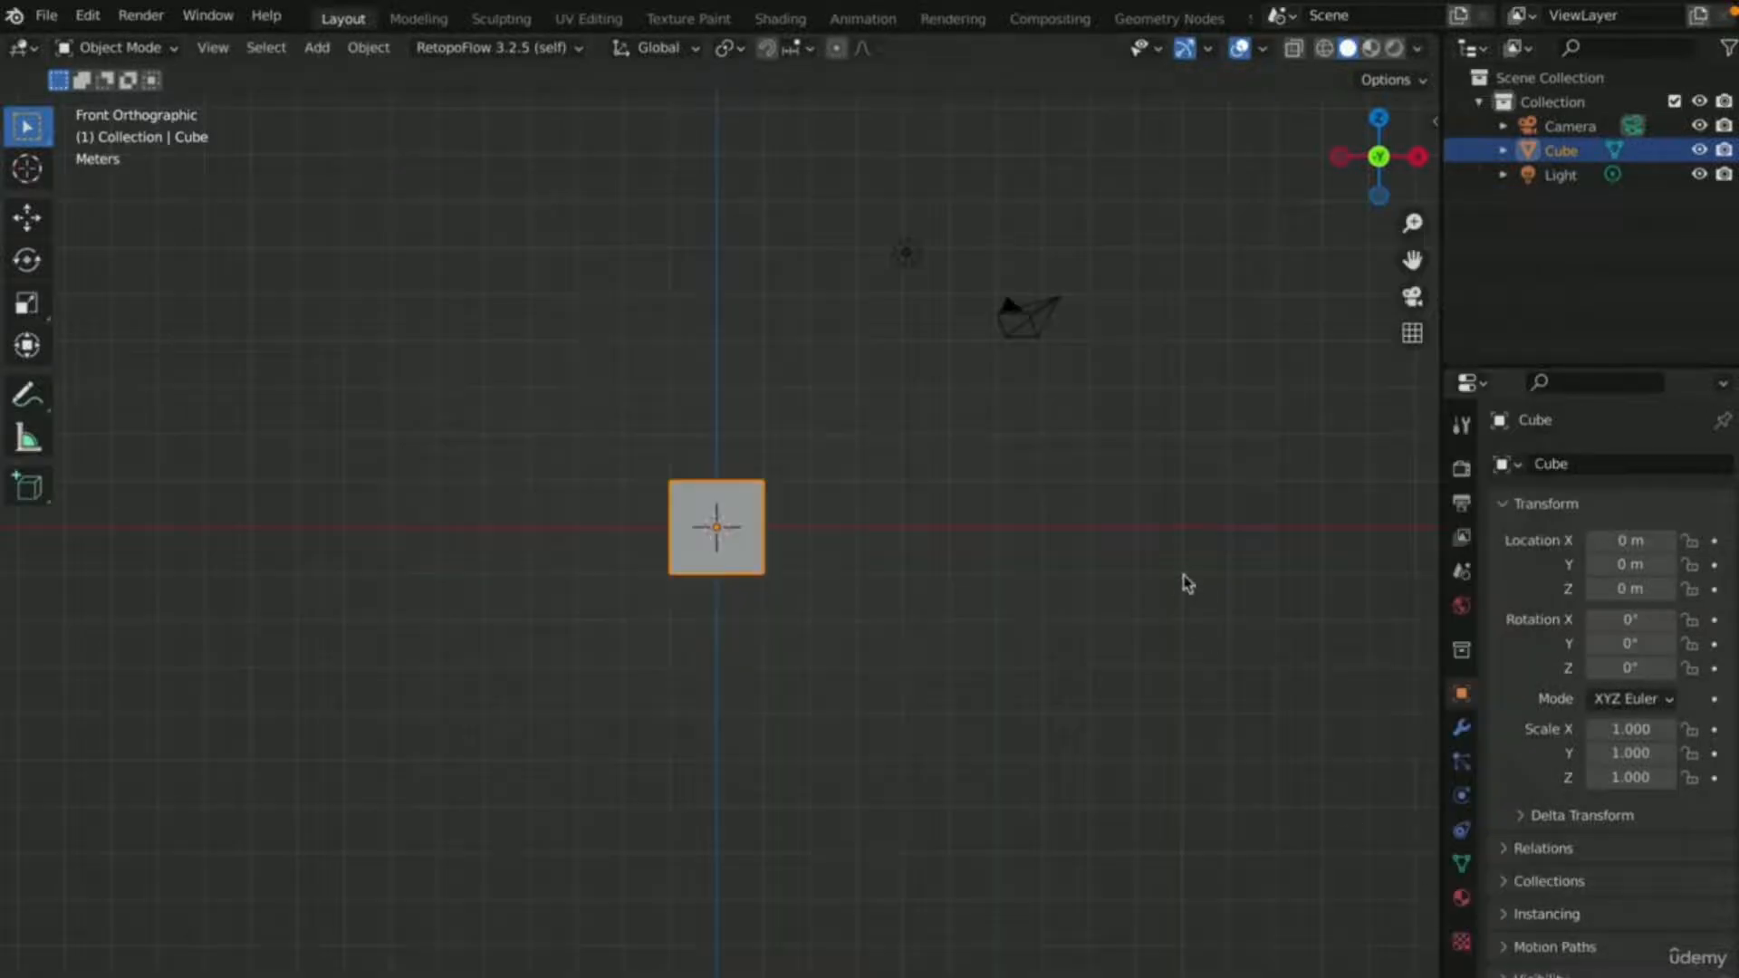
- Enable the Screencast Keys add-on's display in the 3D viewport and hide the sidebar again
key(n)
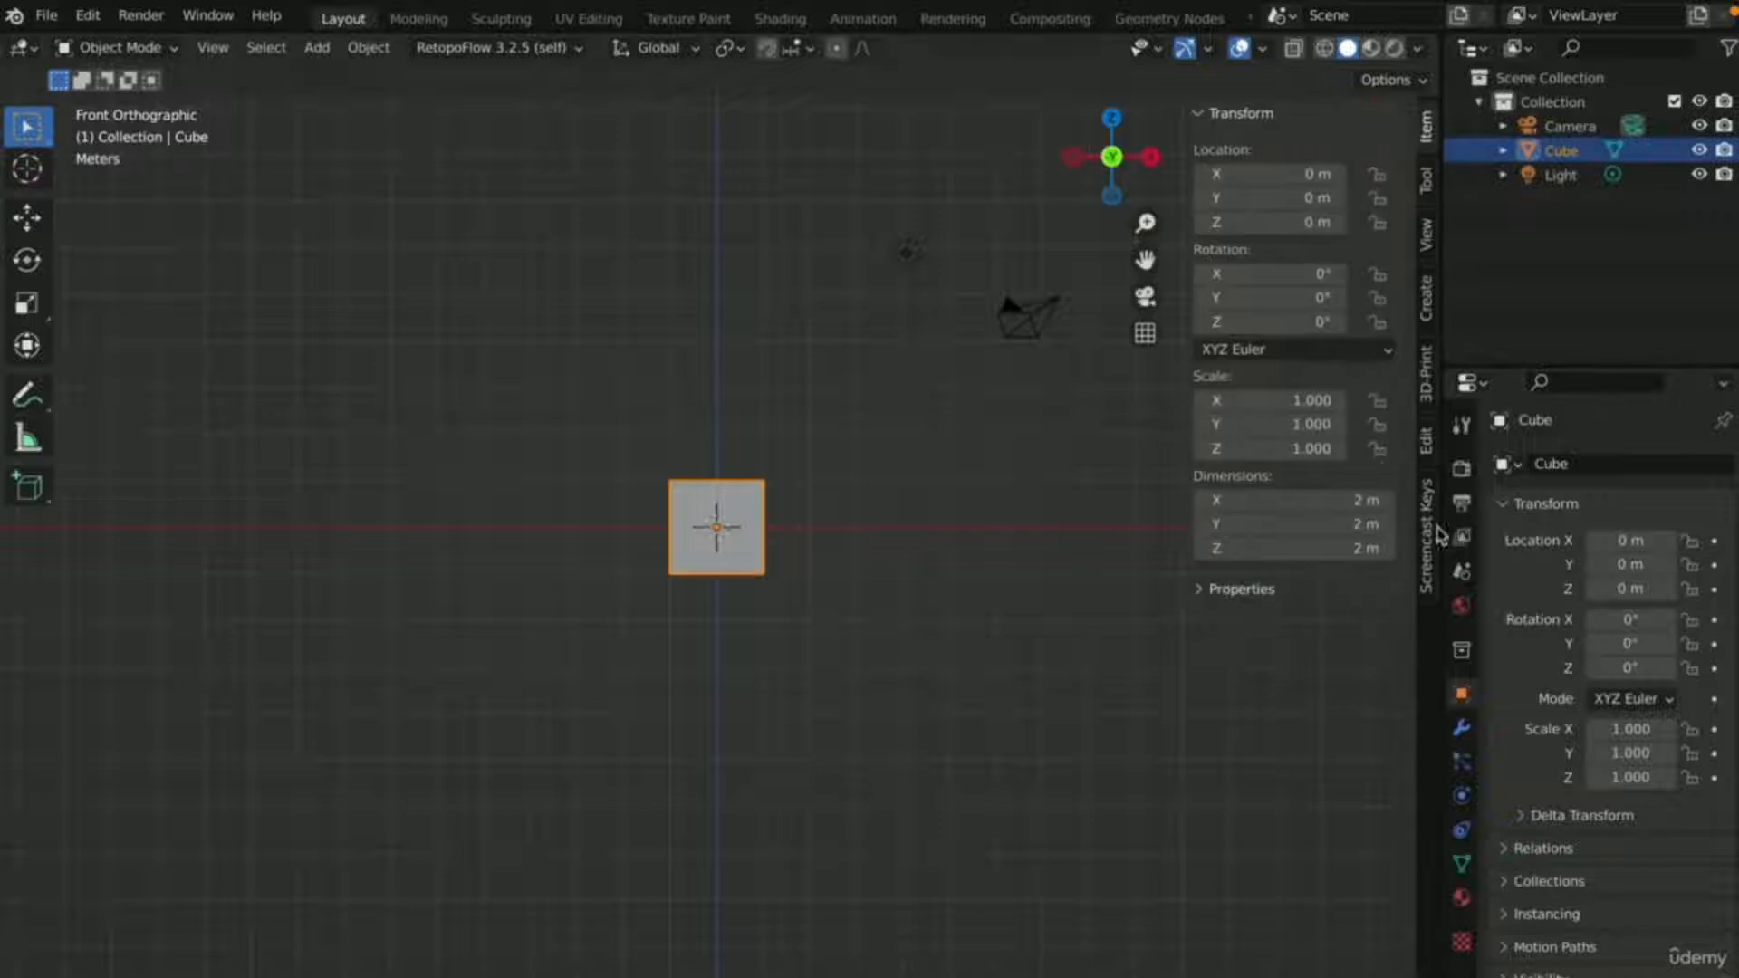
click(1428, 534)
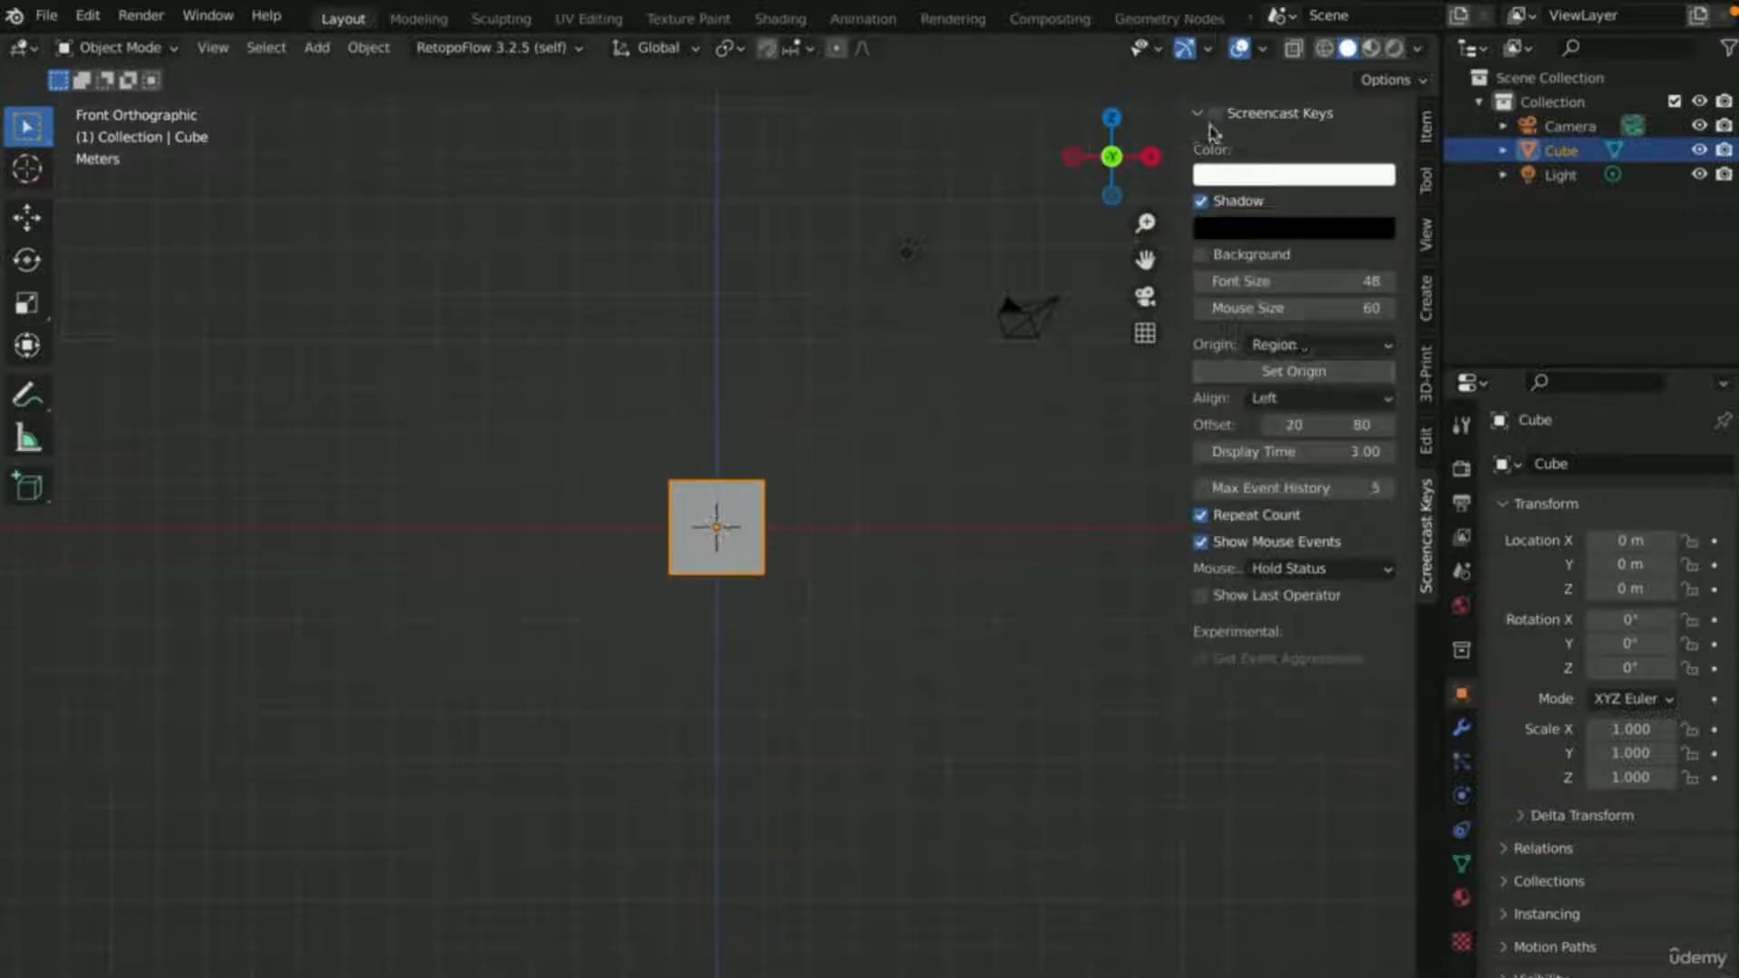
click(1214, 115)
key(n)
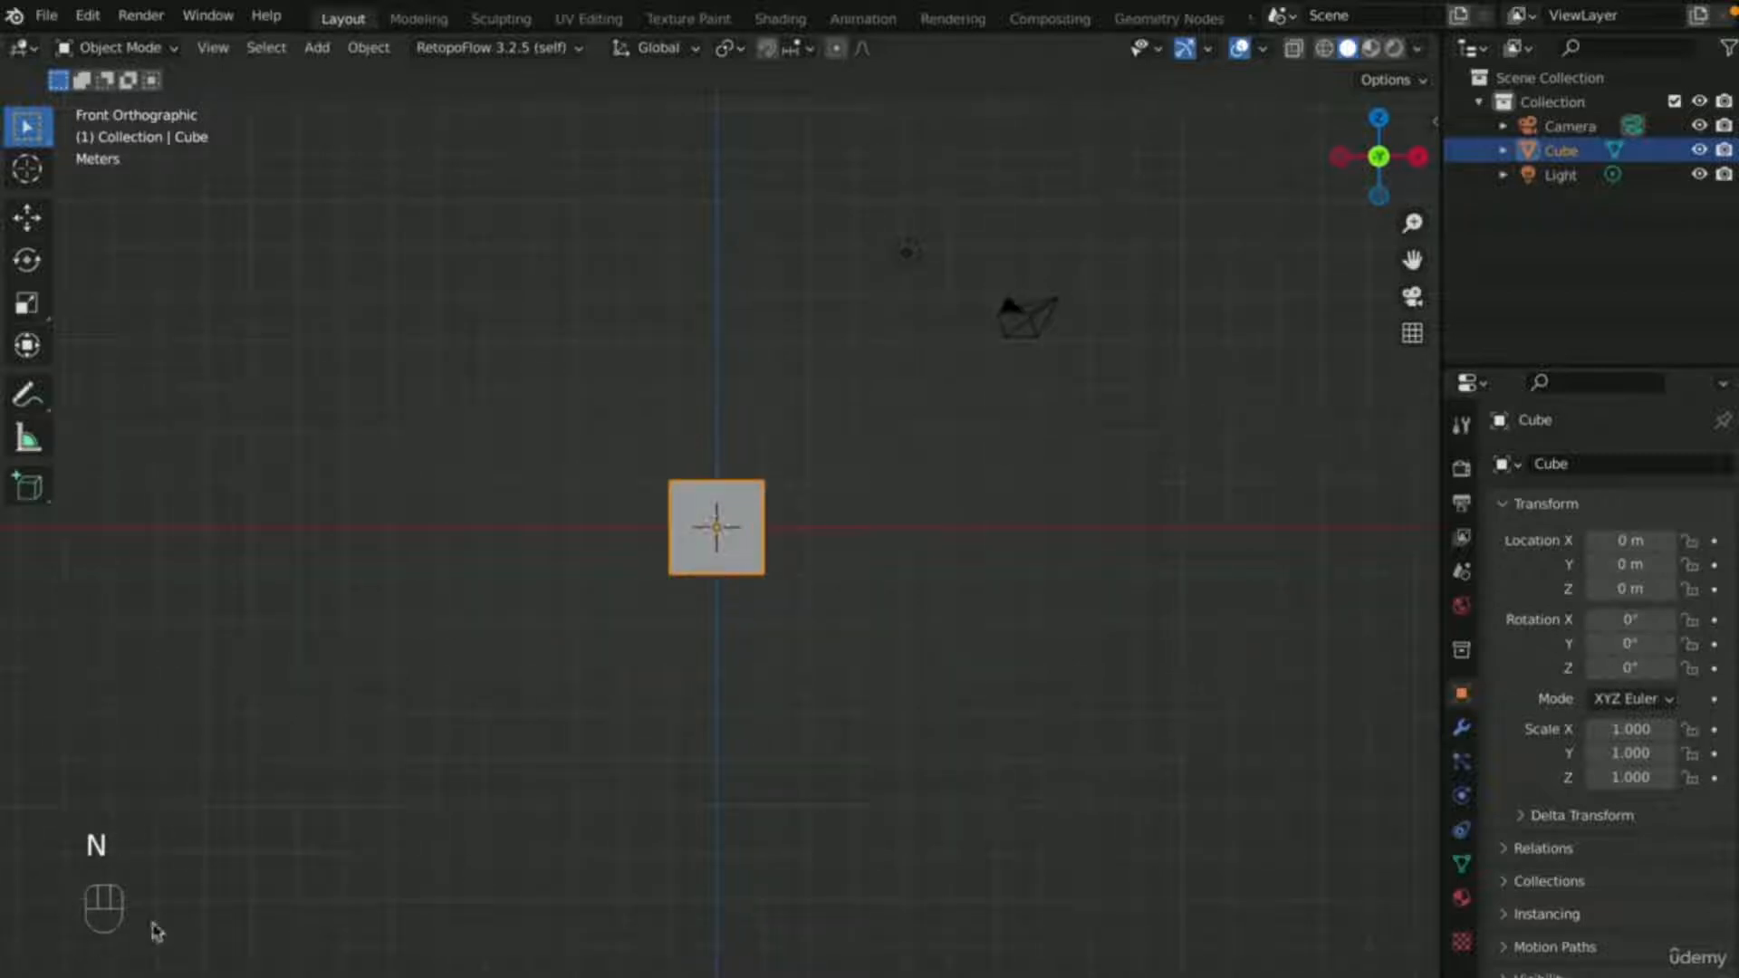
- Delete the default camera, cube and light from the scene
scroll(1029, 462, down, 1)
scroll(1044, 505, up, 2)
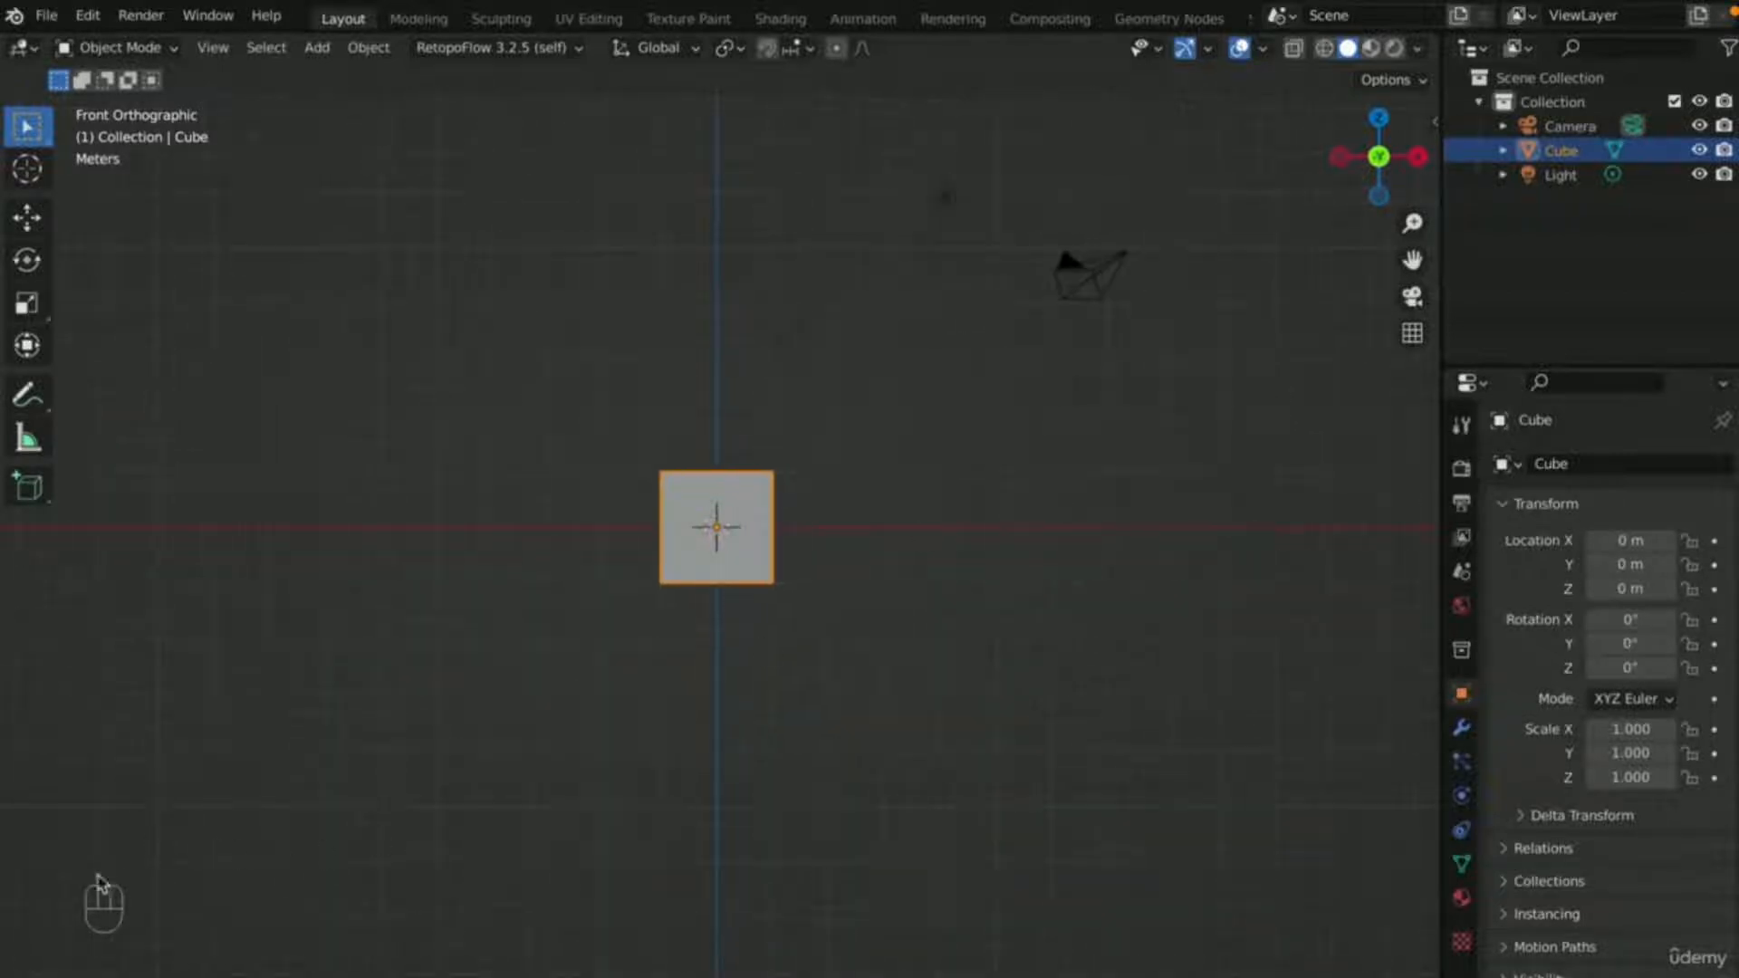
drag(1412, 260, 1413, 313)
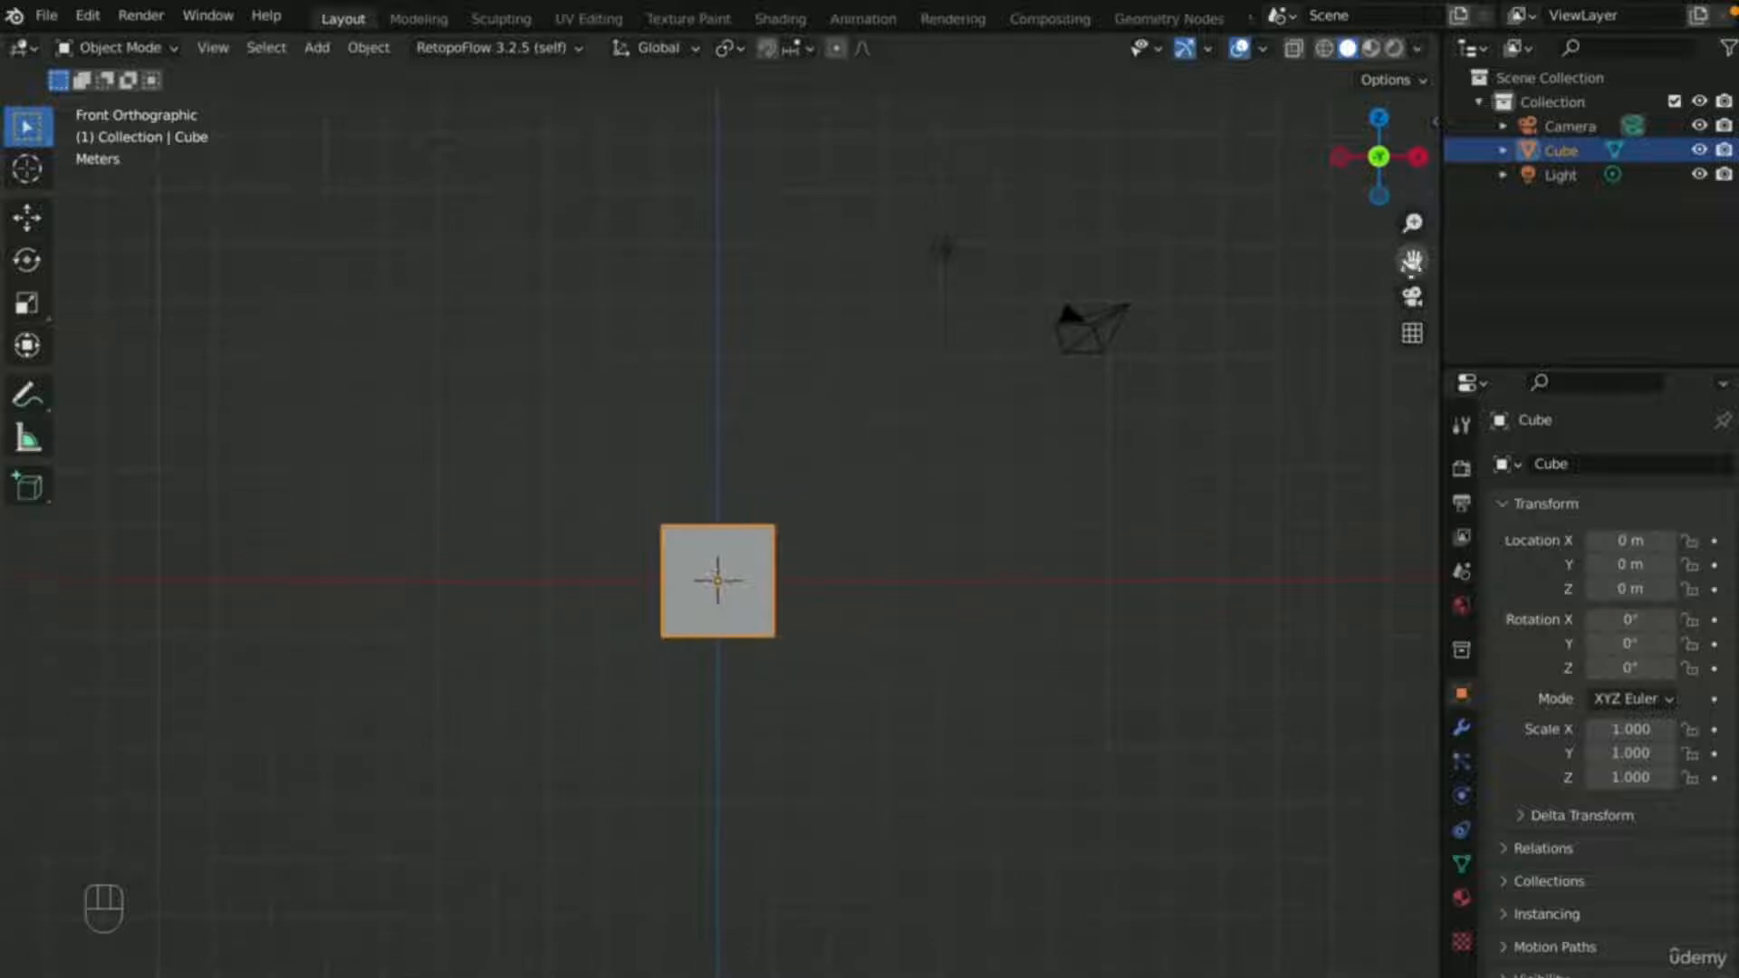
scroll(1054, 692, down, 4)
scroll(955, 594, down, 3)
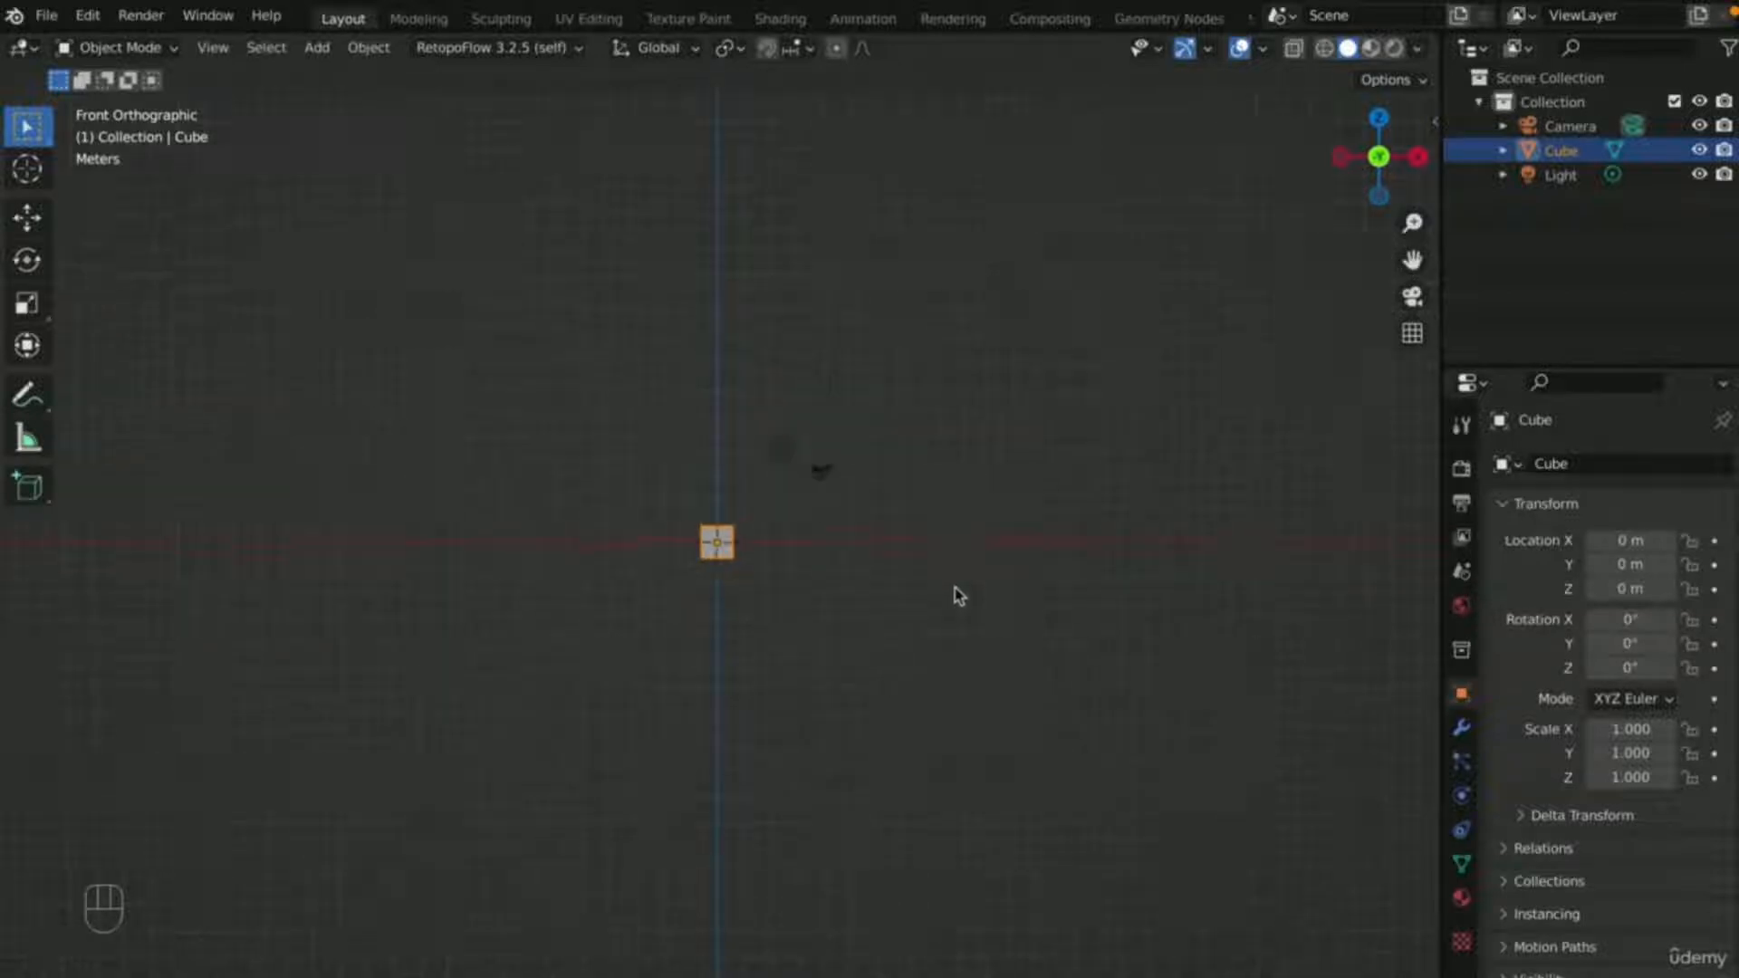
scroll(958, 594, up, 6)
drag(1225, 176, 295, 913)
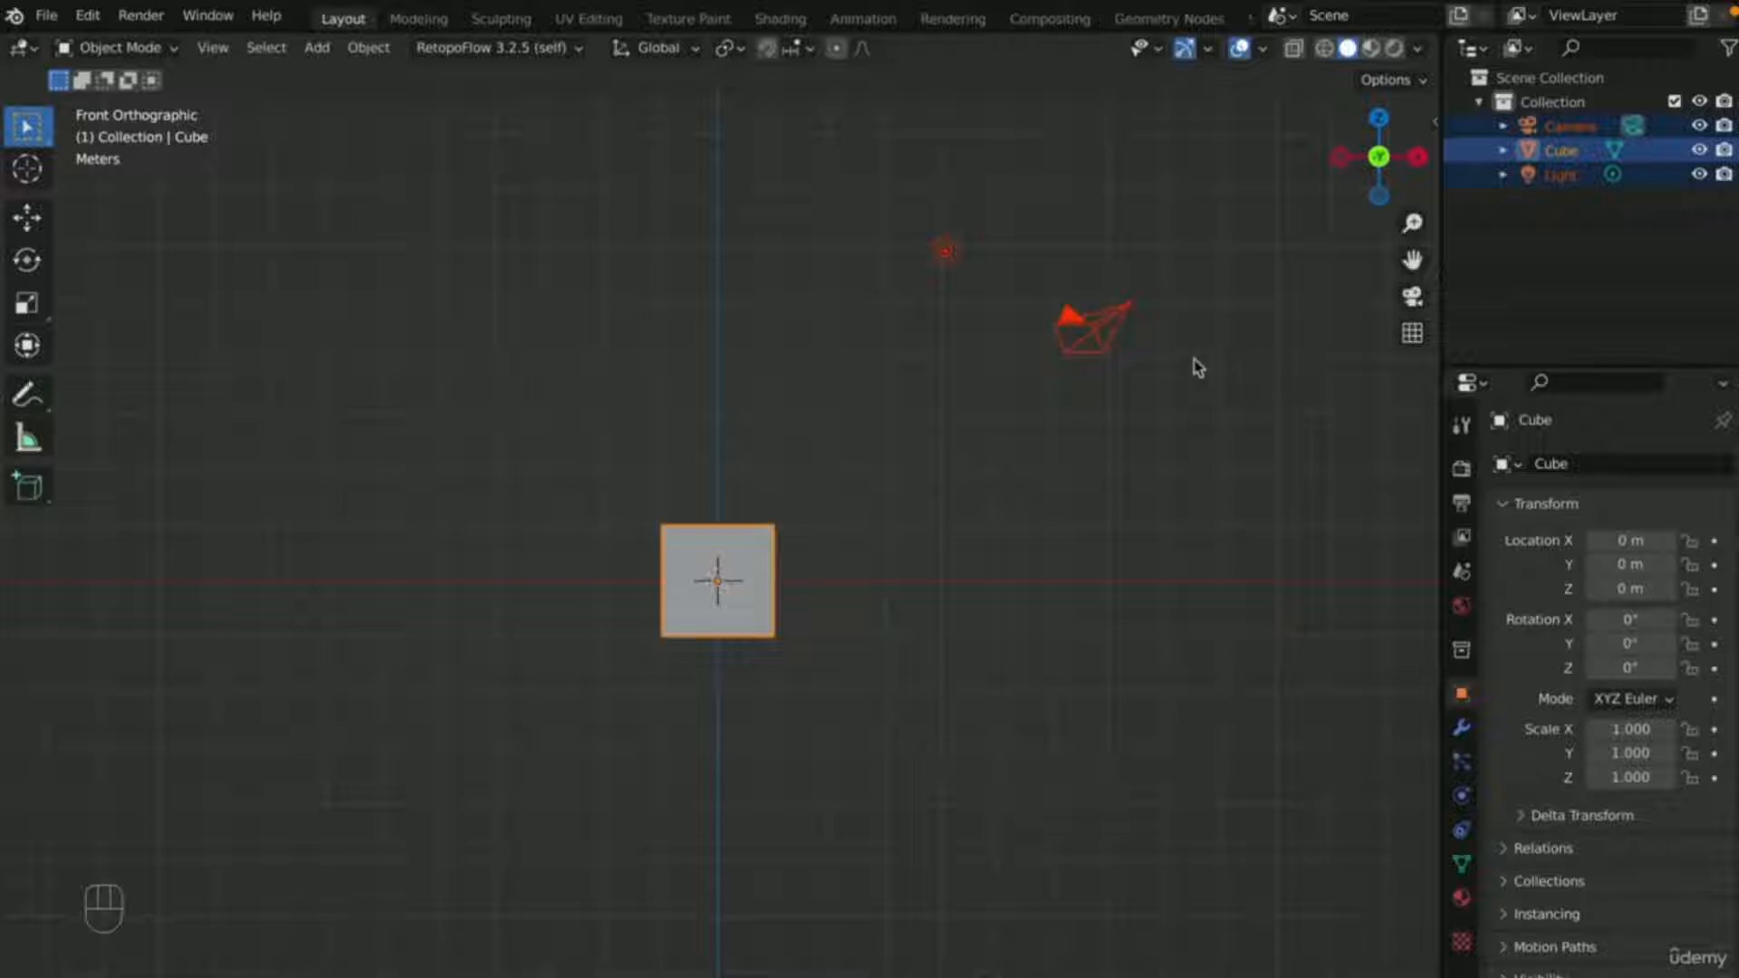
key(x)
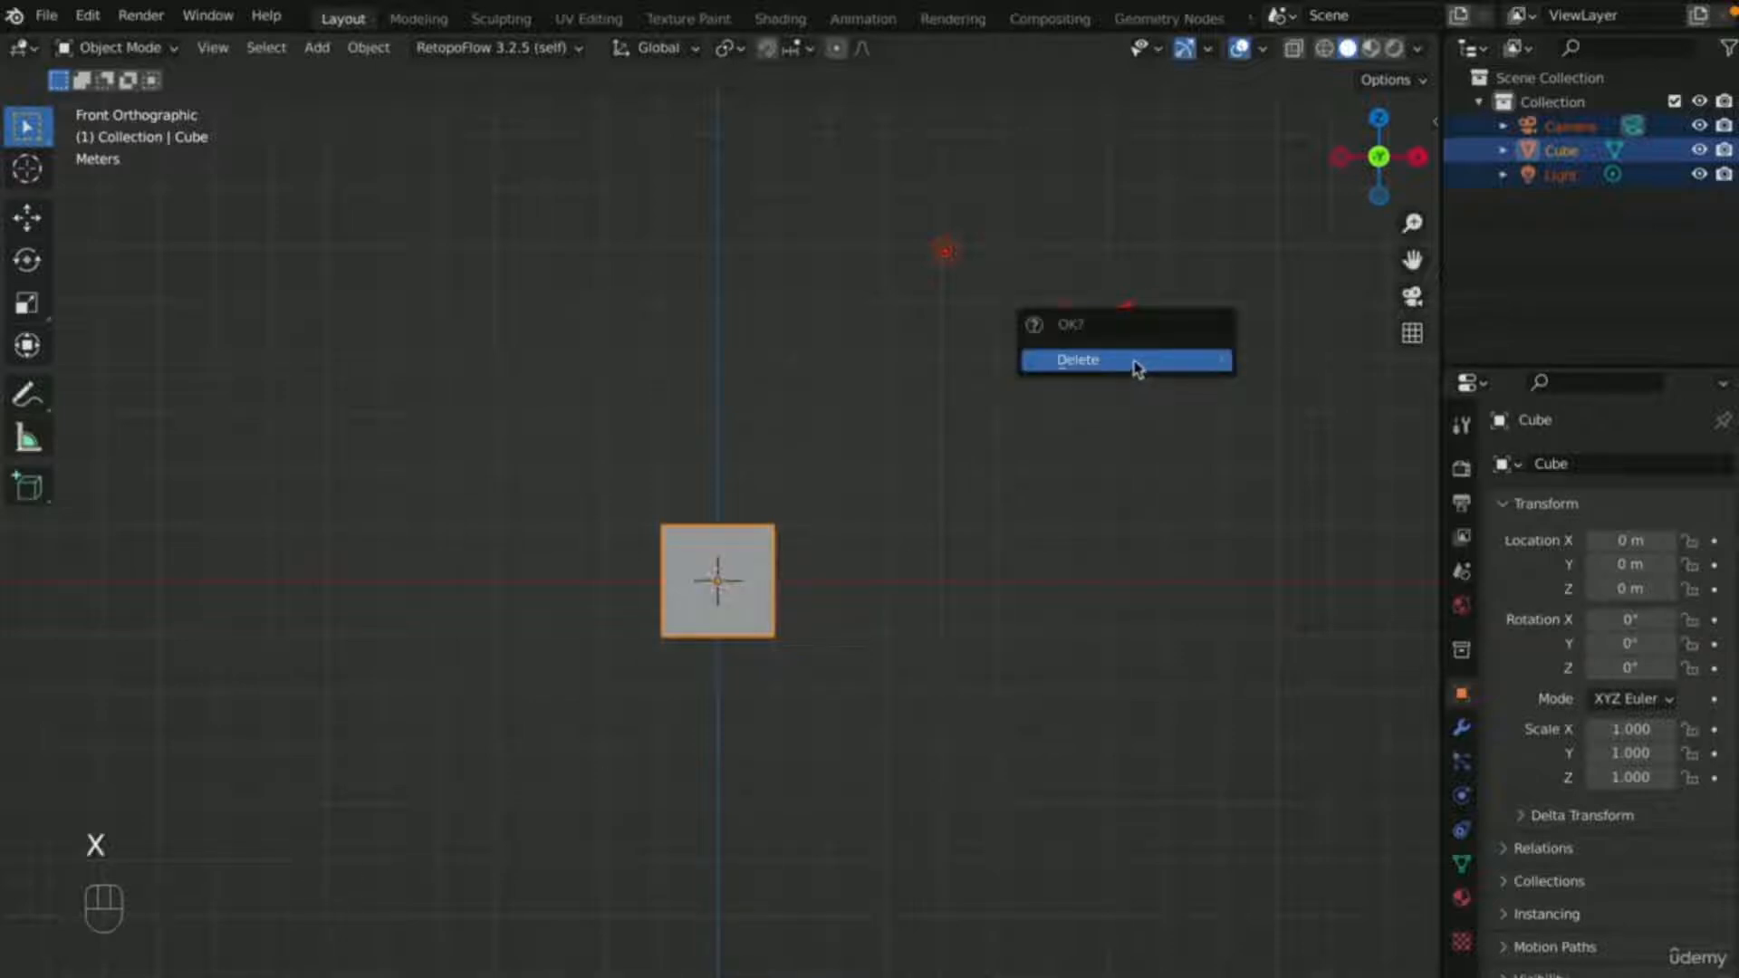
click(1134, 362)
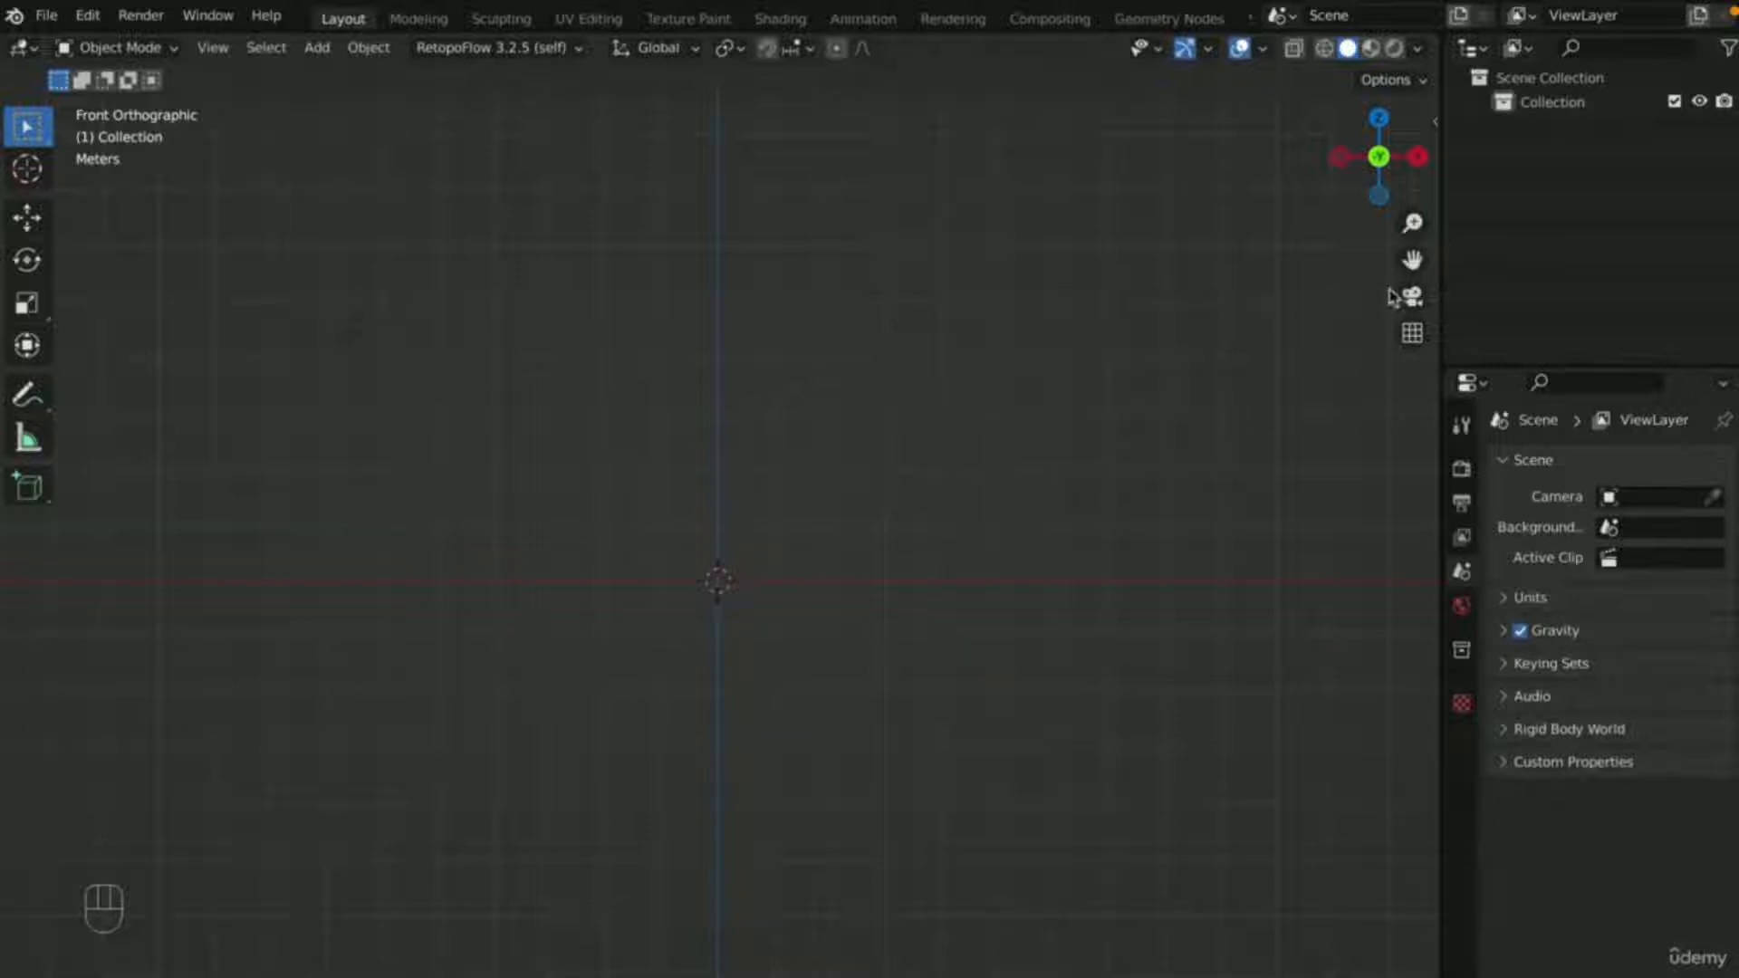
- Add a cube mesh at the world origin, working in front orthographic view
drag(1412, 260, 1418, 409)
key(KP_1)
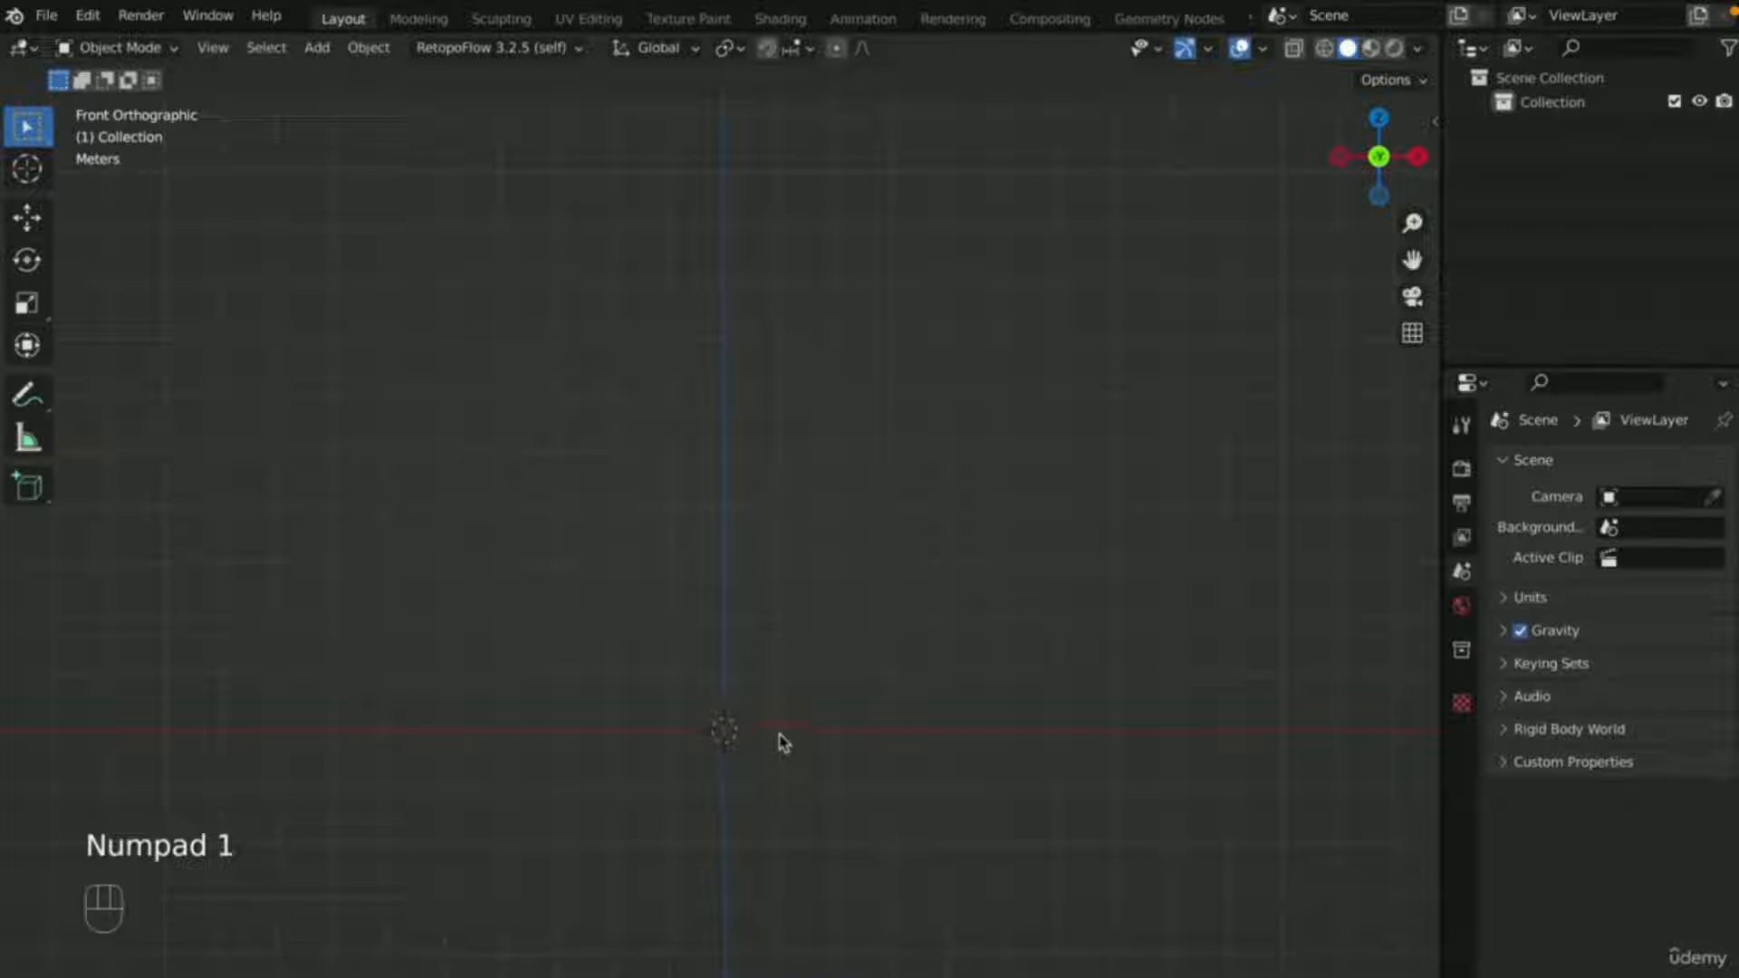
key(shift+a)
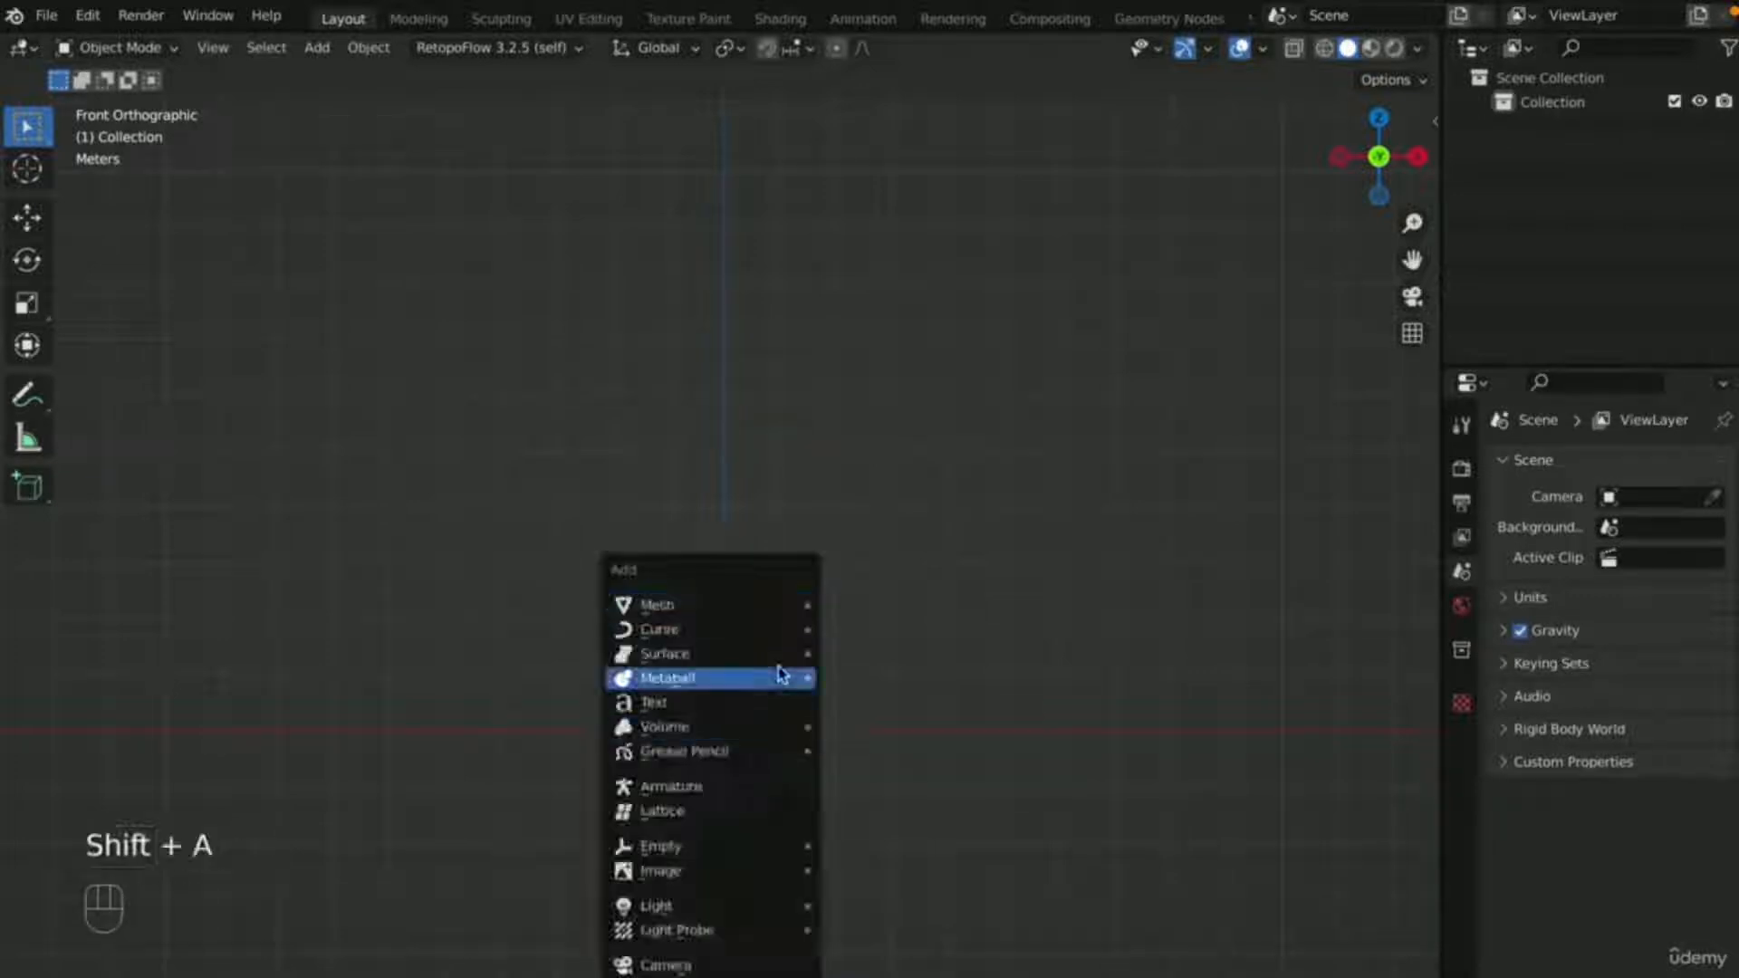
mouse_move(808, 605)
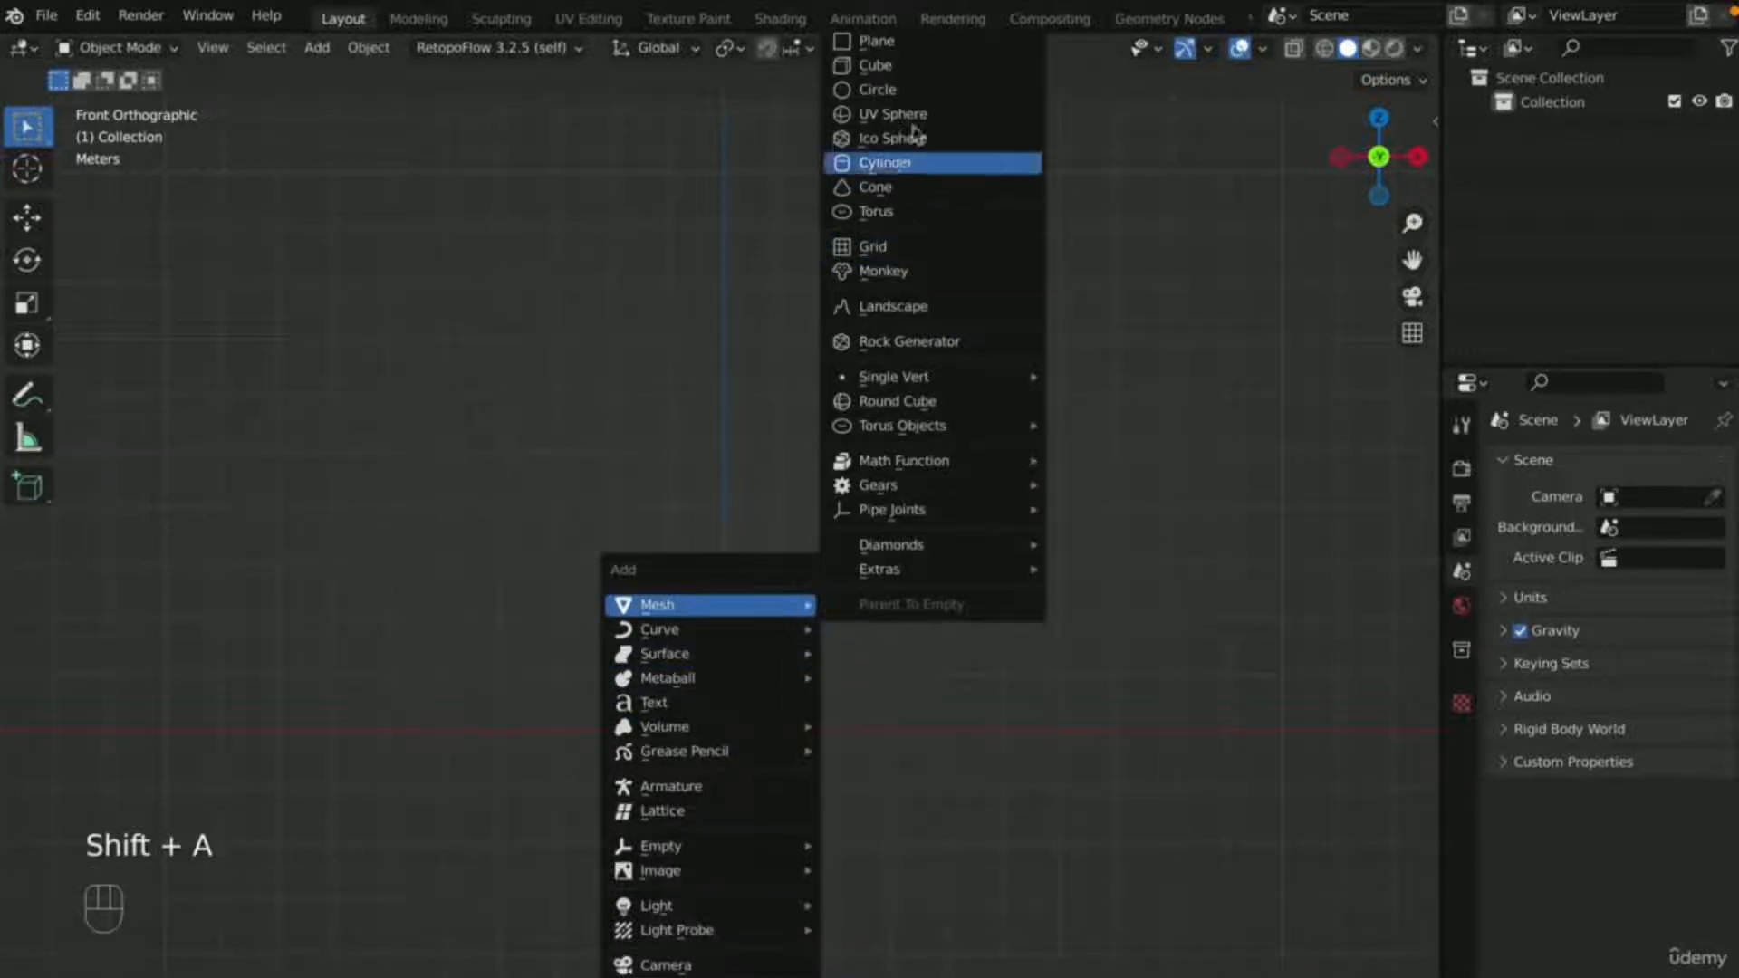
click(915, 76)
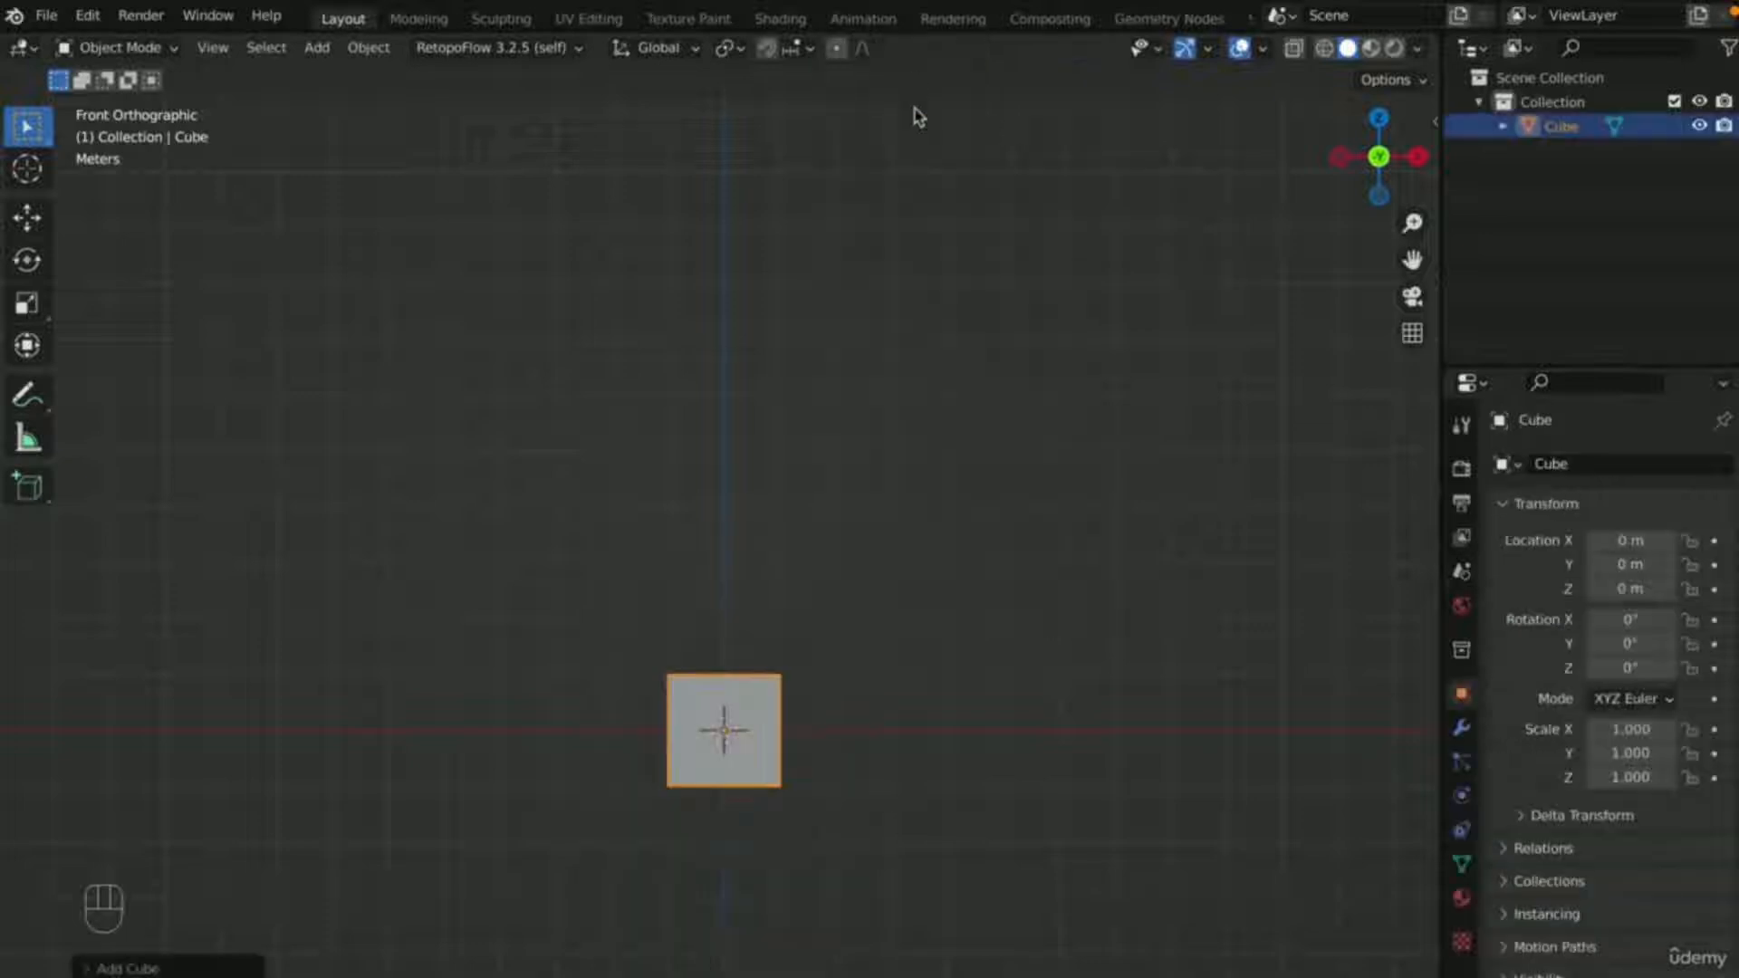
- Move the cube up along the Z axis by about 2.79 m
key(g)
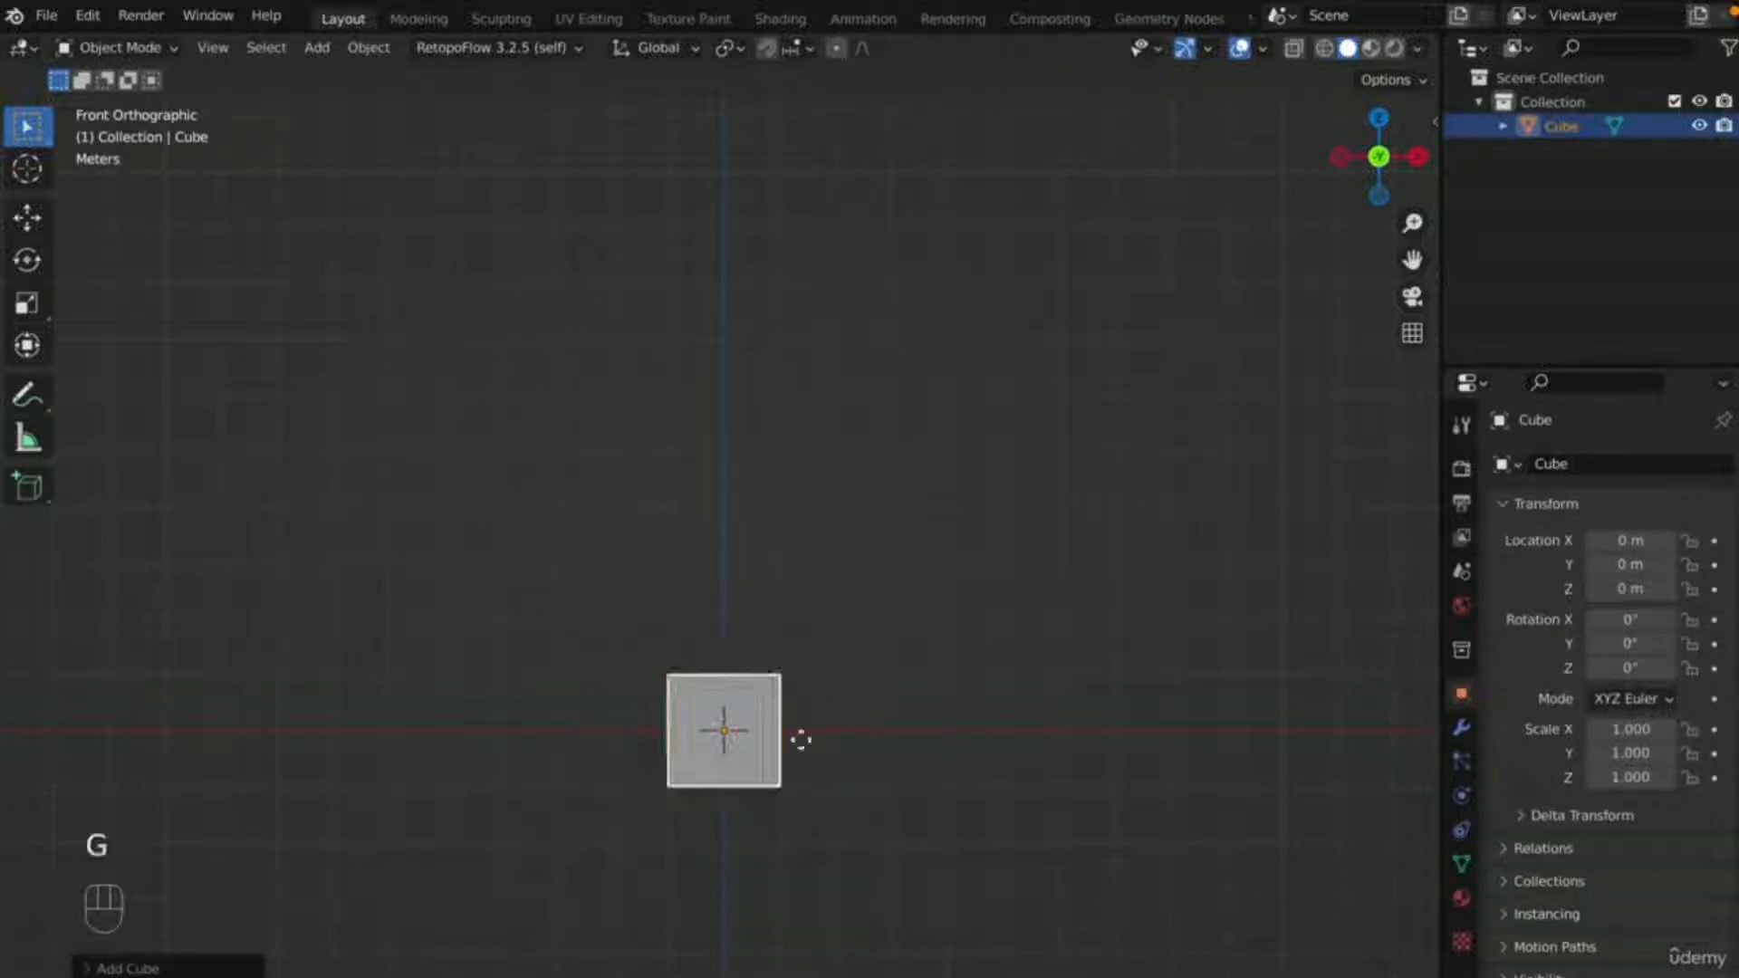
key(z)
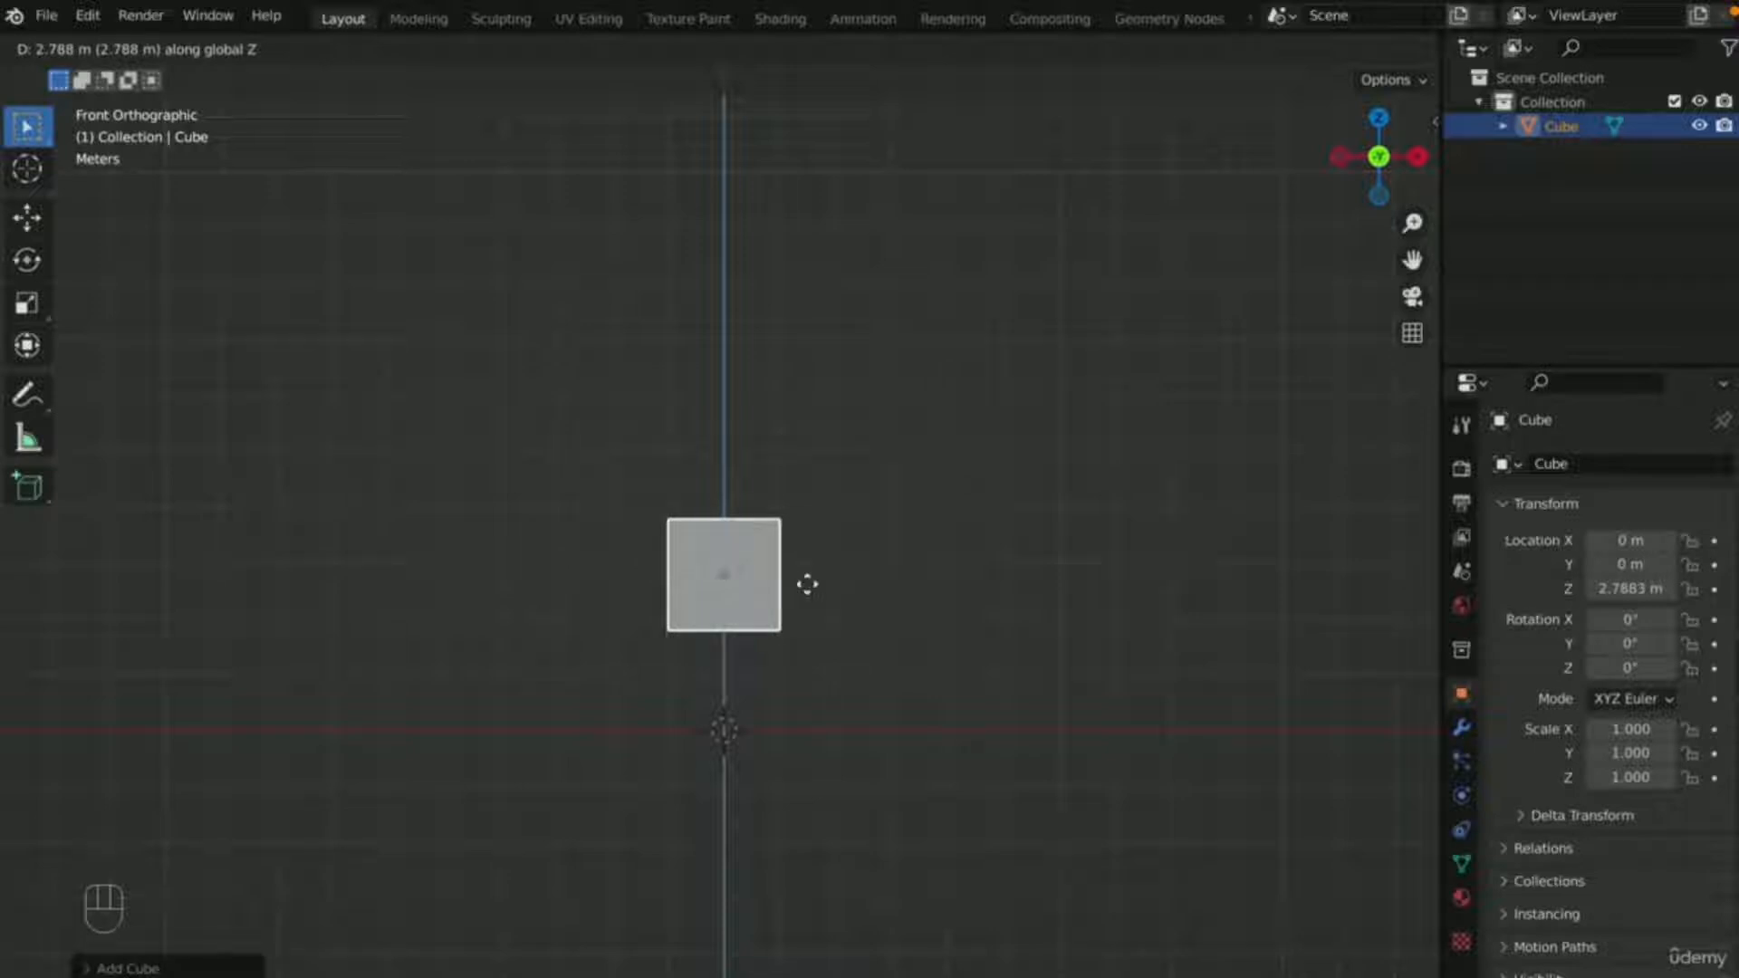
click(807, 584)
- Raise the cube further along the Z axis to a Z location of about 3.83 m and deselect it
scroll(810, 598, up, 3)
scroll(815, 621, down, 4)
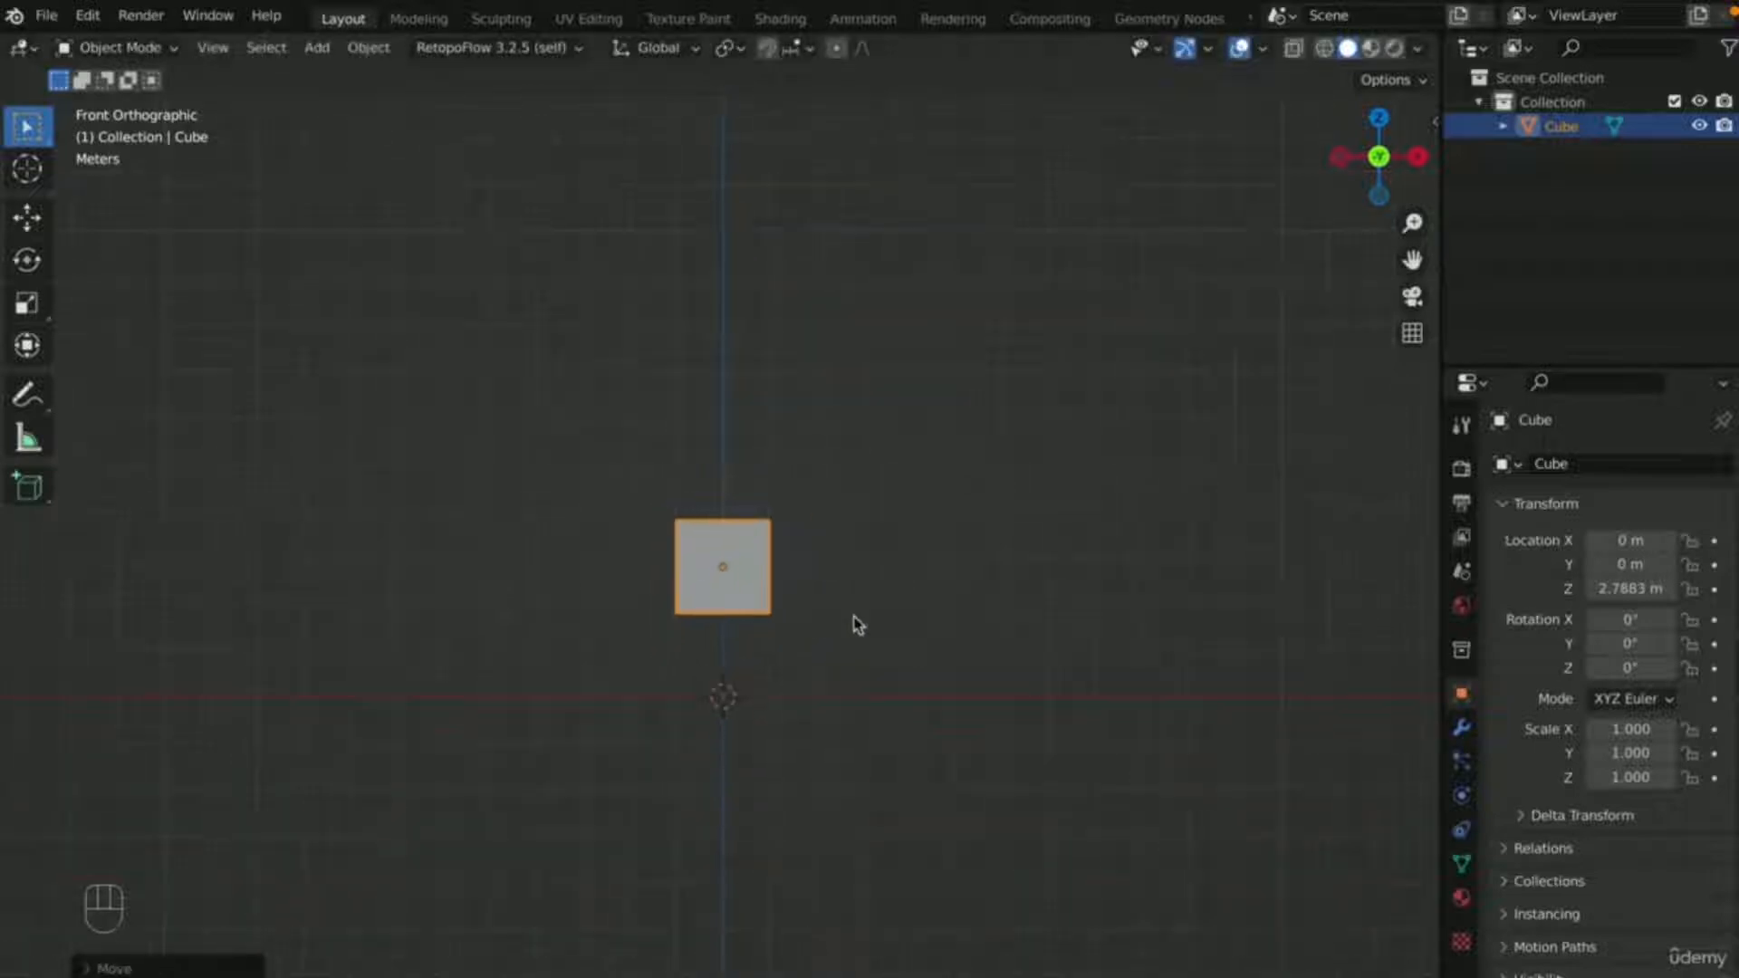
mouse_move(1406, 265)
mouse_down()
mouse_move(1409, 252)
mouse_move(1394, 285)
mouse_up()
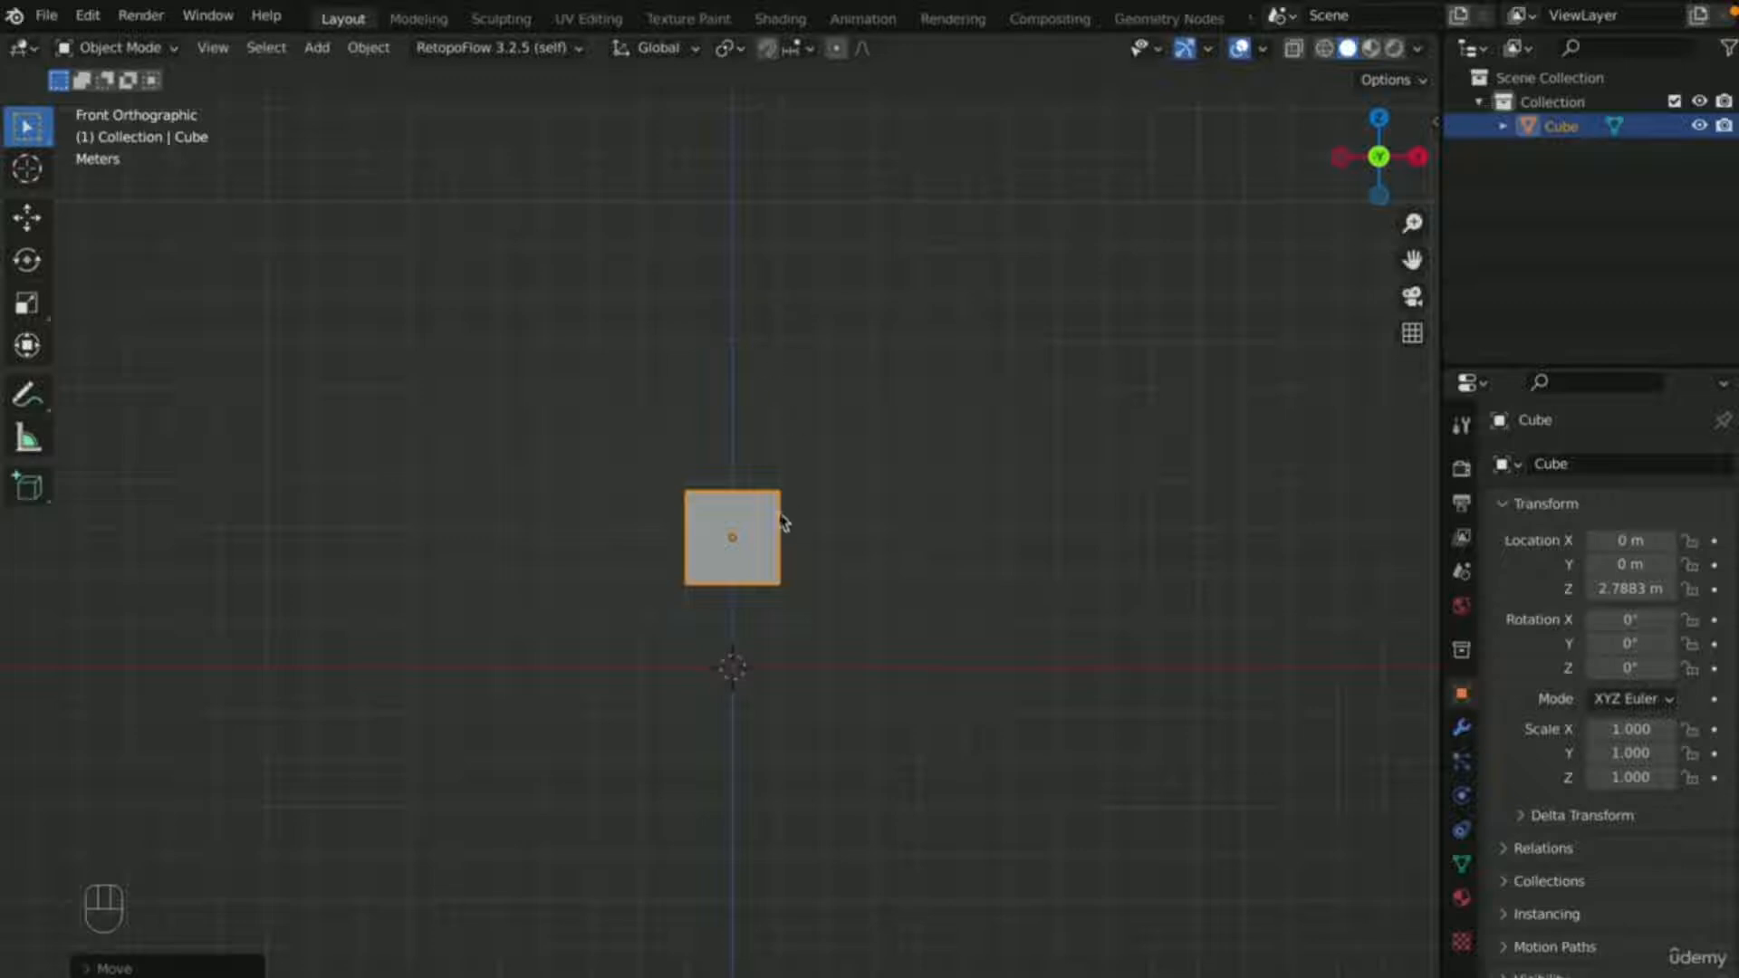
key(g)
key(z)
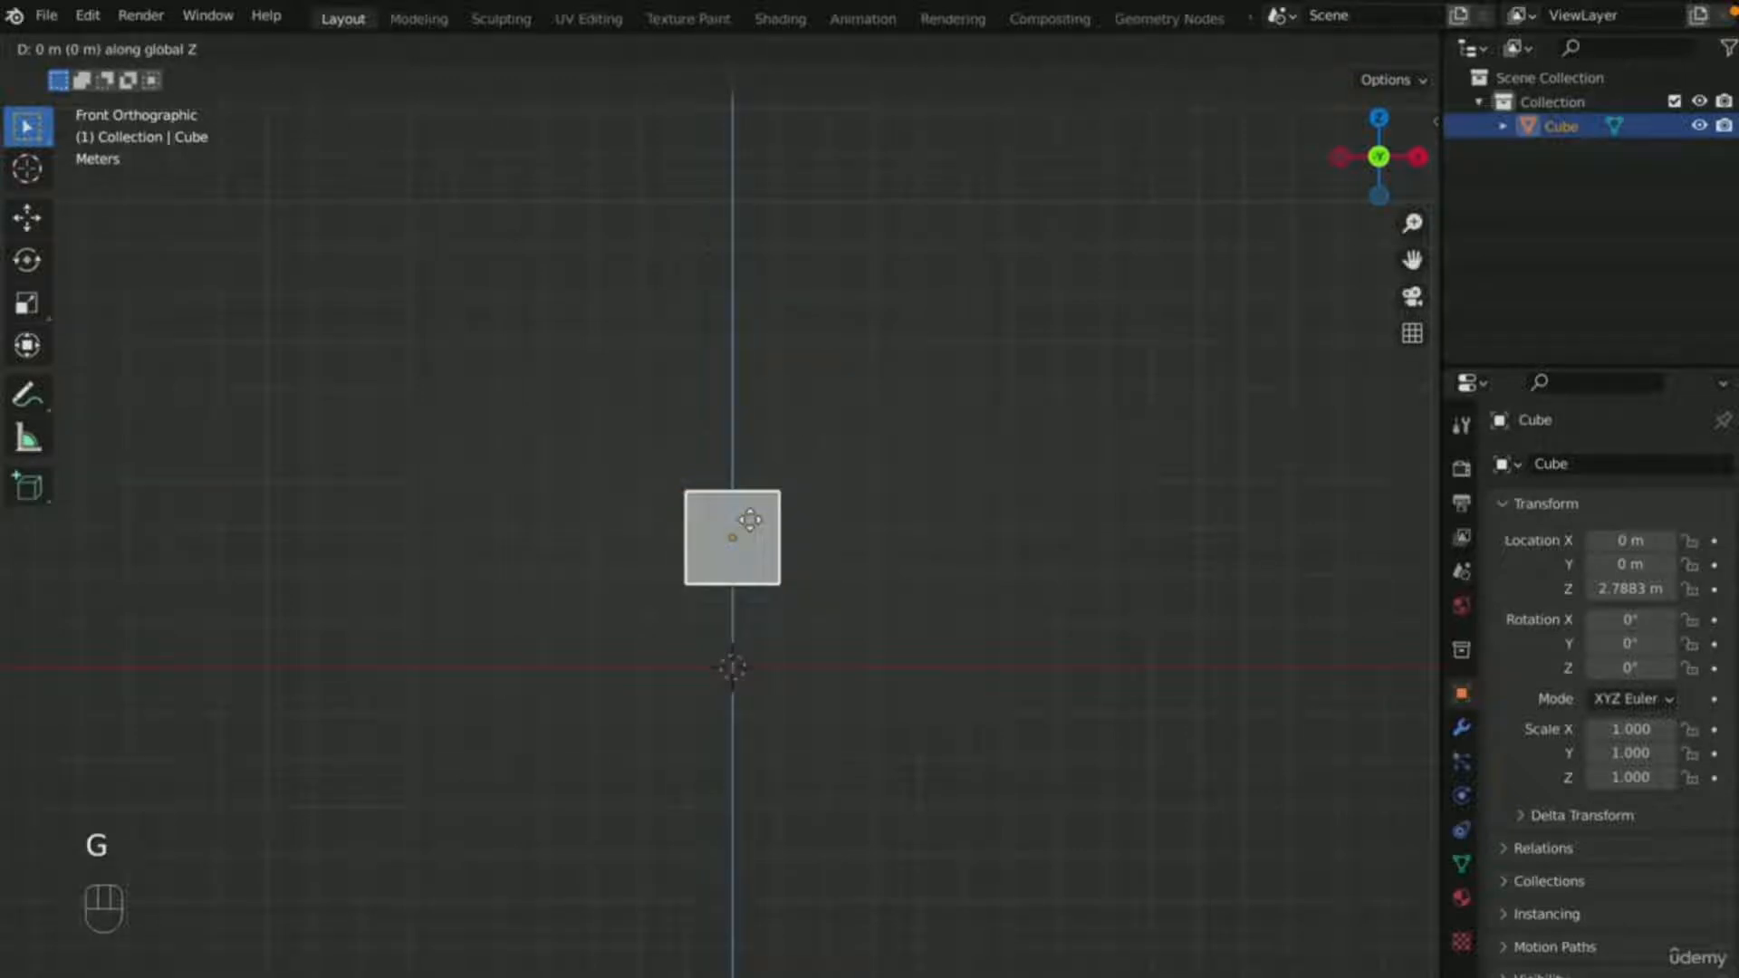
click(760, 474)
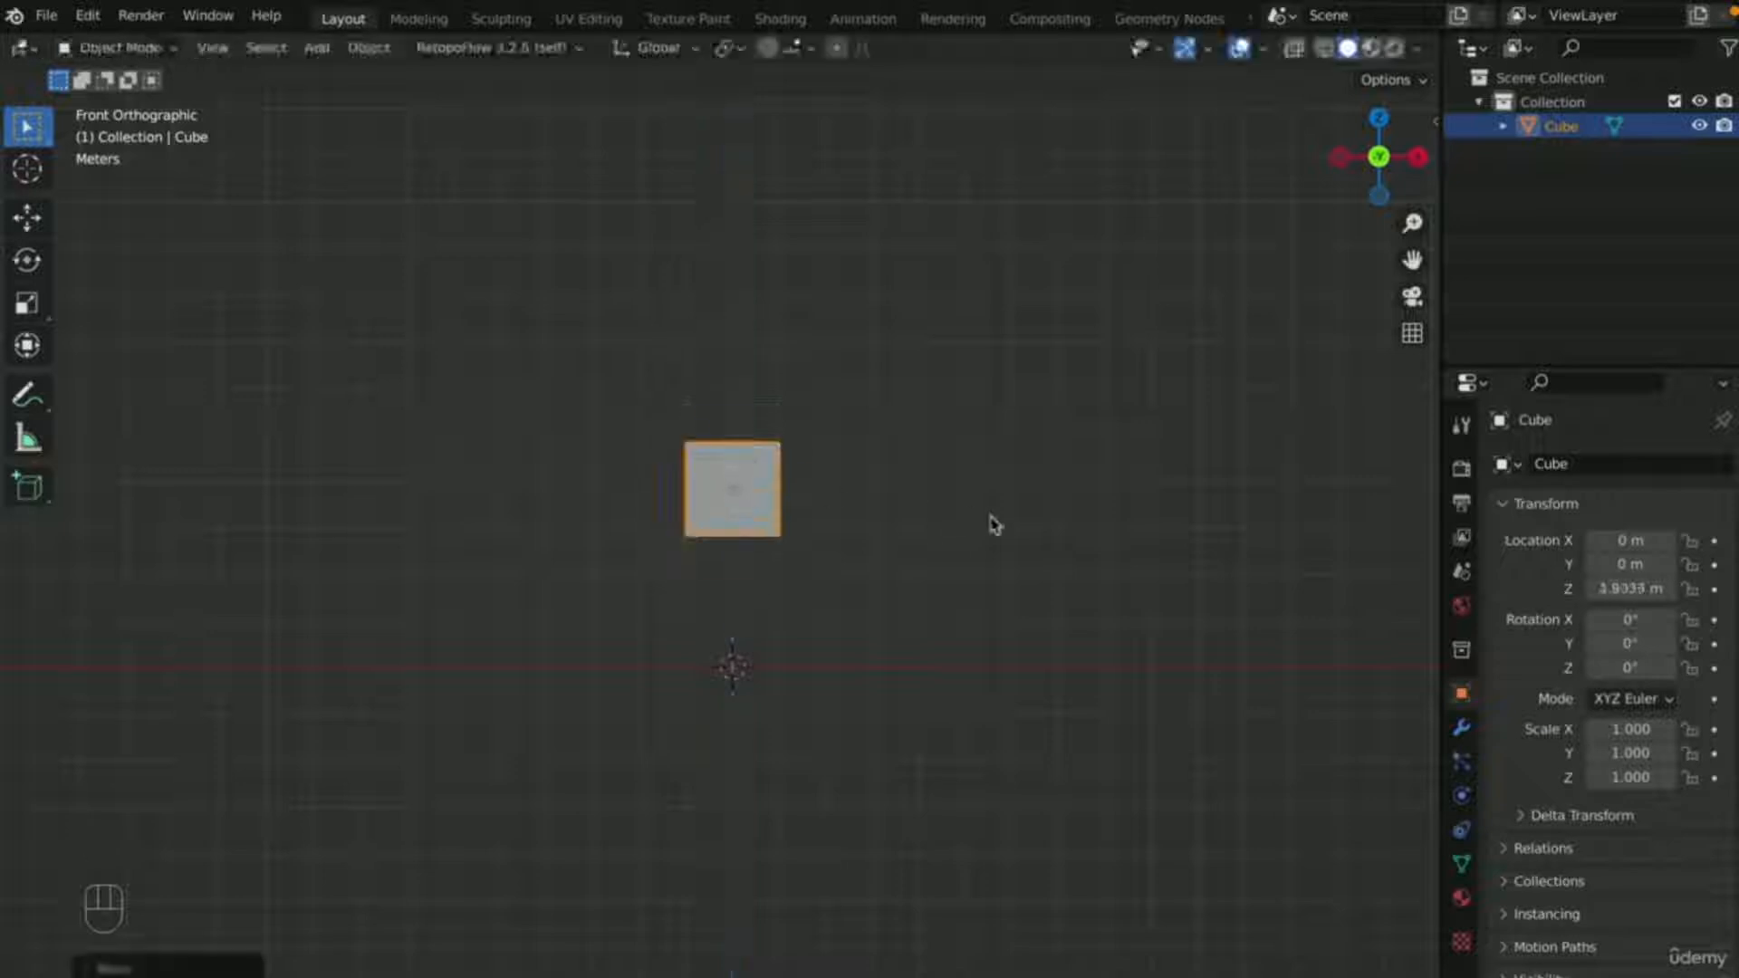
click(994, 524)
- Select the cube and add a Subdivision Surface modifier to it
scroll(1347, 303, up, 2)
scroll(1268, 316, down, 2)
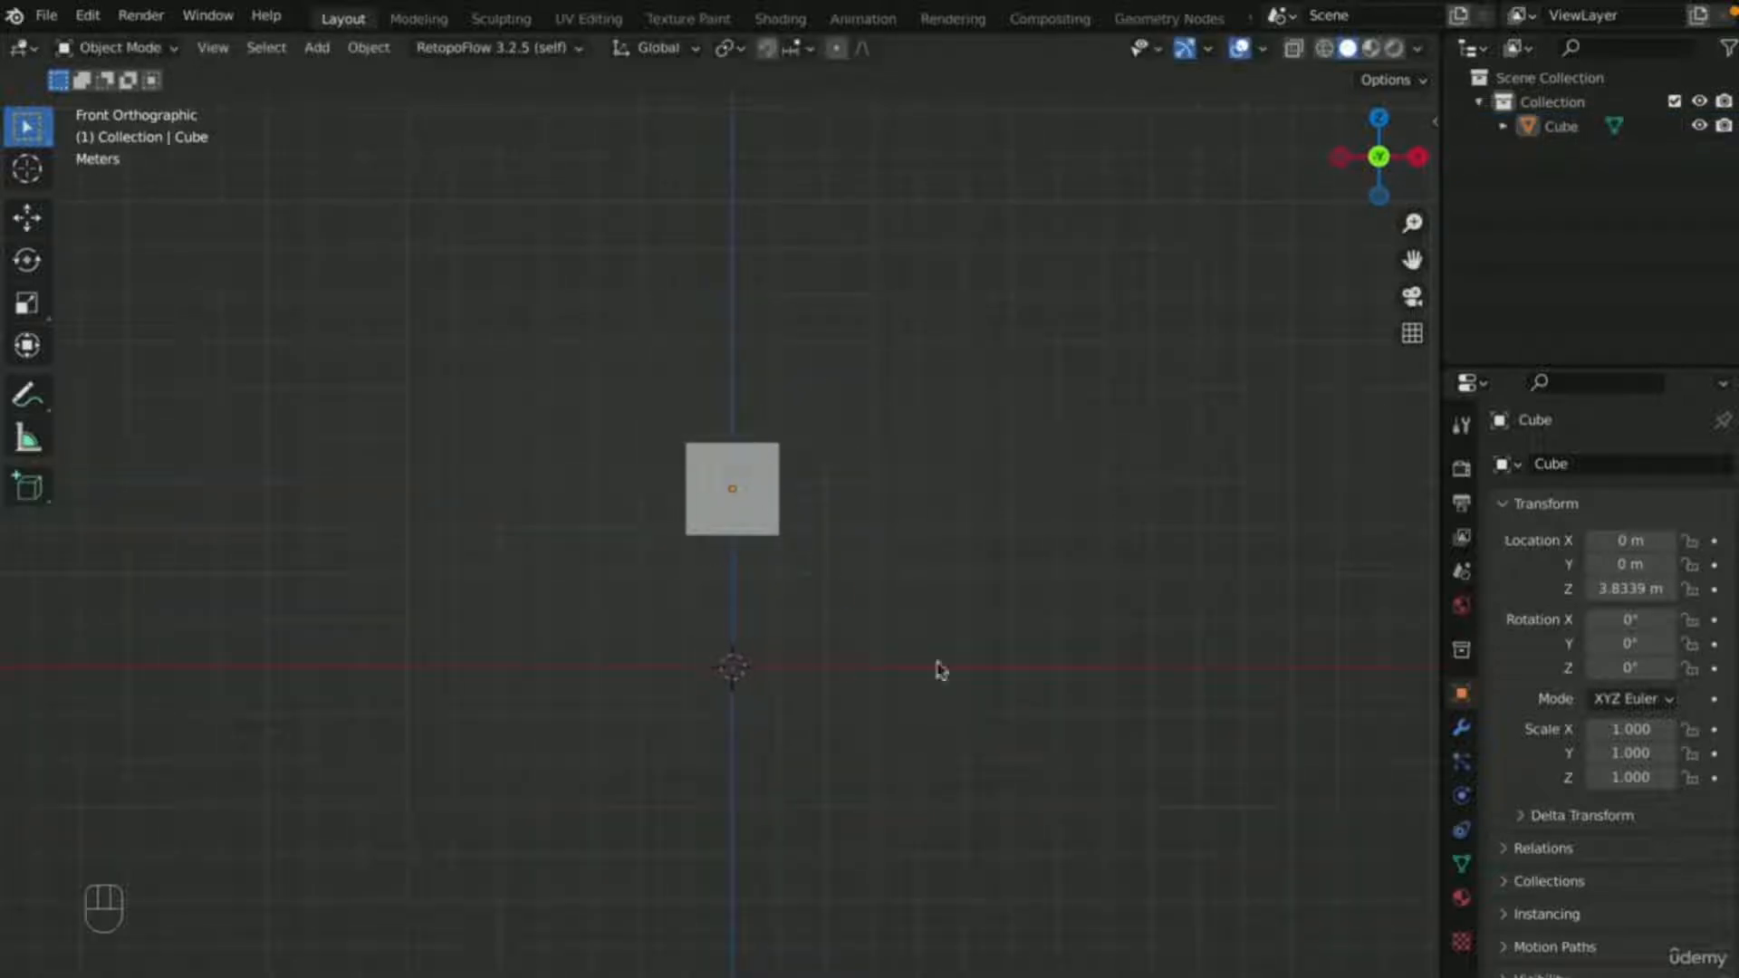
click(740, 468)
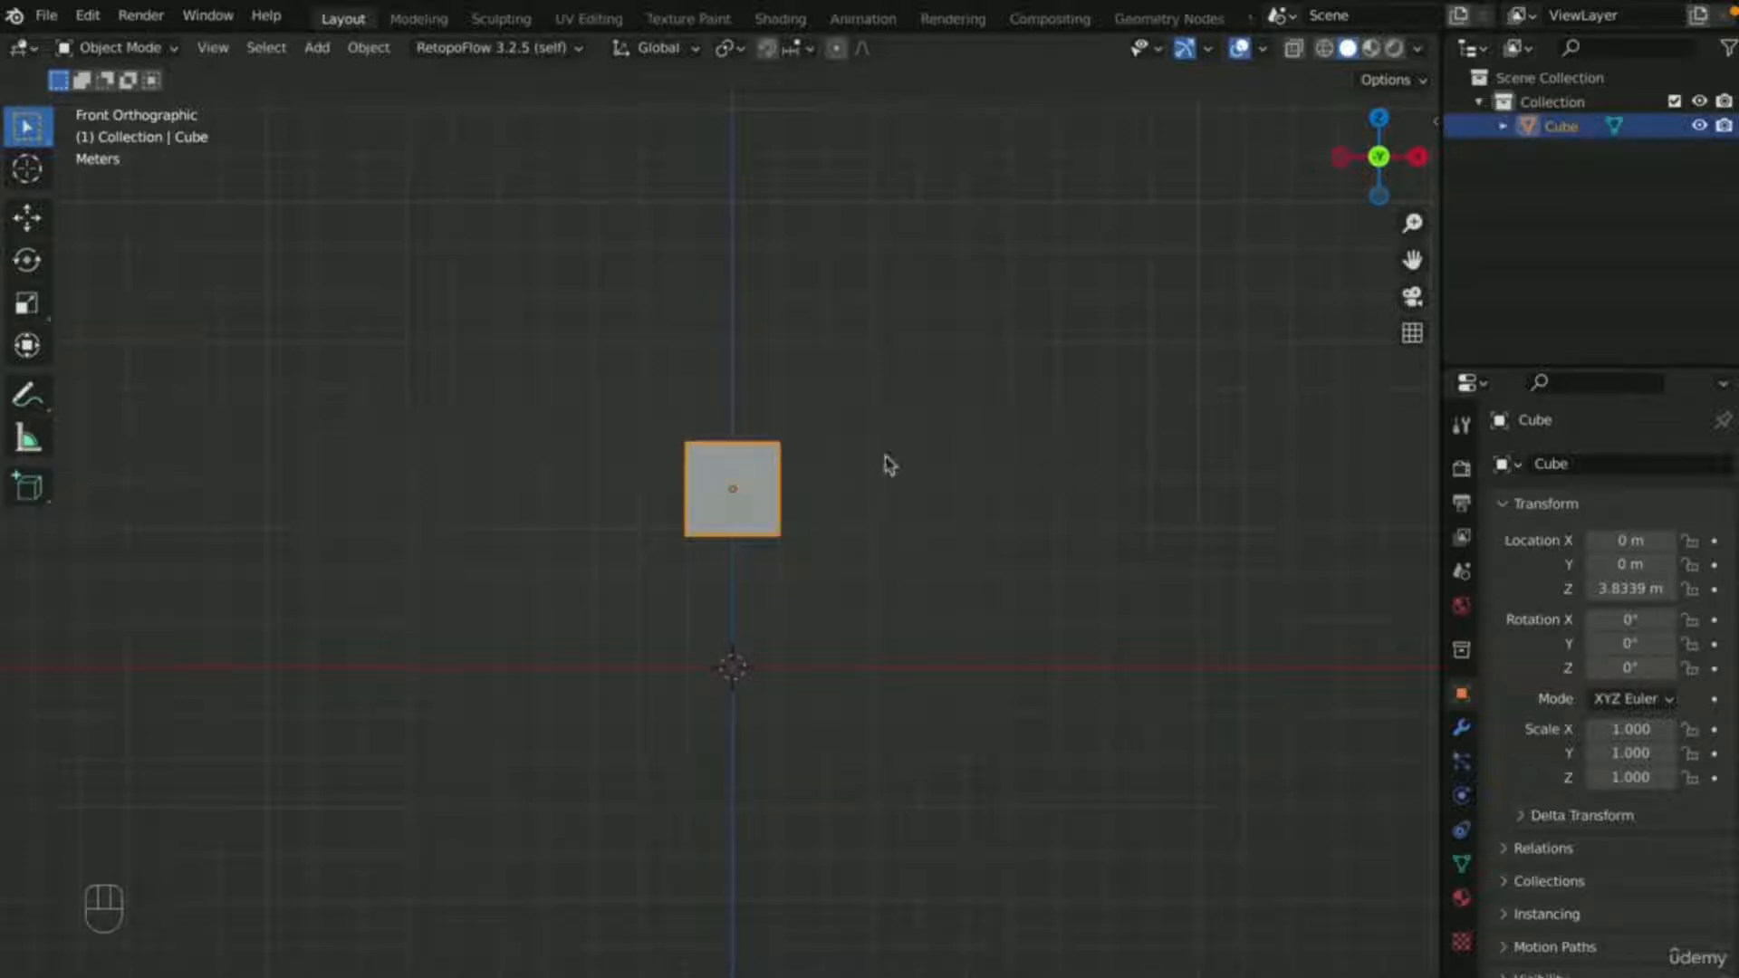
click(1462, 729)
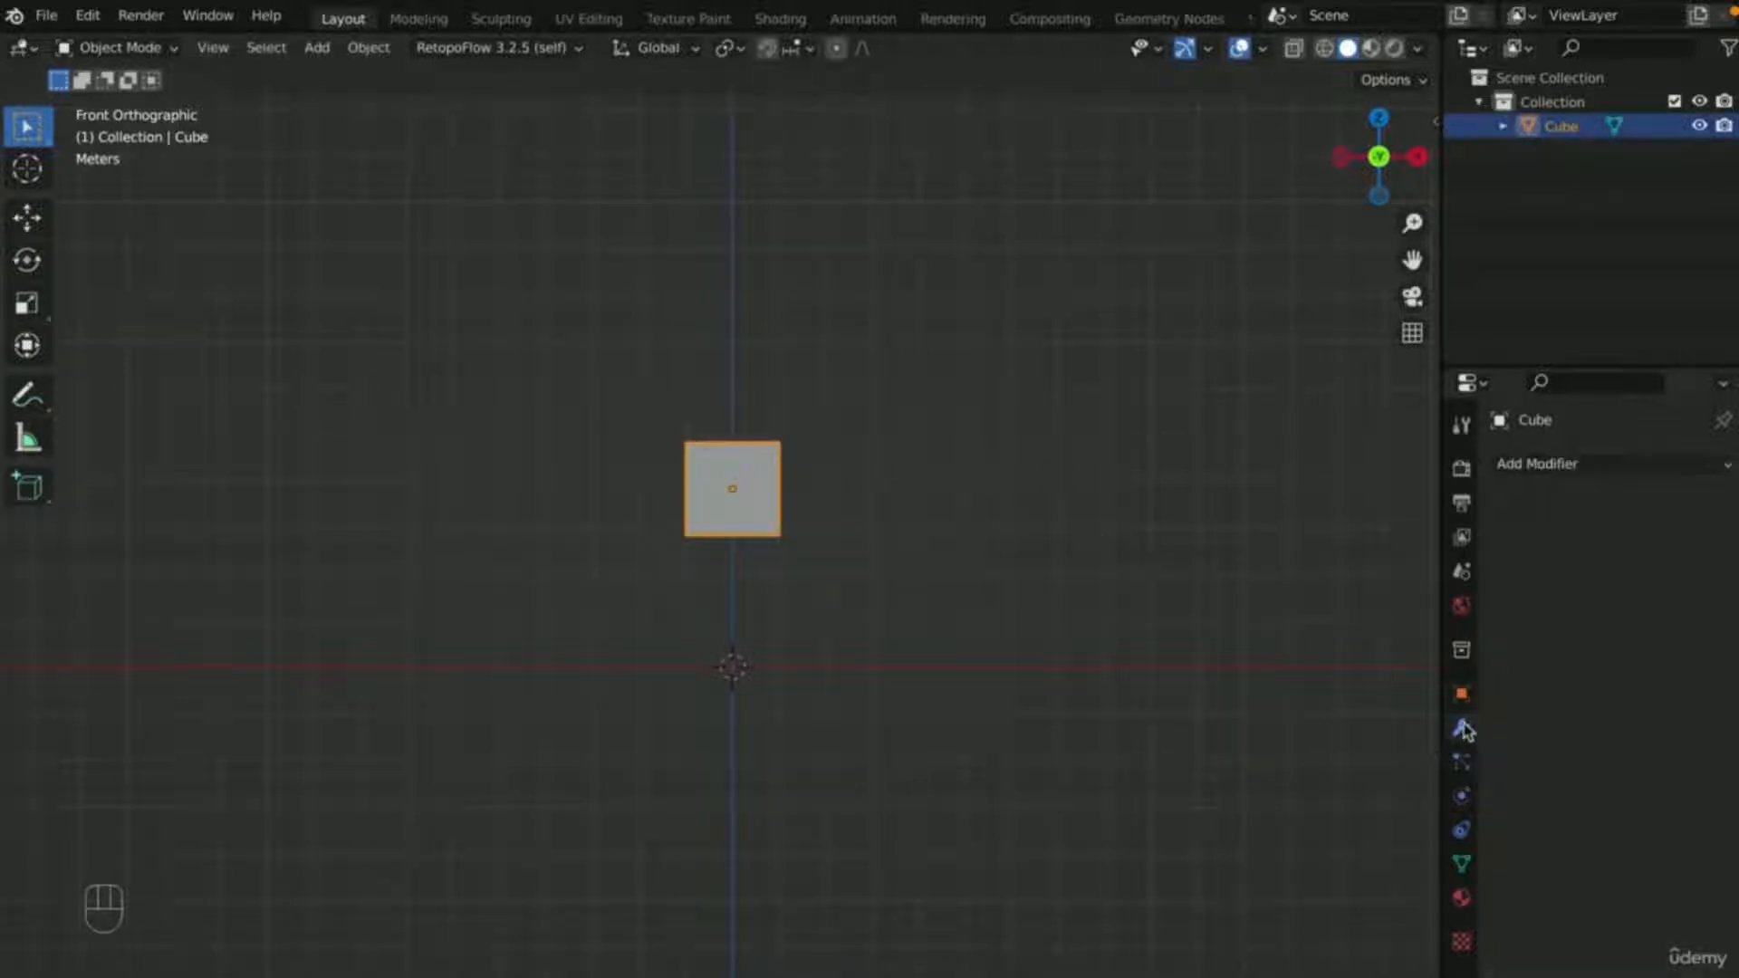
click(1572, 477)
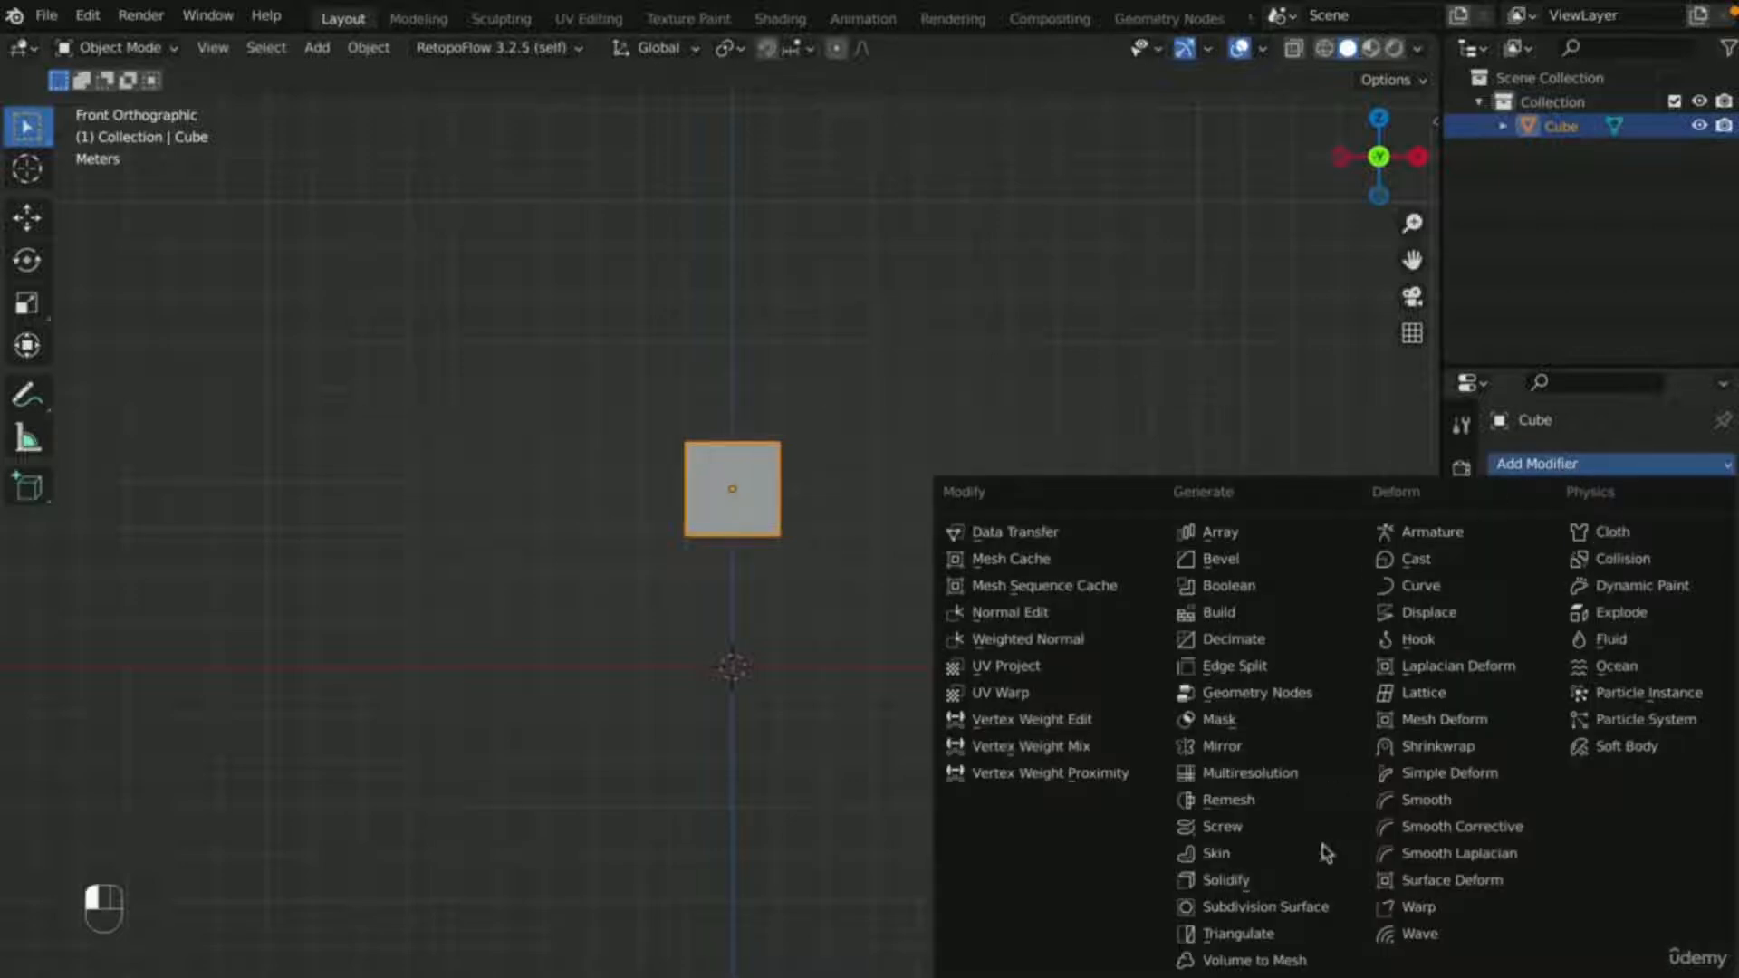
click(1321, 908)
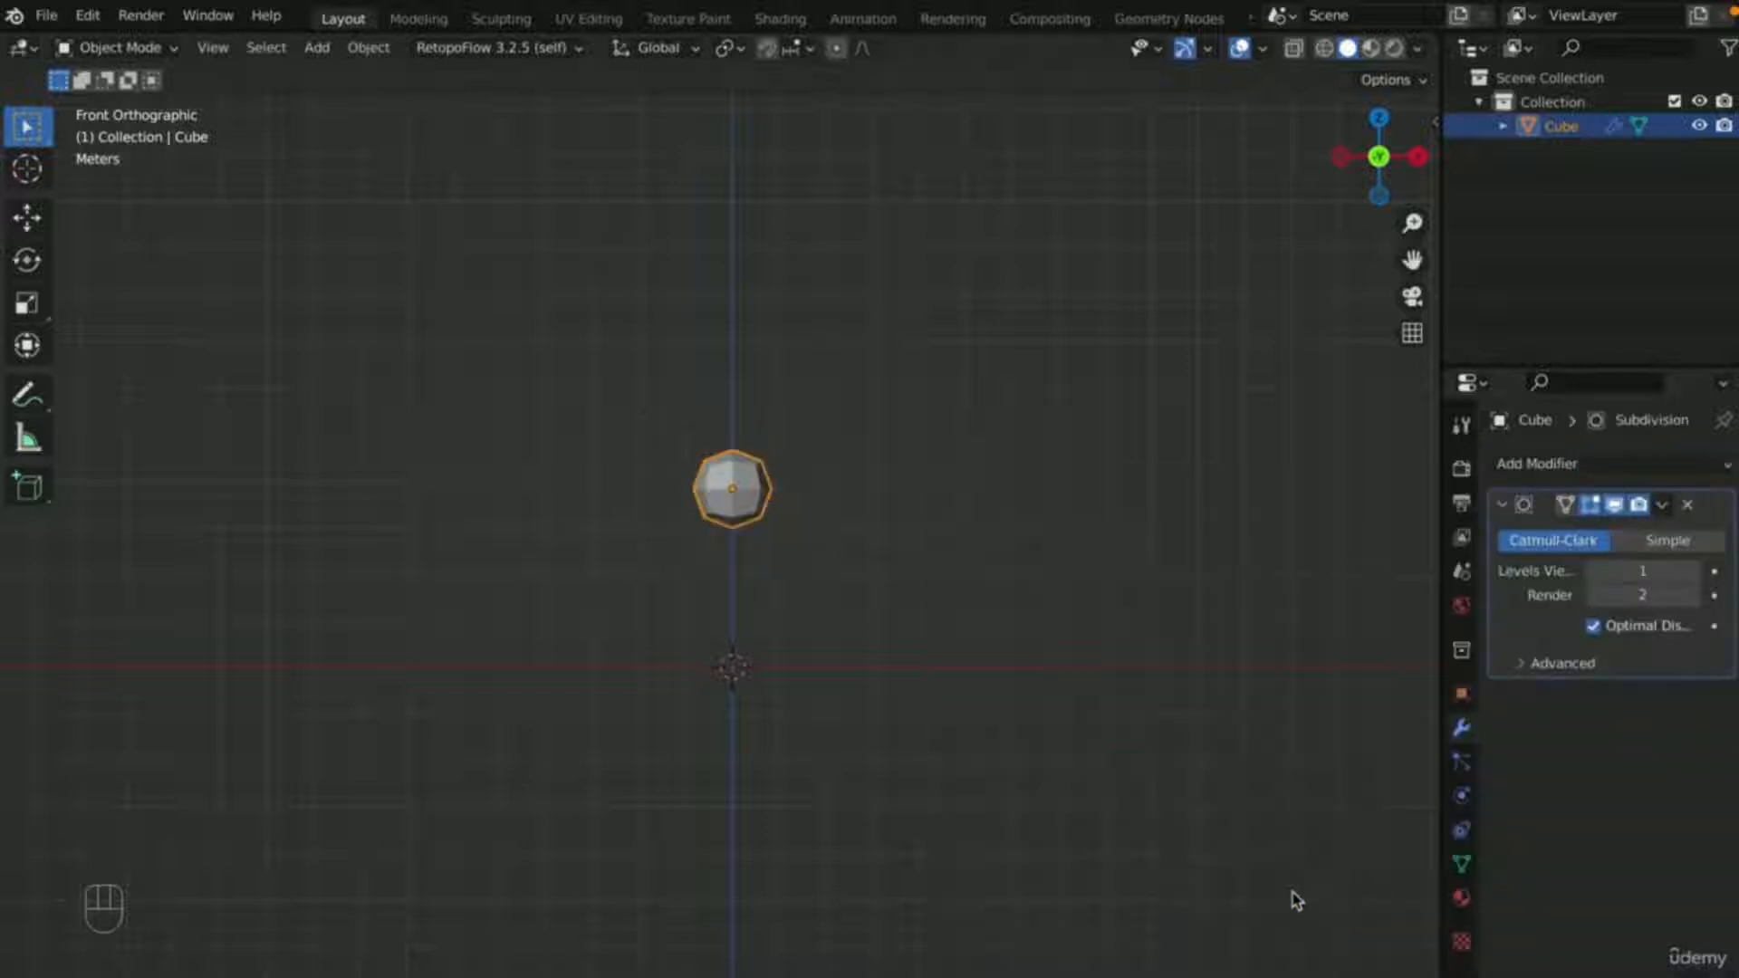
- Widen the properties editor and set the Subdivision modifier's viewport levels to 4 and render levels to 3
scroll(872, 480, up, 4)
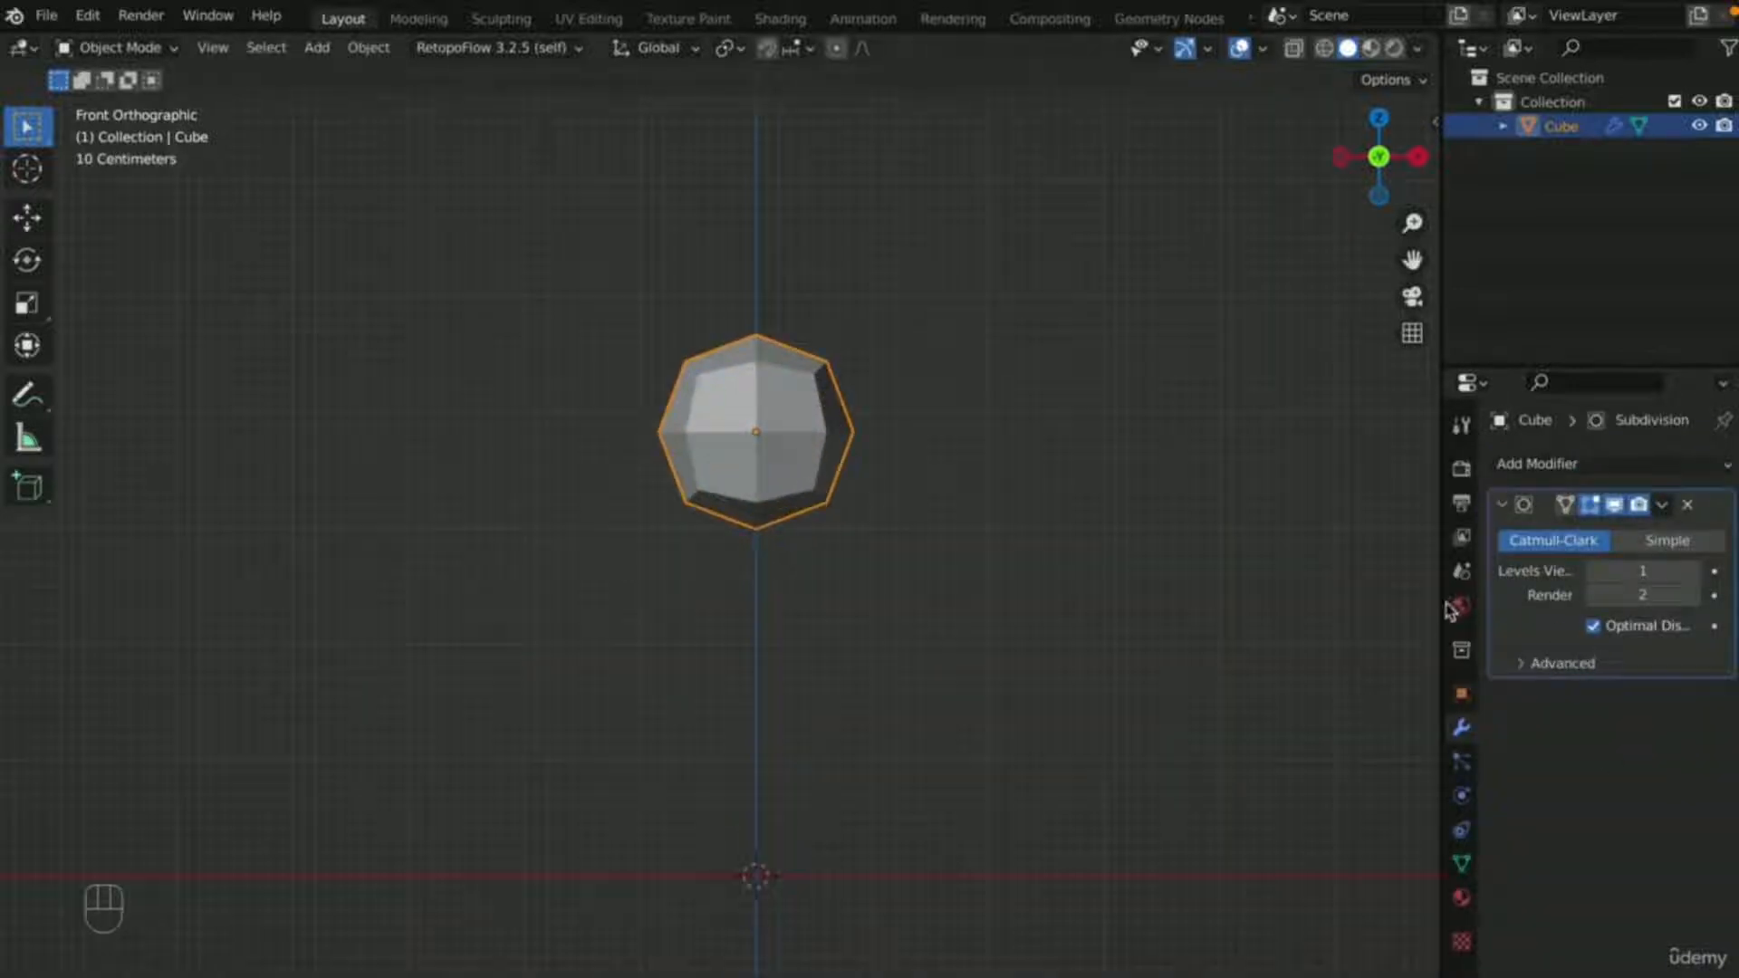
drag(1442, 595, 1203, 595)
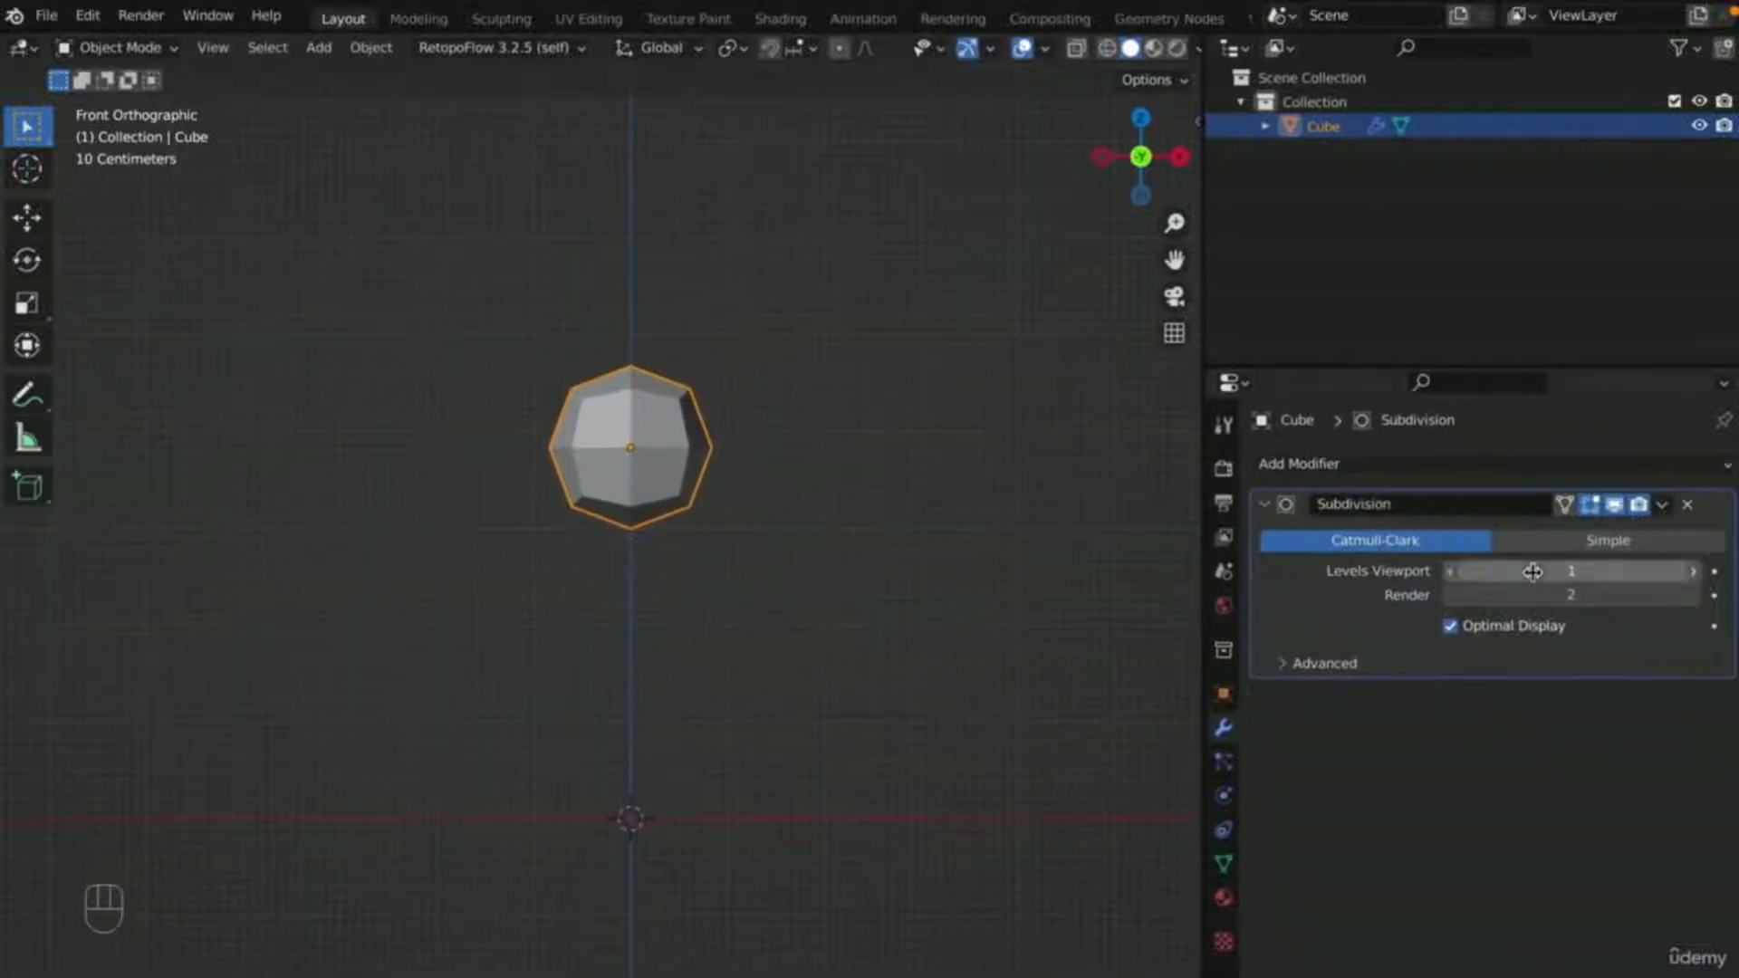
click(1693, 574)
click(1693, 573)
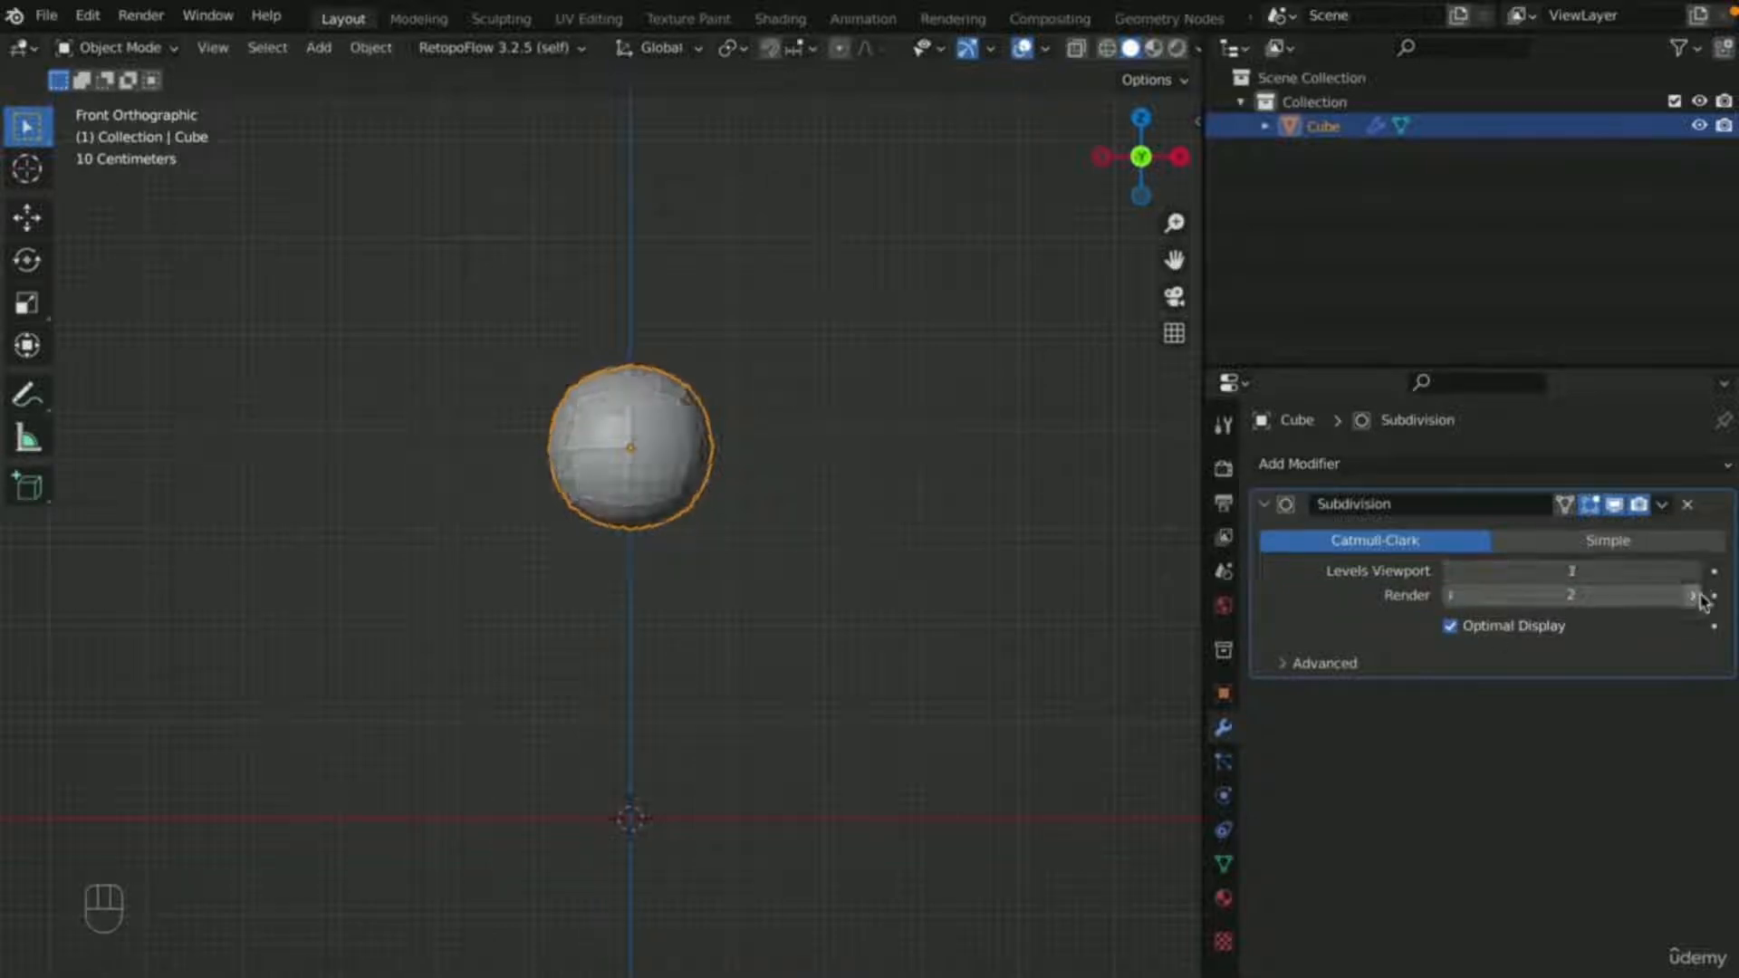
click(1693, 573)
scroll(642, 482, up, 4)
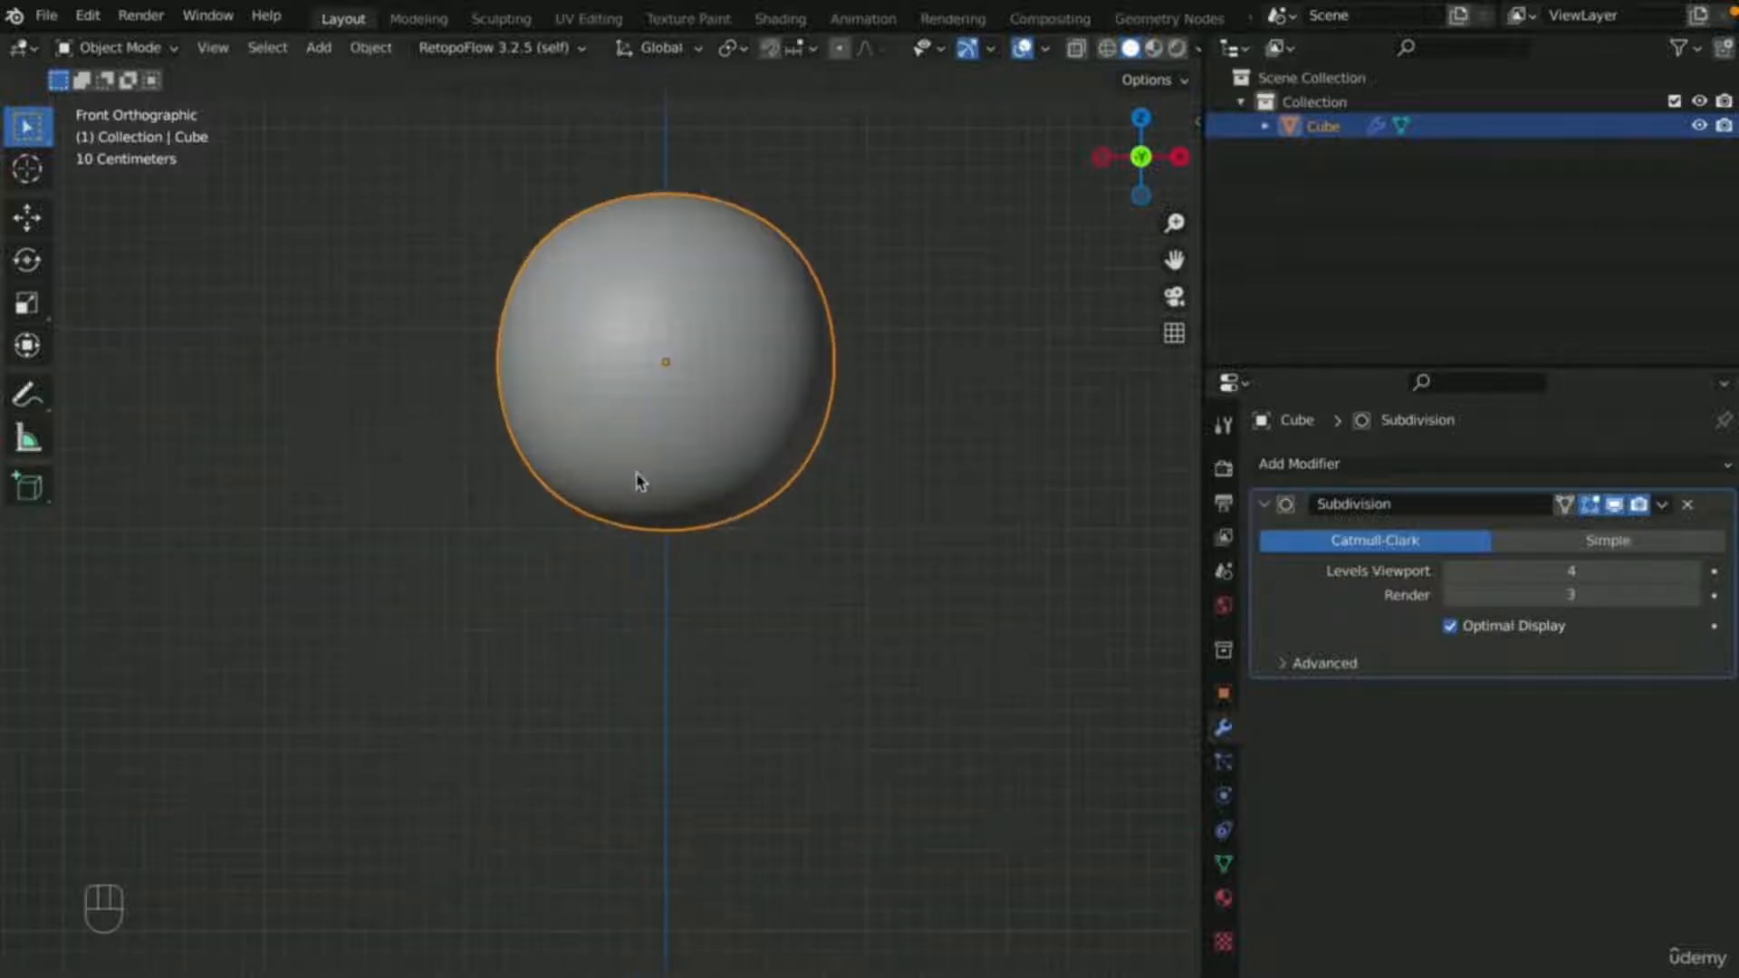
scroll(634, 462, down, 4)
scroll(633, 461, up, 4)
drag(1173, 260, 1174, 379)
scroll(1002, 372, down, 2)
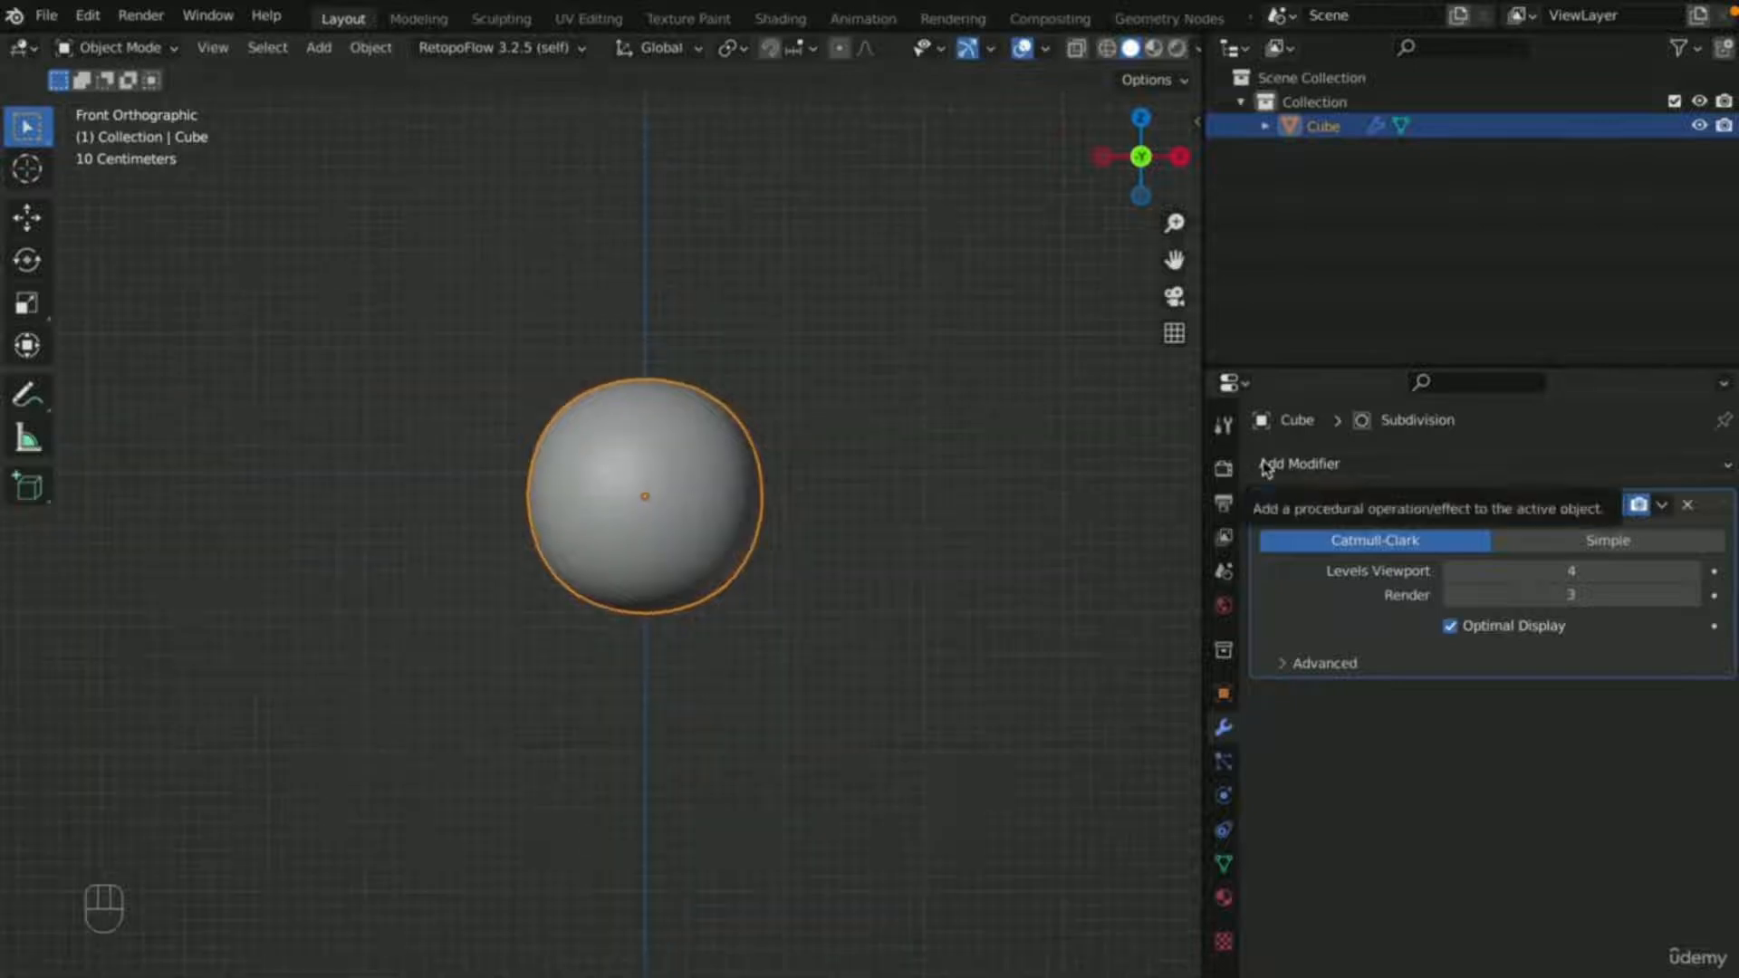
click(1661, 505)
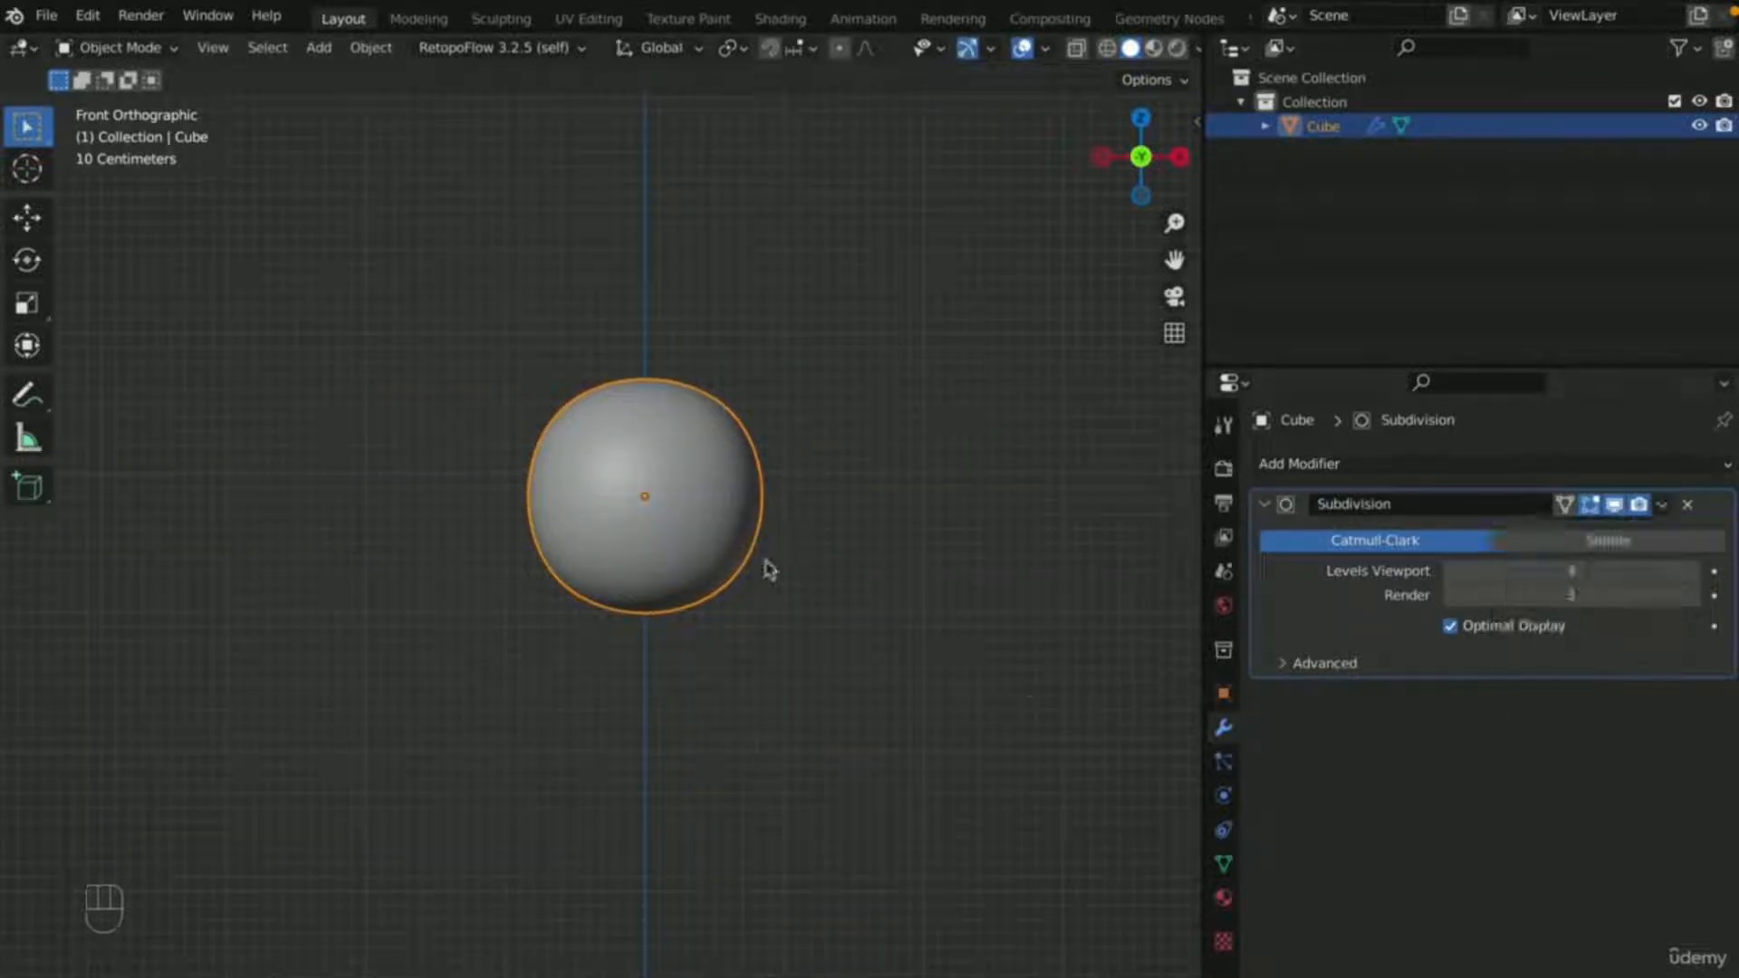
scroll(702, 579, up, 4)
scroll(716, 578, down, 5)
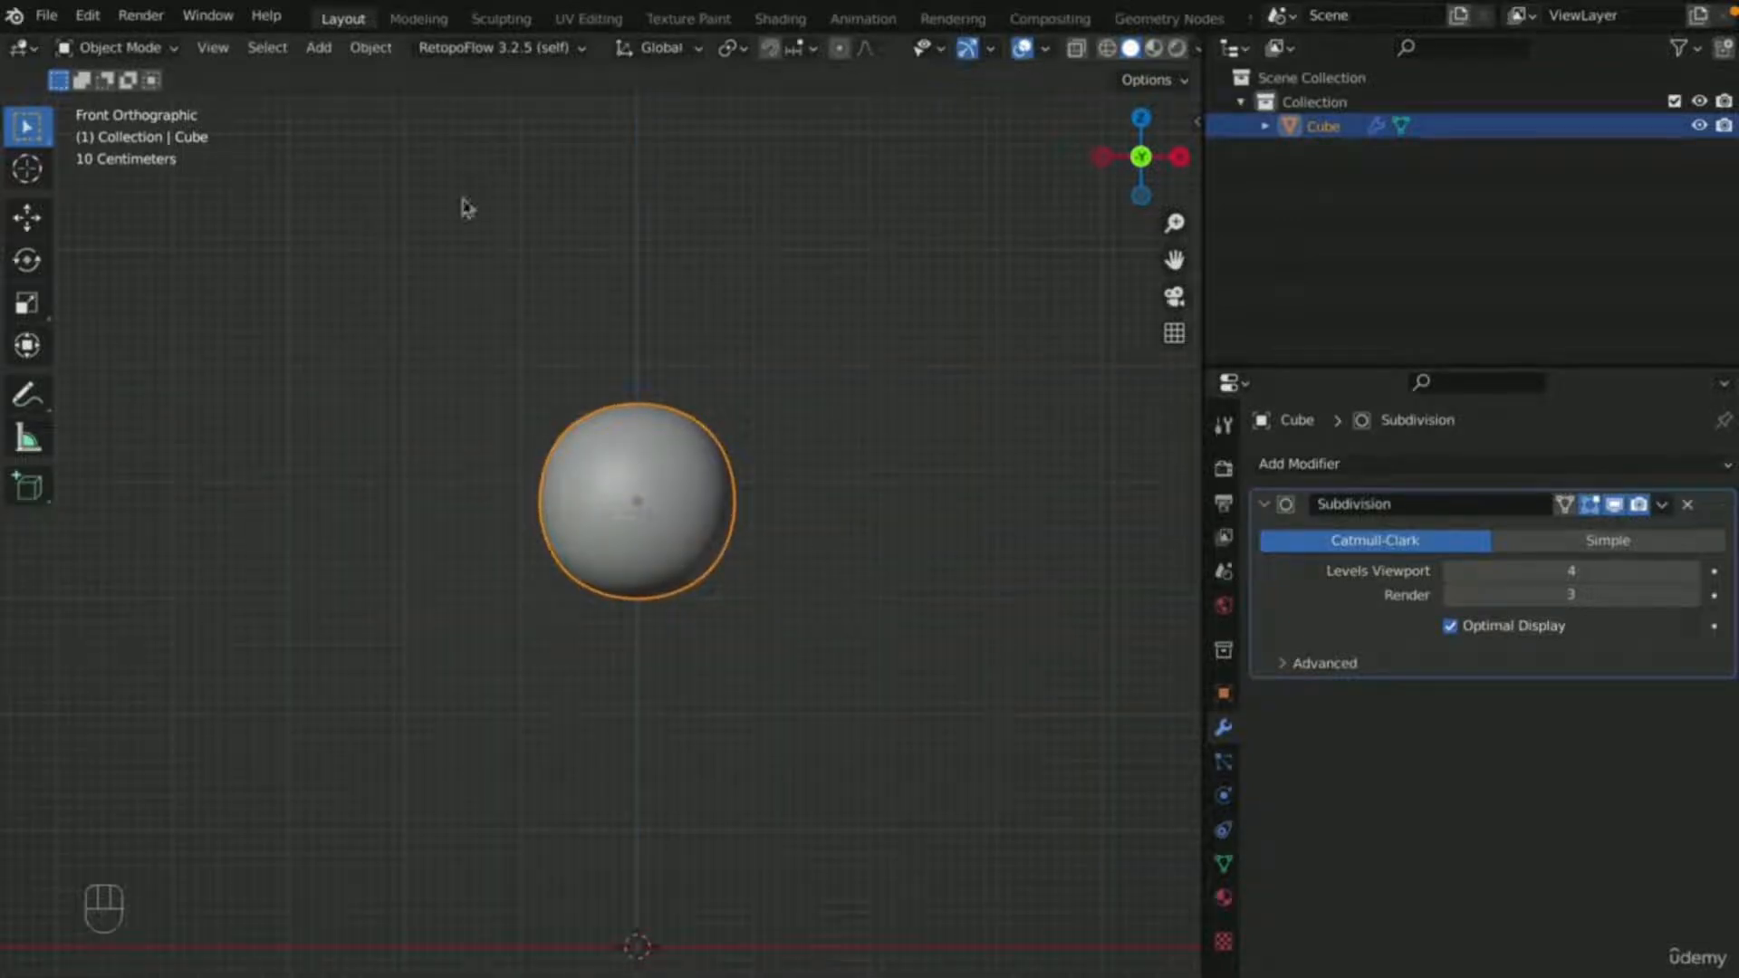
- Switch the cube to Edit Mode and deselect its whole mesh
click(126, 61)
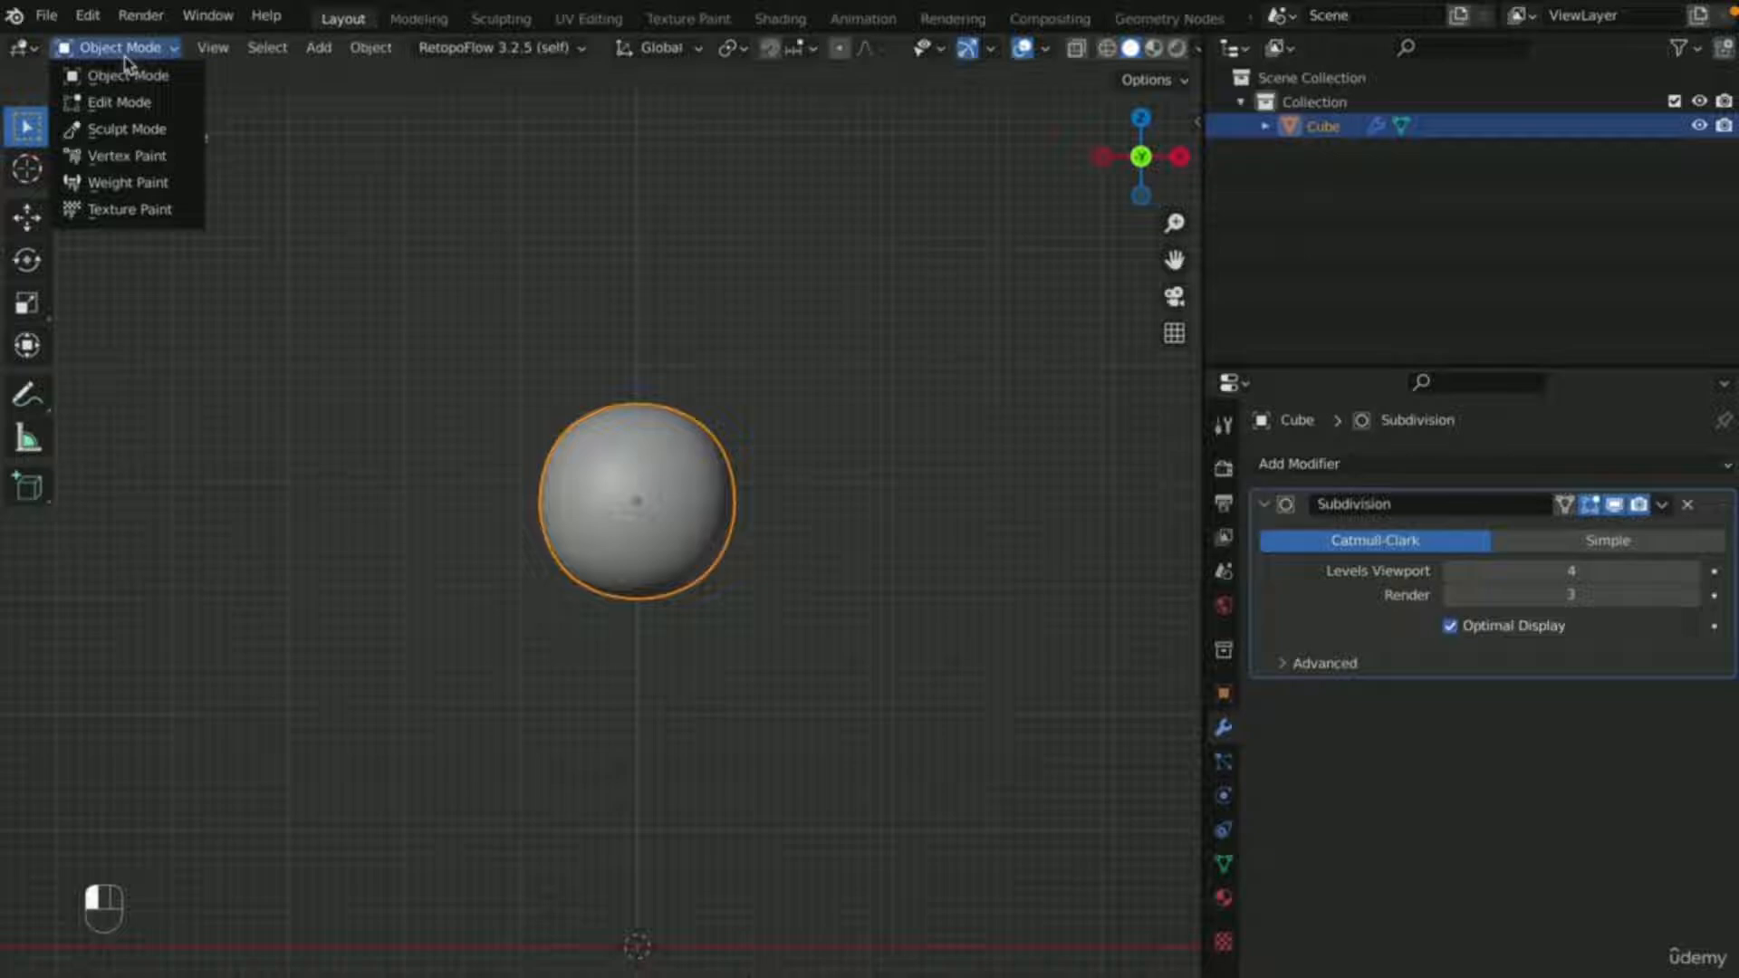
click(132, 106)
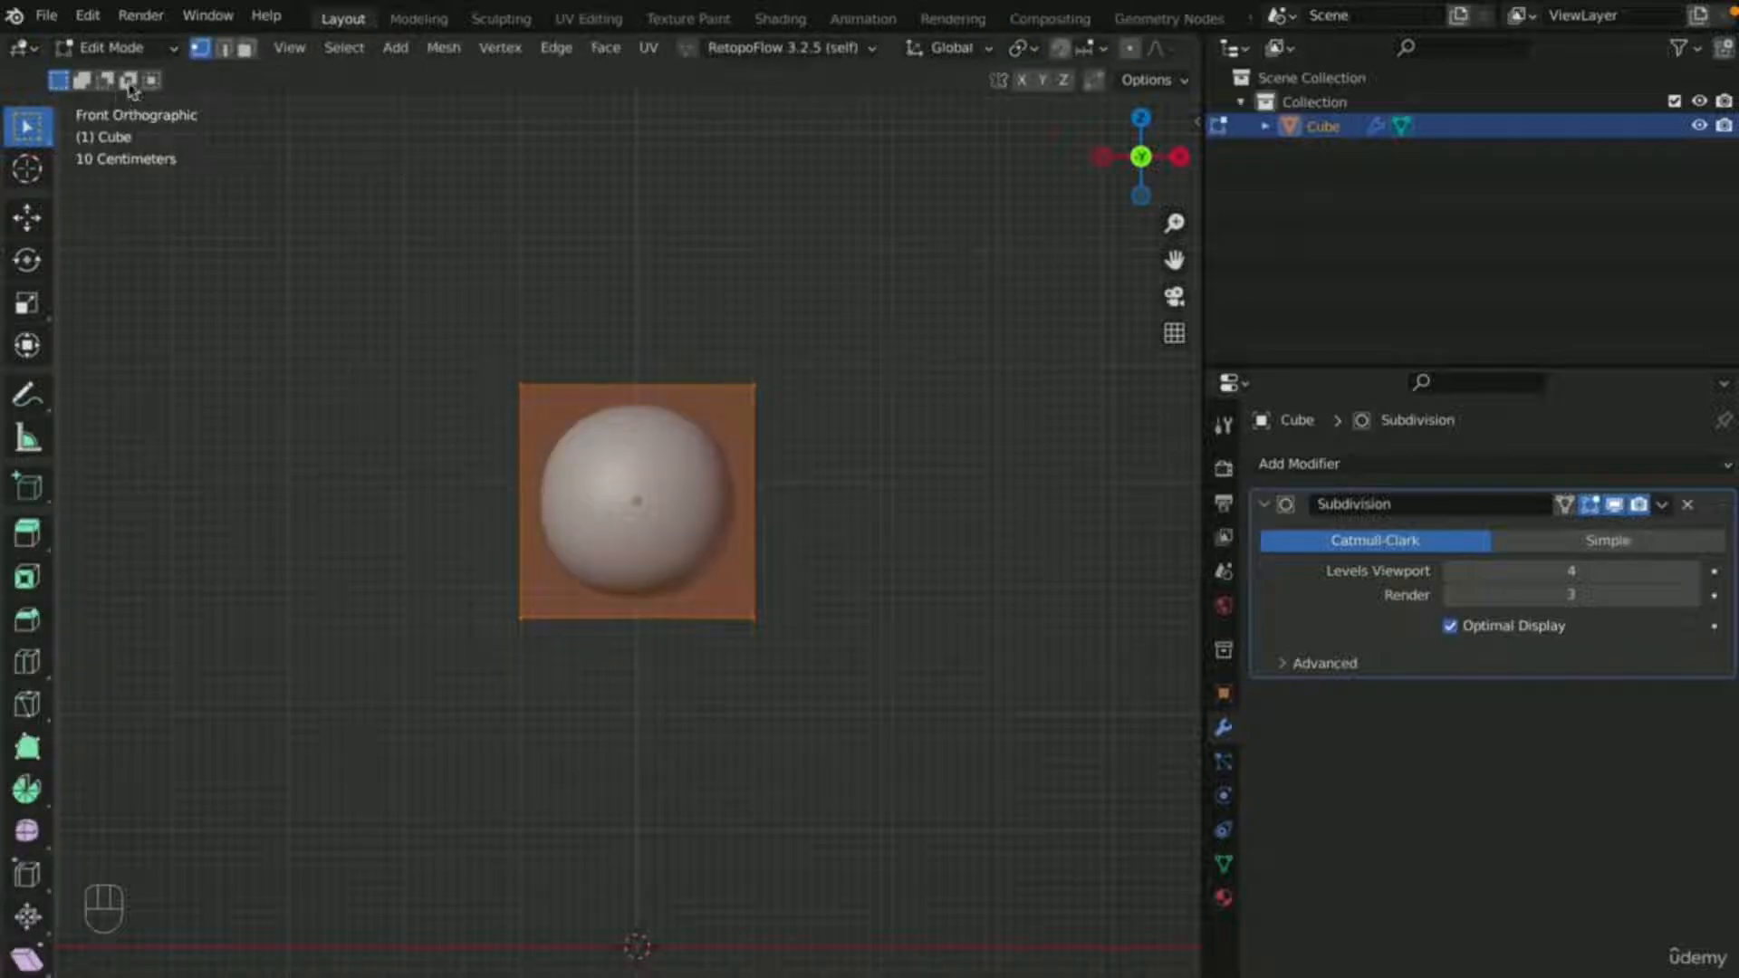
click(136, 59)
click(981, 613)
- Add a horizontal loop cut around the cube and slide it towards the base by a factor of about 0.66
scroll(1081, 606, down, 4)
scroll(1080, 606, up, 3)
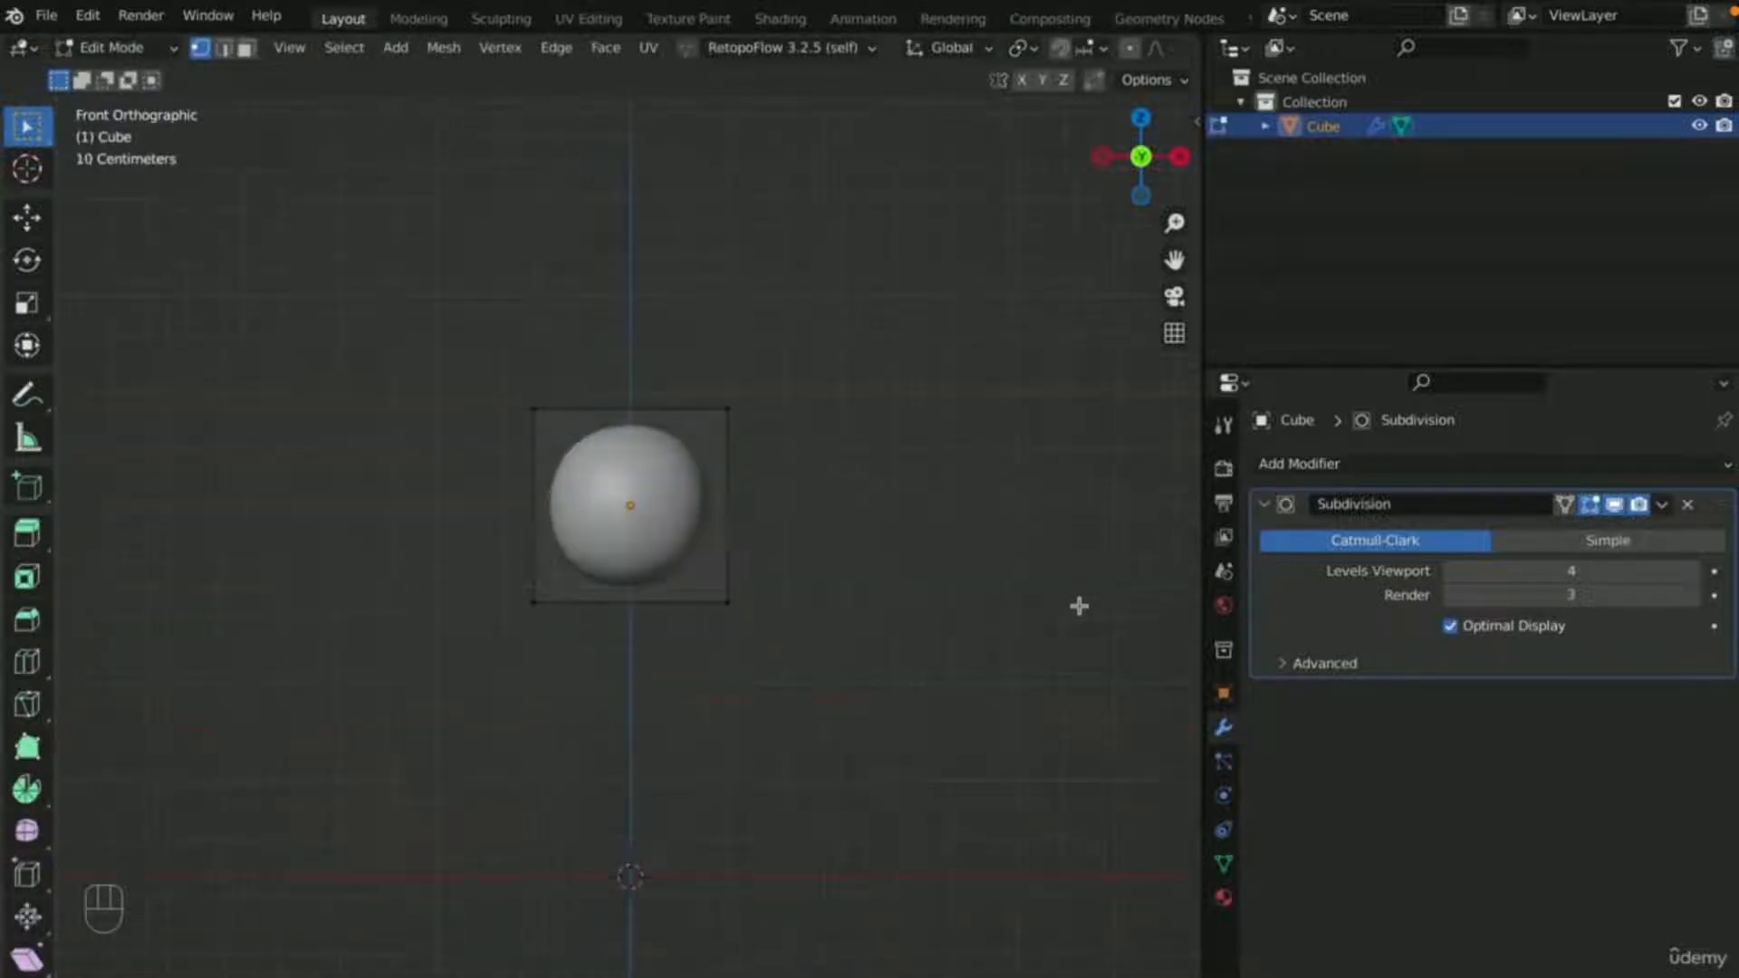
middle_drag(1079, 606, 716, 540)
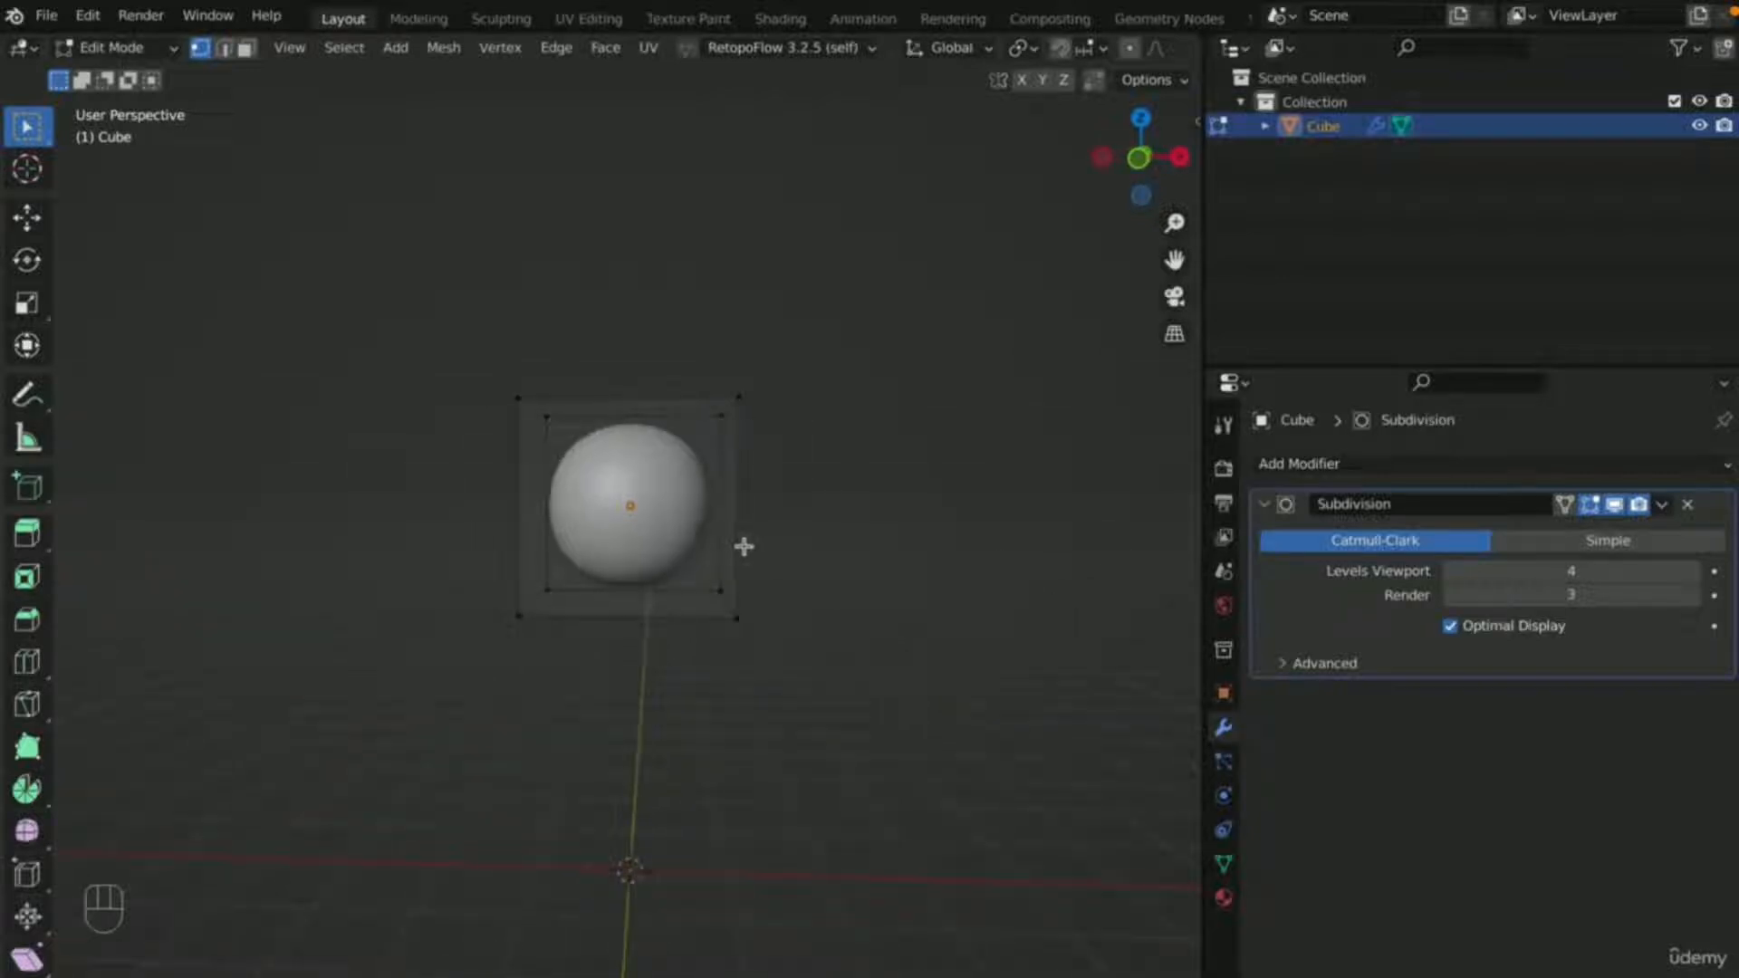
key(super+f)
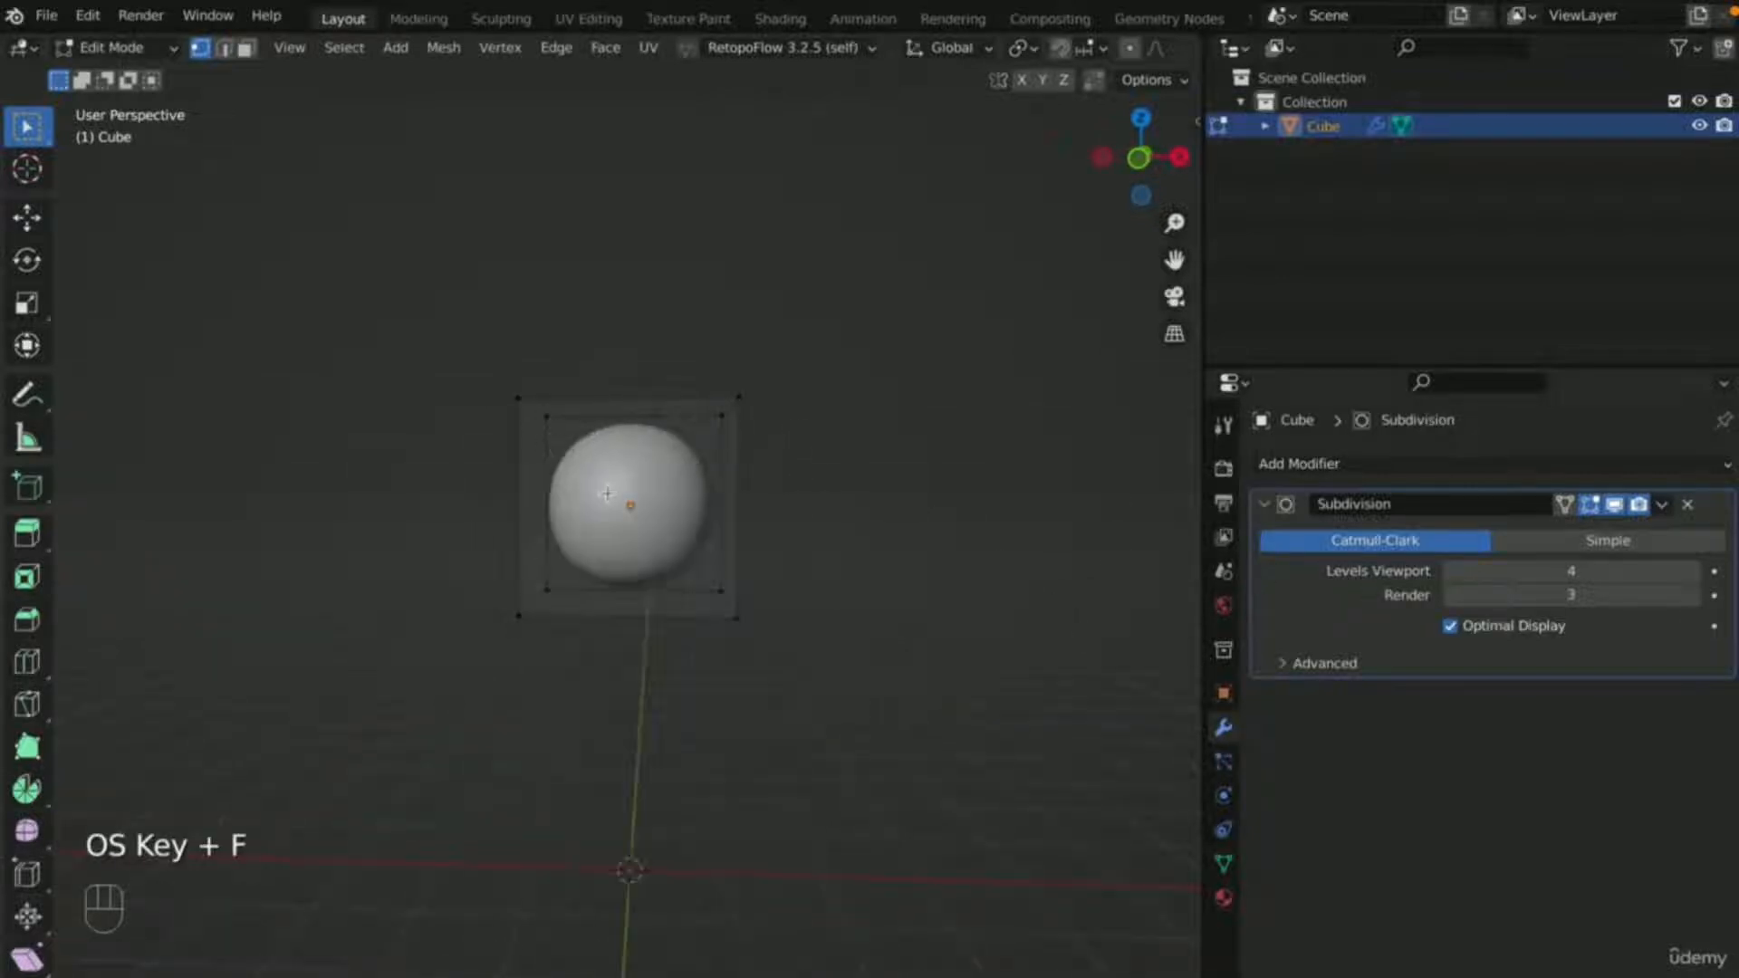
key(super+r)
click(692, 480)
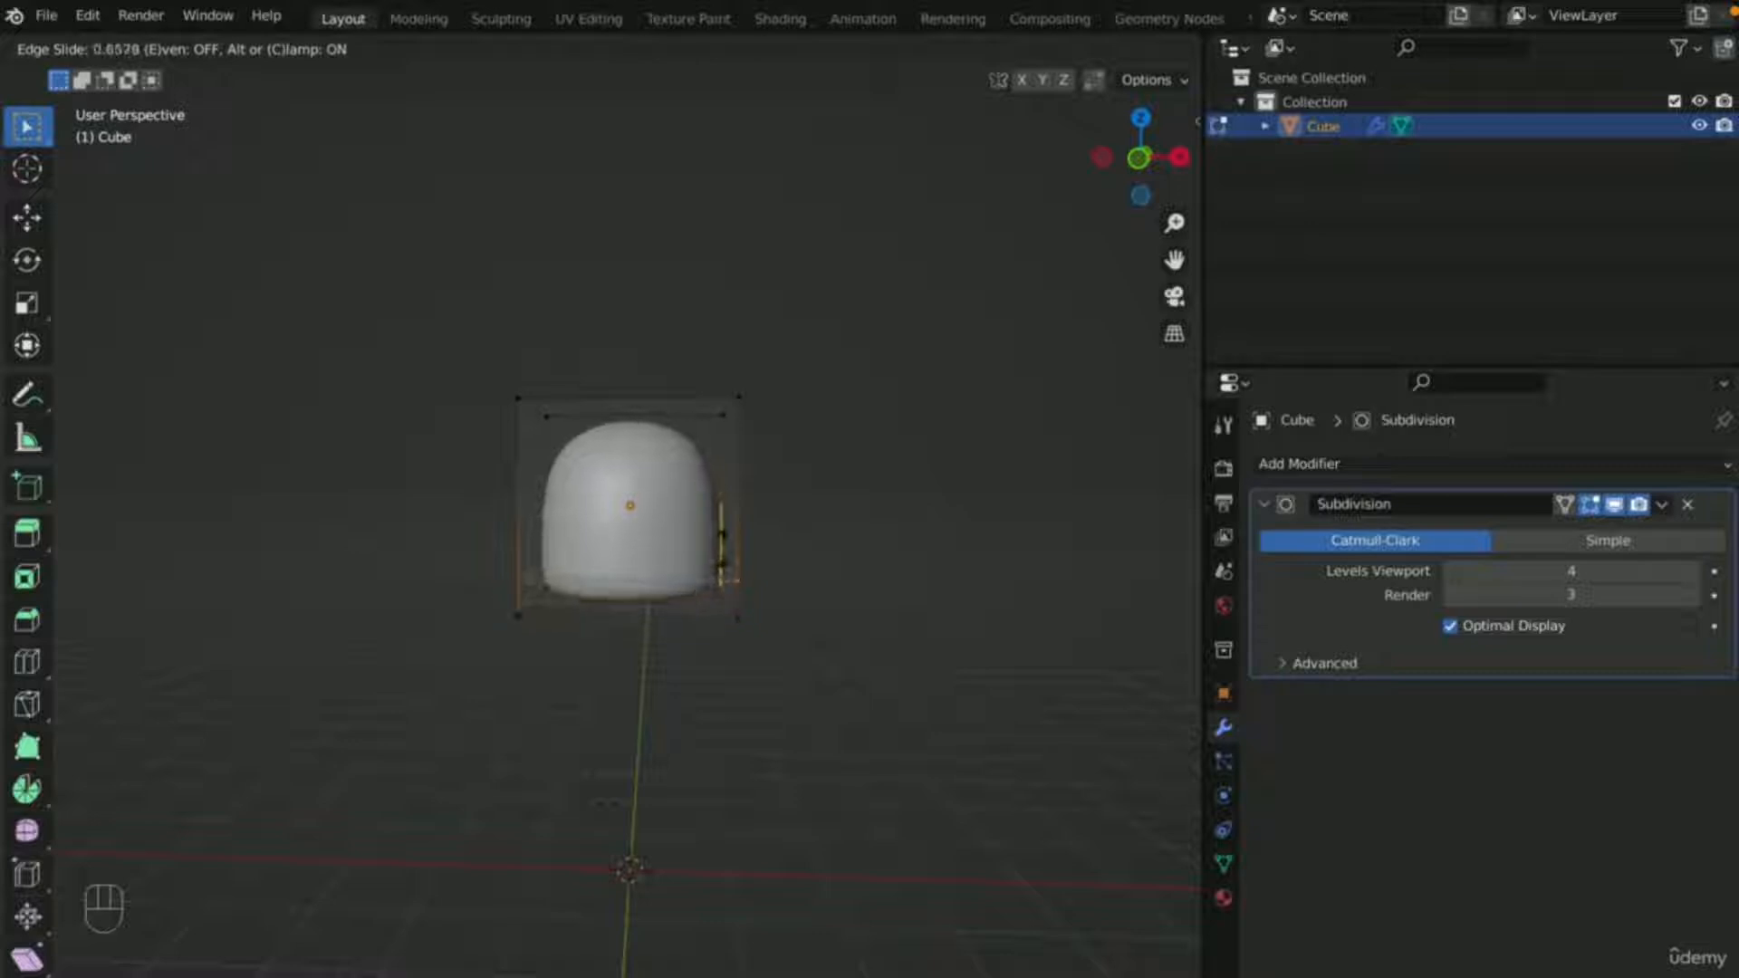
click(725, 545)
- Examine how the new edge loop flattens the base of the smoothed shape, from the front and in perspective
key(KP_1)
scroll(729, 580, up, 4)
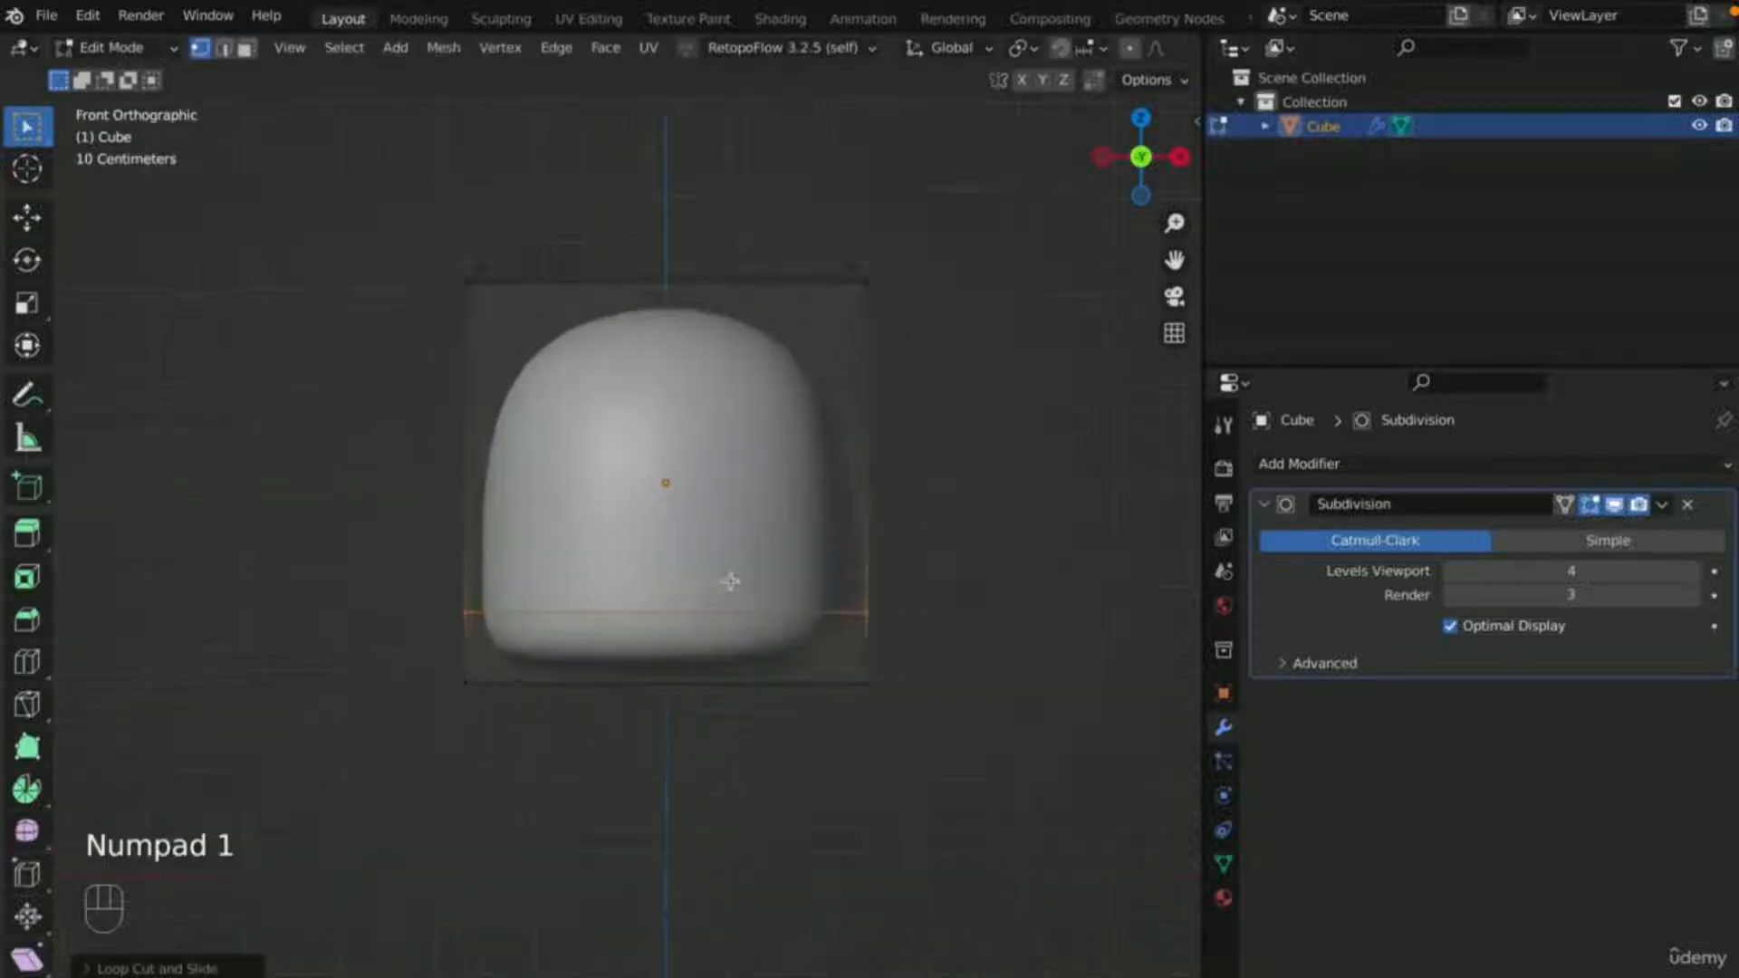
scroll(730, 580, up, 4)
scroll(764, 613, down, 4)
scroll(773, 621, up, 2)
scroll(769, 609, down, 4)
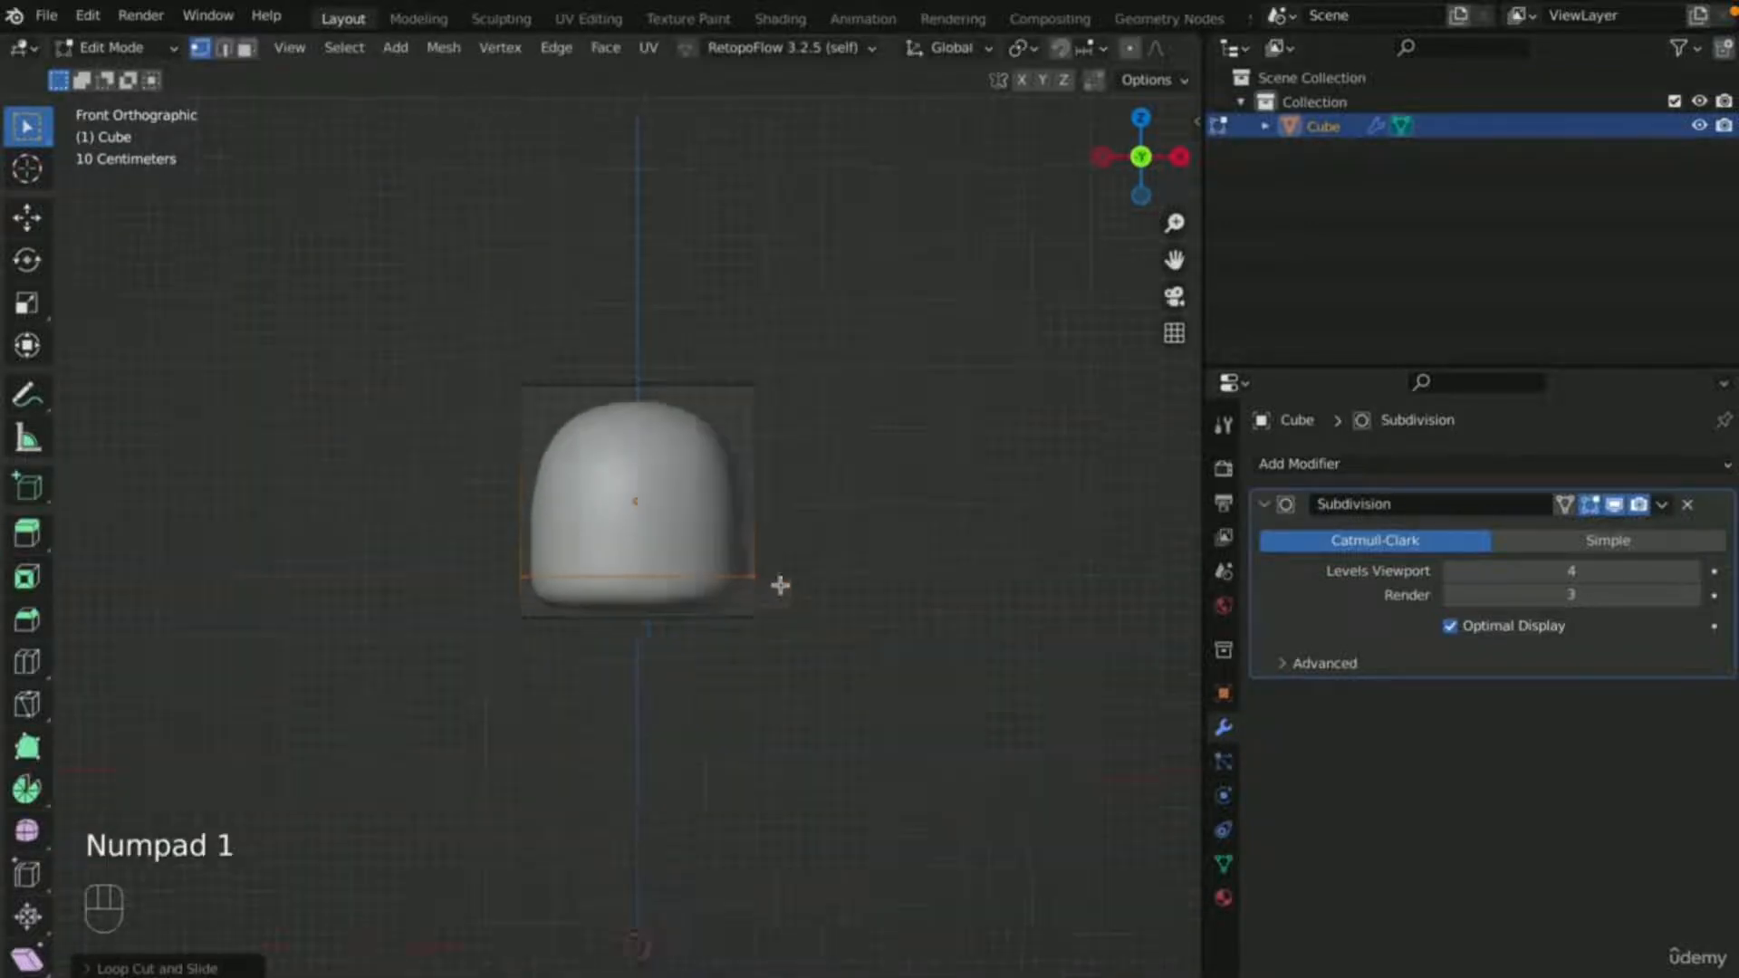
scroll(780, 585, down, 3)
middle_drag(845, 560, 959, 567)
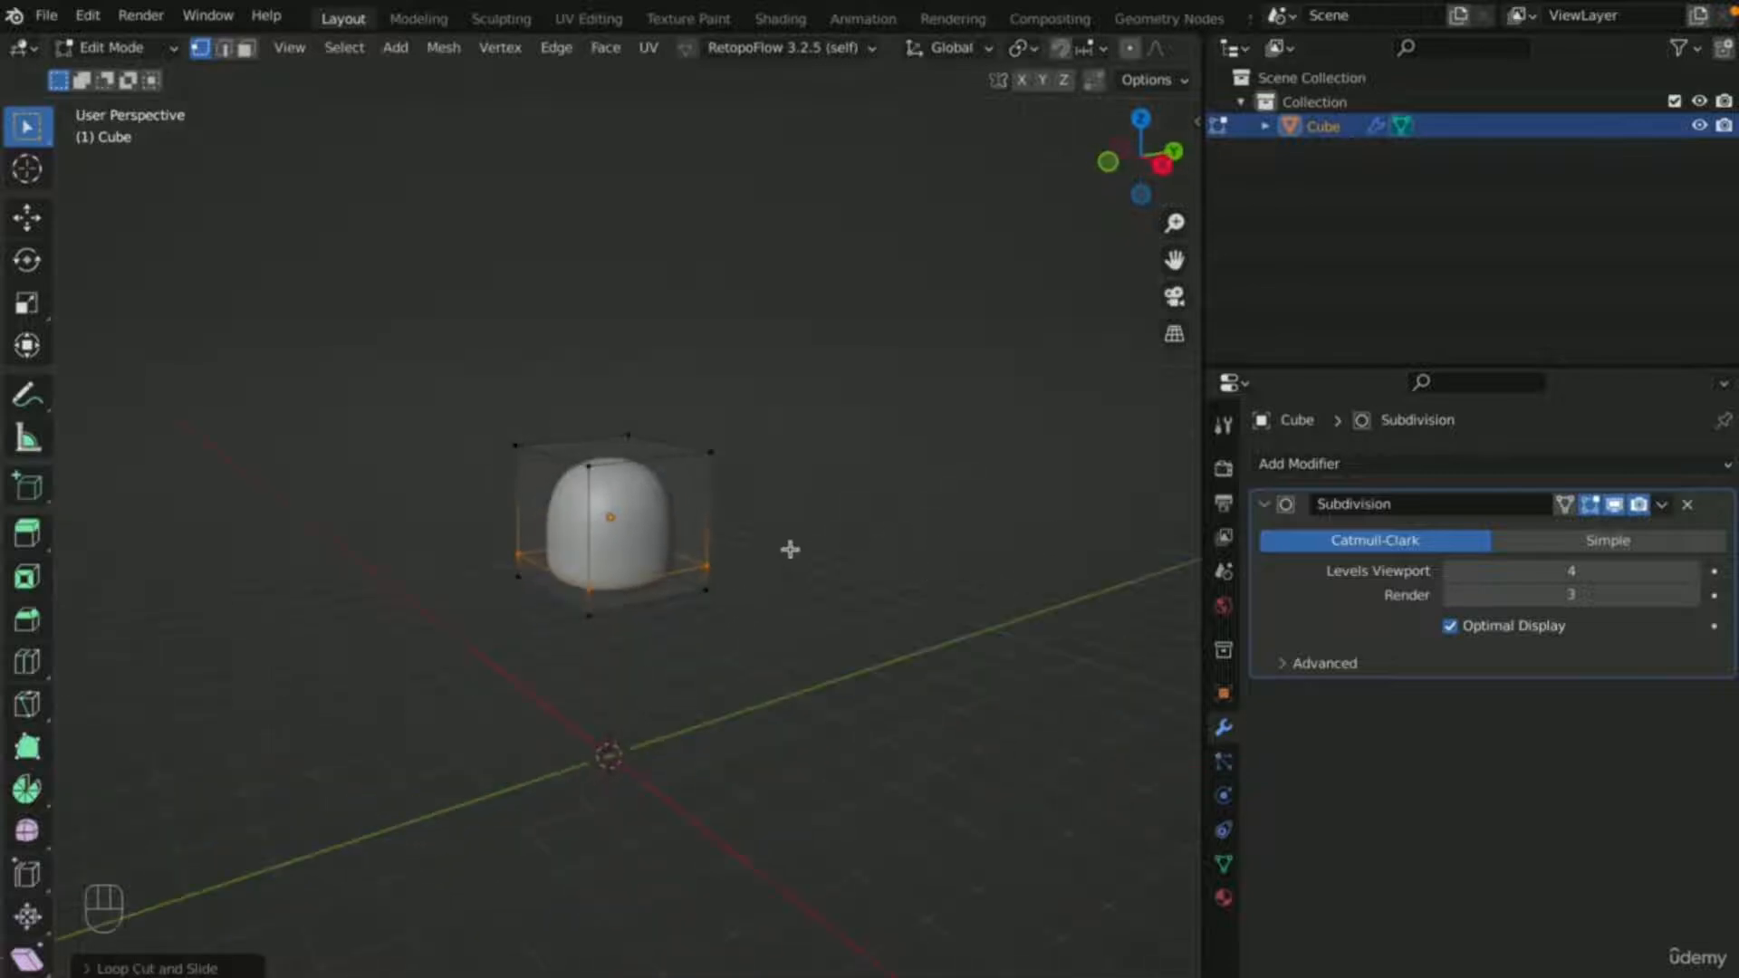
- Change to face selection, select the cage's bottom face and return to the front view
key(KP_1)
scroll(764, 594, up, 4)
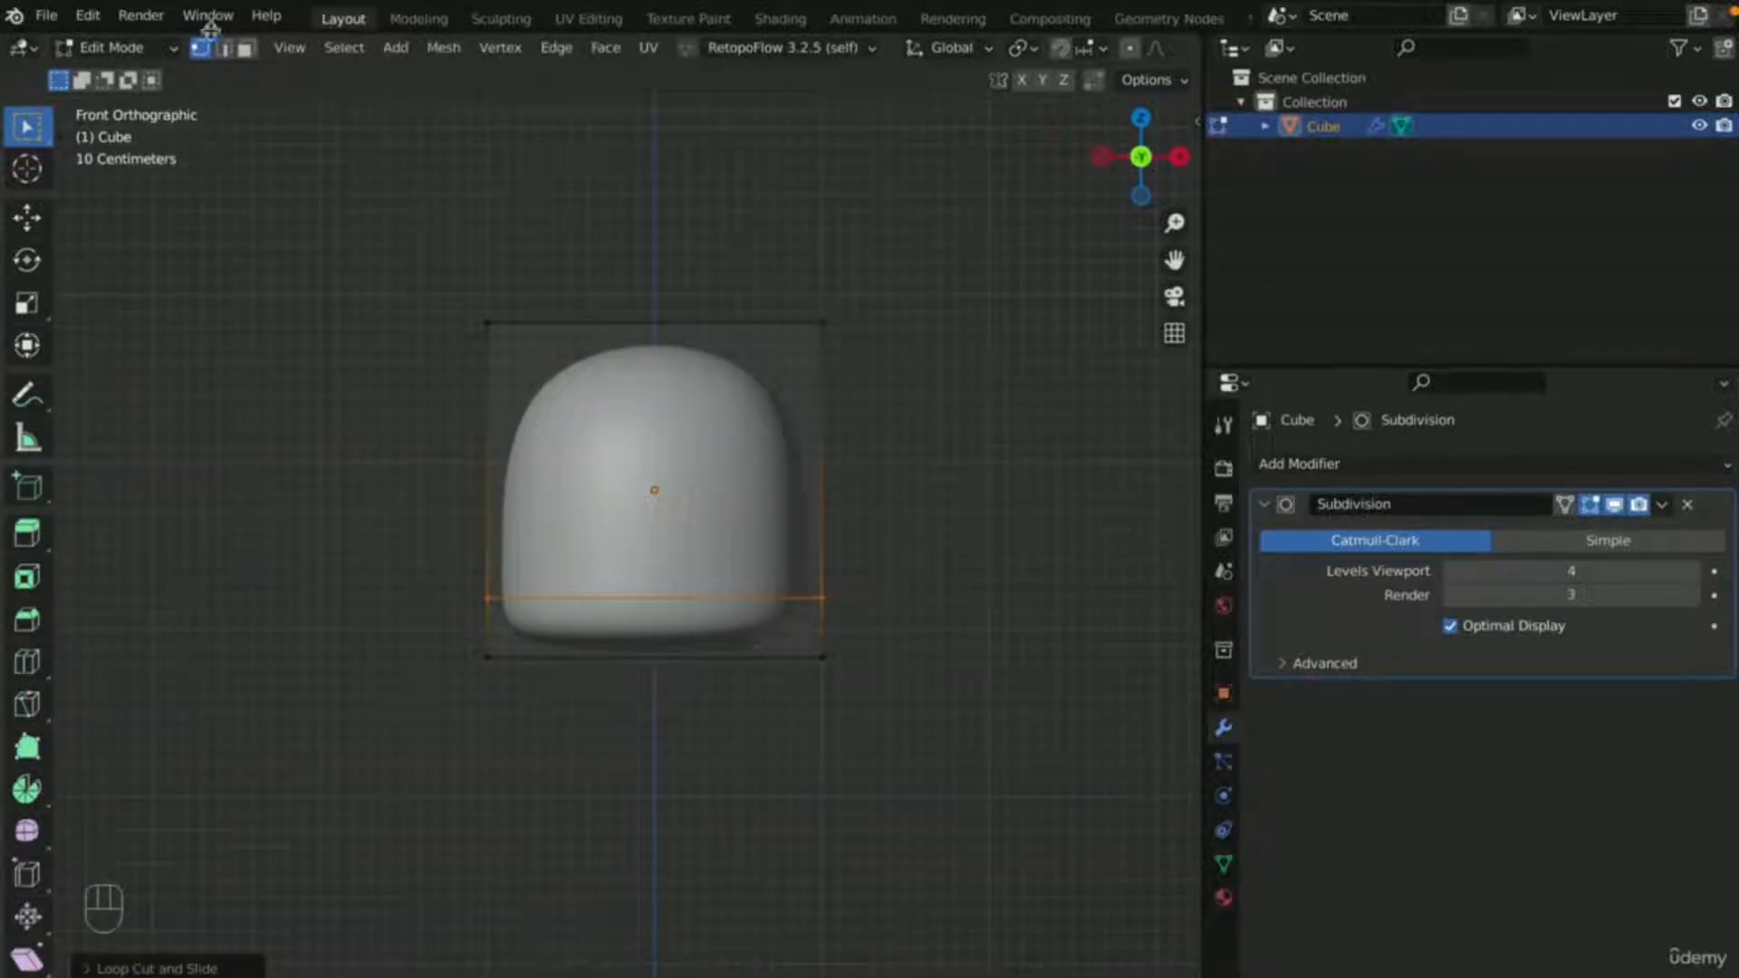
click(244, 48)
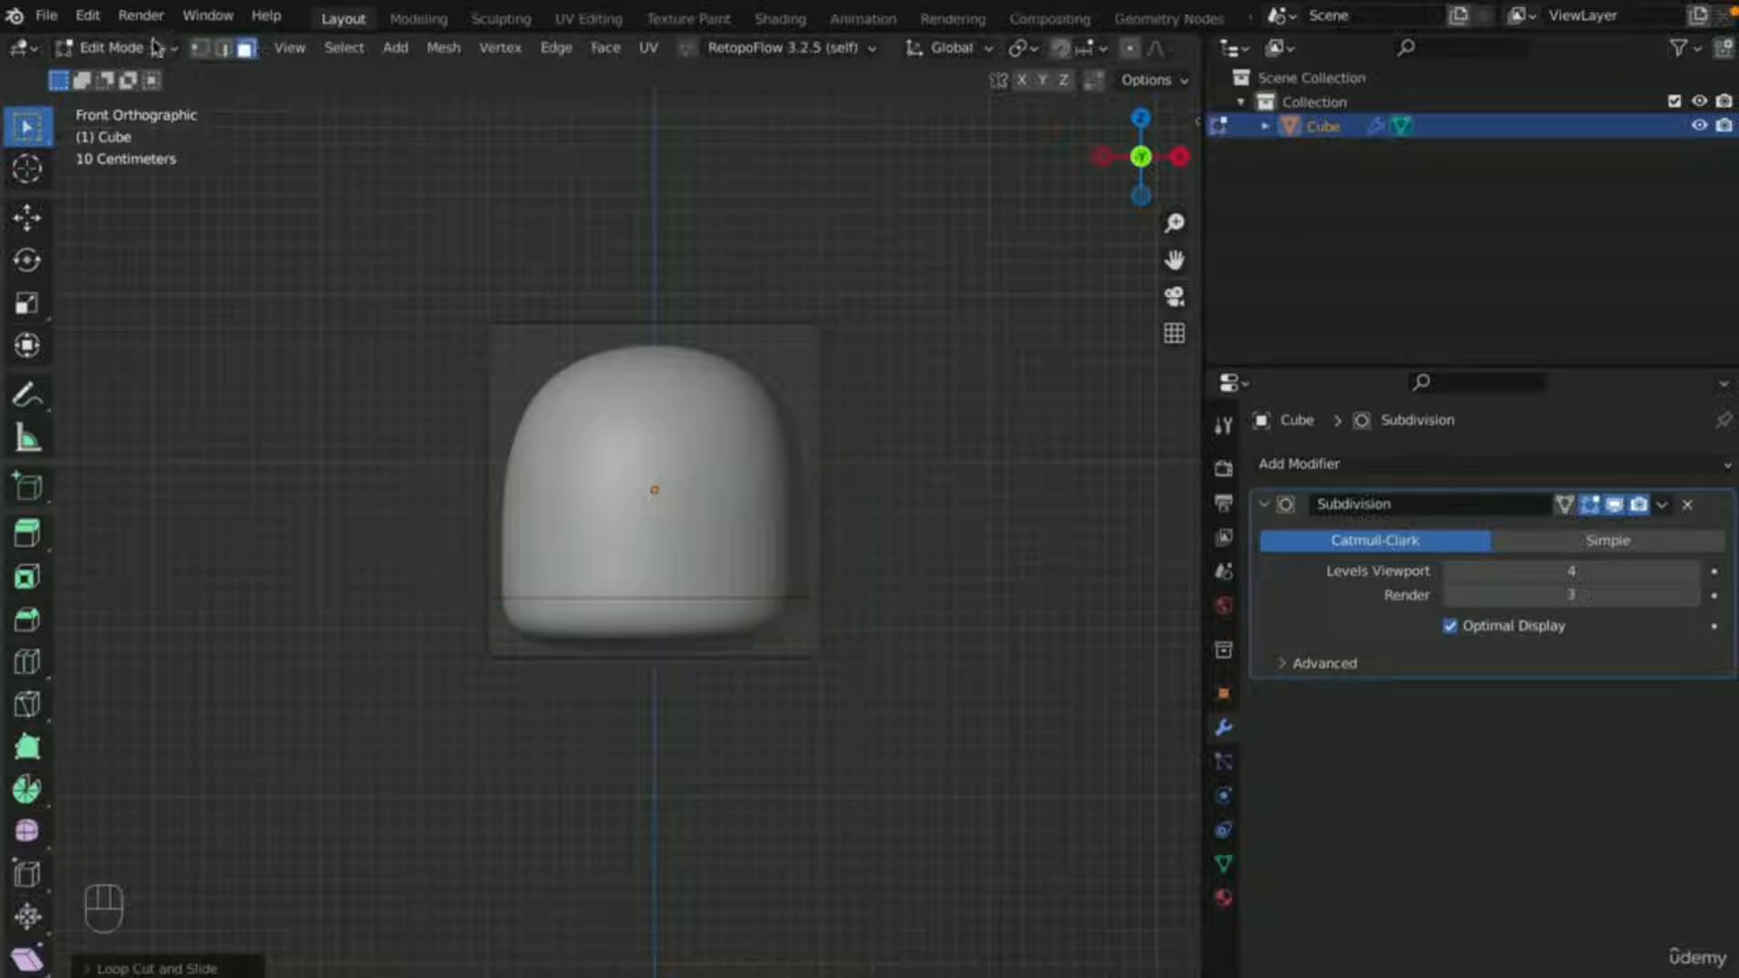
middle_drag(986, 681, 795, 763)
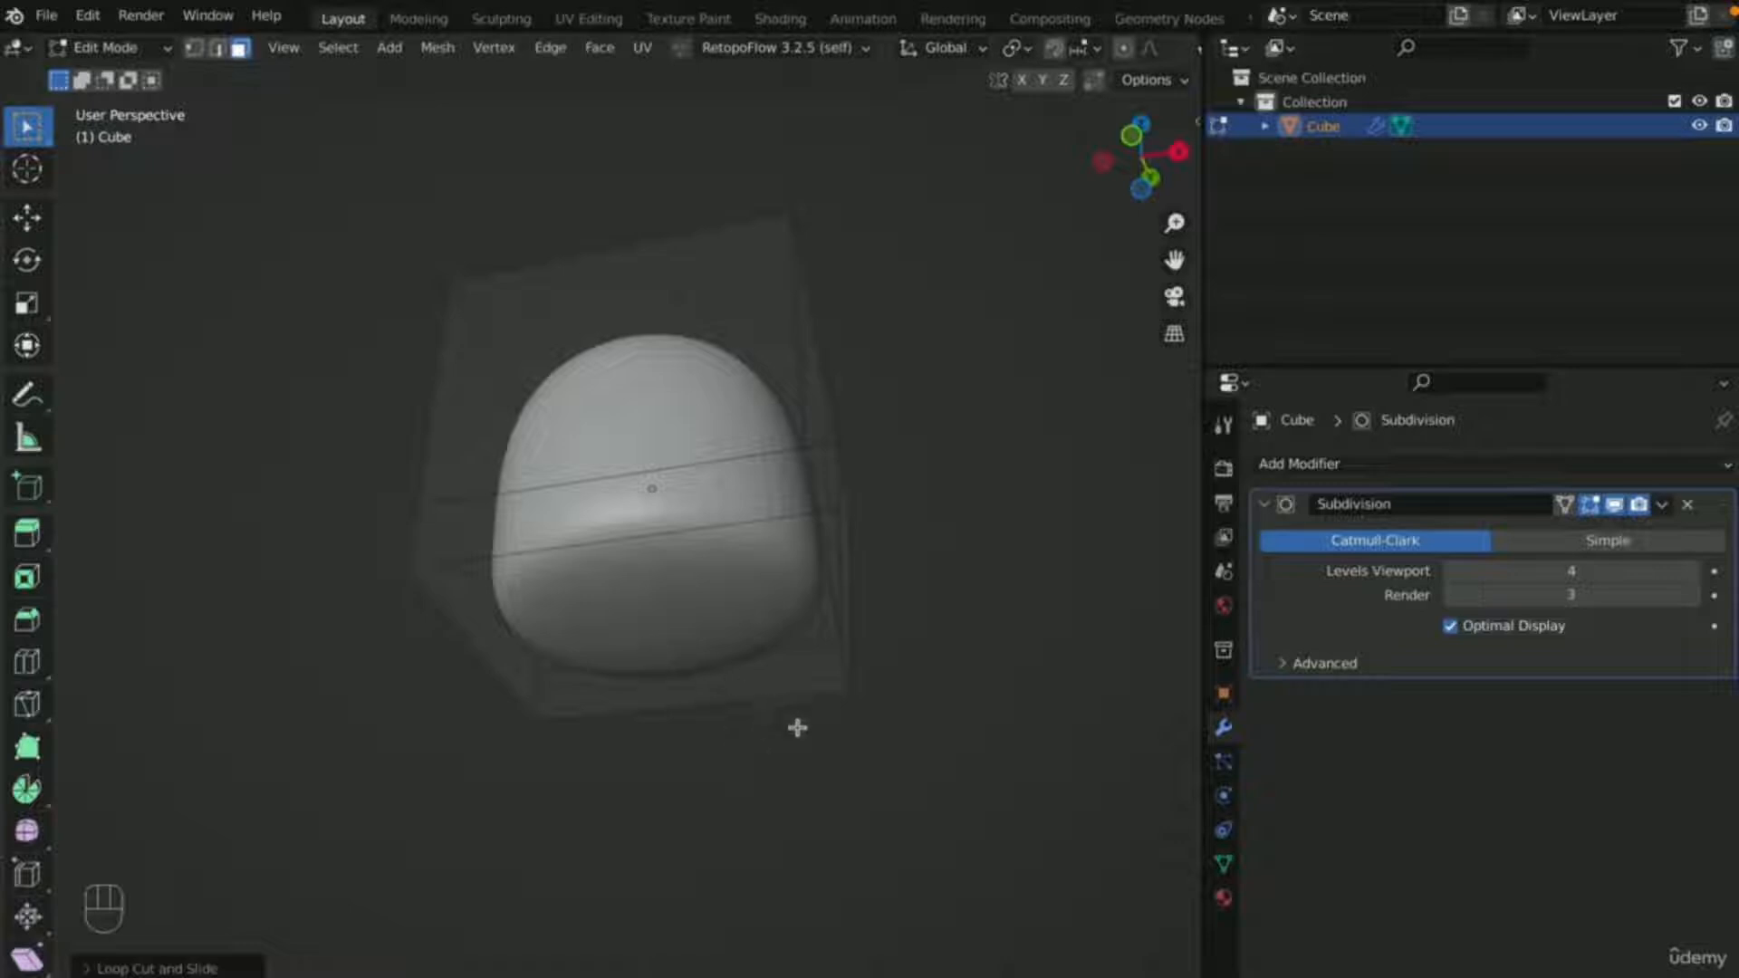
click(822, 640)
middle_drag(943, 578, 838, 652)
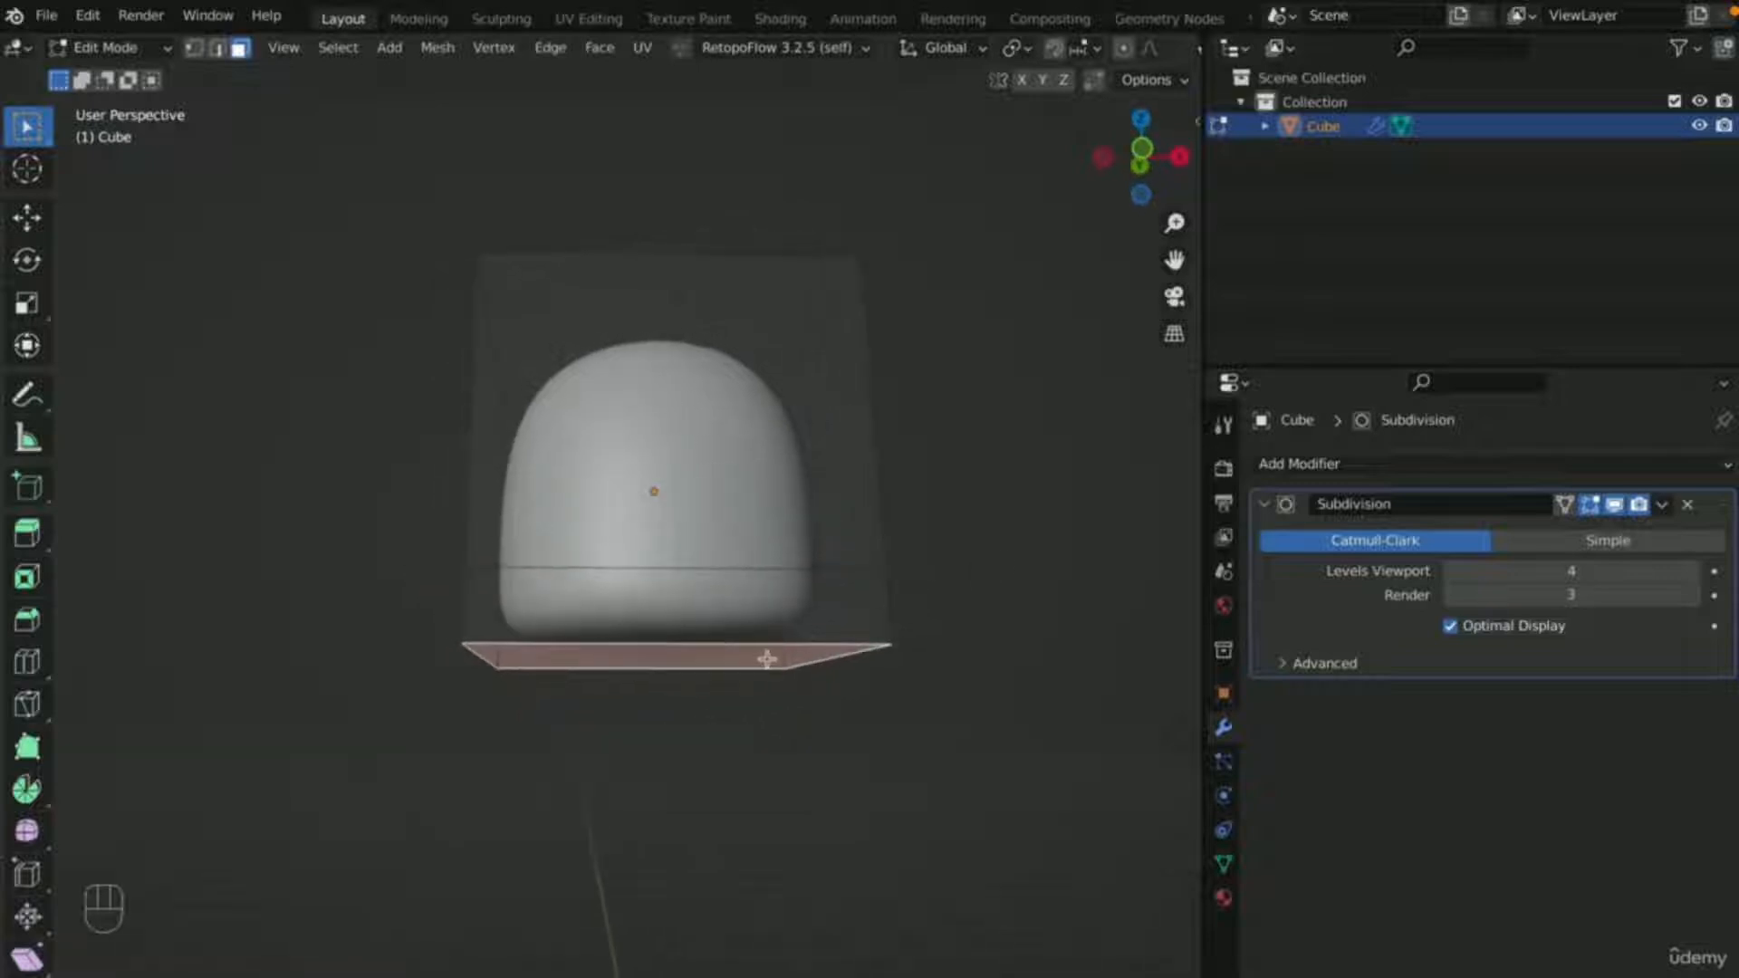
key(KP_1)
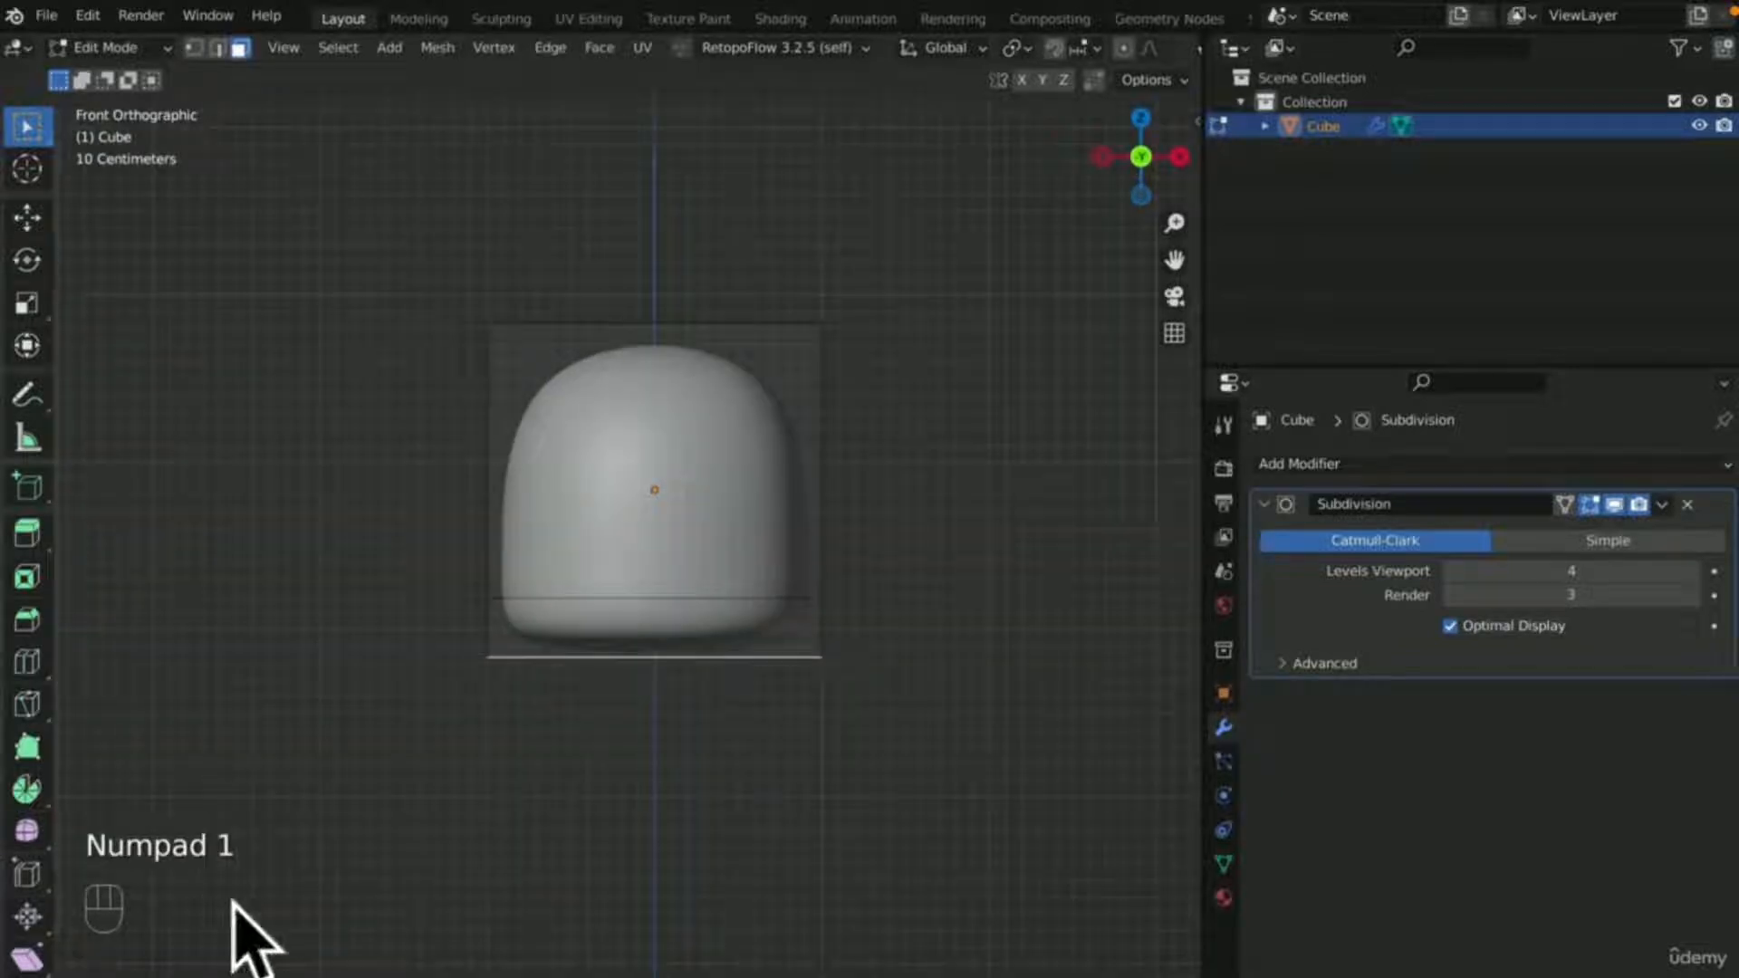
- Move the selected bottom face down along the Z axis to make the shape taller
drag(1174, 261, 1175, 216)
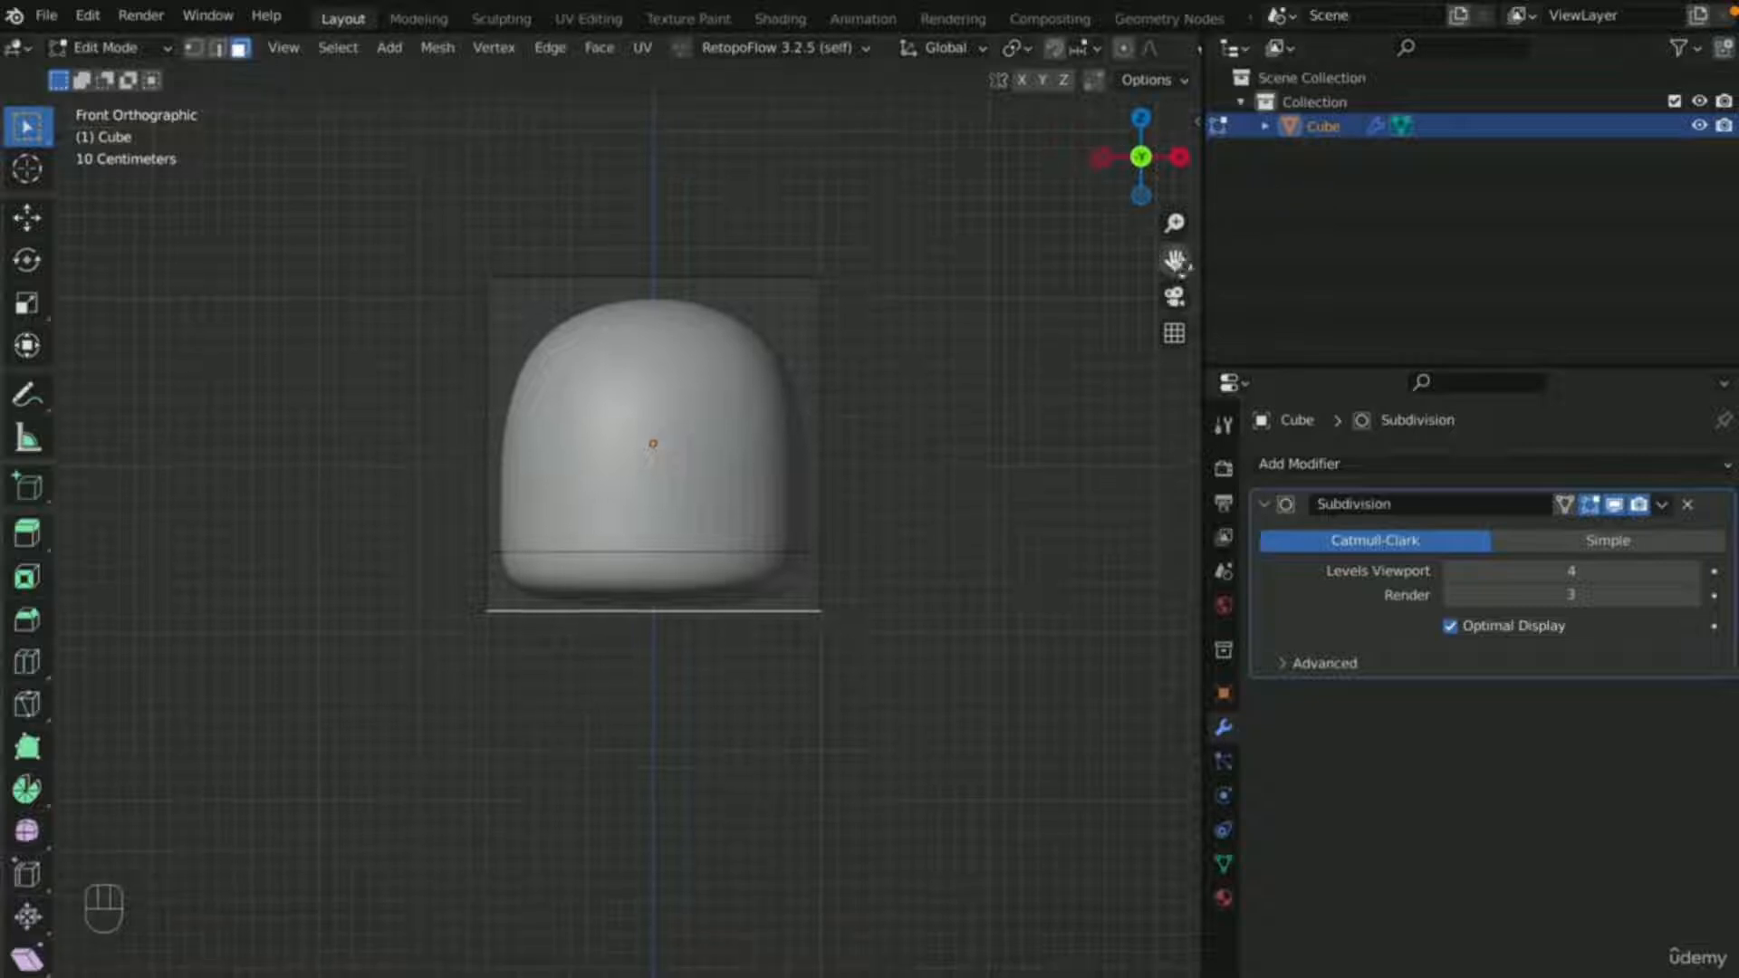
key(g)
key(z)
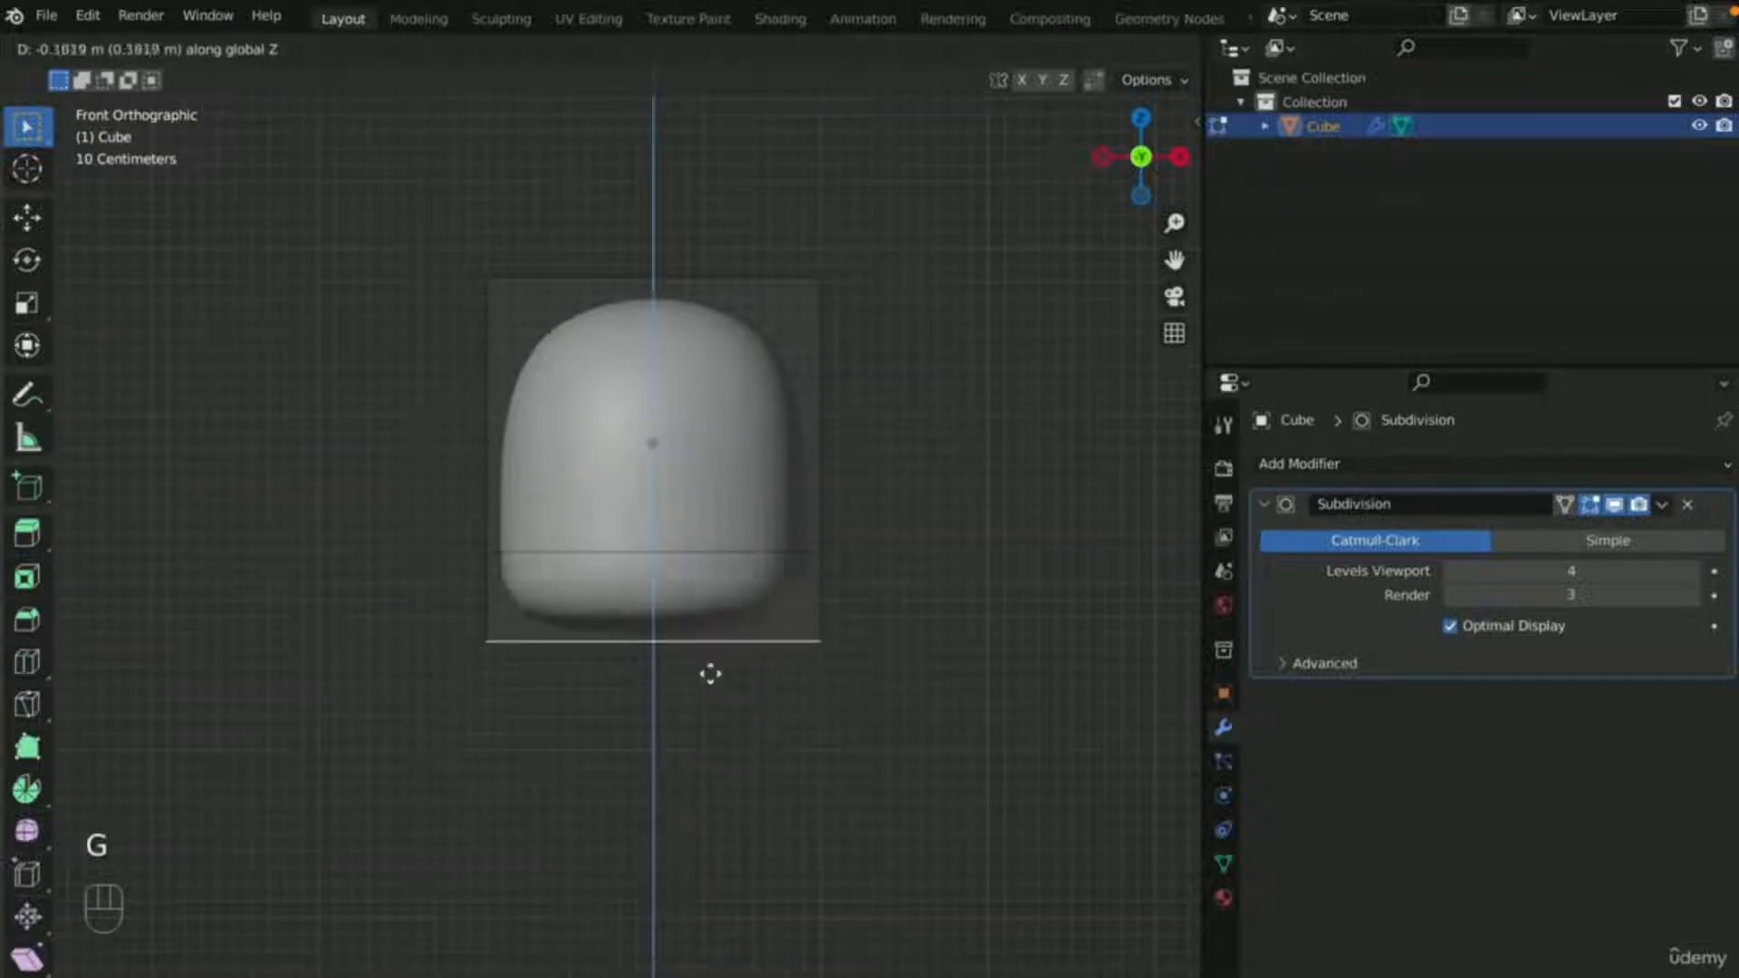
click(707, 740)
- Examine the proportions of the elongated shape from the front, the right side and several perspective angles
scroll(982, 686, down, 4)
middle_drag(983, 685, 982, 690)
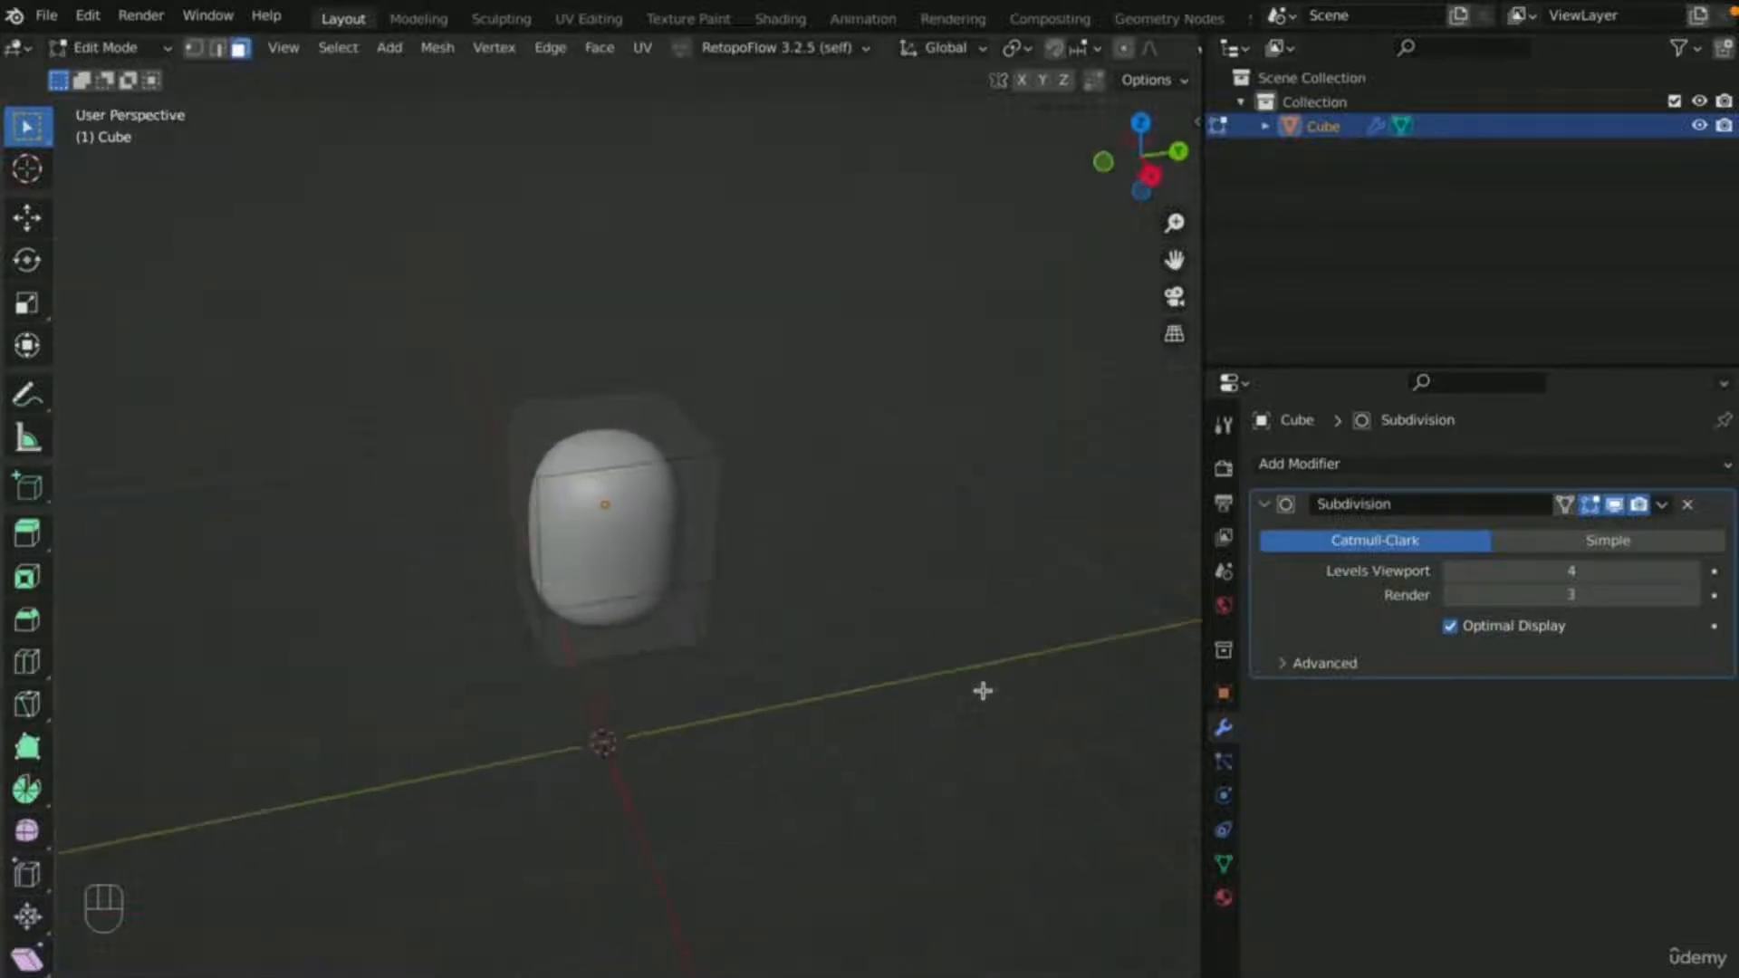
key(KP_1)
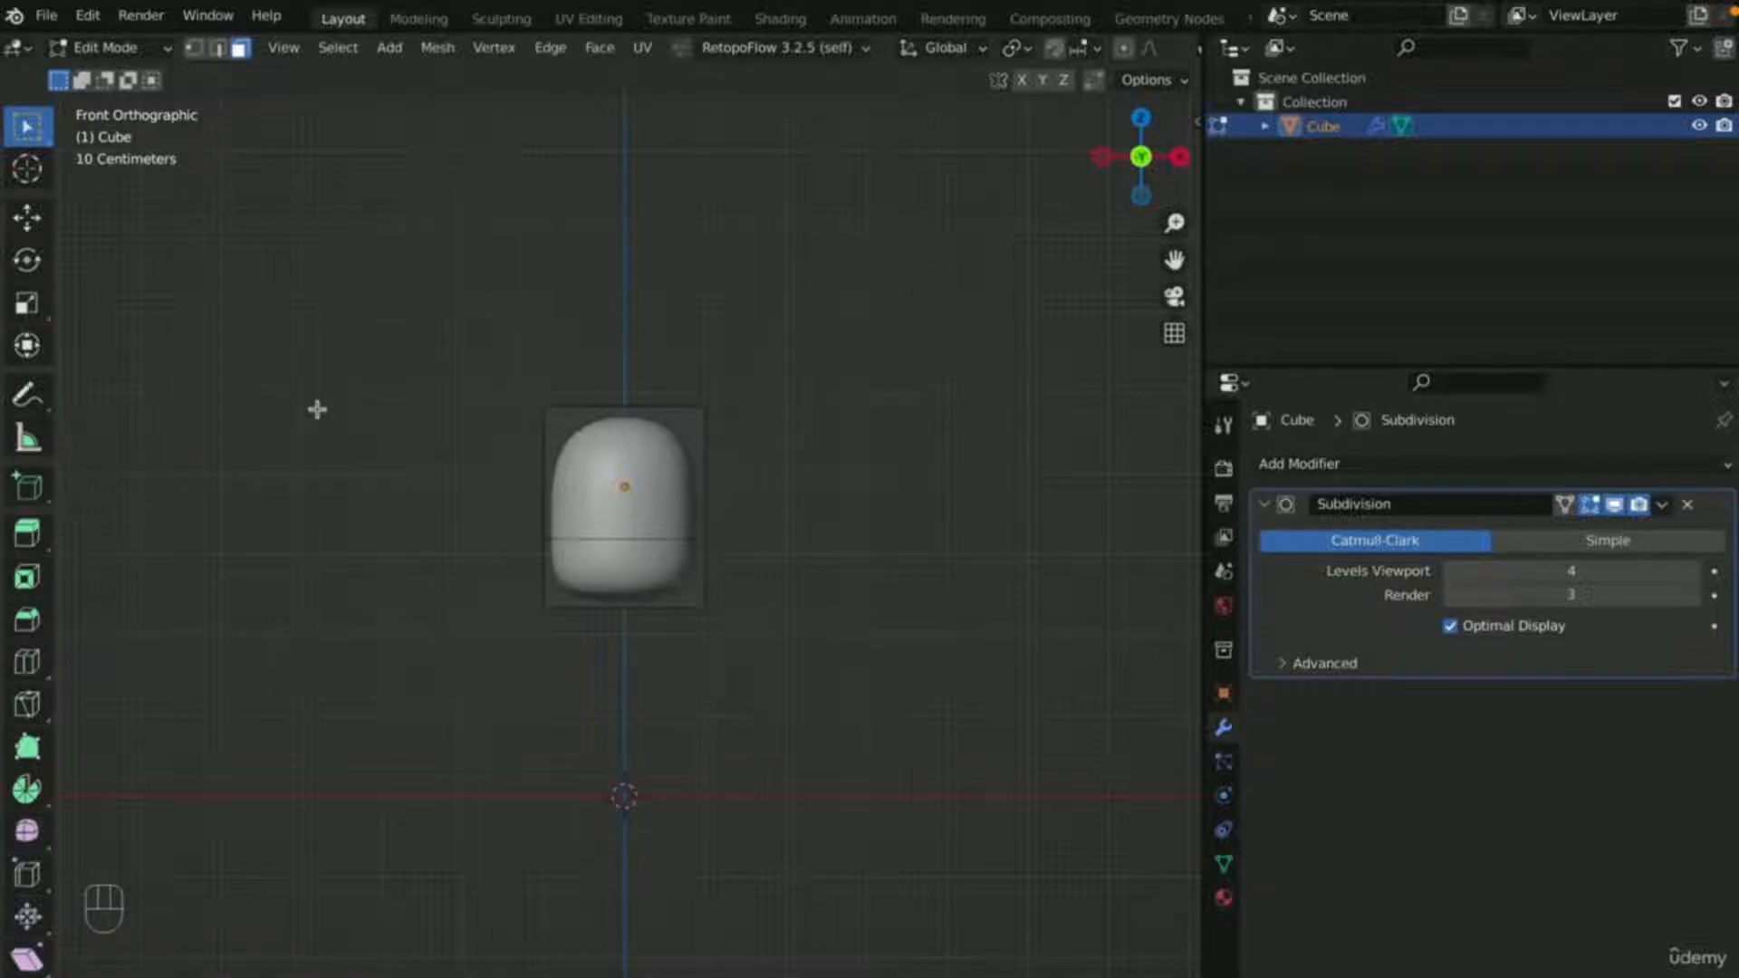
key(KP_3)
scroll(671, 547, up, 4)
scroll(671, 547, down, 1)
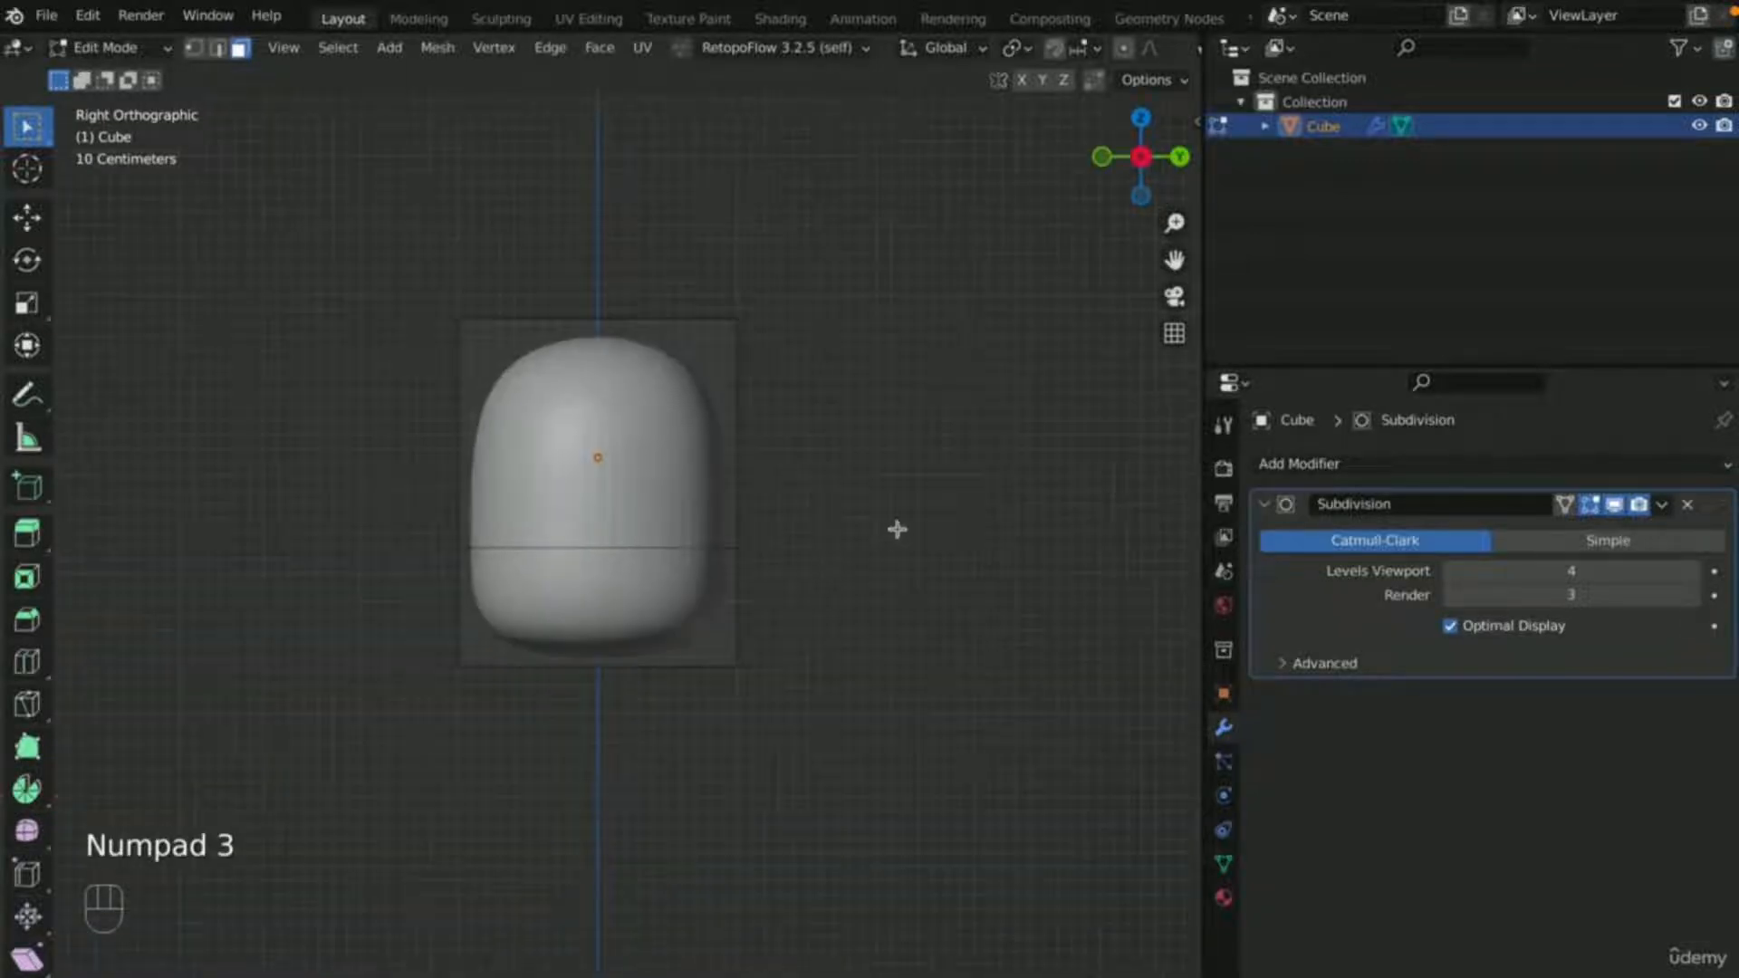
drag(1174, 260, 1190, 255)
middle_drag(703, 664, 791, 720)
key(KP_3)
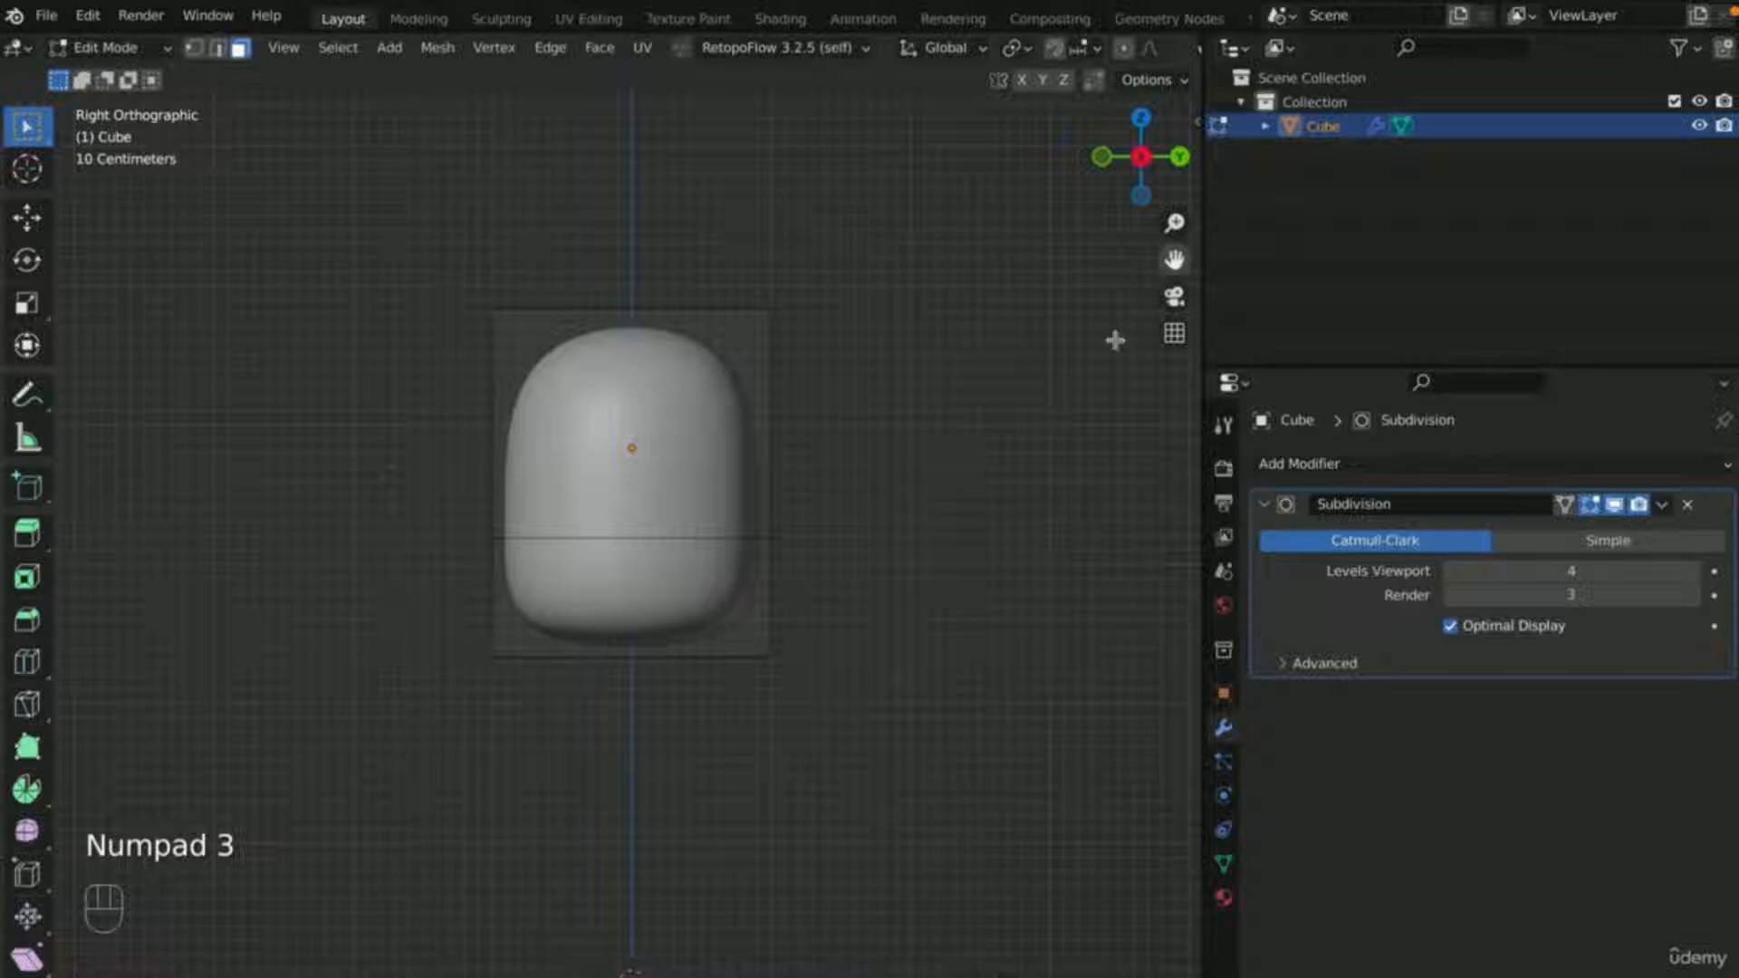
middle_drag(876, 563, 663, 588)
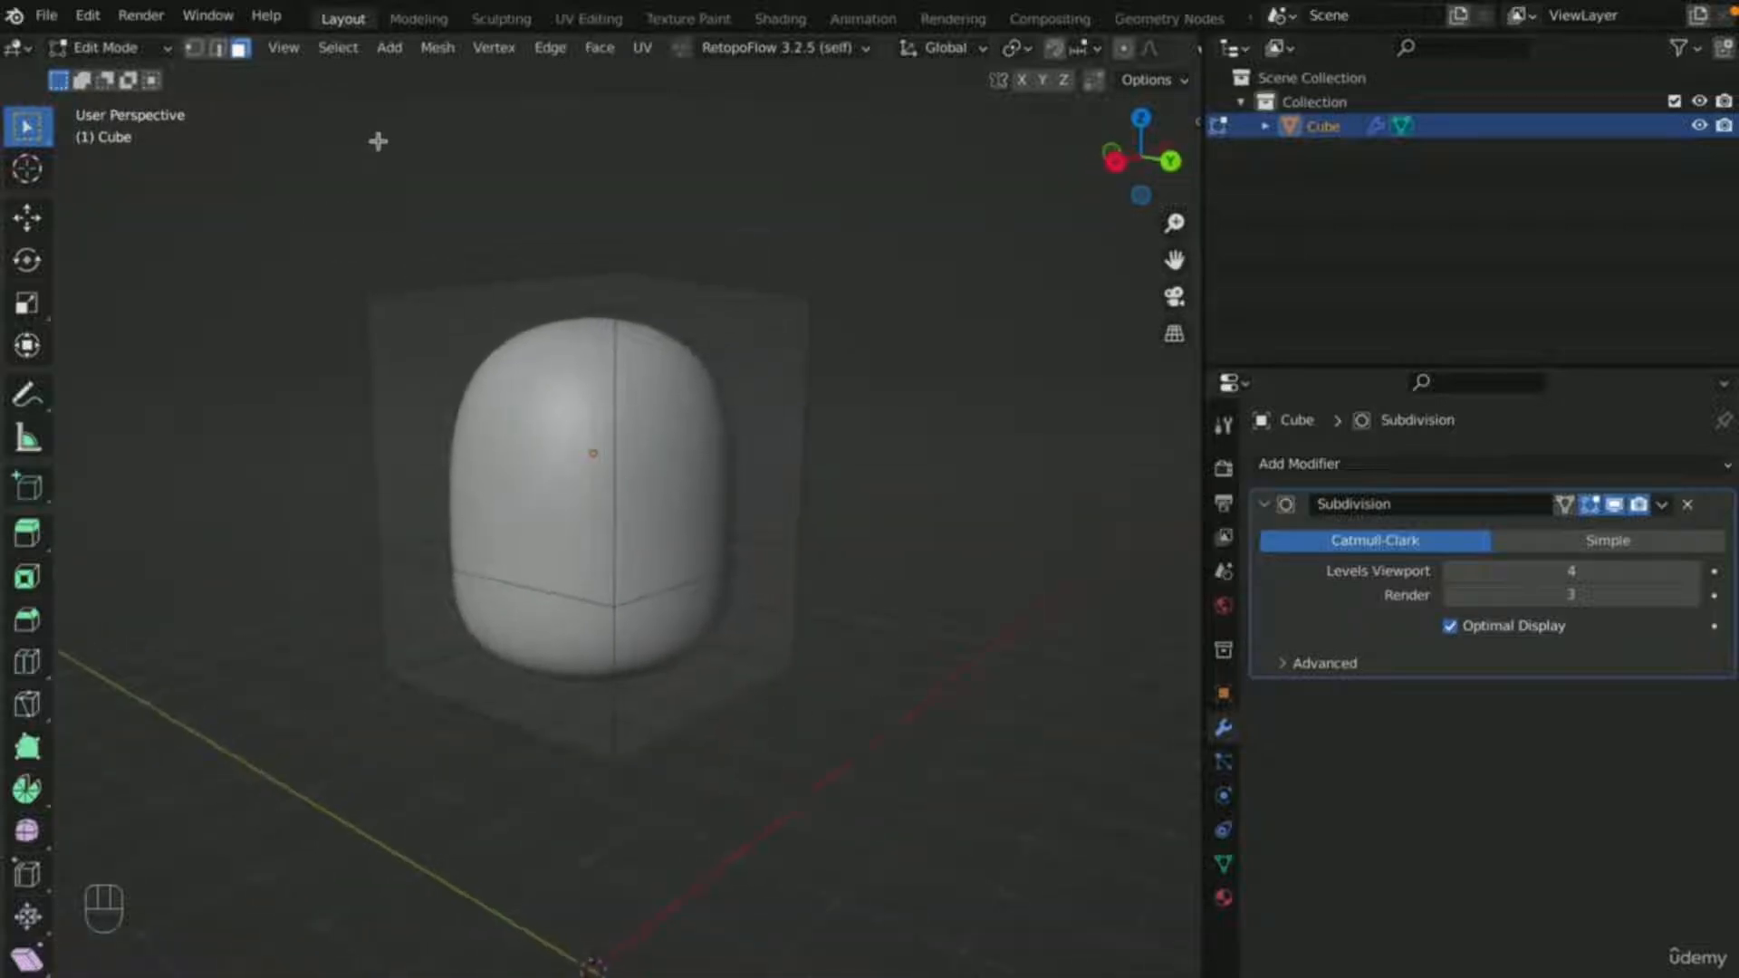
scroll(1056, 532, down, 4)
middle_drag(1009, 532, 985, 540)
key(KP_2)
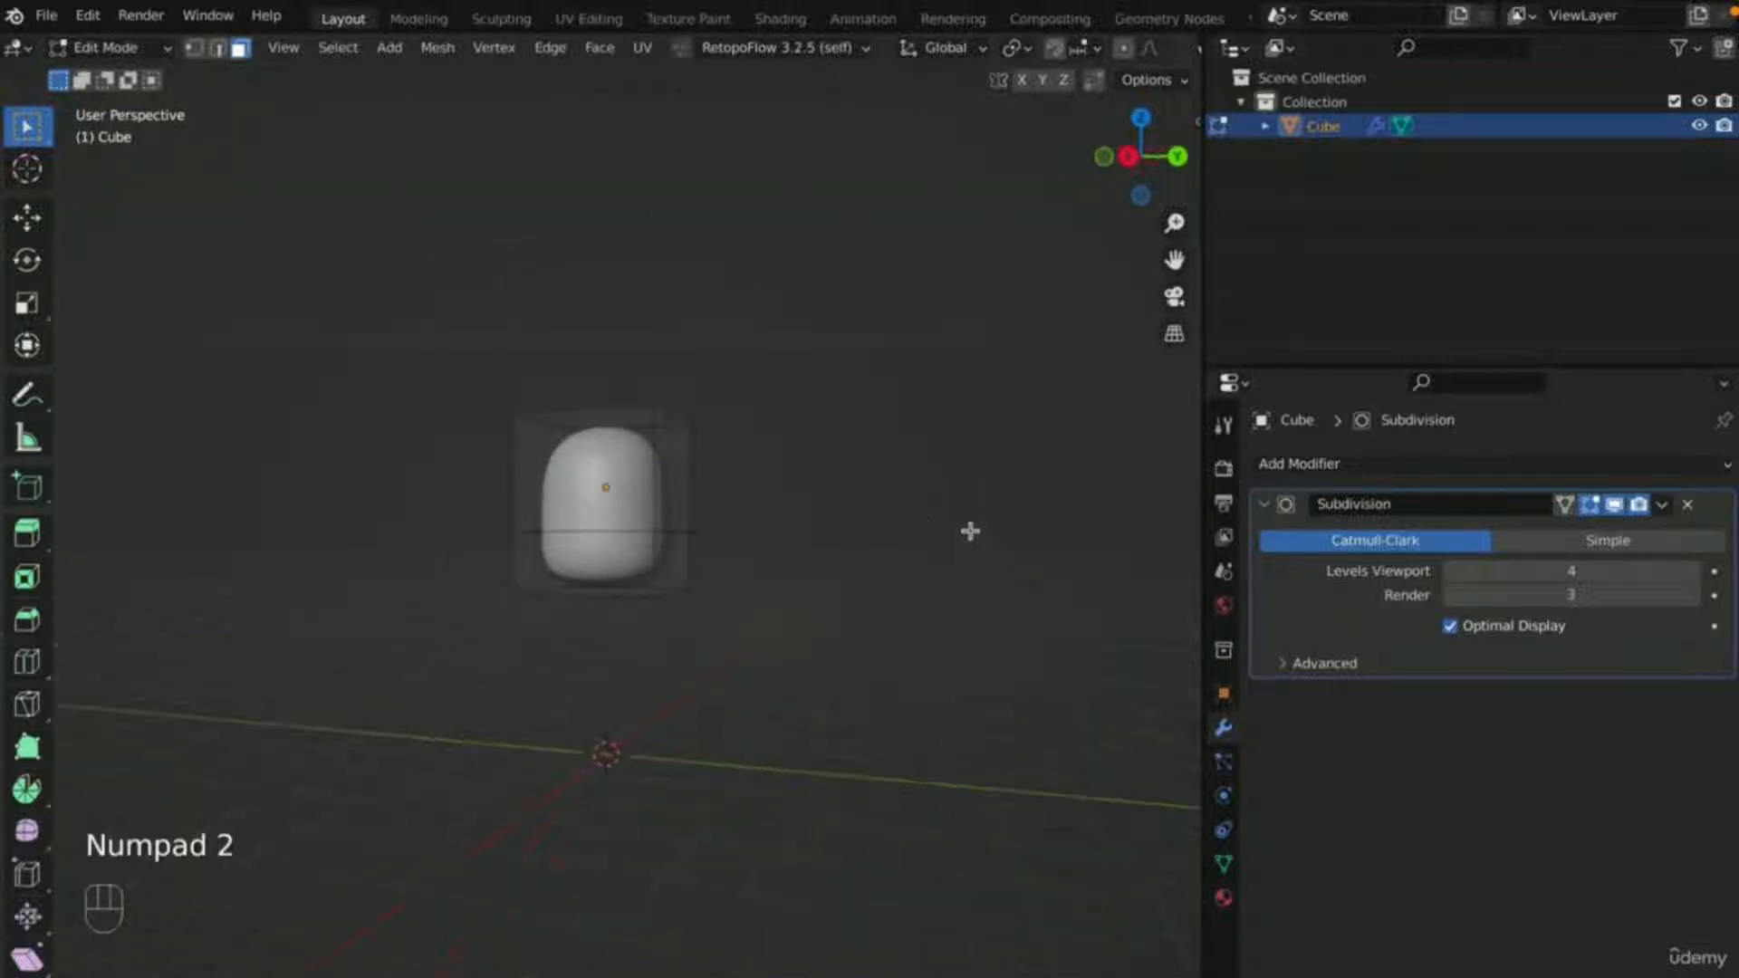
scroll(918, 525, up, 4)
scroll(892, 512, down, 4)
middle_drag(643, 679, 644, 681)
middle_drag(666, 634, 680, 668)
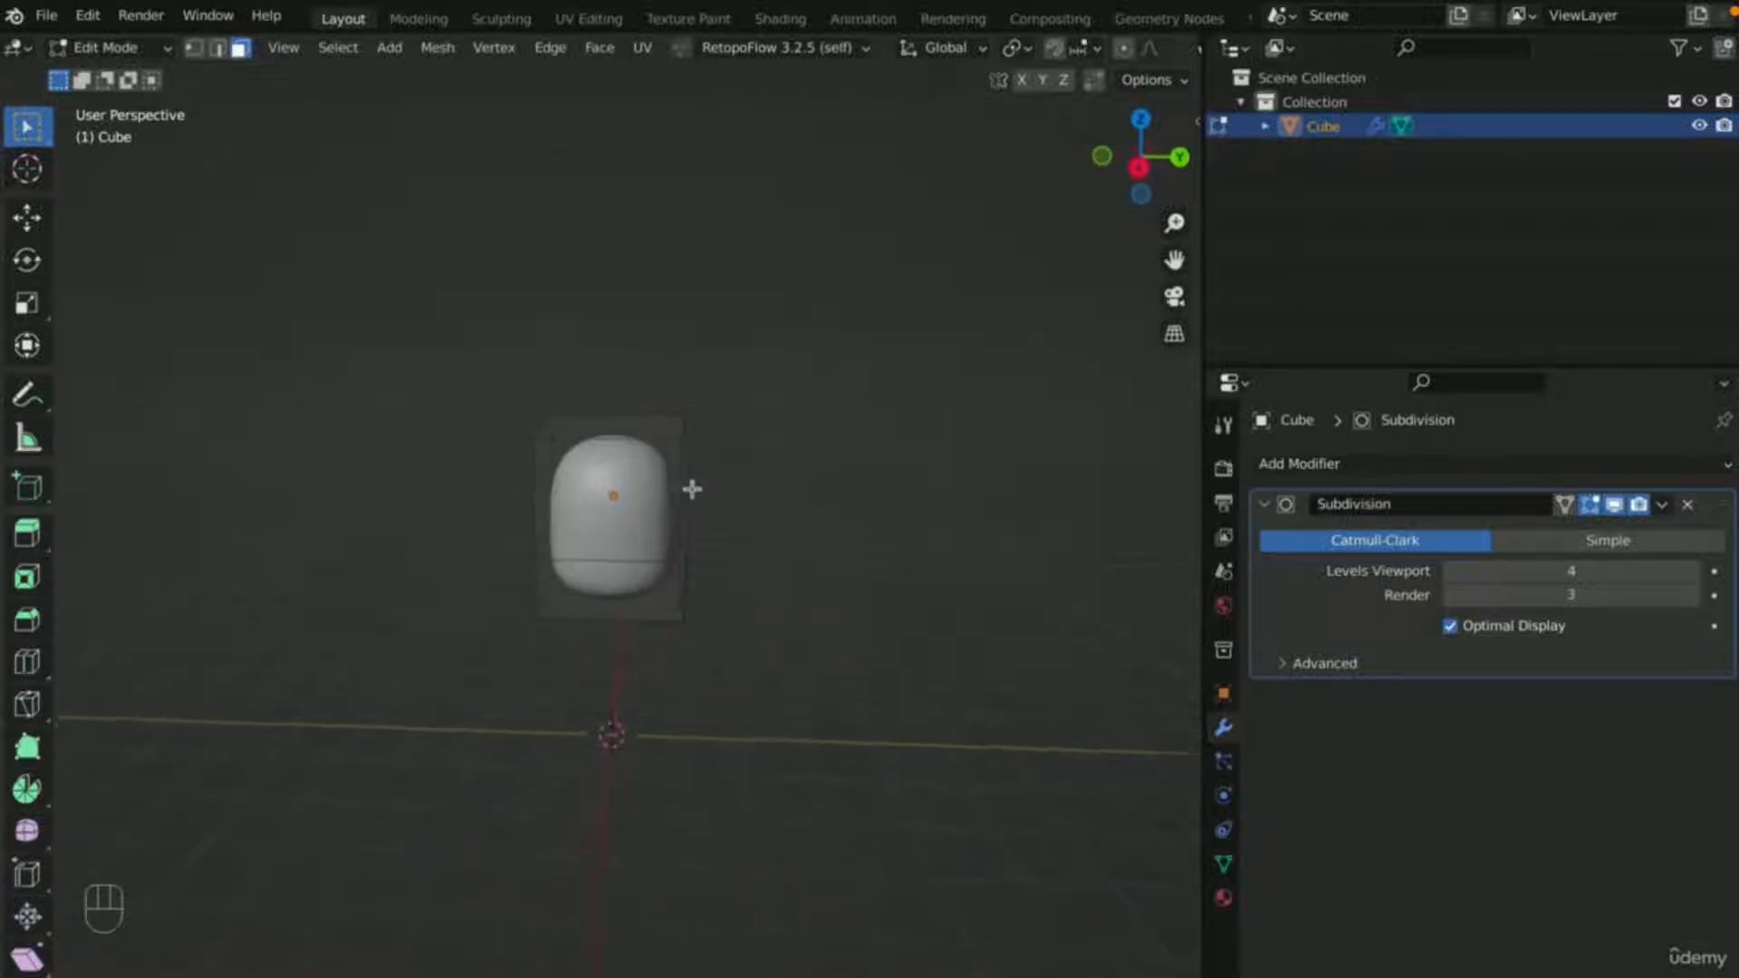
- Select the entire mesh and scale it along the global Y axis to about 0.84
drag(658, 370, 734, 738)
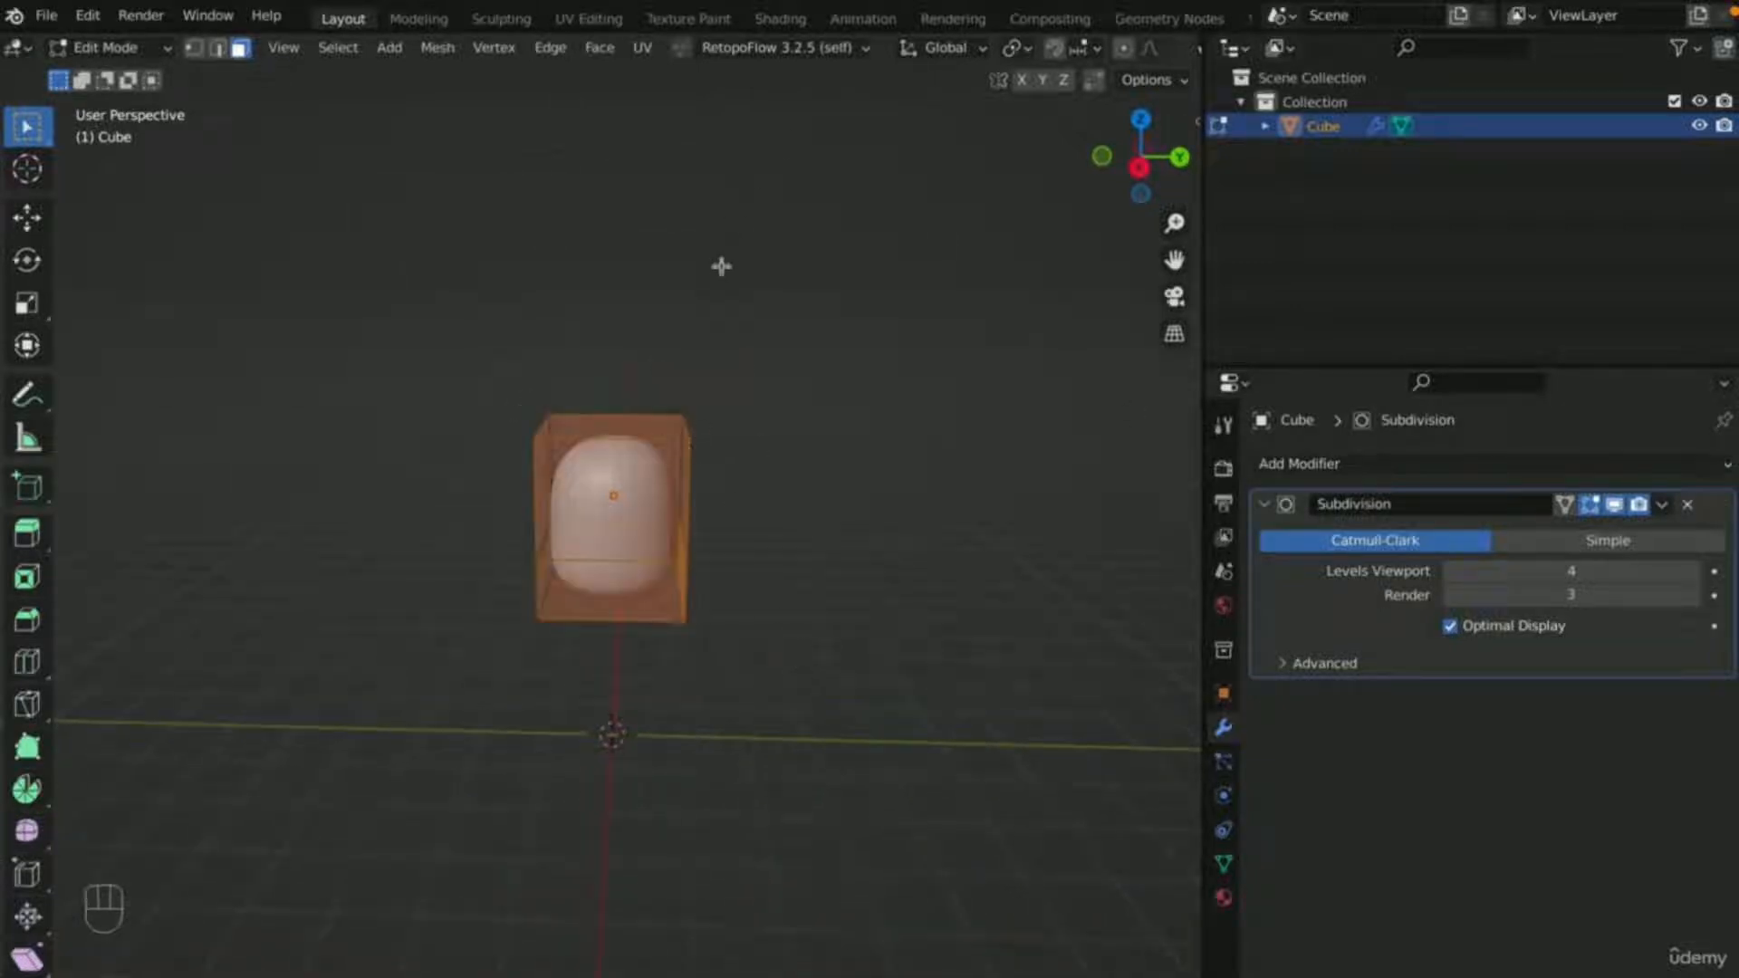
key(a)
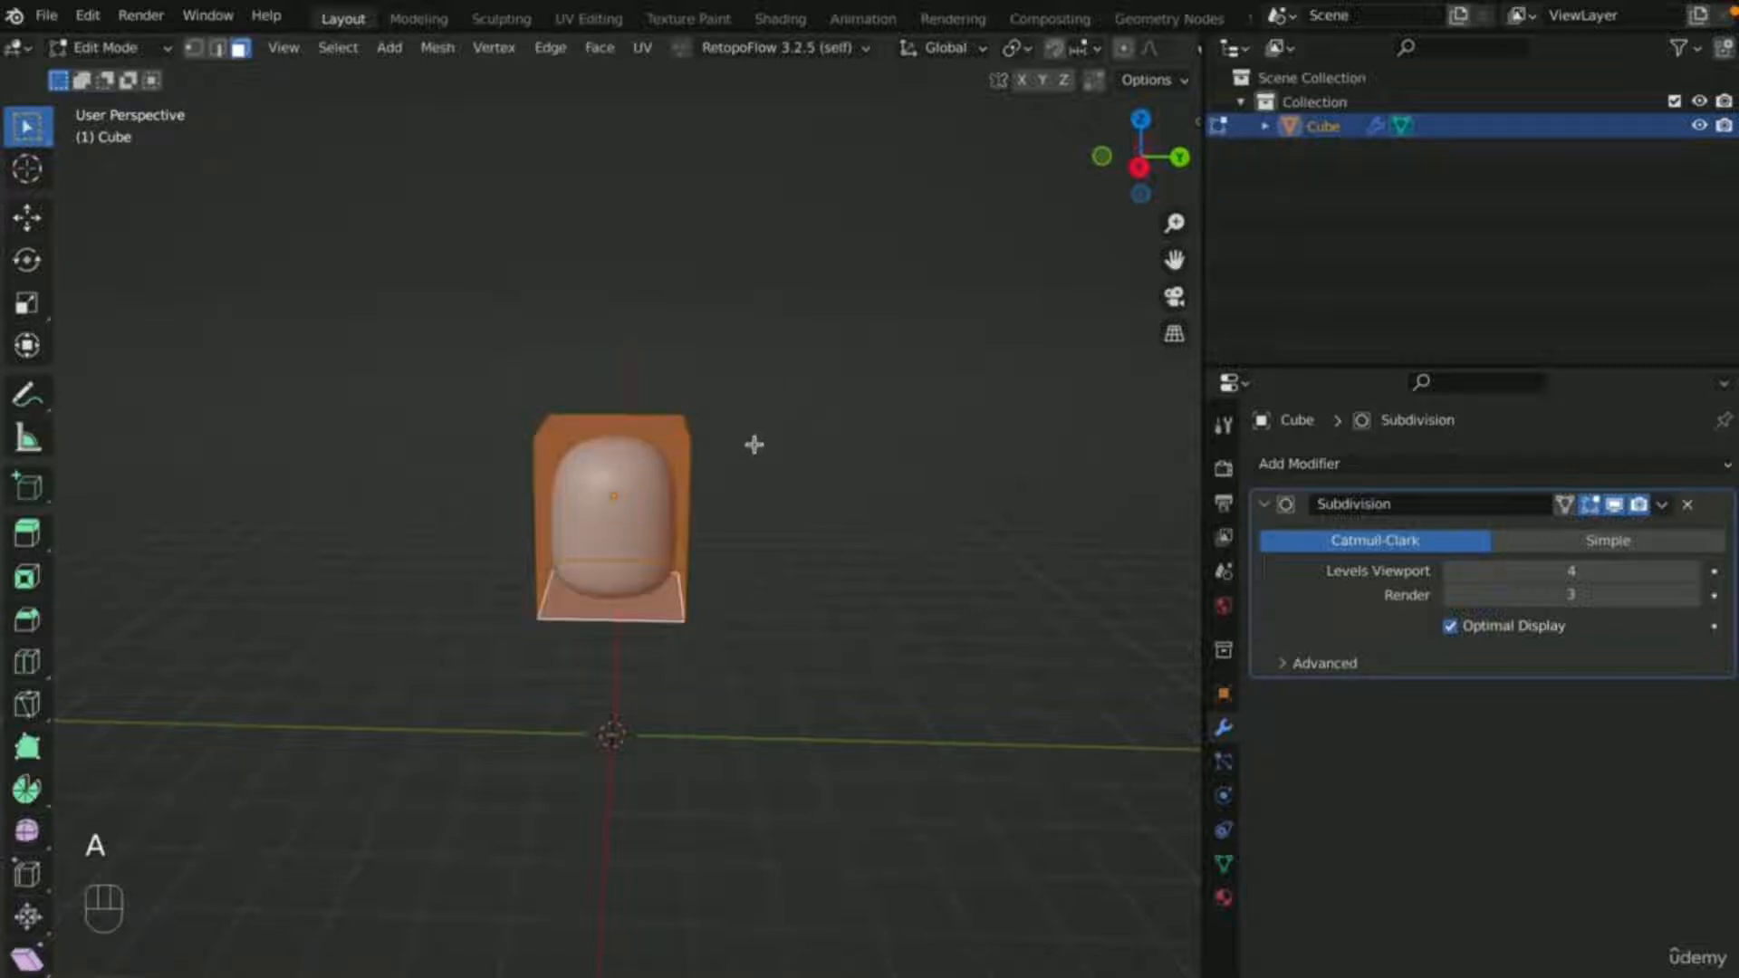
scroll(755, 442, up, 4)
scroll(759, 444, down, 2)
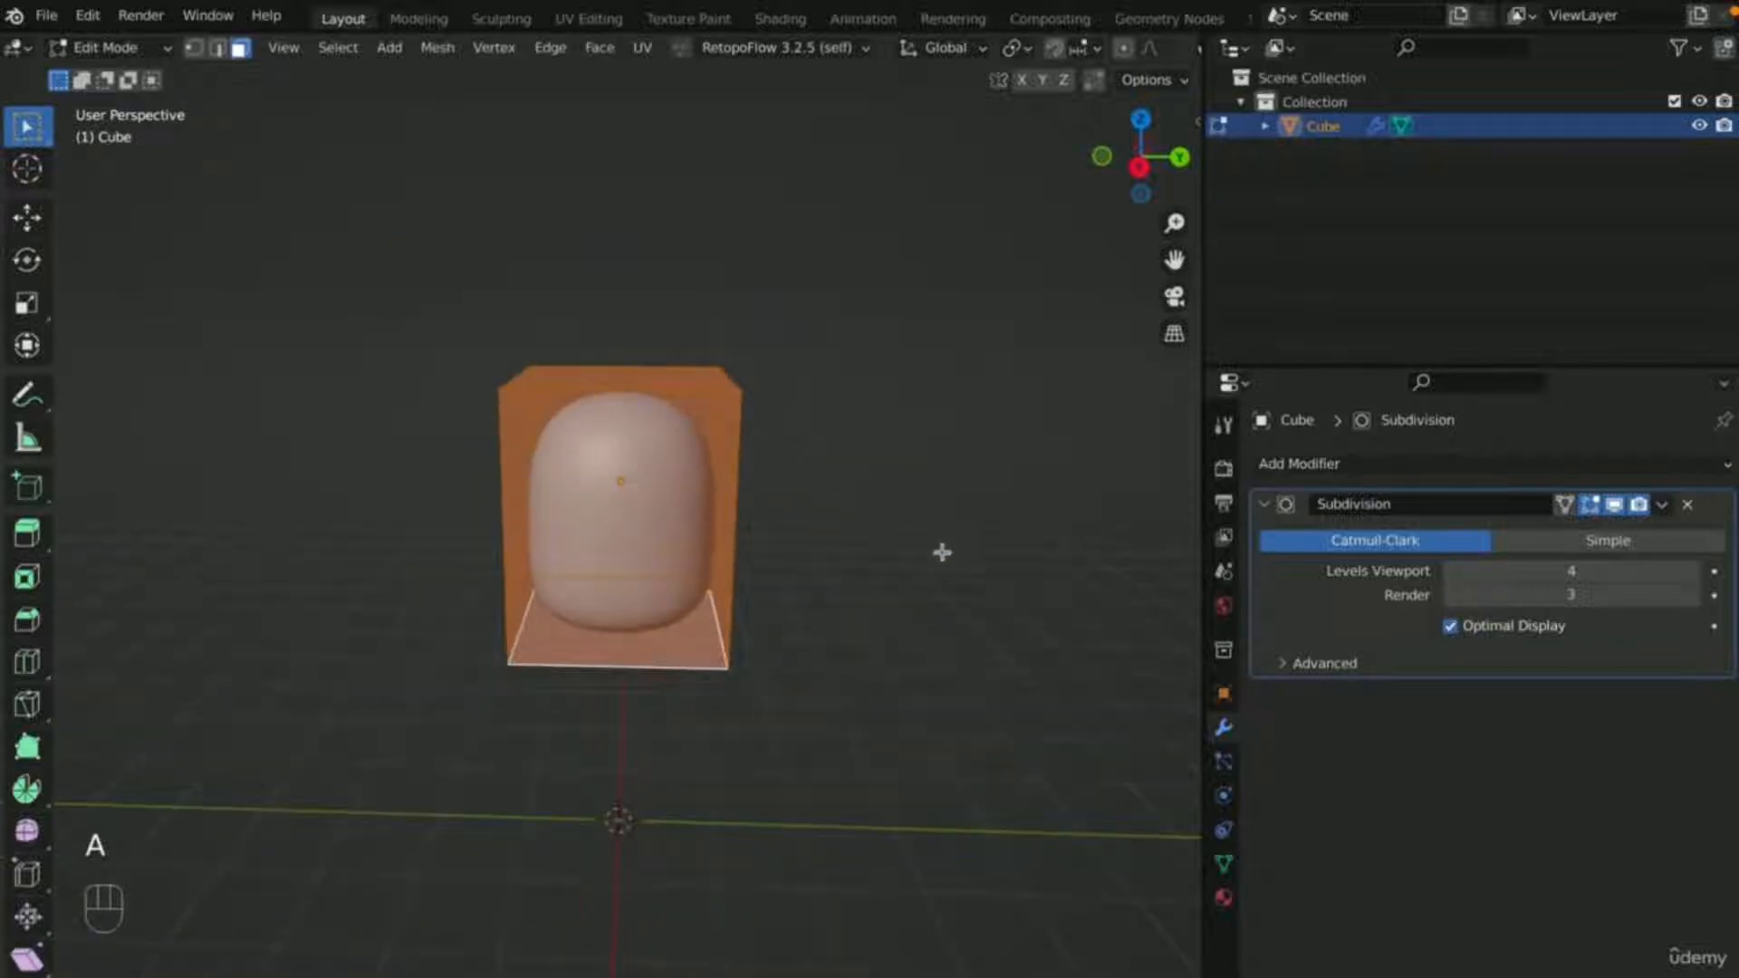
key(s)
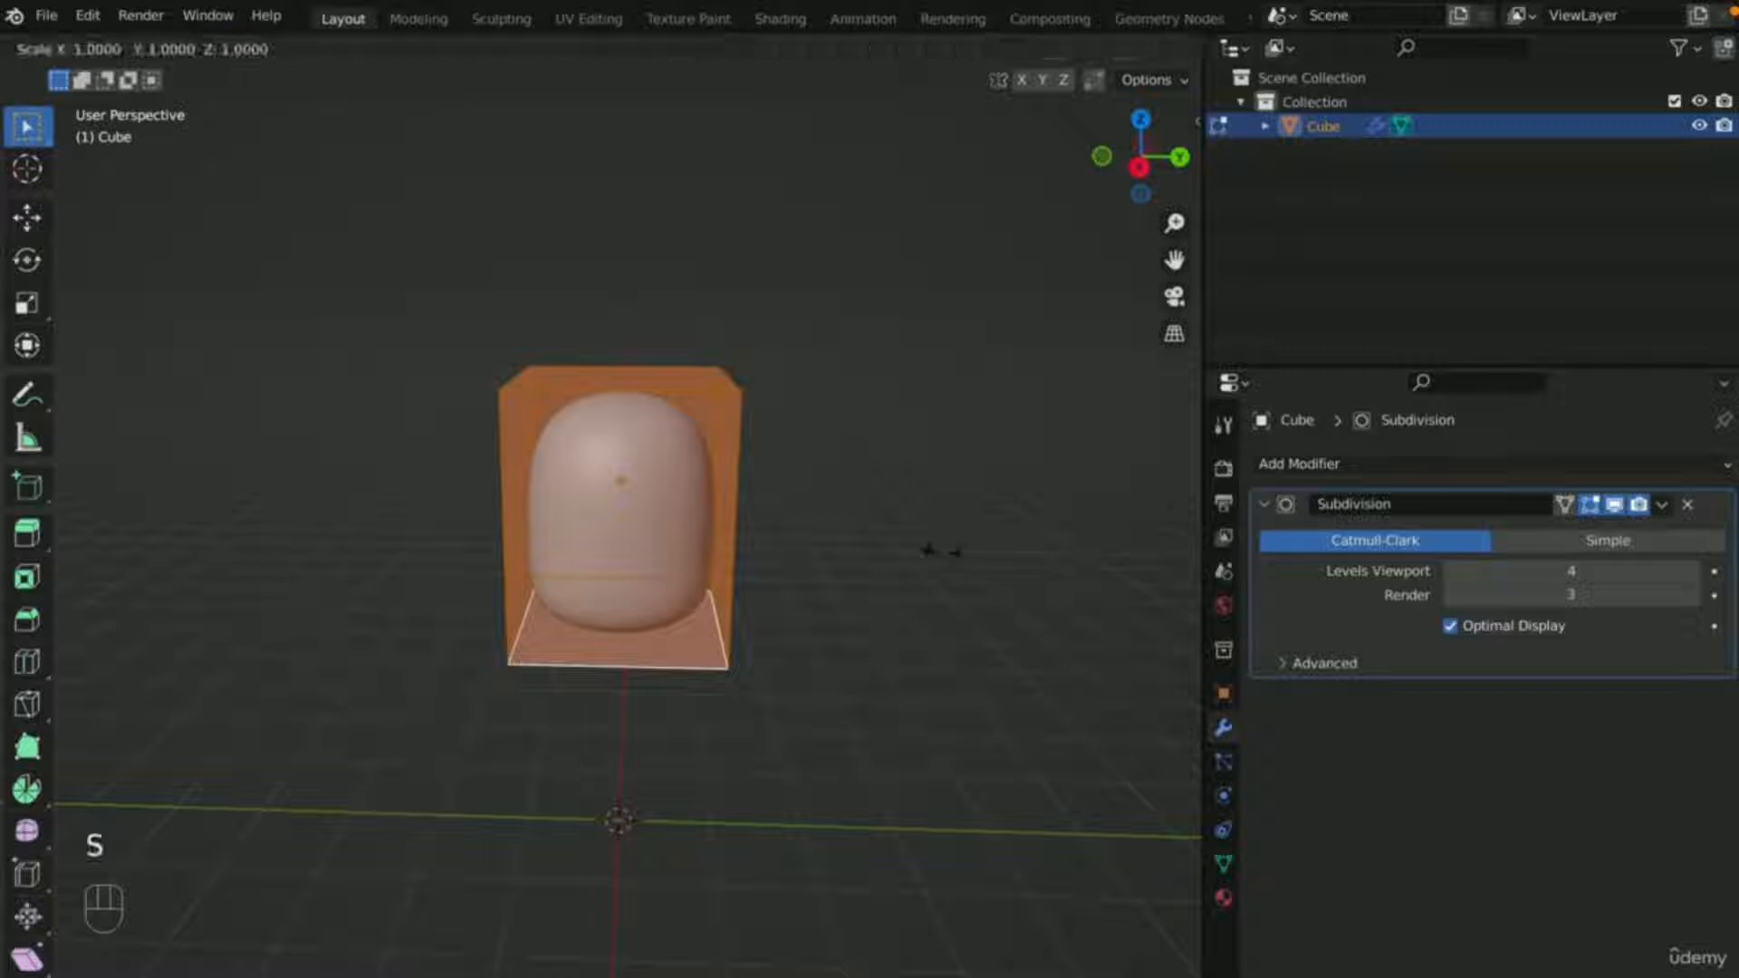
key(y)
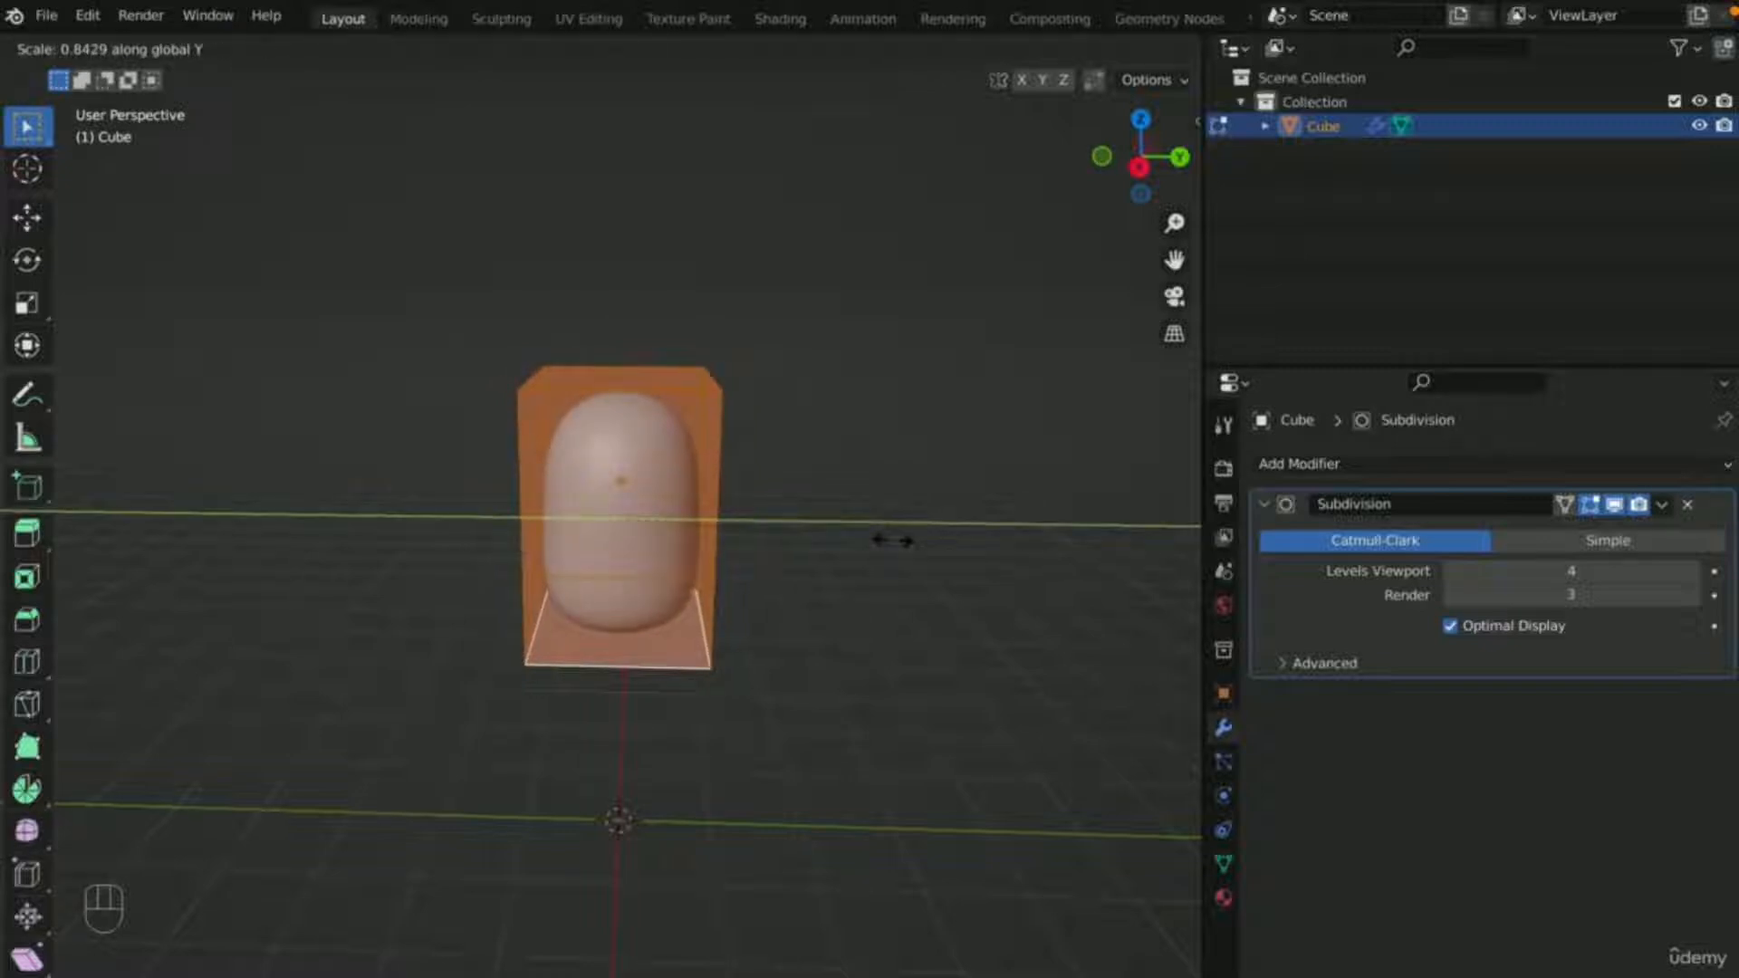
click(892, 541)
- Check the narrowed shape from the front, return to Object Mode and deselect the cube
key(Tab)
key(KP_1)
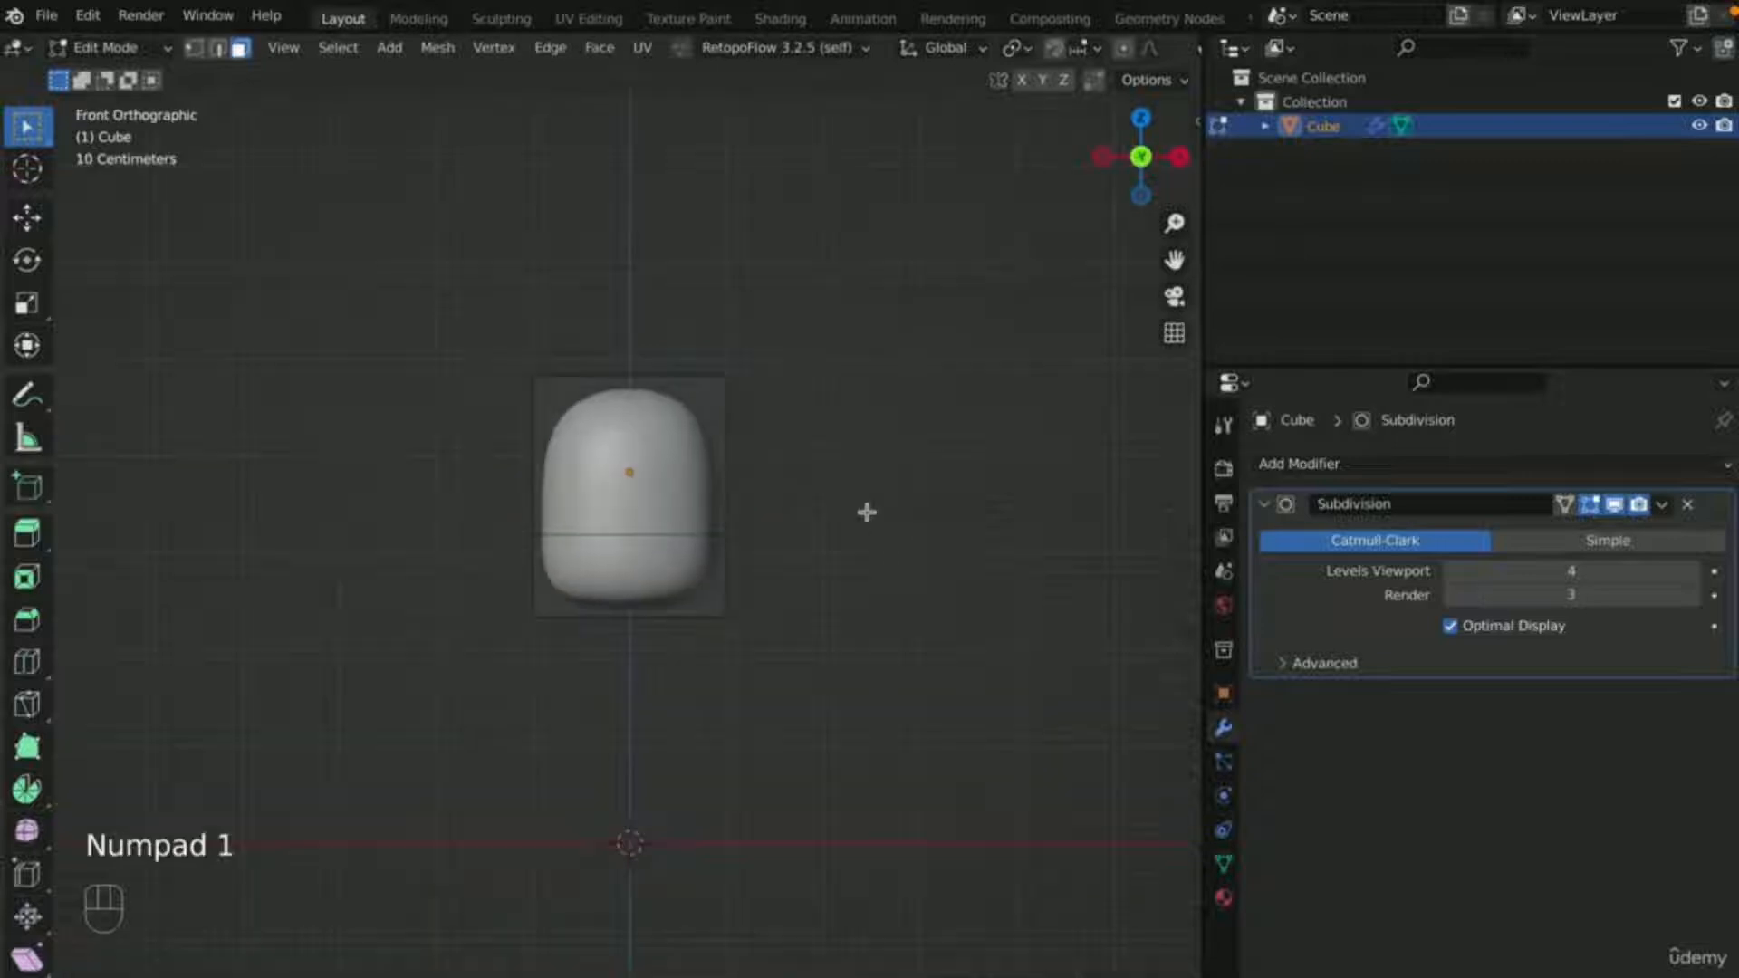
scroll(867, 511, up, 1)
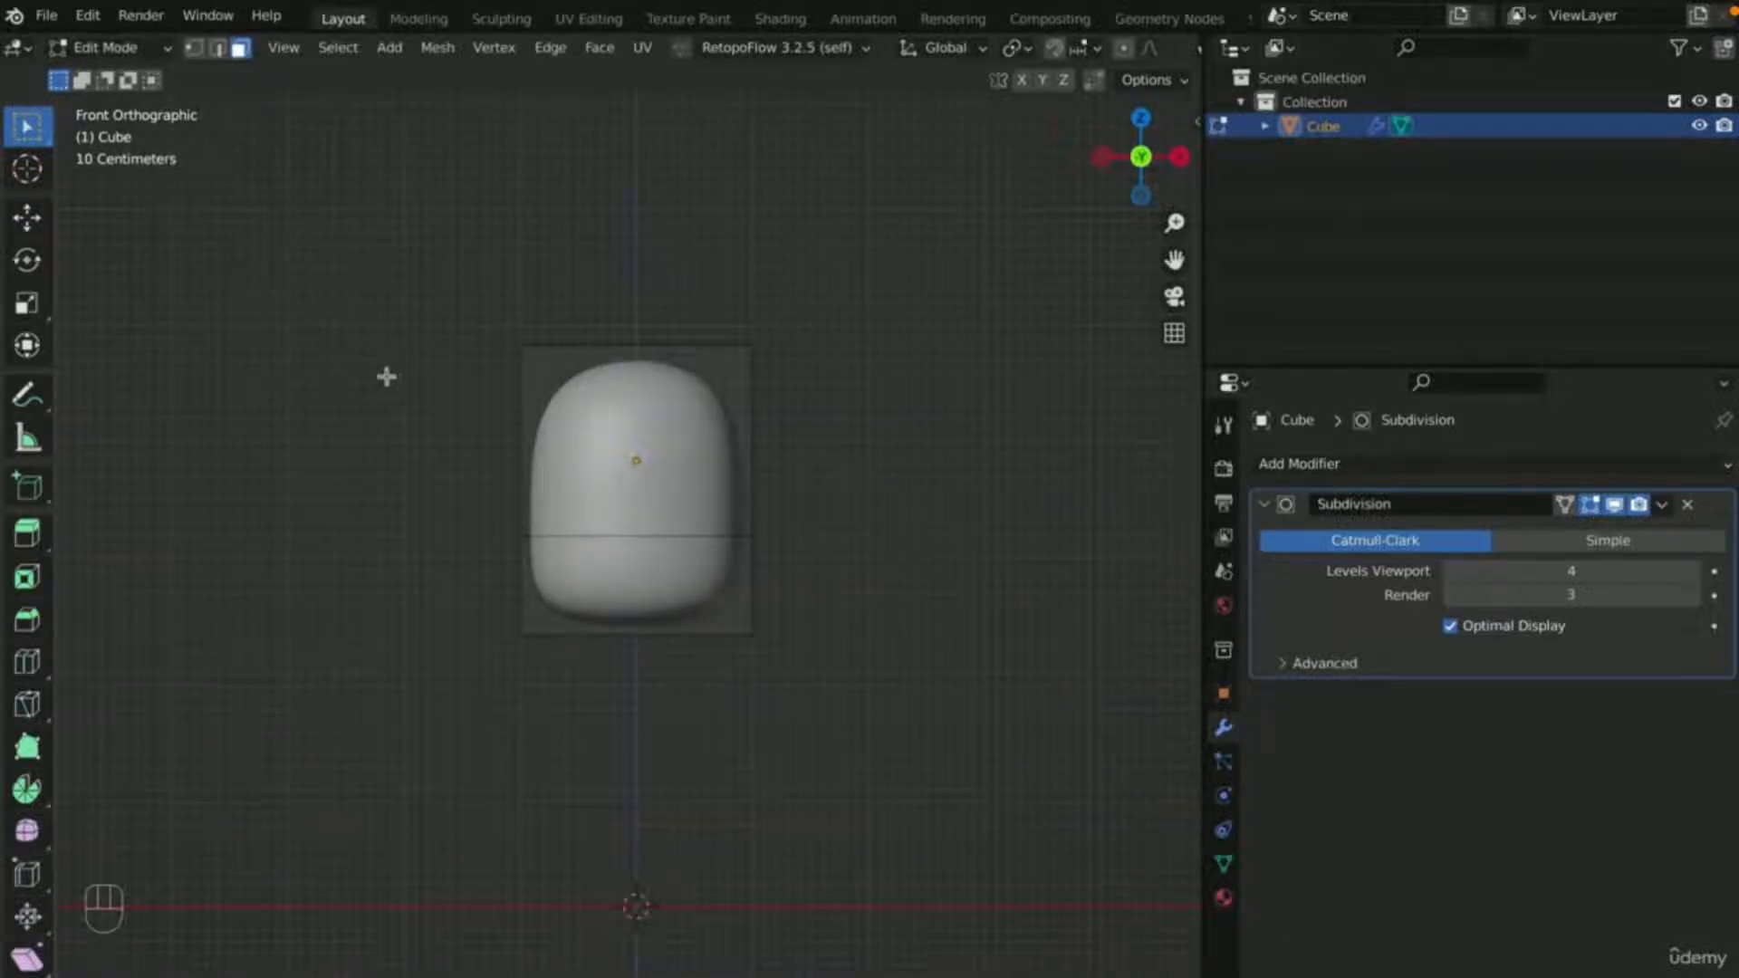
key(Tab)
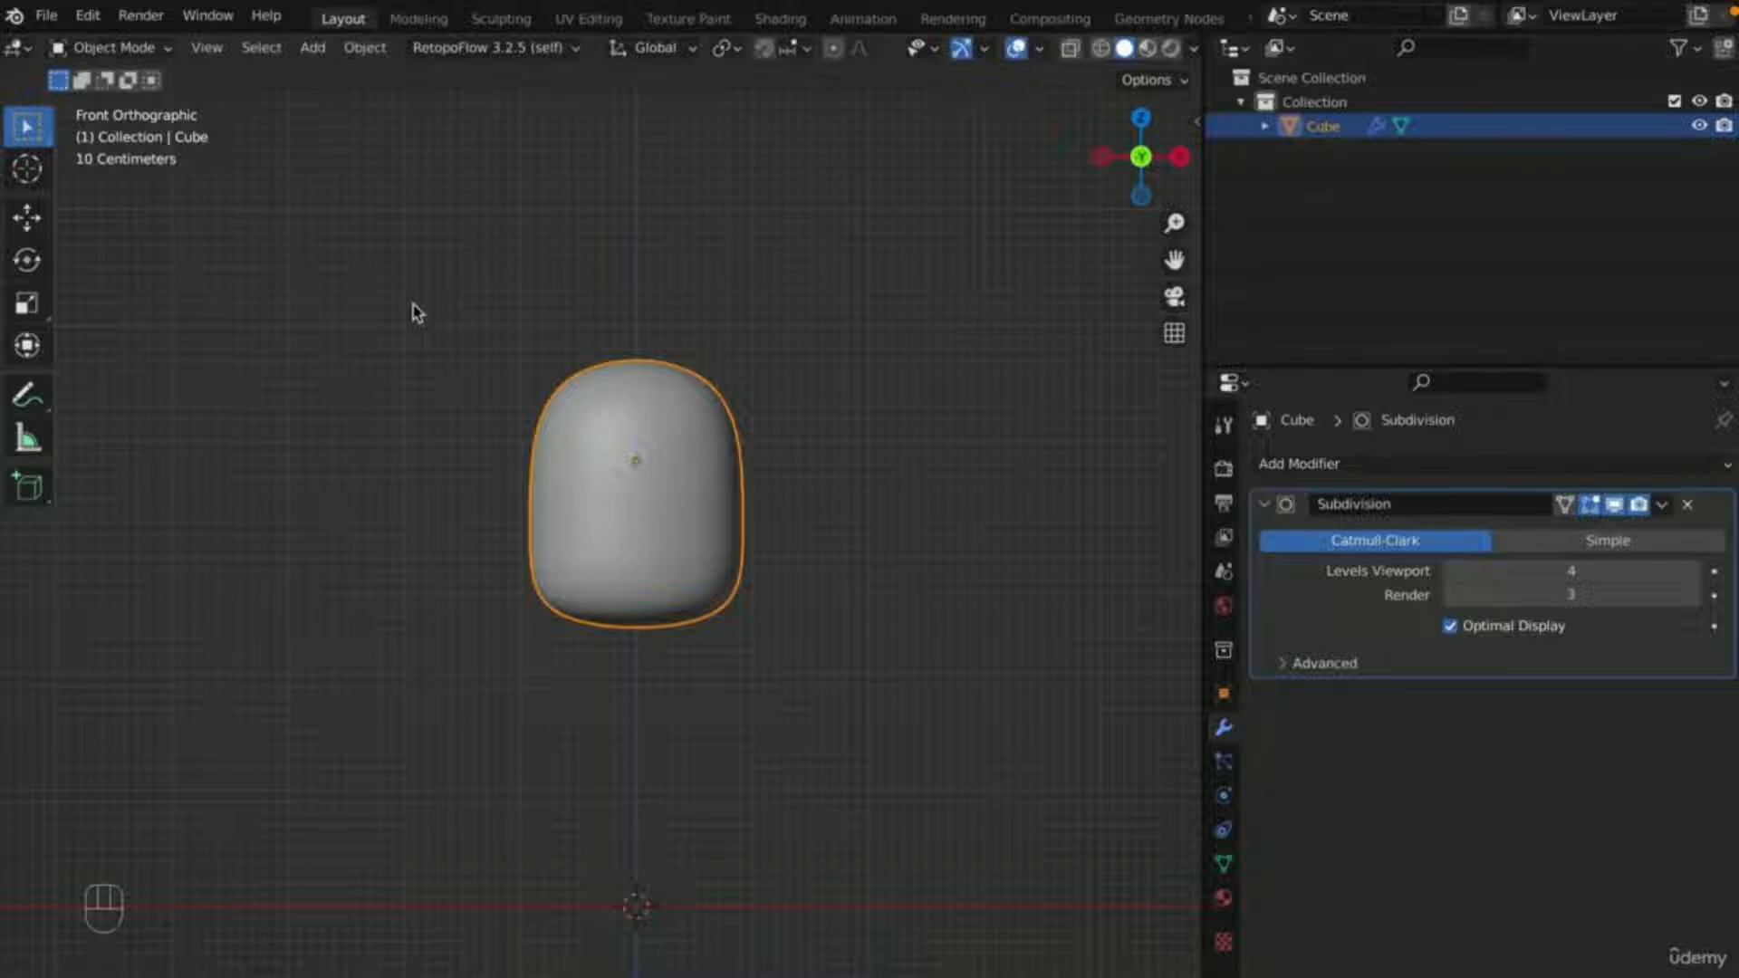
key(Tab)
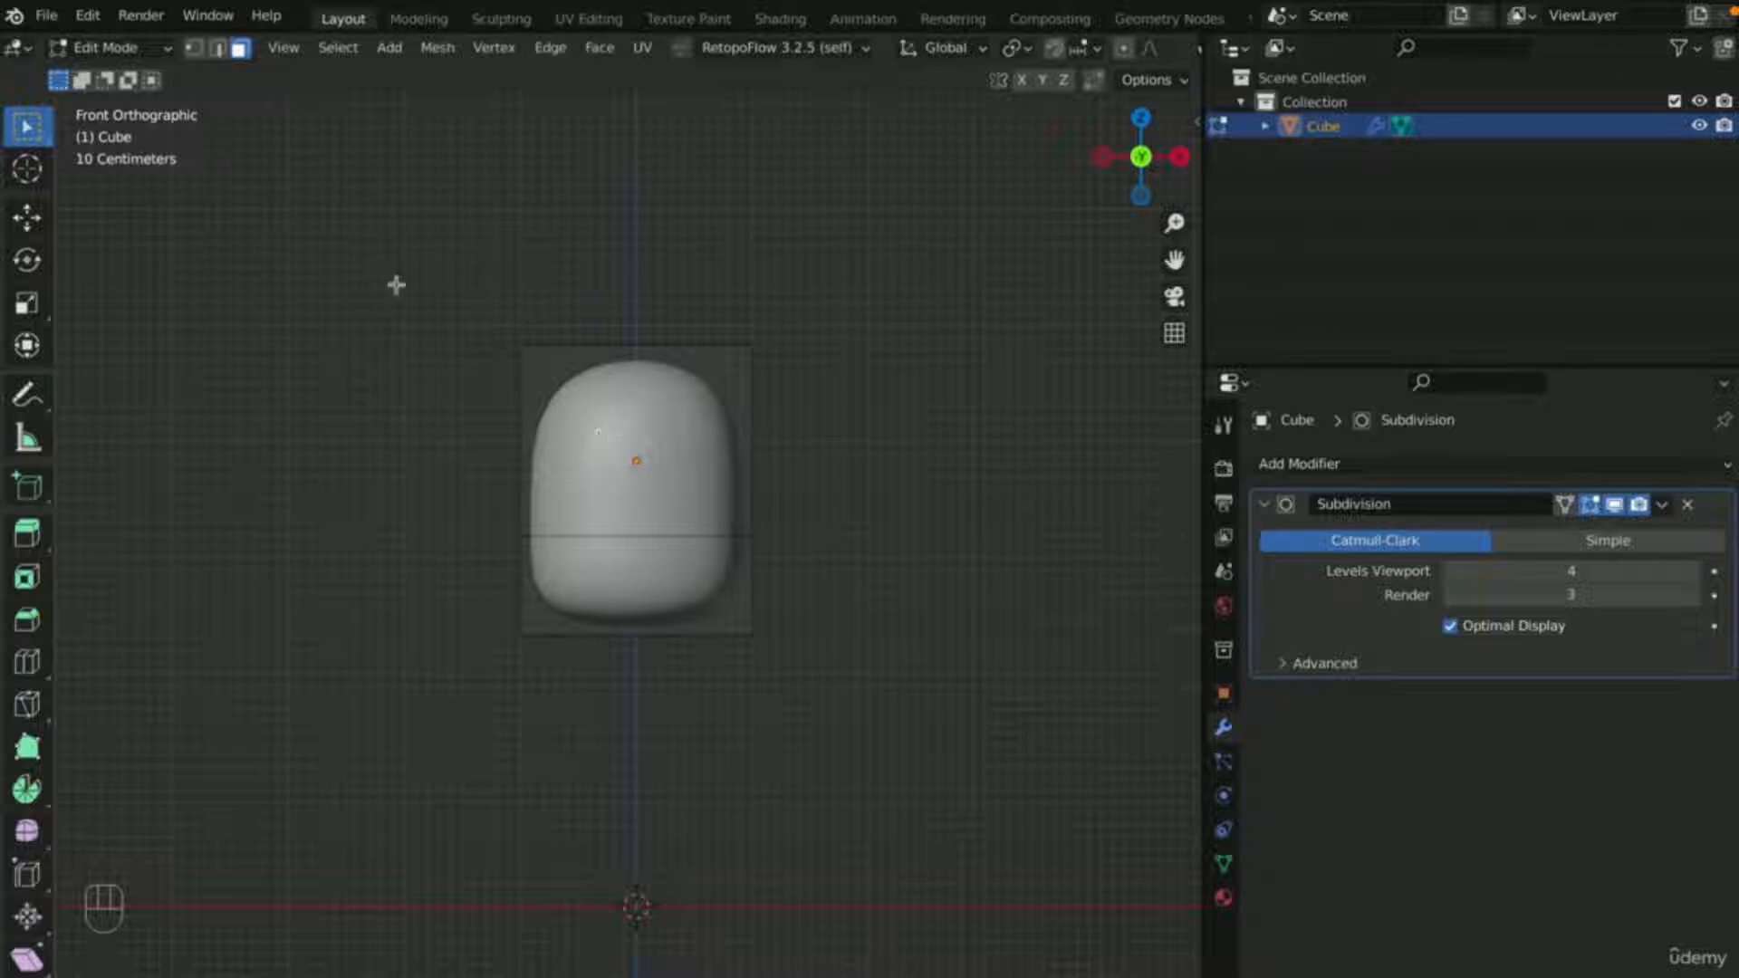
key(Tab)
click(939, 439)
- Set the Subdivision modifier's render levels to 4
middle_drag(939, 438, 910, 443)
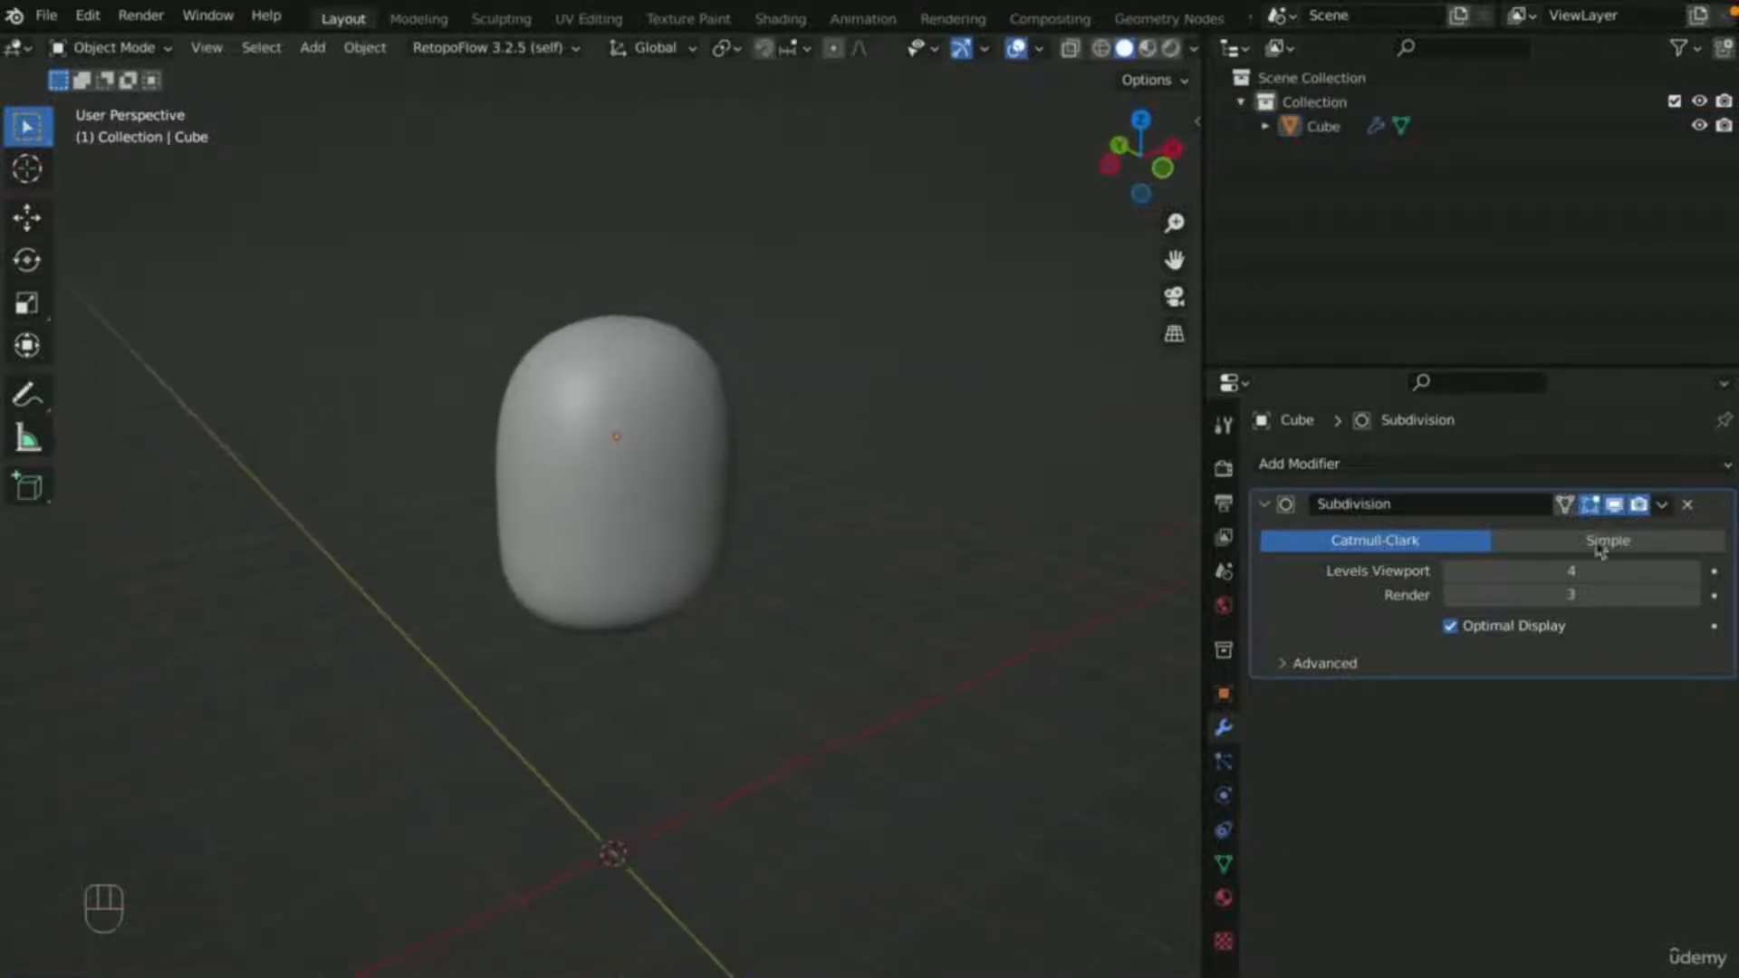
click(1691, 595)
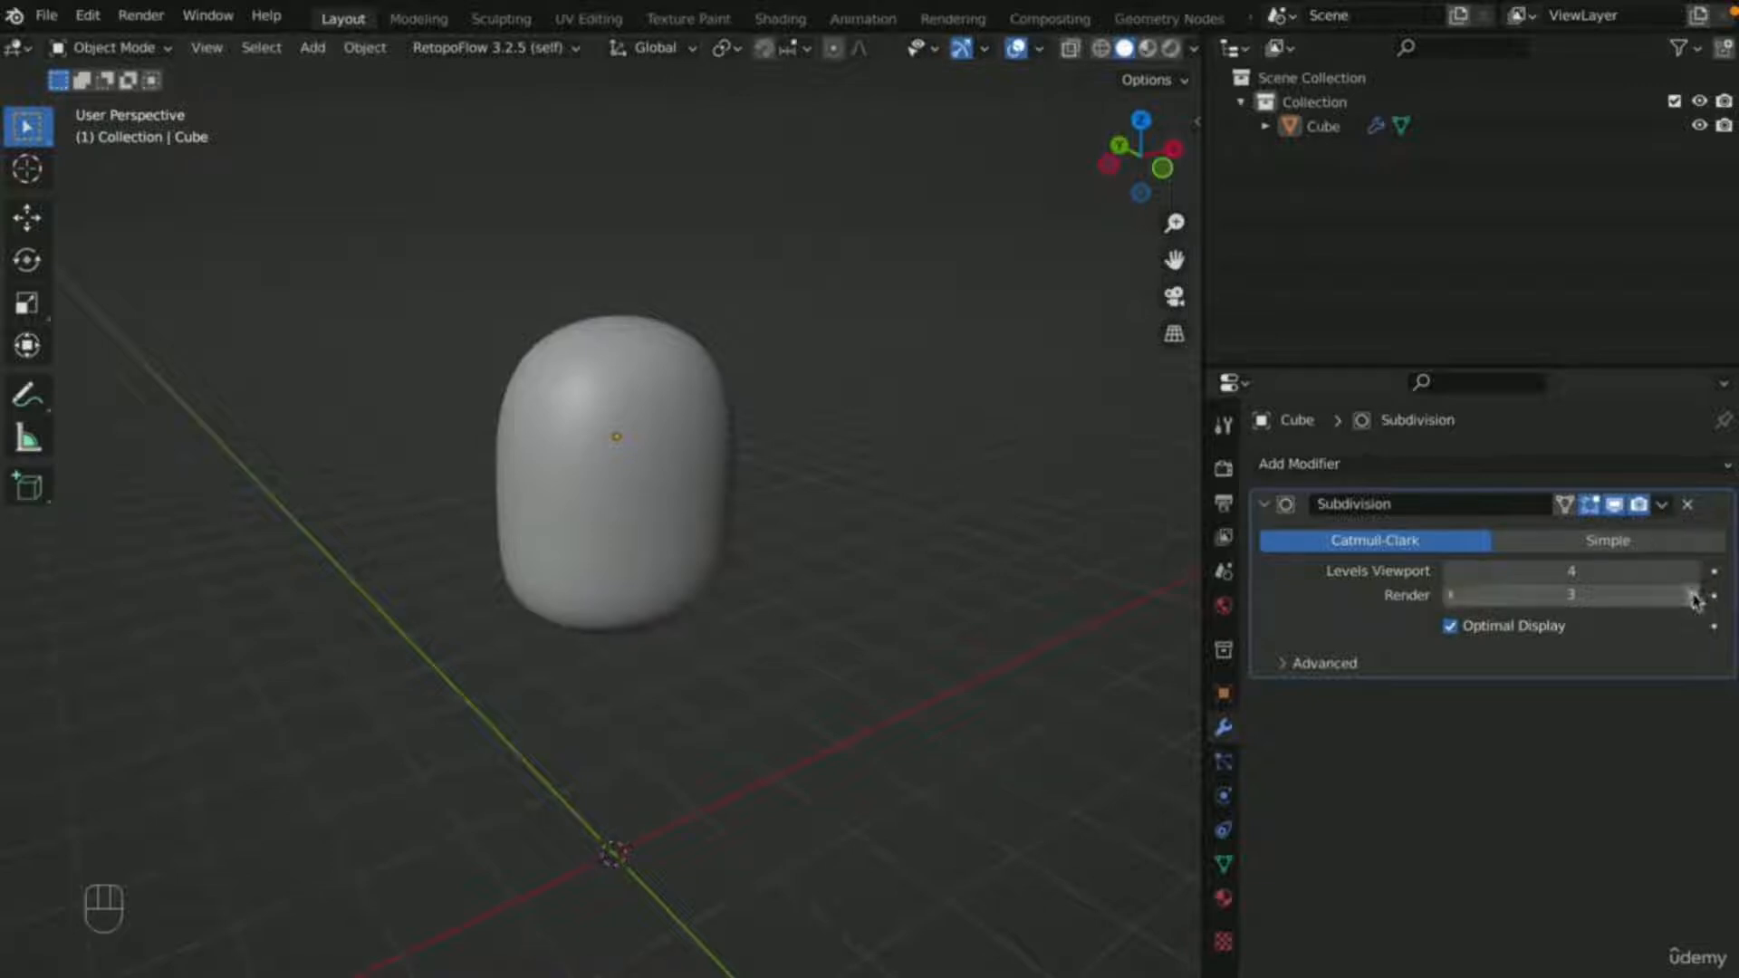
key(KP_1)
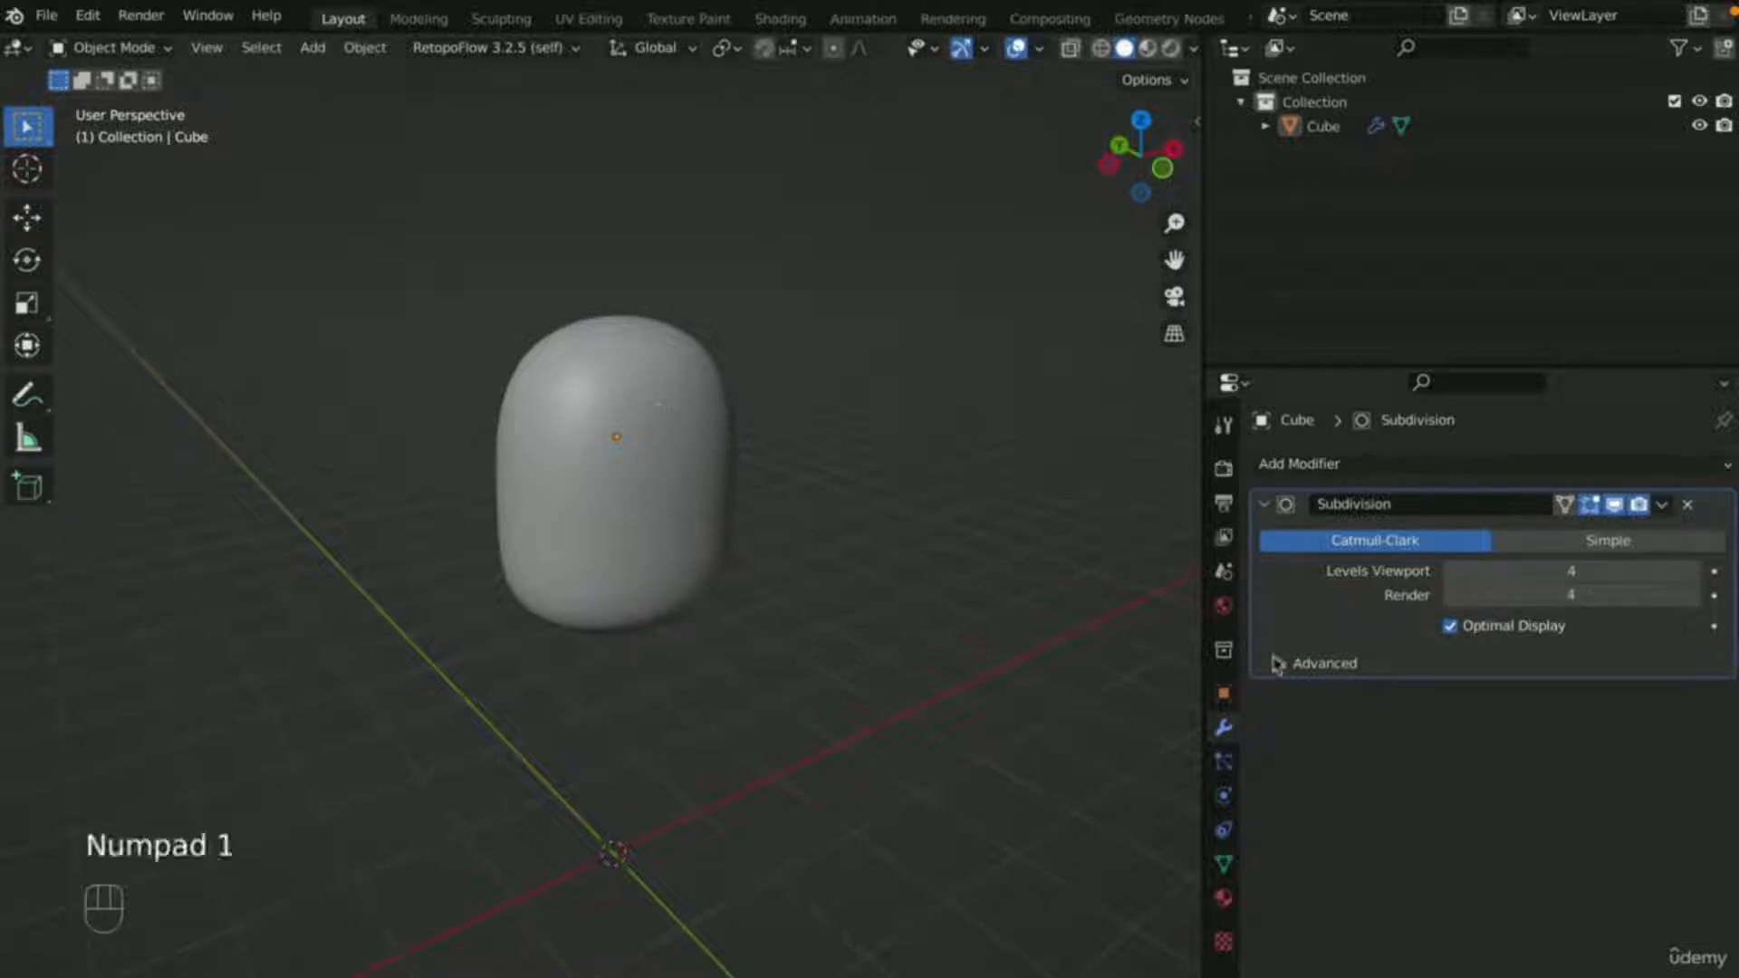
- Apply the Subdivision modifier to the cube
key(KP_1)
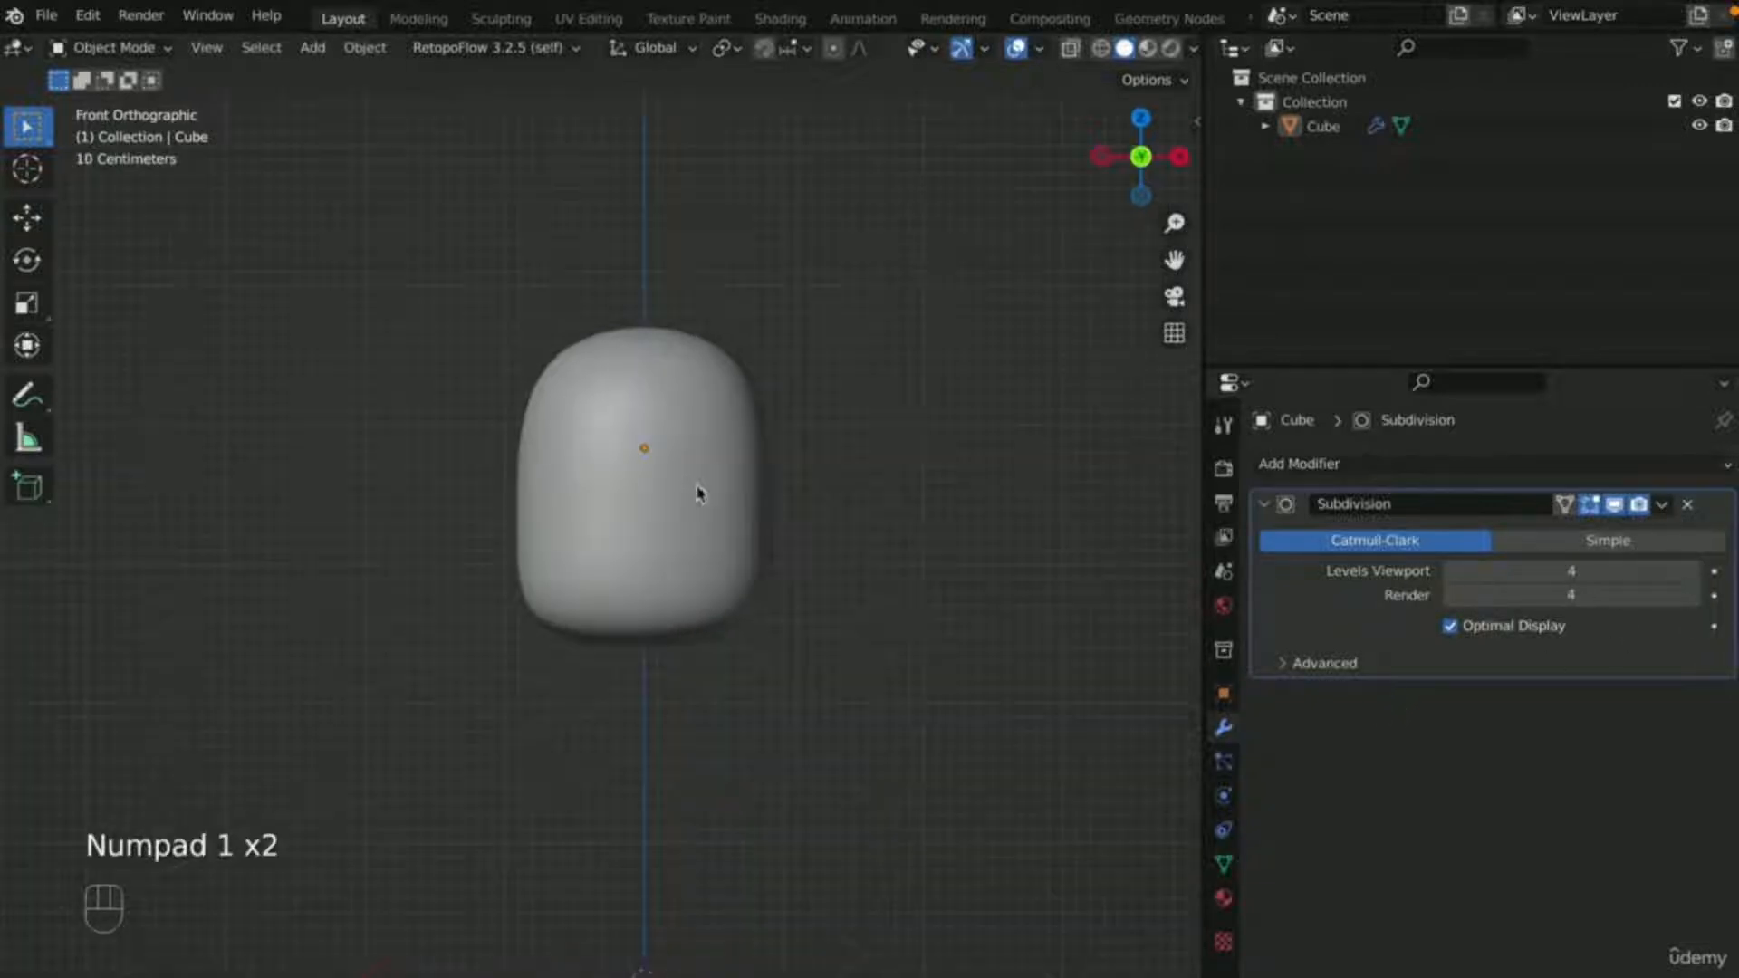
click(1665, 505)
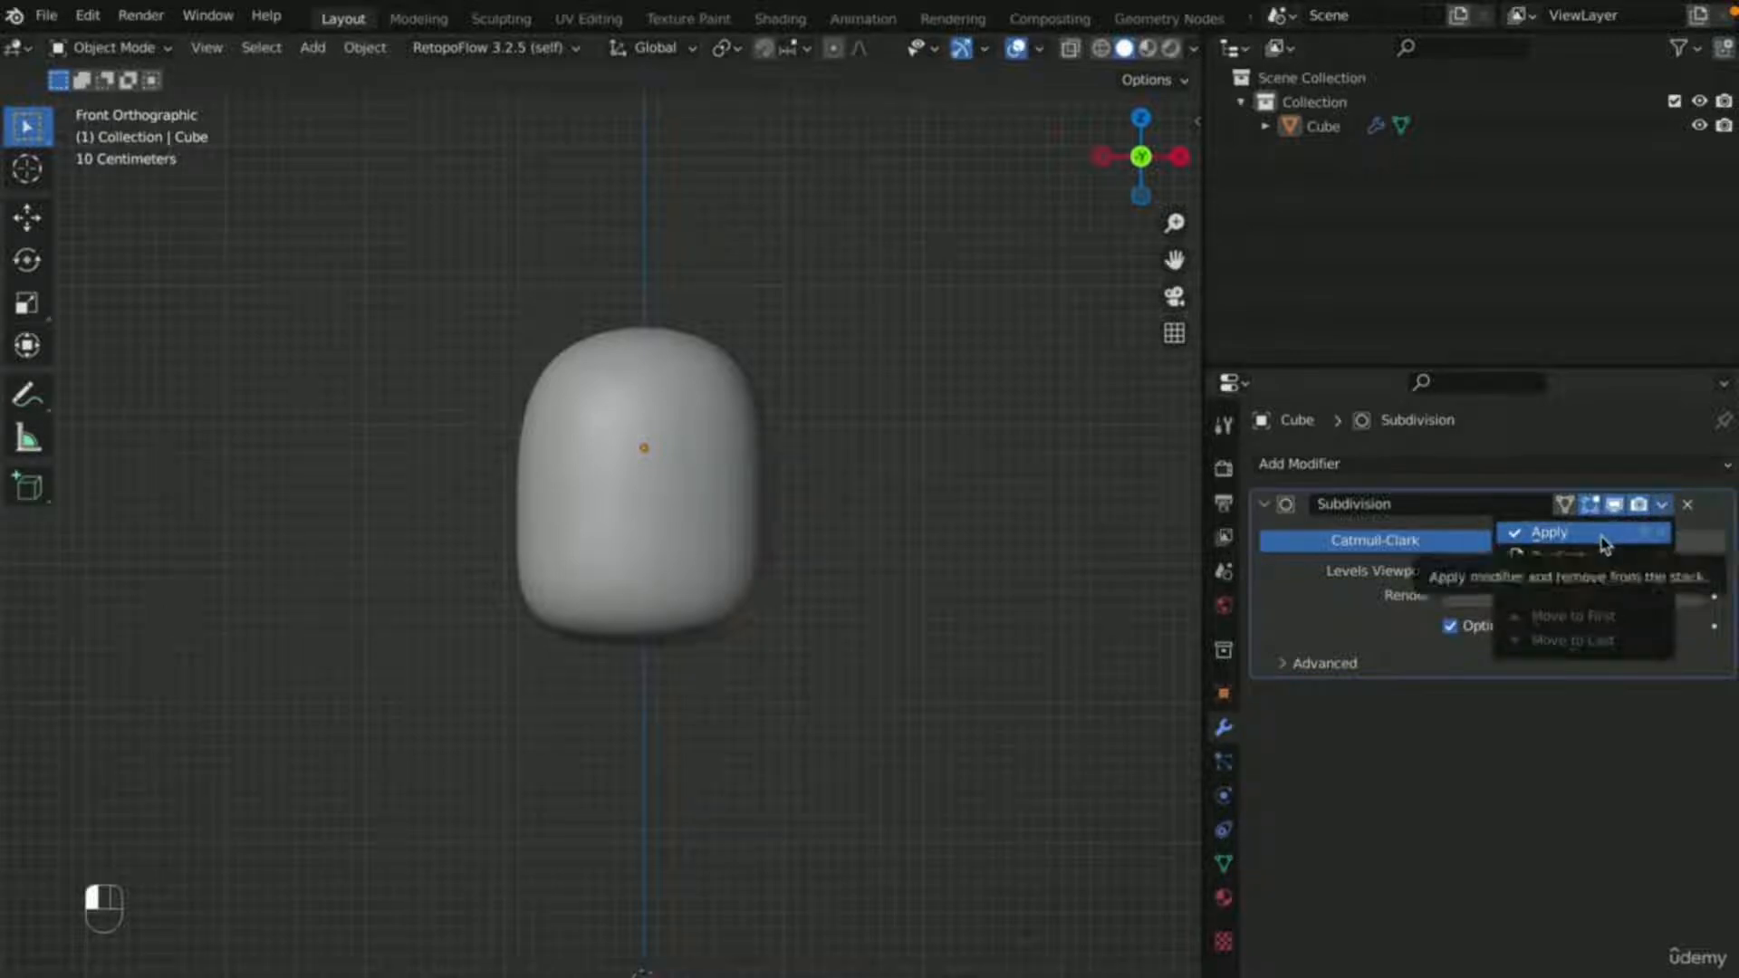
click(1603, 543)
- Examine the cube's applied mesh density in Edit Mode and its smooth shape from the front in Object Mode
click(593, 521)
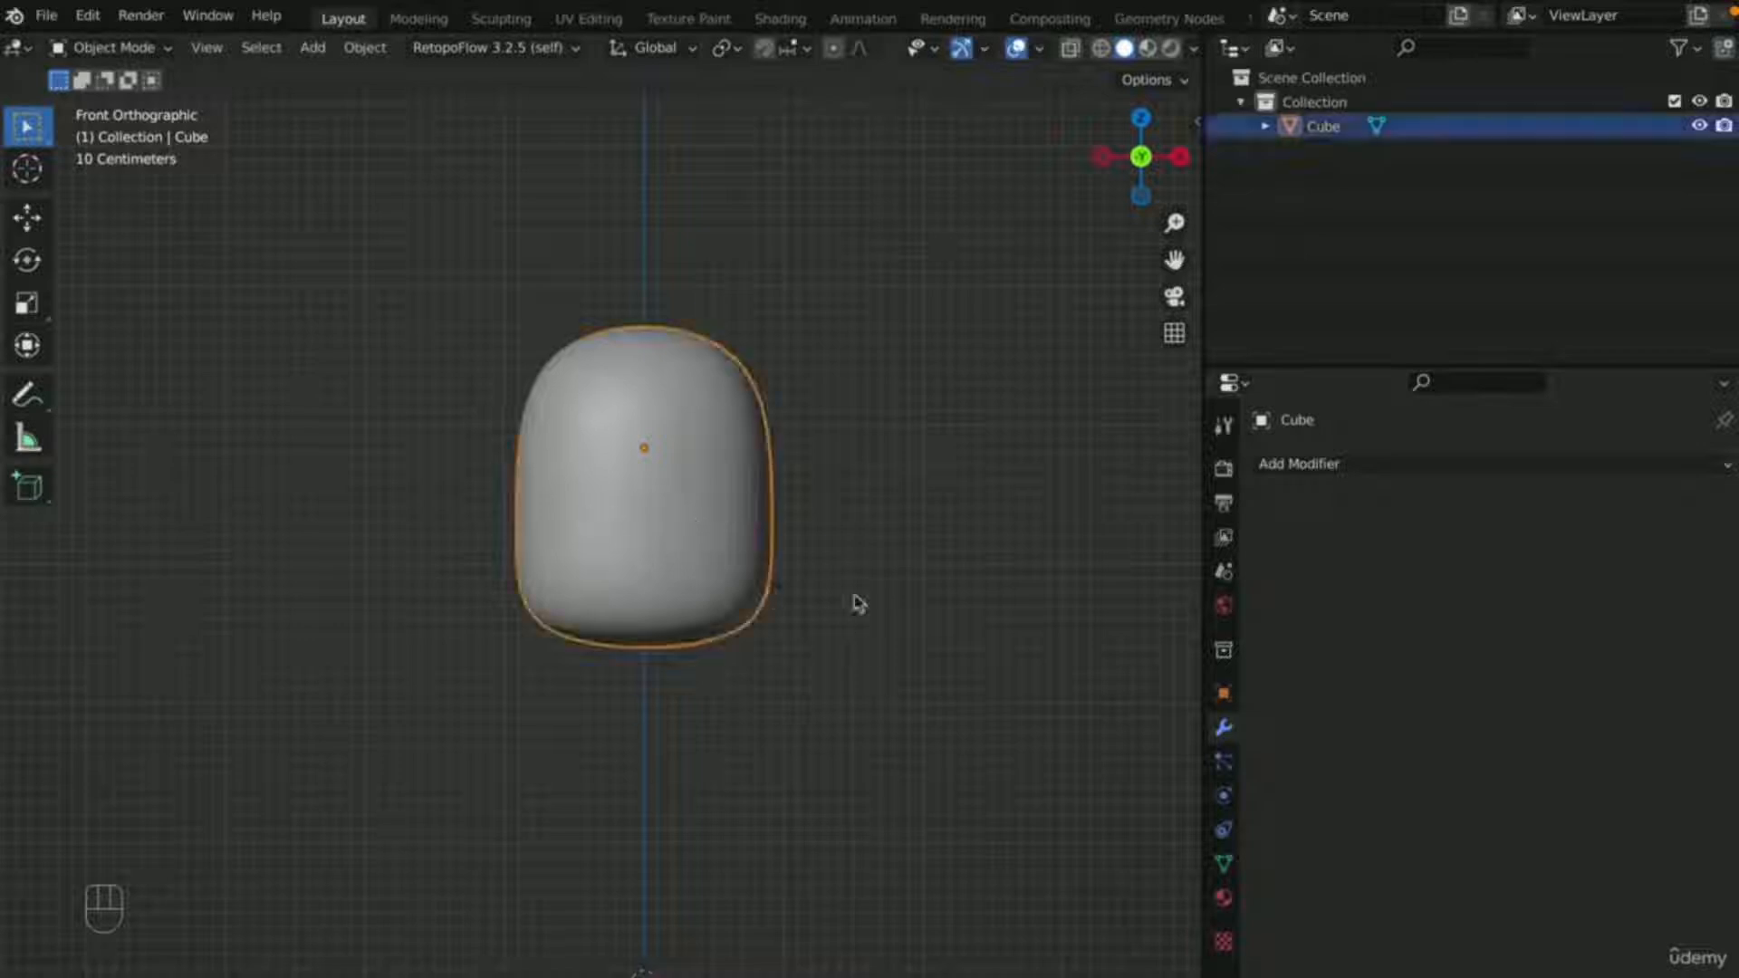
scroll(1009, 325, down, 3)
scroll(982, 337, up, 3)
key(Tab)
drag(378, 225, 1041, 931)
middle_drag(1177, 335, 1090, 408)
key(Tab)
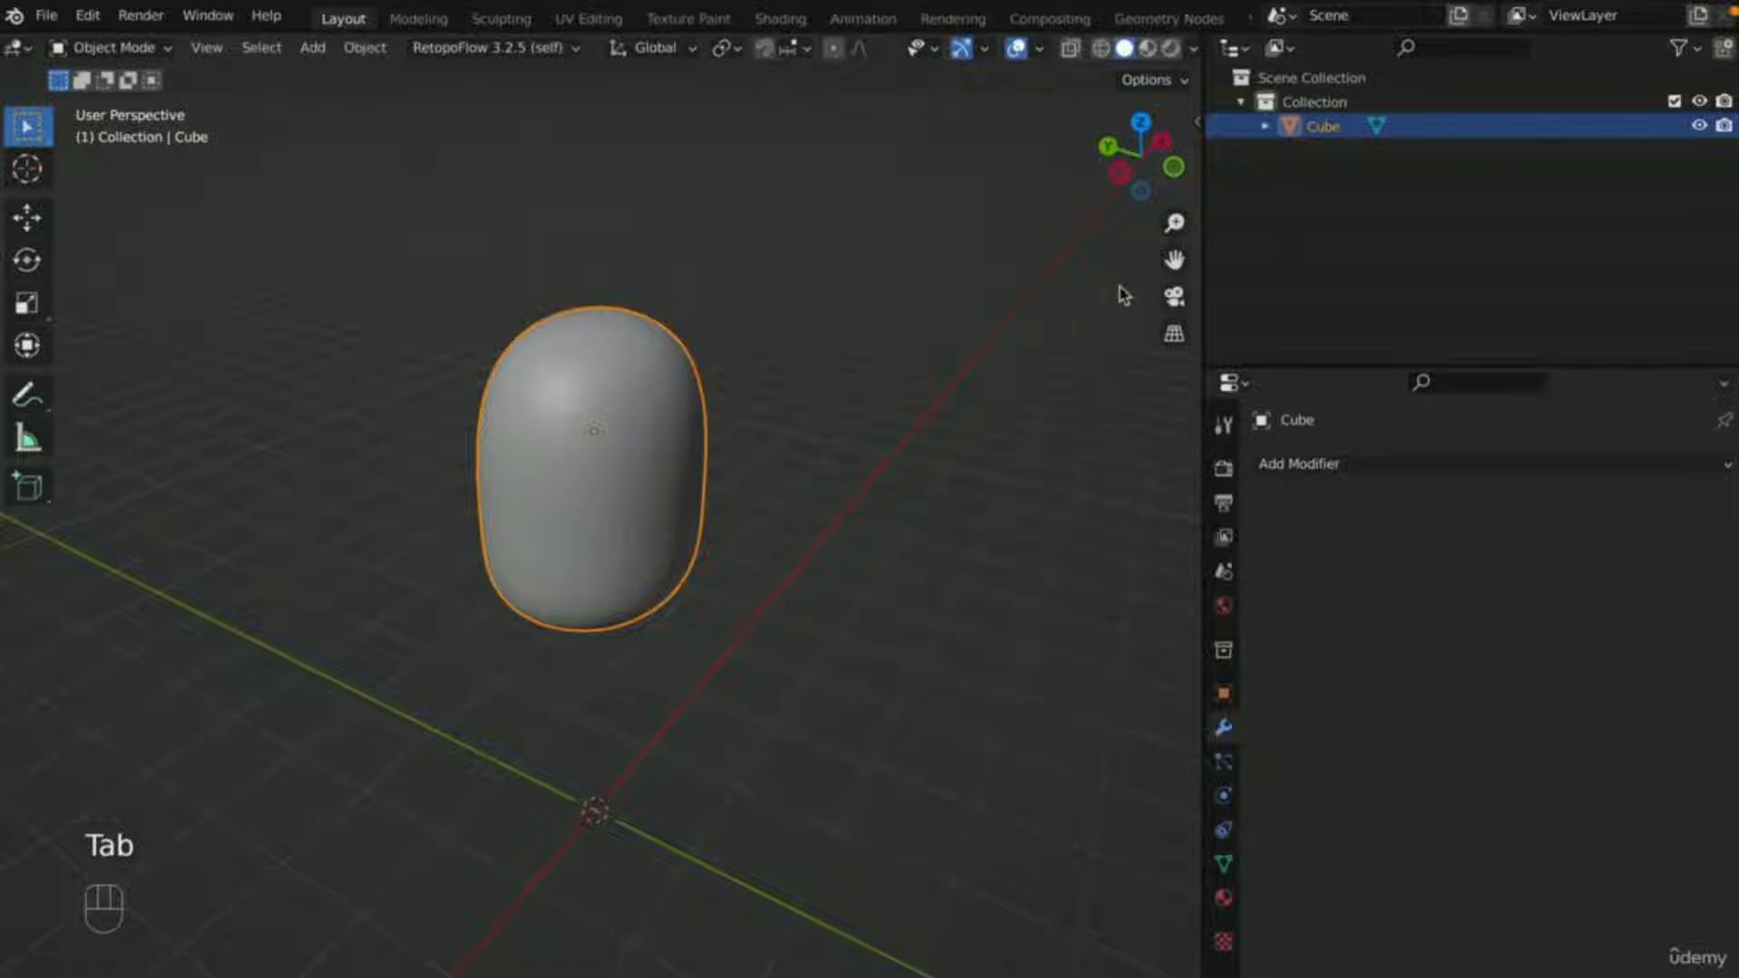
key(KP_1)
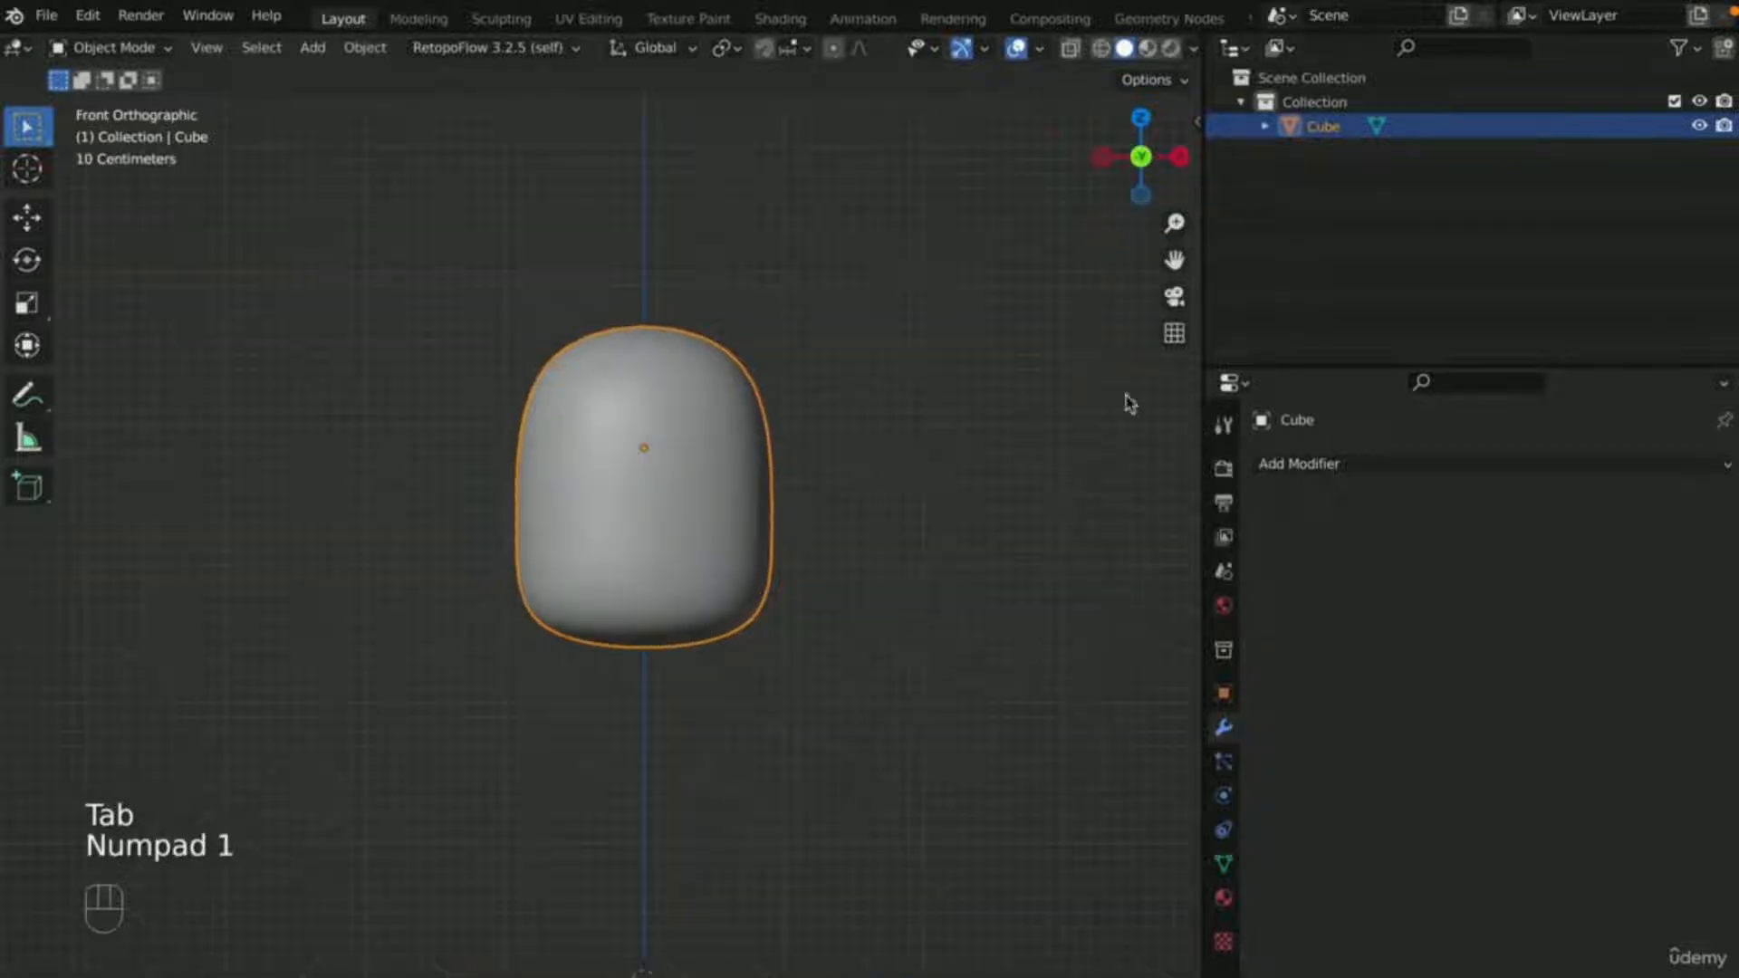
scroll(721, 219, up, 4)
scroll(777, 313, down, 4)
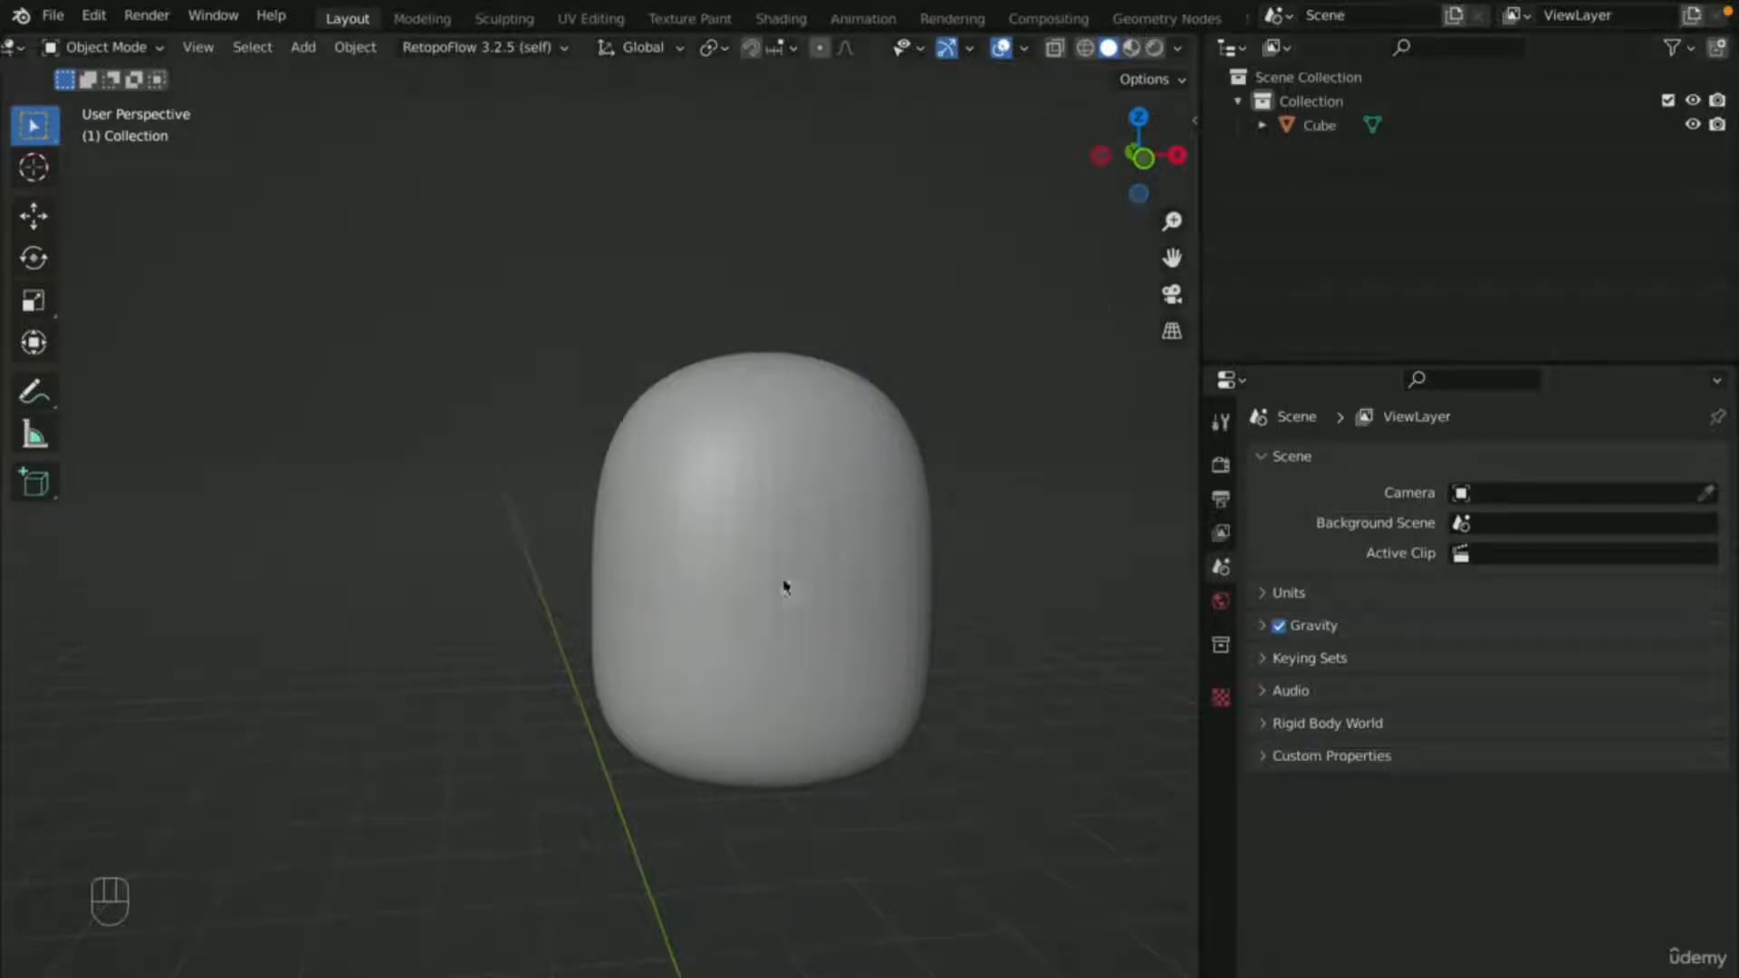
- Duplicate the rounded body and move the copy about -1.46 m along the global X axis
key(KP_1)
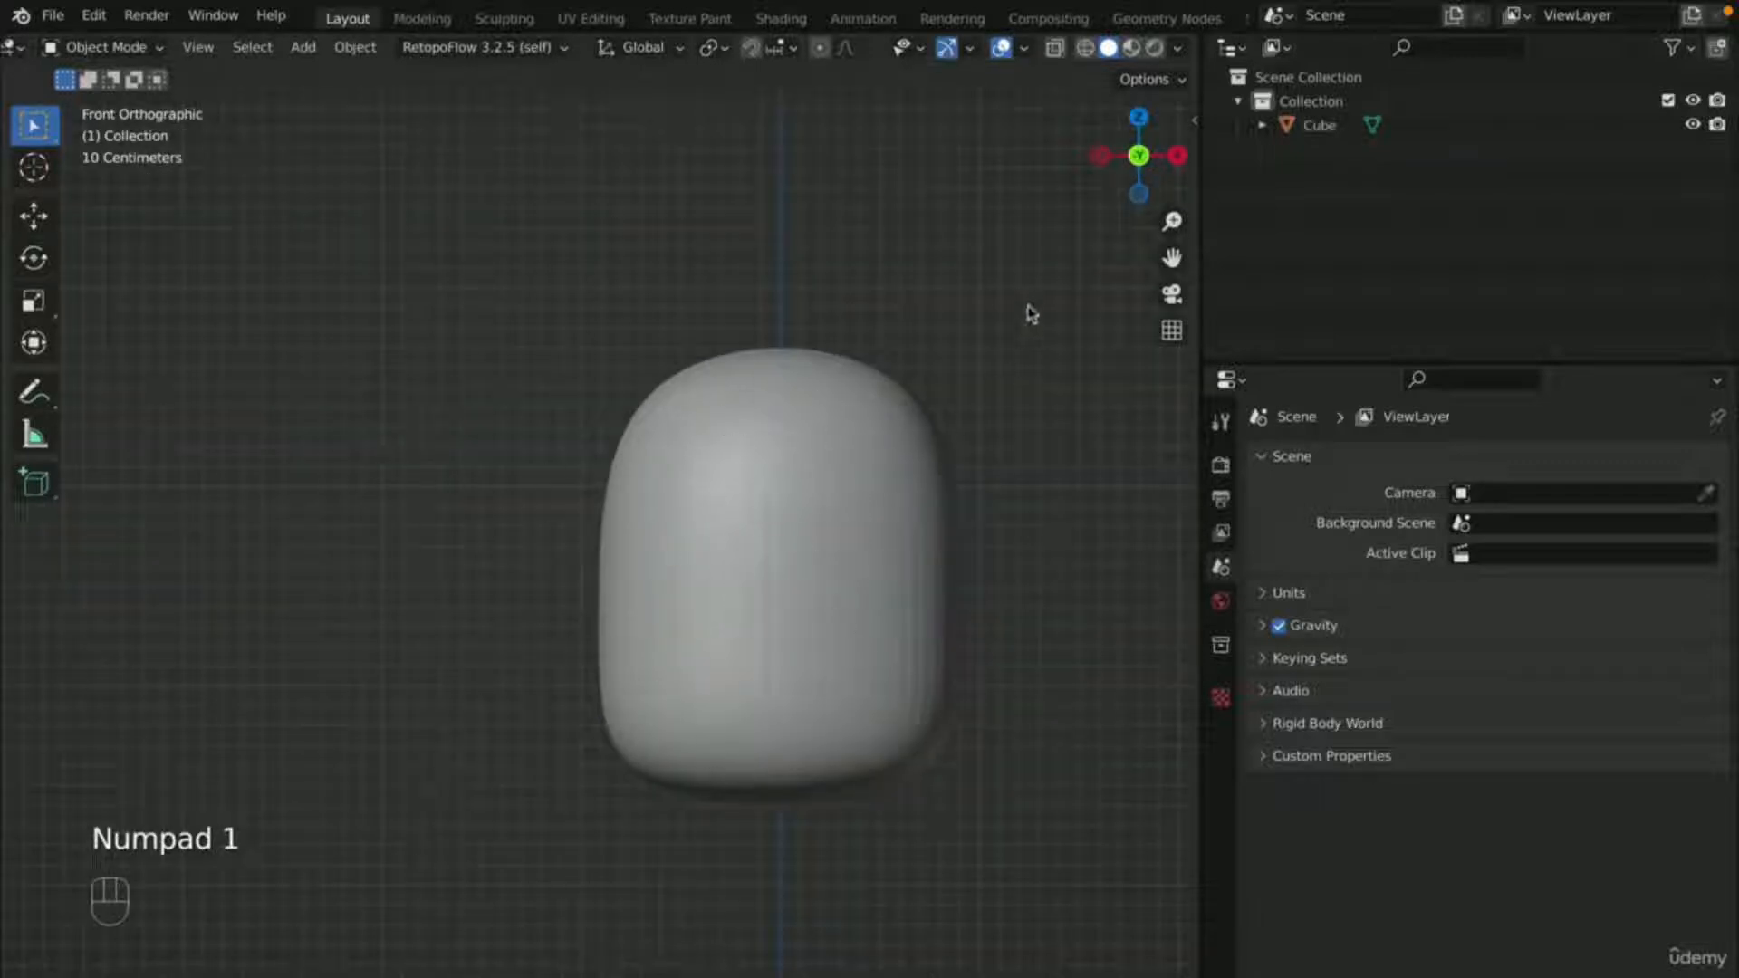
drag(1171, 258, 1000, 260)
click(616, 550)
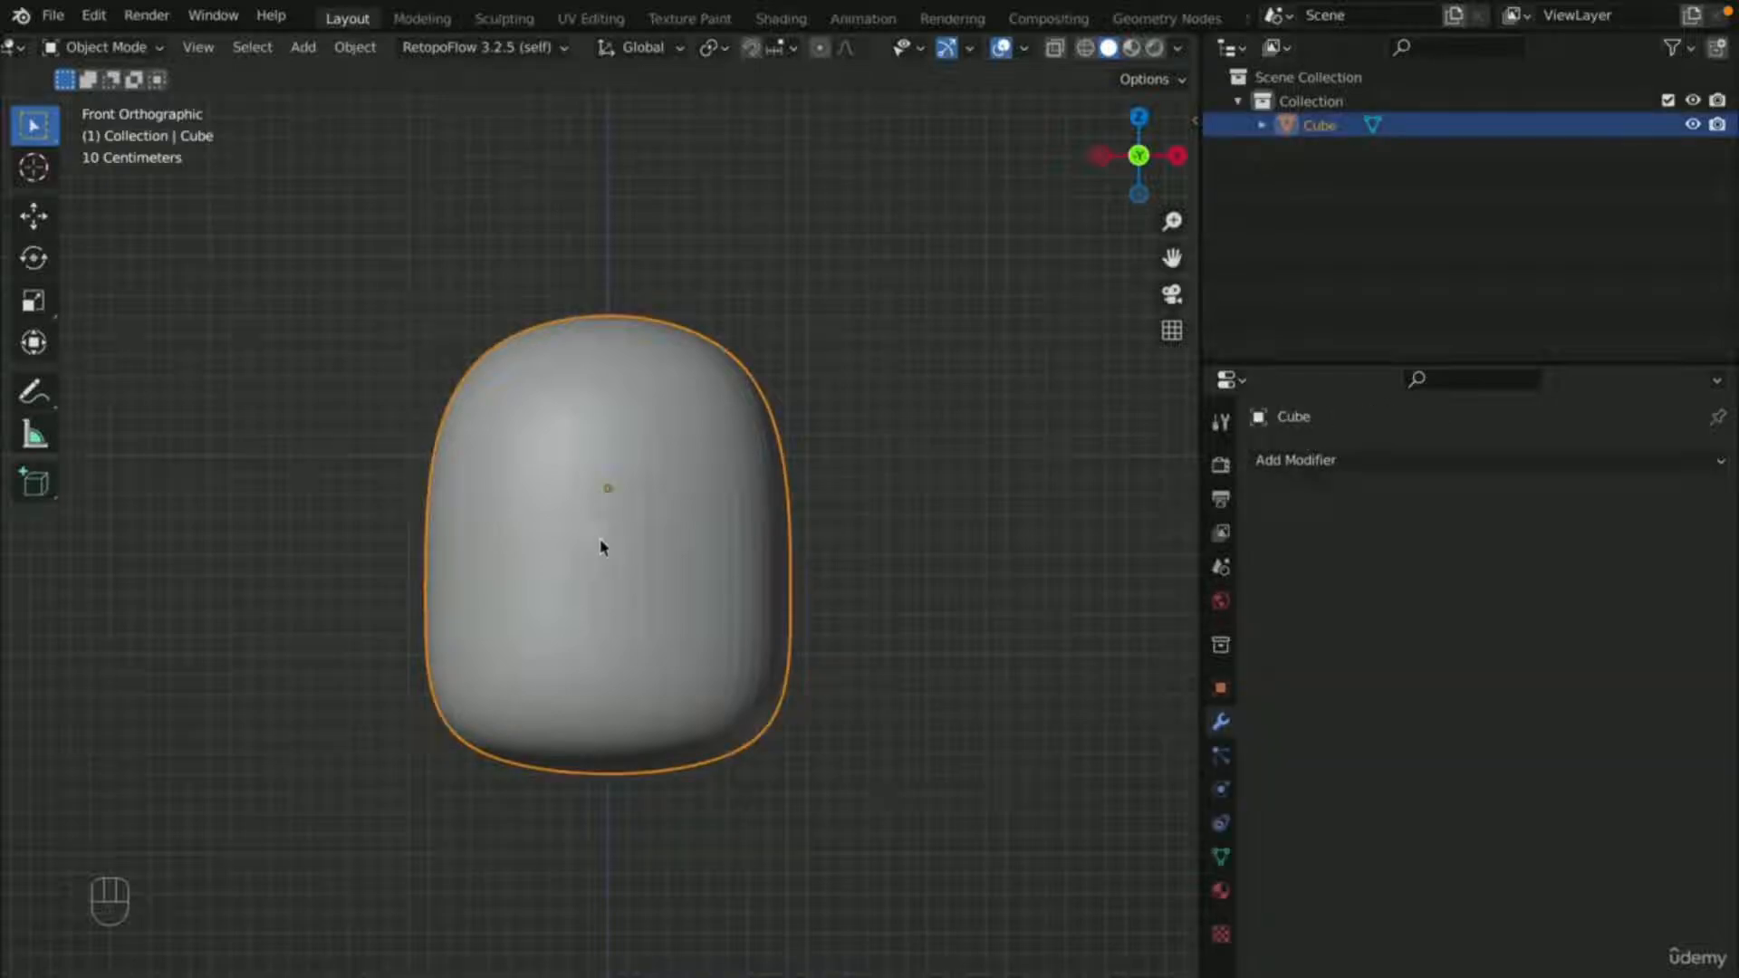
key(shift+d)
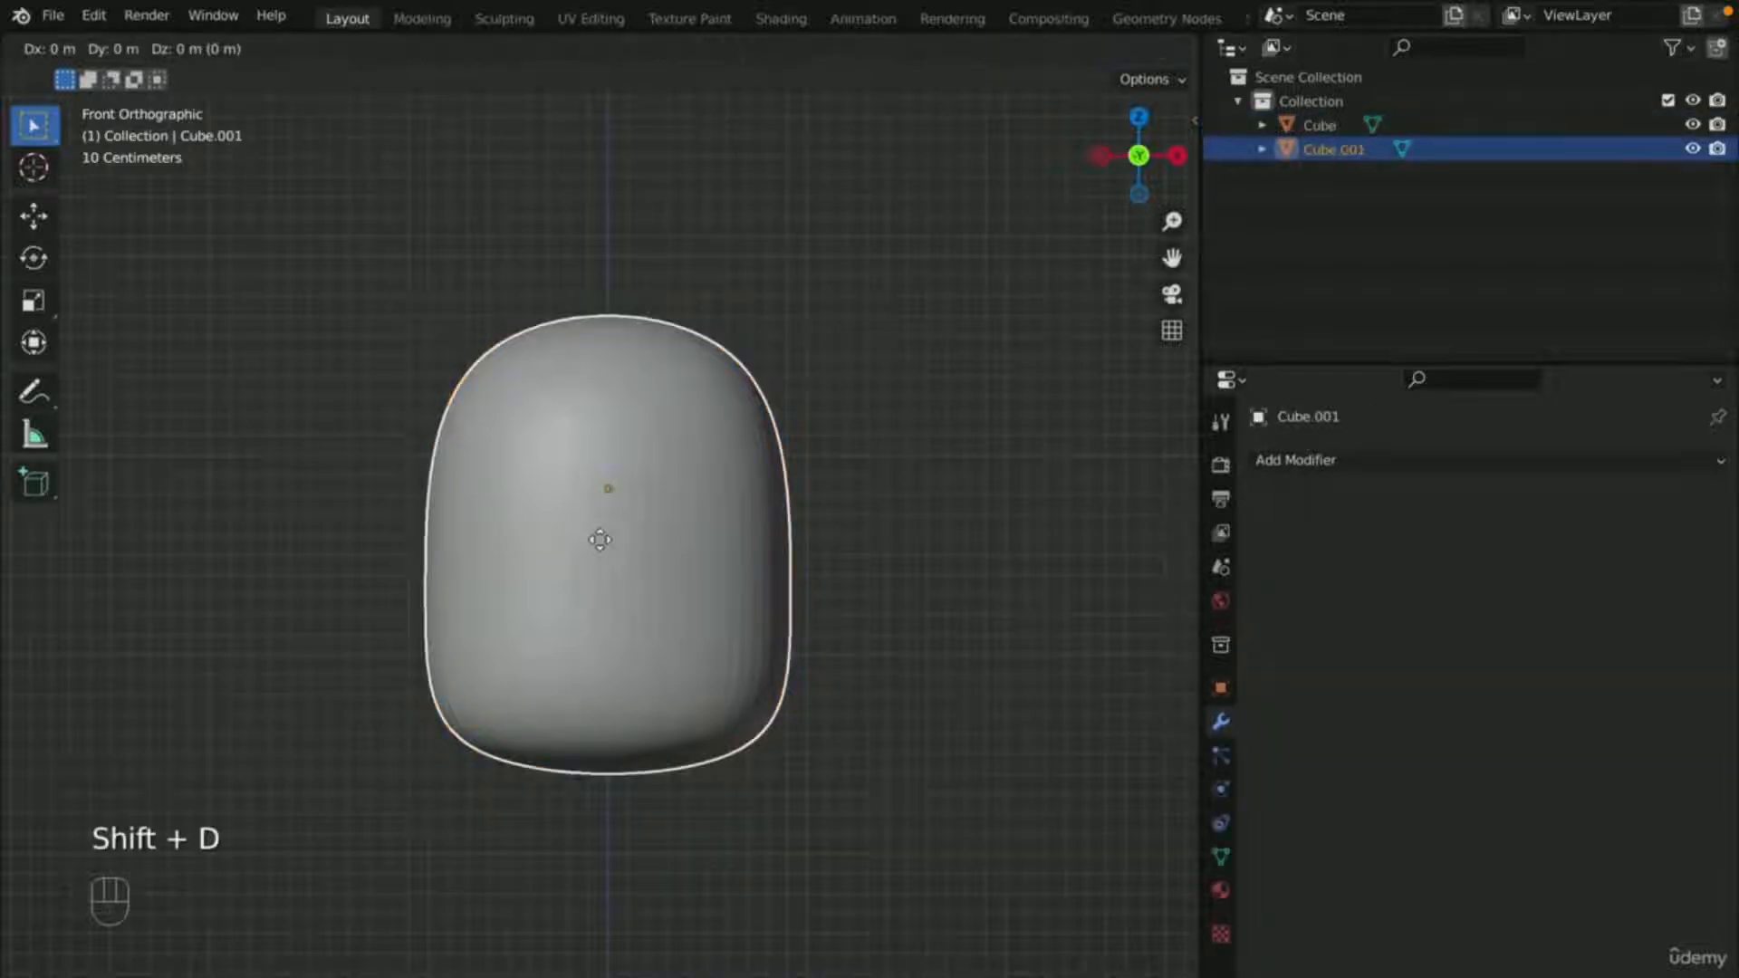
key(x)
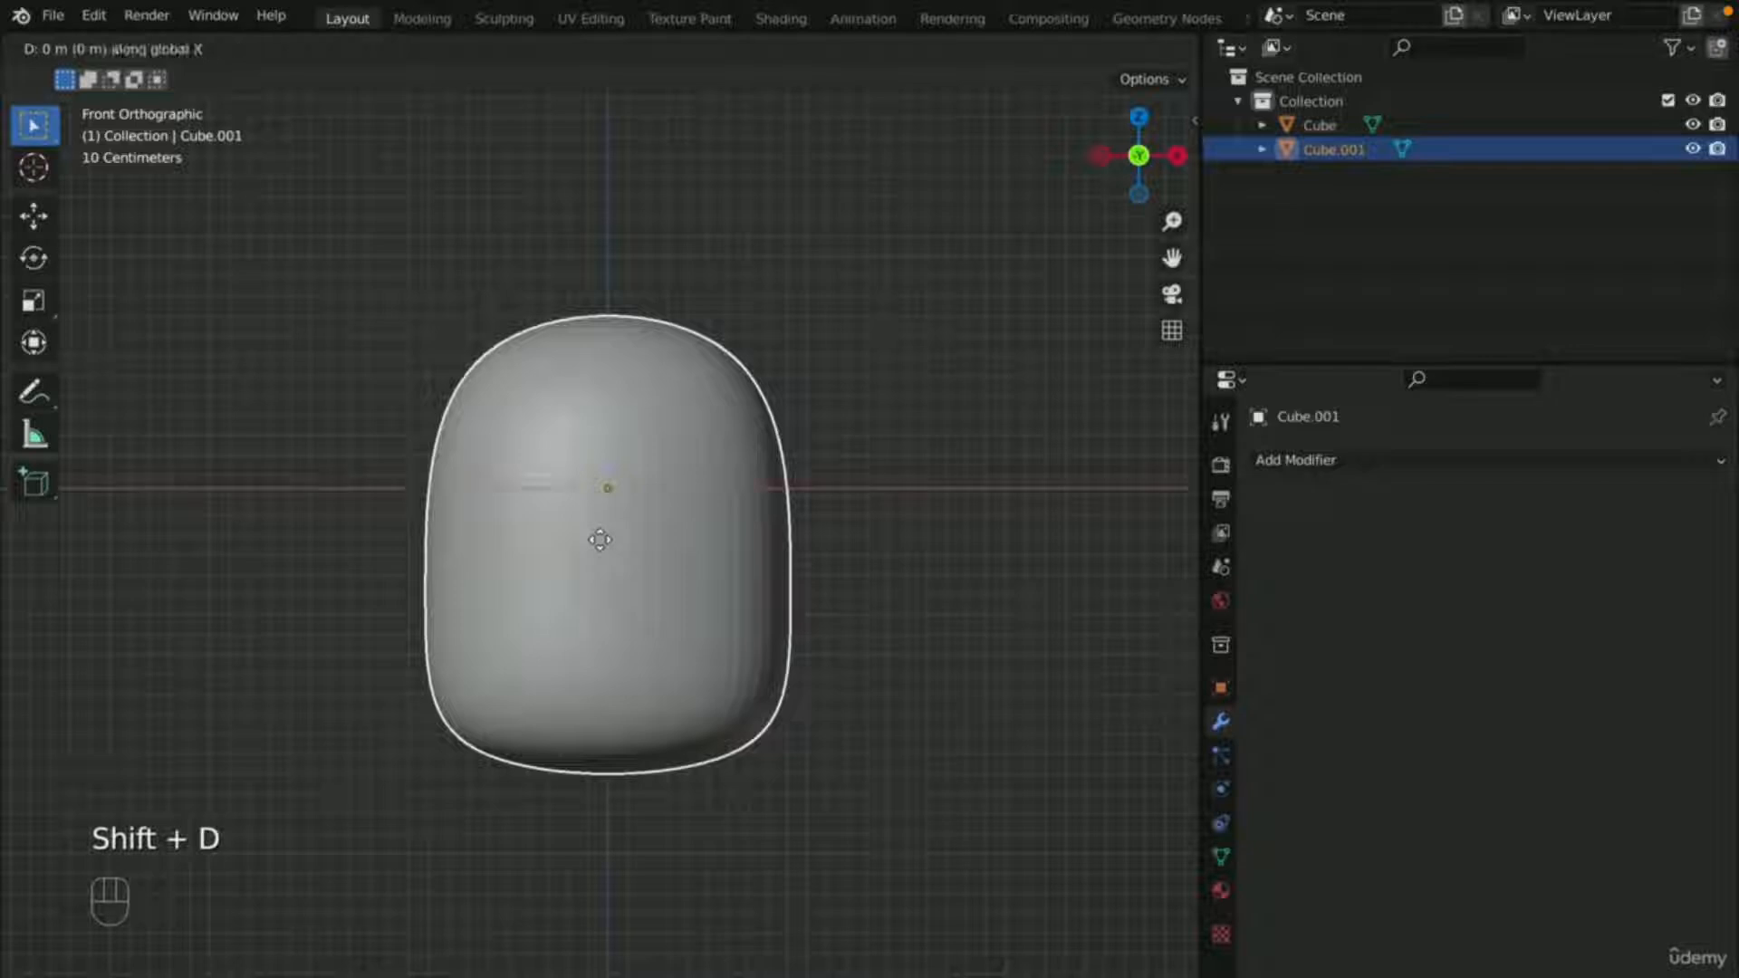
click(310, 517)
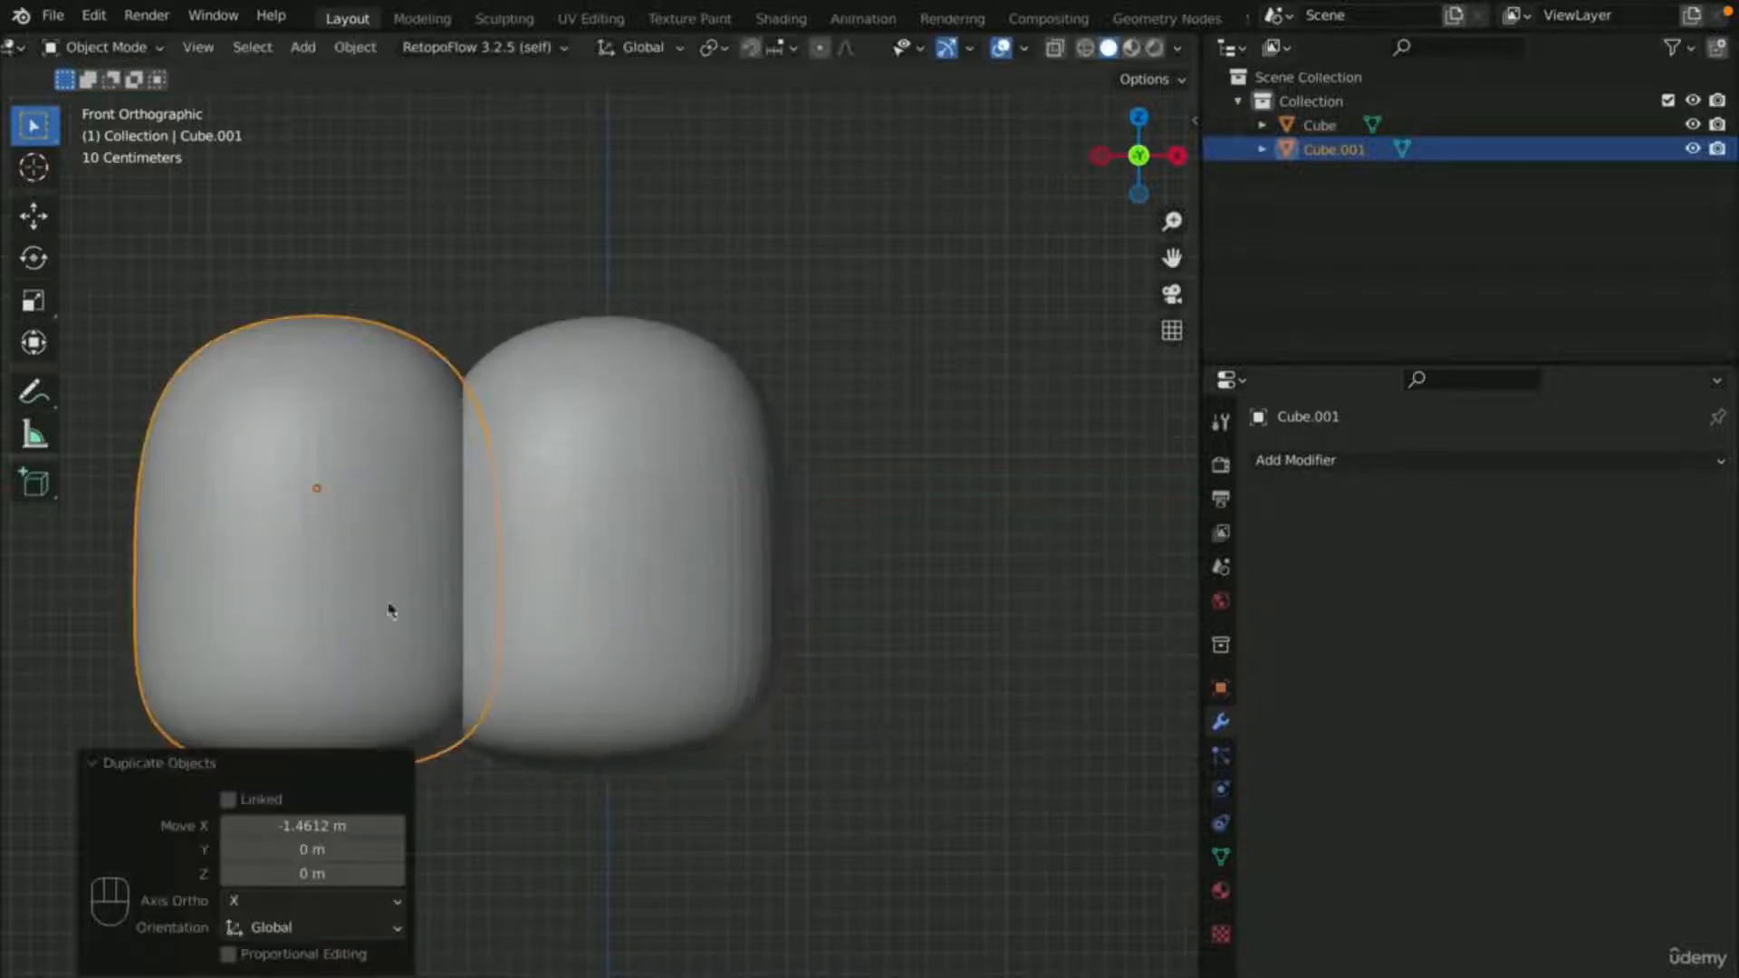
- Scale the copy uniformly to about 0.45 and move it about 0.067 m along X, closer to the large body
key(s)
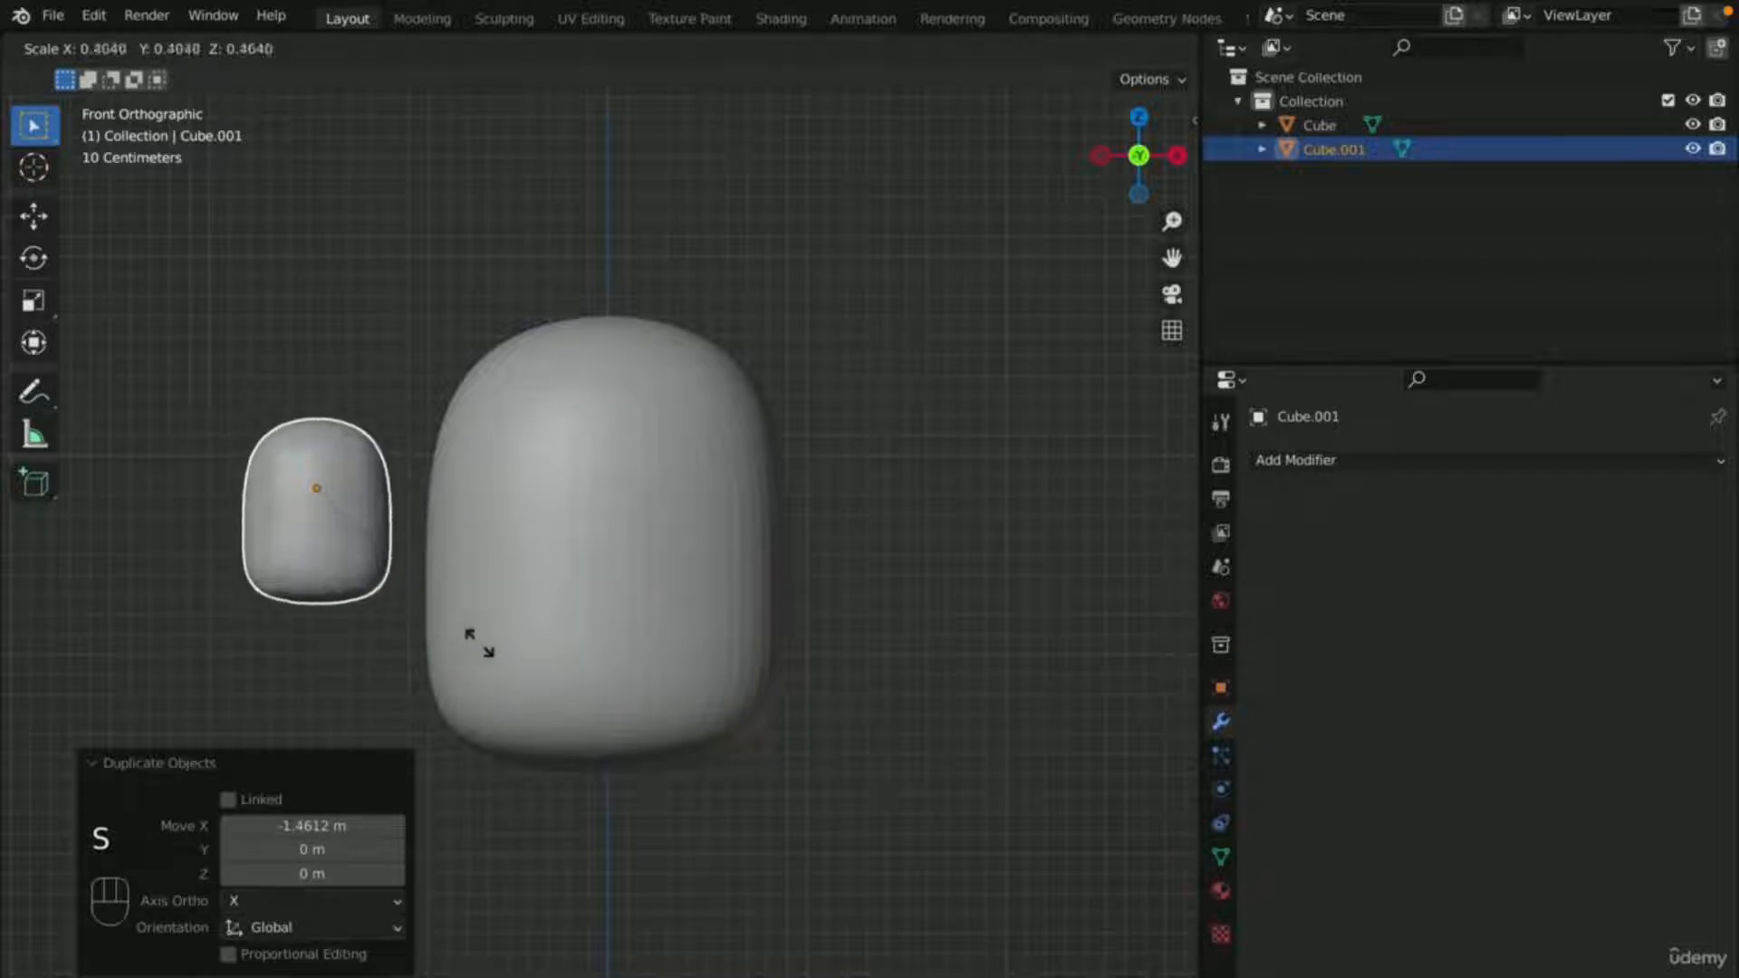
click(499, 668)
key(g)
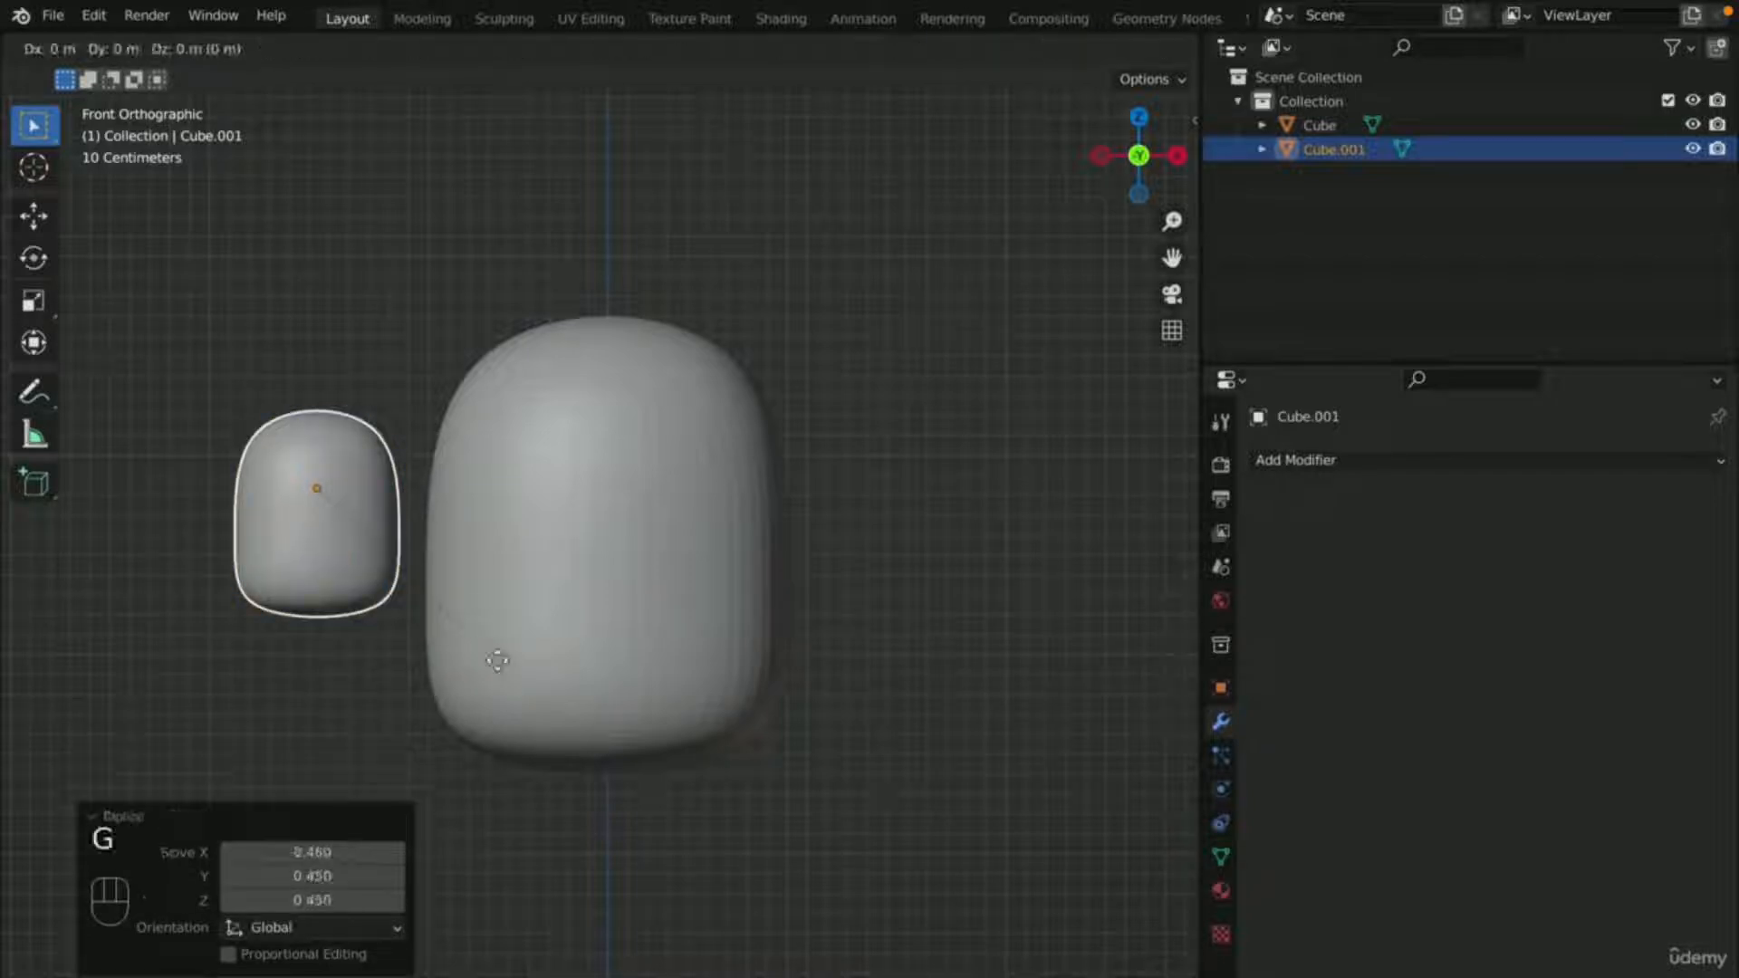
key(x)
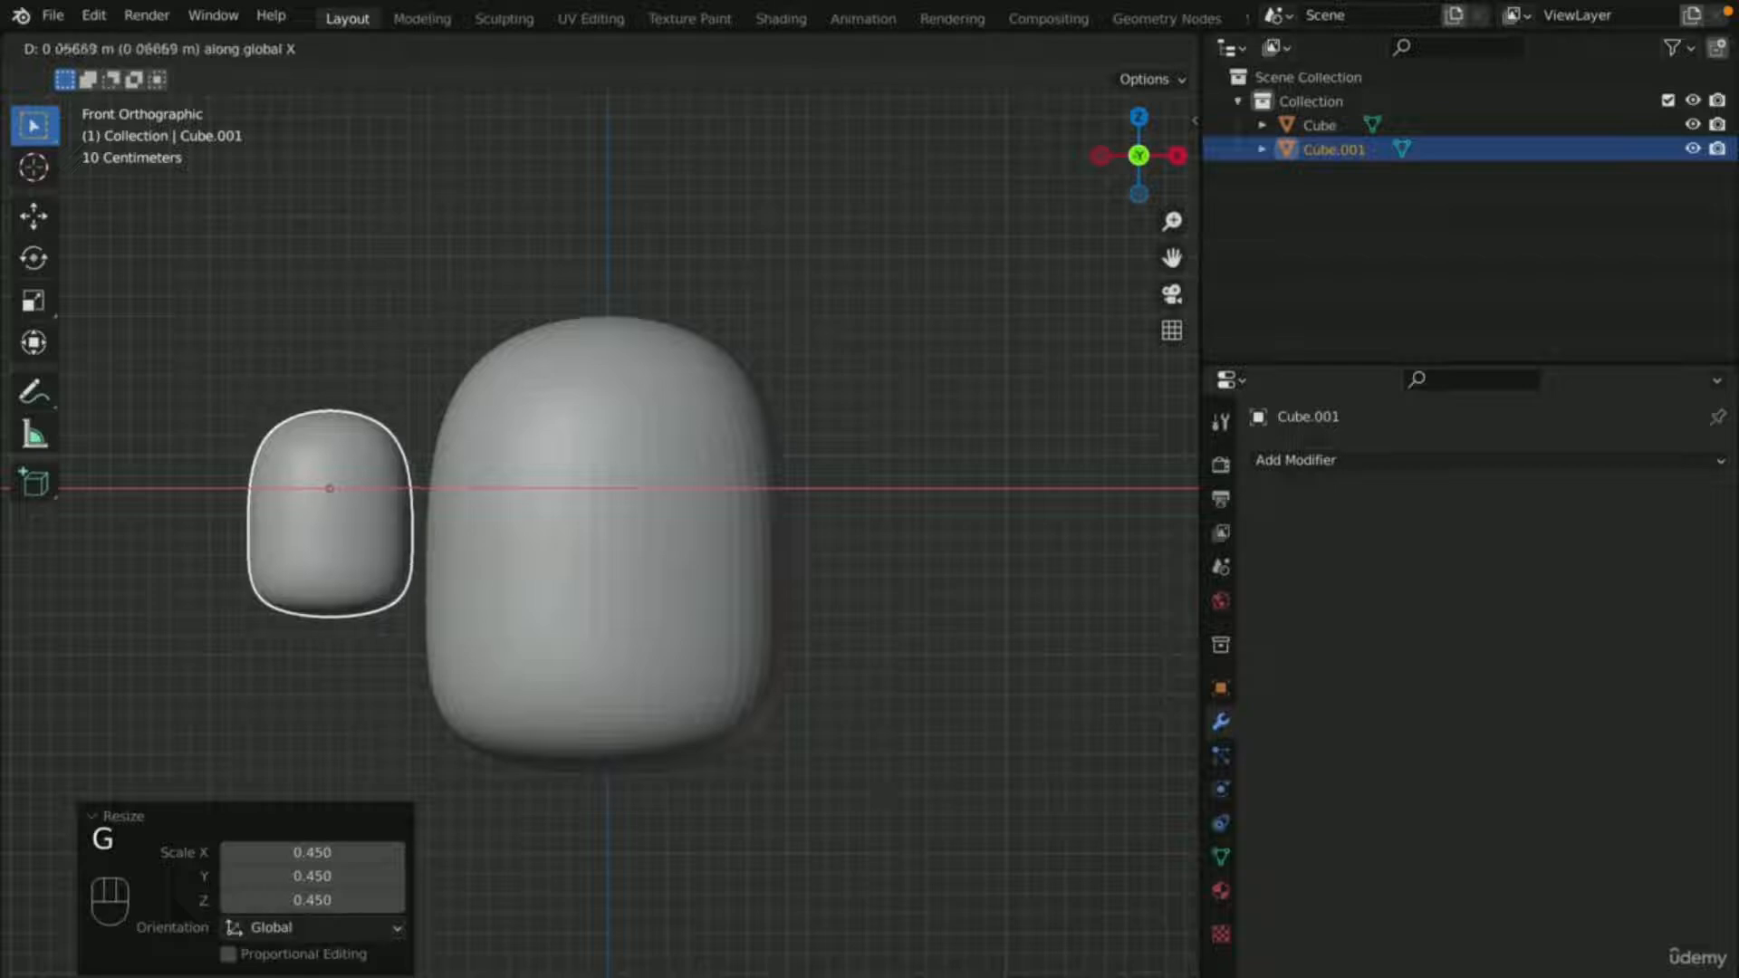
click(506, 660)
- Widen the small copy by scaling it to about 1.13 along the global X axis
key(s)
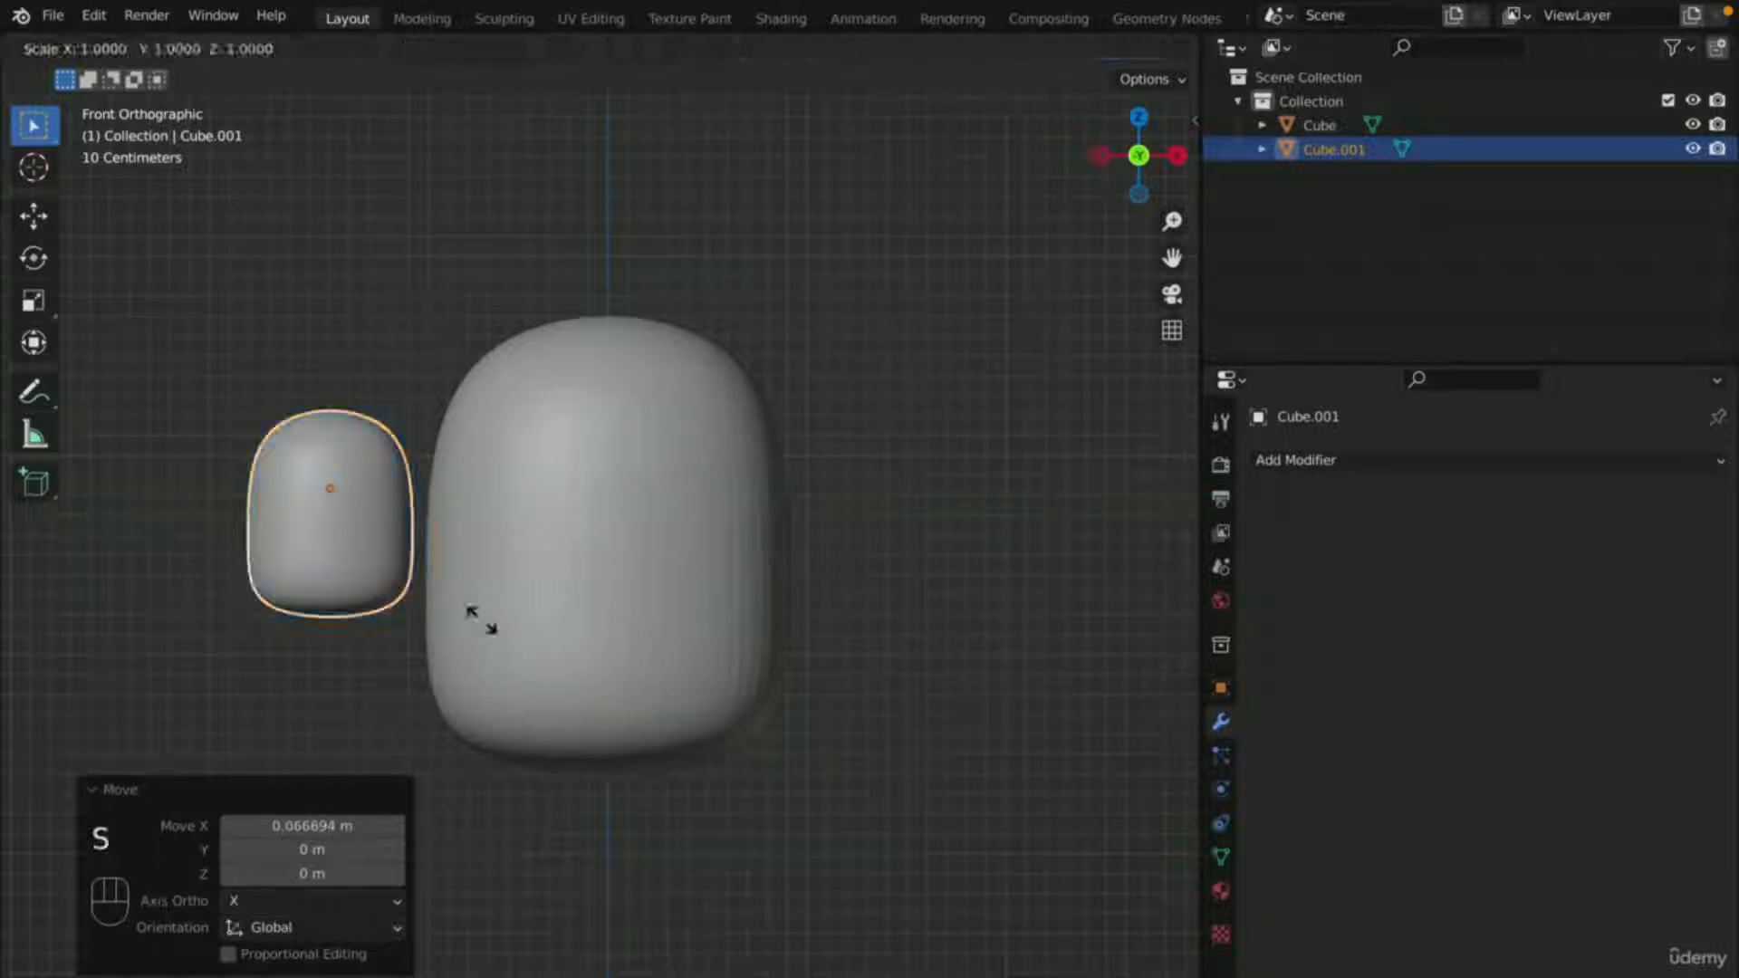
key(x)
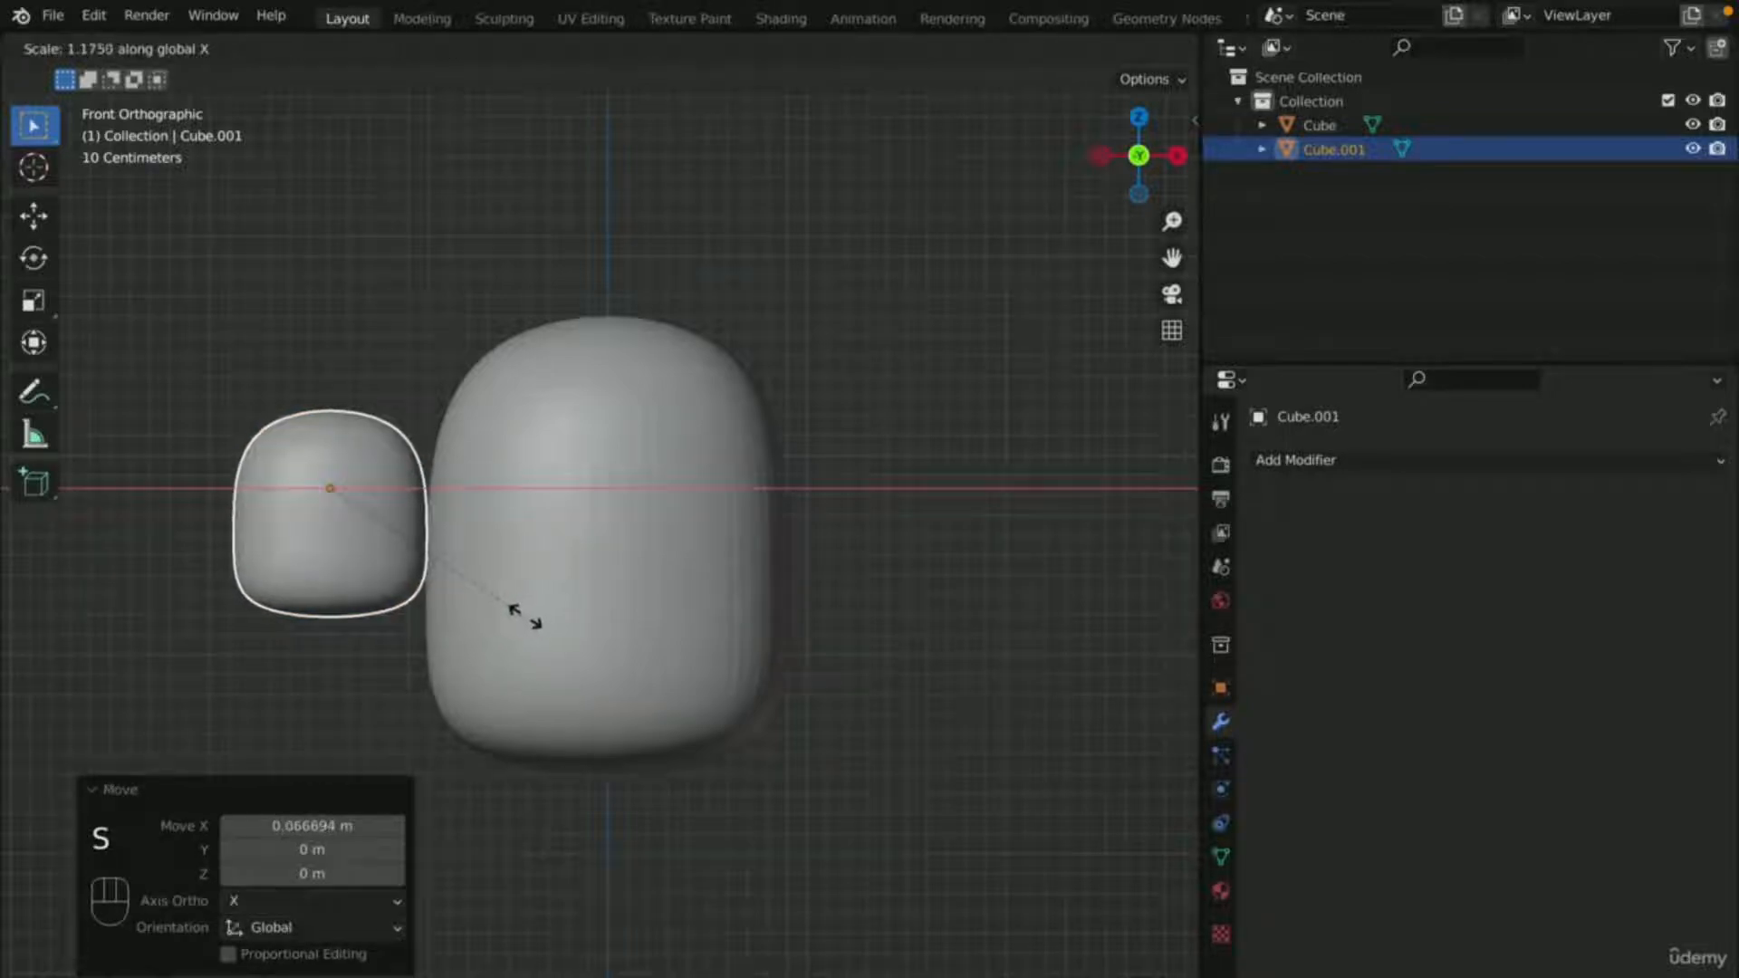
click(521, 612)
- Switch to the Sculpting workspace and frame the small copy from the front
scroll(313, 586, up, 3)
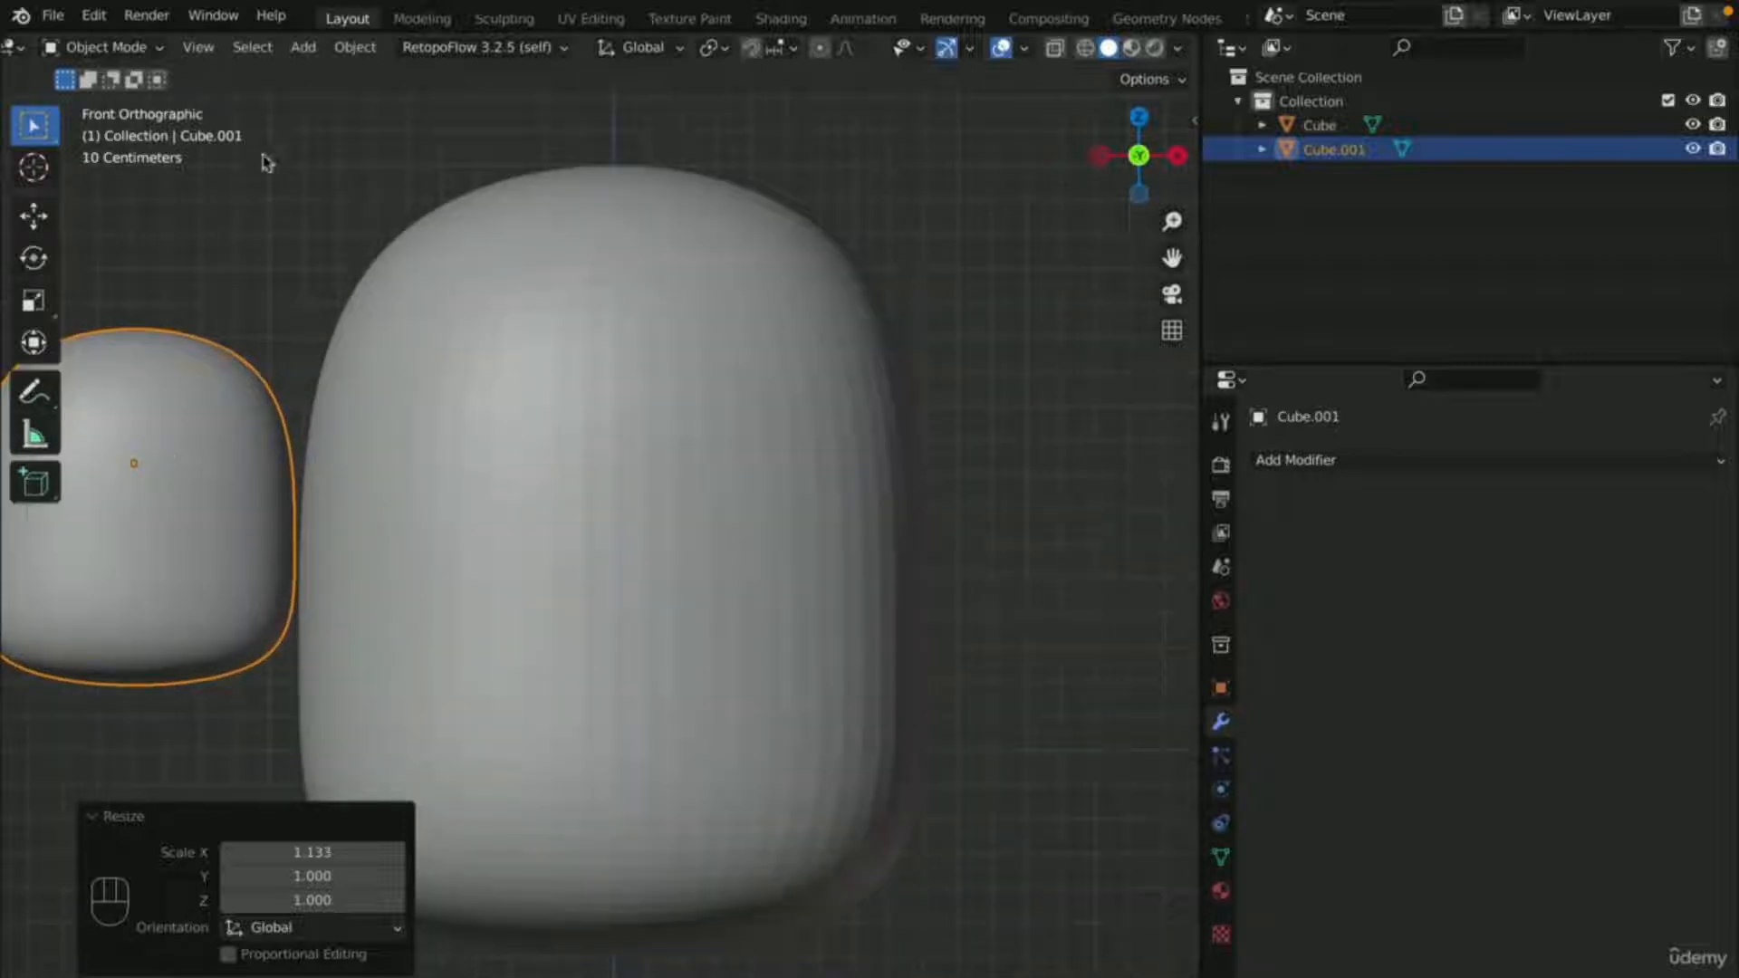
click(505, 19)
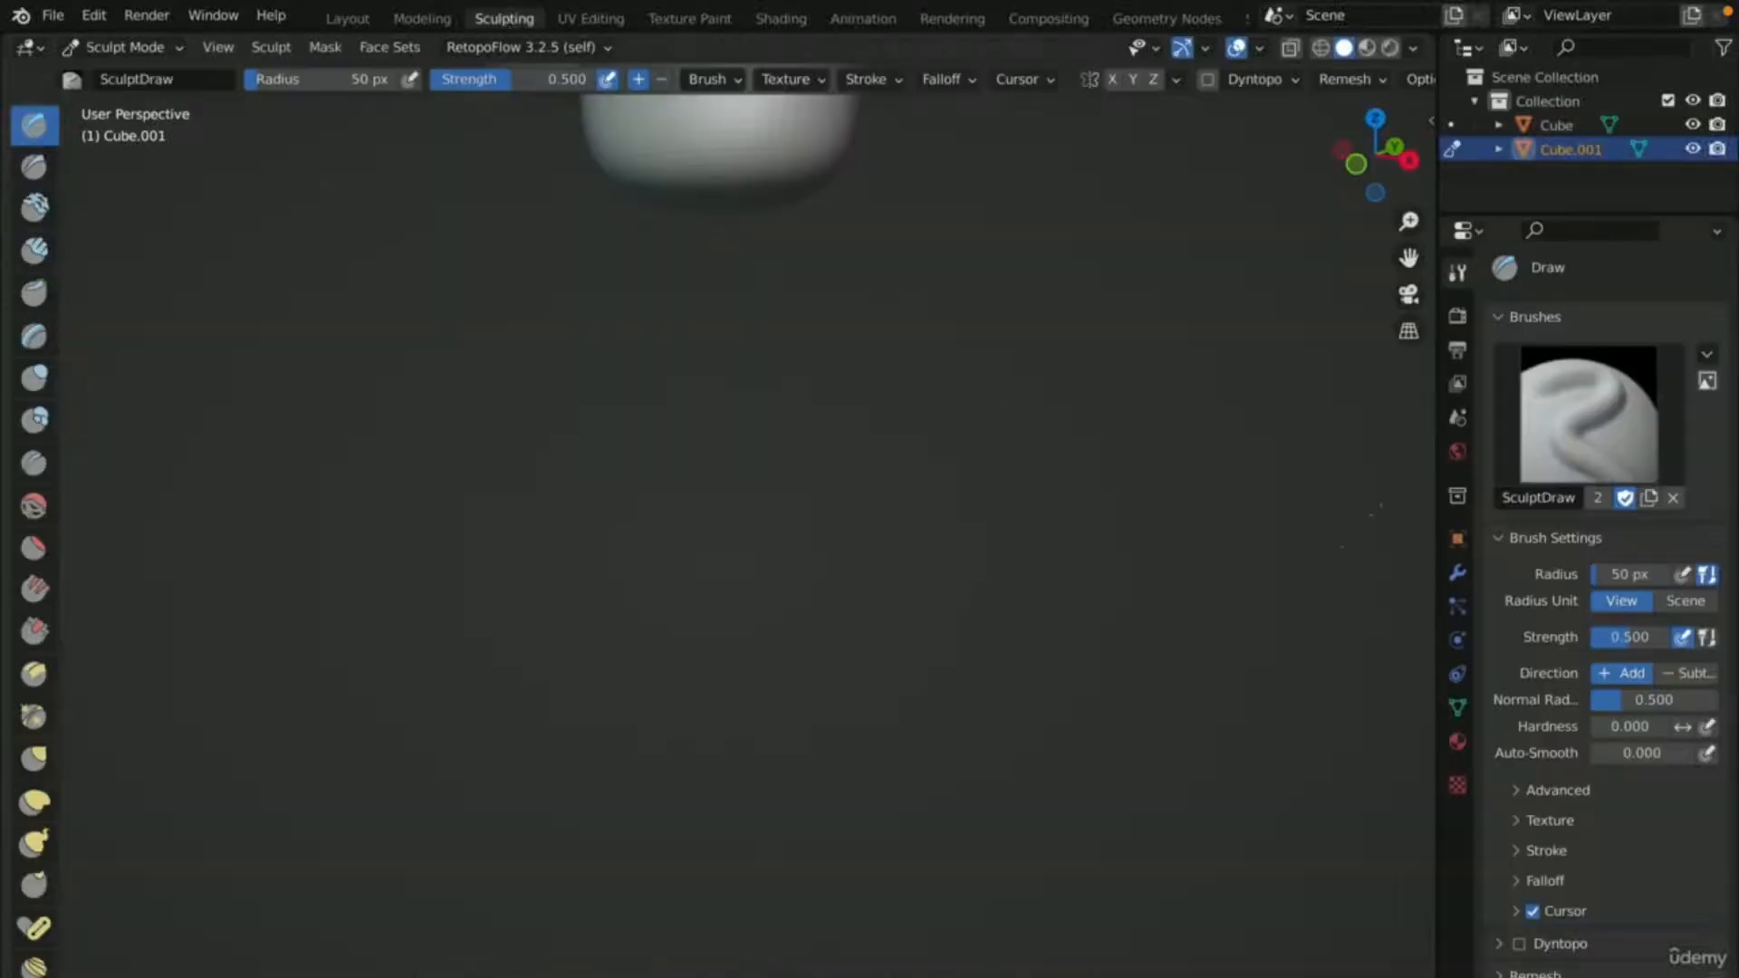
click(1356, 164)
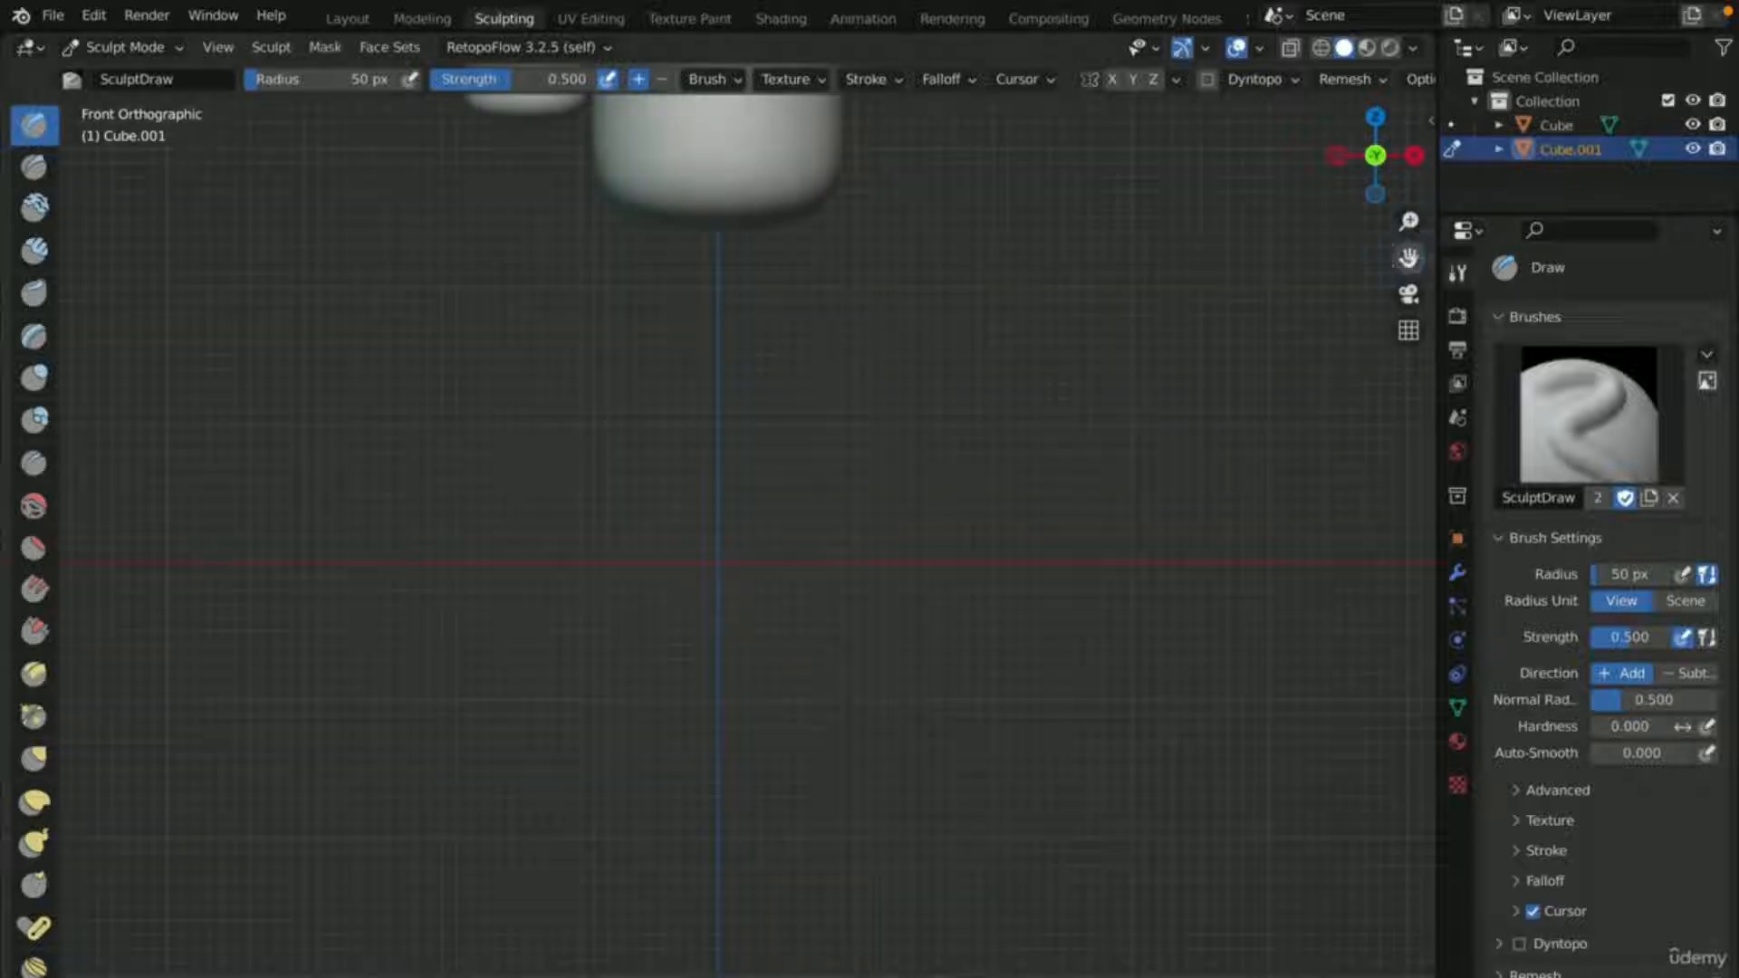
drag(1408, 258, 1619, 806)
scroll(819, 714, up, 8)
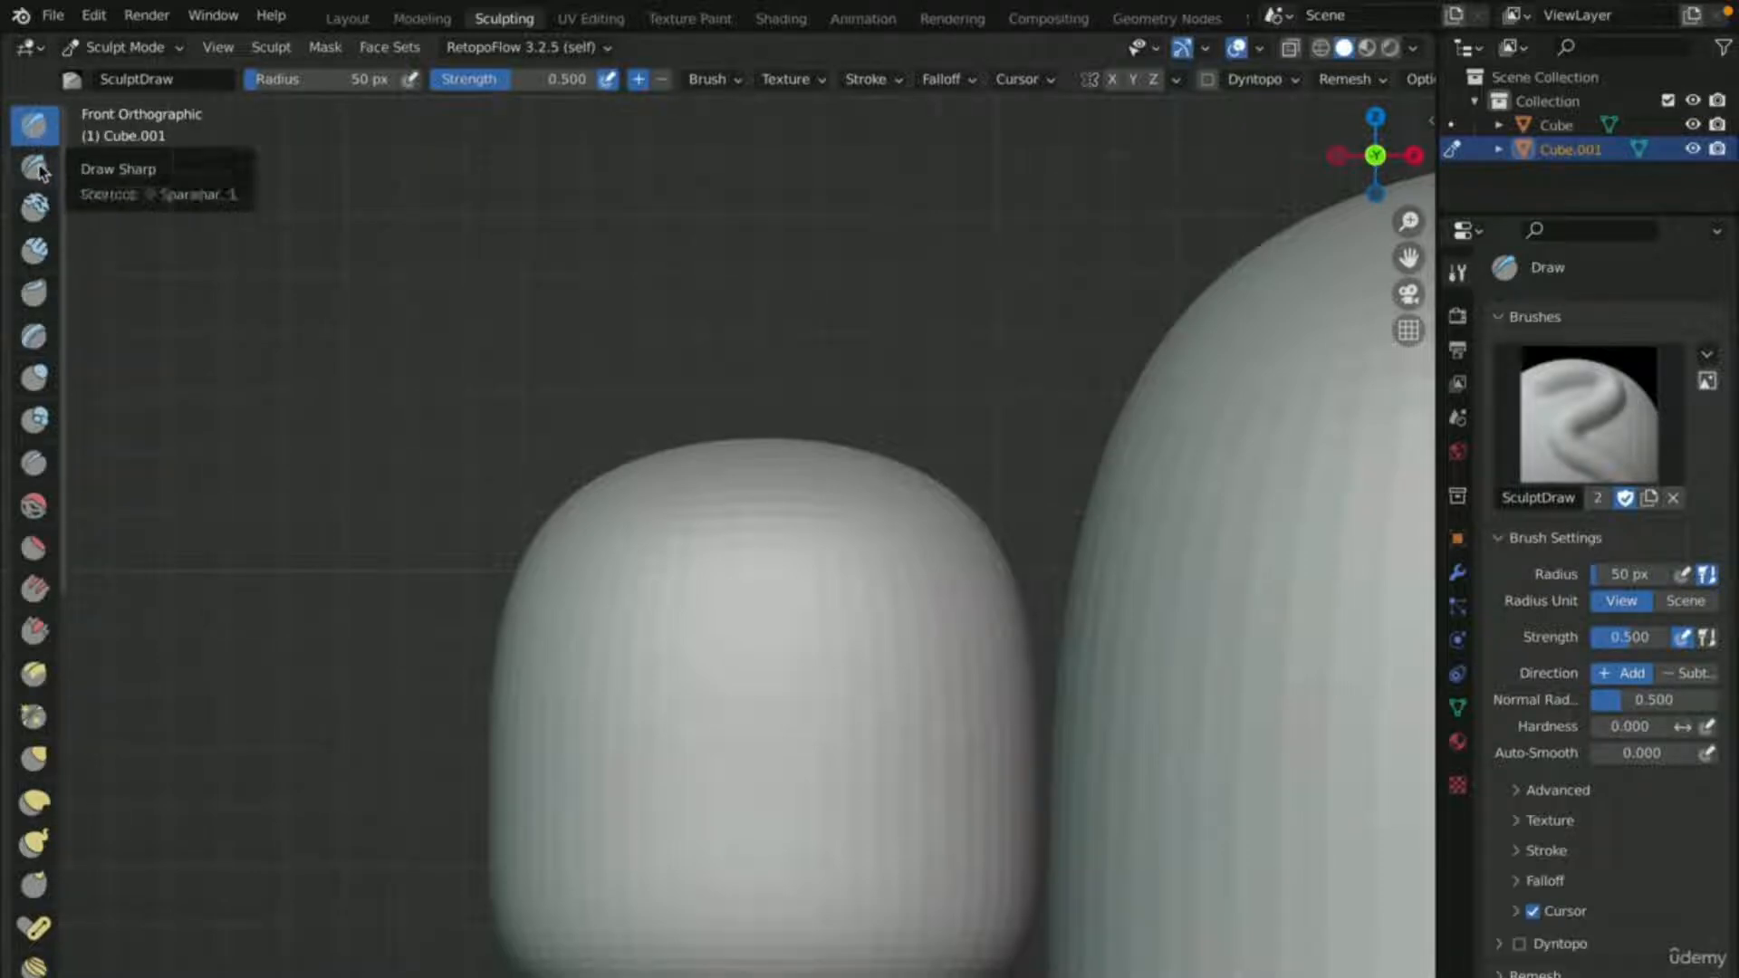
scroll(667, 753, down, 2)
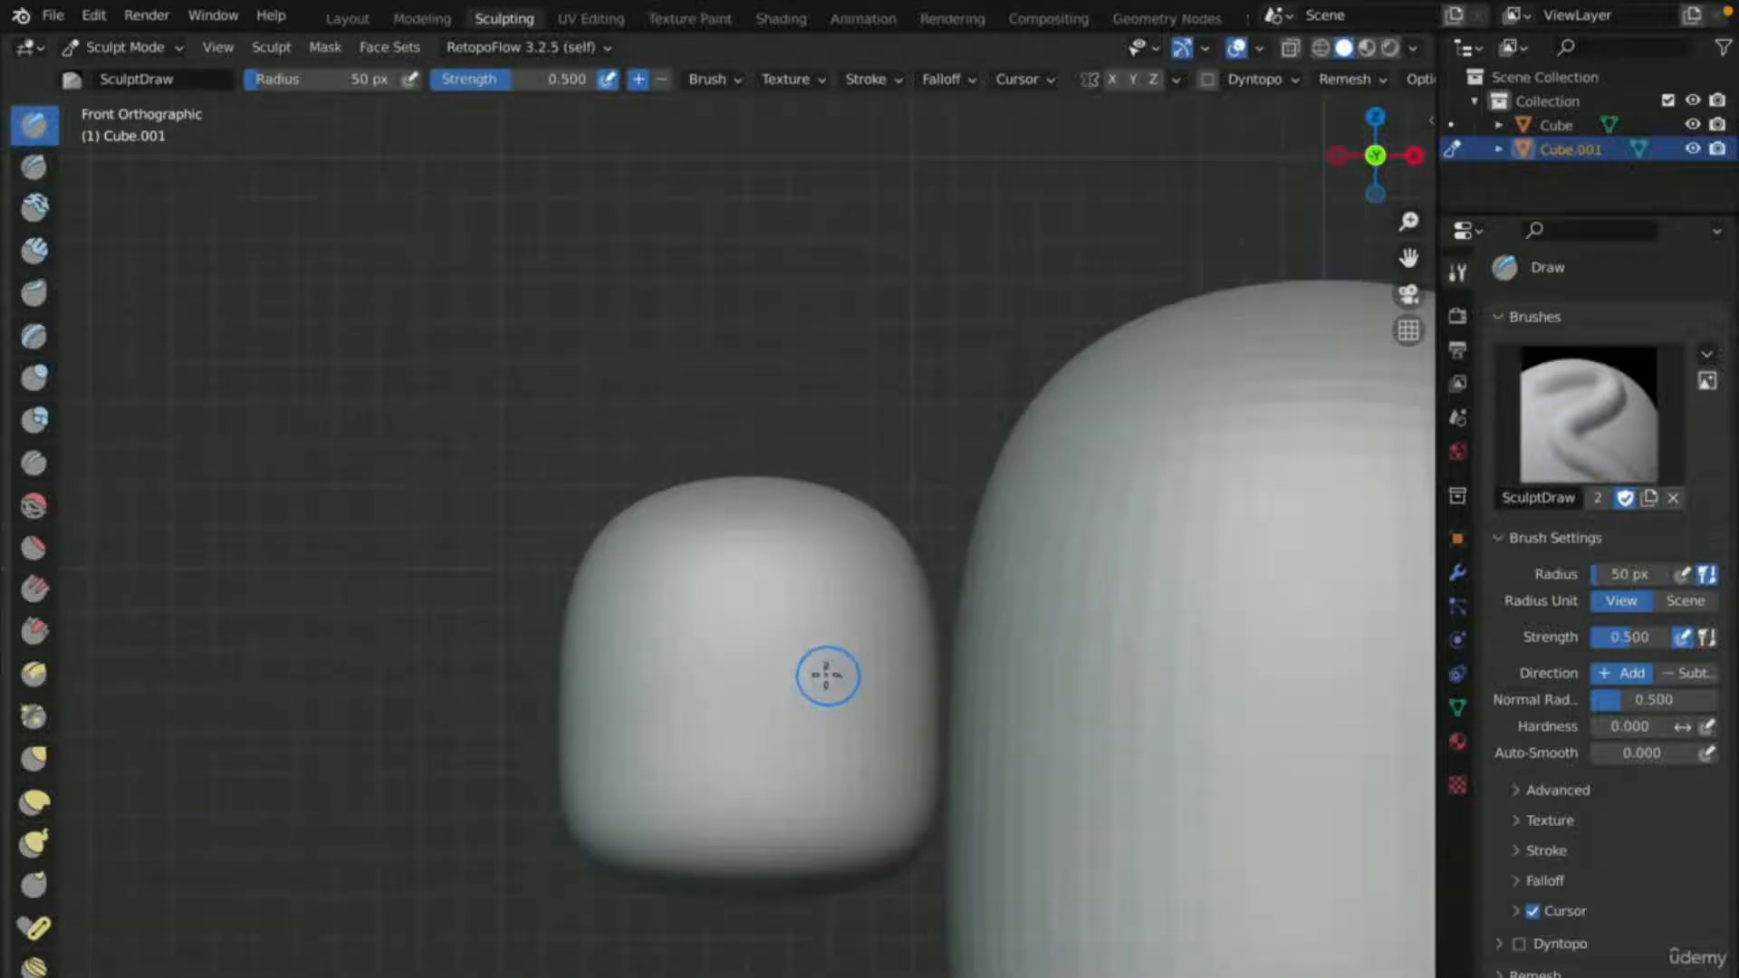
- Sculpt a rough rectangular recess into the front of the small form with the Draw brush at 50 px radius and 0.500 strength
drag(702, 609, 681, 634)
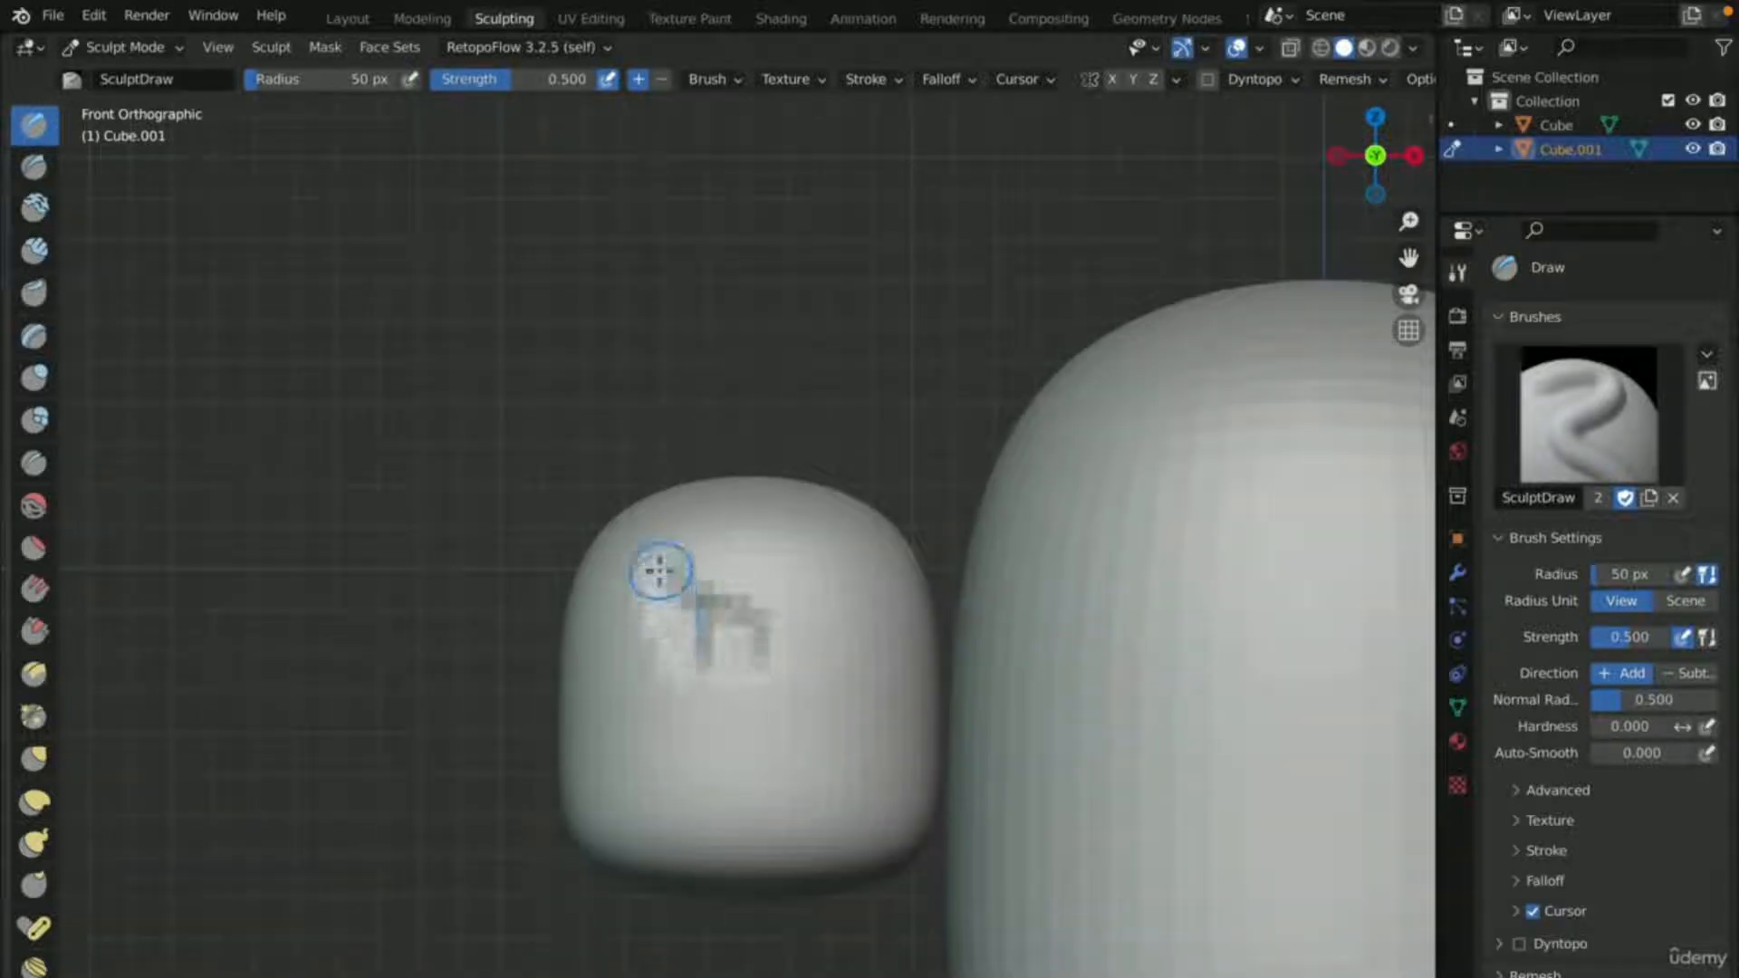
mouse_move(660, 572)
mouse_down()
mouse_move(661, 685)
mouse_move(684, 732)
mouse_up()
drag(710, 616, 695, 710)
mouse_move(668, 634)
mouse_down()
mouse_move(652, 692)
mouse_move(715, 698)
mouse_up()
mouse_move(779, 634)
middle_down()
mouse_move(893, 640)
mouse_move(962, 703)
mouse_move(885, 703)
middle_up()
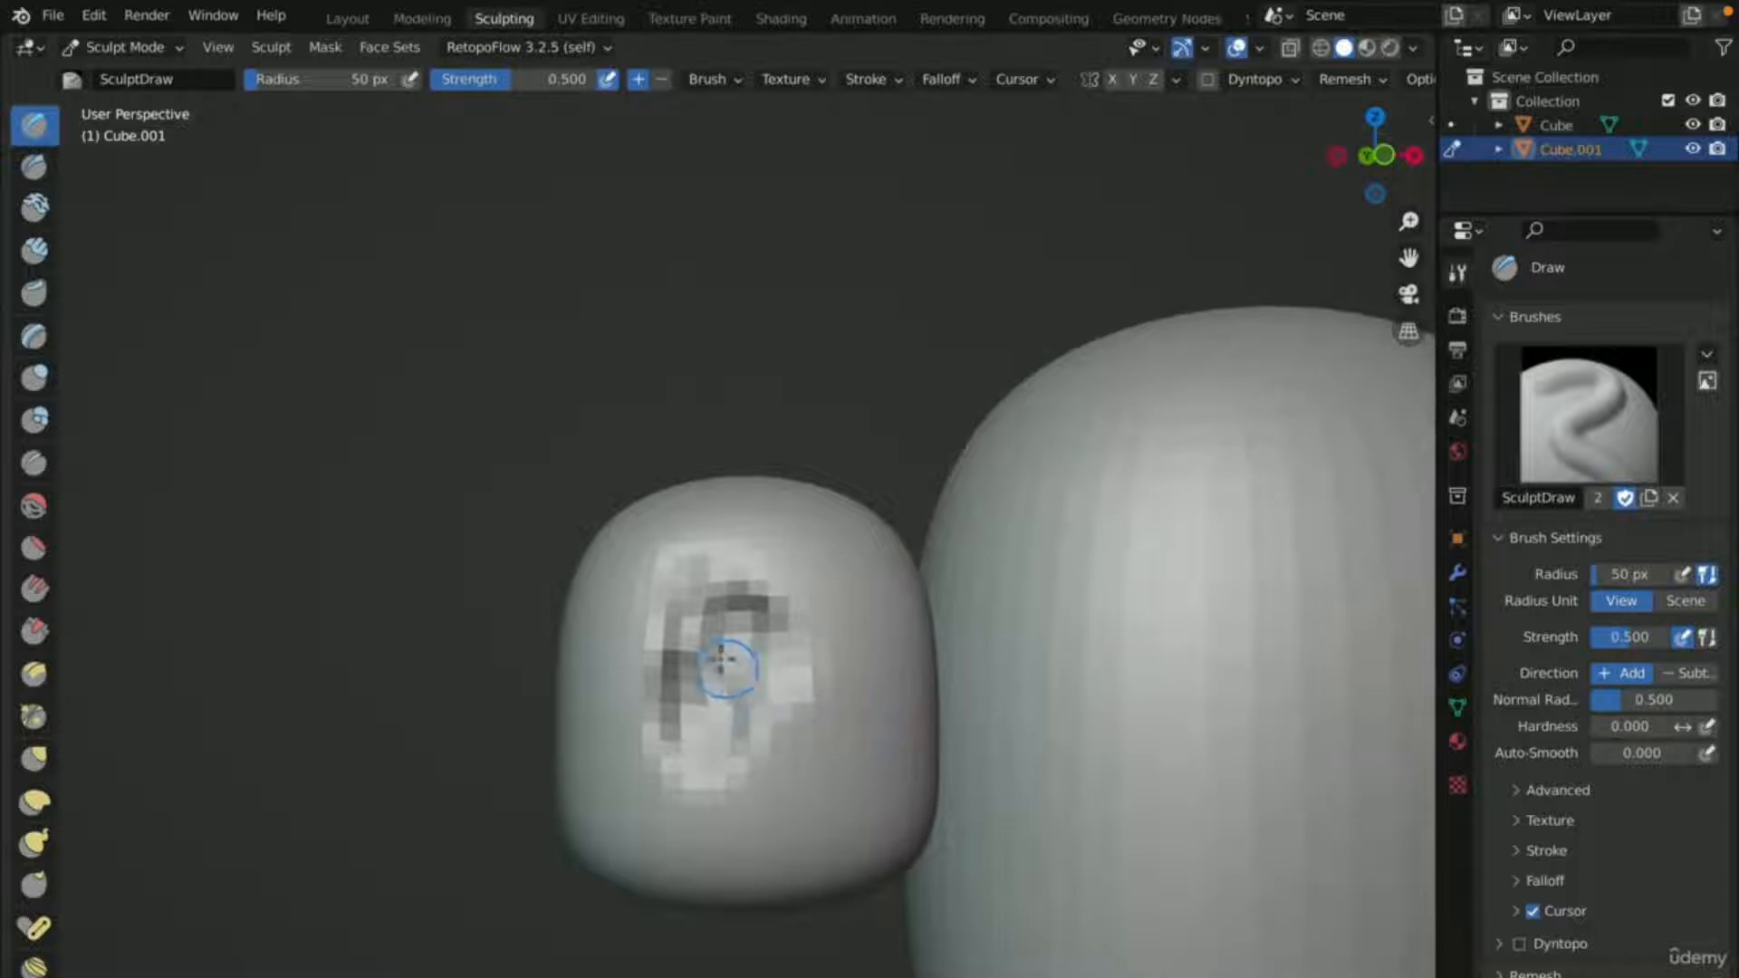
scroll(710, 703, up, 2)
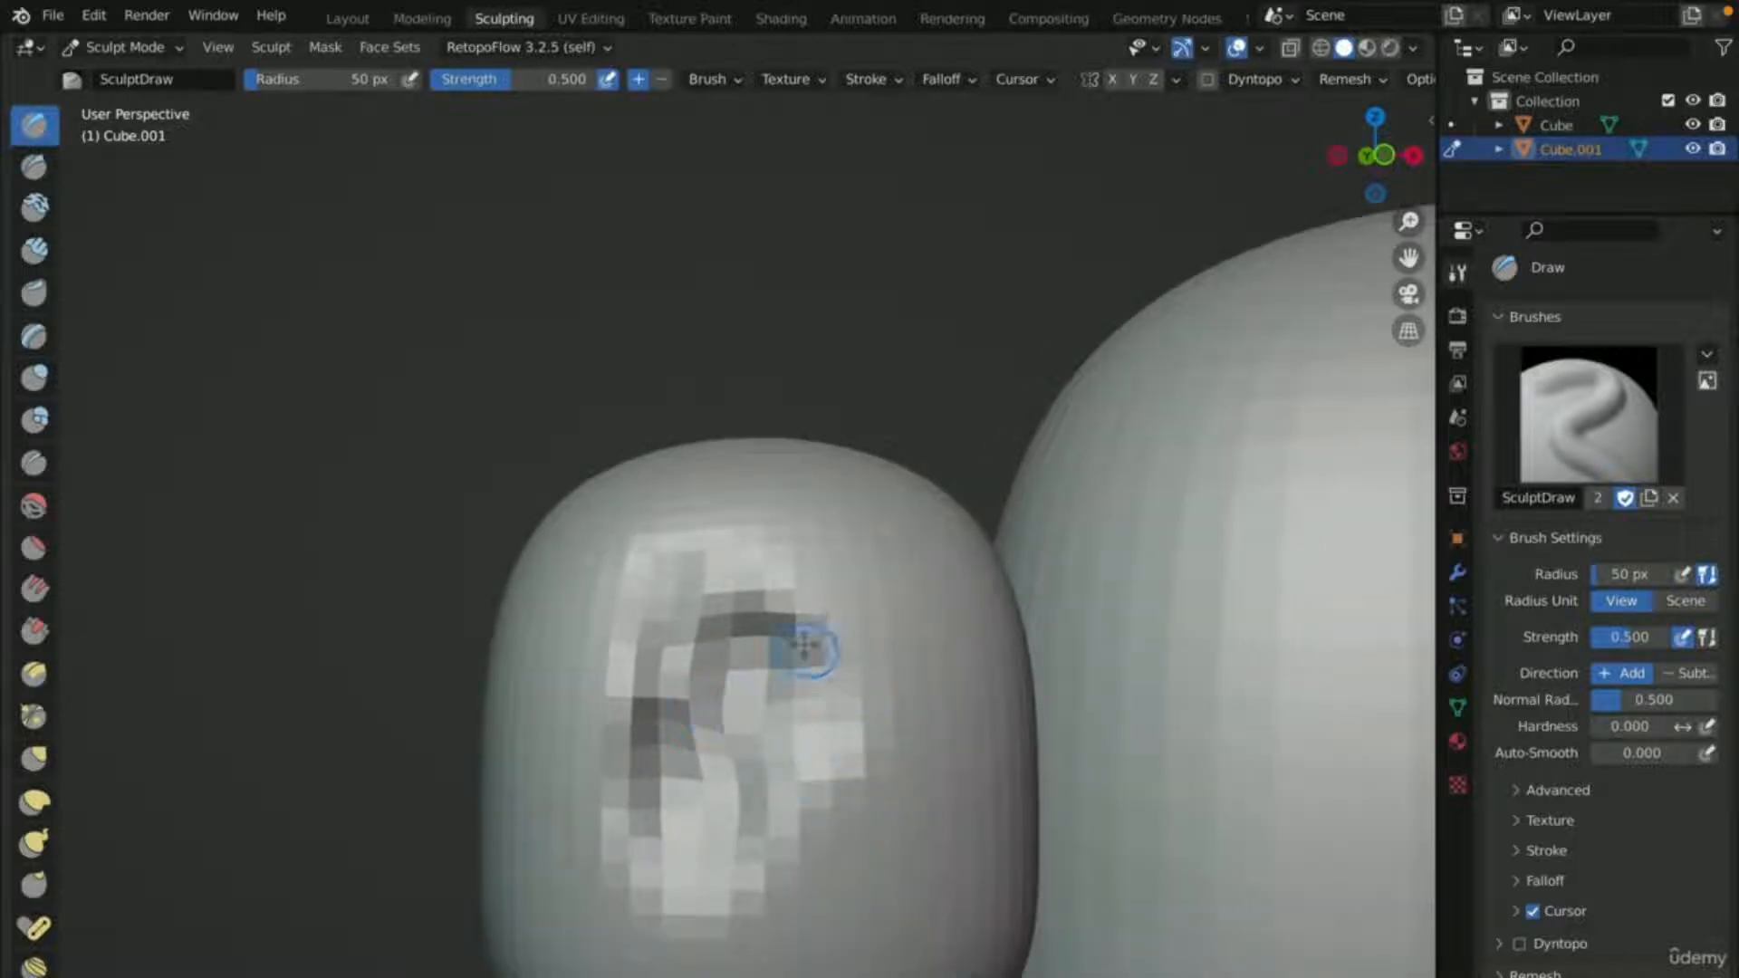
drag(758, 670, 737, 589)
scroll(714, 711, down, 3)
scroll(714, 712, up, 3)
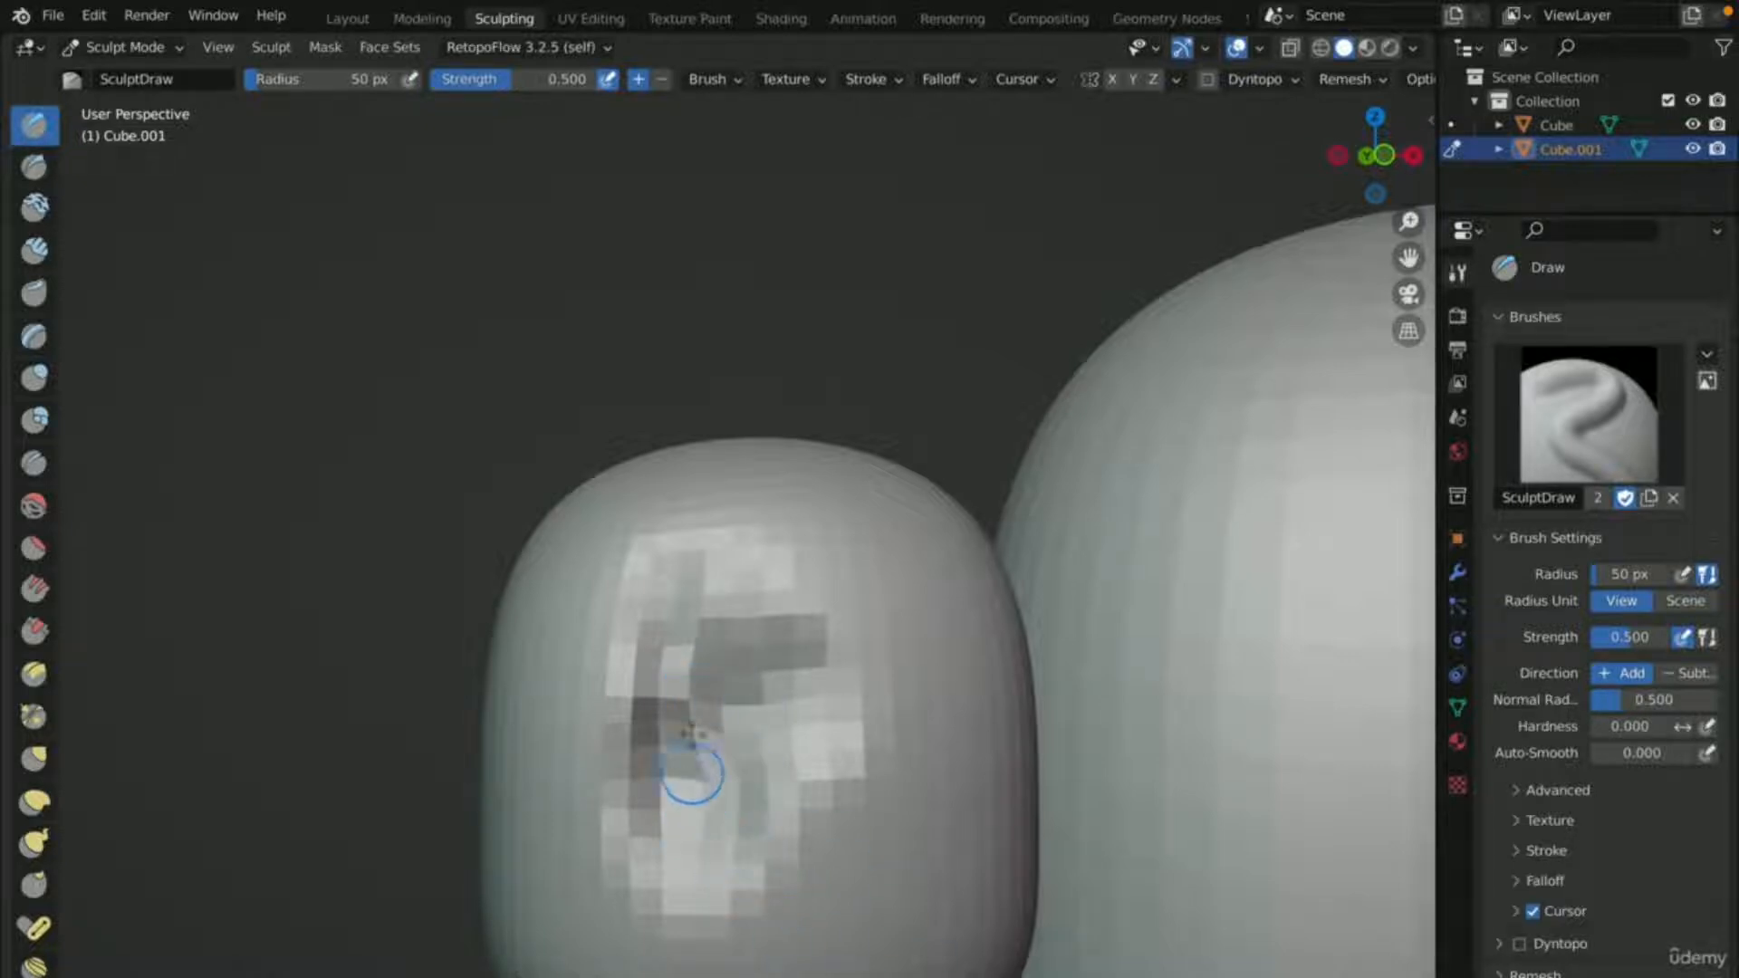
scroll(697, 734, down, 5)
mouse_move(735, 598)
mouse_down()
mouse_move(758, 626)
mouse_move(714, 629)
mouse_move(776, 583)
mouse_move(823, 610)
mouse_move(818, 694)
mouse_move(826, 668)
mouse_move(779, 738)
mouse_move(673, 780)
mouse_move(699, 803)
mouse_move(865, 671)
mouse_move(815, 582)
mouse_move(743, 580)
mouse_move(652, 641)
mouse_move(679, 724)
mouse_move(796, 718)
mouse_move(846, 661)
mouse_move(807, 745)
mouse_move(738, 792)
mouse_move(860, 687)
mouse_move(820, 568)
mouse_move(759, 584)
mouse_move(745, 639)
mouse_move(716, 580)
mouse_move(684, 652)
mouse_move(688, 797)
mouse_move(716, 797)
mouse_up()
scroll(715, 634, up, 4)
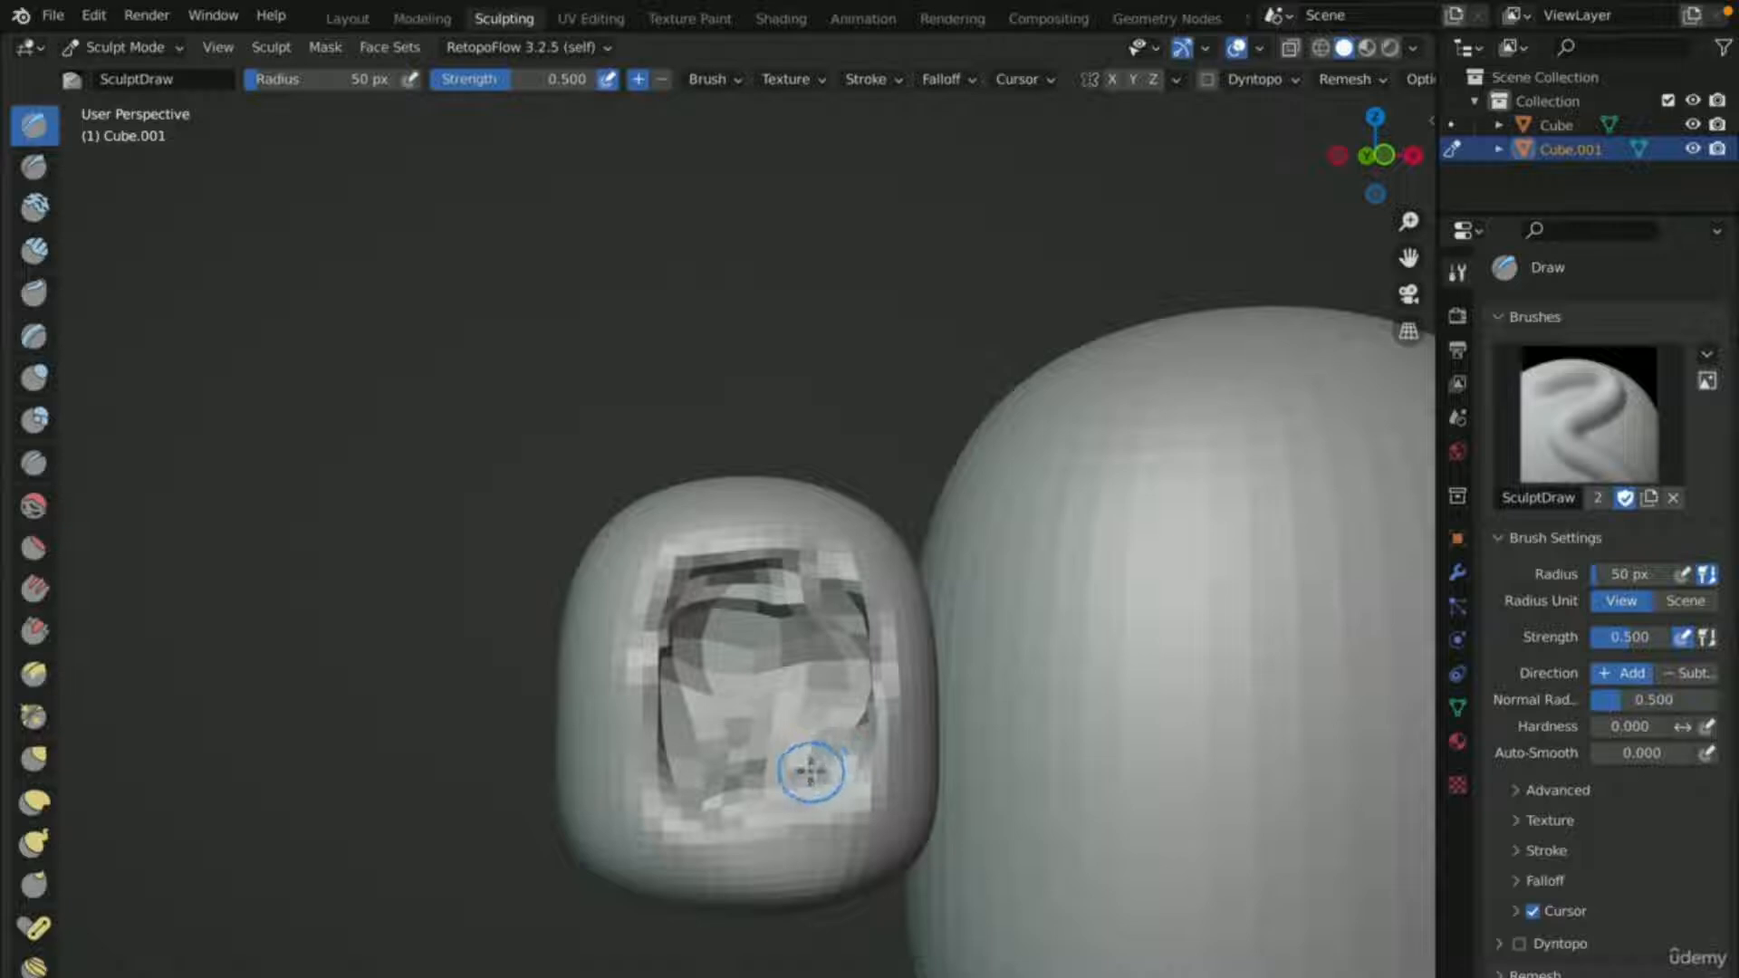
- Remesh the small form and sculpt its recess further with more Draw brush strokes
key(ctrl+r)
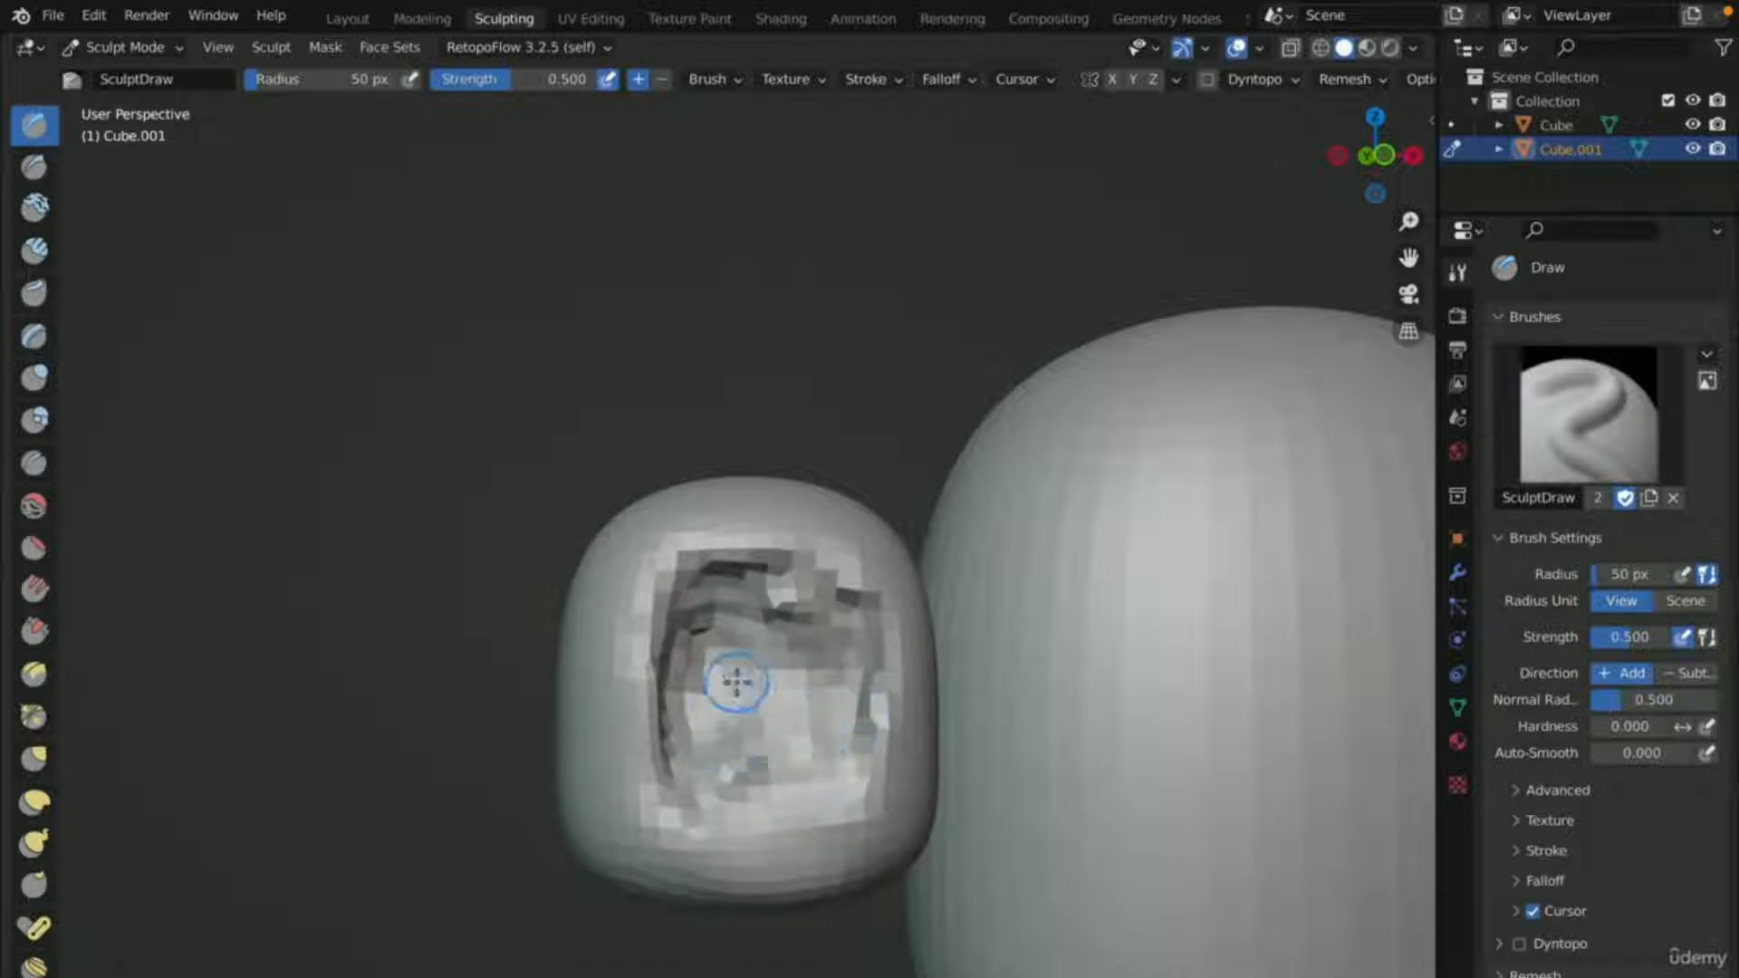
mouse_move(725, 679)
mouse_down()
mouse_move(694, 663)
mouse_move(697, 597)
mouse_move(810, 616)
mouse_move(865, 698)
mouse_move(874, 743)
mouse_move(792, 792)
mouse_move(693, 765)
mouse_move(820, 797)
mouse_move(749, 813)
mouse_move(722, 725)
mouse_move(756, 752)
mouse_up()
mouse_move(846, 623)
mouse_down()
mouse_move(828, 598)
mouse_move(851, 589)
mouse_move(806, 575)
mouse_move(844, 691)
mouse_move(873, 720)
mouse_move(797, 793)
mouse_move(819, 751)
mouse_move(720, 765)
mouse_move(737, 725)
mouse_move(692, 711)
mouse_move(679, 819)
mouse_move(750, 816)
mouse_up()
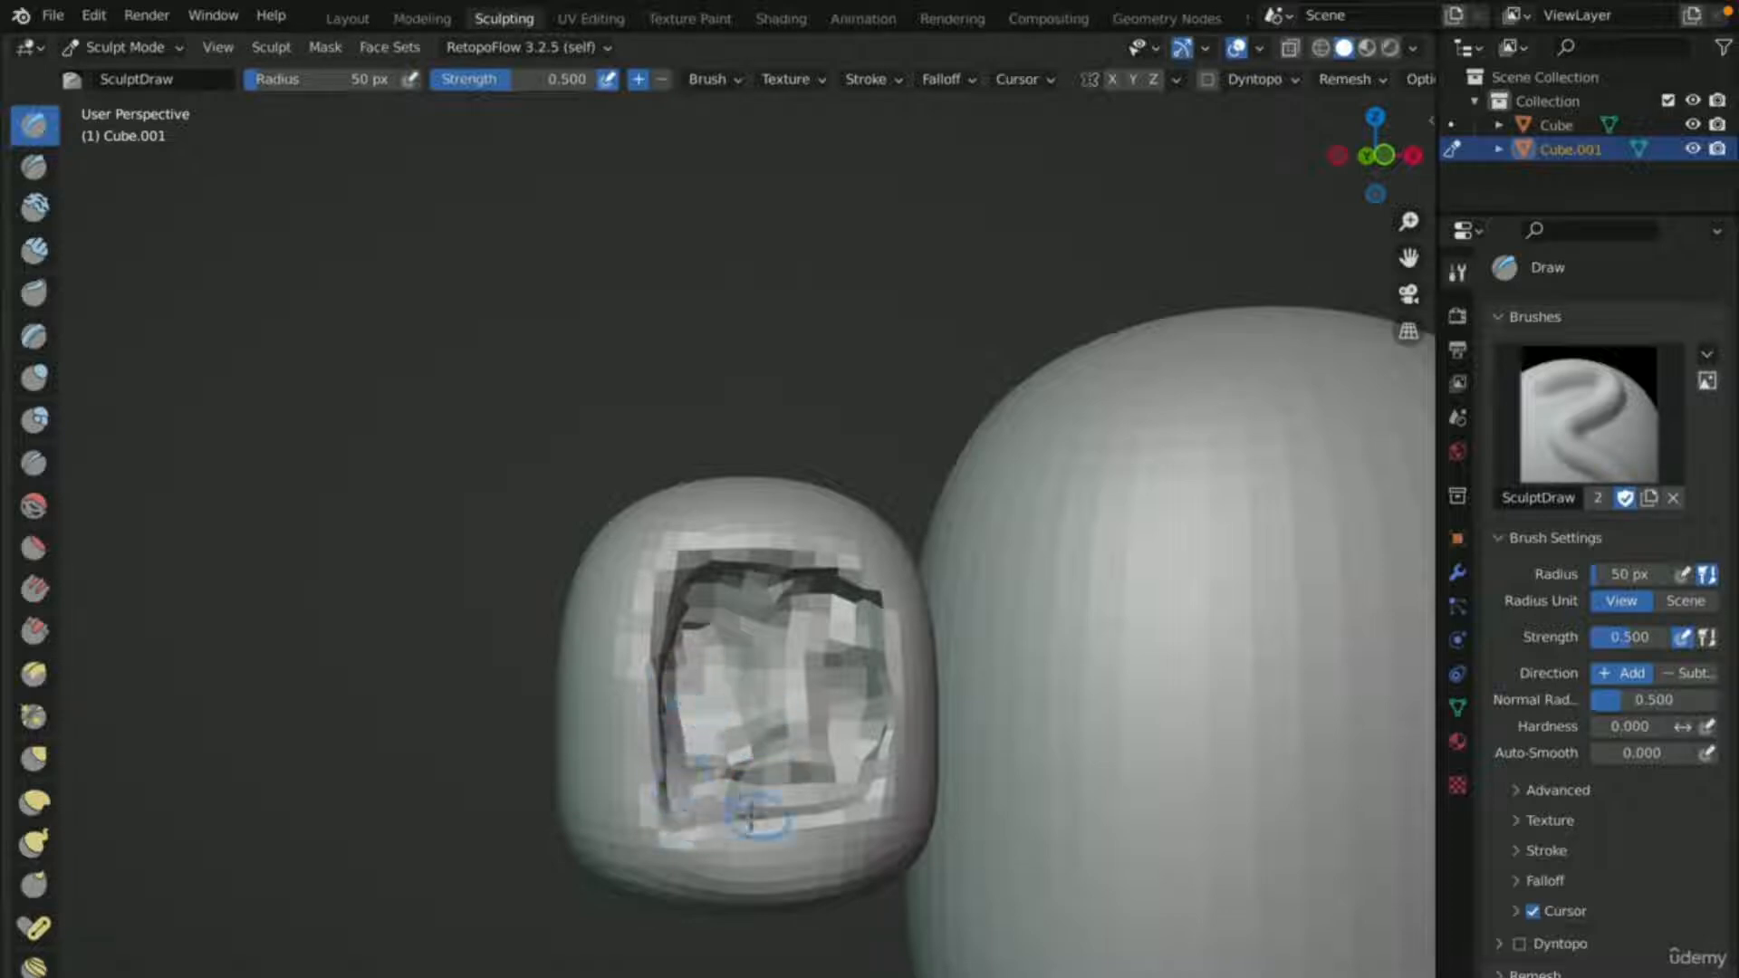
- Undo the last sculpting change on the small form and inspect its recess up close from the front
scroll(885, 792, down, 4)
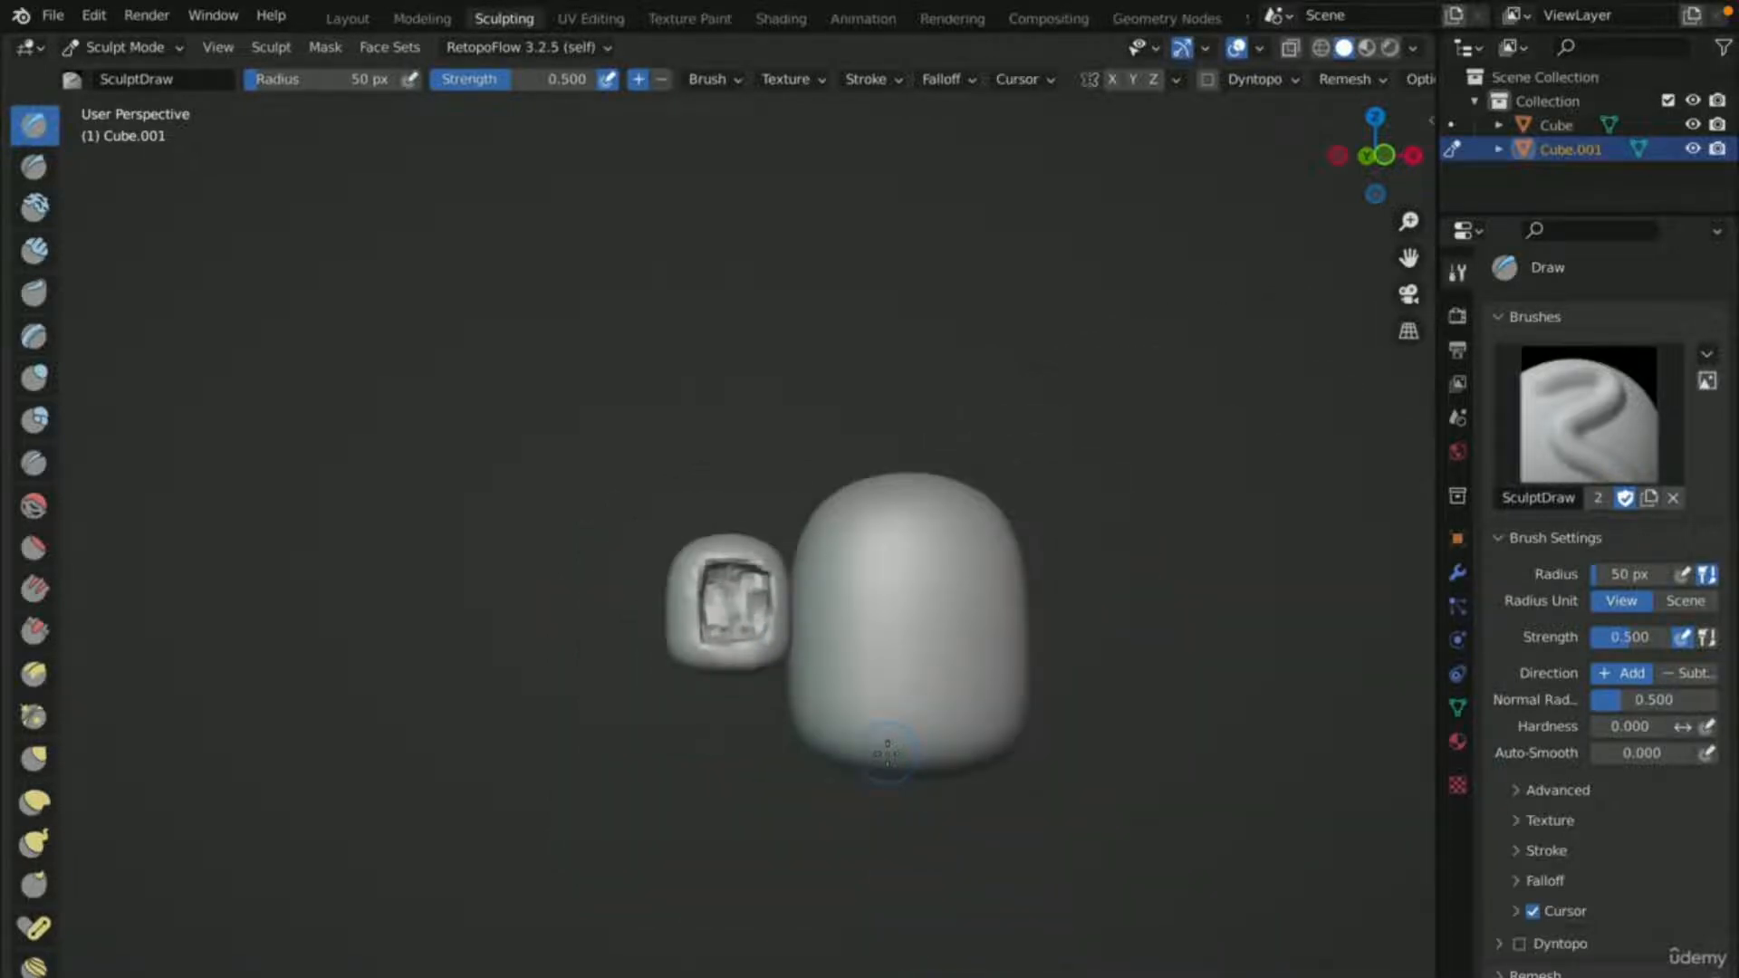
key(KP_1)
scroll(684, 700, up, 8)
key(ctrl+z)
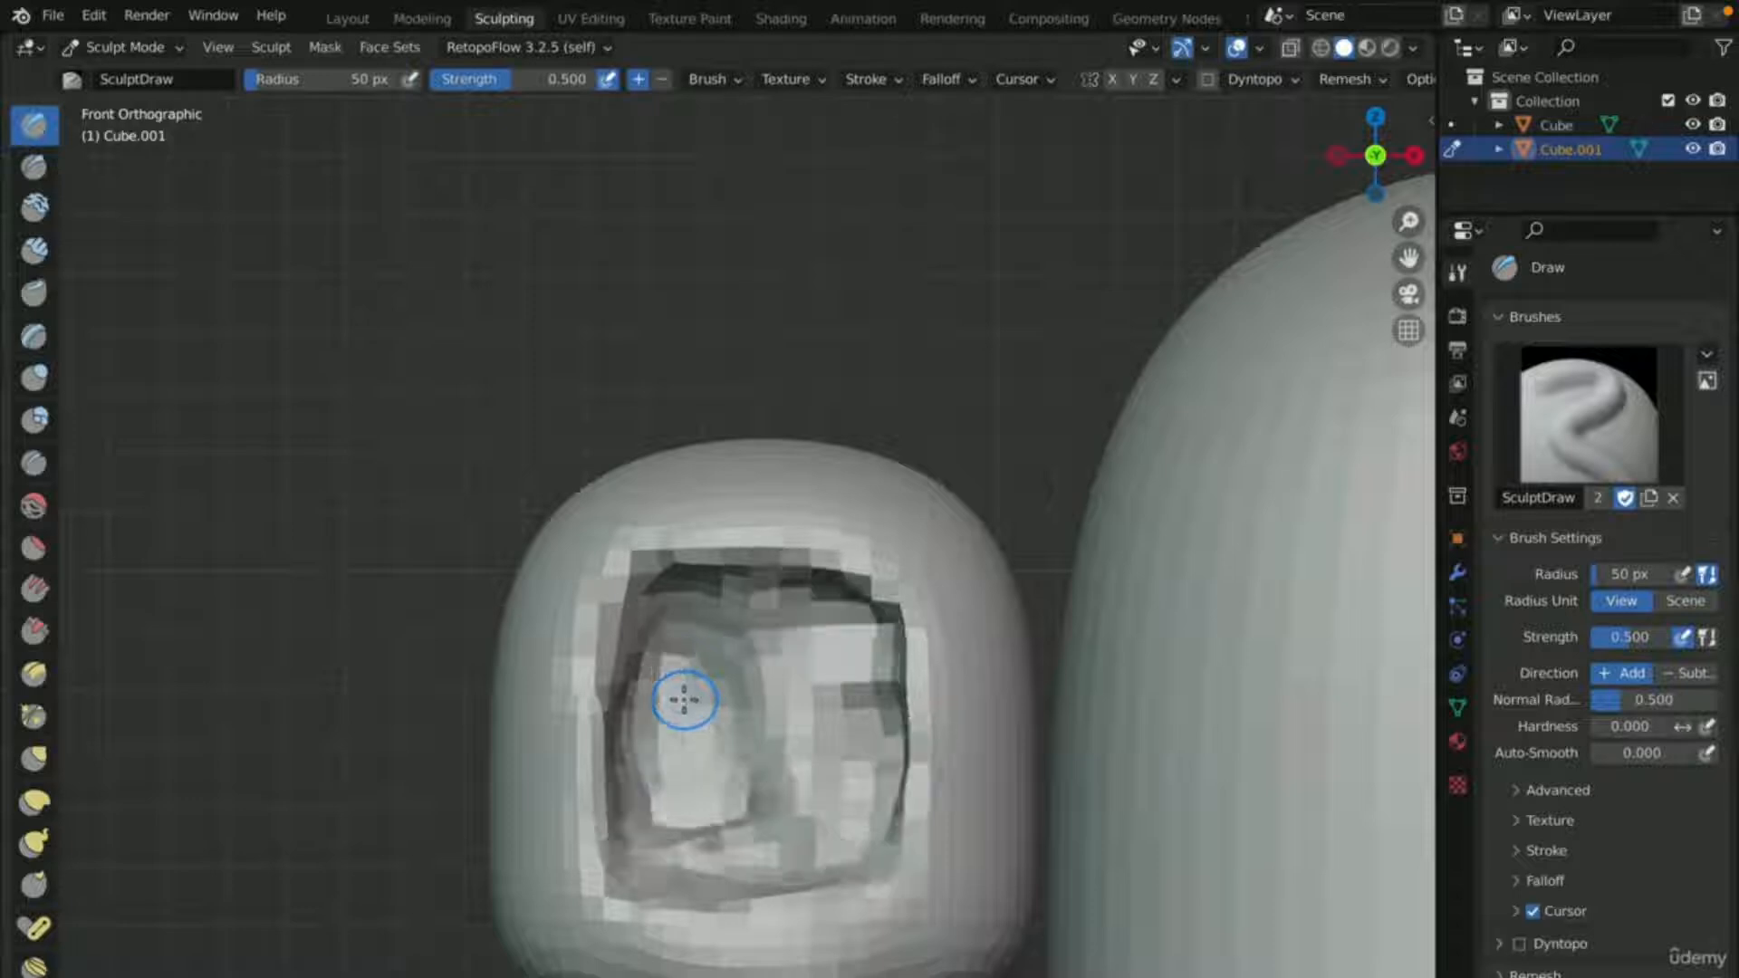
scroll(787, 765, up, 4)
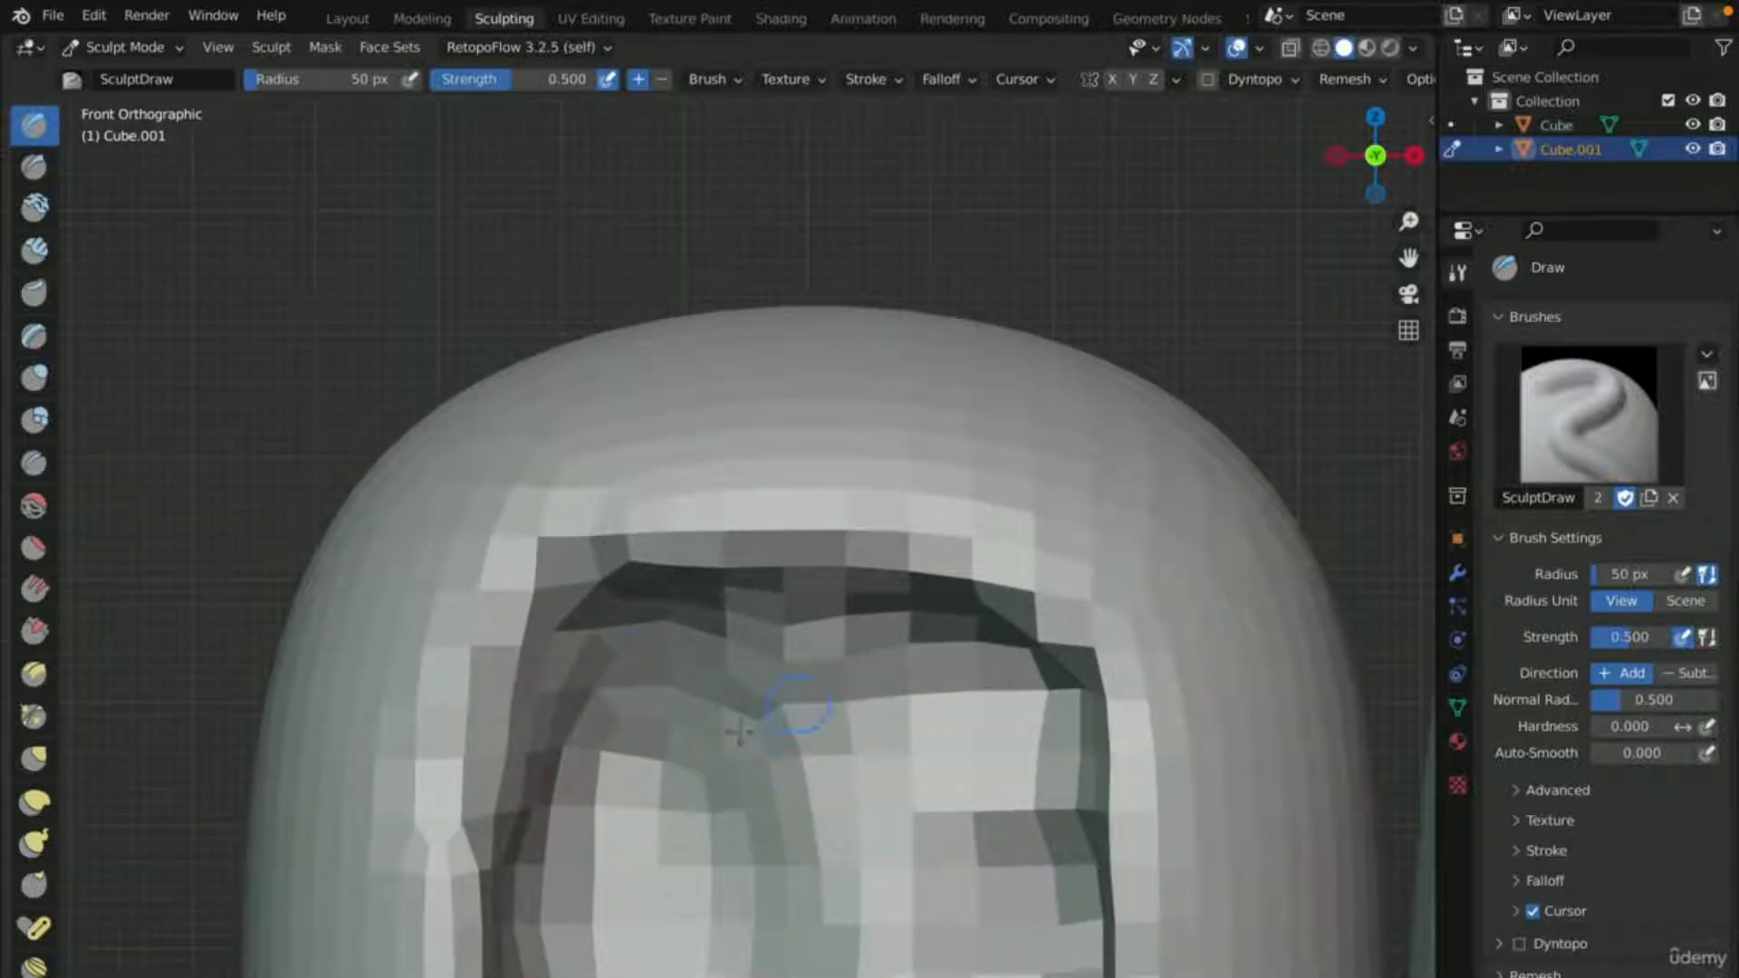
scroll(738, 731, down, 7)
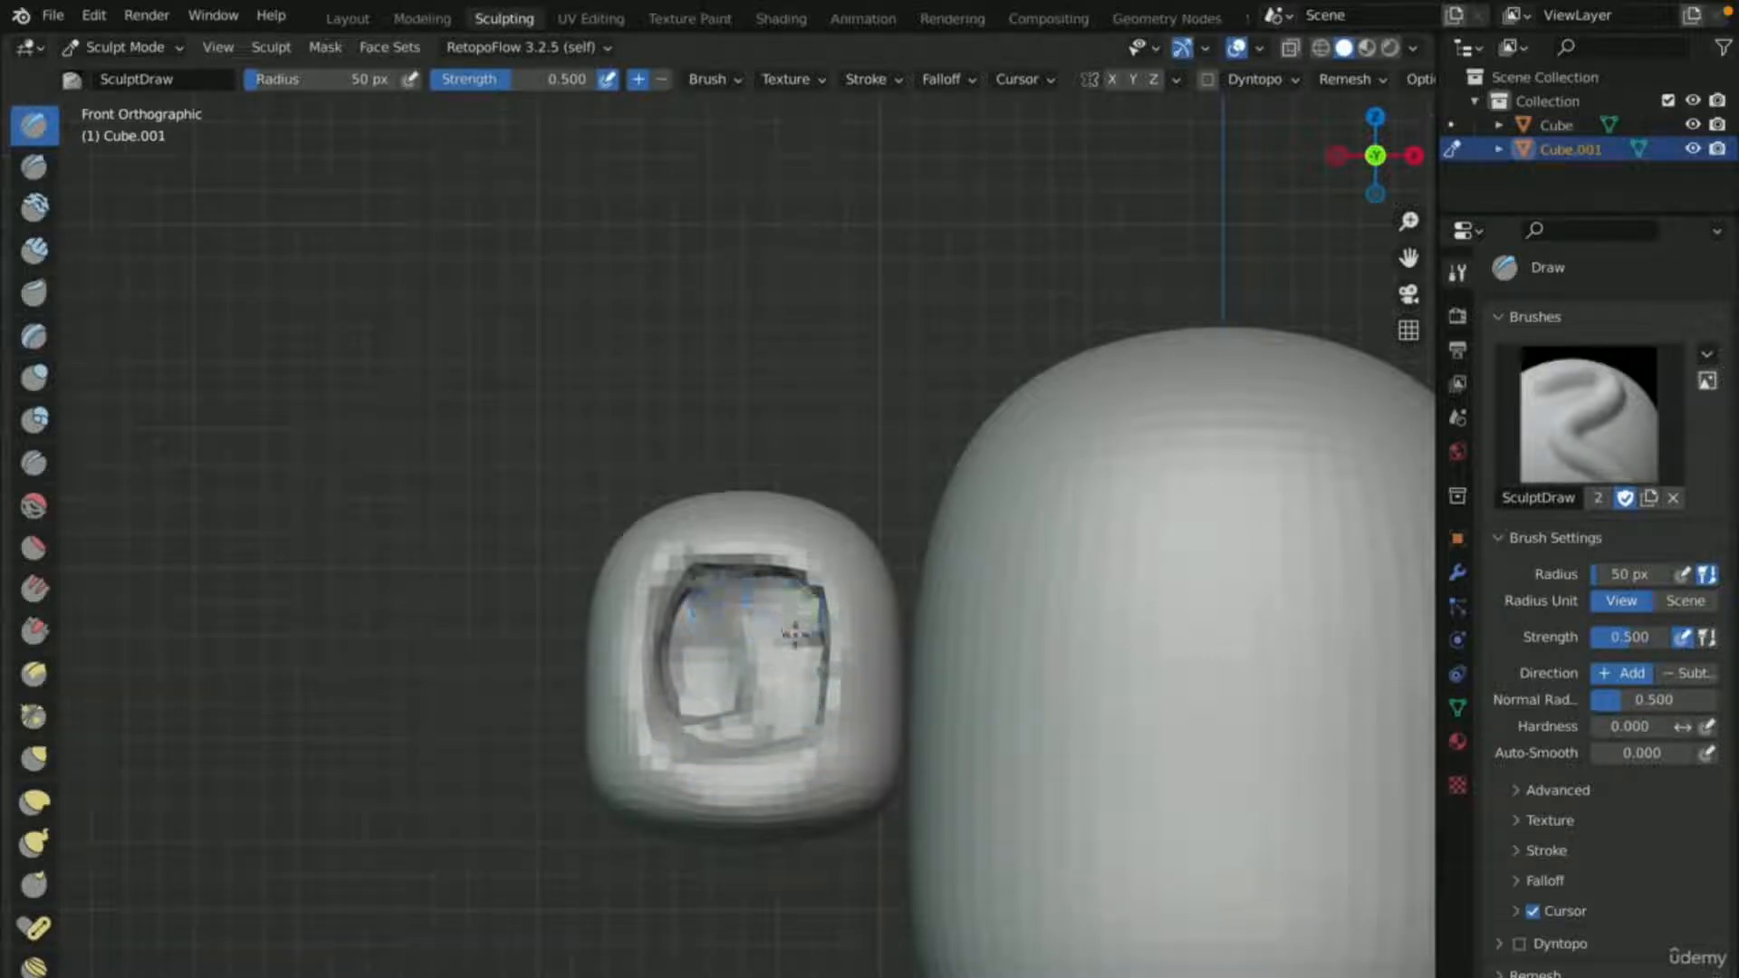
- Soften the walls and floor of the small form's recess with further sculpting strokes
mouse_move(683, 695)
mouse_down()
mouse_move(688, 623)
mouse_move(716, 586)
mouse_move(764, 605)
mouse_move(797, 568)
mouse_move(686, 569)
mouse_move(672, 634)
mouse_move(683, 691)
mouse_move(773, 703)
mouse_move(700, 671)
mouse_move(723, 593)
mouse_move(797, 603)
mouse_move(823, 668)
mouse_move(792, 722)
mouse_move(694, 738)
mouse_move(660, 667)
mouse_move(674, 571)
mouse_move(777, 554)
mouse_up()
scroll(831, 710, down, 6)
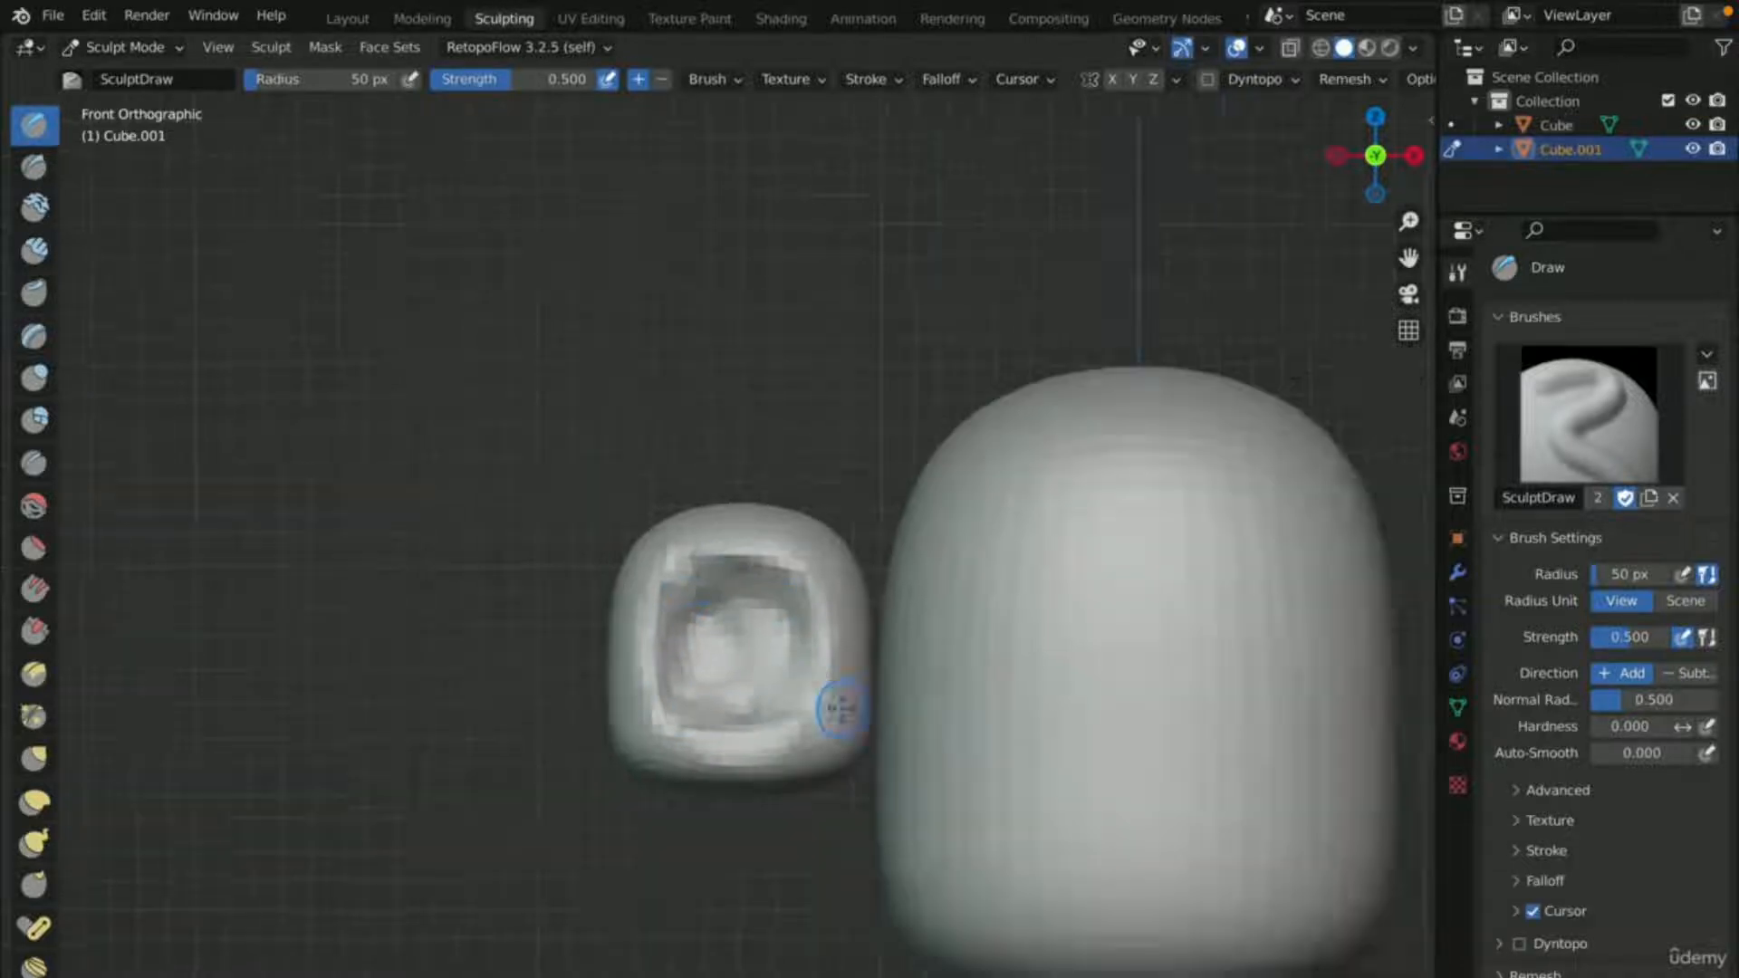
scroll(738, 660, up, 9)
mouse_move(670, 623)
mouse_down()
mouse_move(621, 555)
mouse_move(582, 703)
mouse_move(582, 851)
mouse_move(834, 949)
mouse_up()
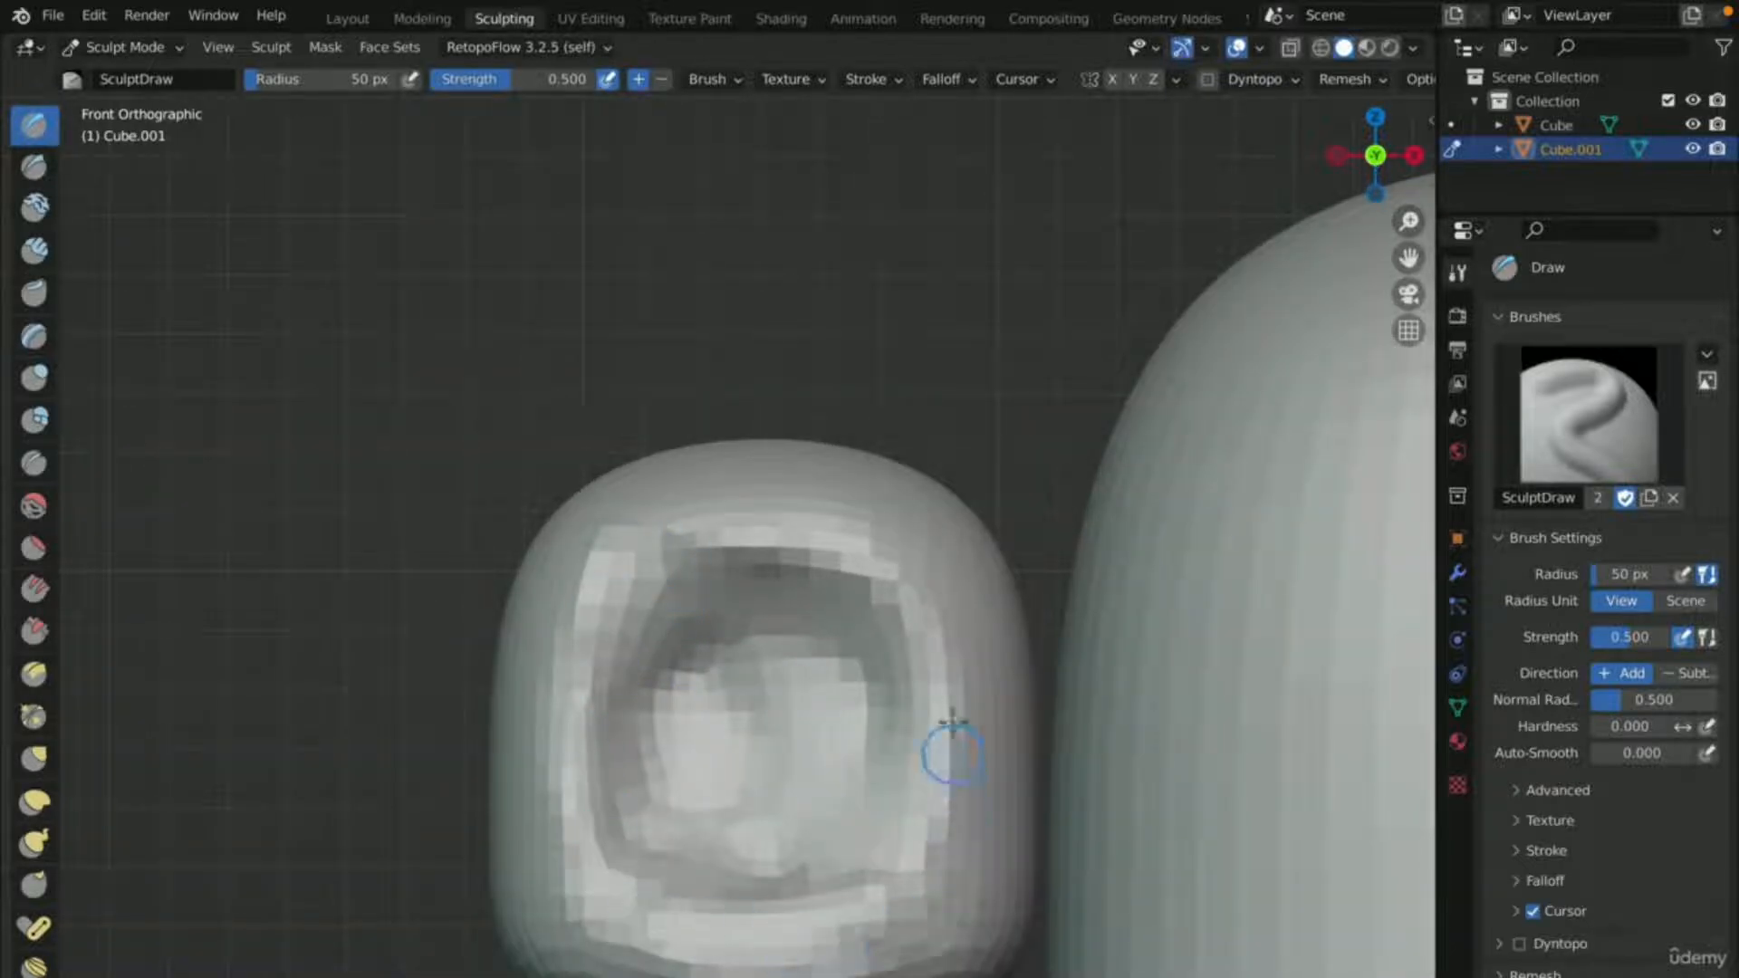
scroll(863, 616, down, 5)
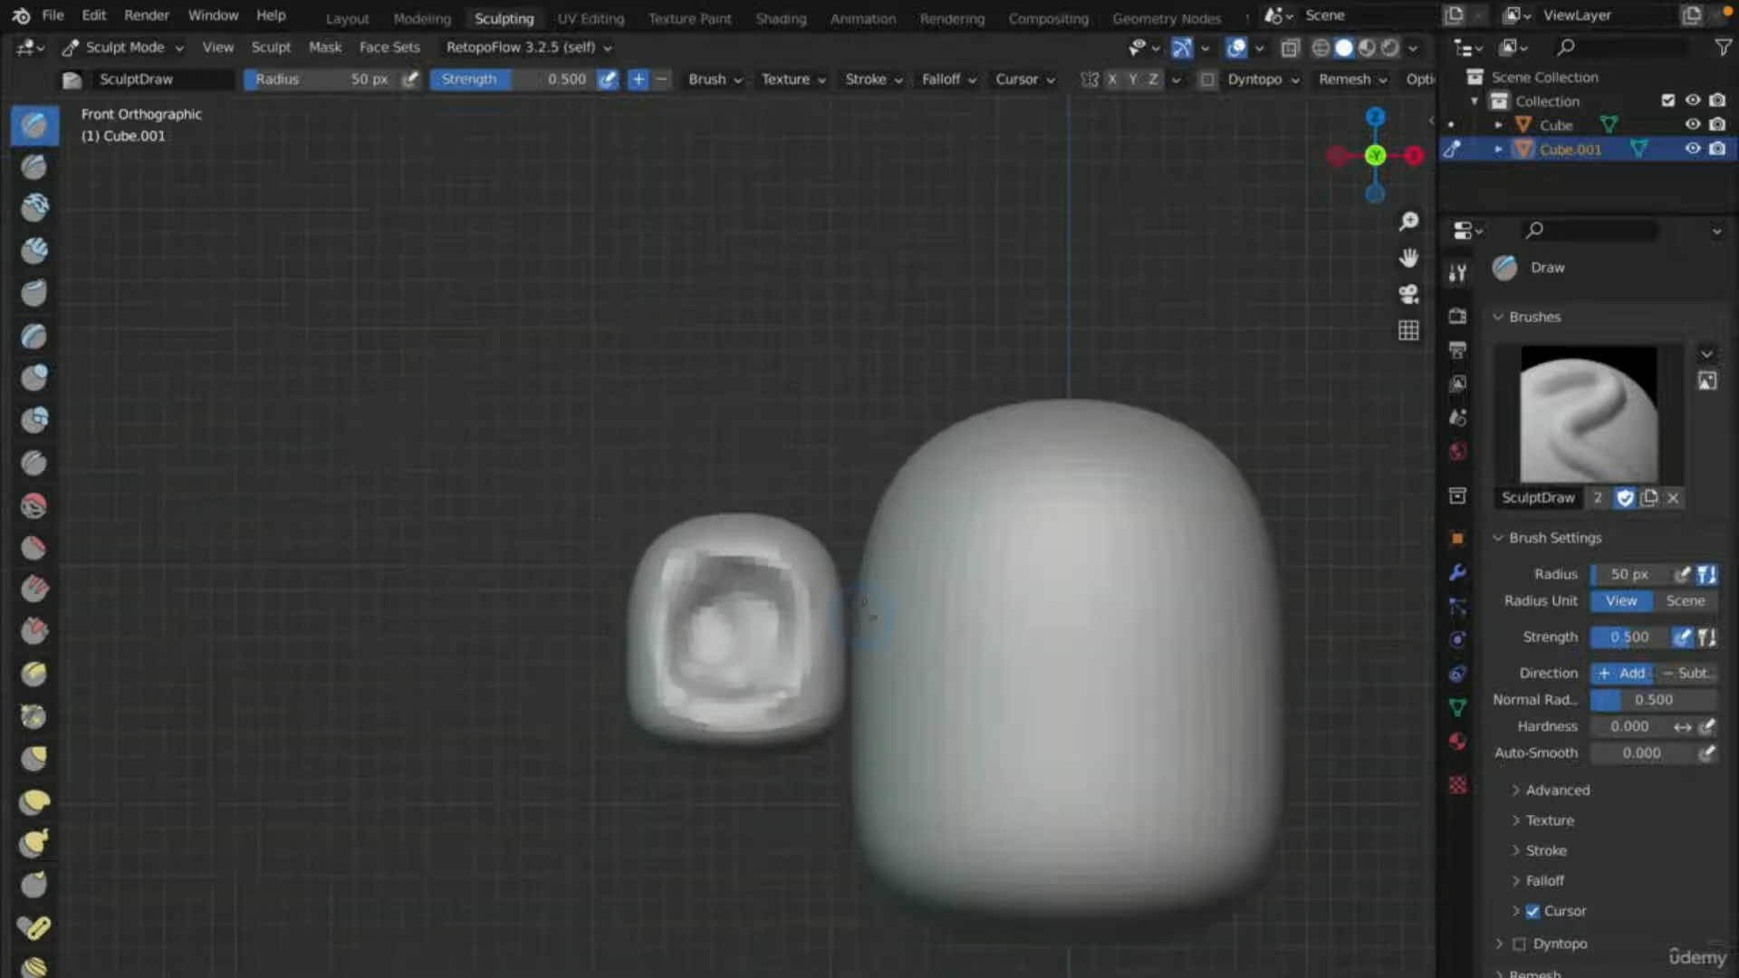
- Inspect the small form's sculpted recess from the front and from slightly rotated angles, both close up and at a distance
middle_drag(864, 611, 808, 623)
scroll(805, 672, up, 5)
scroll(802, 725, down, 5)
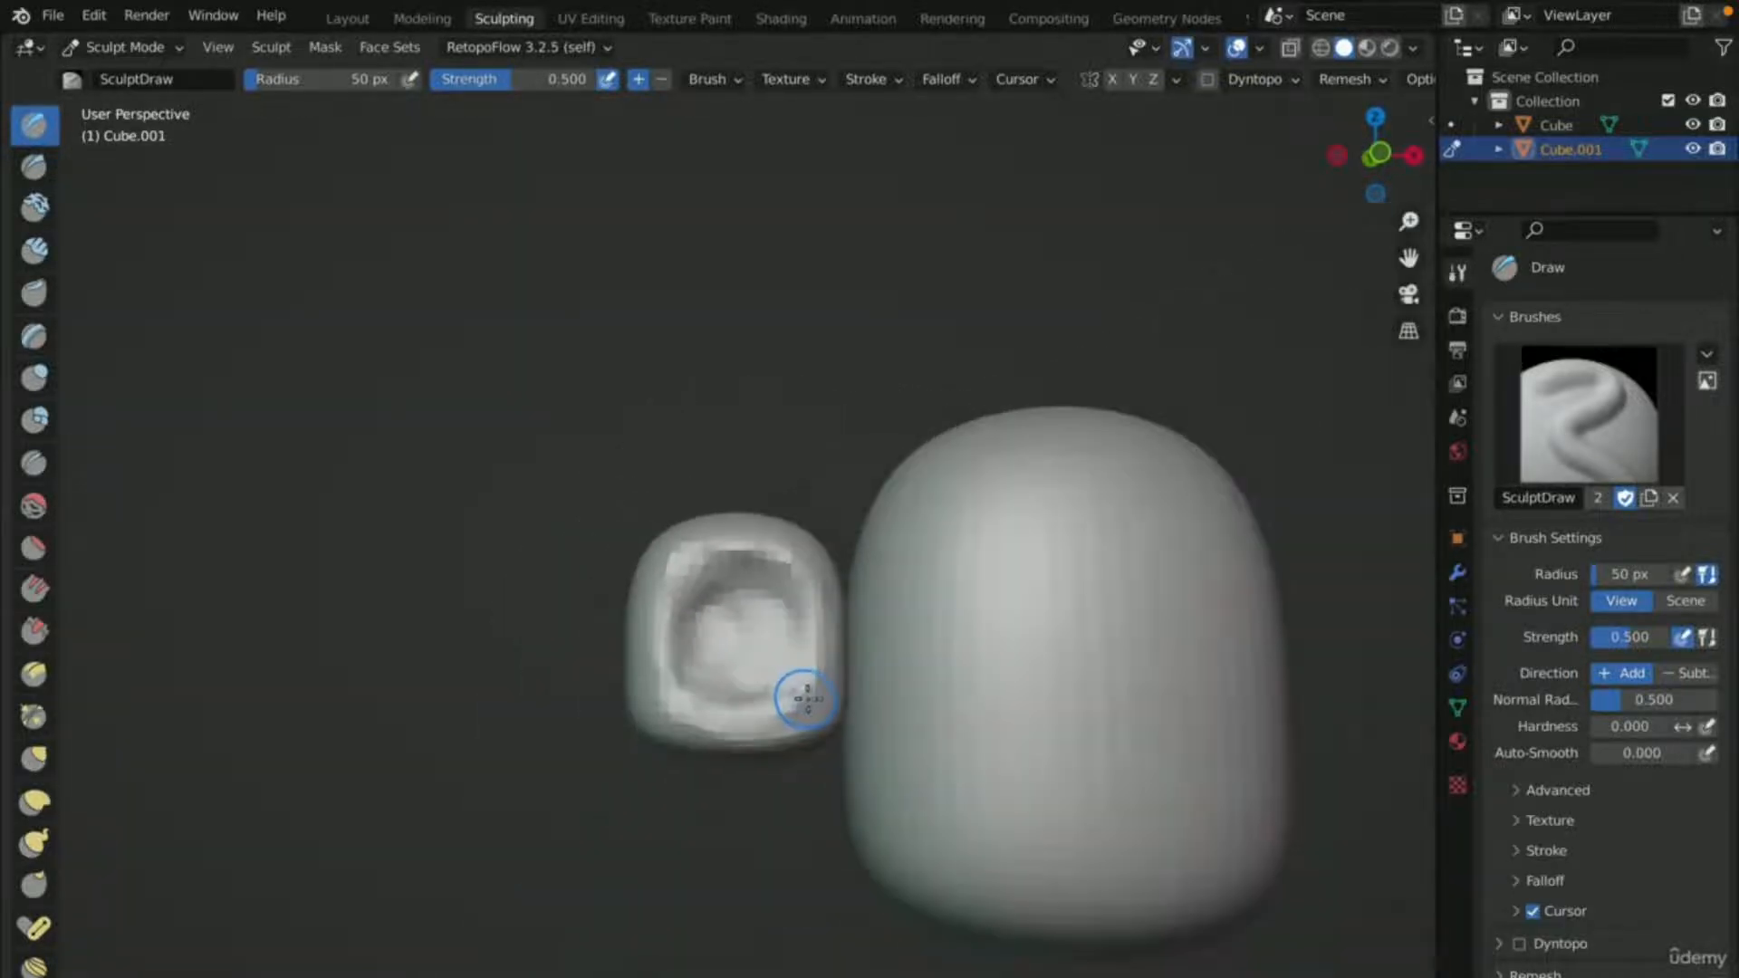
key(KP_1)
scroll(803, 698, up, 4)
scroll(764, 660, down, 4)
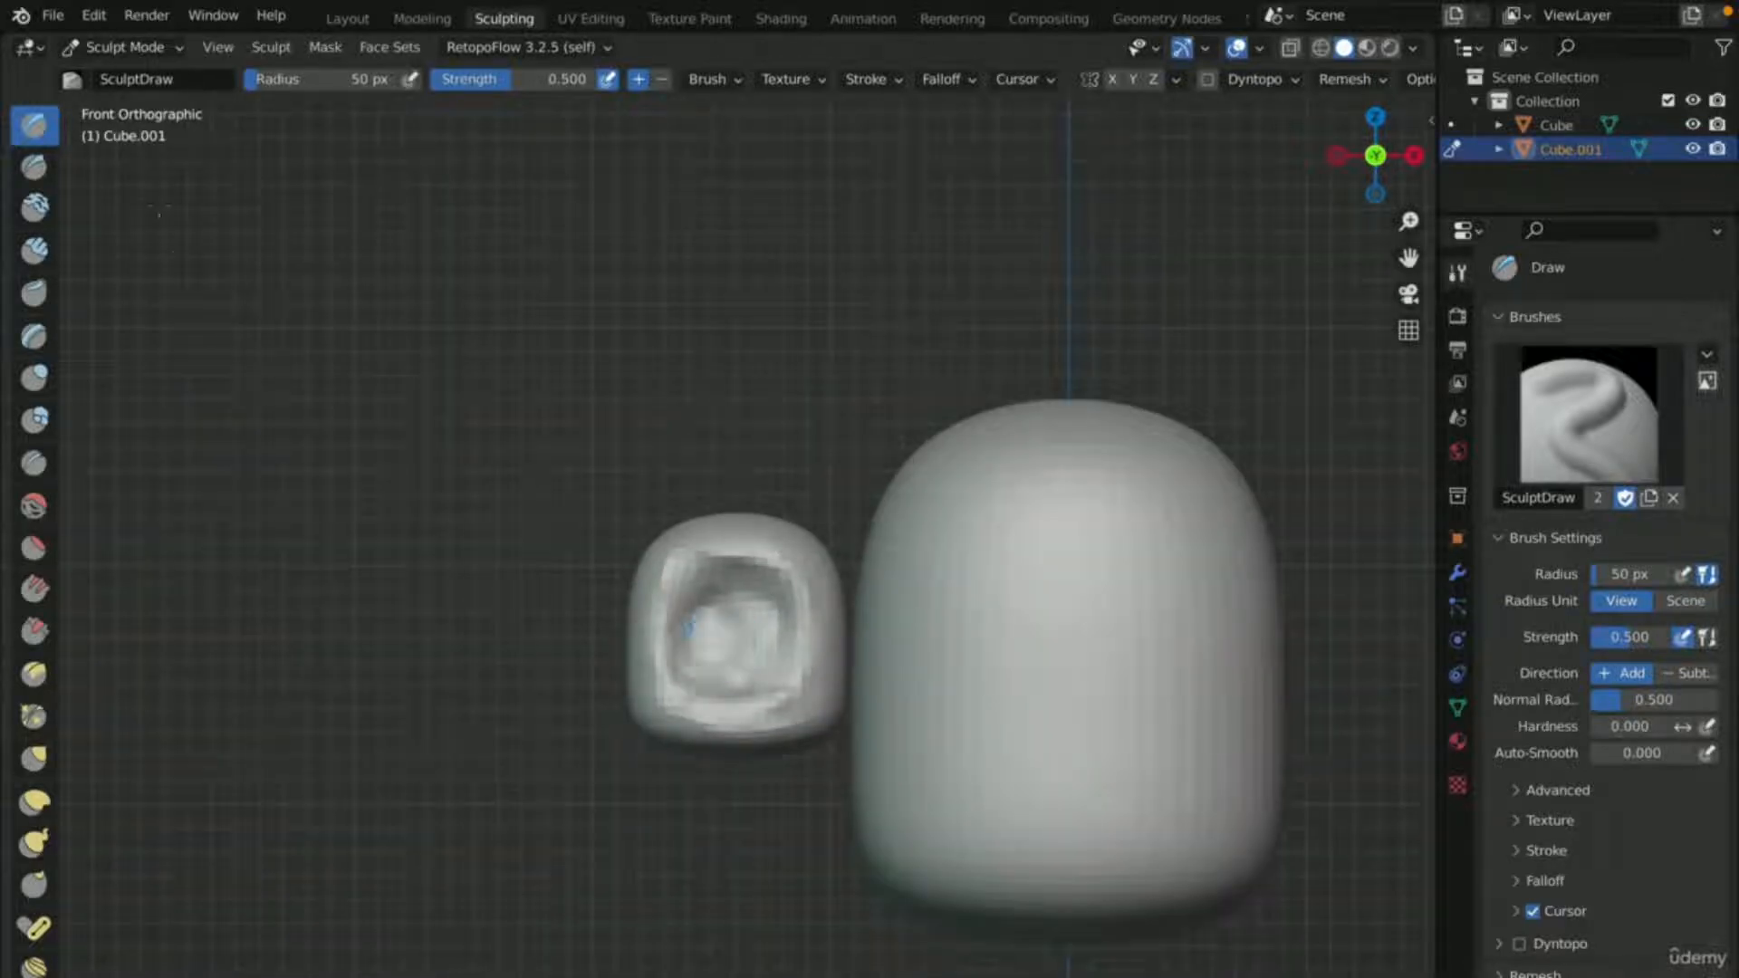
scroll(768, 641, up, 7)
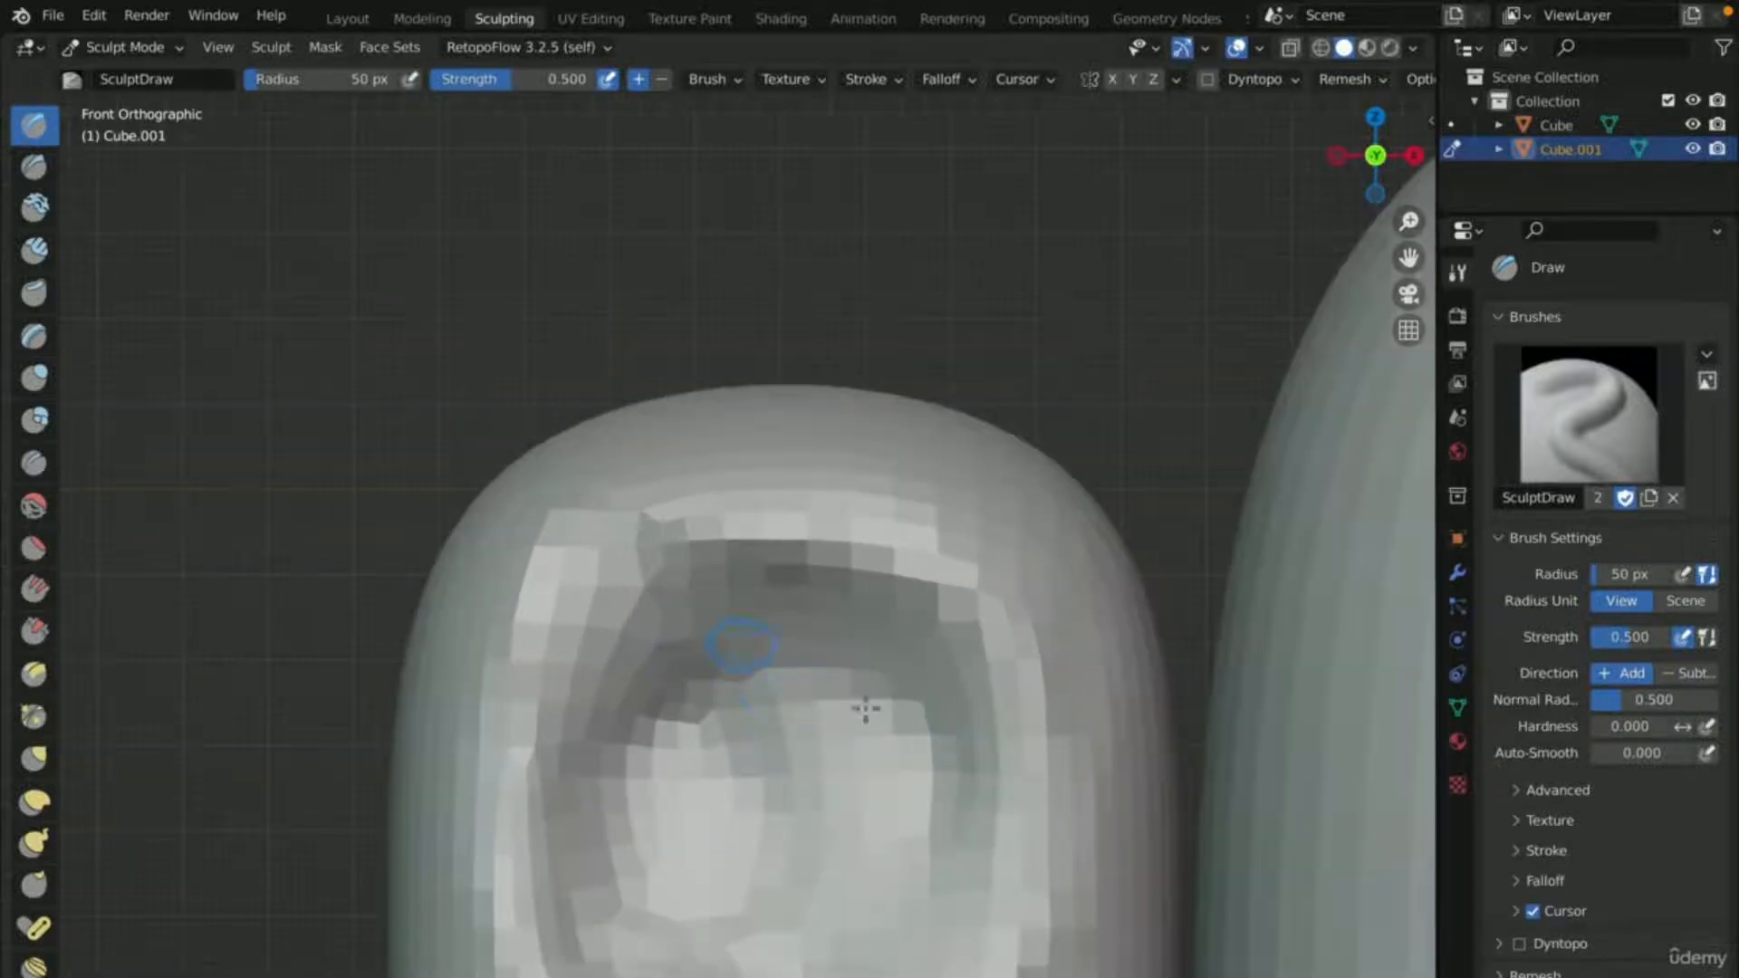
scroll(761, 726, down, 2)
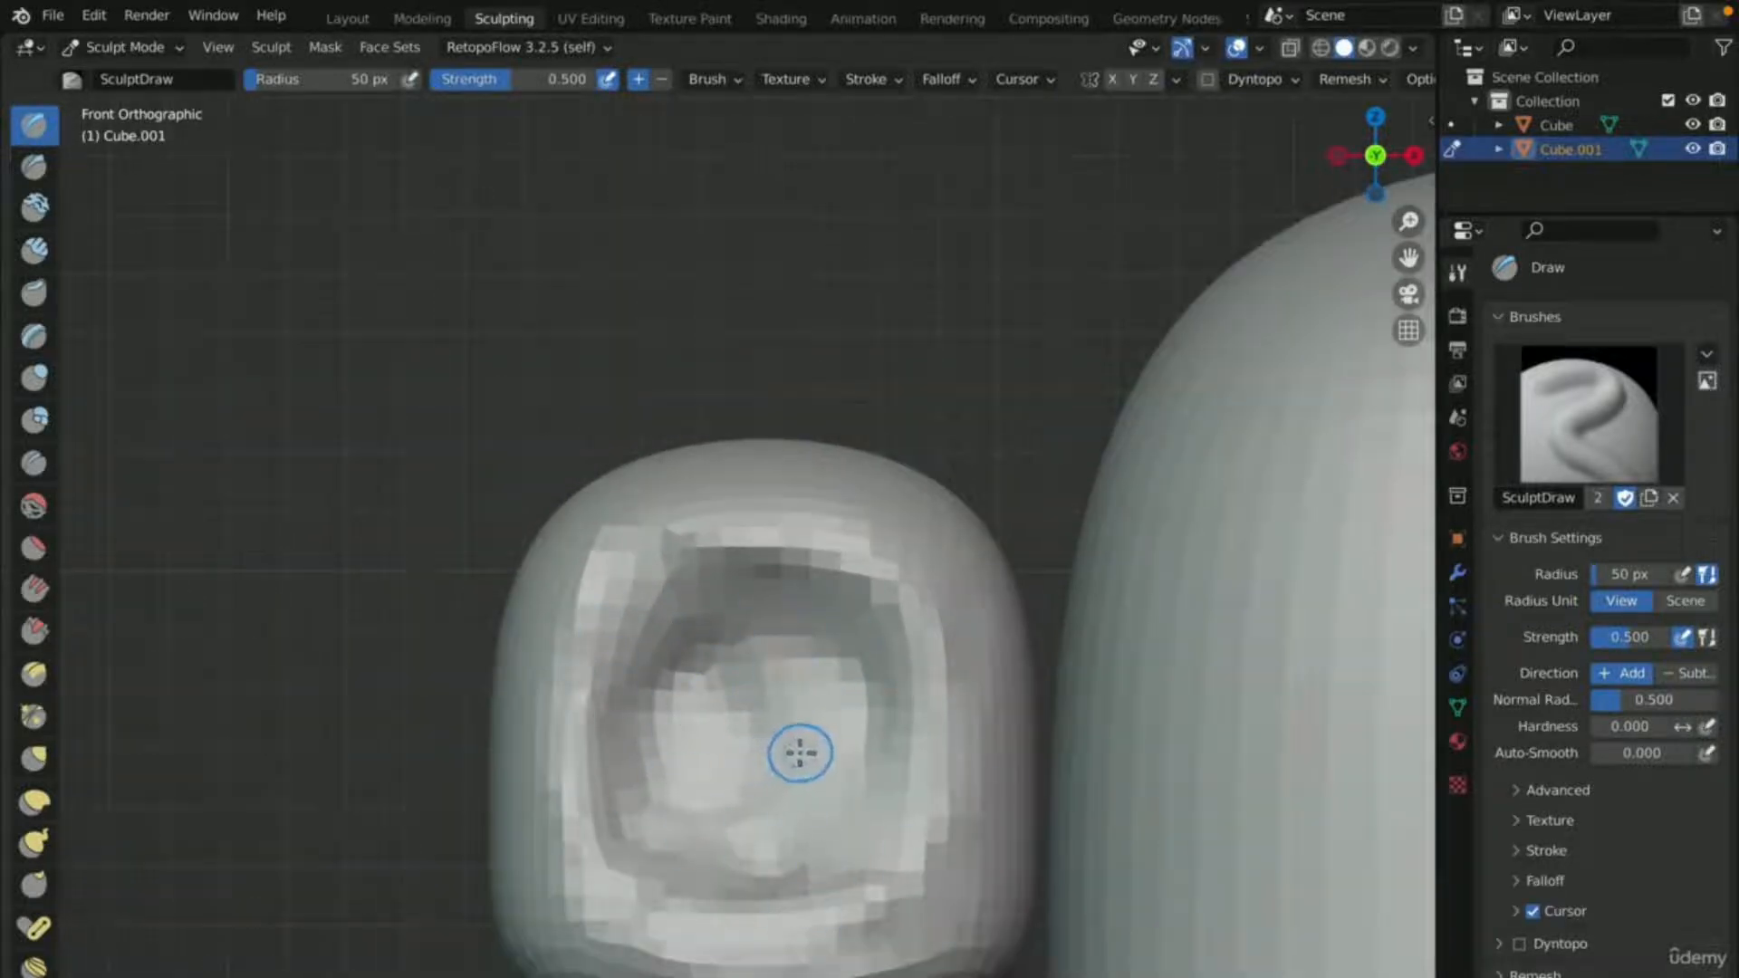
middle_drag(800, 749, 970, 823)
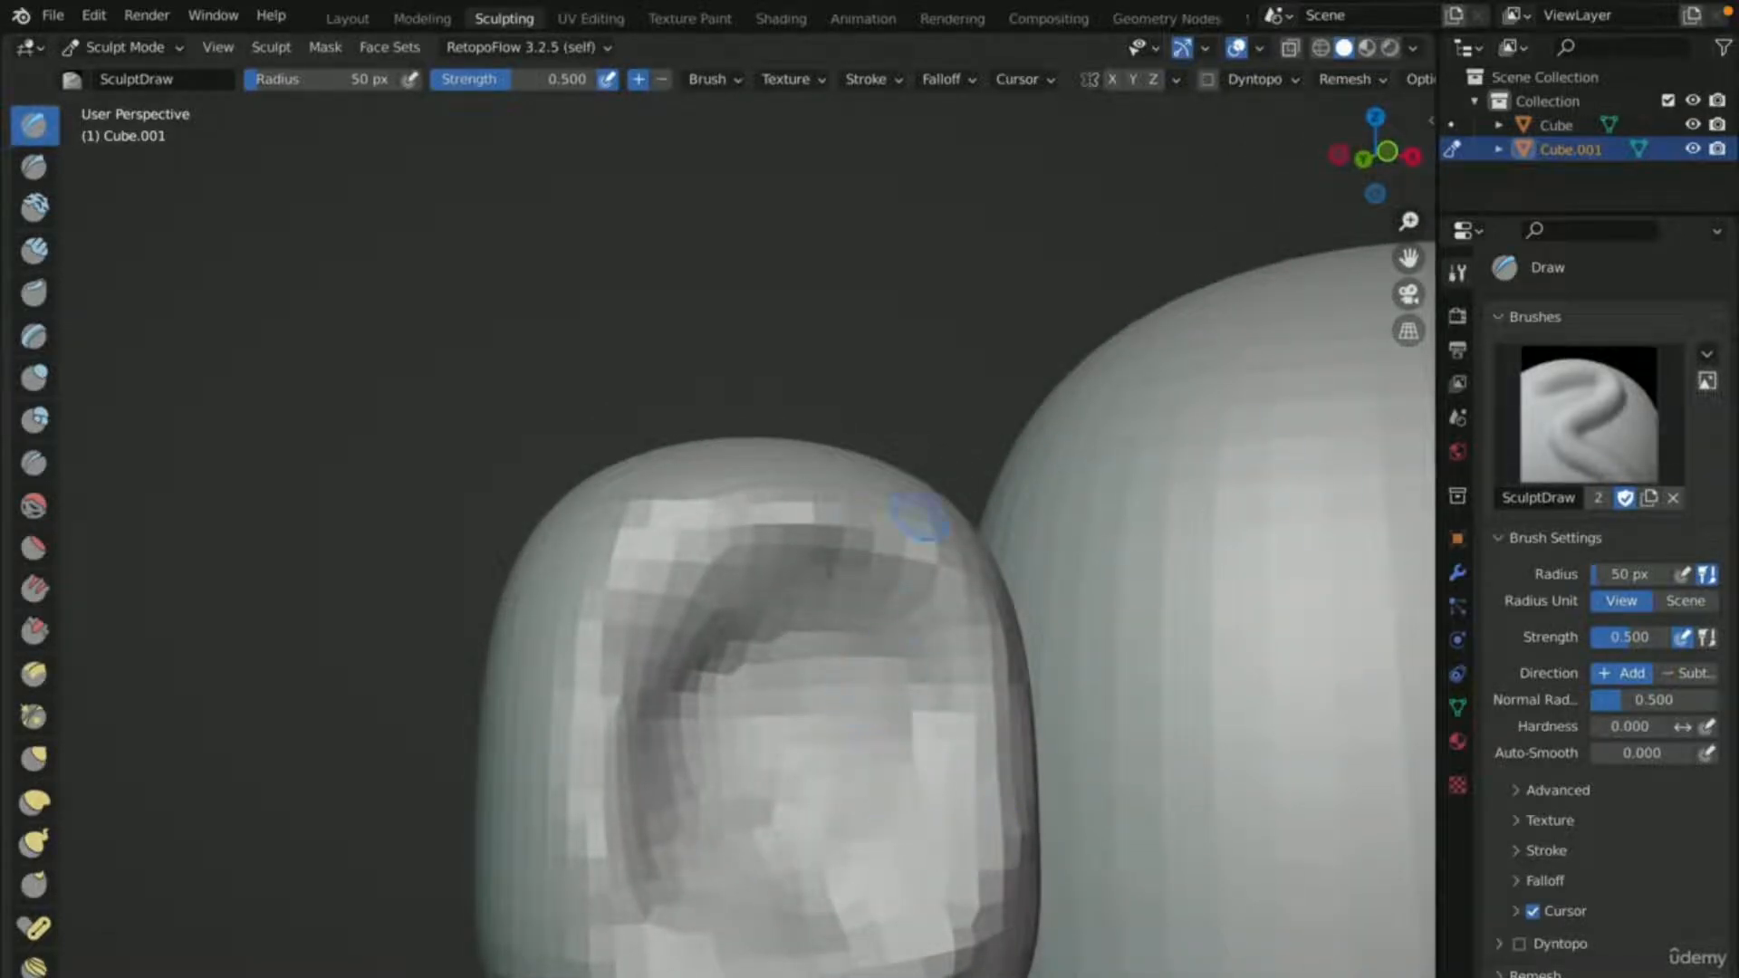
middle_drag(796, 598, 761, 620)
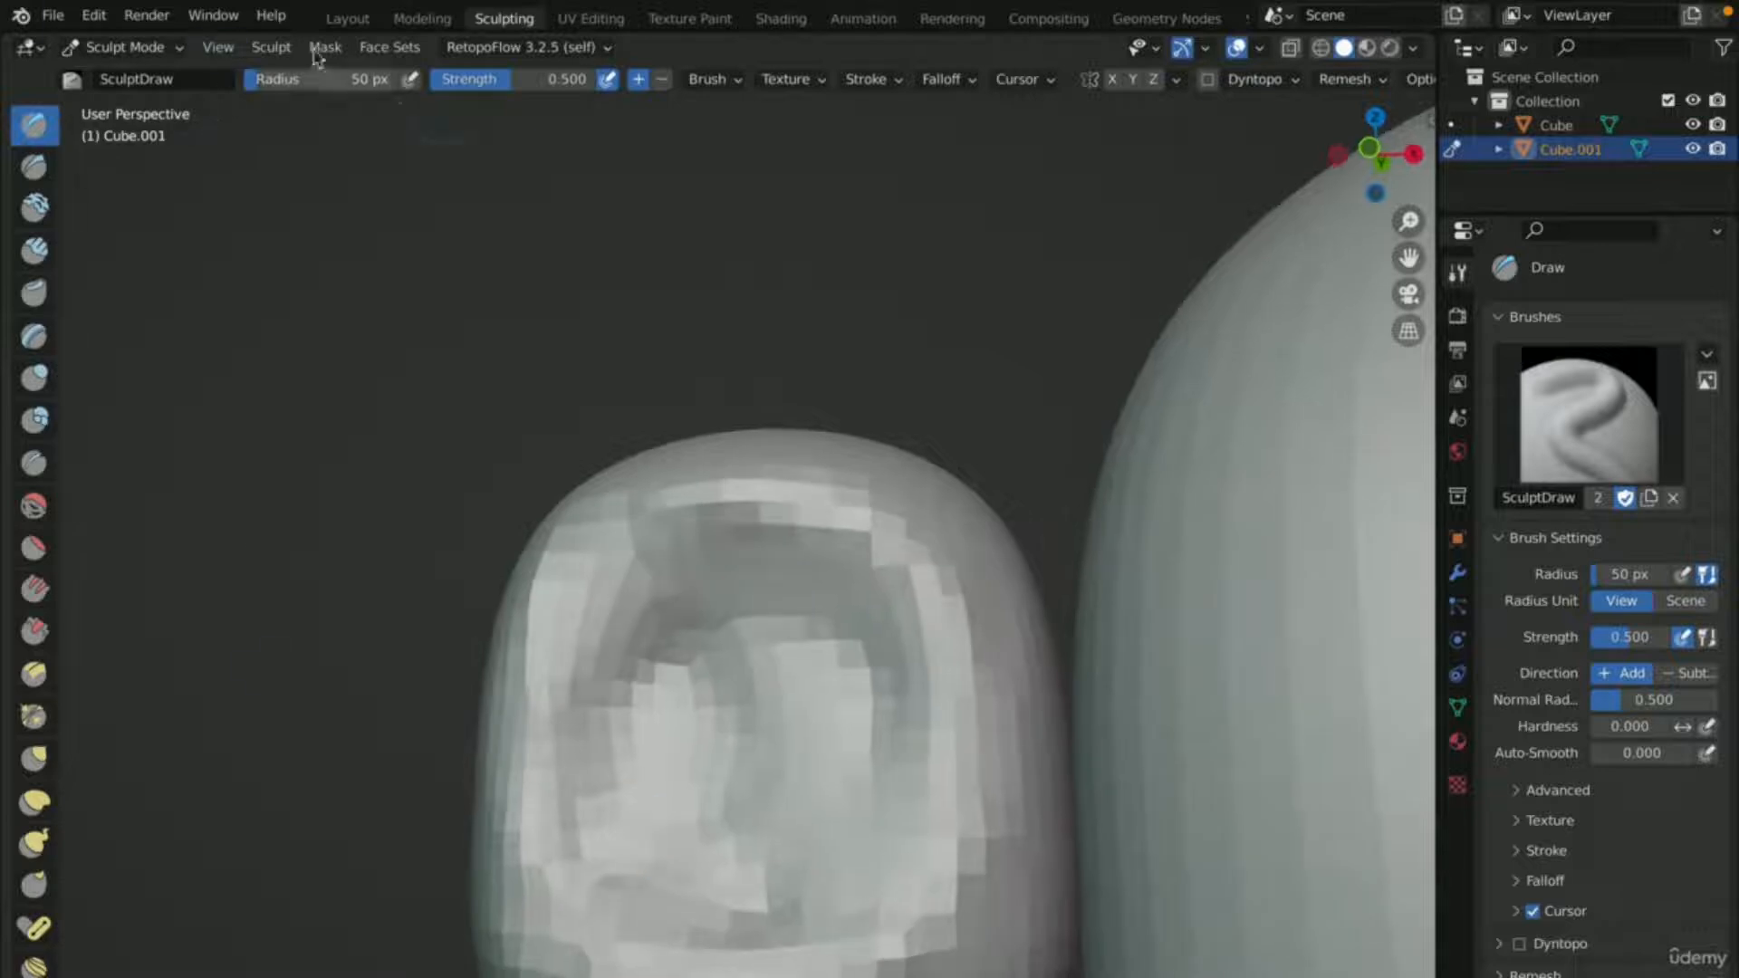
- Switch to the Layout workspace and scale the sculpted small form uniformly to about 0.426
click(349, 19)
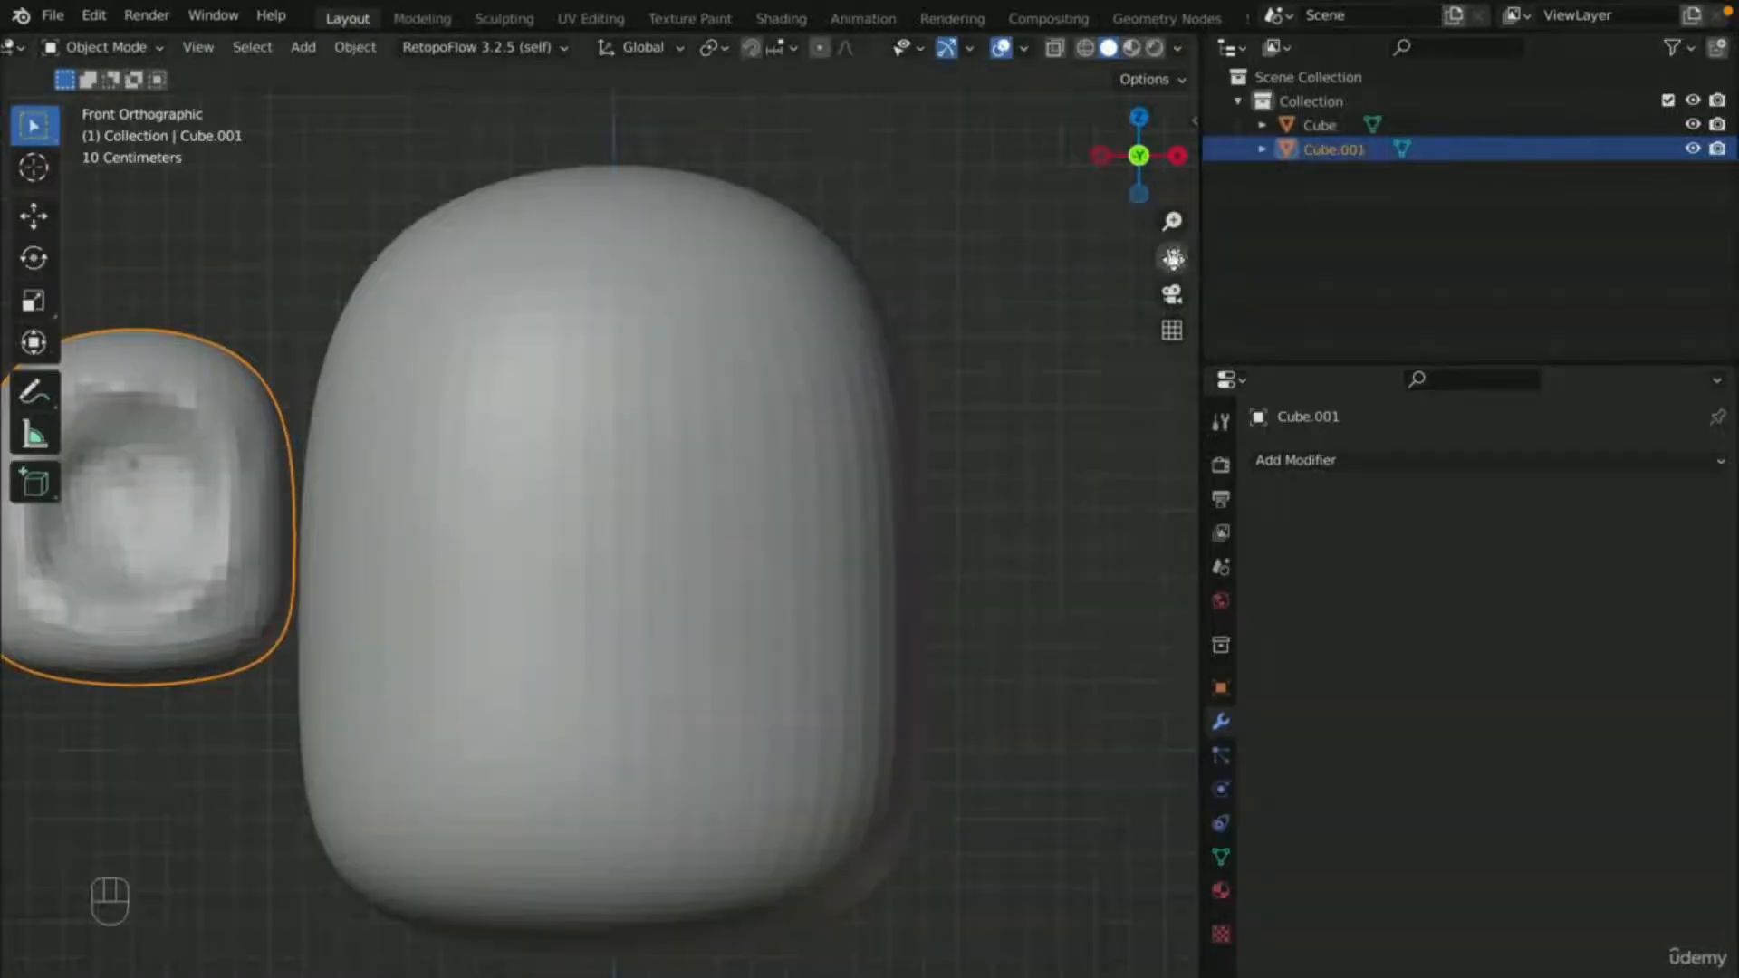
drag(1173, 259, 1483, 270)
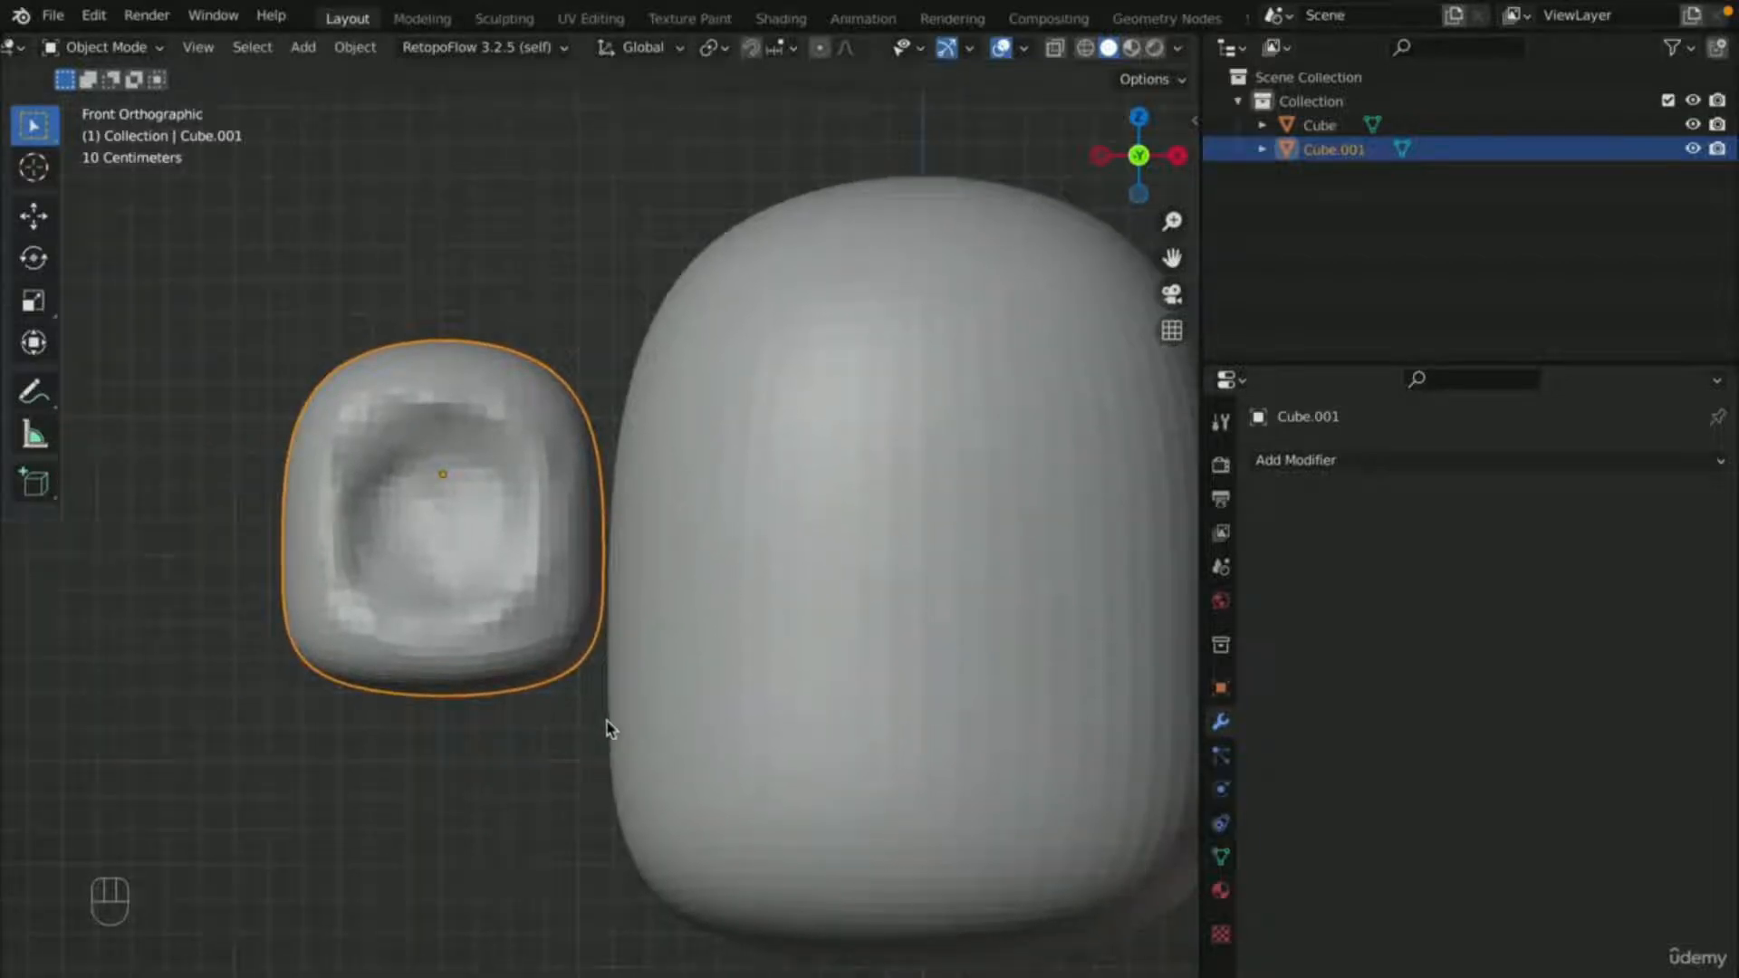
key(s)
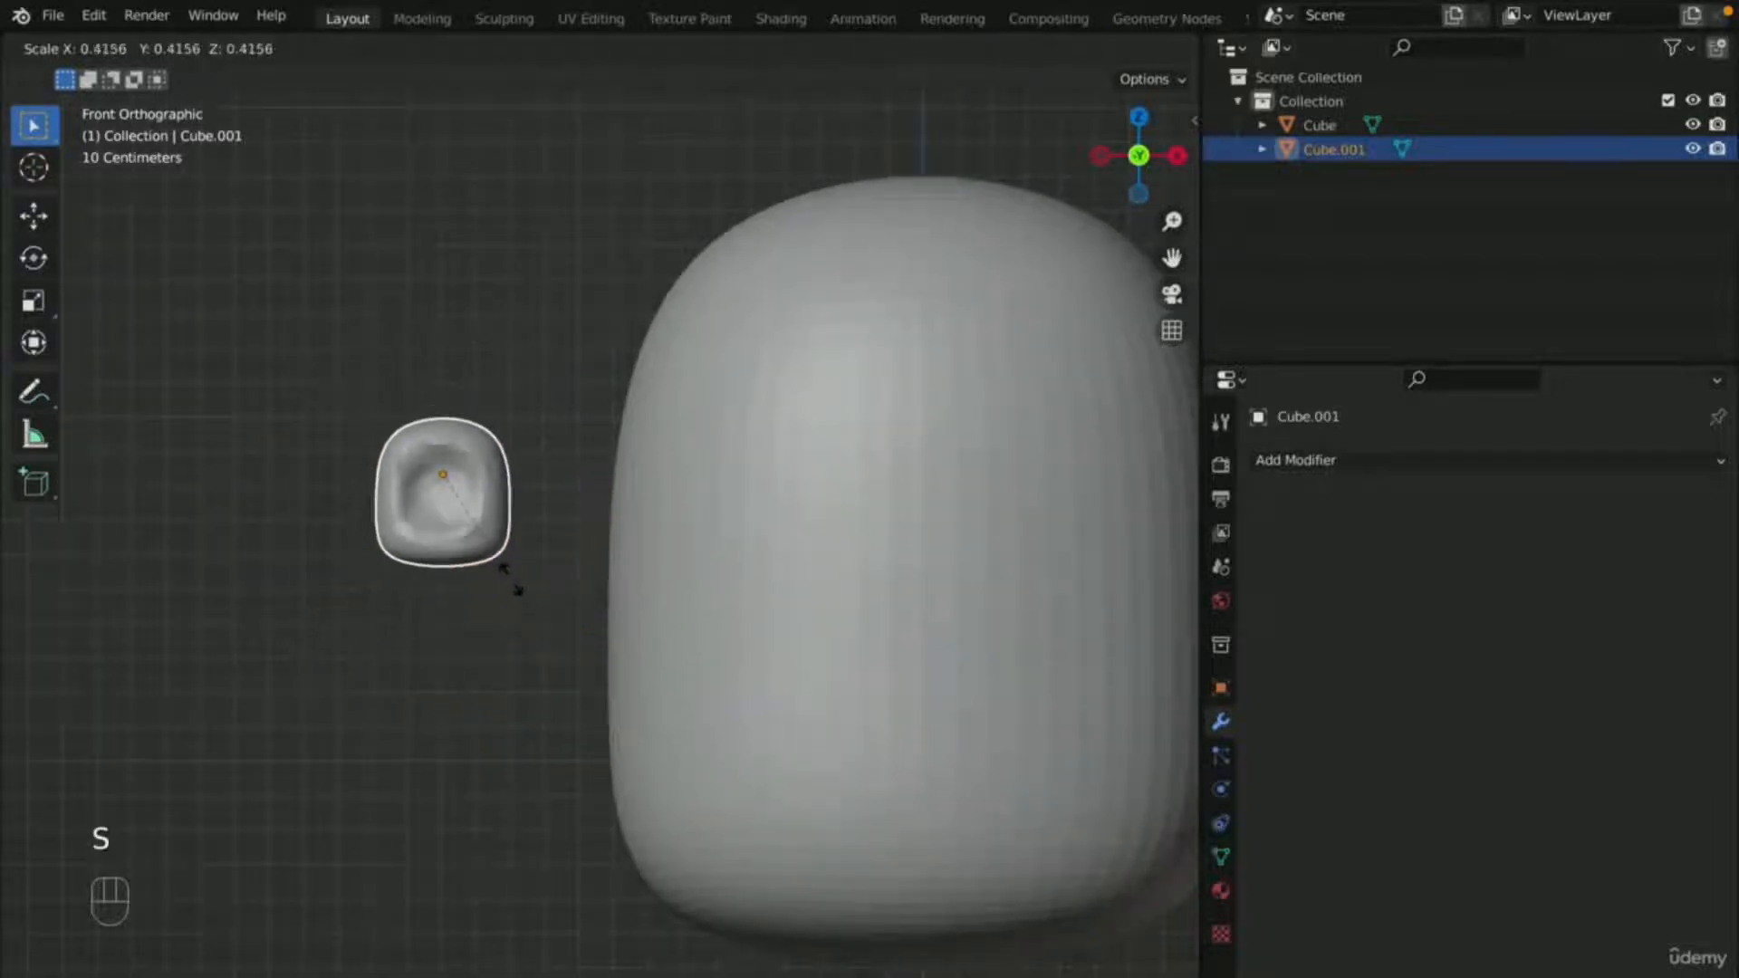
click(513, 587)
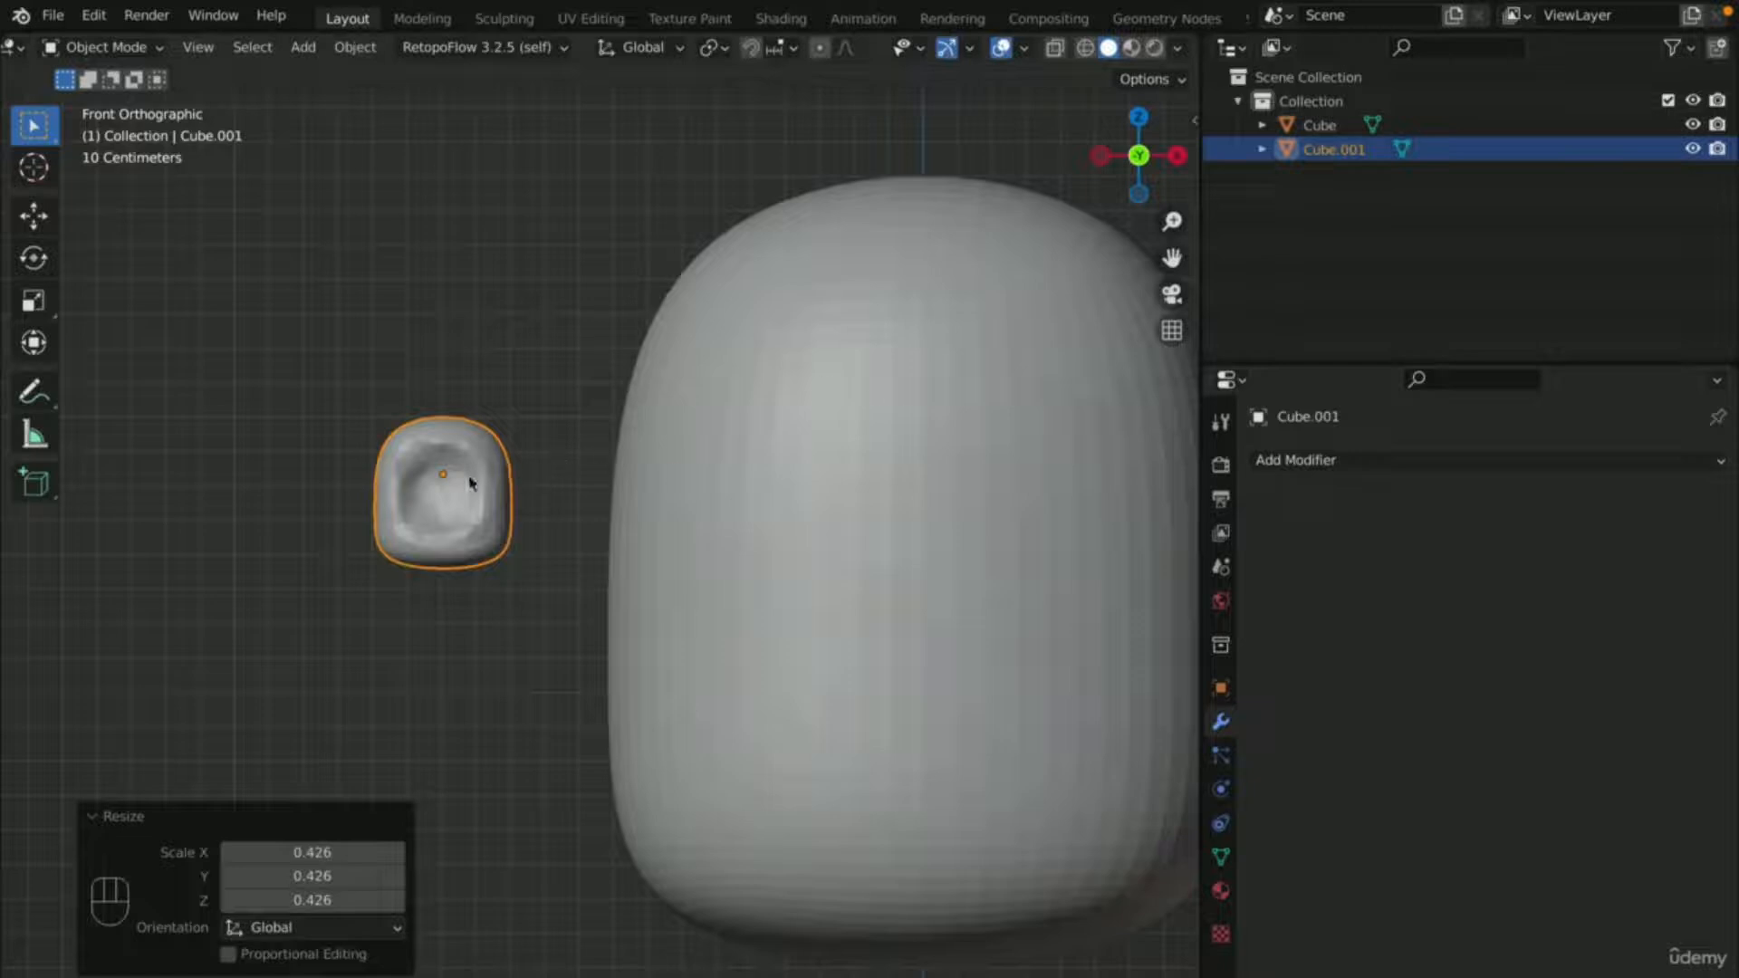
- Apply smooth shading to the small sculpted form
right_click(471, 484)
click(404, 477)
scroll(508, 535, up, 4)
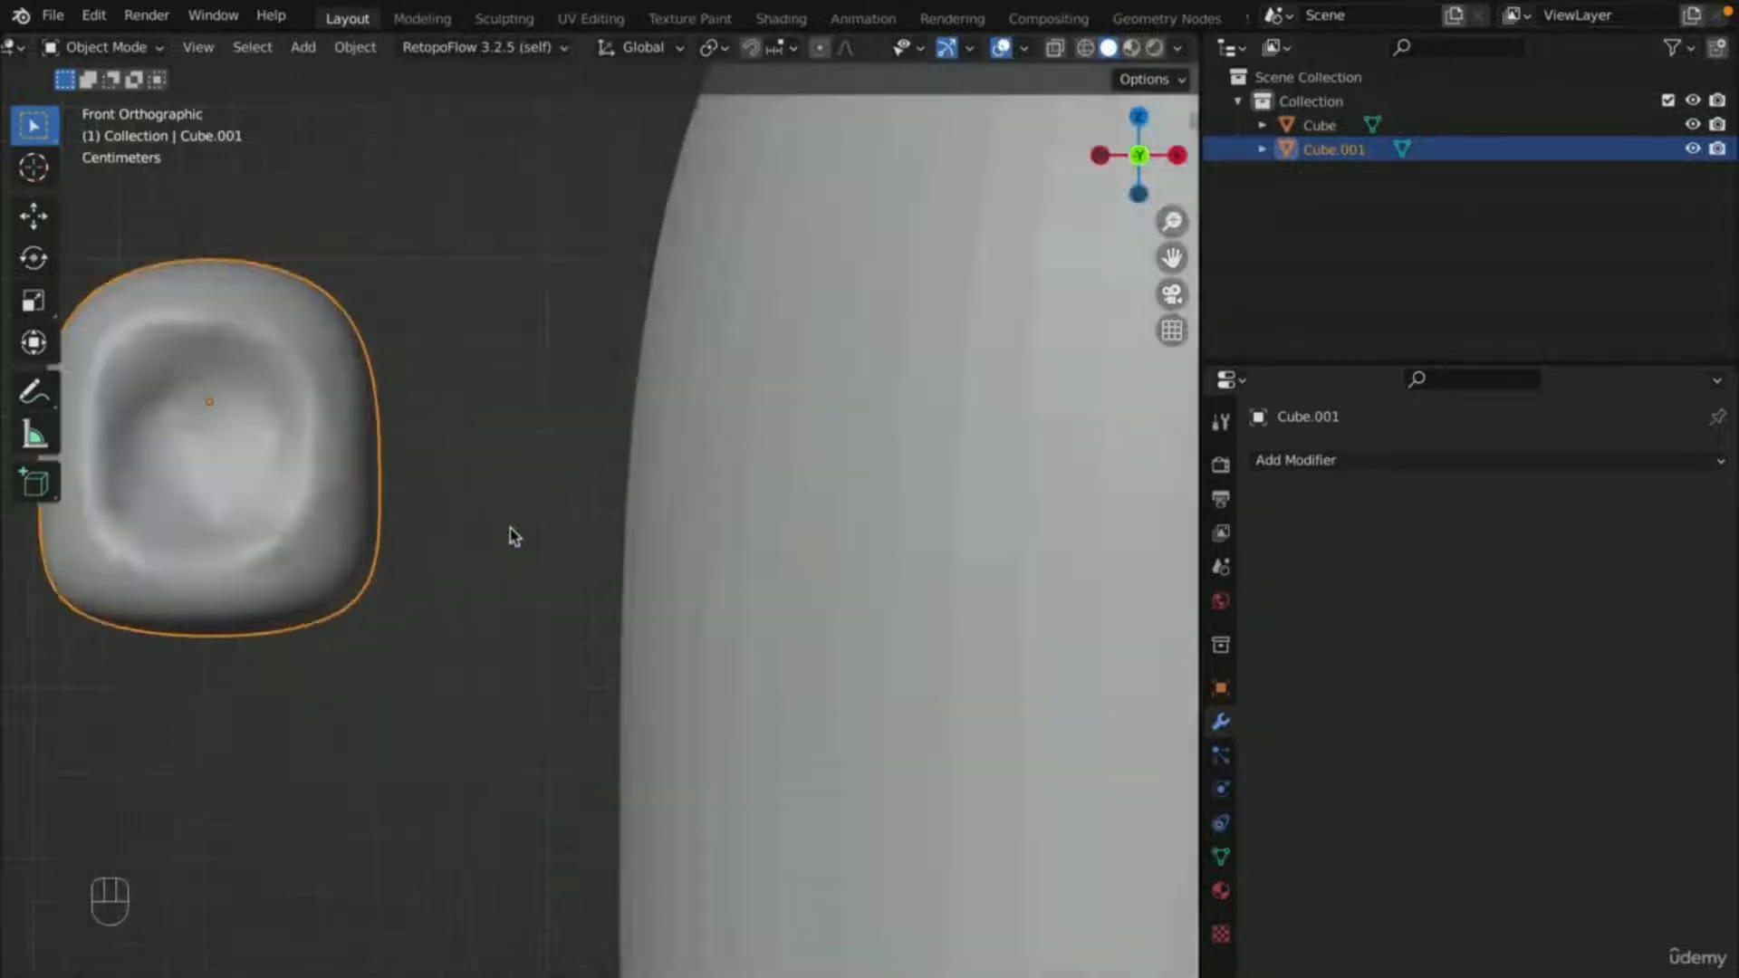
scroll(331, 481, down, 3)
- Move the small form along X until it partly sinks into the near side of the large body as an ear
click(413, 485)
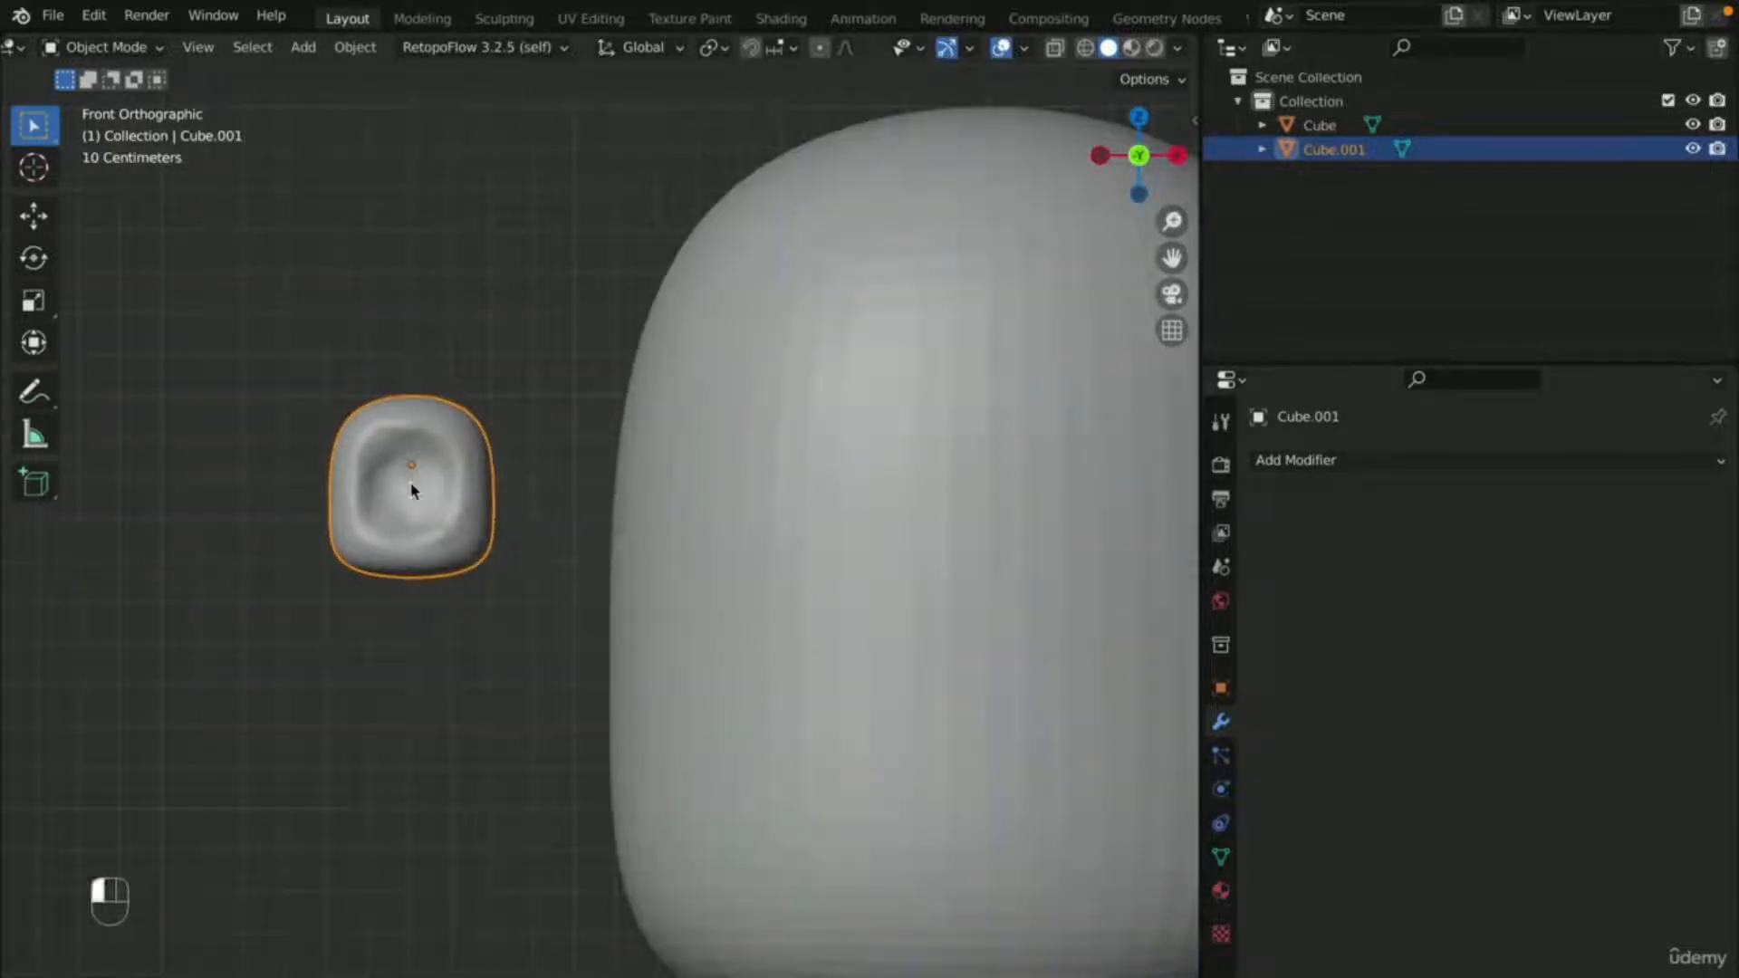
key(g)
key(x)
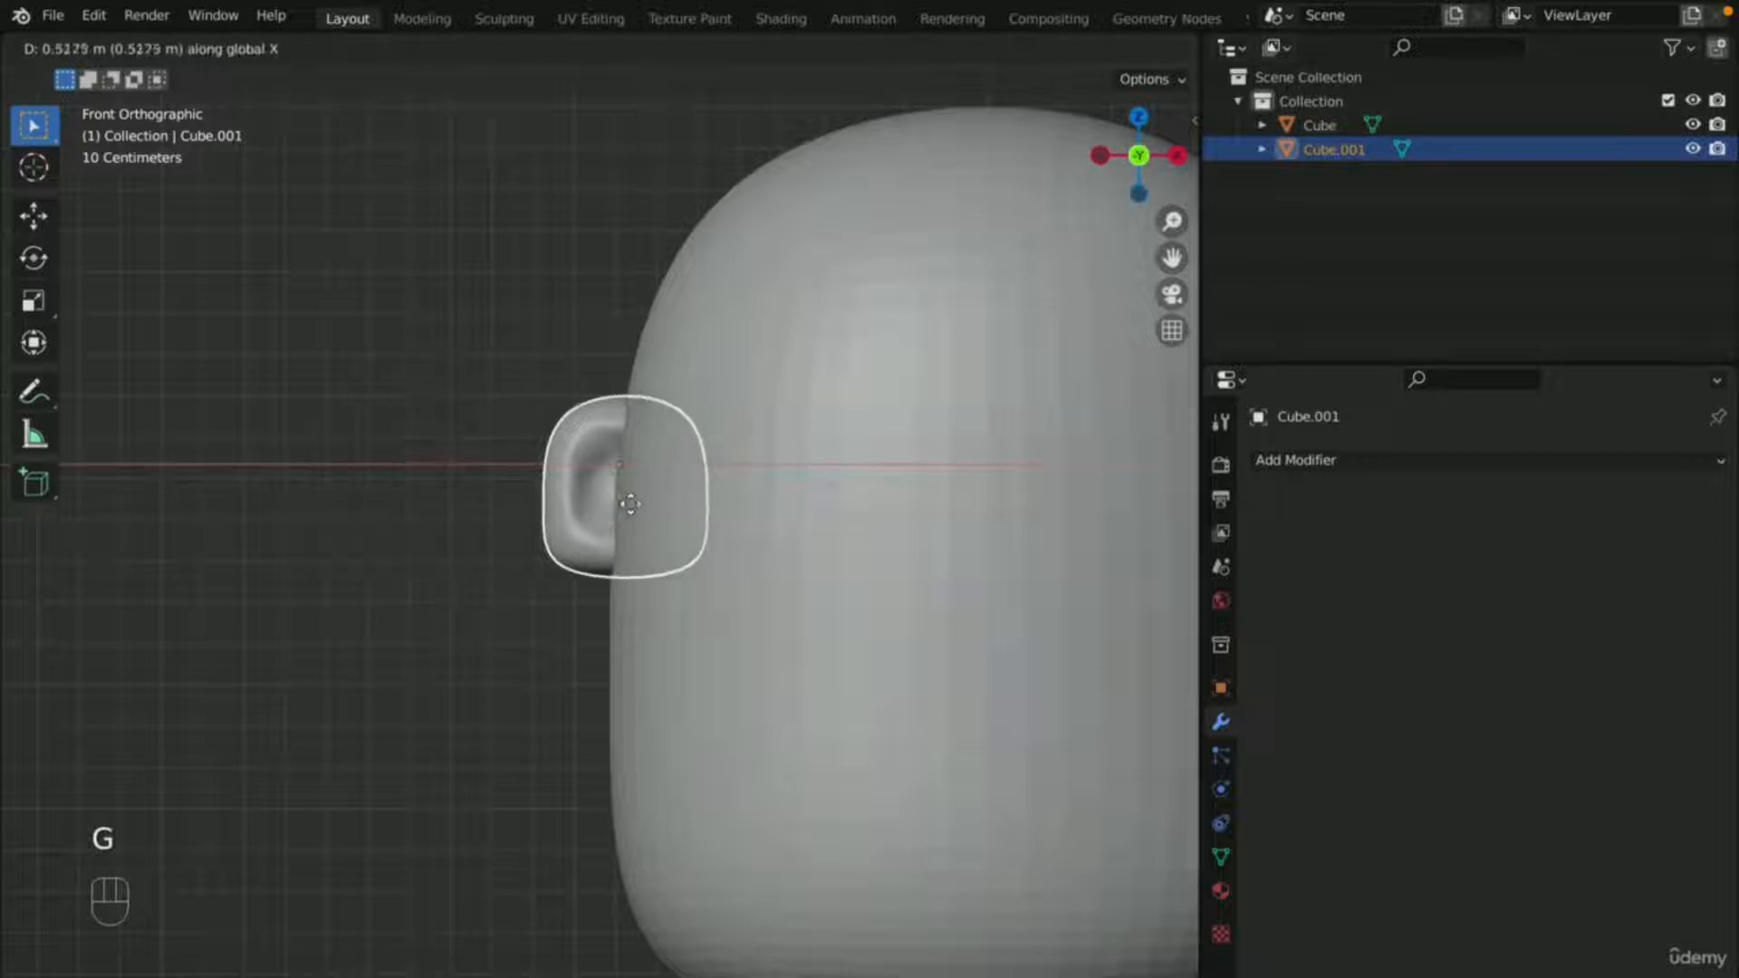
click(616, 693)
click(543, 692)
- Duplicate the ear and move the copy about 1.89 m along X to the opposite side of the body
scroll(565, 705, down, 3)
scroll(567, 685, up, 1)
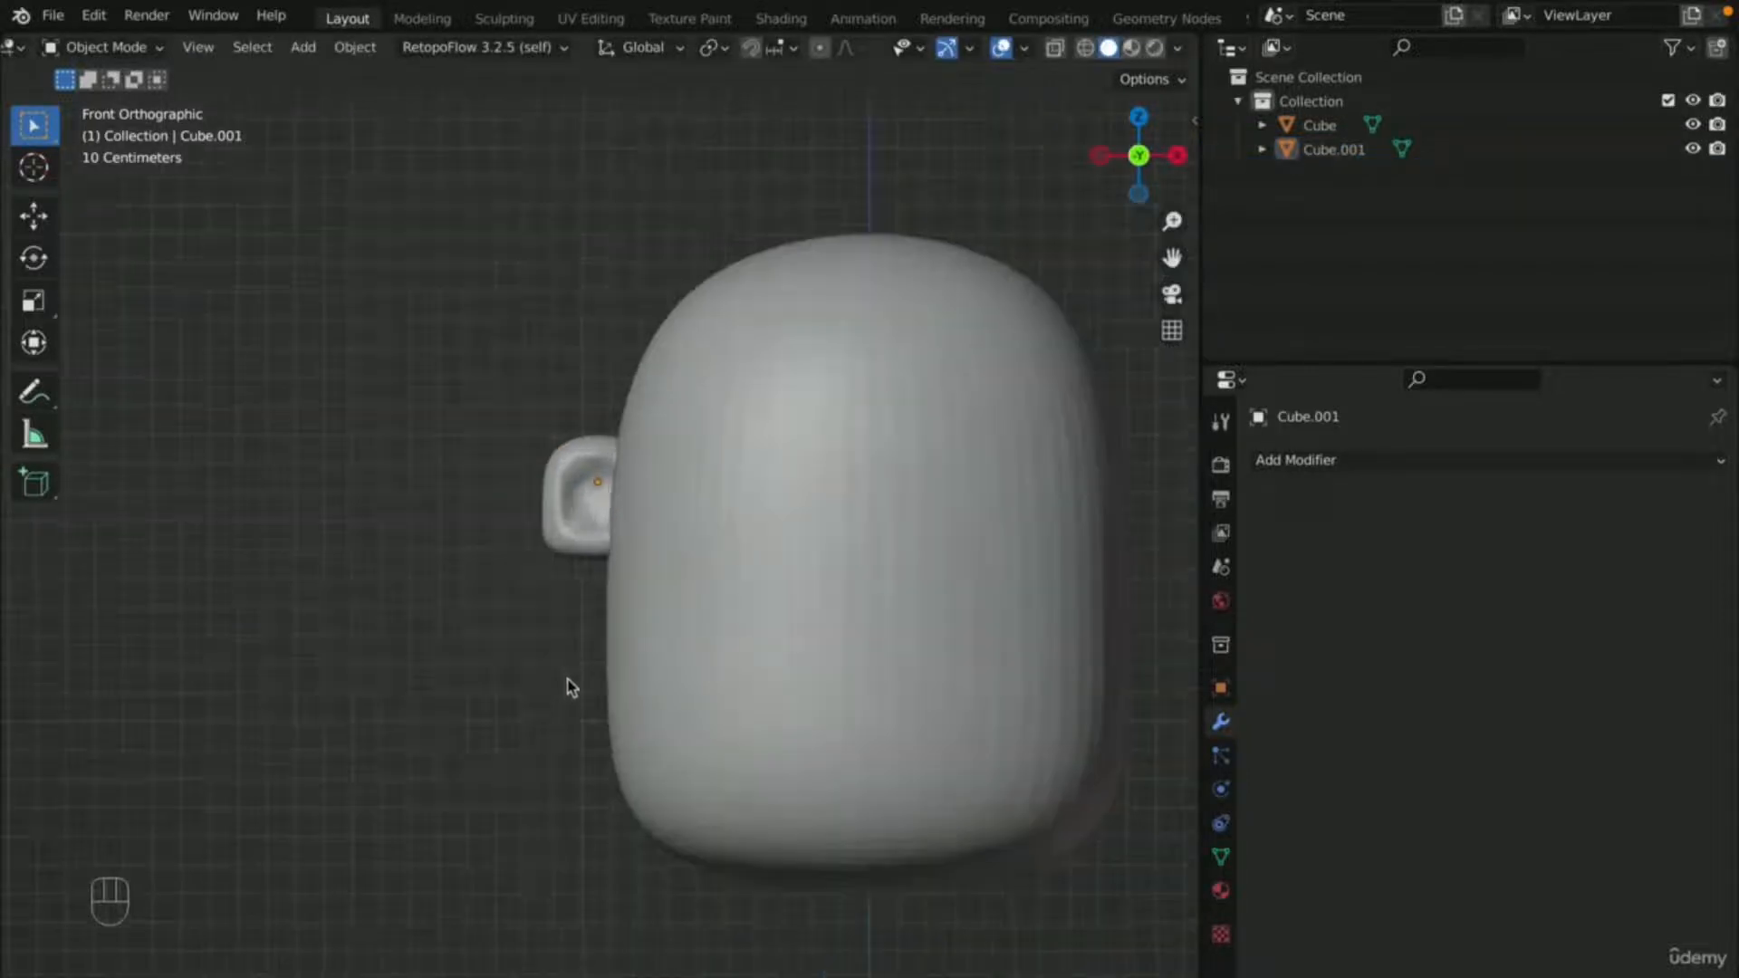
scroll(567, 538, down, 1)
click(575, 512)
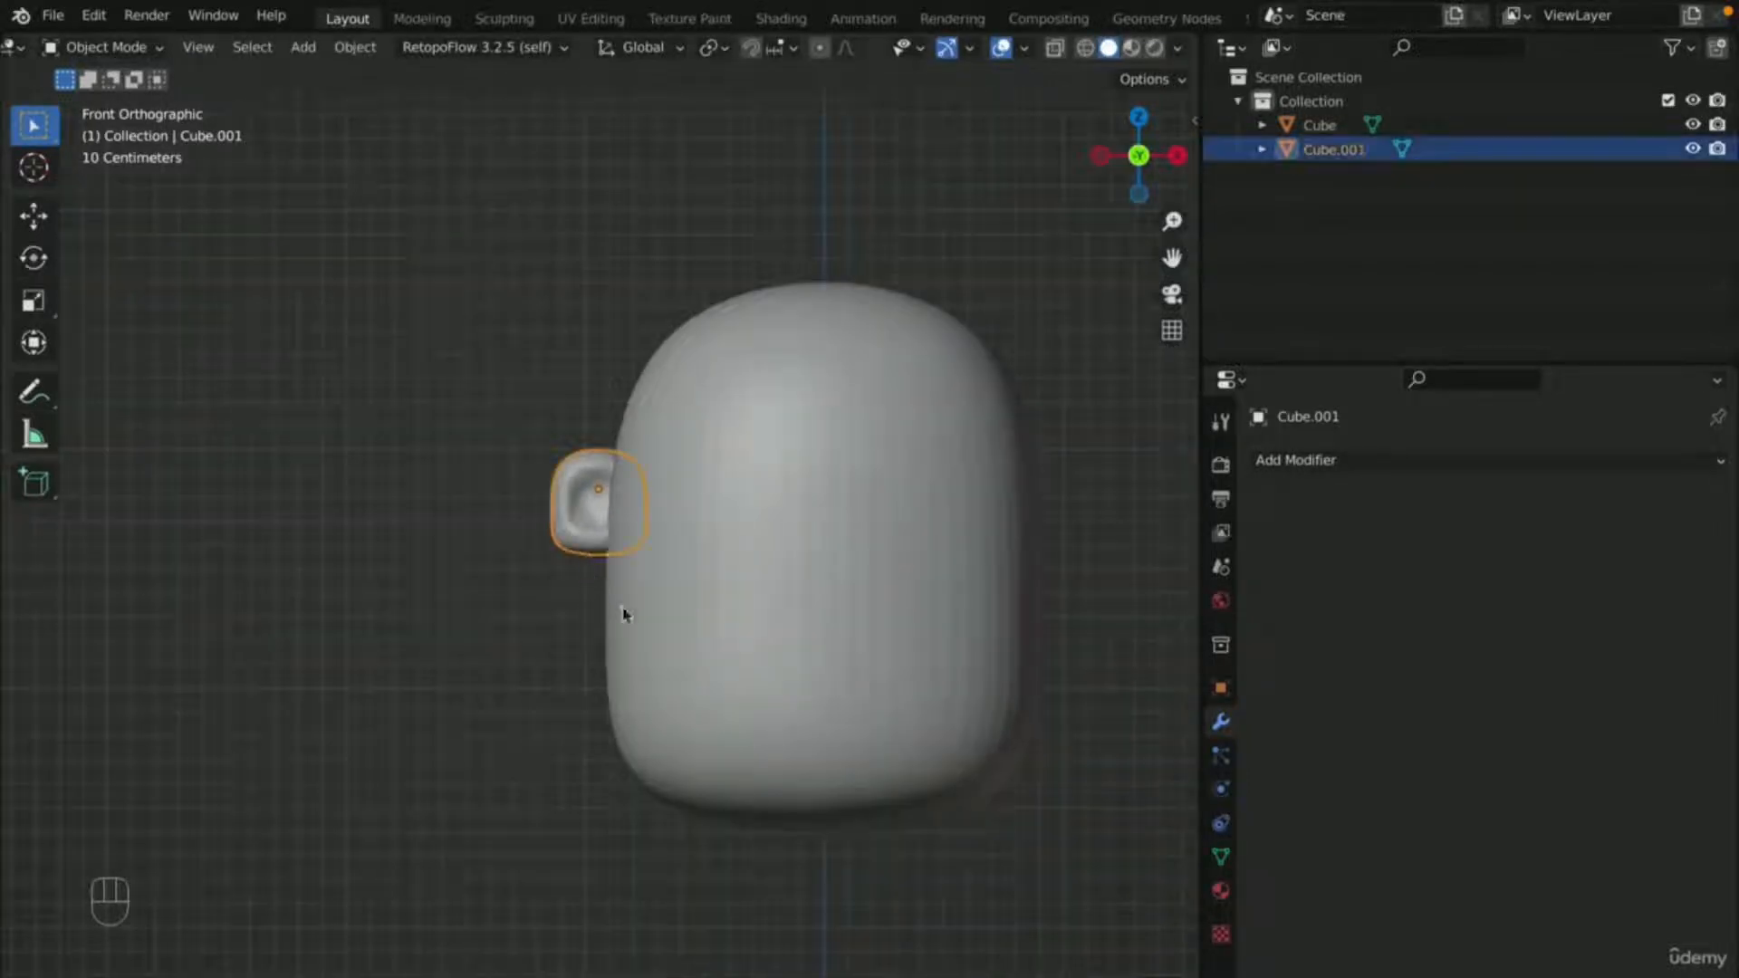
key(shift+d)
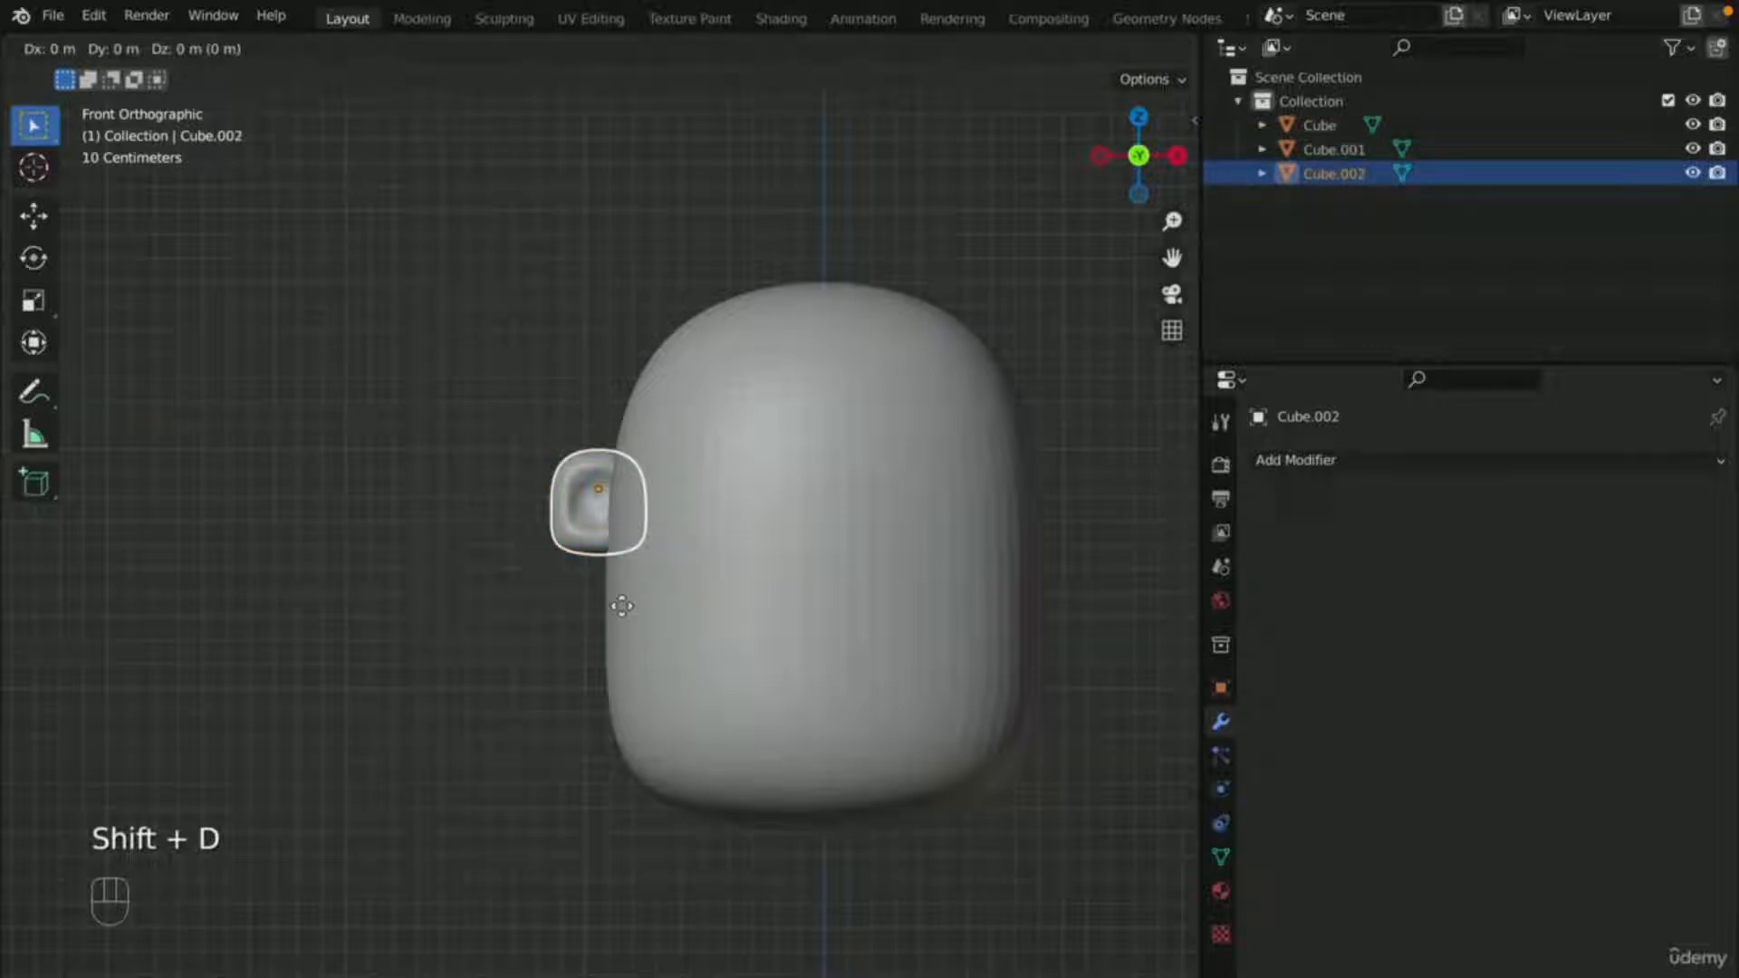
key(x)
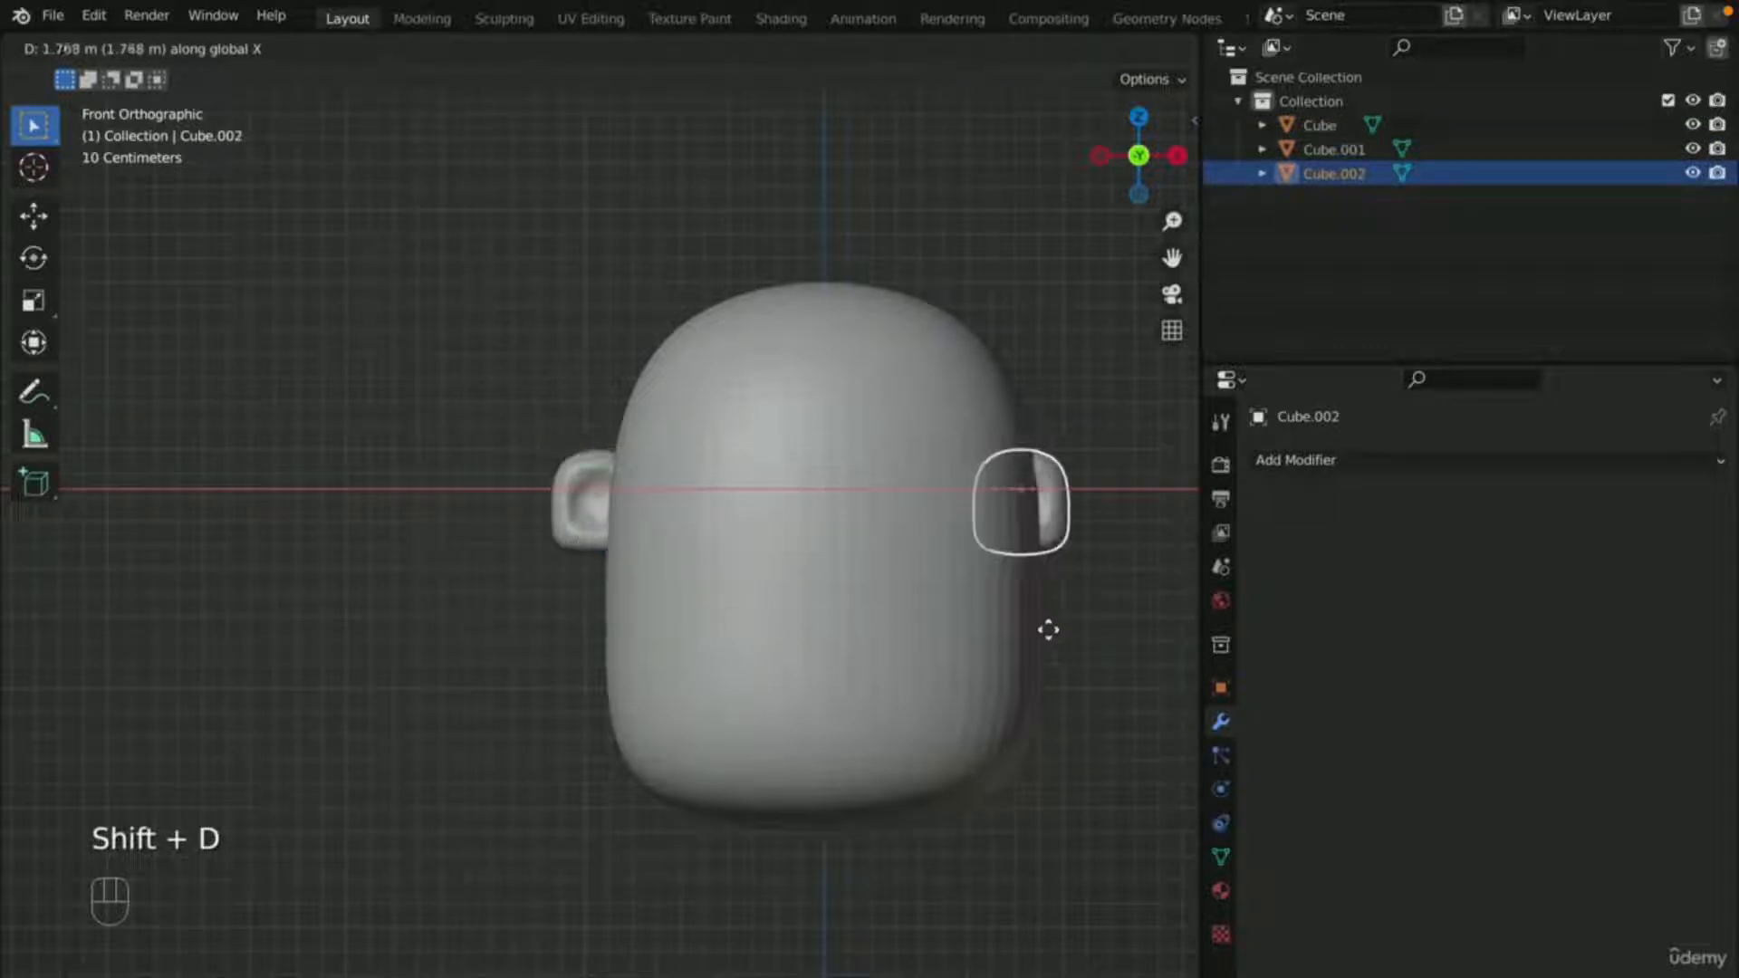
click(1077, 637)
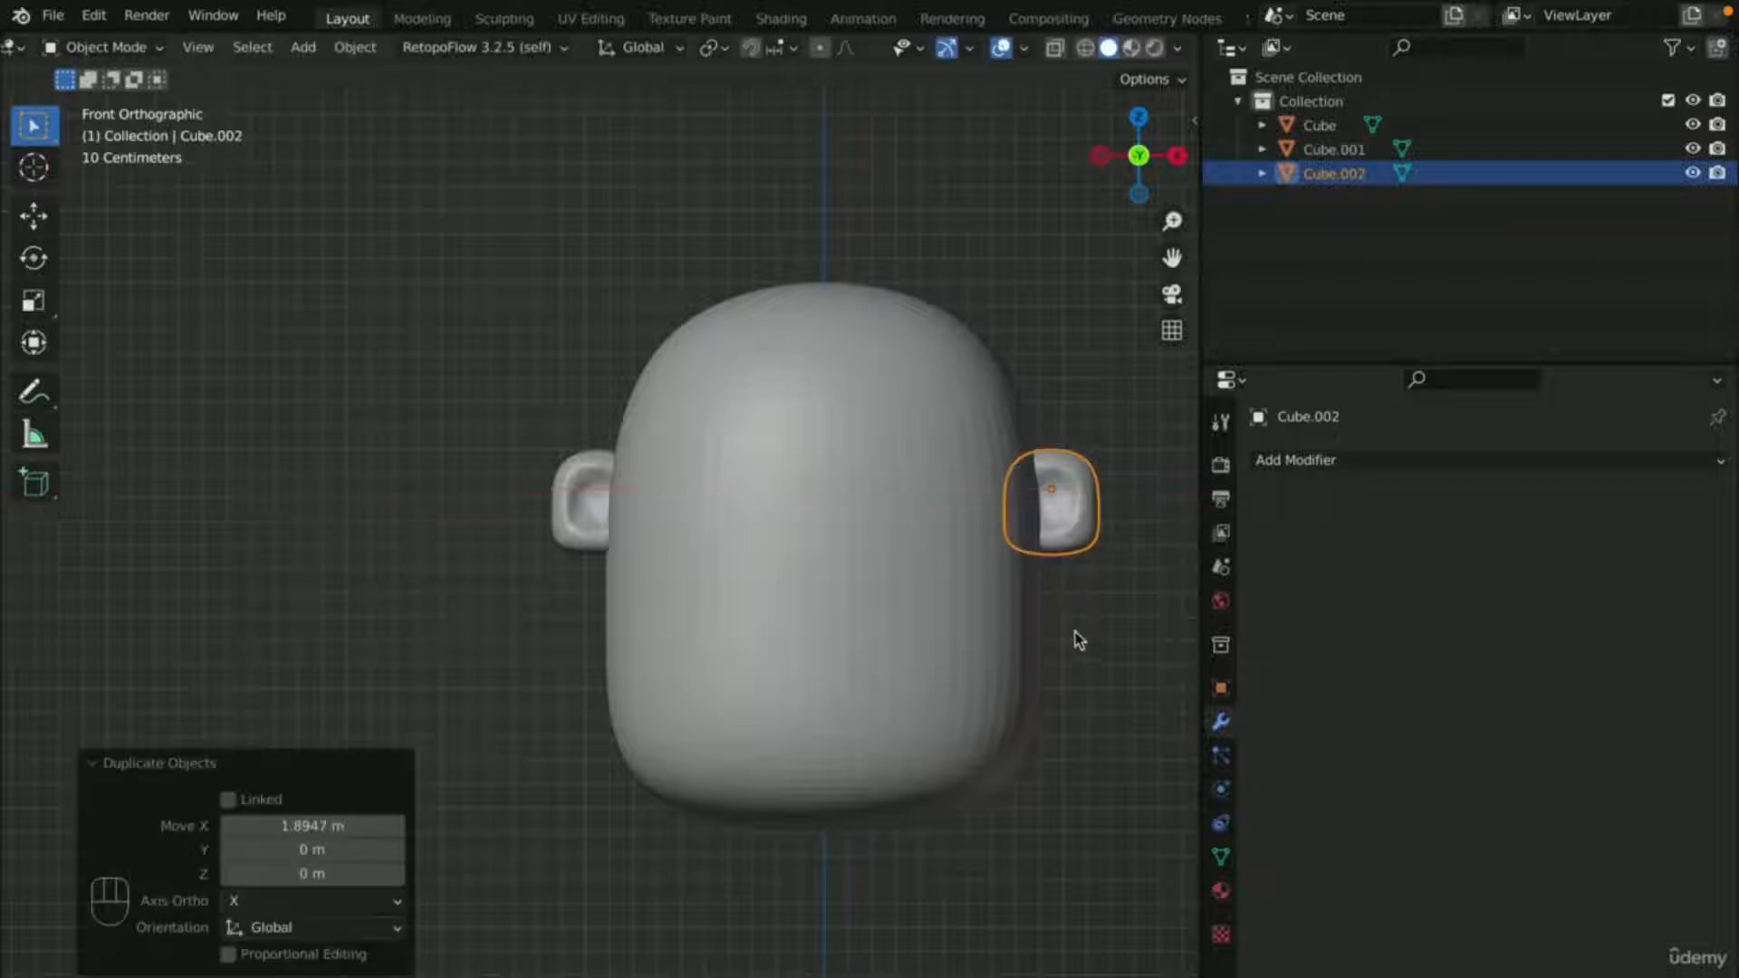
click(1187, 681)
- Inspect the placement of both ears on the head from the side, at an angle and from the front
middle_drag(1187, 681, 1103, 698)
scroll(1103, 698, down, 5)
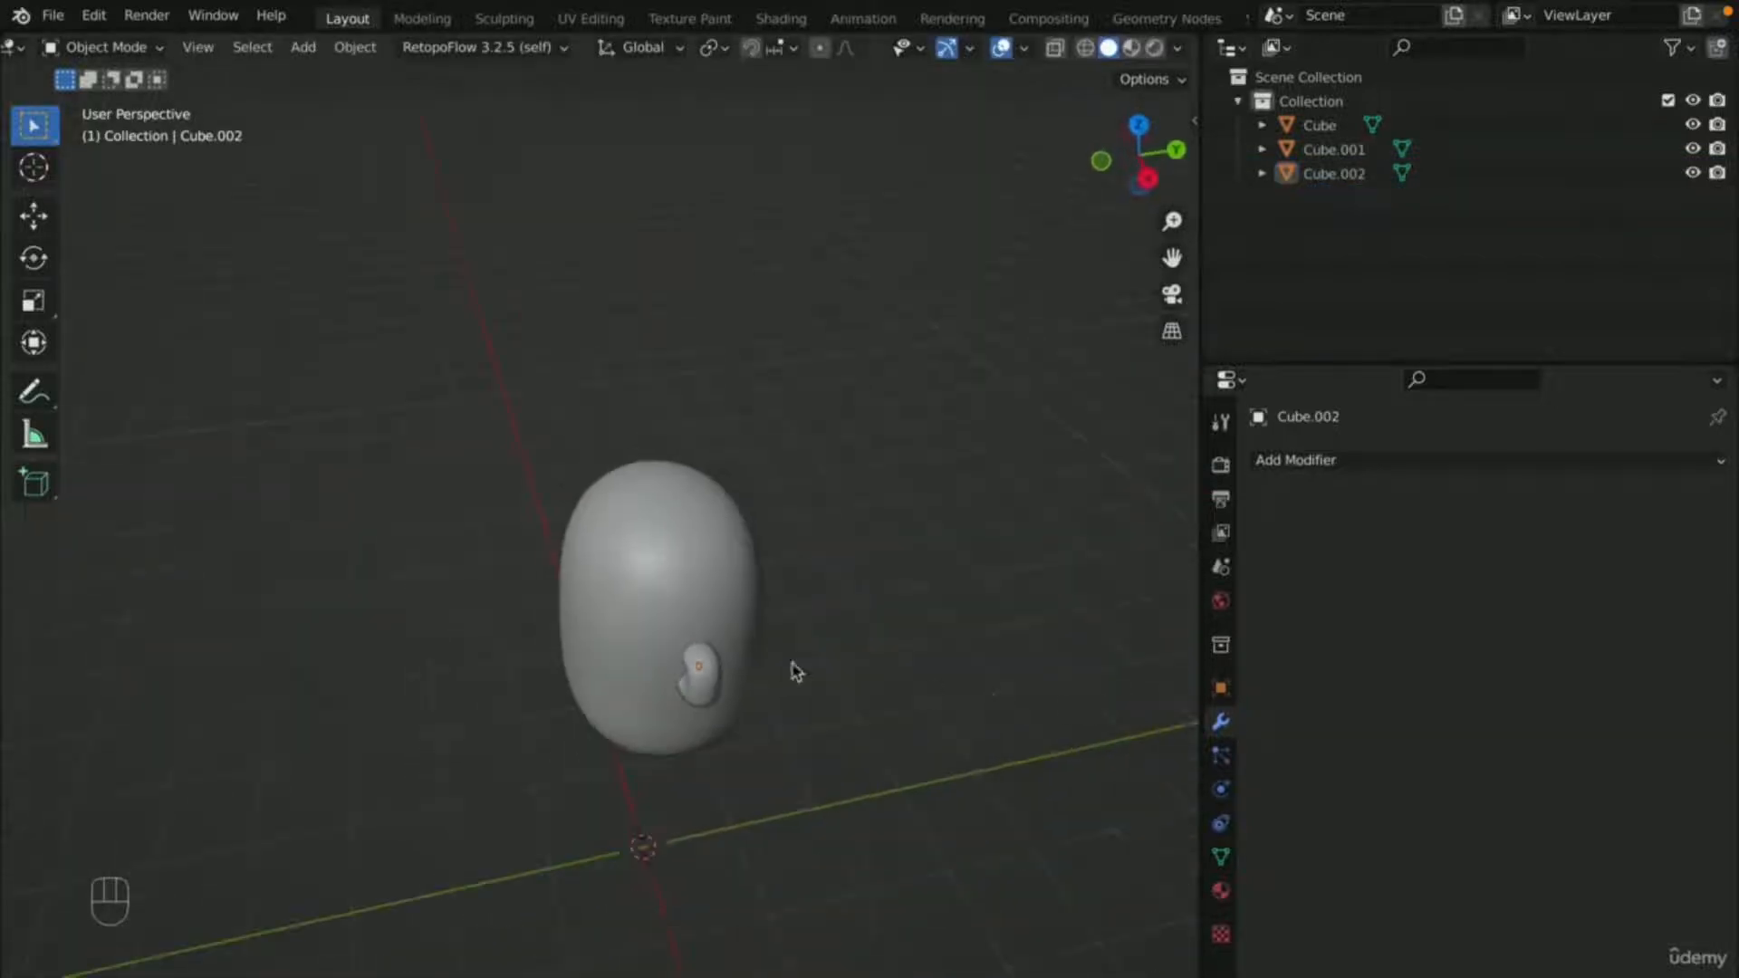
scroll(794, 671, up, 5)
middle_drag(733, 668, 535, 653)
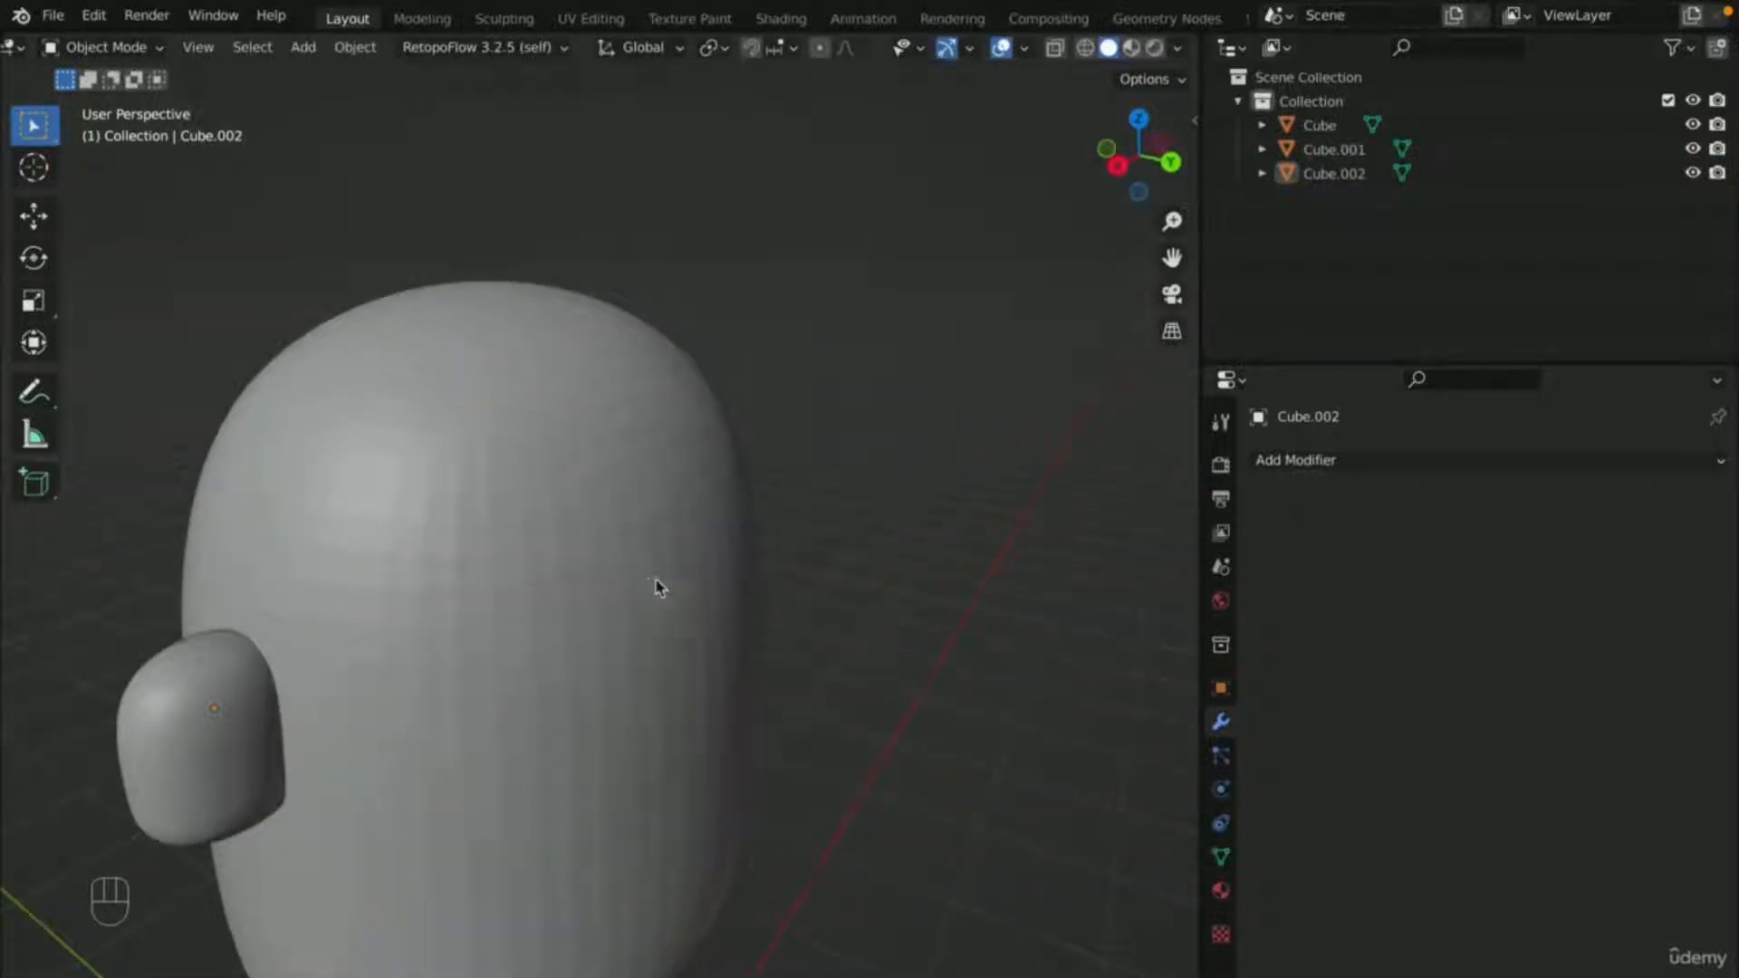
middle_drag(657, 587, 827, 562)
key(KP_1)
scroll(889, 552, up, 3)
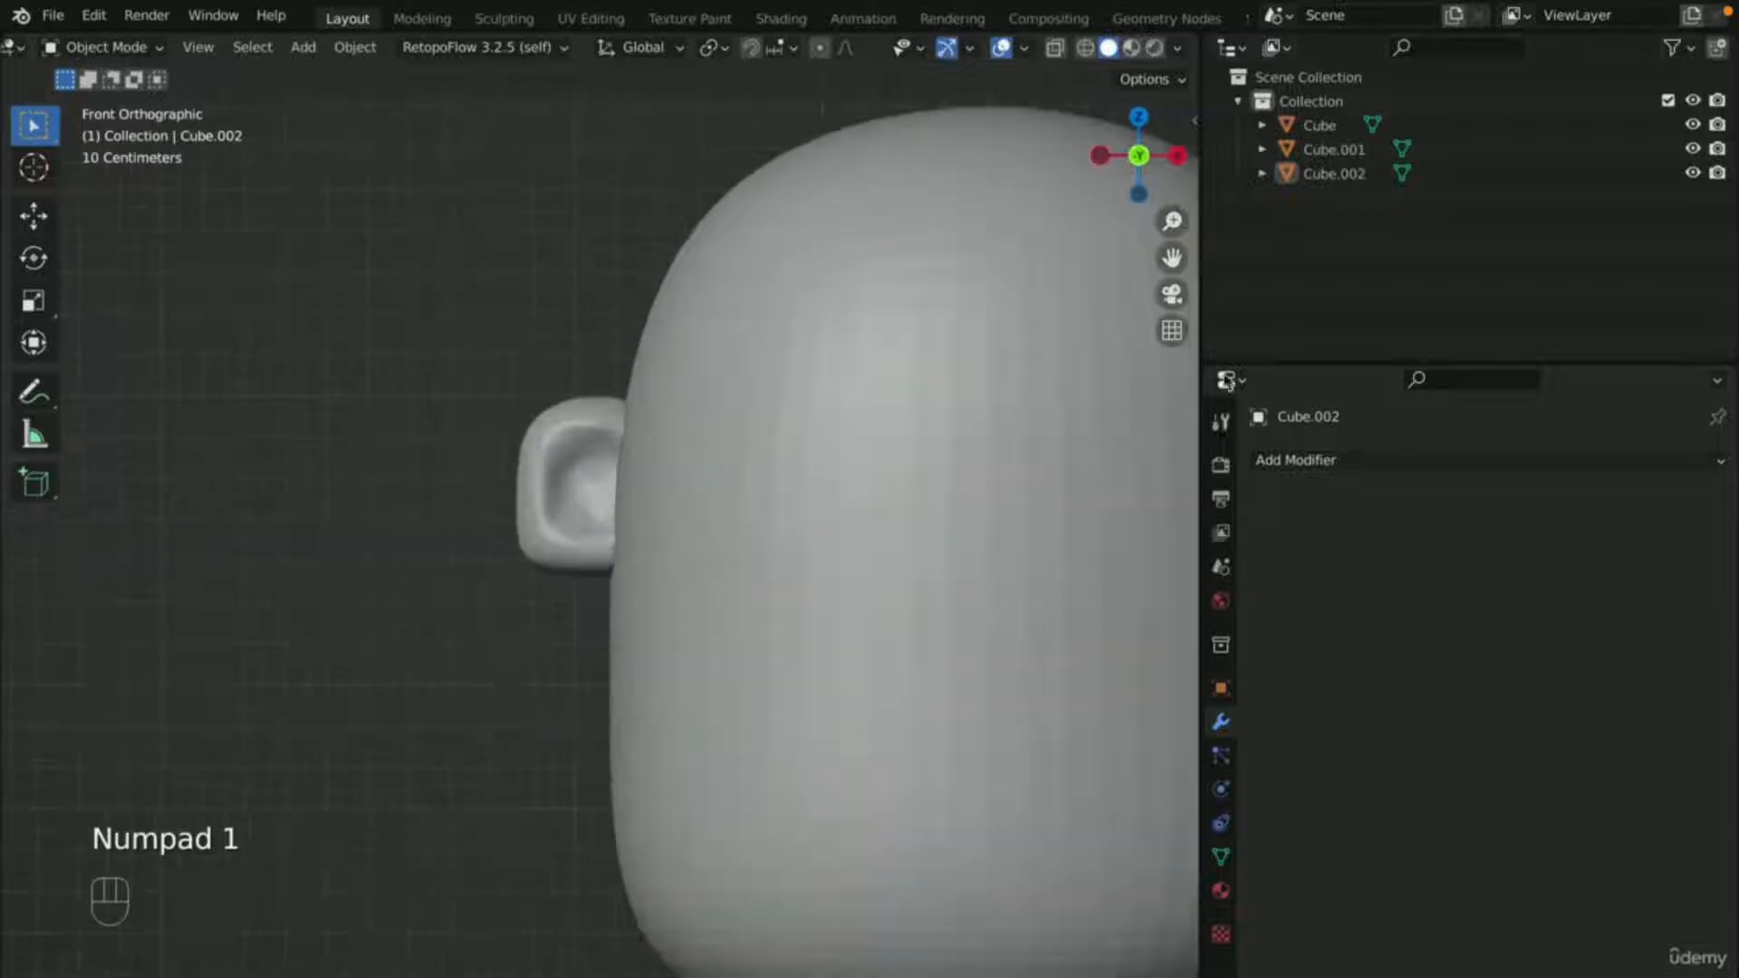
drag(1173, 261, 728, 194)
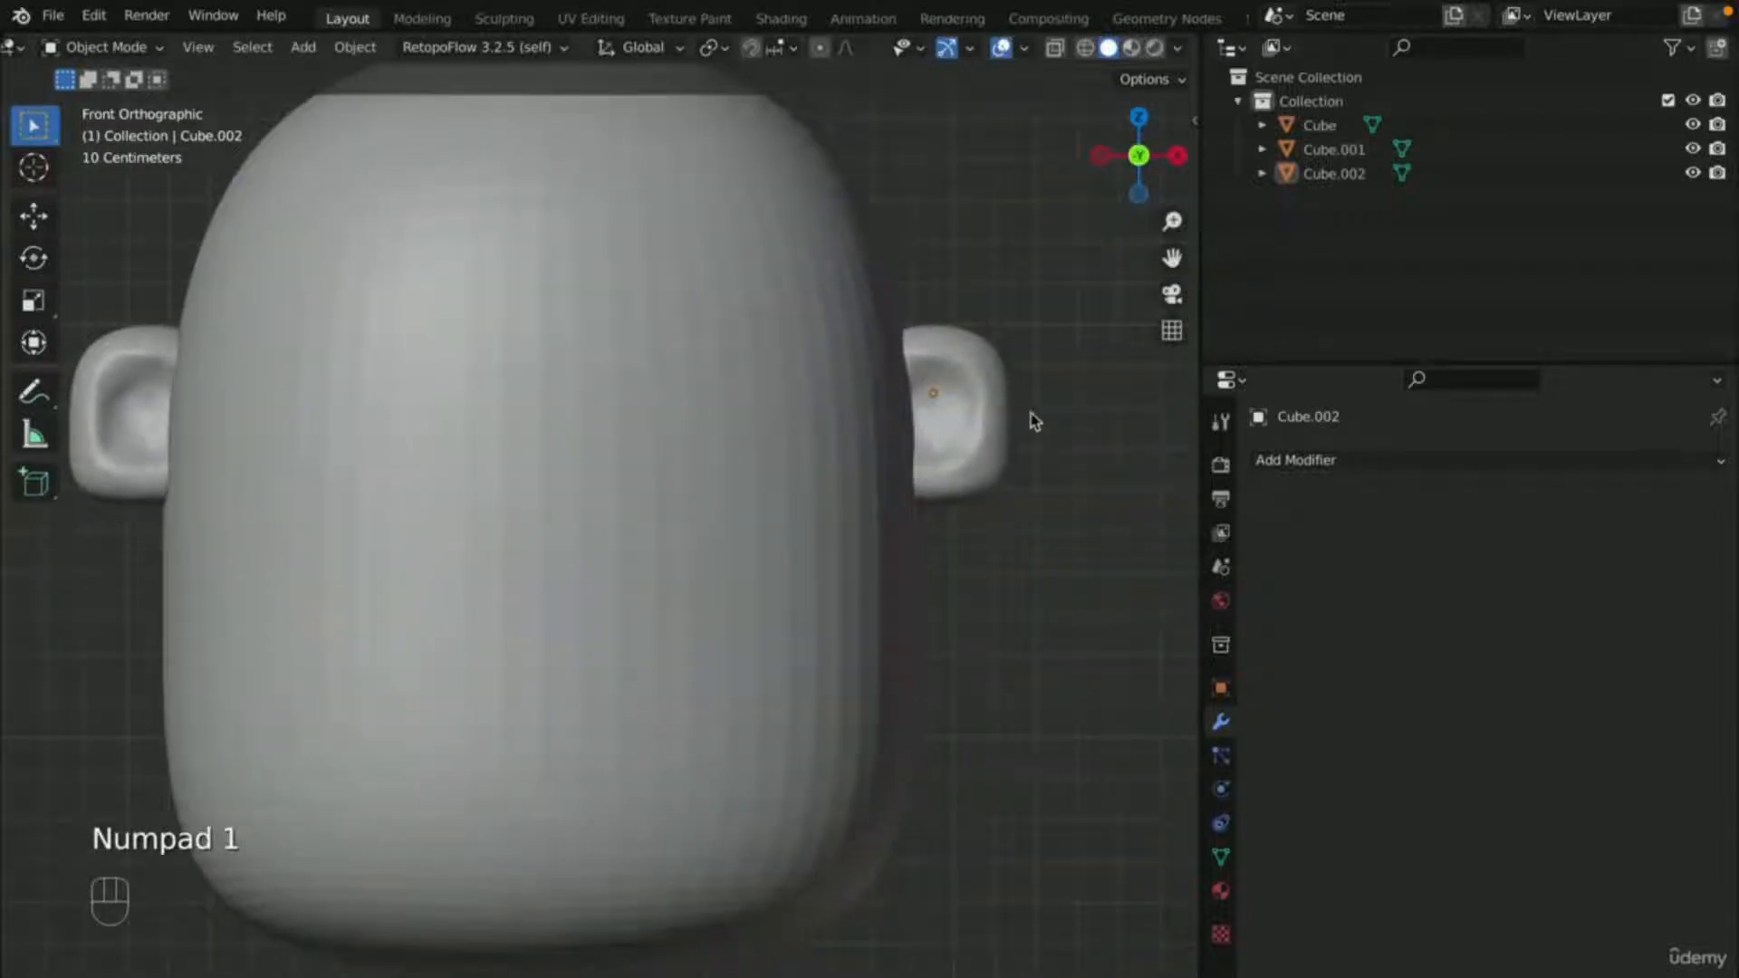
scroll(1041, 412, down, 2)
drag(1171, 256, 1273, 319)
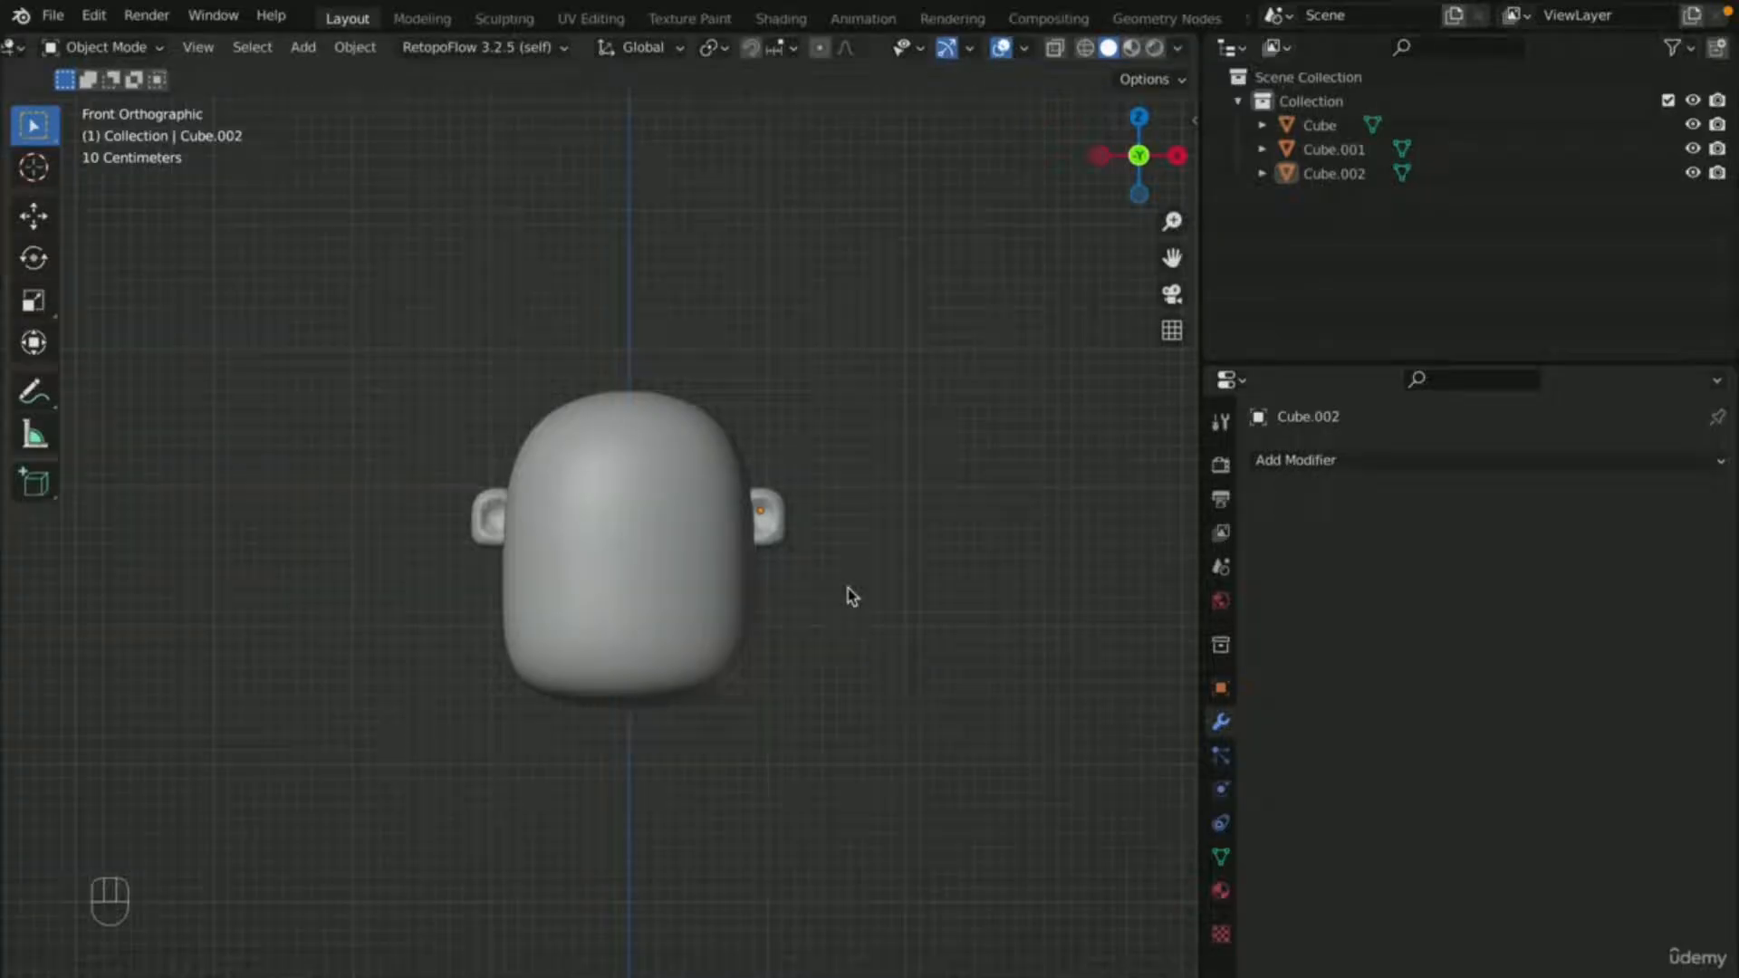
- Duplicate the large body about -1.63 m along X and scale the copy uniformly to about 0.138
shift+middle_drag(1001, 520, 1100, 370)
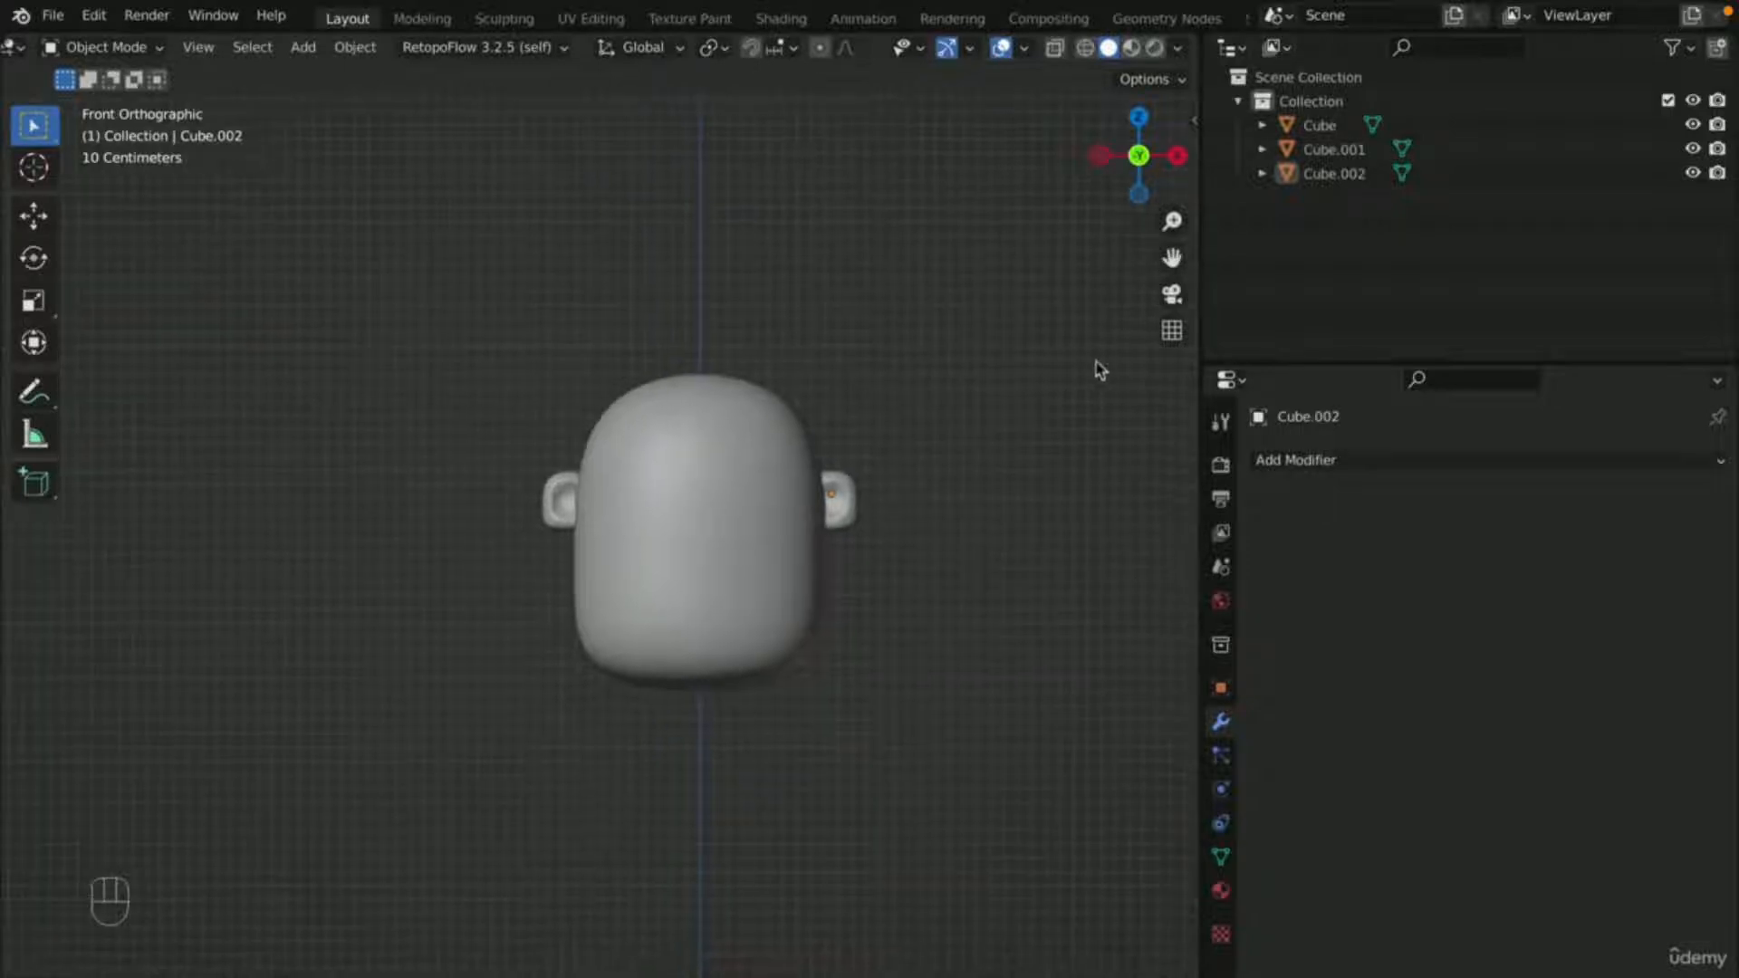
scroll(948, 493, up, 3)
scroll(948, 493, up, 2)
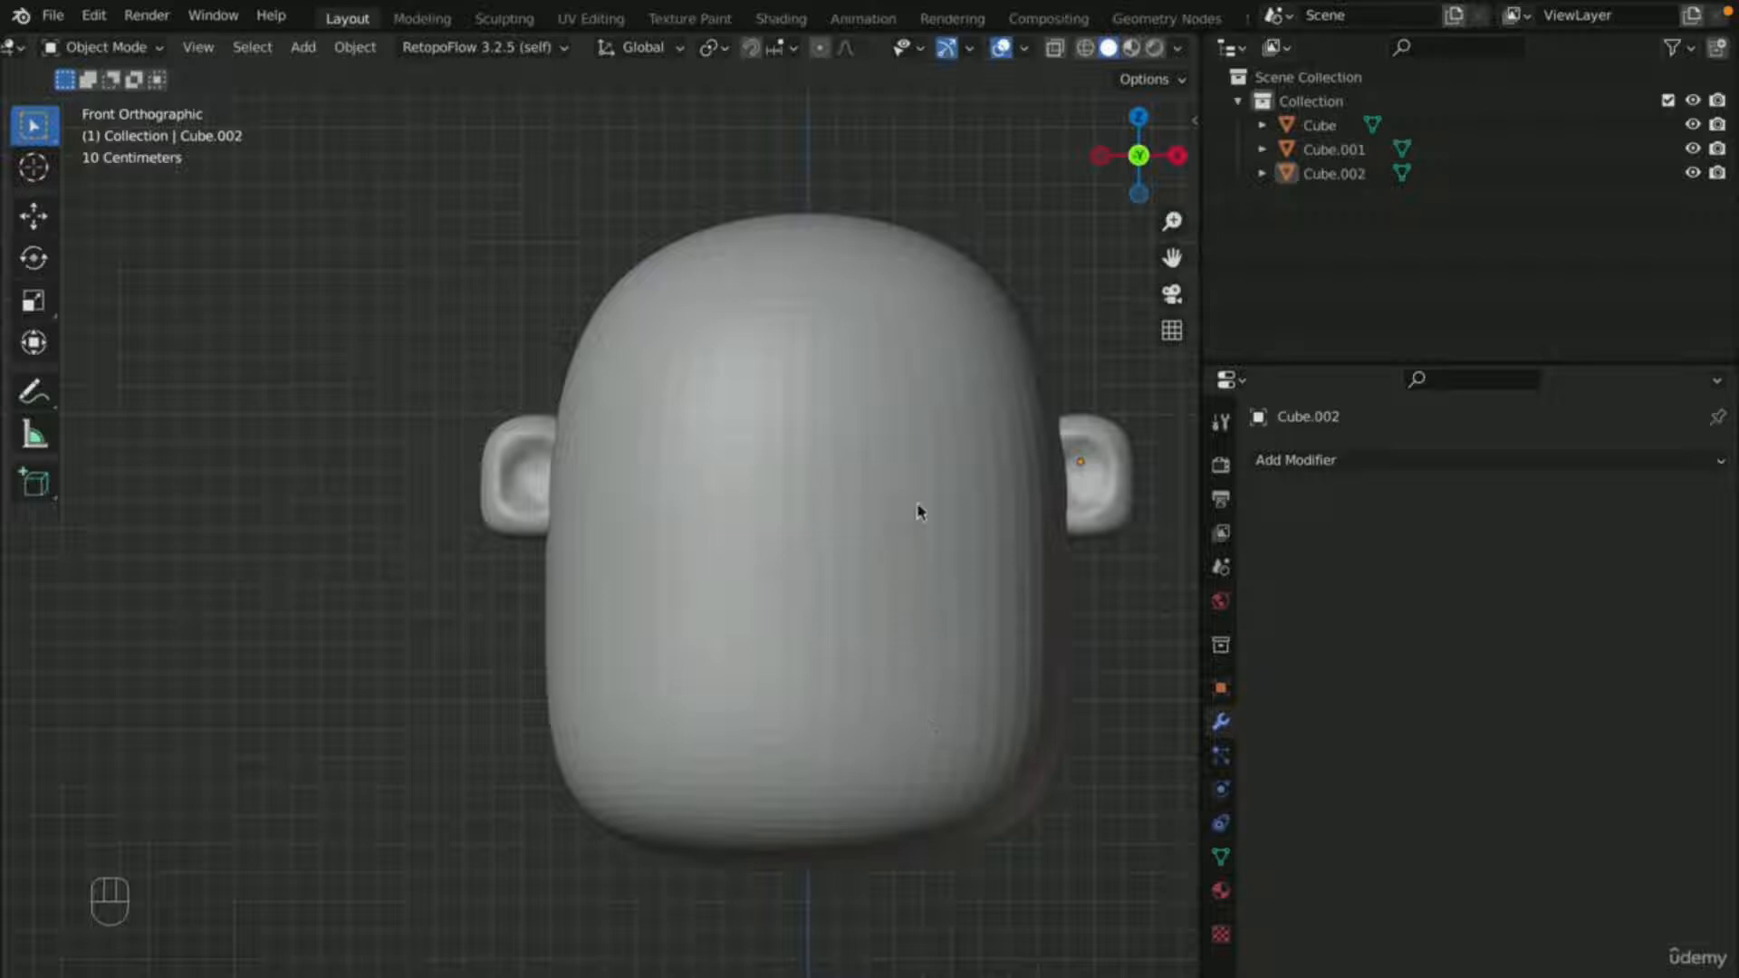
click(922, 431)
key(shift)
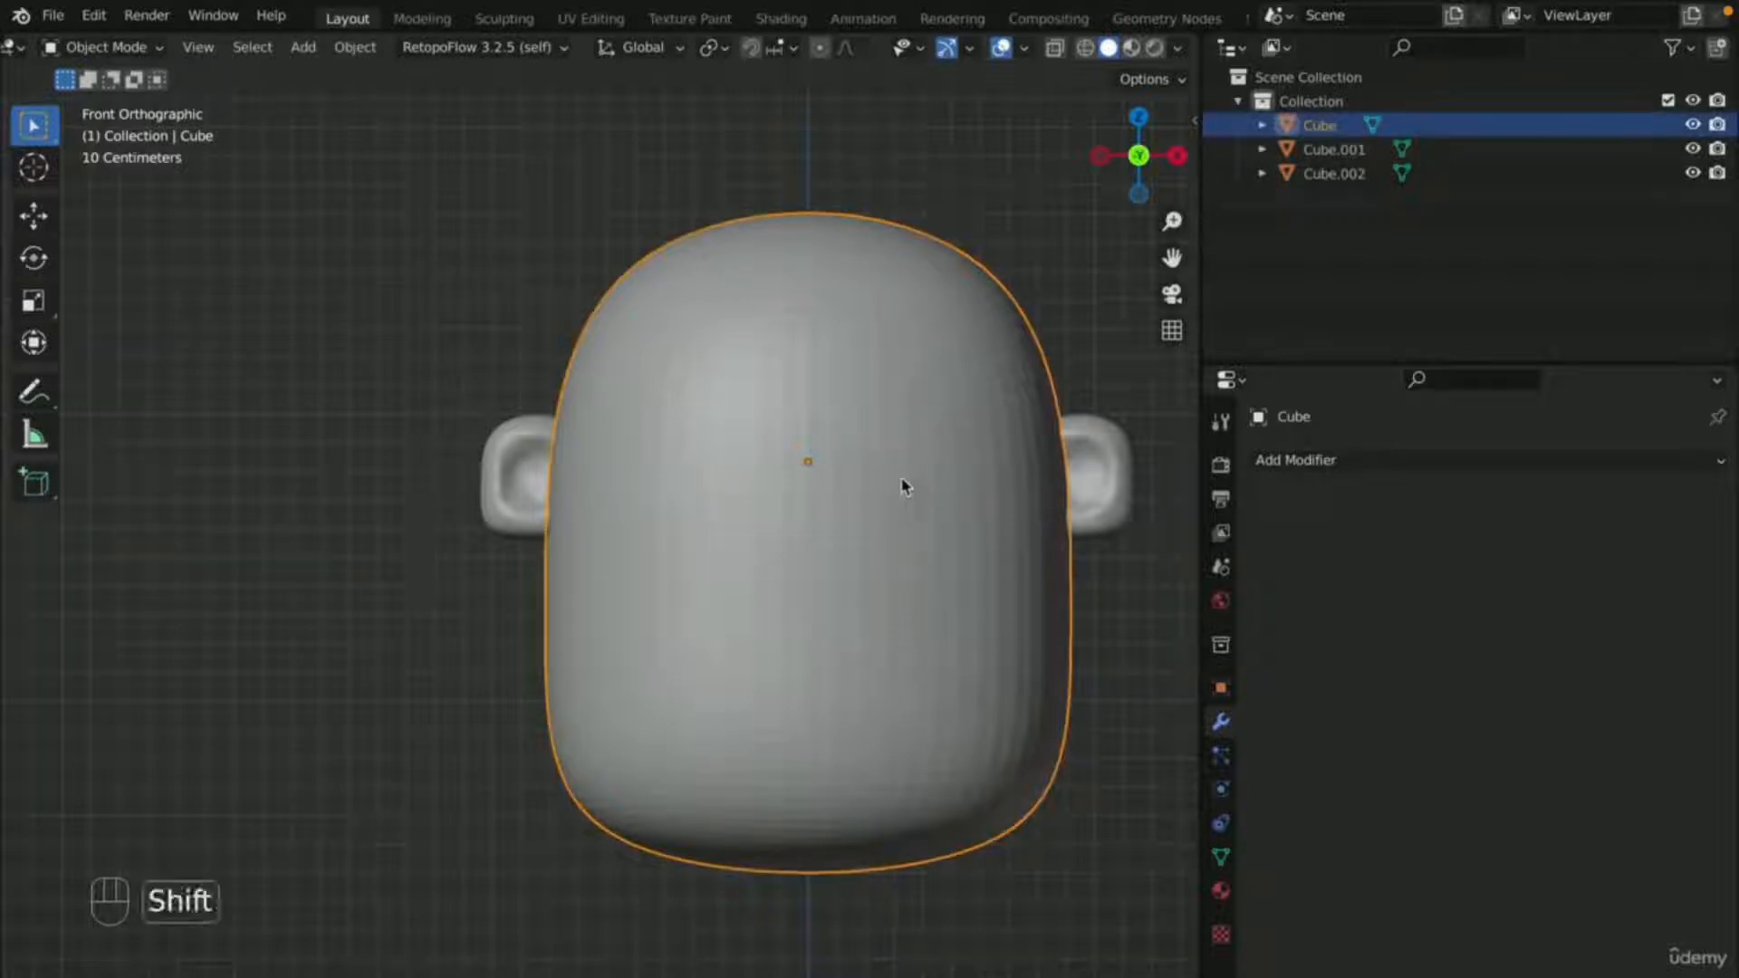
key(shift+d)
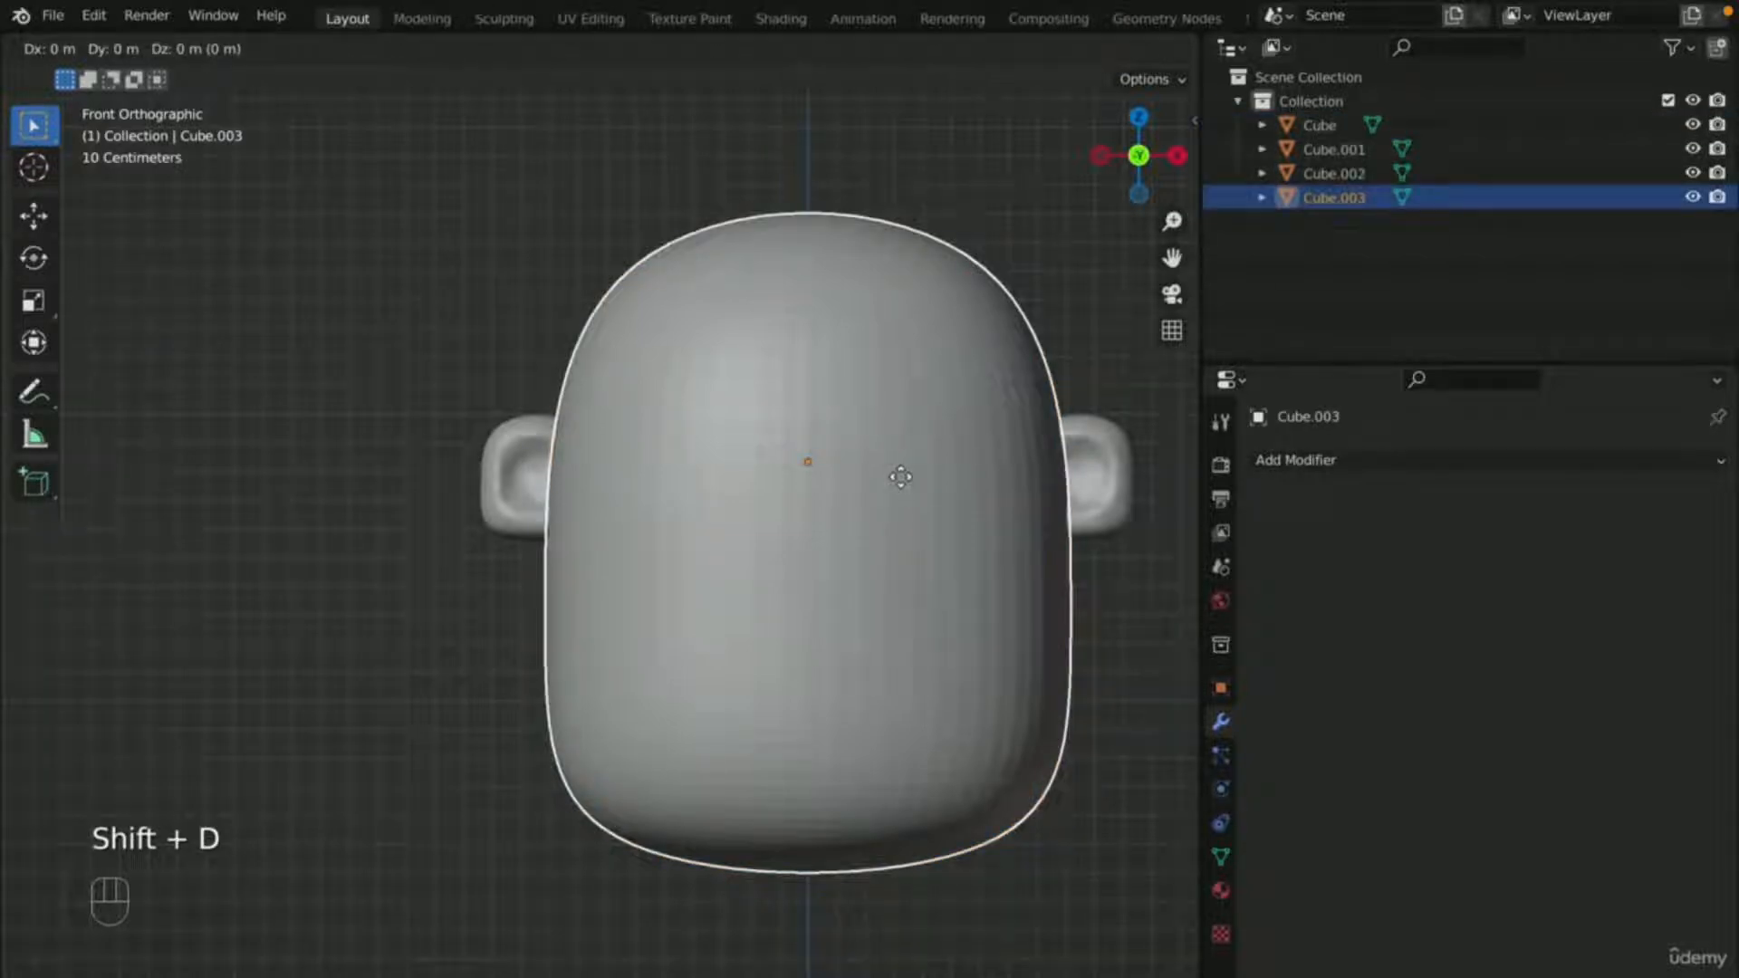
key(x)
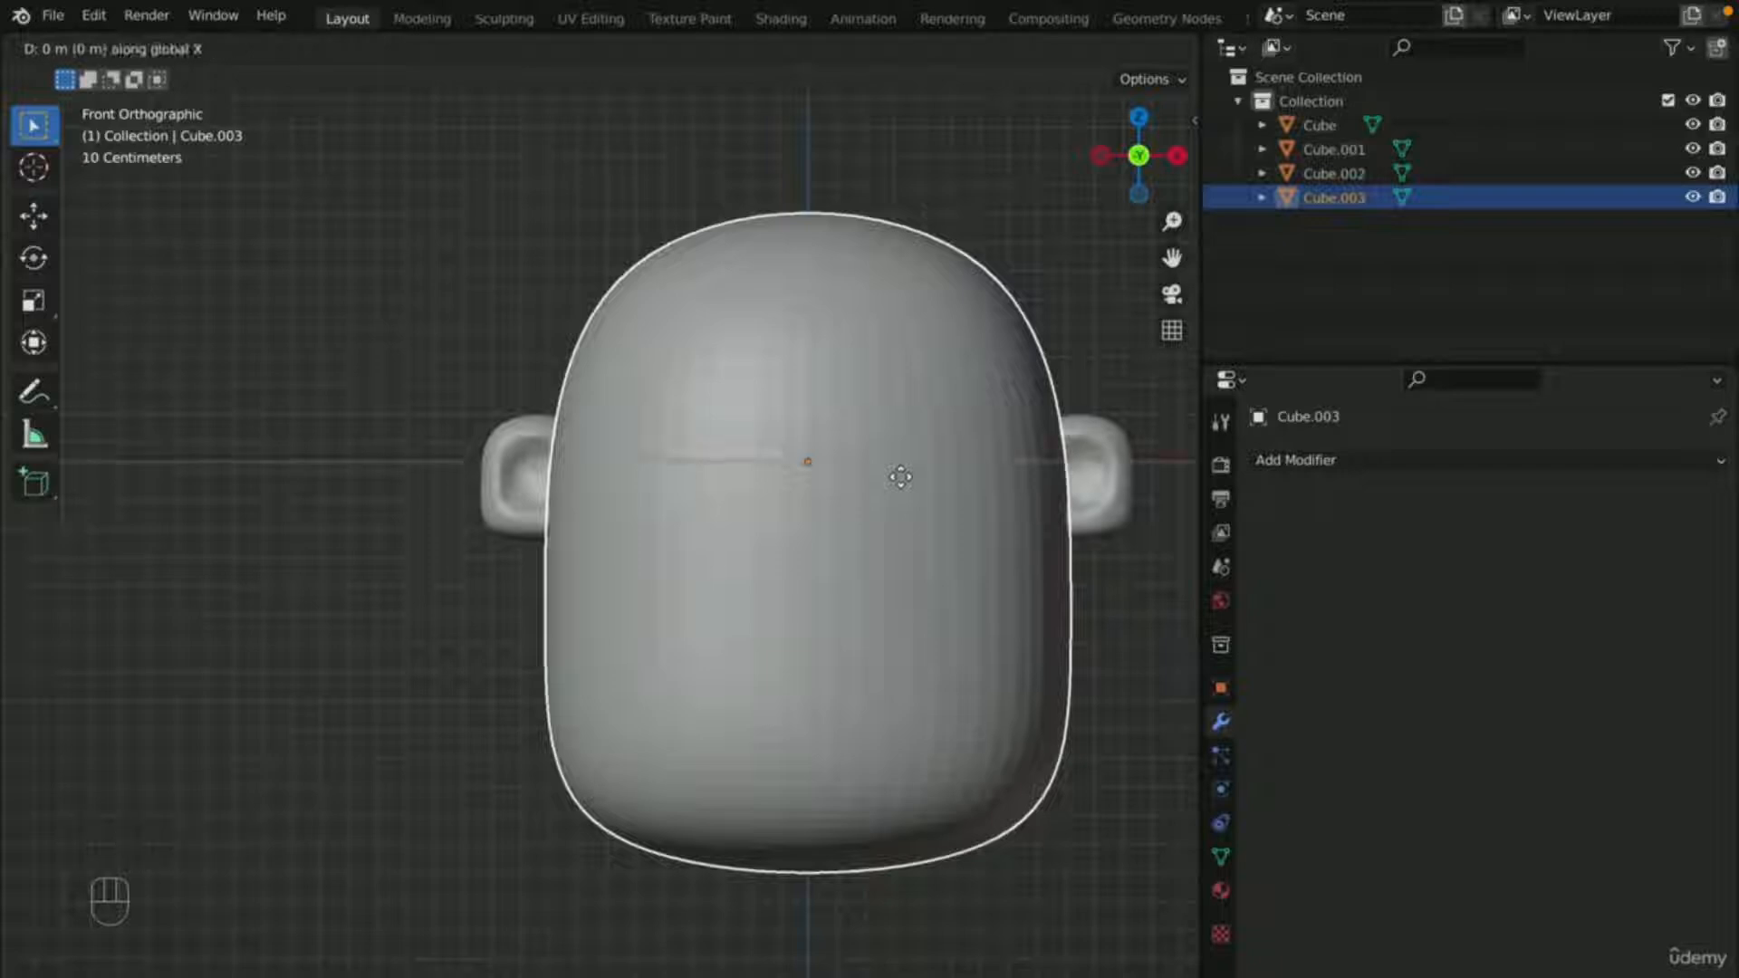
click(434, 491)
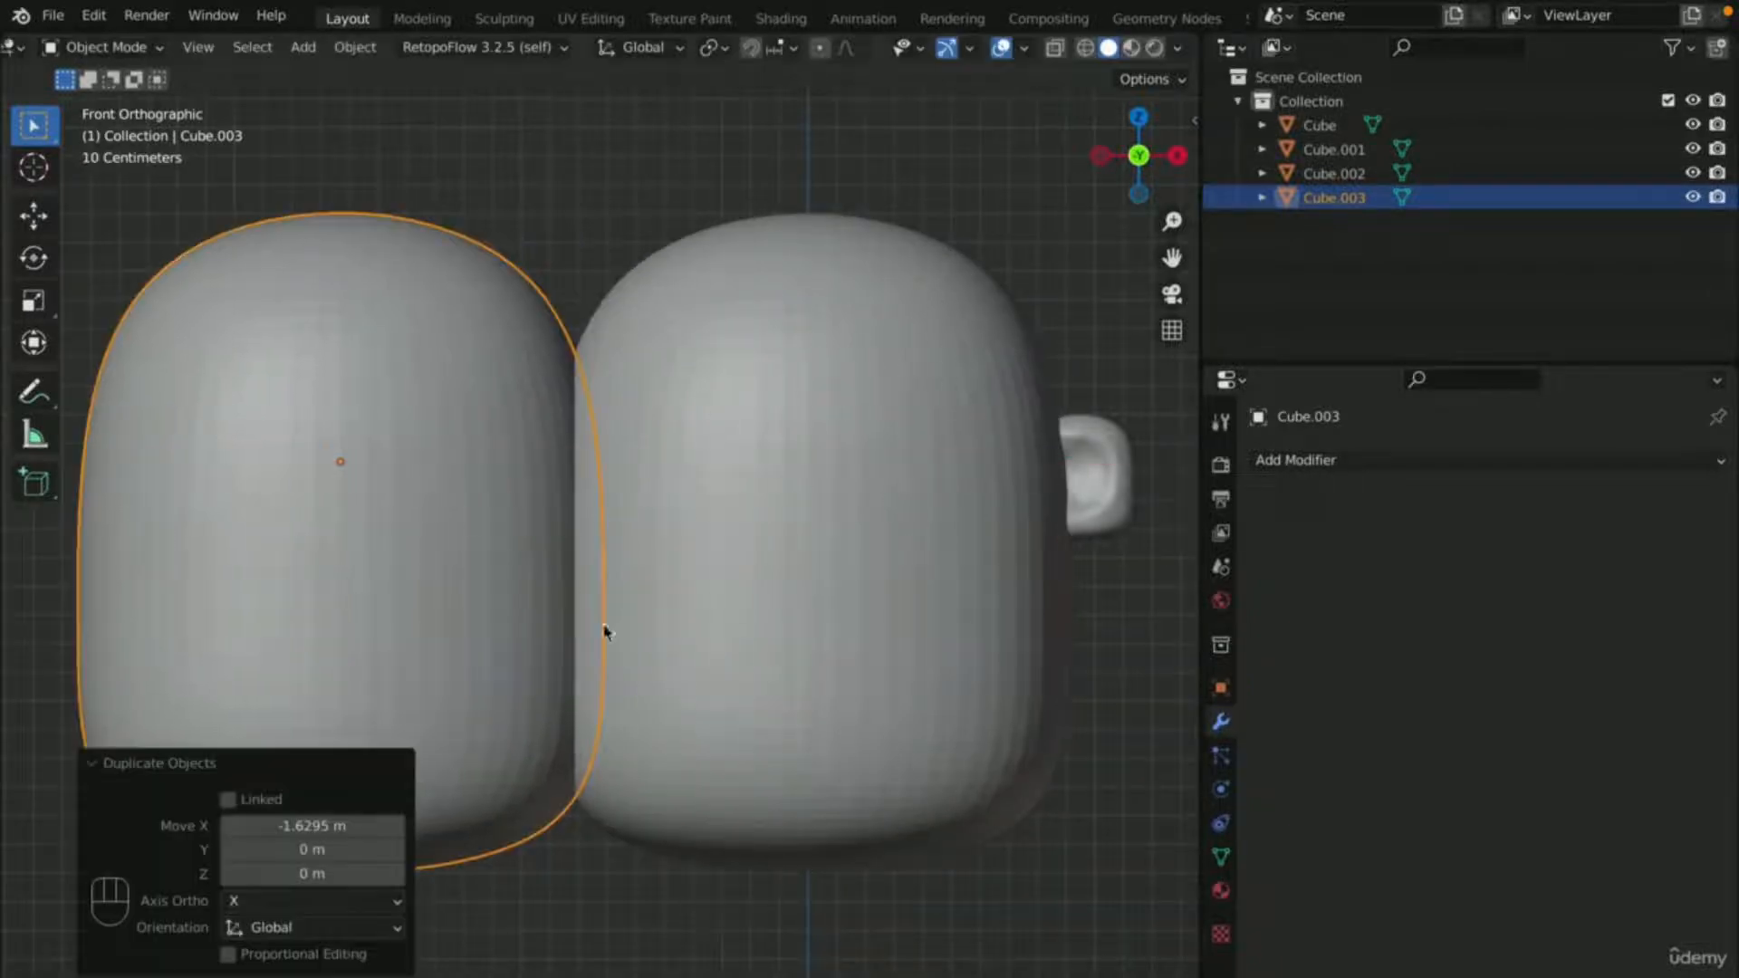
key(s)
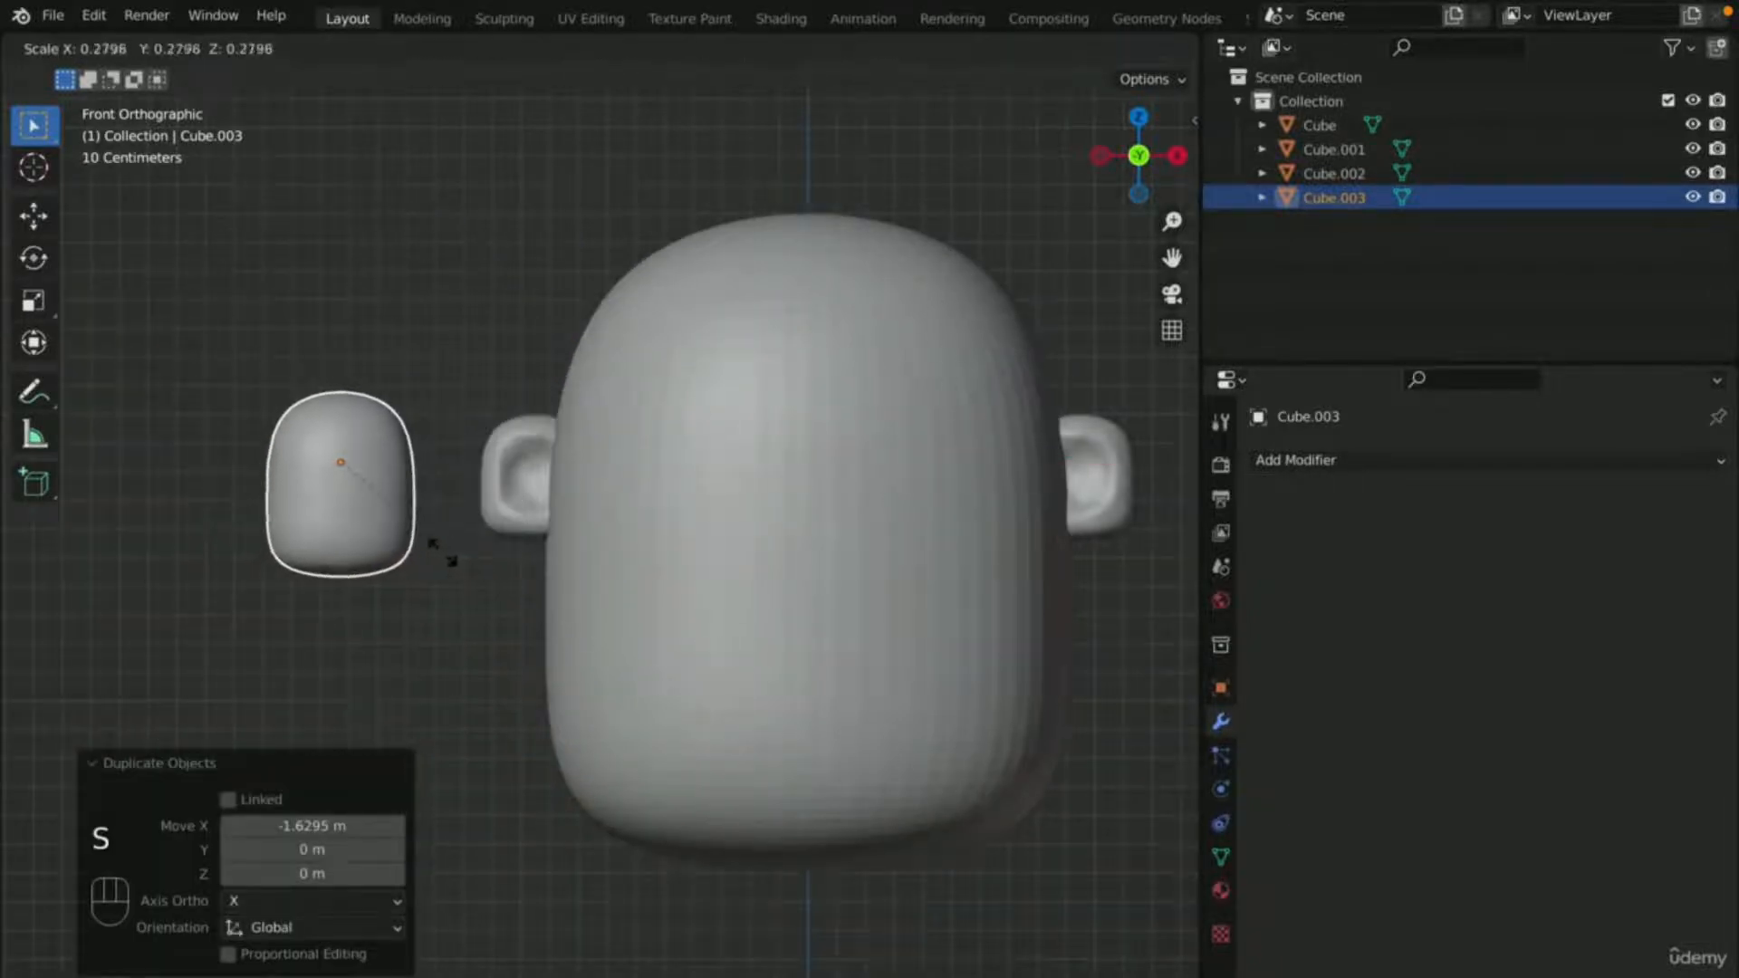
click(385, 513)
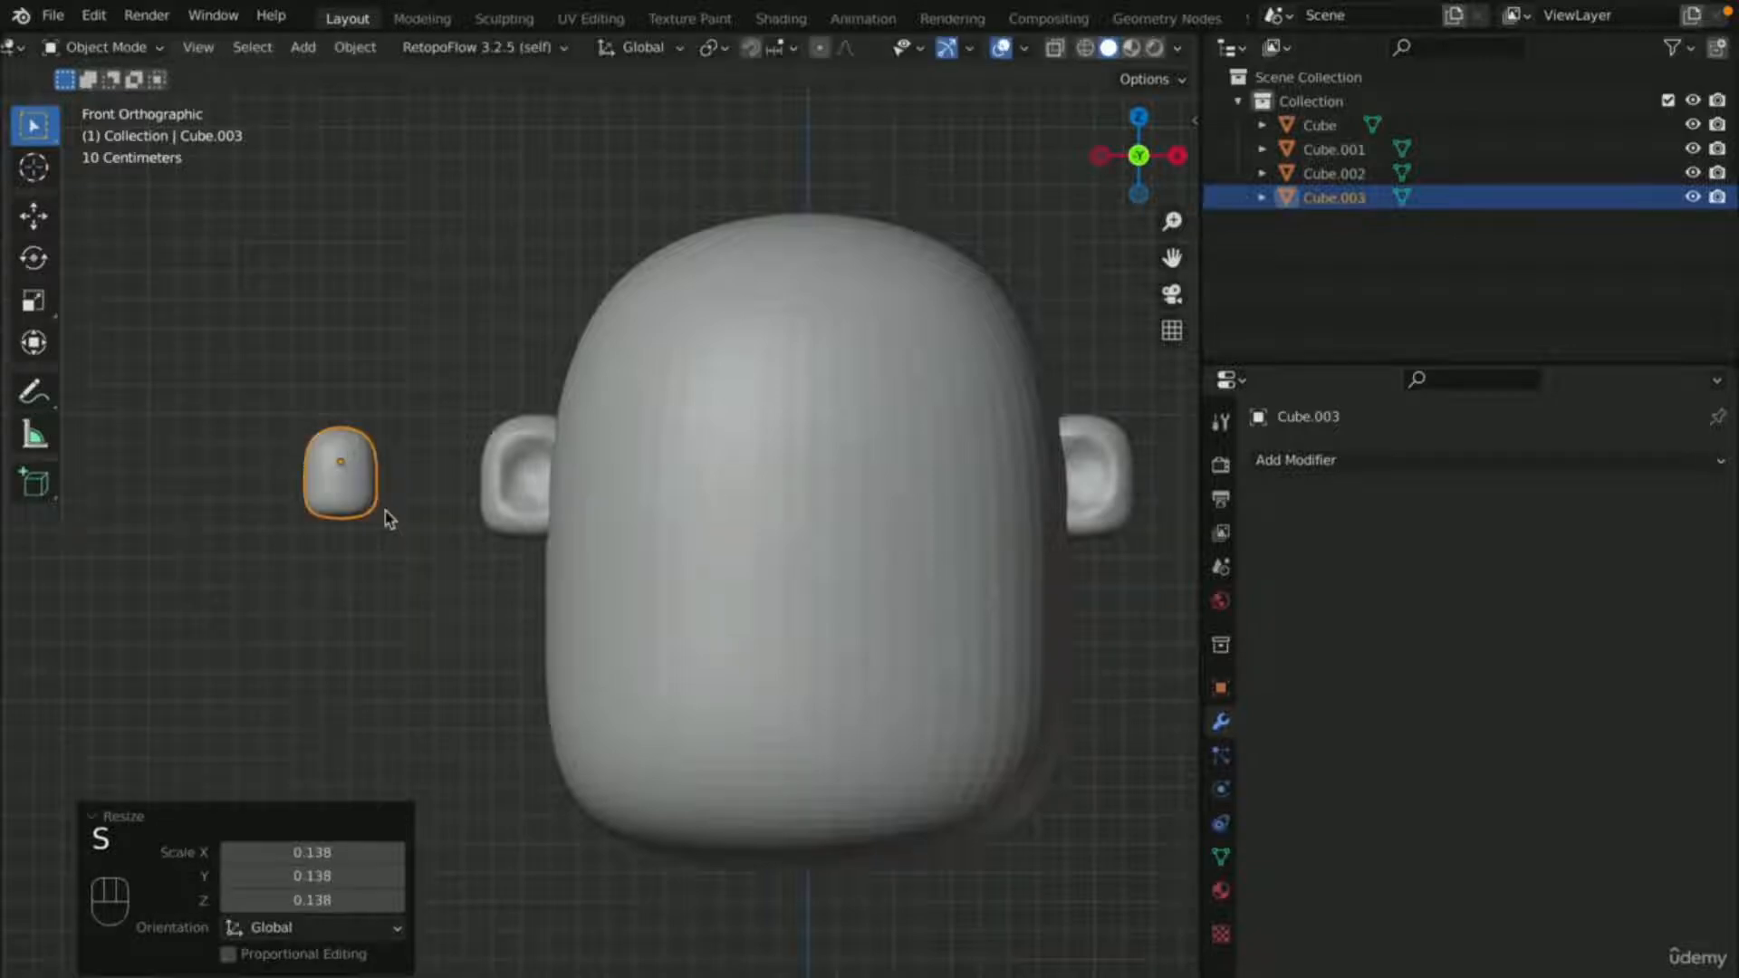
- Move the small body copy about 1.34 m along X so it sits inside the head, off-centre near ear height
scroll(494, 536, down, 2)
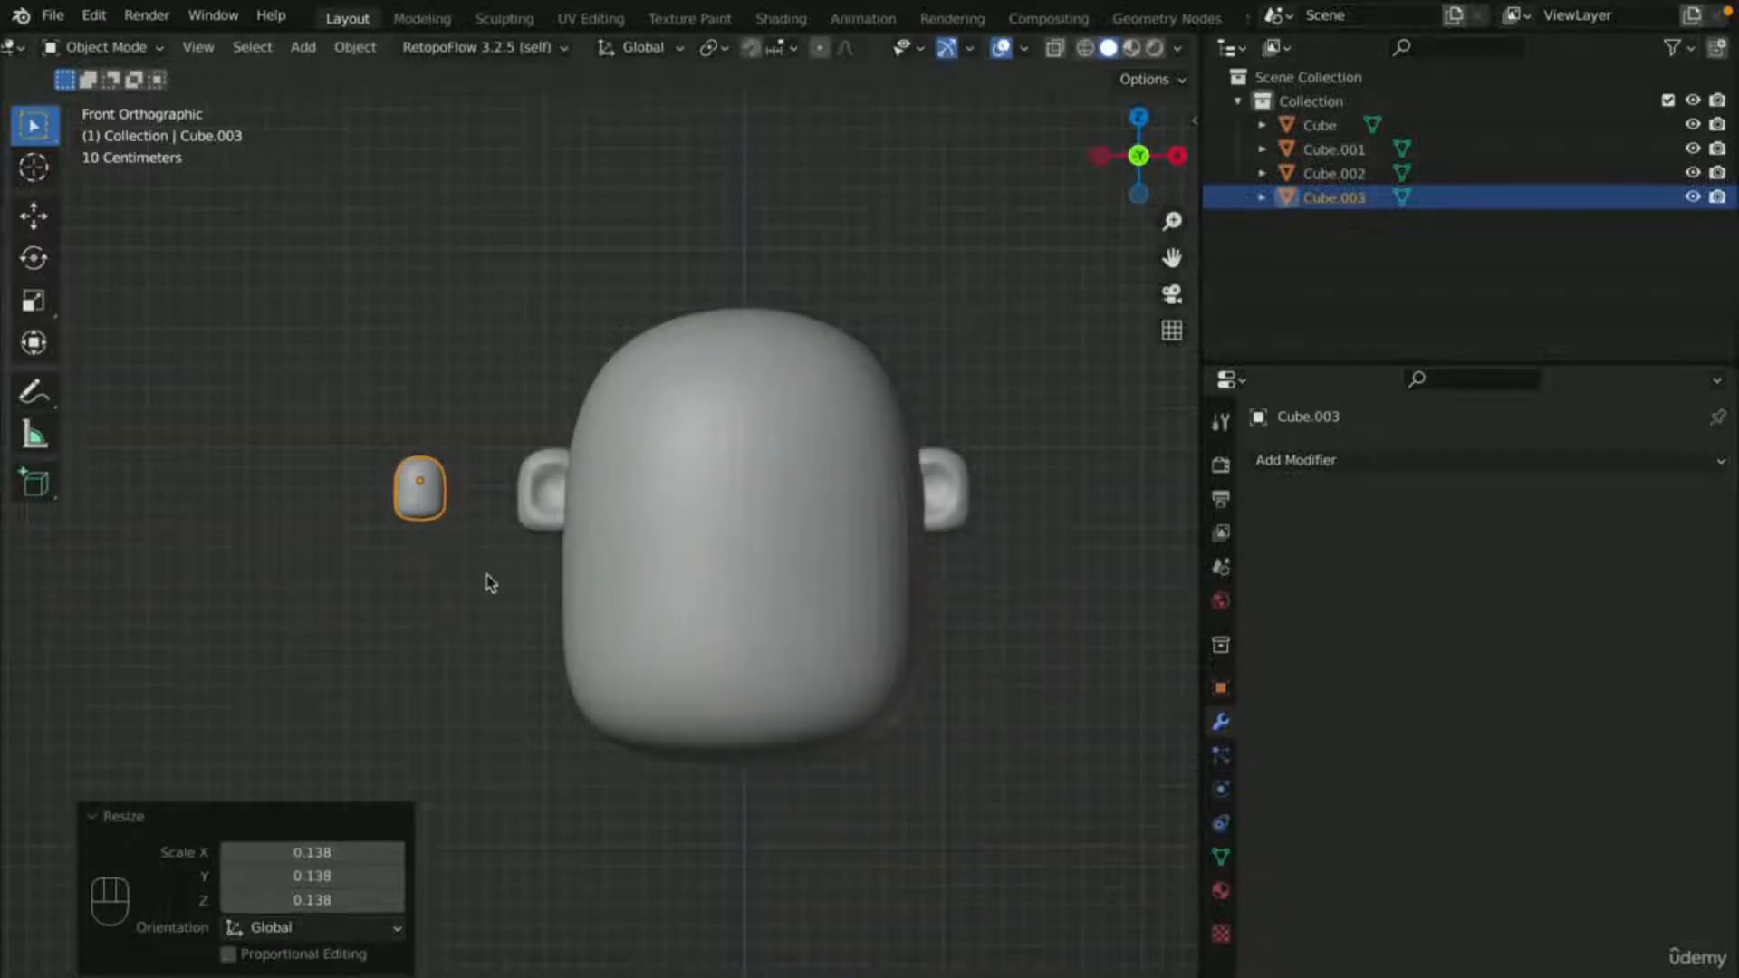
key(g)
key(x)
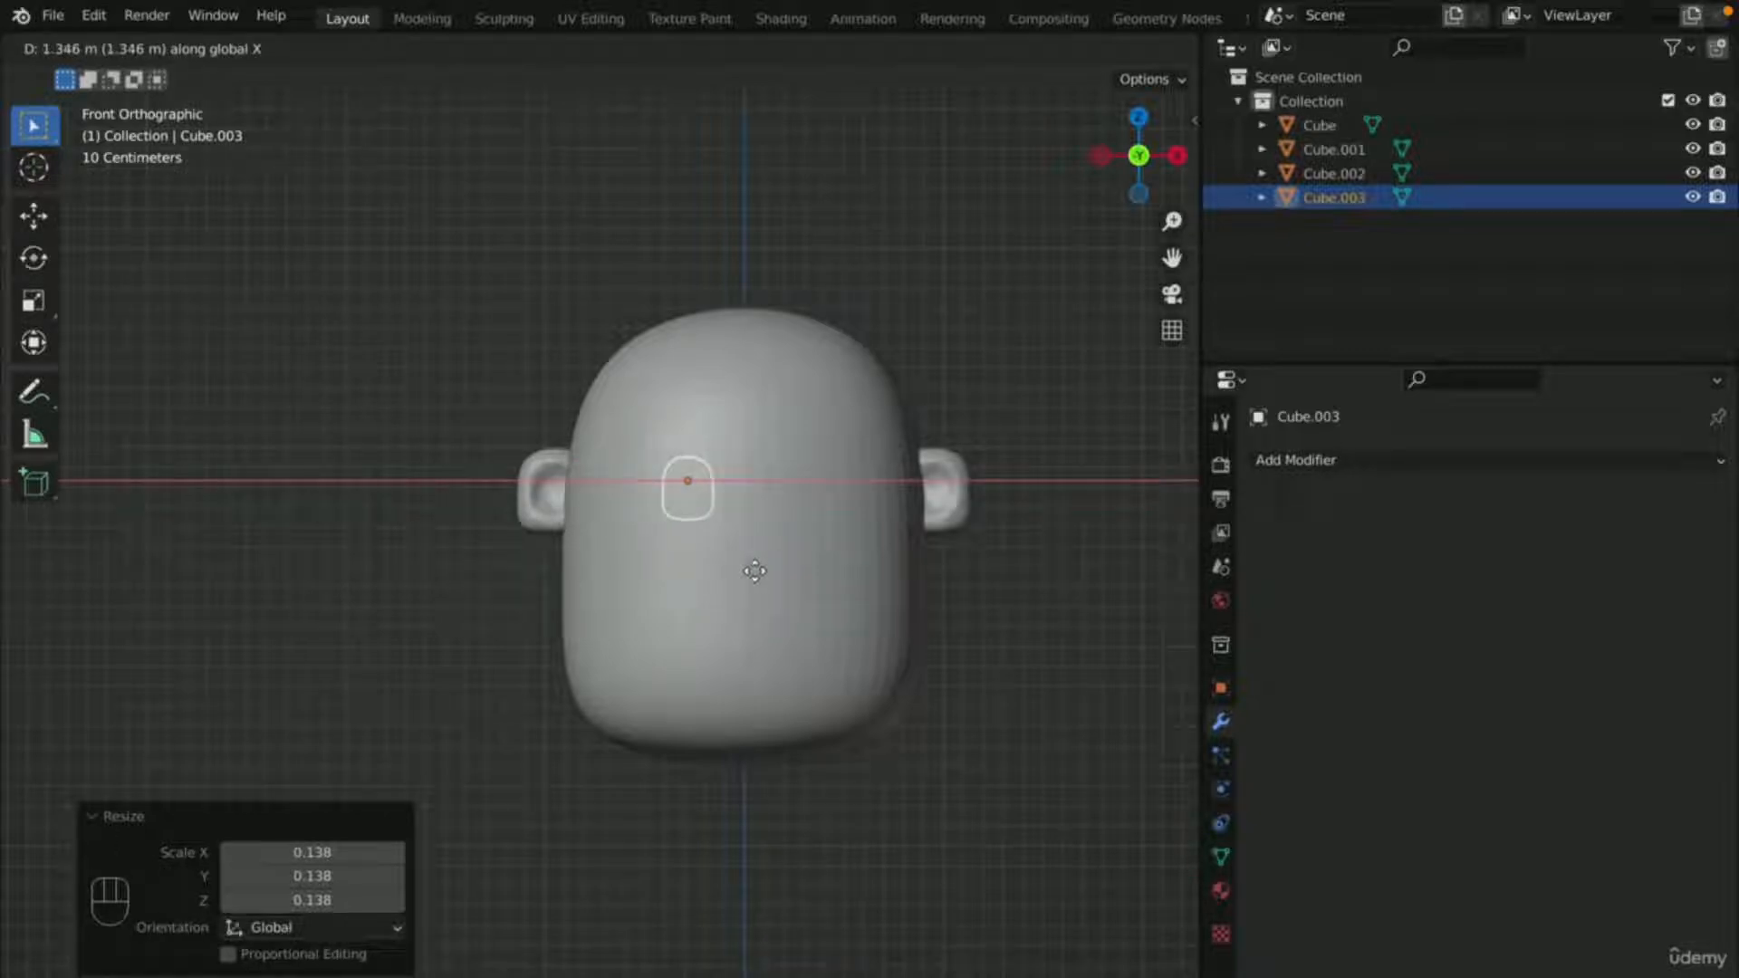
click(754, 571)
- Scale the small body copy inside the head uniformly to about 0.781
scroll(834, 580, up, 2)
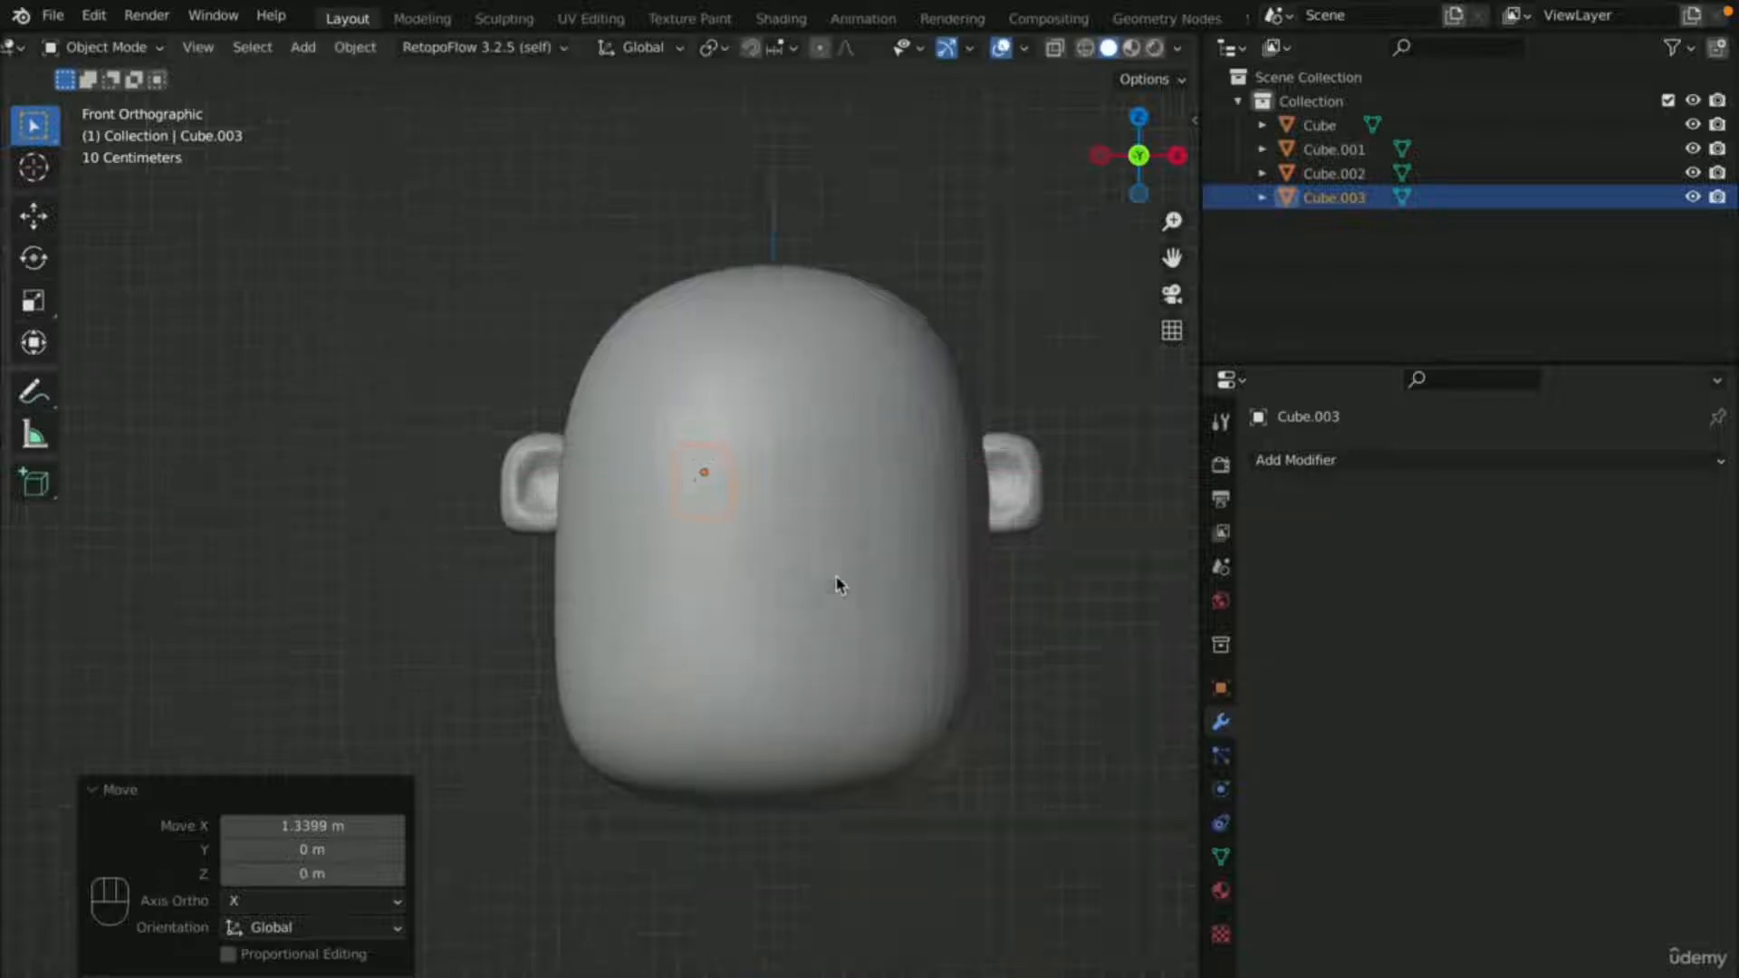
key(s)
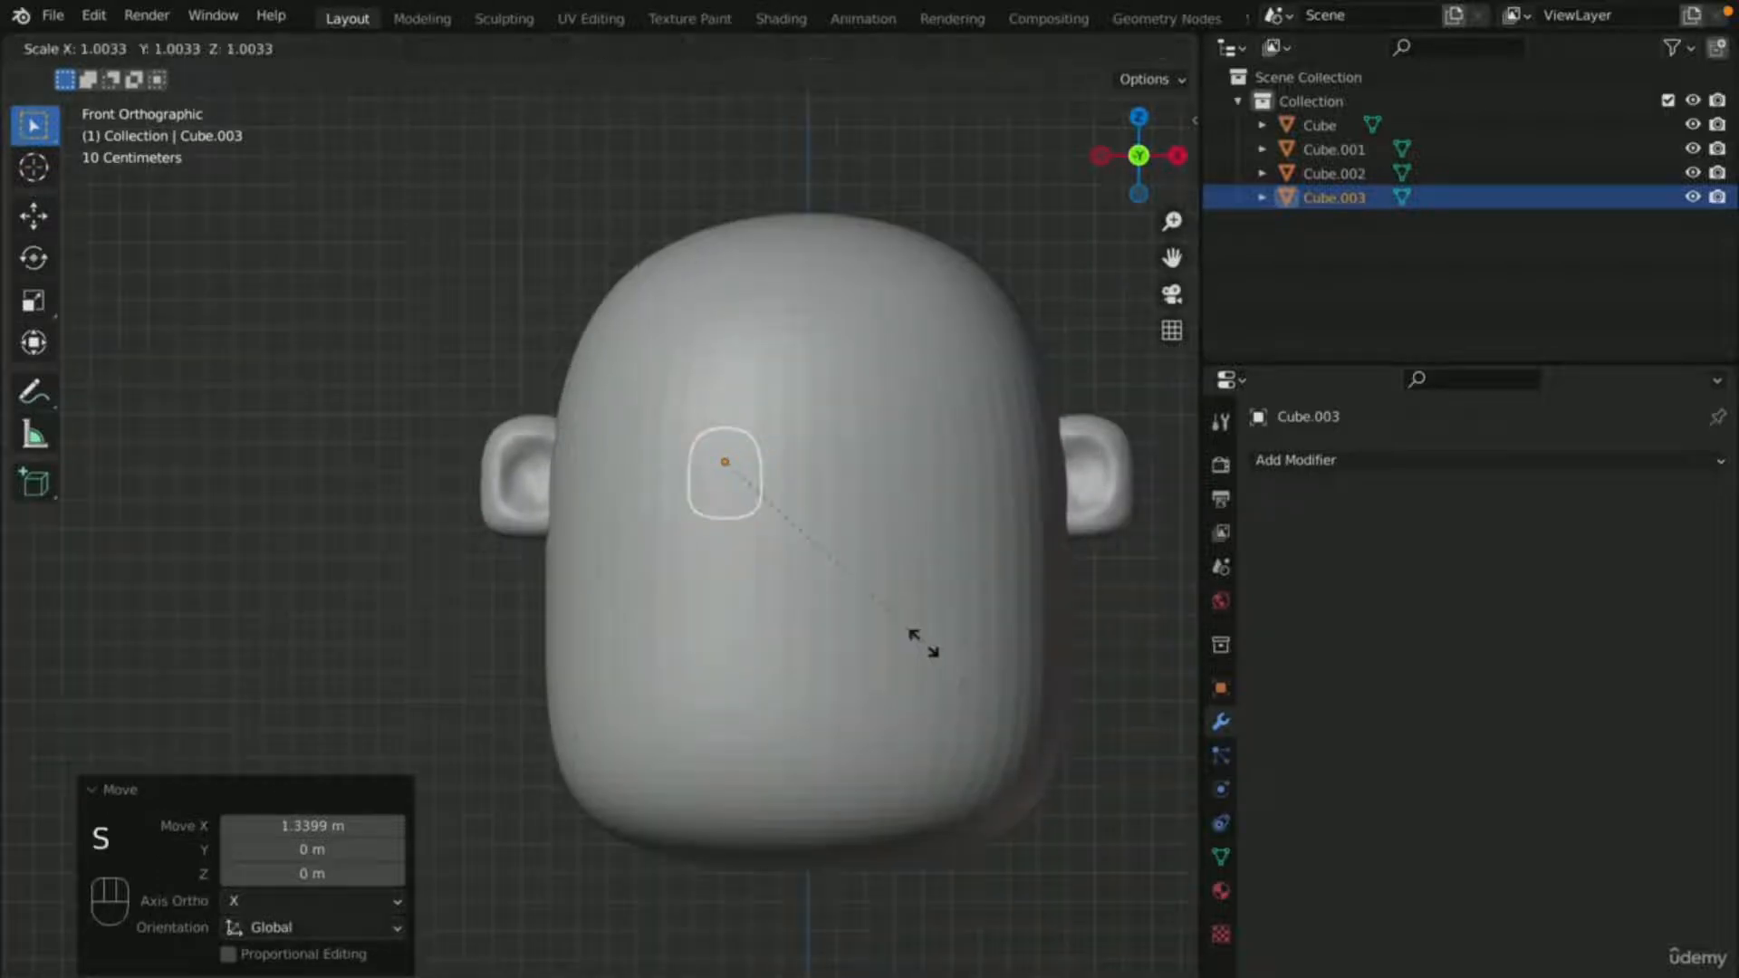
click(876, 600)
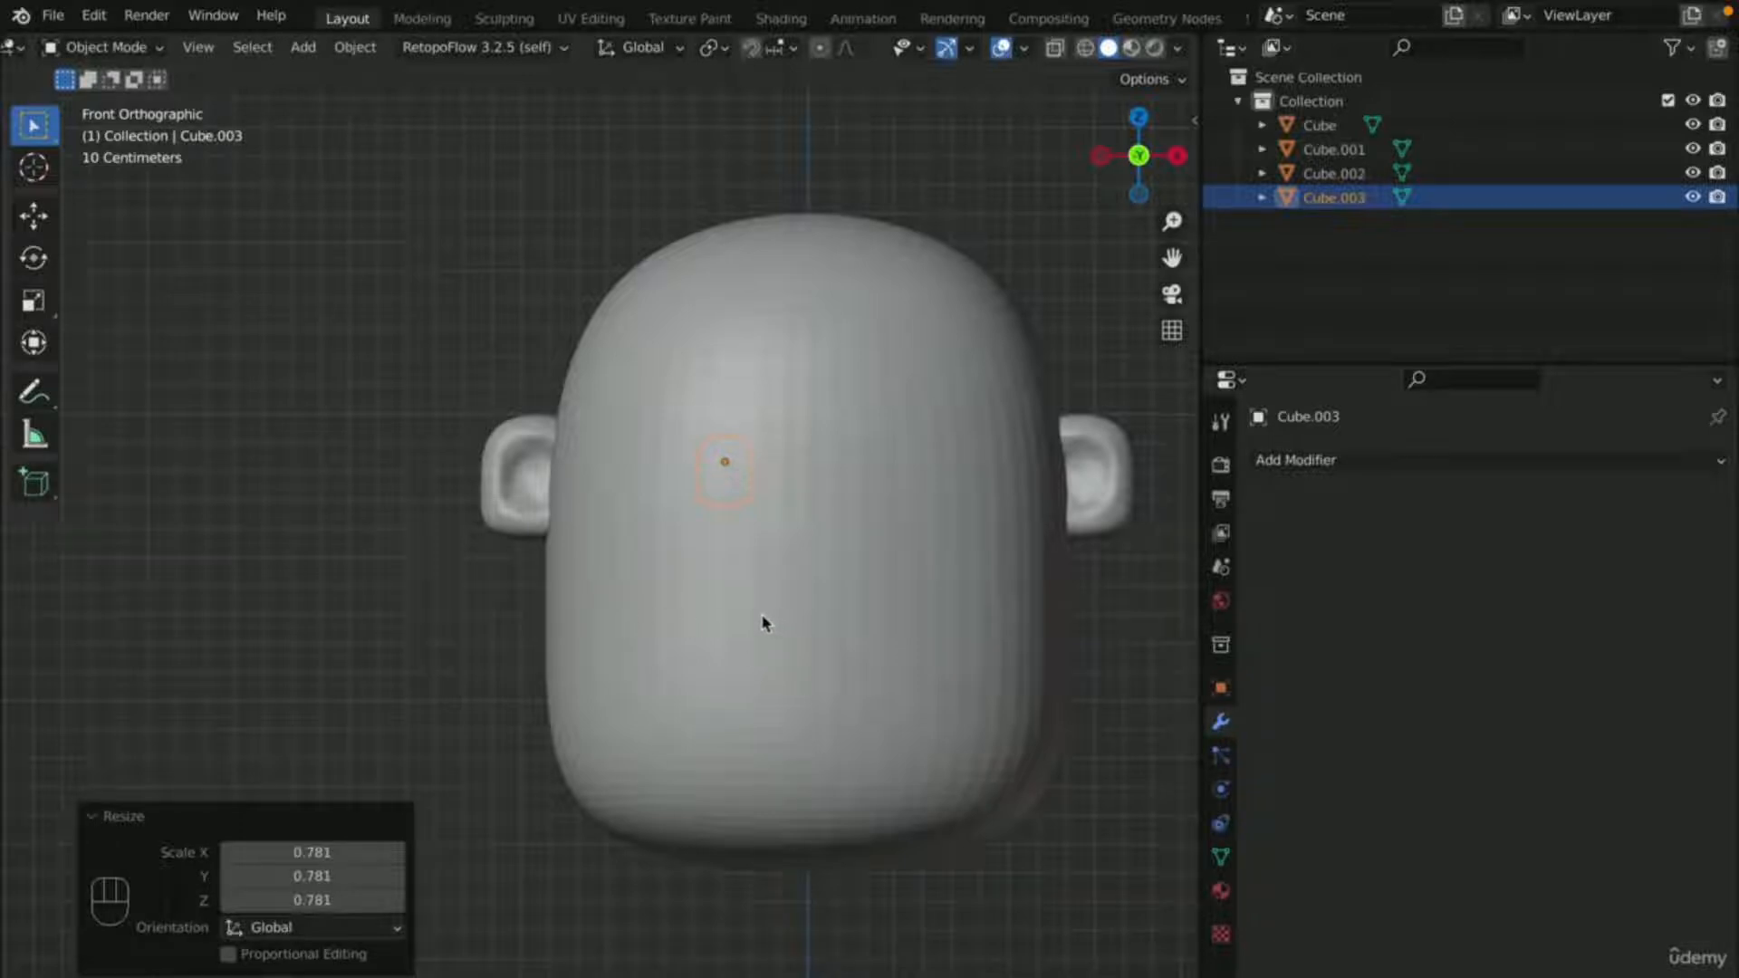
key(KP_3)
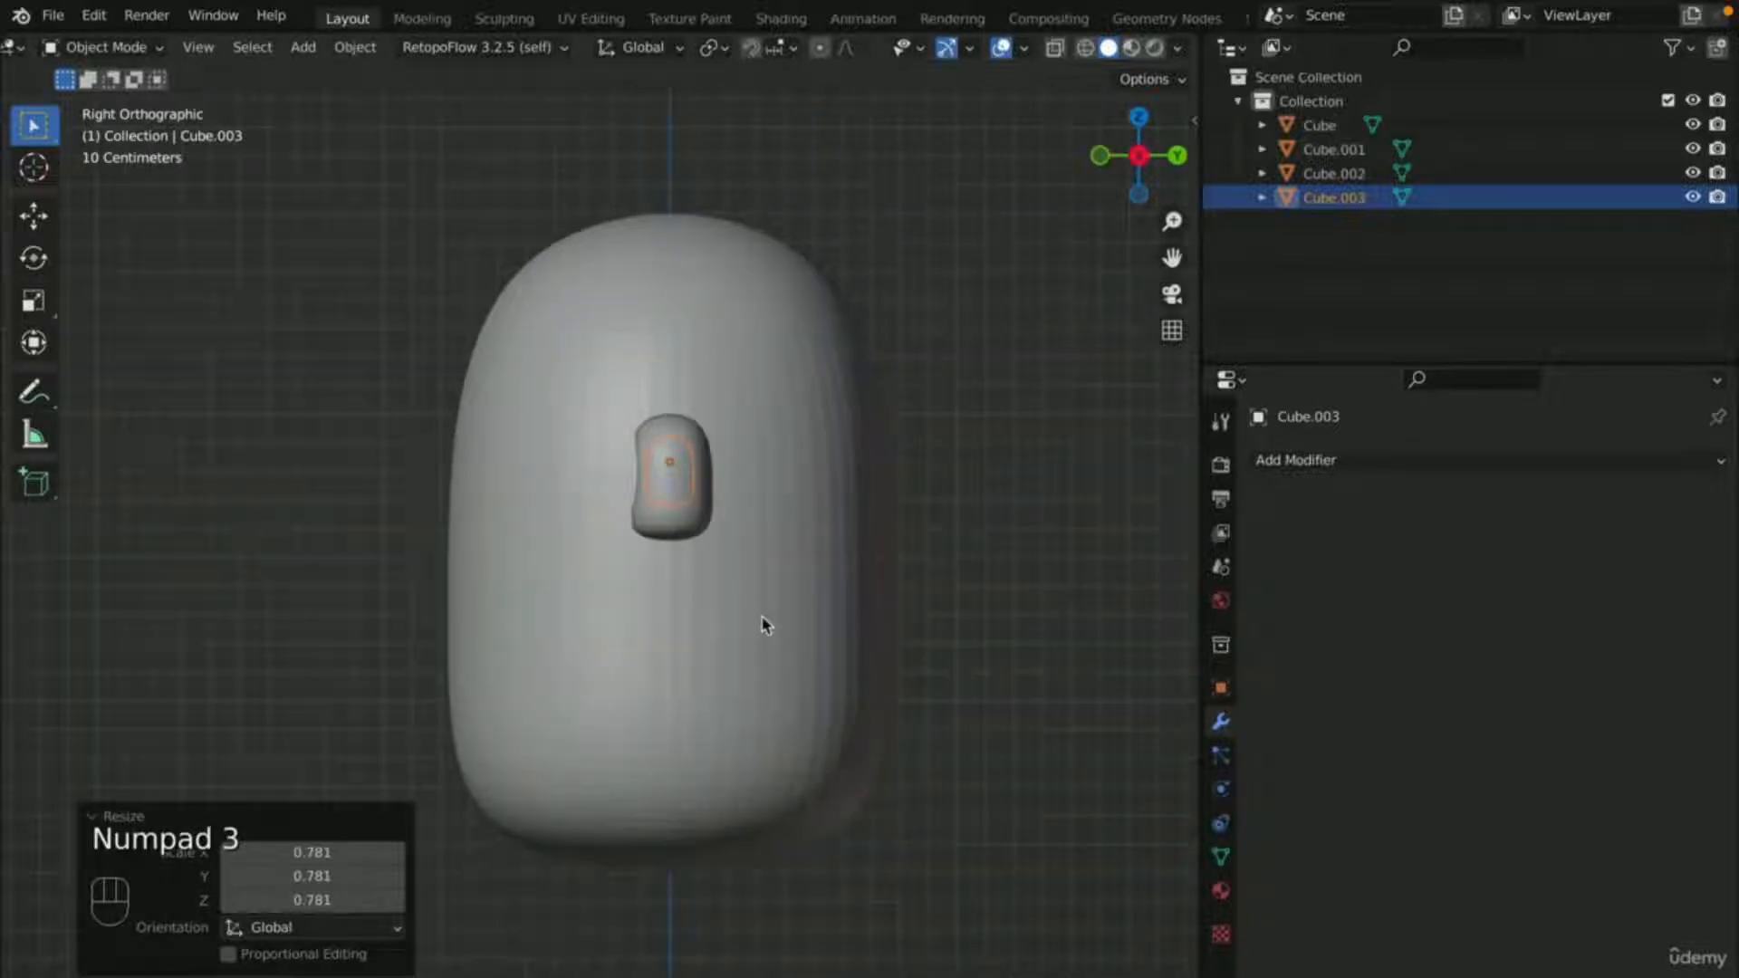
key(g)
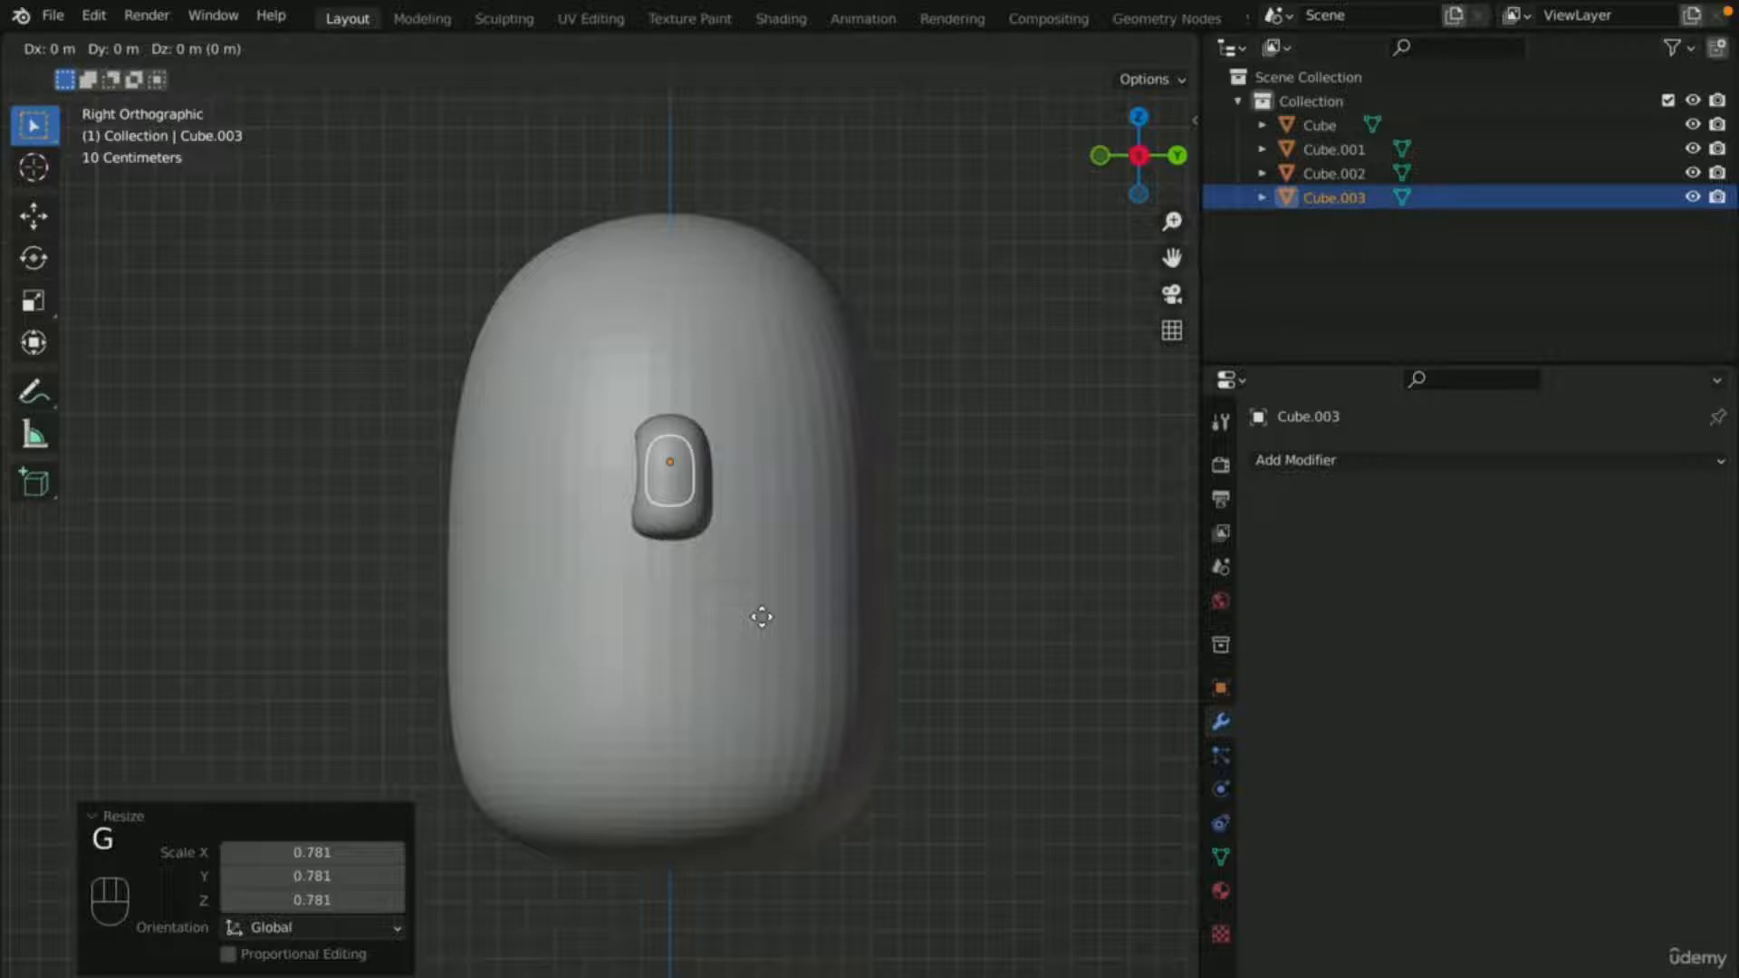
key(3)
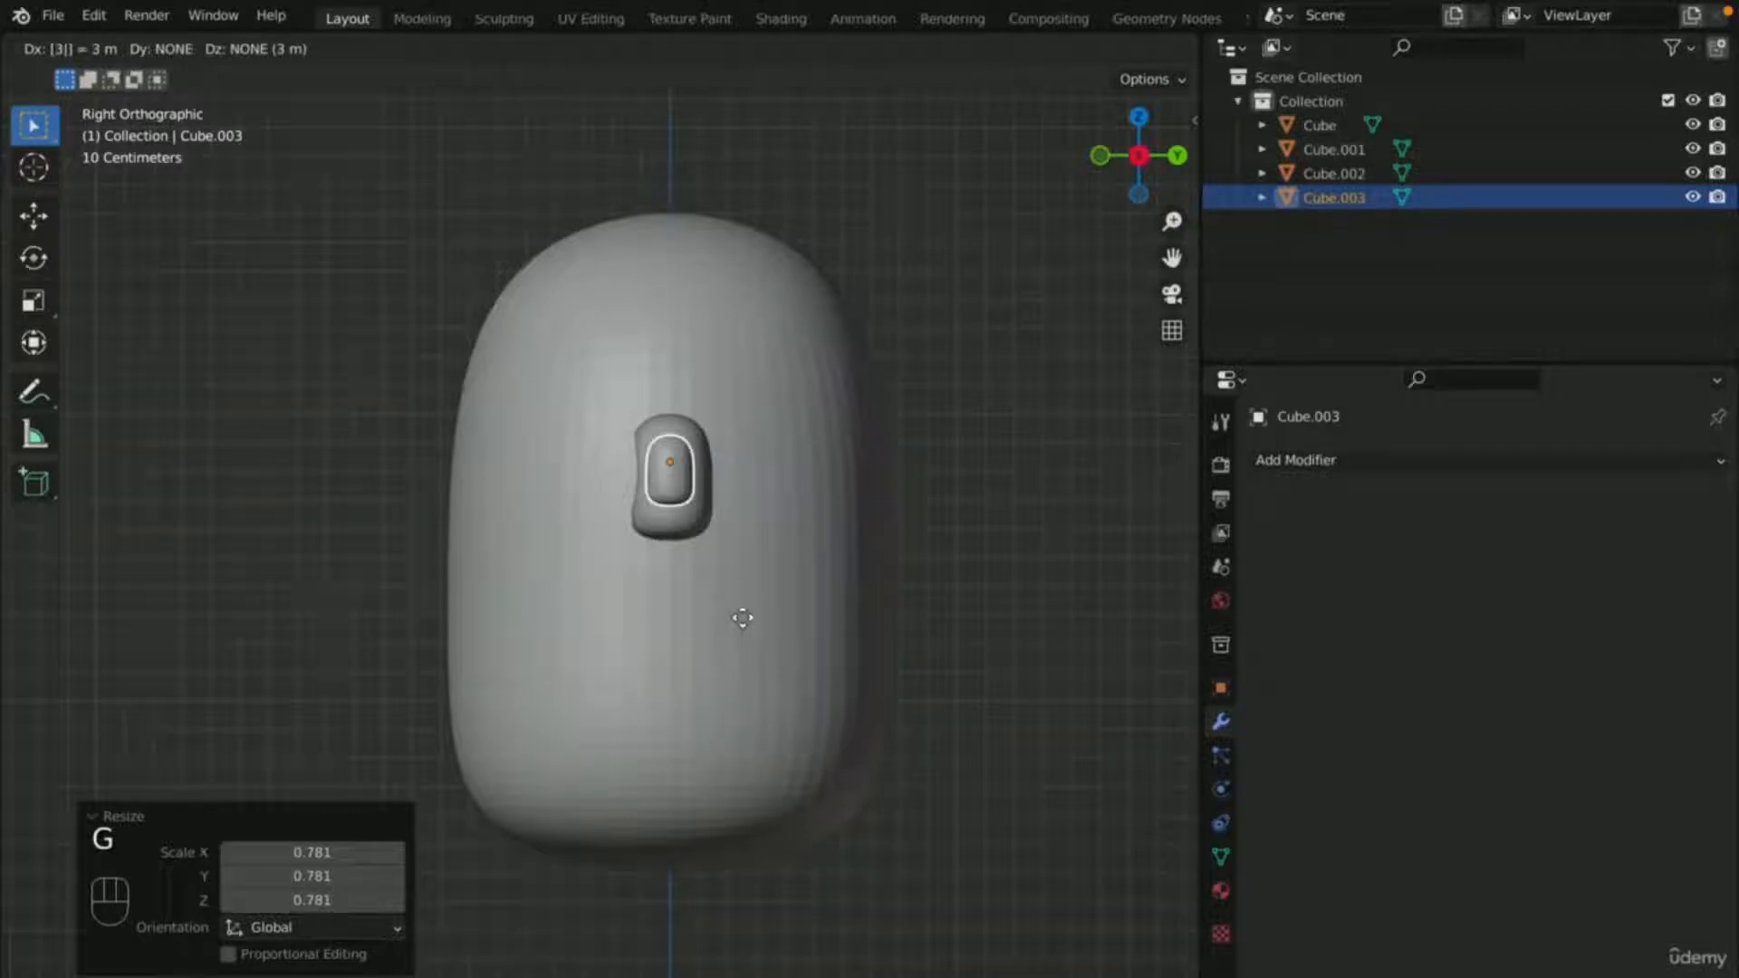
click(737, 616)
key(super+z)
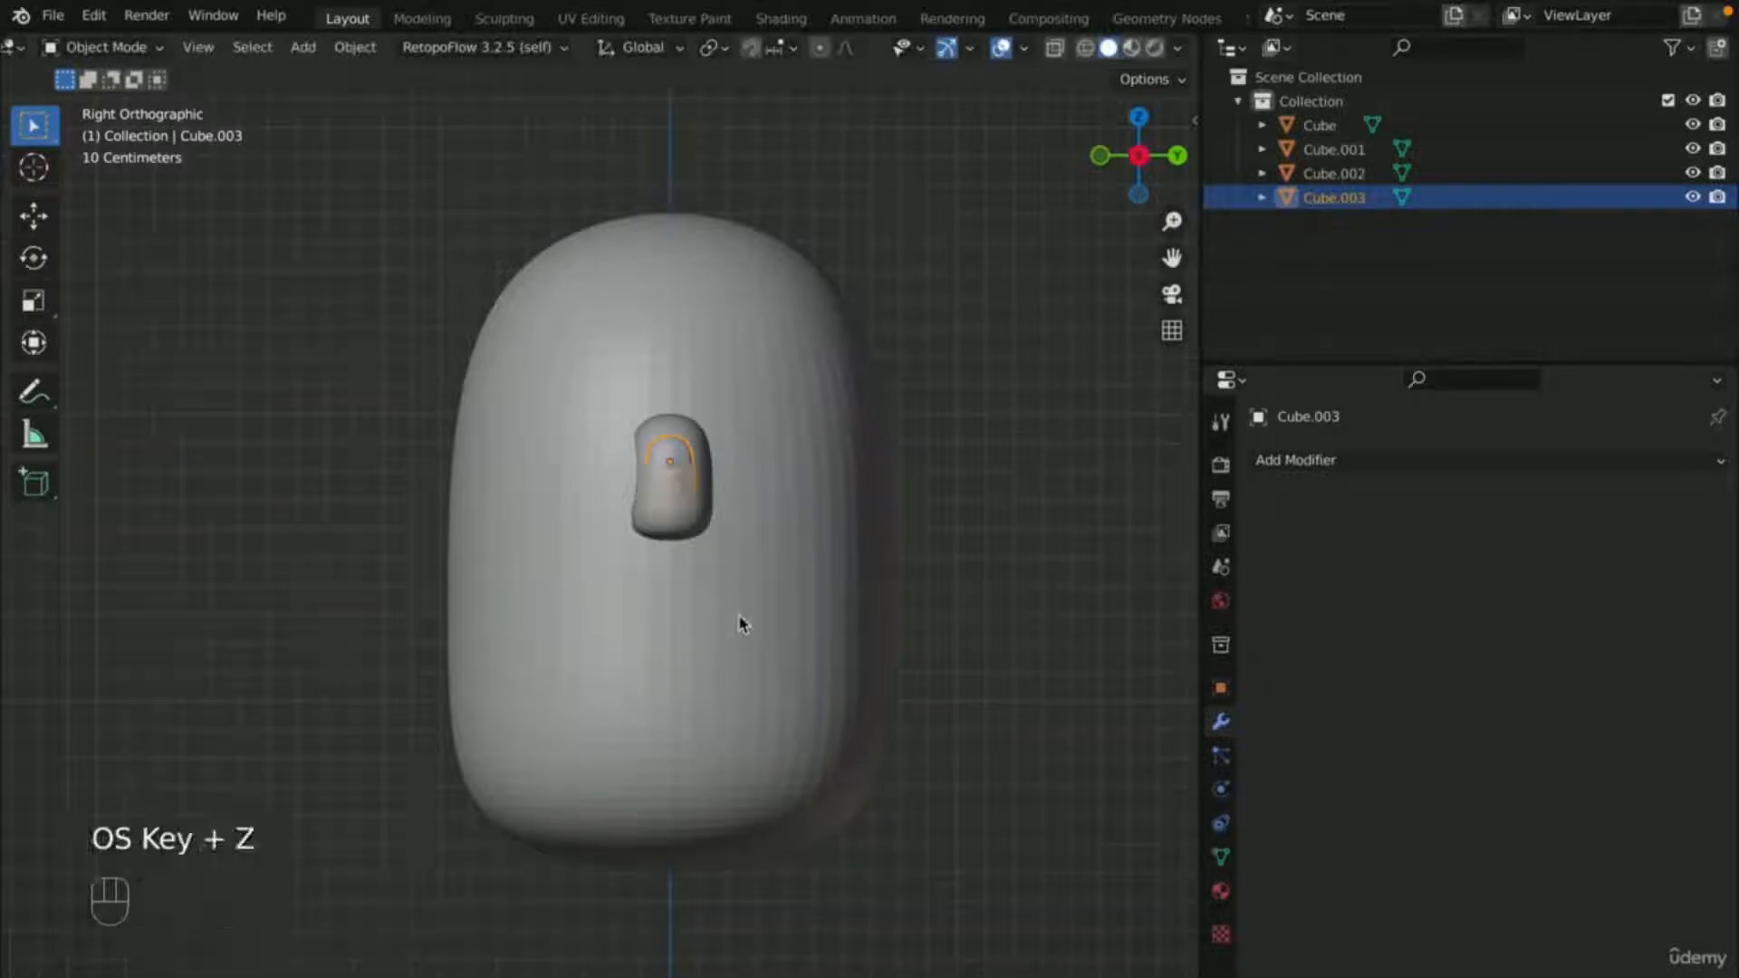
- Move the small copy about -0.762 m along Y so it pokes out of the front of the face as an eye
key(g)
key(y)
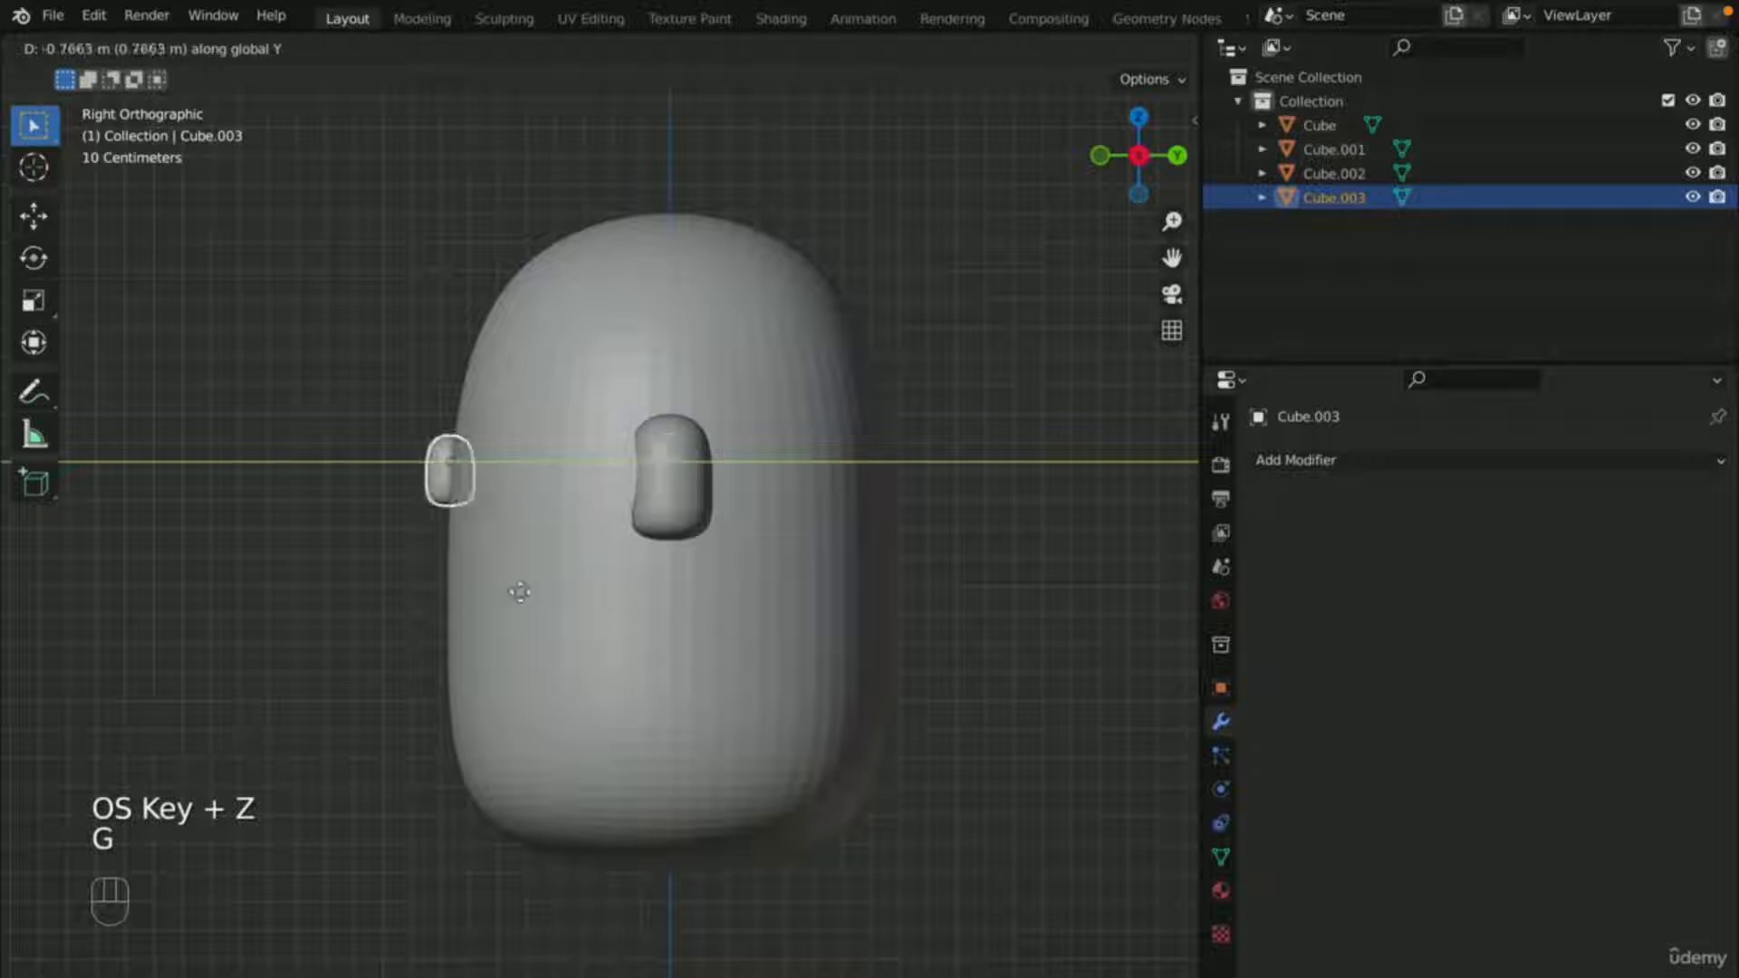
click(520, 598)
- Shift the eye about -0.093 m along X, closer to the nearer ear
key(KP_1)
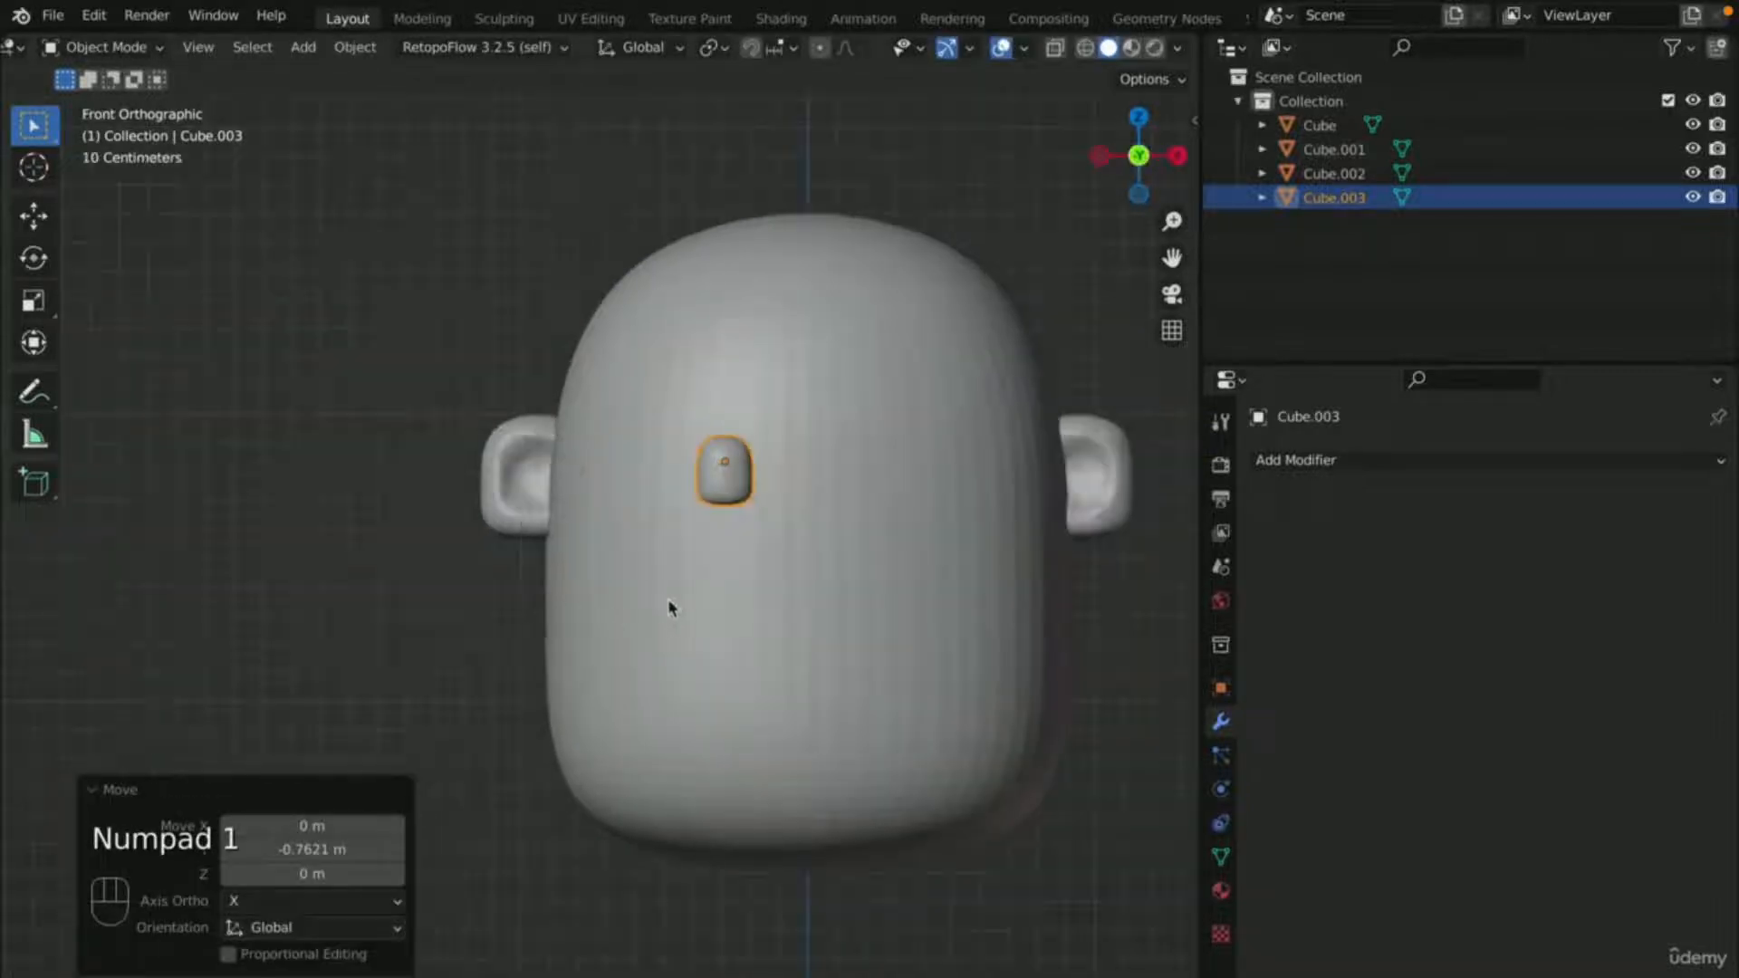
scroll(728, 599, up, 4)
scroll(810, 580, down, 1)
scroll(876, 504, up, 3)
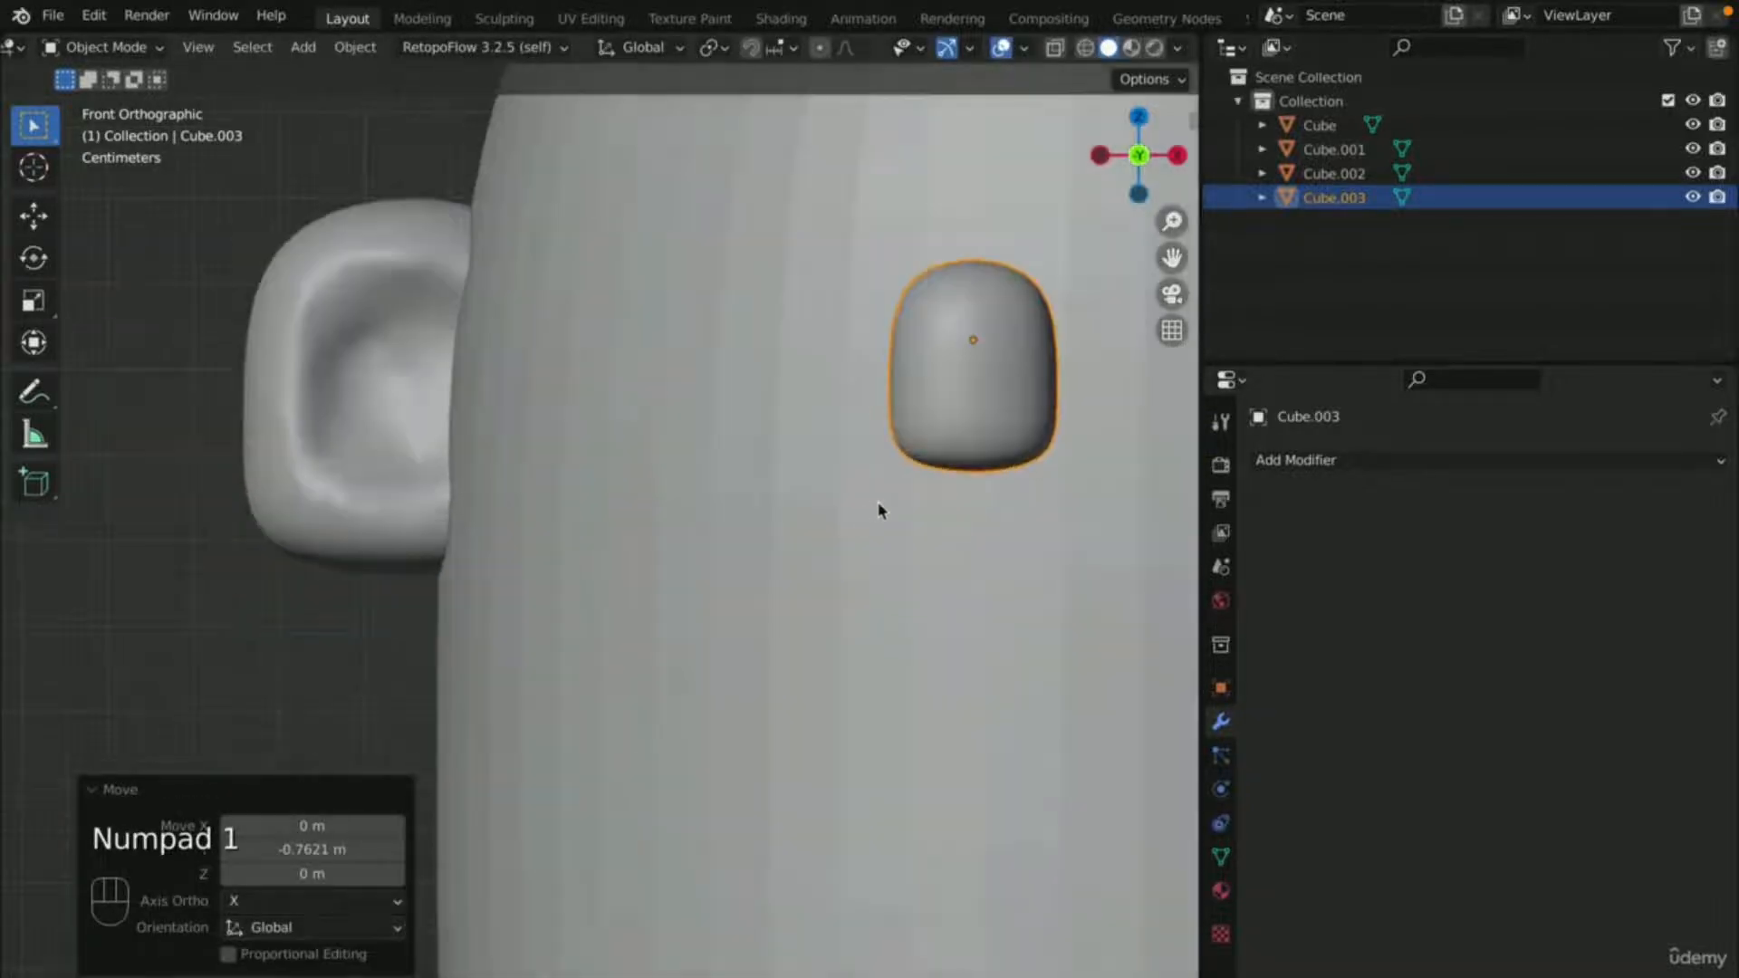
scroll(876, 503, down, 6)
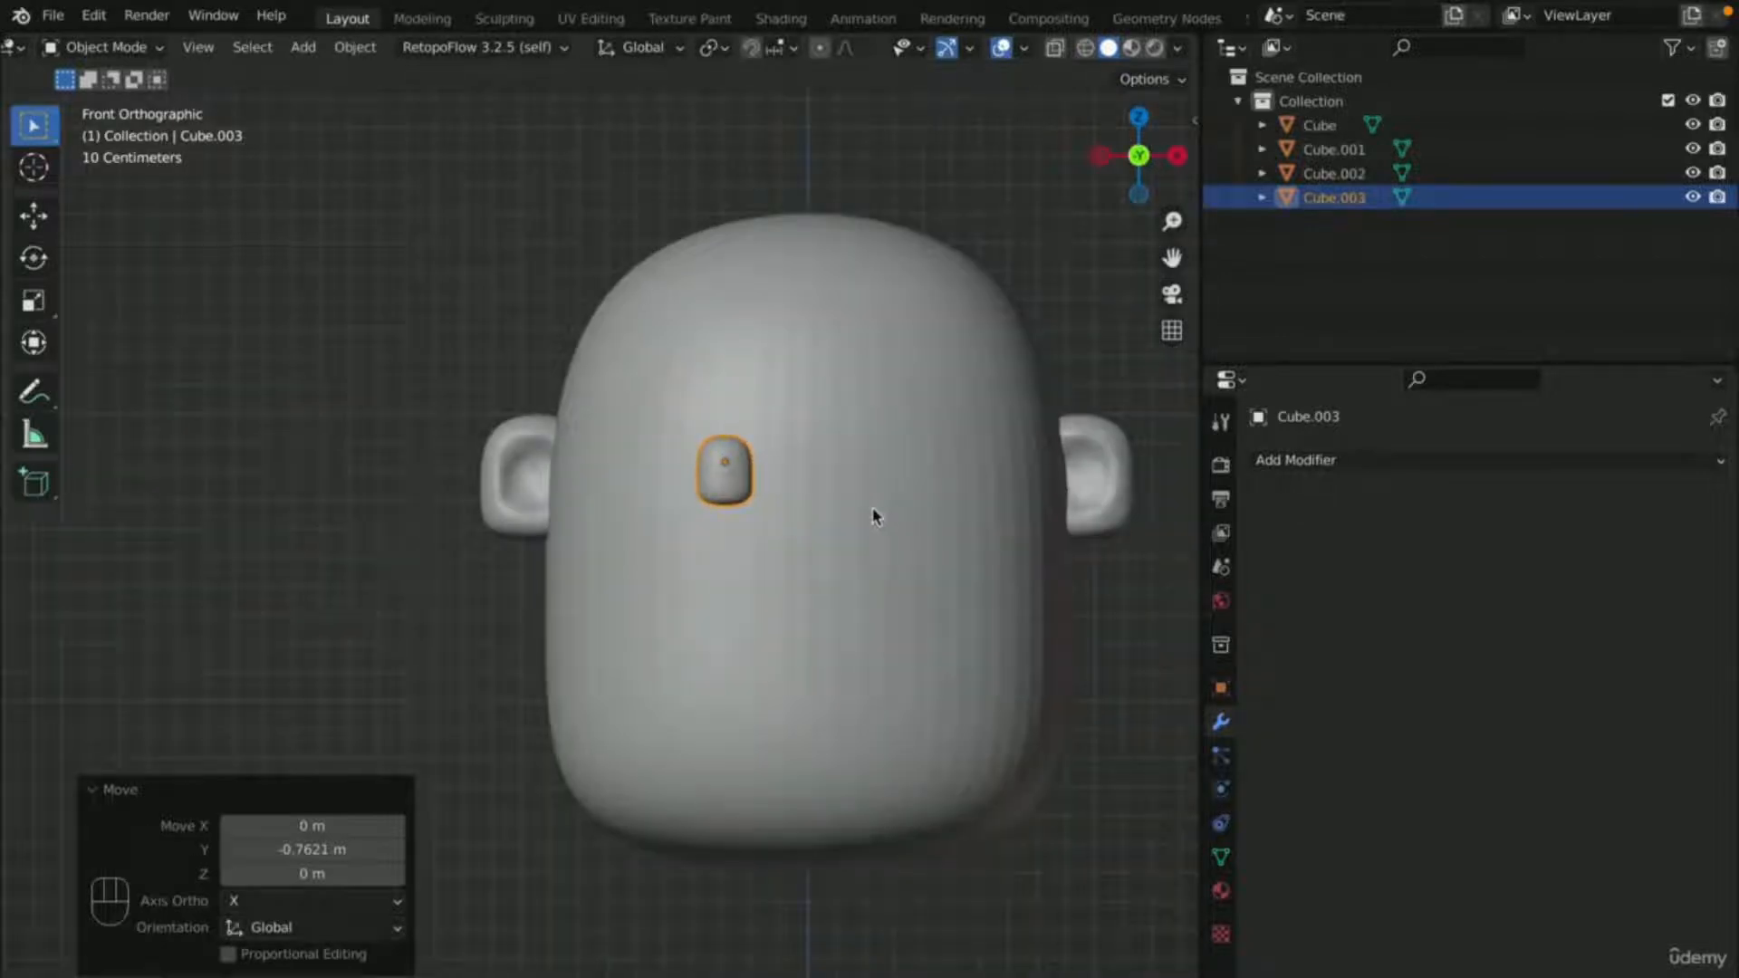
key(g)
key(x)
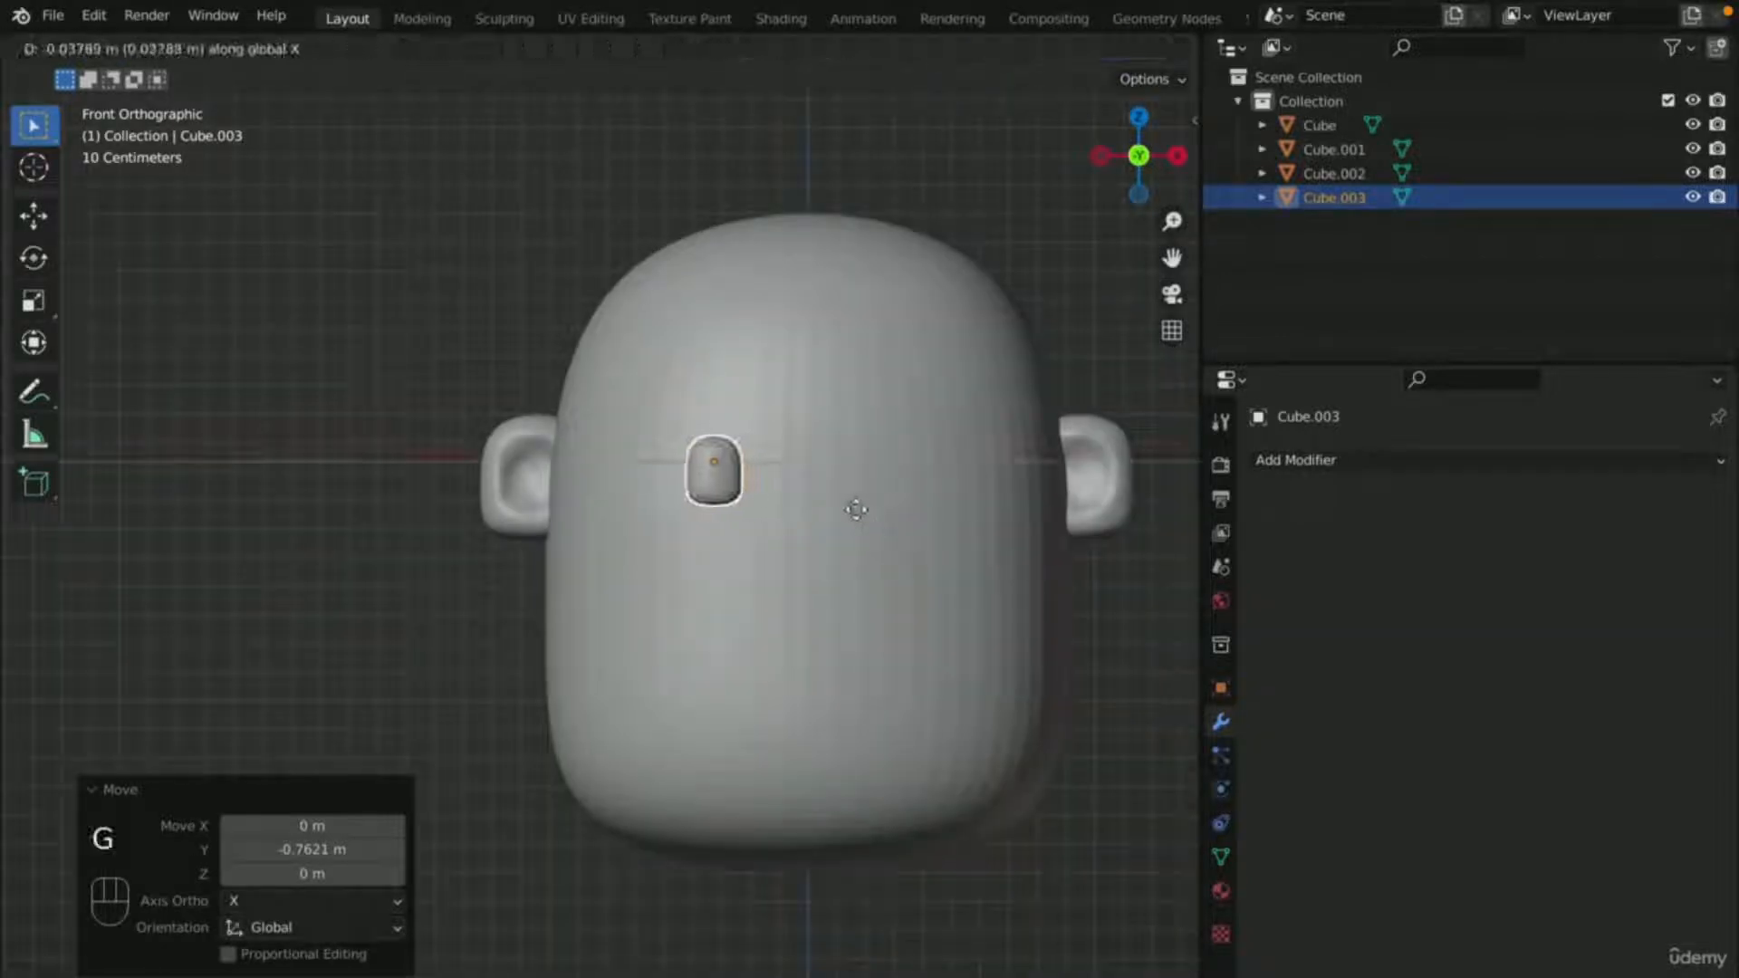
click(845, 510)
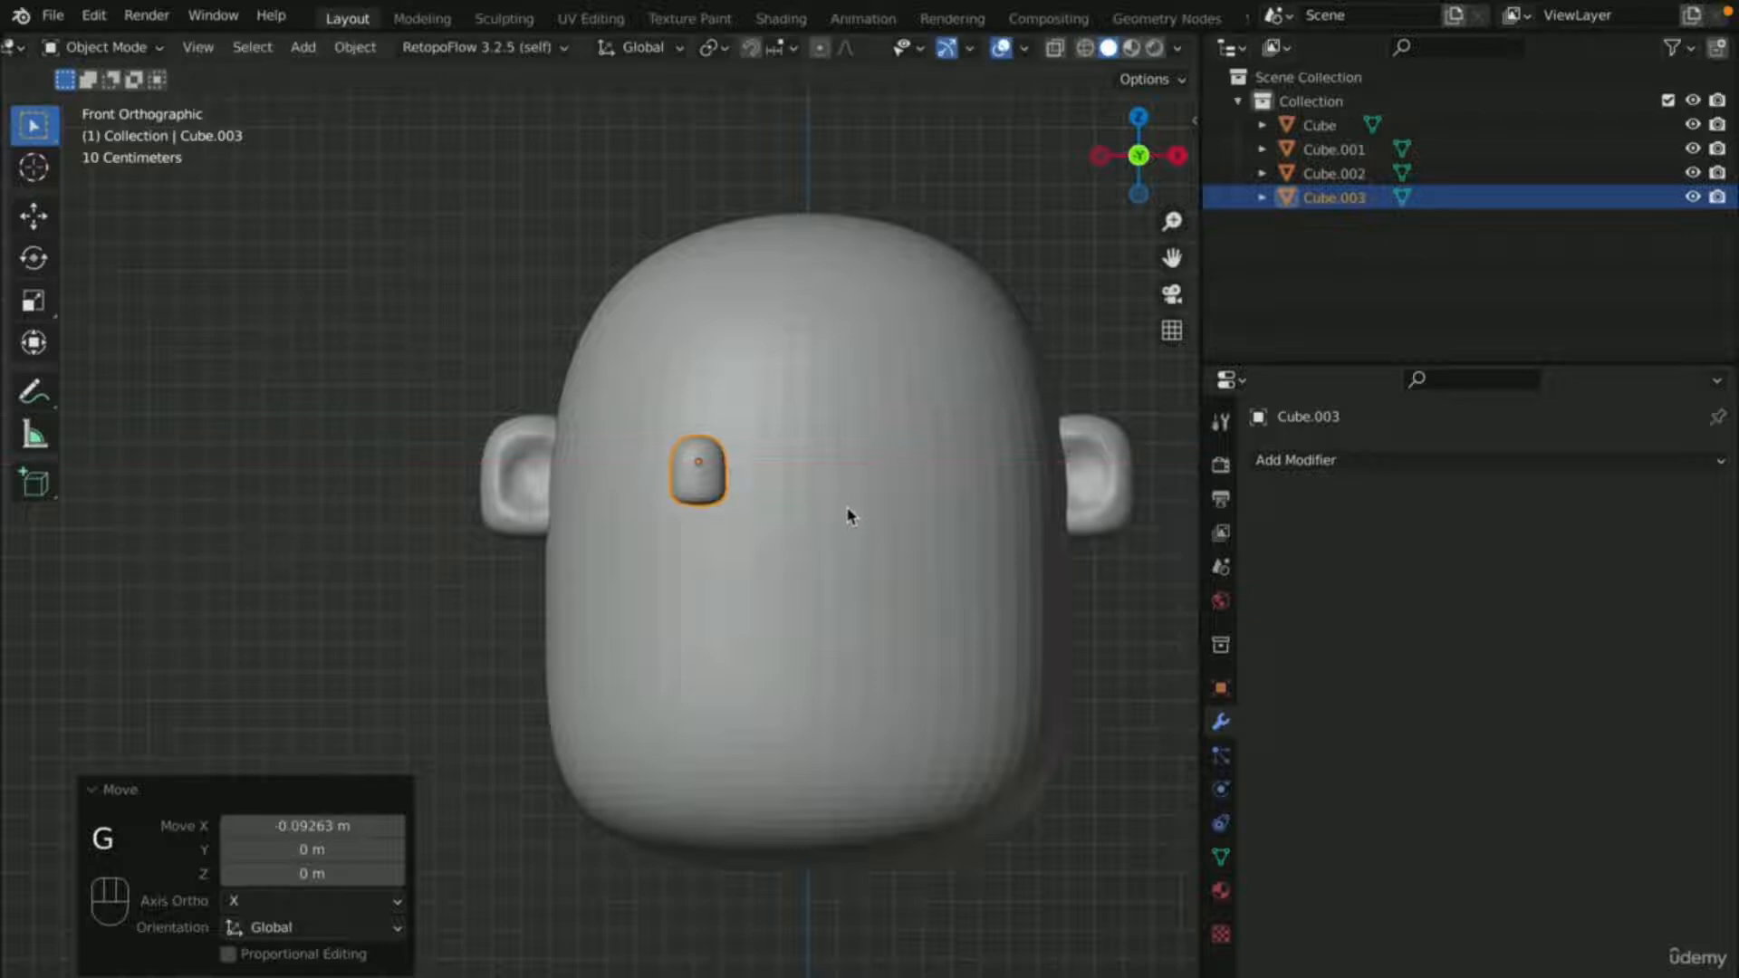
- Push the eye about 0.049 m along Y, slightly deeper into the face
middle_drag(862, 535, 780, 551)
key(g)
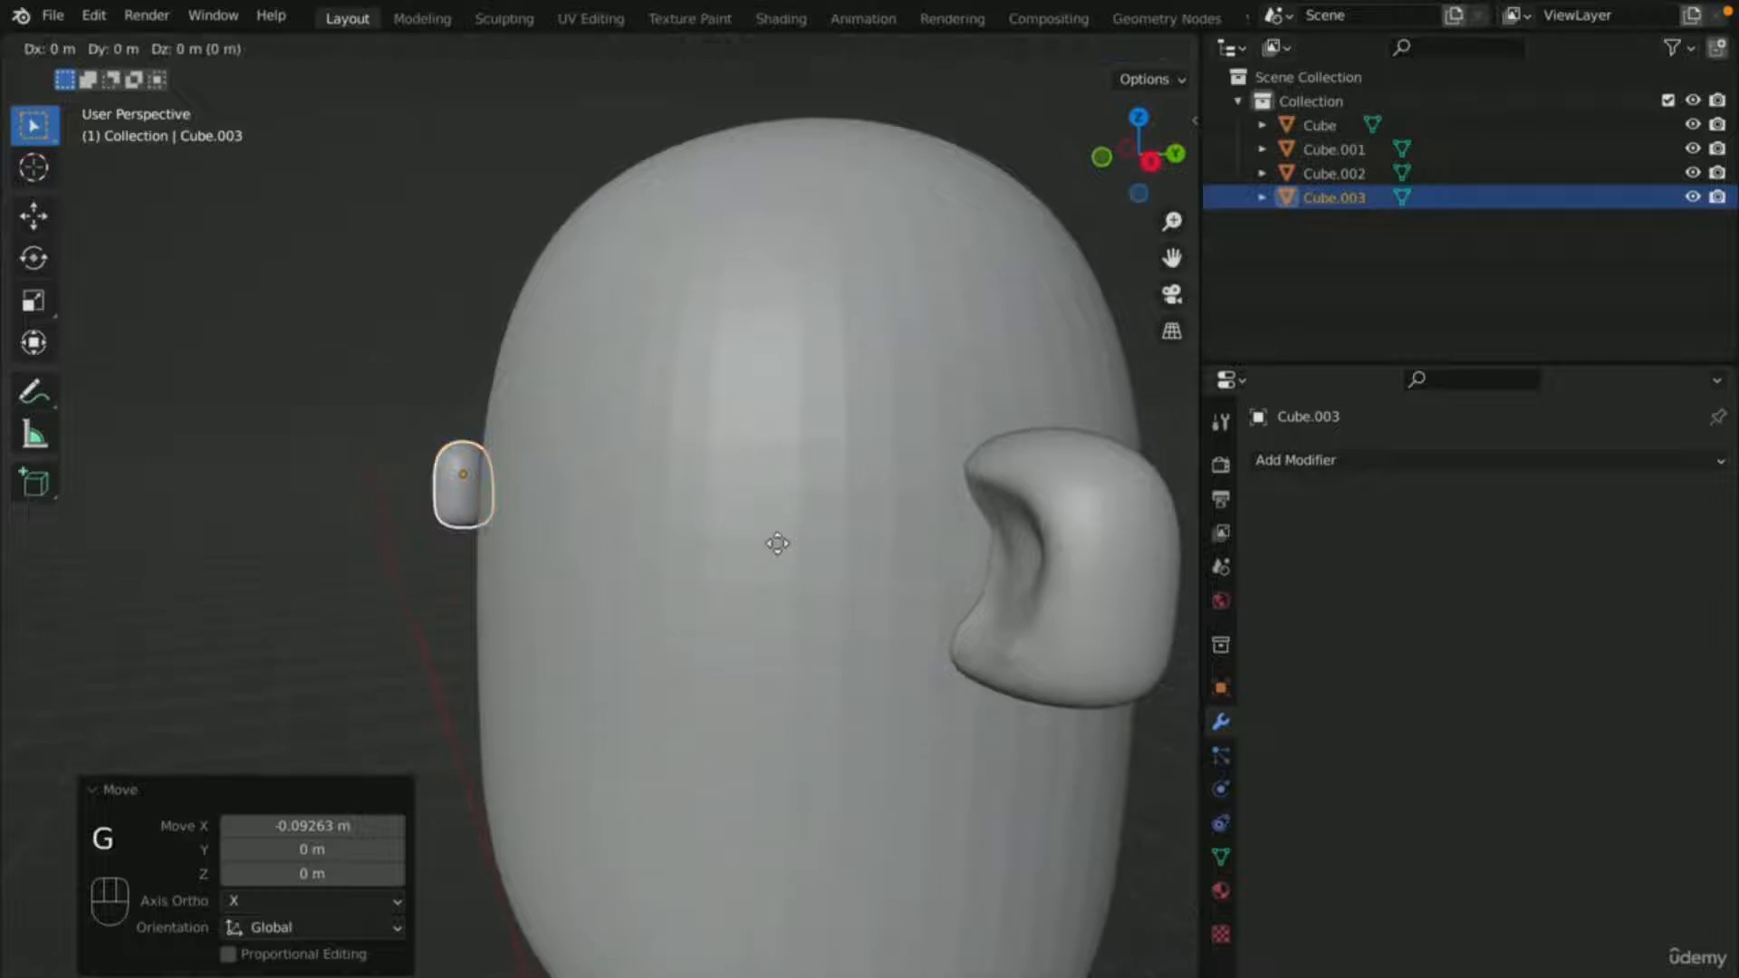
key(y)
click(795, 552)
- Duplicate the eye about 0.745 m along X to the other half of the face and check the pair from above
key(KP_1)
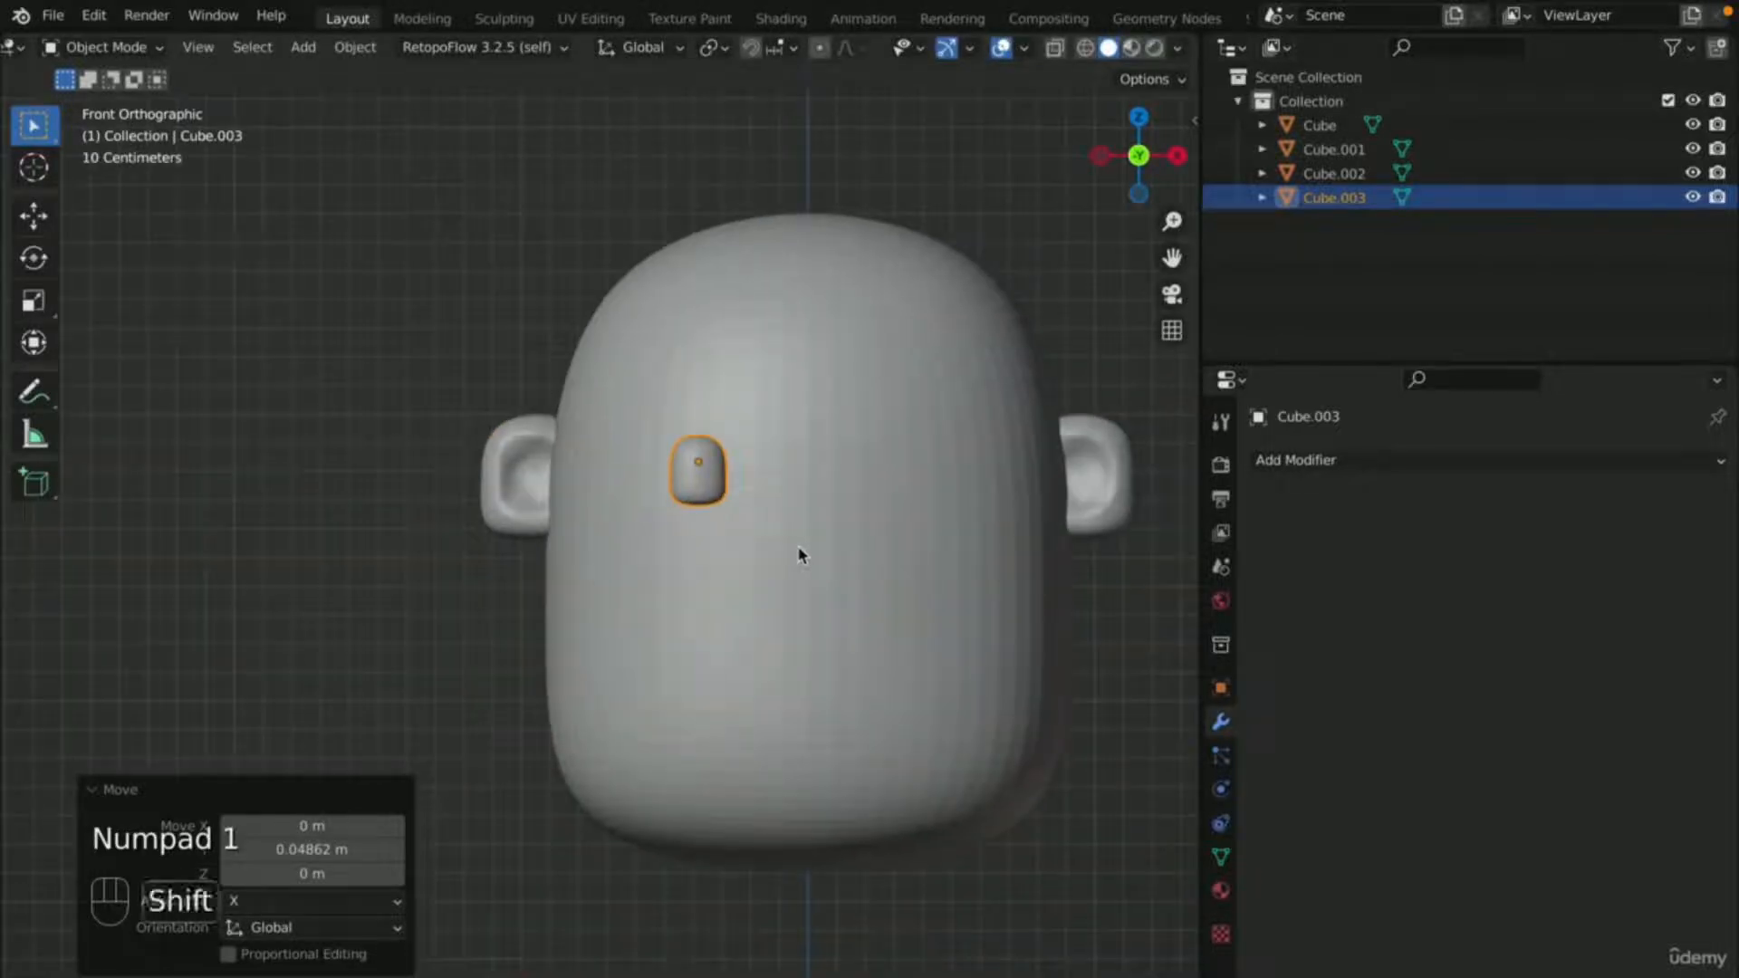
key(shift+d)
key(x)
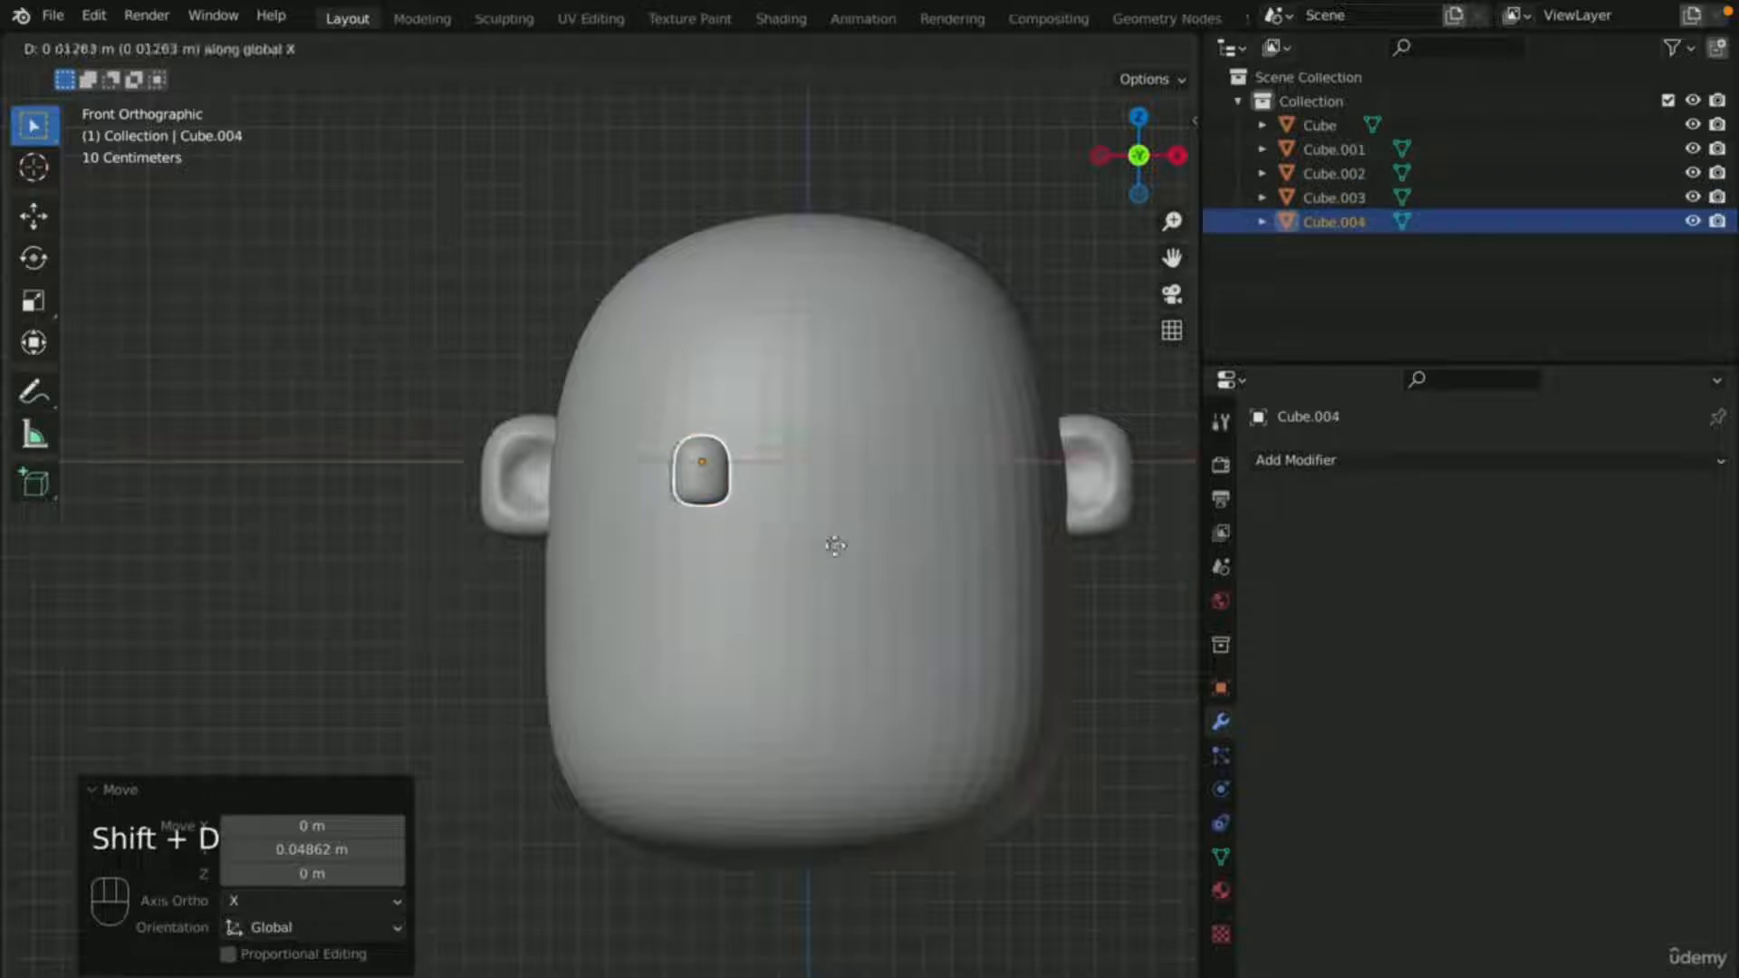
click(1014, 549)
middle_drag(1117, 616, 1063, 648)
key(KP_7)
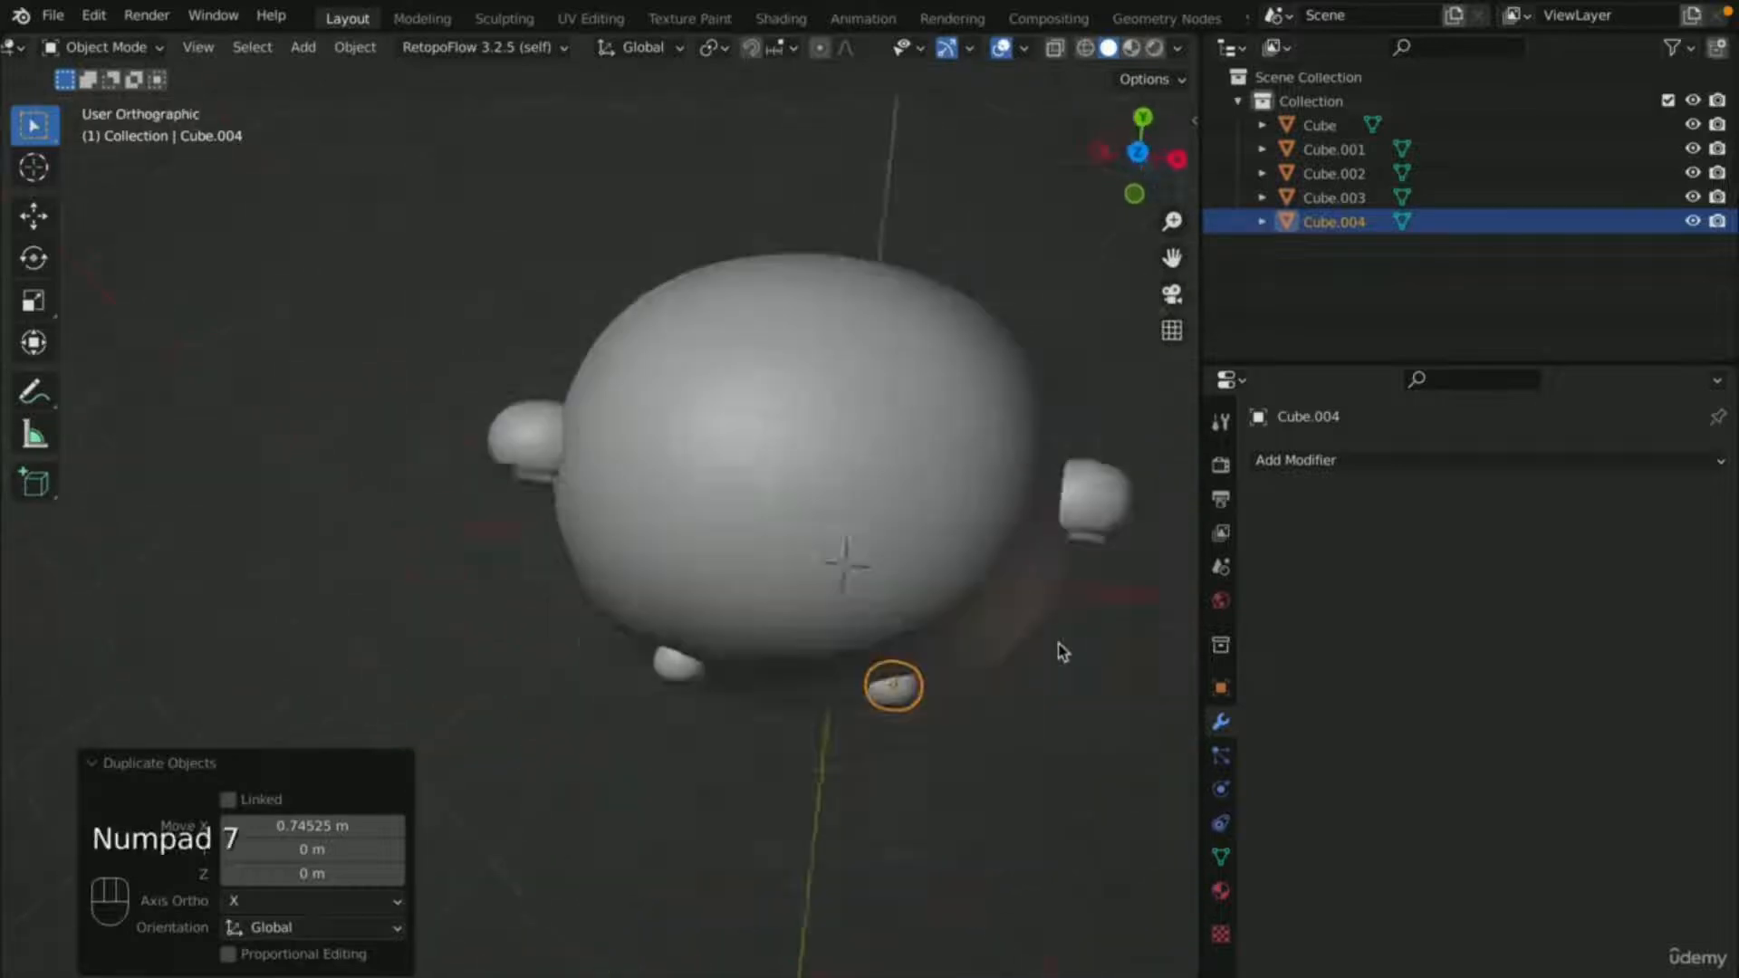
click(1044, 788)
middle_drag(1045, 788, 1041, 759)
- Apply smooth shading to both eyes
key(KP_1)
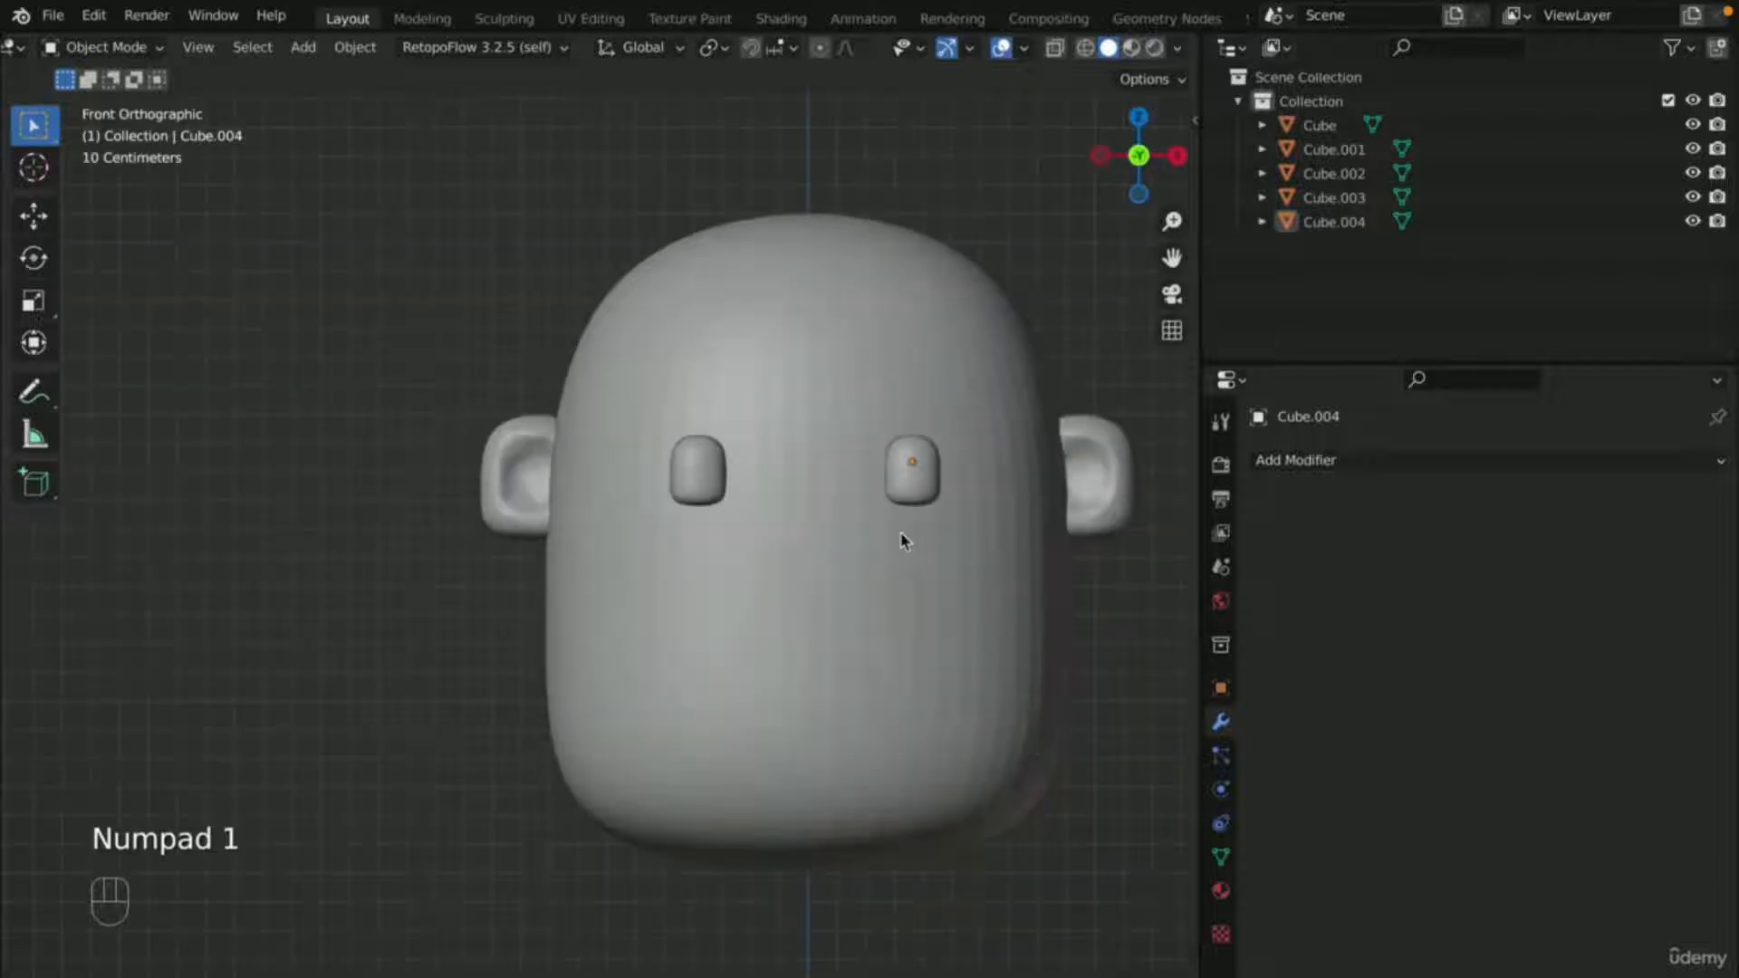
scroll(901, 541, up, 5)
drag(1169, 260, 697, 378)
click(457, 558)
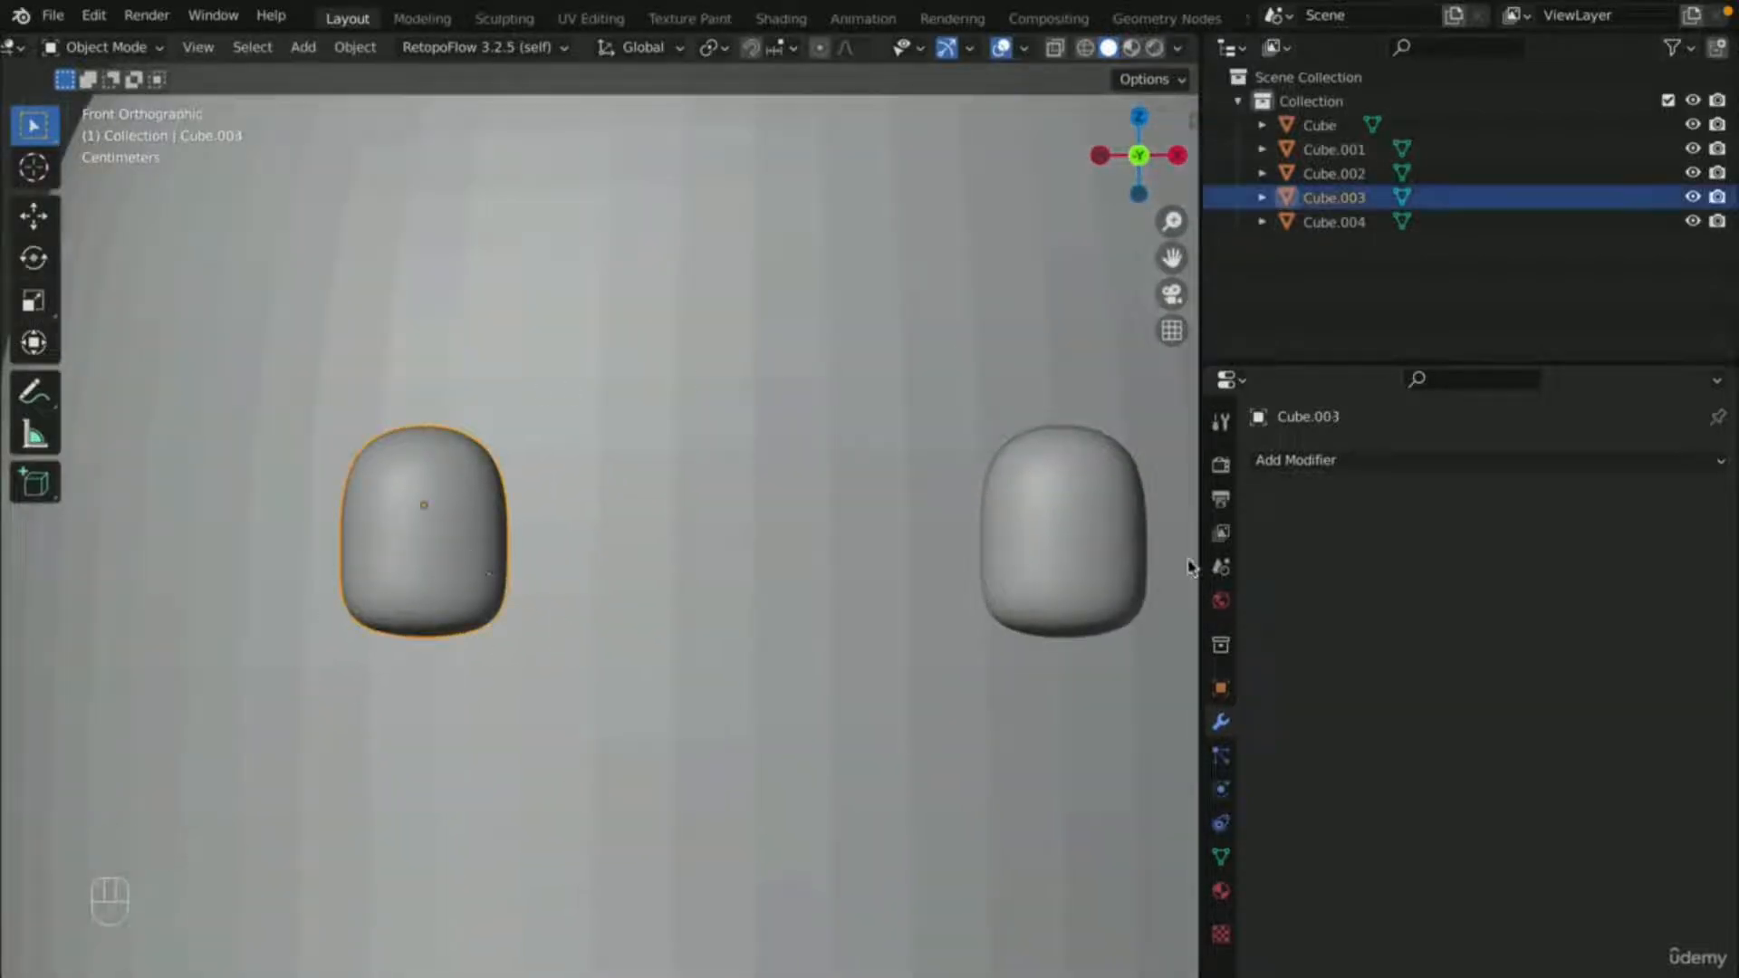
right_click(474, 505)
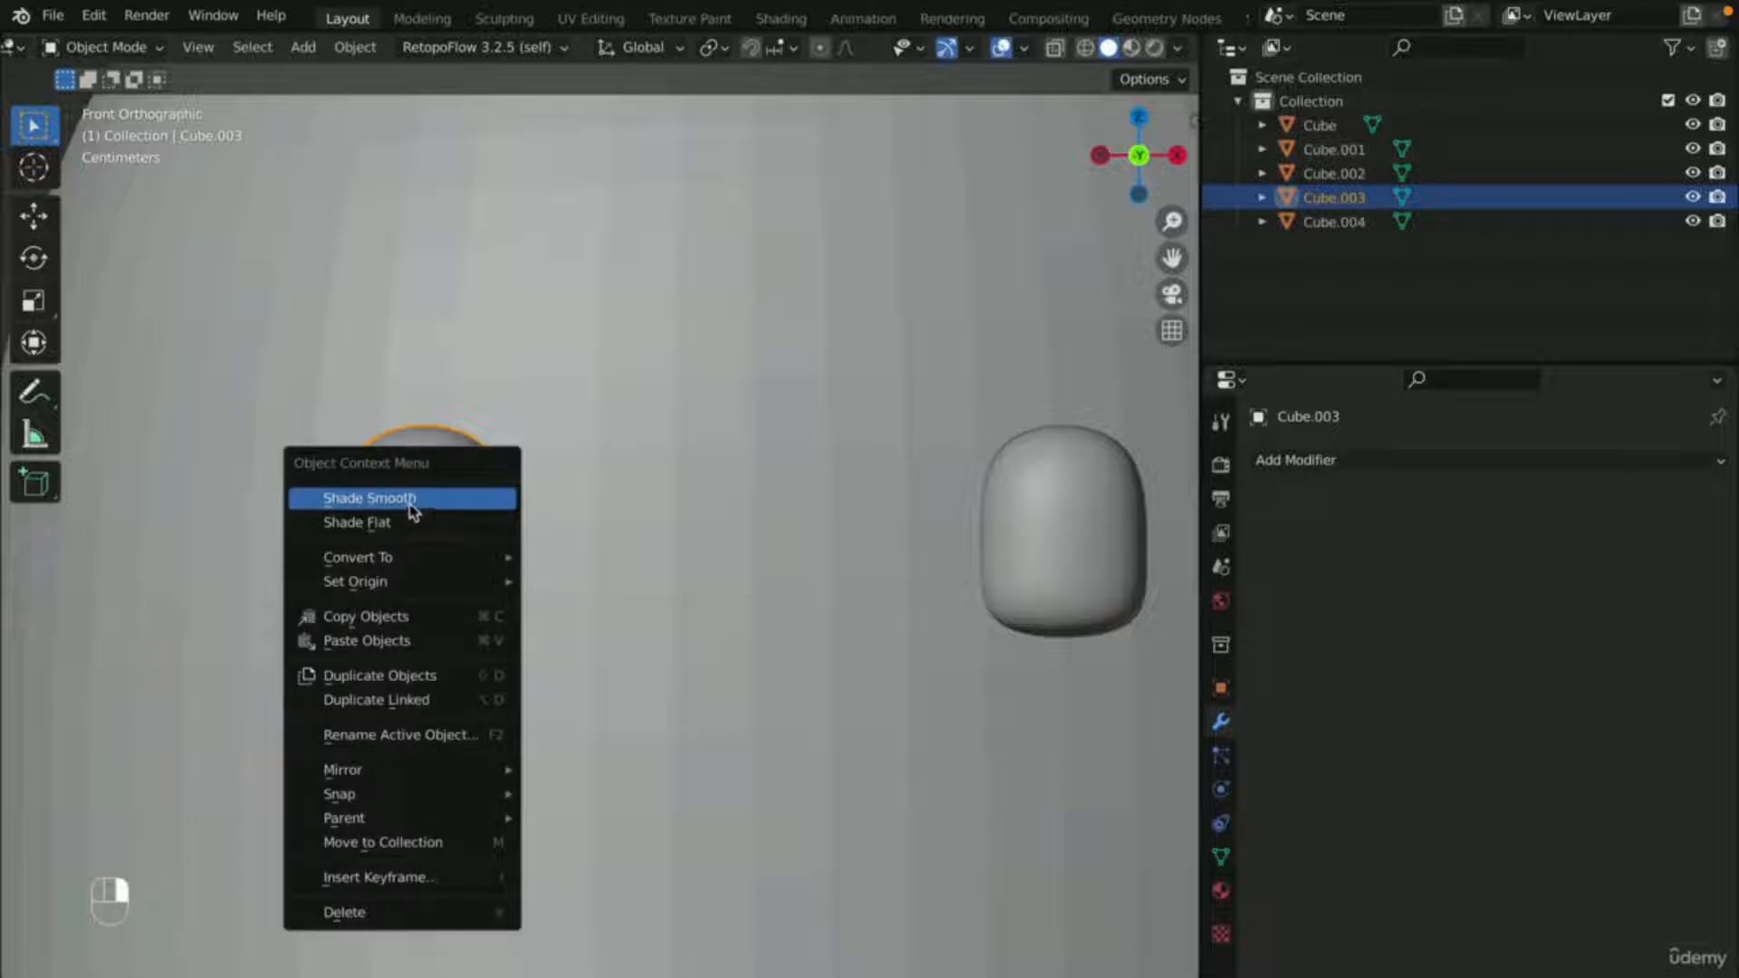
click(412, 500)
click(1083, 547)
right_click(1077, 542)
click(1075, 535)
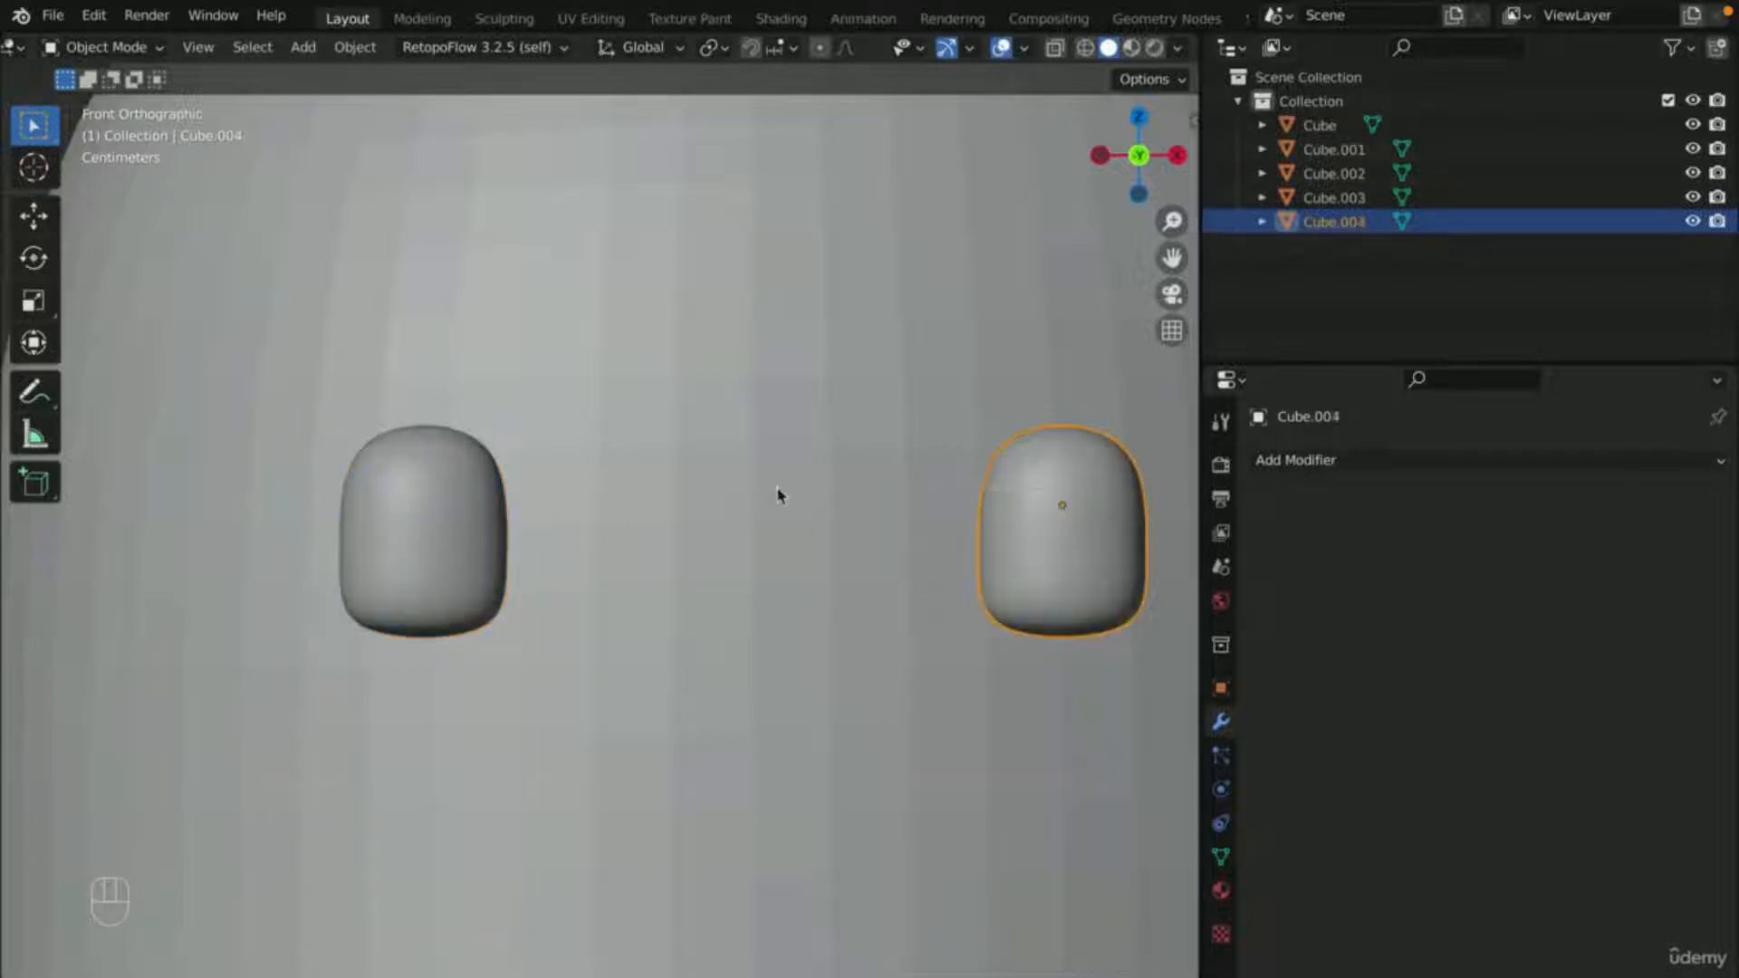
- Duplicate the large head in place and scale the copy uniformly to about 0.152 for the nose
scroll(779, 495, down, 7)
click(1024, 652)
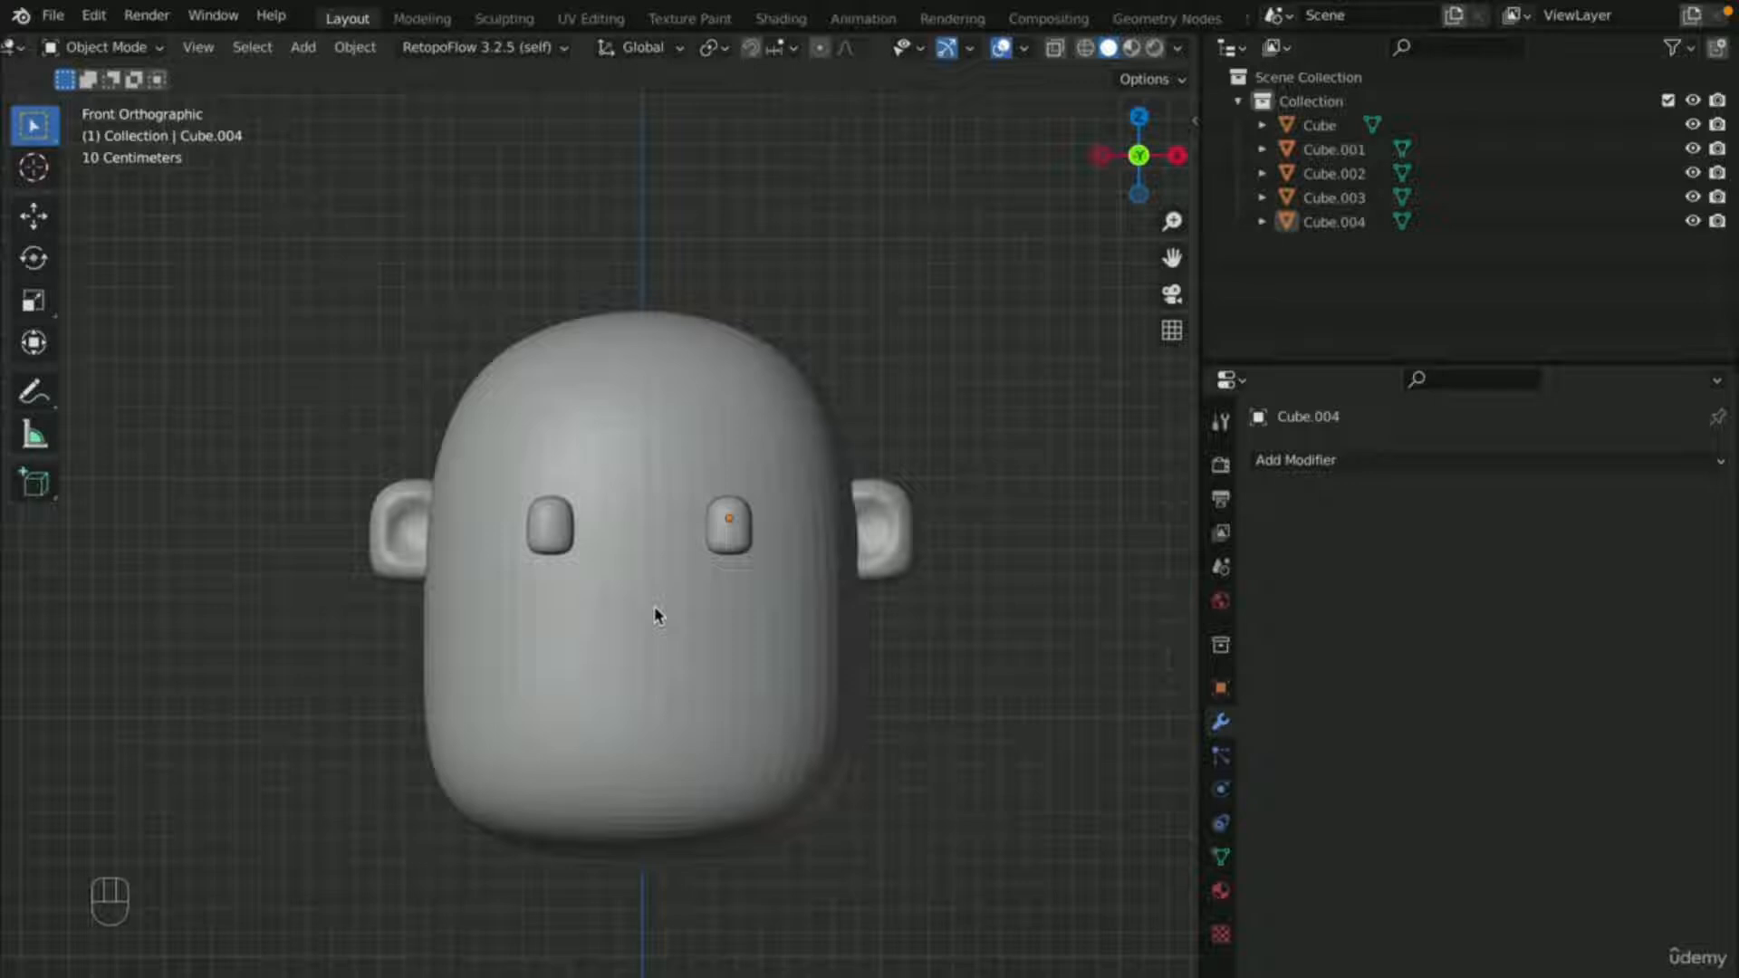
drag(1171, 258, 851, 682)
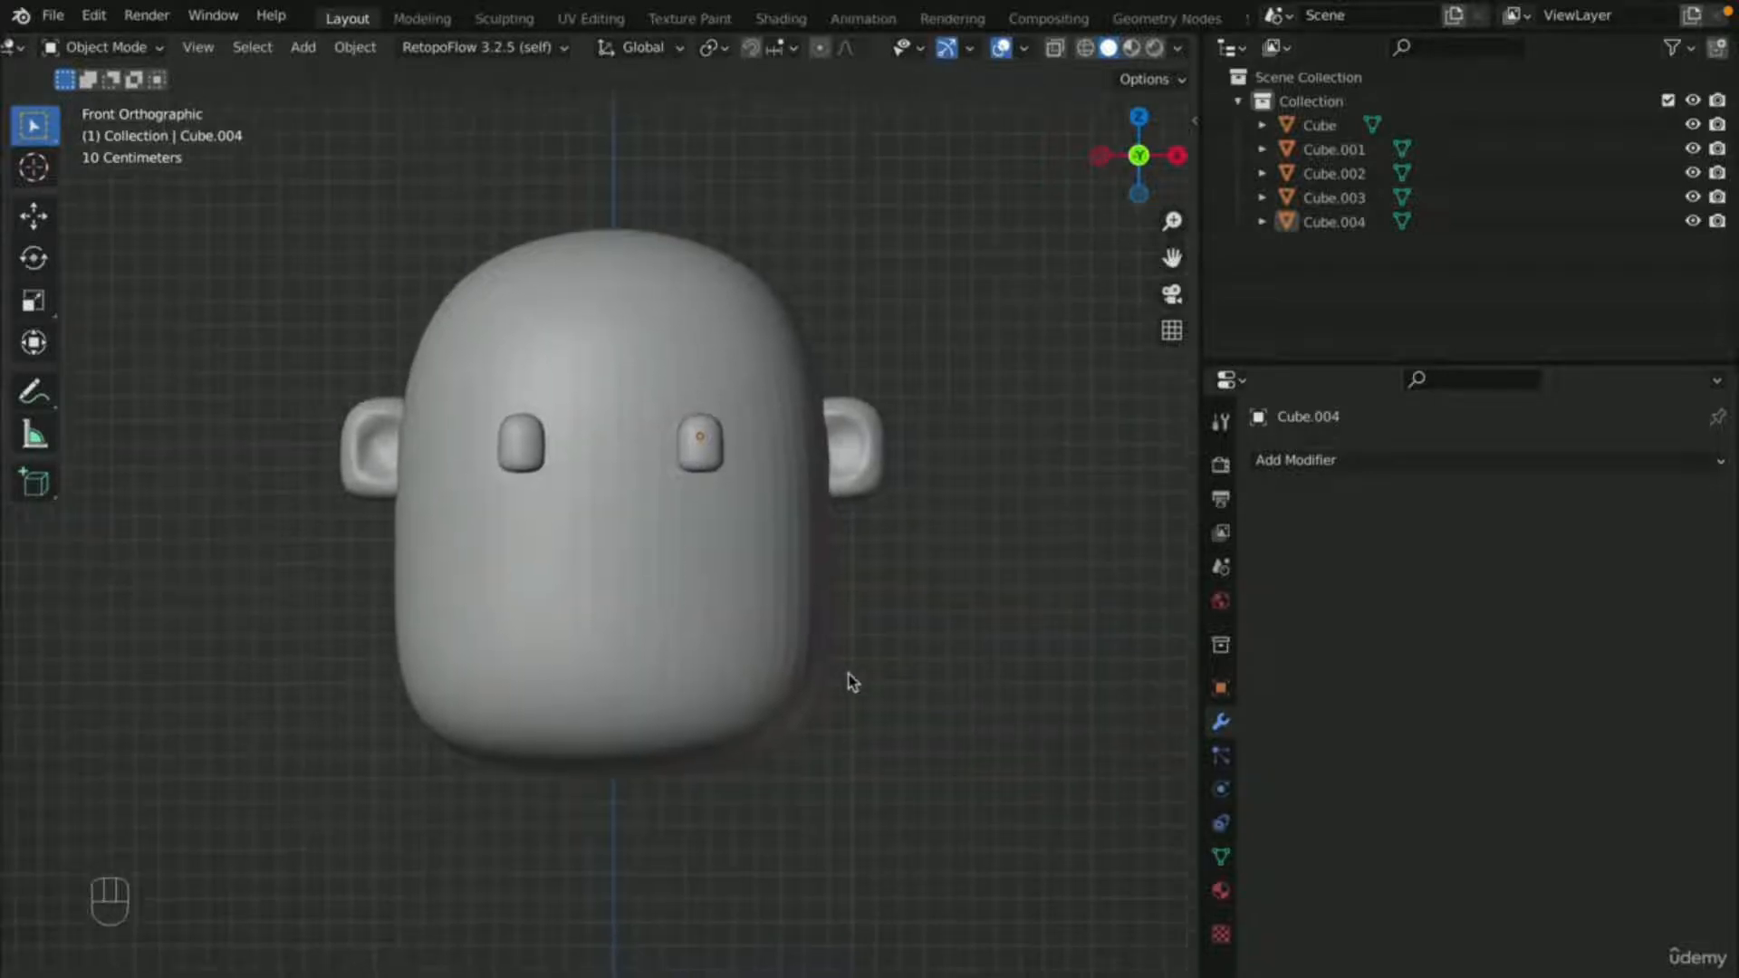
click(683, 587)
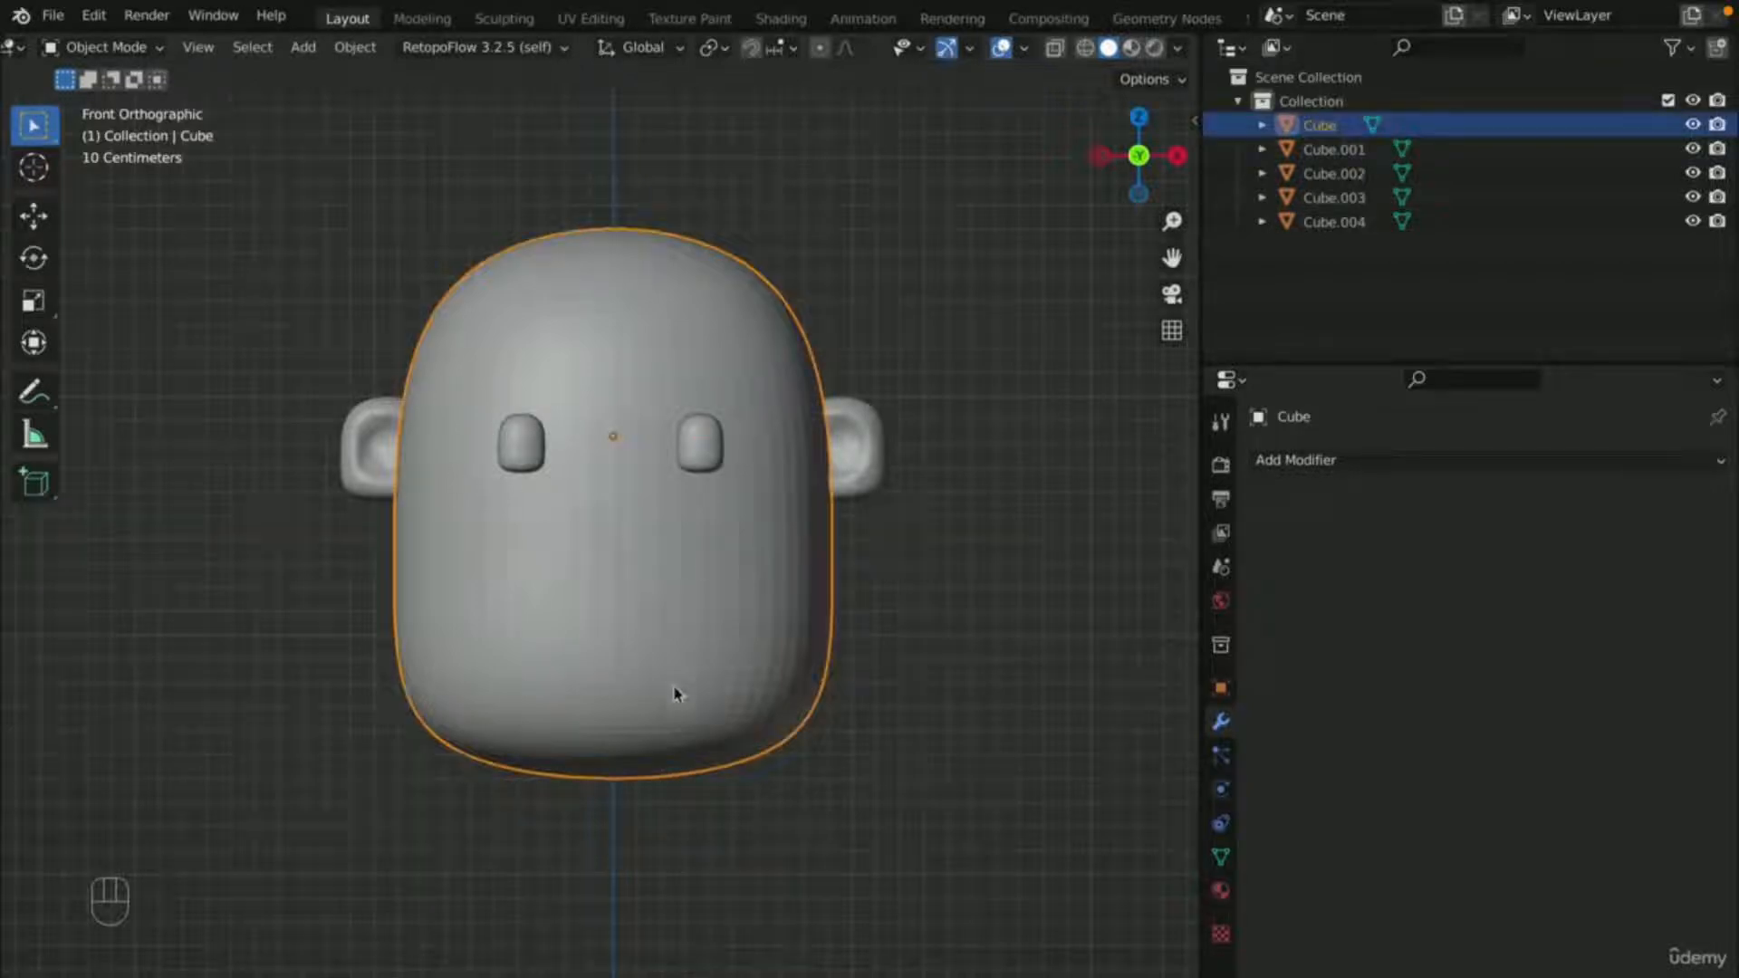
key(shift+d)
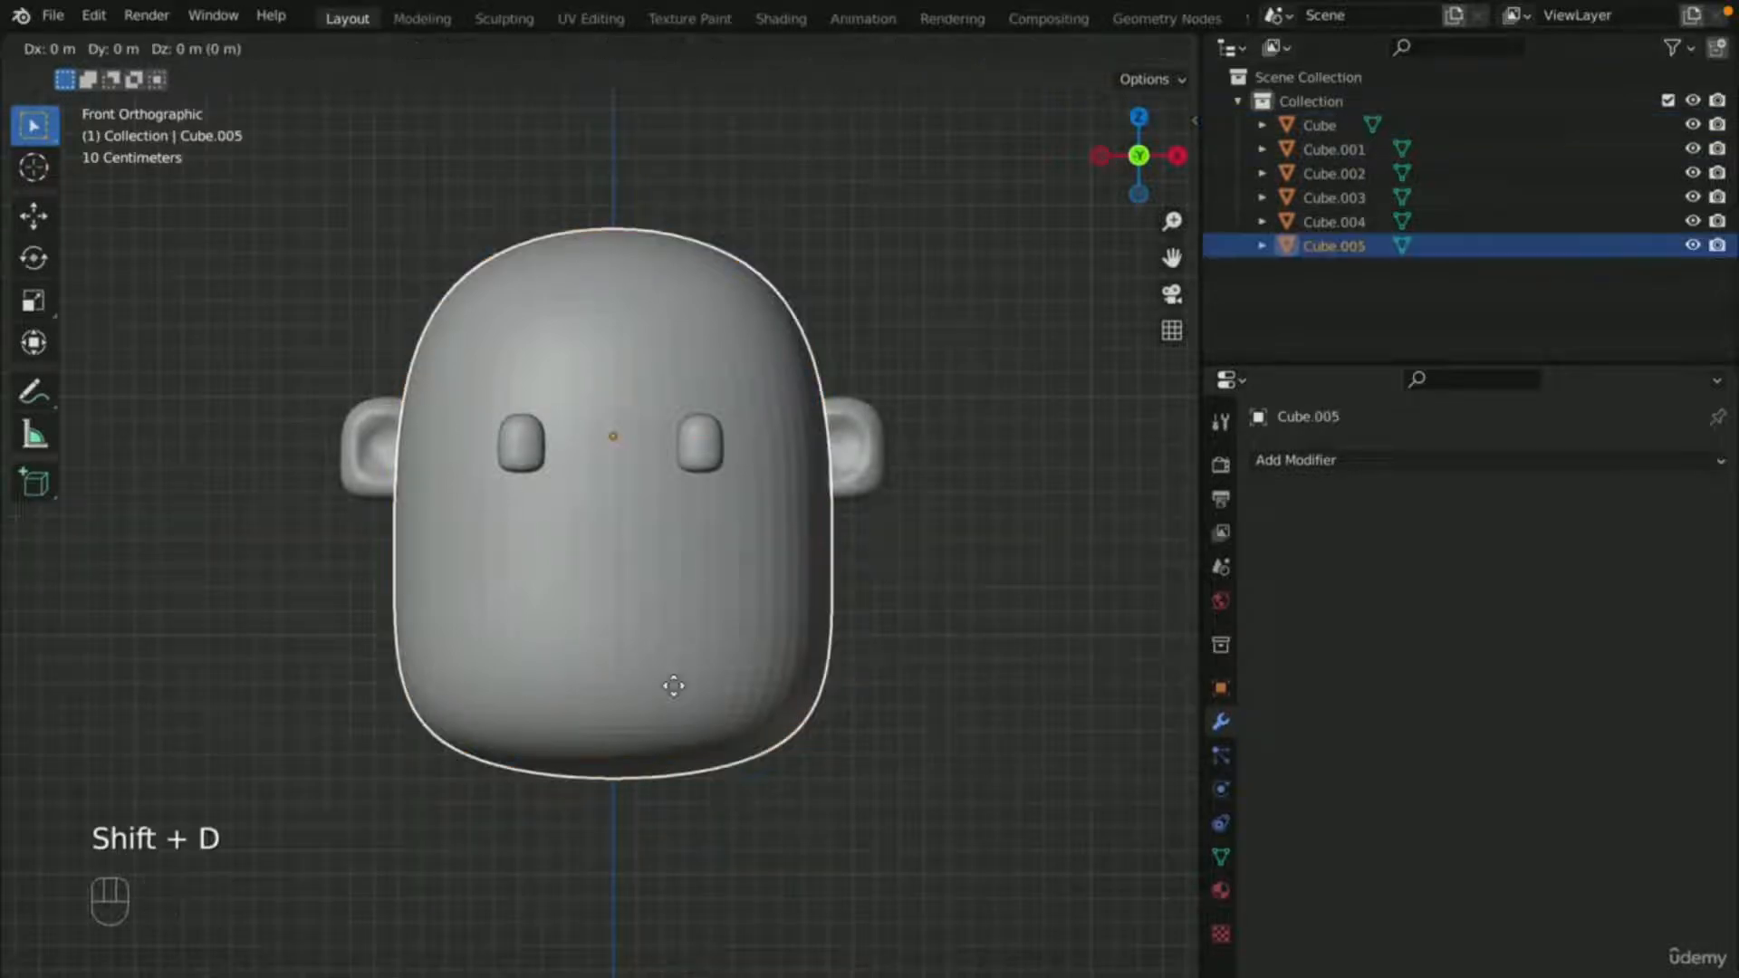
key(s)
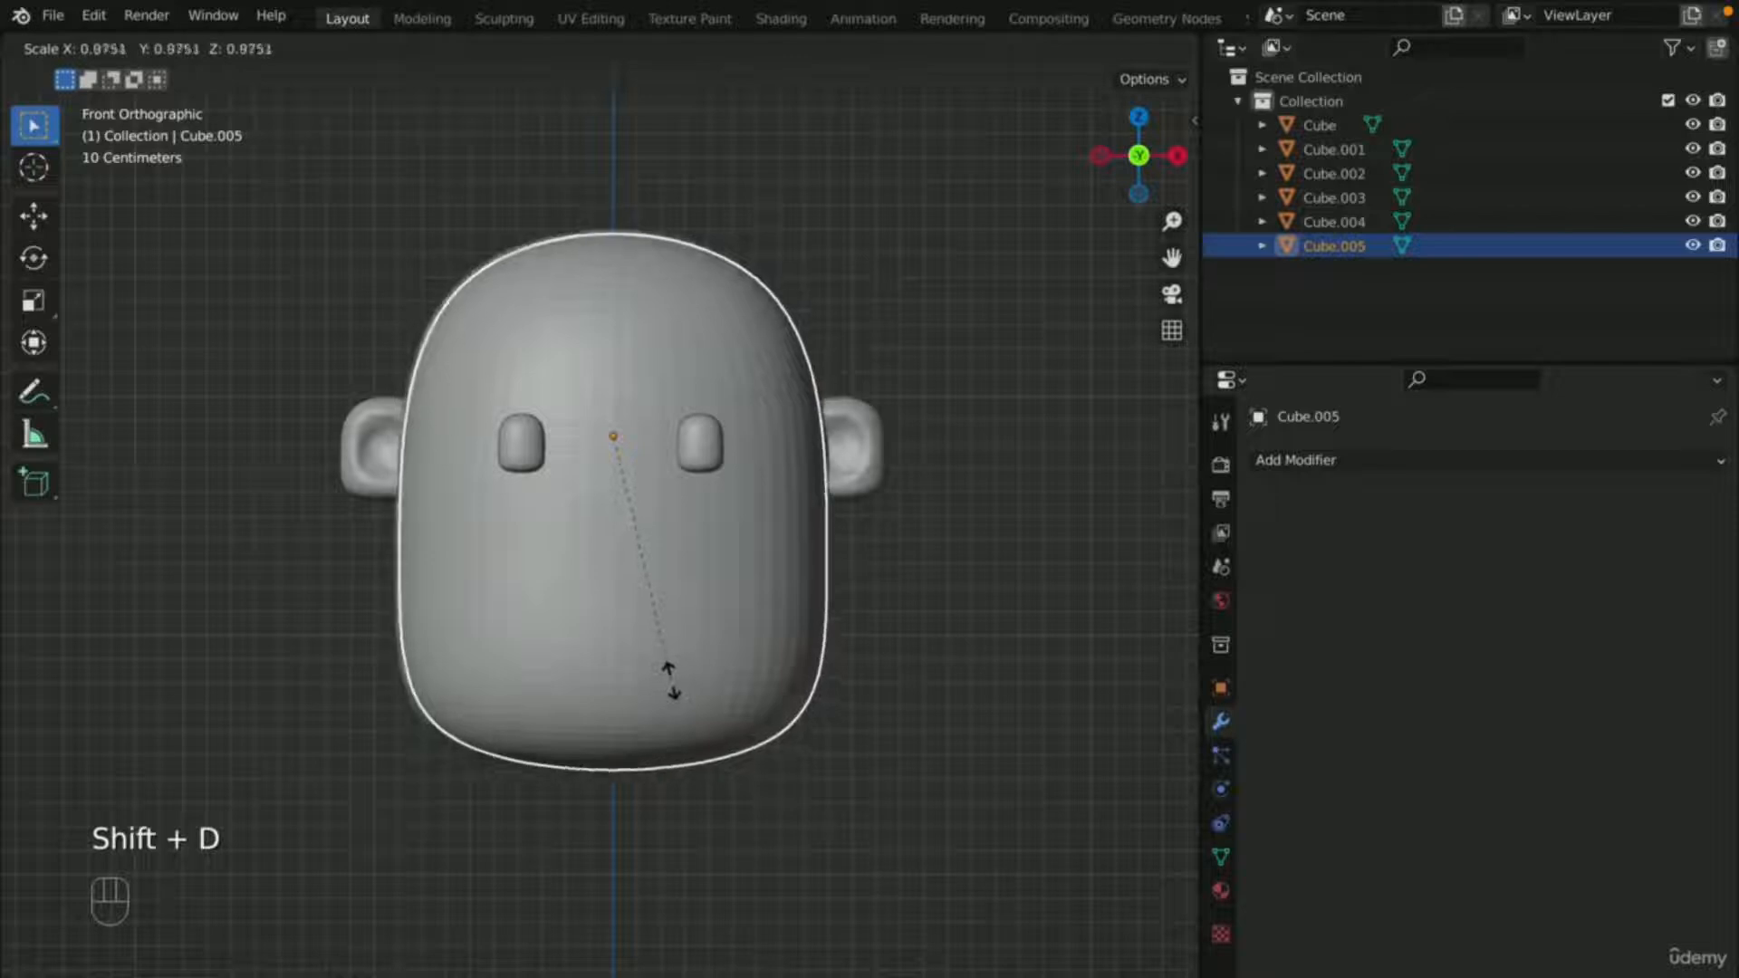
click(652, 486)
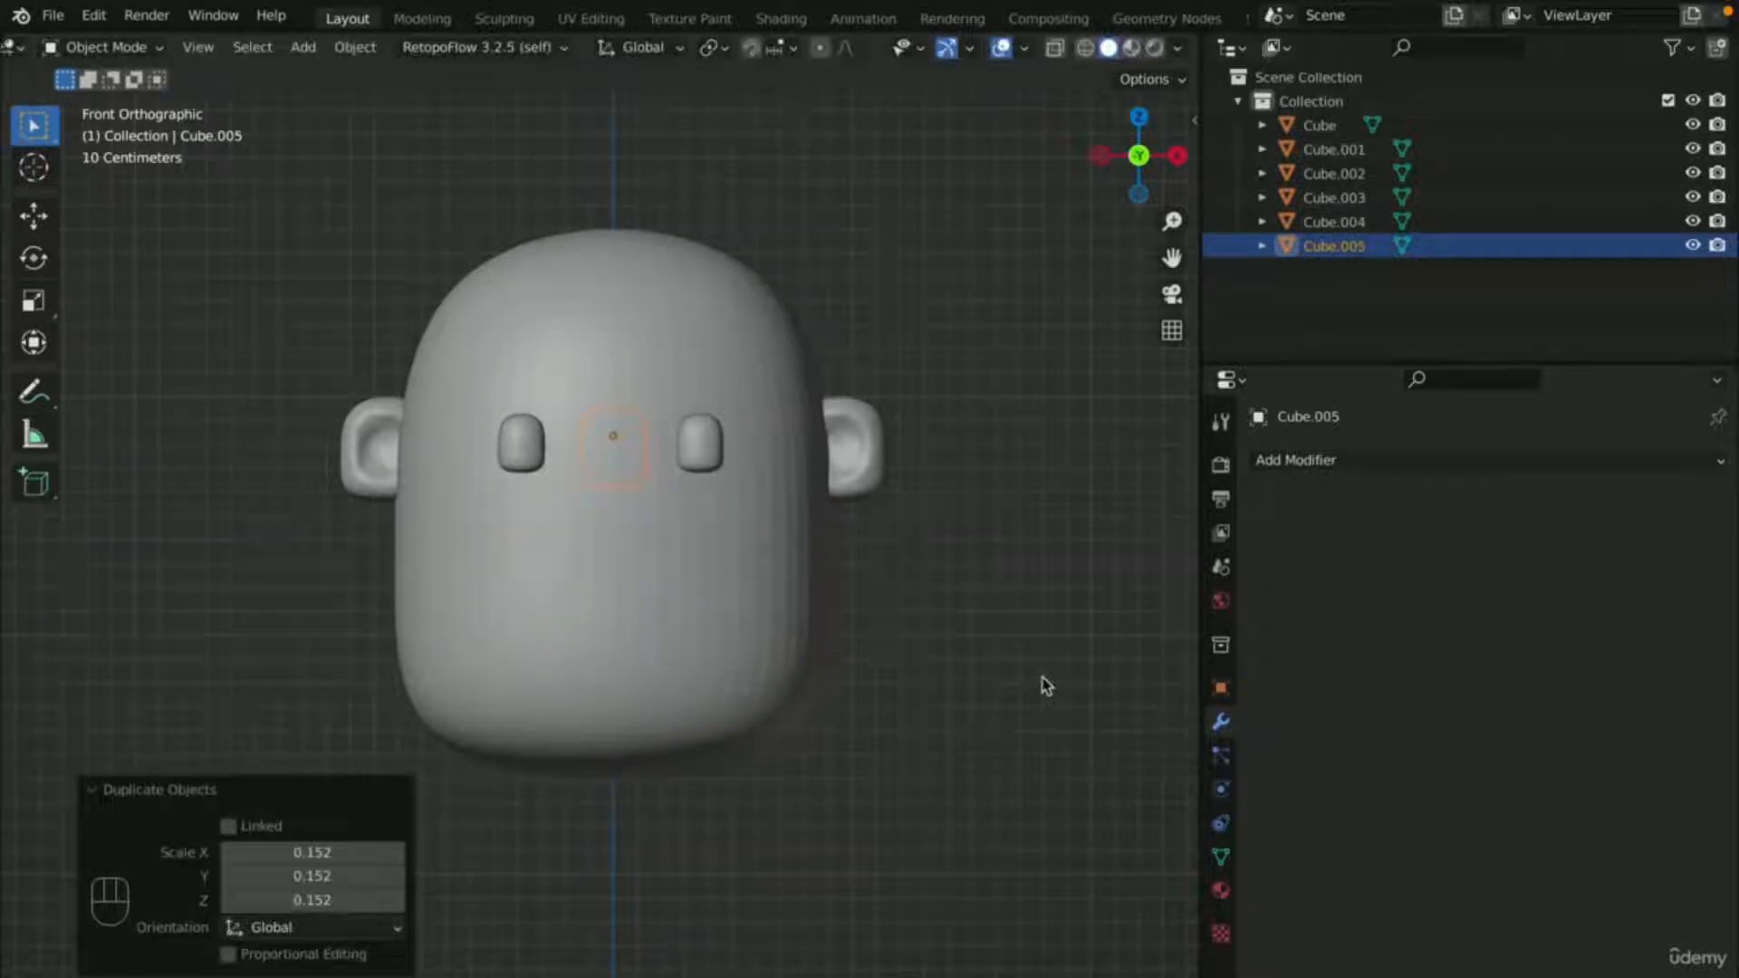
- Move the nose copy about -0.778 m along Y to the front of the face and about -0.328 m along Z below the eyes
key(KP_3)
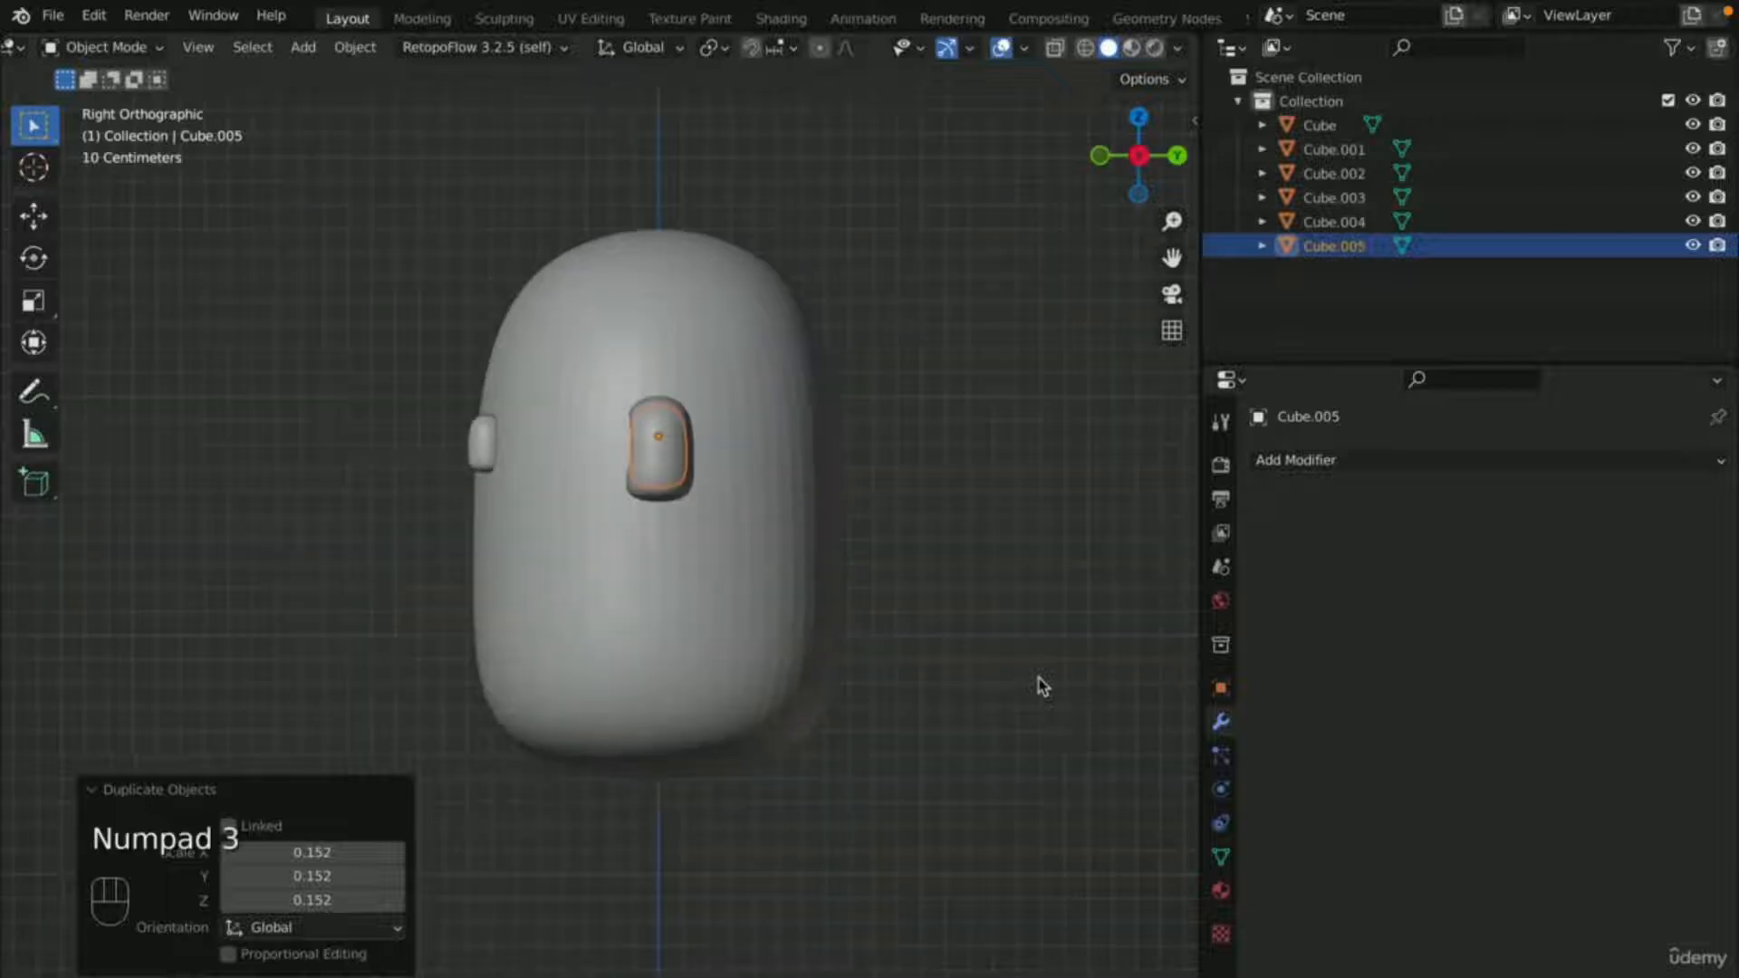
key(g)
key(y)
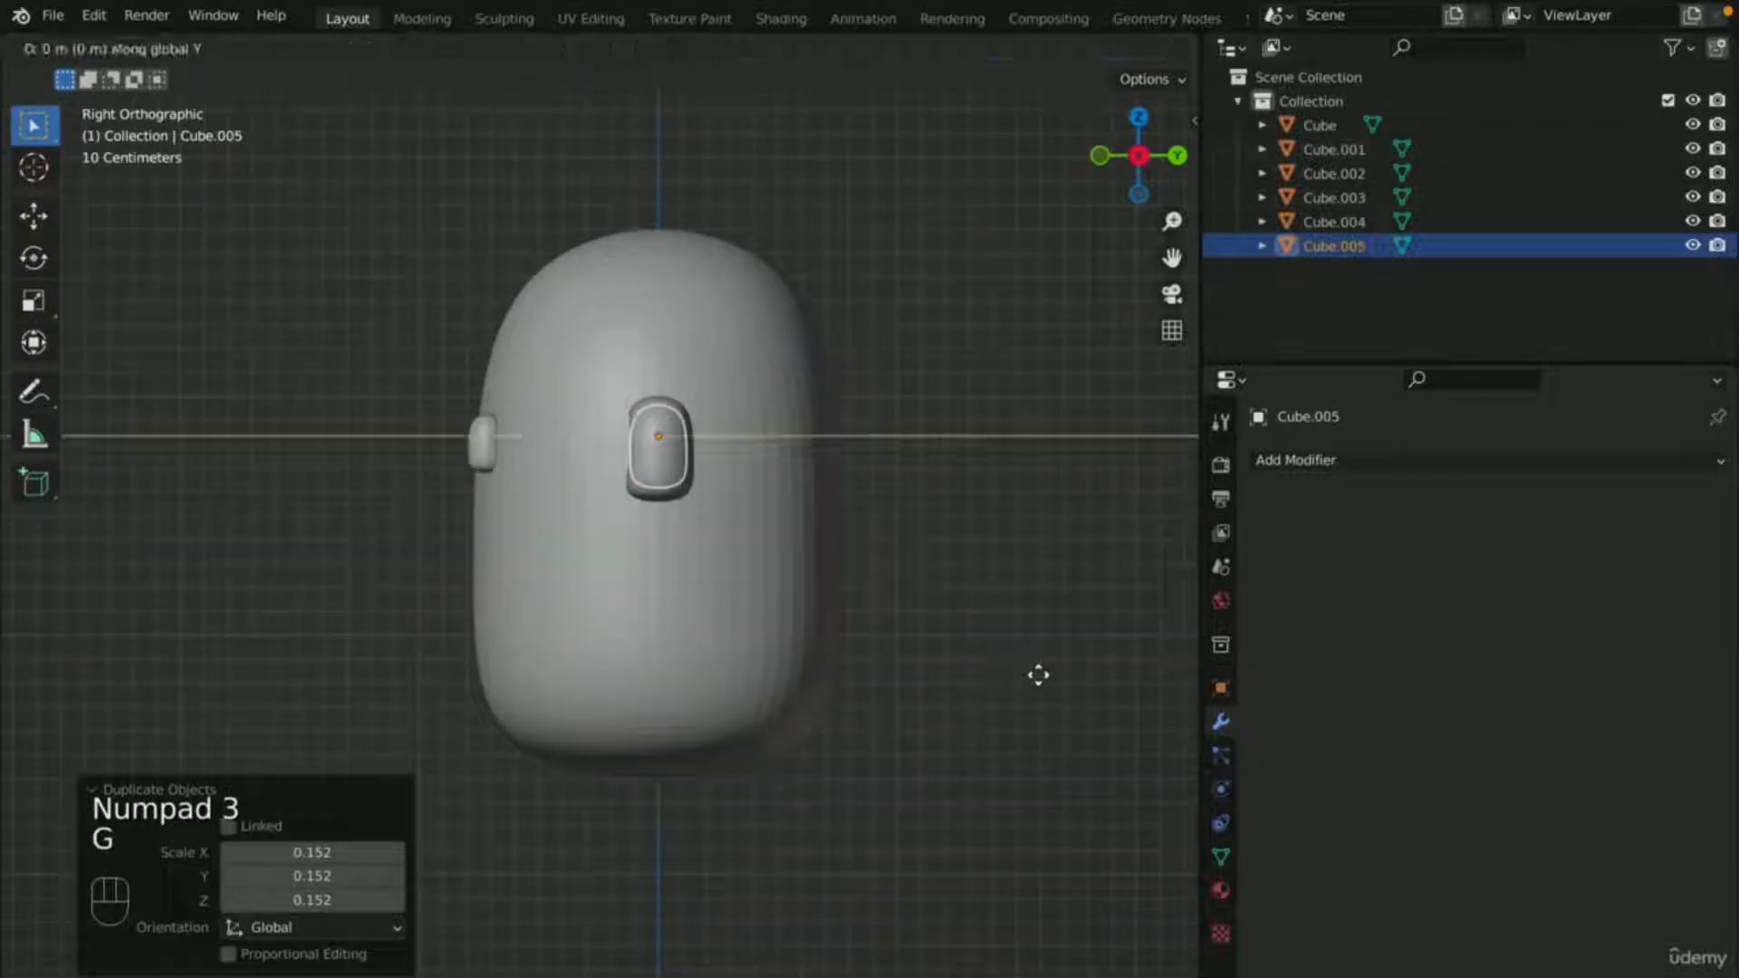
click(858, 677)
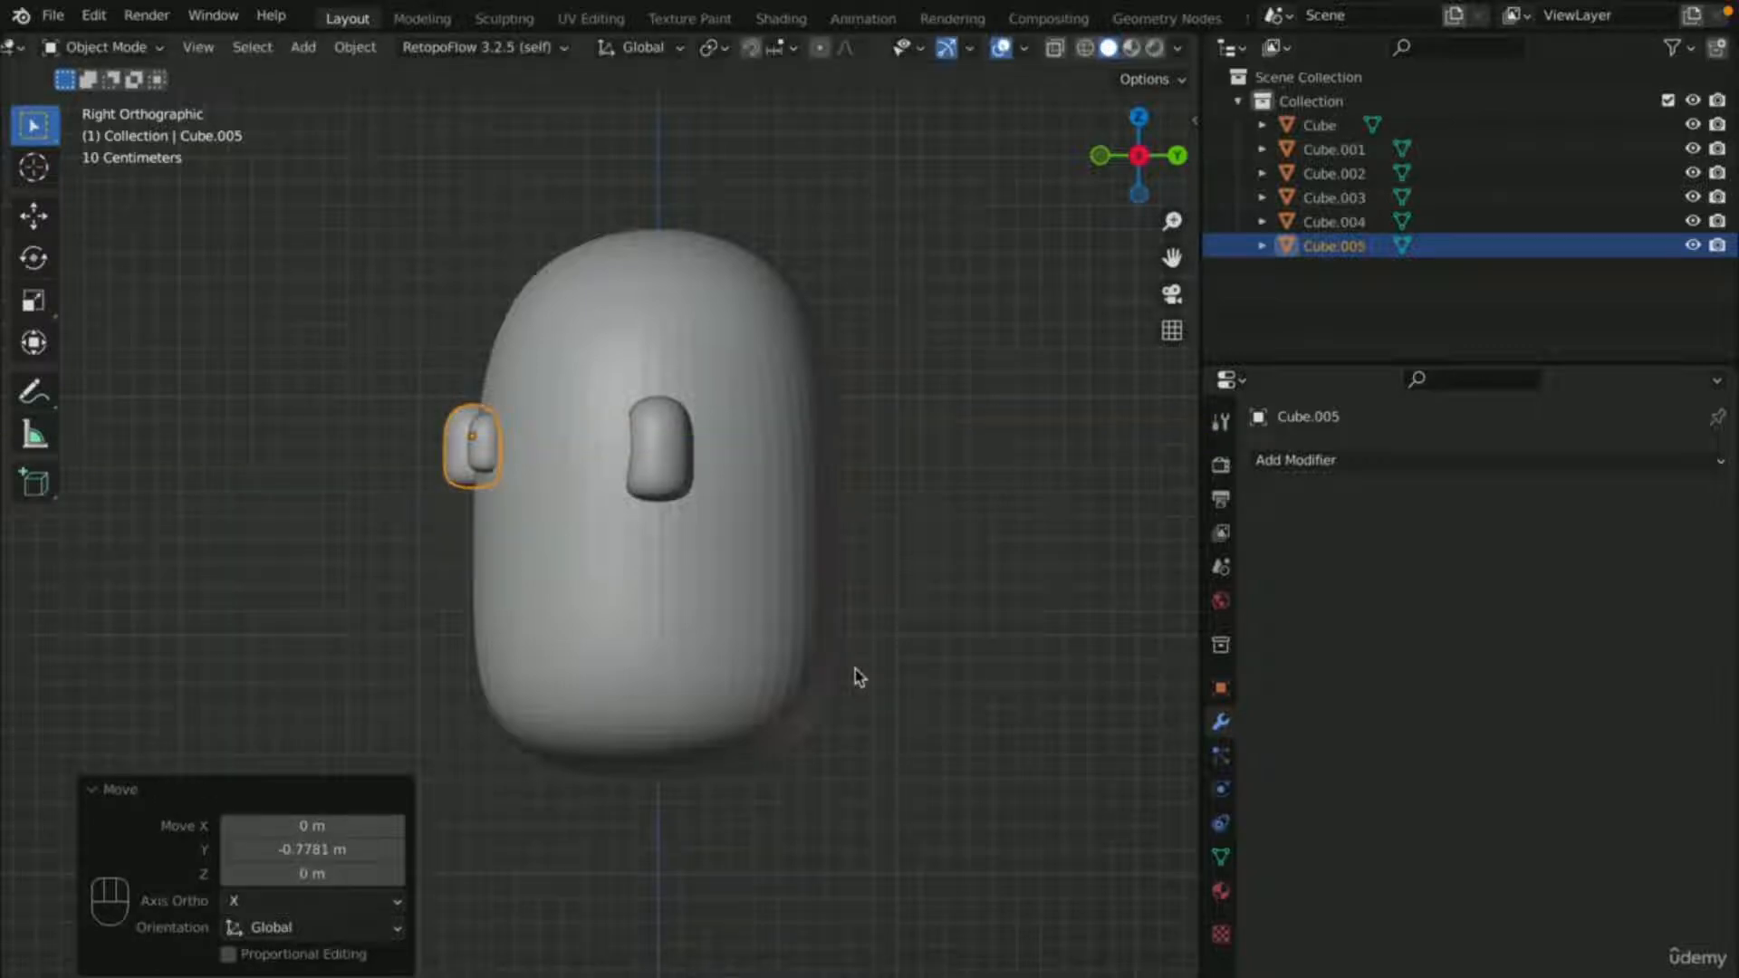
key(g)
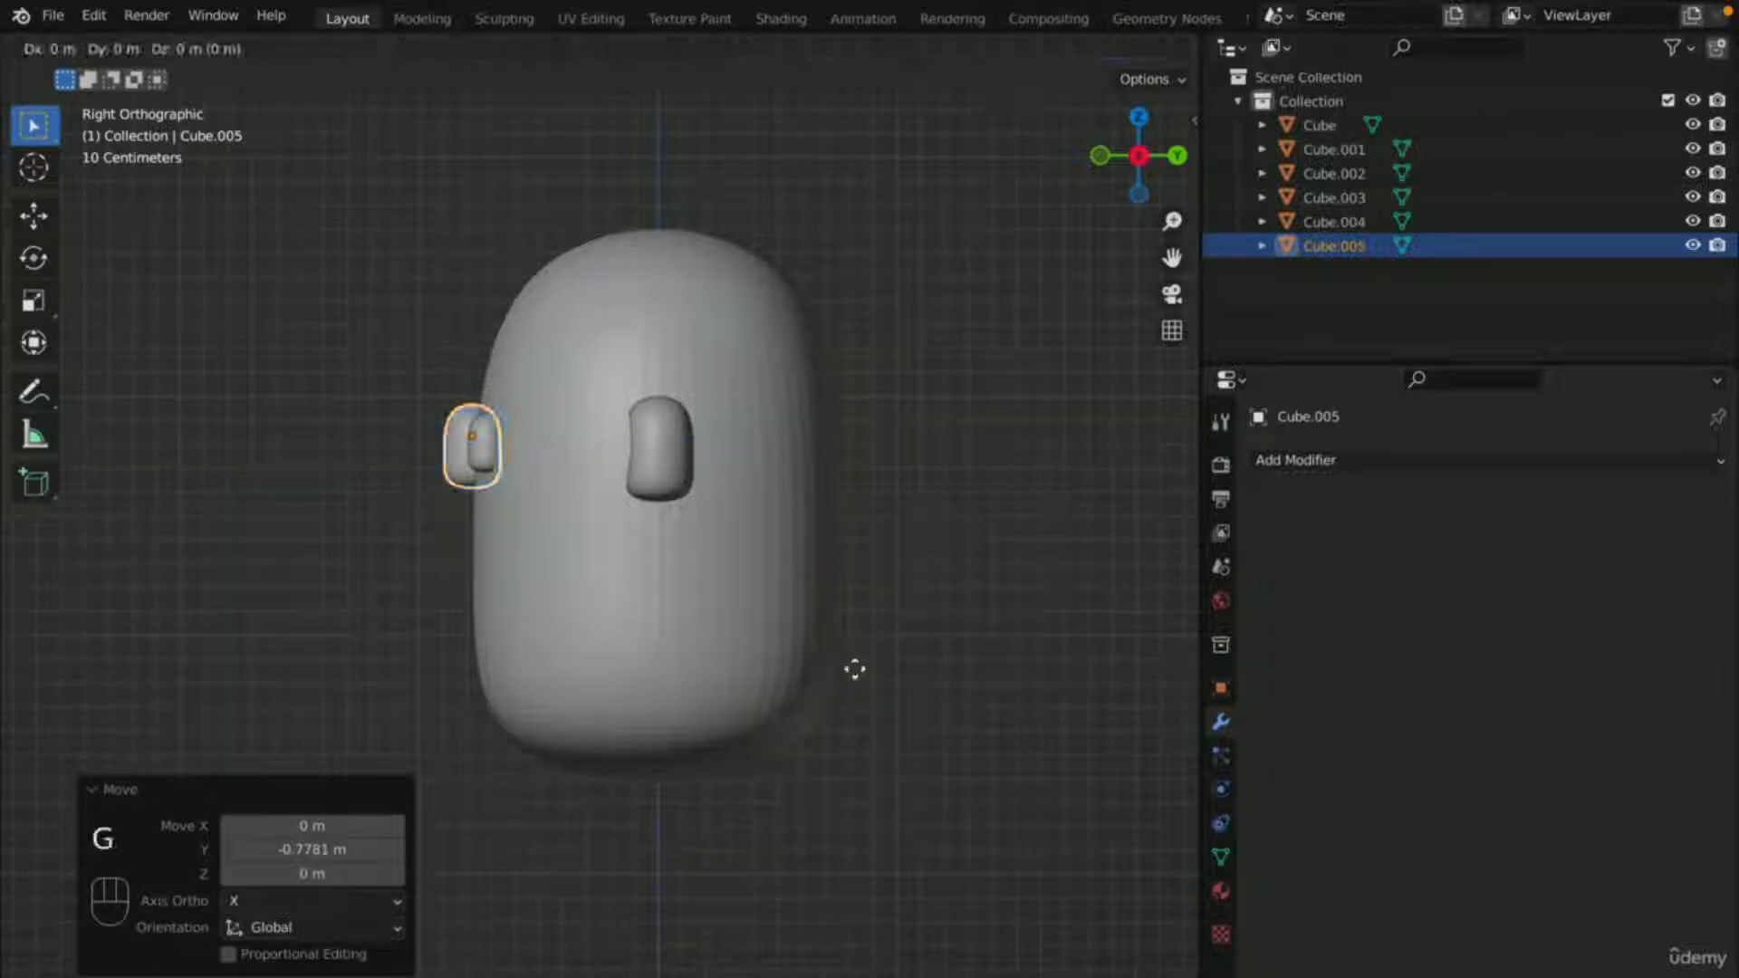
key(z)
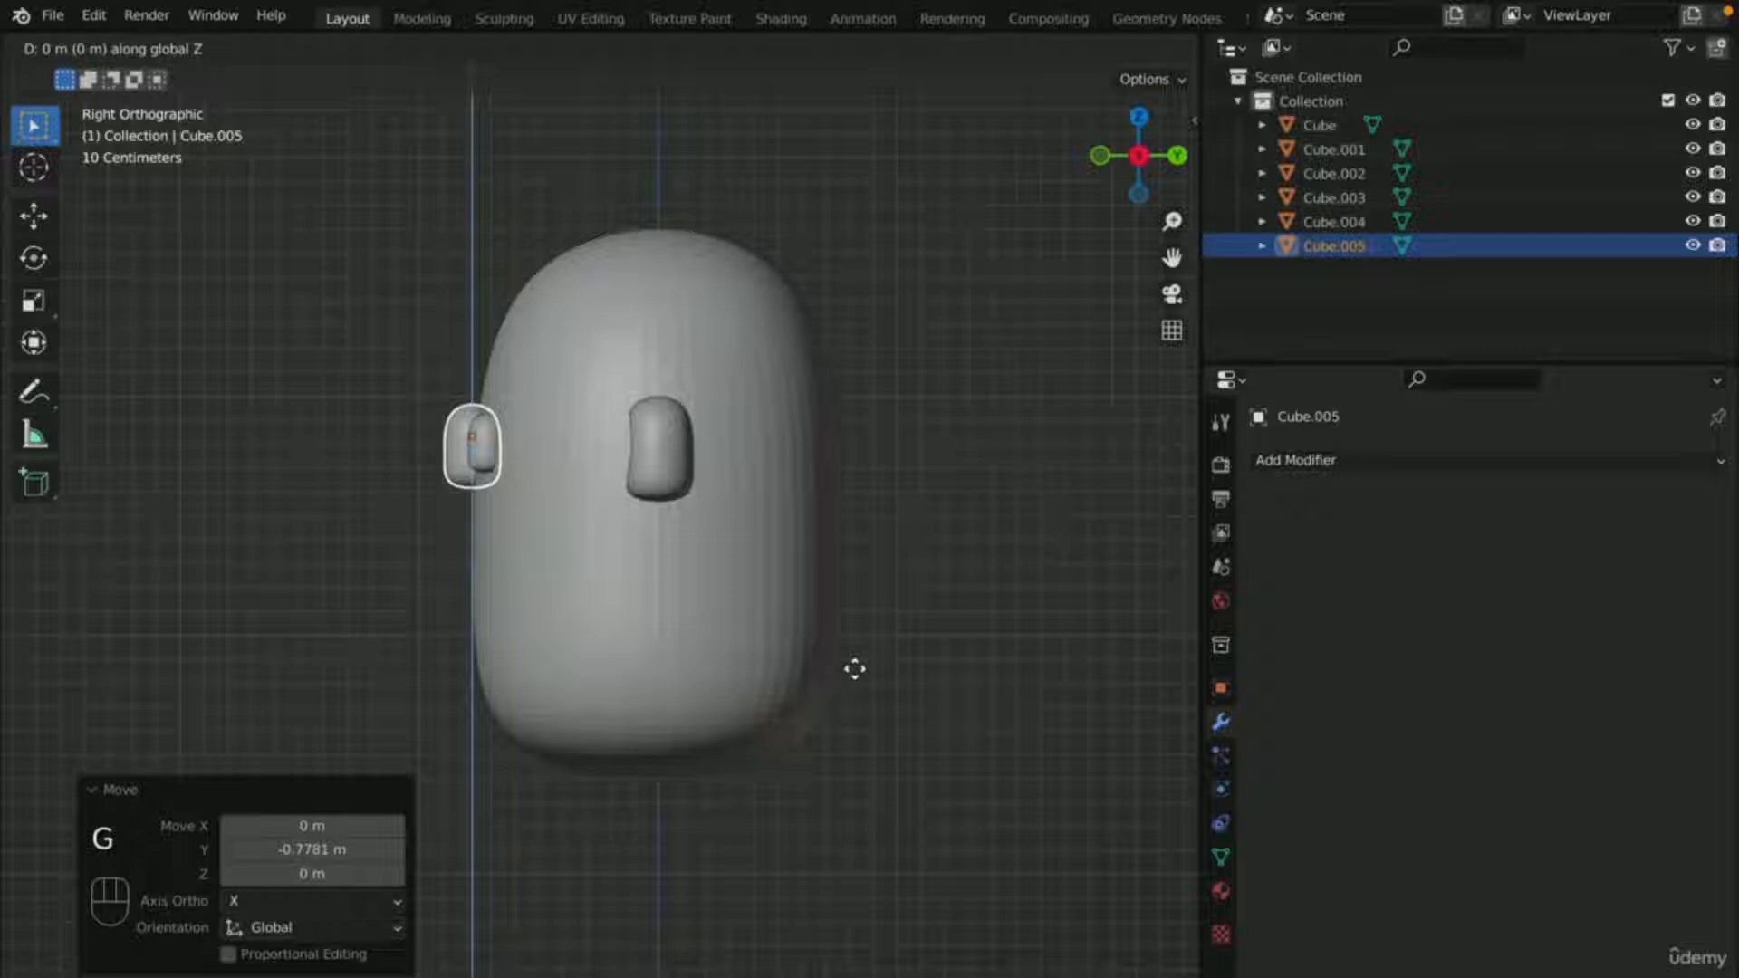
click(861, 755)
- Rotate the nose exactly 90° about the global X axis
scroll(730, 765, up, 4)
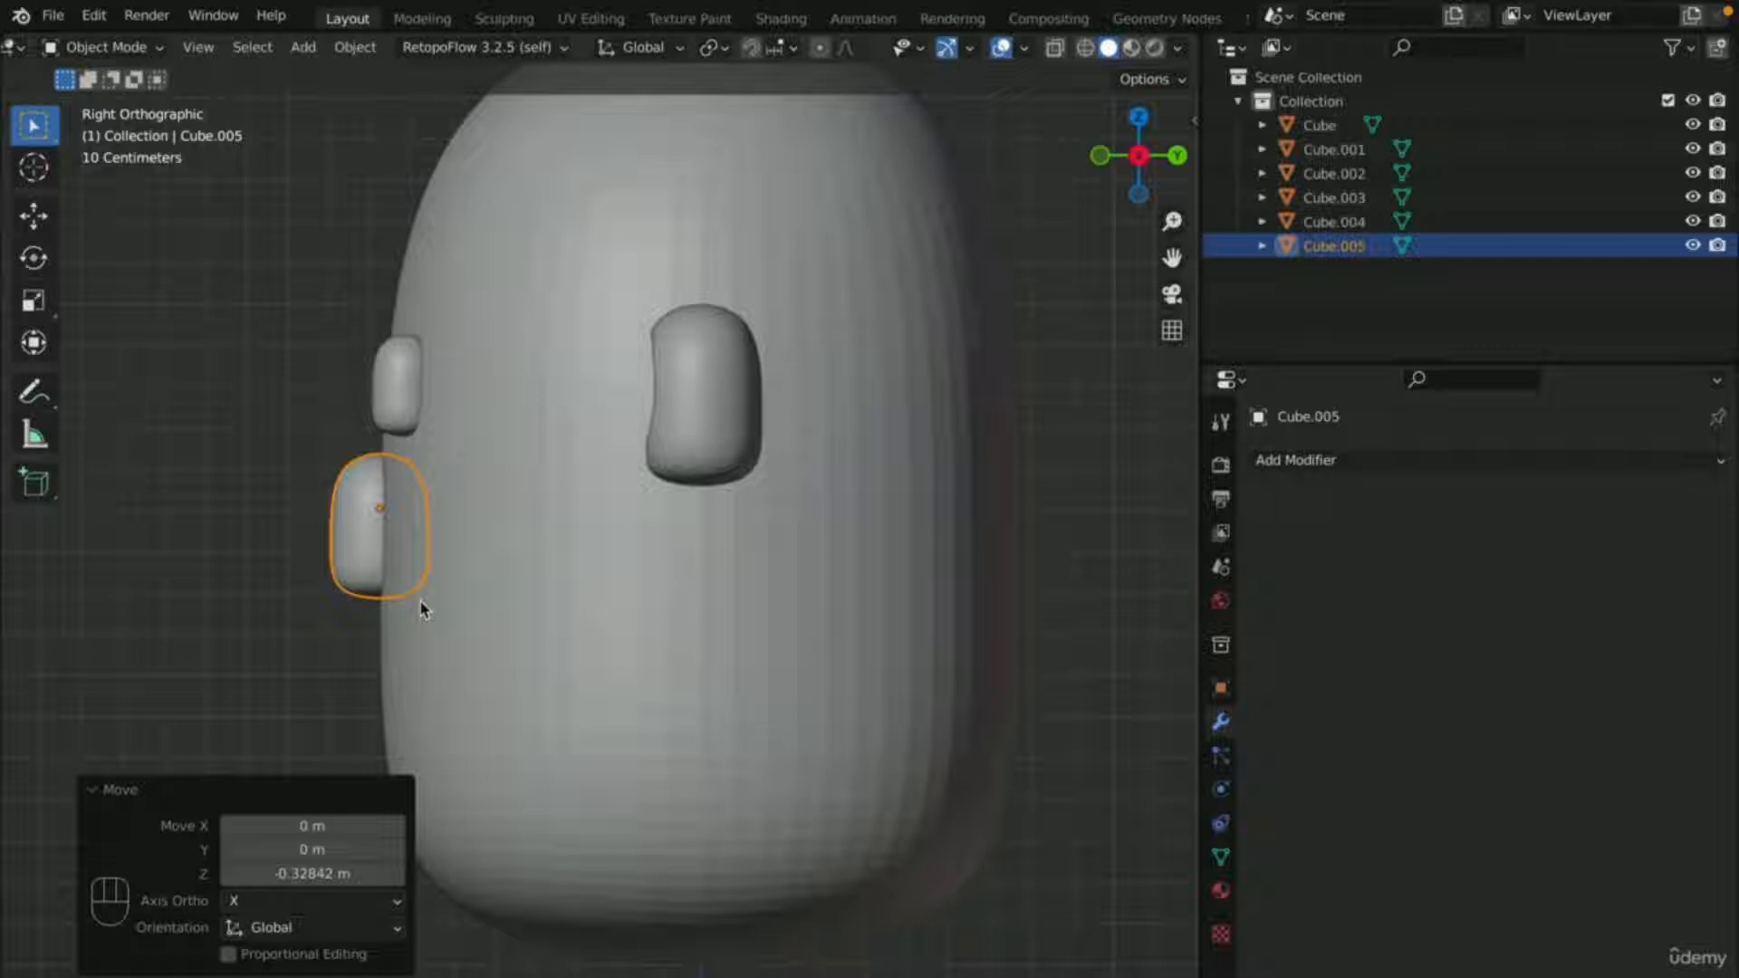
key(r)
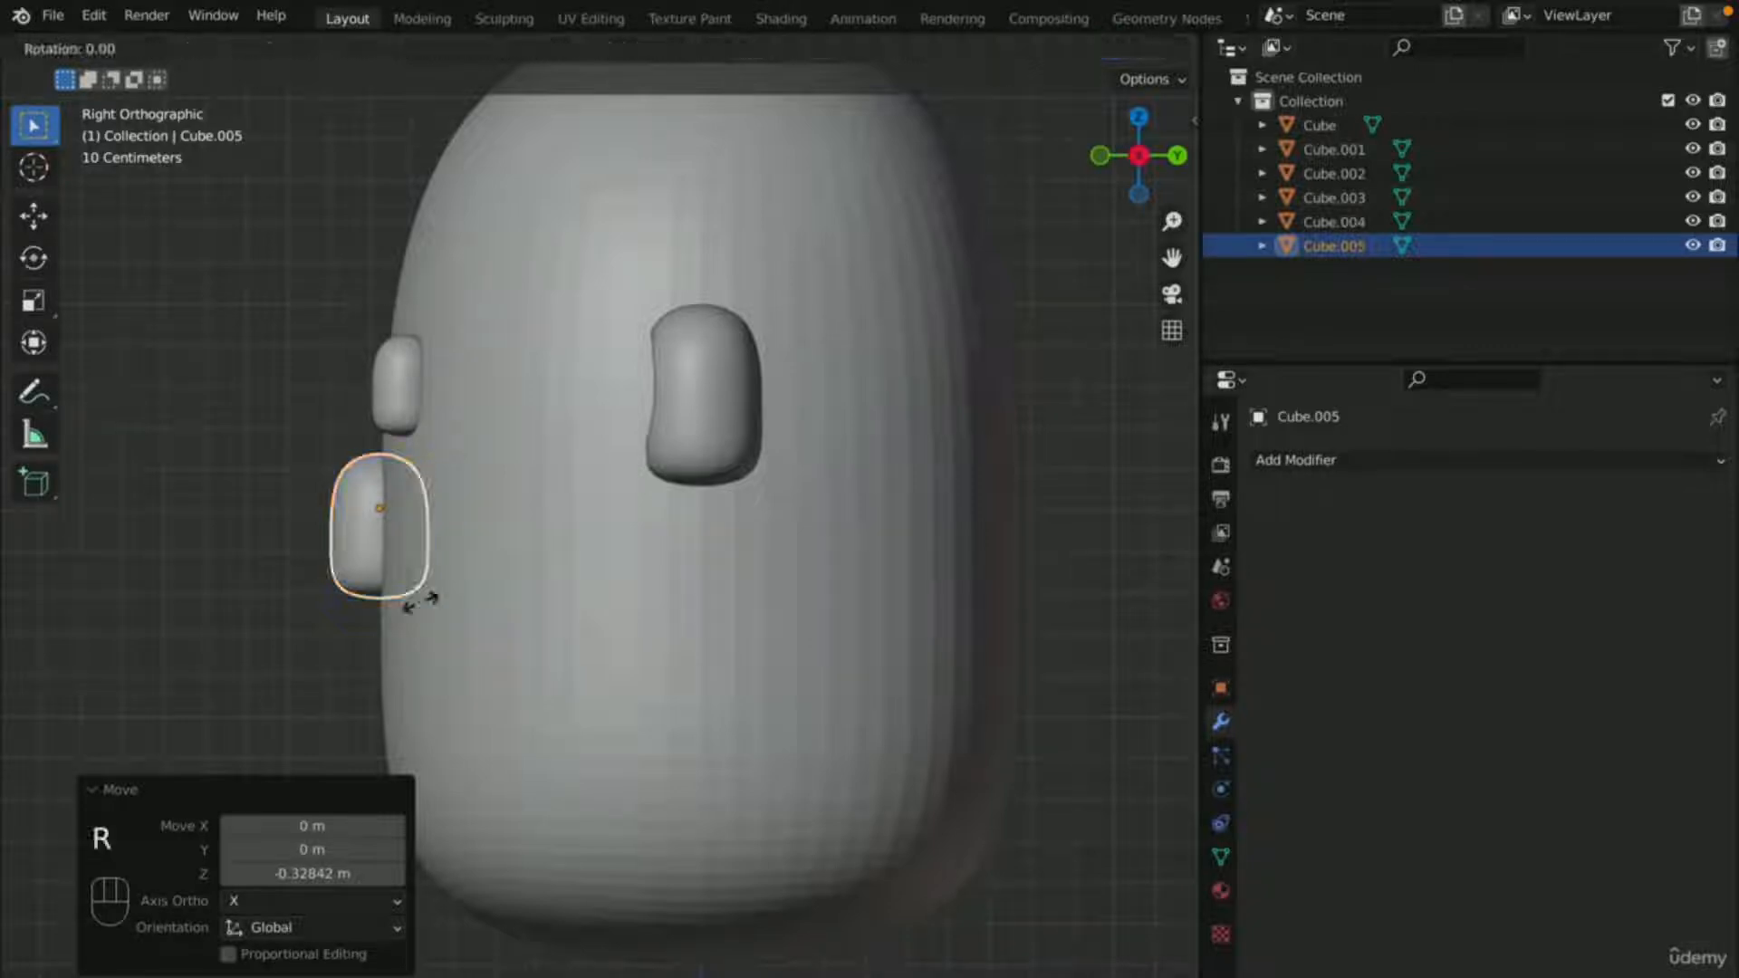
key(x)
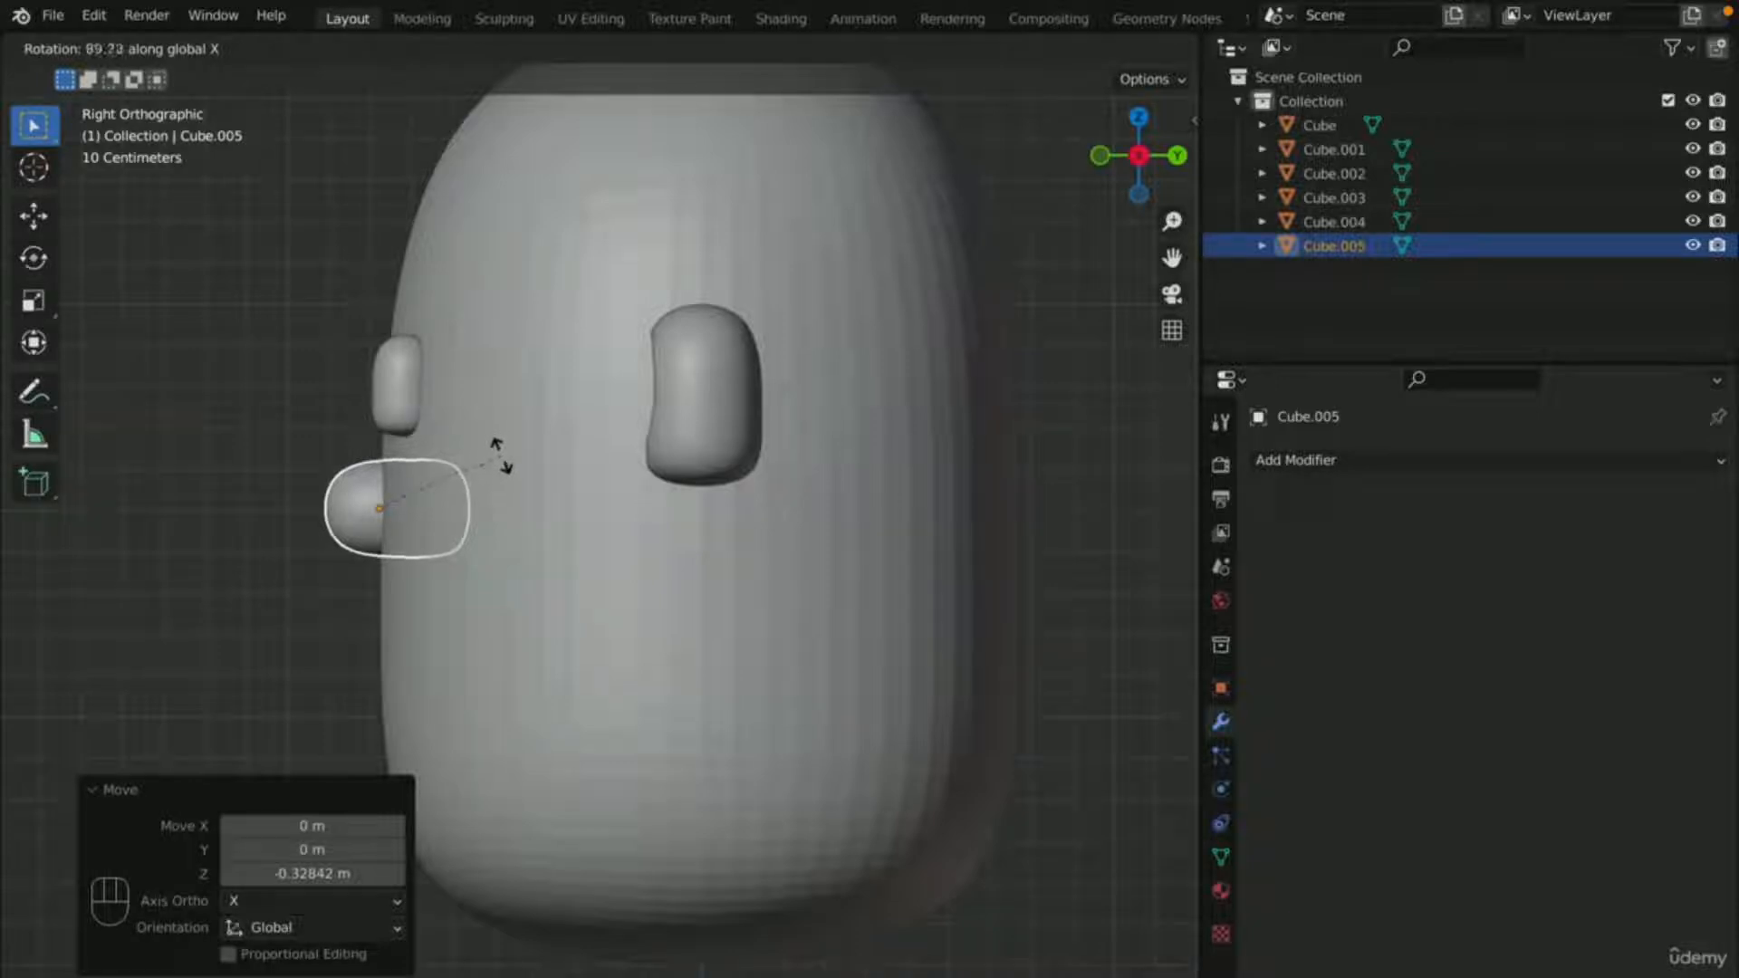
click(499, 457)
click(380, 871)
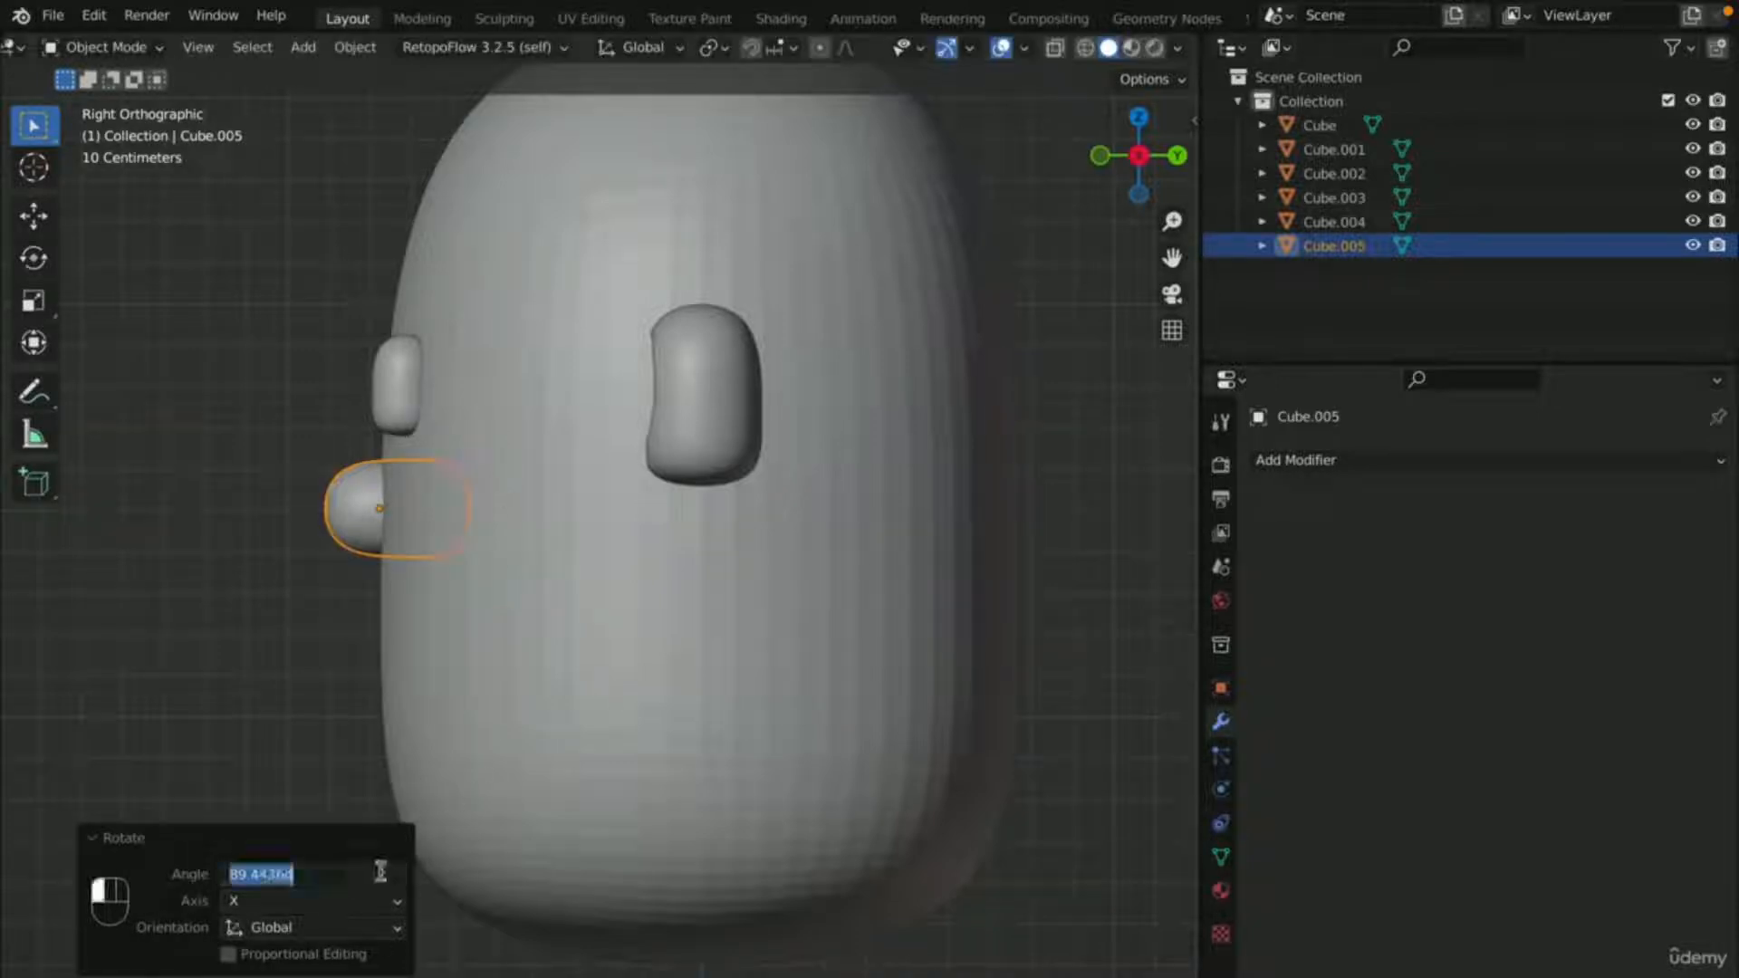
text(90)
key(Return)
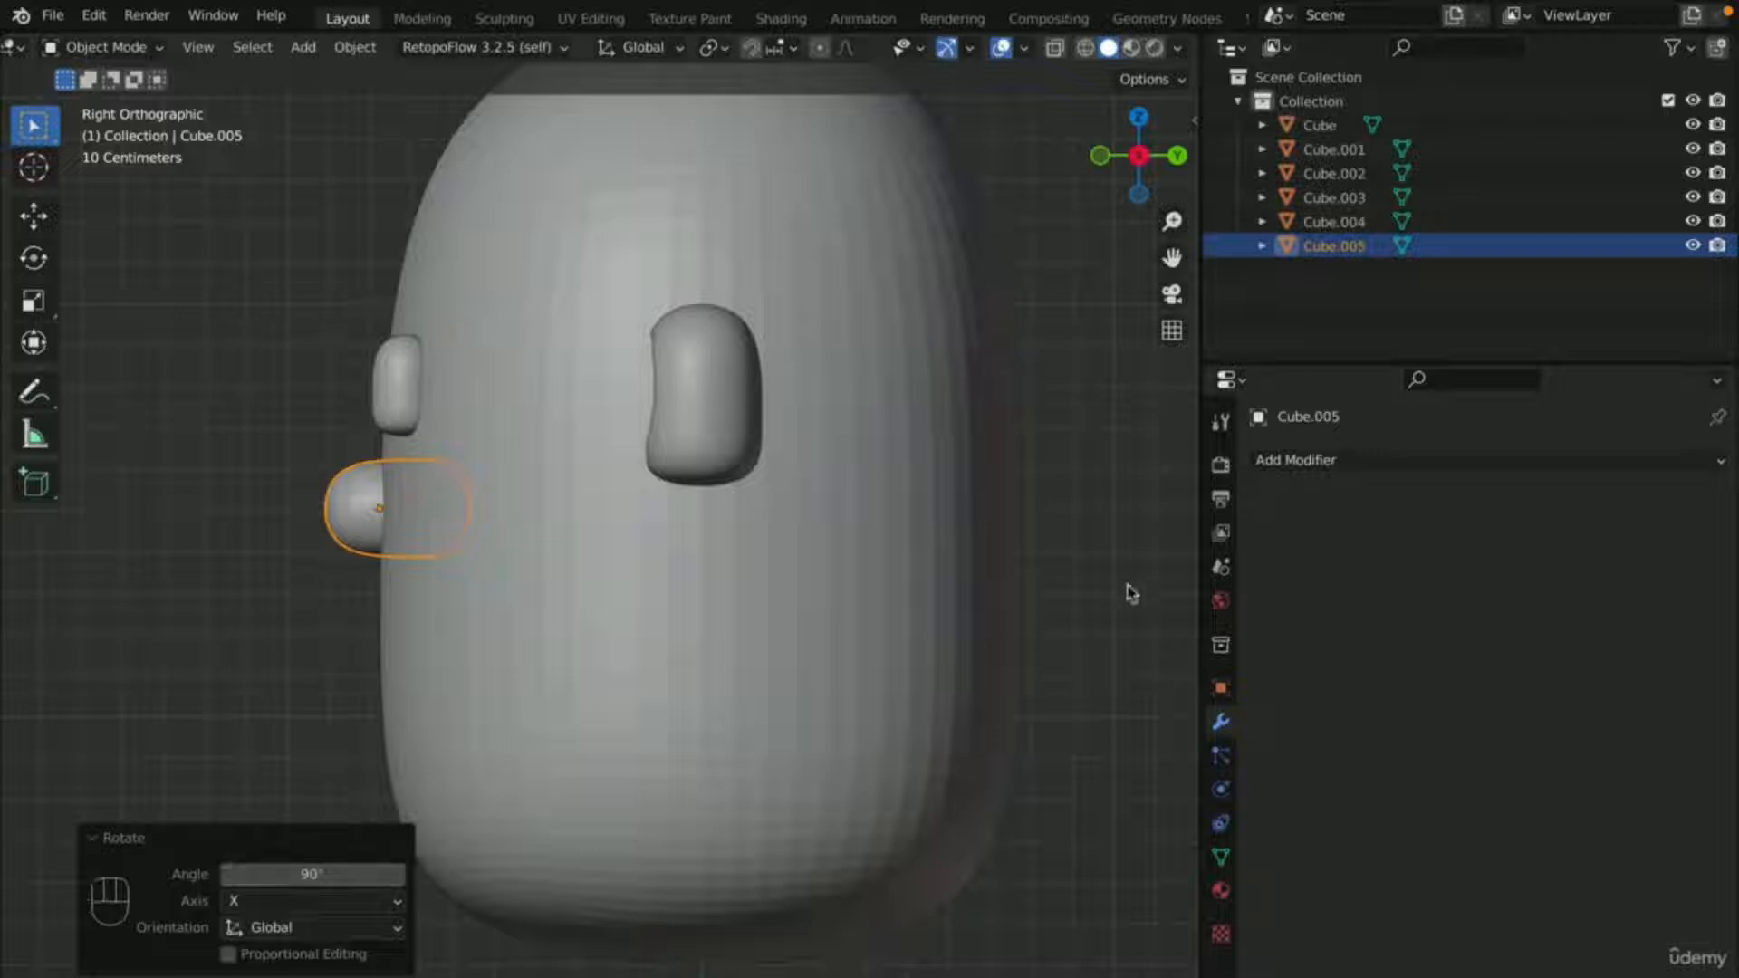
mouse_move(791, 685)
middle_down()
mouse_move(873, 703)
mouse_move(801, 708)
middle_up()
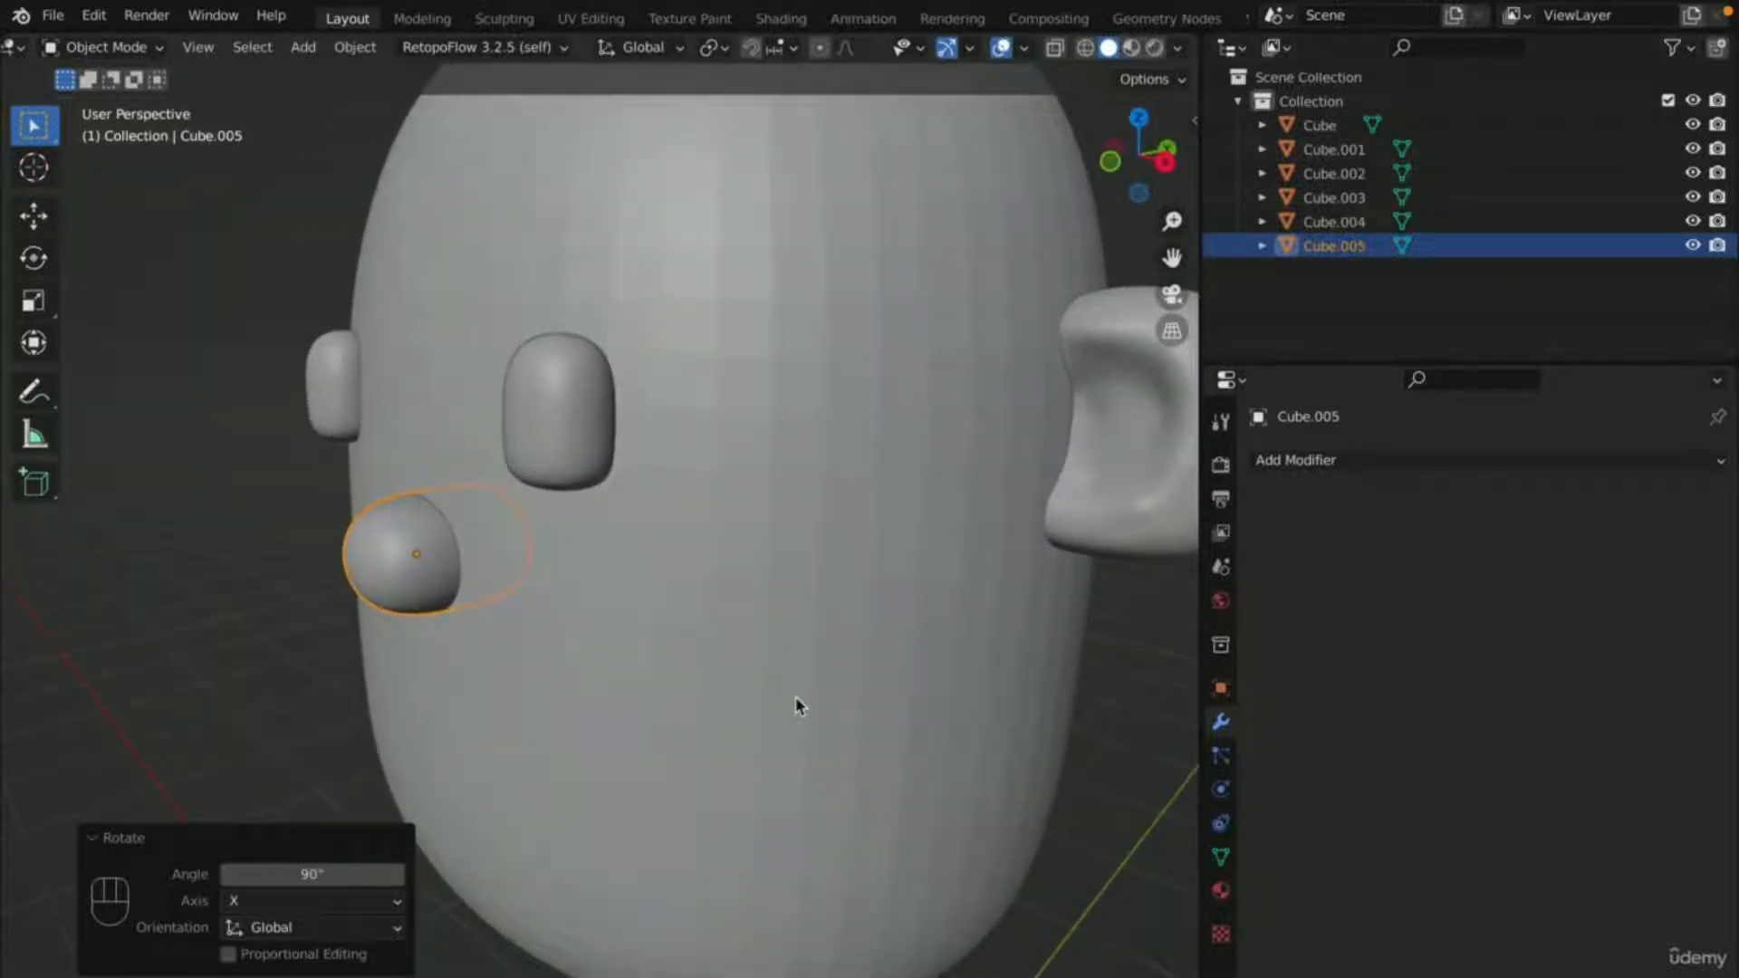
- From the front view, move the nose slightly down along Z beneath the eyes
key(KP_1)
scroll(769, 680, down, 5)
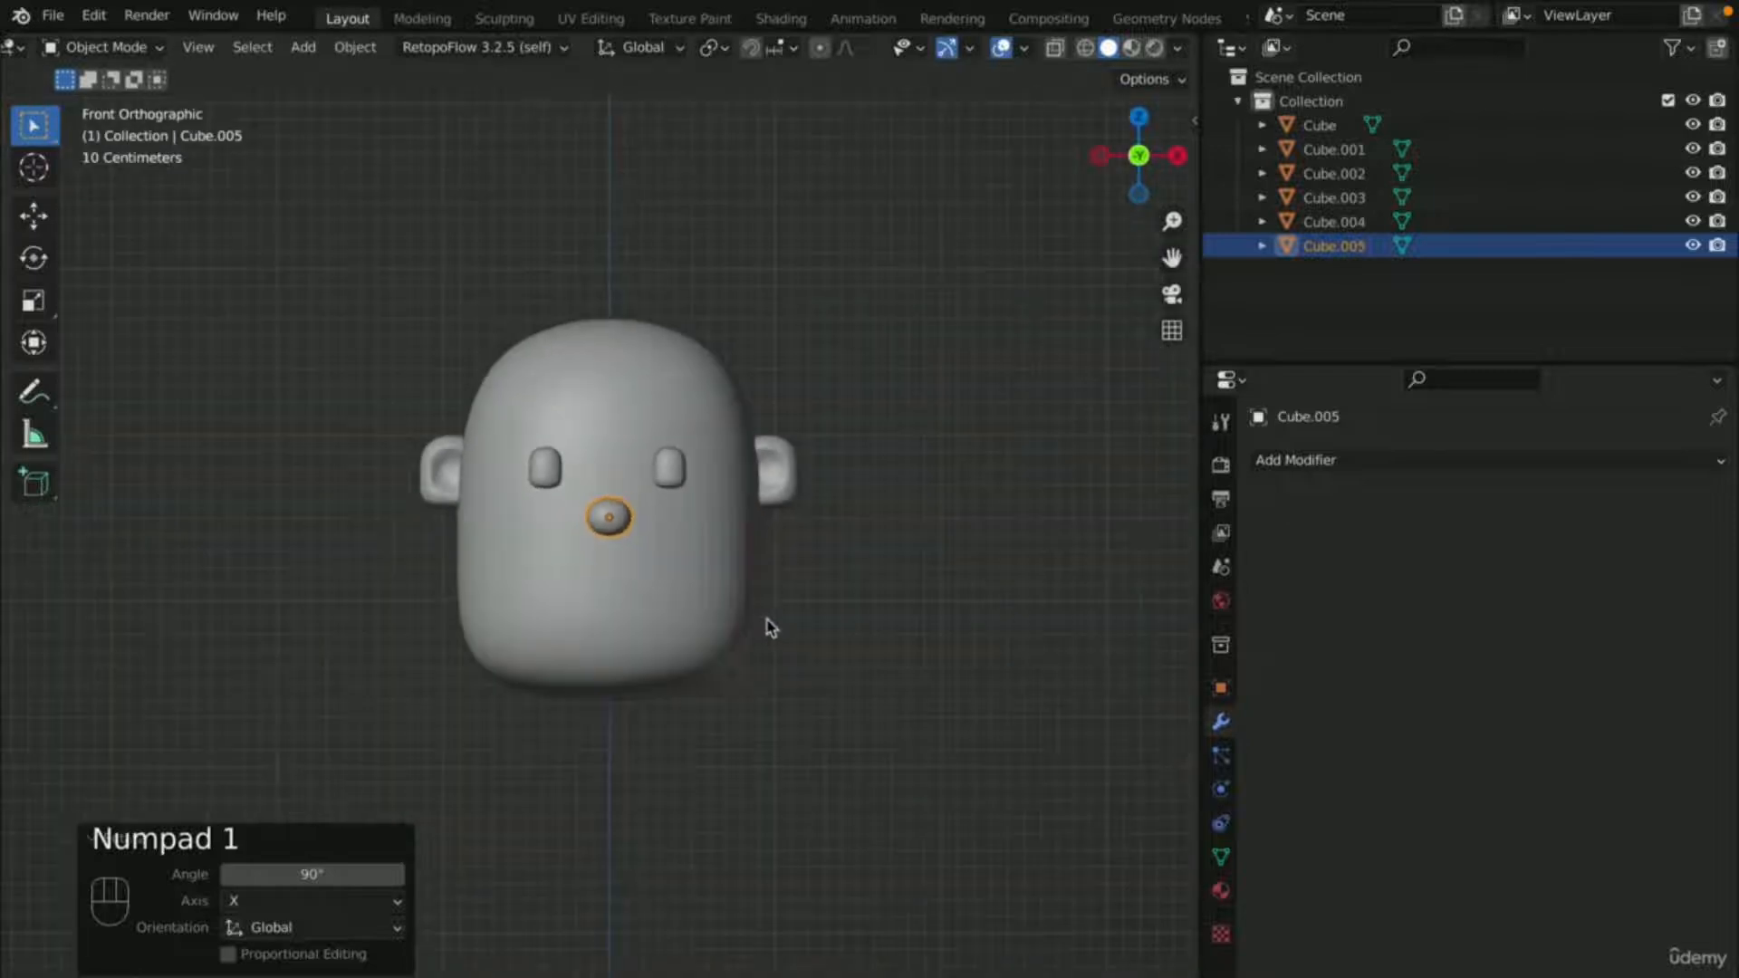
scroll(768, 628, up, 2)
scroll(657, 570, up, 4)
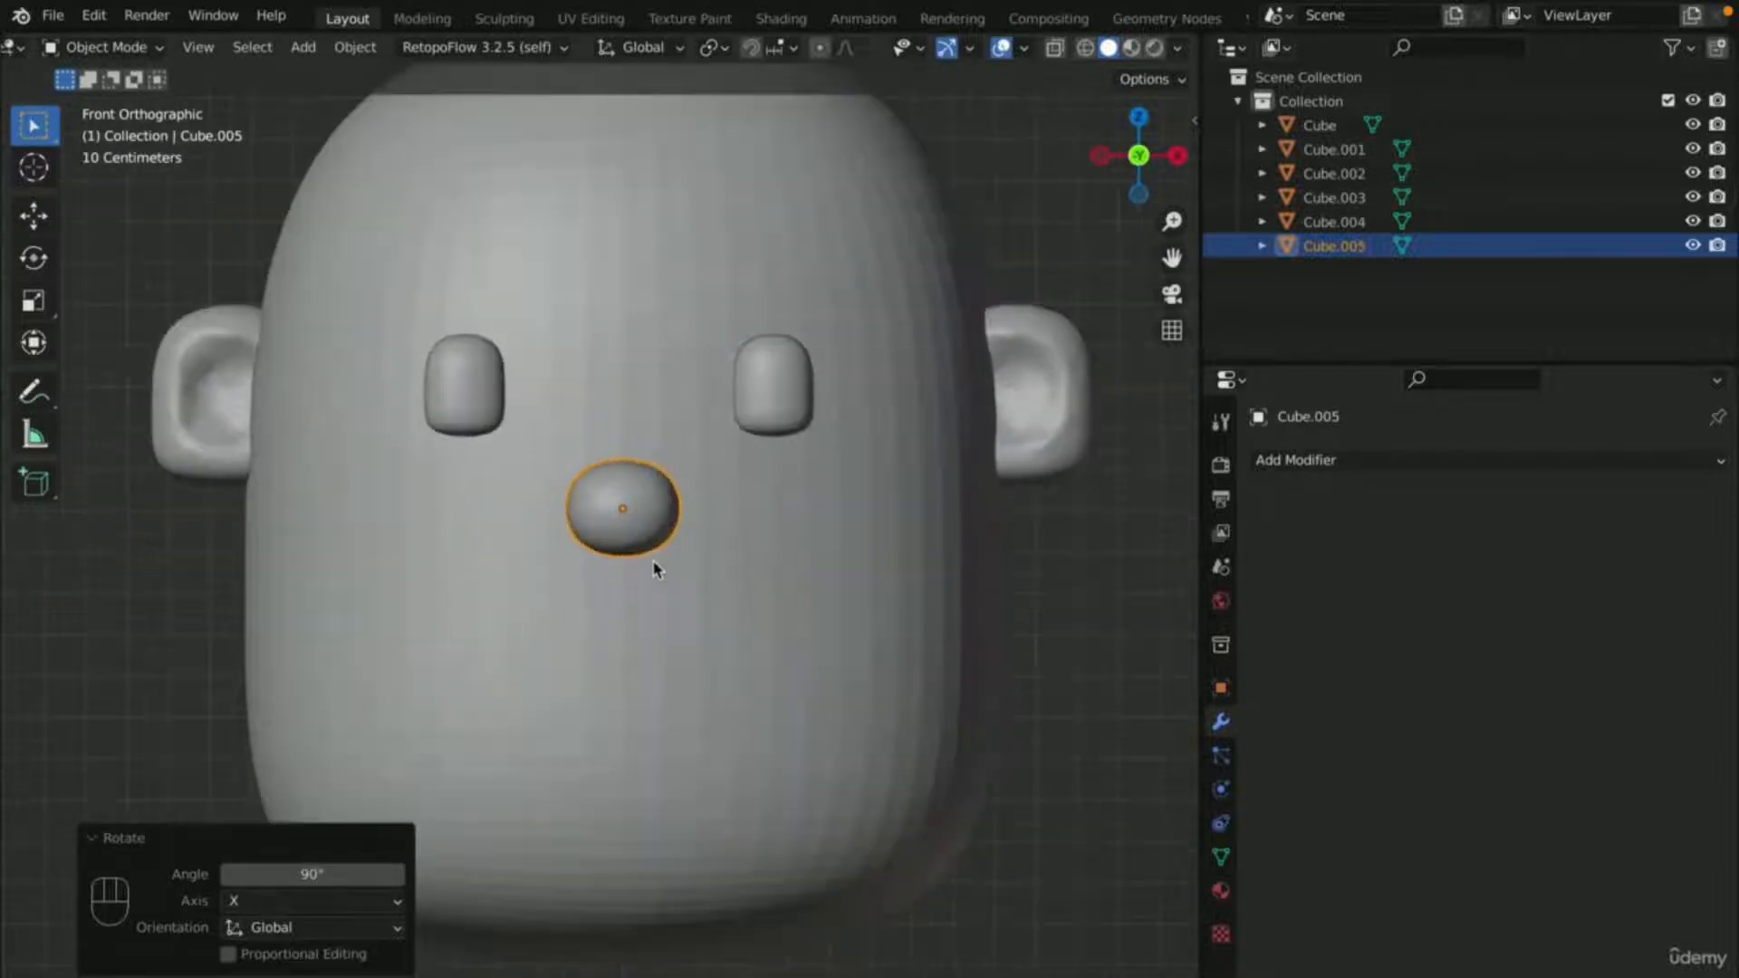
key(g)
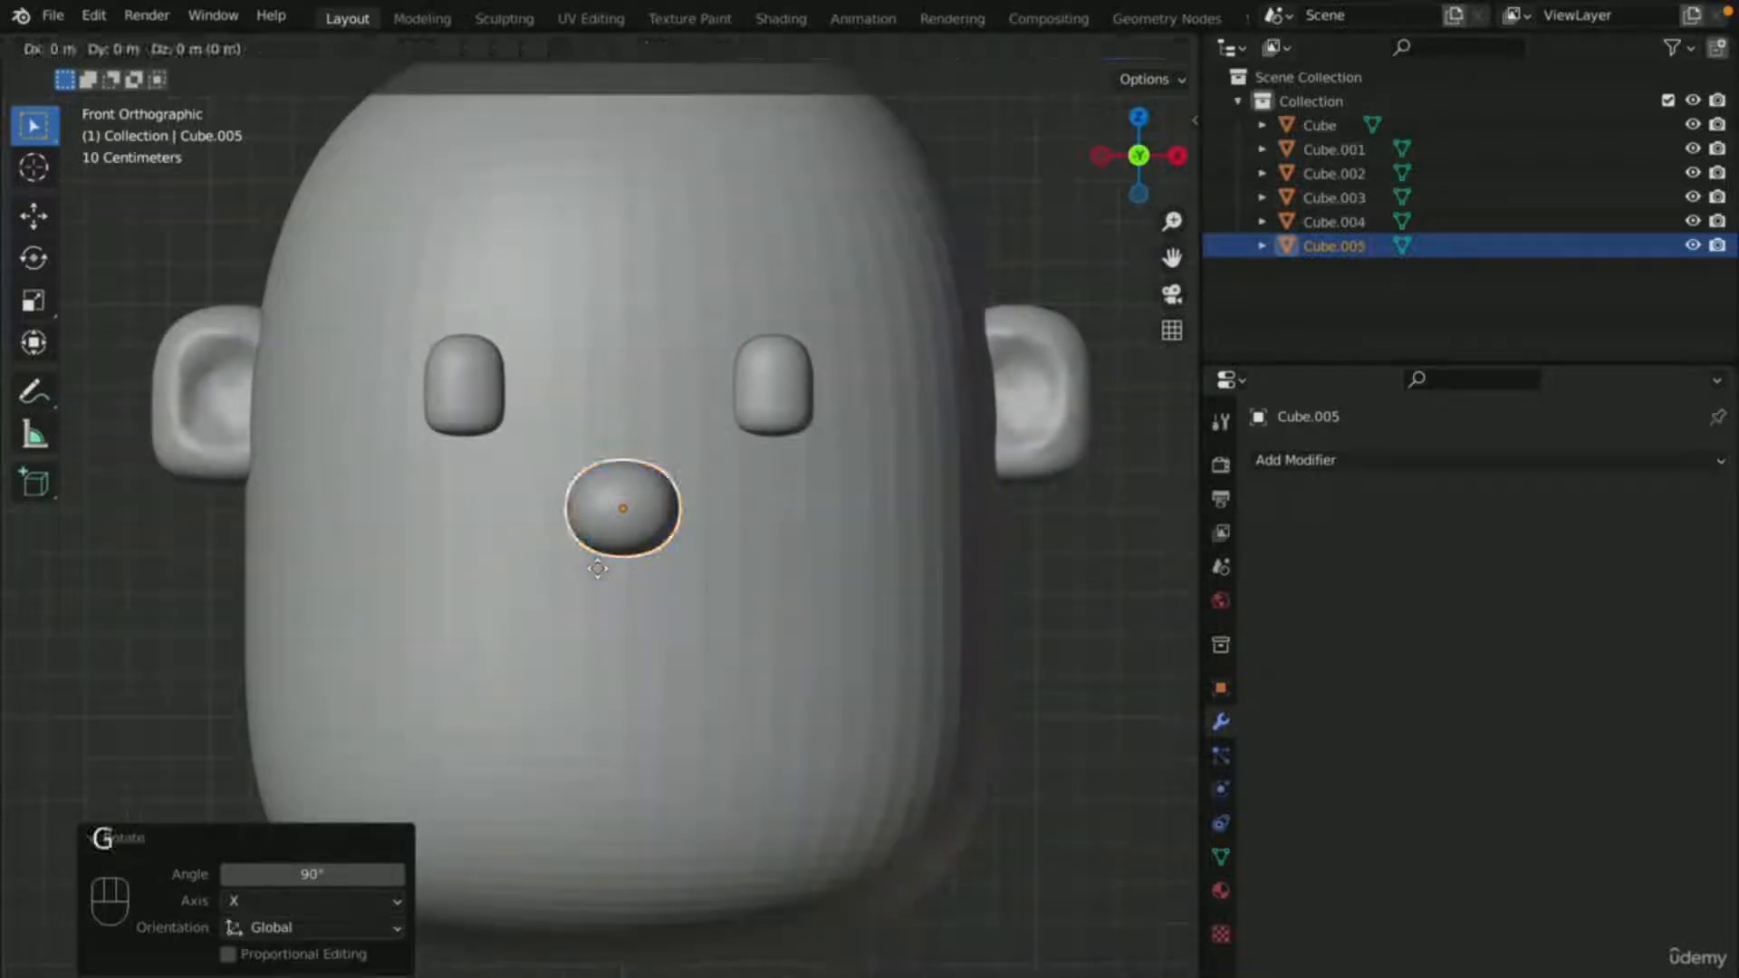
key(z)
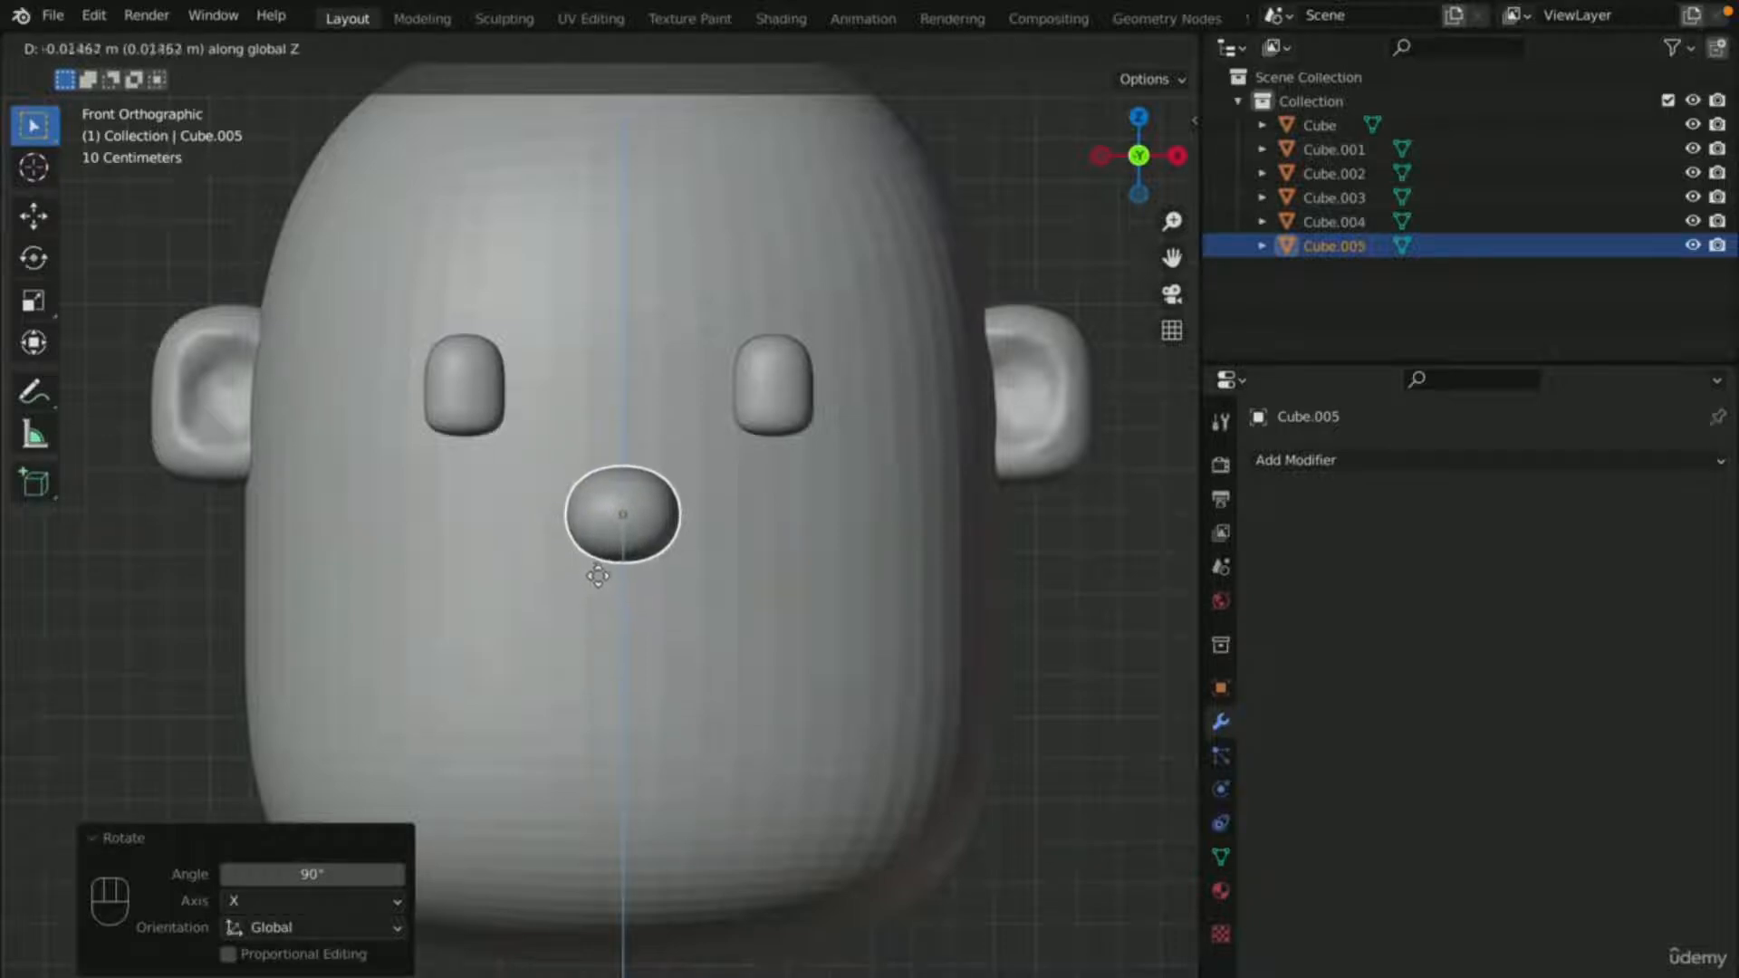
click(594, 580)
- Examine the shape and placement of the head's eyes, nose and ears from the front and the side
scroll(1052, 699, down, 5)
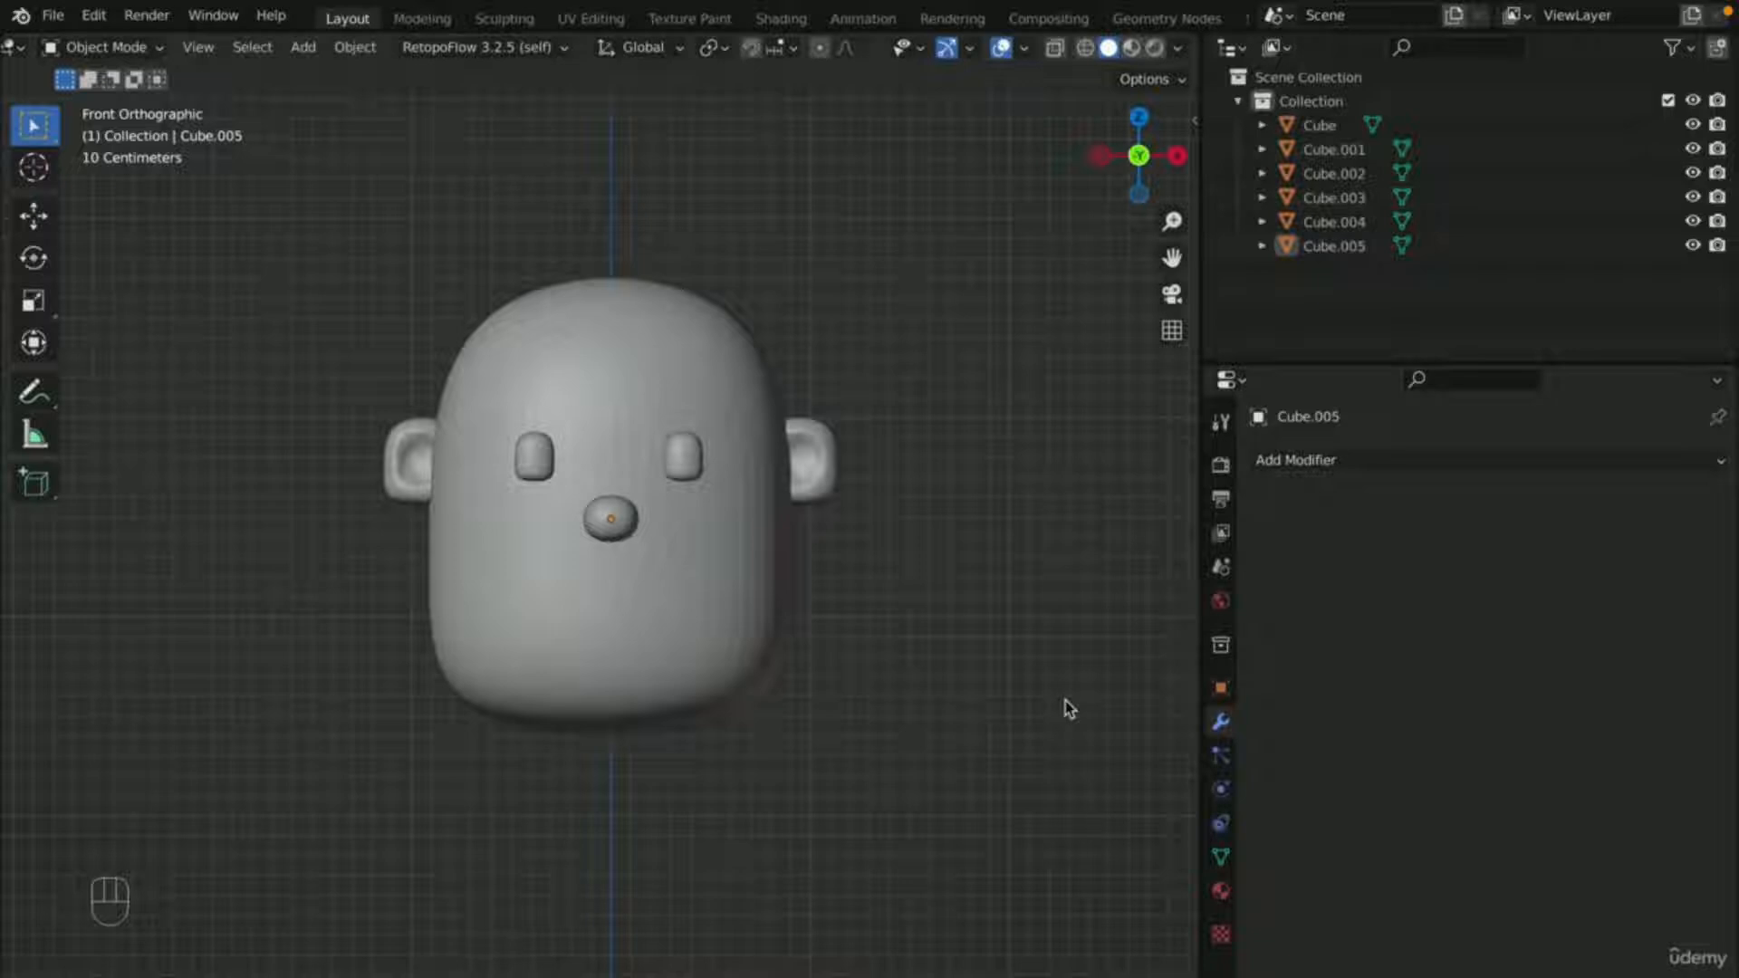
scroll(910, 642, up, 3)
scroll(905, 652, down, 5)
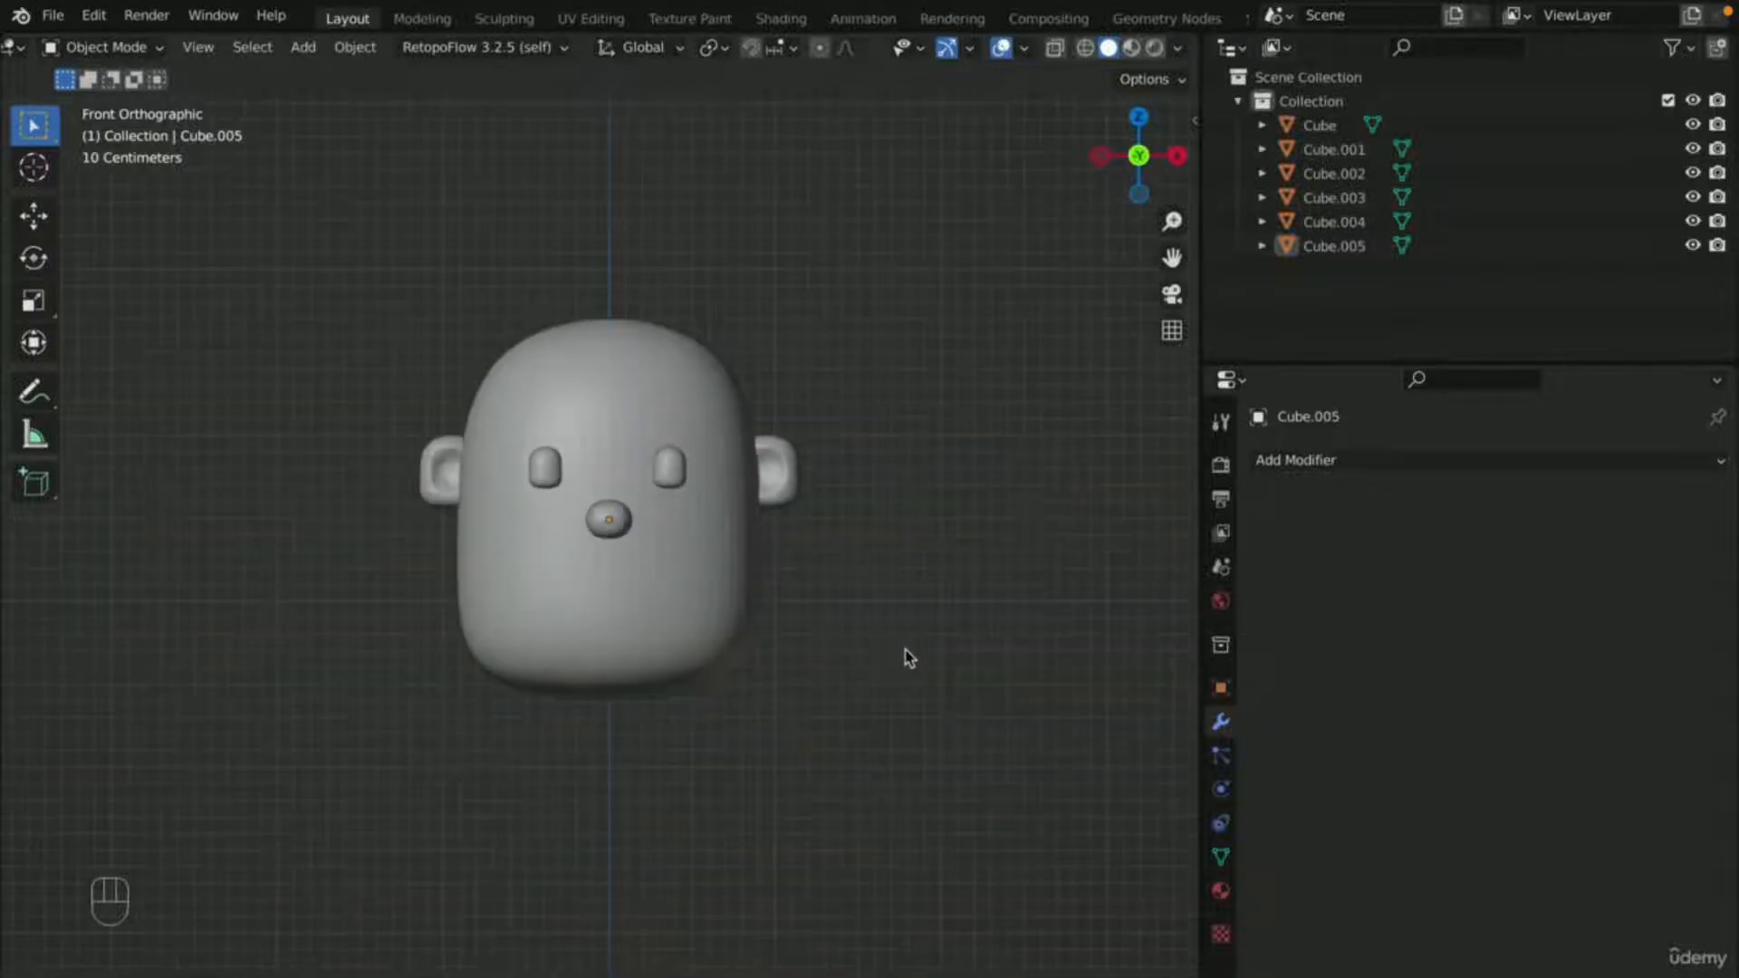
middle_drag(905, 649, 898, 656)
key(KP_1)
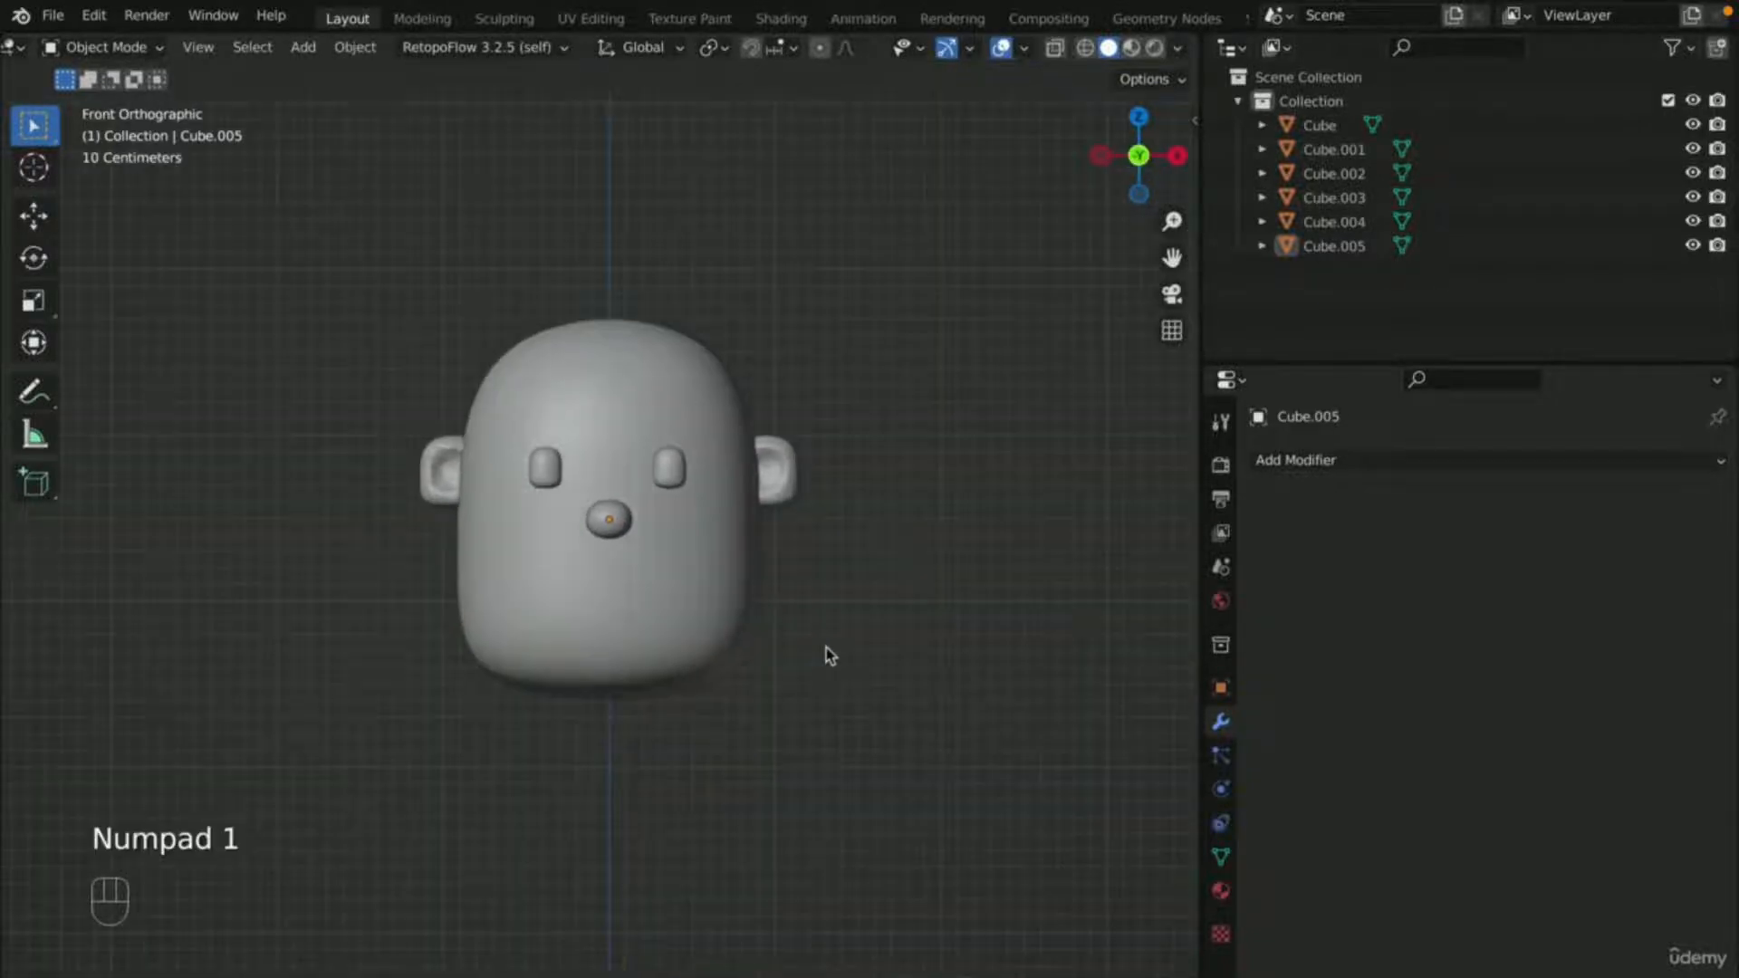
scroll(873, 555, up, 5)
scroll(942, 575, up, 2)
scroll(936, 575, down, 4)
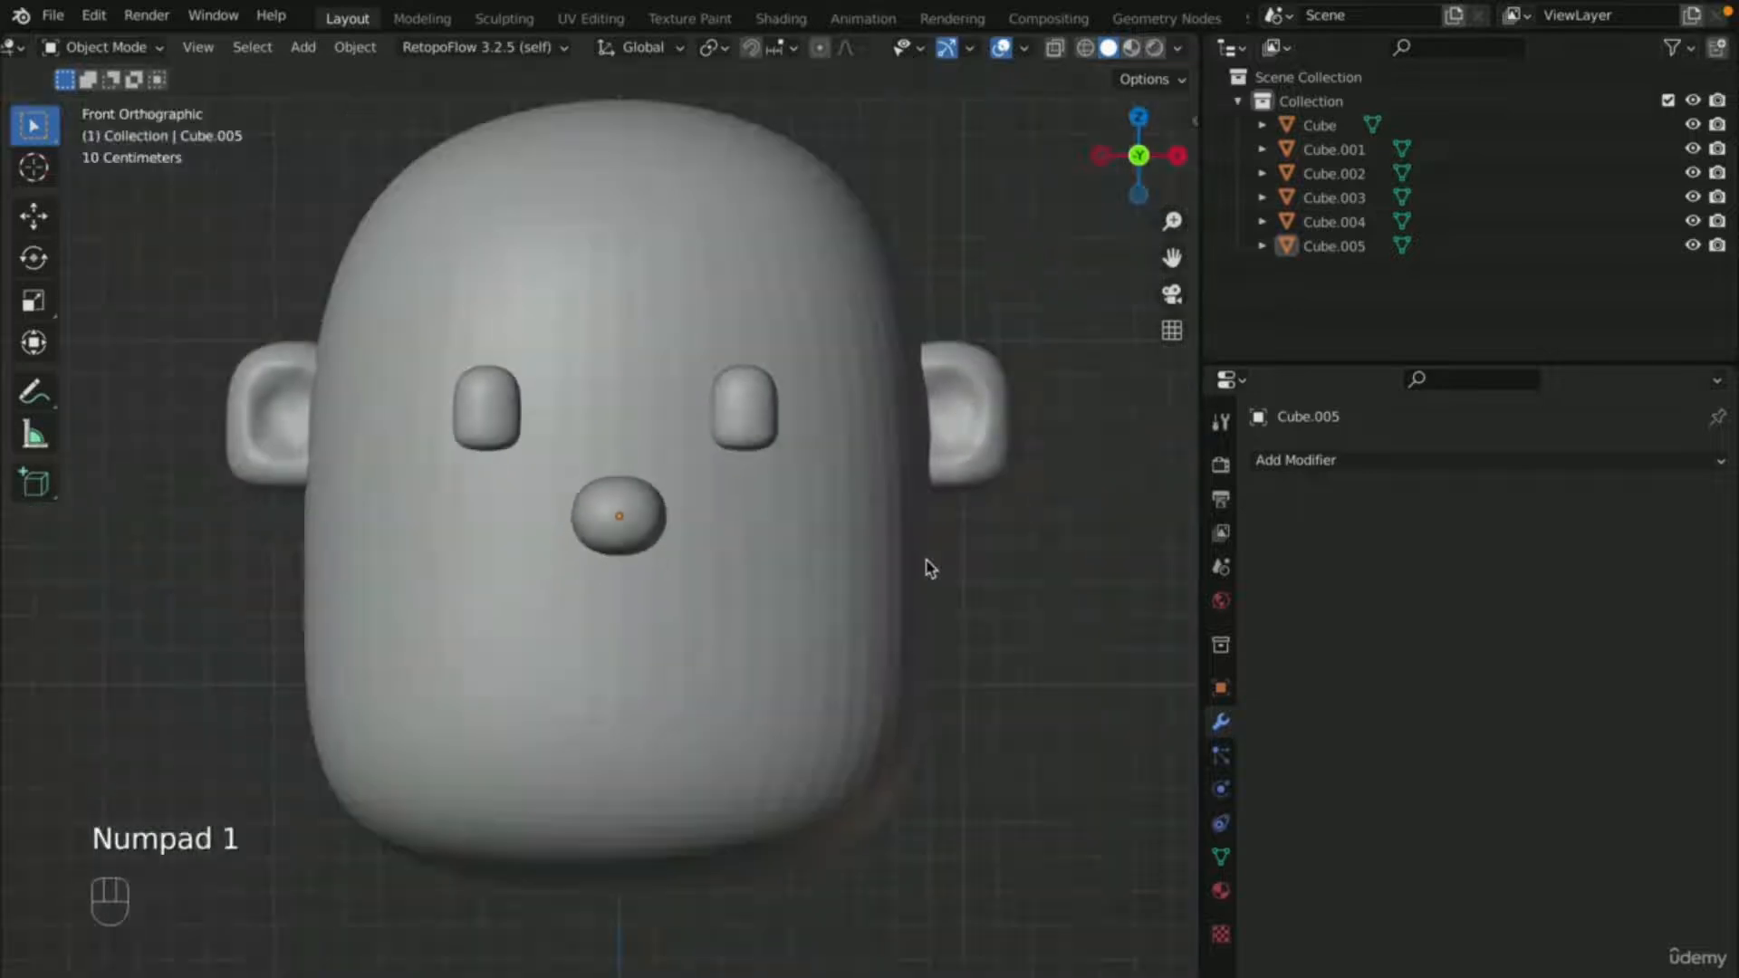
mouse_move(924, 566)
middle_down()
mouse_move(951, 579)
mouse_move(919, 598)
middle_up()
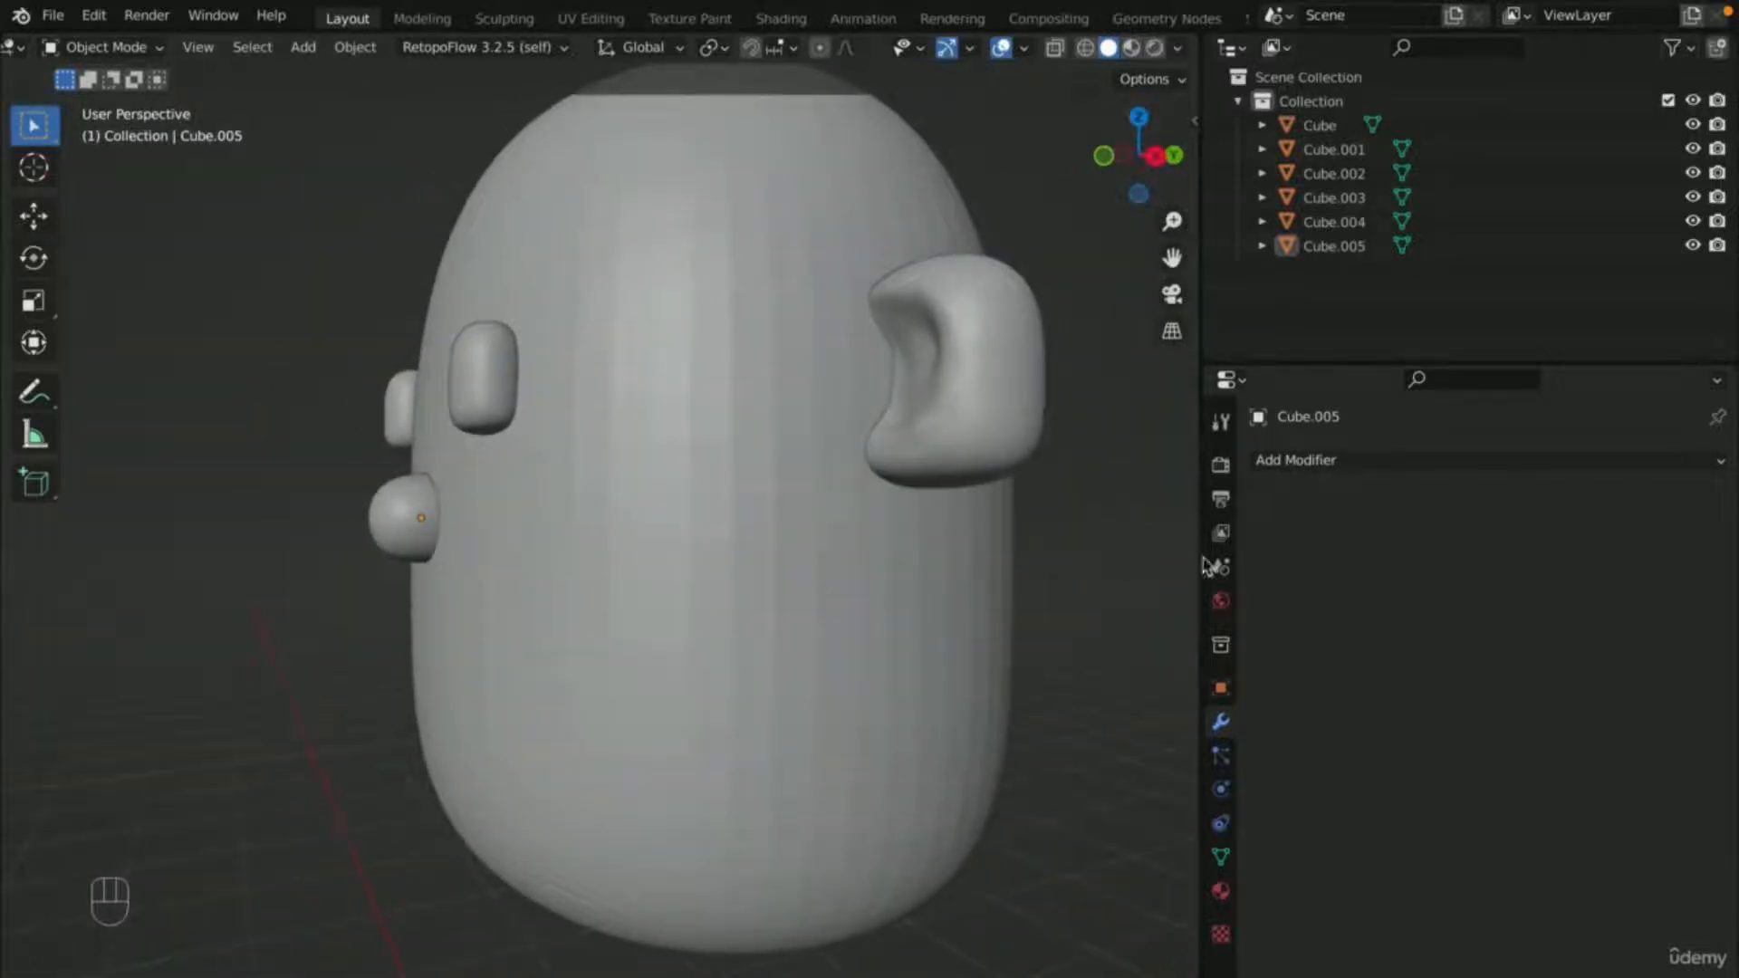
middle_drag(868, 482, 554, 179)
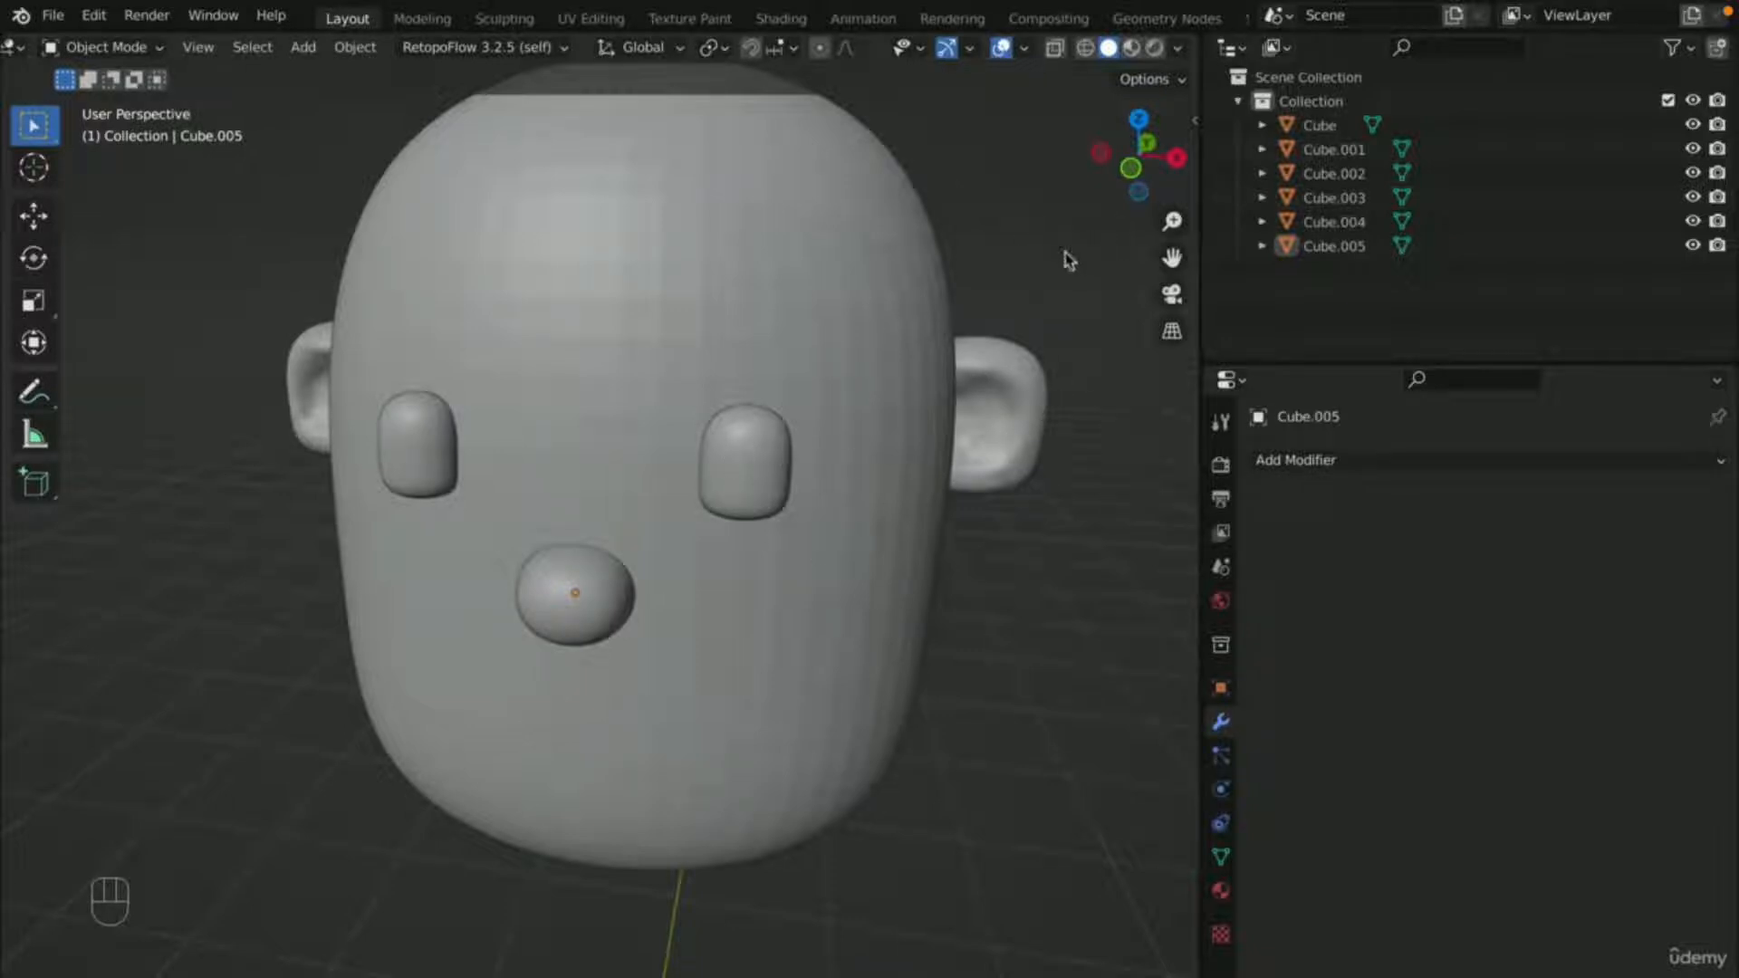
scroll(1069, 260, down, 4)
key(KP_1)
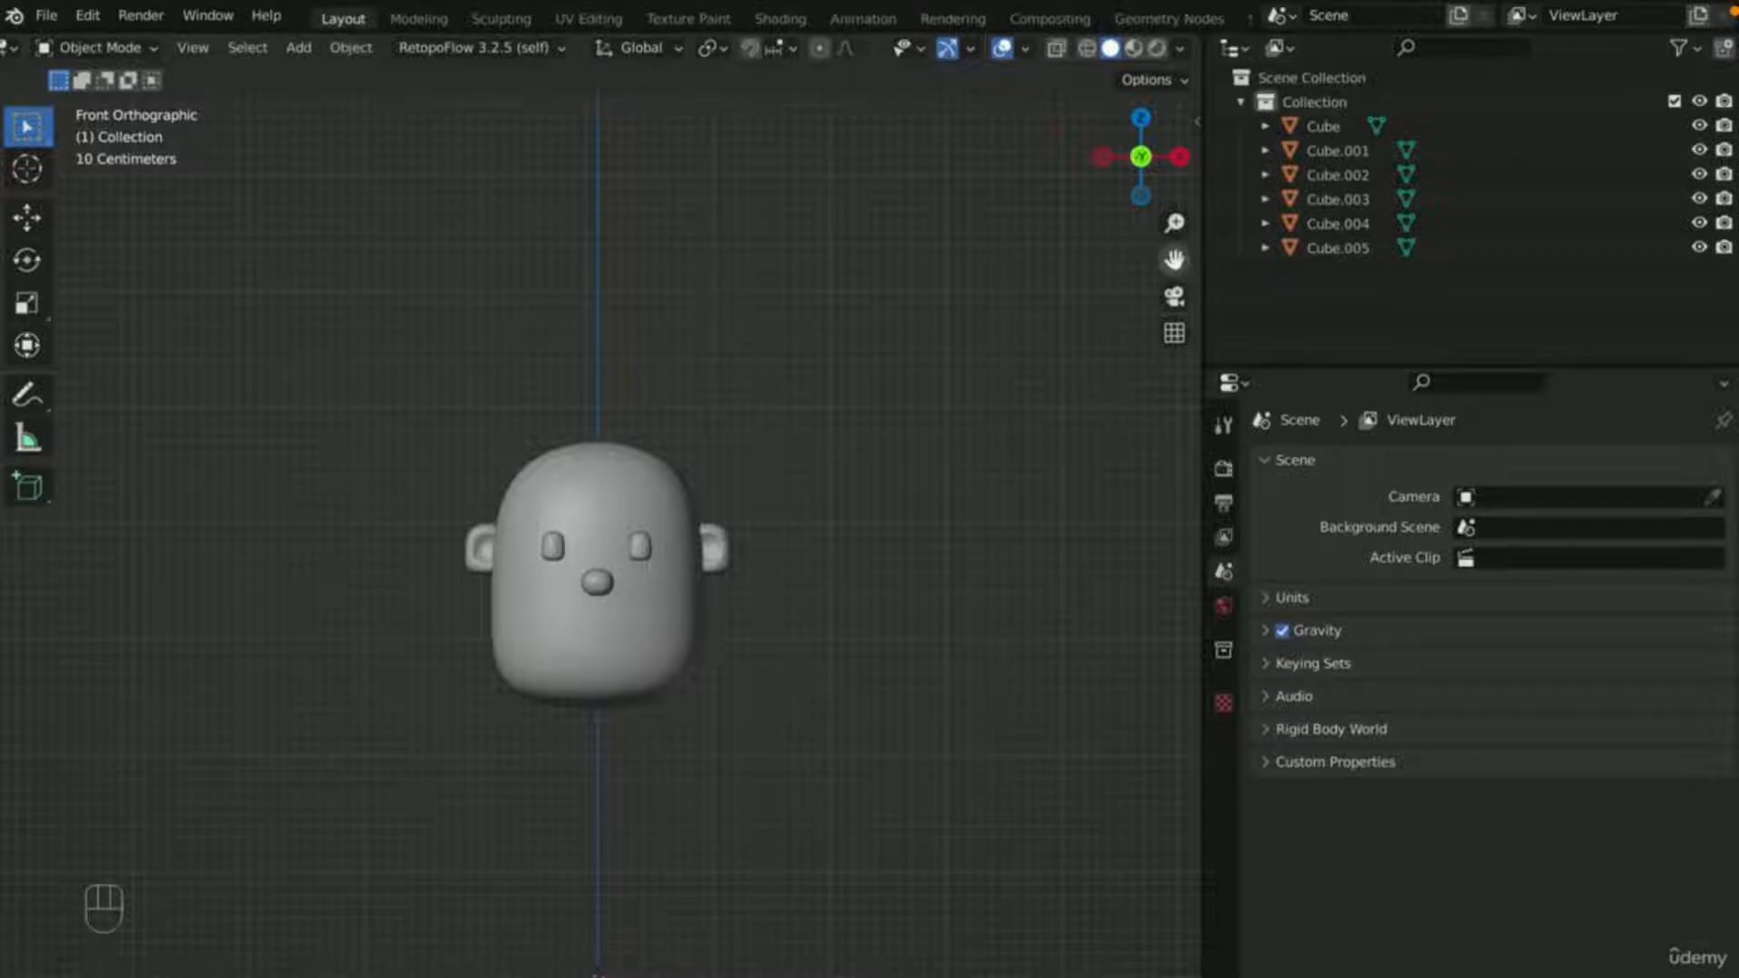
- Add a mesh circle at the world origin below the head
drag(1176, 259, 1162, 90)
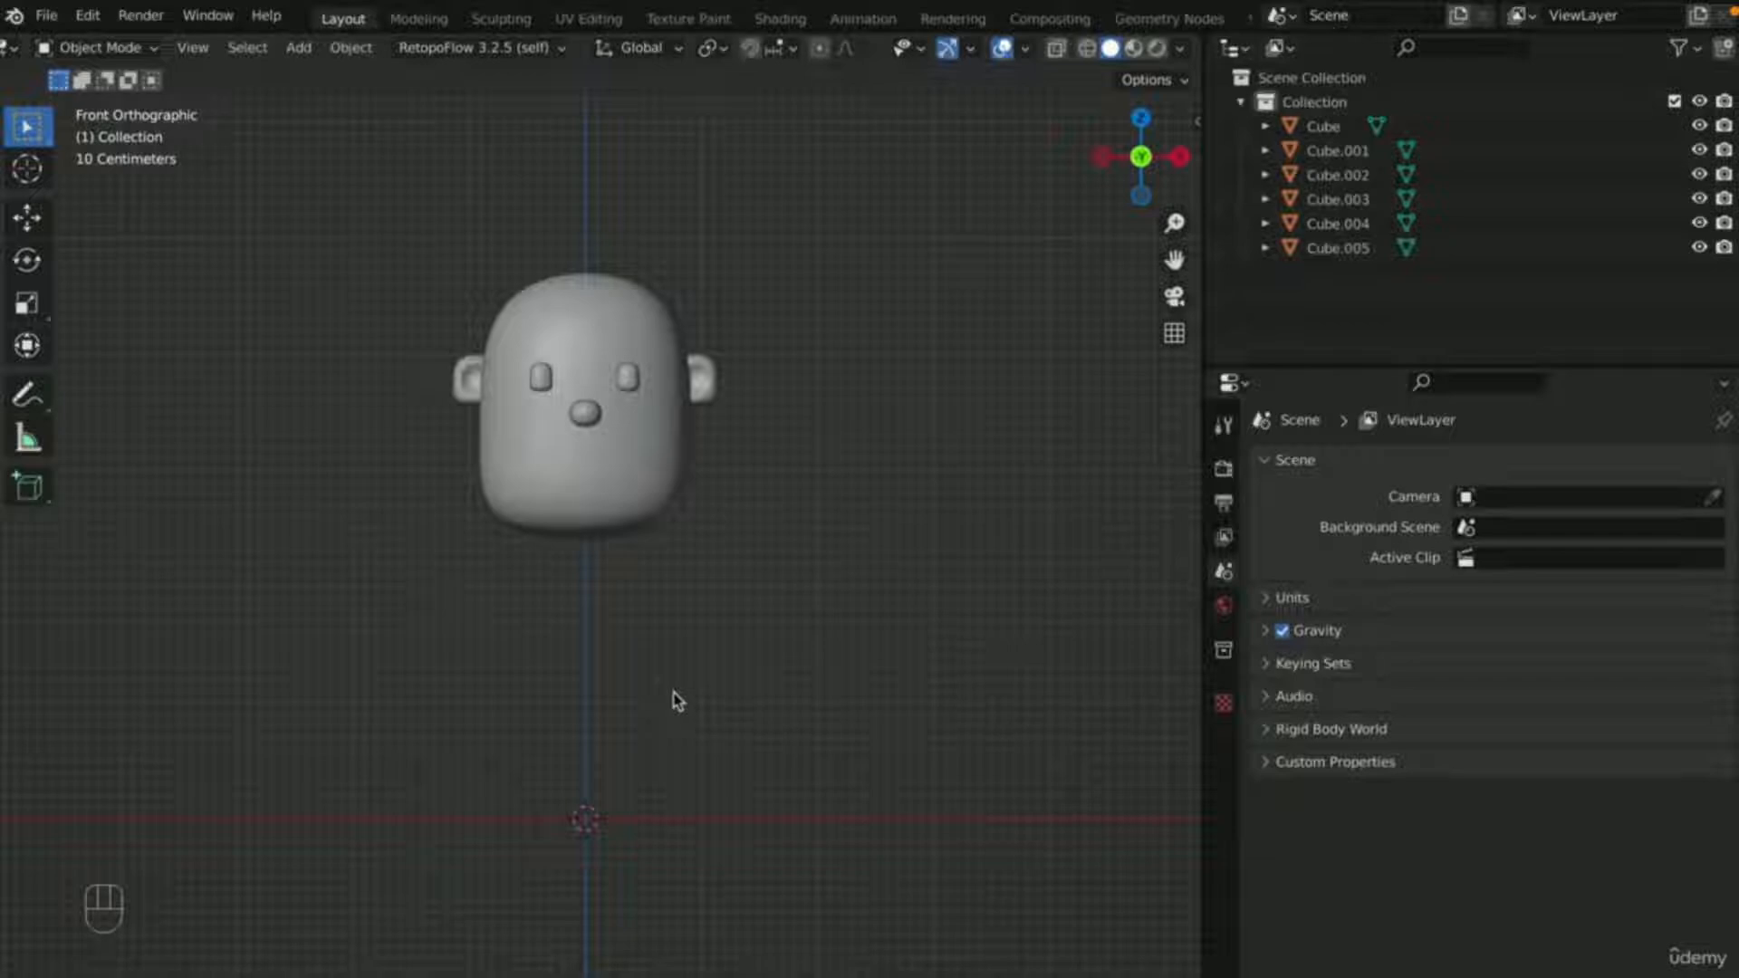
key(shift+a)
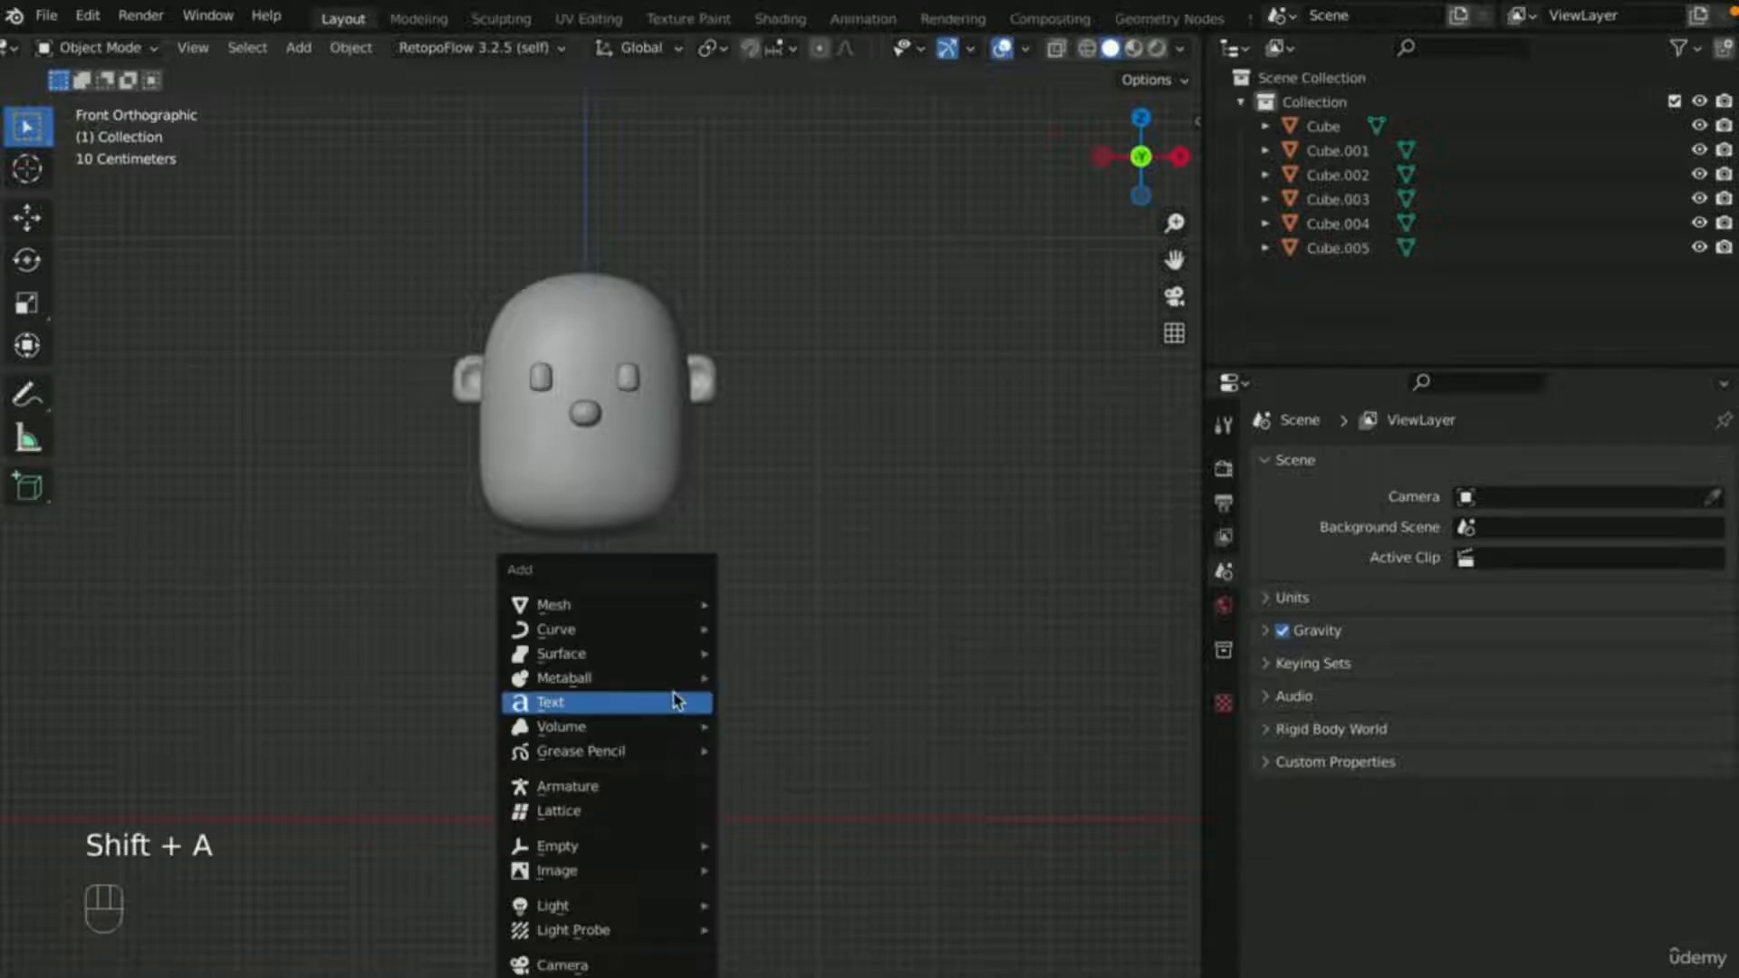
mouse_move(645, 616)
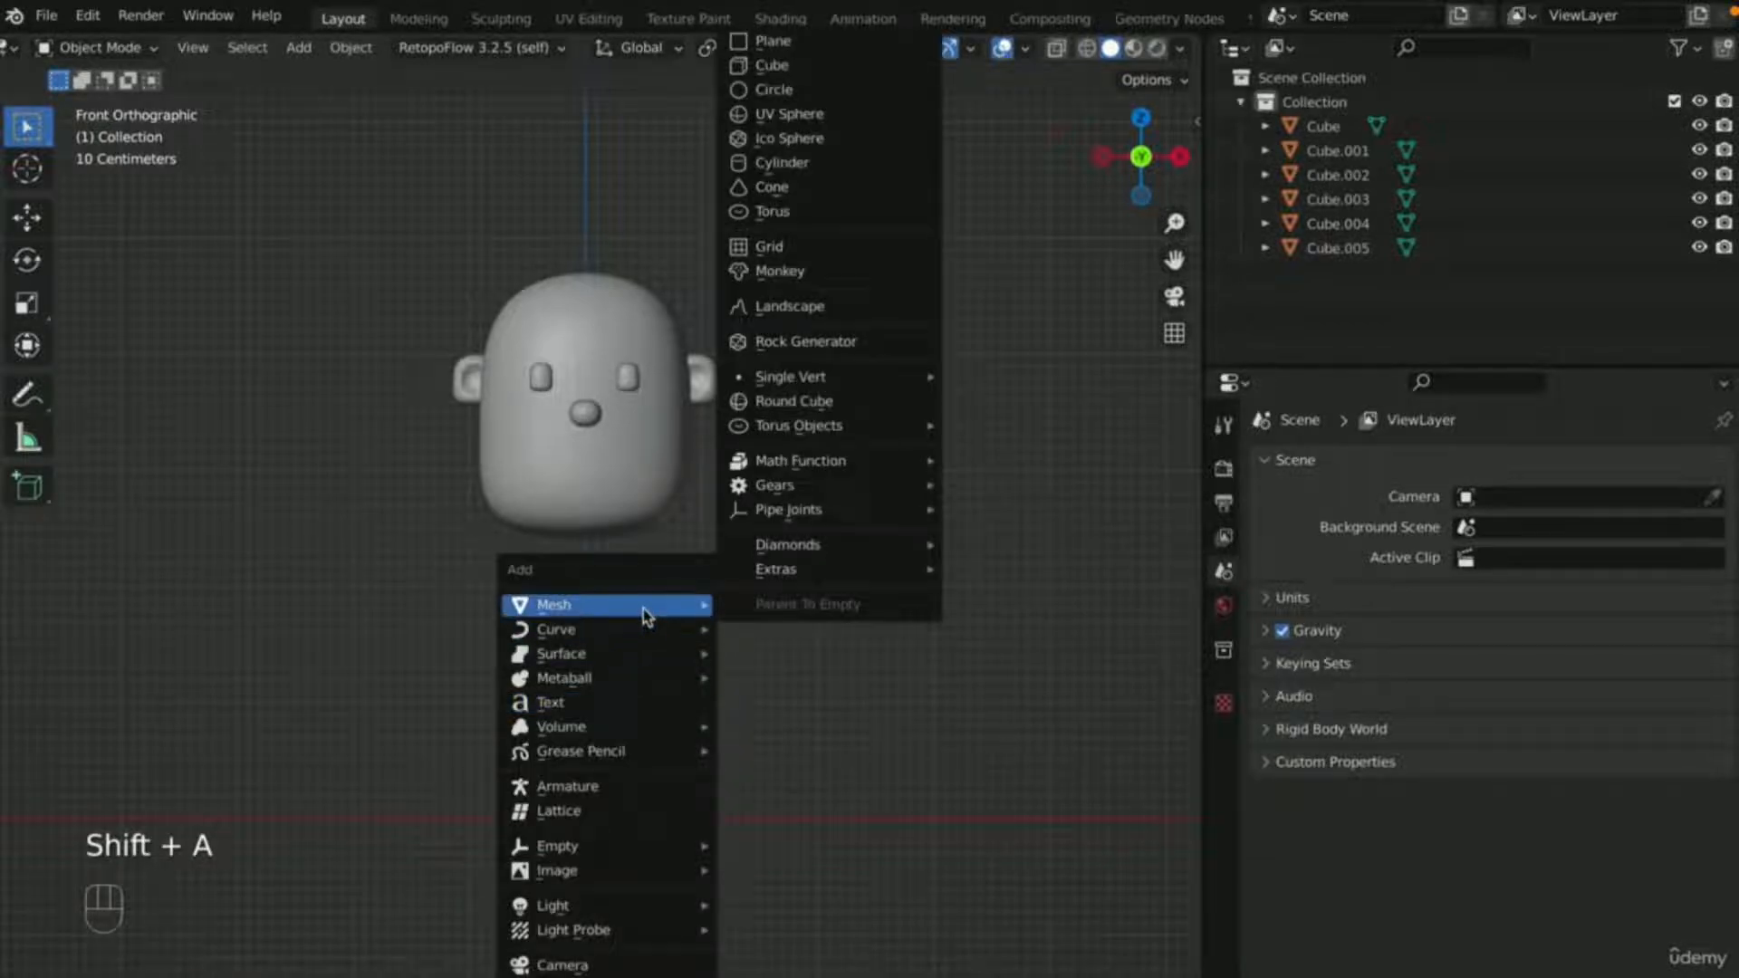
click(851, 93)
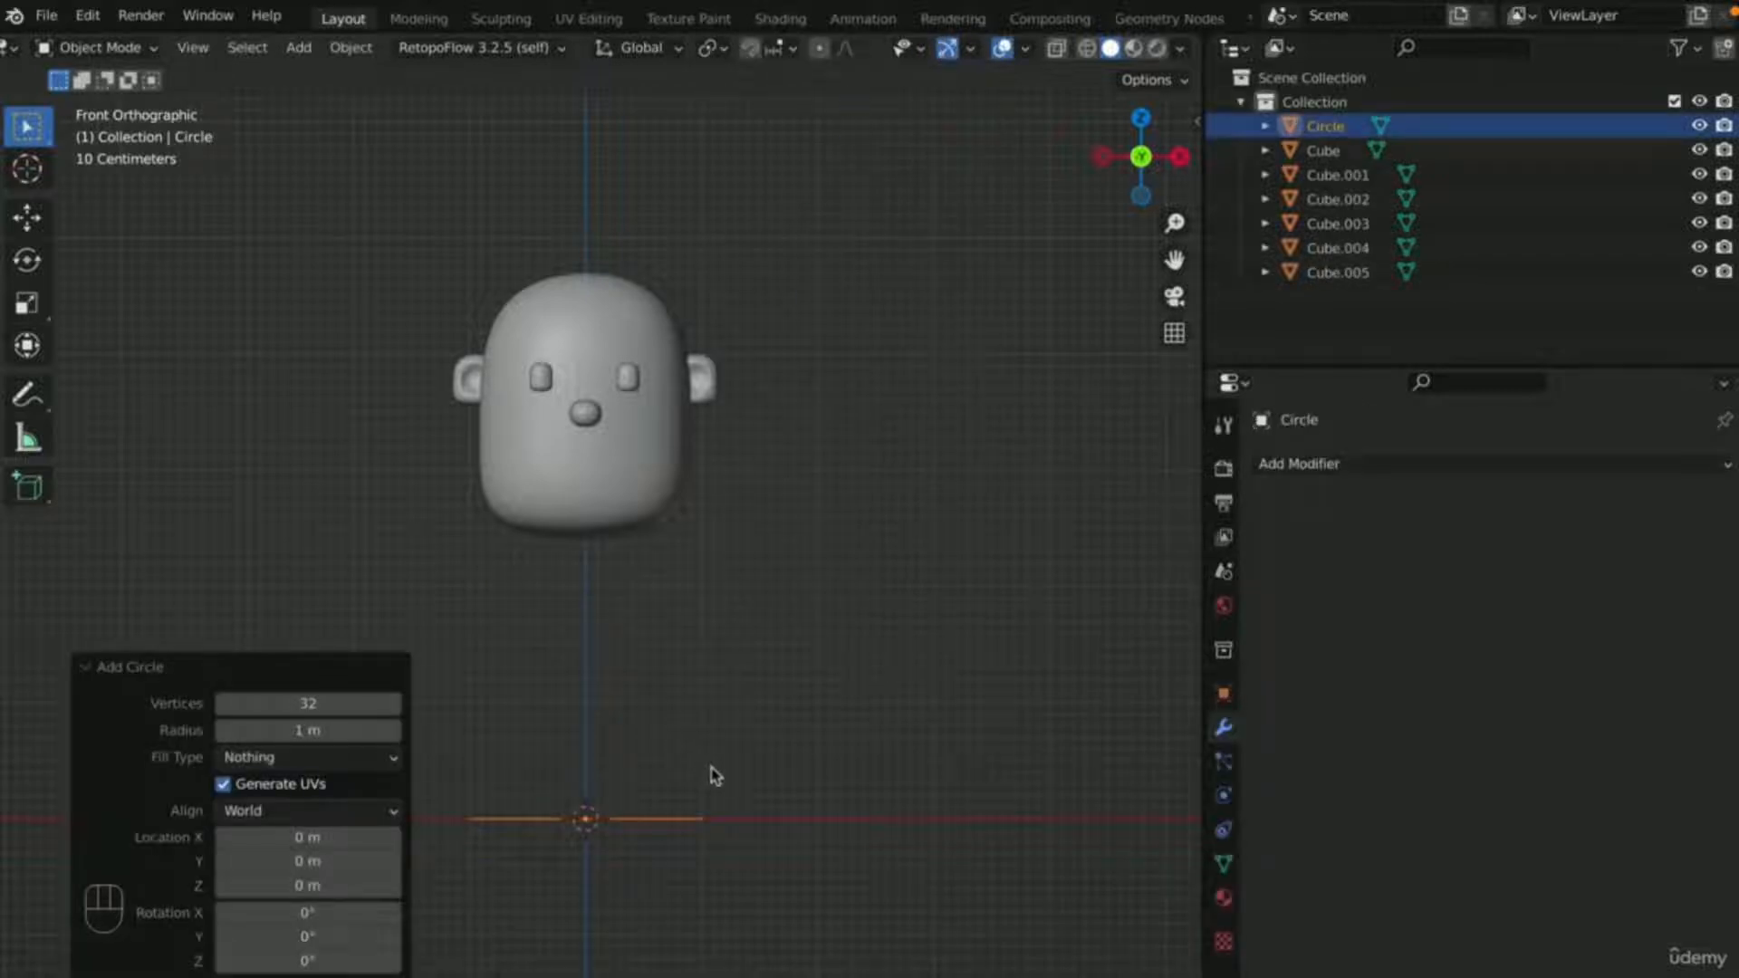
scroll(1018, 517, up, 2)
scroll(1017, 543, down, 3)
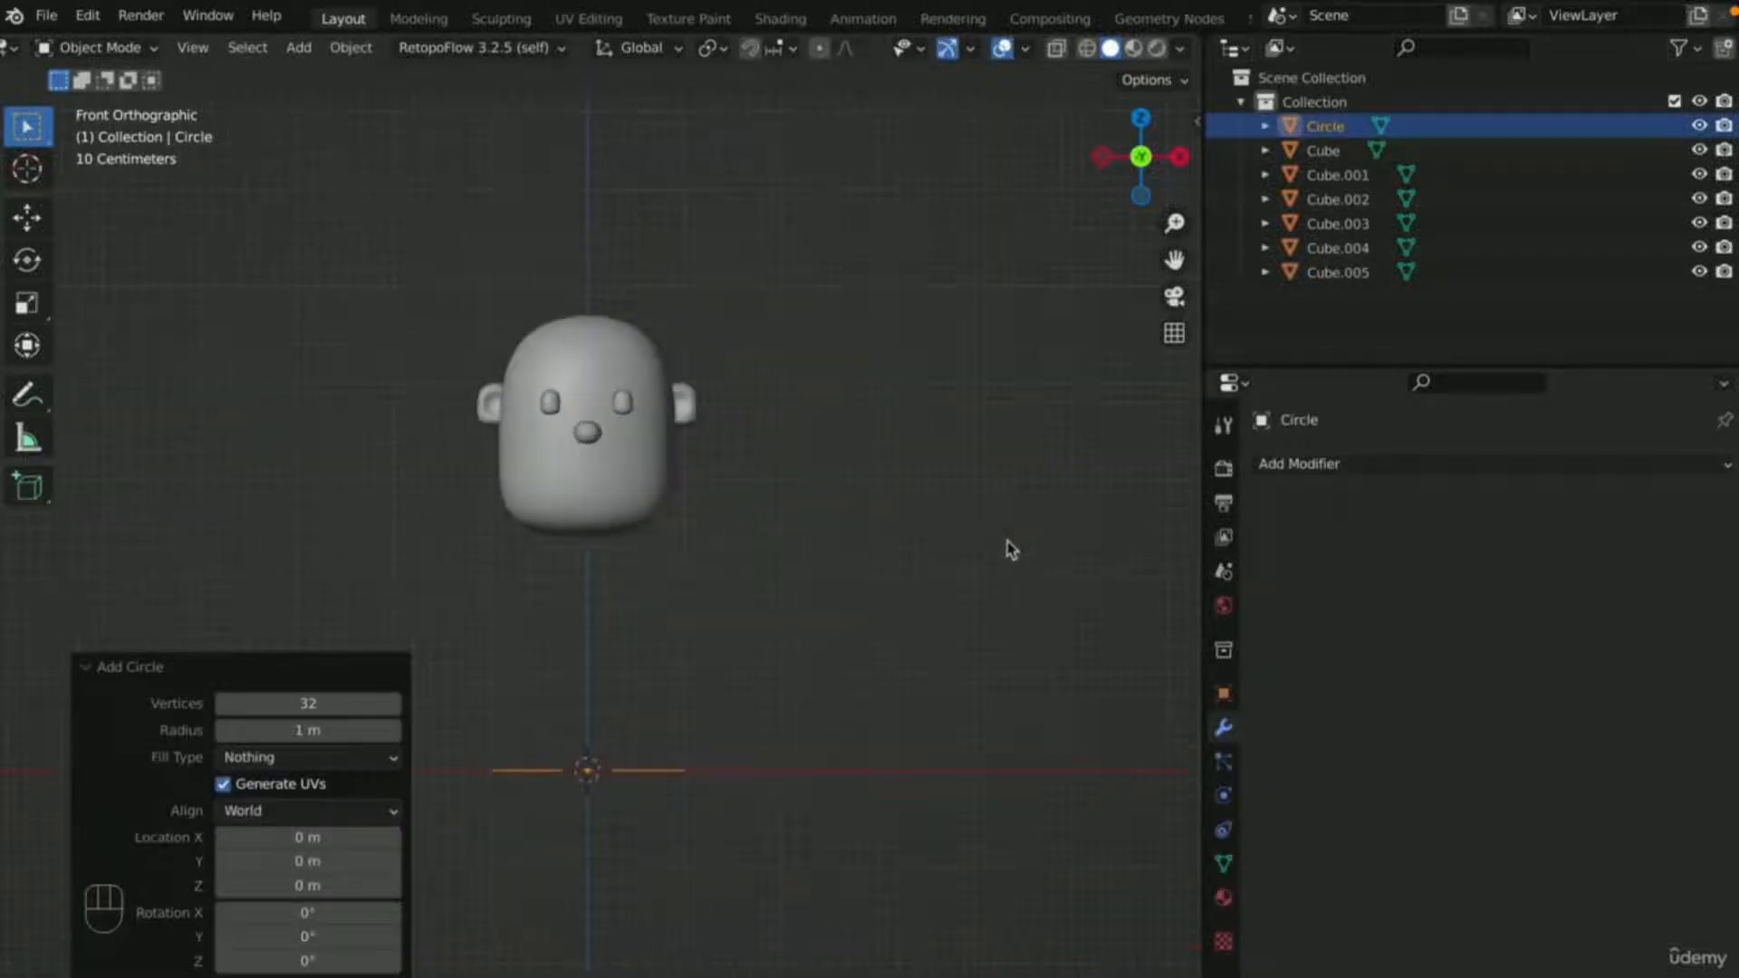
- Rotate the circle 90° about the global X axis so it faces the front
key(r)
key(x)
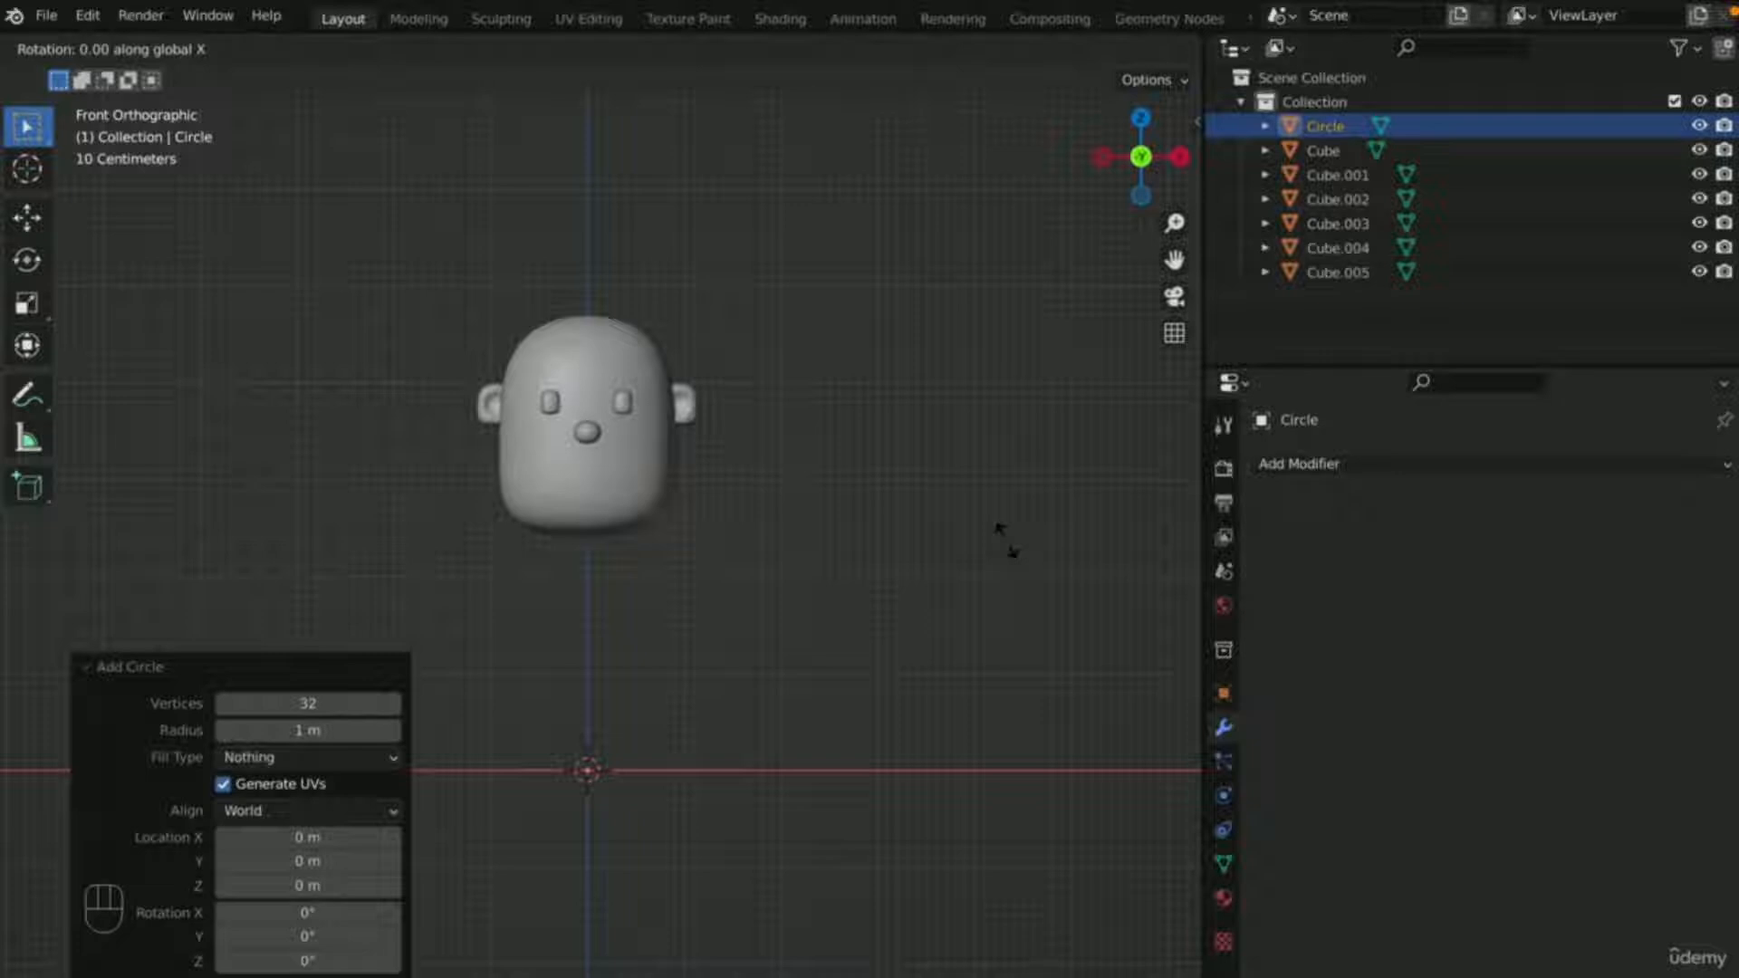
text(90)
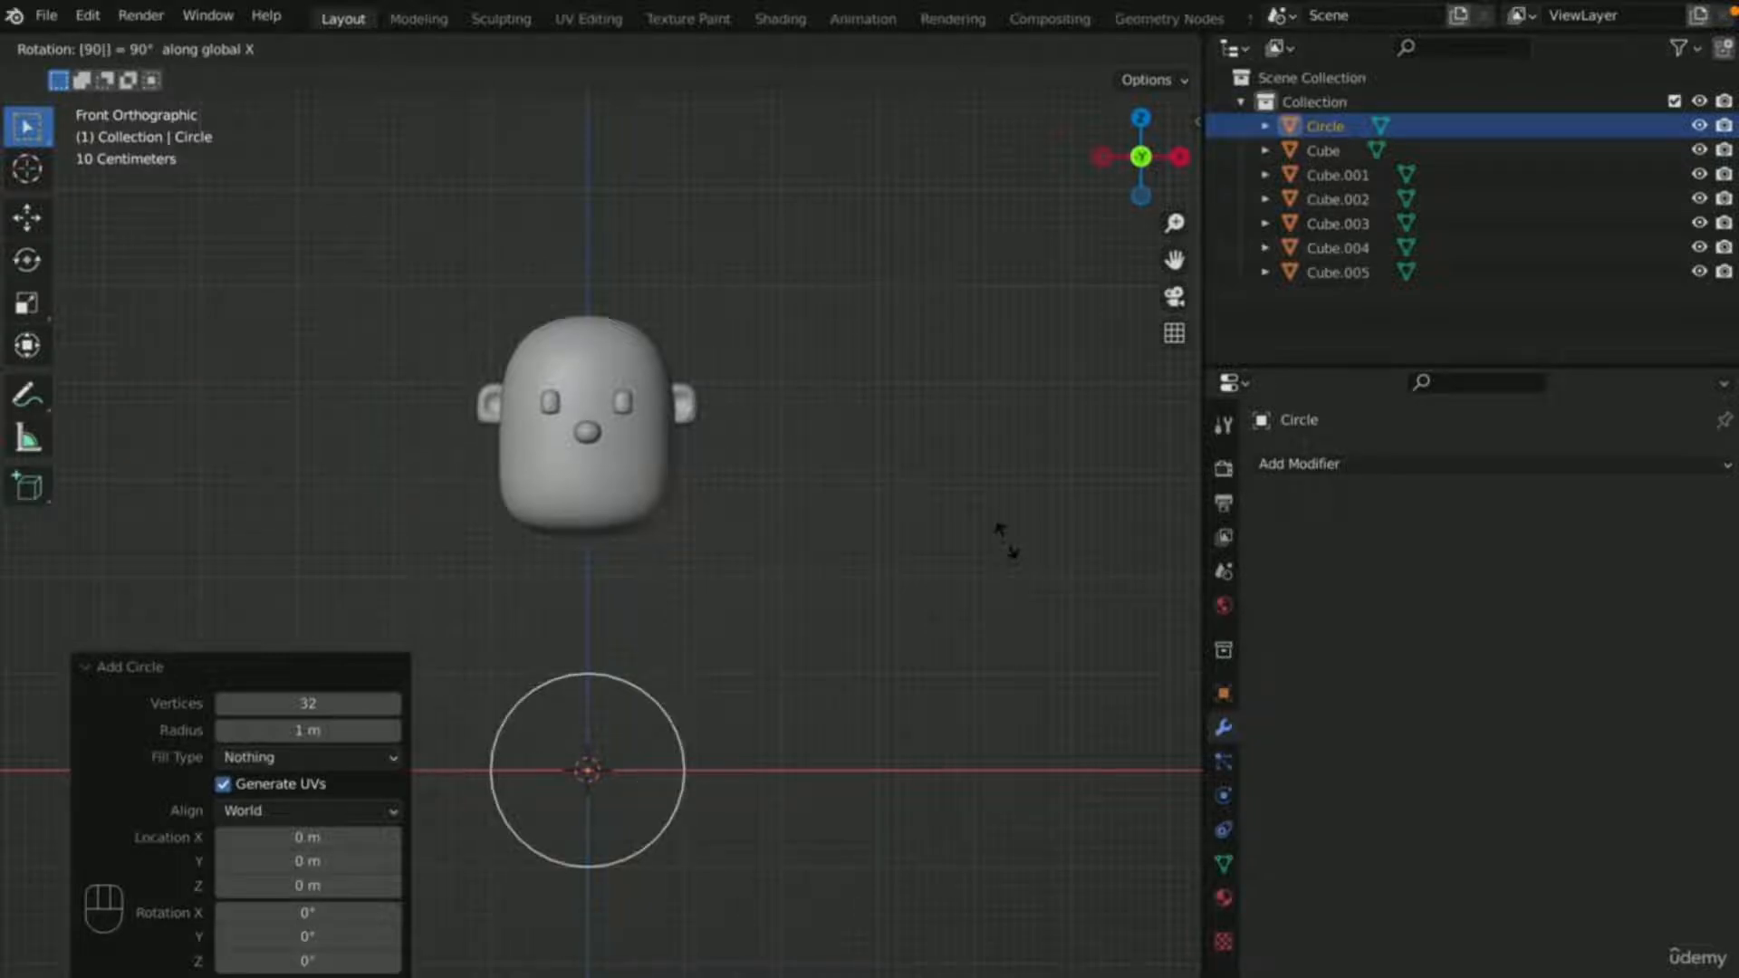
key(Return)
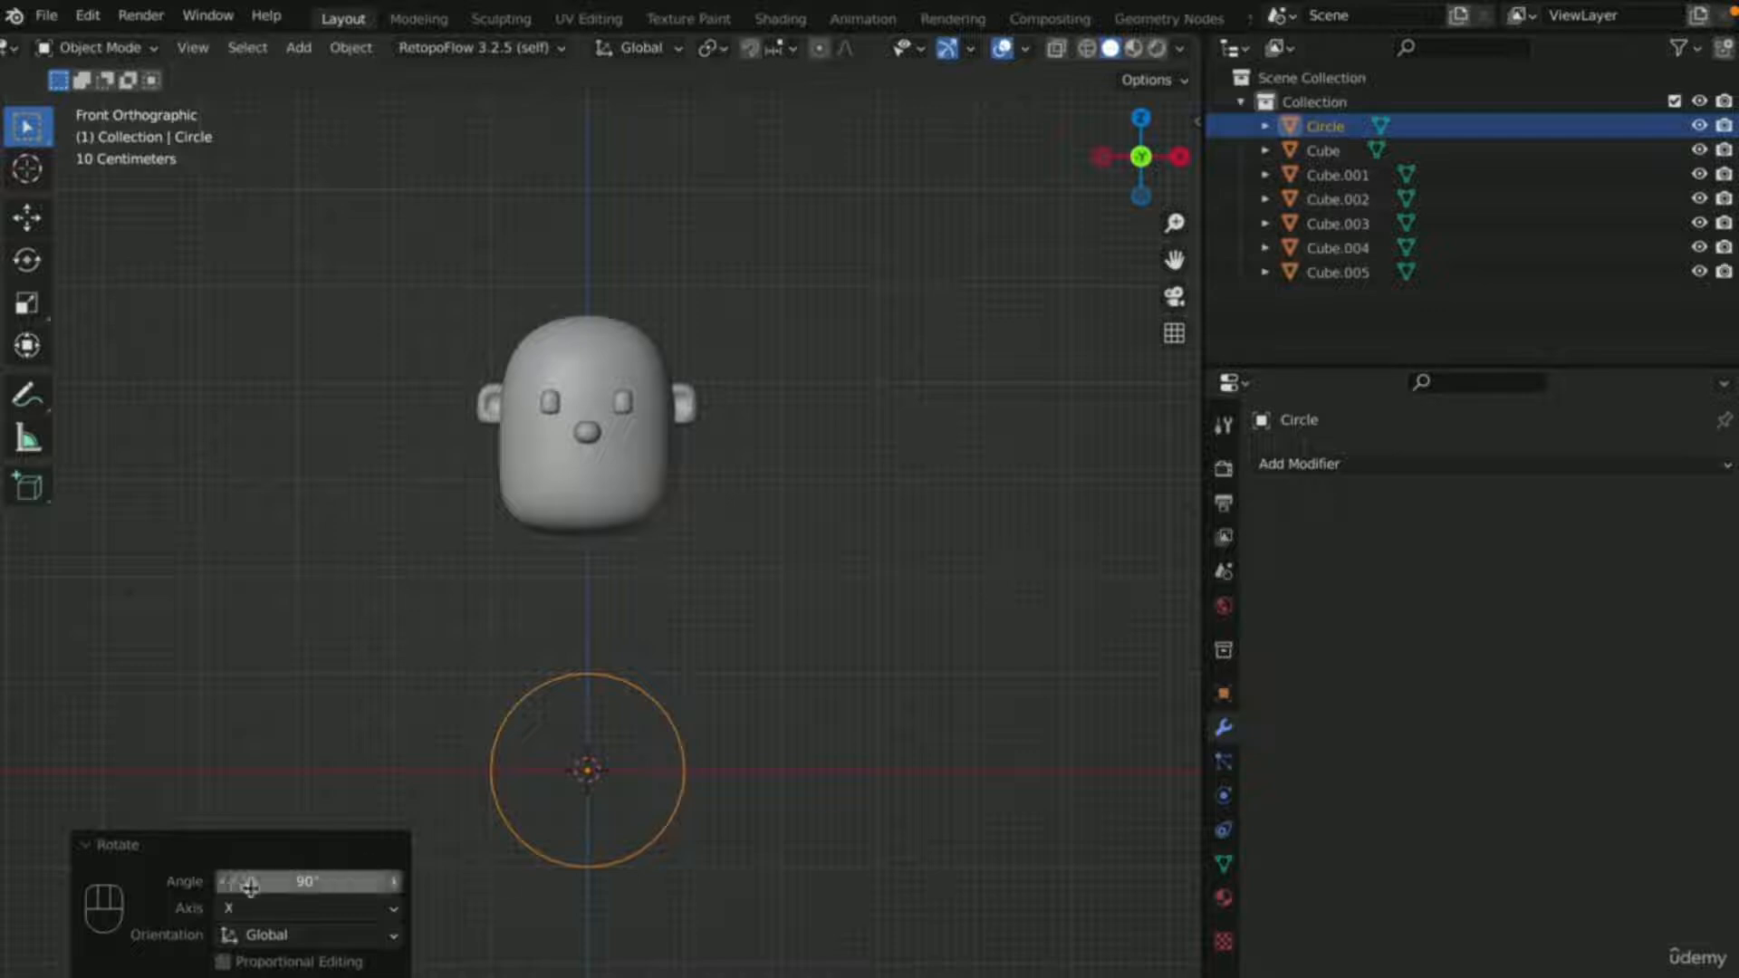
- Move the circle up about 1.169 m along Z and scale it uniformly to about 0.634
key(g)
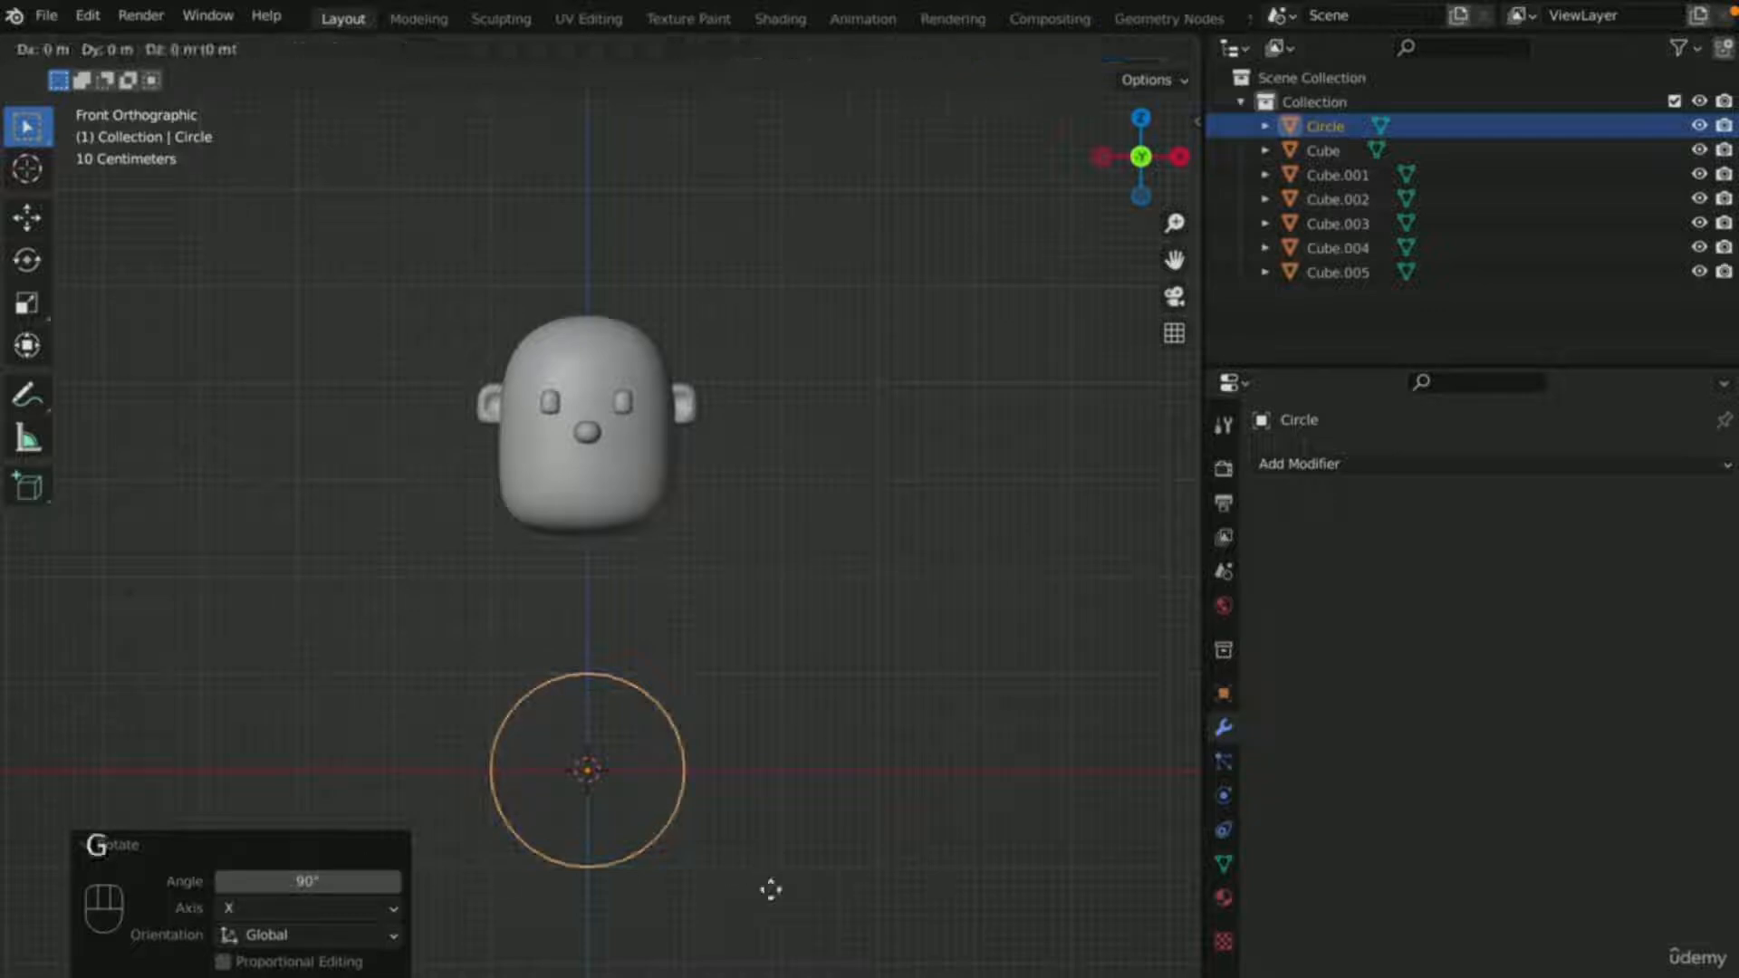
key(z)
click(777, 784)
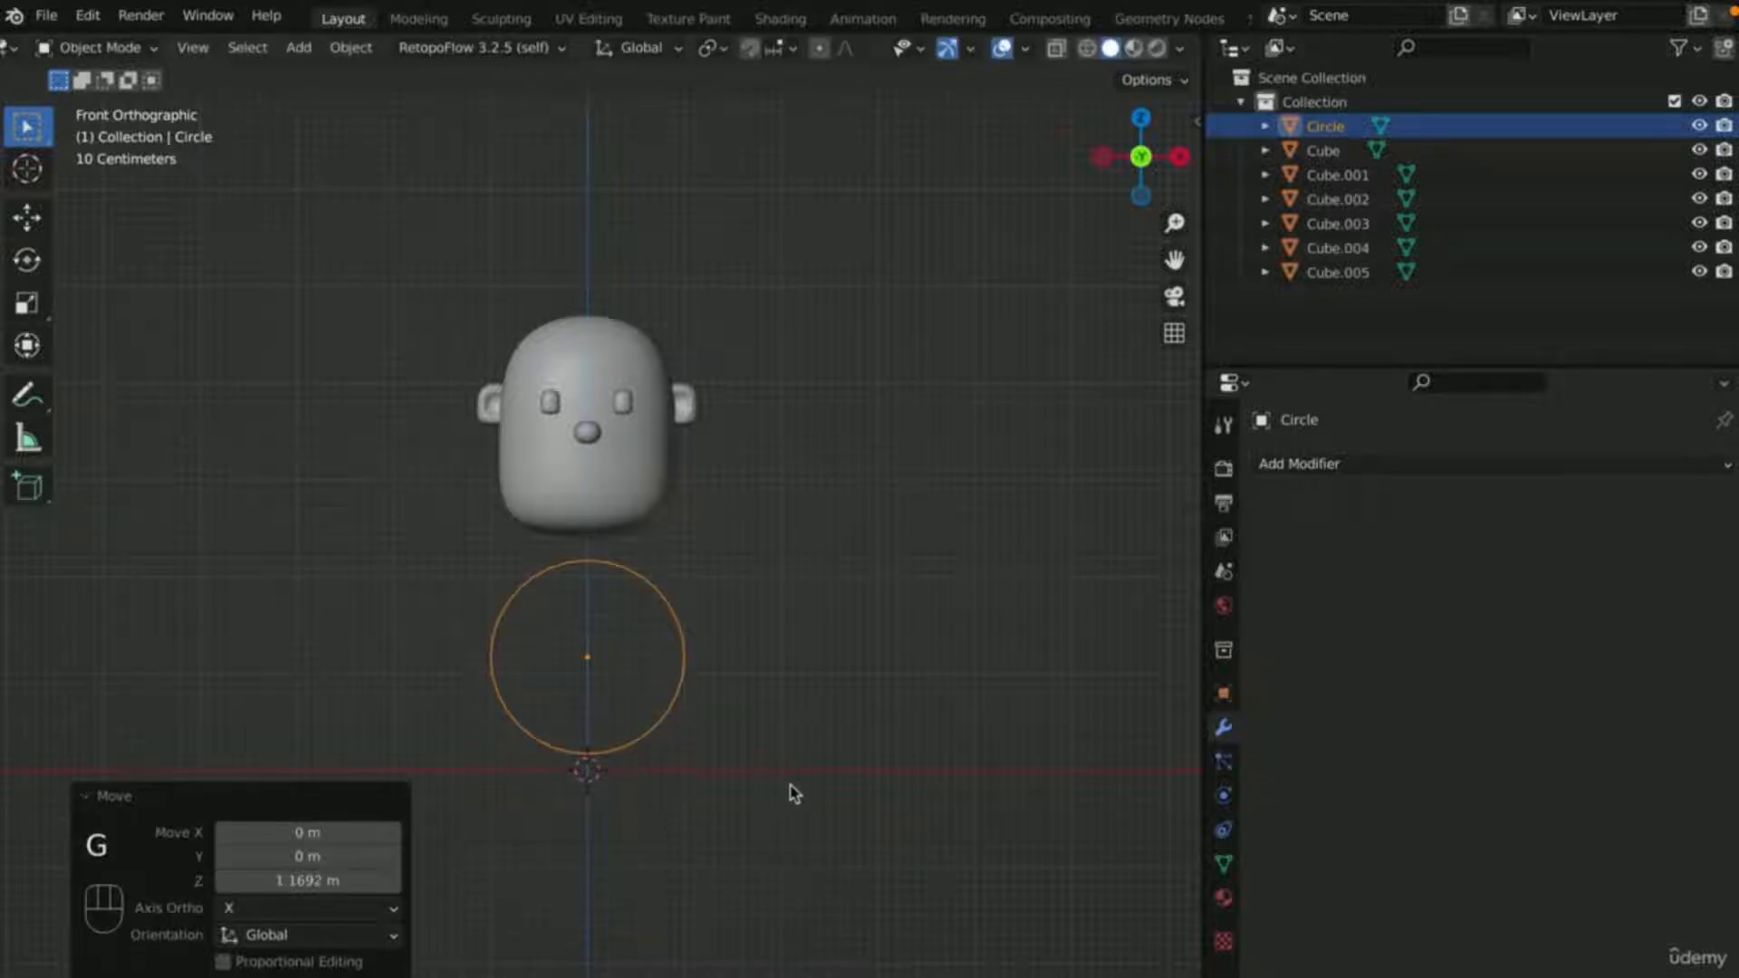
key(s)
click(722, 729)
scroll(671, 812, up, 4)
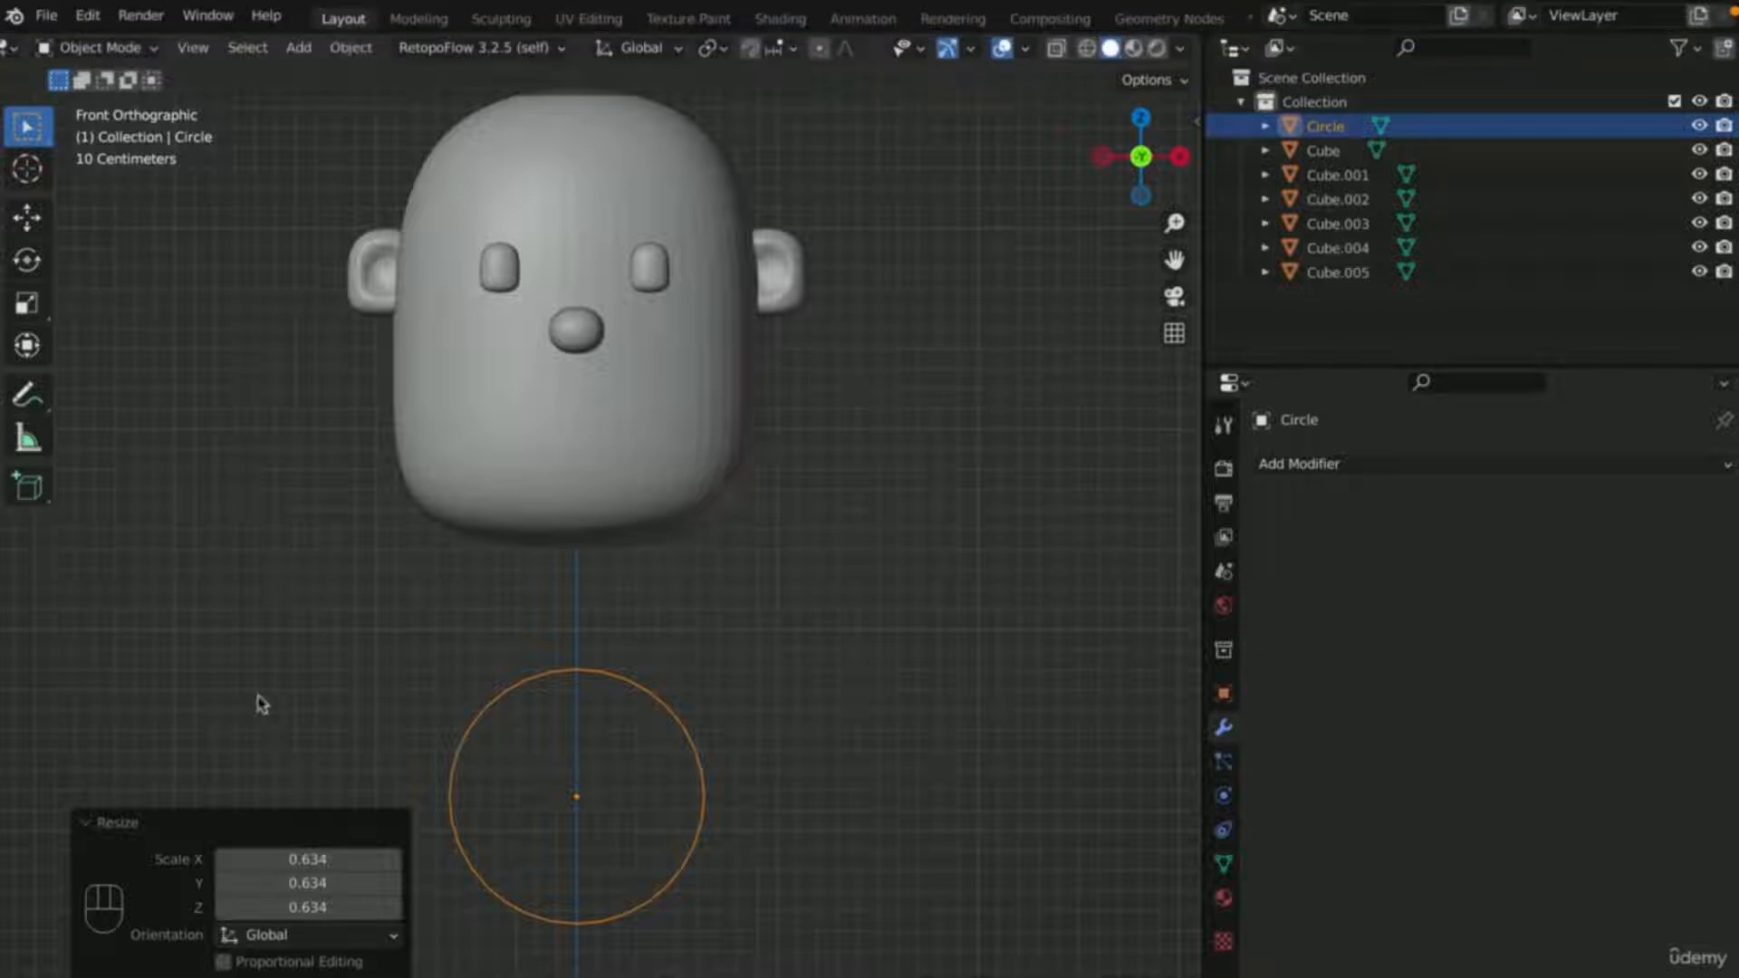
- In Edit Mode, flatten the whole circle by scaling it along Z to about 0.149, and turn off proportional editing
click(101, 48)
click(110, 106)
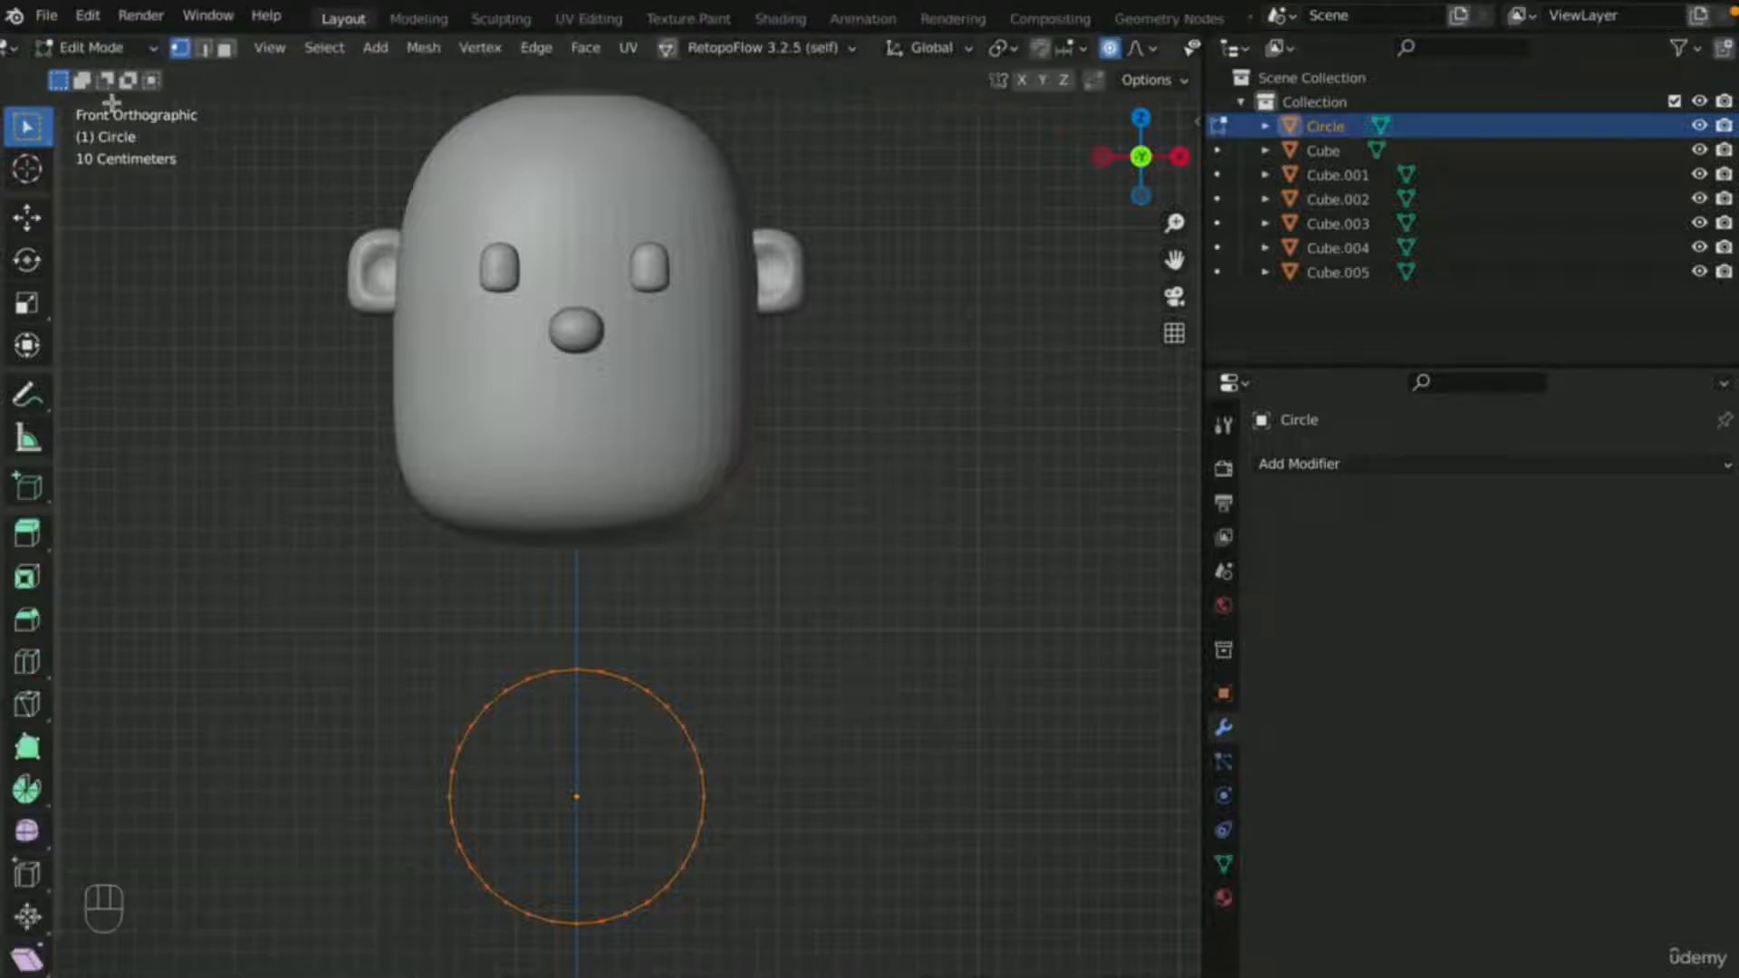
drag(1173, 260, 1217, 133)
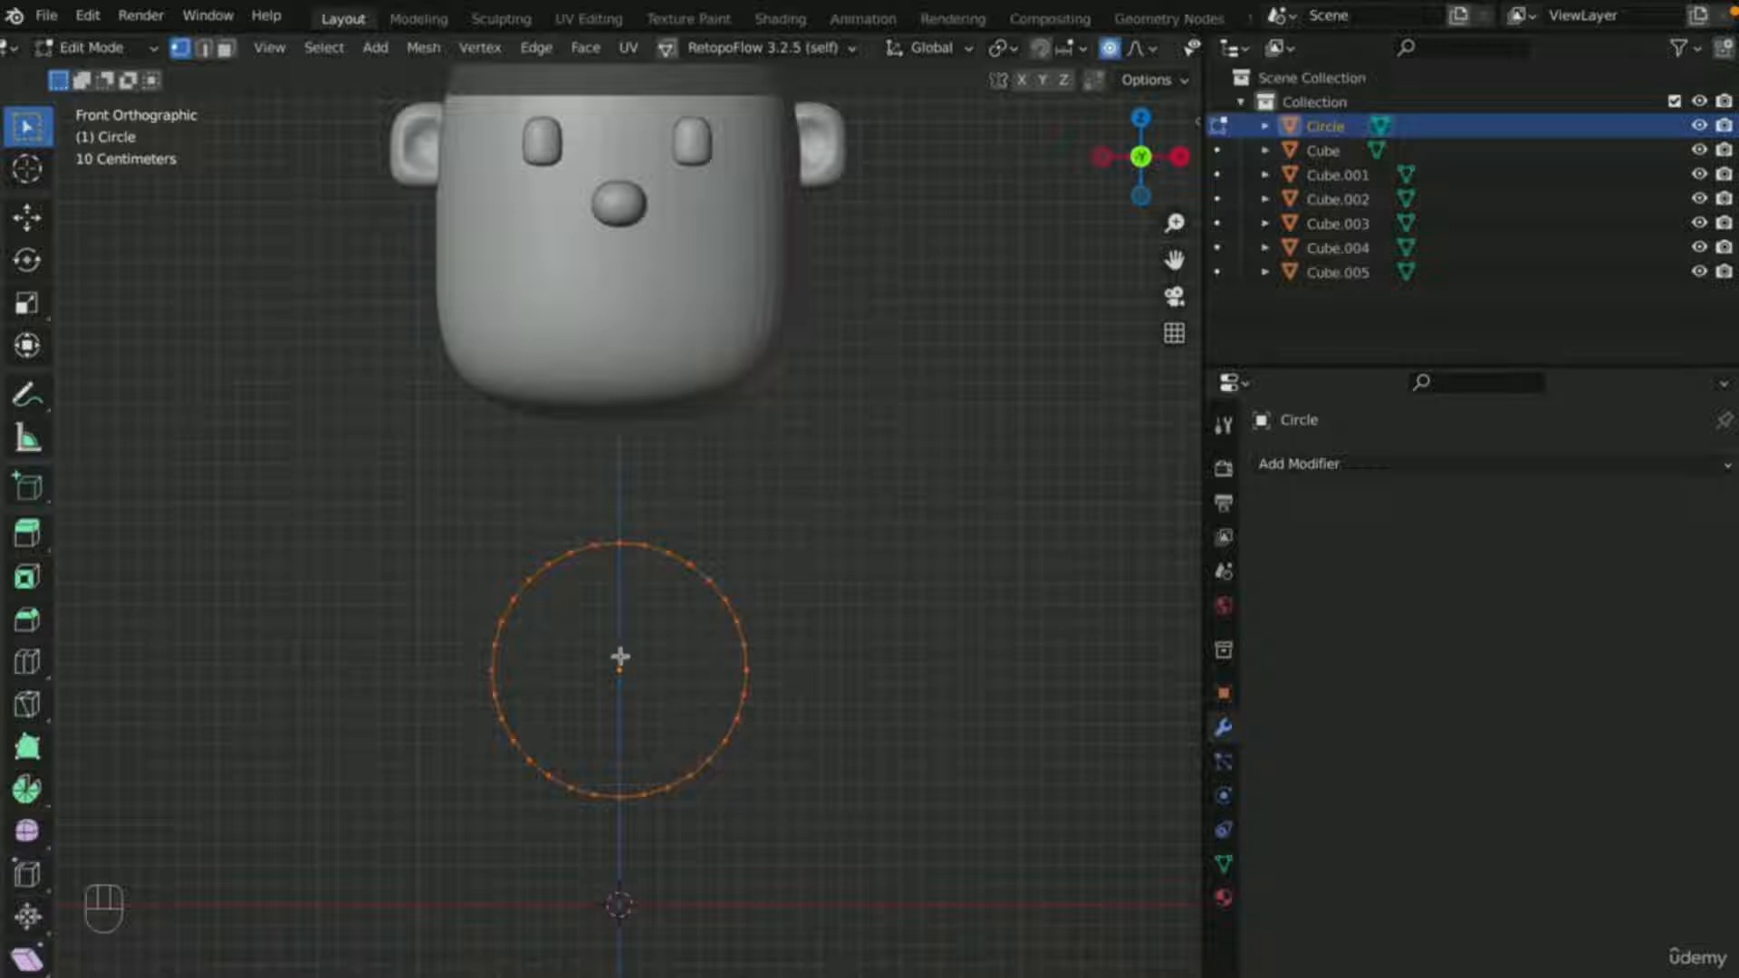
key(s)
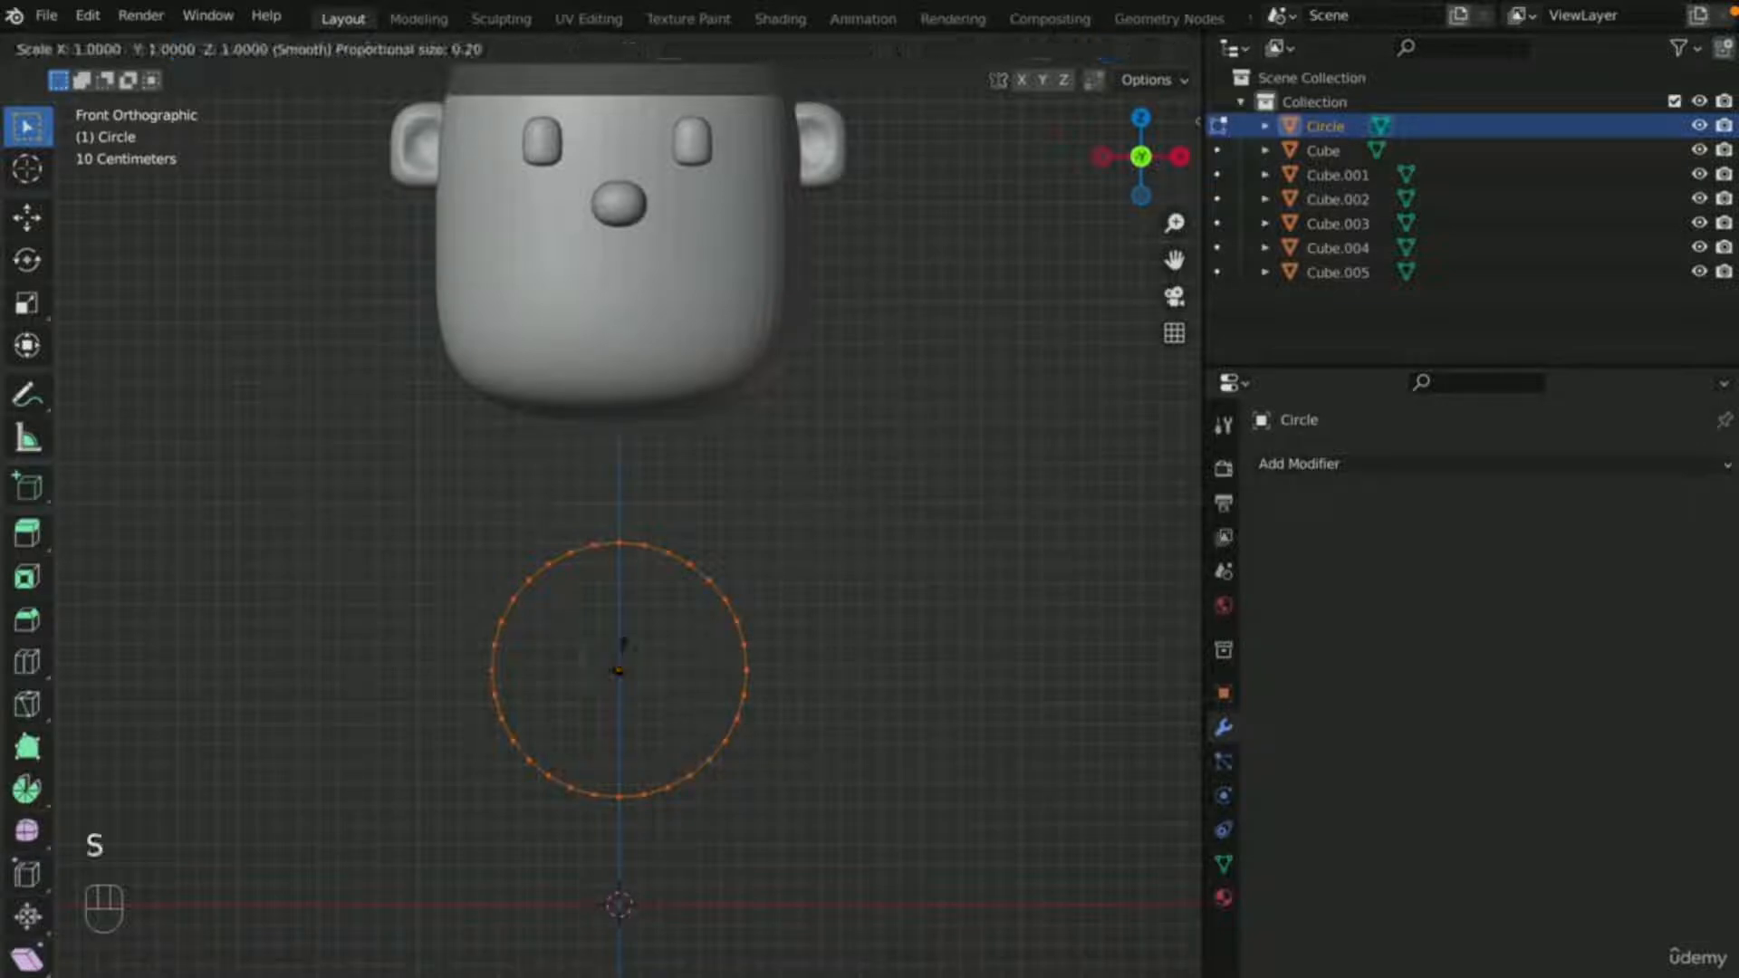
key(z)
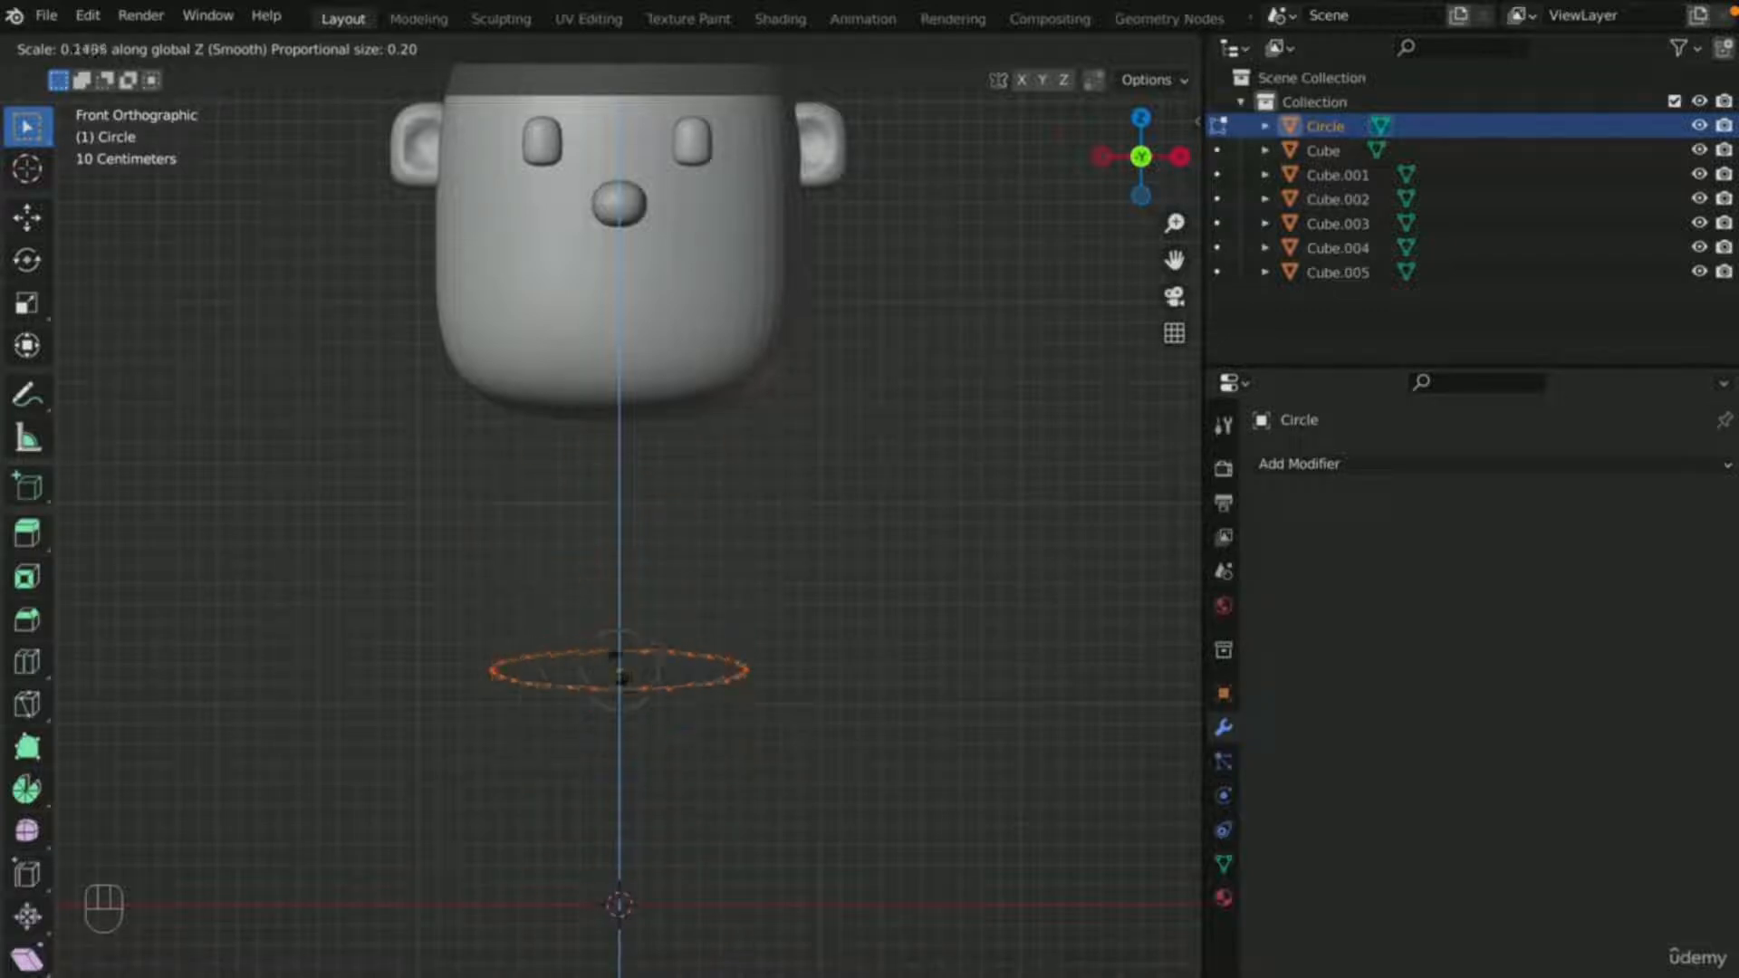
click(619, 674)
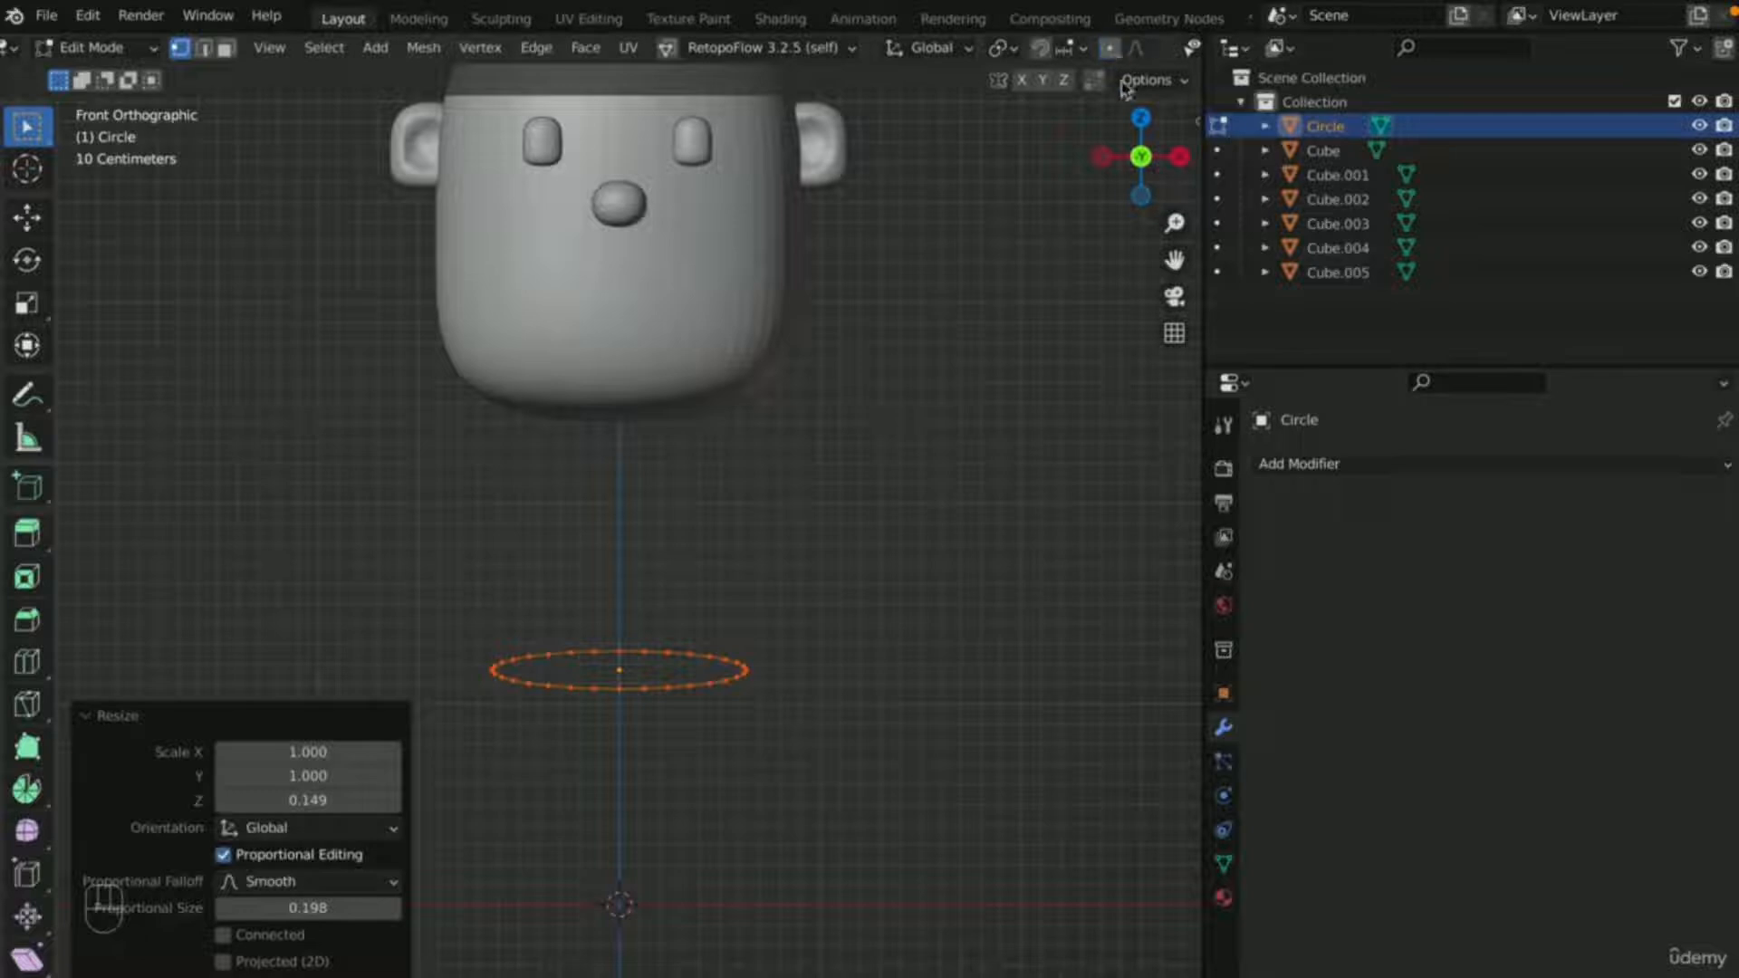
scroll(967, 299, down, 2)
scroll(959, 438, up, 3)
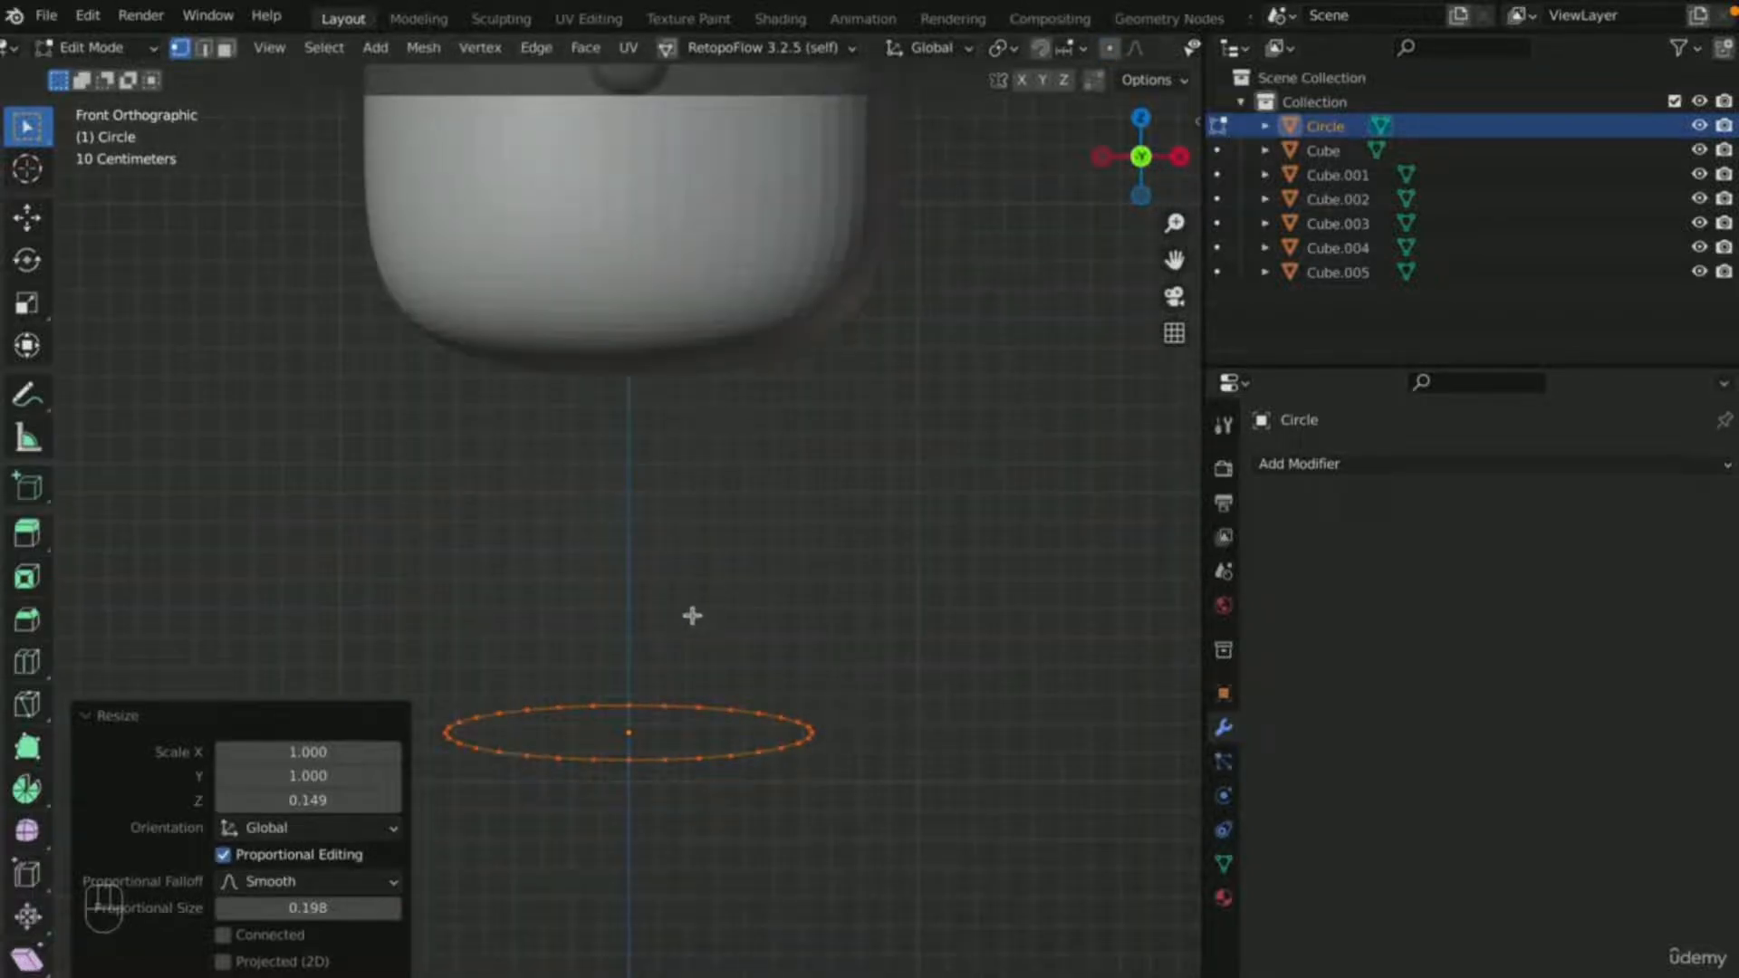
scroll(692, 615, down, 1)
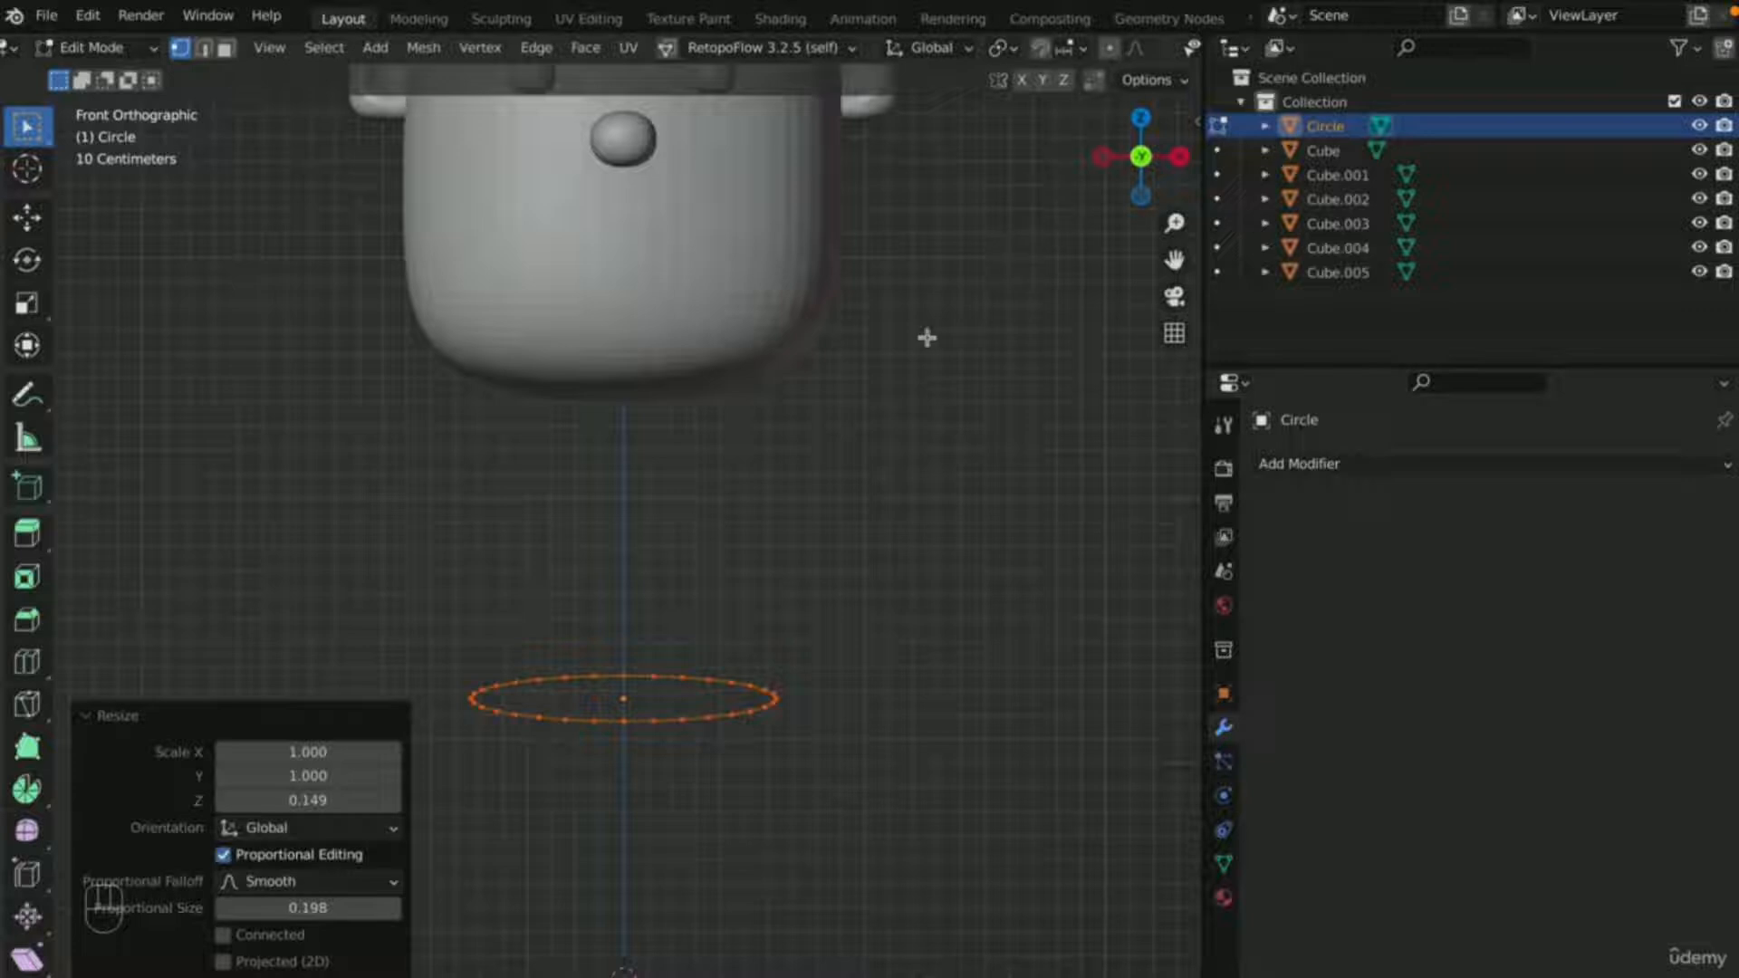
- Move the middle vertices of the flattened circle down about 0.207 m along Z with smooth proportional editing to bend it into a smile
click(635, 677)
drag(598, 642, 652, 757)
drag(594, 646, 665, 766)
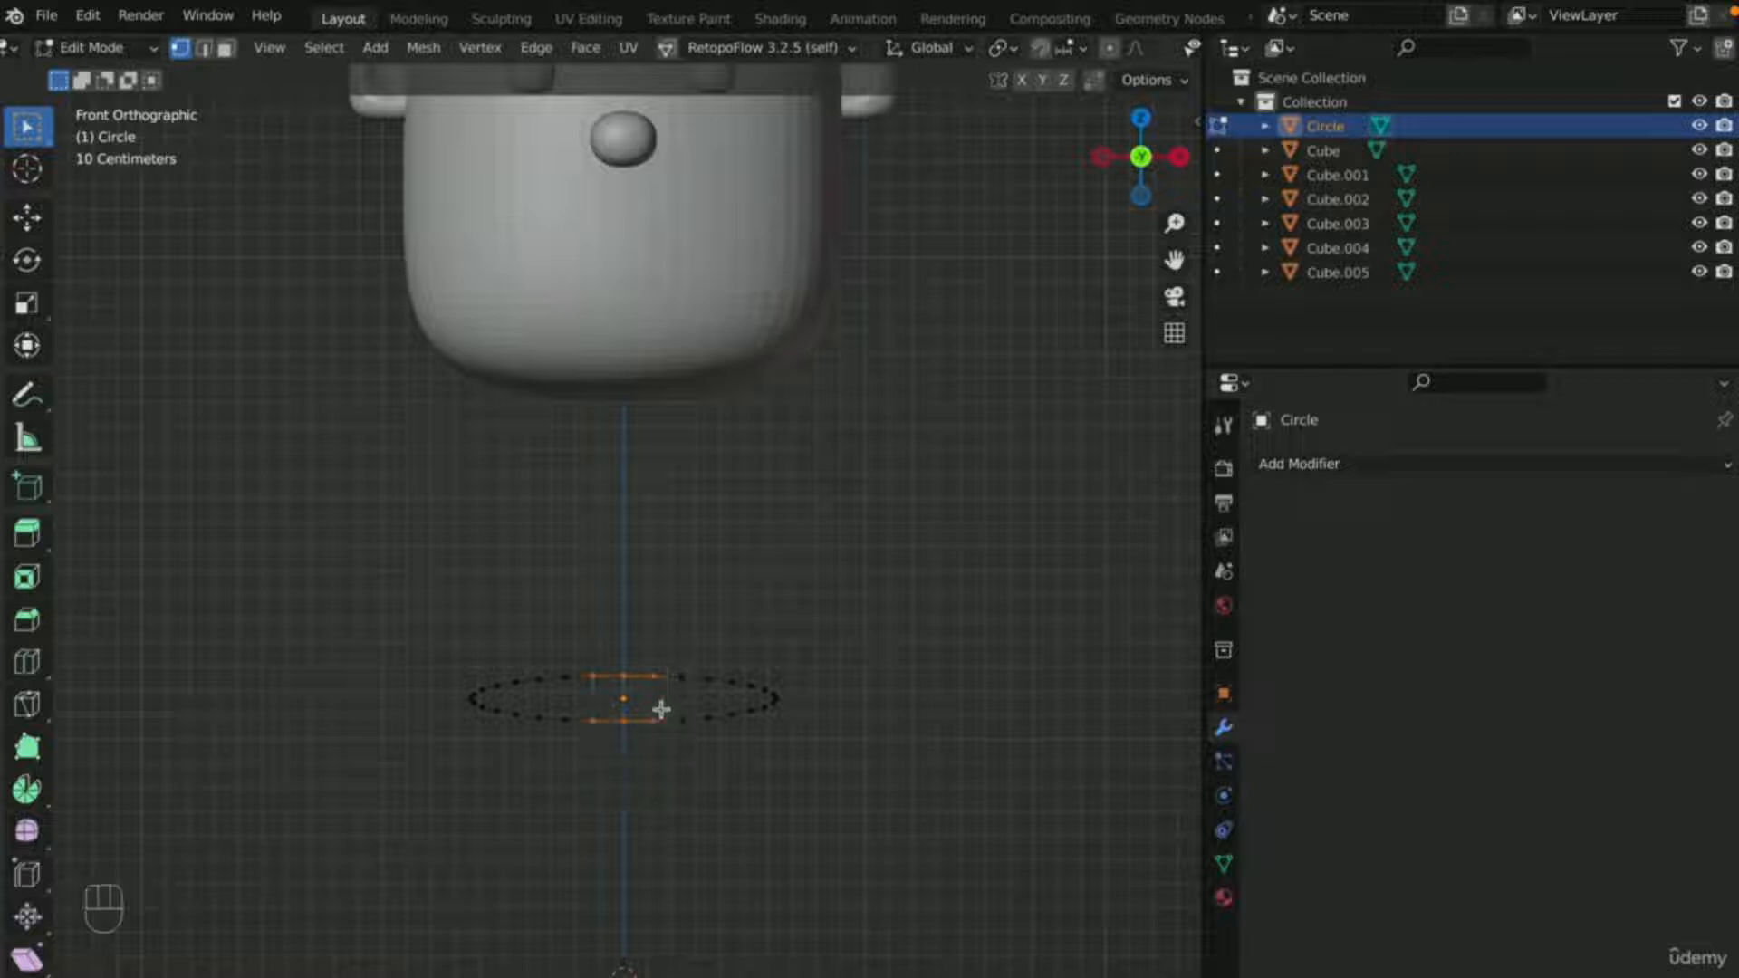
click(1112, 50)
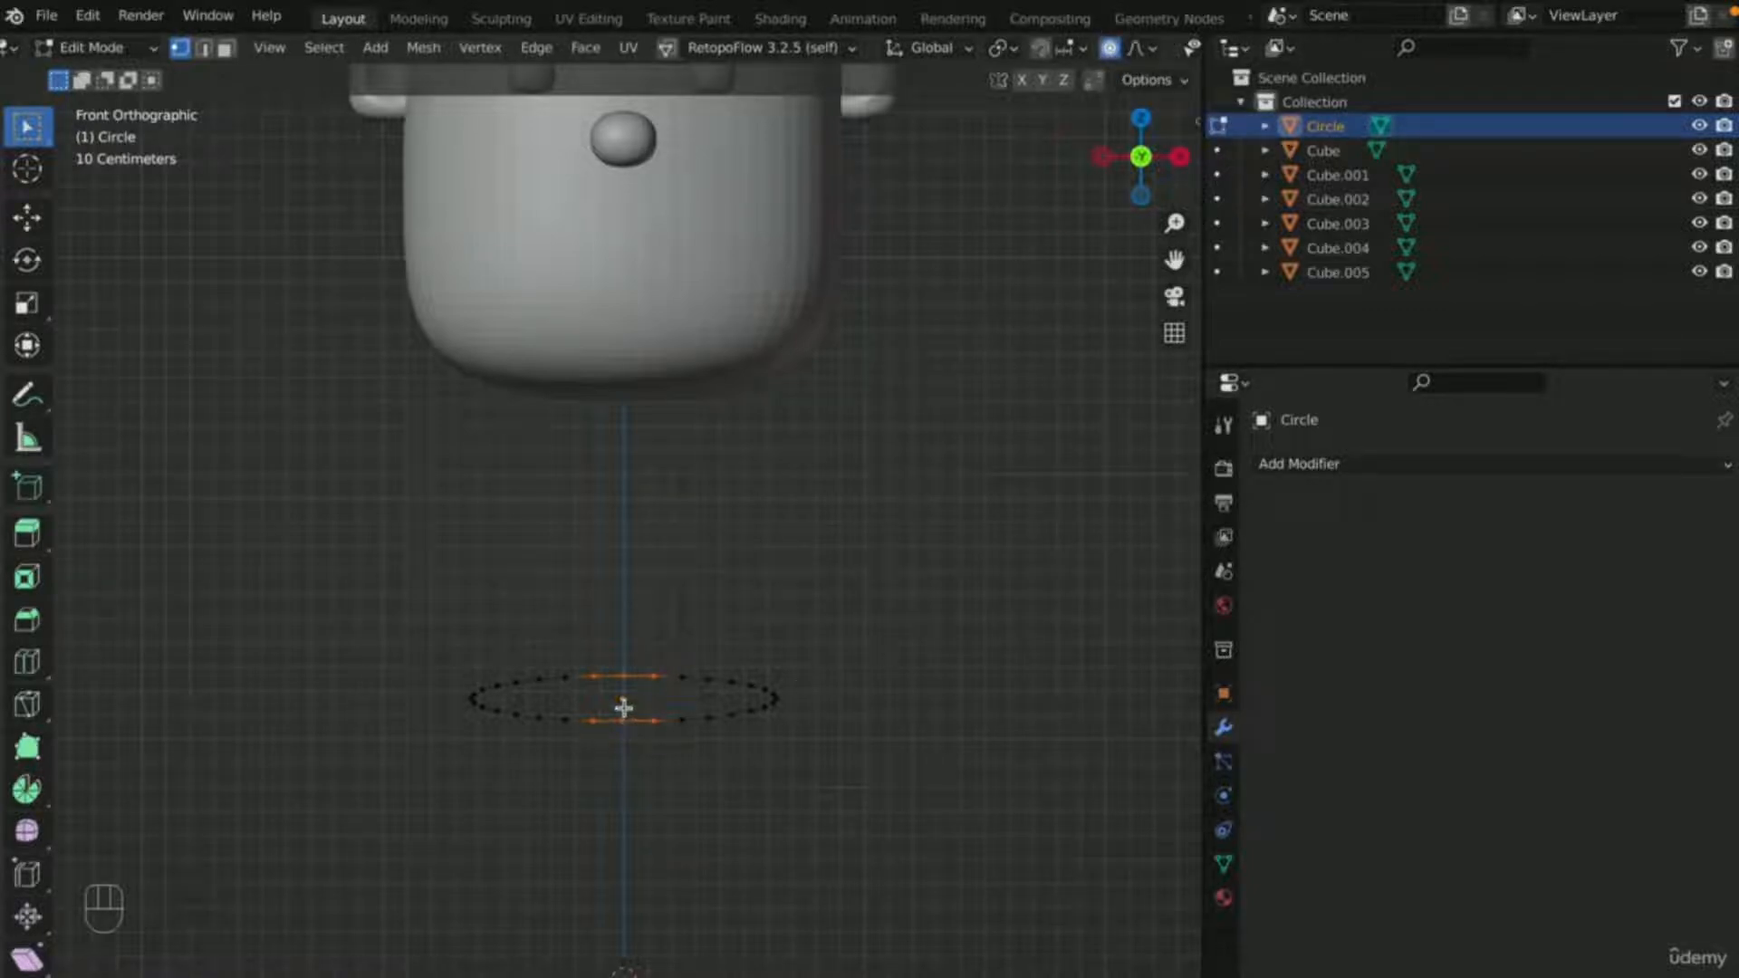
key(g)
key(z)
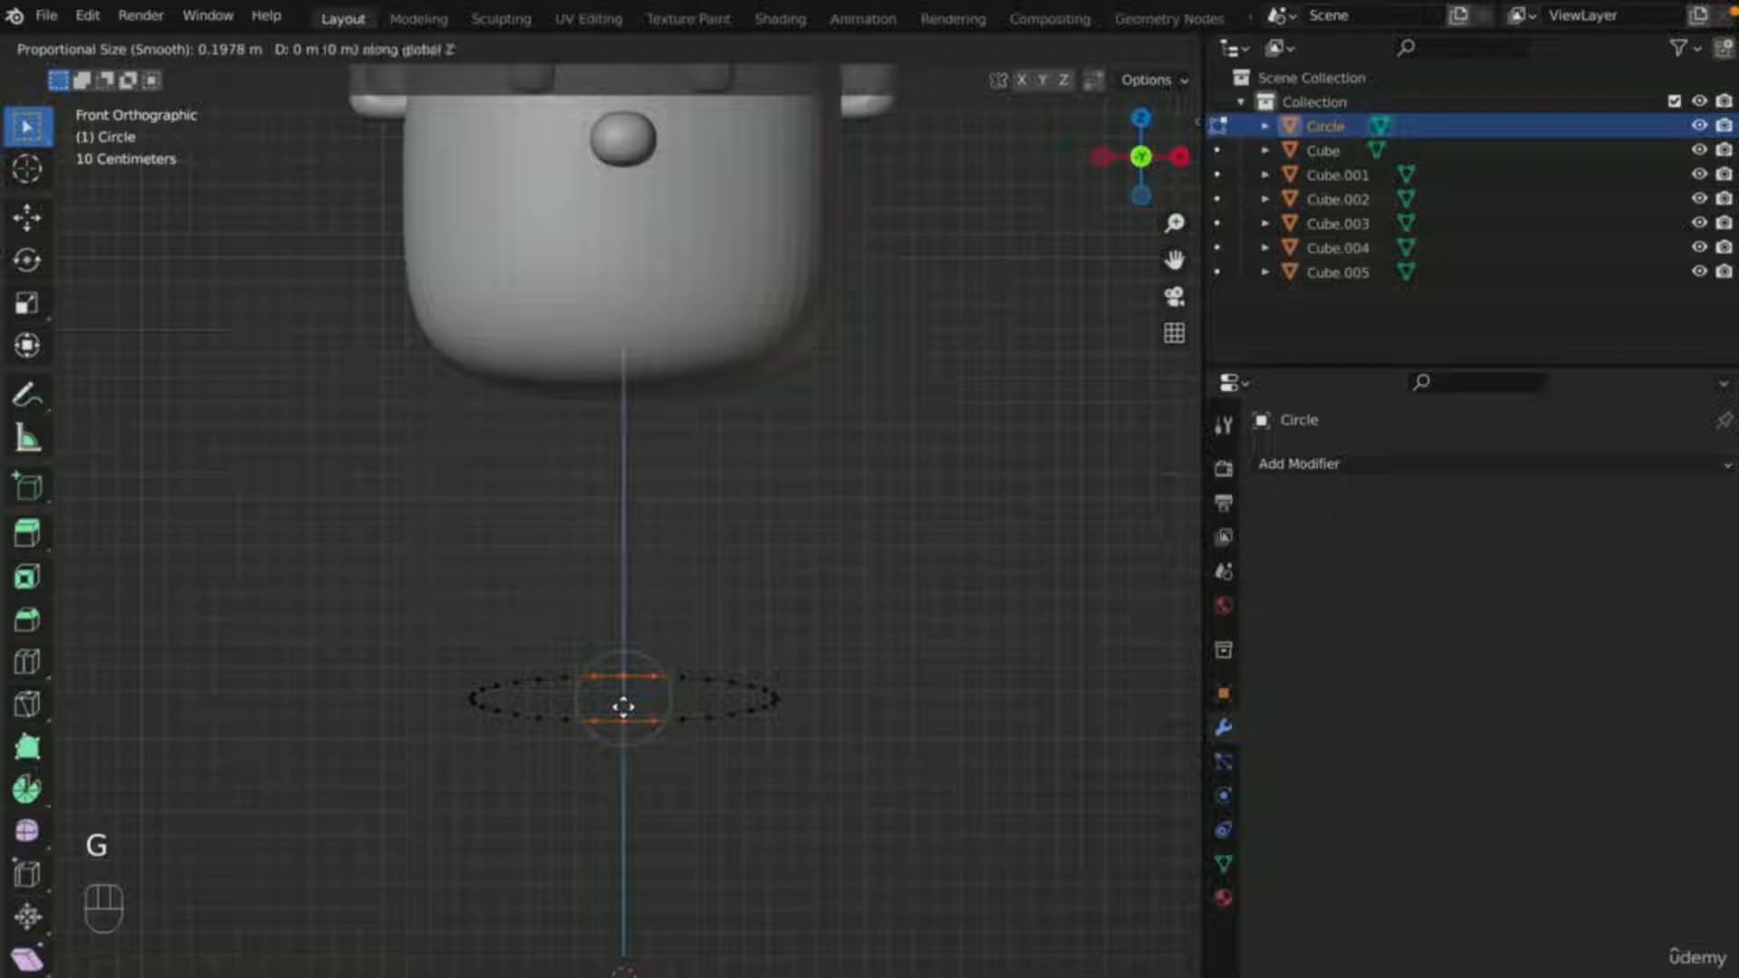
scroll(625, 724, down, 2)
scroll(627, 738, down, 1)
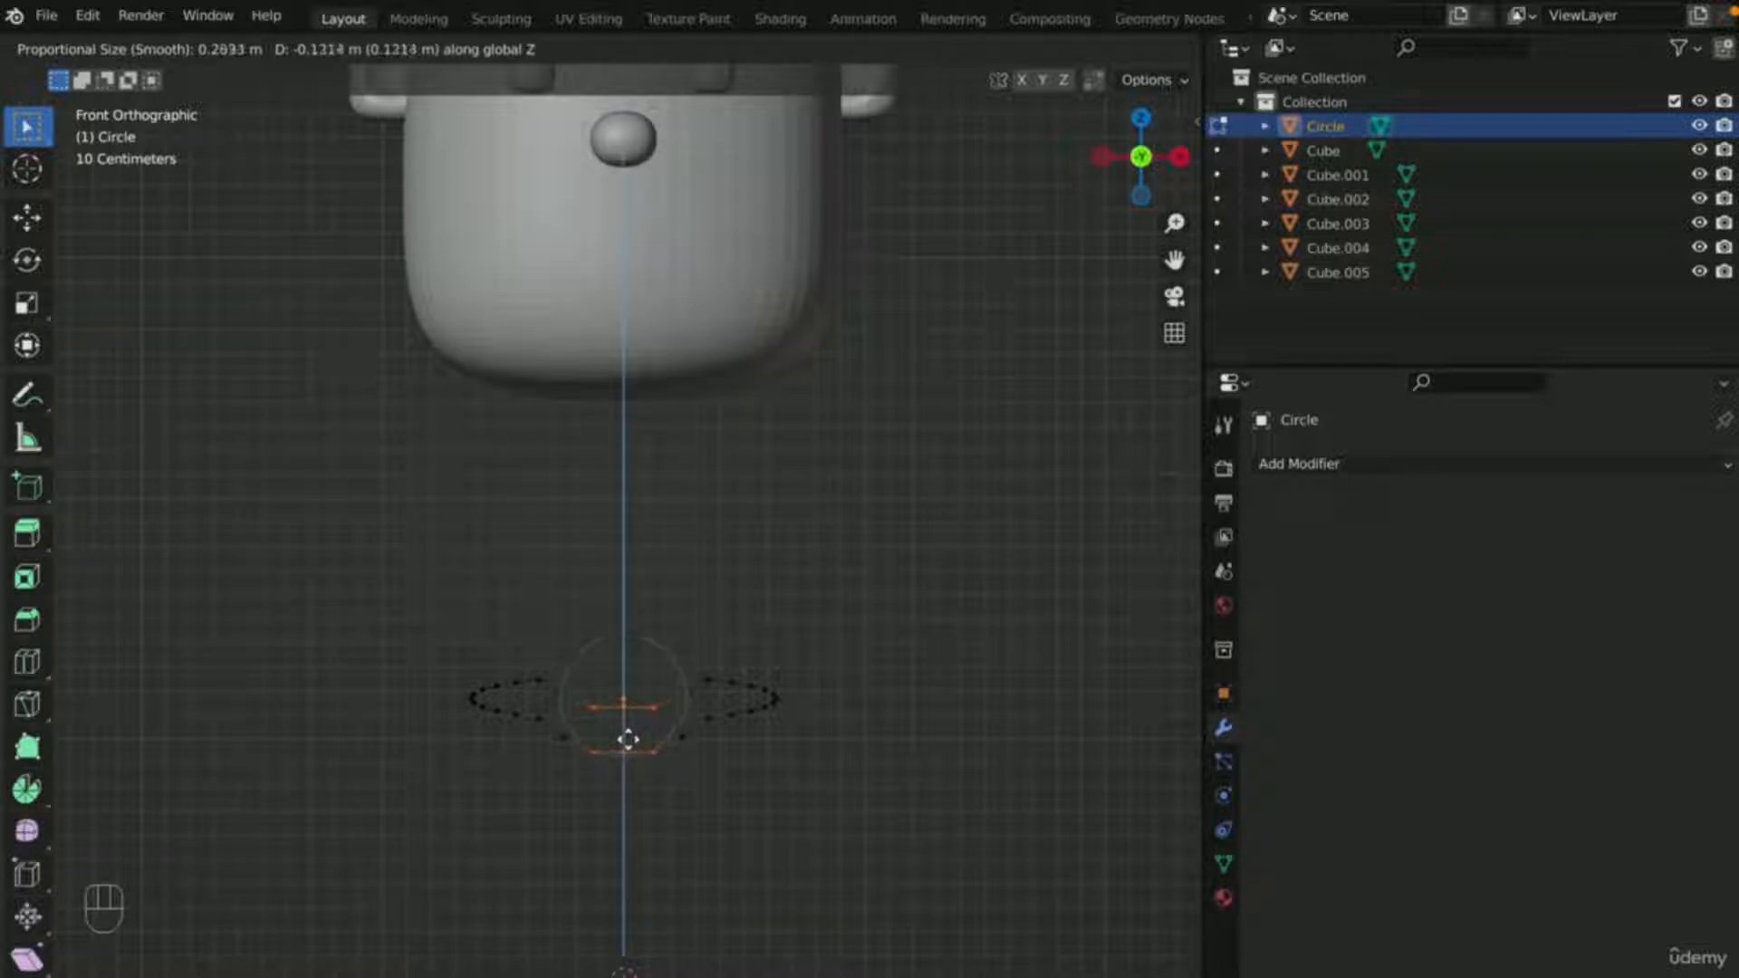
scroll(629, 752, down, 5)
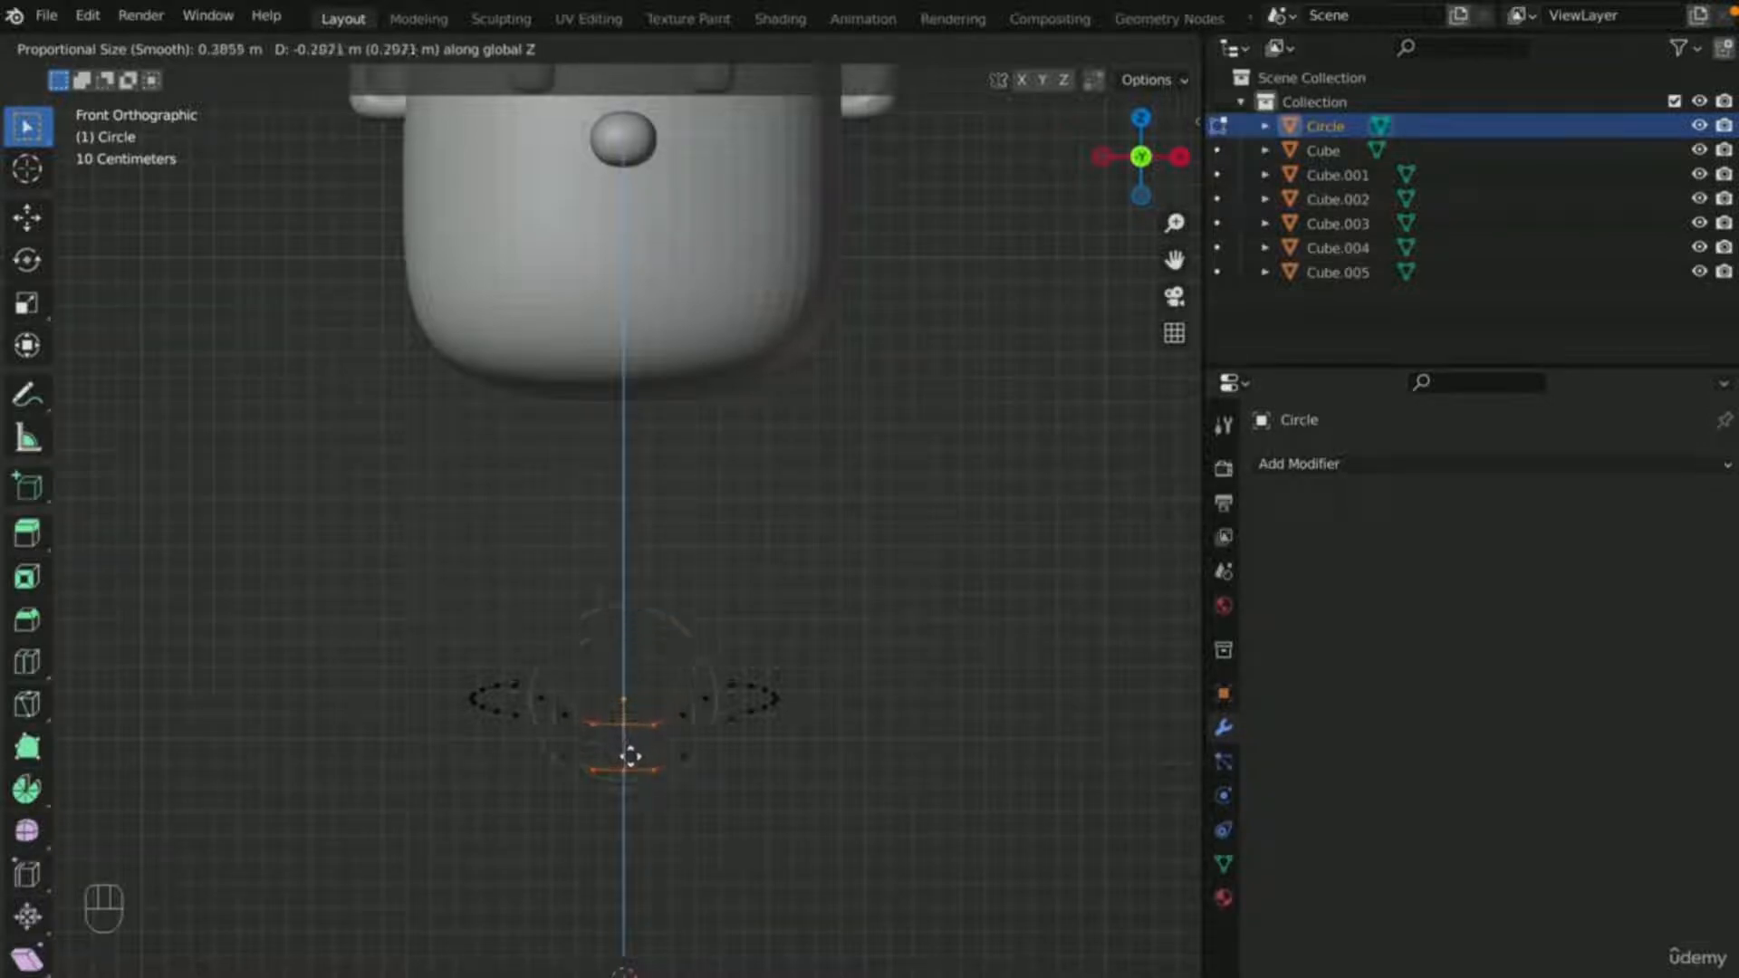
scroll(630, 757, down, 2)
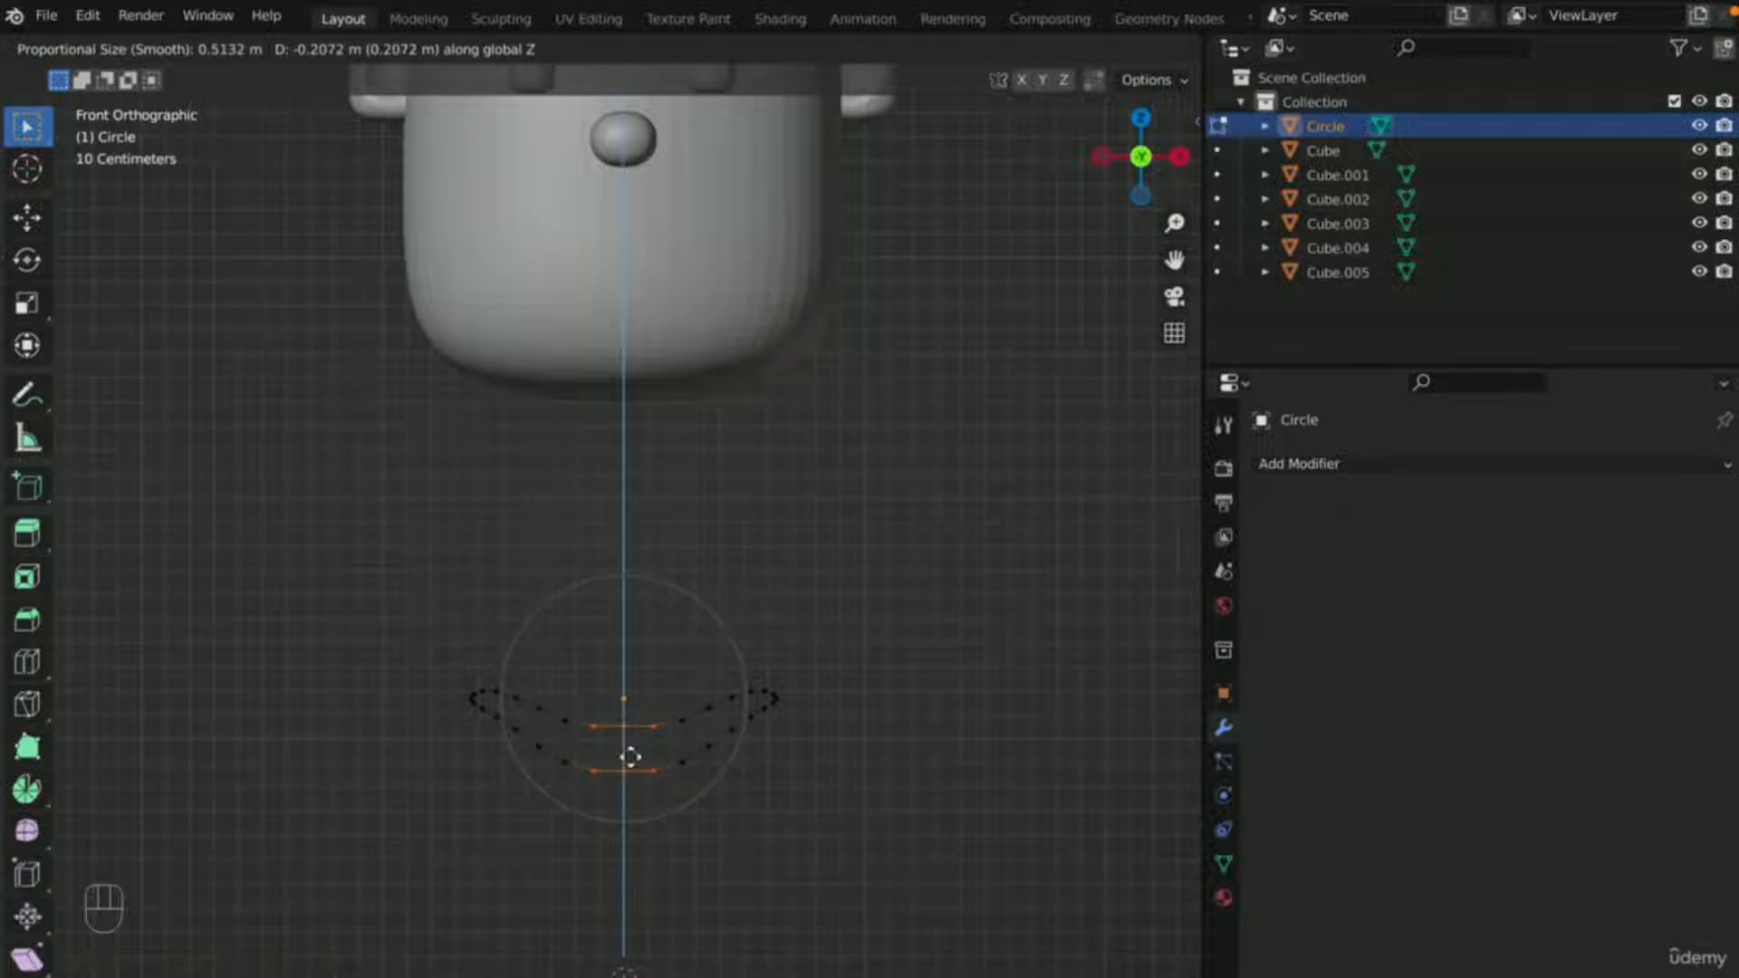
scroll(631, 757, down, 1)
click(630, 757)
click(818, 576)
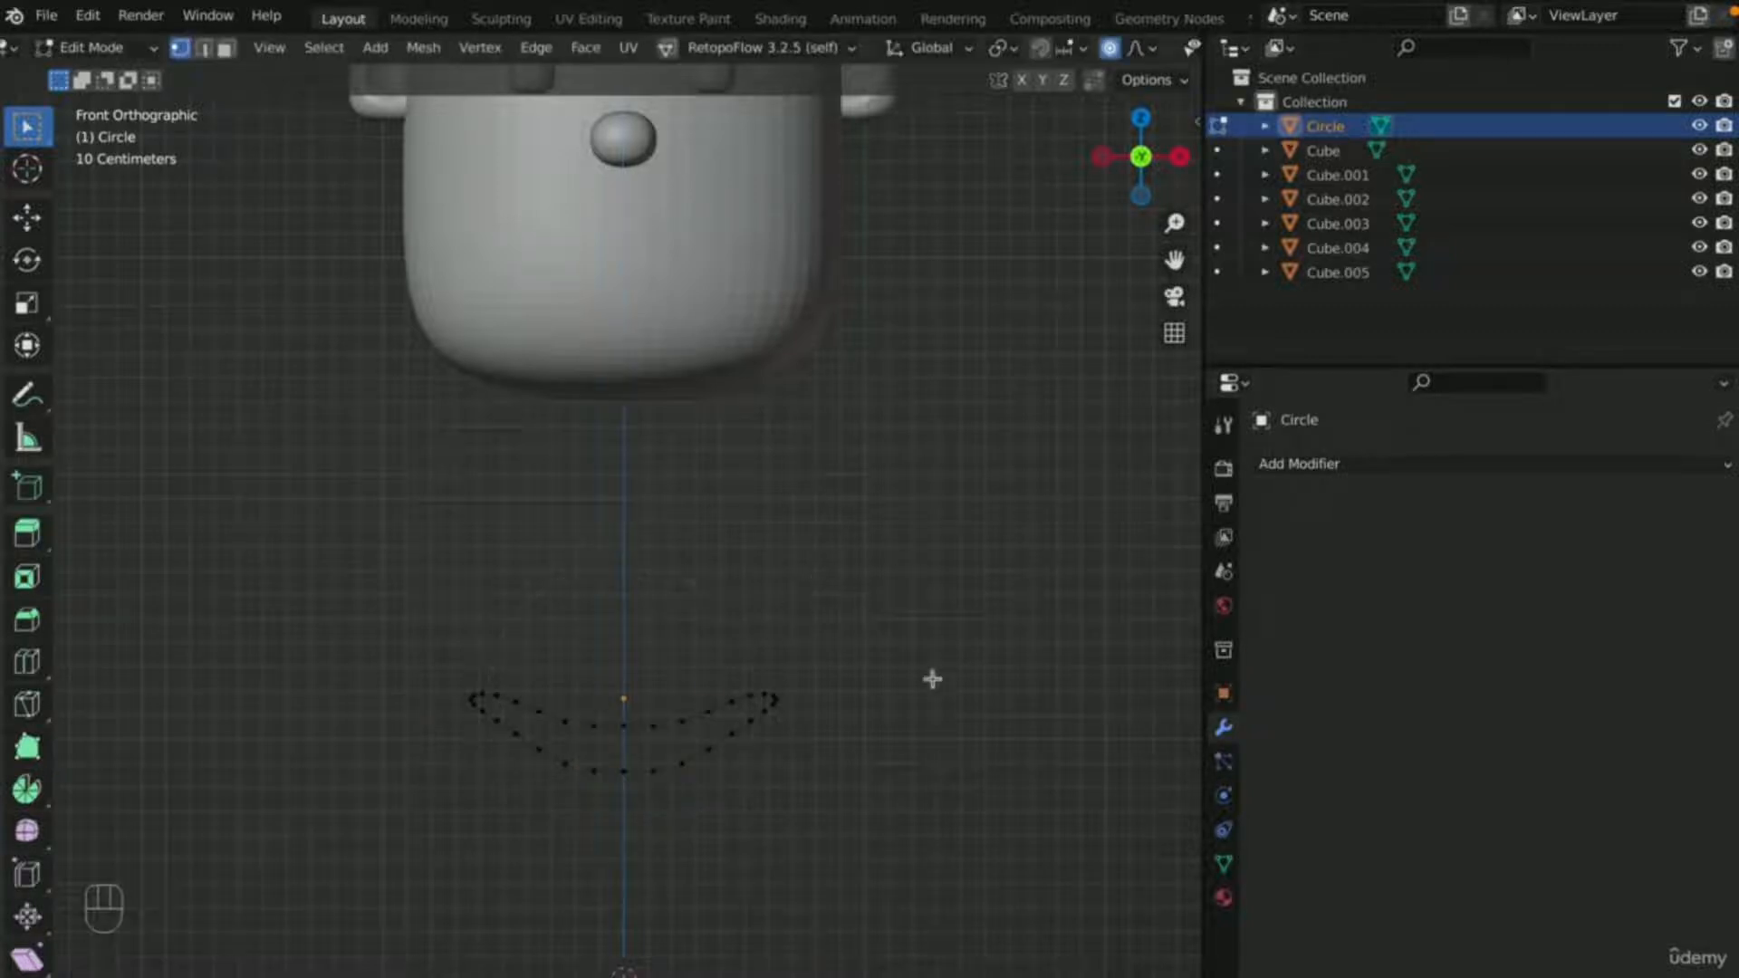
- Fill the whole smile-shaped outline with a face and return to Object Mode
drag(1186, 260, 1202, 125)
scroll(649, 640, up, 5)
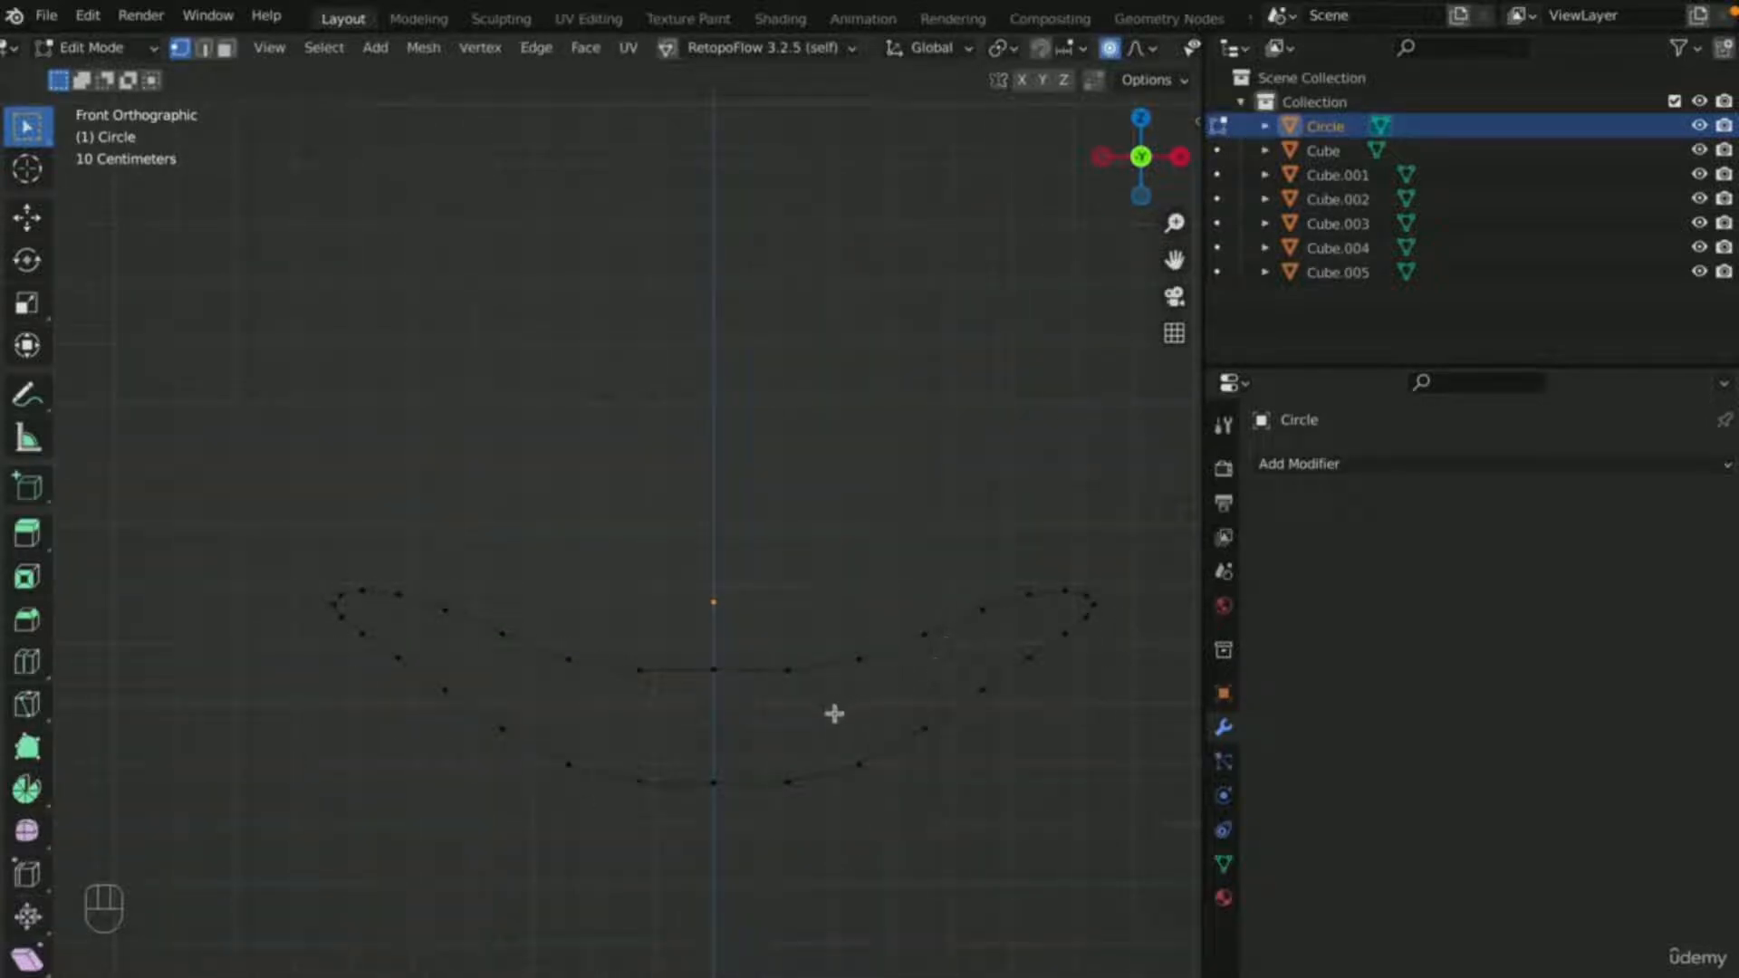
key(a)
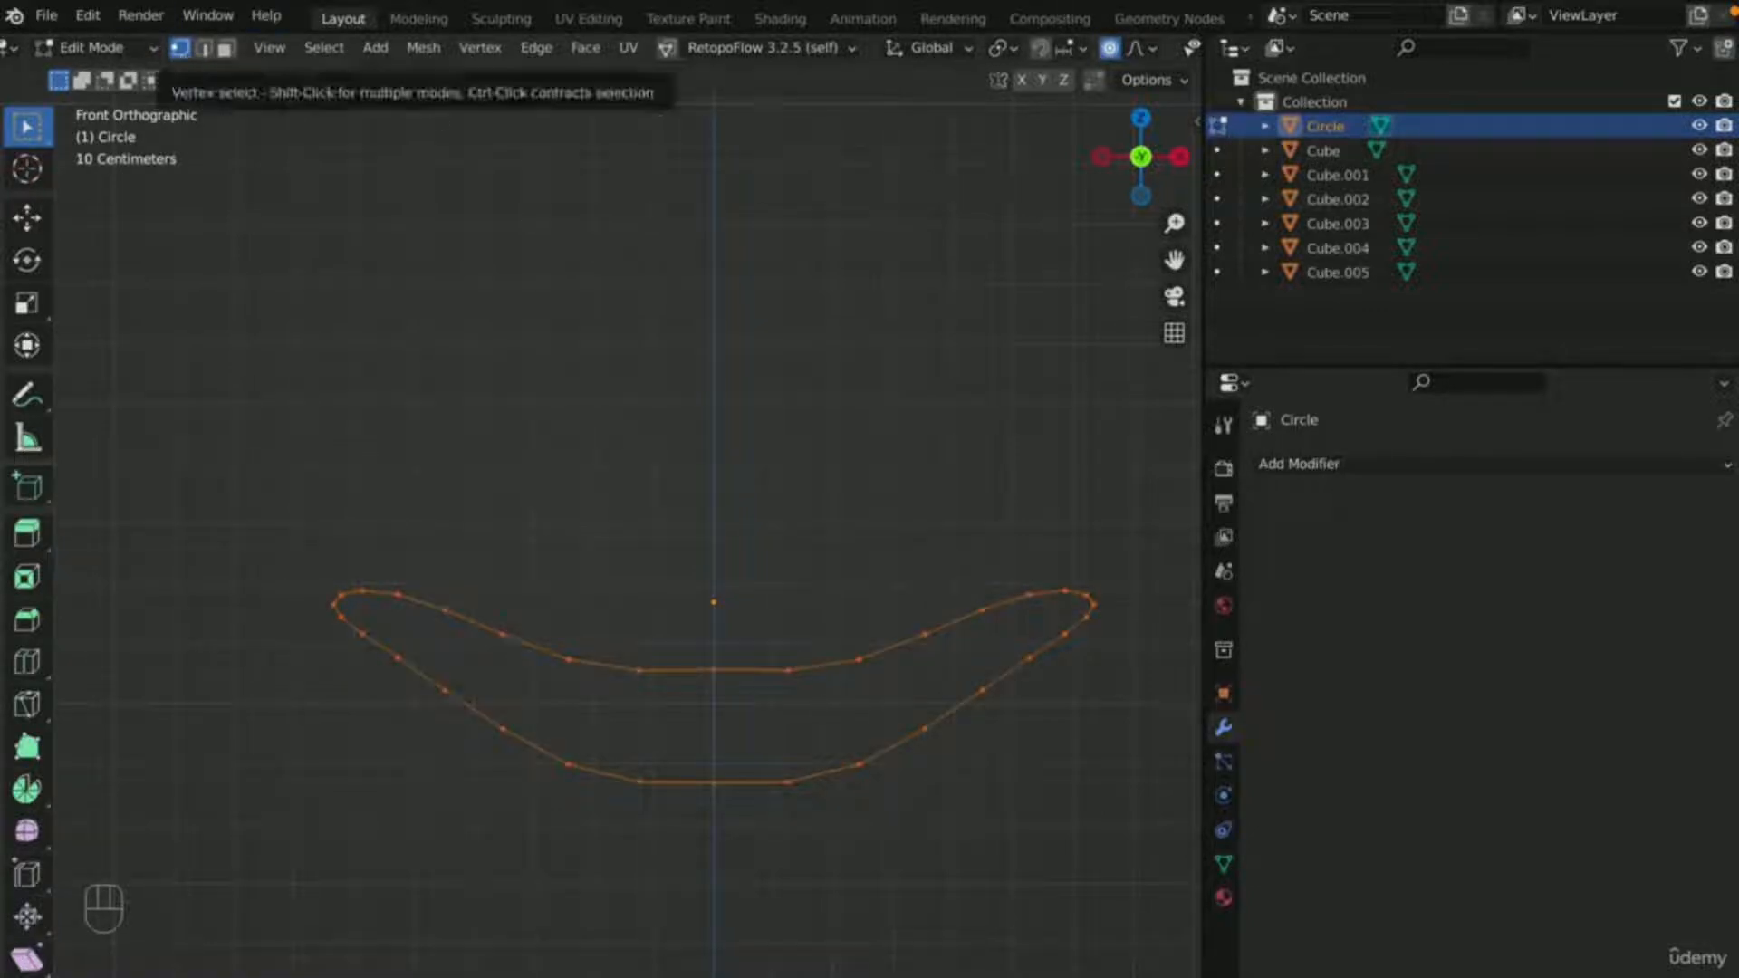
scroll(733, 622, down, 3)
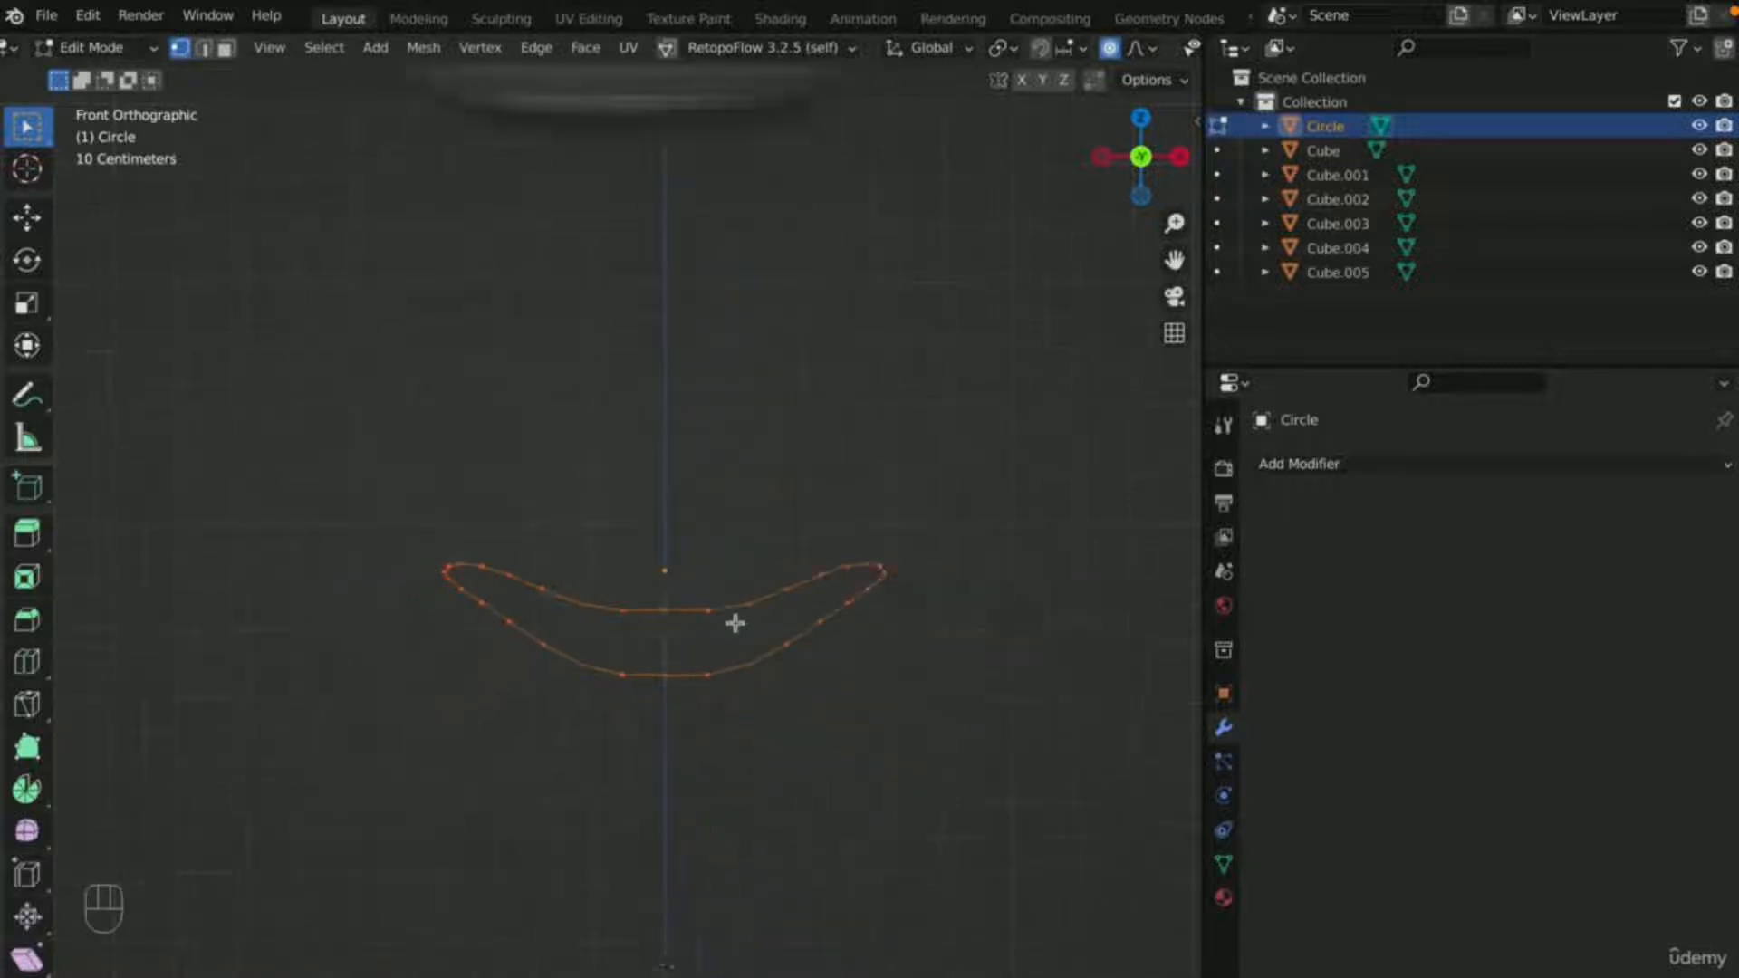
scroll(725, 613, up, 3)
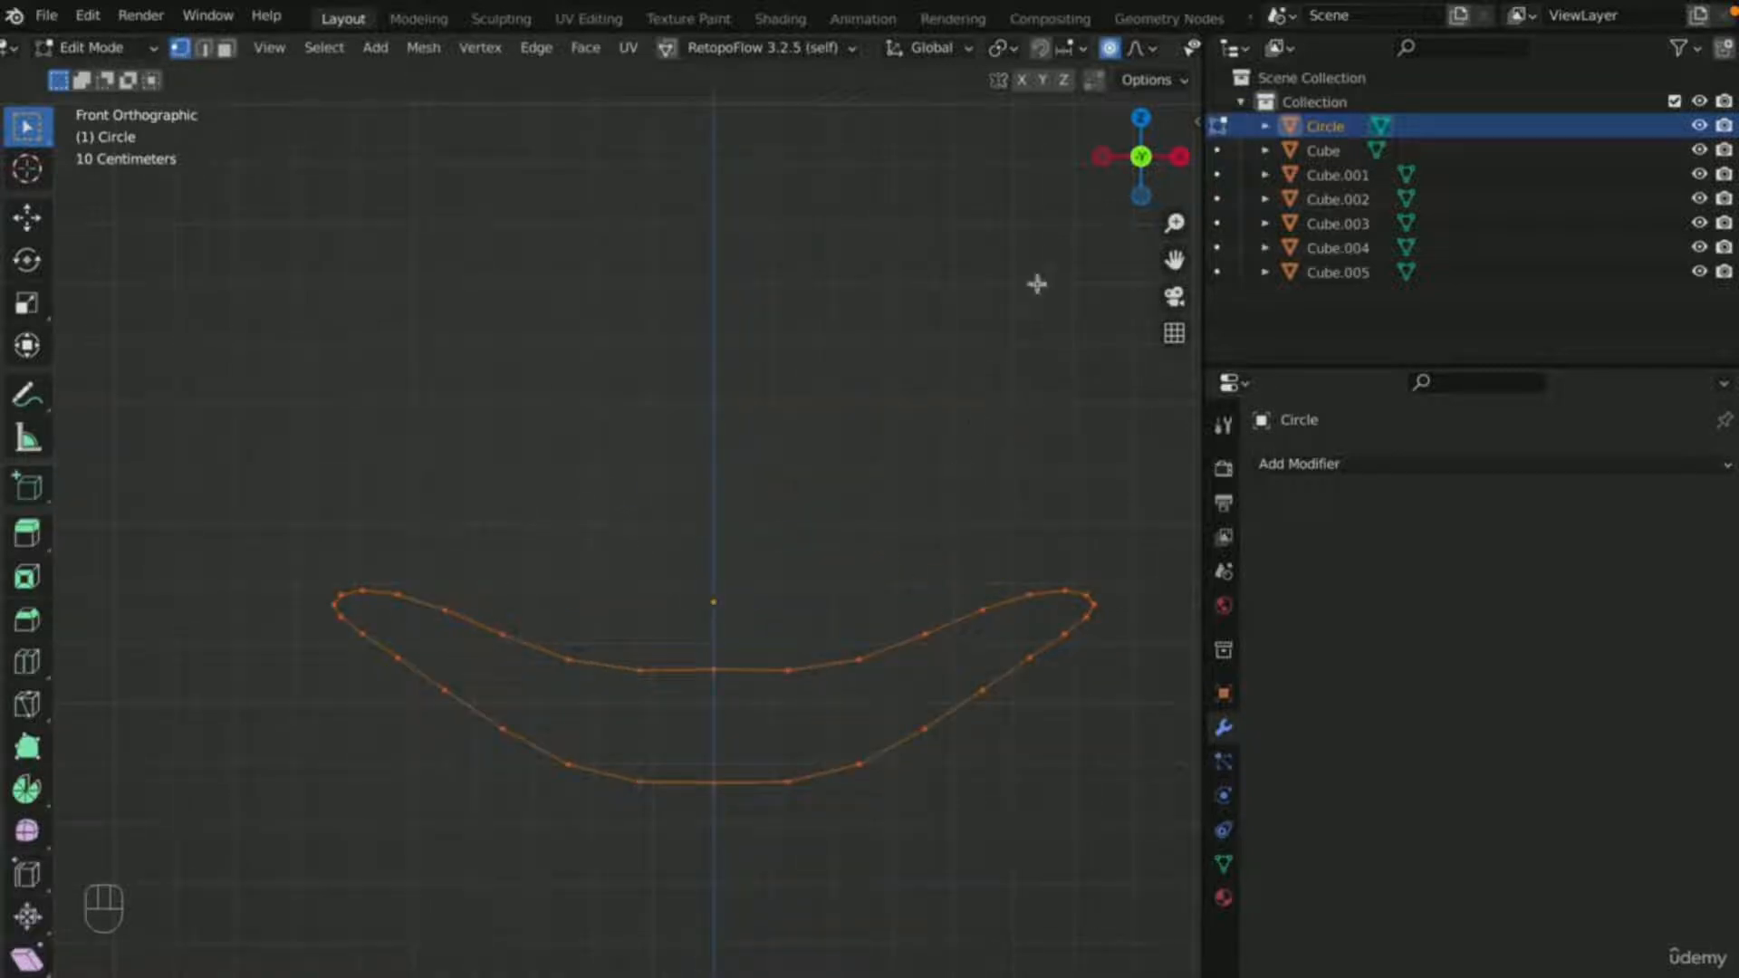
drag(1174, 260, 1086, 291)
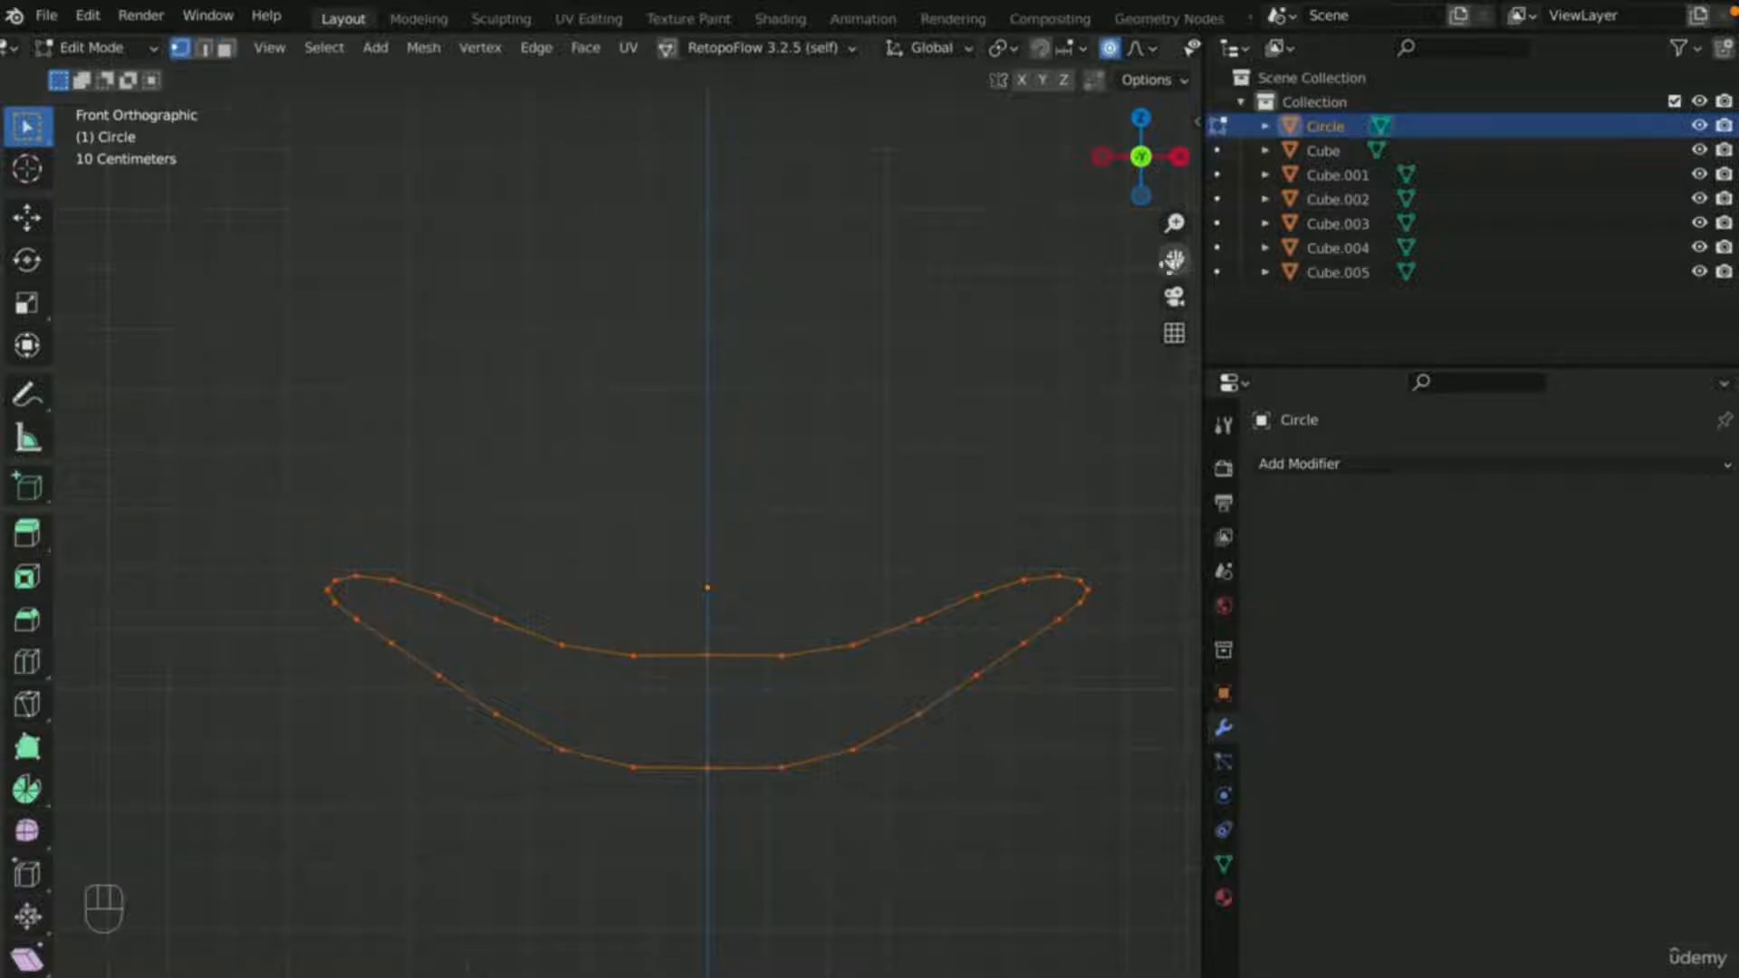
drag(1175, 259, 1164, 178)
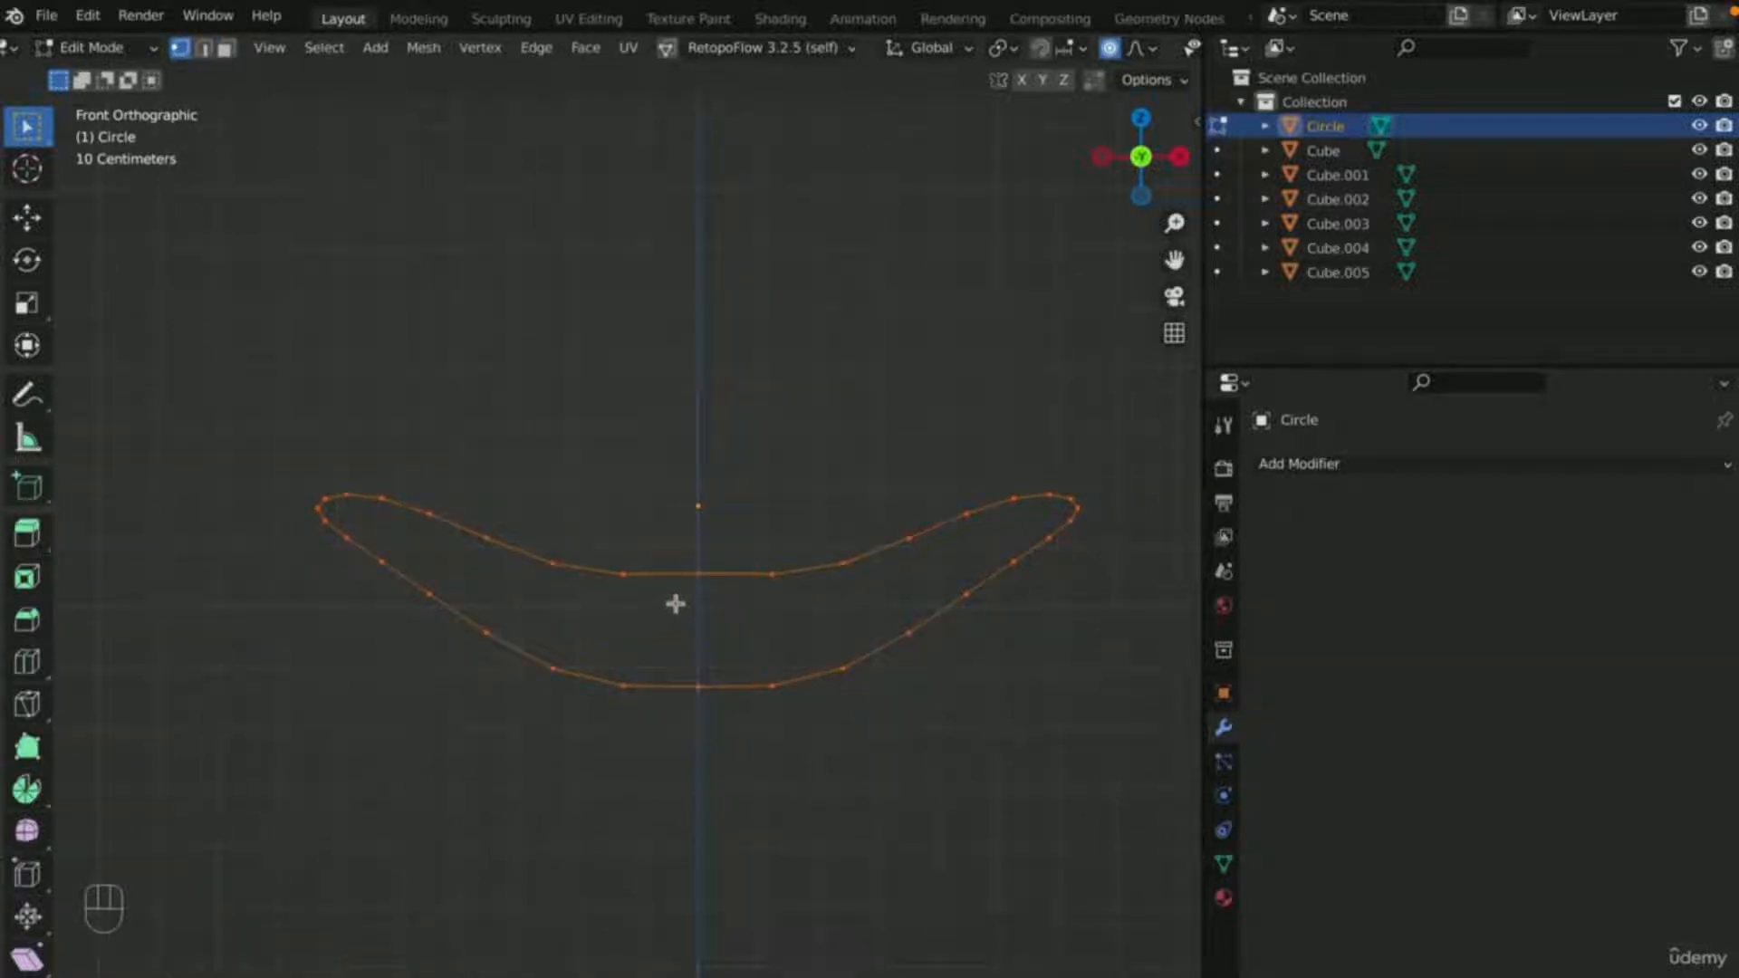
key(f)
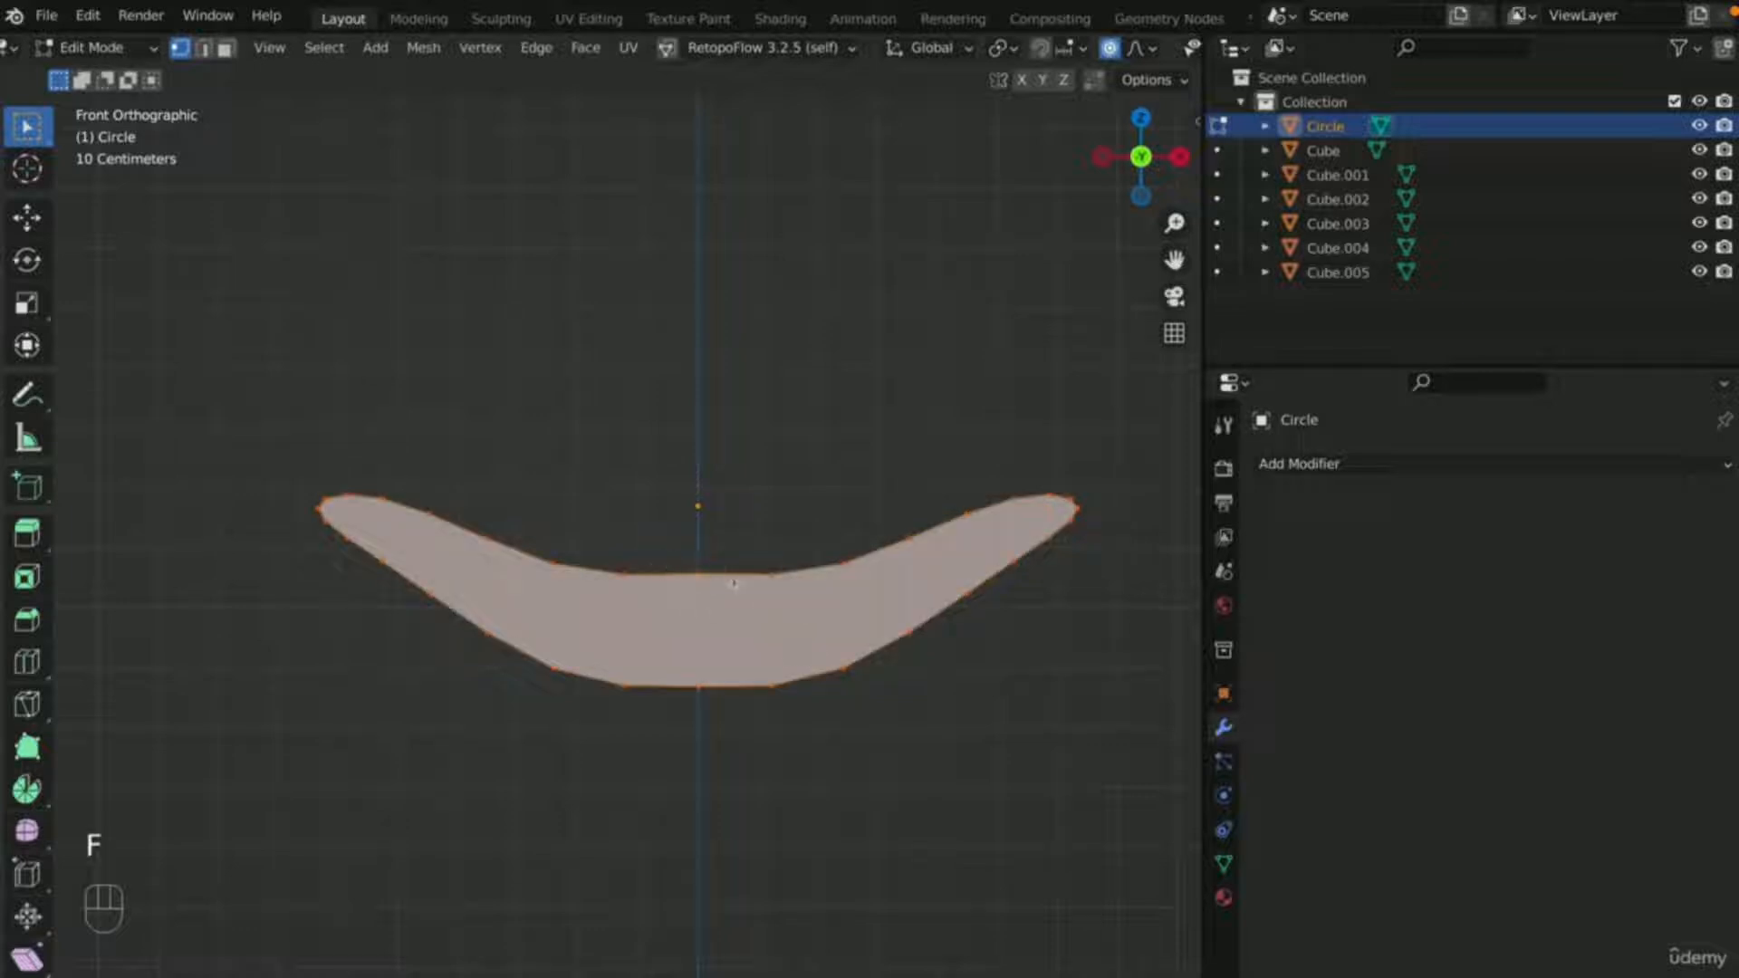
scroll(764, 535, down, 6)
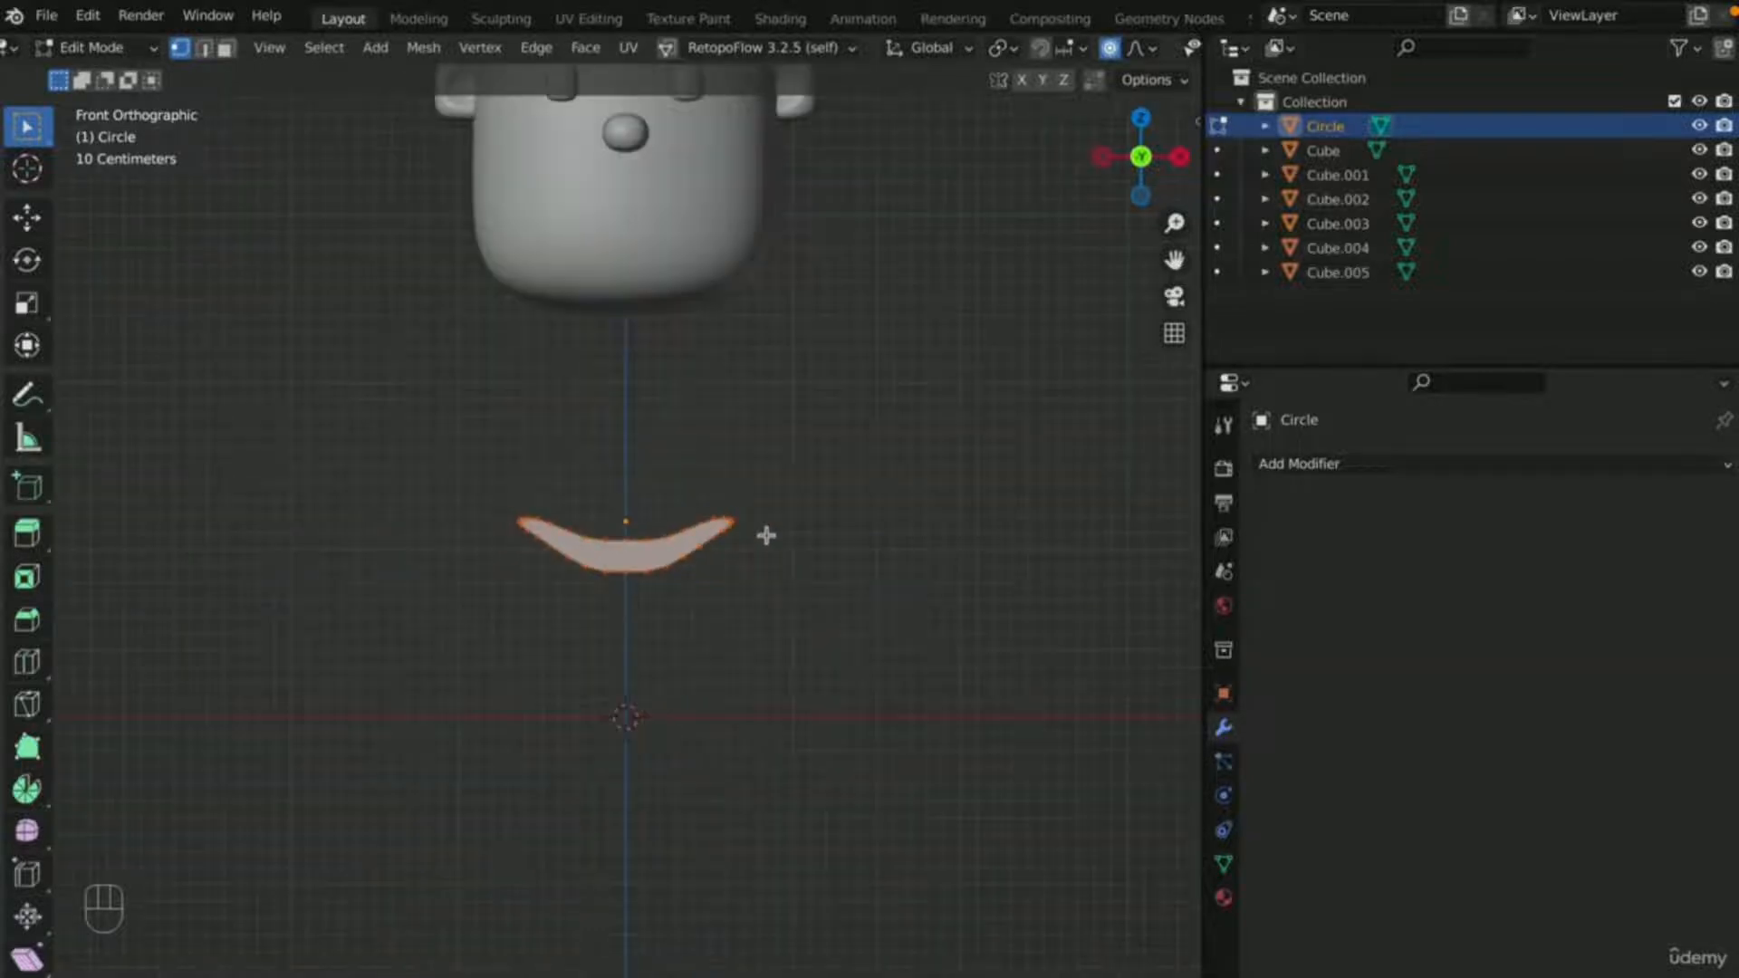
key(Tab)
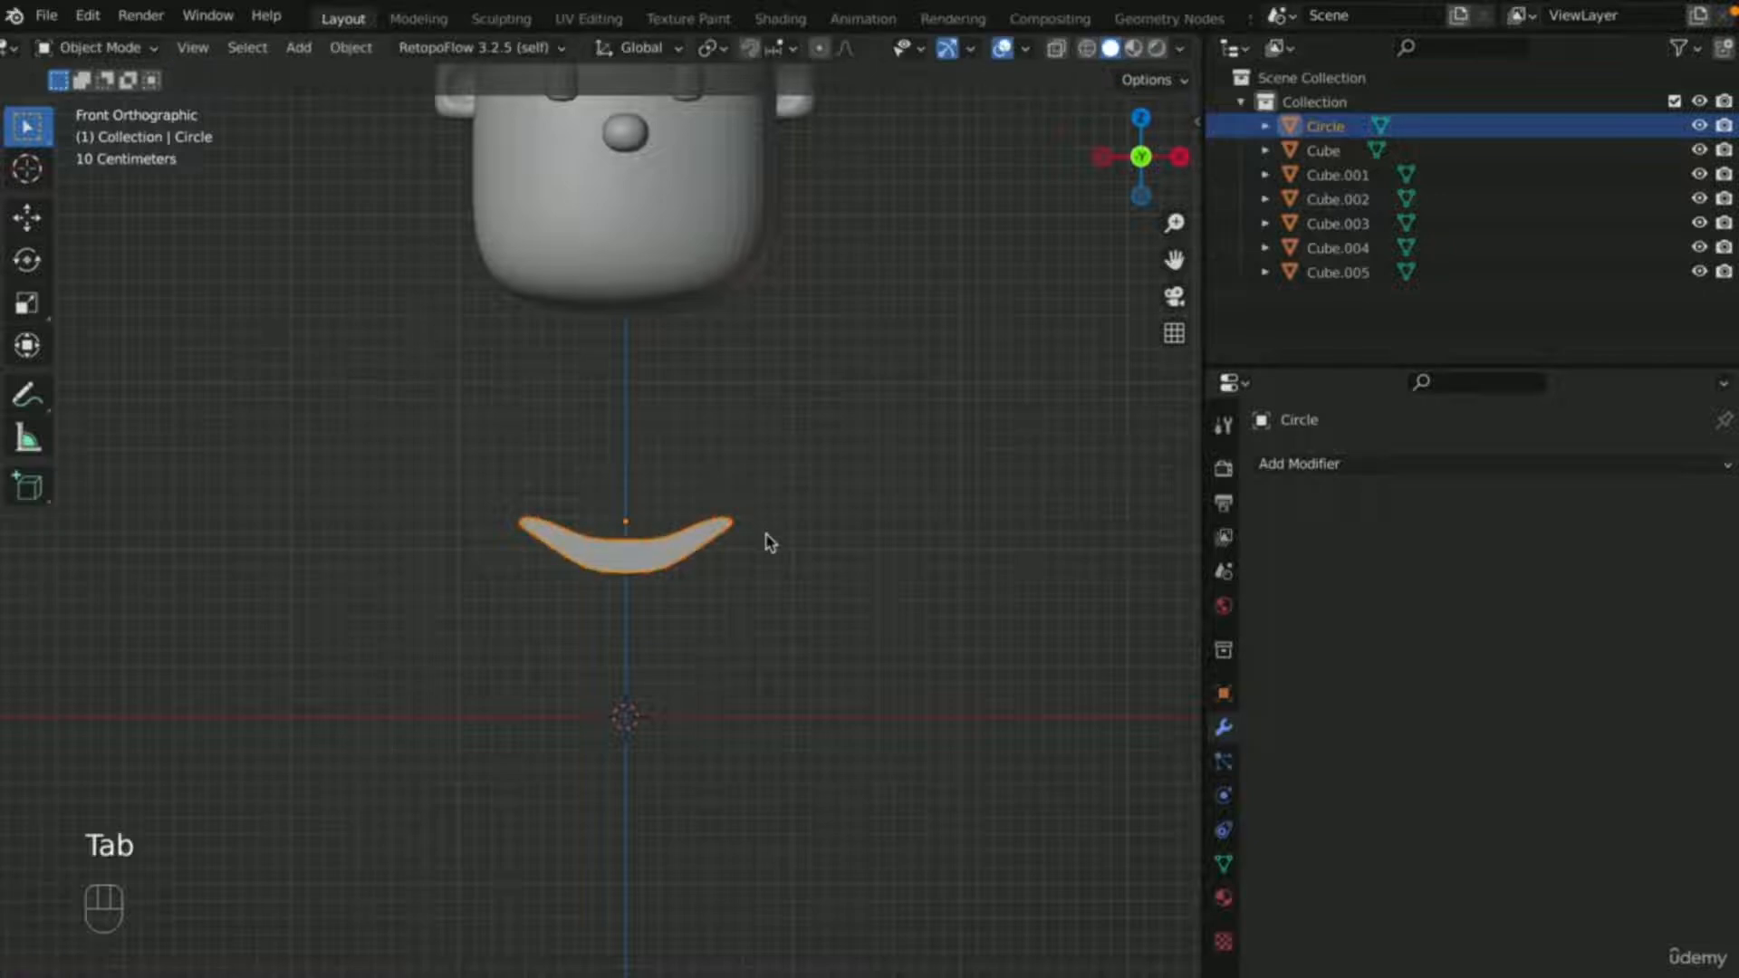
- Add a Solidify modifier to the filled smile shape
middle_drag(768, 541, 1052, 637)
scroll(805, 587, down, 5)
key(KP_1)
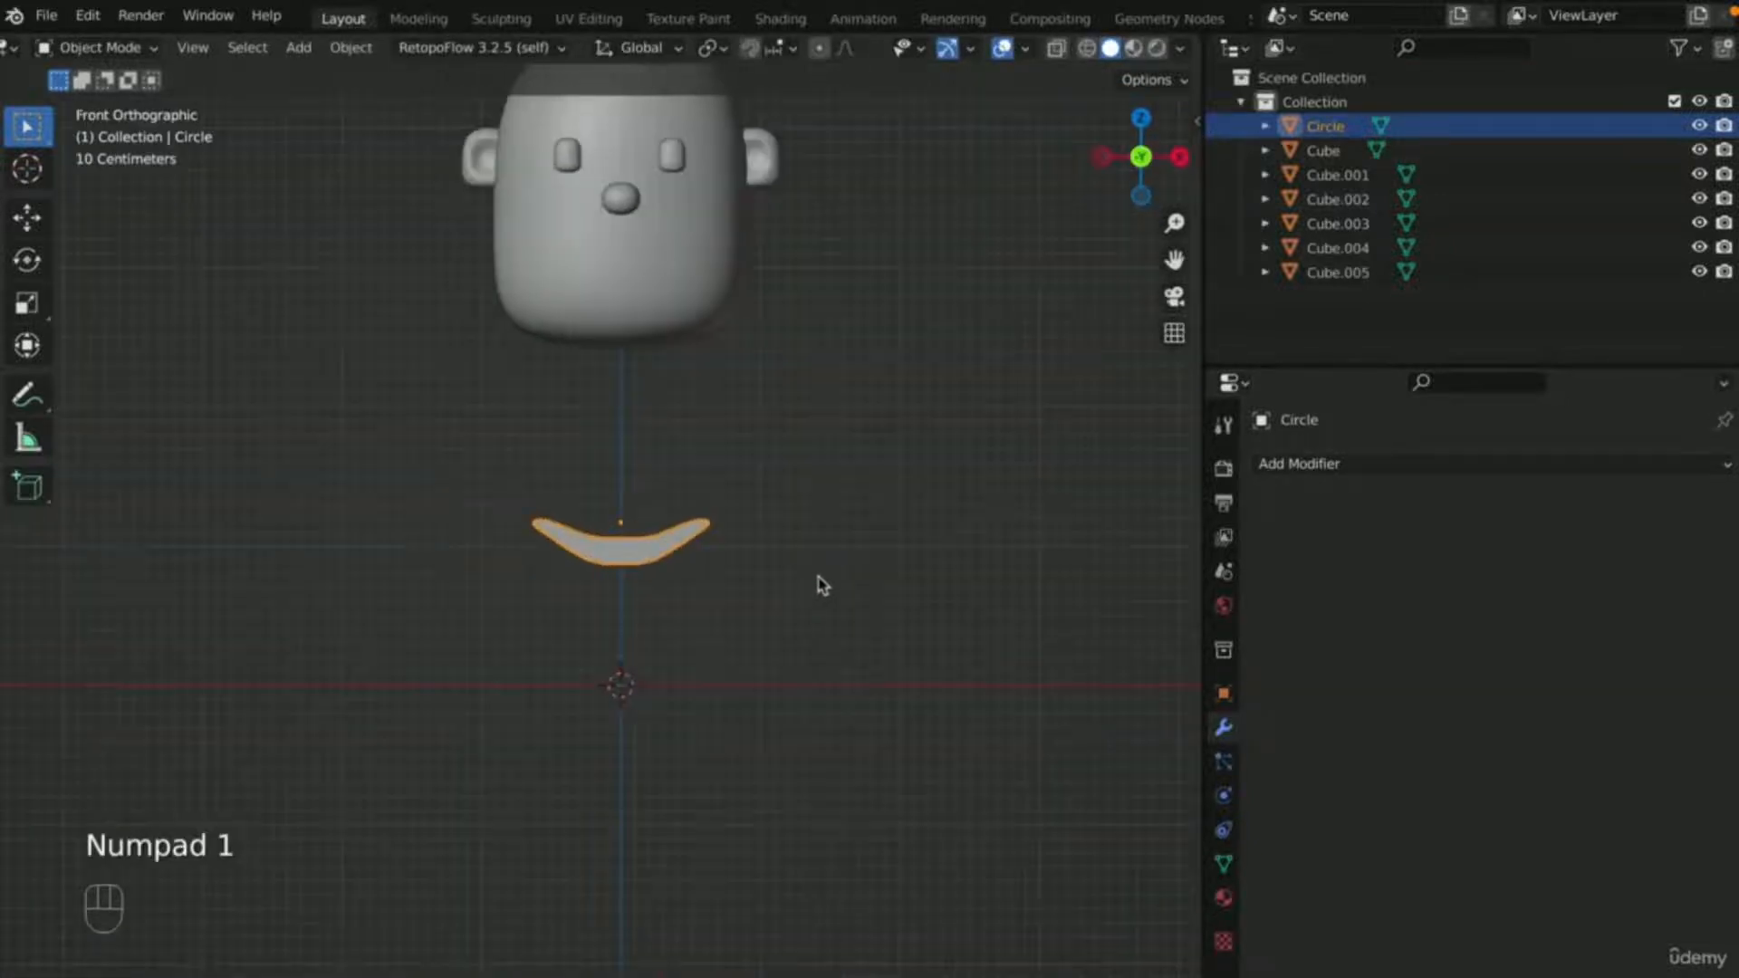
scroll(802, 575, up, 4)
middle_drag(796, 571, 851, 584)
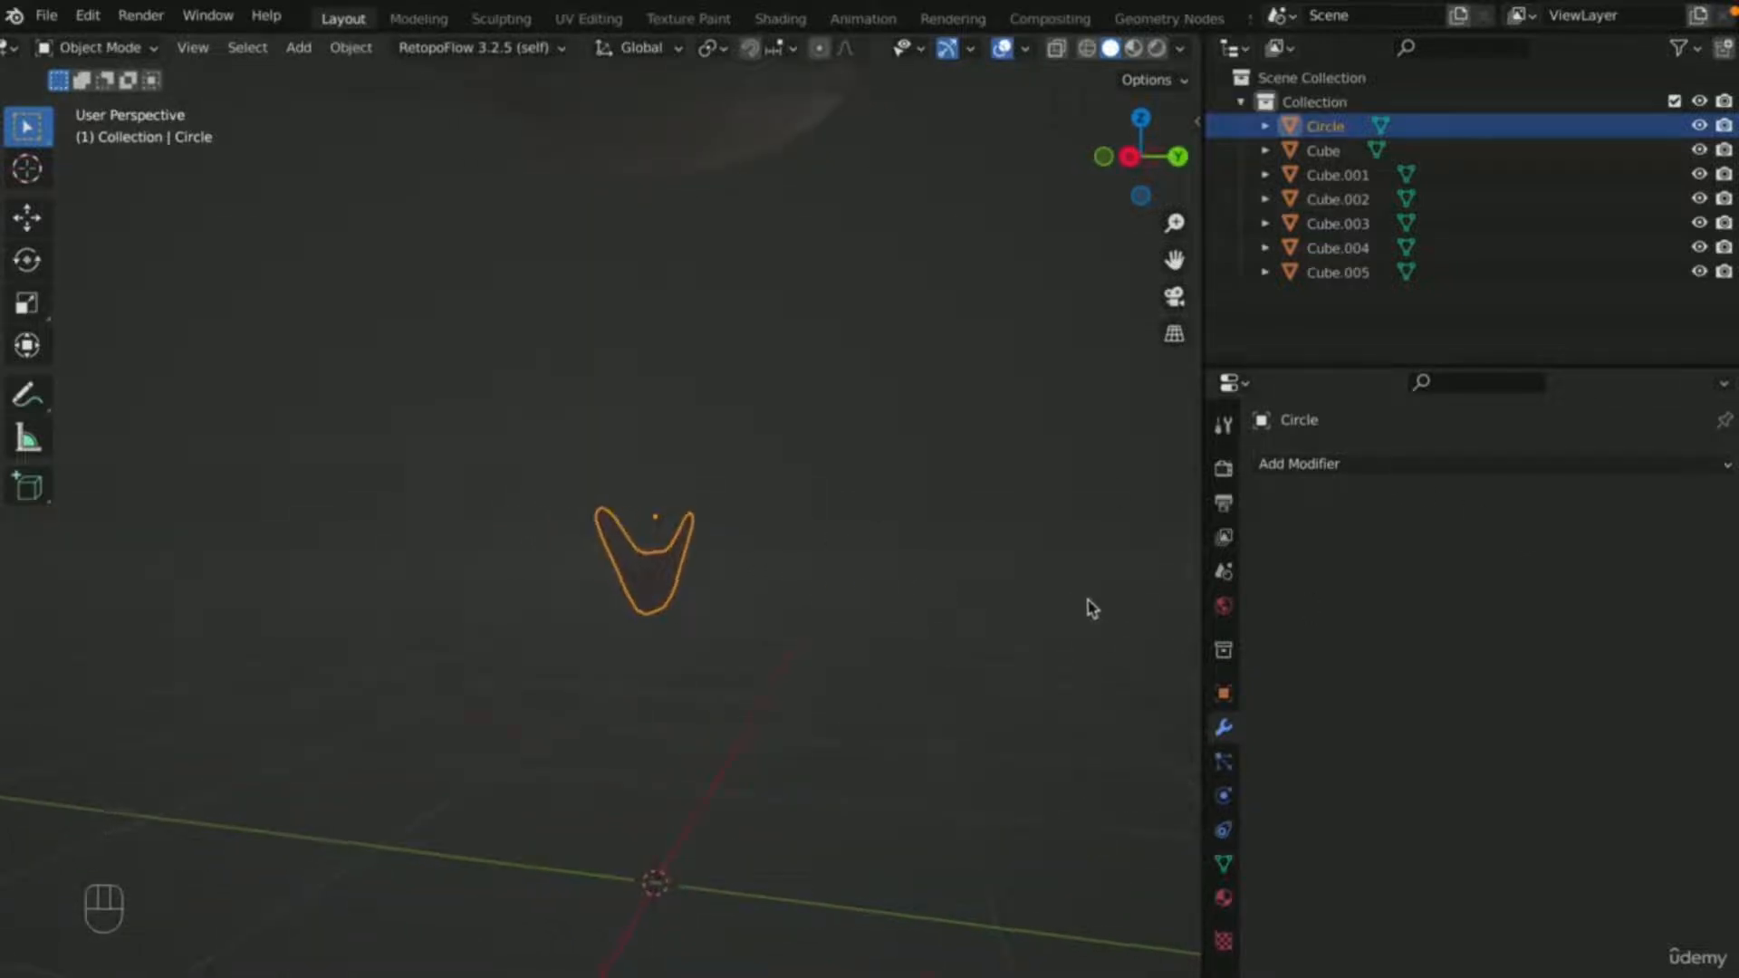
middle_drag(1090, 609, 773, 613)
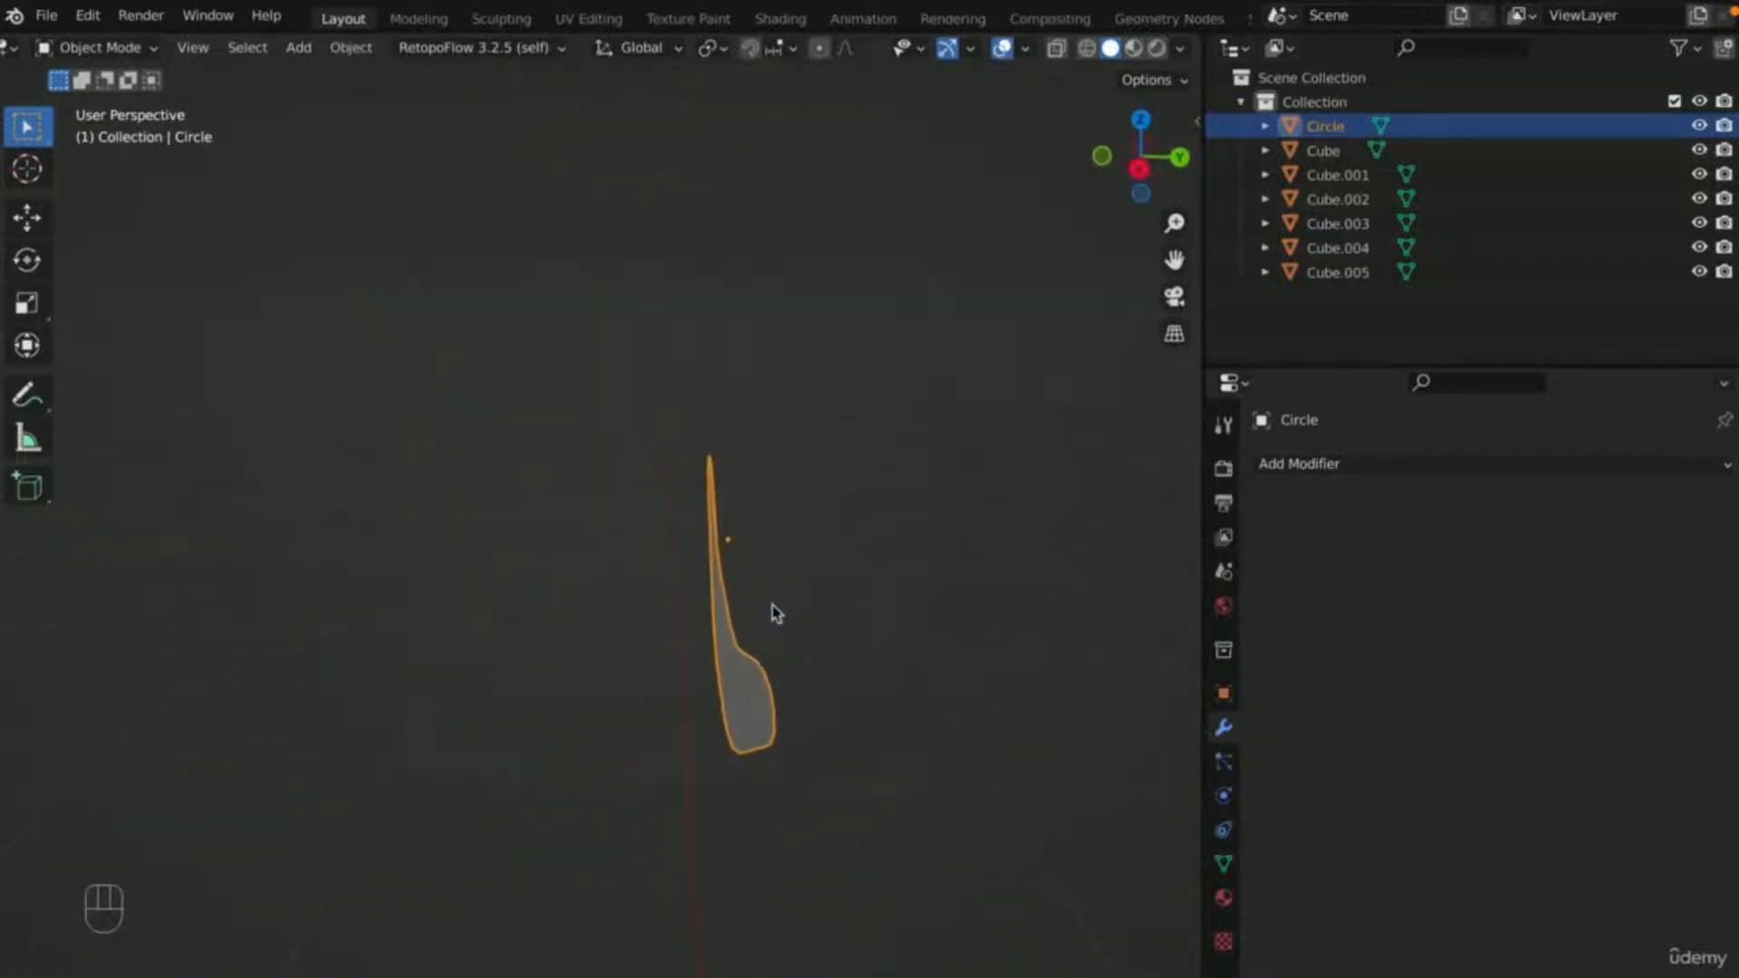
scroll(796, 607, up, 3)
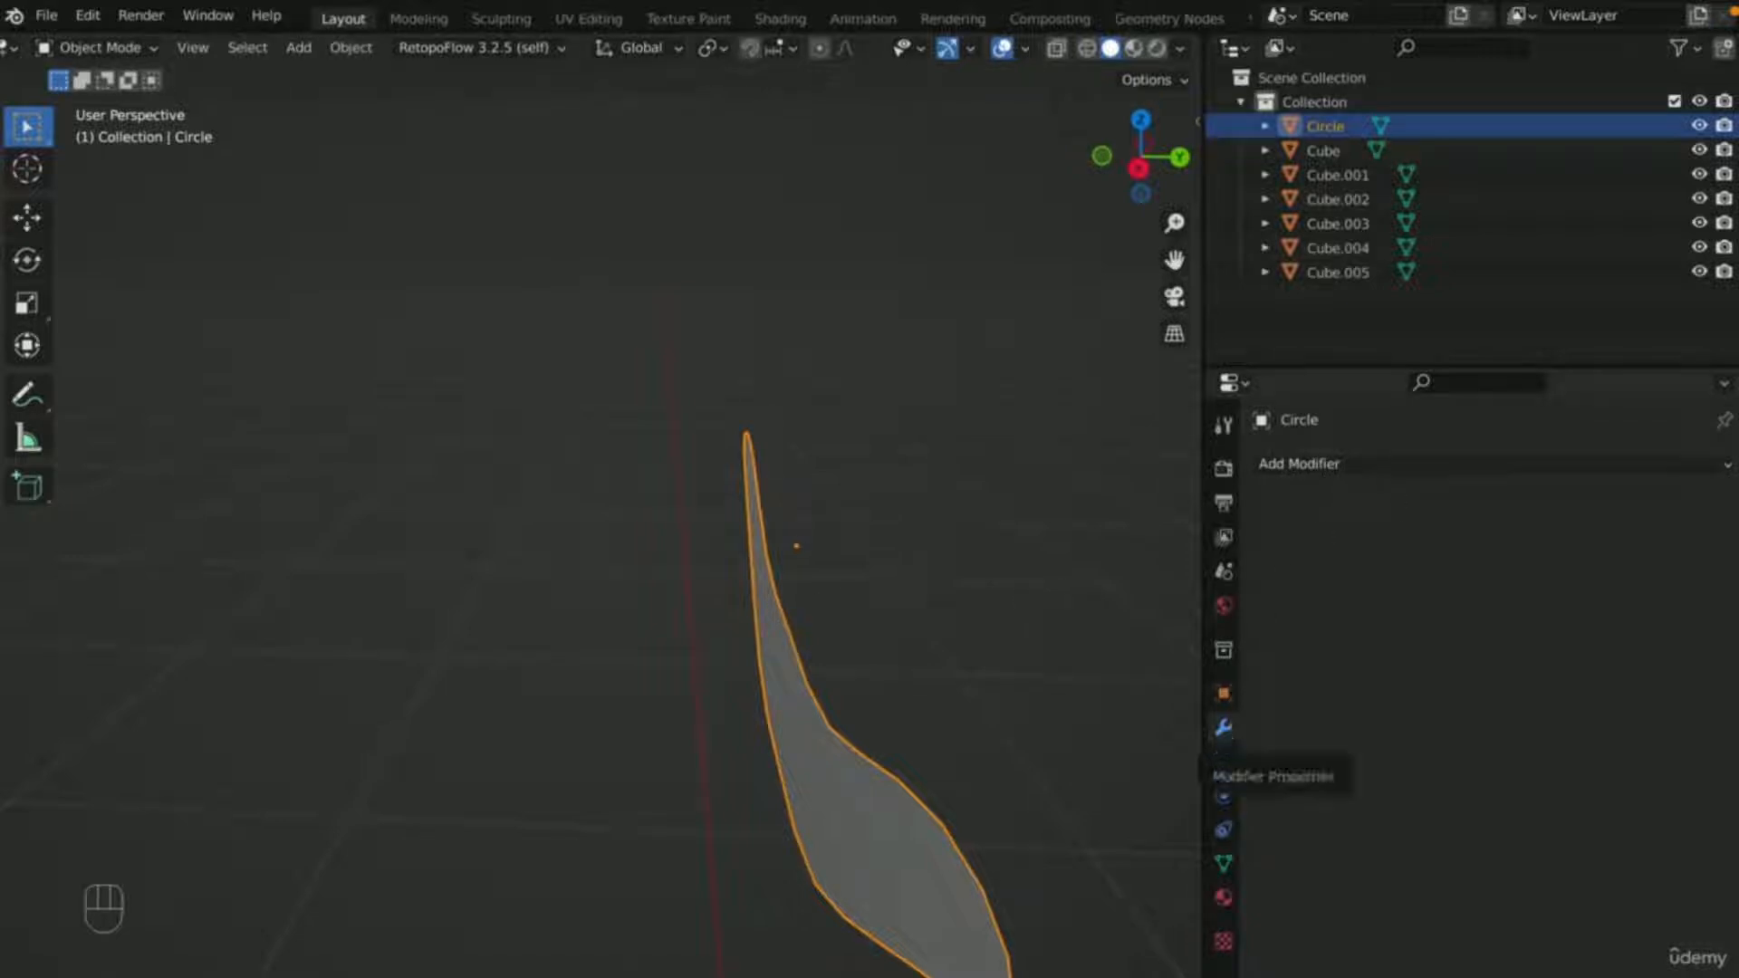
click(1313, 464)
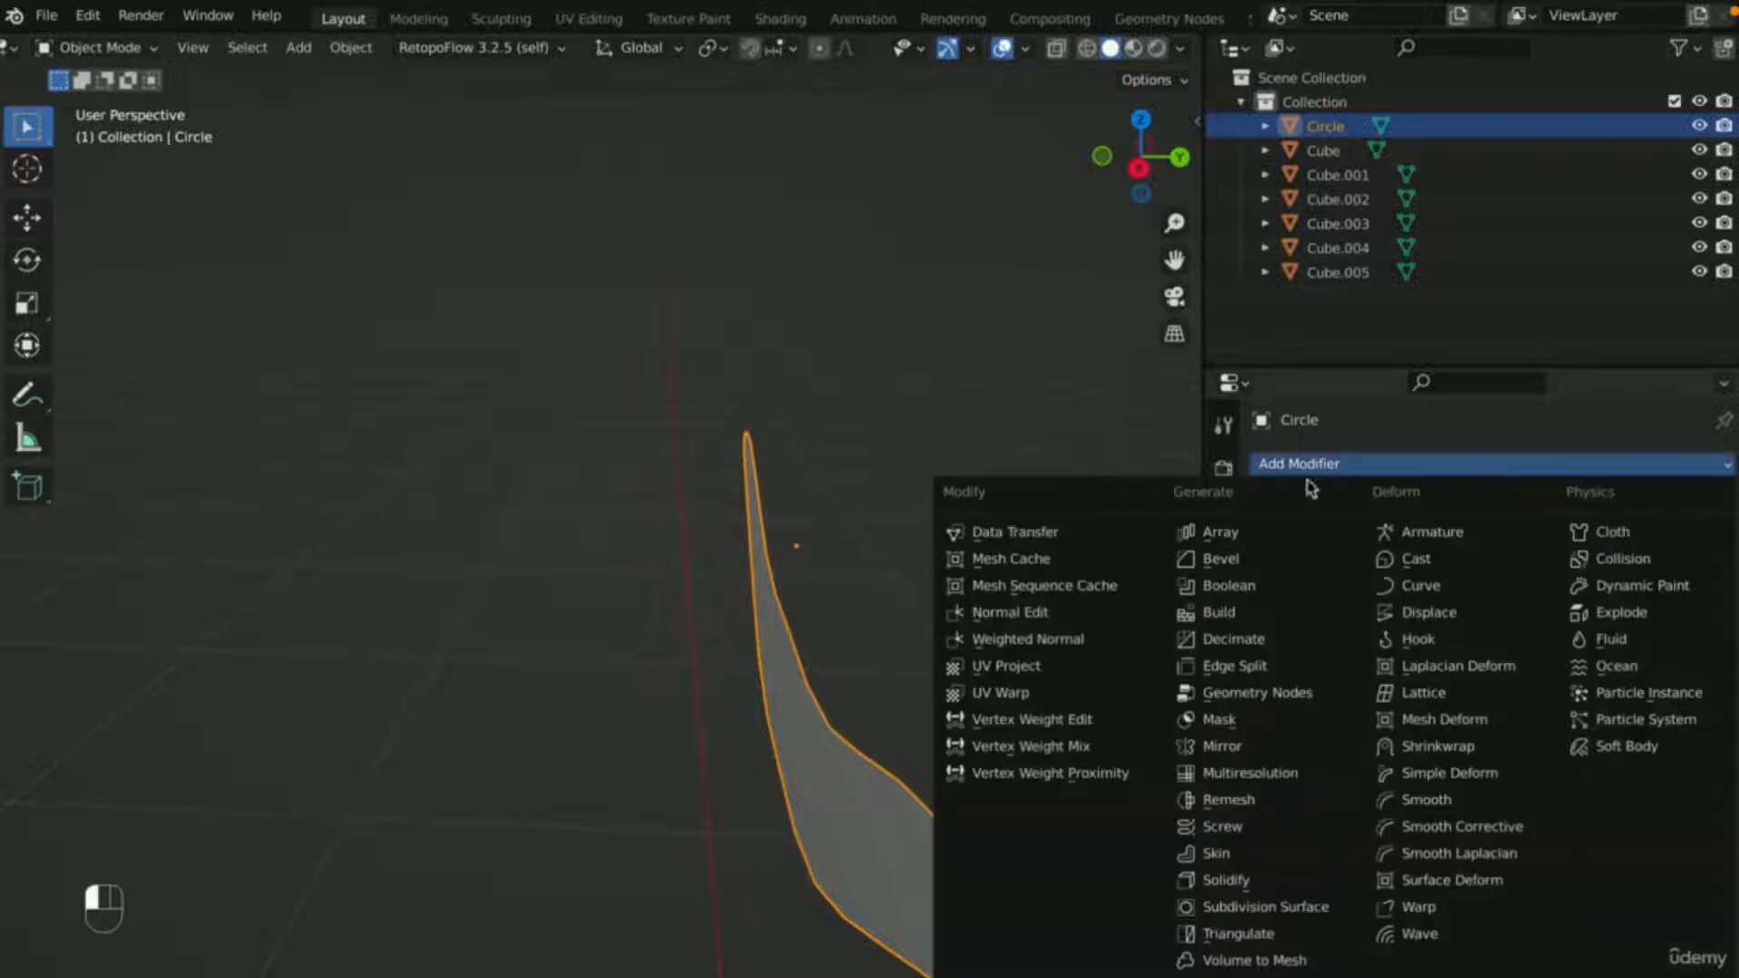
click(1250, 883)
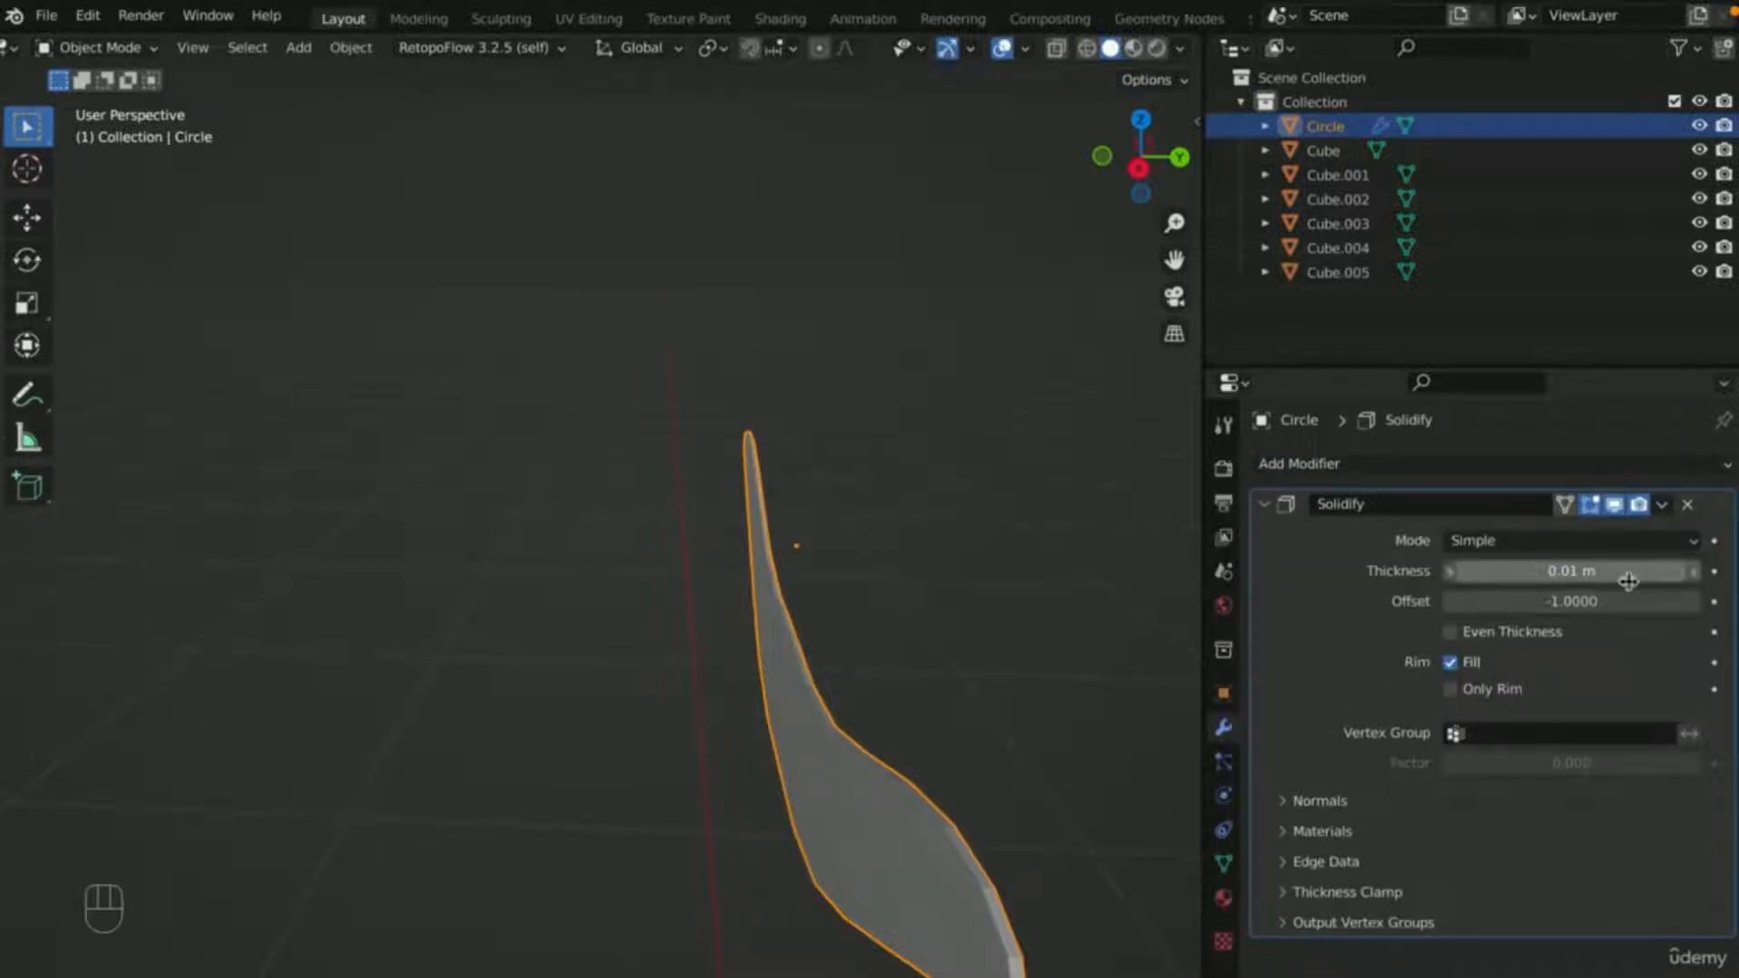
- Increase the Solidify modifier's thickness to 0.2 m and apply the modifier
click(1693, 577)
click(1693, 578)
click(1693, 577)
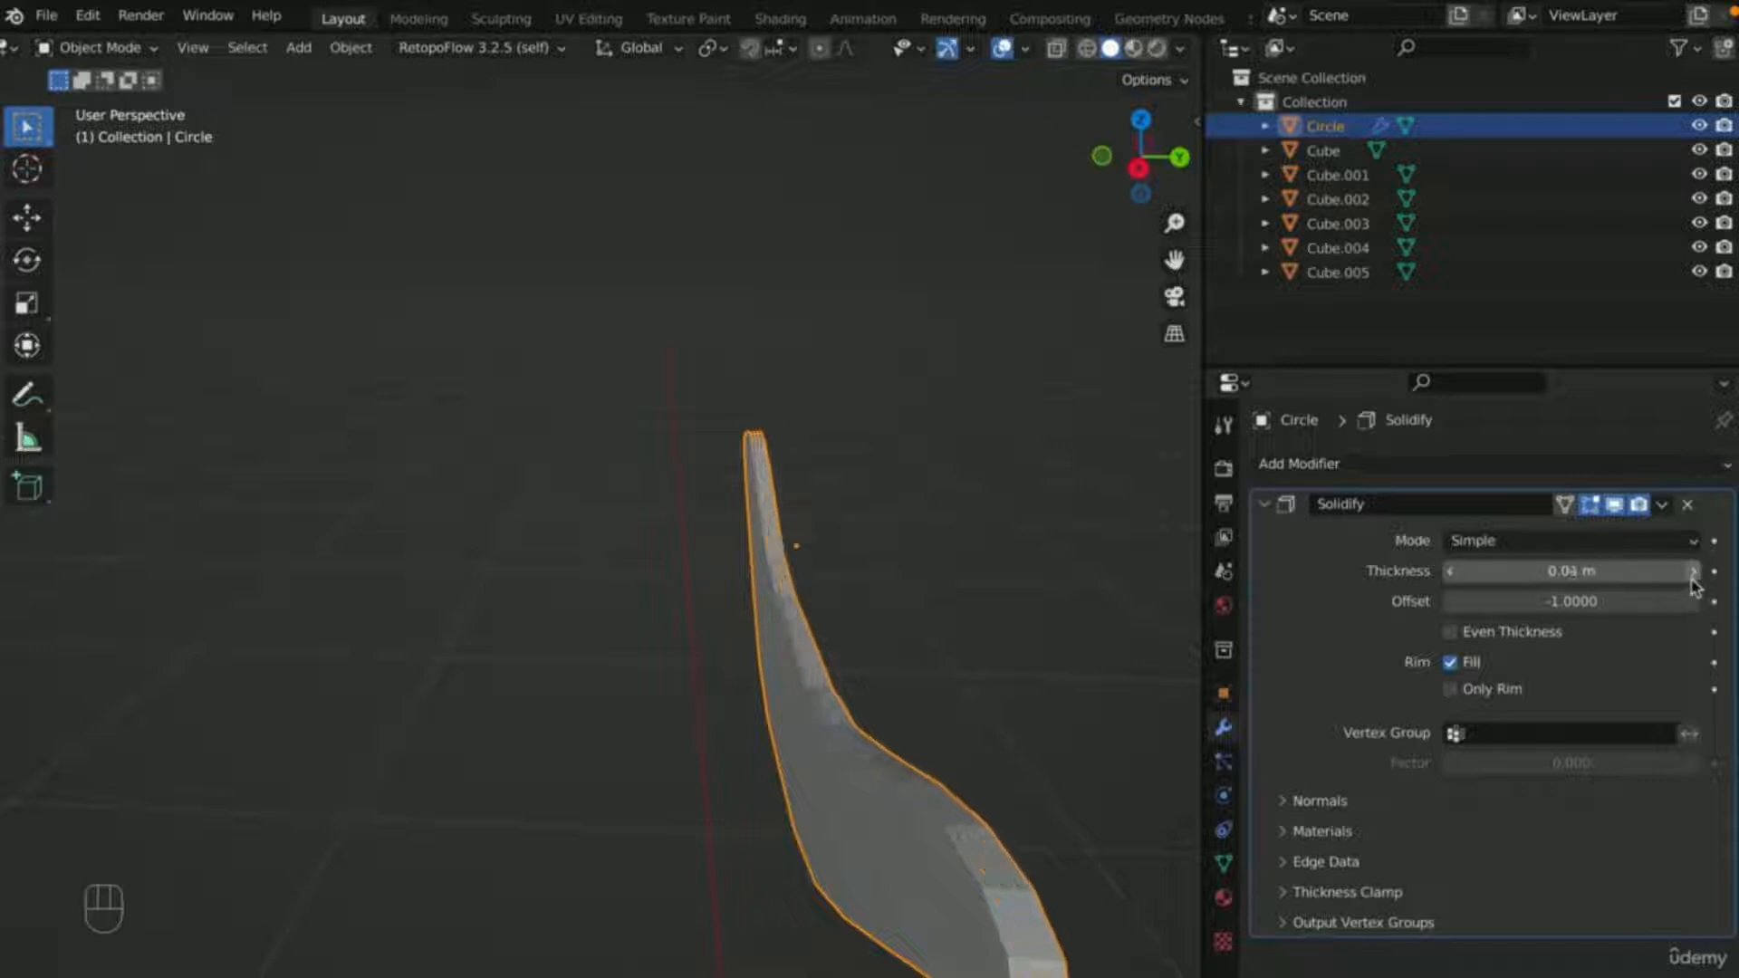
click(1692, 579)
click(1693, 578)
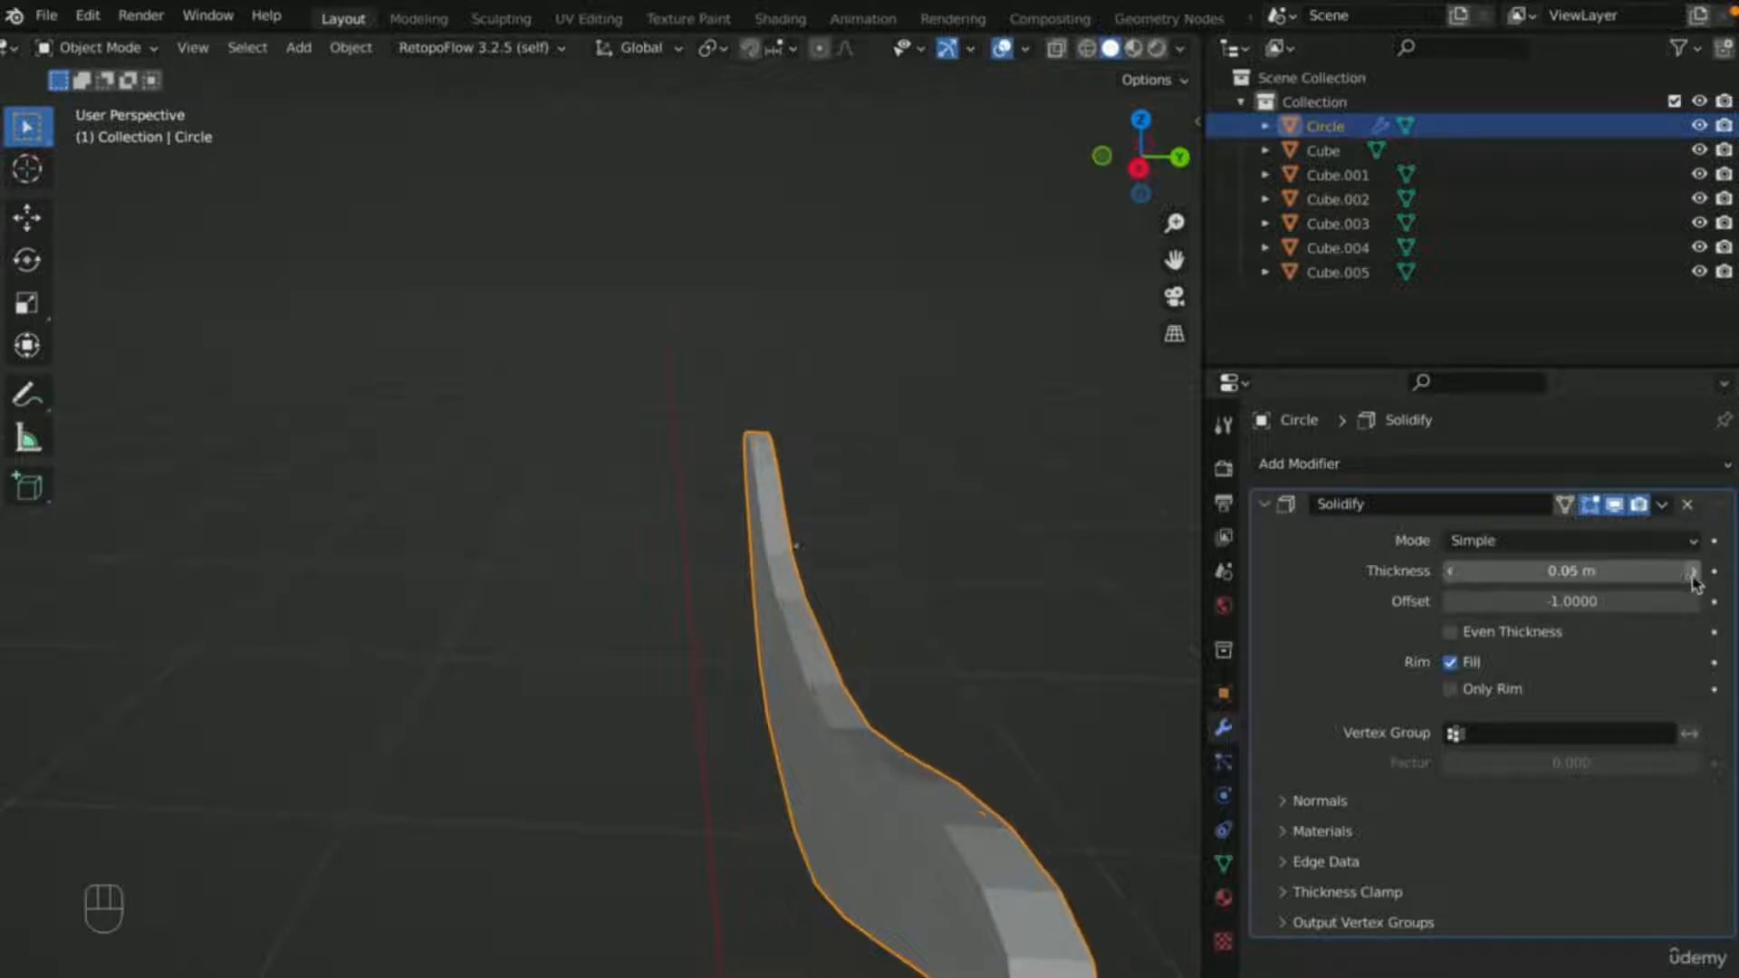
click(1692, 577)
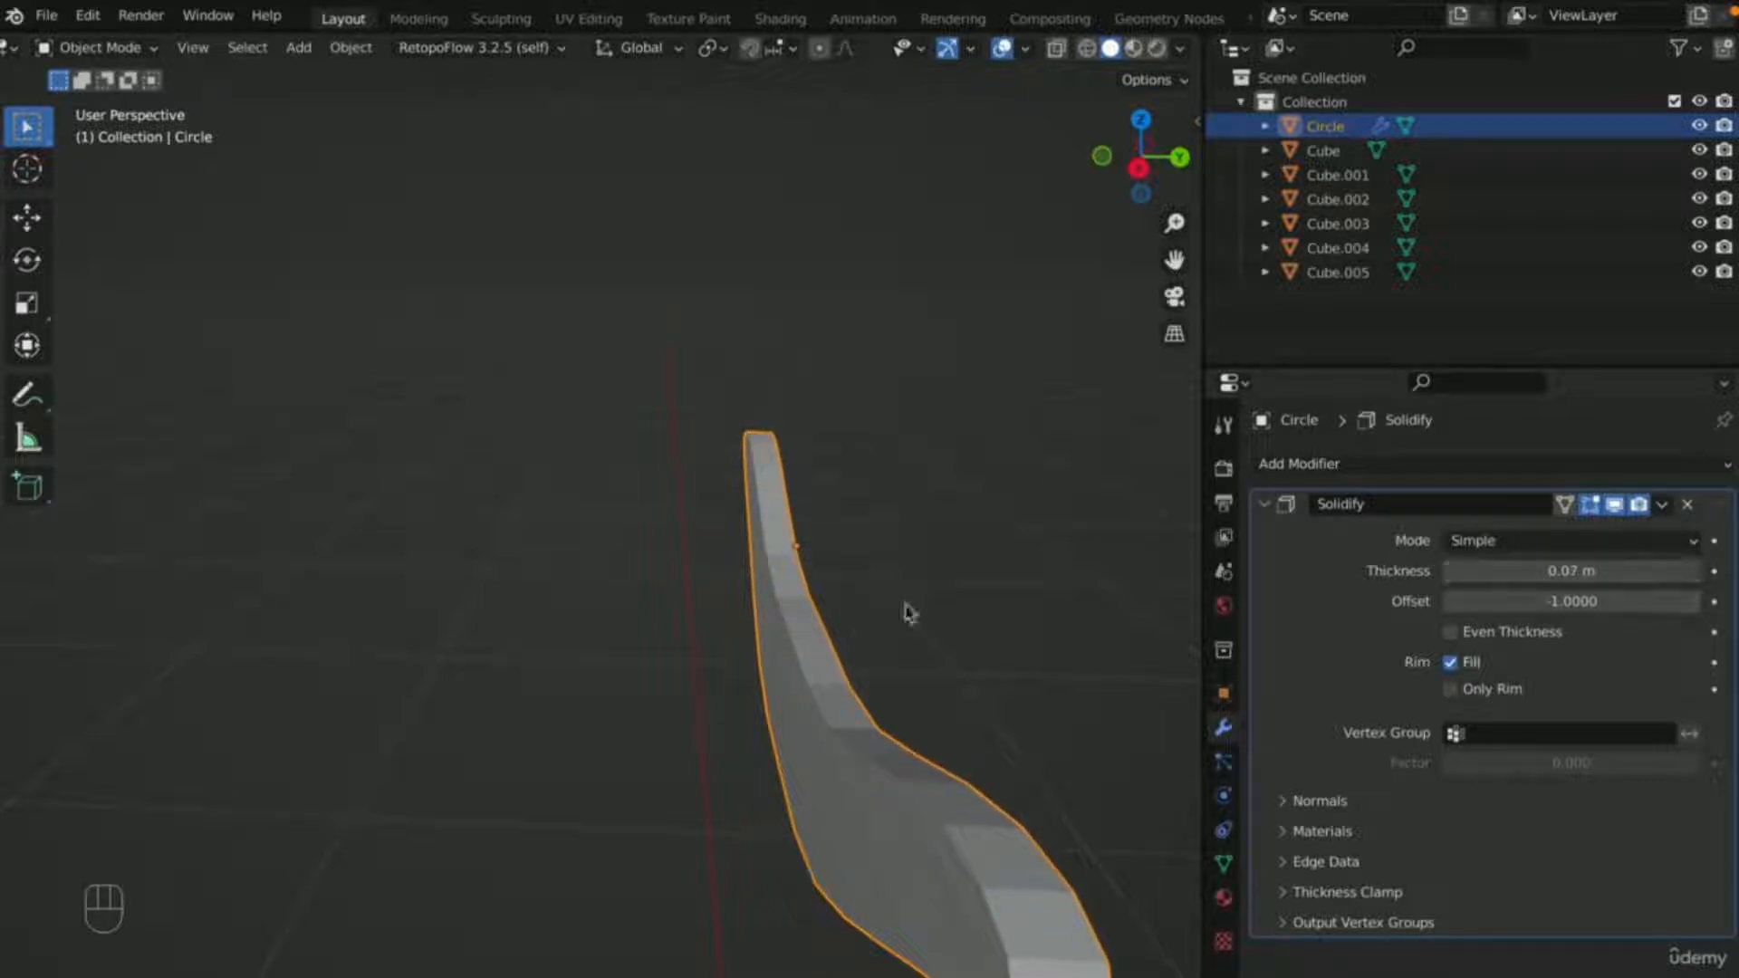
click(1451, 580)
scroll(770, 650, down, 5)
middle_drag(951, 648, 933, 654)
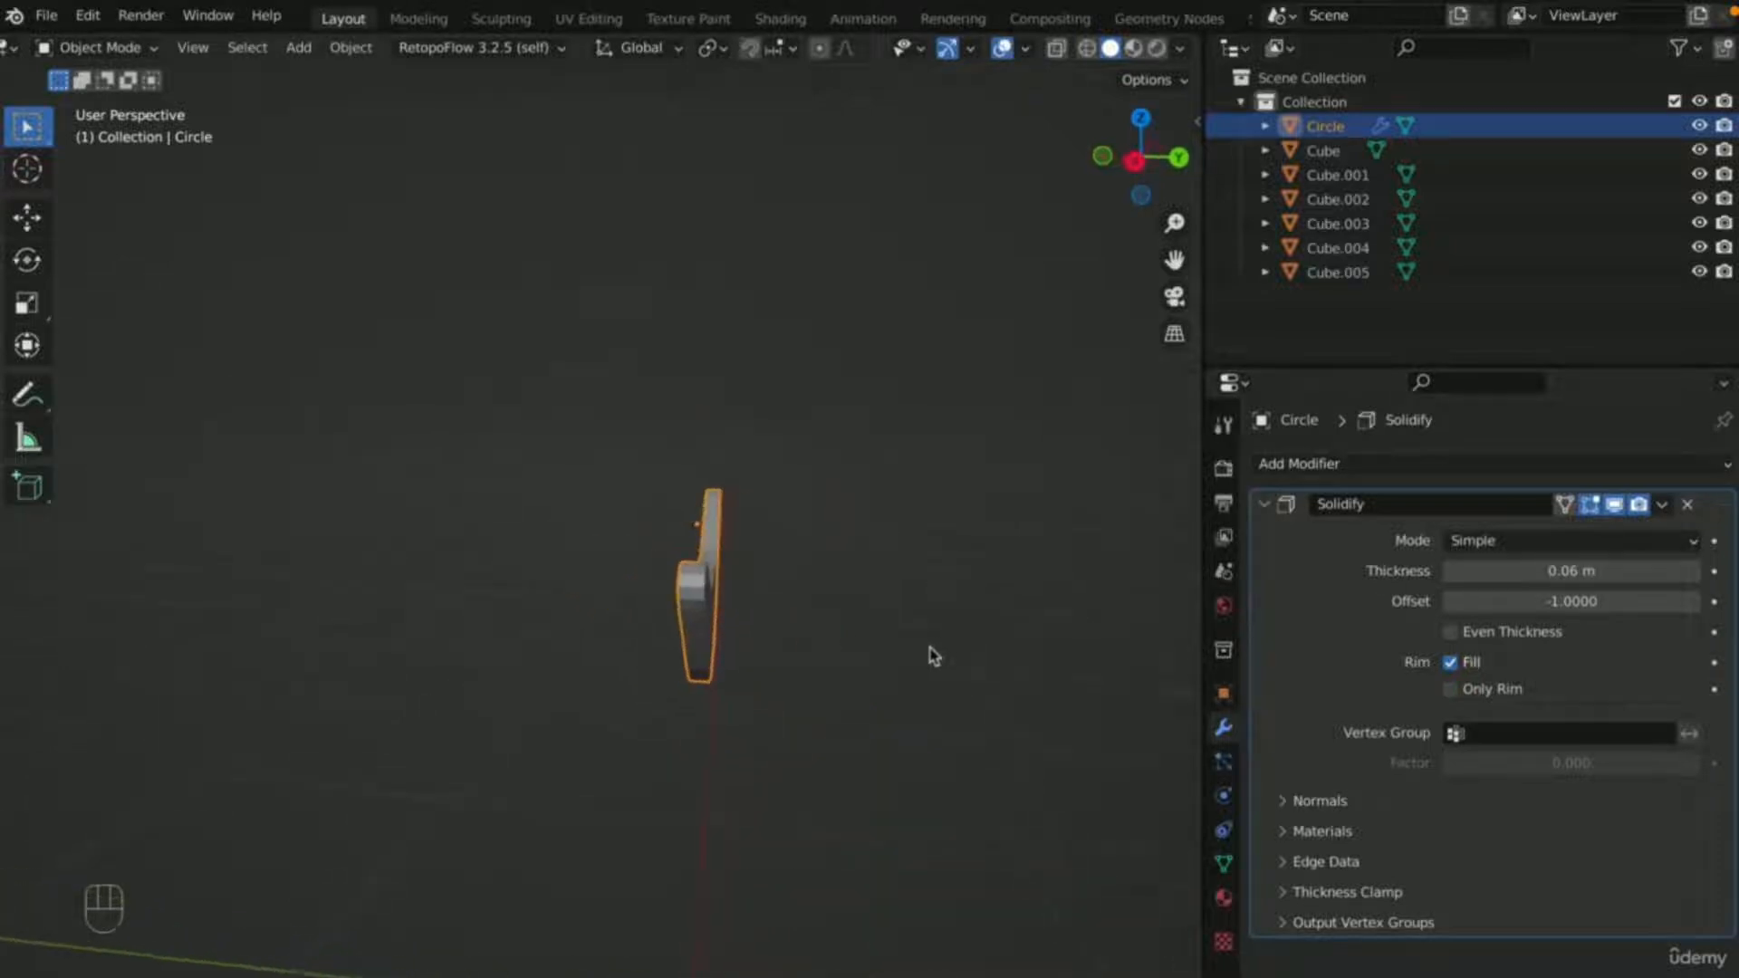
click(1690, 541)
click(1695, 576)
click(1694, 576)
click(1693, 576)
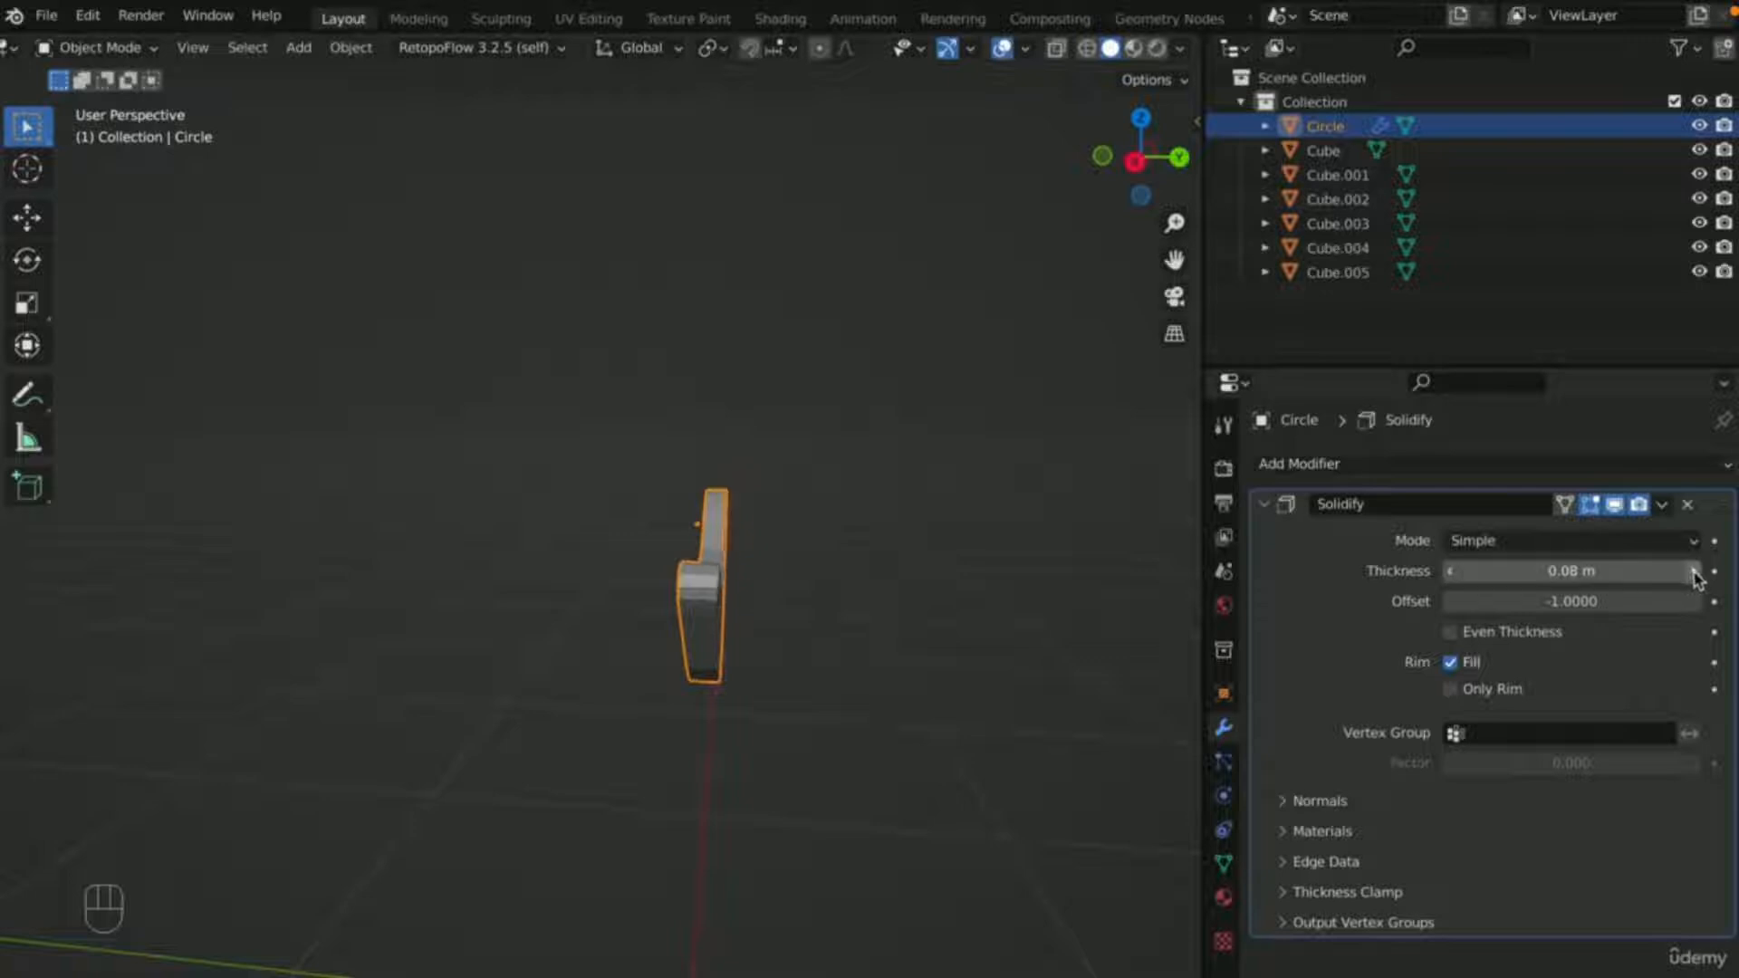
click(1694, 576)
click(893, 640)
mouse_move(893, 640)
middle_down()
mouse_move(869, 649)
mouse_move(888, 652)
middle_up()
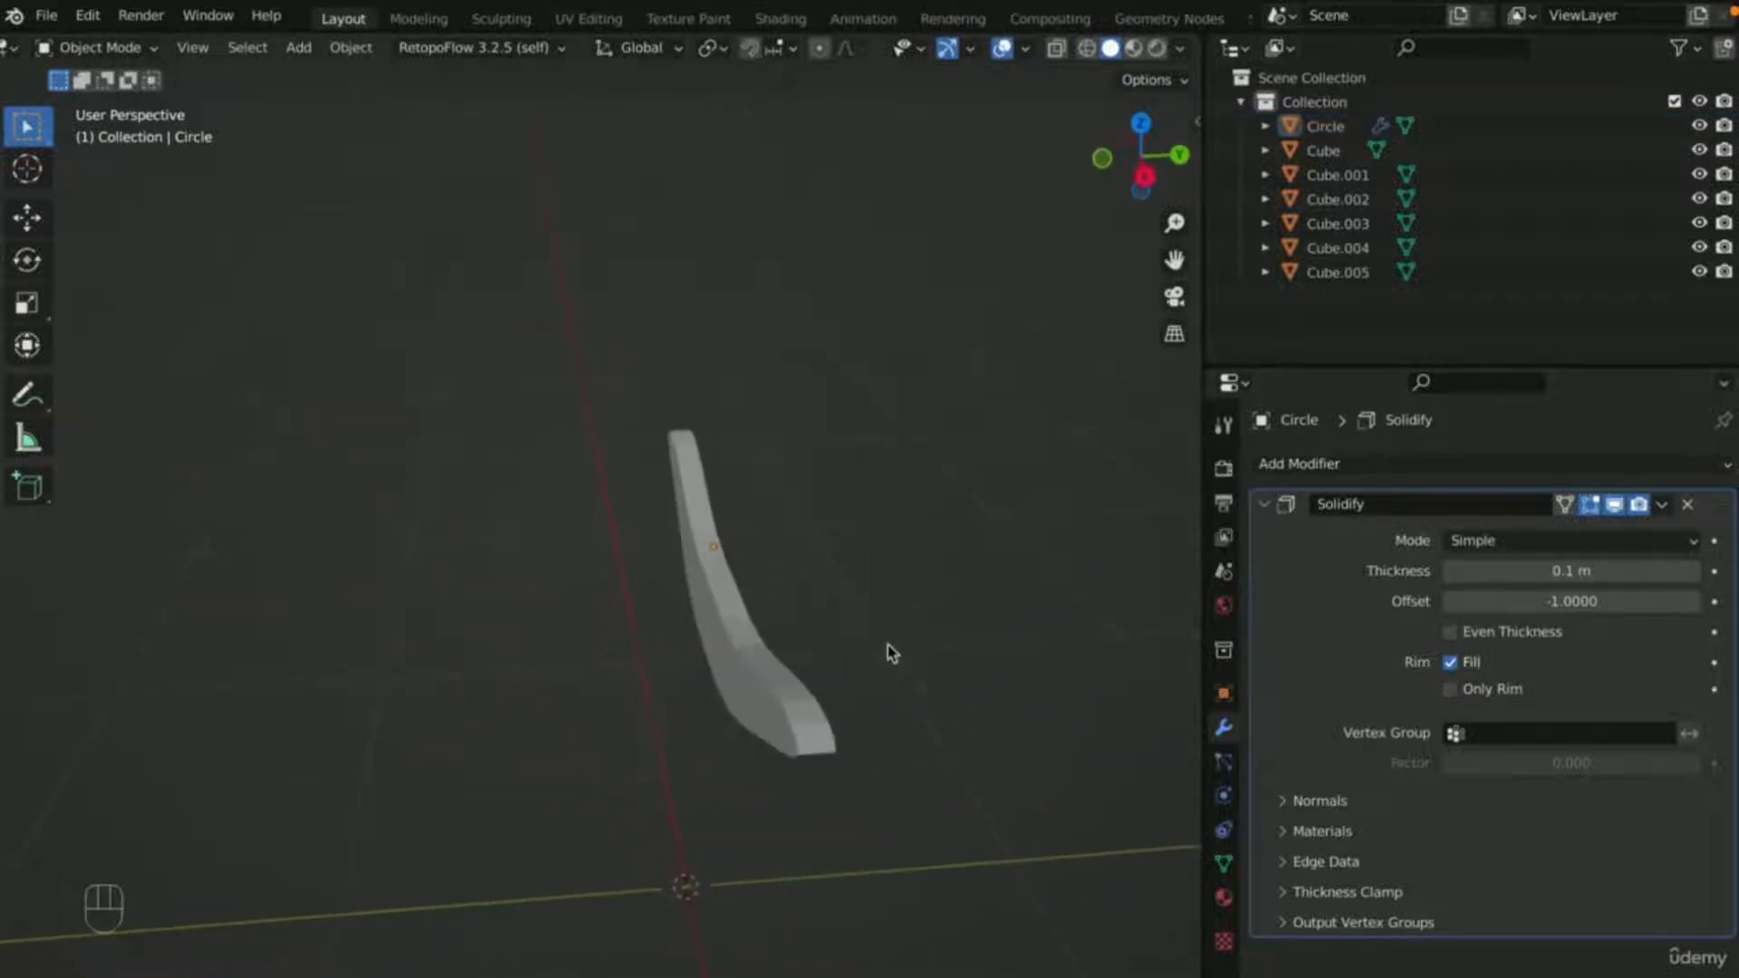
click(1693, 571)
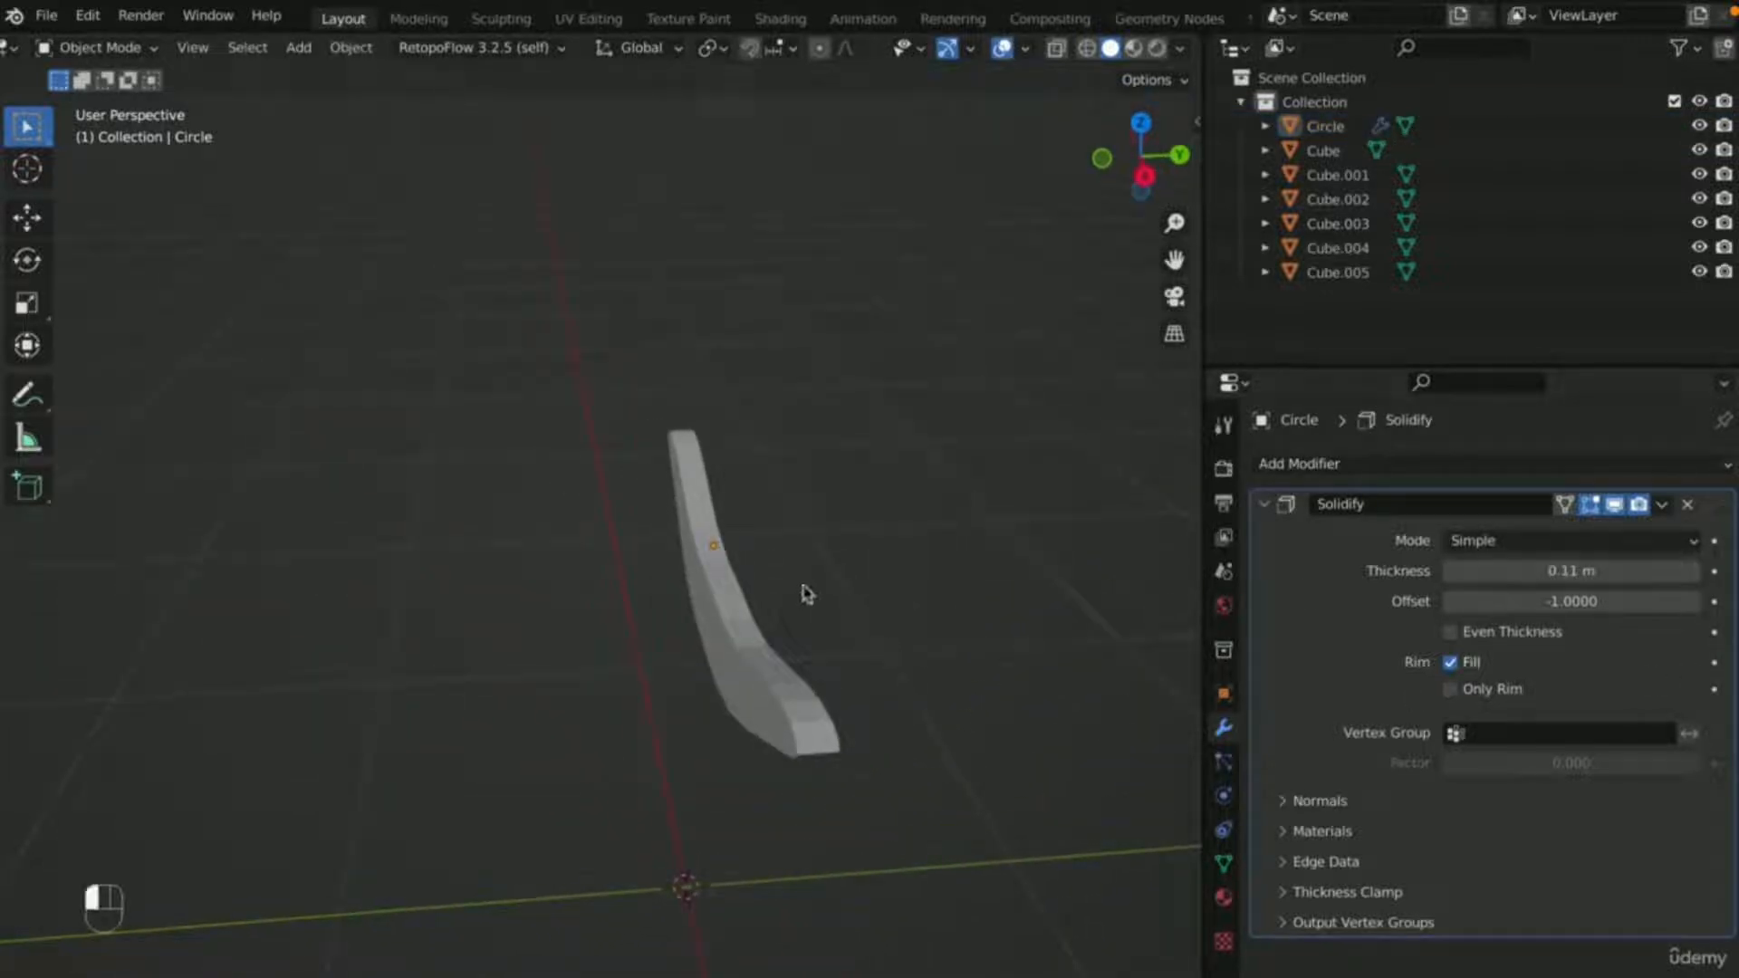
click(1694, 571)
click(1694, 570)
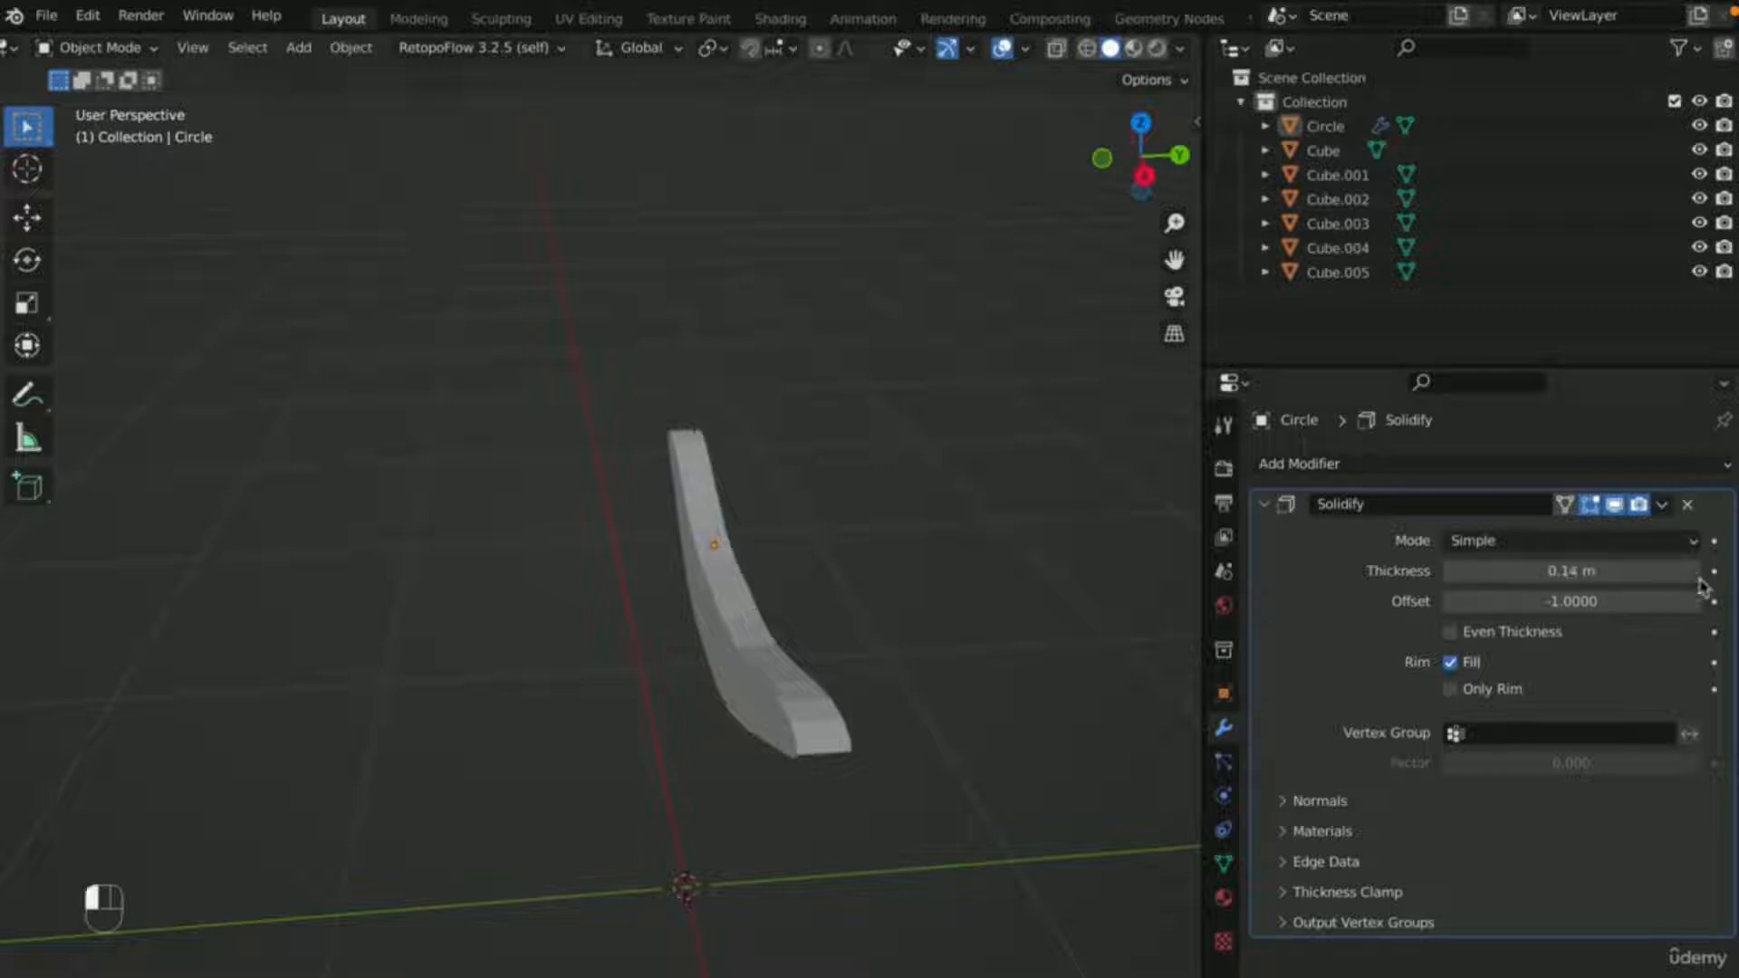
click(1694, 570)
click(1693, 571)
drag(1698, 581, 1705, 581)
click(890, 574)
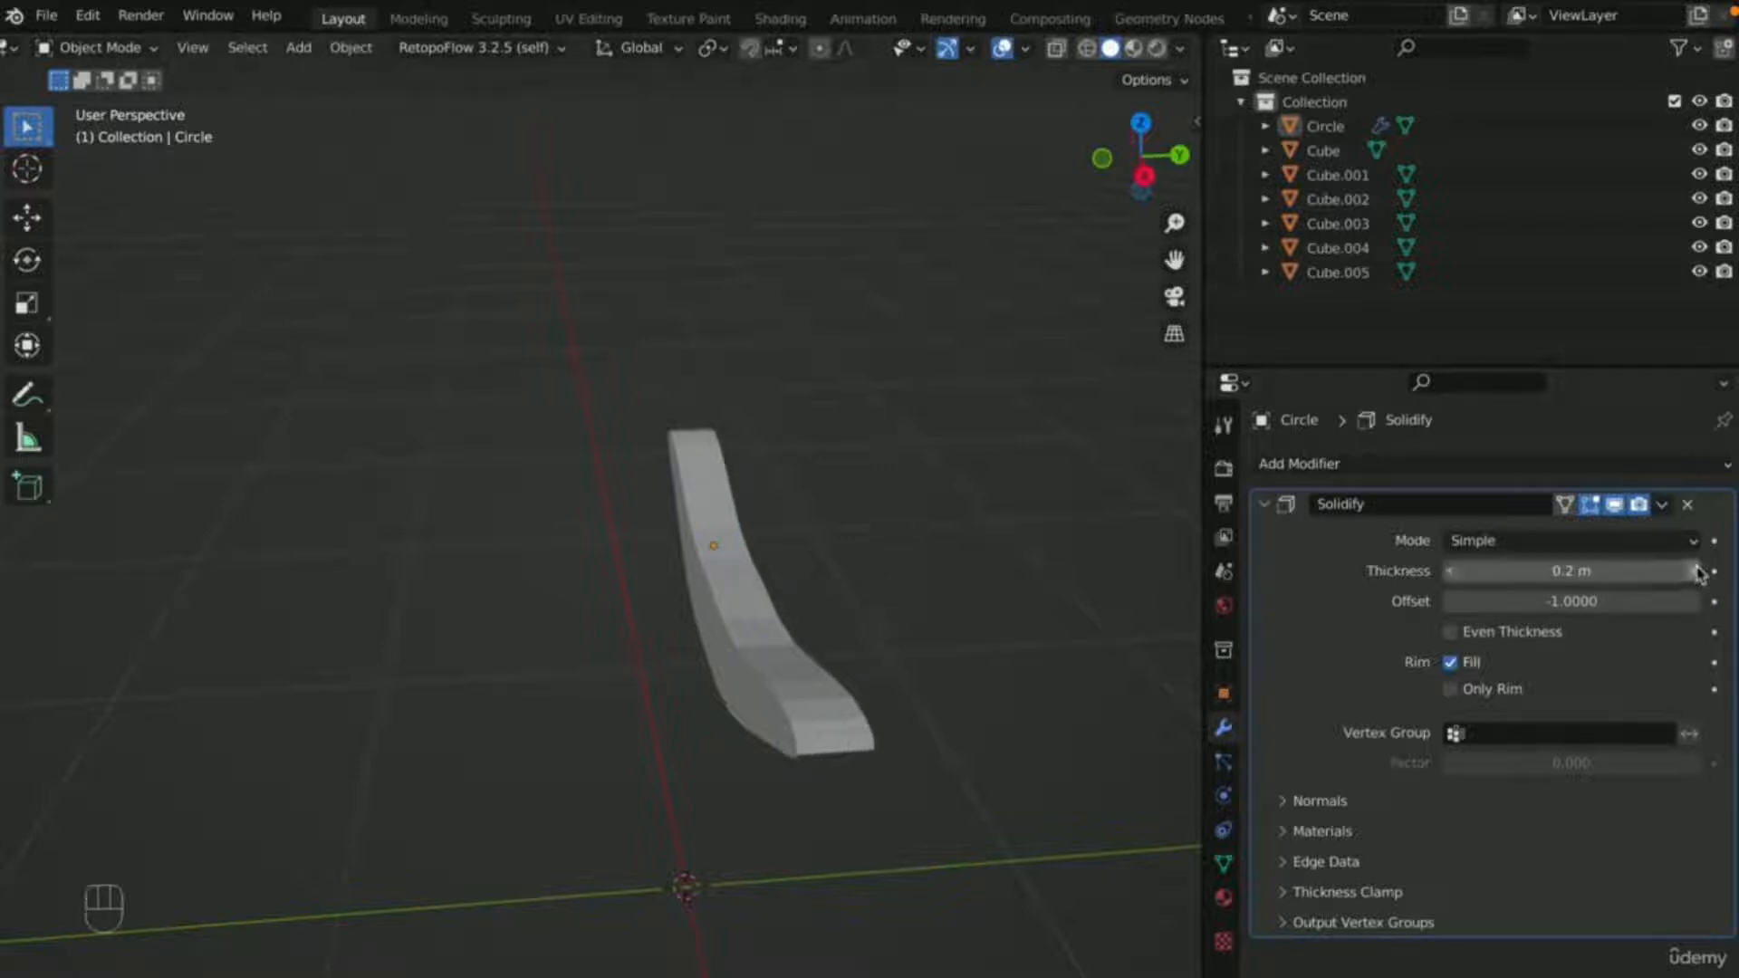
click(1662, 507)
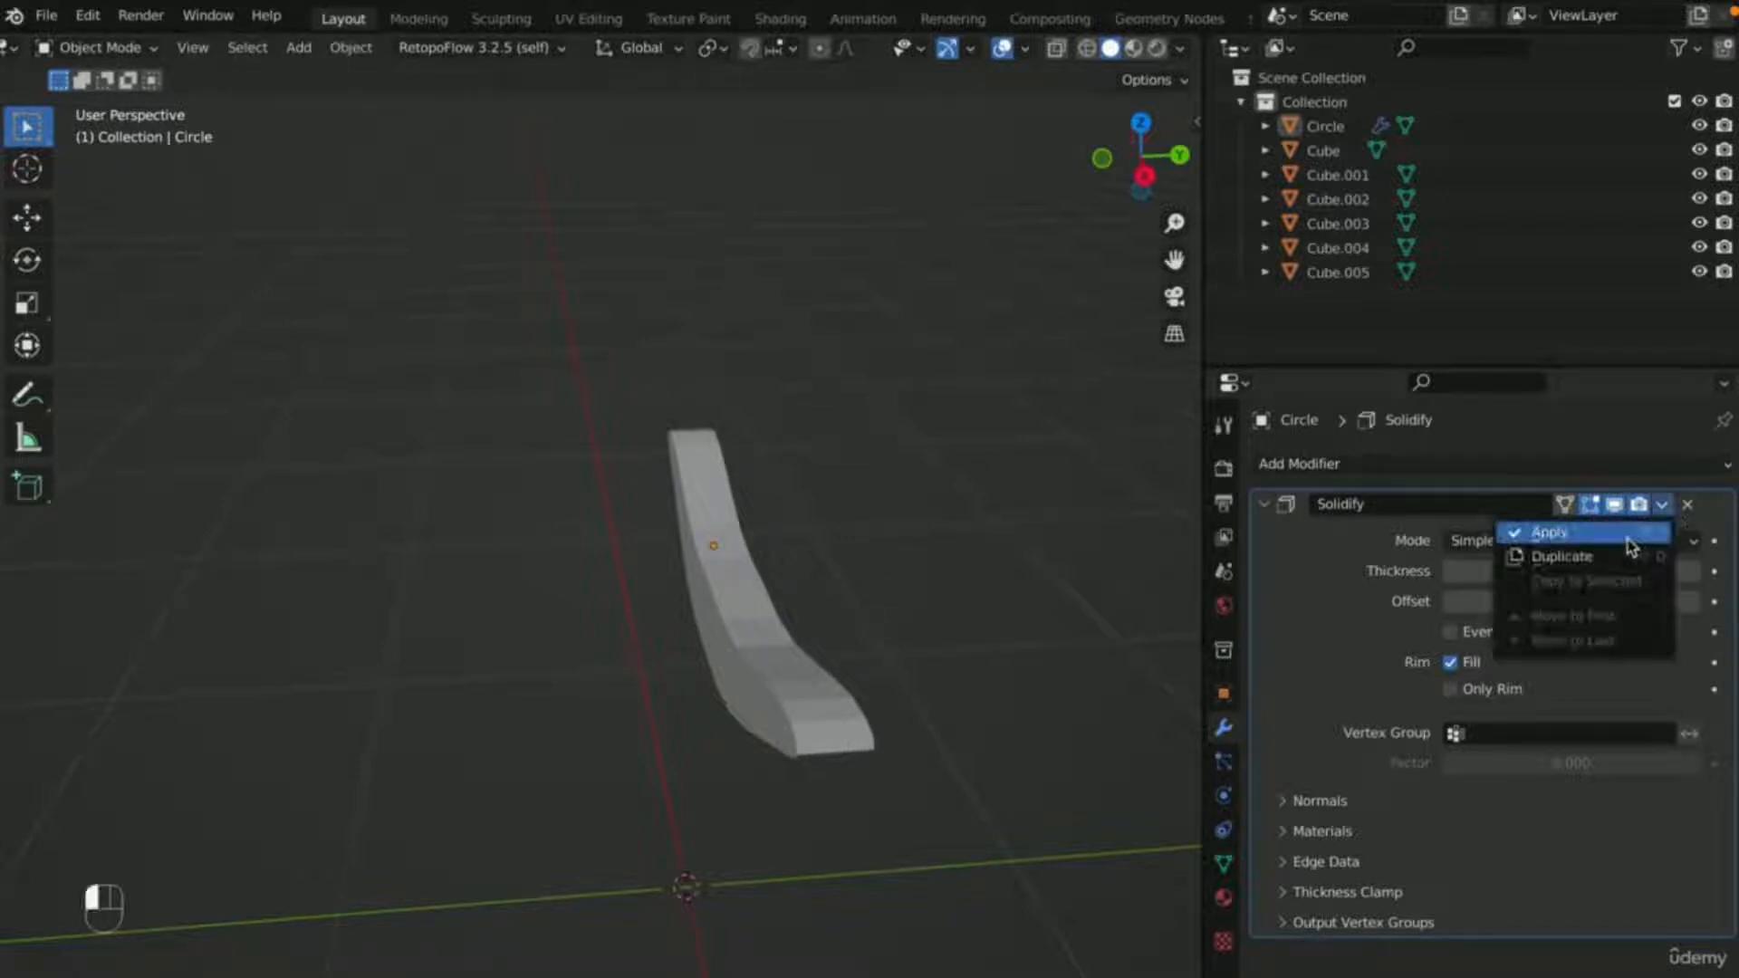
click(1631, 534)
- Select the thickened smile shape and switch it to Edit Mode
key(KP_1)
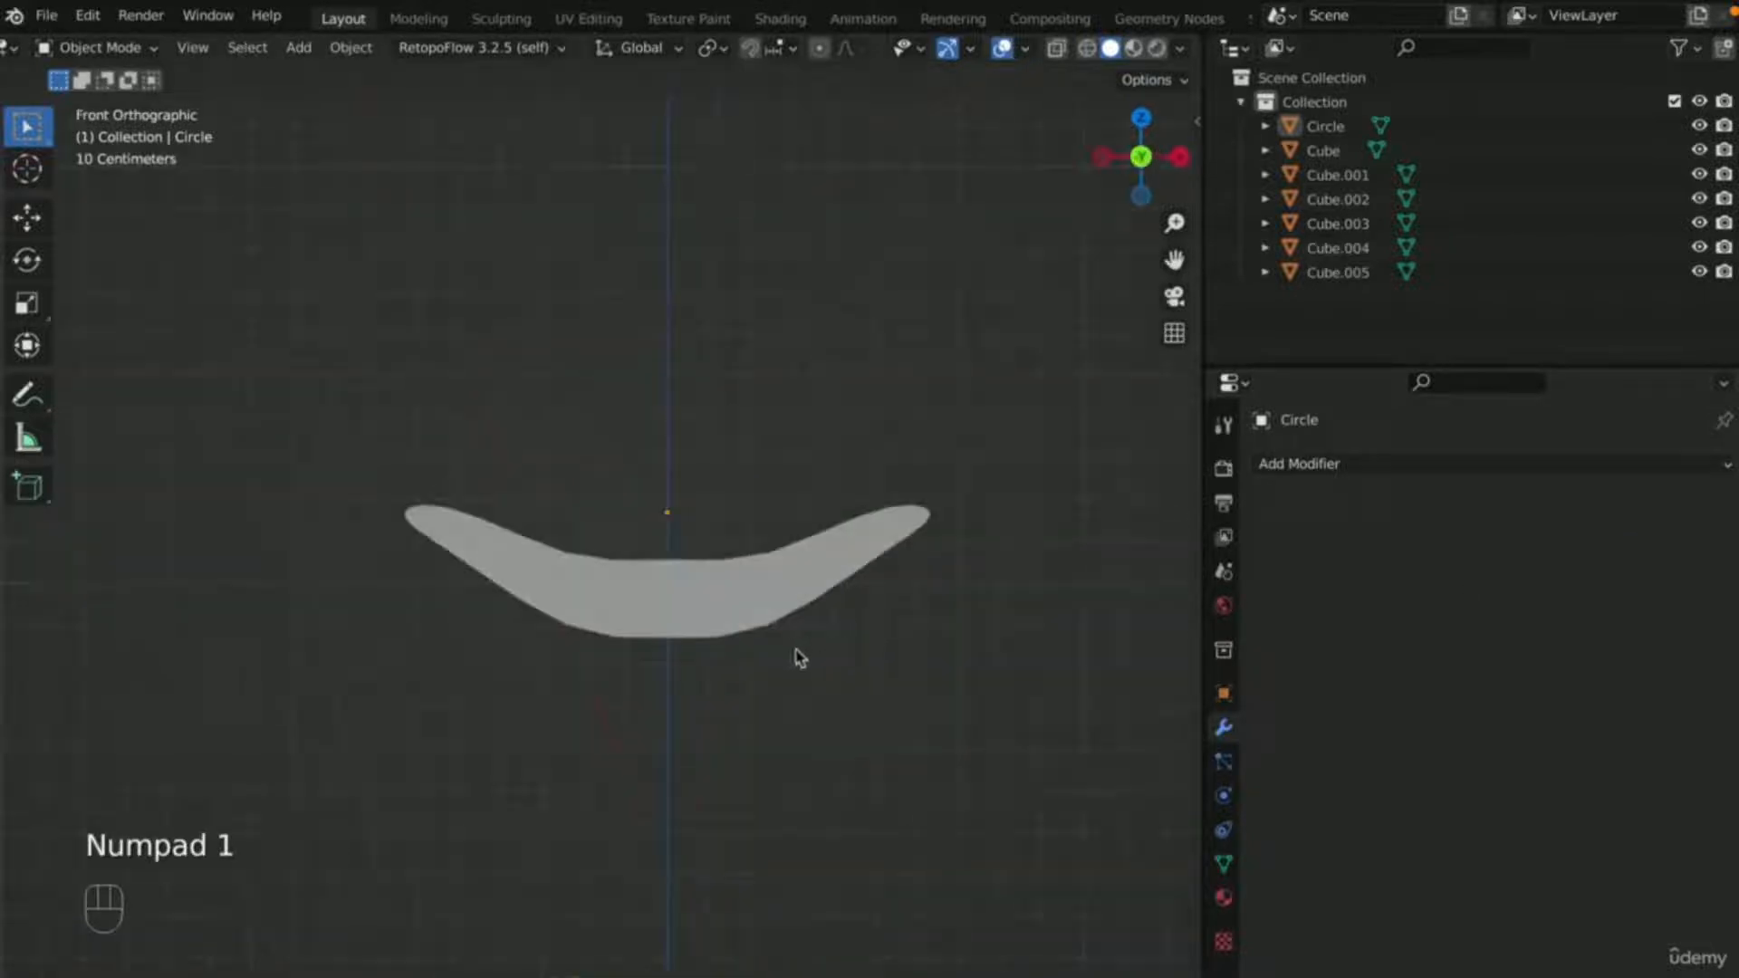
scroll(788, 659, up, 3)
click(785, 666)
middle_drag(785, 666, 784, 664)
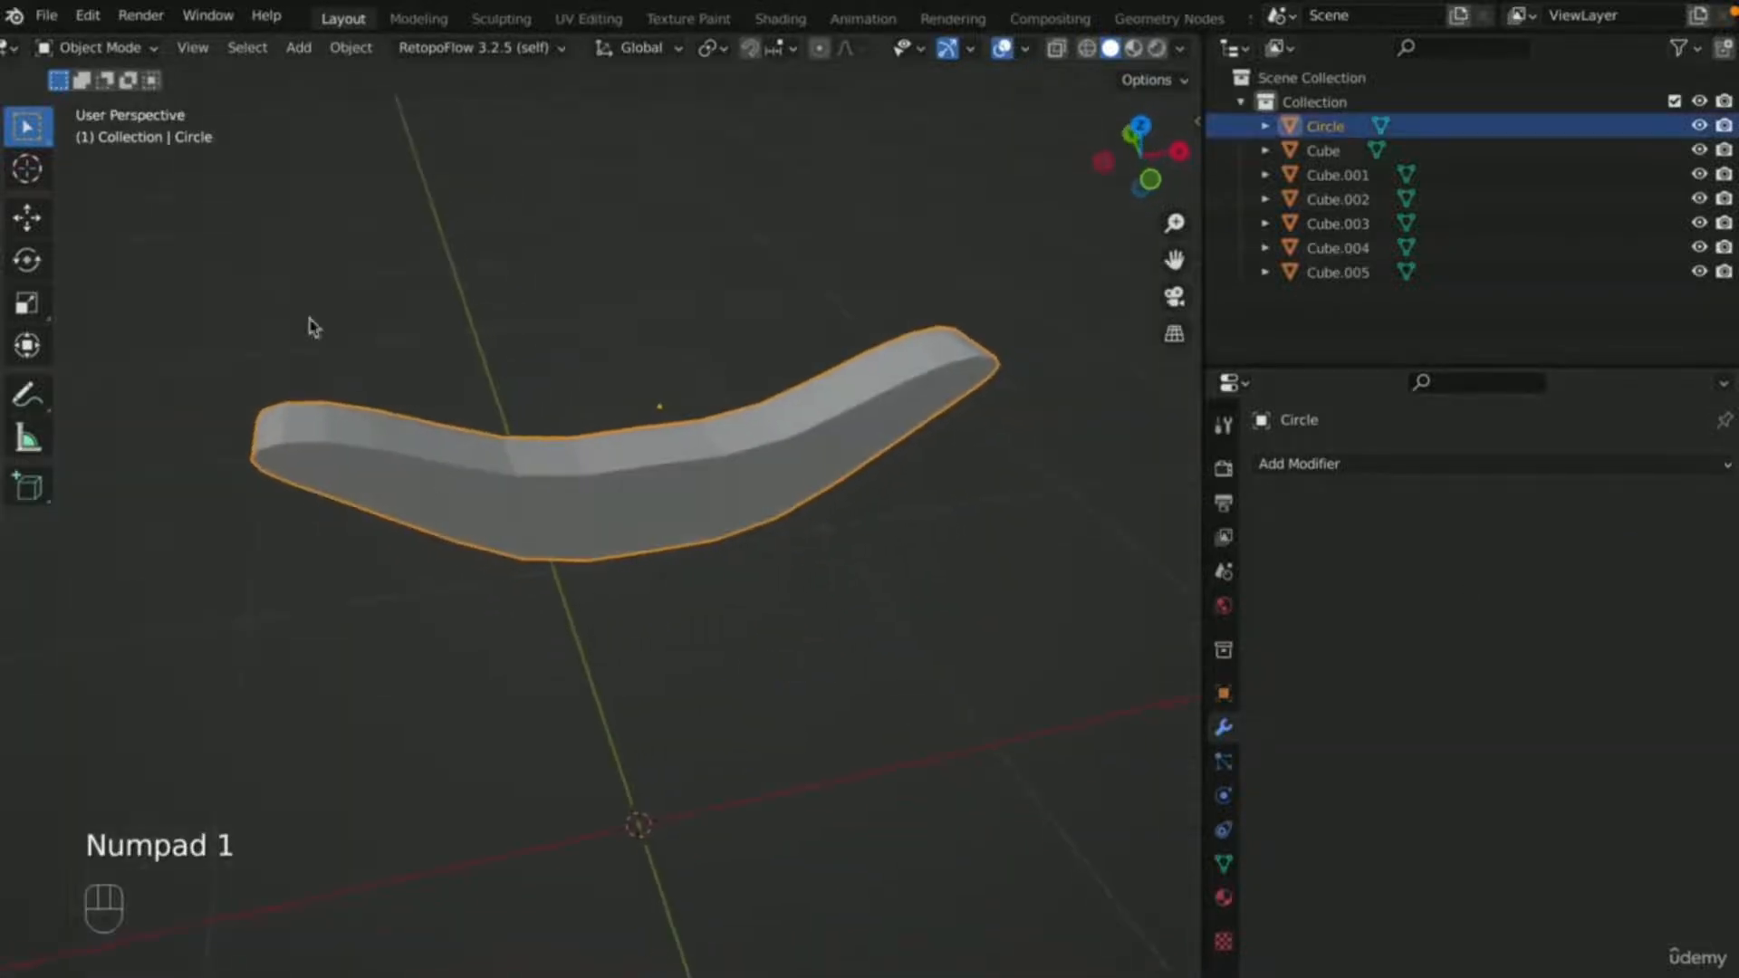
click(134, 49)
click(91, 101)
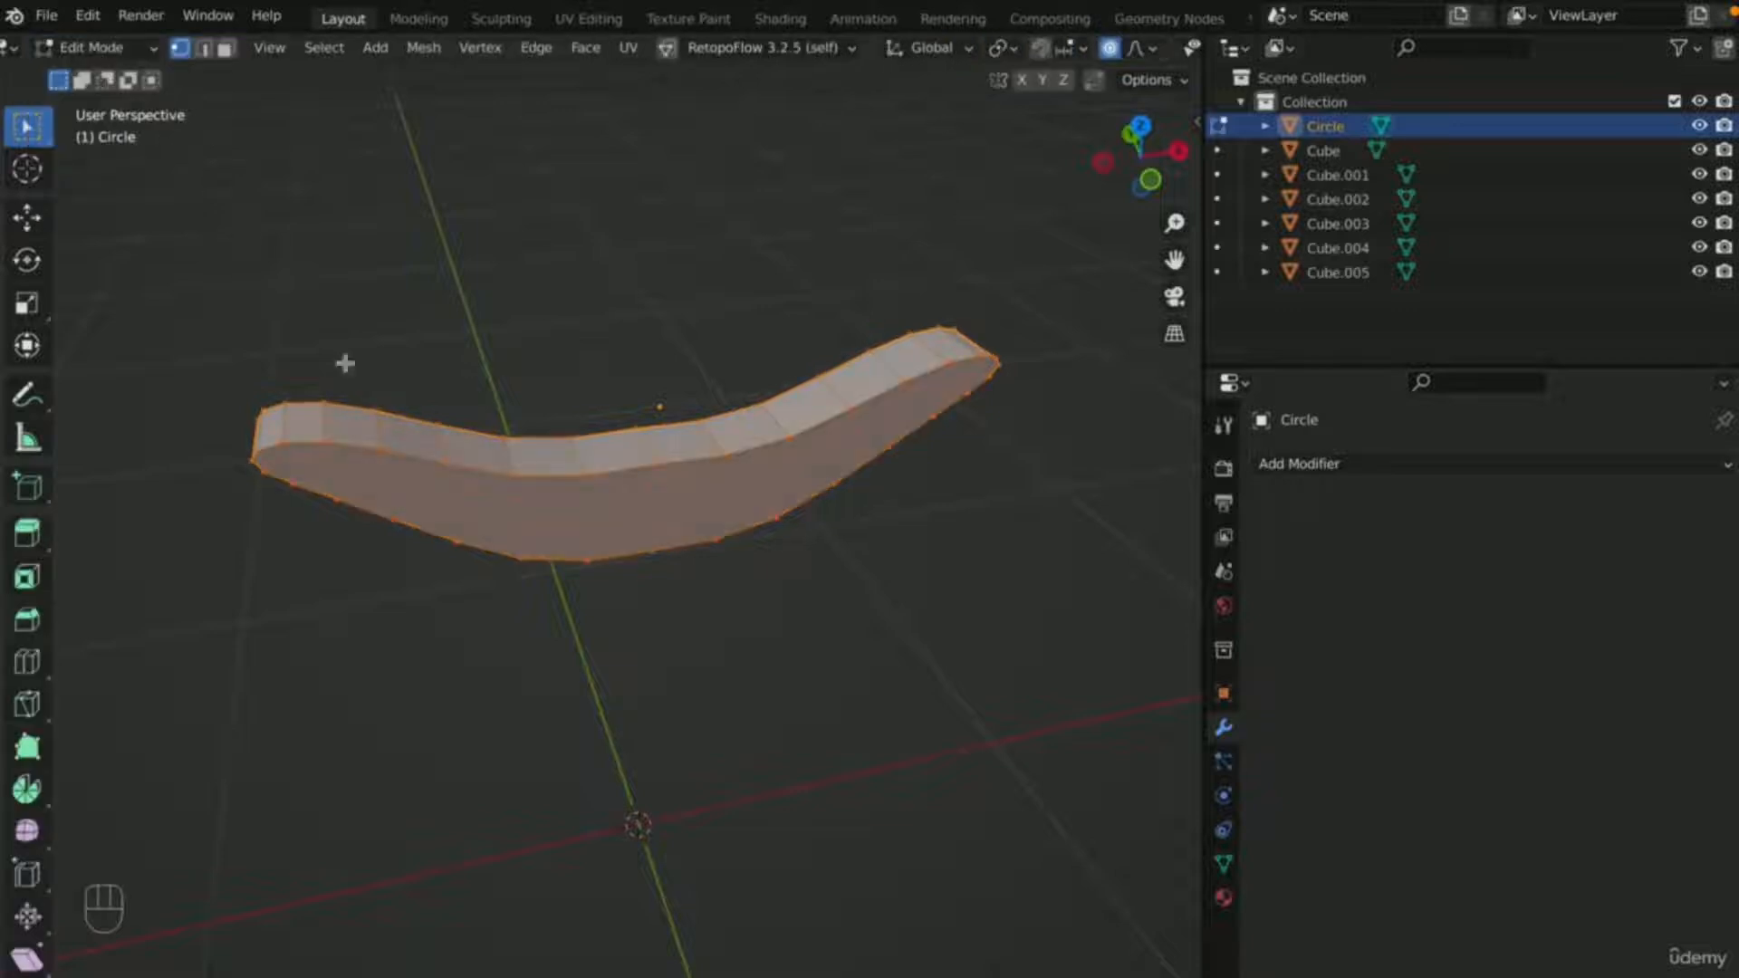
- Bevel the front face's edge loop of the smile shape by about 0.02 m, using several segments
middle_drag(345, 364, 345, 310)
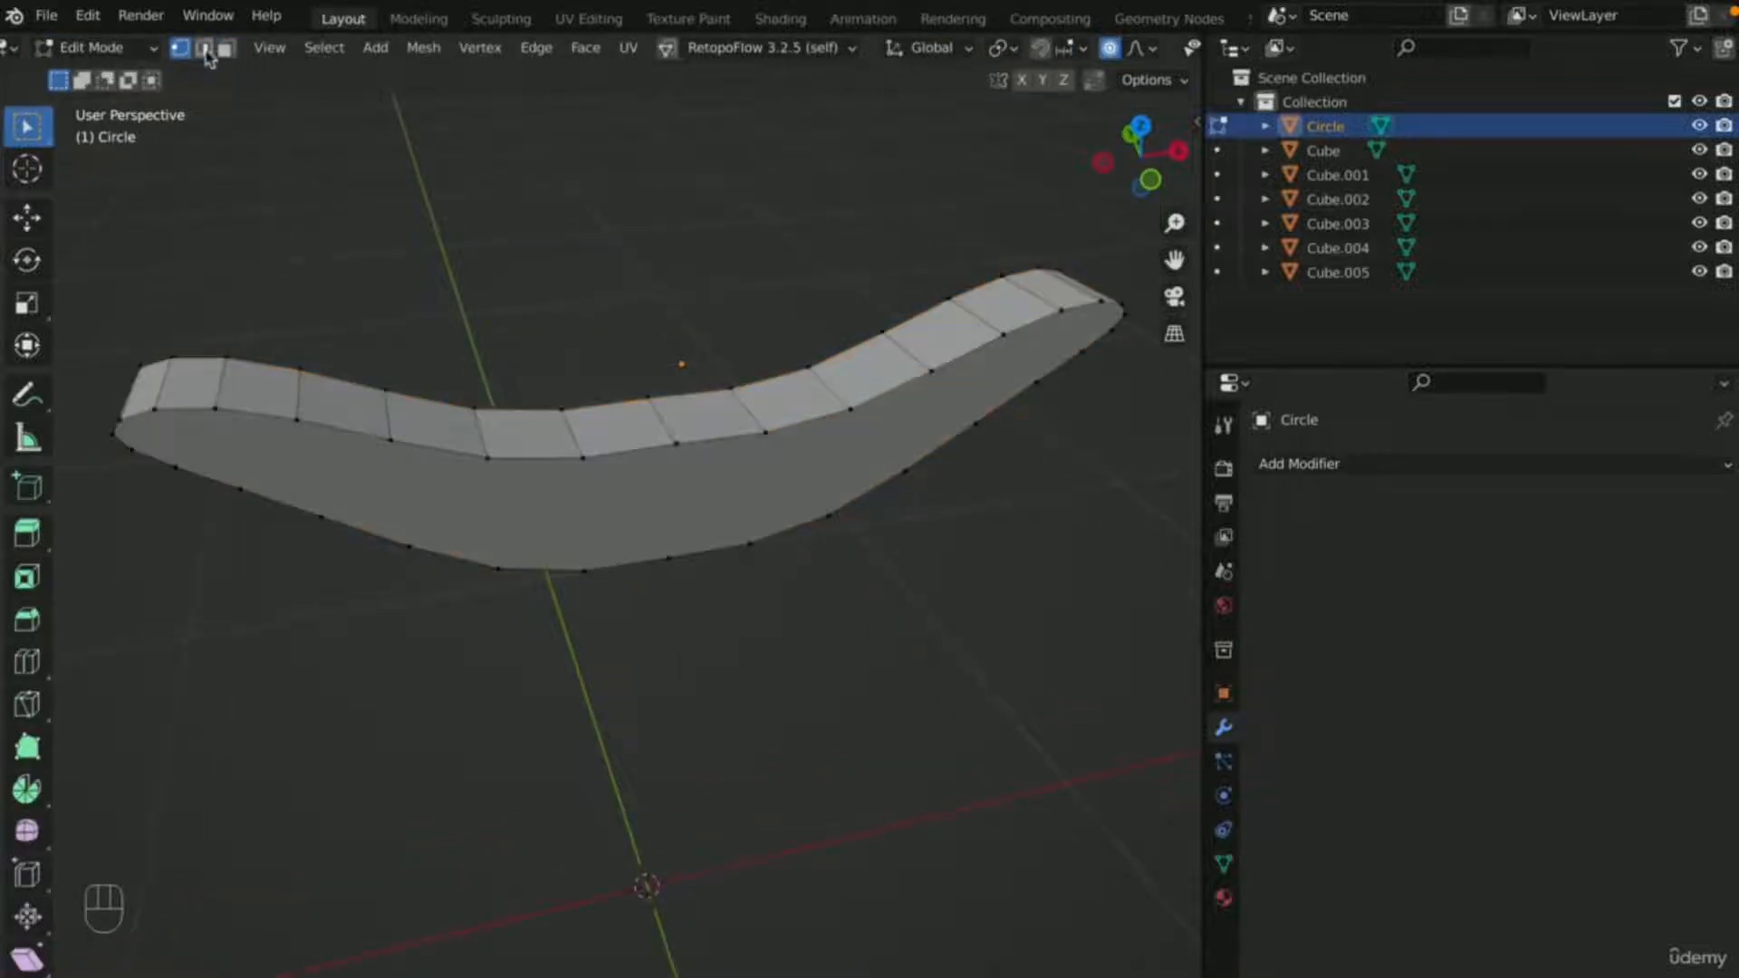
click(206, 50)
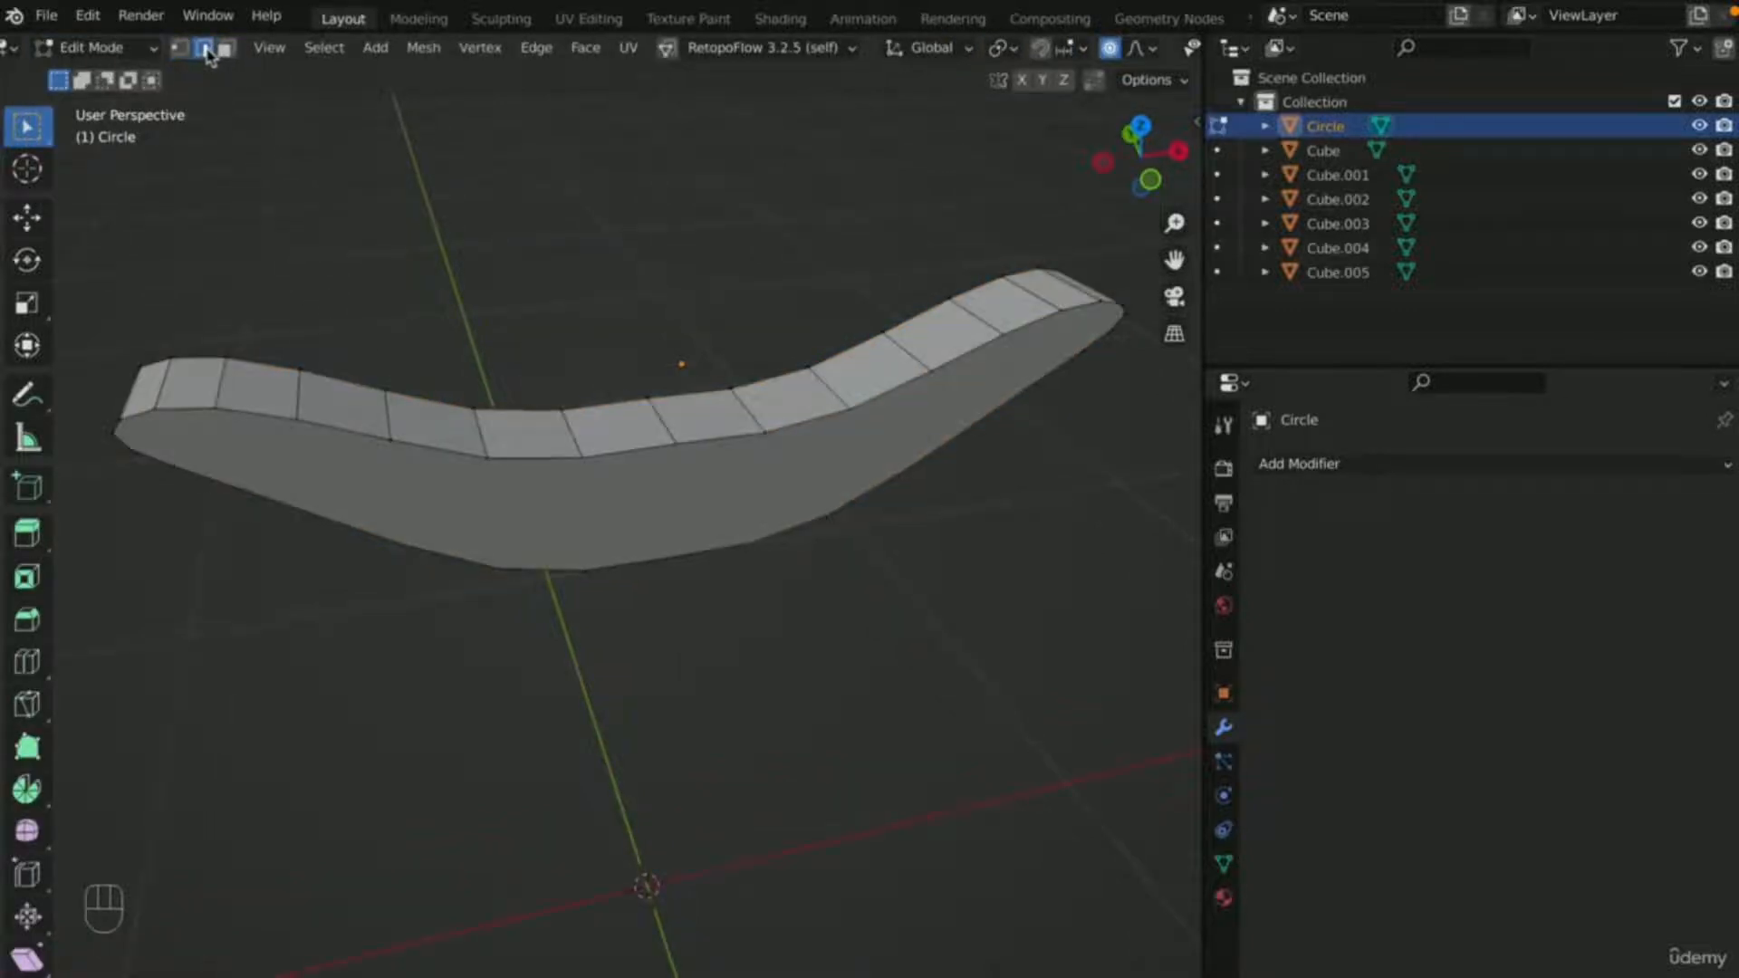
alt+click(547, 461)
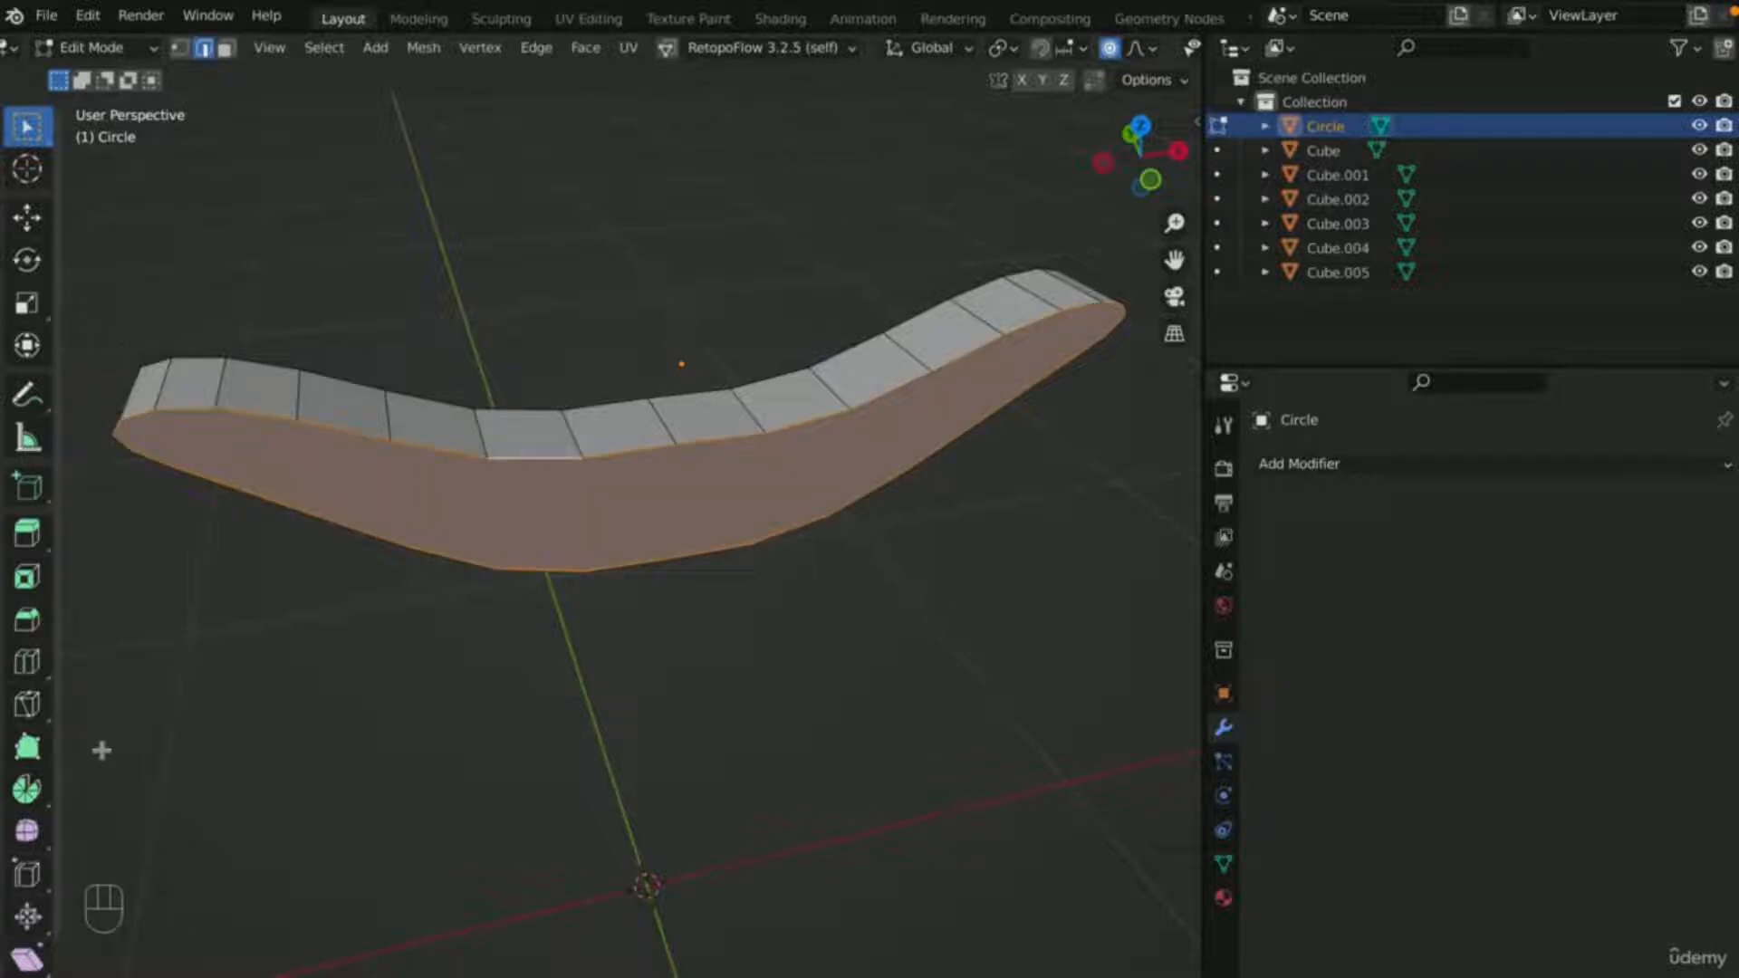
click(40, 619)
drag(721, 500, 711, 497)
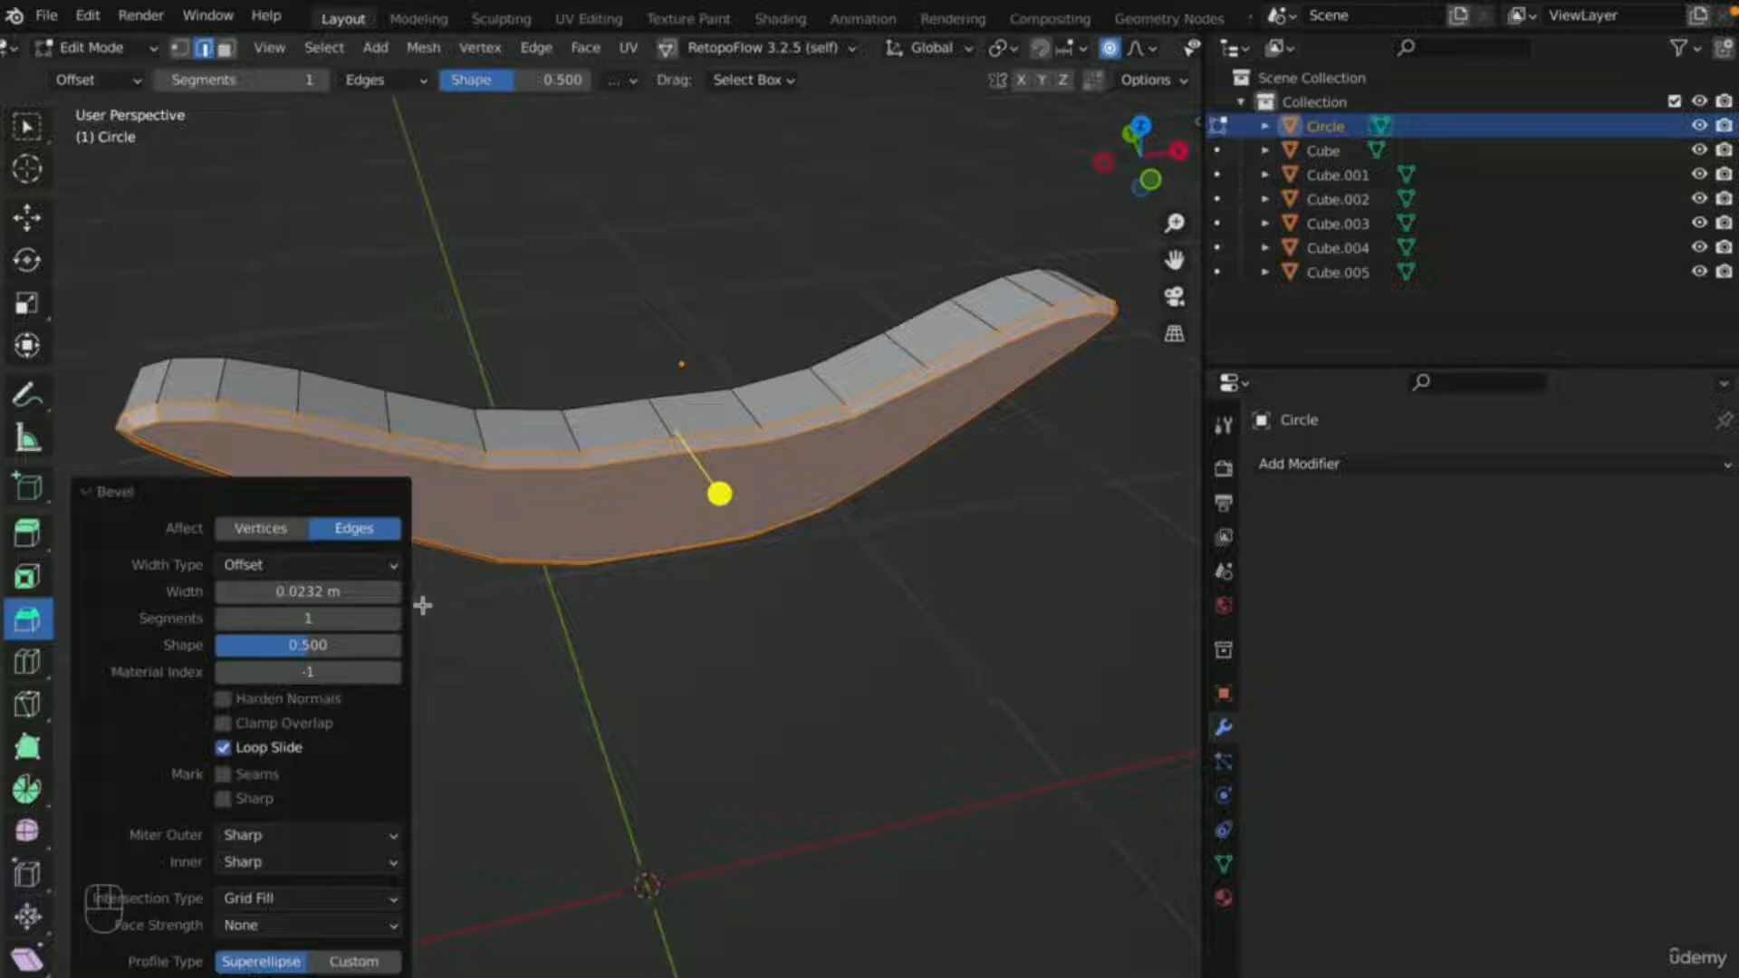
click(810, 661)
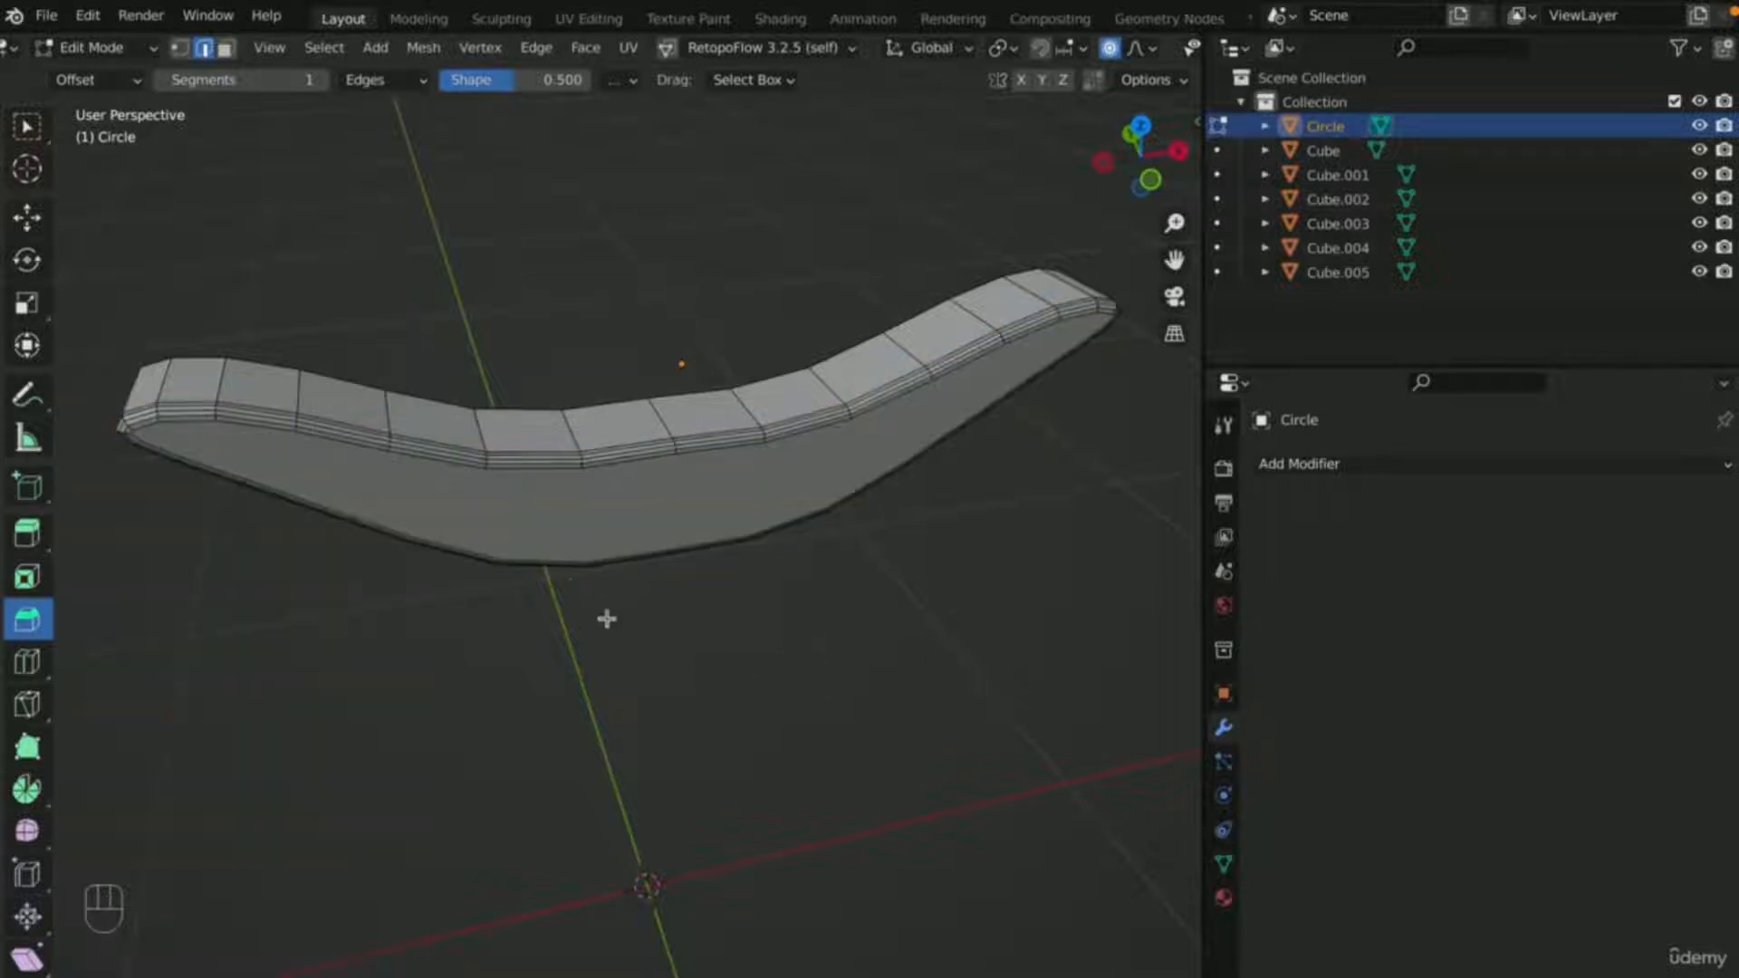
- Return to Object Mode and set the smile shape's origin to its geometry
scroll(589, 602, down, 3)
scroll(789, 615, down, 3)
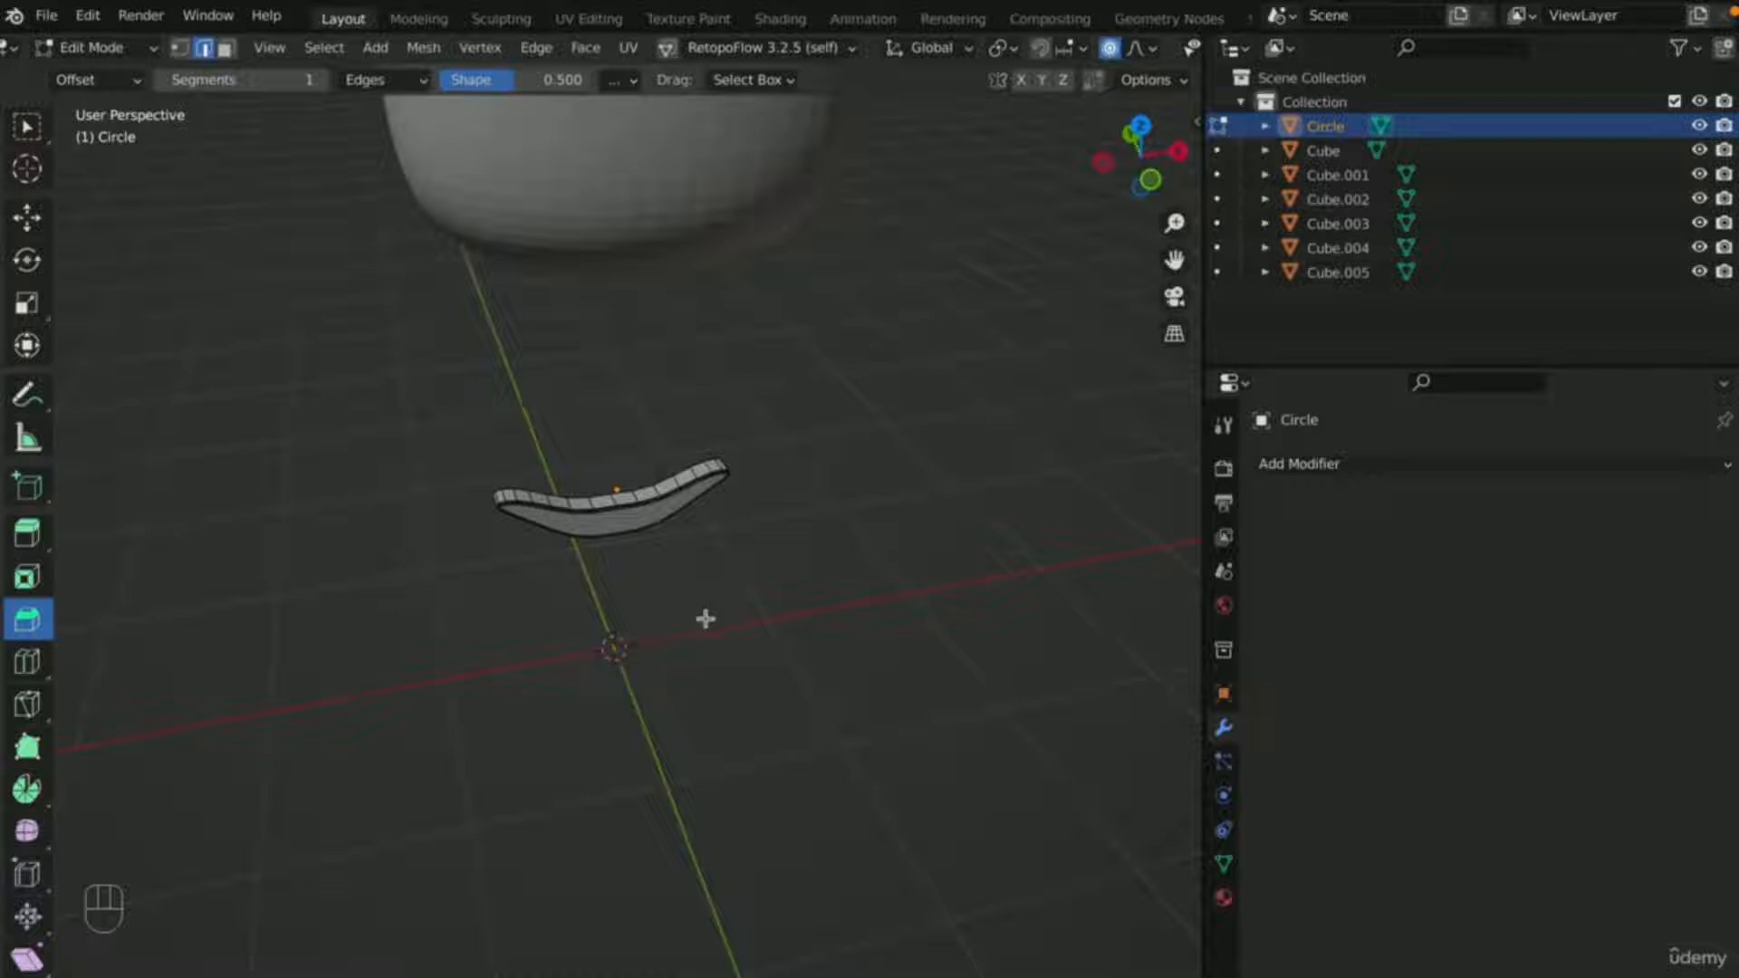
key(Tab)
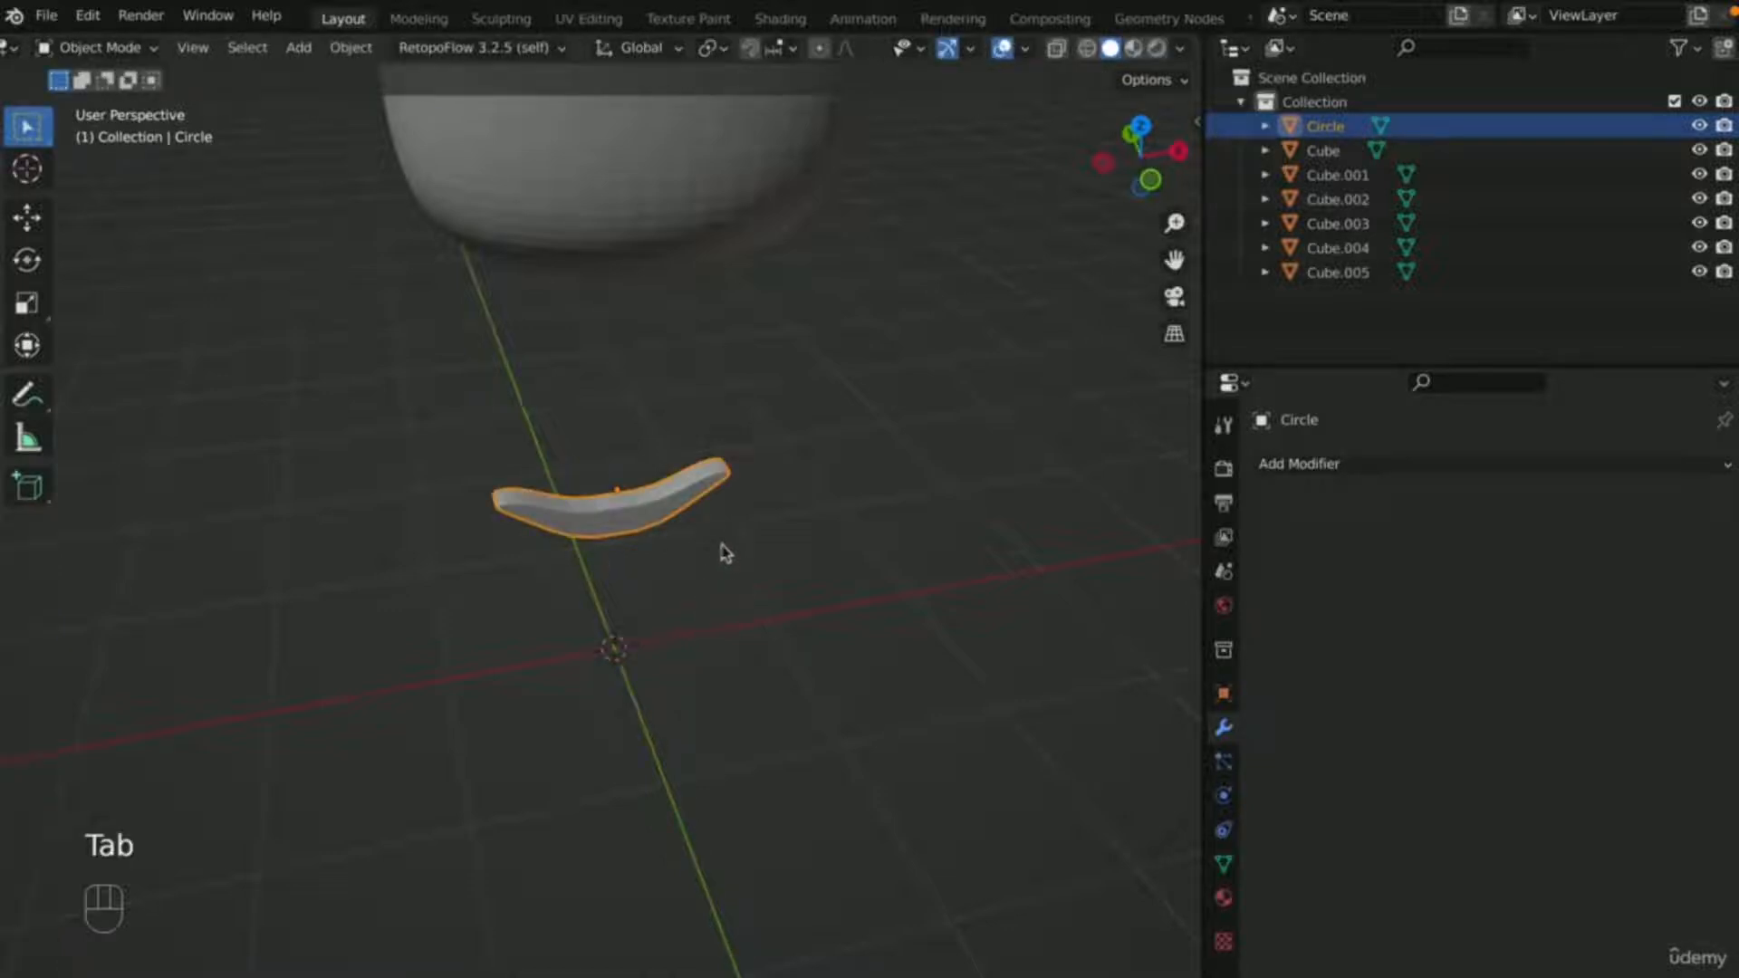
scroll(601, 621, up, 2)
scroll(598, 613, down, 3)
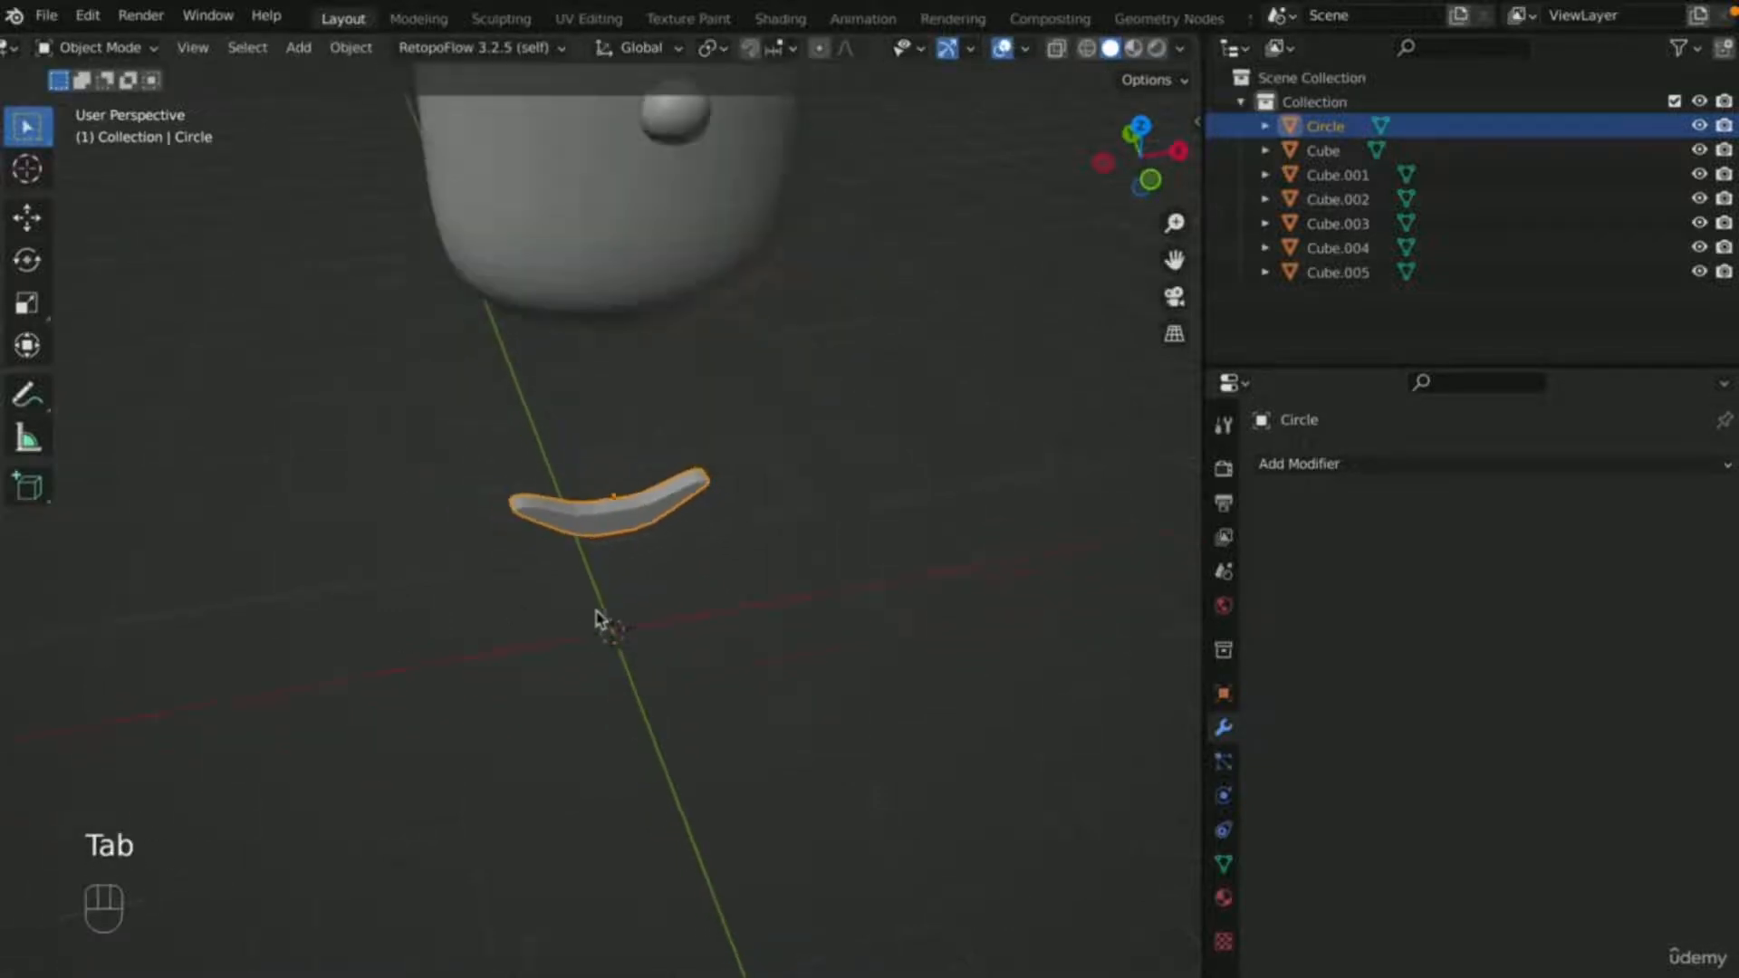
key(KP_1)
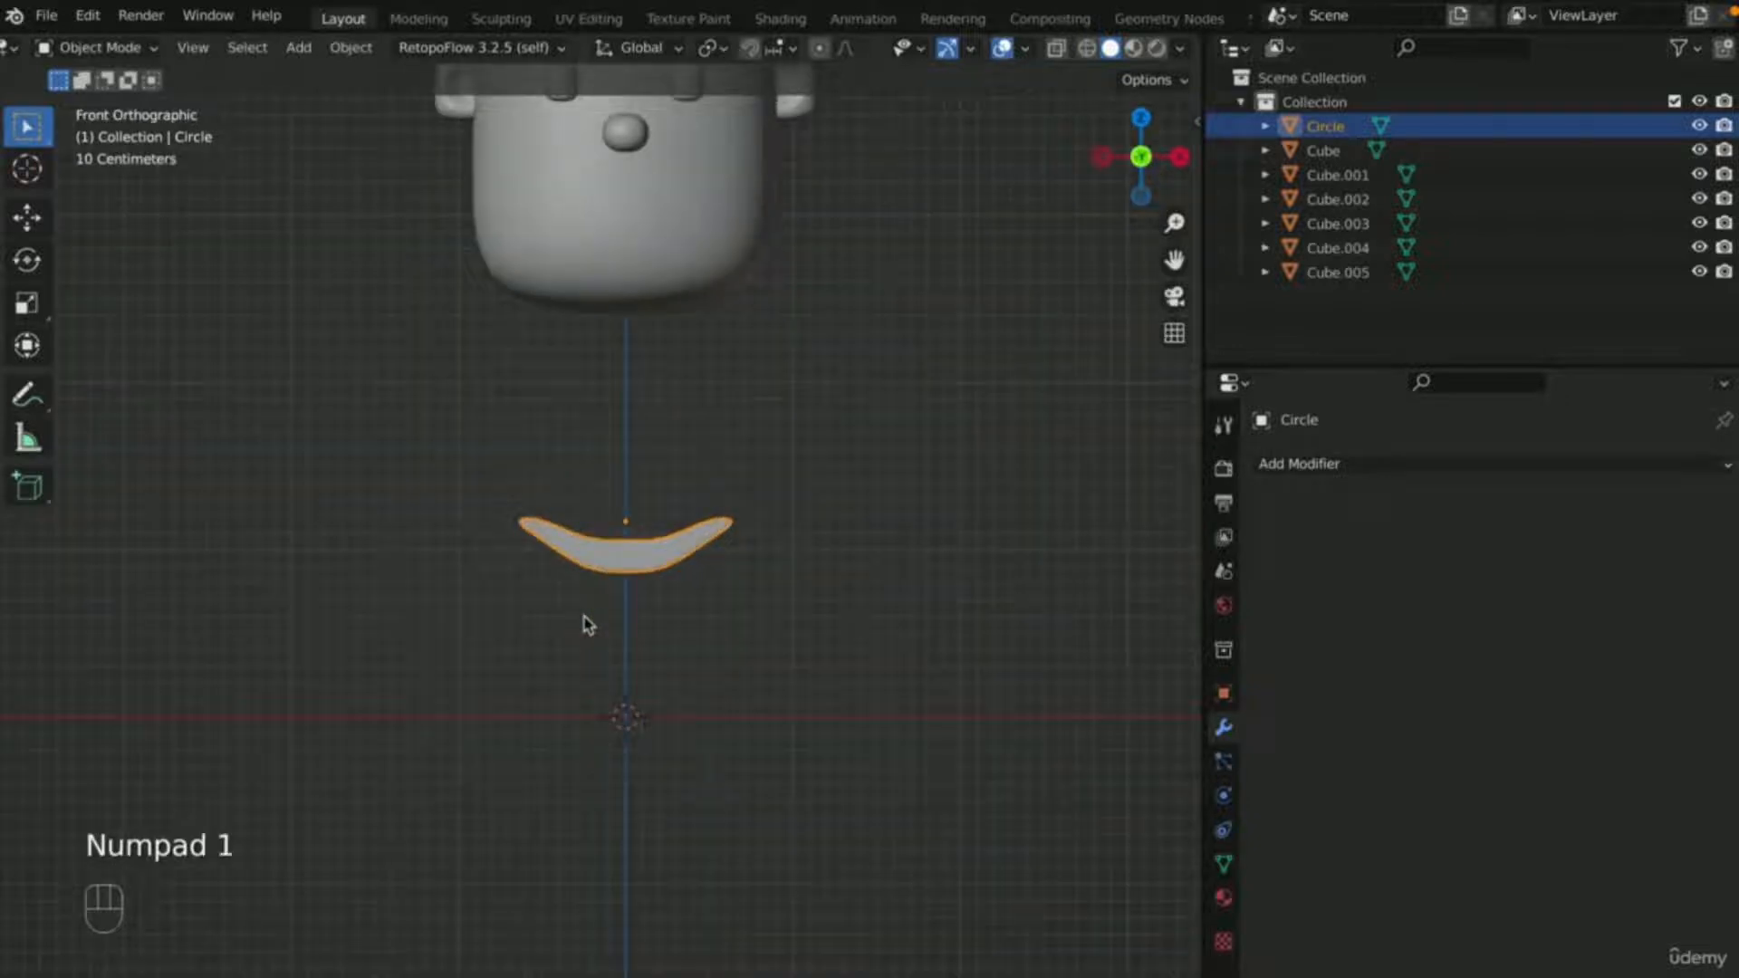
right_click(625, 555)
mouse_move(614, 629)
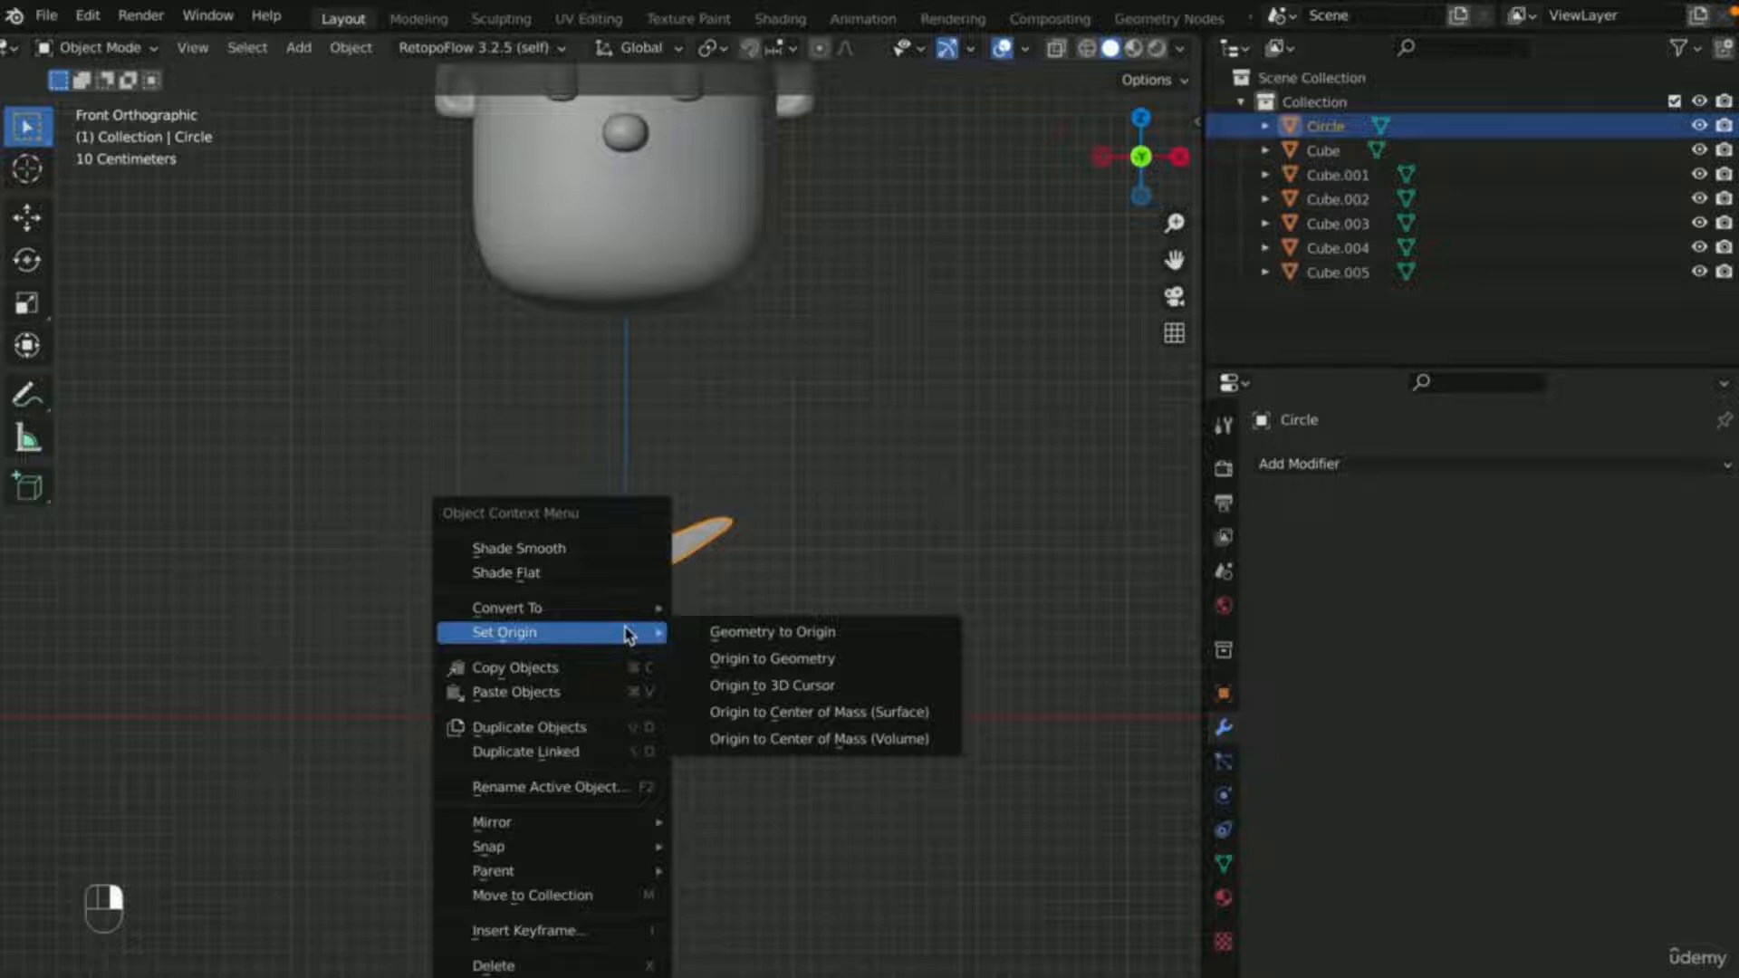
click(784, 659)
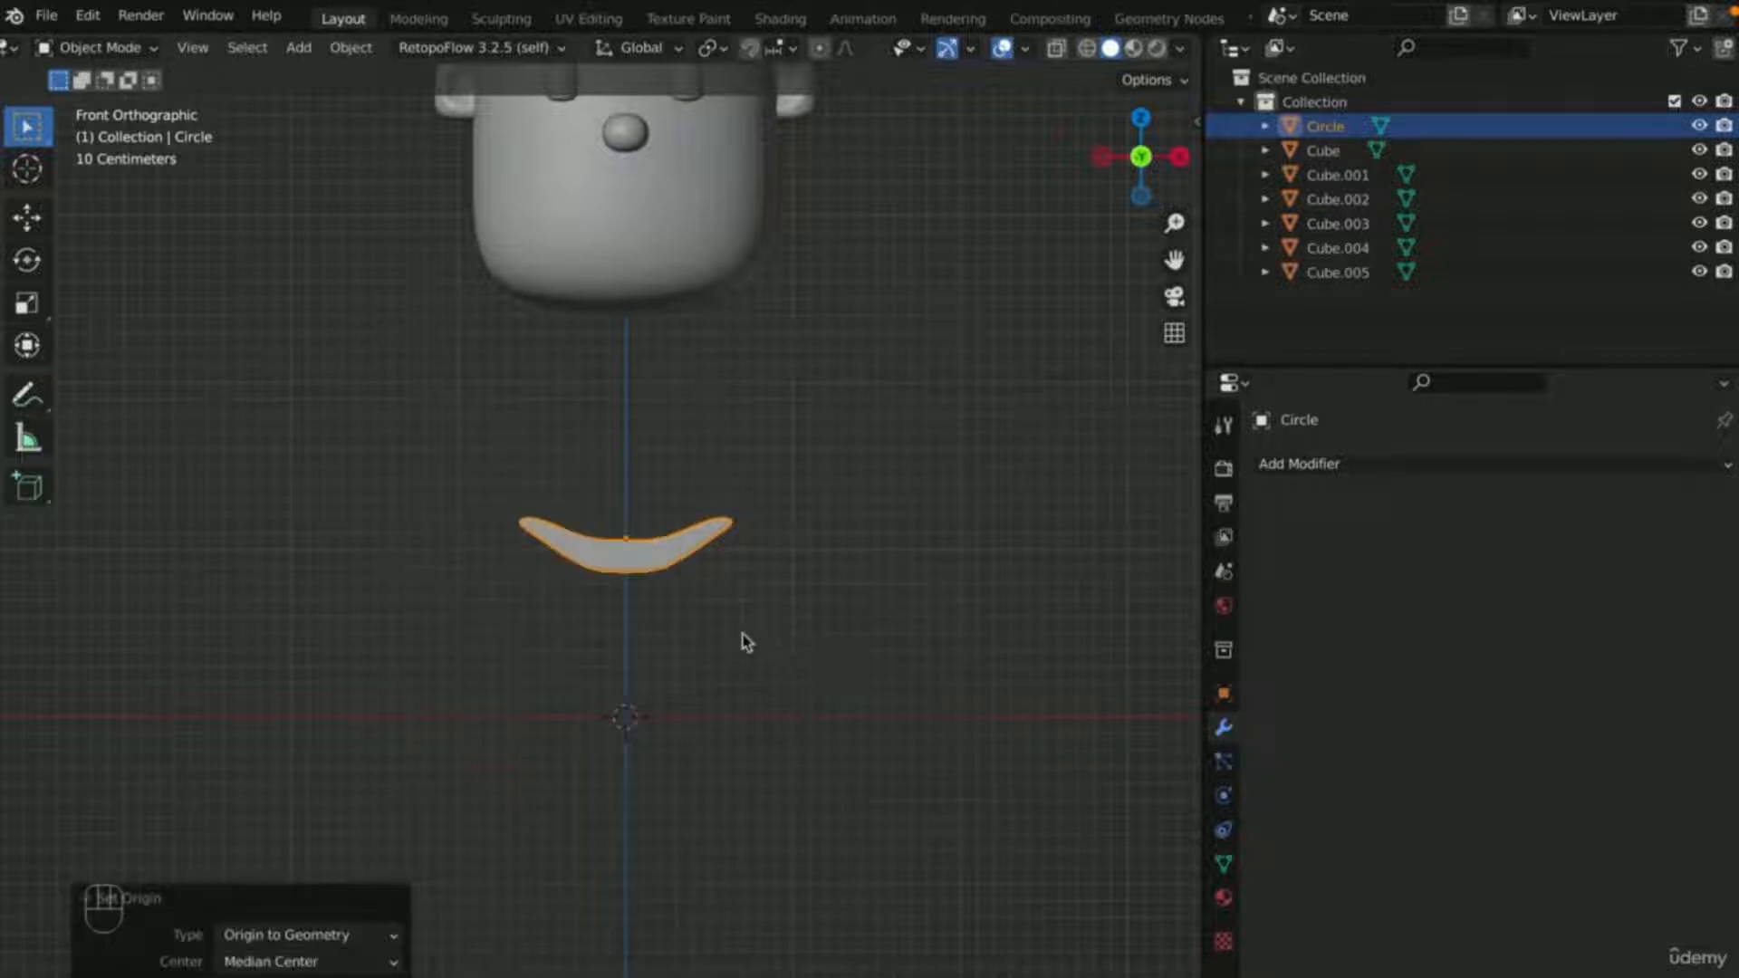
- Move the mouth up about 2.04 m along Z to below the nose and scale it to about 0.55
scroll(679, 600, down, 2)
key(g)
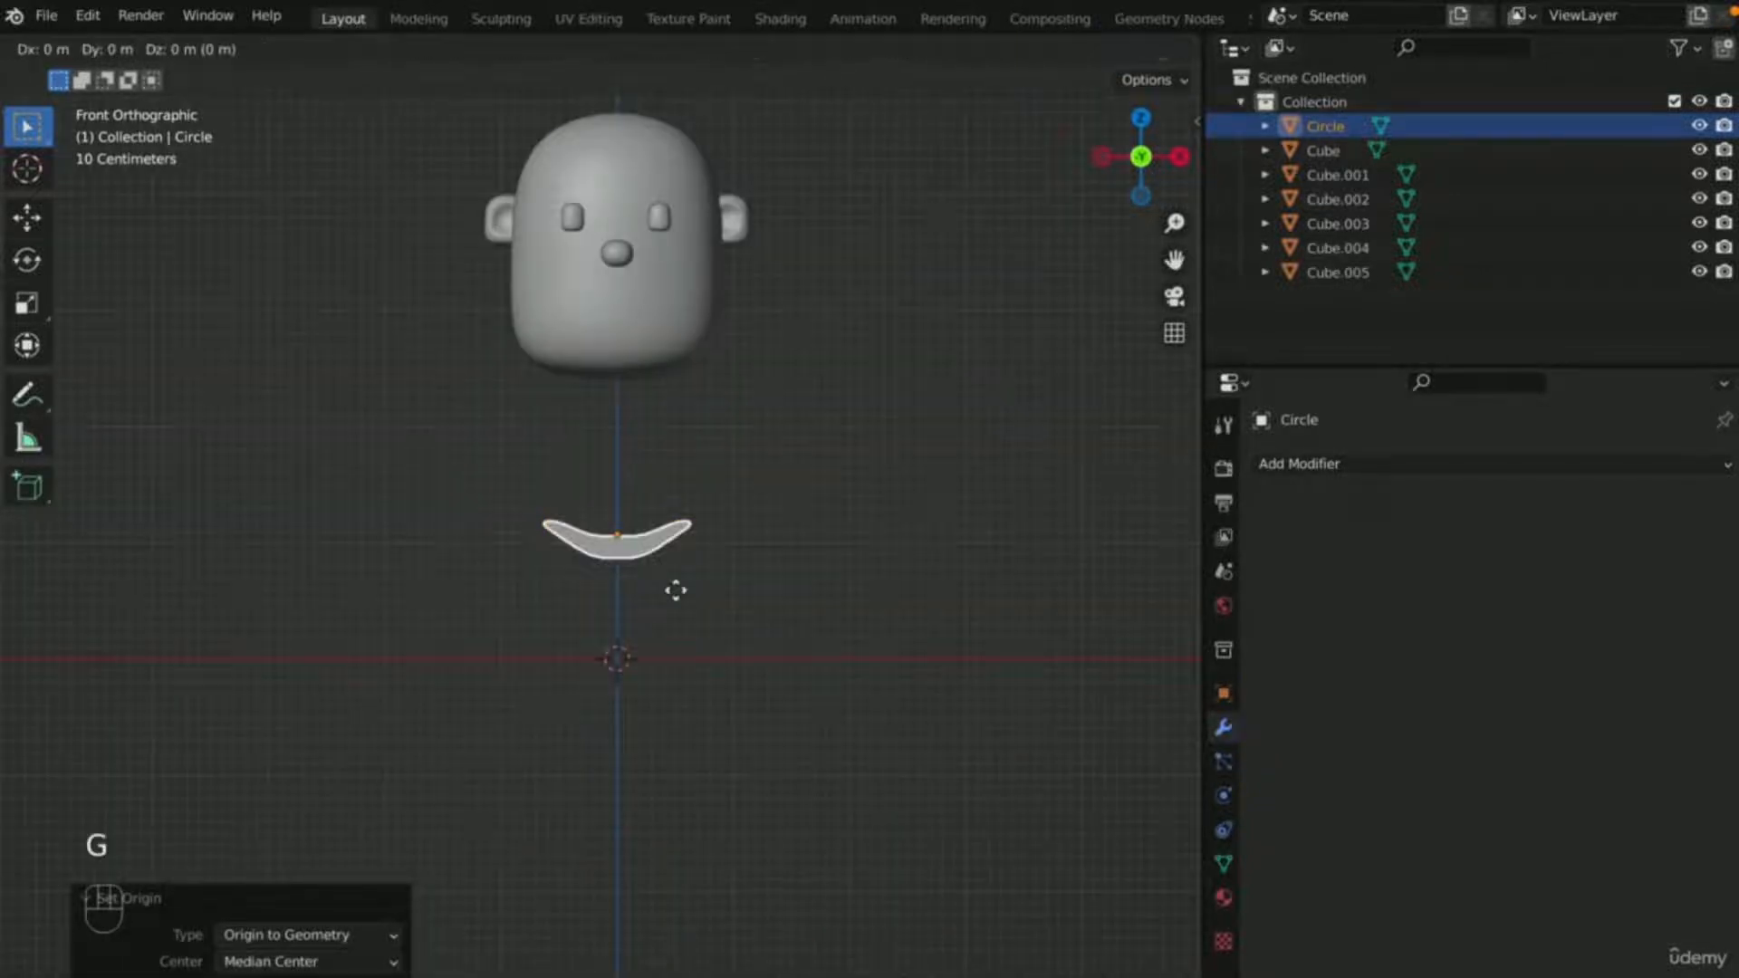
key(z)
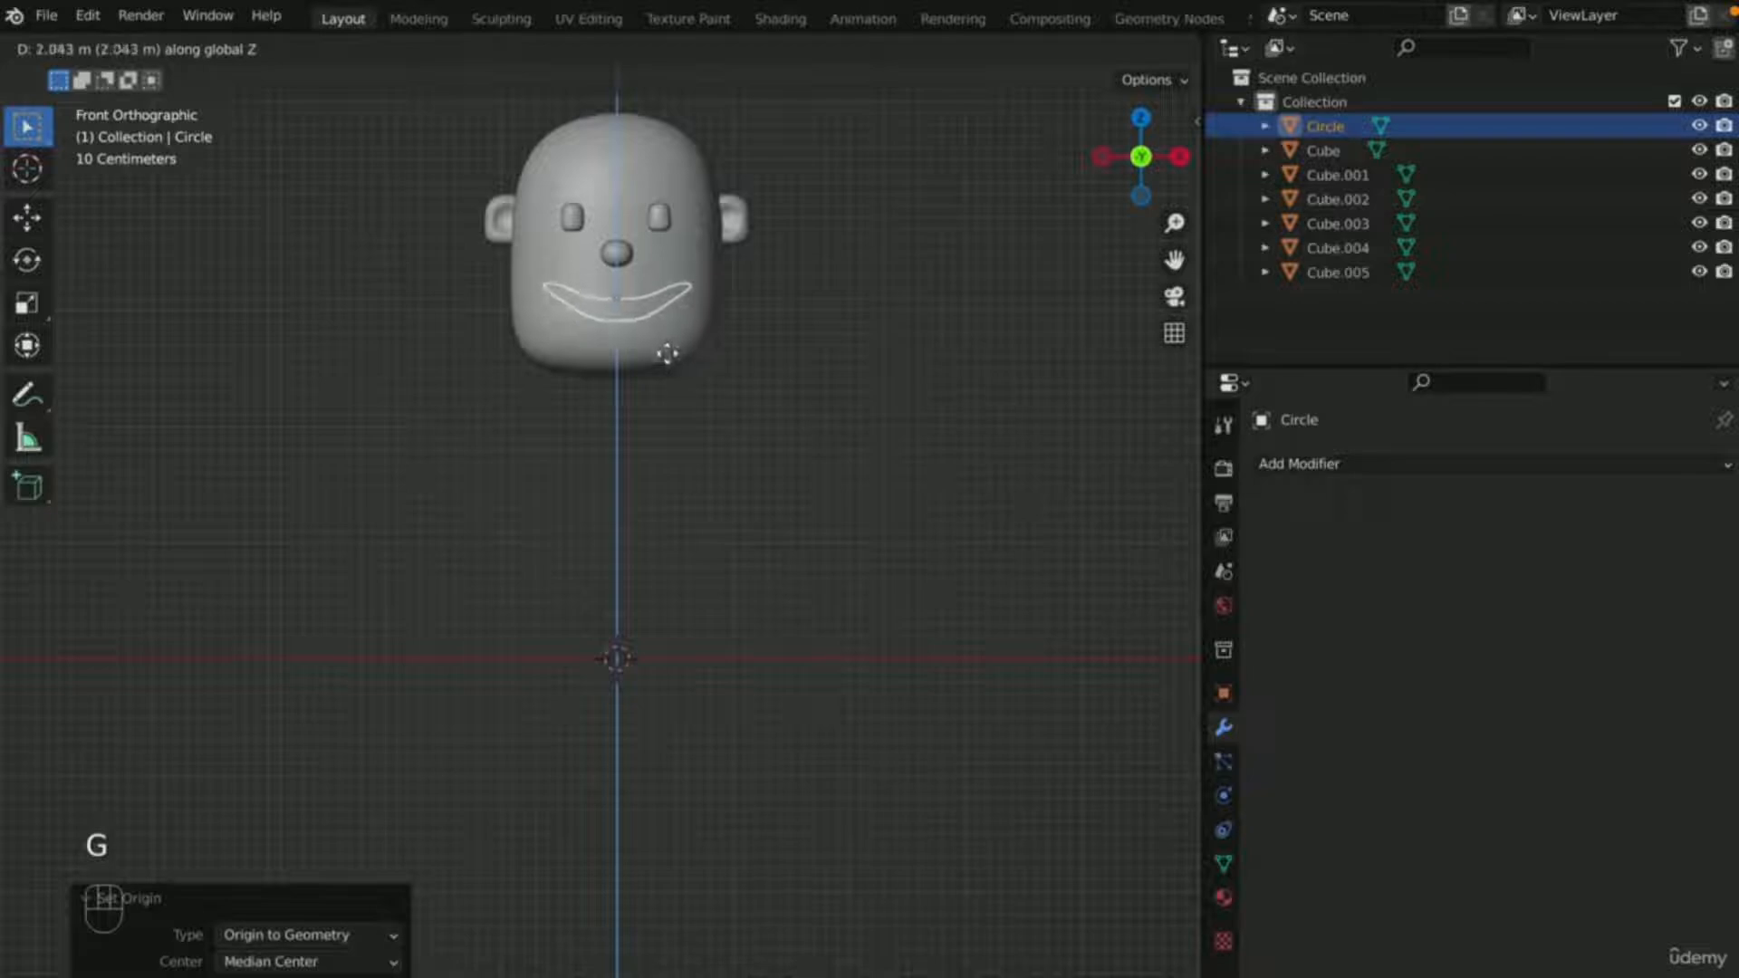
click(670, 357)
key(s)
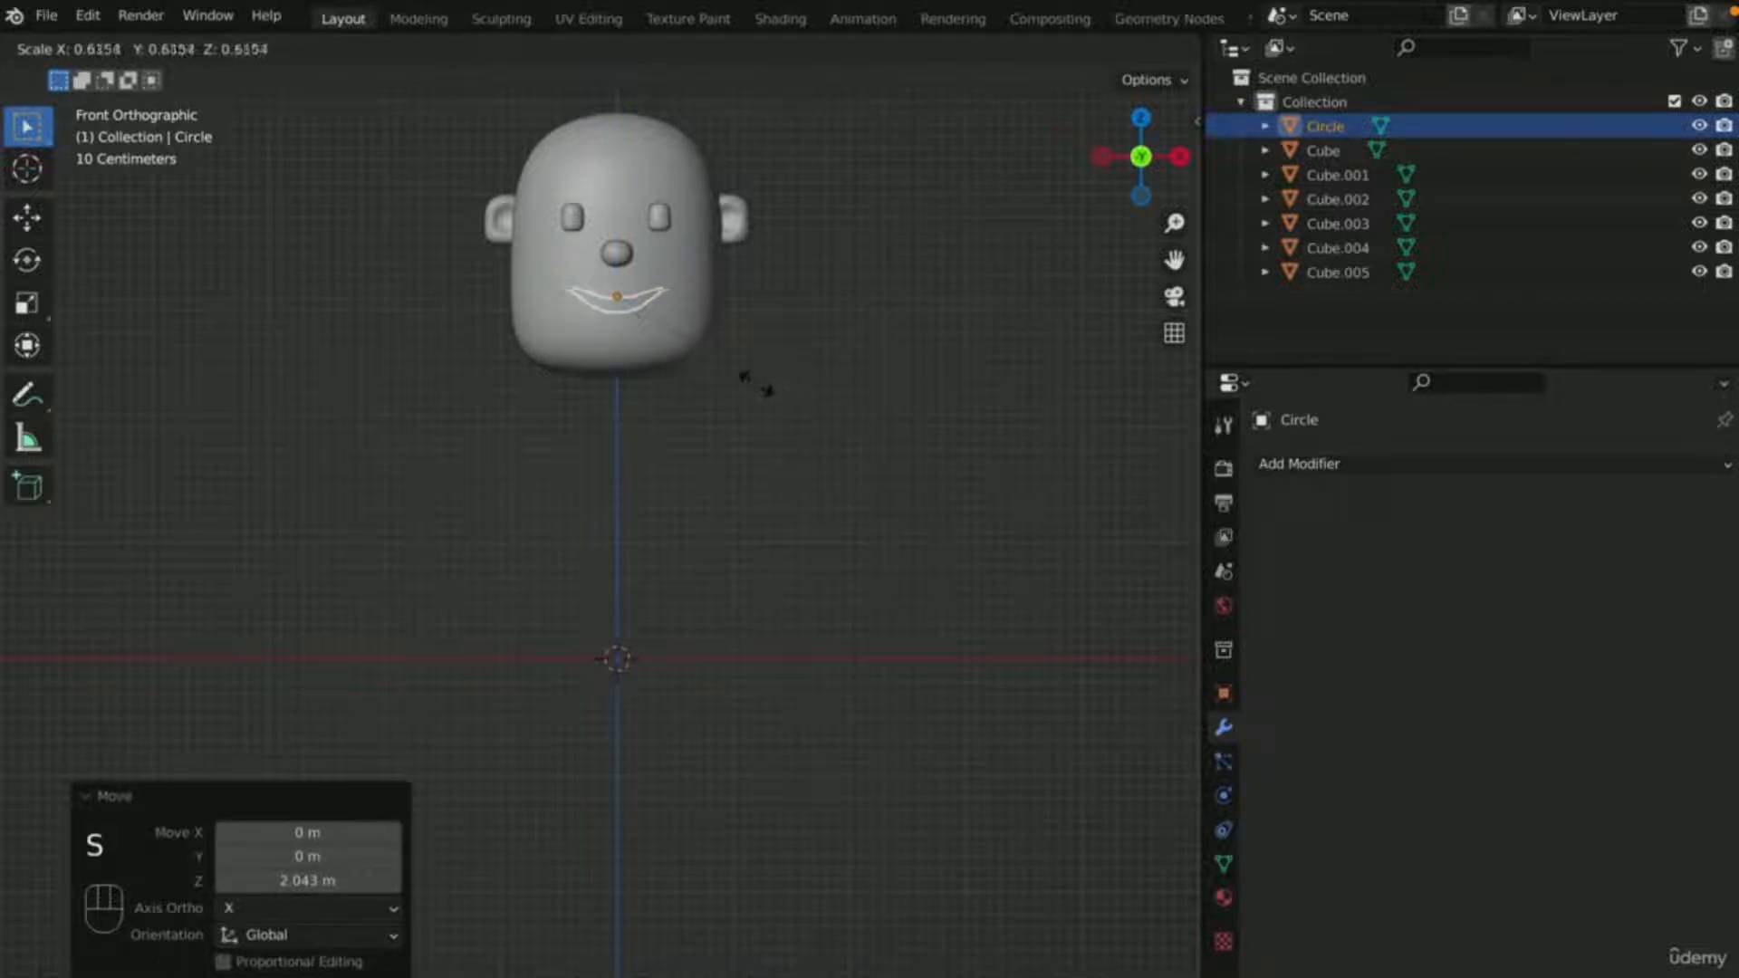
click(744, 387)
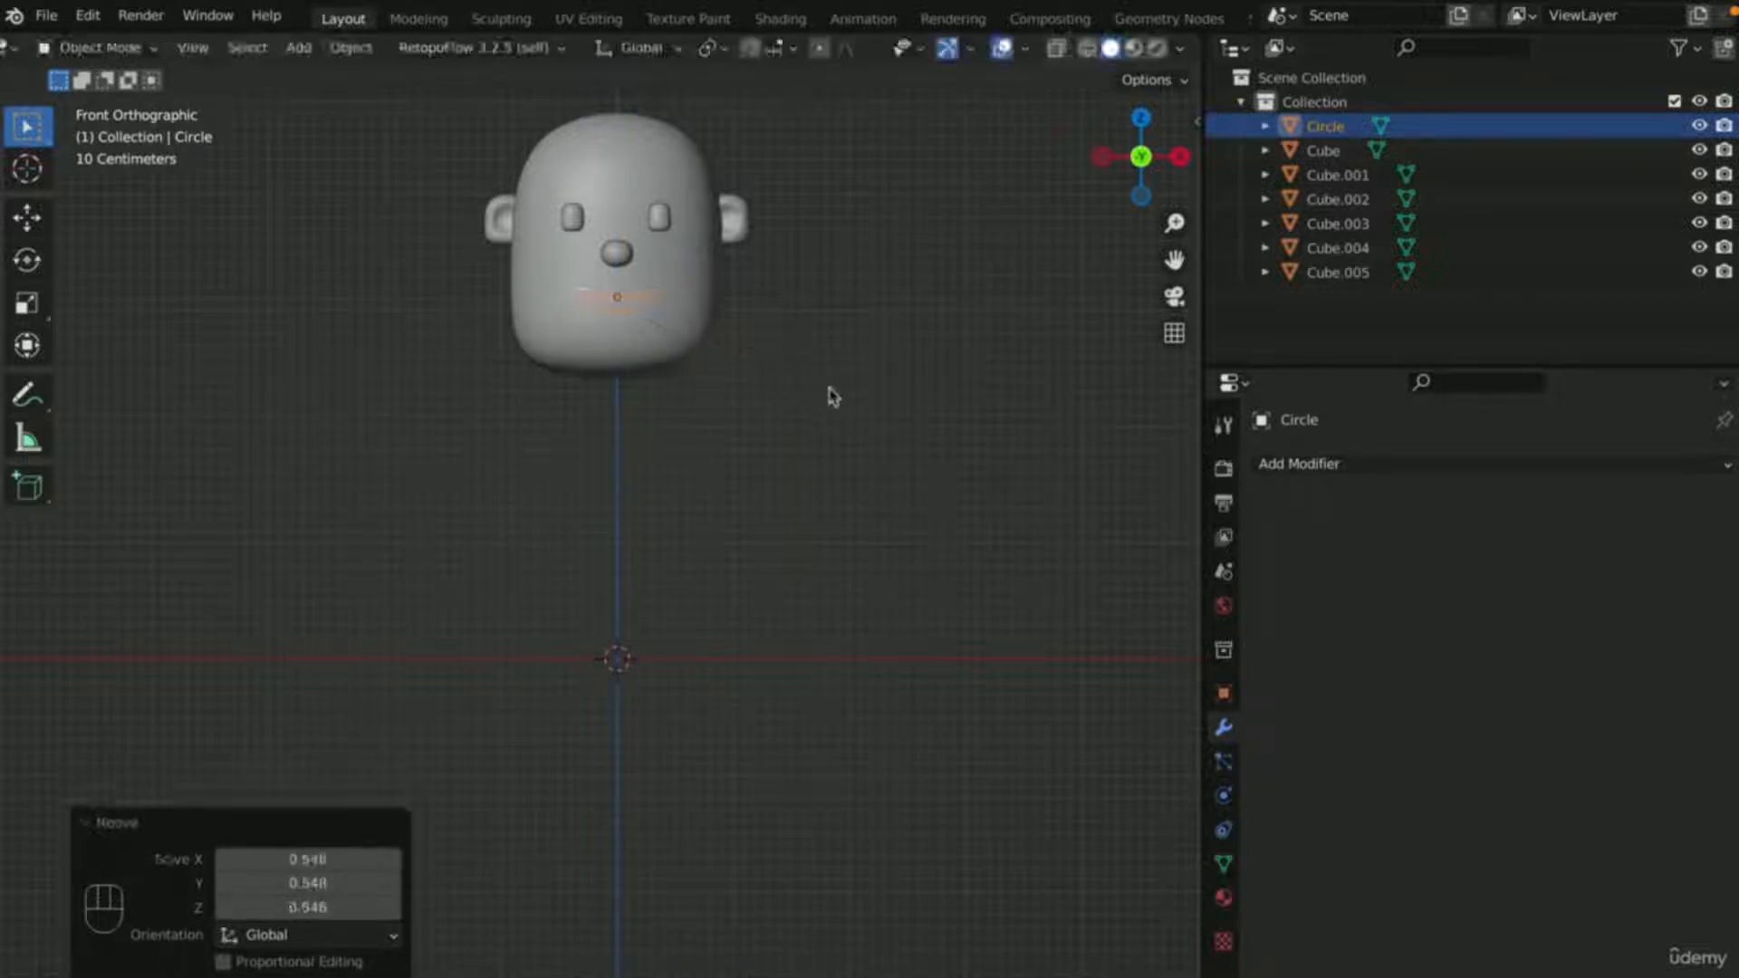
- In the right side view, move the mouth about -0.82 m along Y to the front surface of the face
key(KP_3)
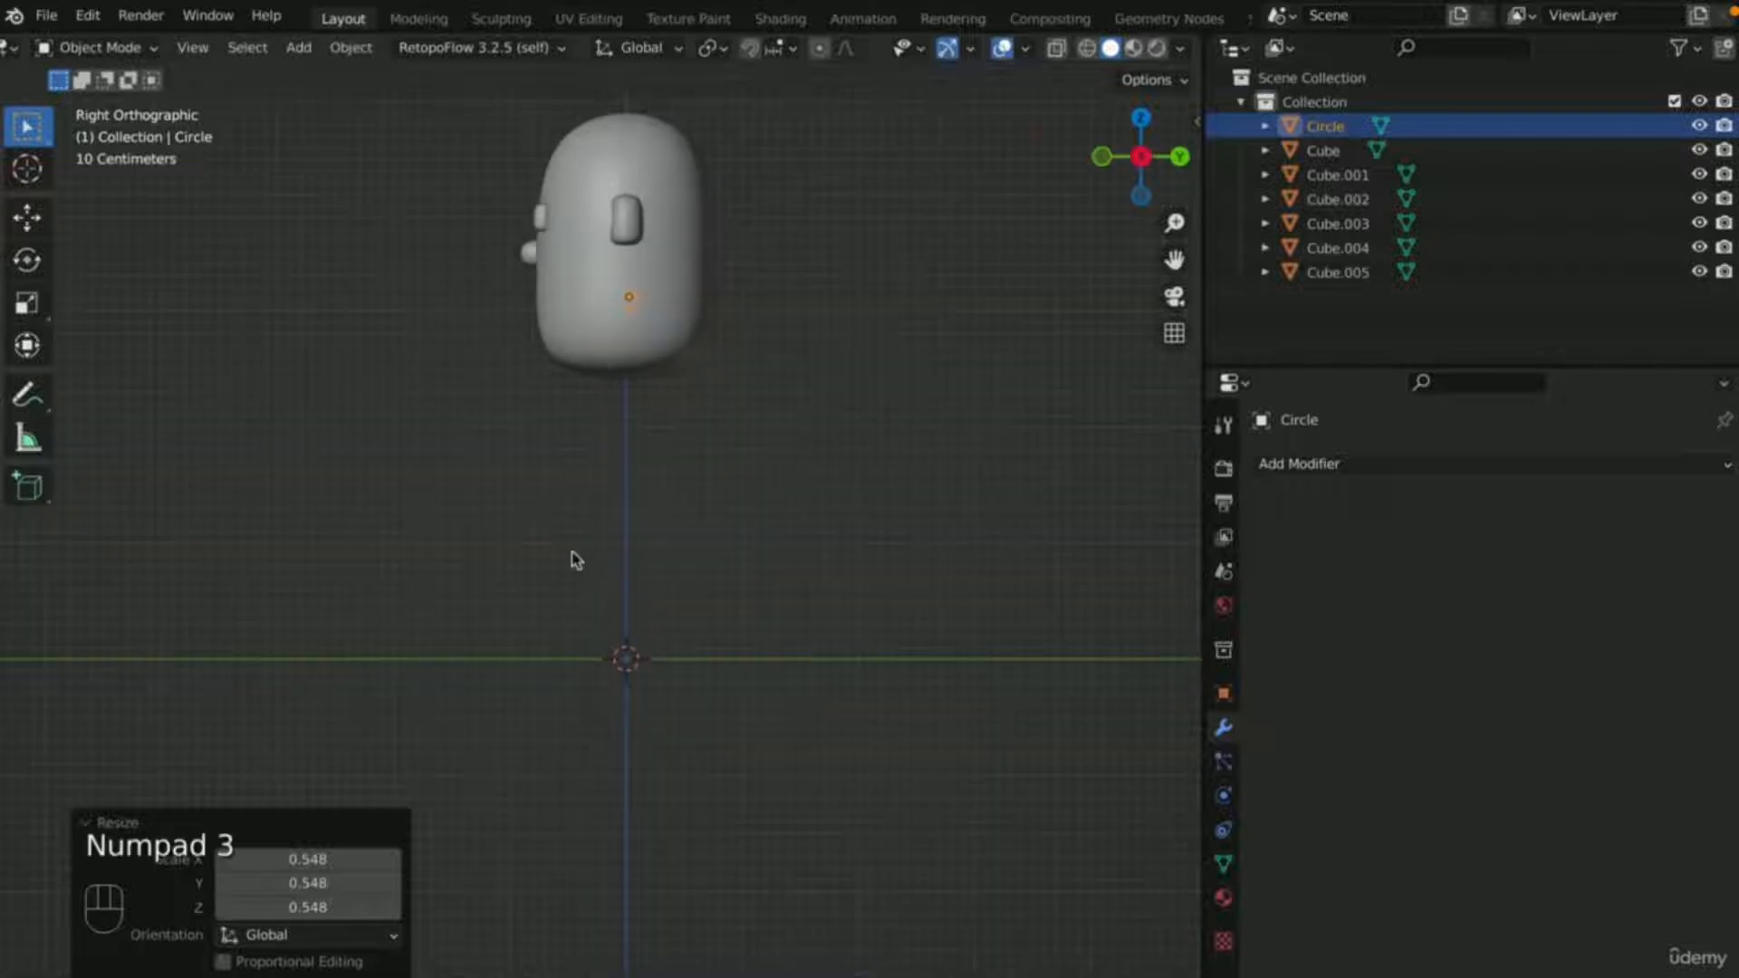
key(g)
middle_click(649, 447)
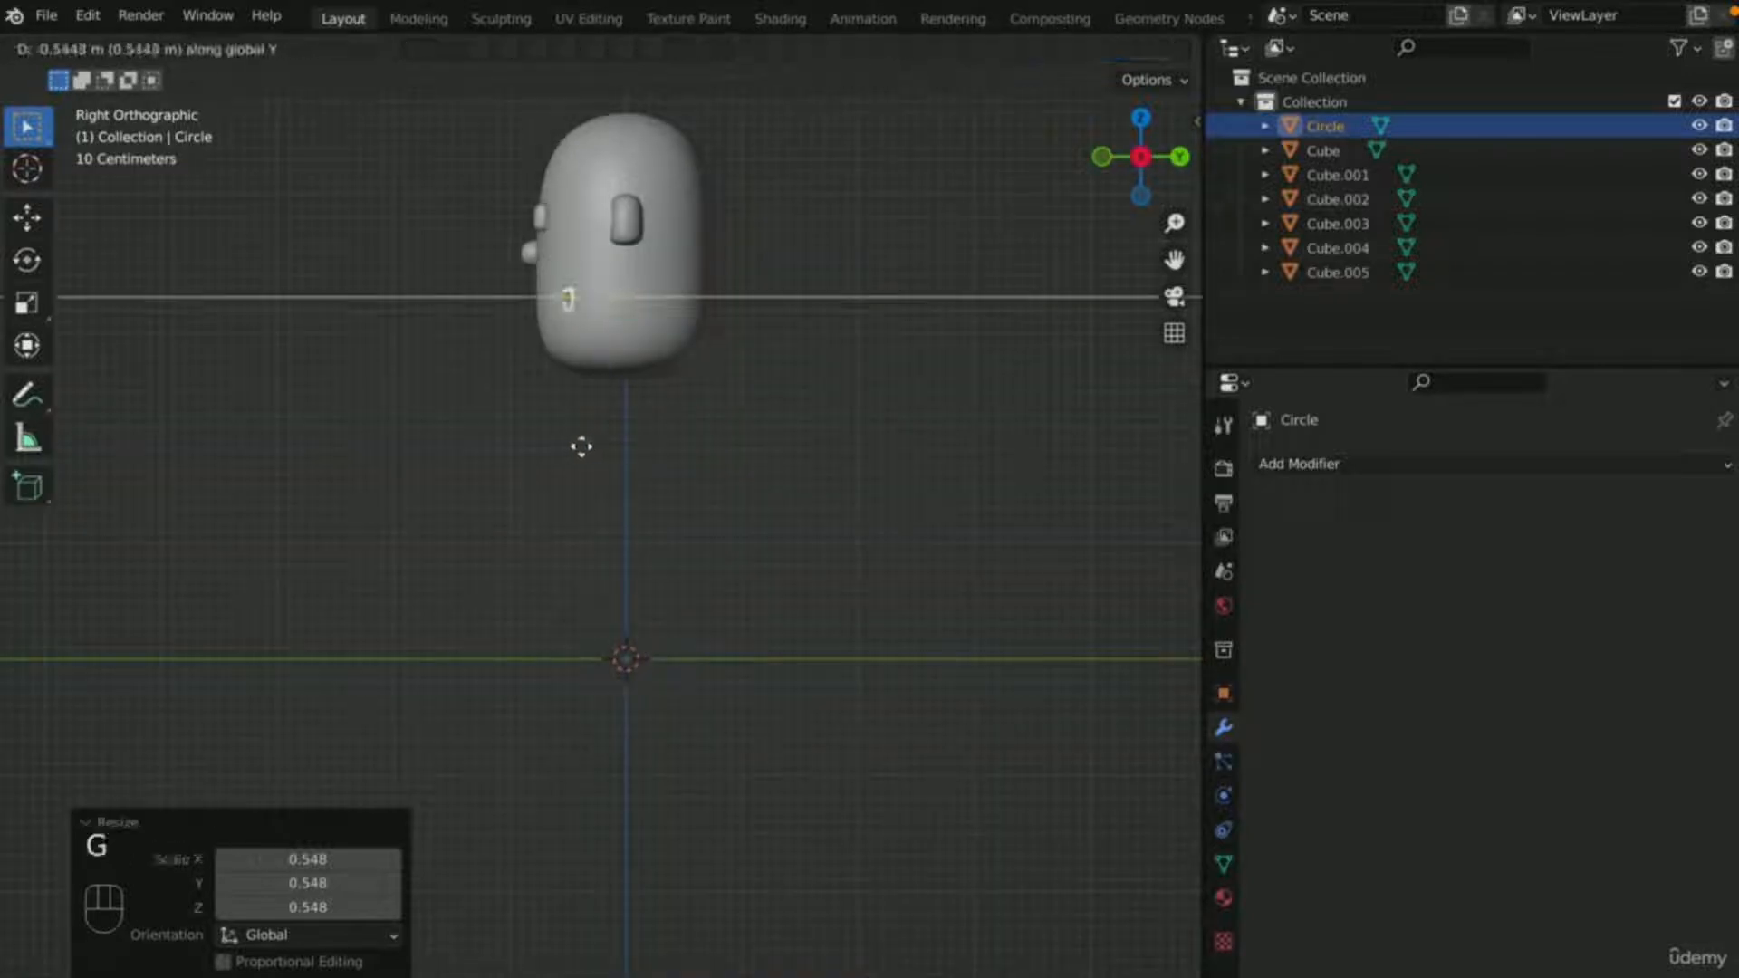
click(556, 447)
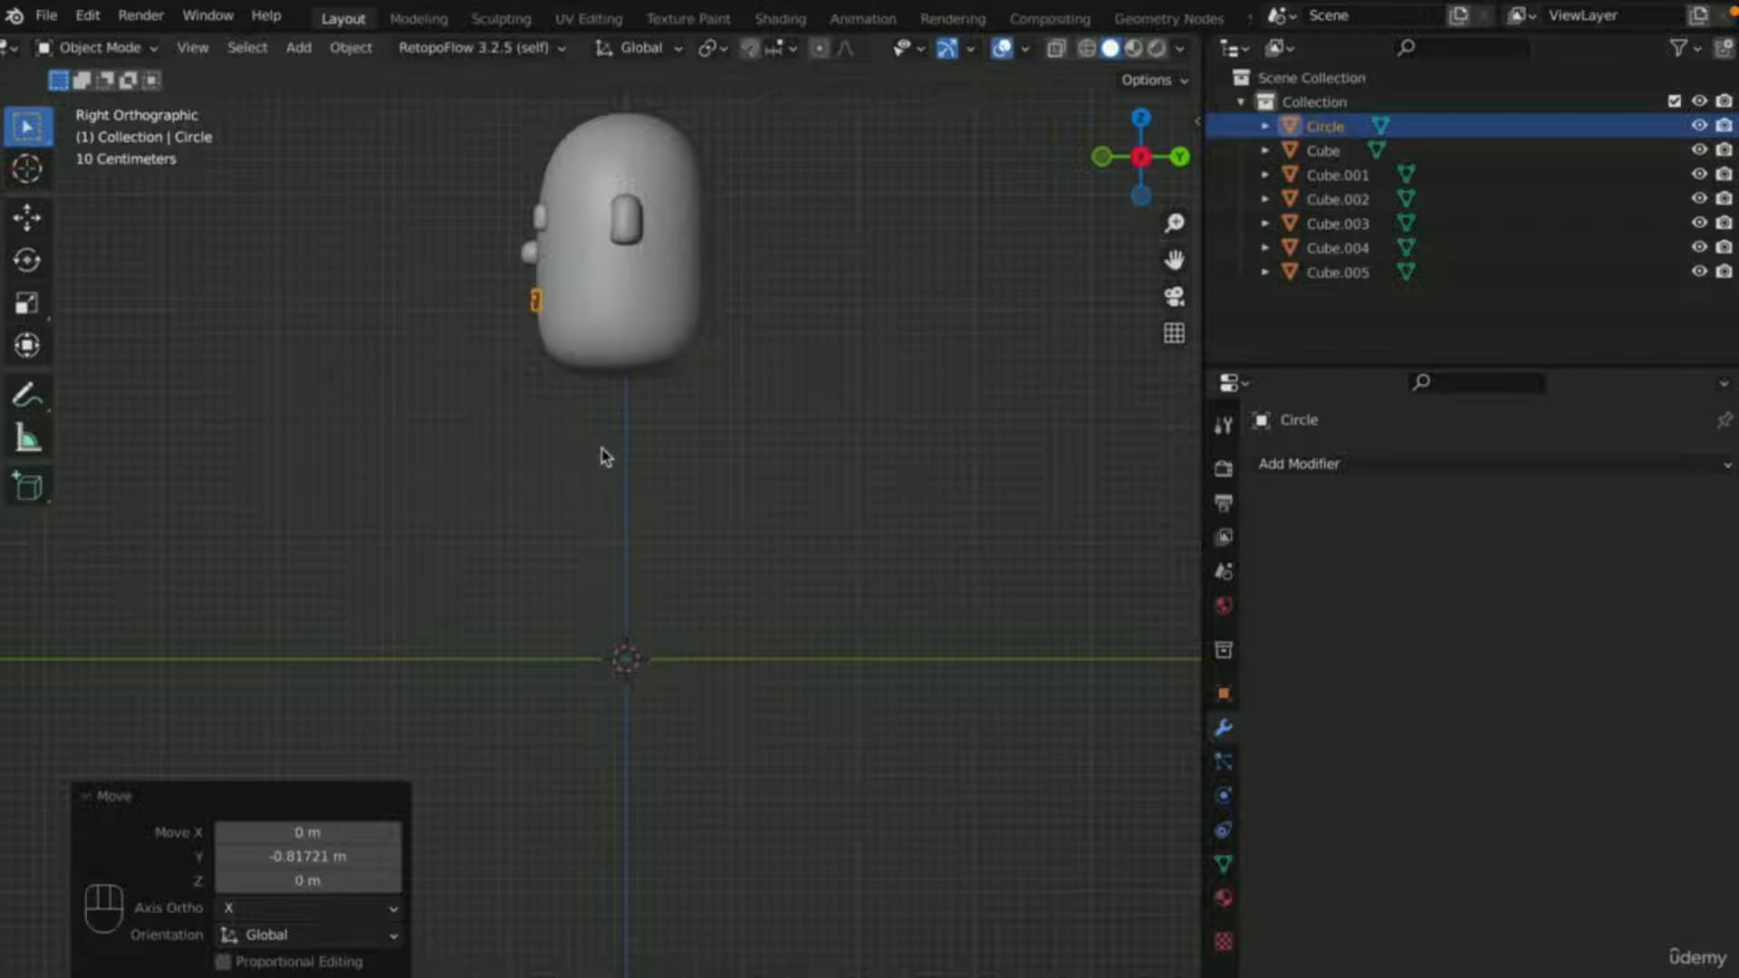
- Nudge the mouth slightly back into the face along the Y axis and deselect it
key(KP_1)
scroll(632, 372, up, 4)
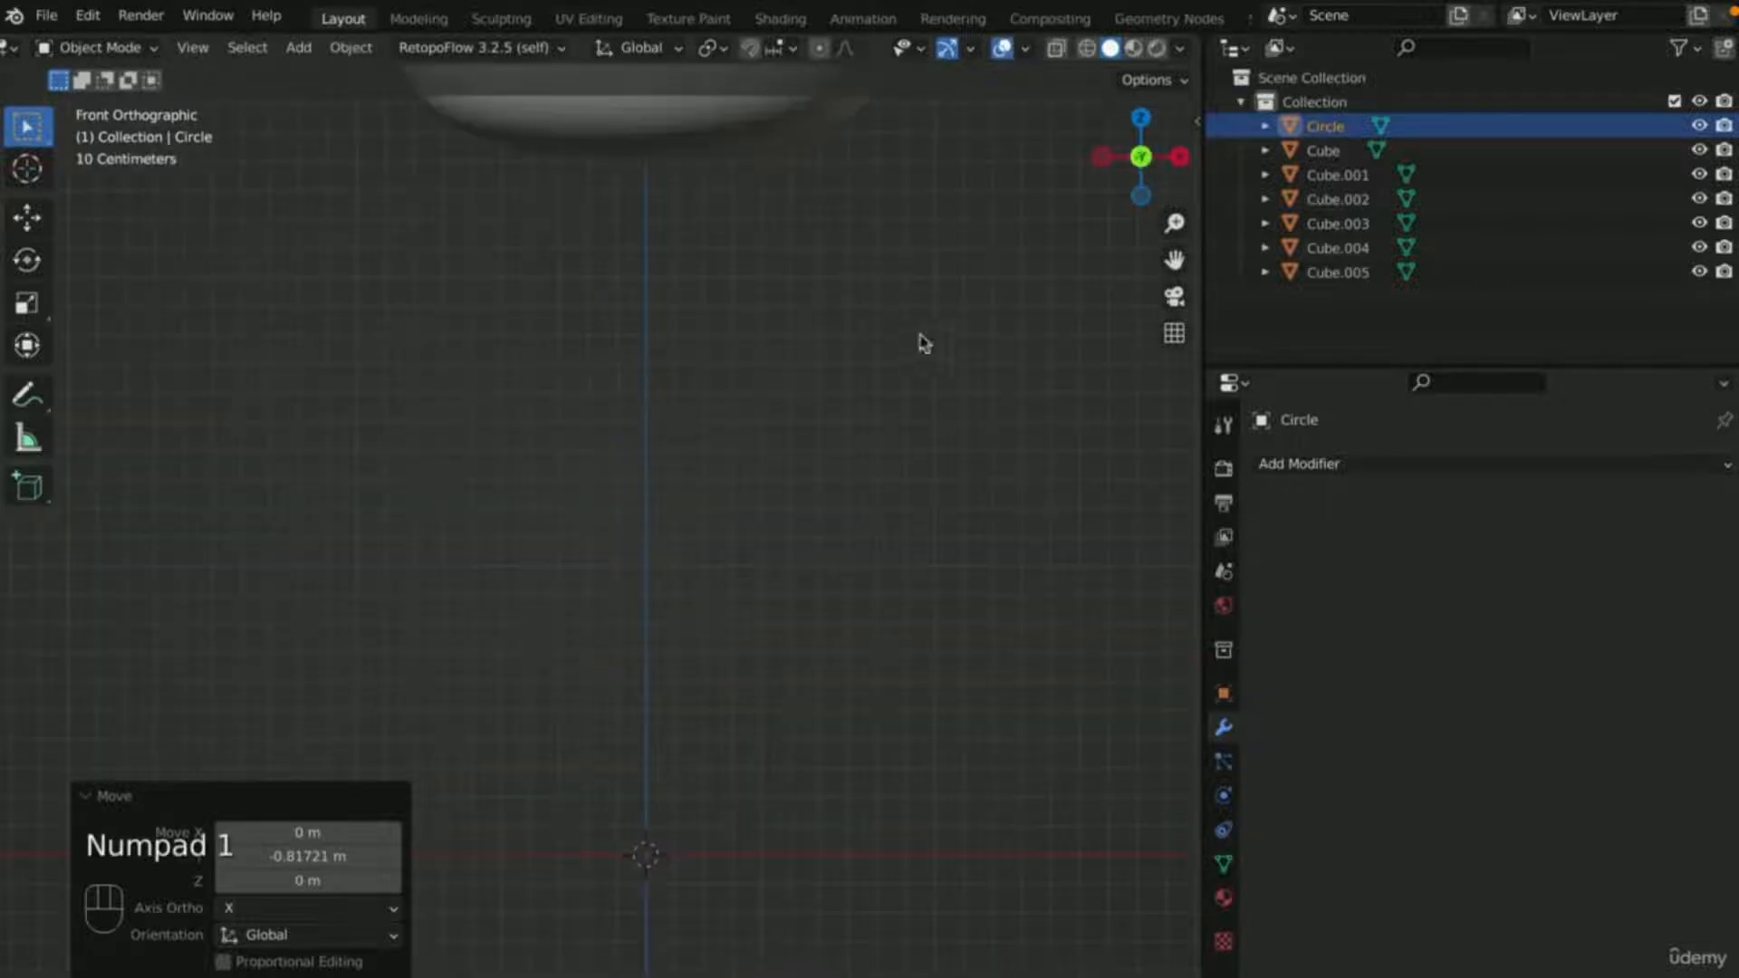
scroll(1164, 278, down, 3)
middle_drag(1164, 278, 730, 664)
scroll(844, 530, up, 2)
scroll(833, 528, down, 1)
key(g)
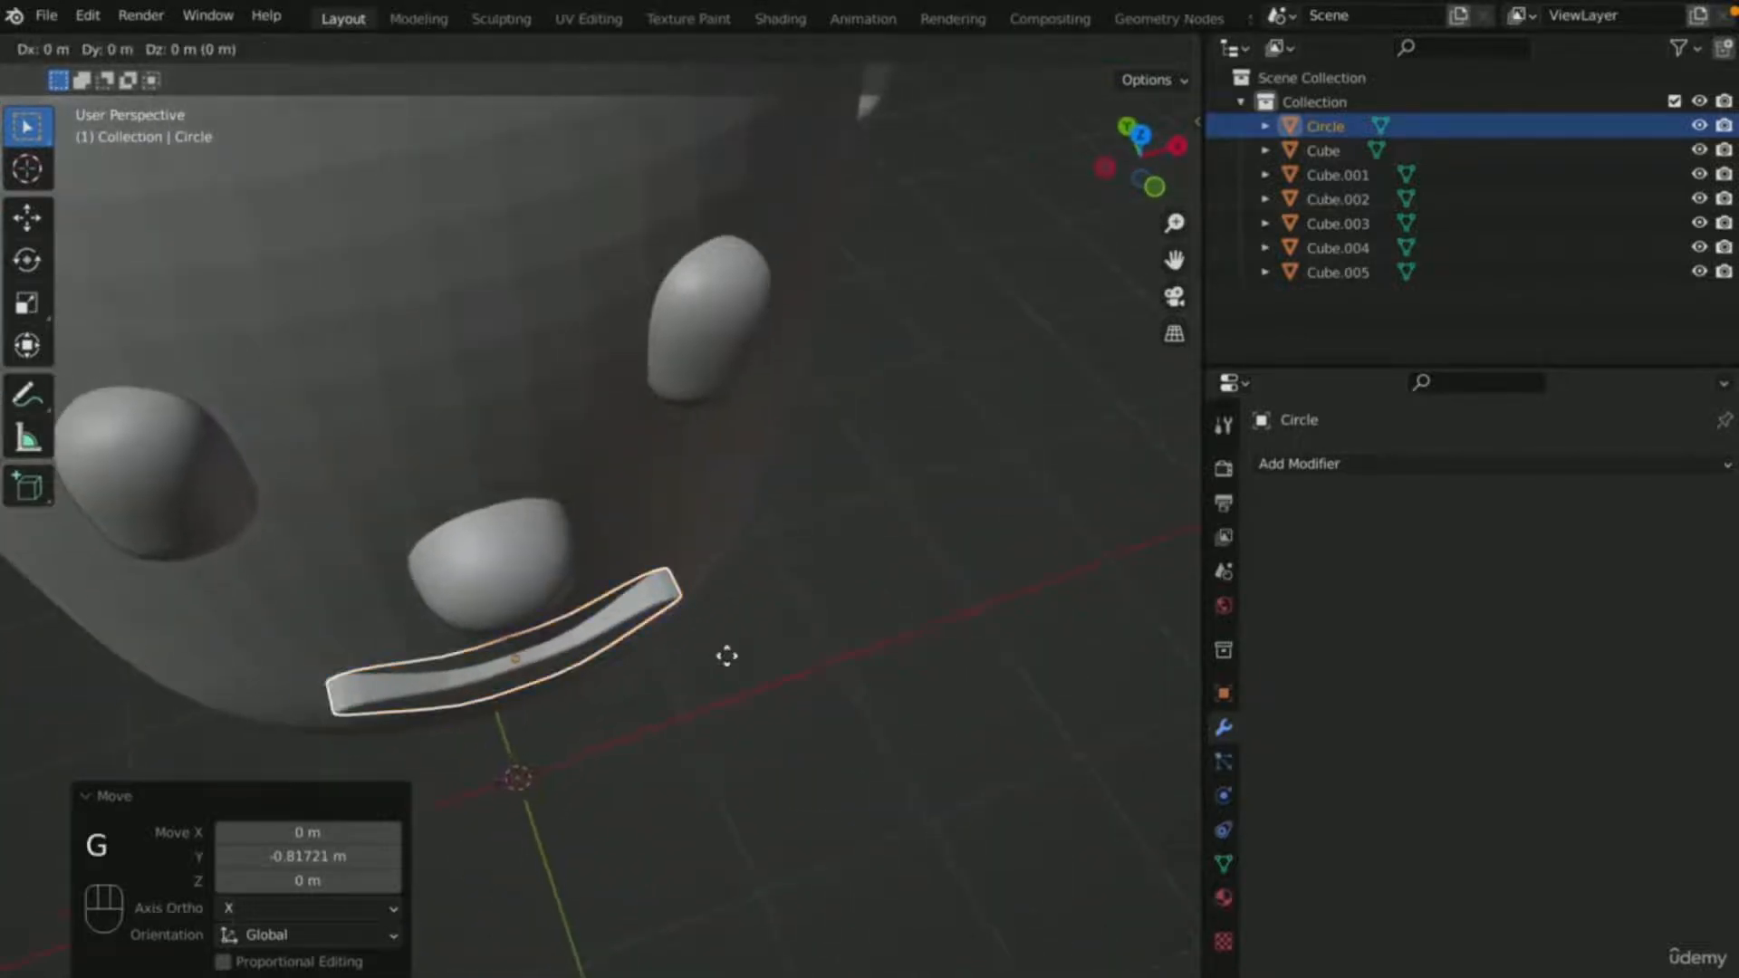
key(y)
click(727, 658)
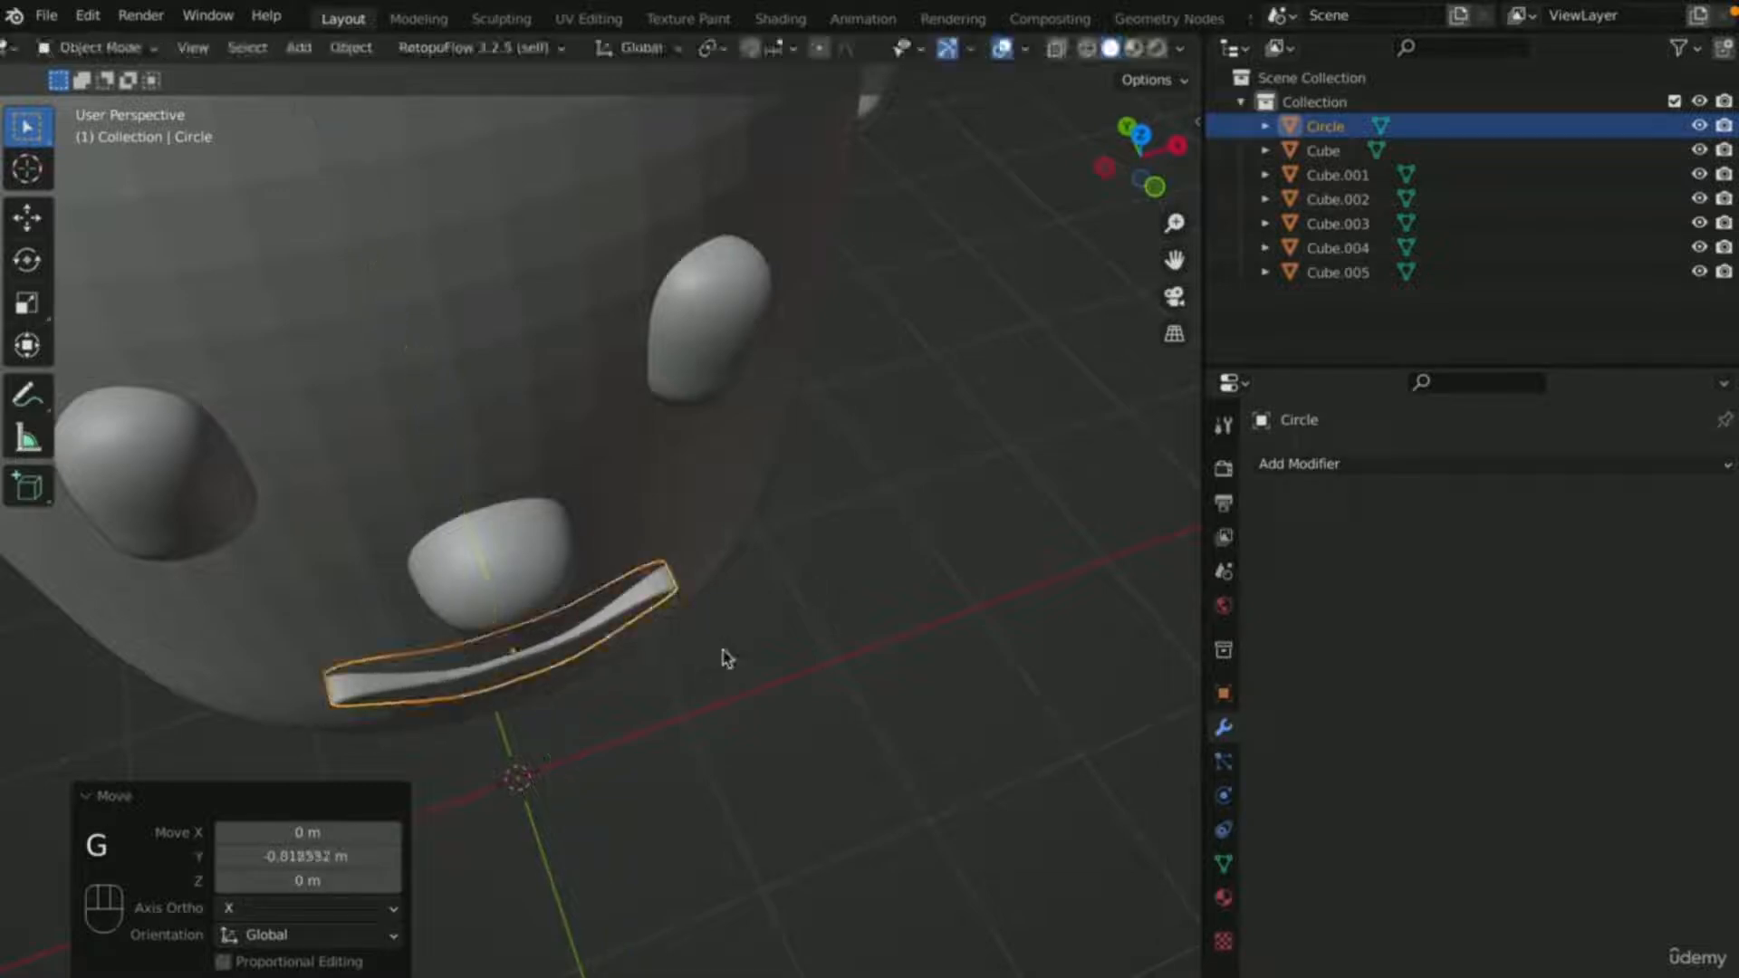
click(919, 646)
- Inspect the mouth's placement on the whole head at an angle and from the front
key(KP_1)
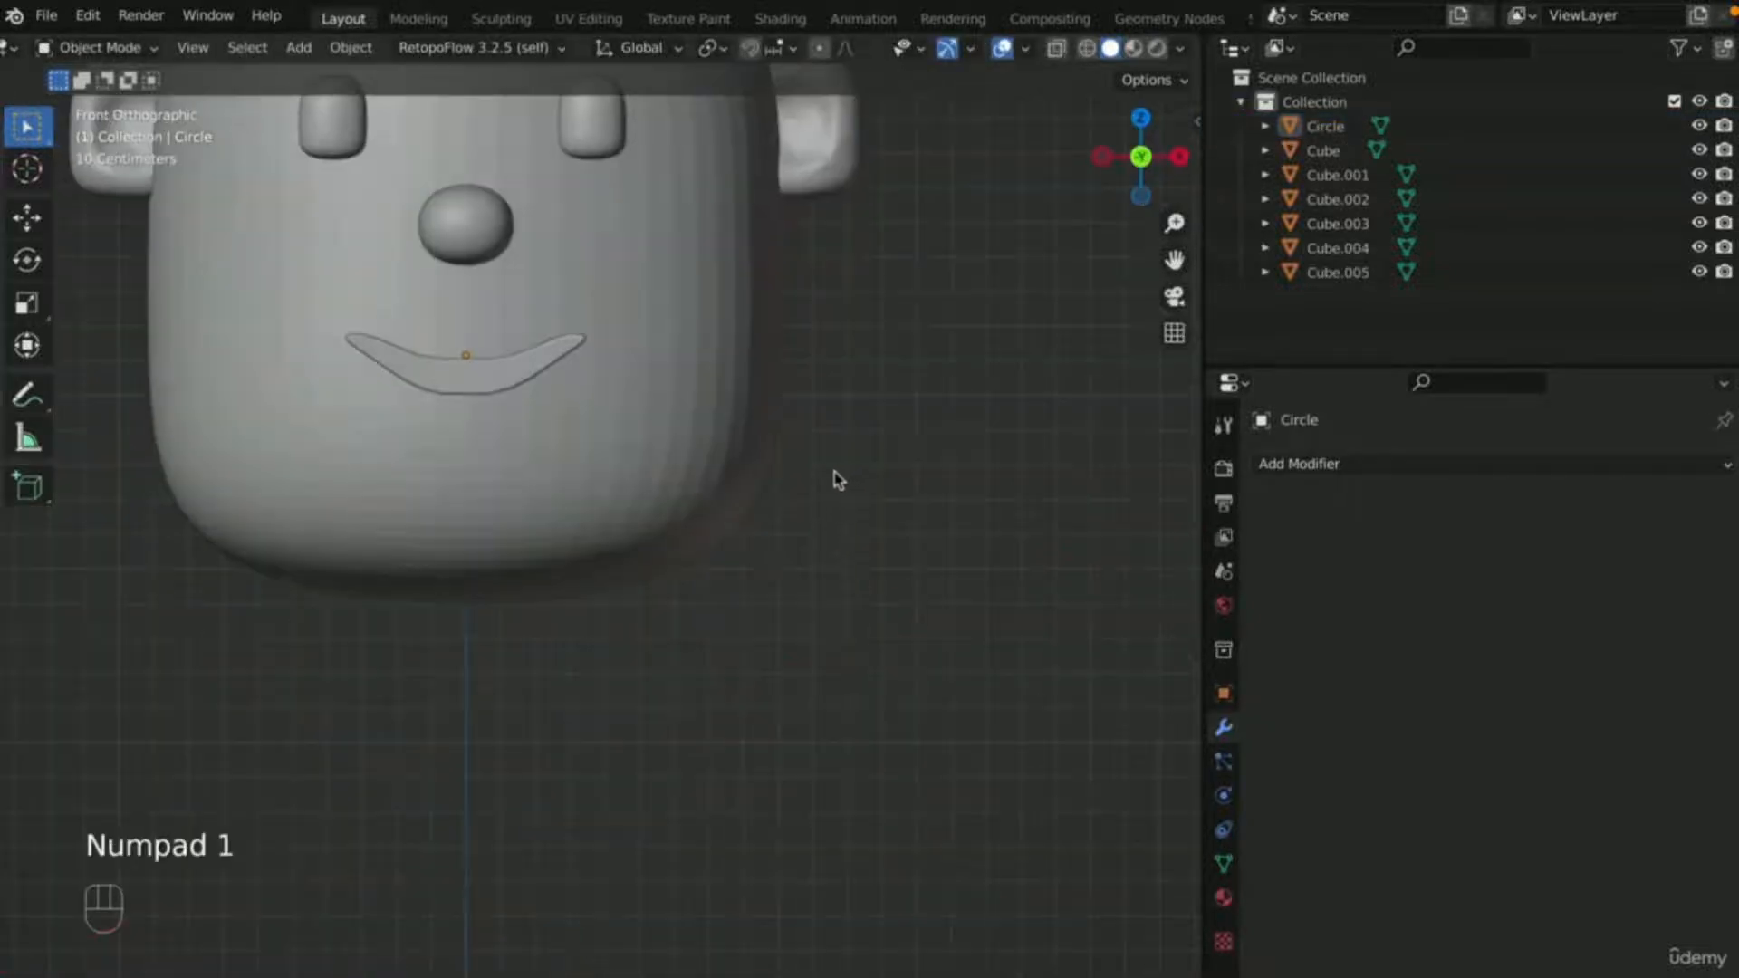
scroll(837, 480, down, 4)
middle_drag(967, 473, 861, 450)
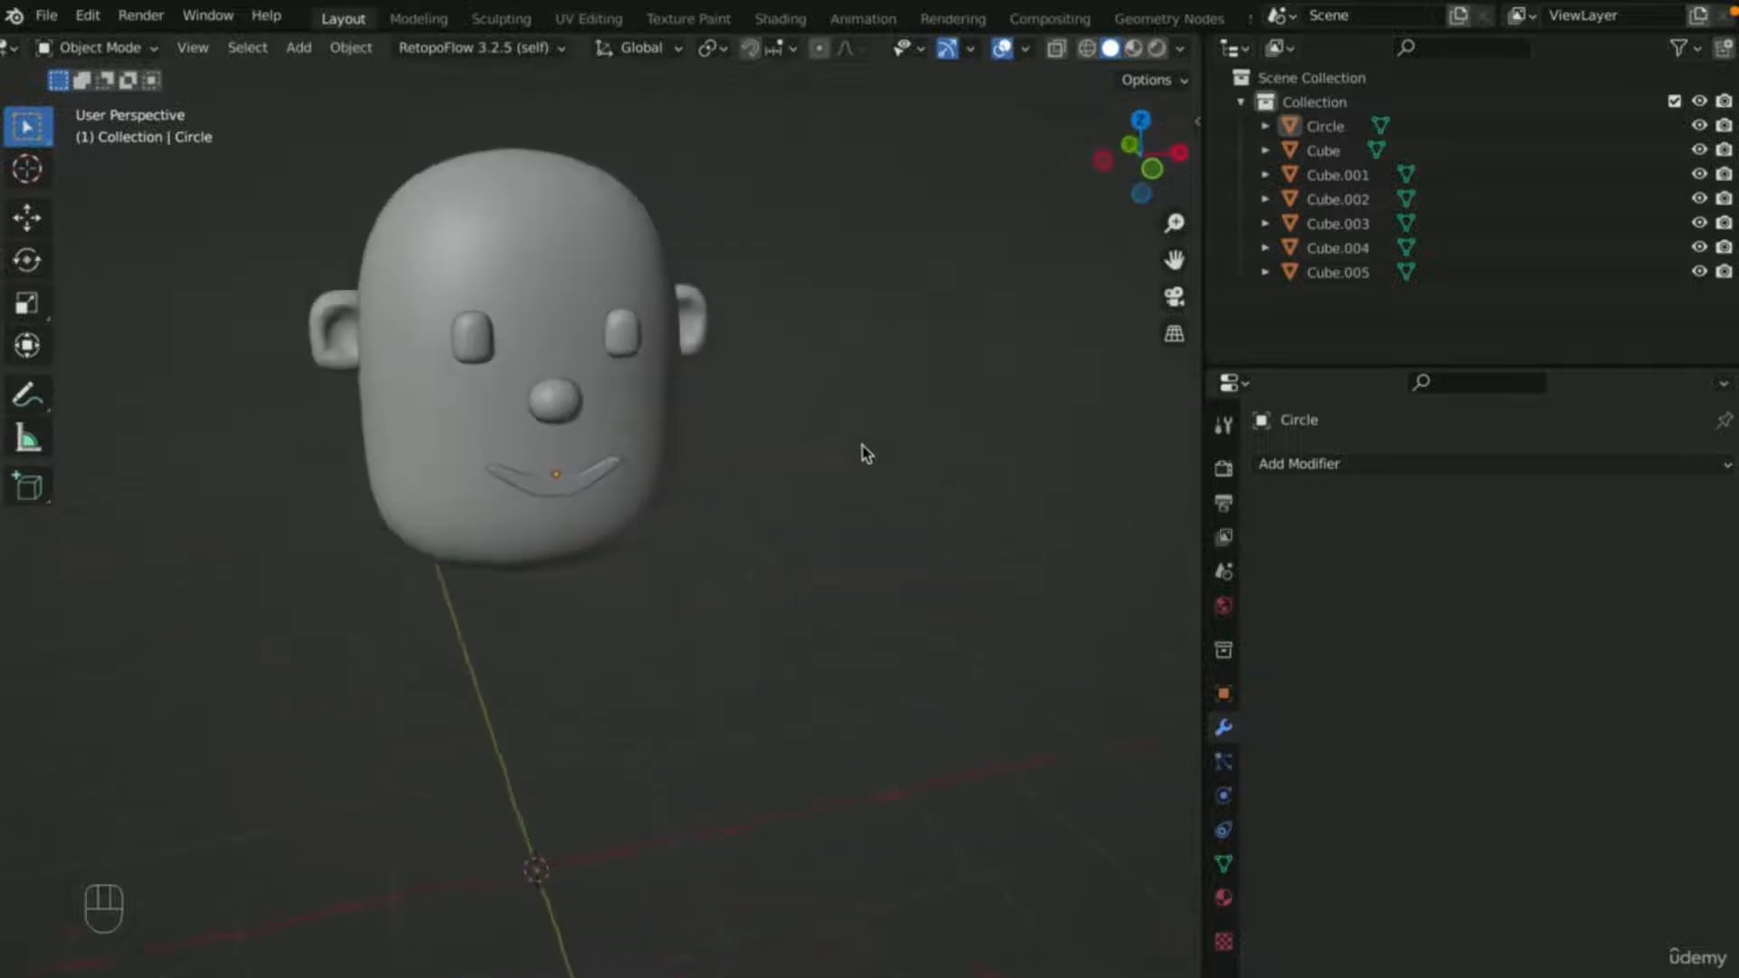
key(KP_5)
key(KP_1)
scroll(975, 392, up, 2)
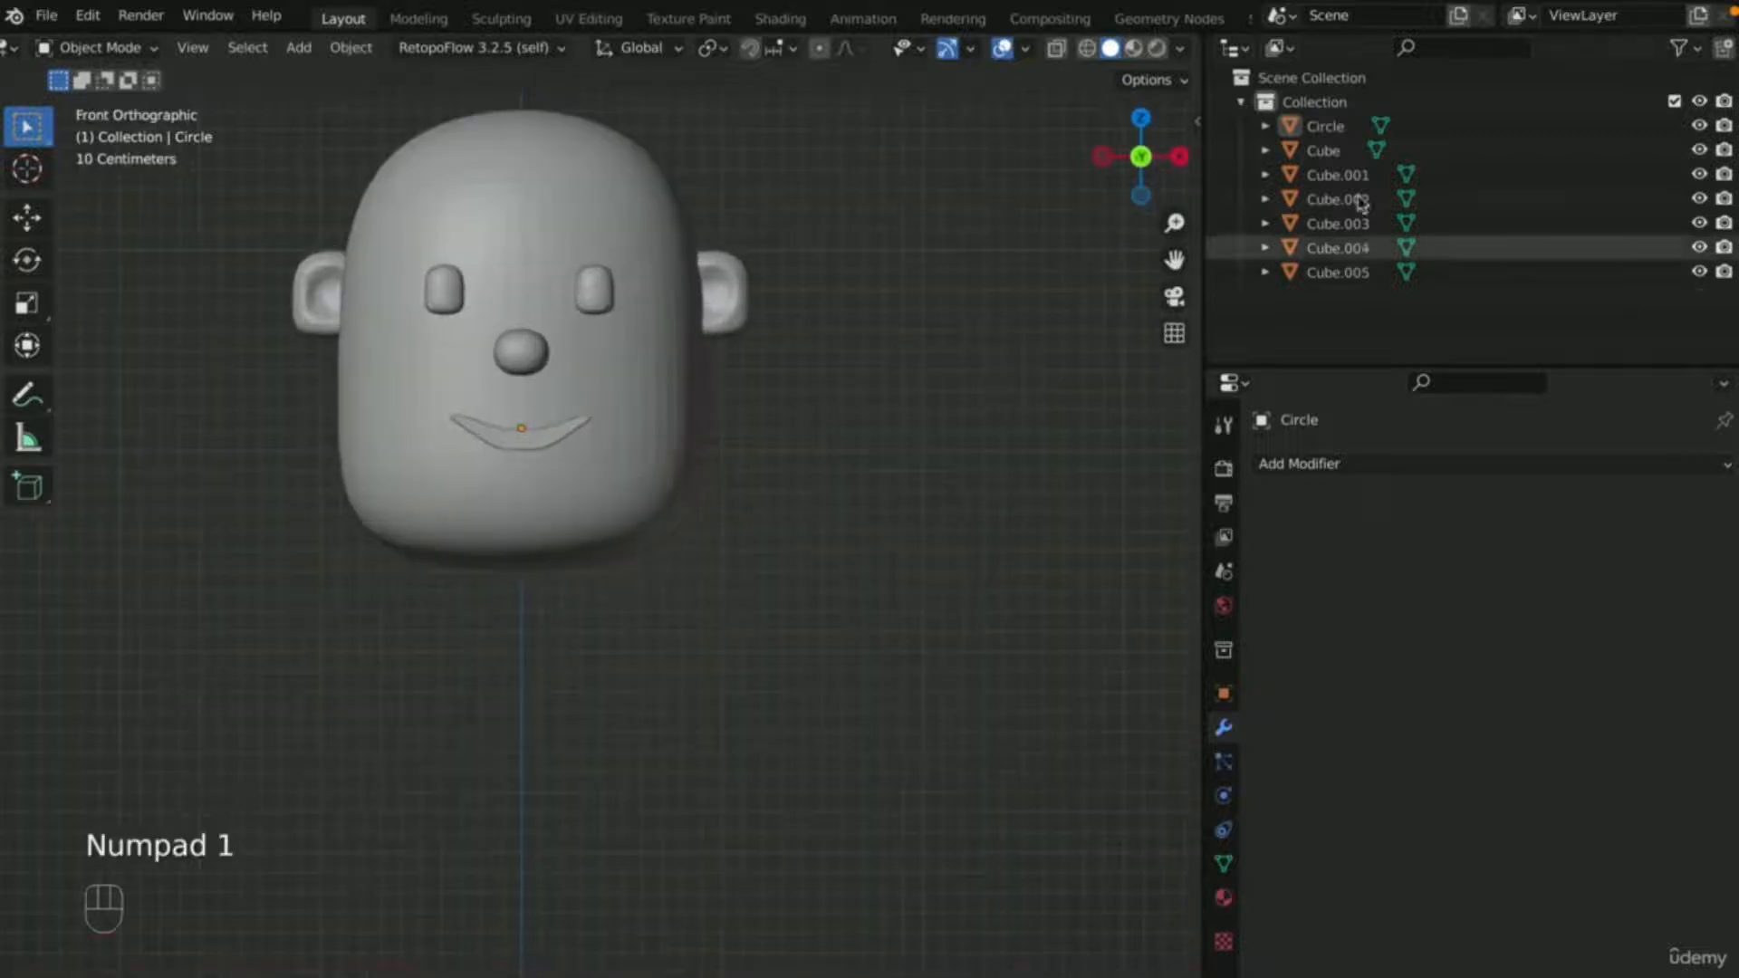
drag(1174, 260, 1340, 429)
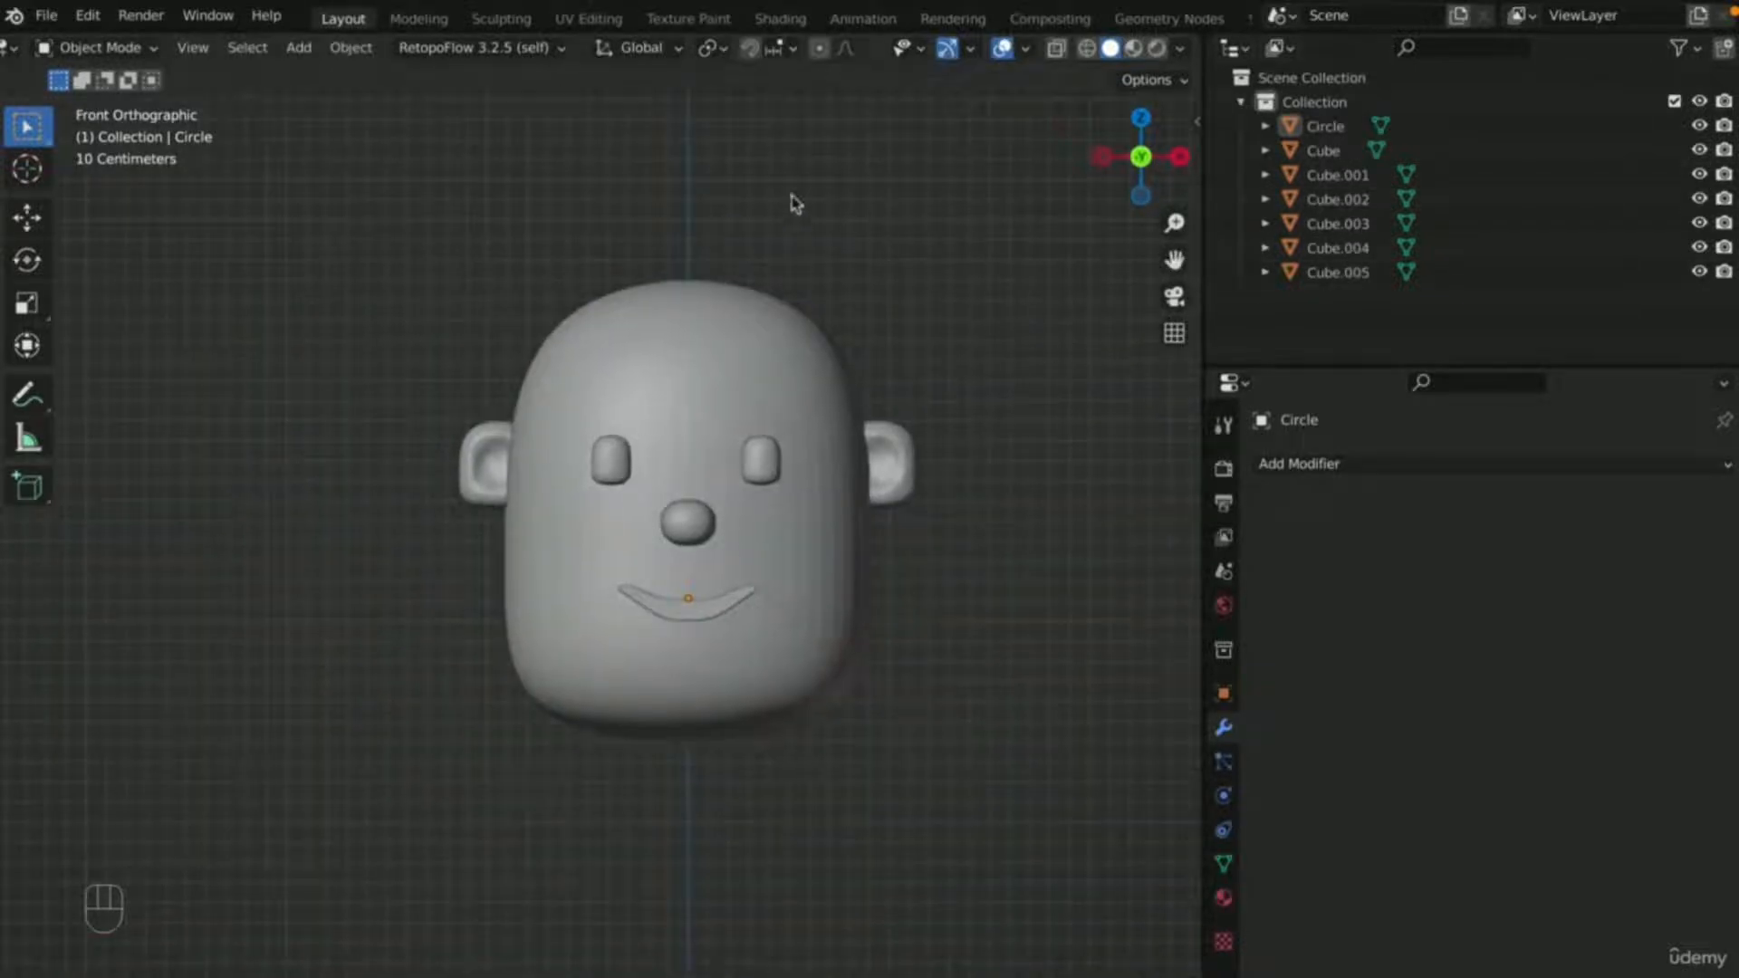
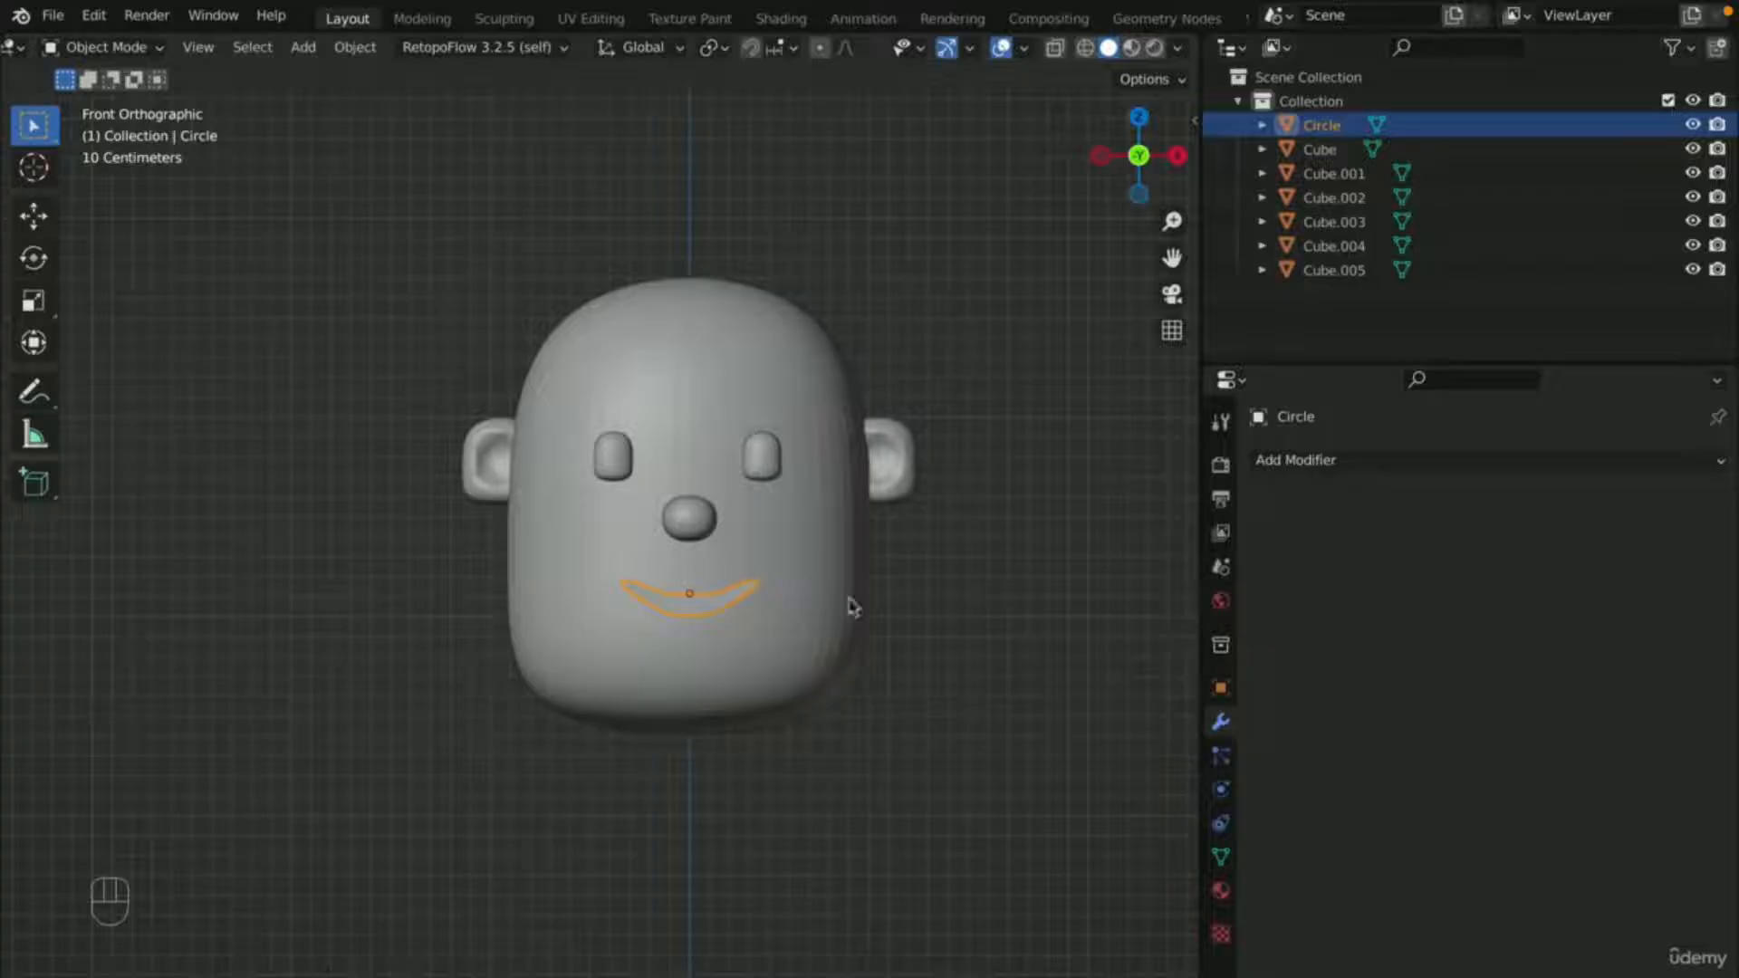
- Duplicate the mouth and place the copy about 1.14 m higher along Z, on the forehead
click(936, 622)
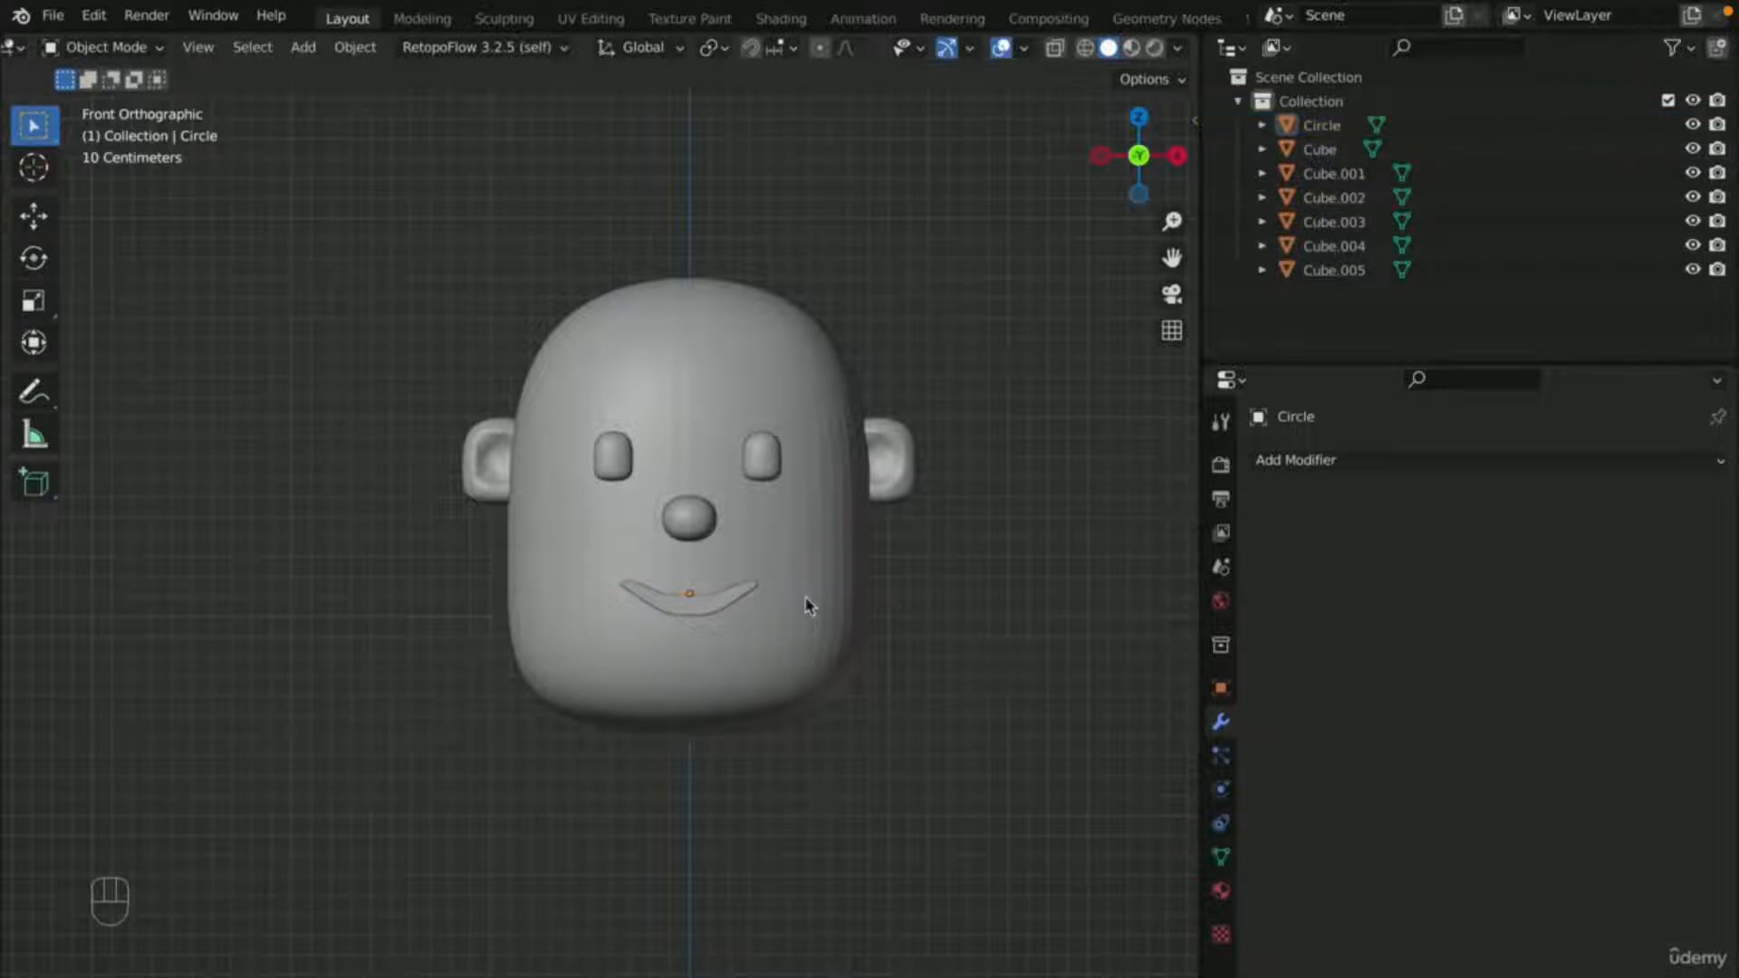
click(738, 600)
key(shift)
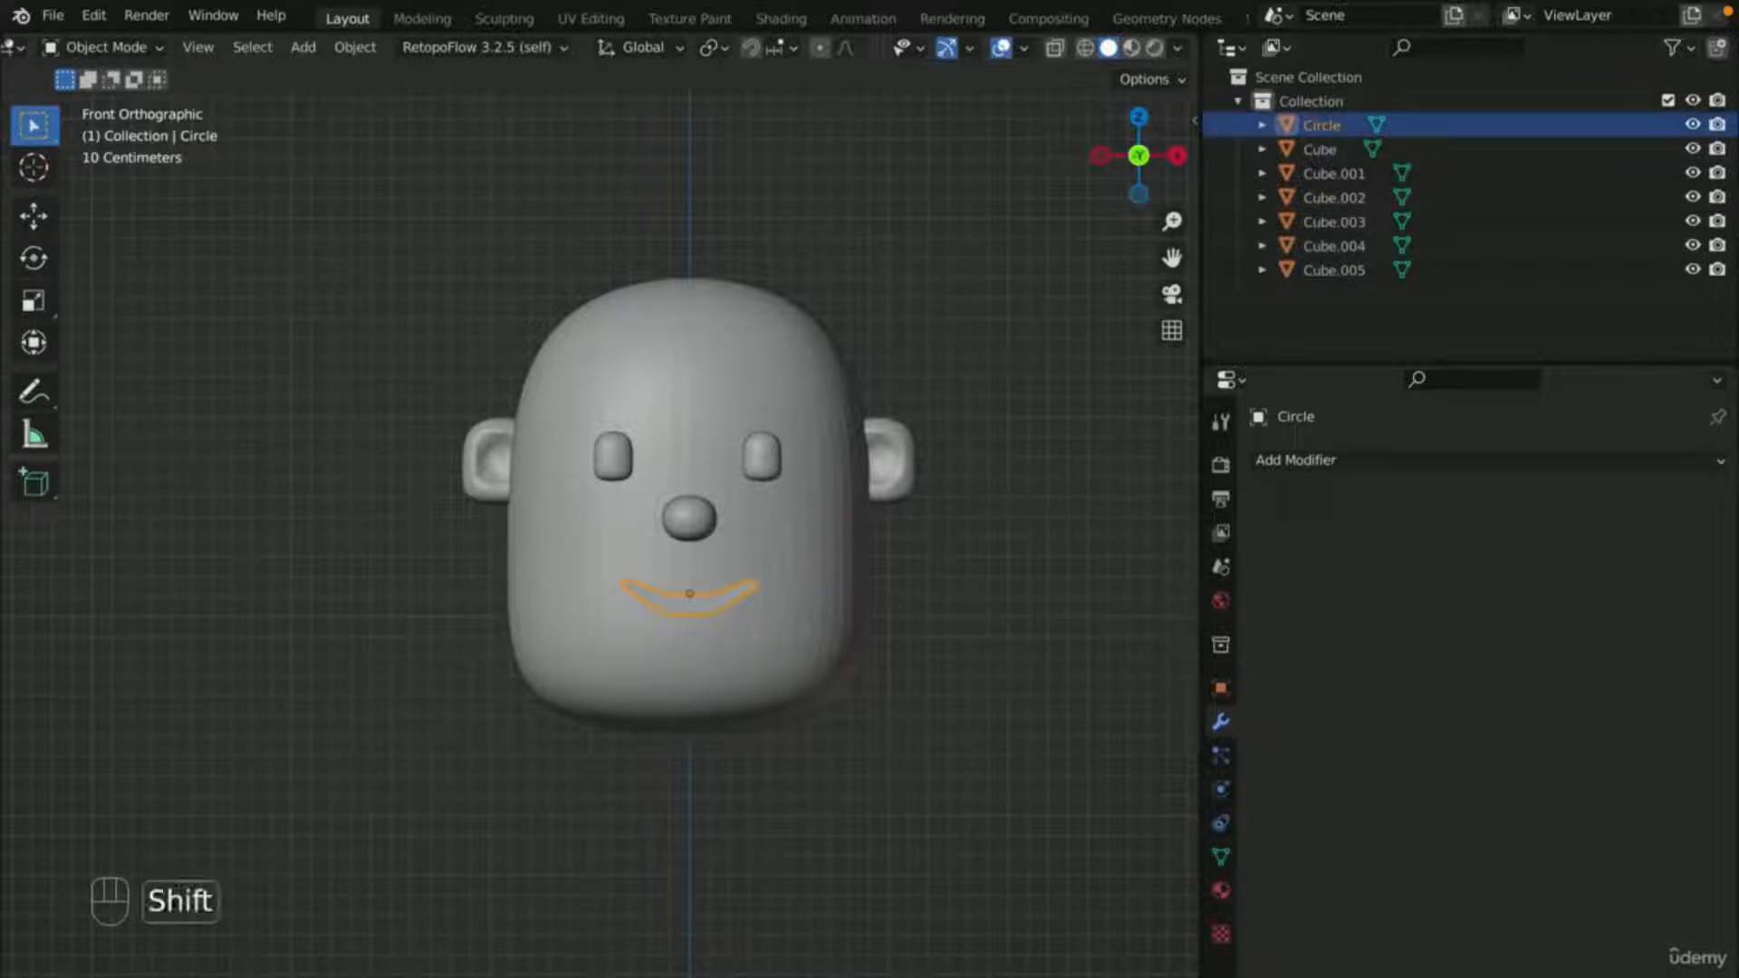
key(shift+d)
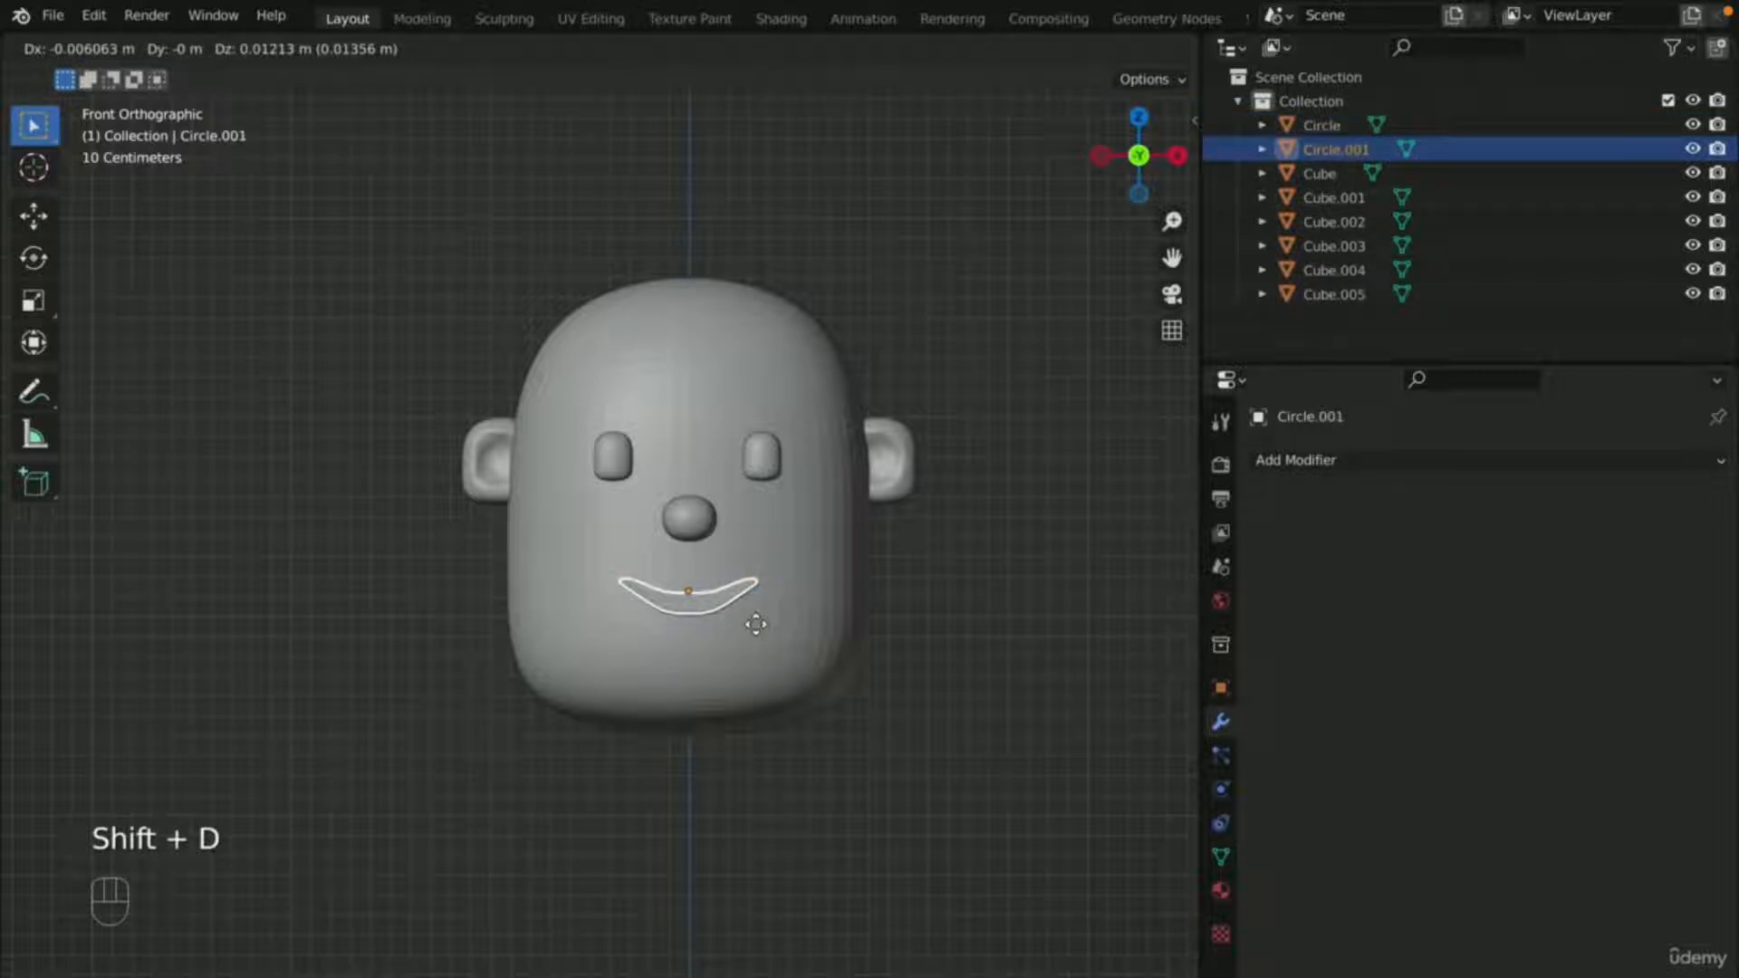
key(z)
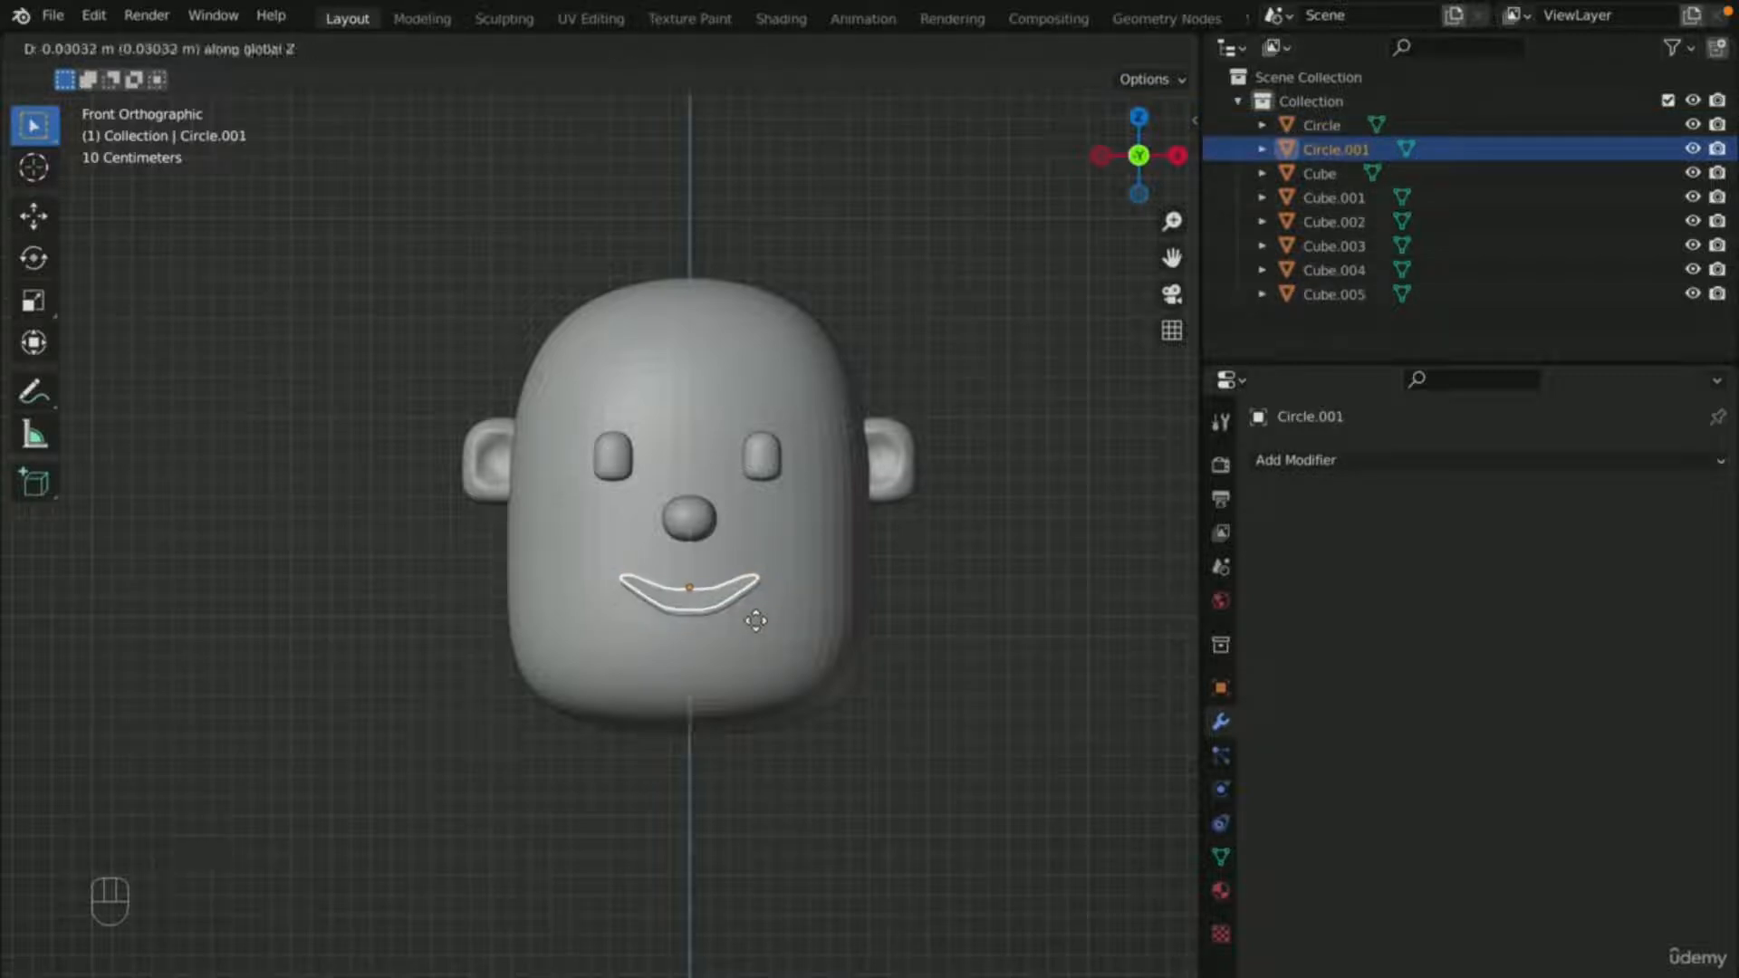
click(741, 410)
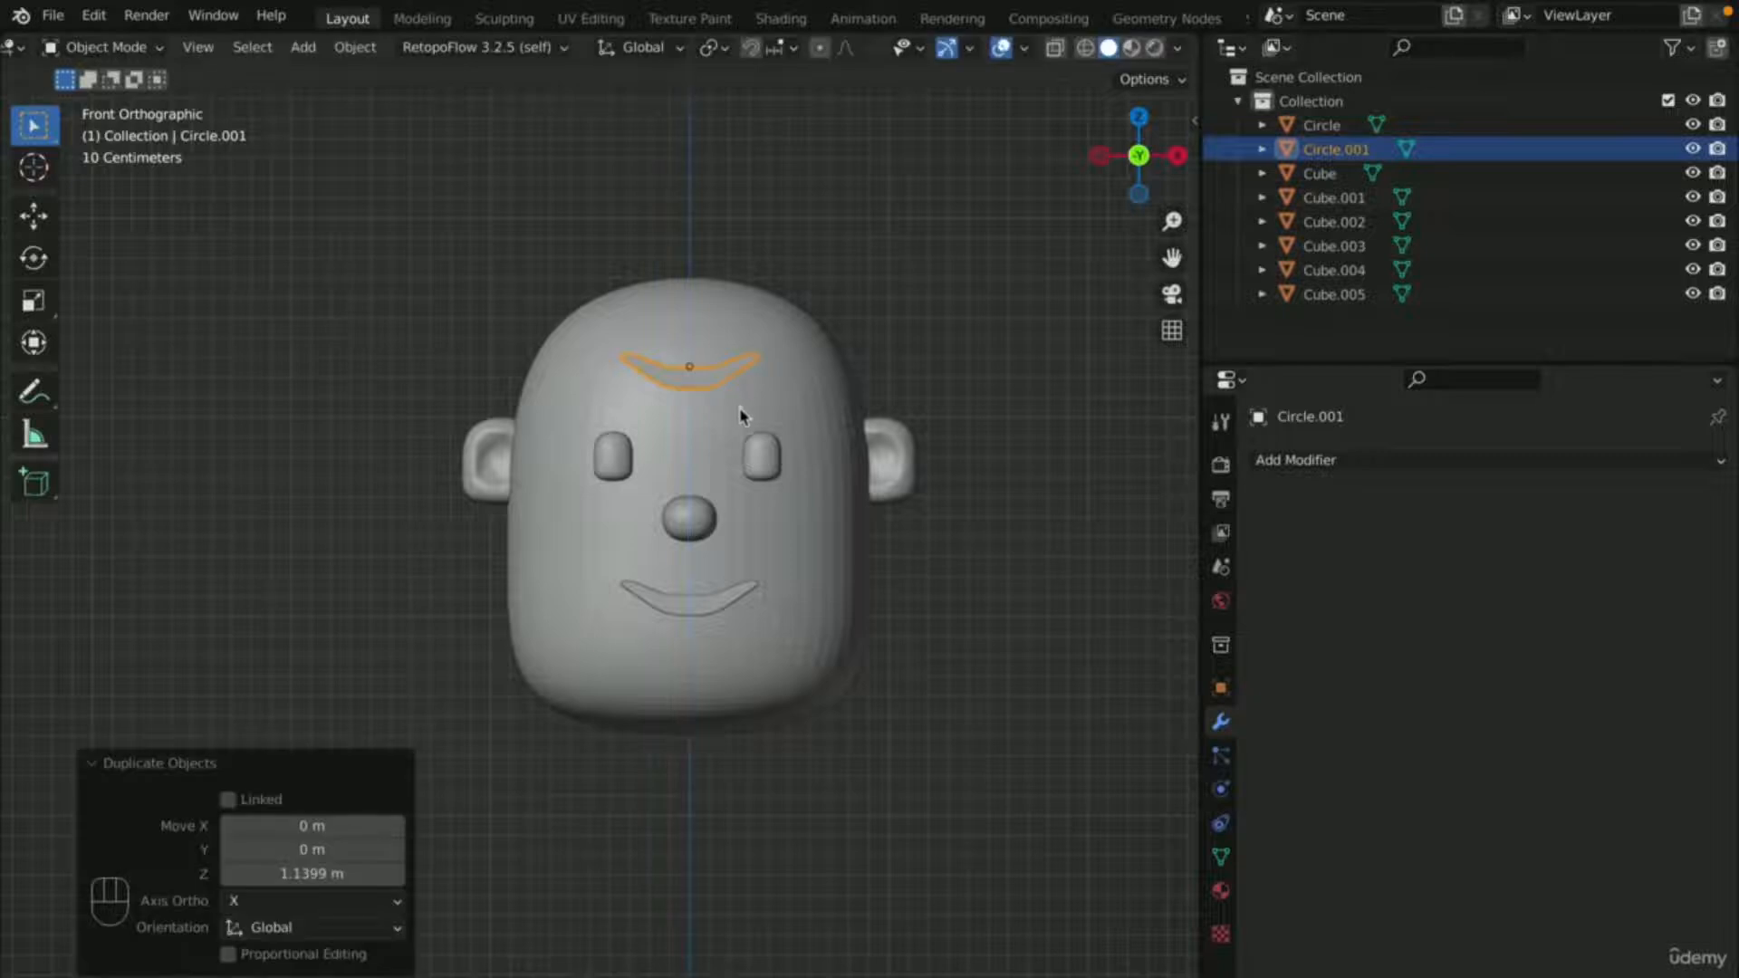
- Flip the forehead copy of the mouth by rotating it exactly -180° about the global Y axis
scroll(766, 404, up, 2)
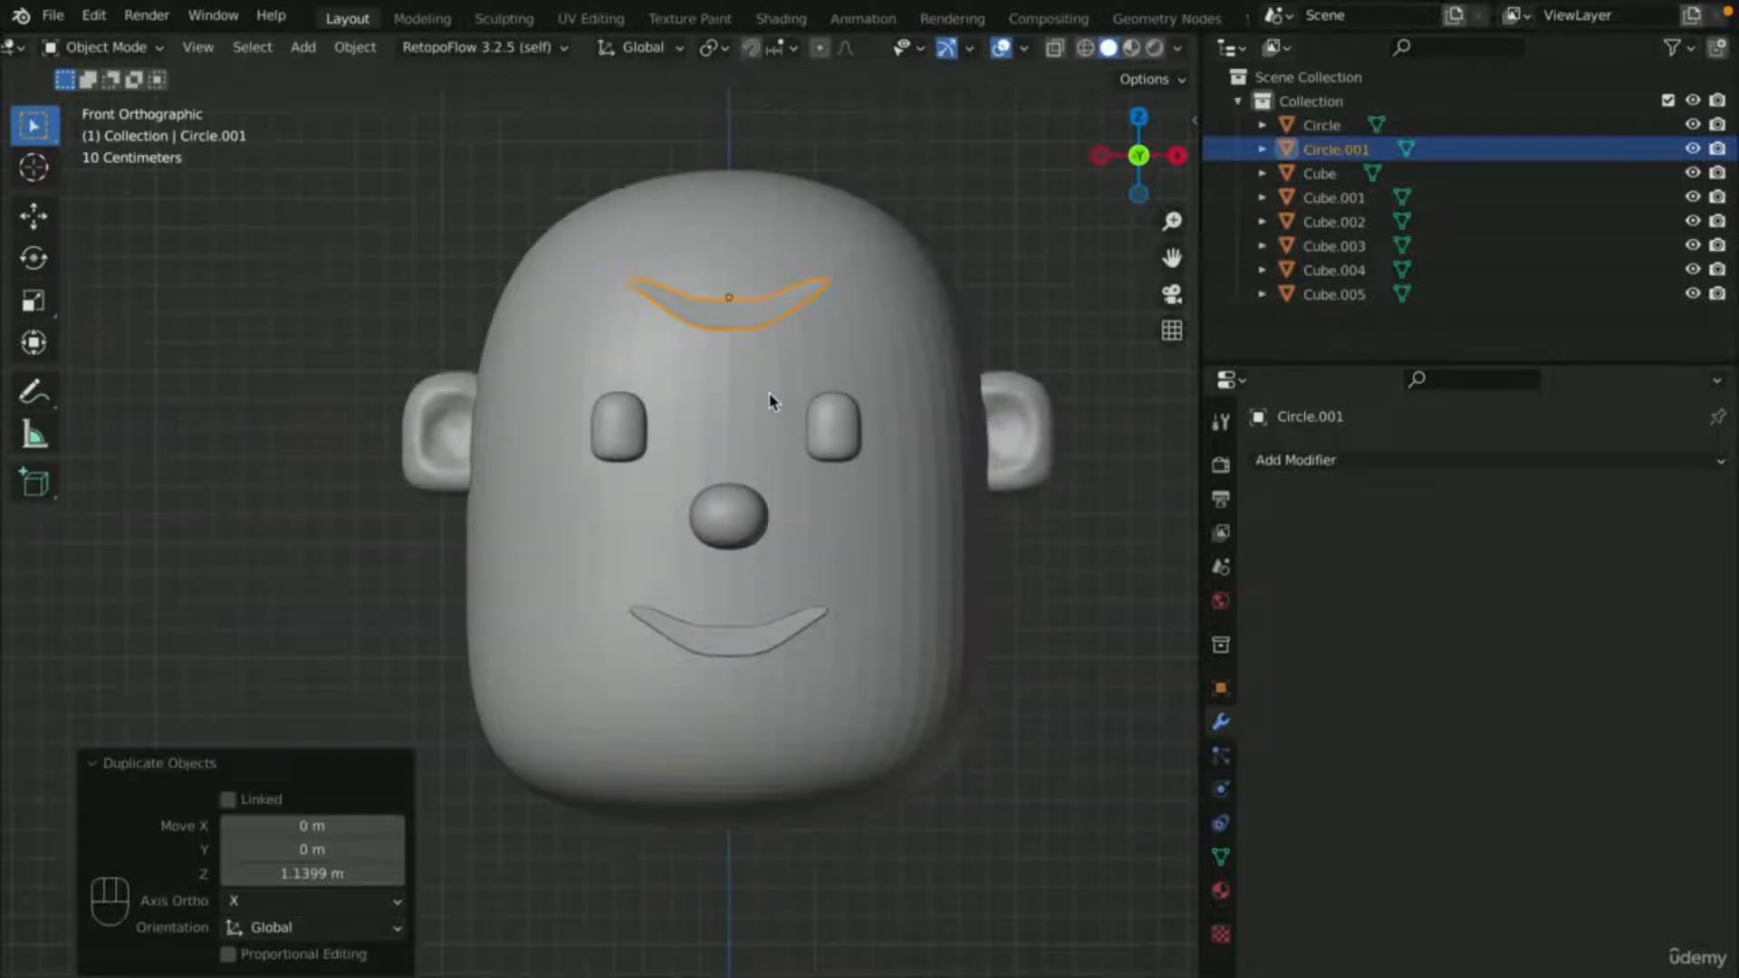
key(r)
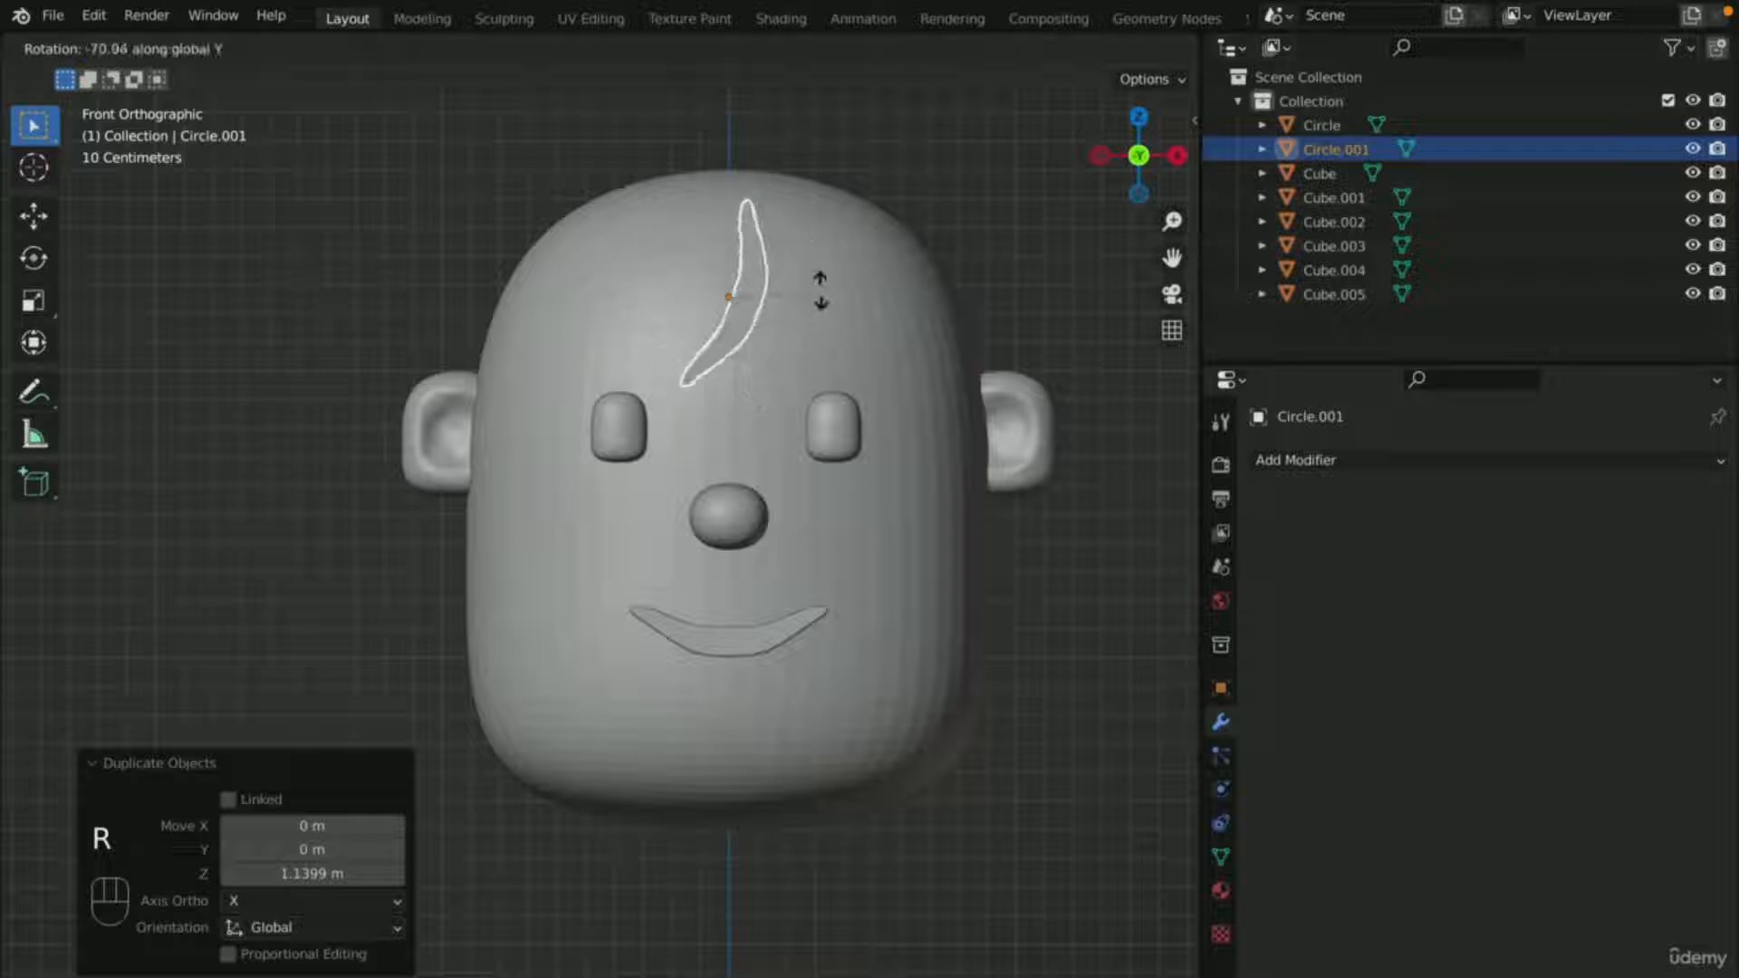
click(686, 215)
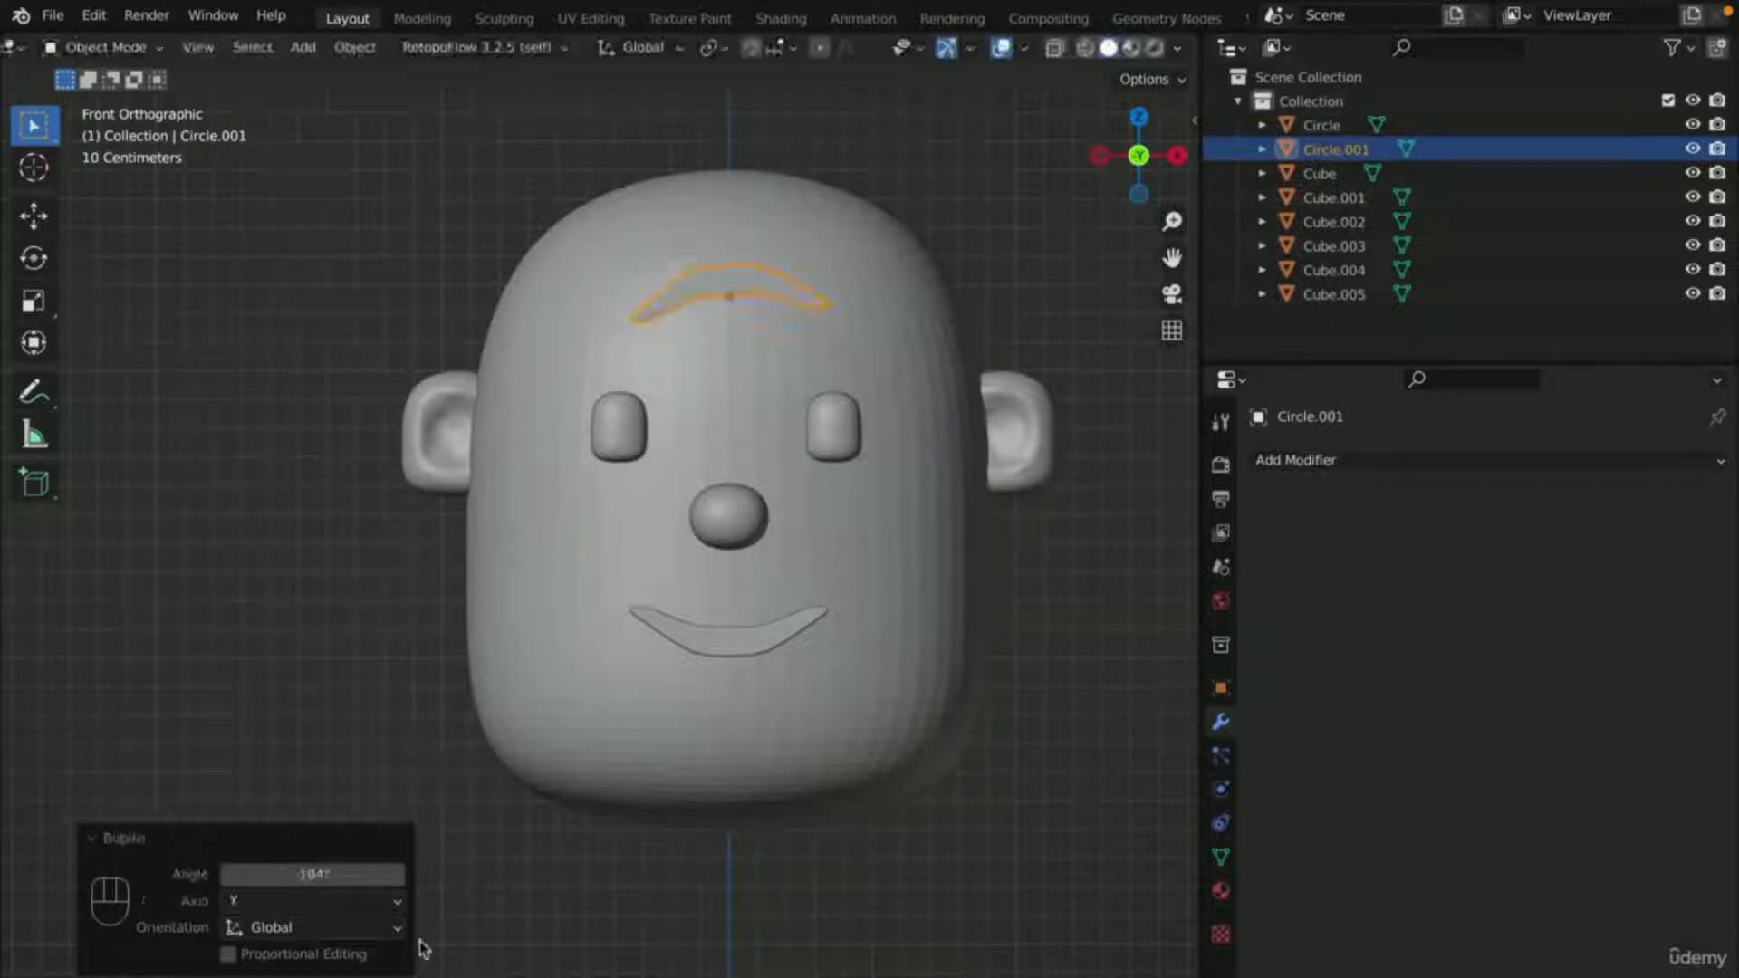
click(328, 875)
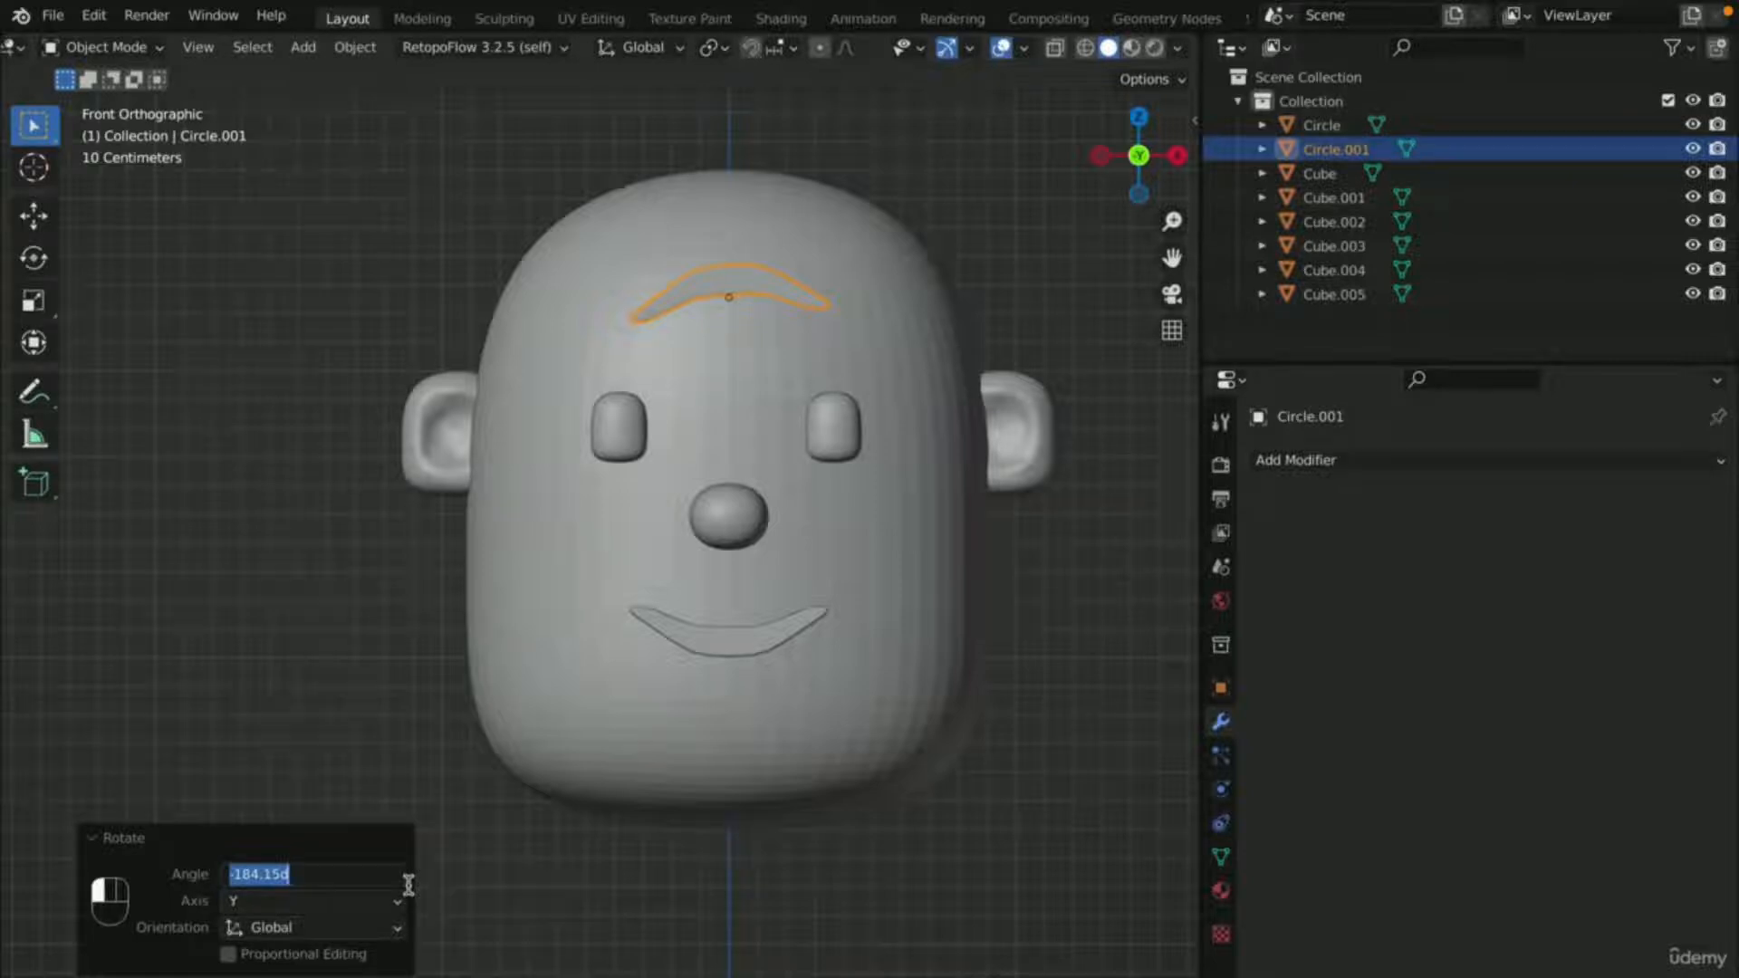
key(BackSpace)
text(-180)
key(Return)
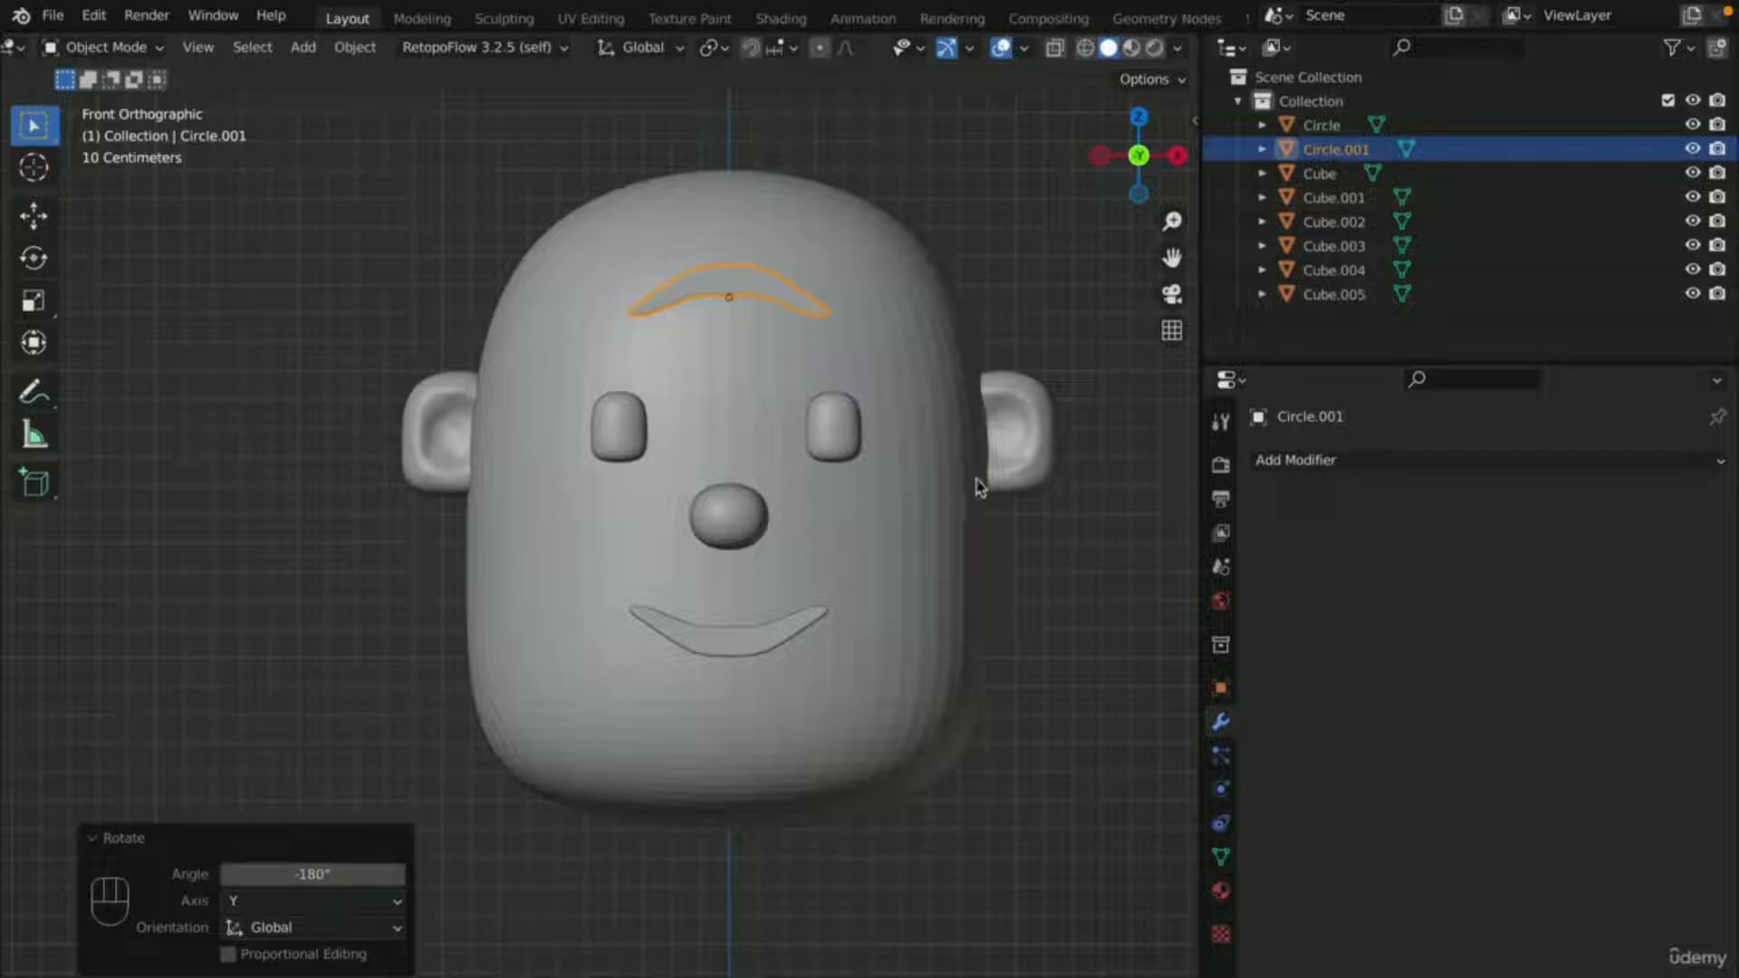
- Shrink the flipped copy to about 0.62 of its size and flatten it to about 0.575 along Z
key(s)
click(874, 423)
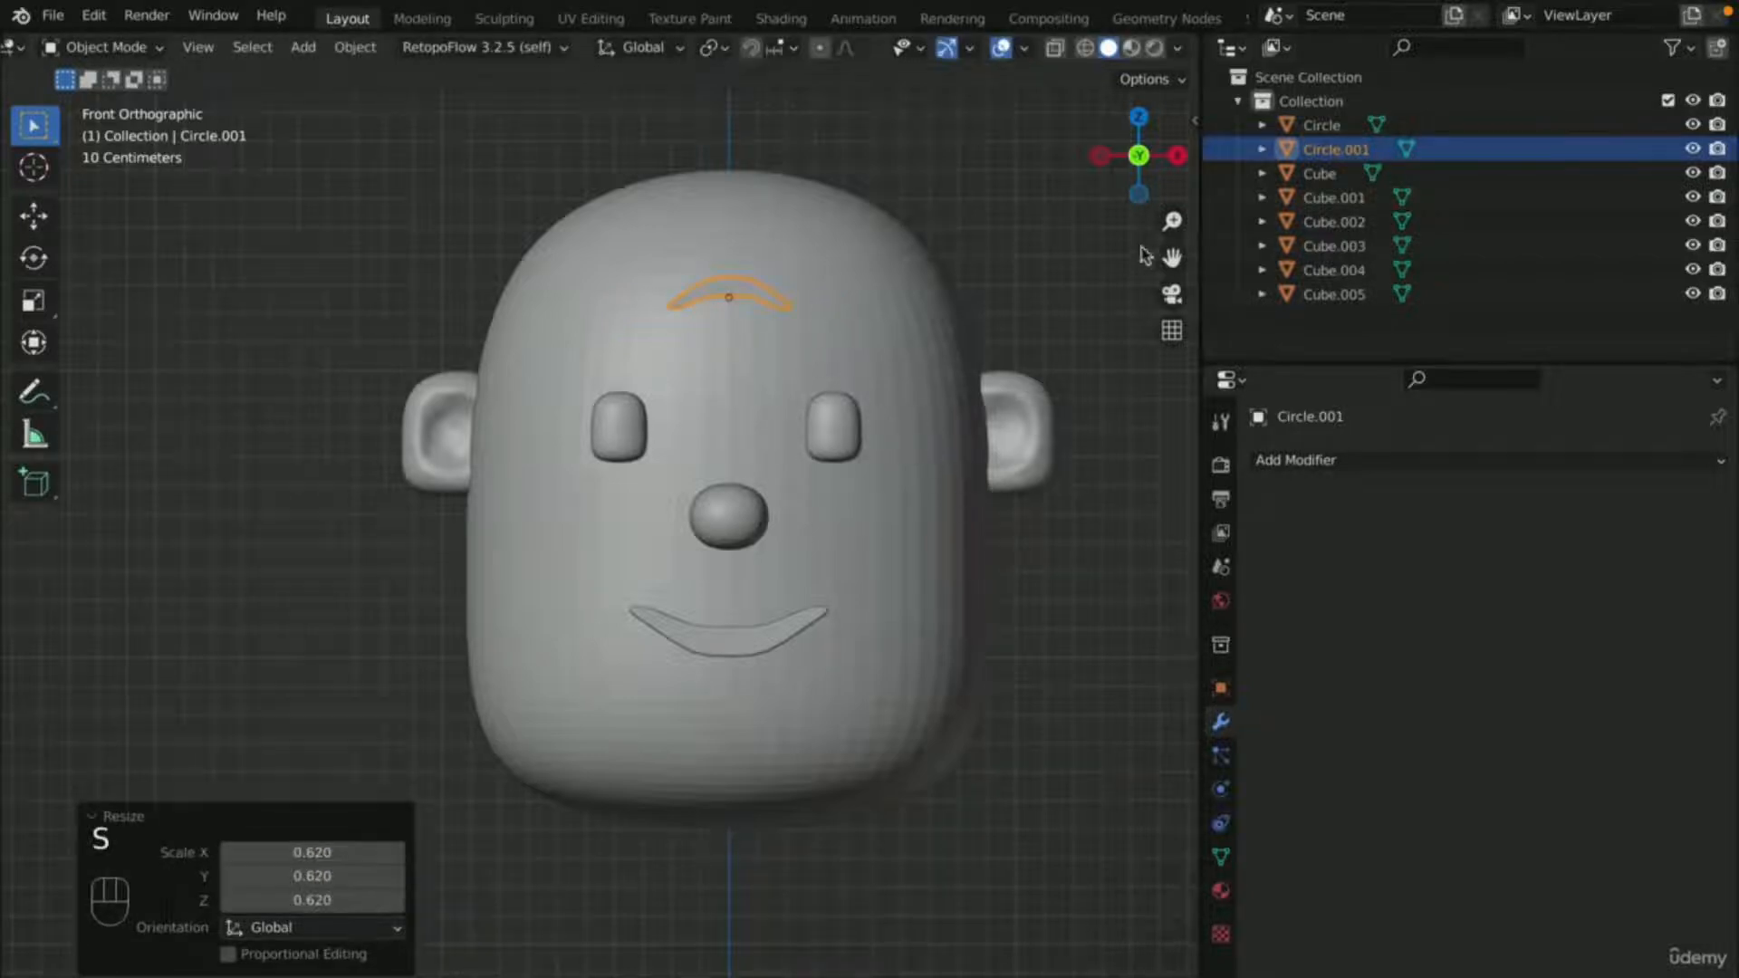
drag(1173, 260, 1157, 374)
scroll(759, 512, up, 4)
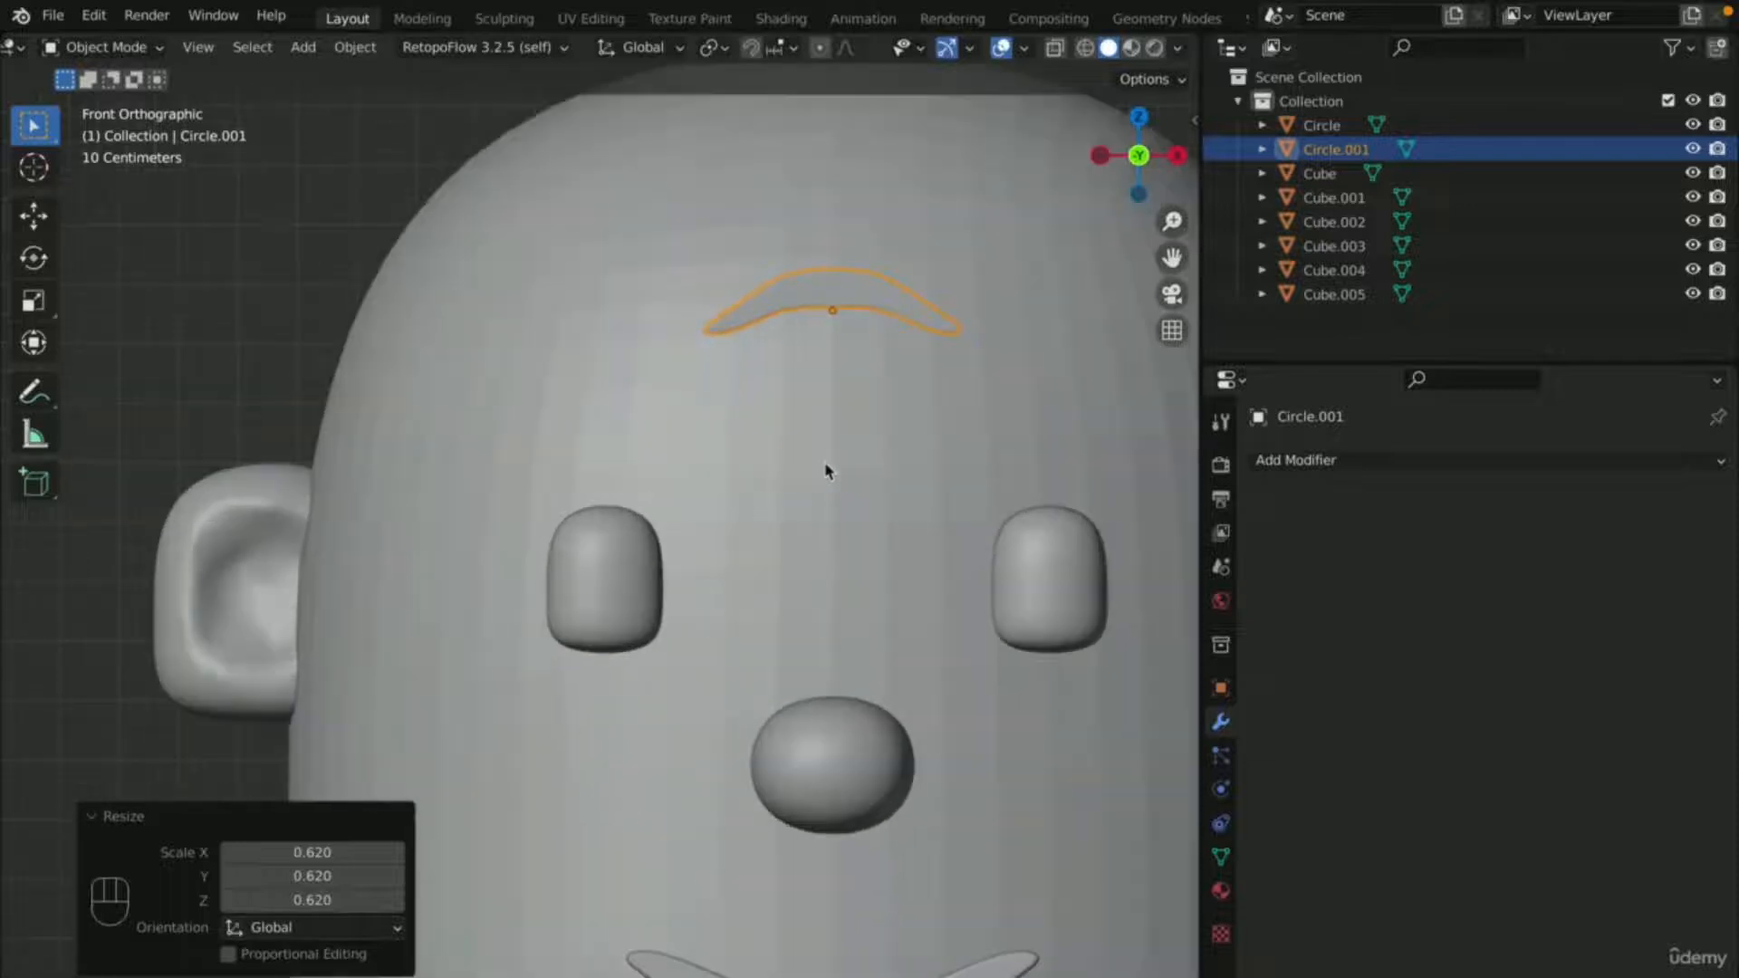
key(s)
key(z)
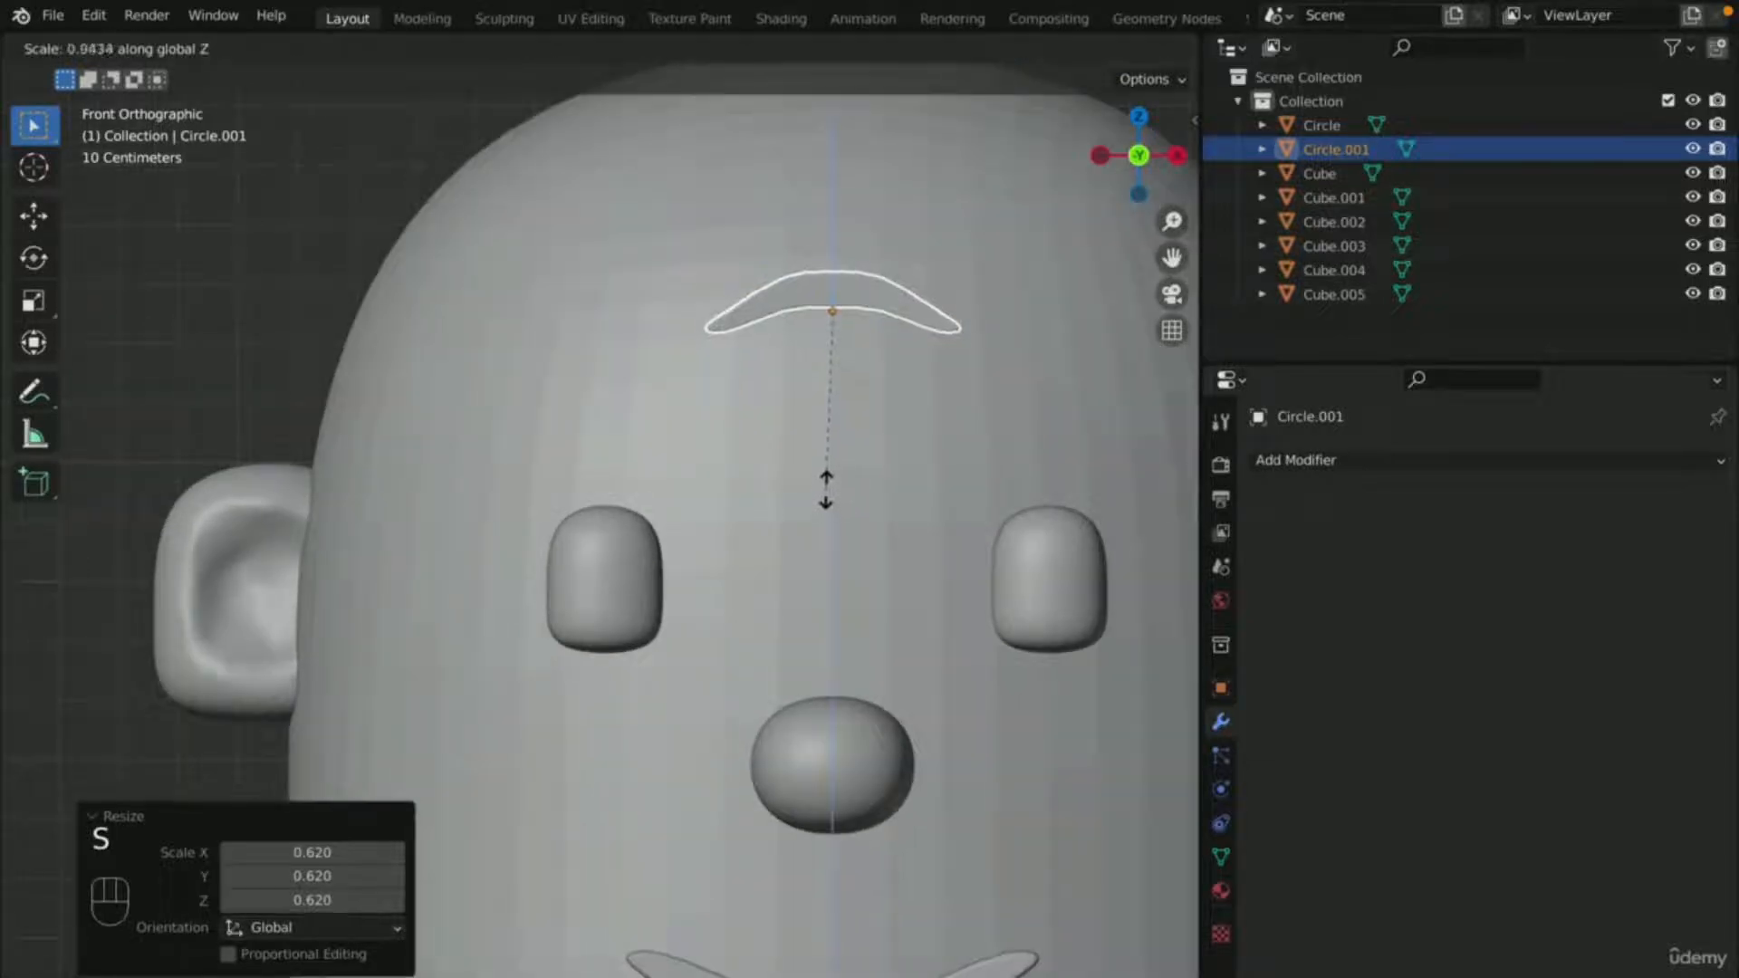
click(836, 418)
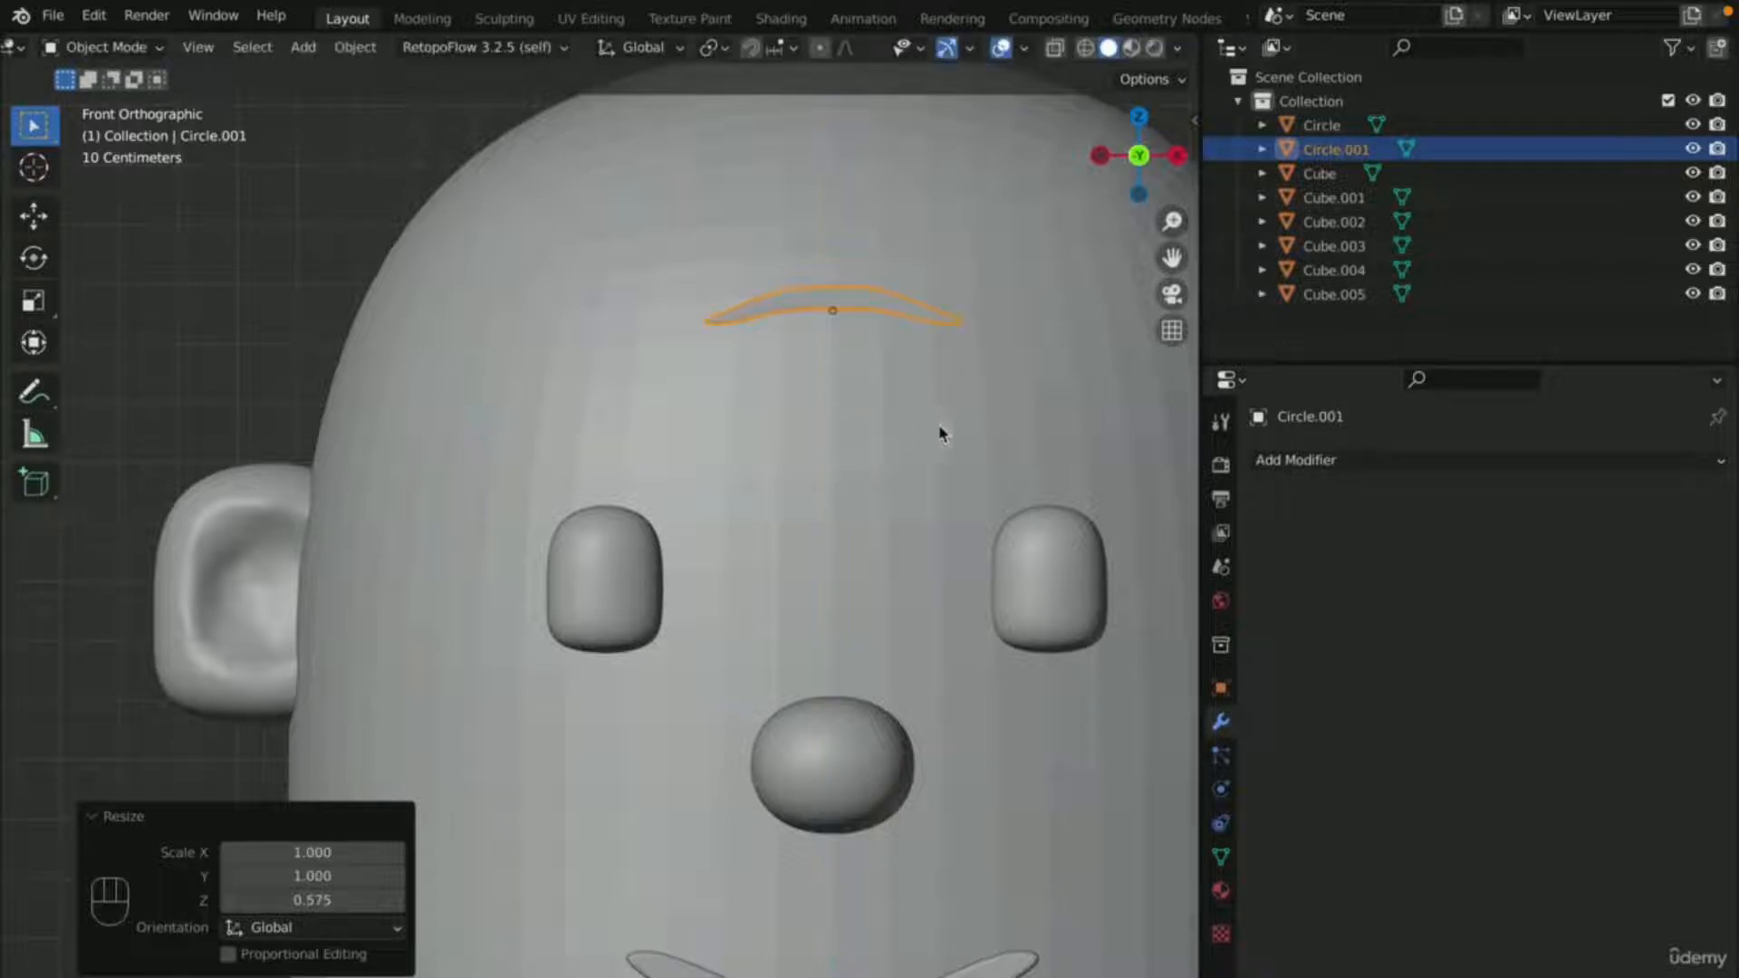
- Position the eyebrow just above the eye on the -X side, moving it about -0.38 m along X and -0.30 m along Z
key(g)
key(x)
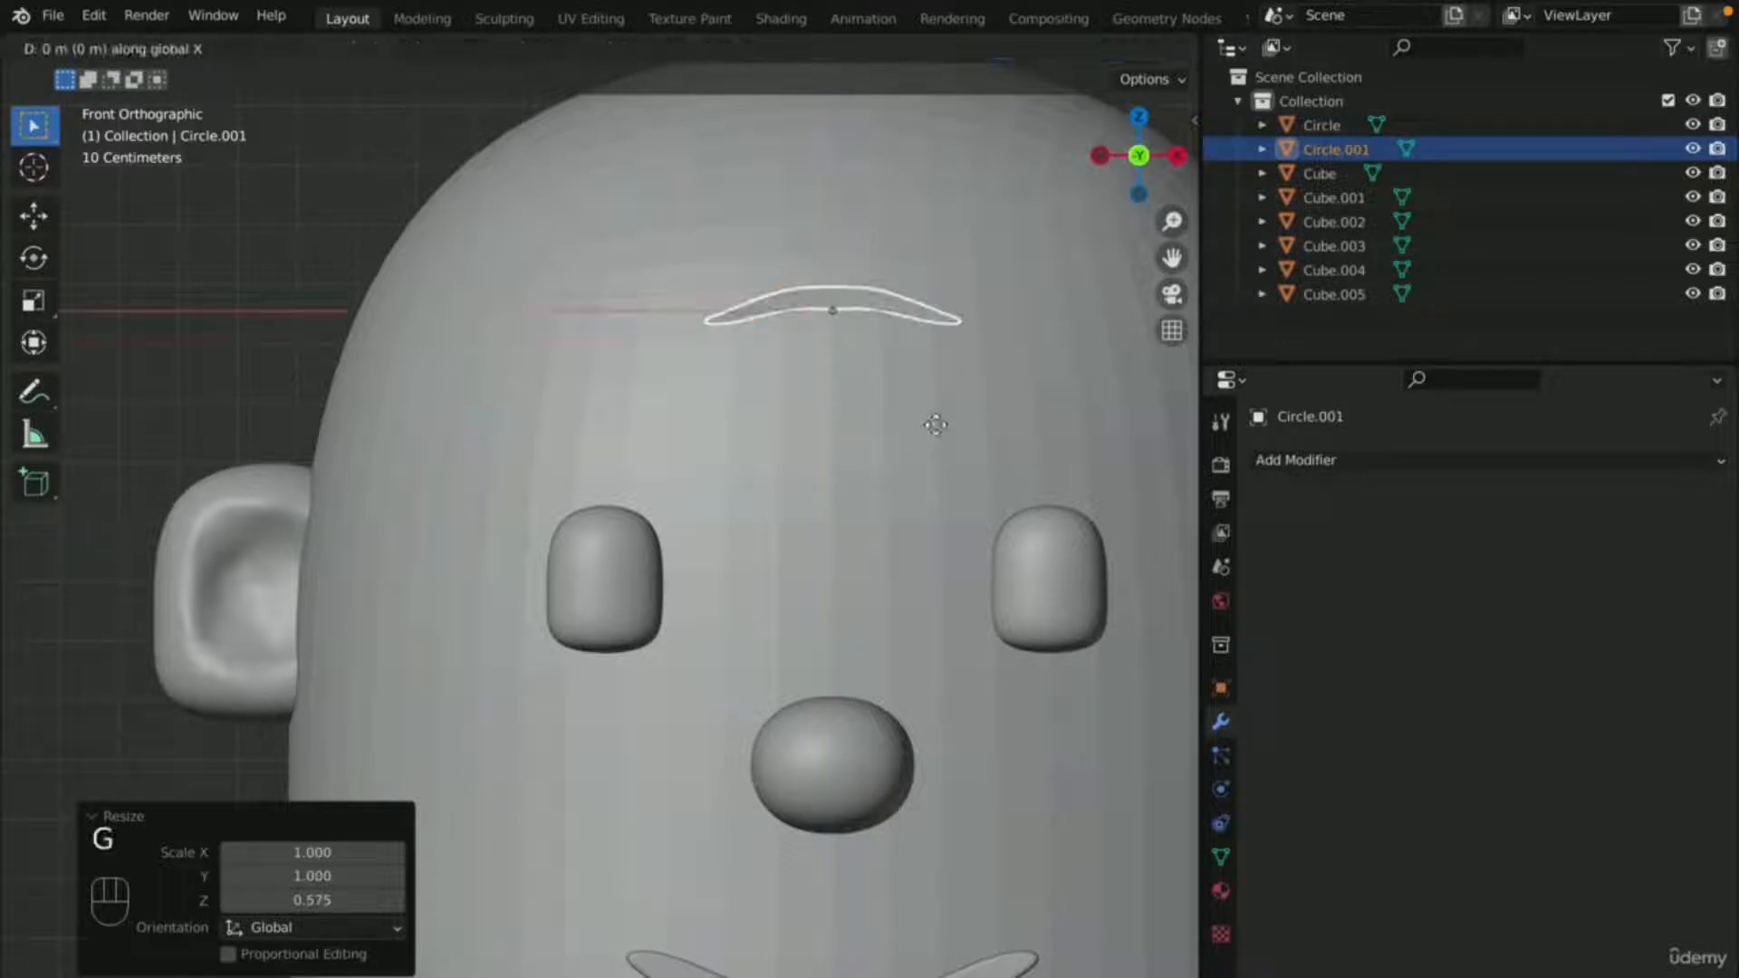
click(710, 449)
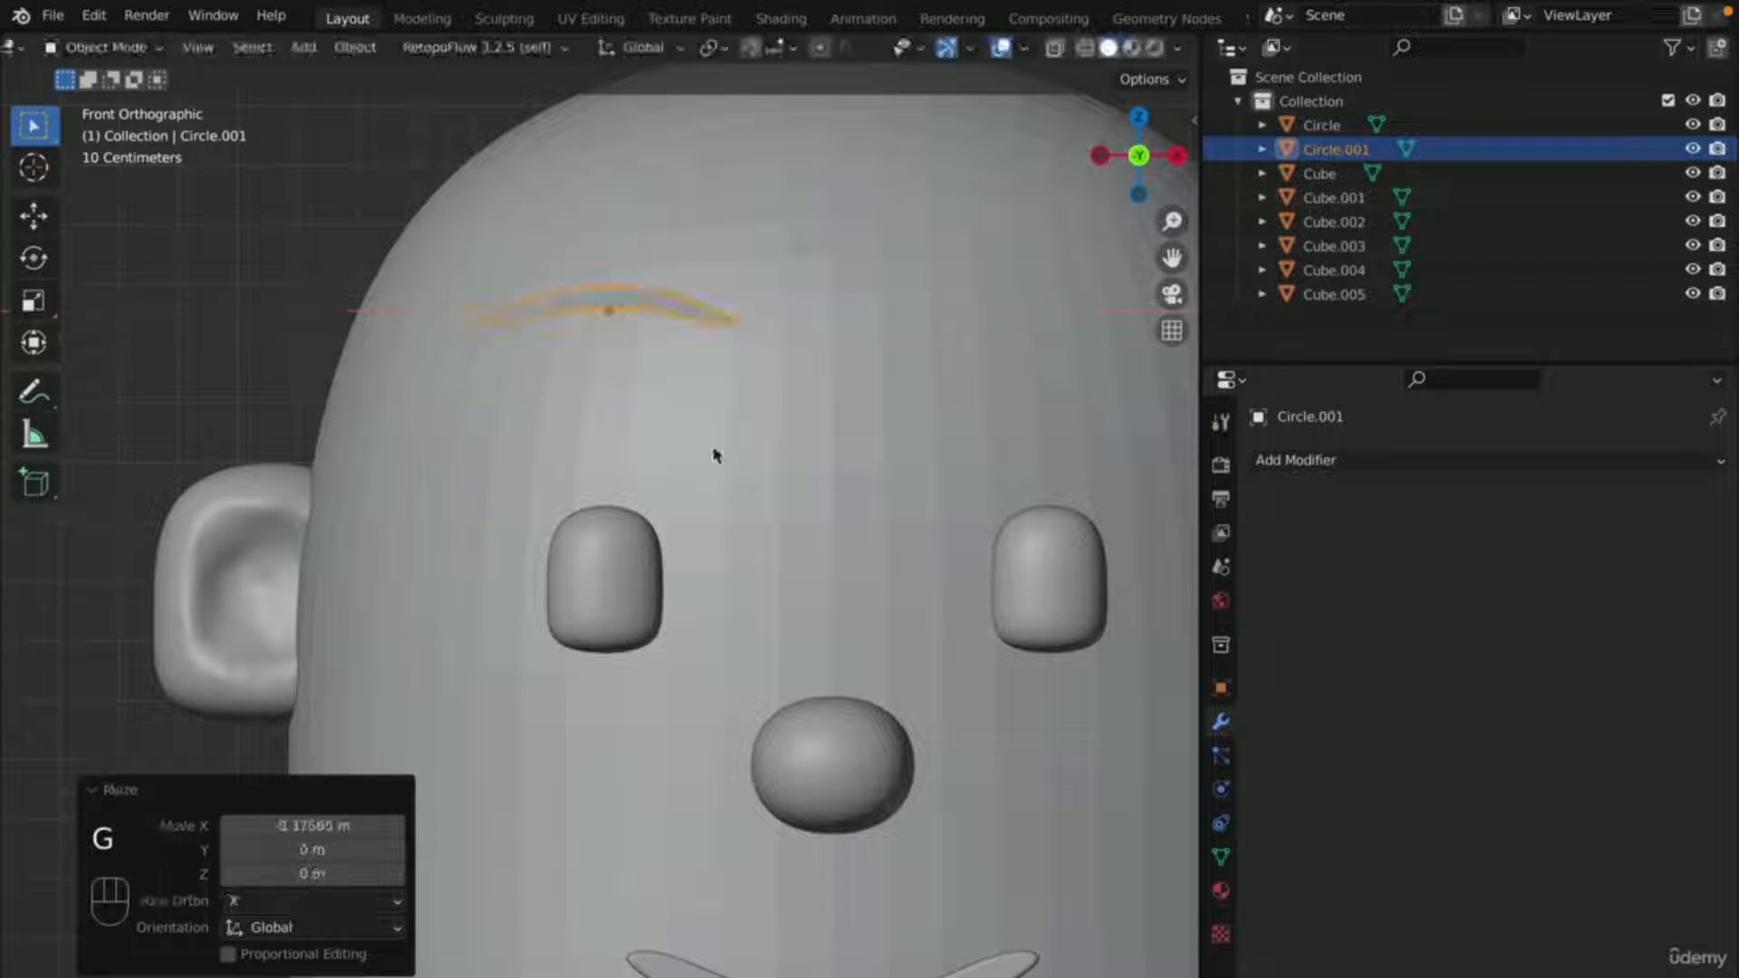
key(g)
key(x)
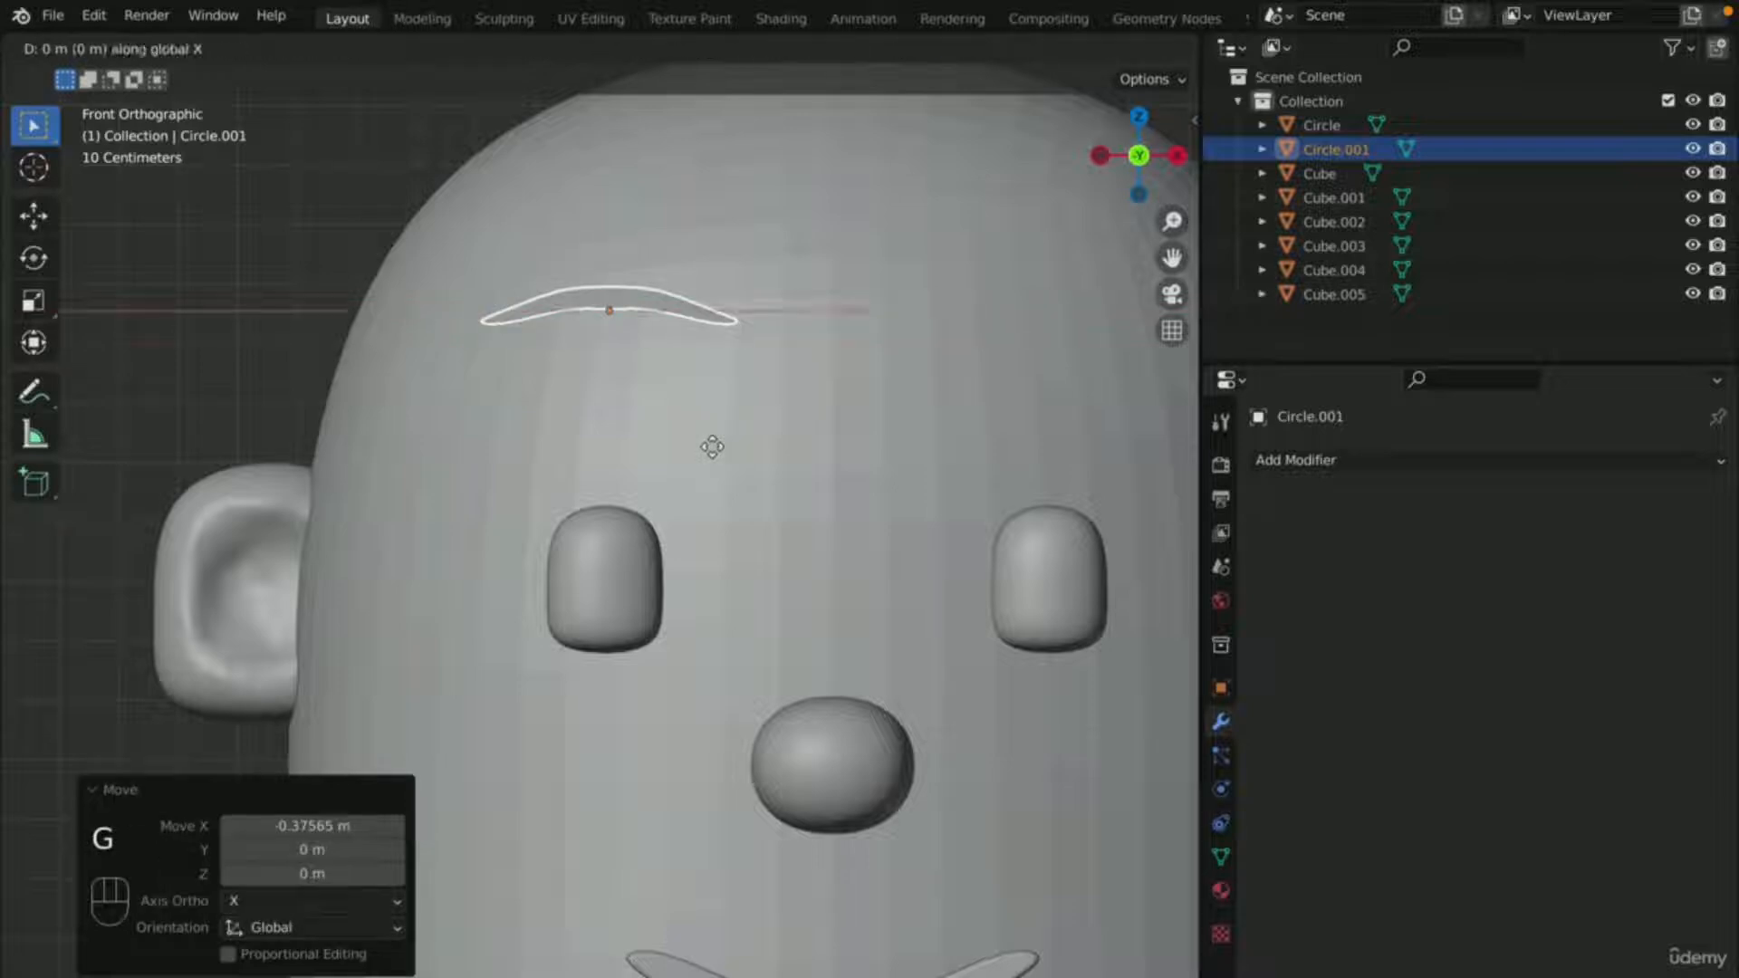
key(z)
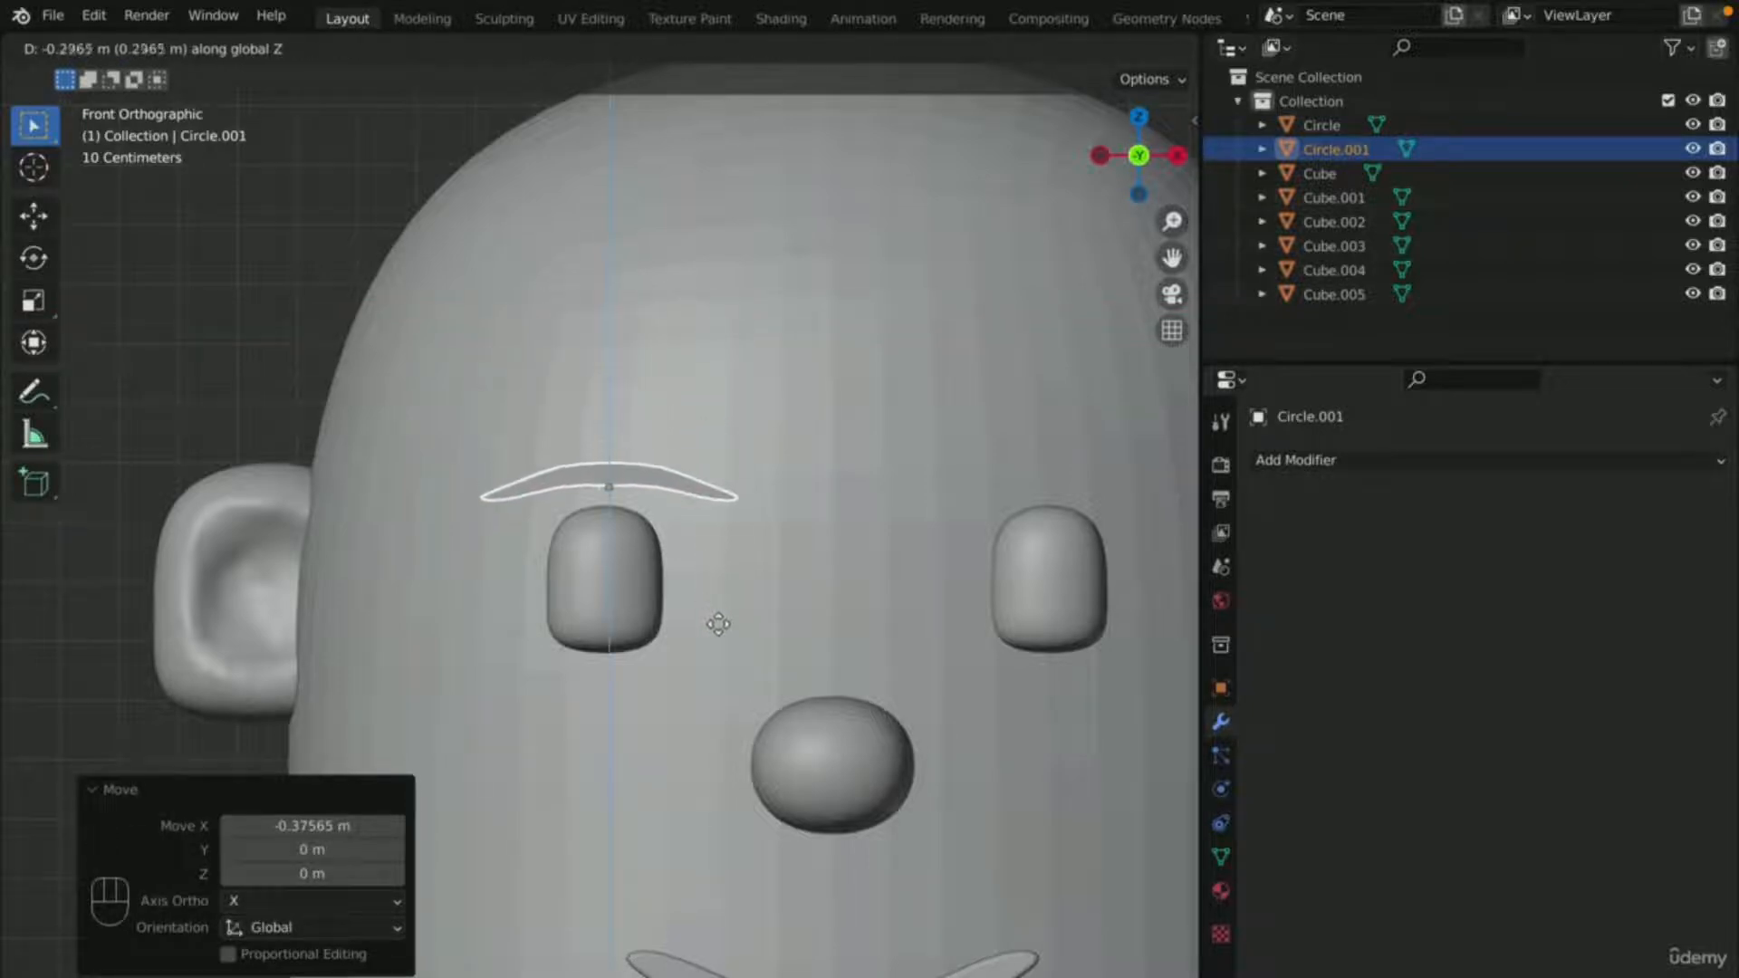
click(718, 631)
- Move the eyebrow about 0.044 m along Y toward the face surface
scroll(723, 620, down, 1)
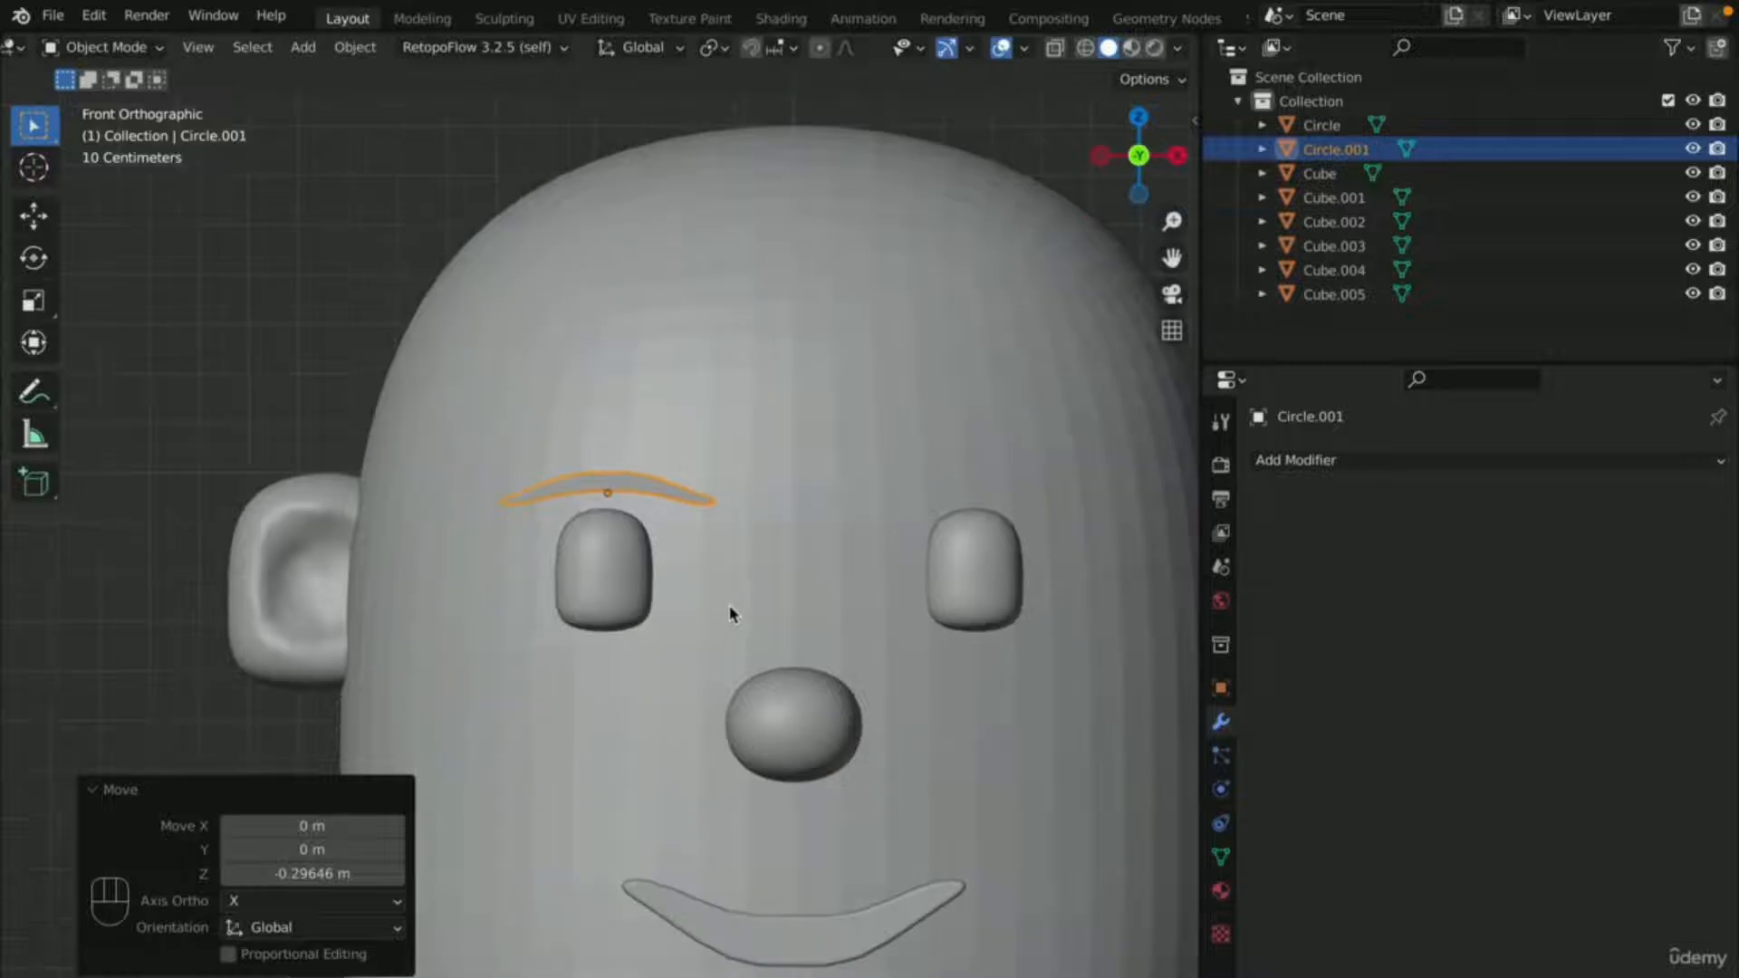
middle_drag(729, 605, 665, 638)
key(g)
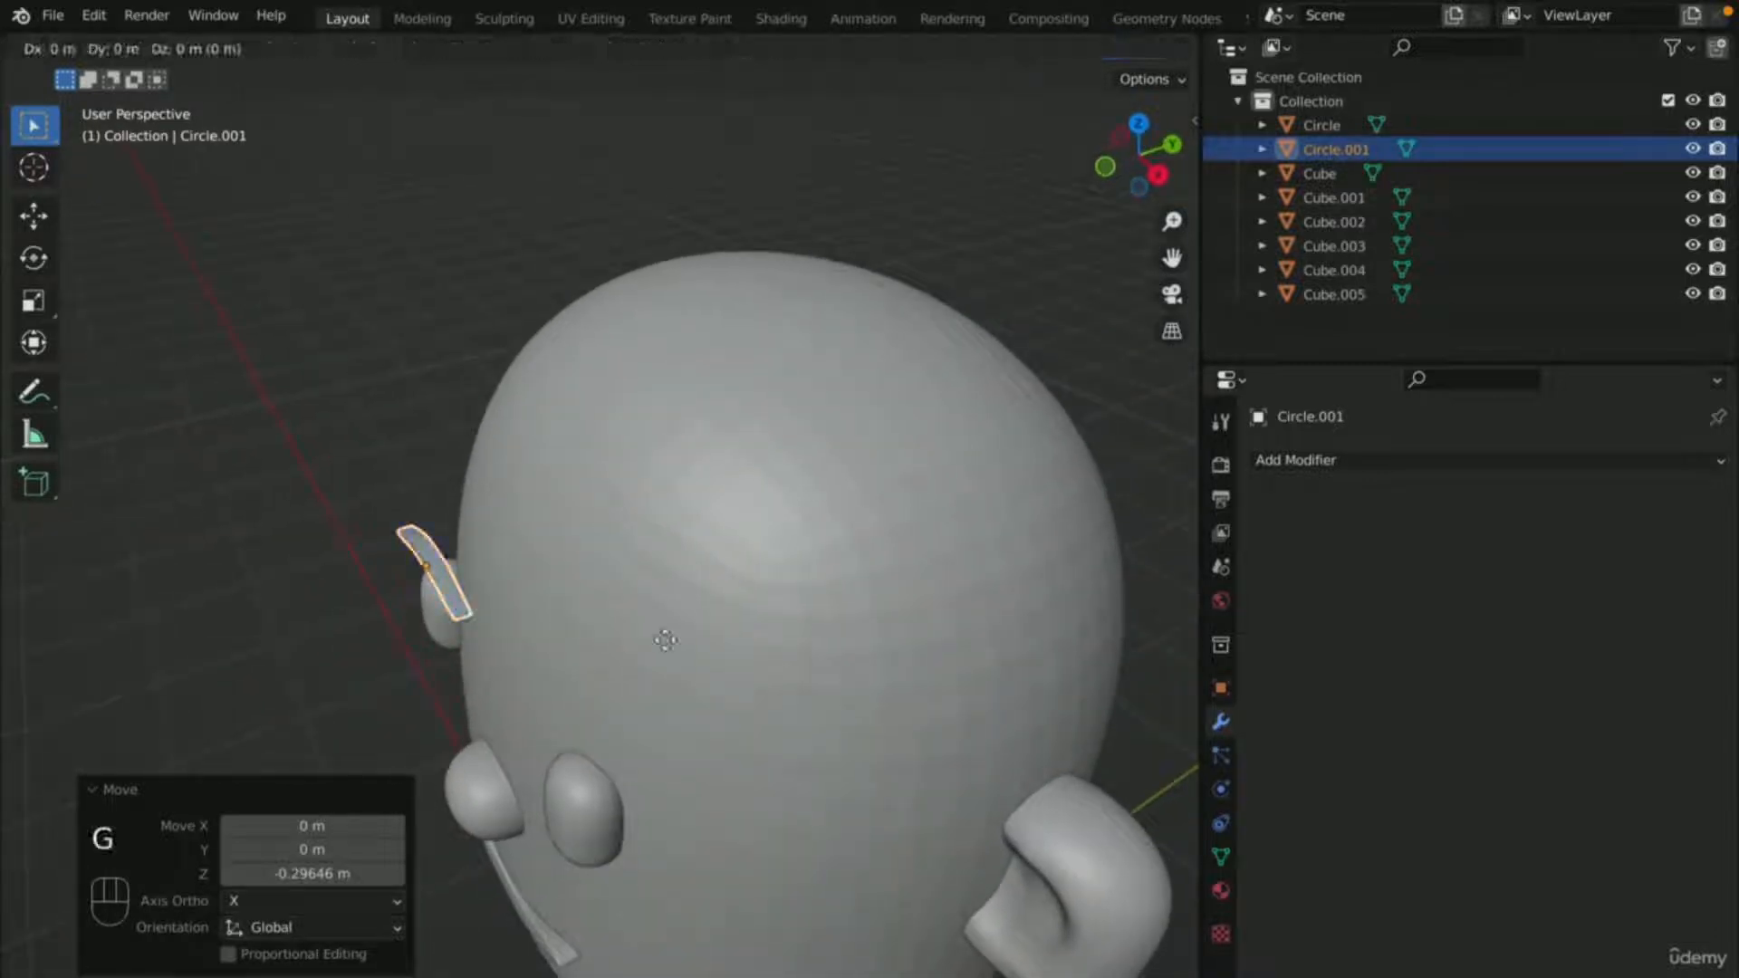
key(y)
click(689, 648)
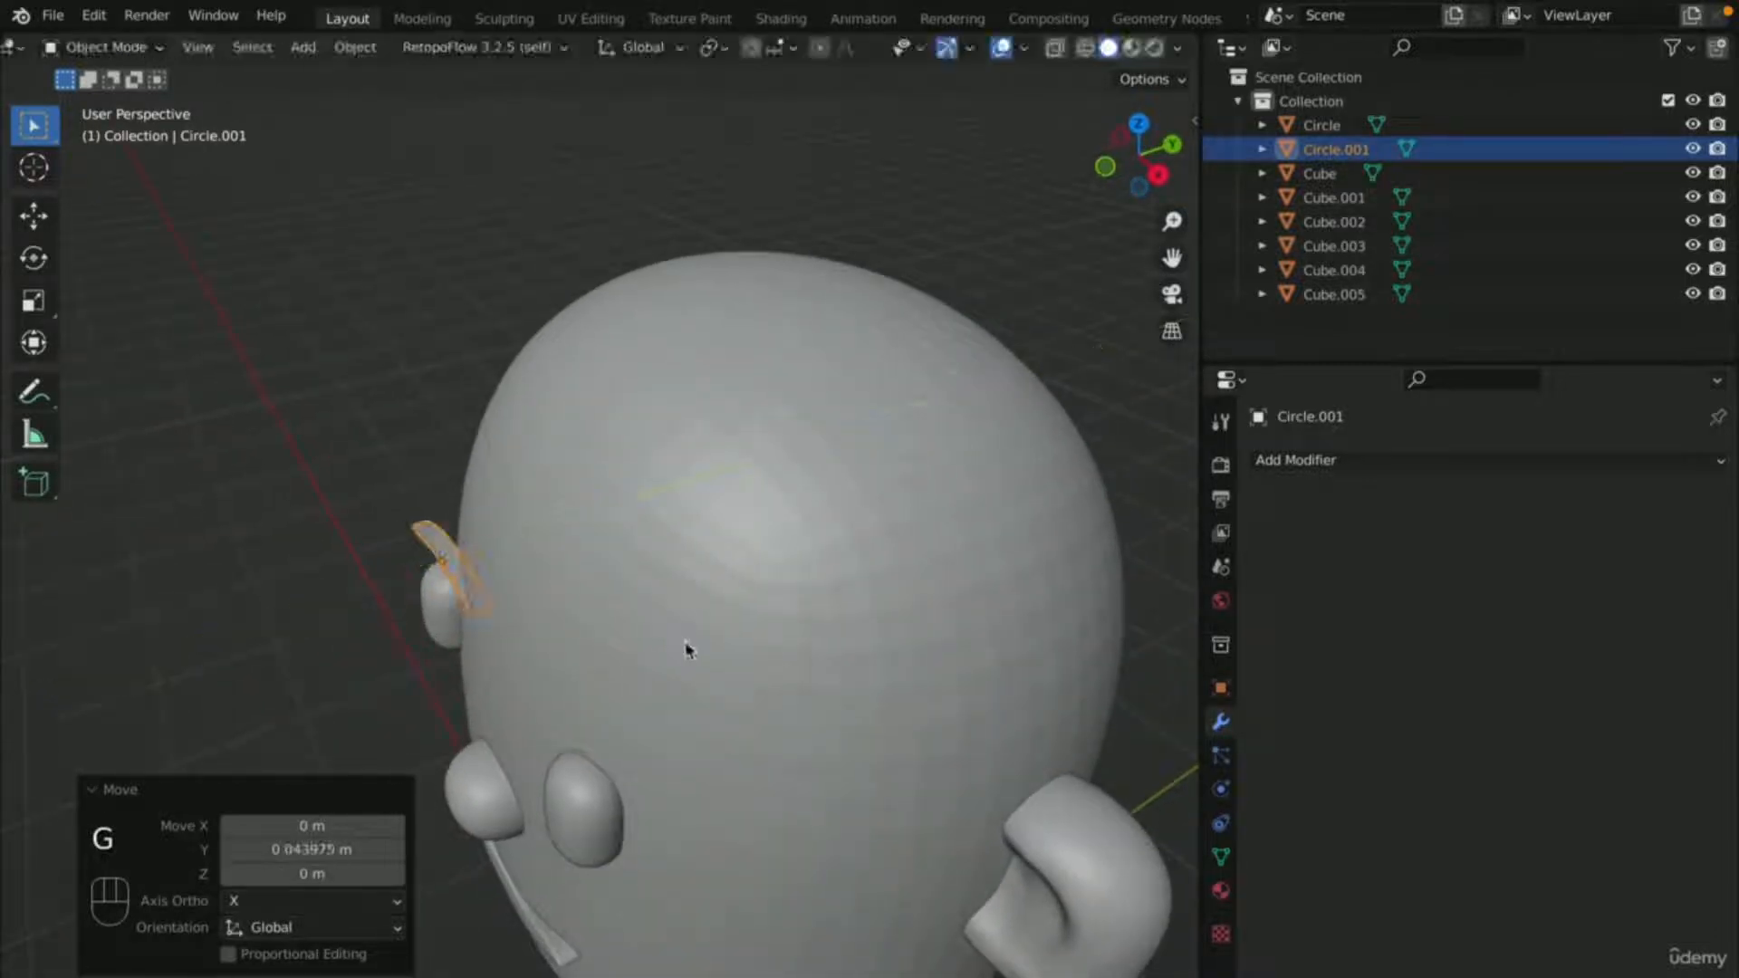
- From the top view, rotate the eyebrow about -15.9° around Z to follow the curve of the face
scroll(685, 643, down, 2)
middle_drag(686, 643, 740, 631)
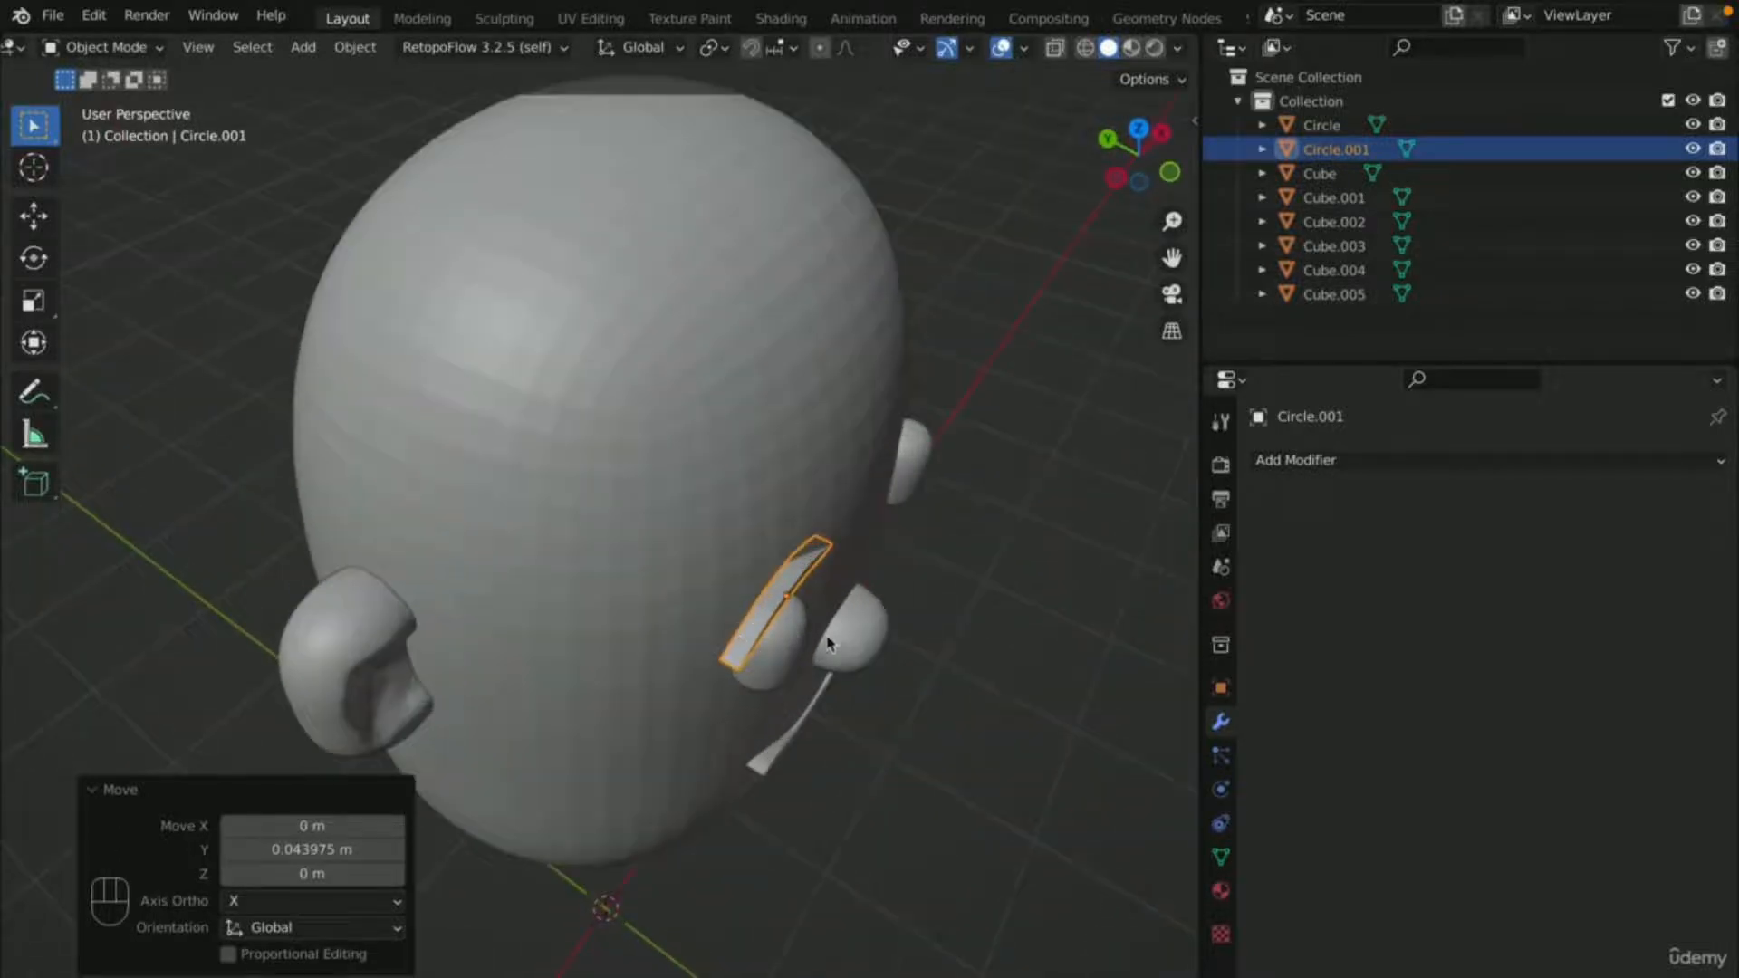
key(KP_7)
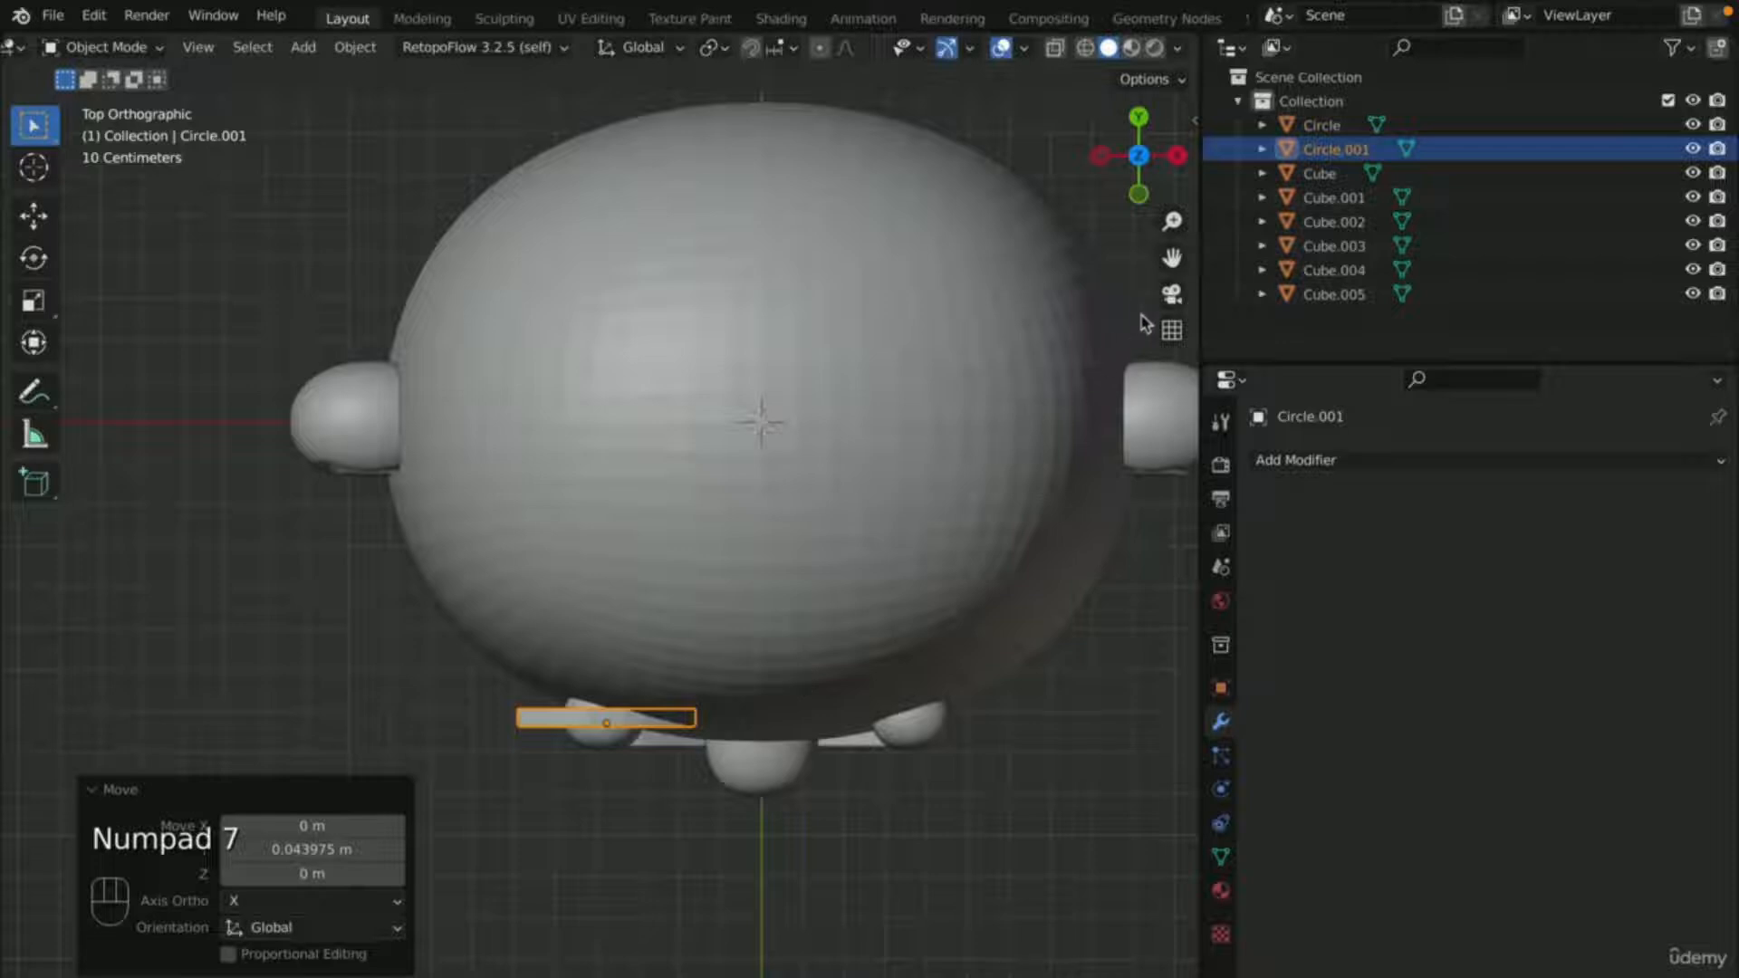
drag(1172, 259, 1134, 49)
scroll(978, 459, up, 1)
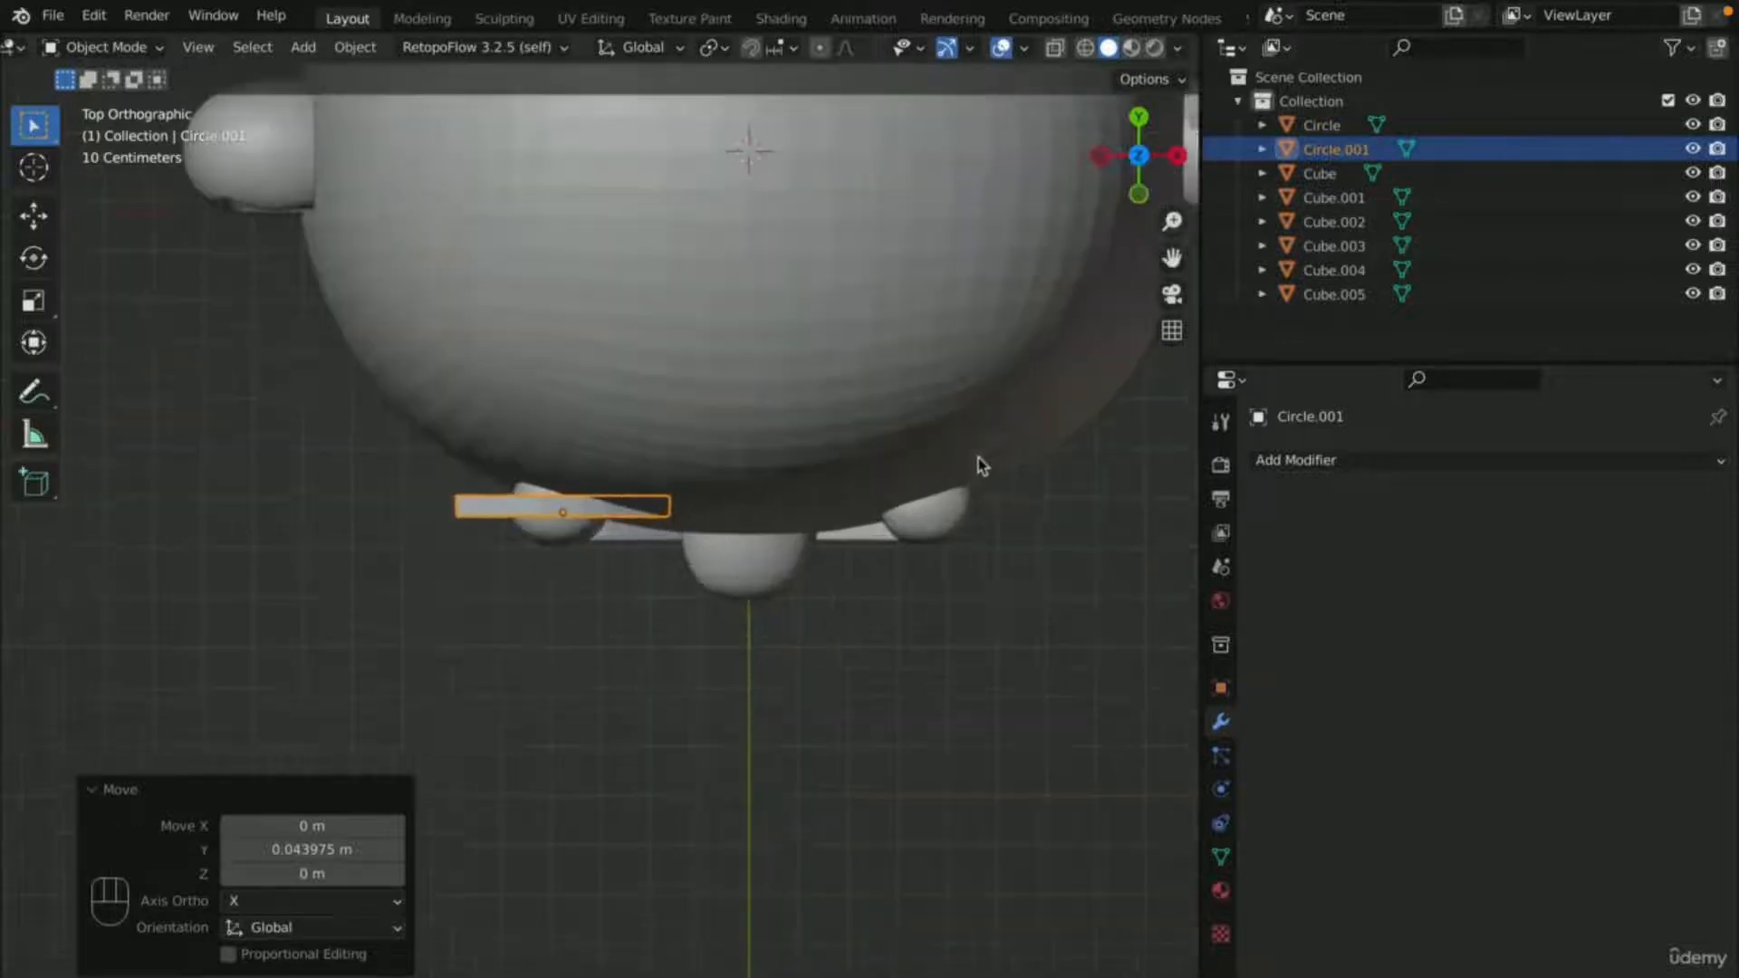
scroll(960, 462, up, 2)
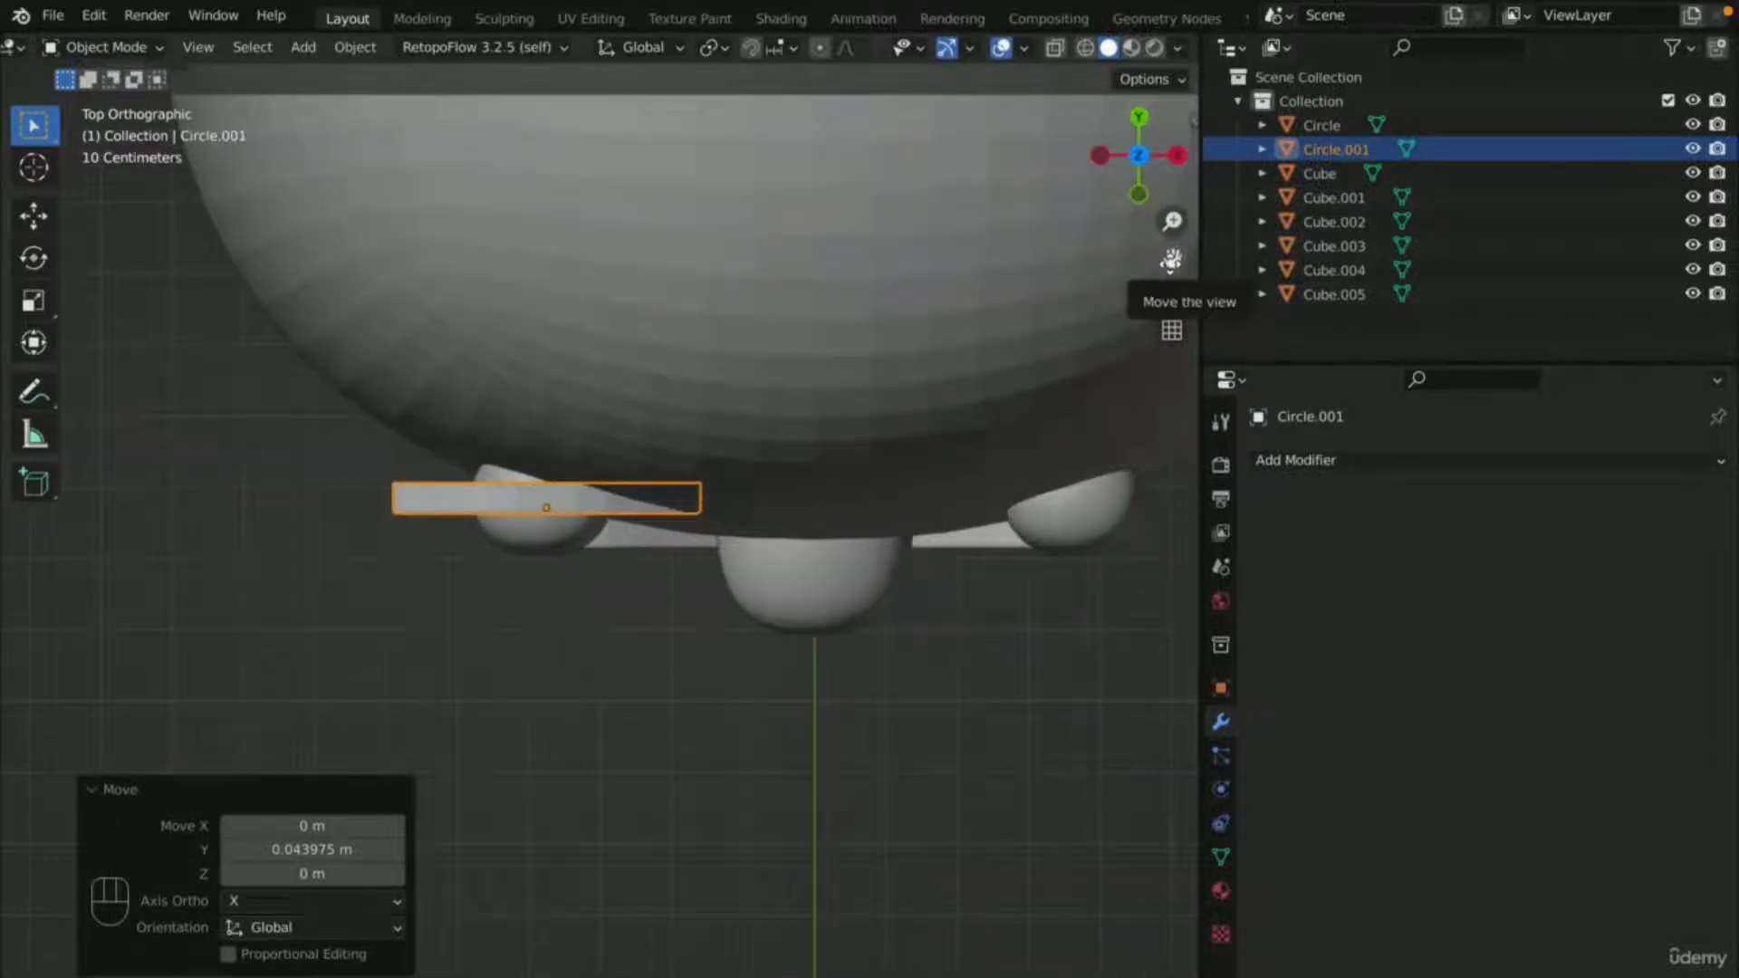
drag(1172, 259, 1194, 324)
scroll(664, 598, up, 1)
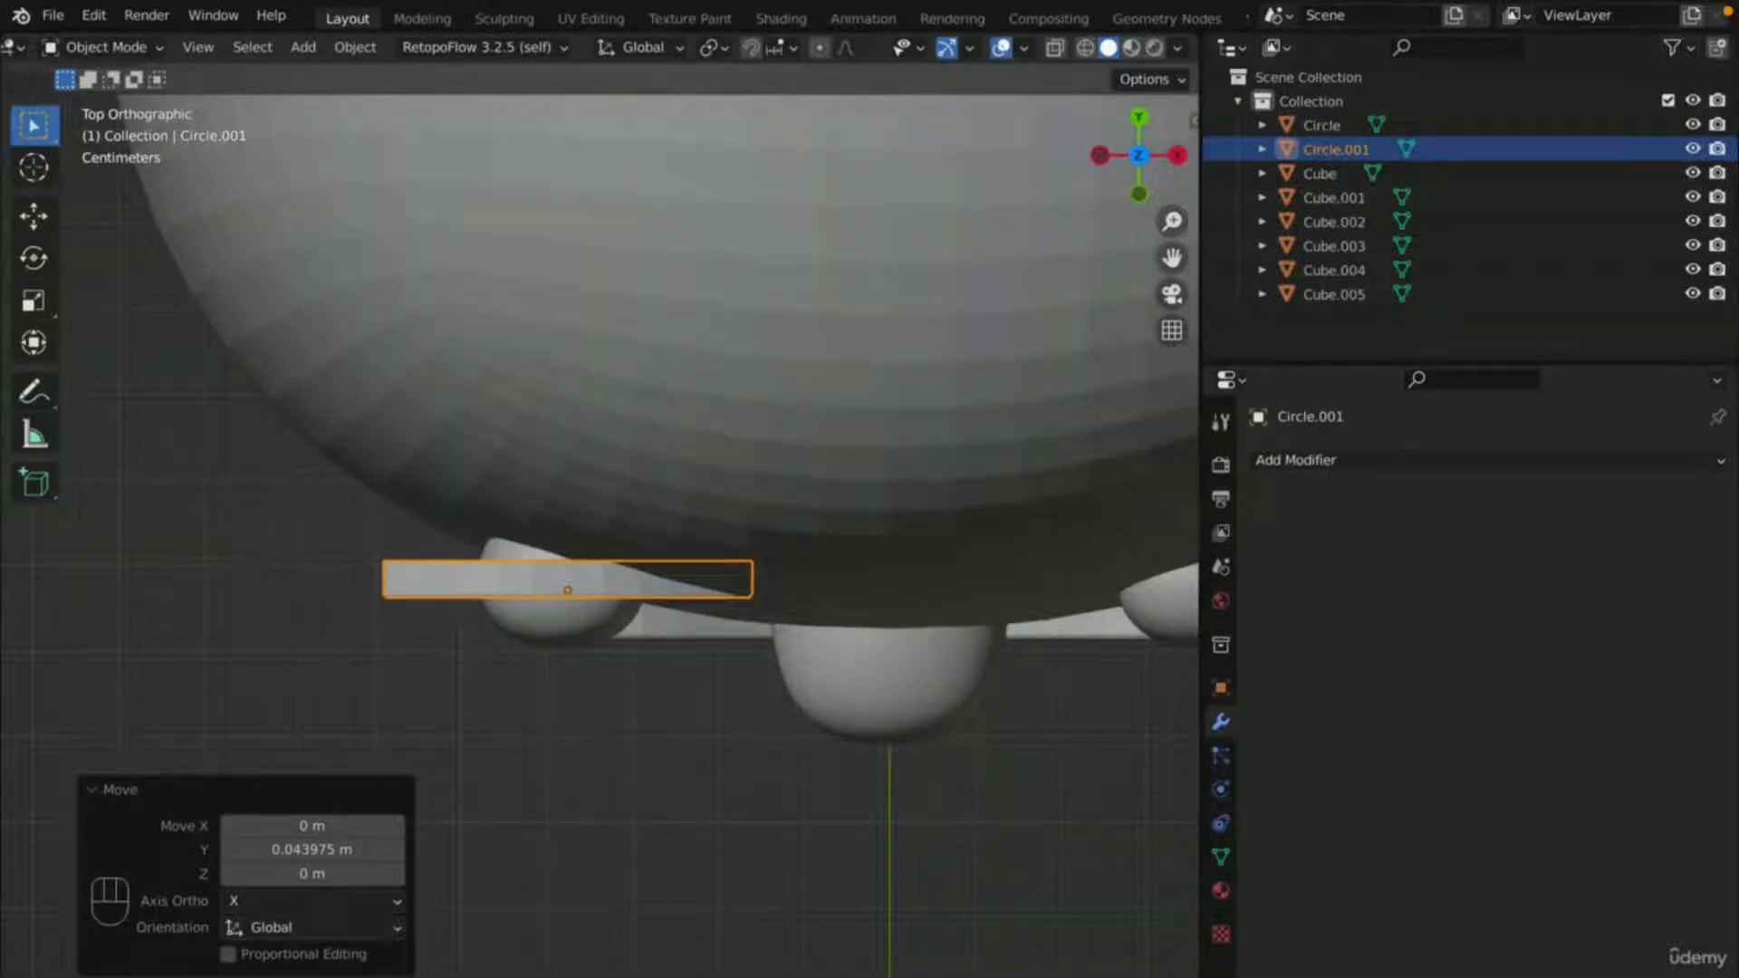
key(r)
key(z)
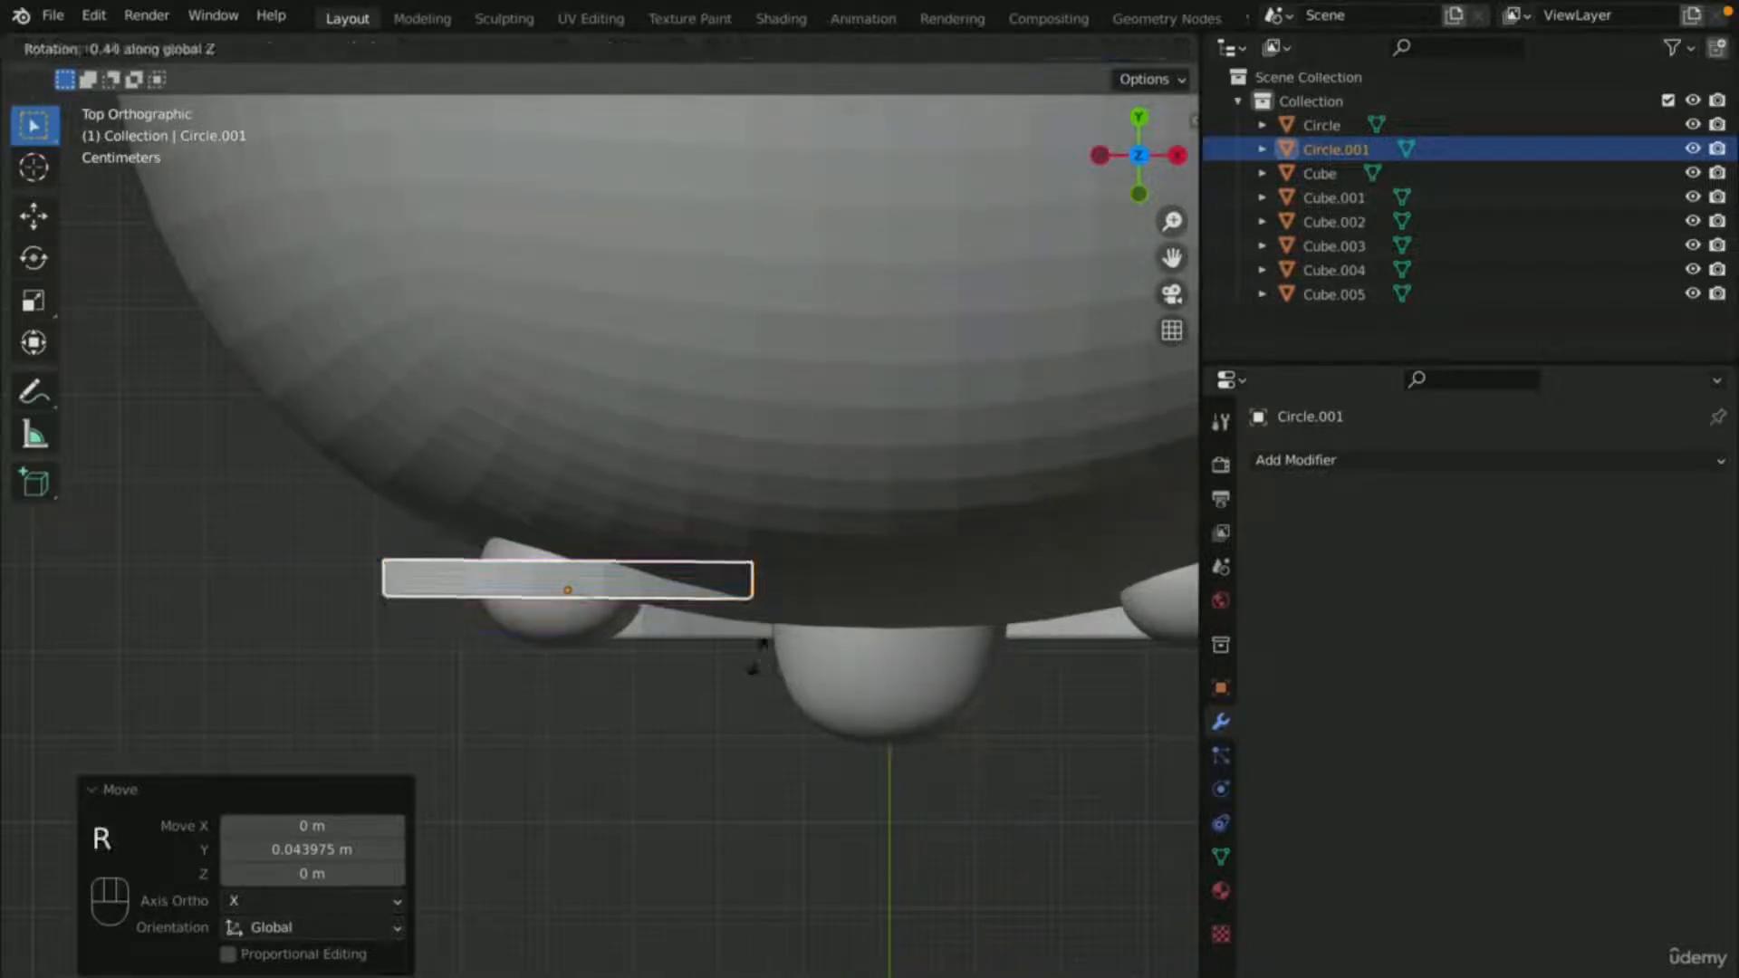
click(694, 681)
- Thicken the eyebrow along Y by a factor of about 1.71 and push it about 0.031 m along Y into the face
key(s)
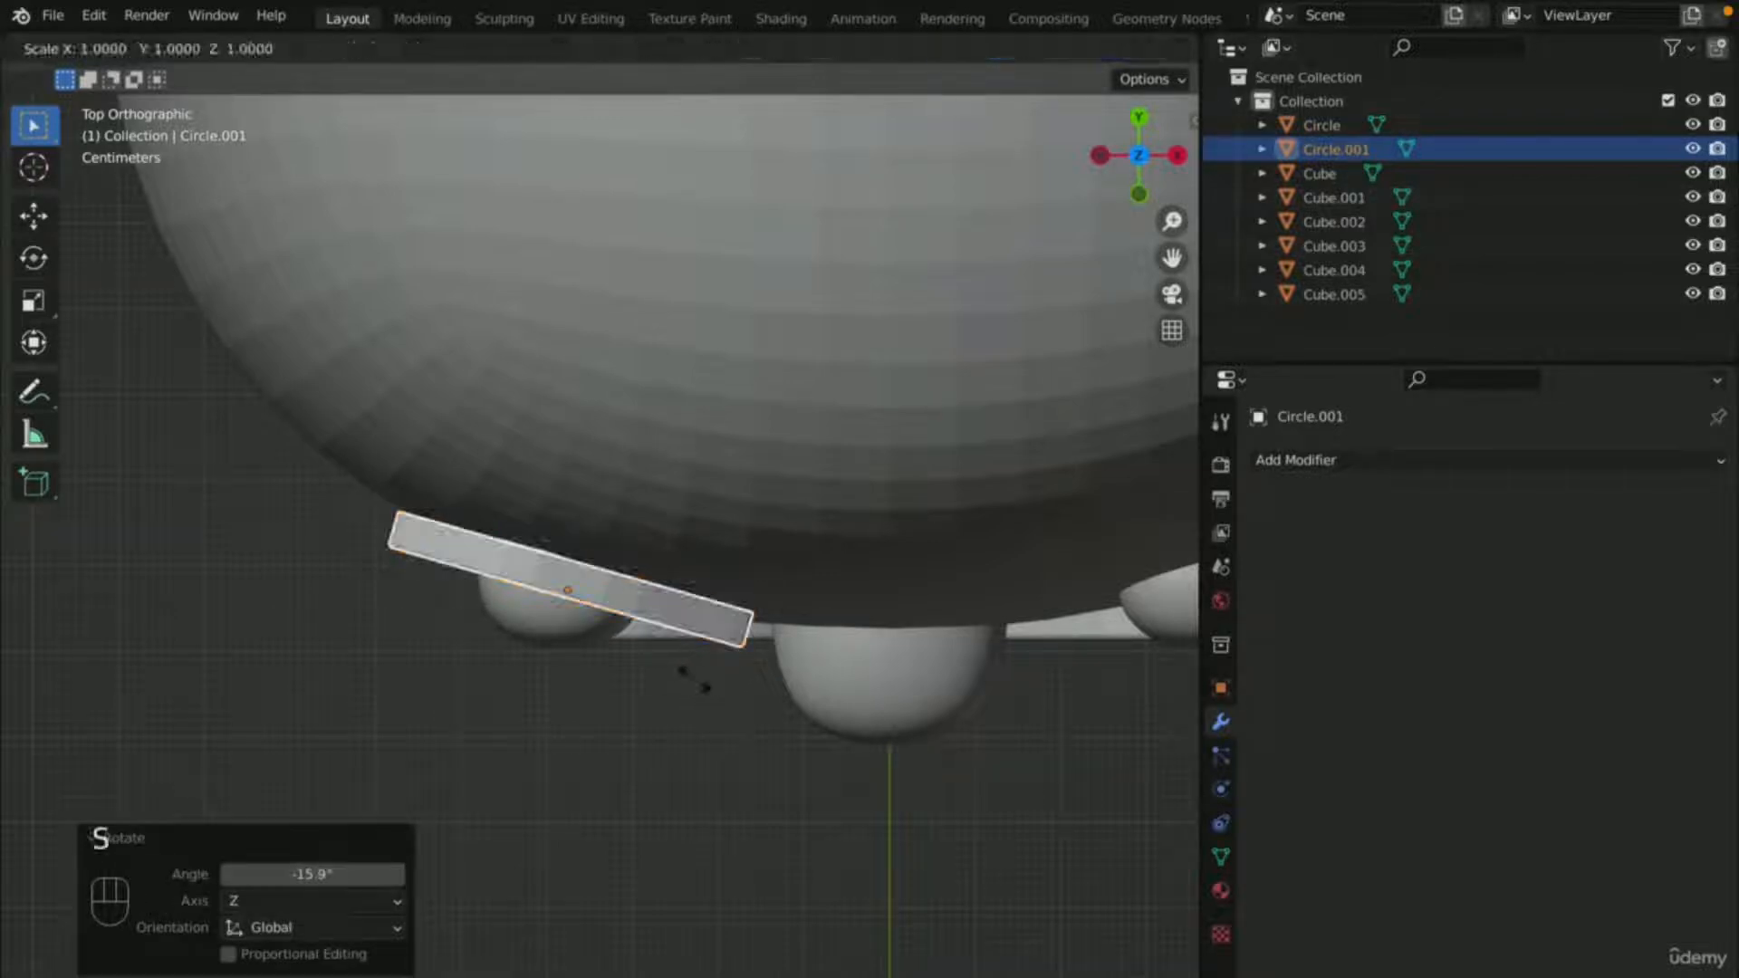
key(y)
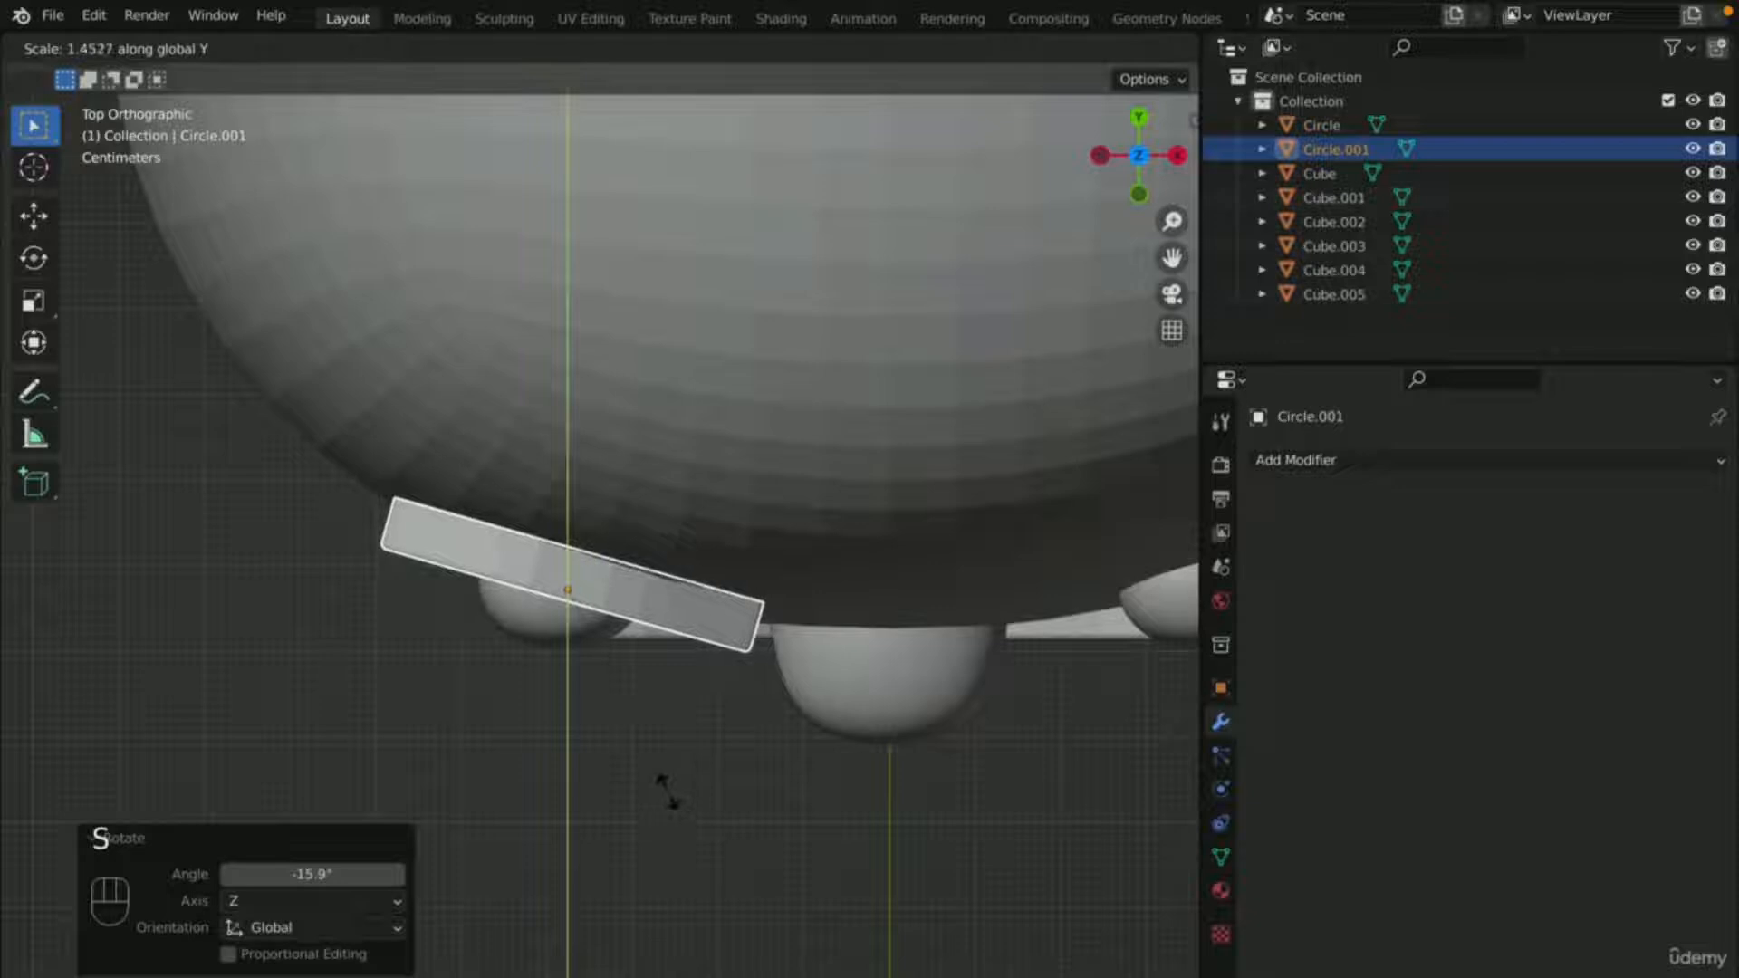
click(681, 786)
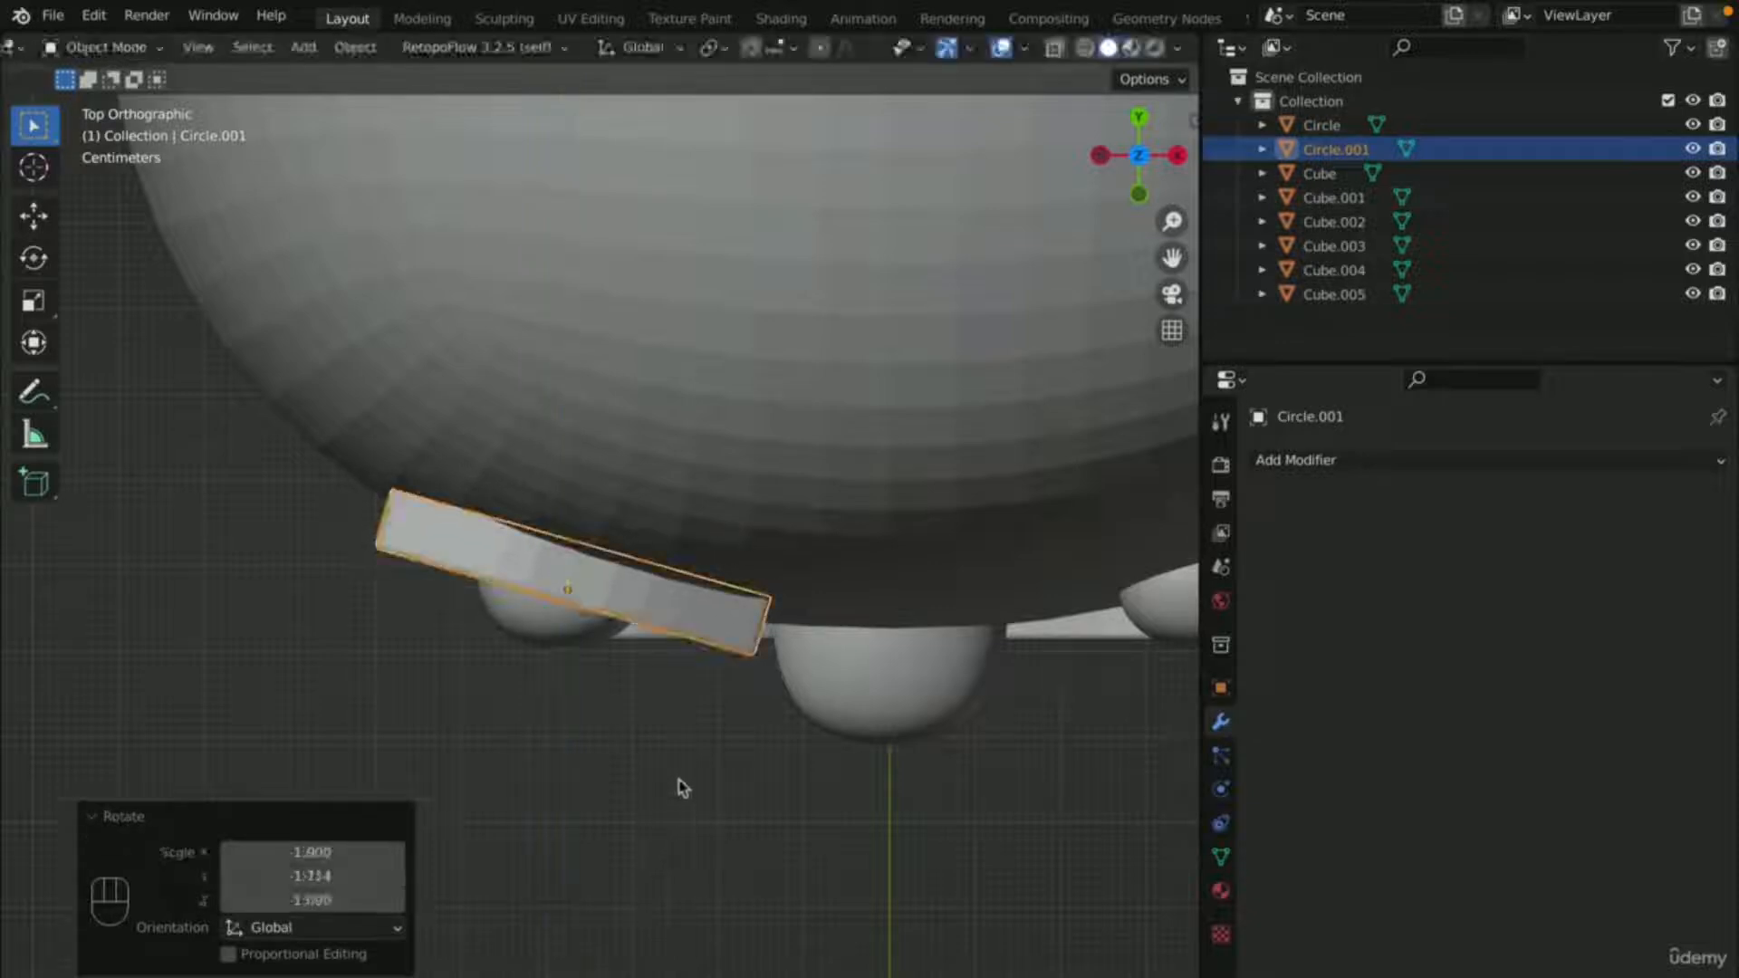
key(g)
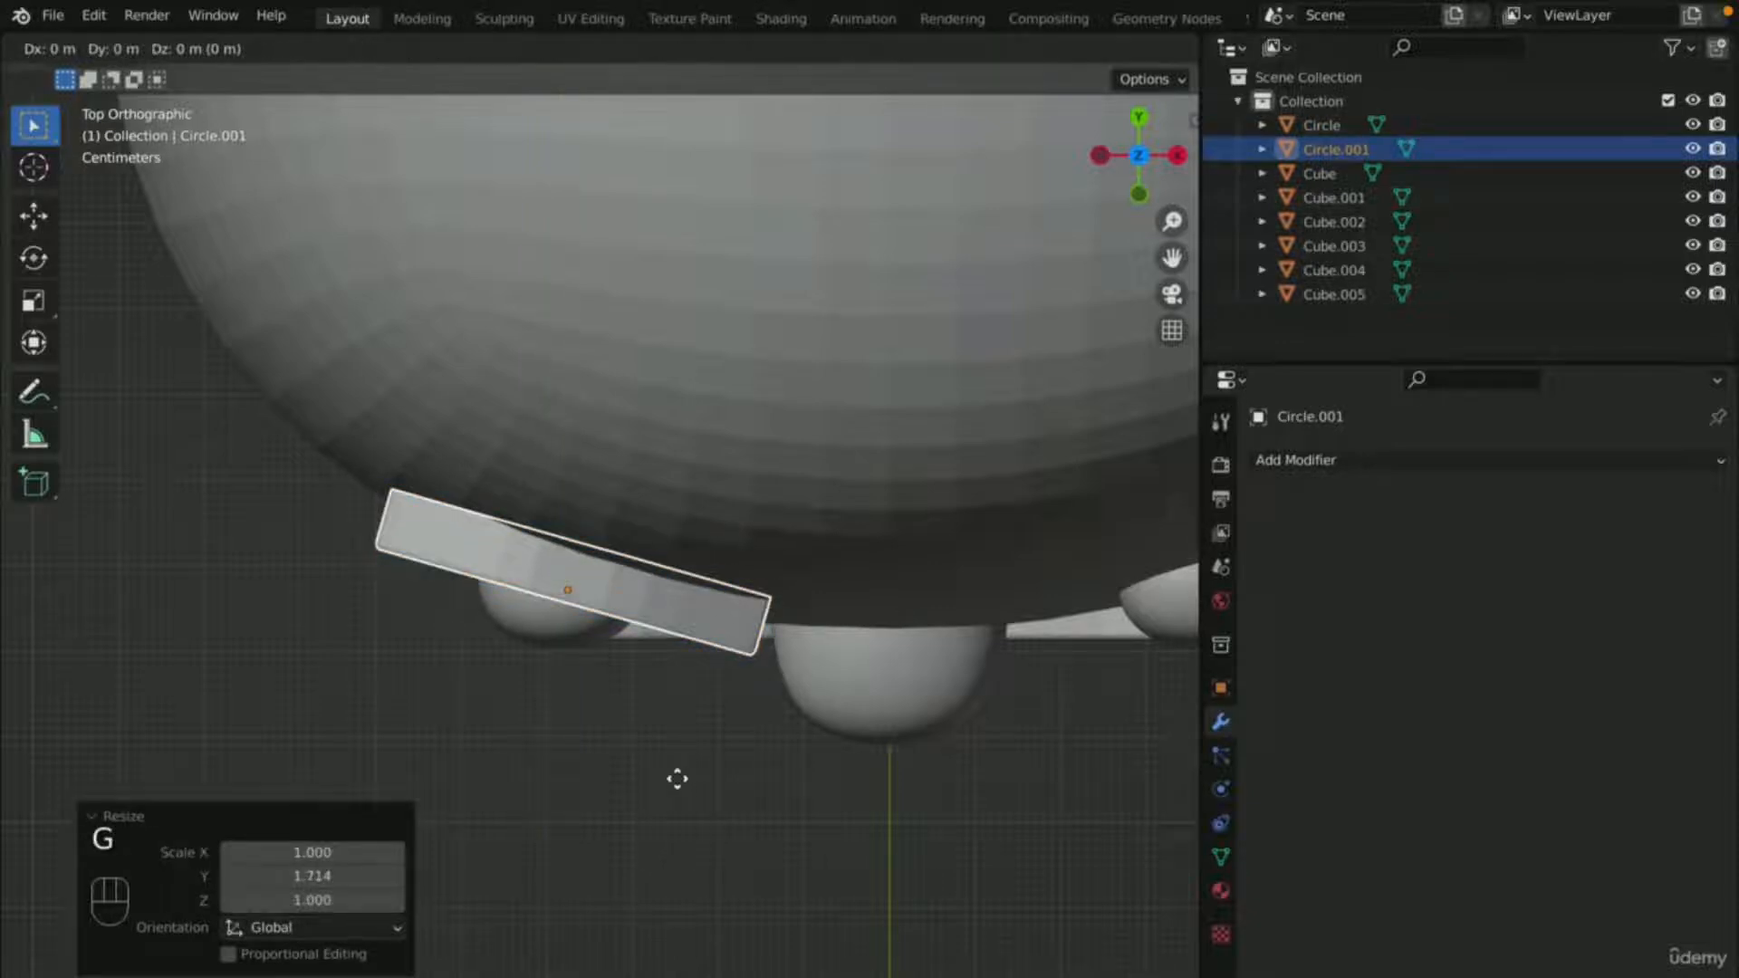
key(y)
click(699, 750)
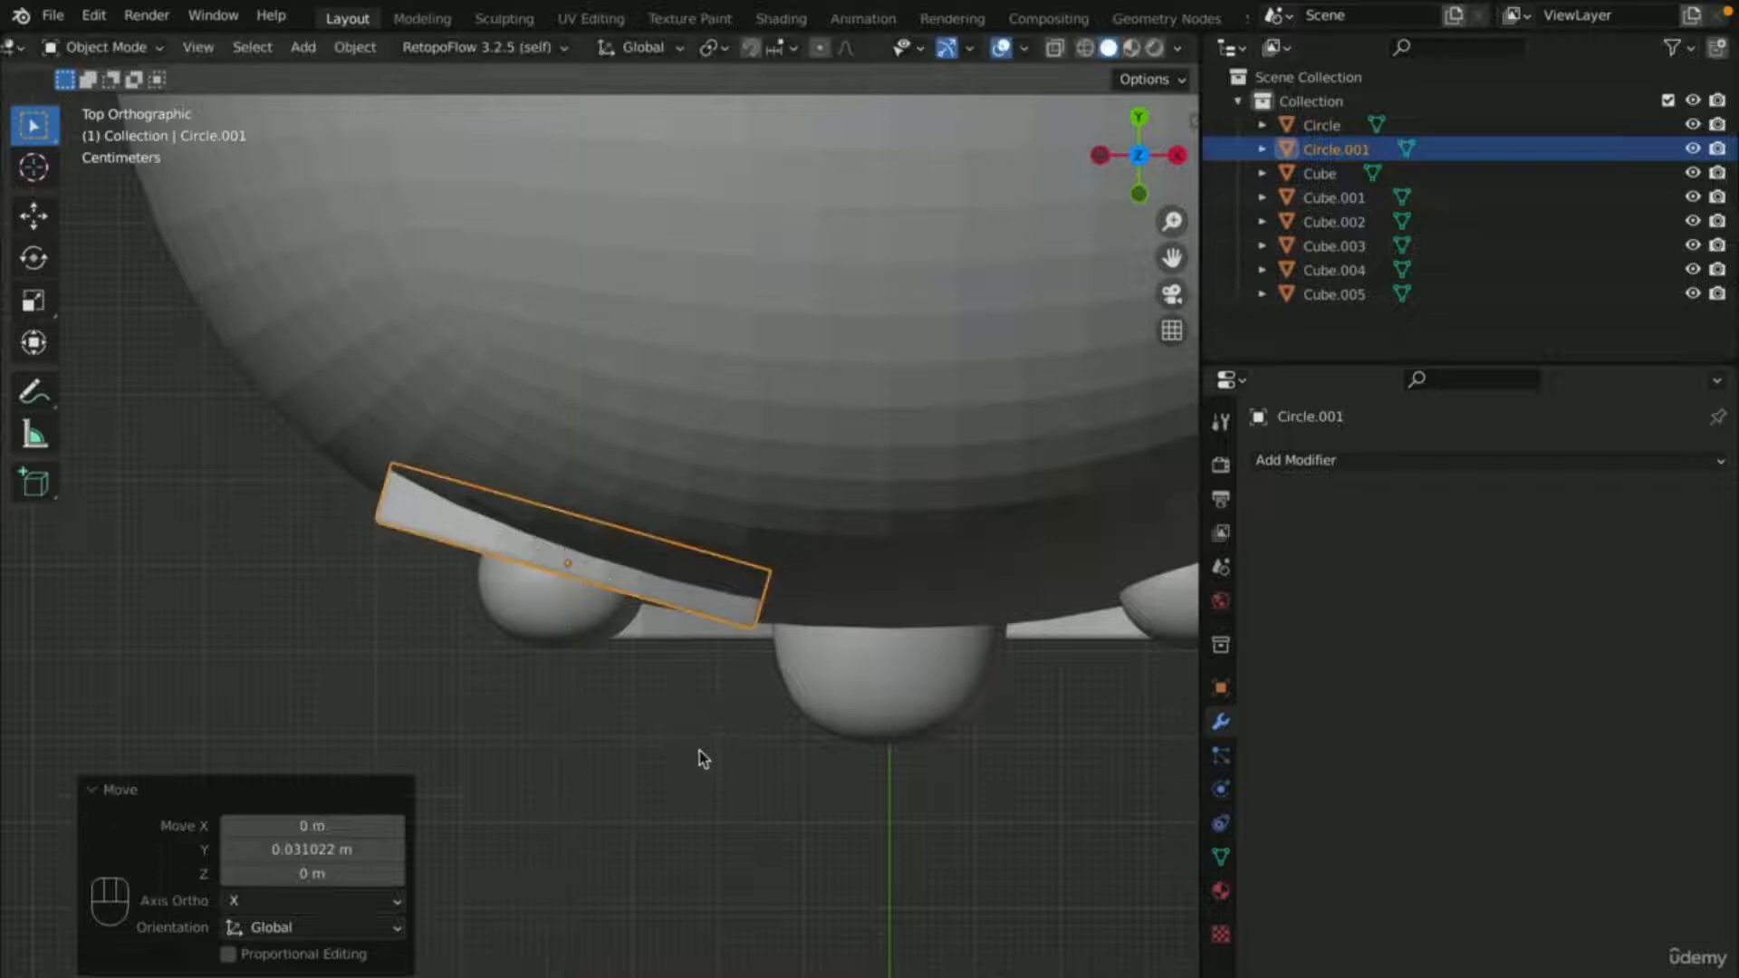
- In the top view, duplicate the eyebrow and place the copy about 0.71 m along X, over the other eye
scroll(700, 750, down, 4)
middle_drag(706, 737, 446, 807)
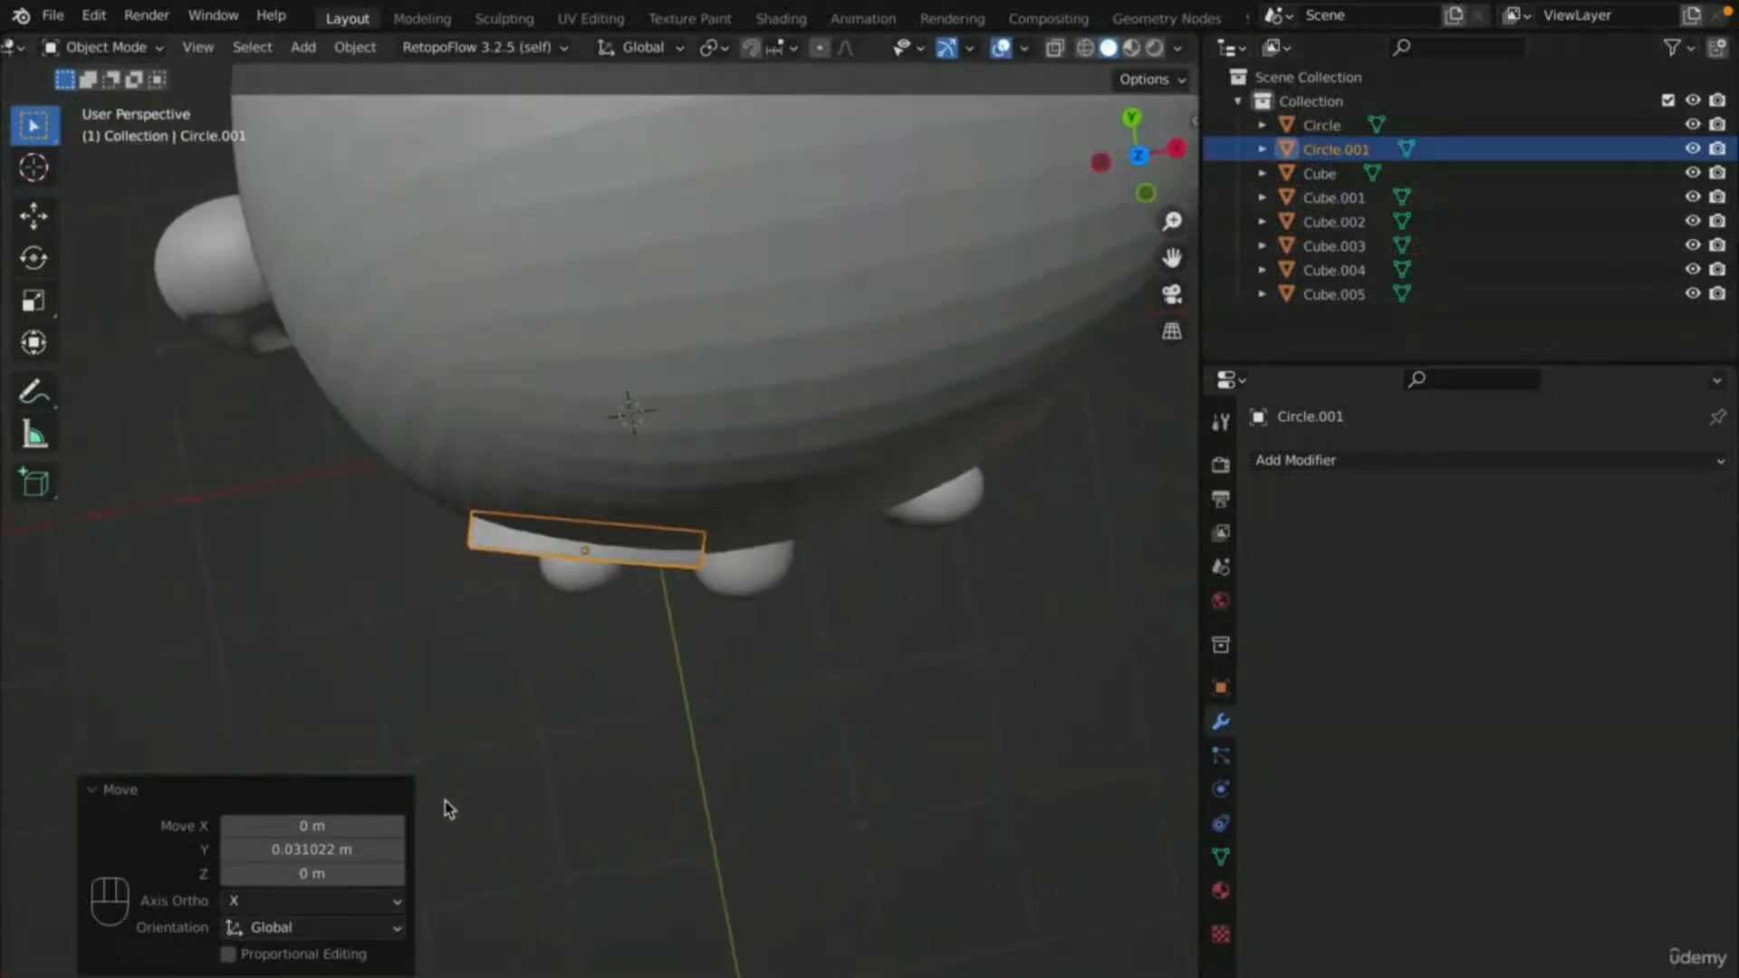
key(KP_7)
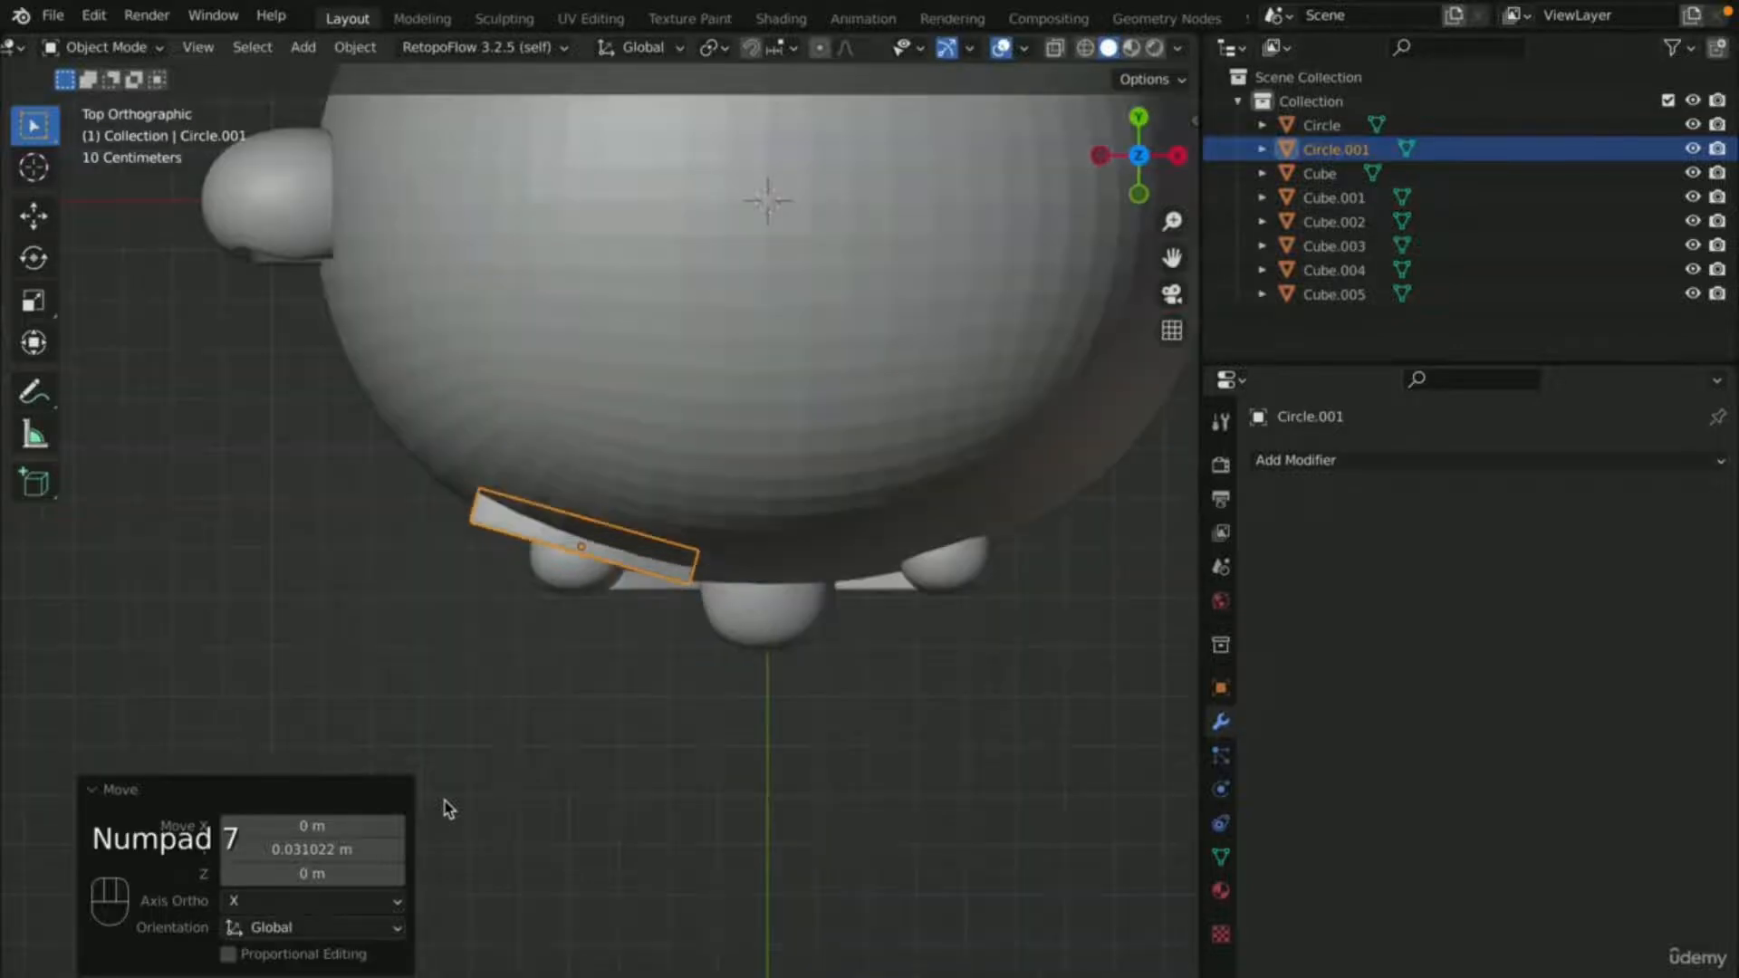
scroll(750, 550, up, 1)
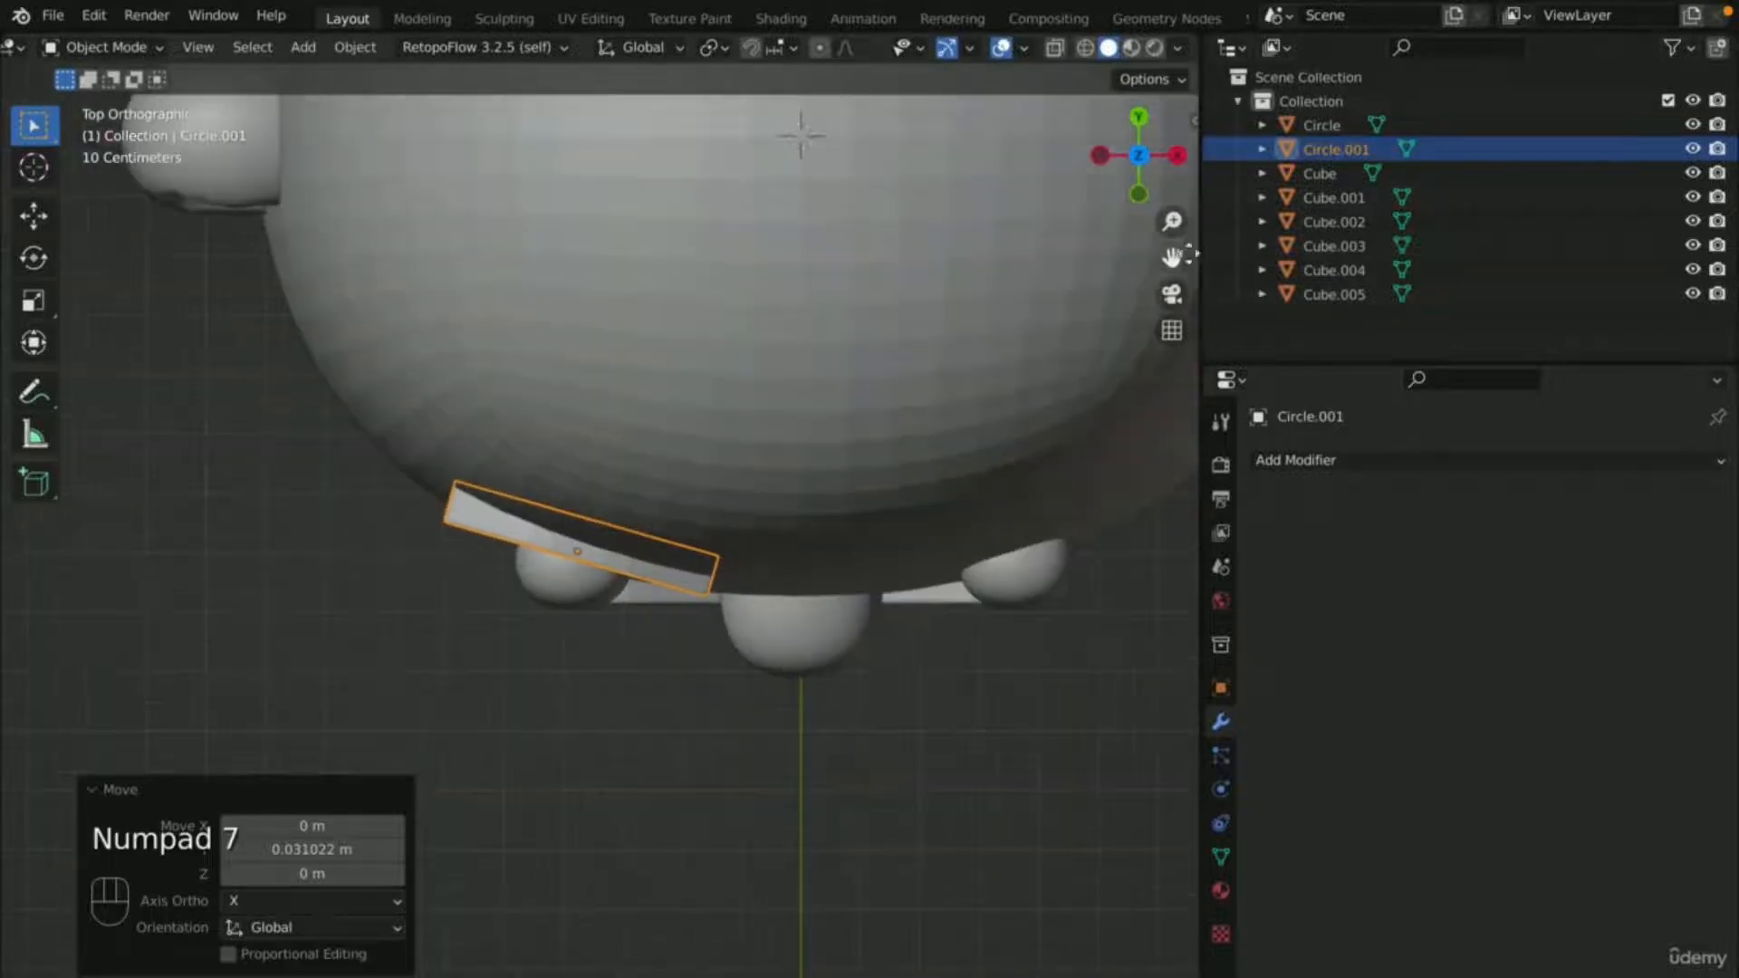
drag(1169, 259, 876, 290)
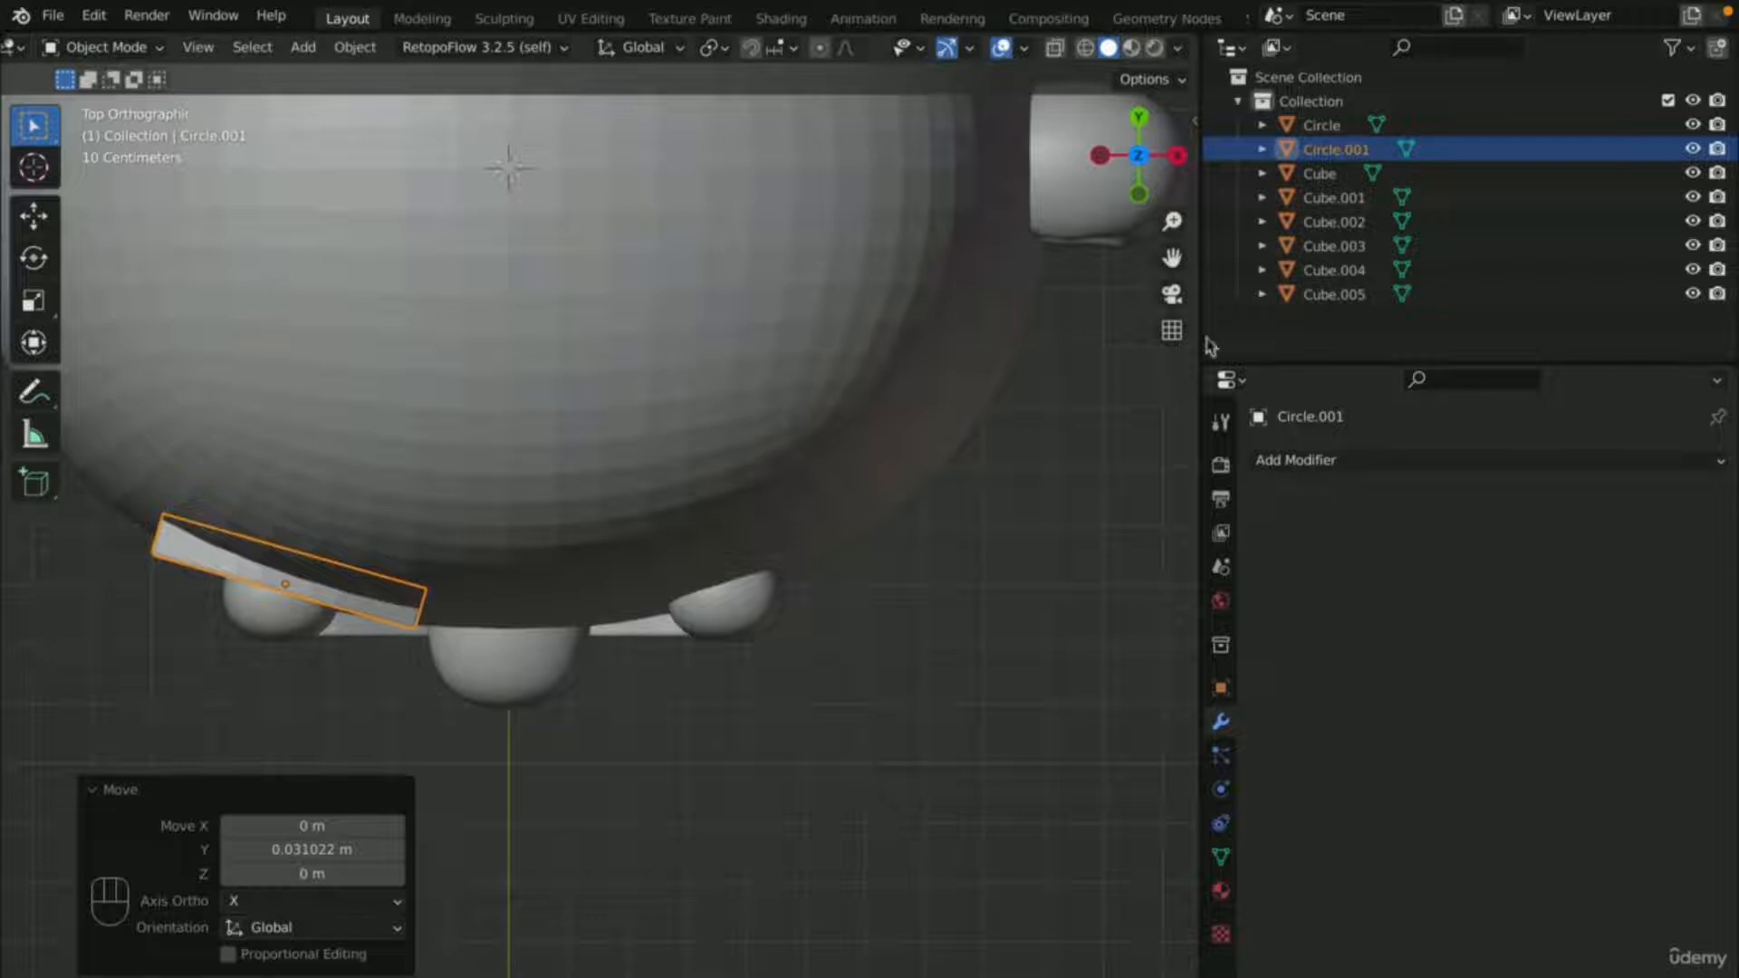
drag(1168, 259, 1229, 274)
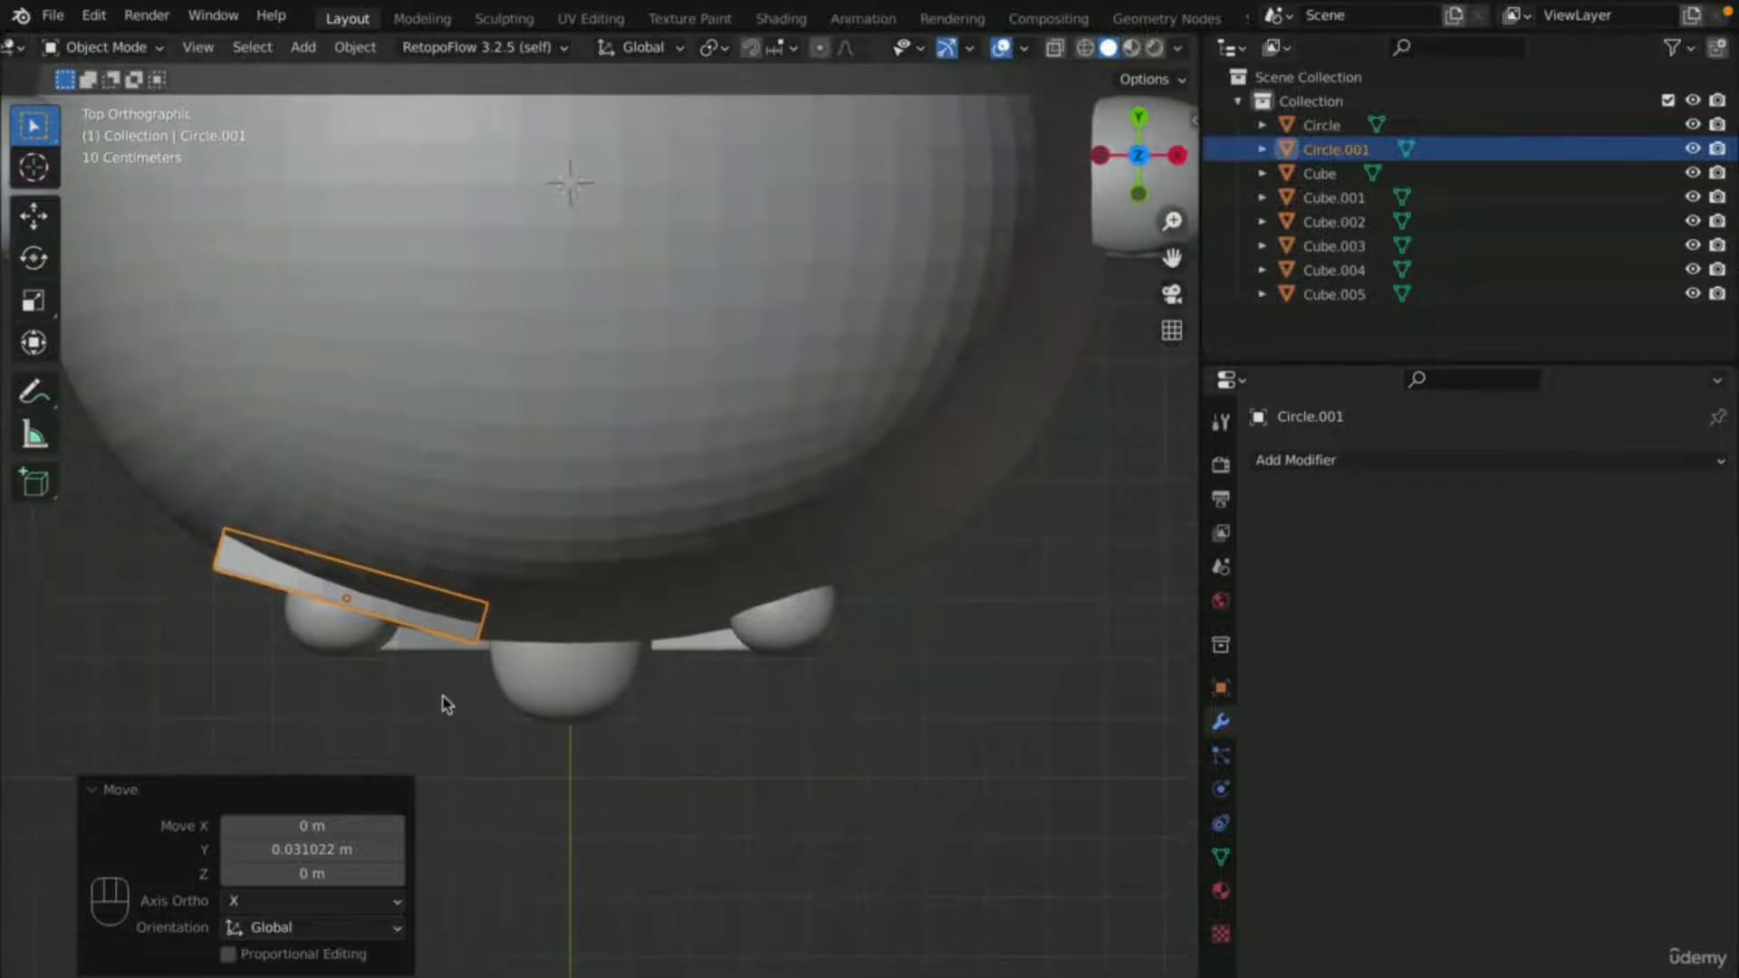
key(shift+d)
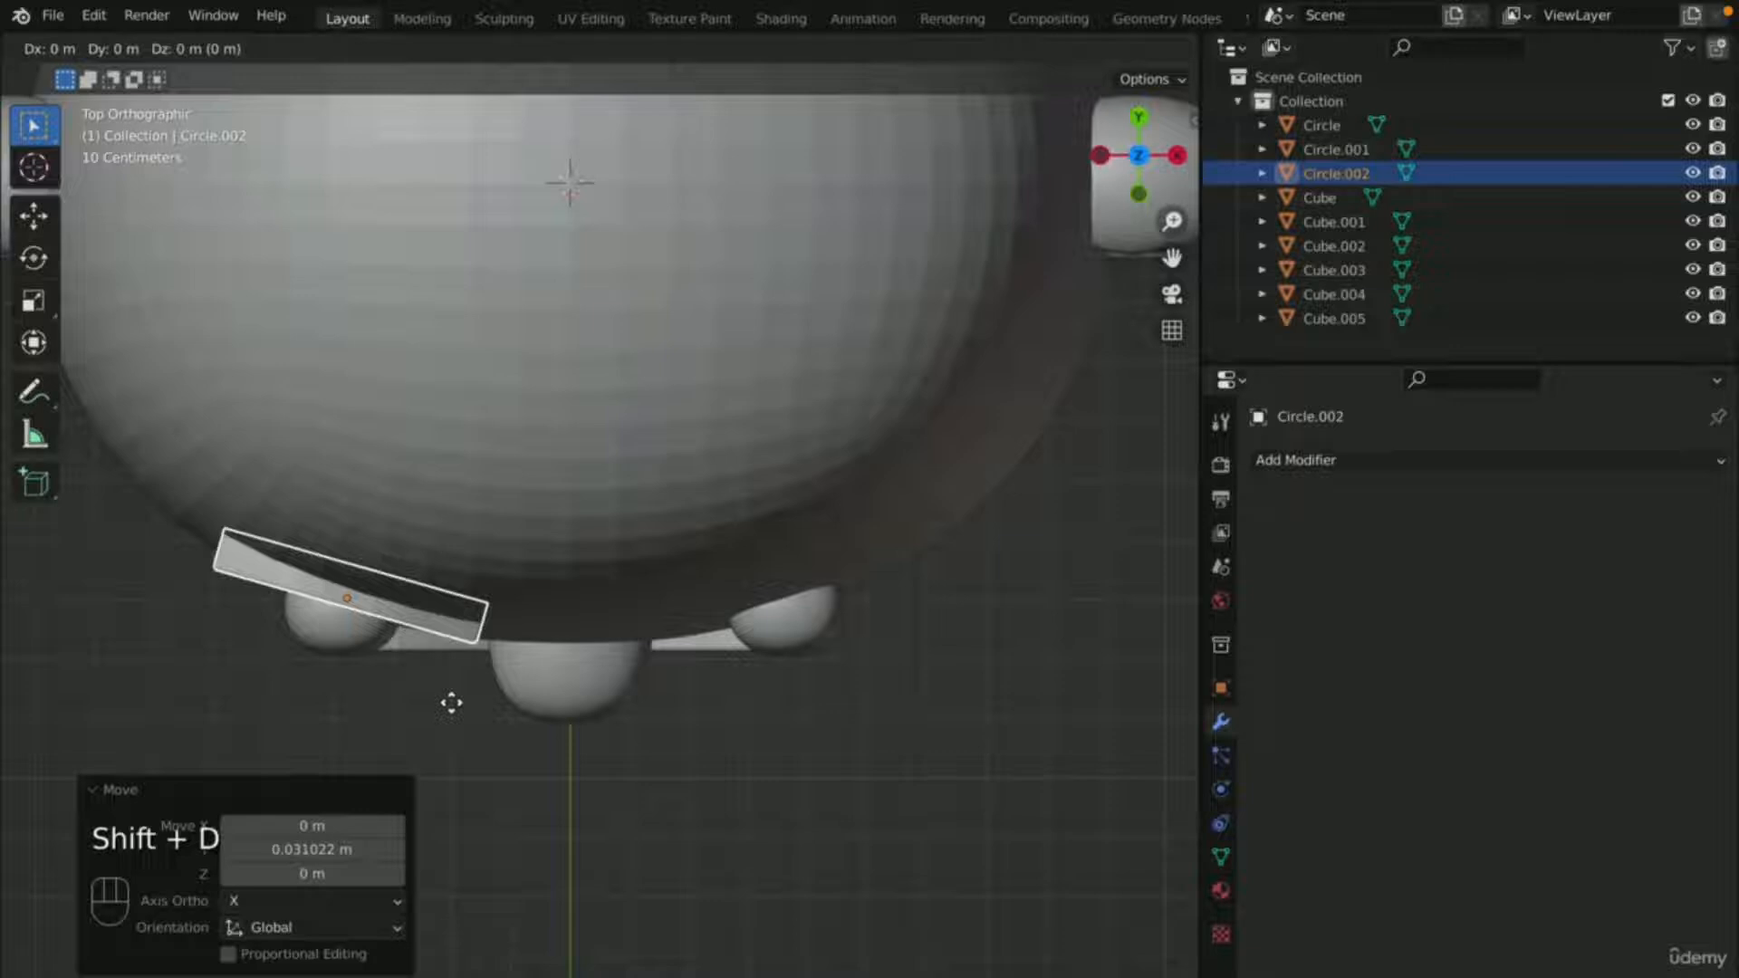
key(x)
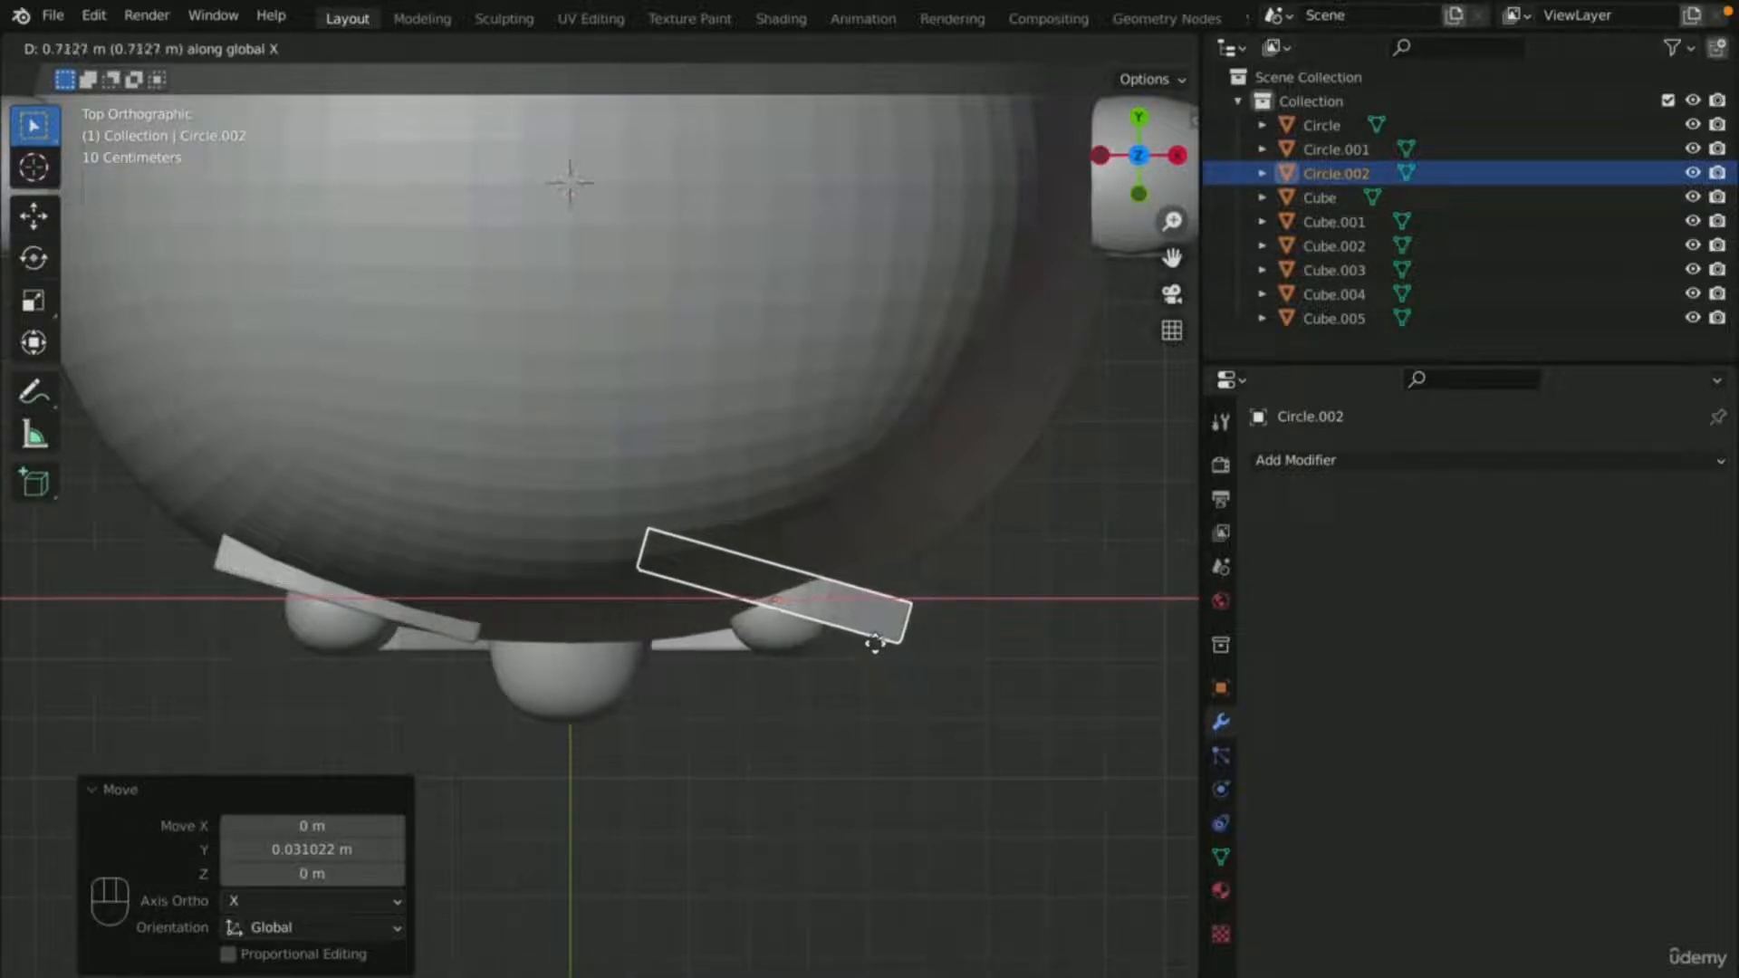
click(875, 643)
- Rotate the duplicated eyebrow about 32.7° around Z to follow the curve of the face over its eye
key(r)
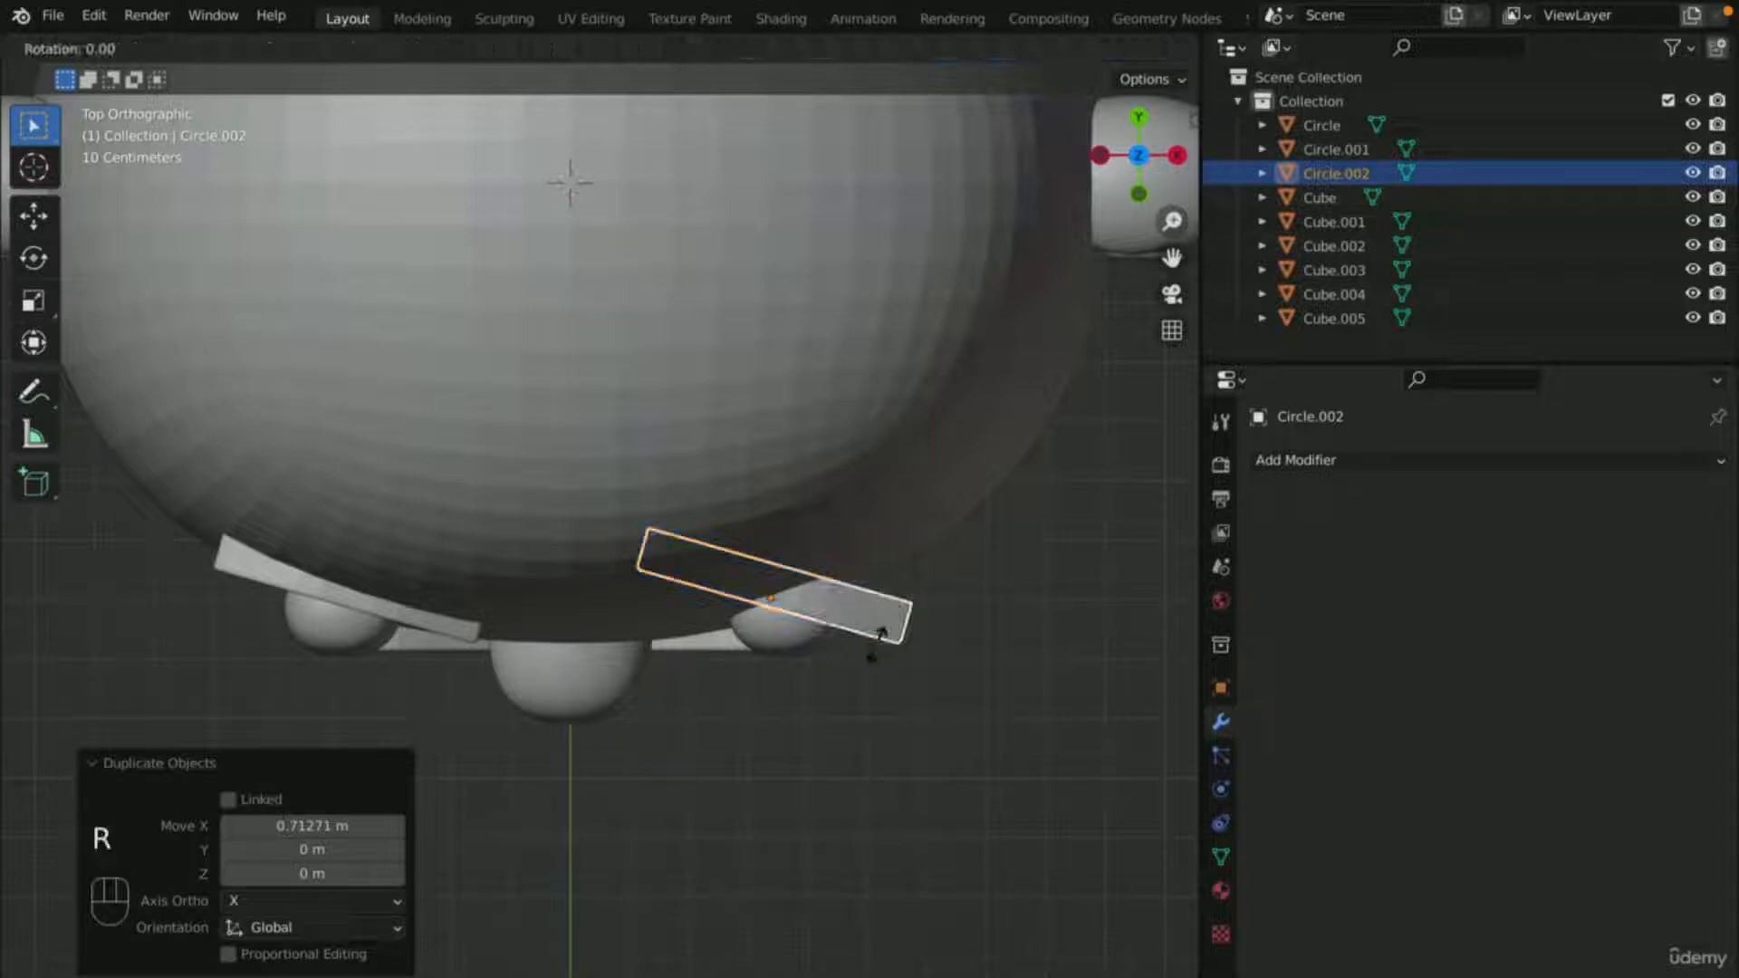
click(891, 590)
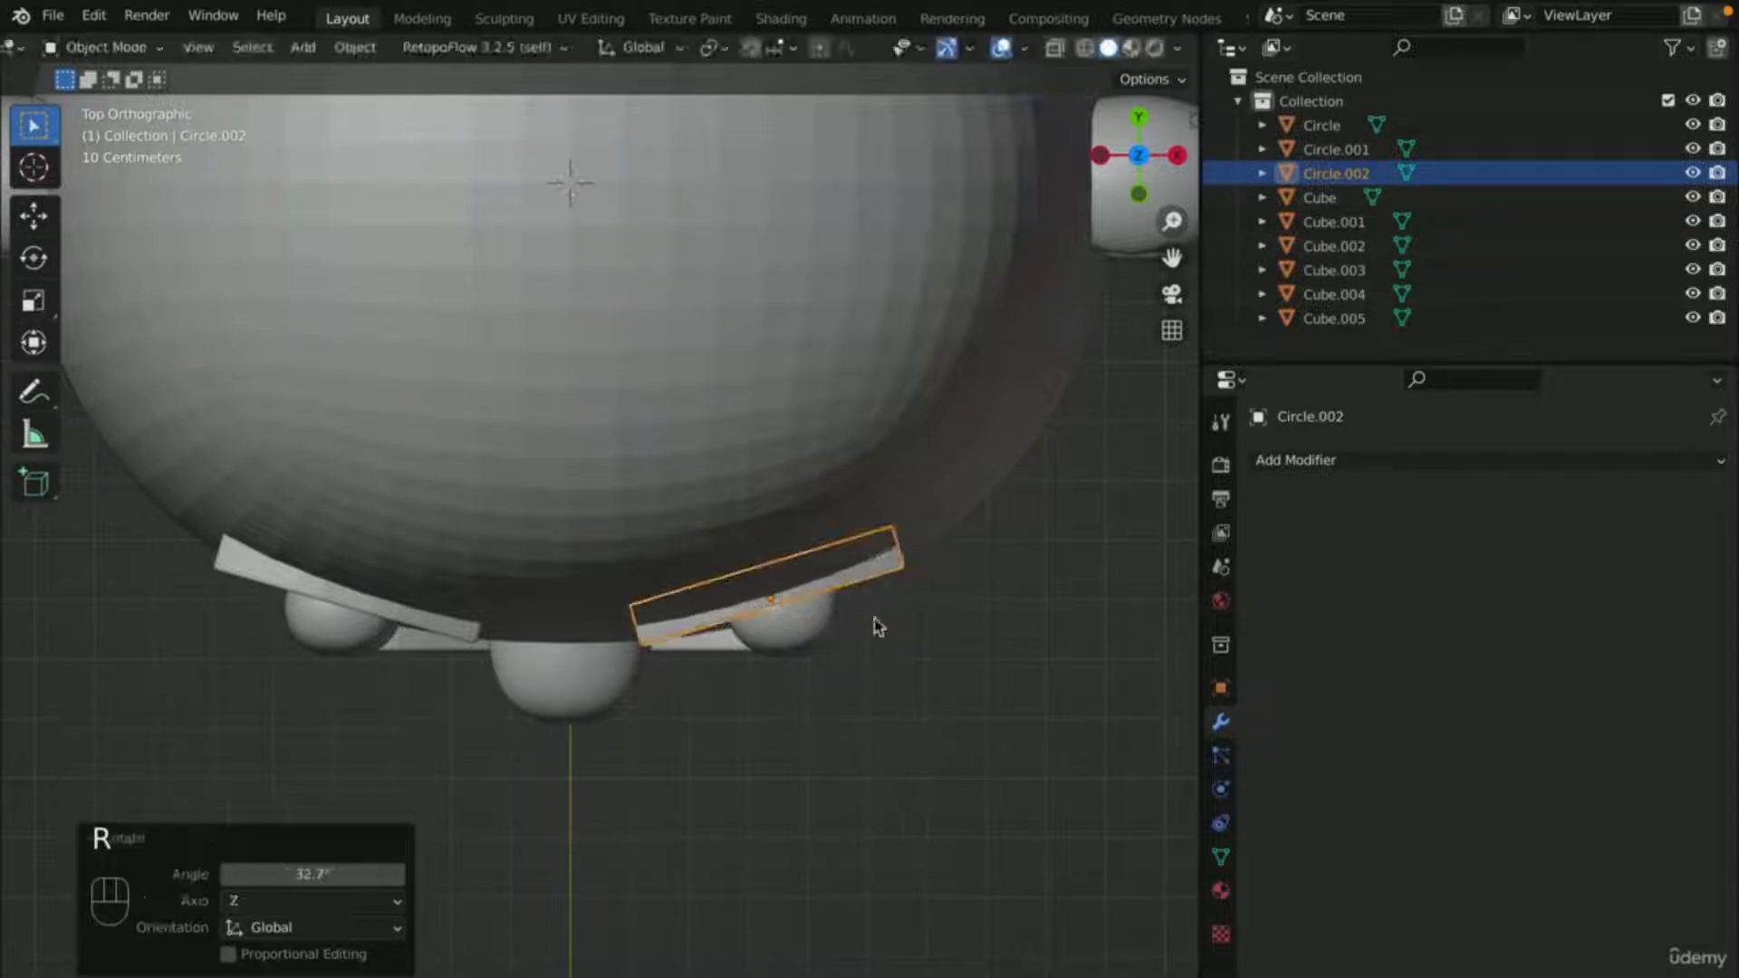
scroll(877, 681, down, 2)
scroll(877, 681, up, 3)
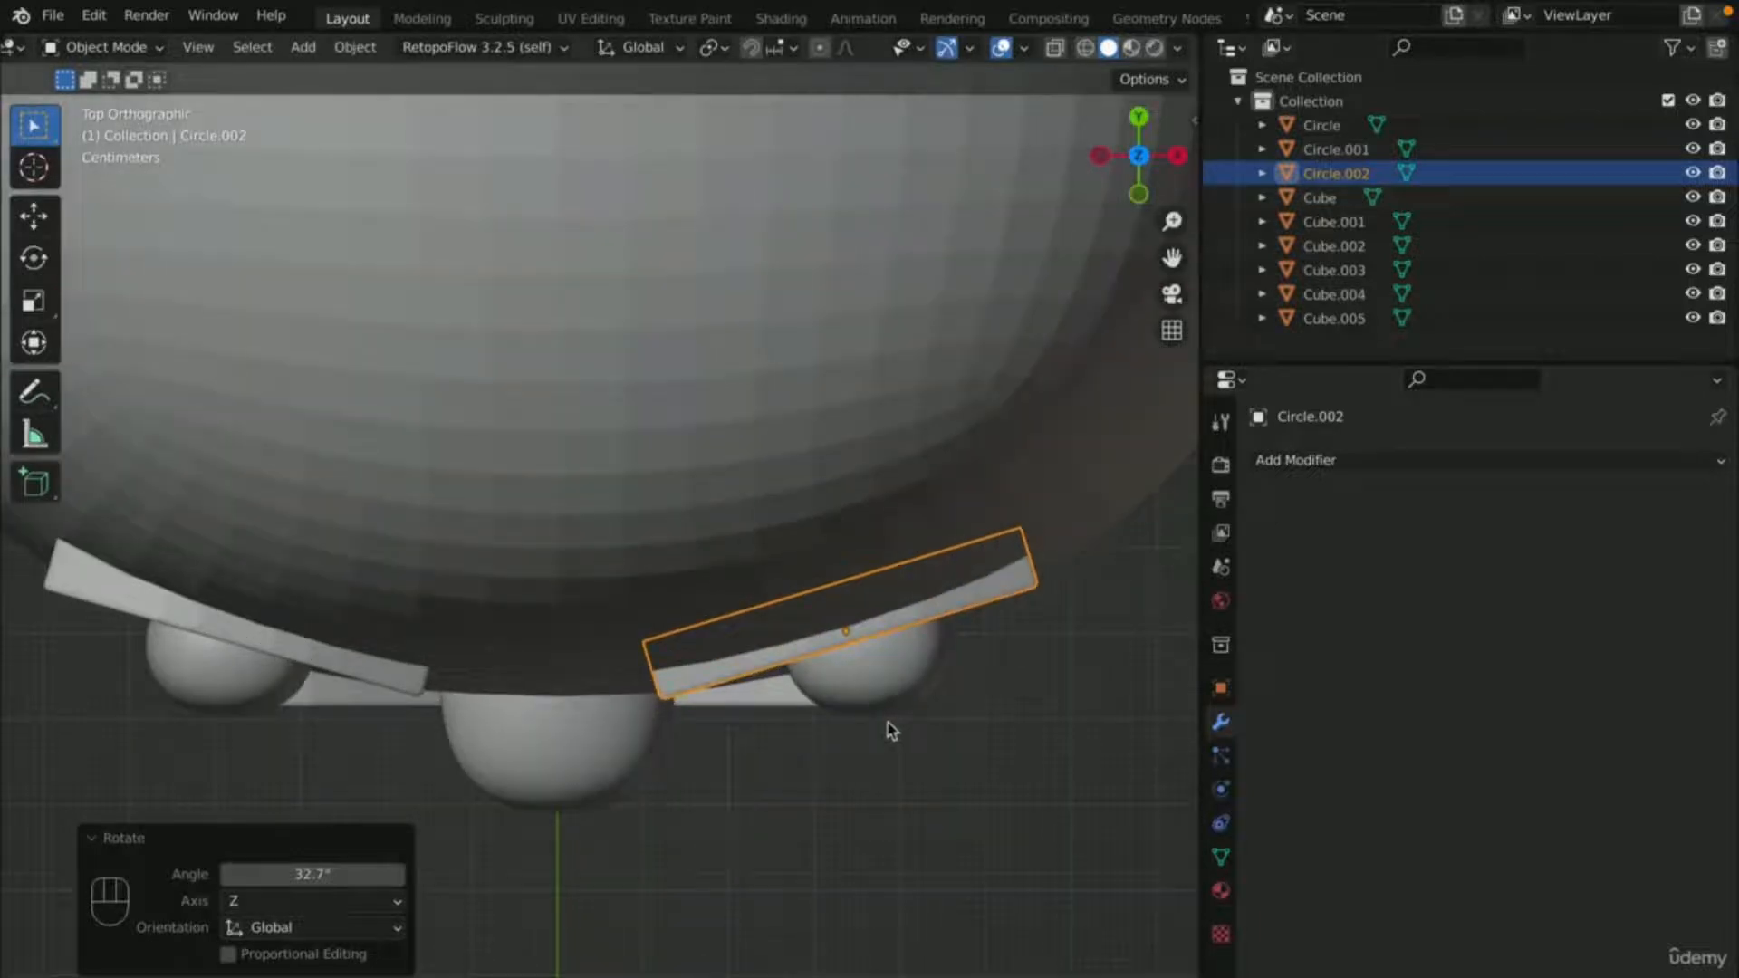
click(994, 802)
middle_drag(995, 802, 996, 813)
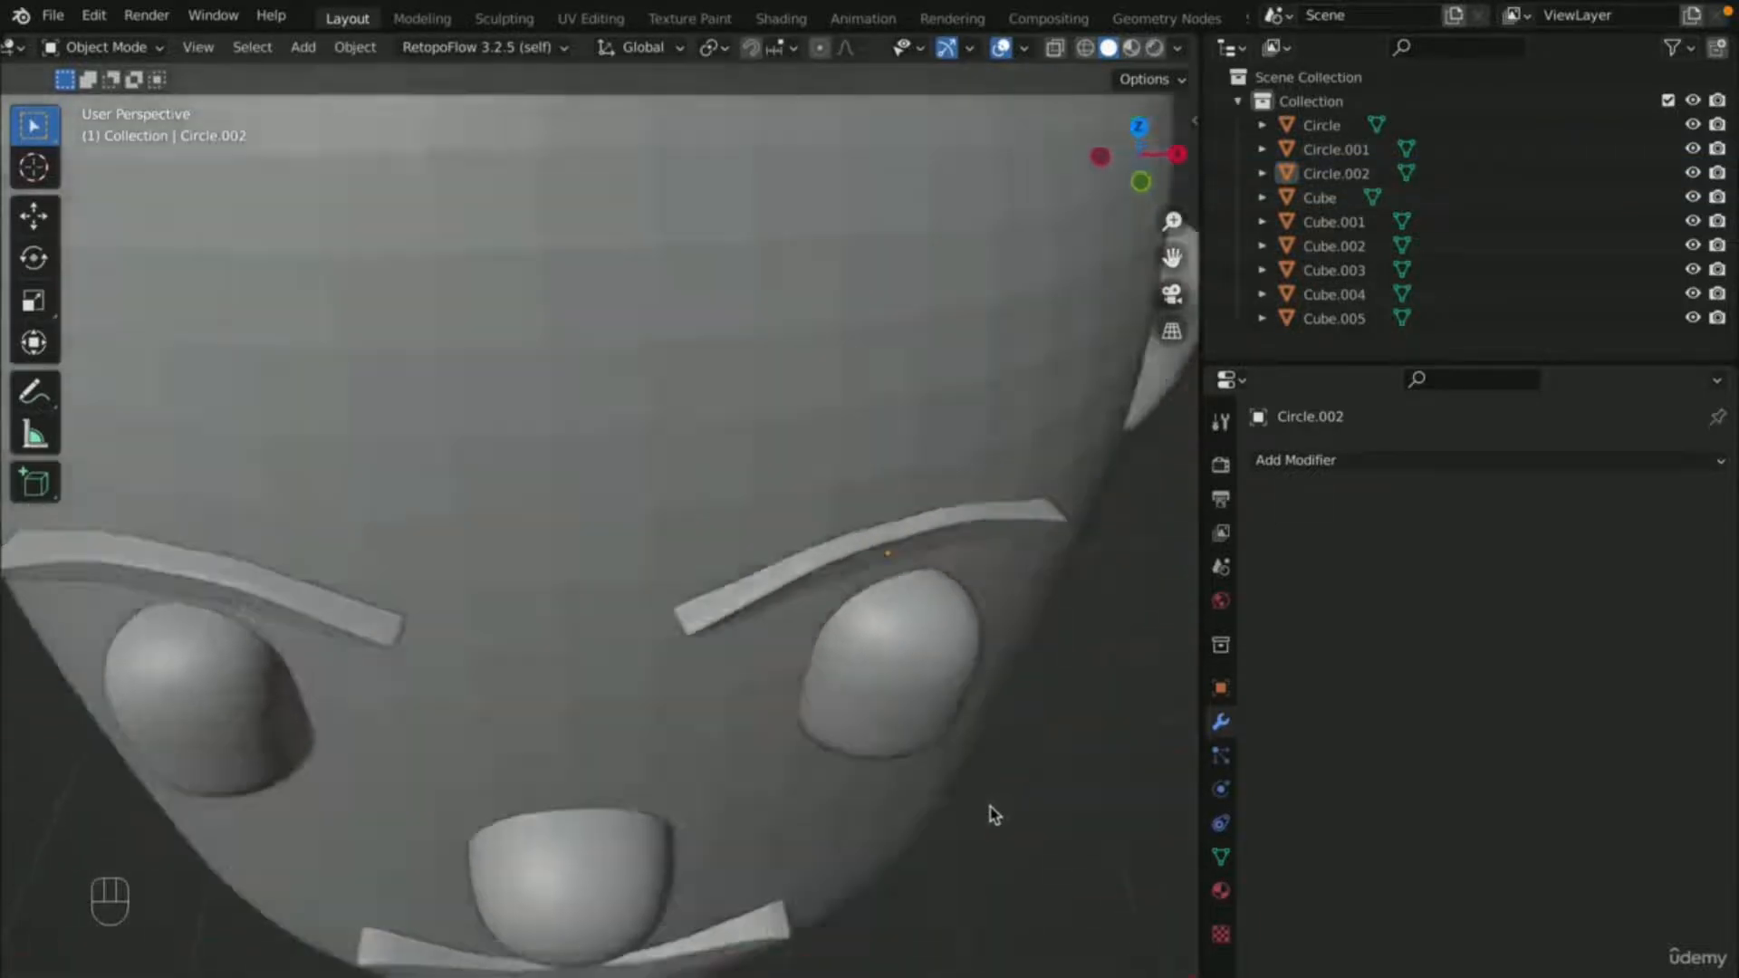
- In the front view, select both eyebrows and raise them together about 0.014 m along Z
key(KP_1)
scroll(980, 744, down, 5)
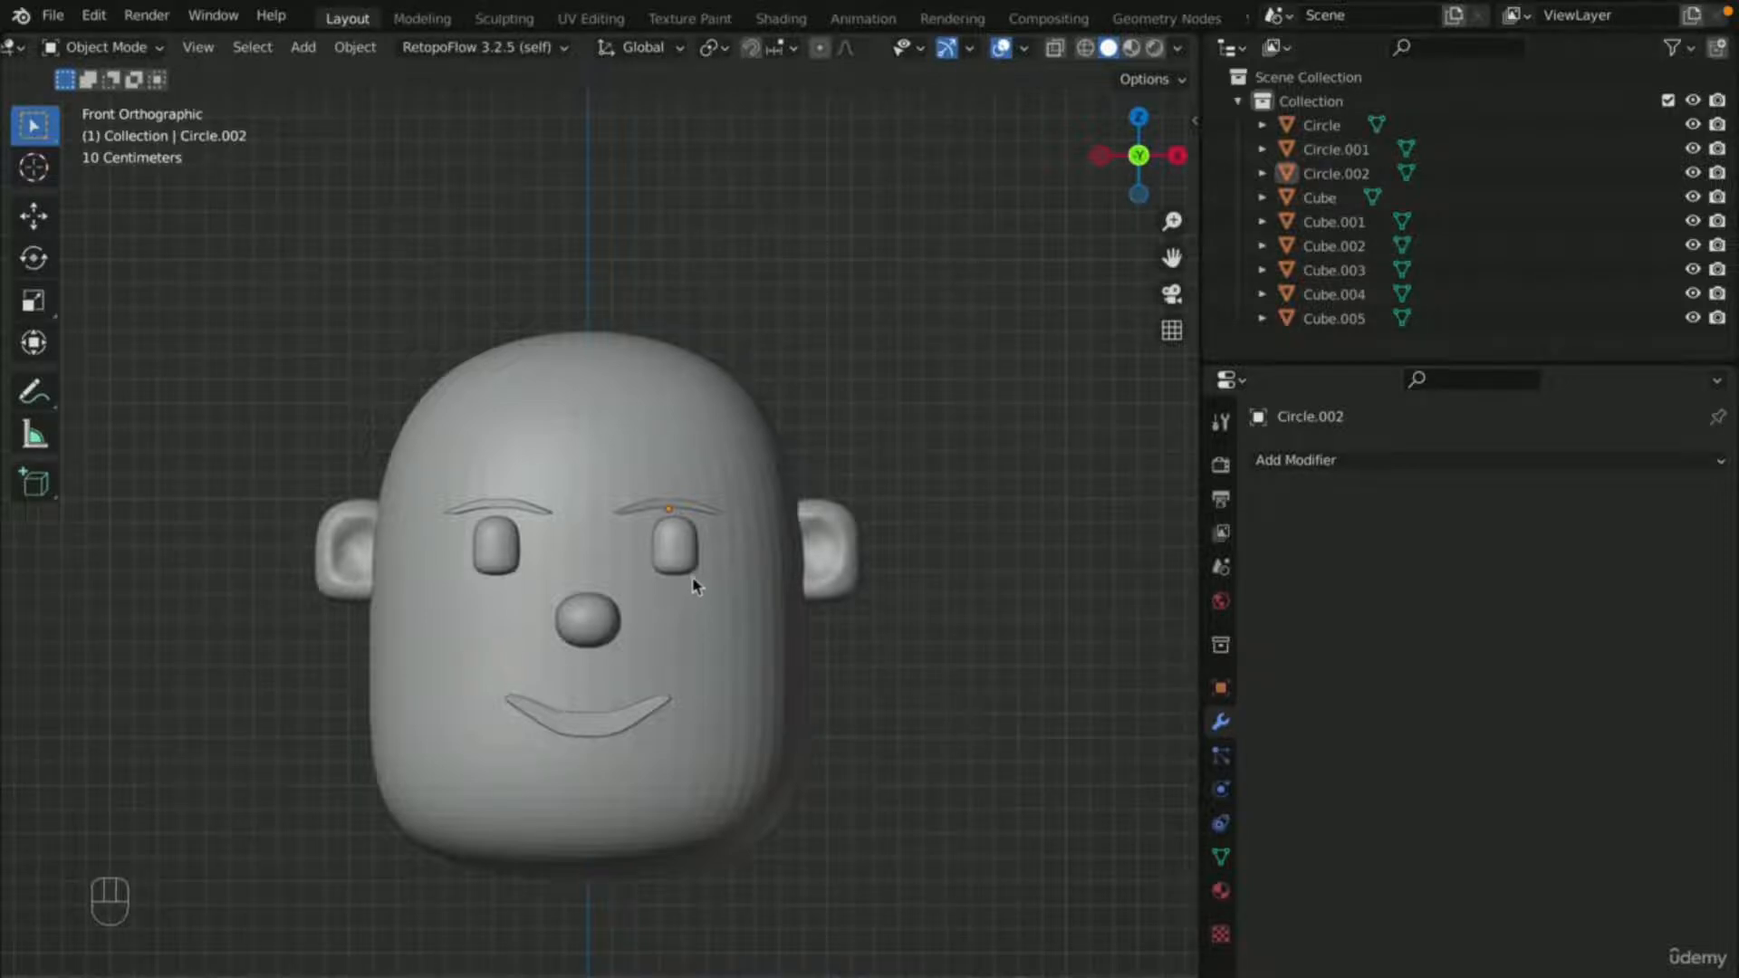
scroll(694, 585, down, 2)
scroll(547, 532, up, 4)
click(442, 495)
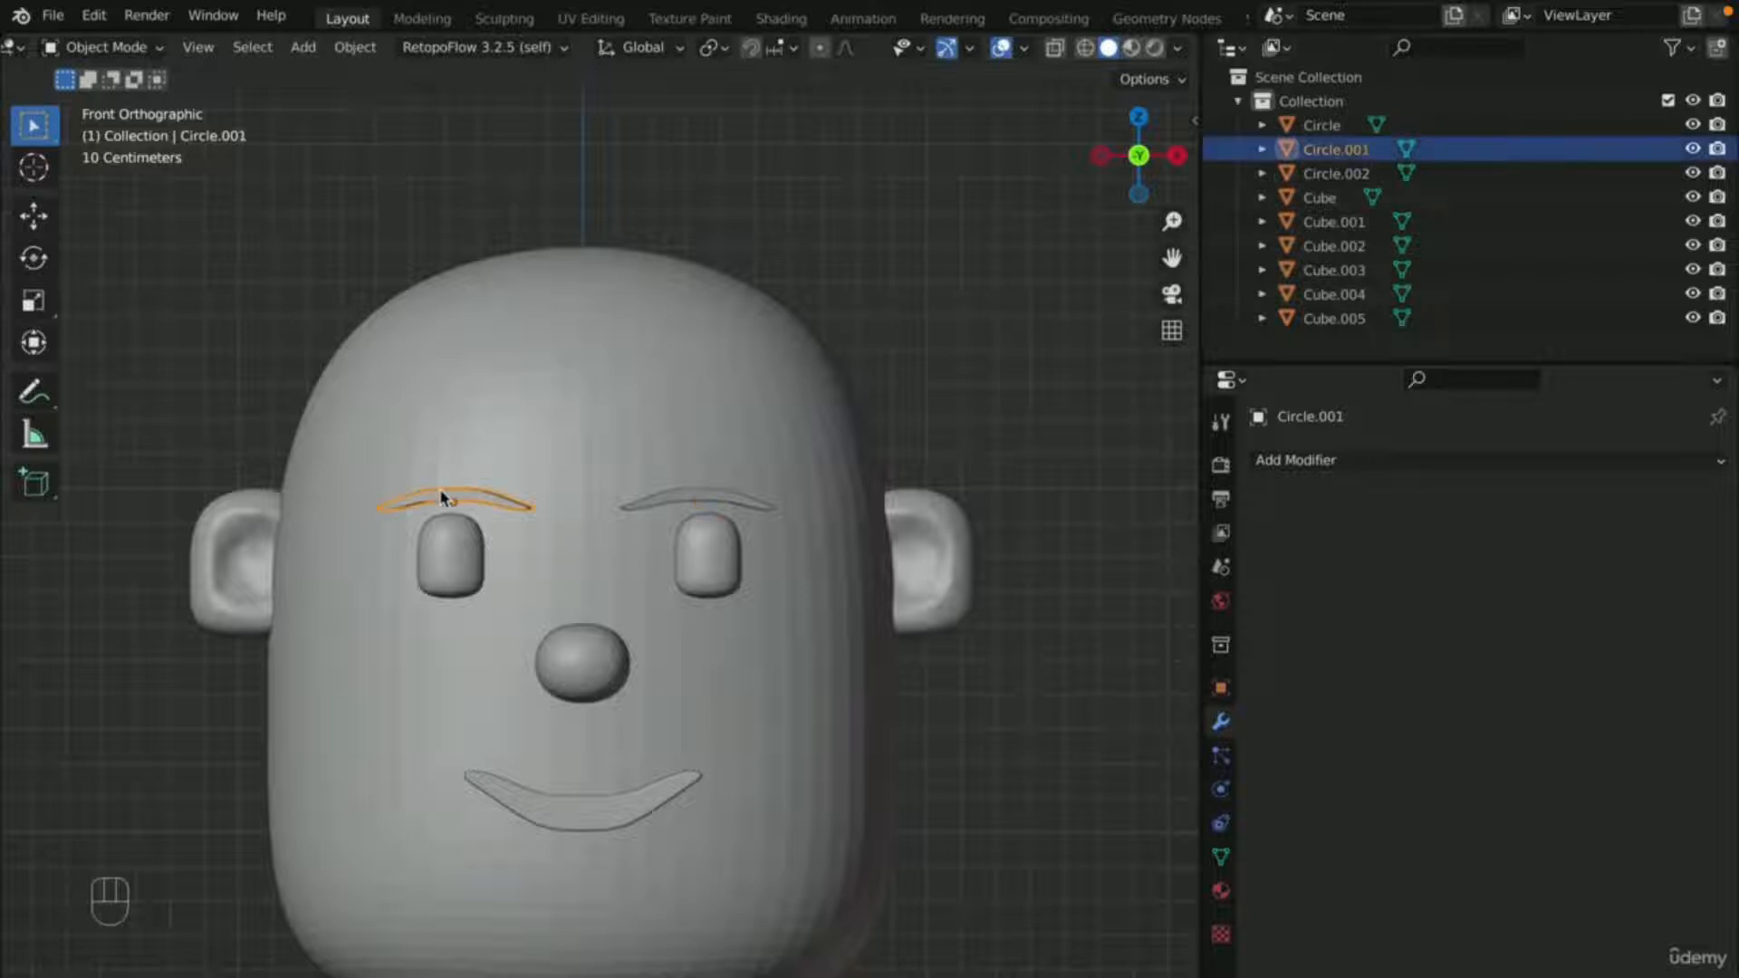
shift+click(735, 506)
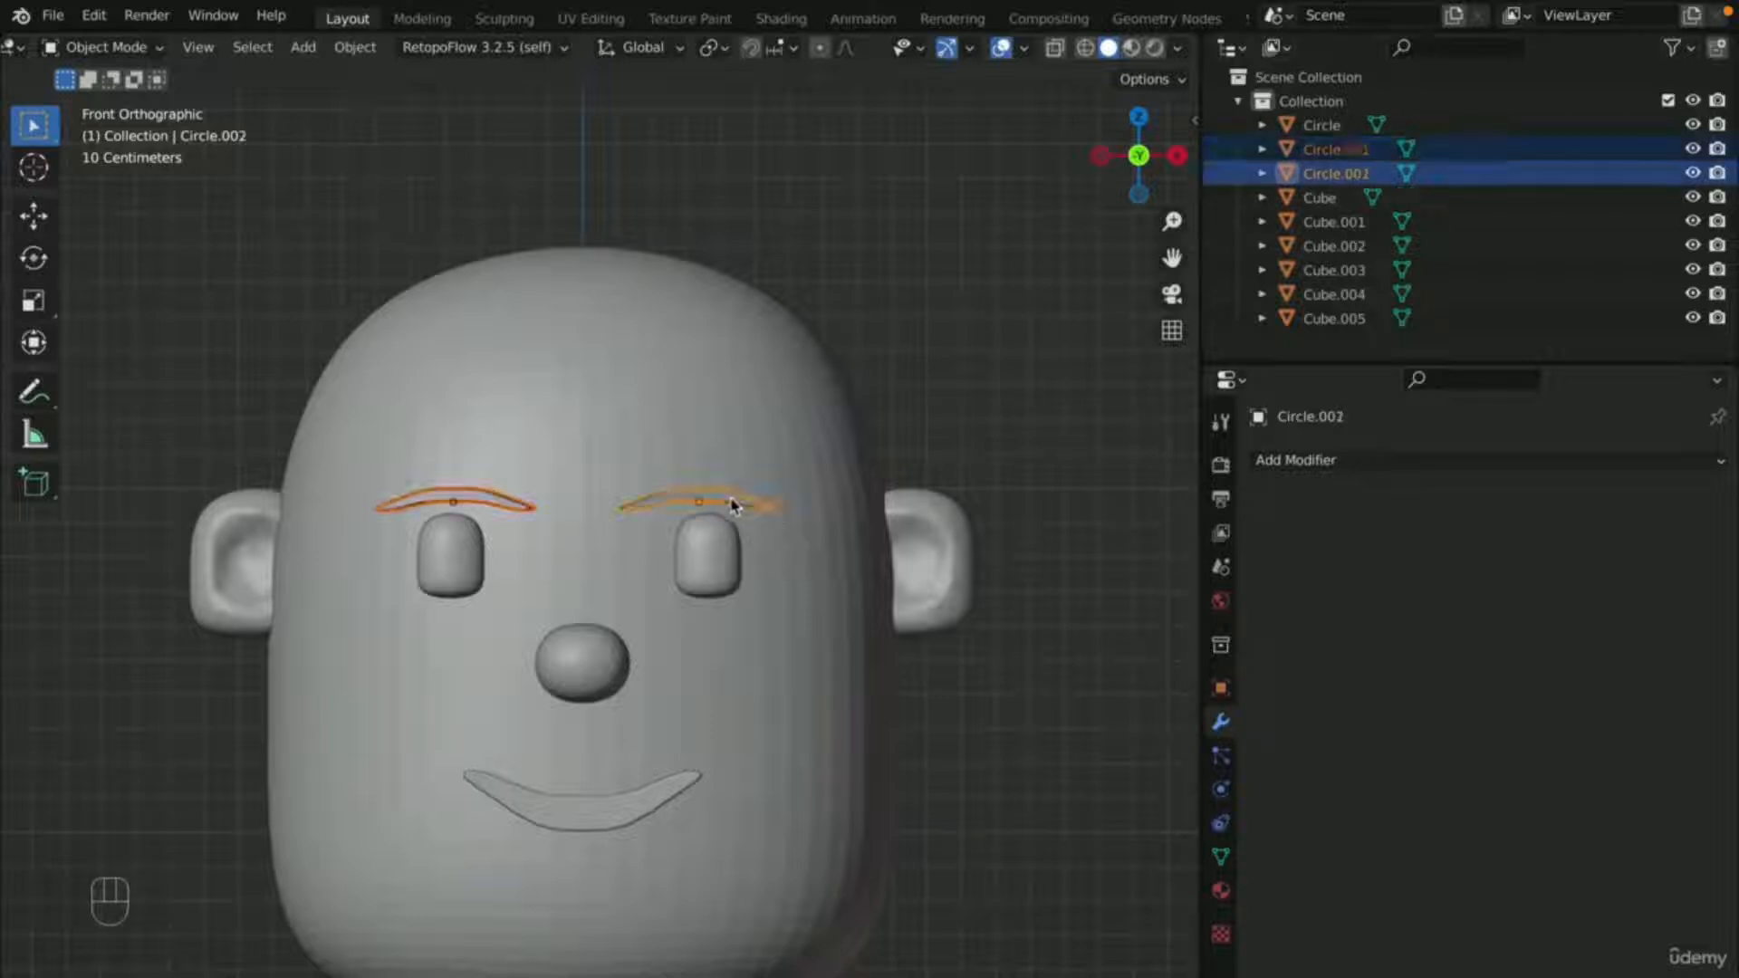
key(g)
key(z)
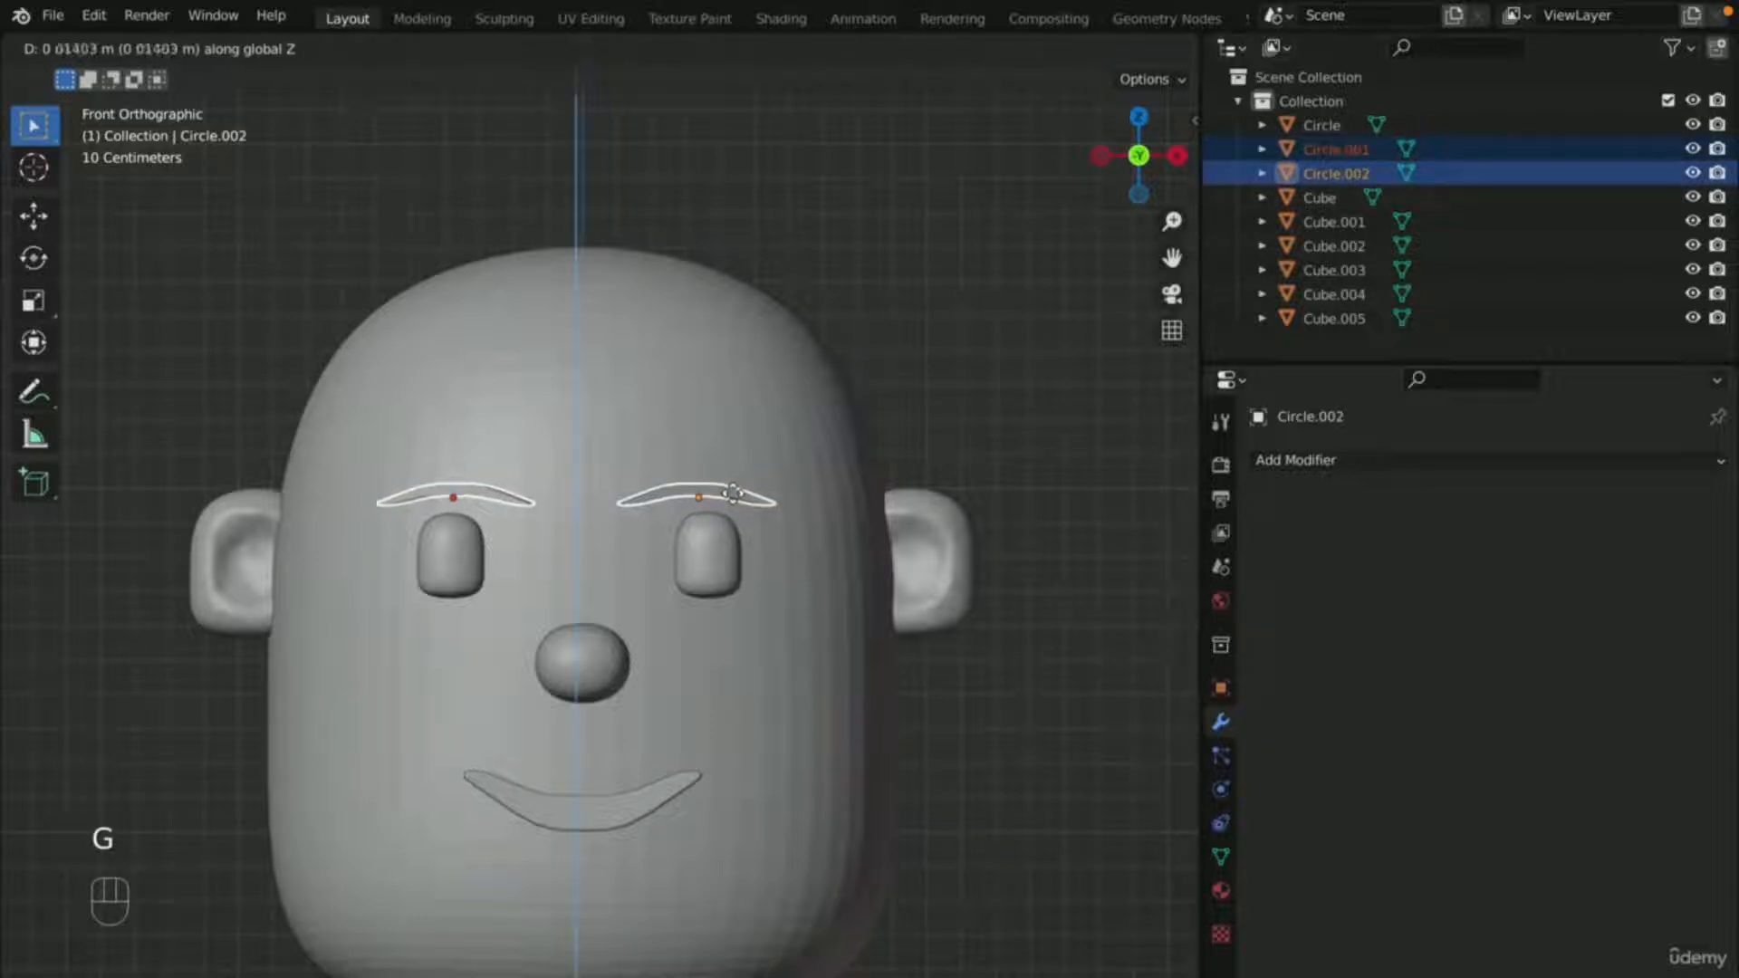
click(734, 490)
click(981, 388)
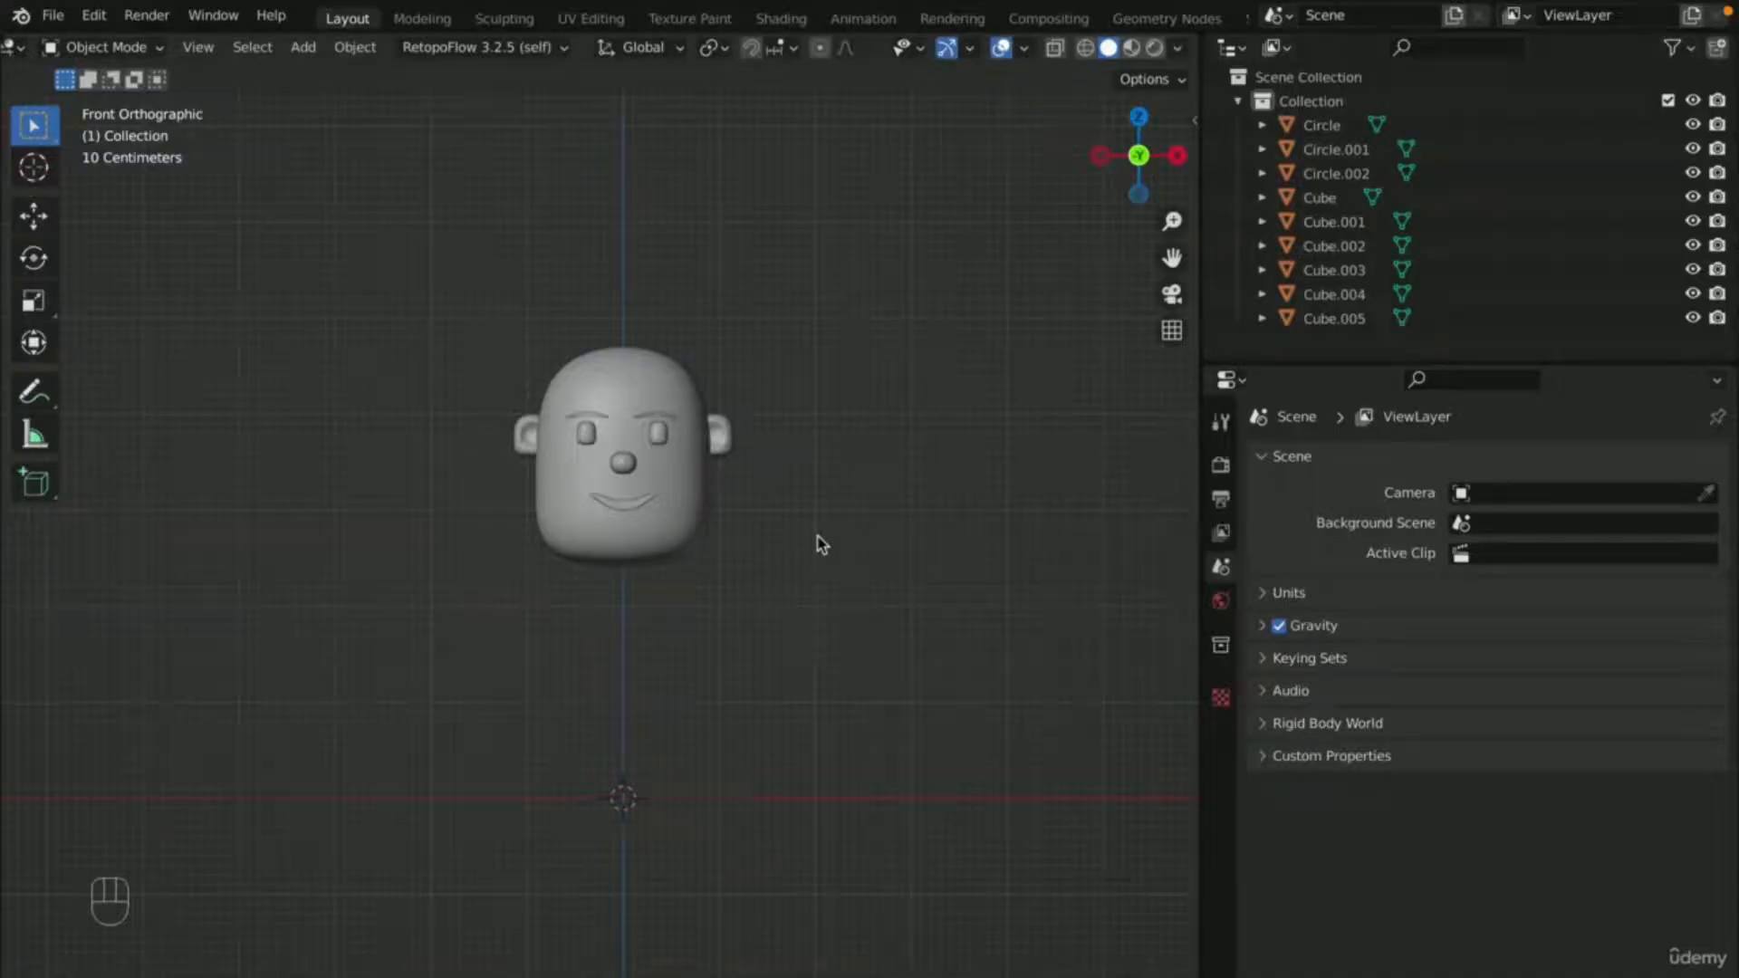
- Duplicate the main head mesh and place the copy about 2.47 m along X, beside the original head
drag(1174, 258, 1176, 322)
scroll(679, 422, up, 4)
scroll(738, 611, down, 3)
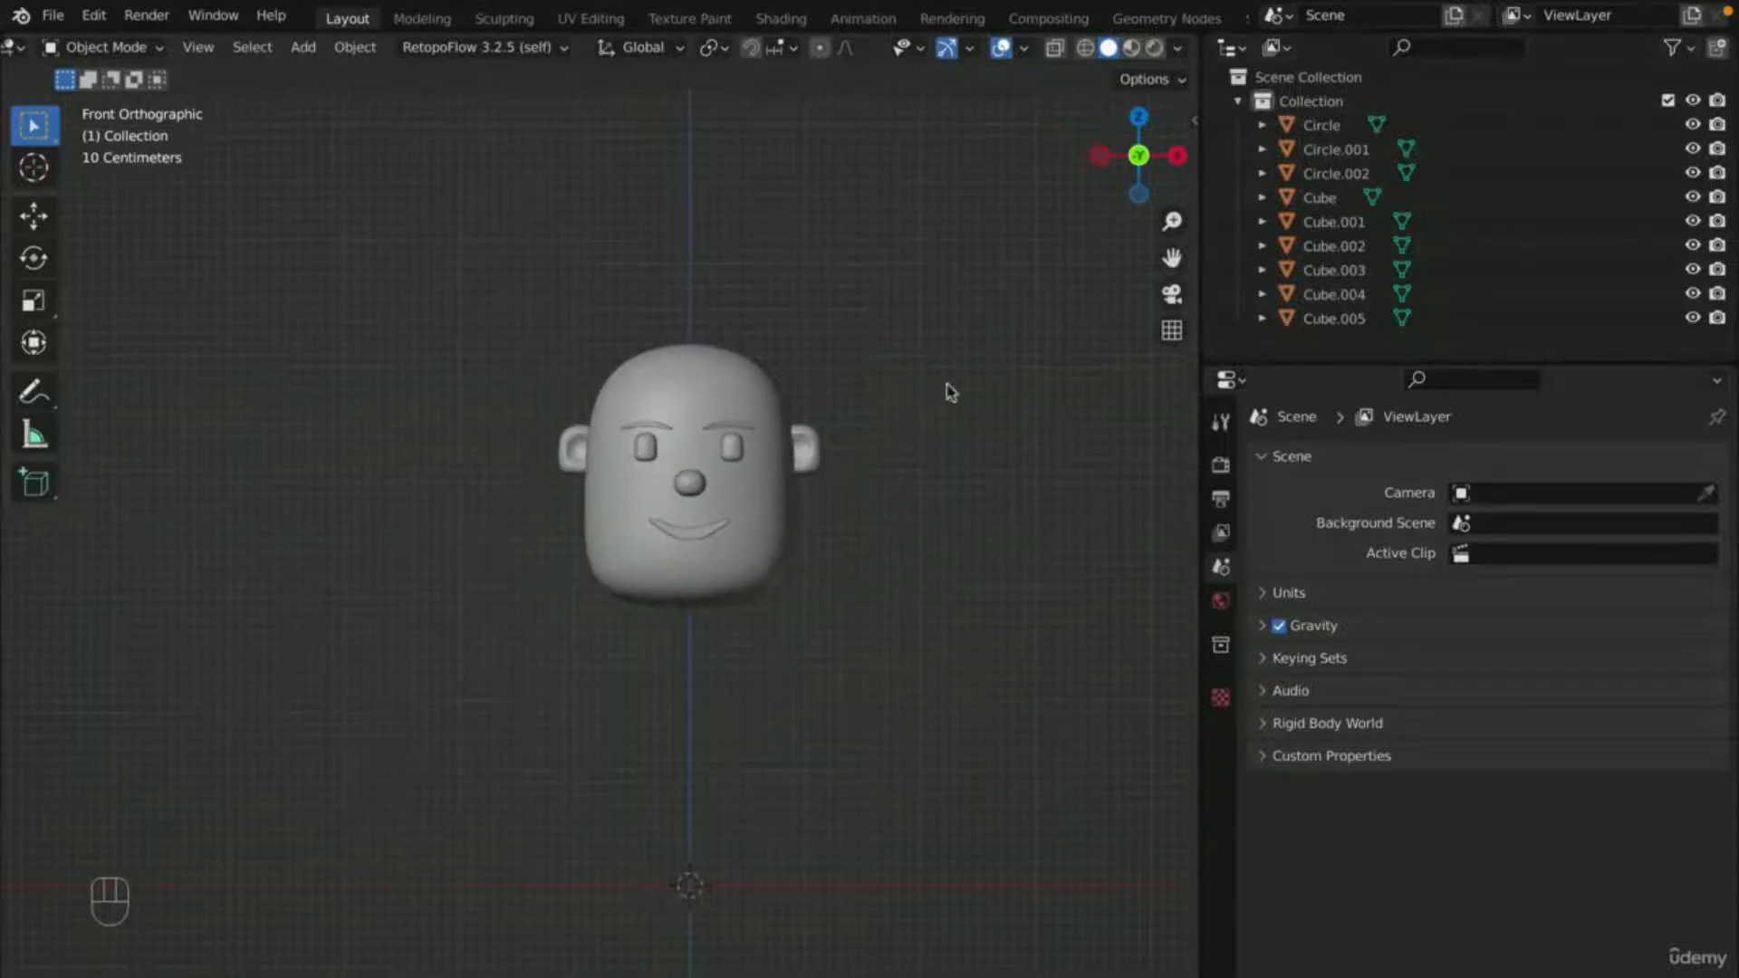
click(726, 393)
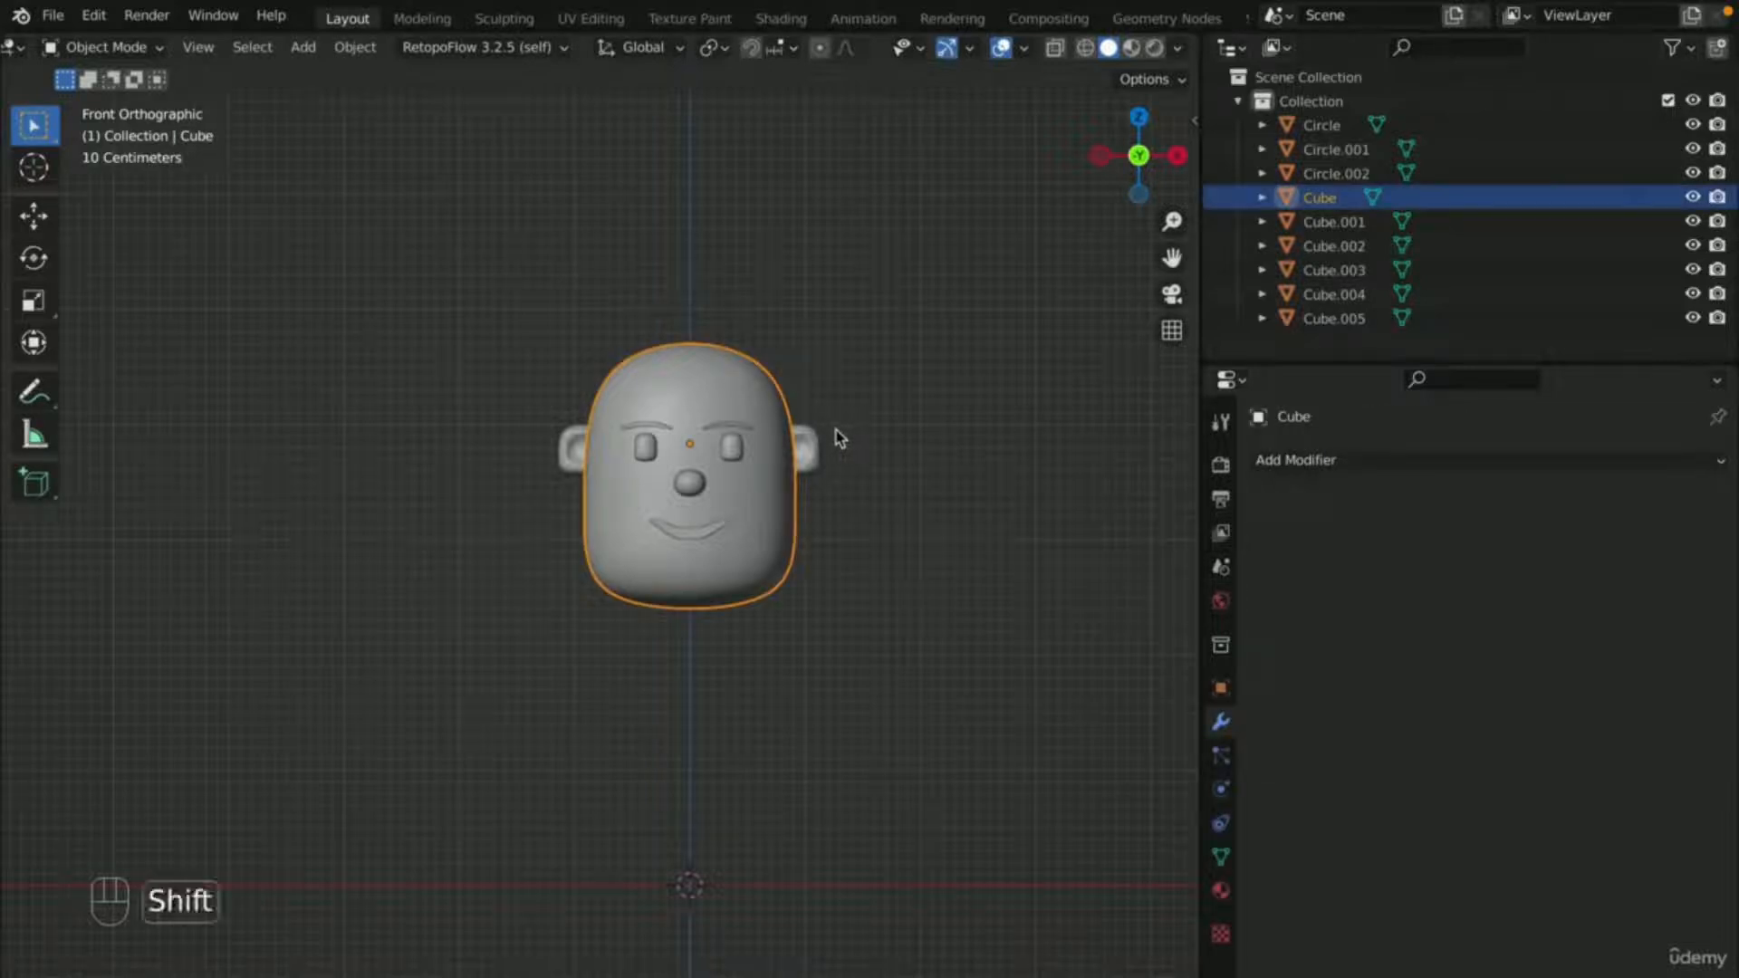
key(shift+d)
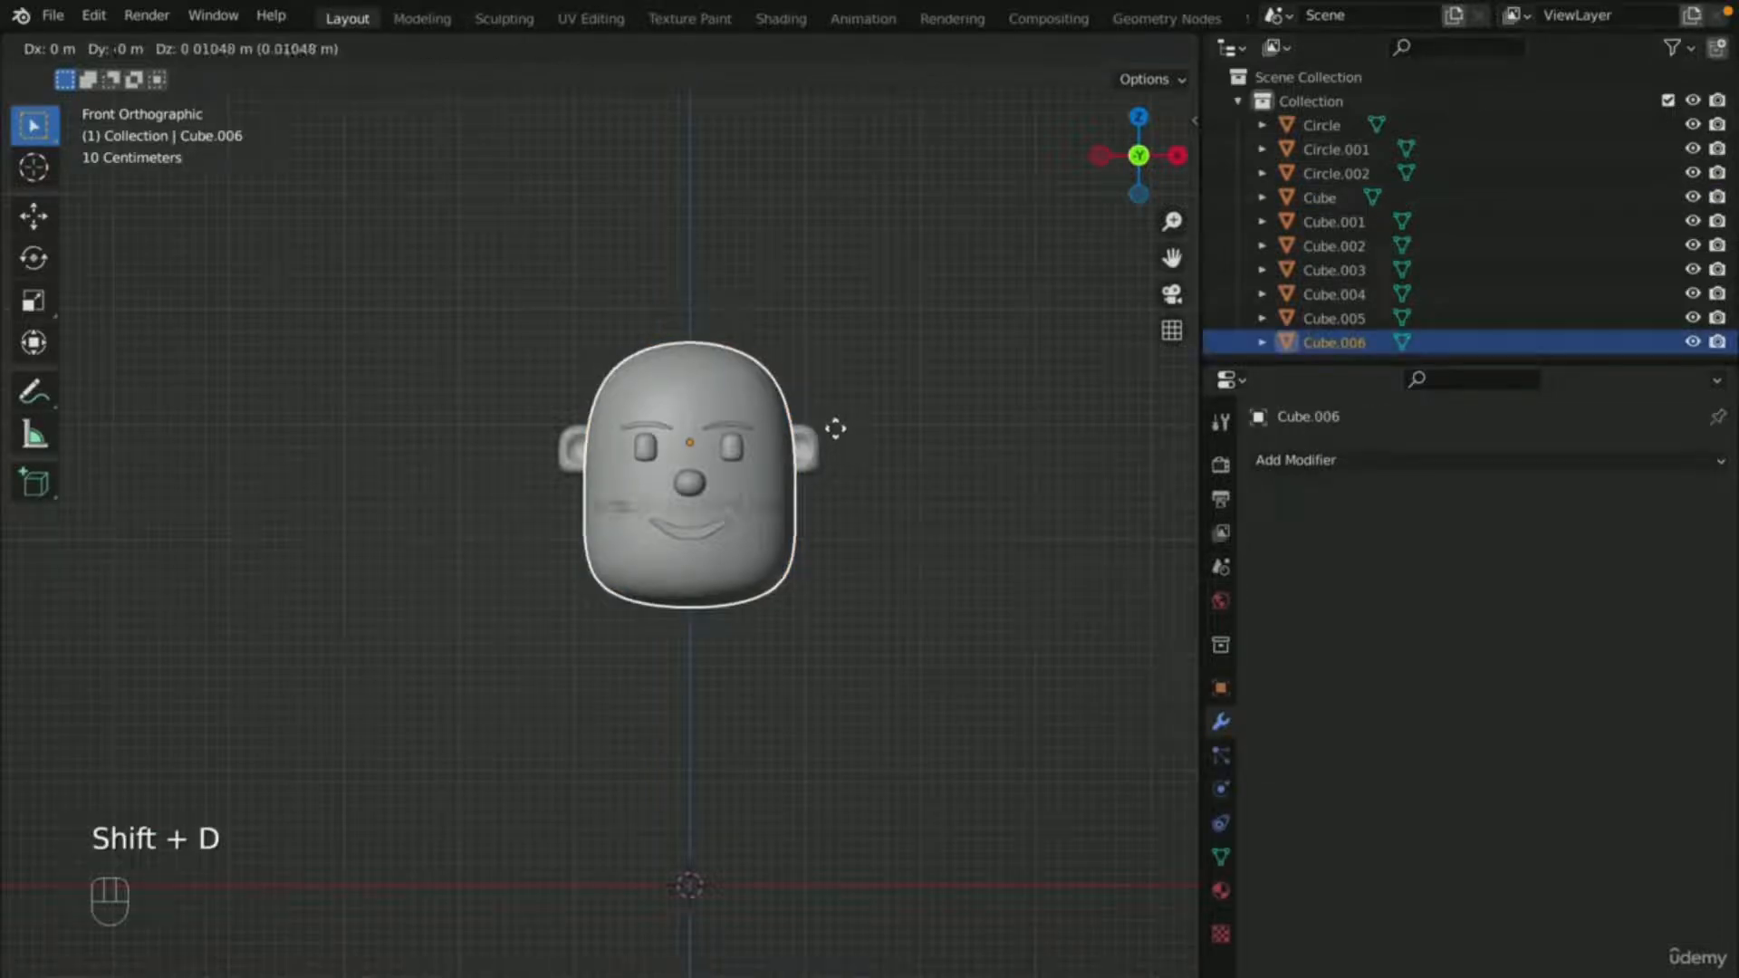
key(x)
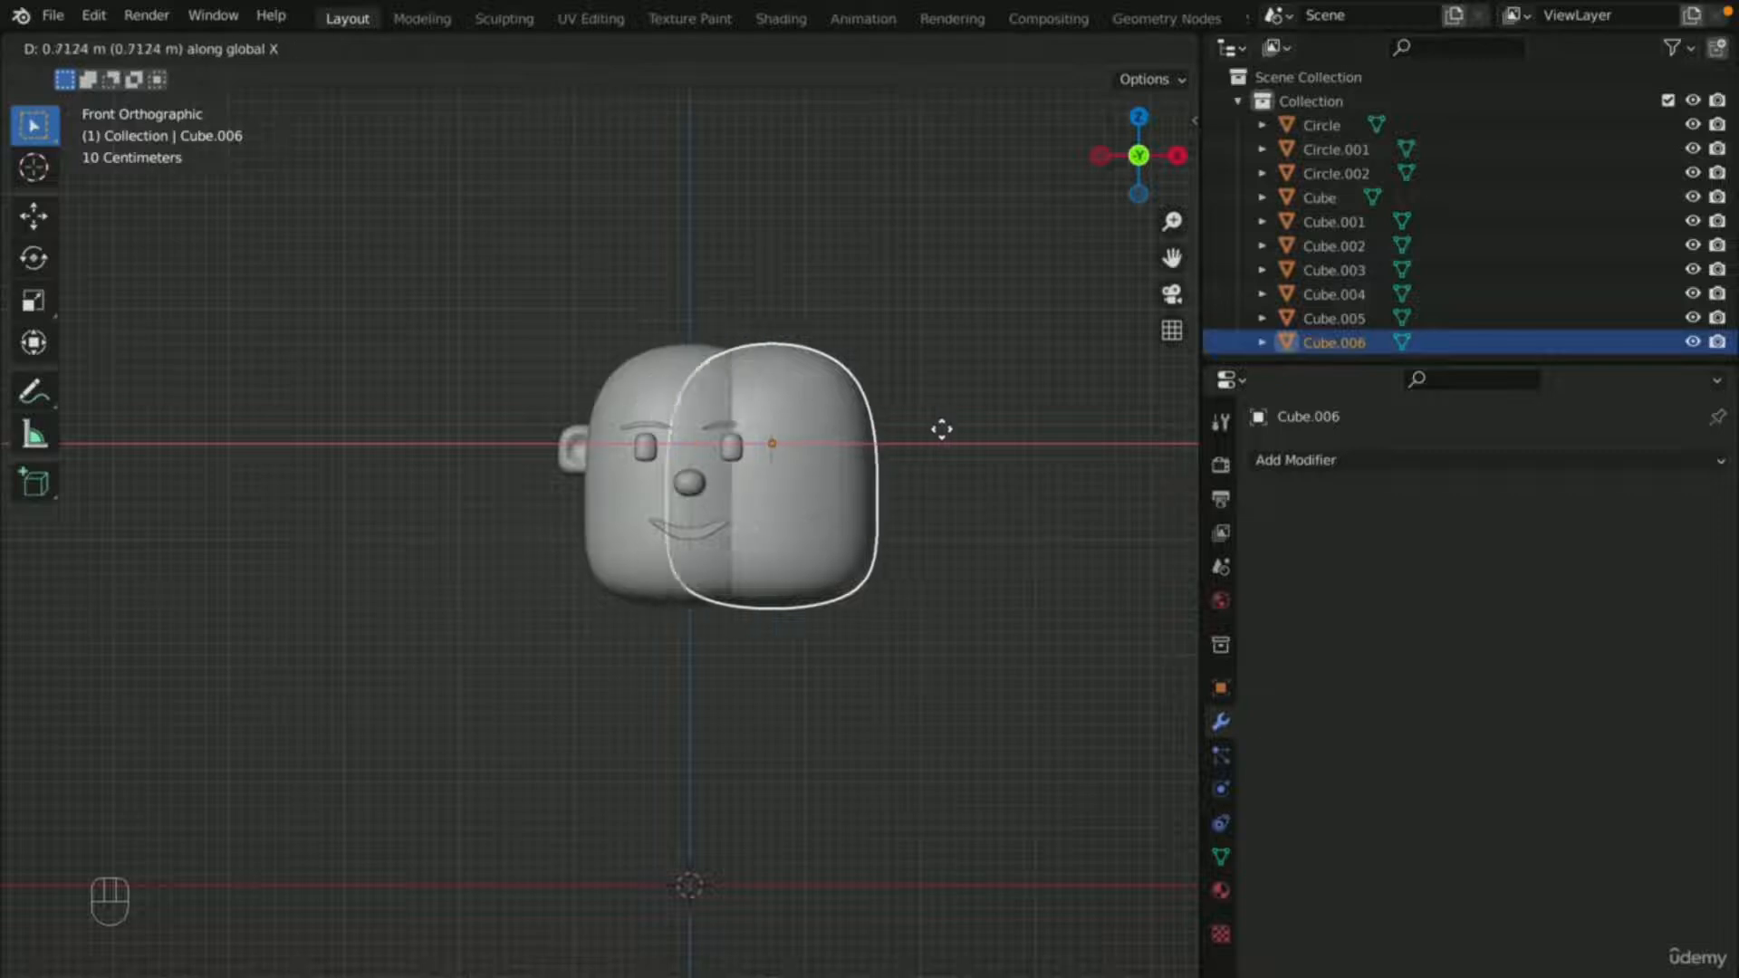
click(1118, 436)
- Move the head copy about another 1.69 m along X, clear of the original character
drag(1173, 258, 701, 261)
key(g)
key(x)
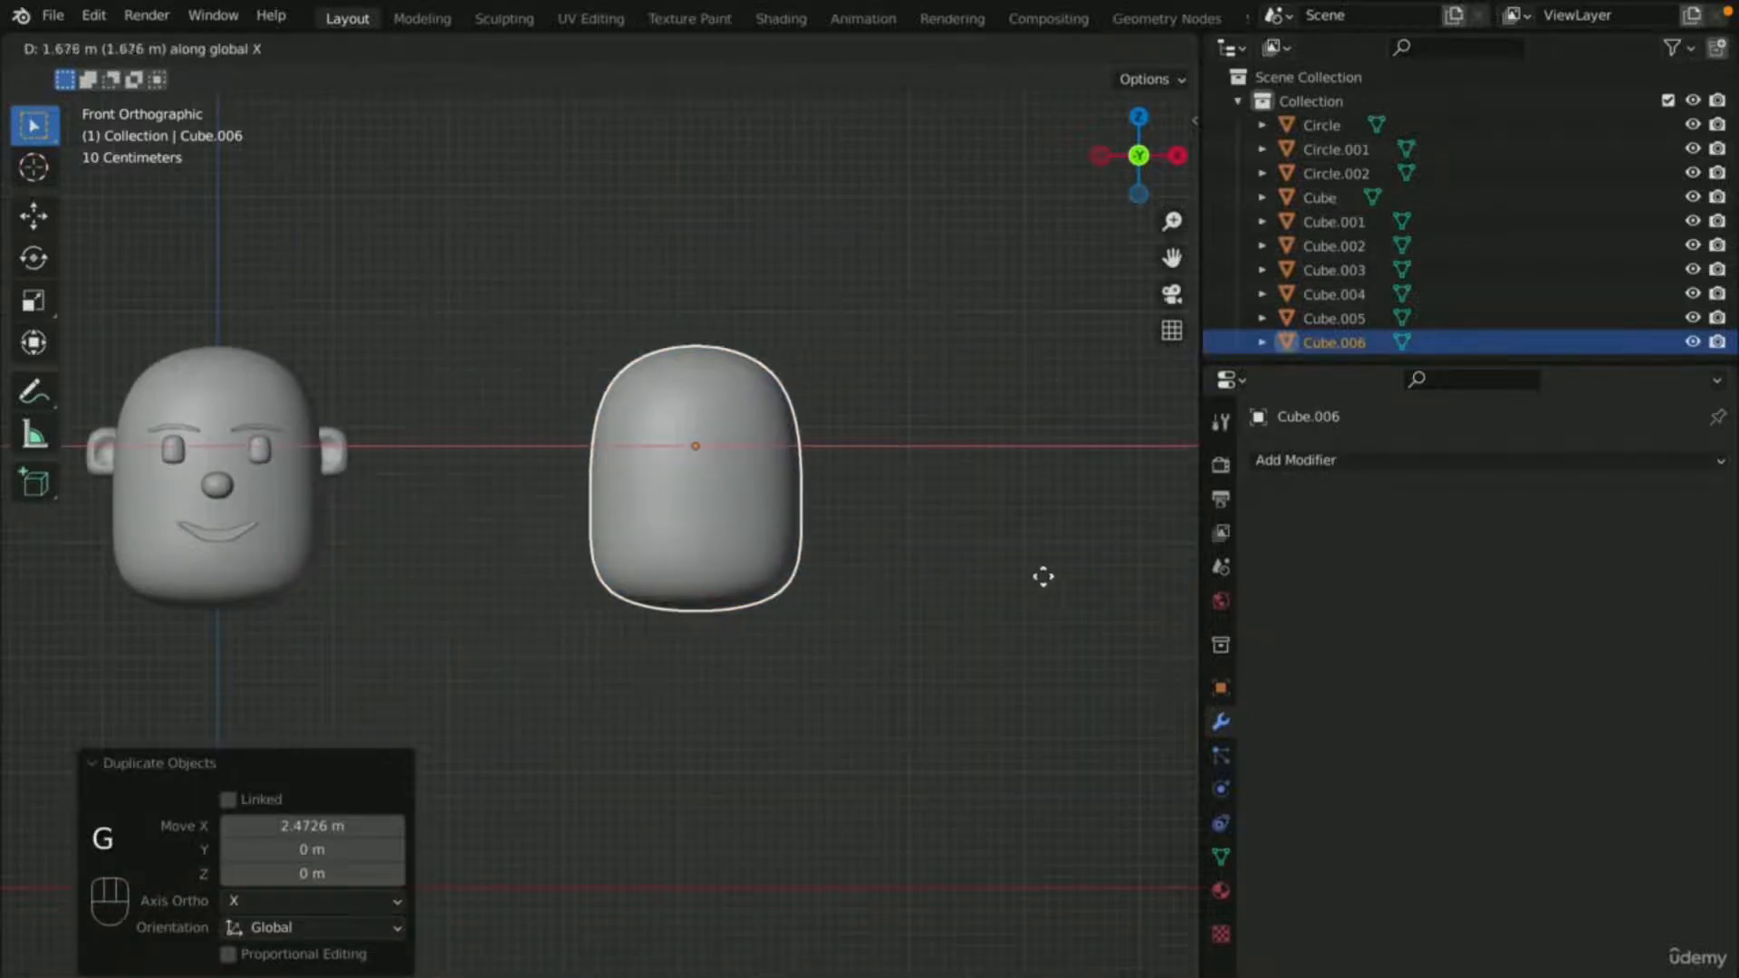
click(1041, 574)
- Open the head copy's mesh in Edit Mode from the front view, with wireframe shading and the box selection tool
scroll(924, 391, down, 1)
scroll(927, 354, up, 3)
middle_drag(927, 337, 915, 384)
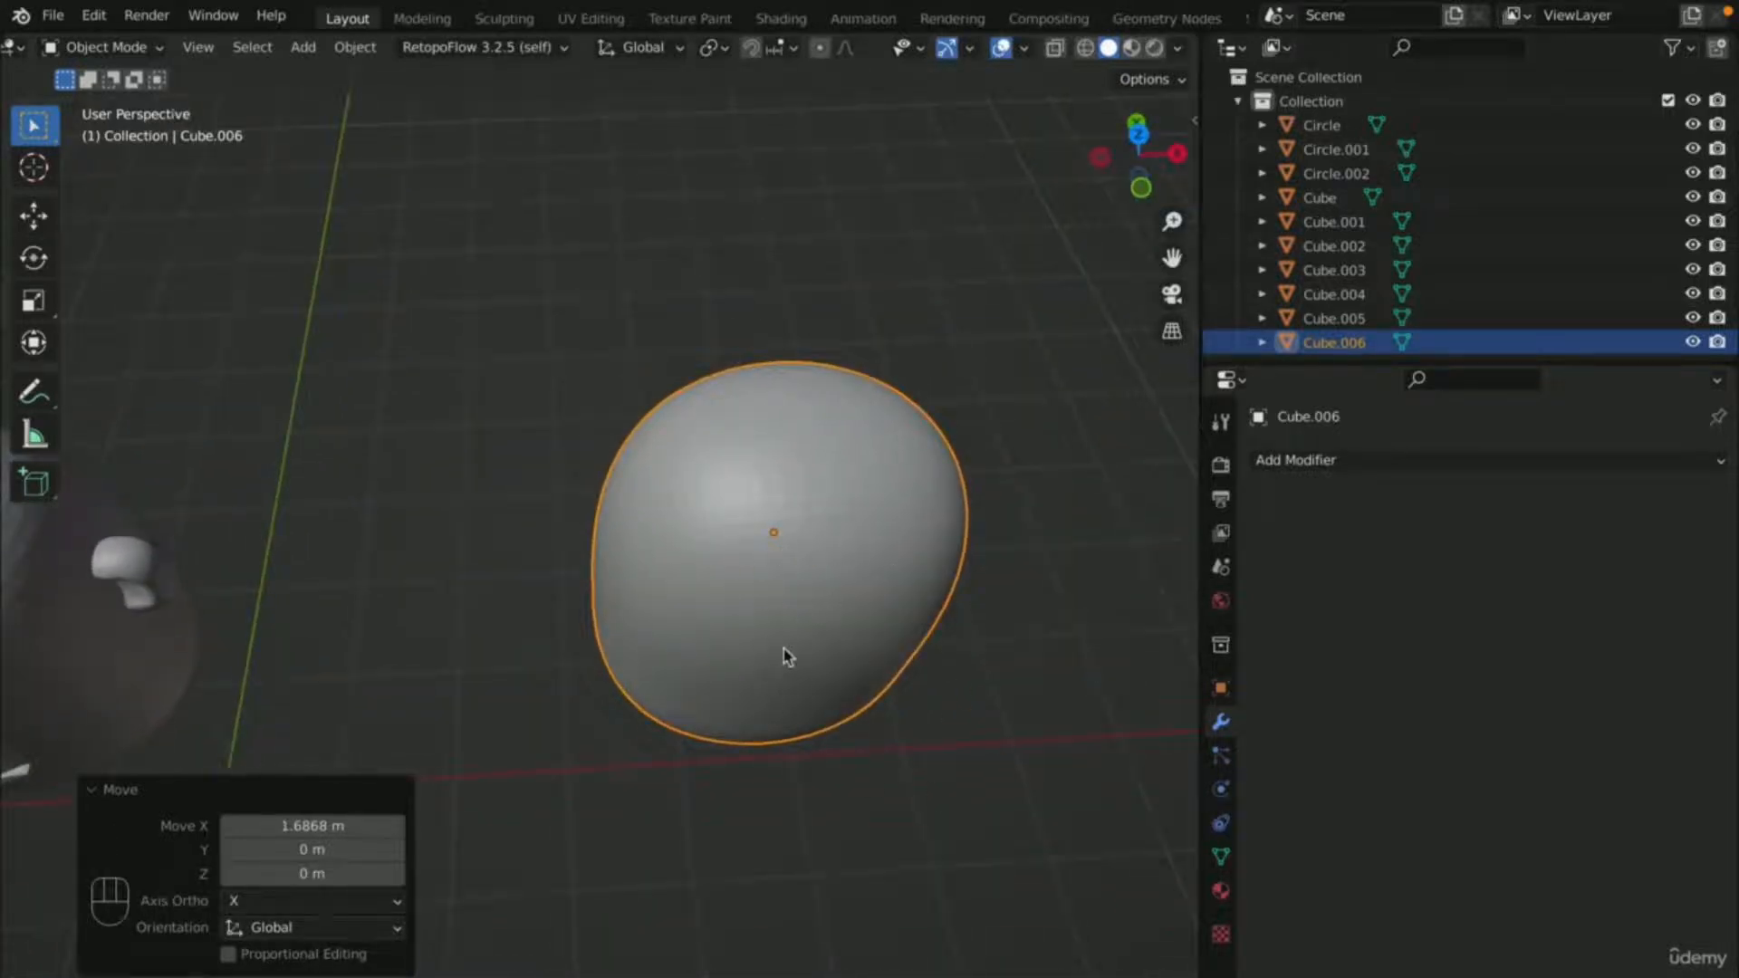
key(Tab)
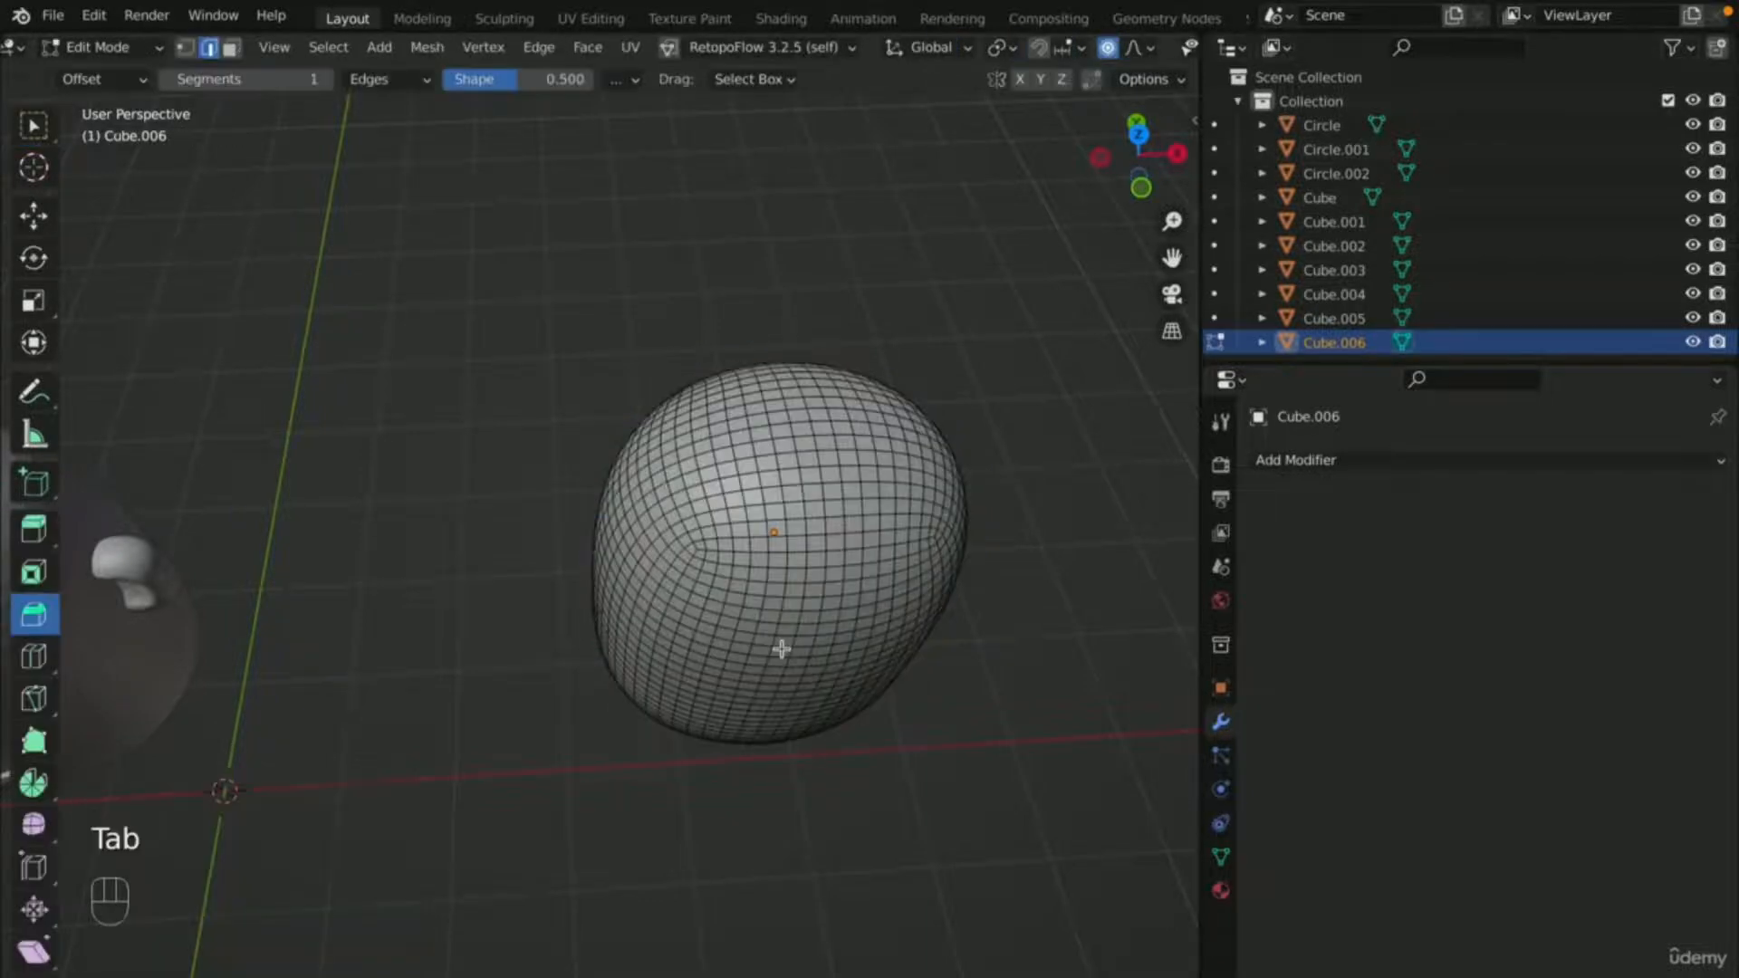
scroll(857, 337, down, 3)
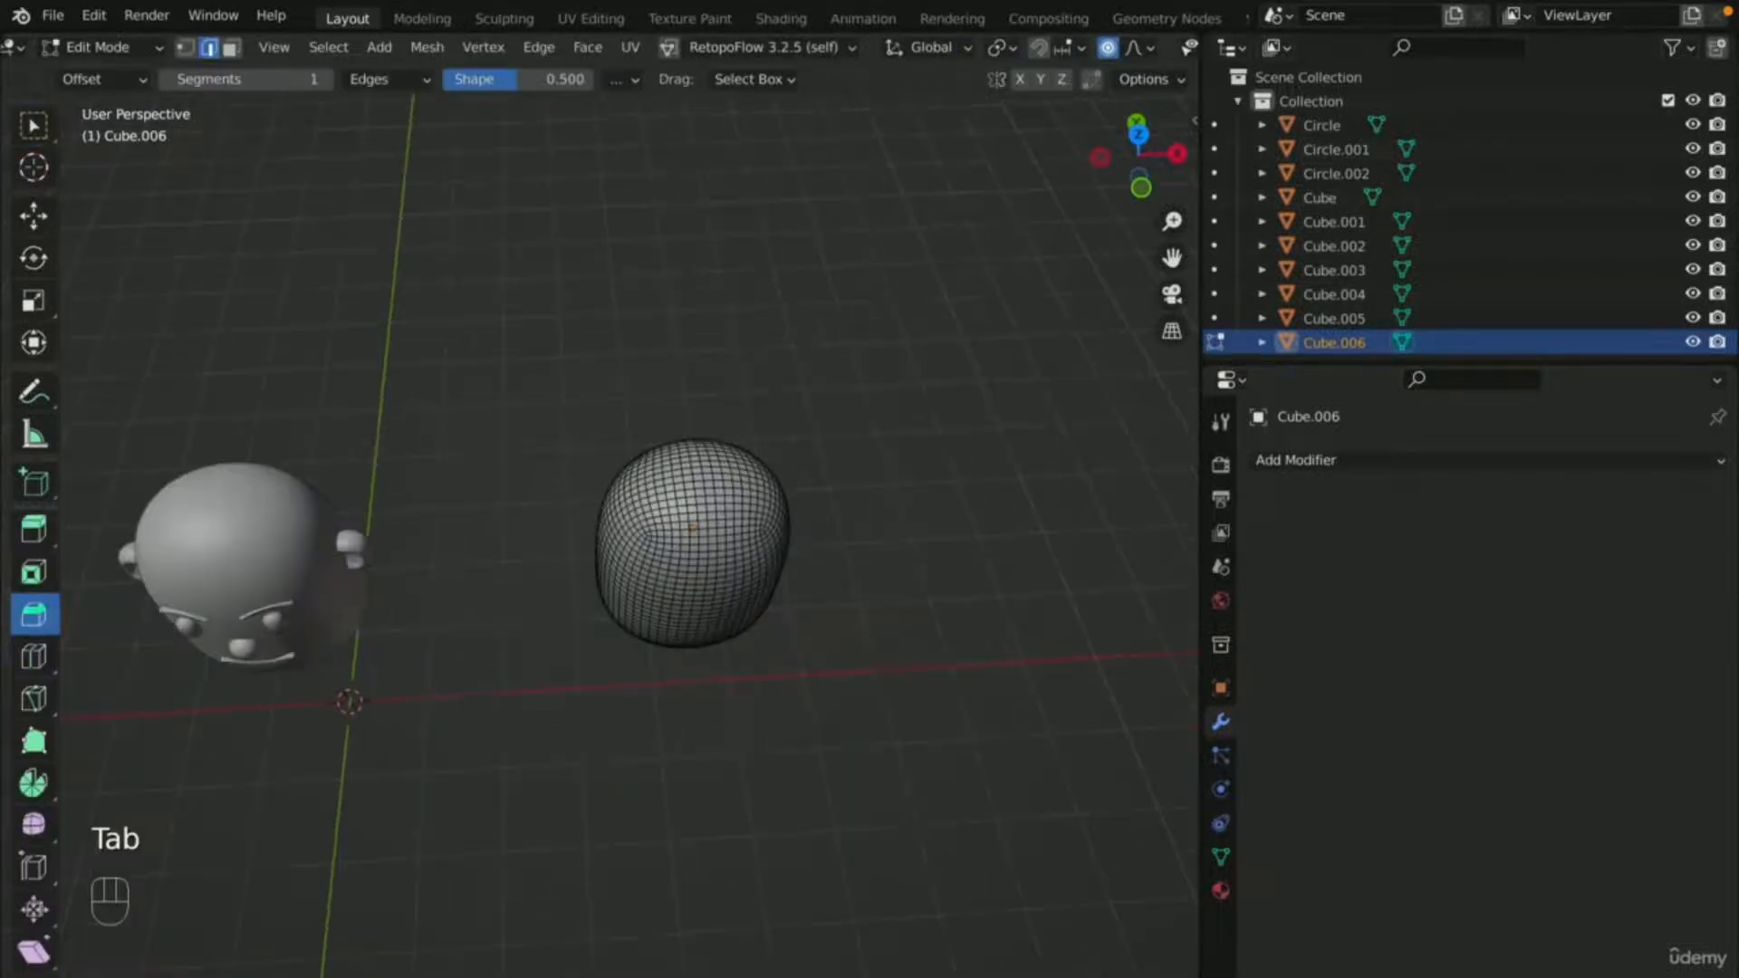
key(KP_1)
drag(1172, 258, 700, 441)
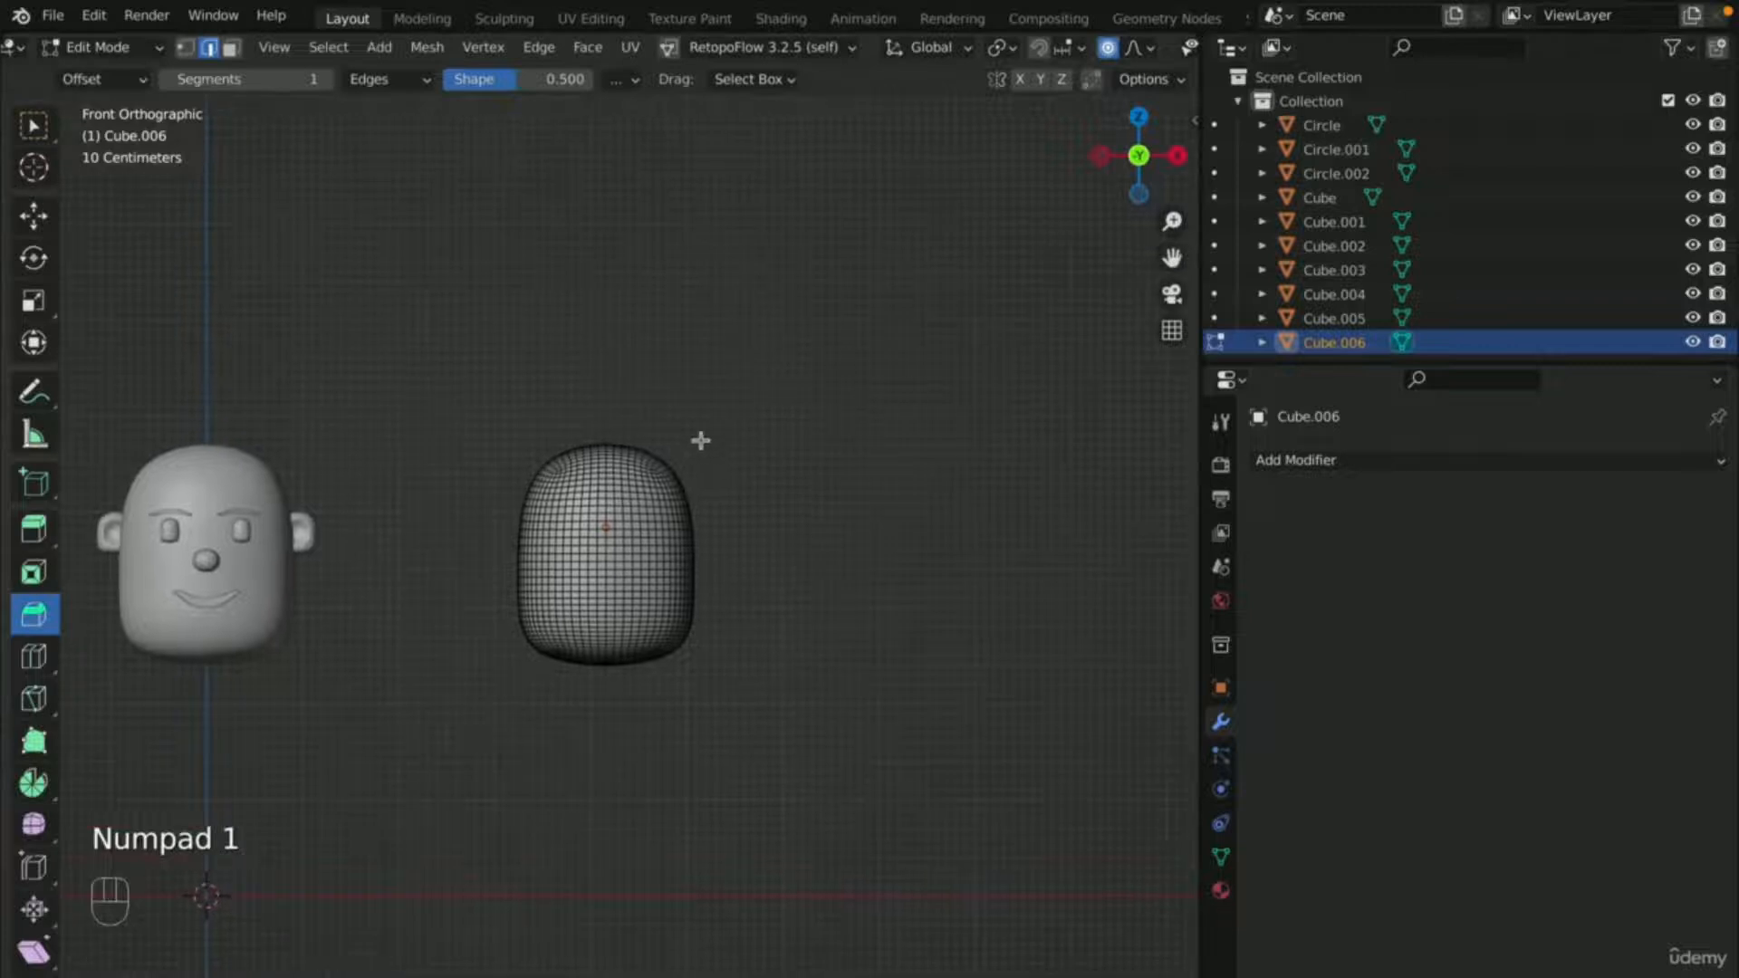
scroll(700, 441, up, 5)
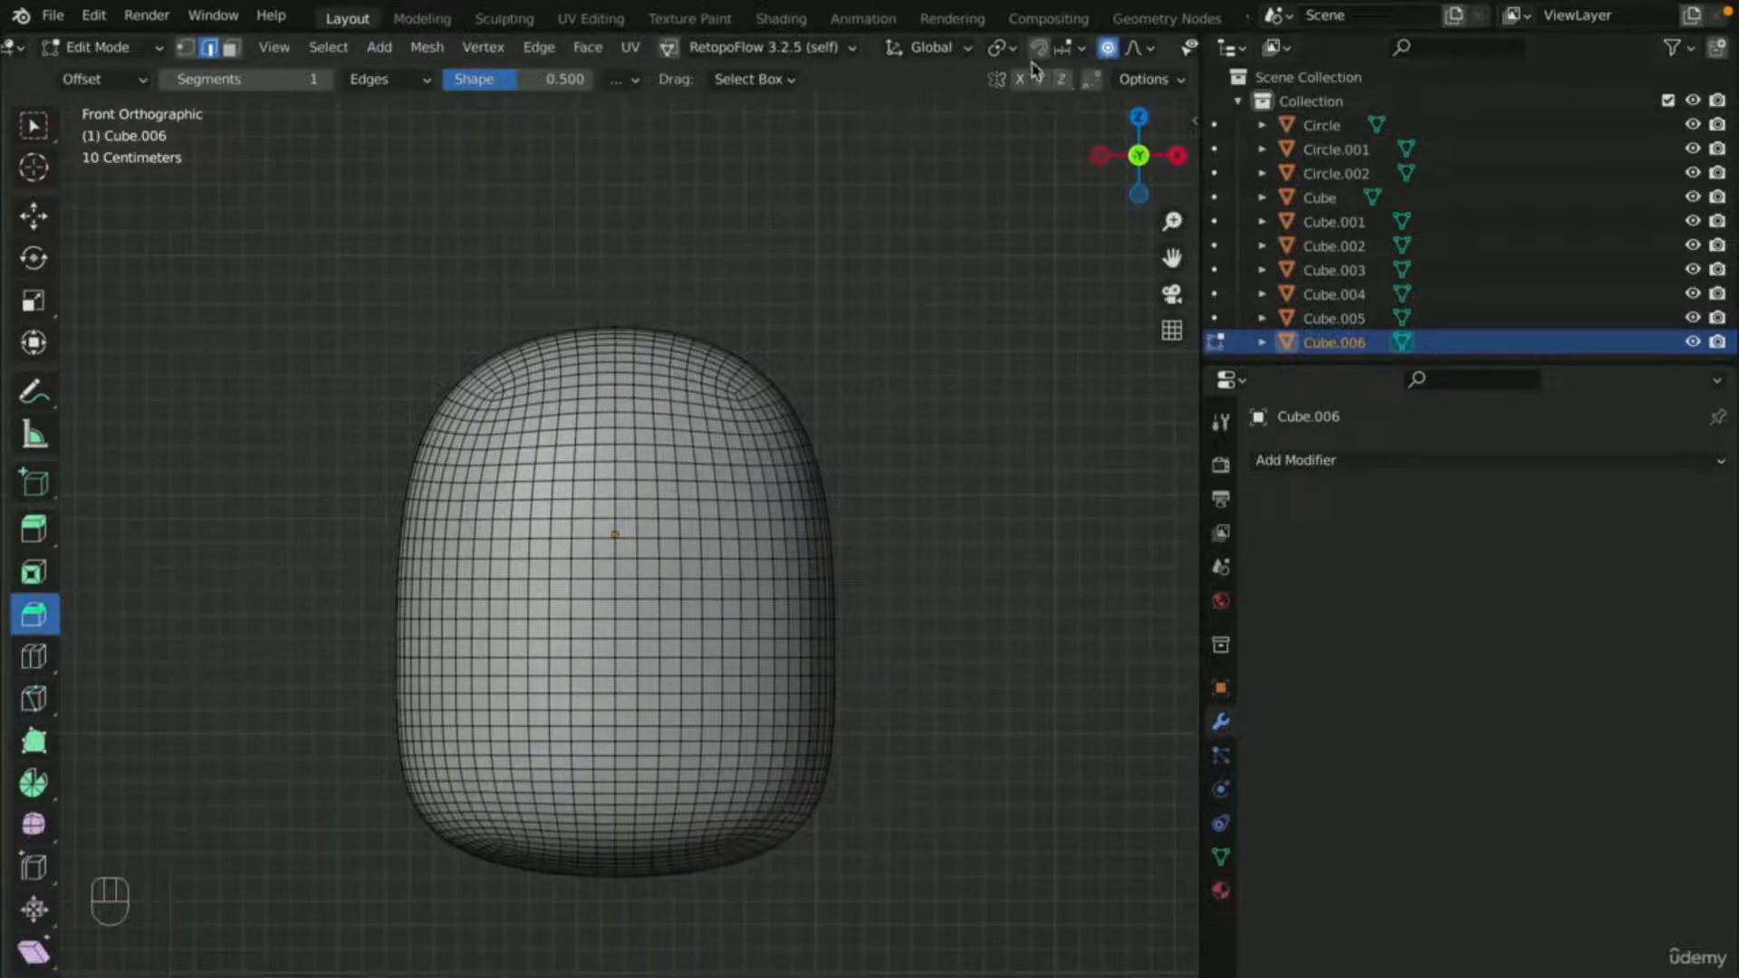
scroll(1119, 56, down, 6)
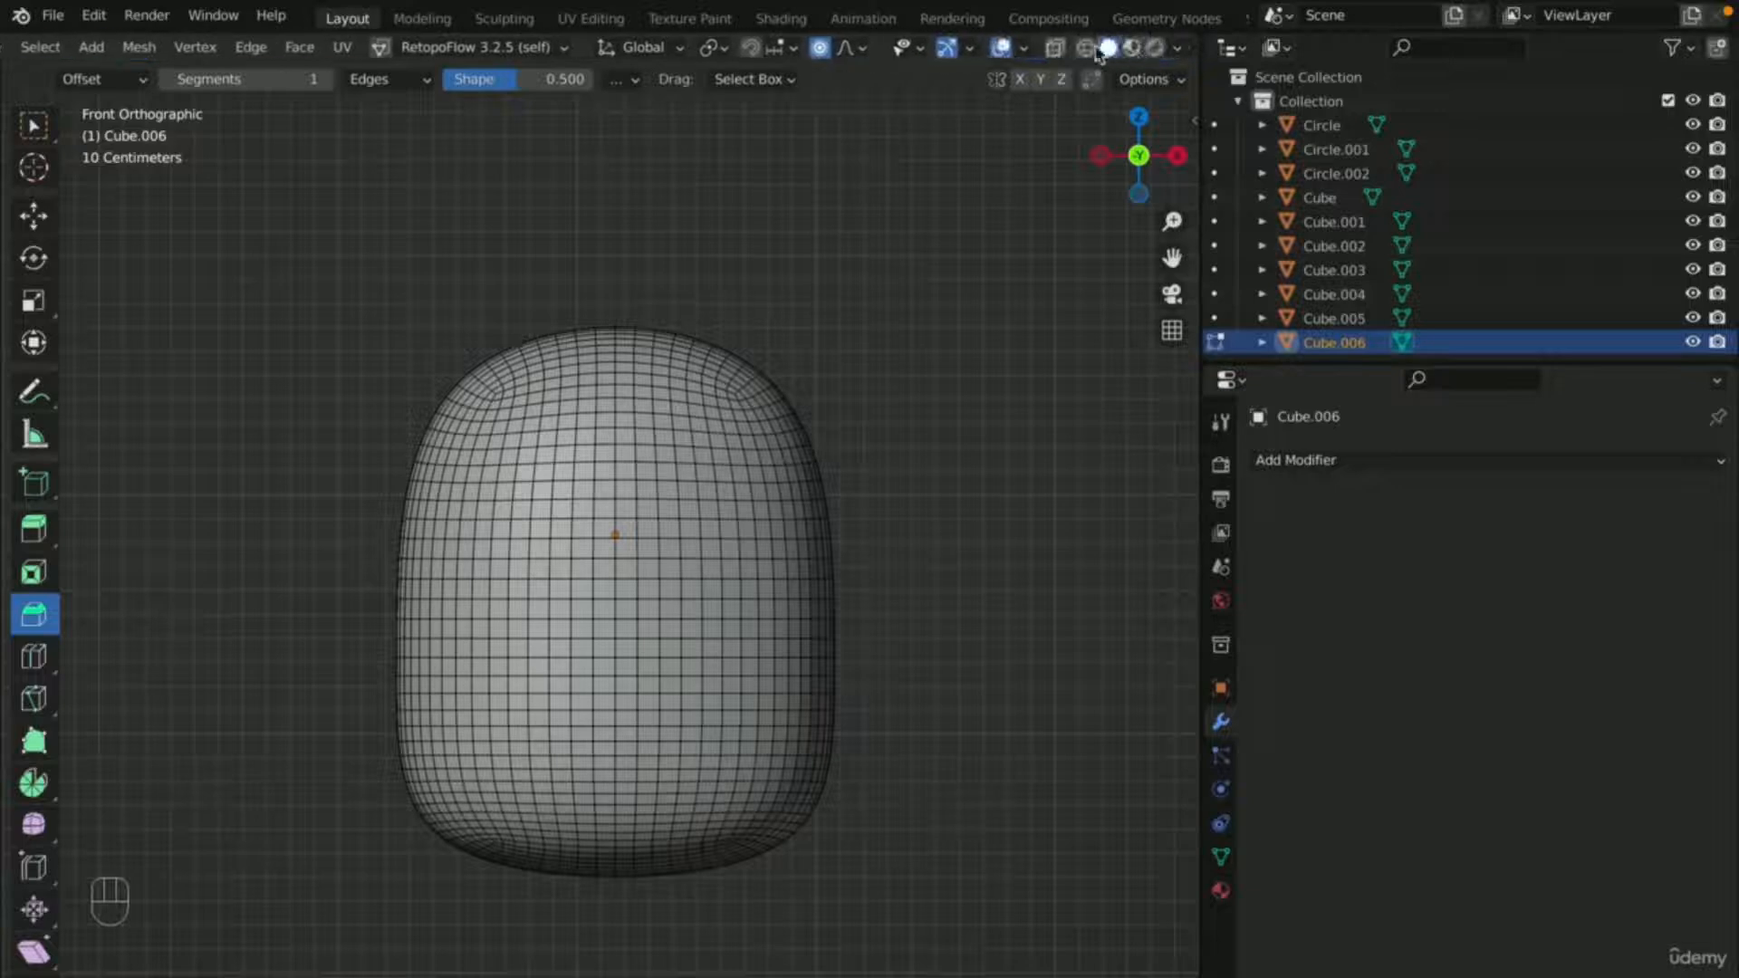
click(1085, 48)
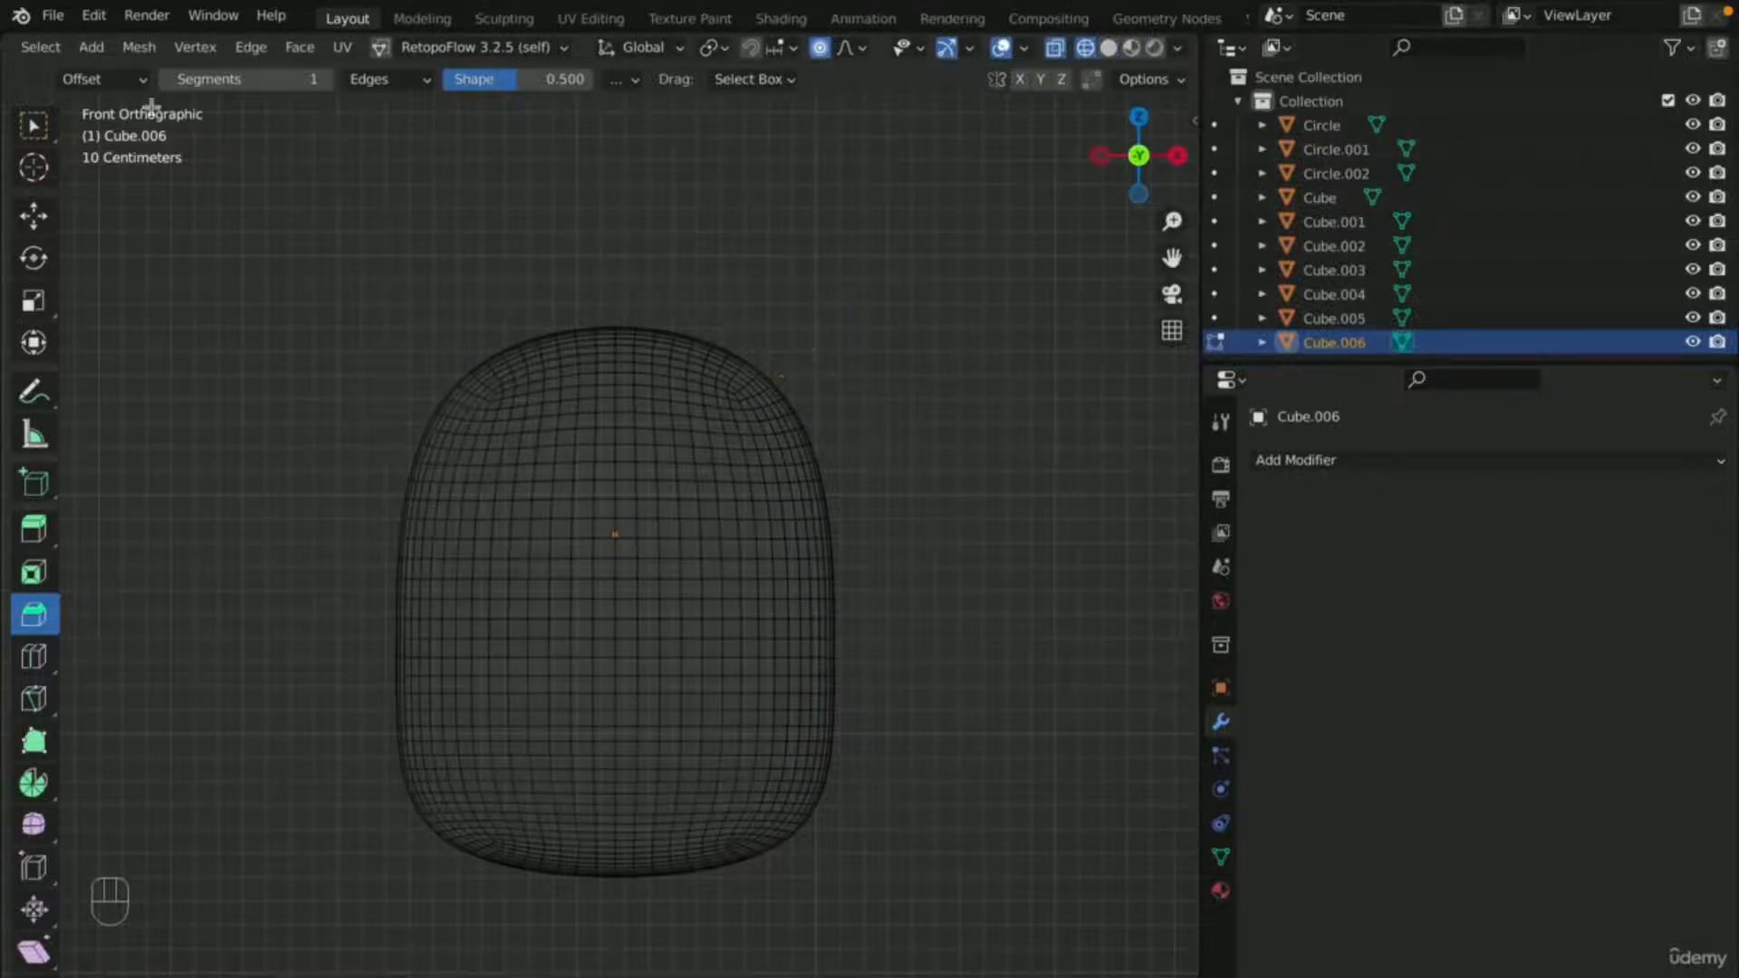
click(34, 125)
drag(317, 241, 1047, 483)
scroll(1056, 473, down, 6)
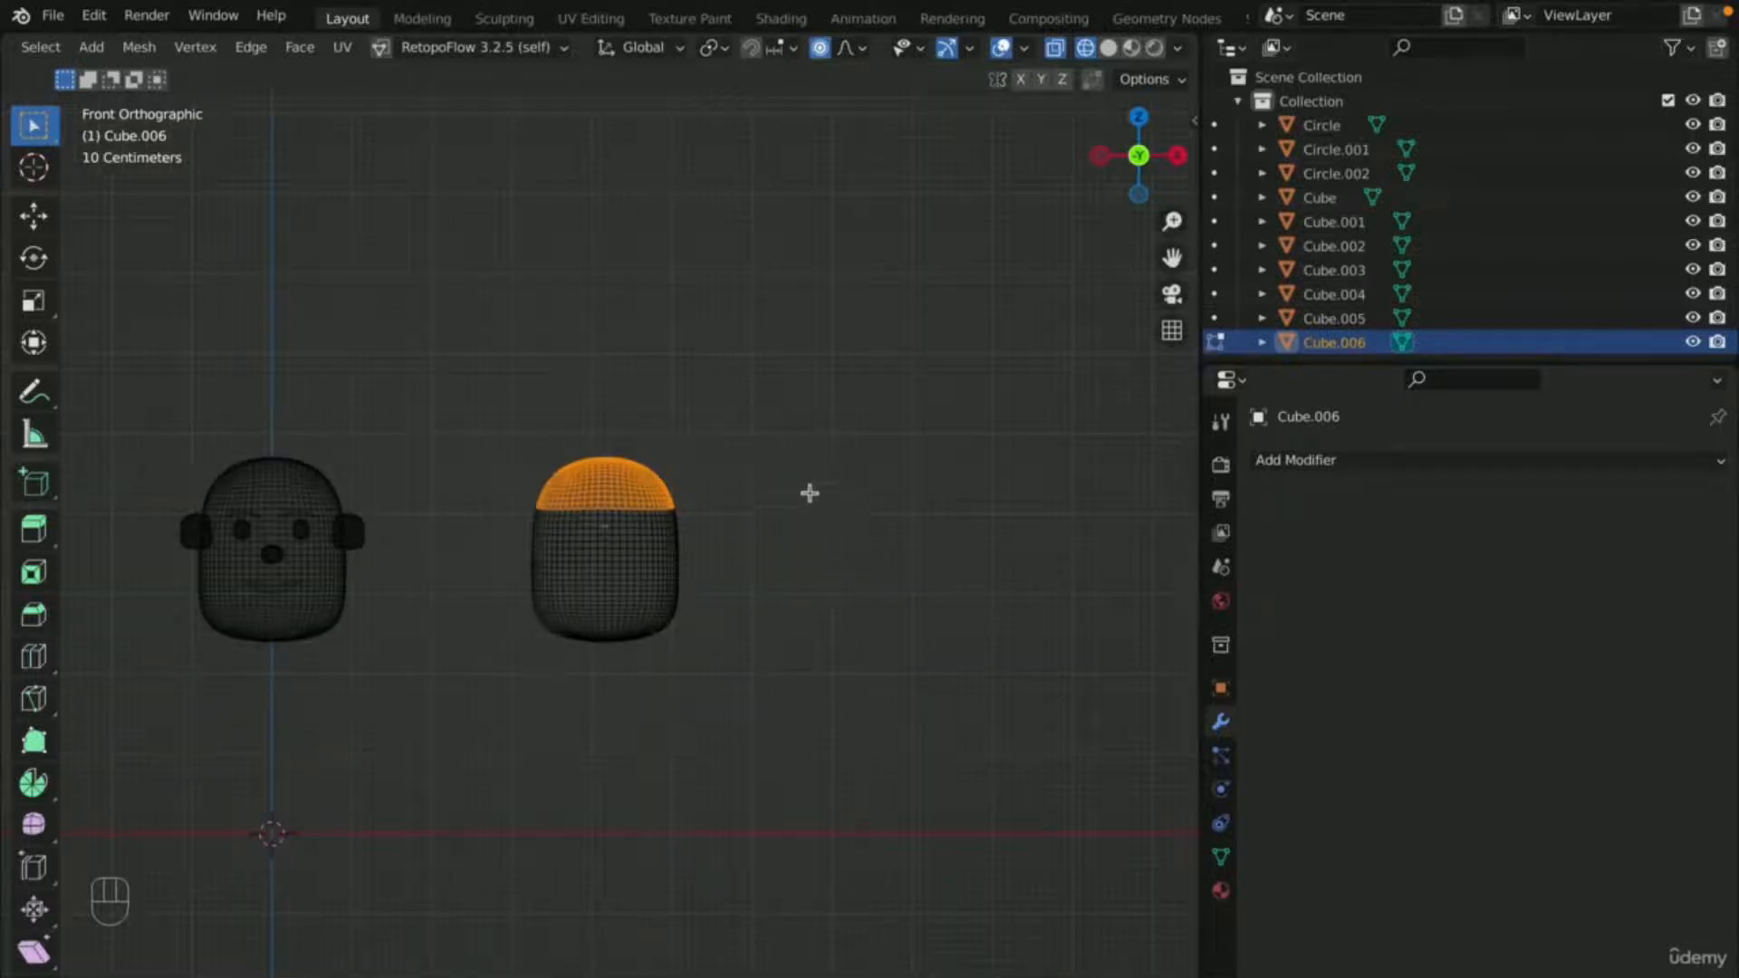
scroll(807, 493, up, 5)
key(alt+a)
- Box-select the upper part of the head copy, down to just above its origin, and separate the selection into its own object
drag(271, 253, 944, 477)
scroll(945, 478, down, 5)
scroll(944, 477, down, 2)
scroll(943, 476, up, 7)
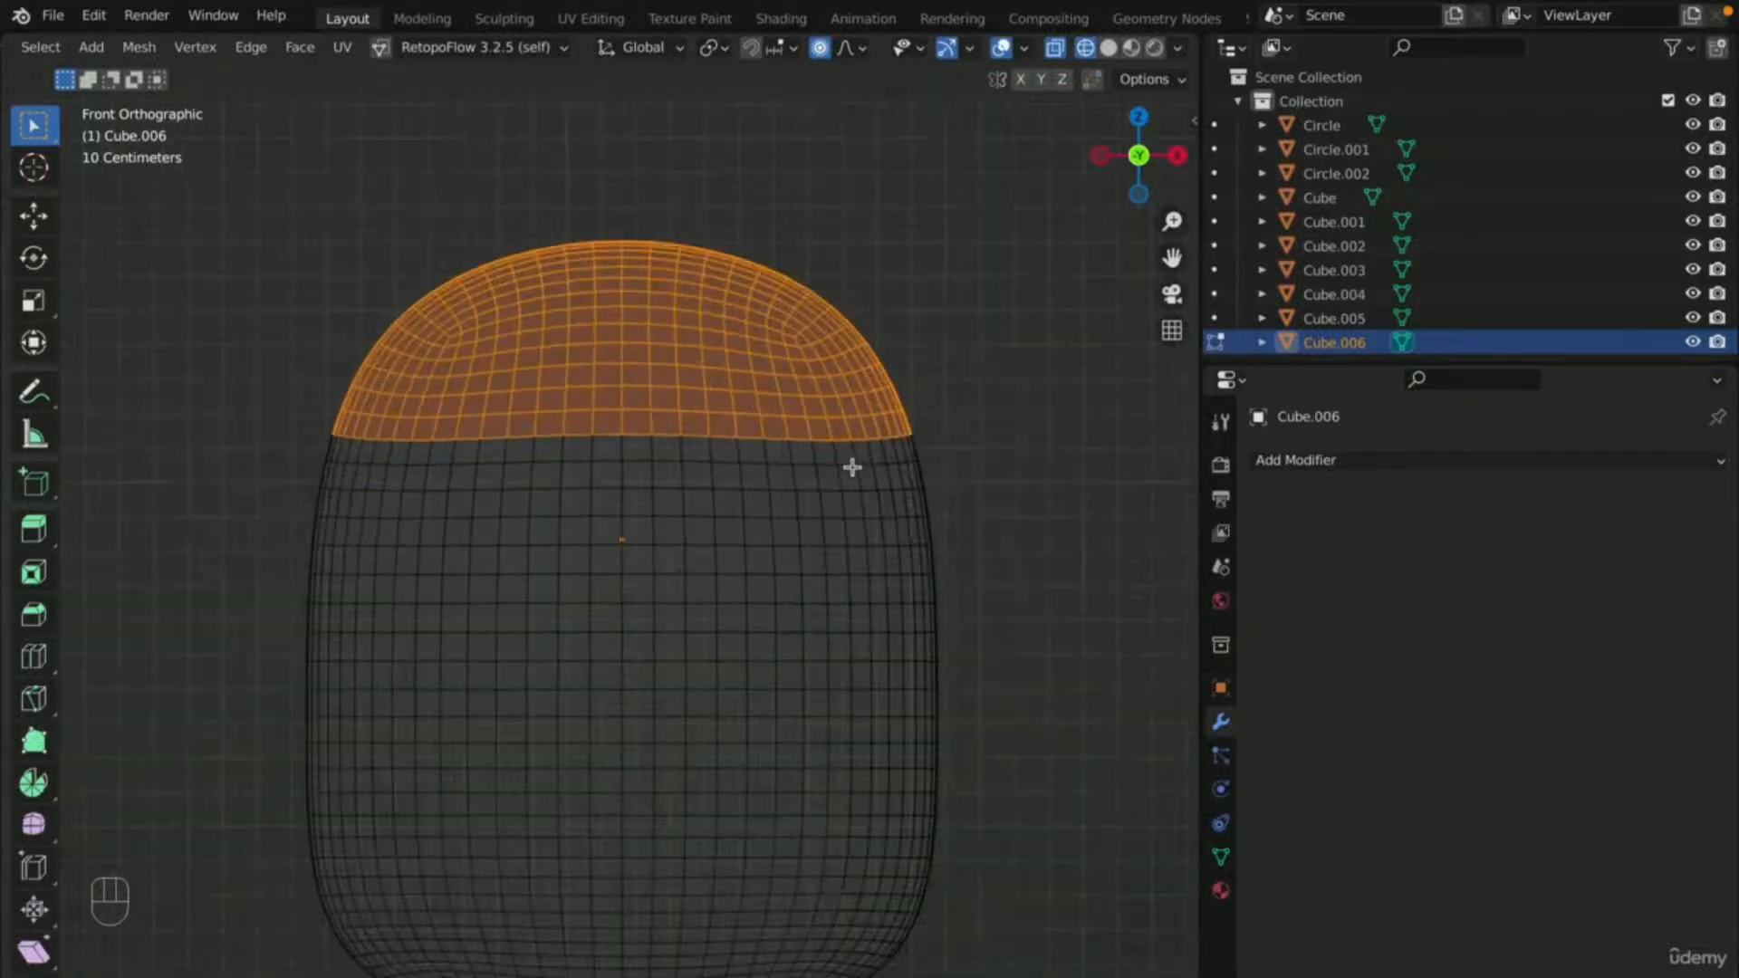
middle_drag(850, 466, 811, 426)
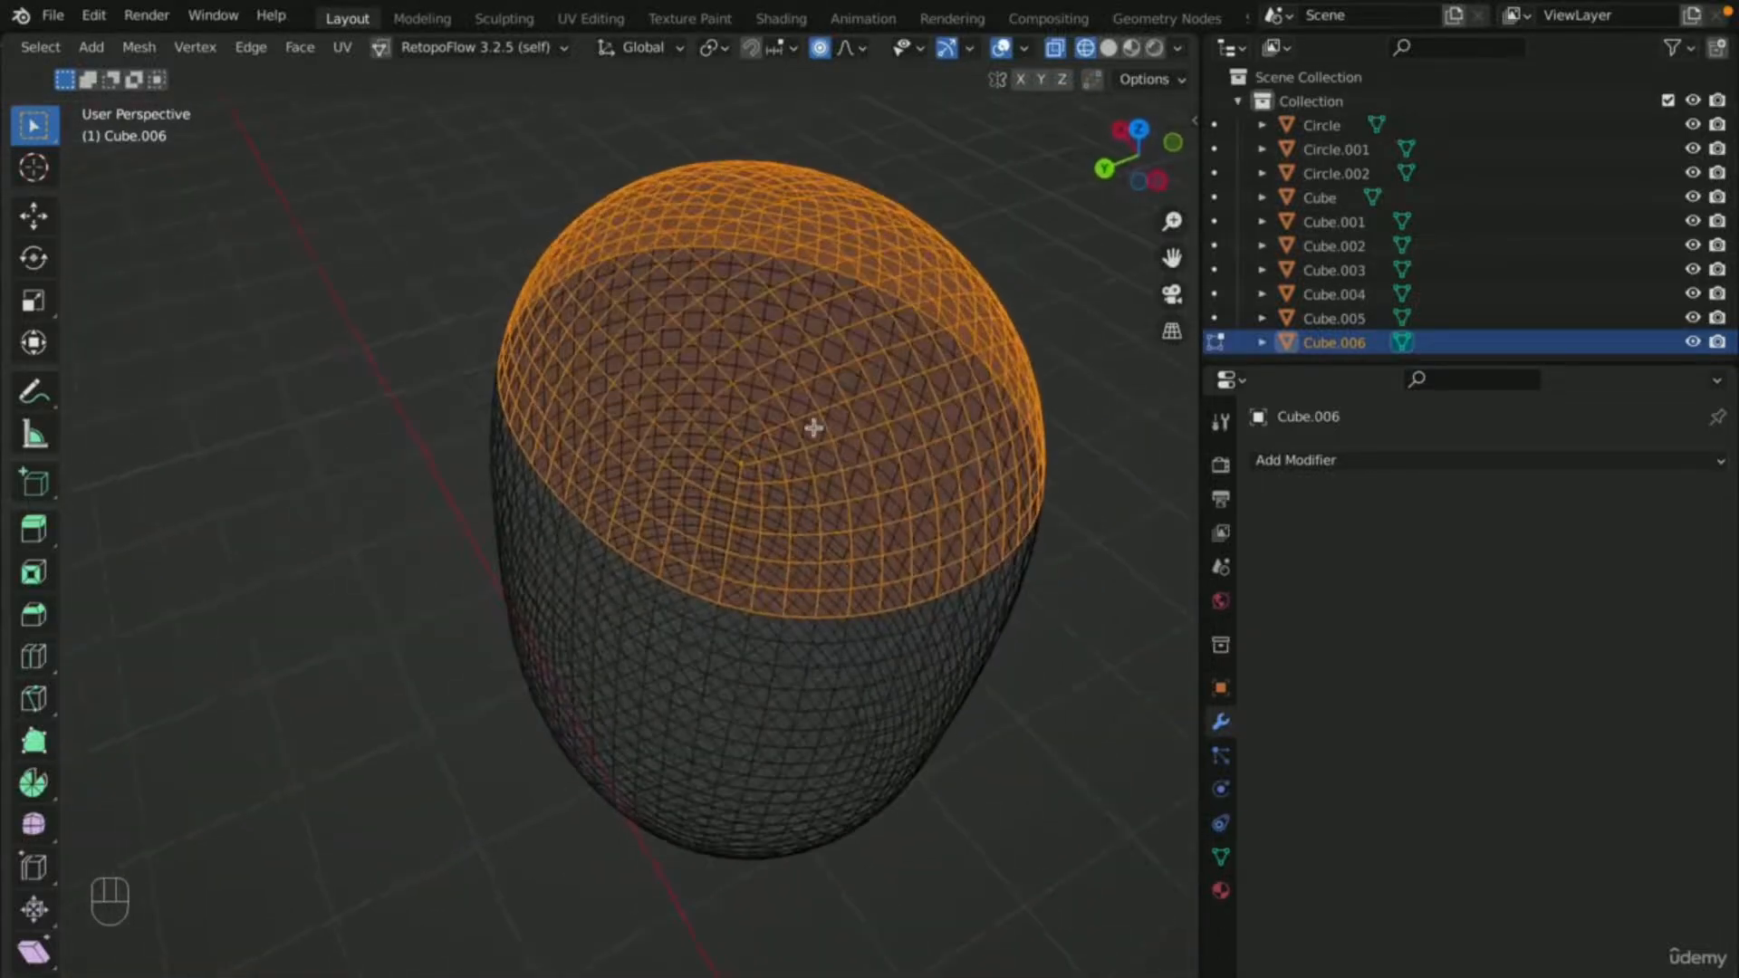
key(p)
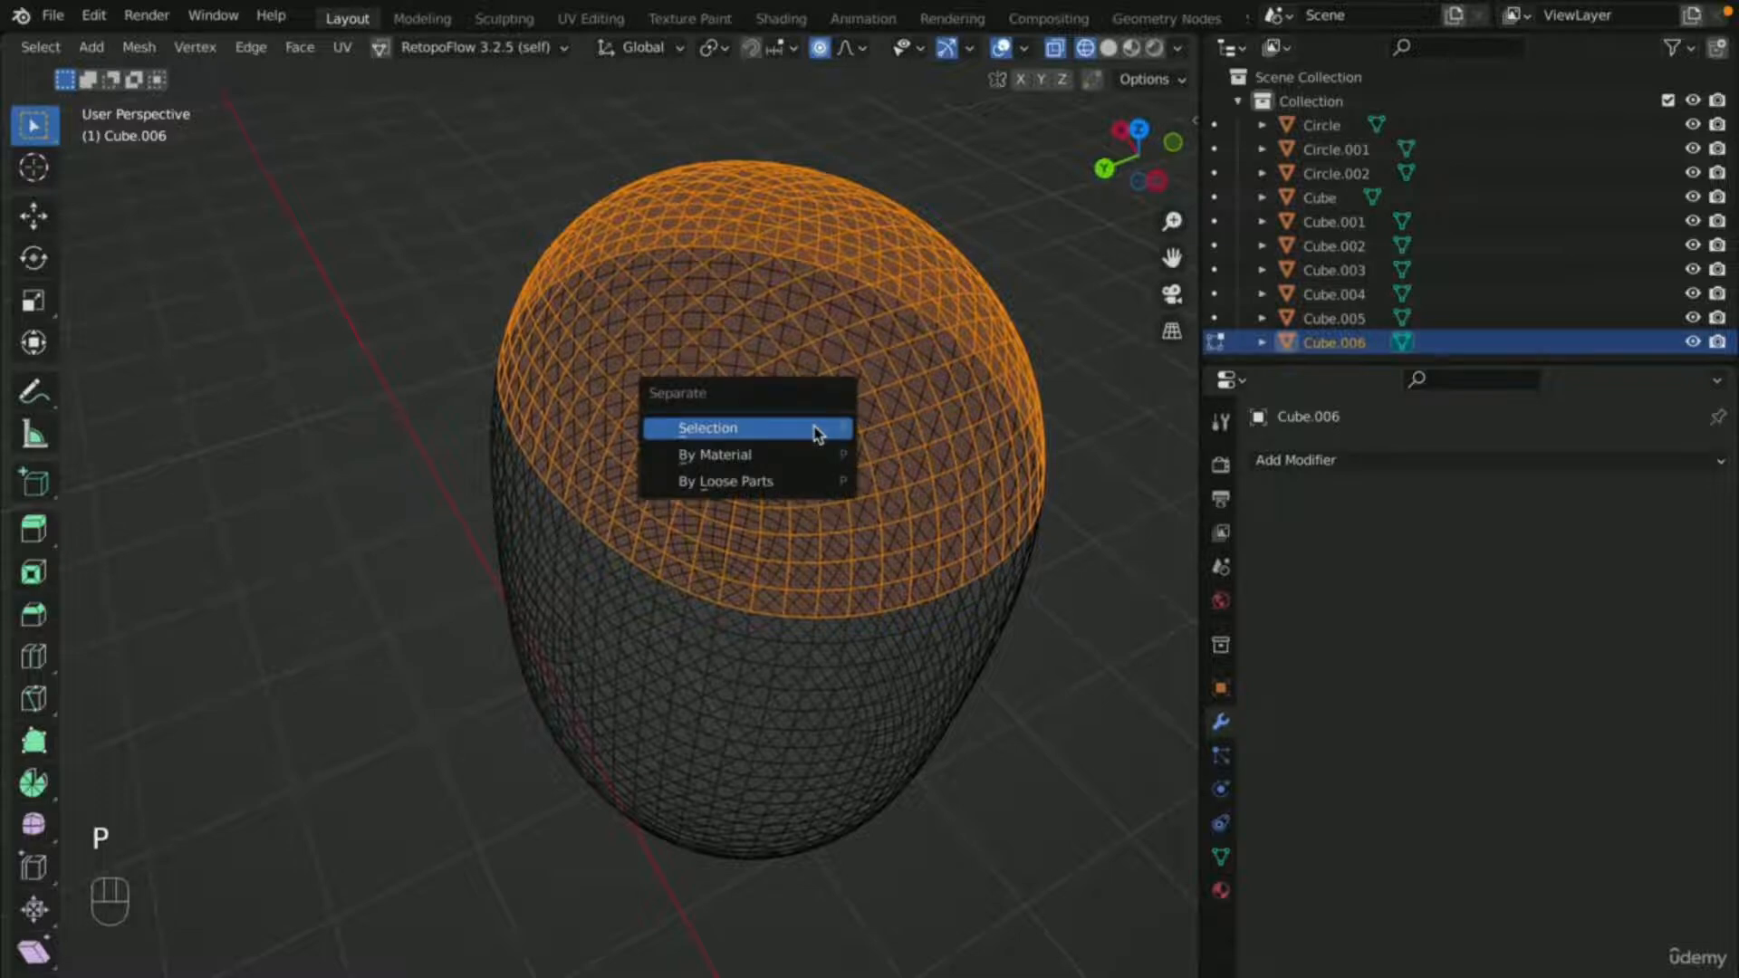
click(814, 430)
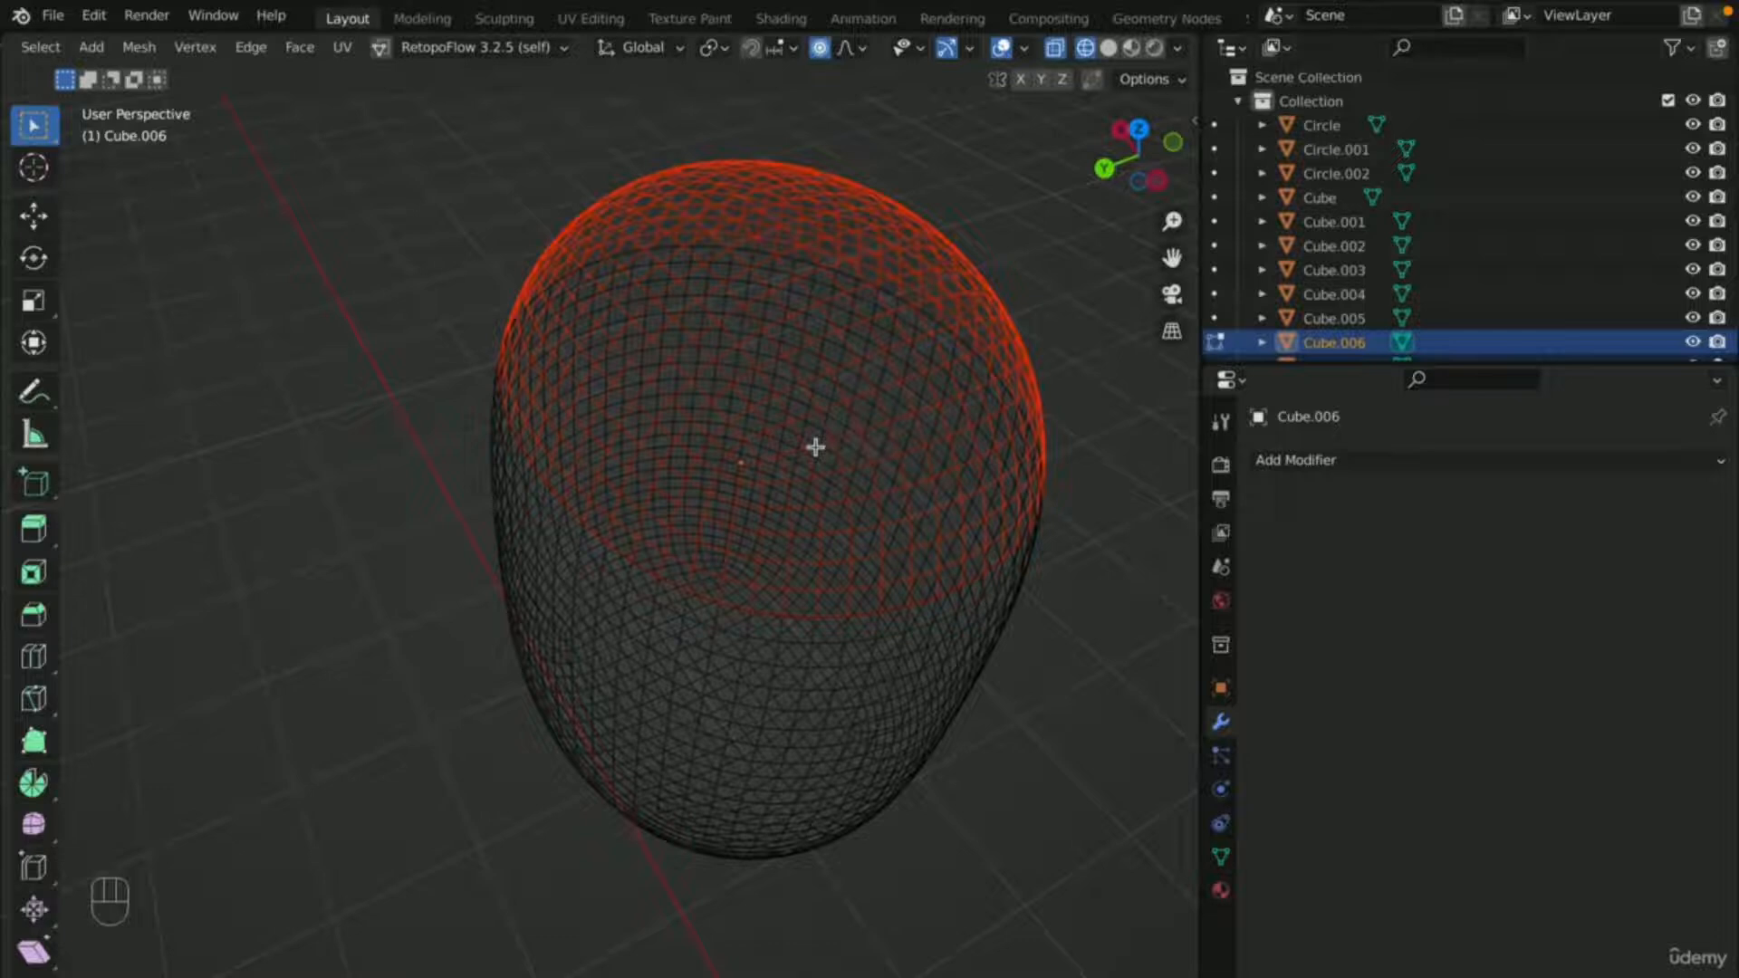
- Return to Object Mode and display the split head copy in solid shading from the front view
key(Tab)
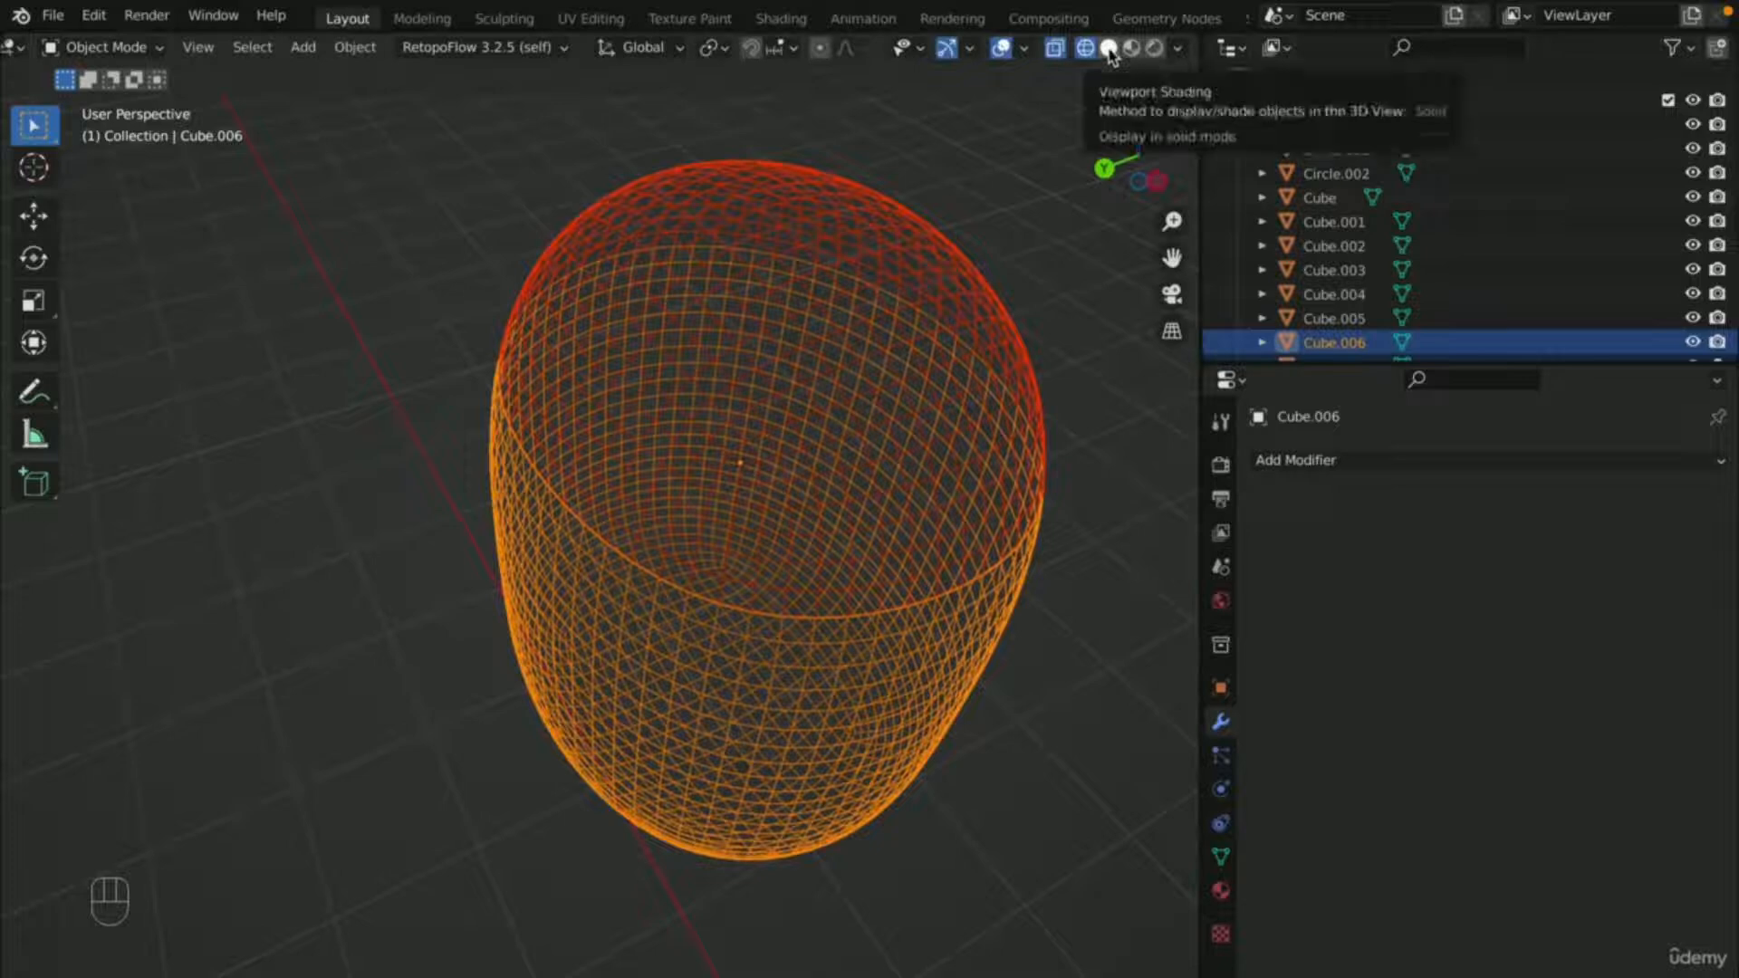
click(1108, 49)
key(KP_1)
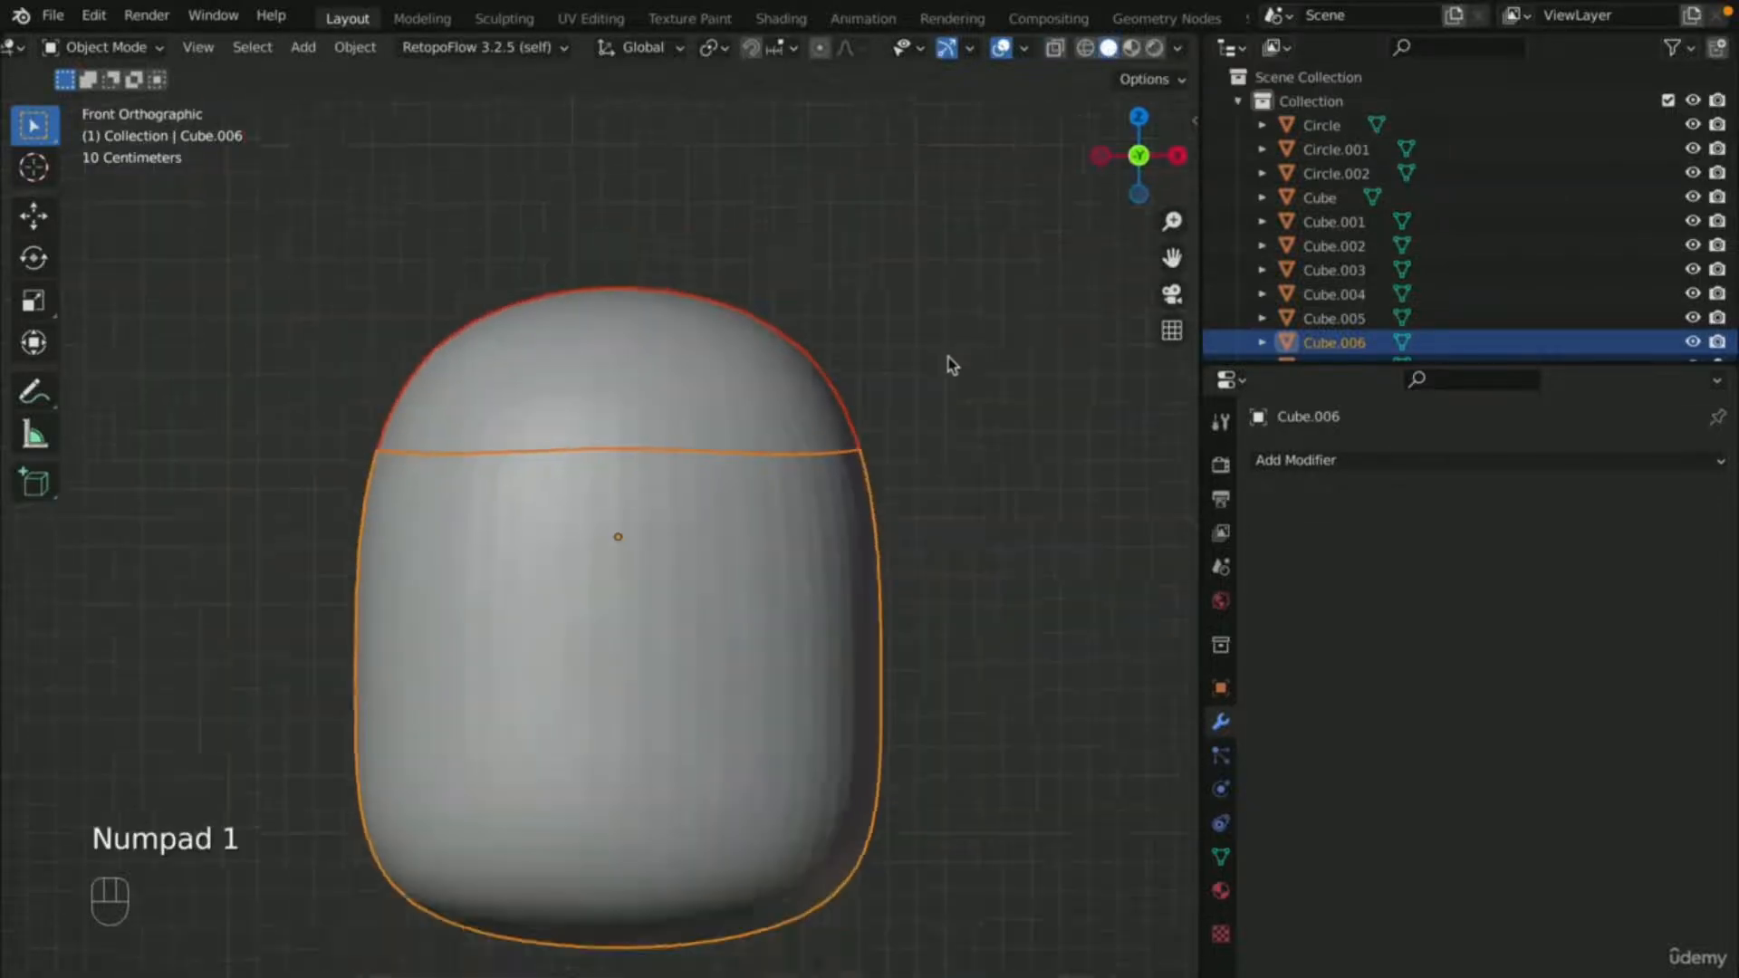
- Select the separated top cap and move it about 0.85 m up along Z, away from the lower head part
scroll(660, 416, down, 3)
click(661, 421)
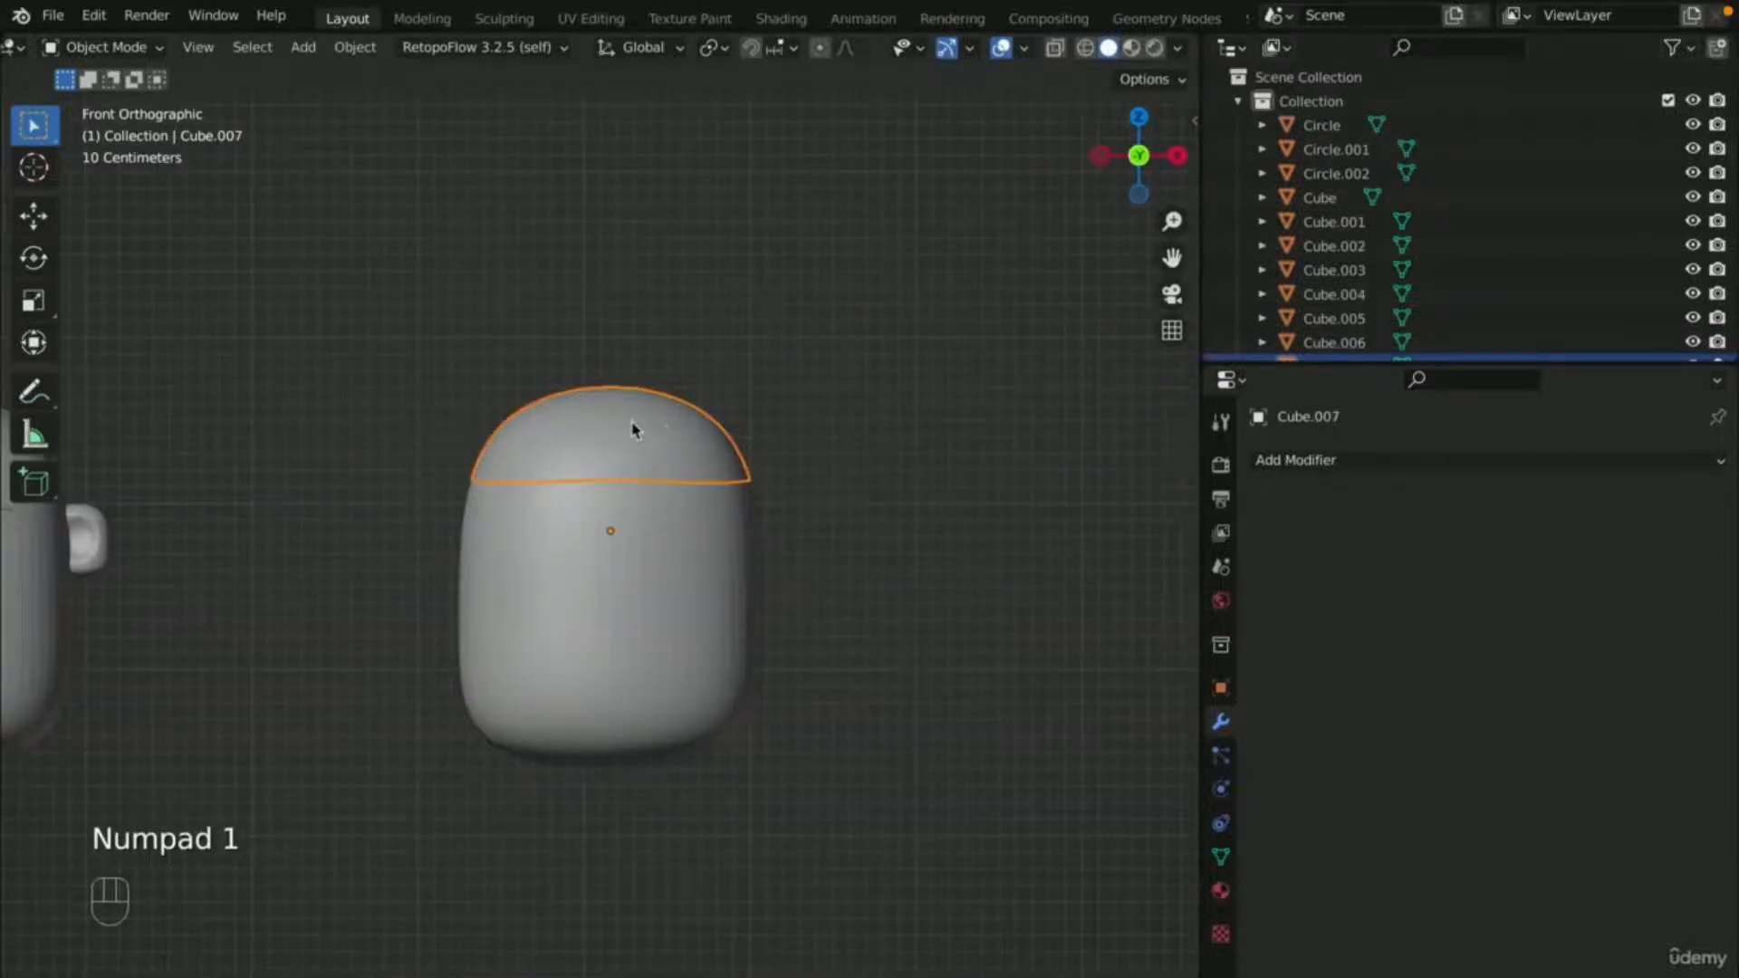
key(g)
key(z)
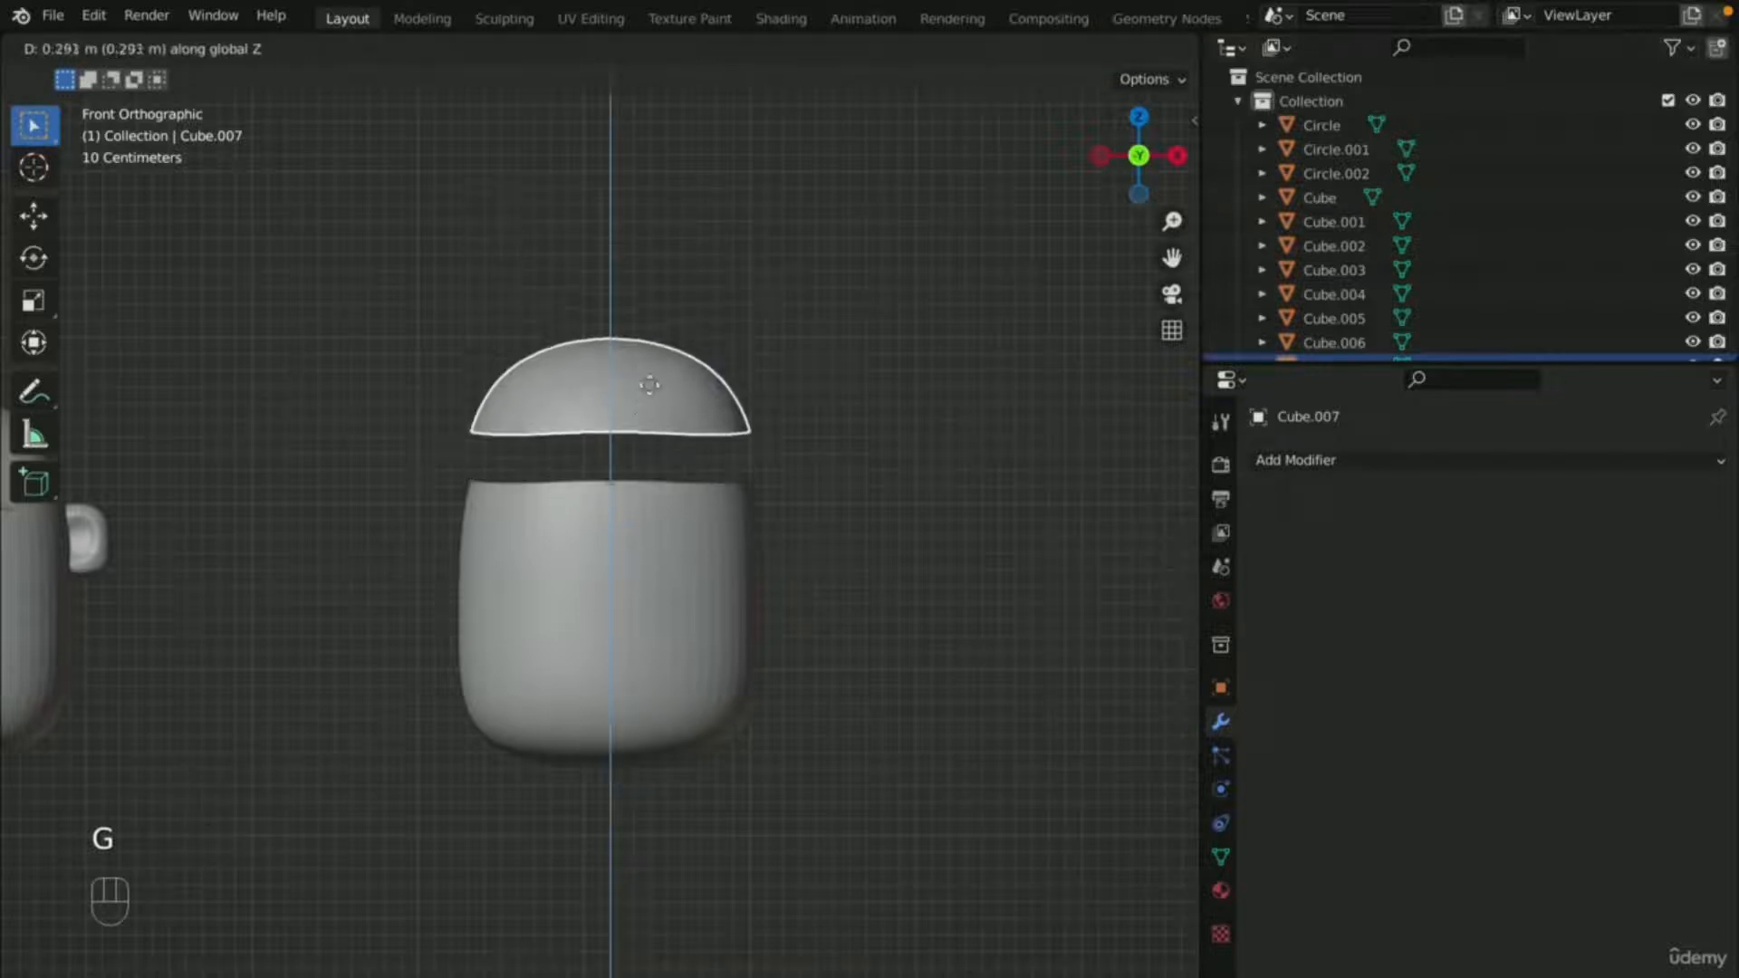
click(667, 290)
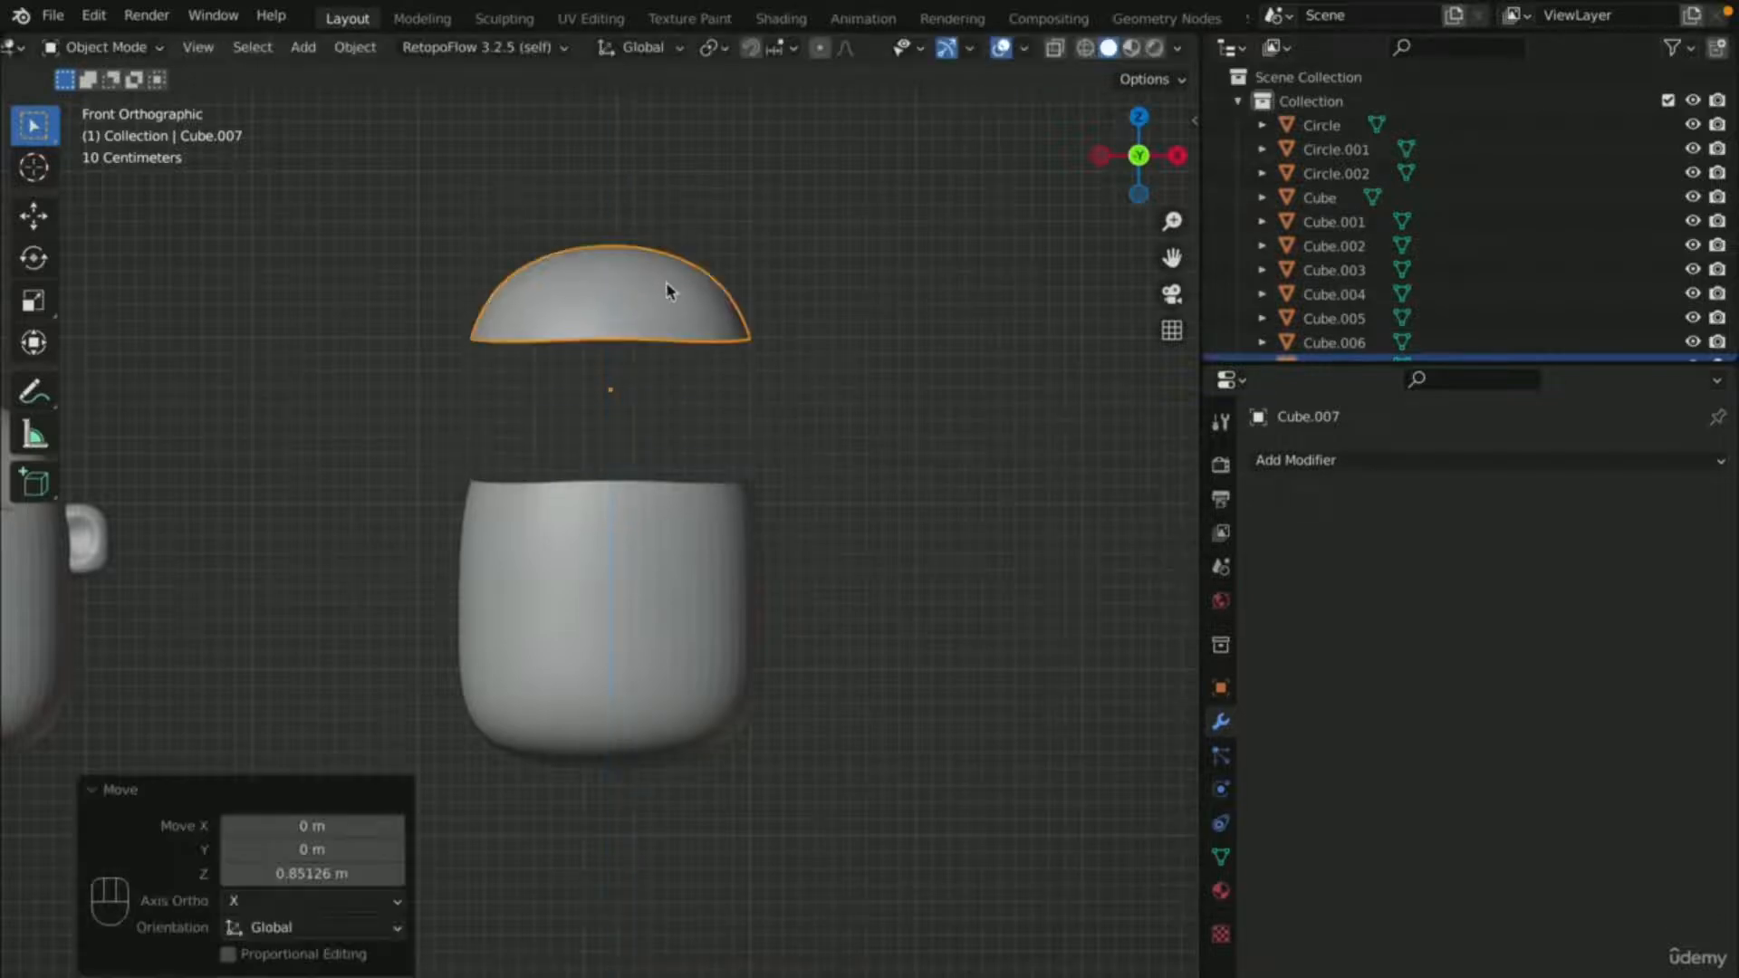
- Lower the separated cap along Z, back toward the lower part of the head copy
scroll(978, 364, down, 2)
scroll(652, 388, up, 4)
scroll(991, 693, down, 5)
scroll(580, 389, up, 3)
scroll(644, 248, up, 3)
scroll(694, 240, down, 4)
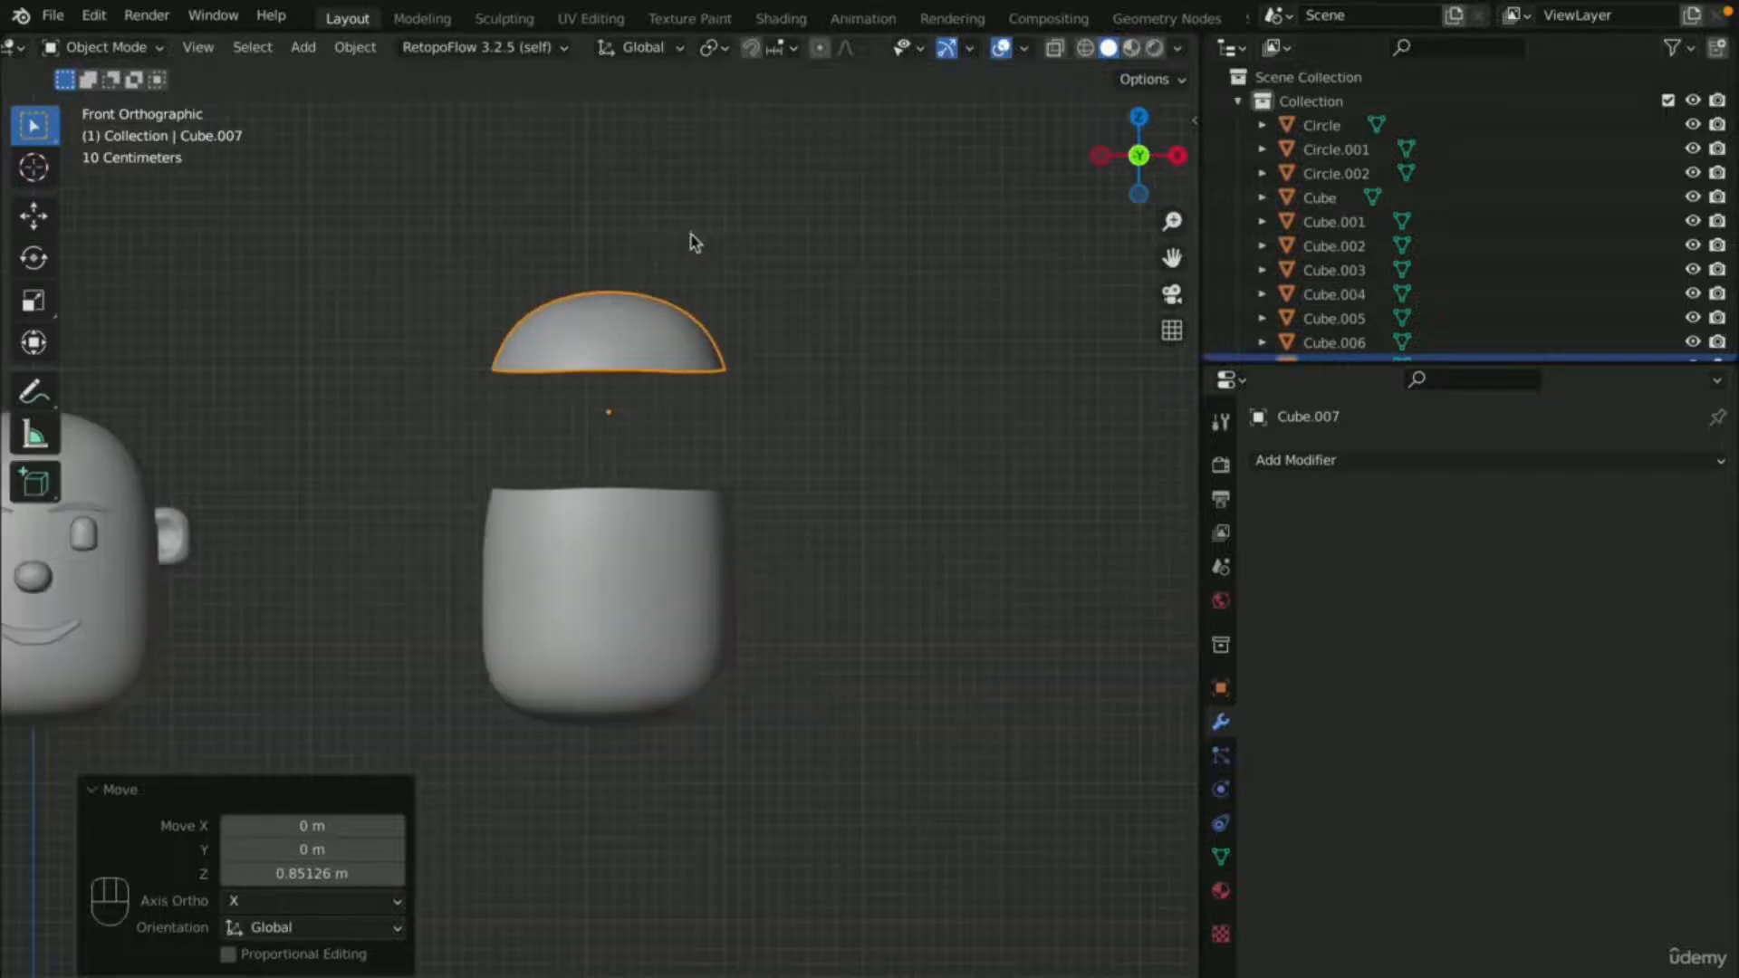
key(g)
key(z)
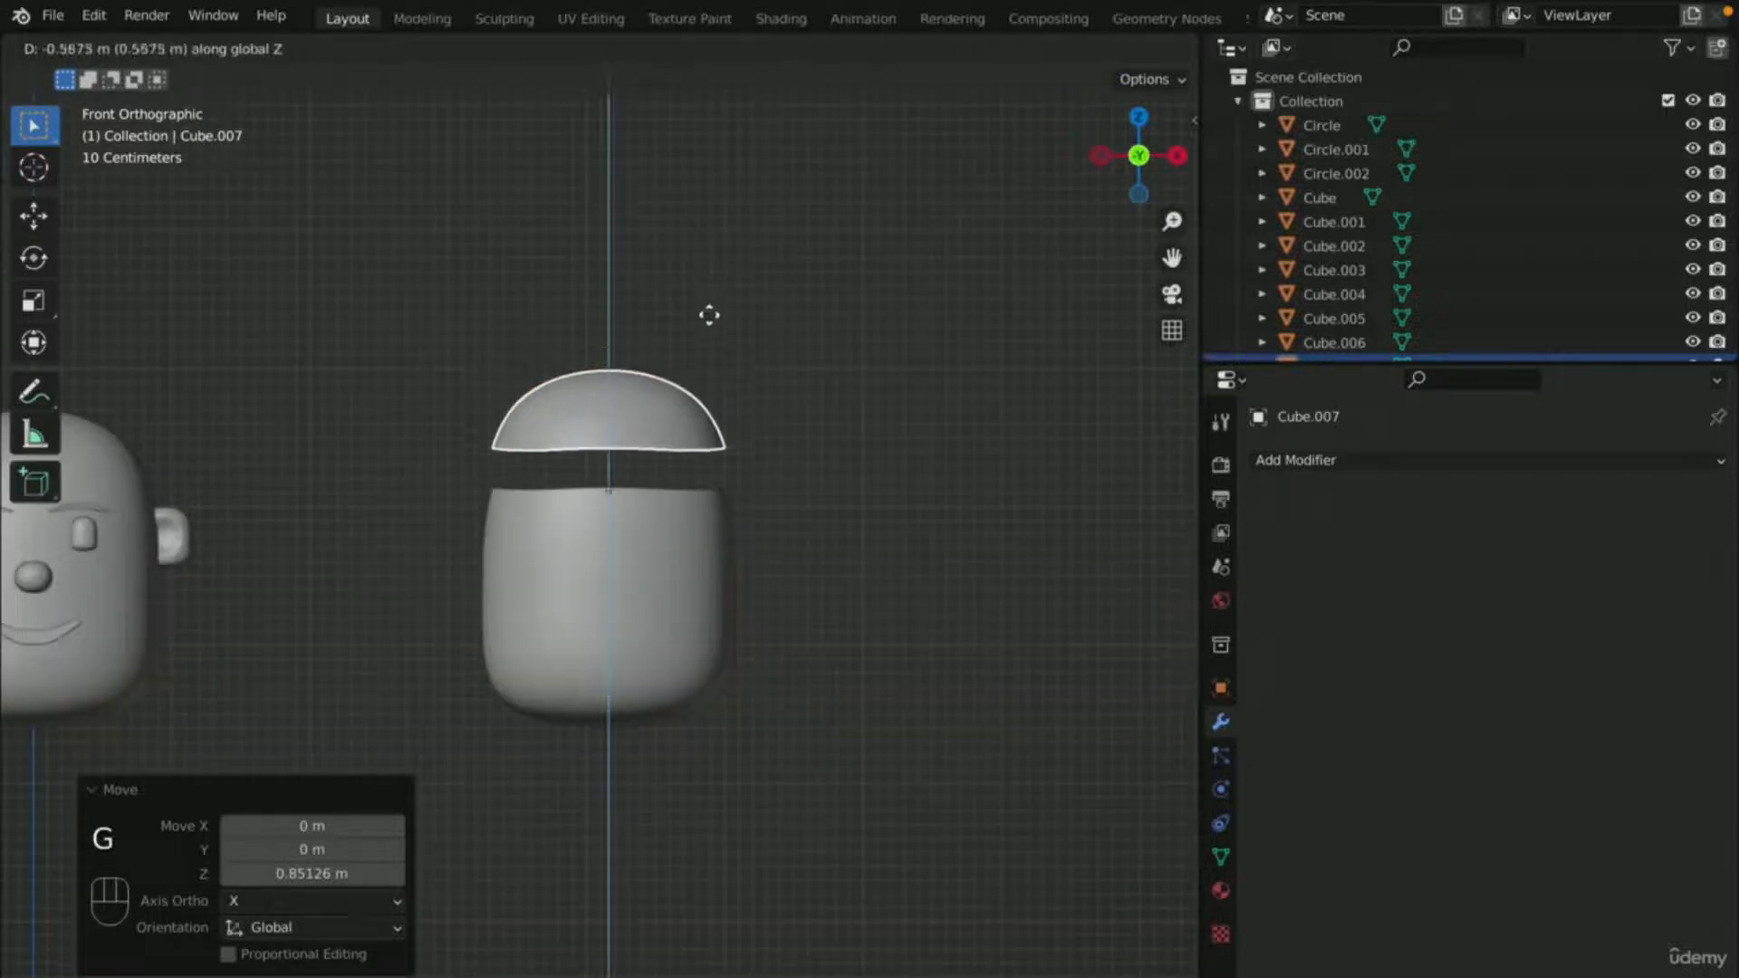
- Lower the dome-shaped cap along the global Z axis to just above the lower head part, and delete that lower part
click(710, 328)
click(532, 710)
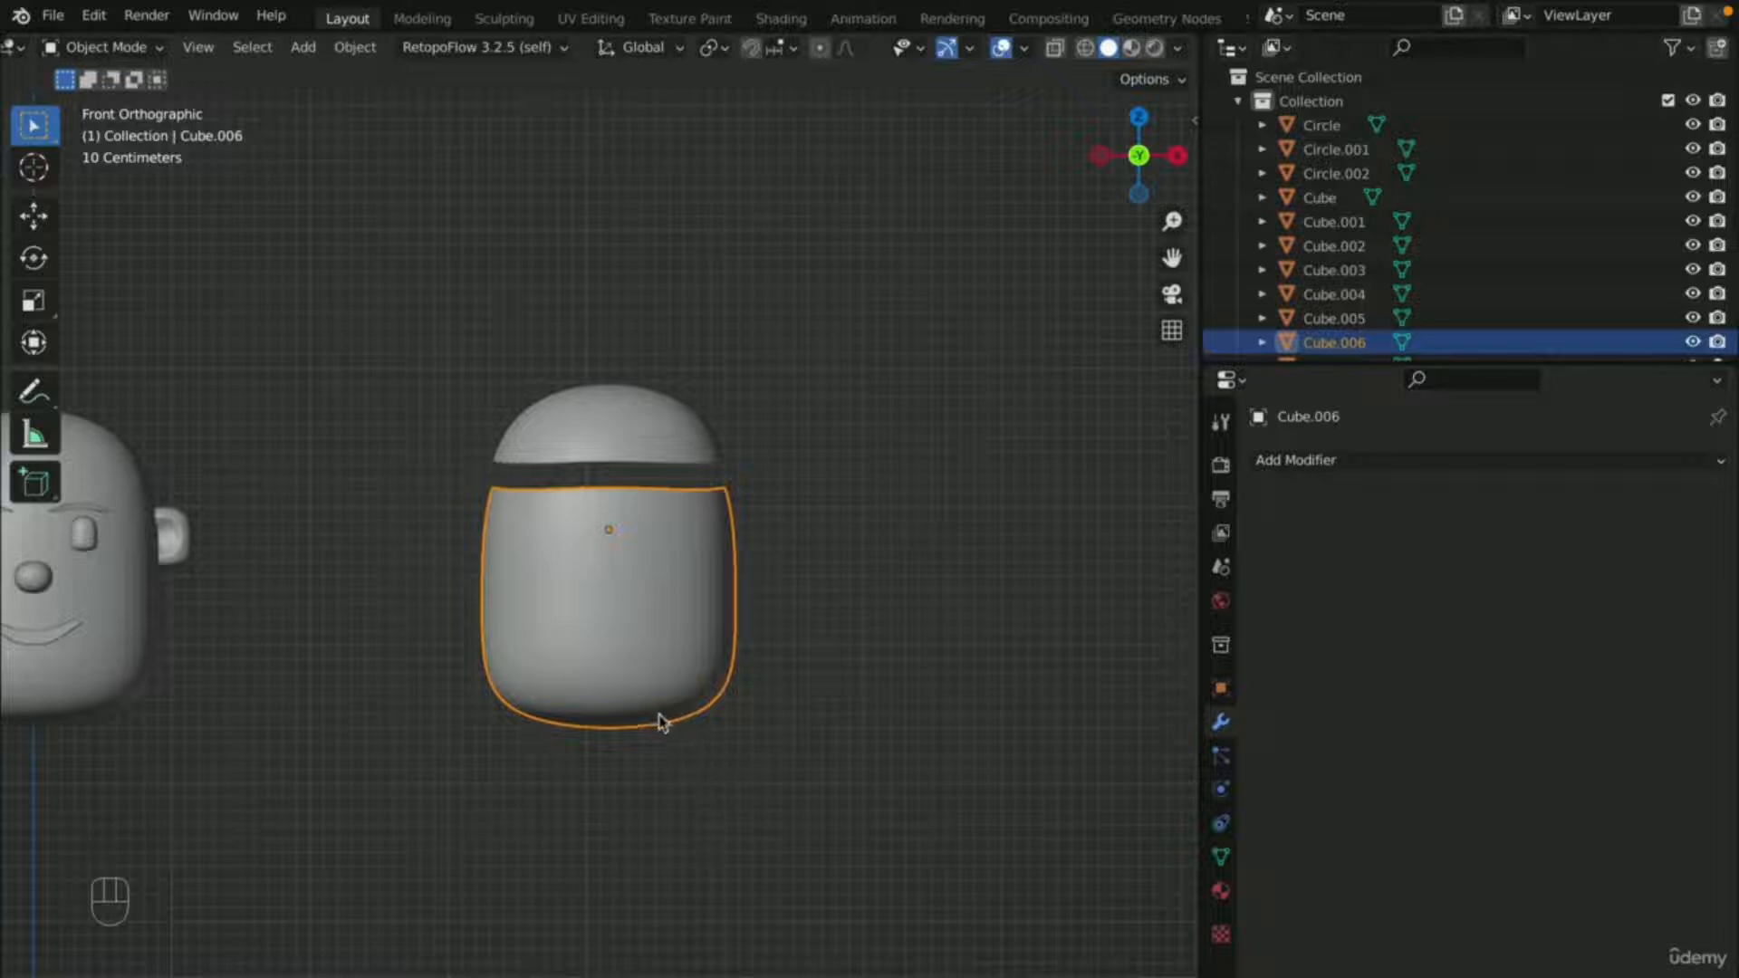
key(x)
click(688, 590)
- Select the dome-shaped cap and set its origin to its geometry
scroll(720, 401, up, 3)
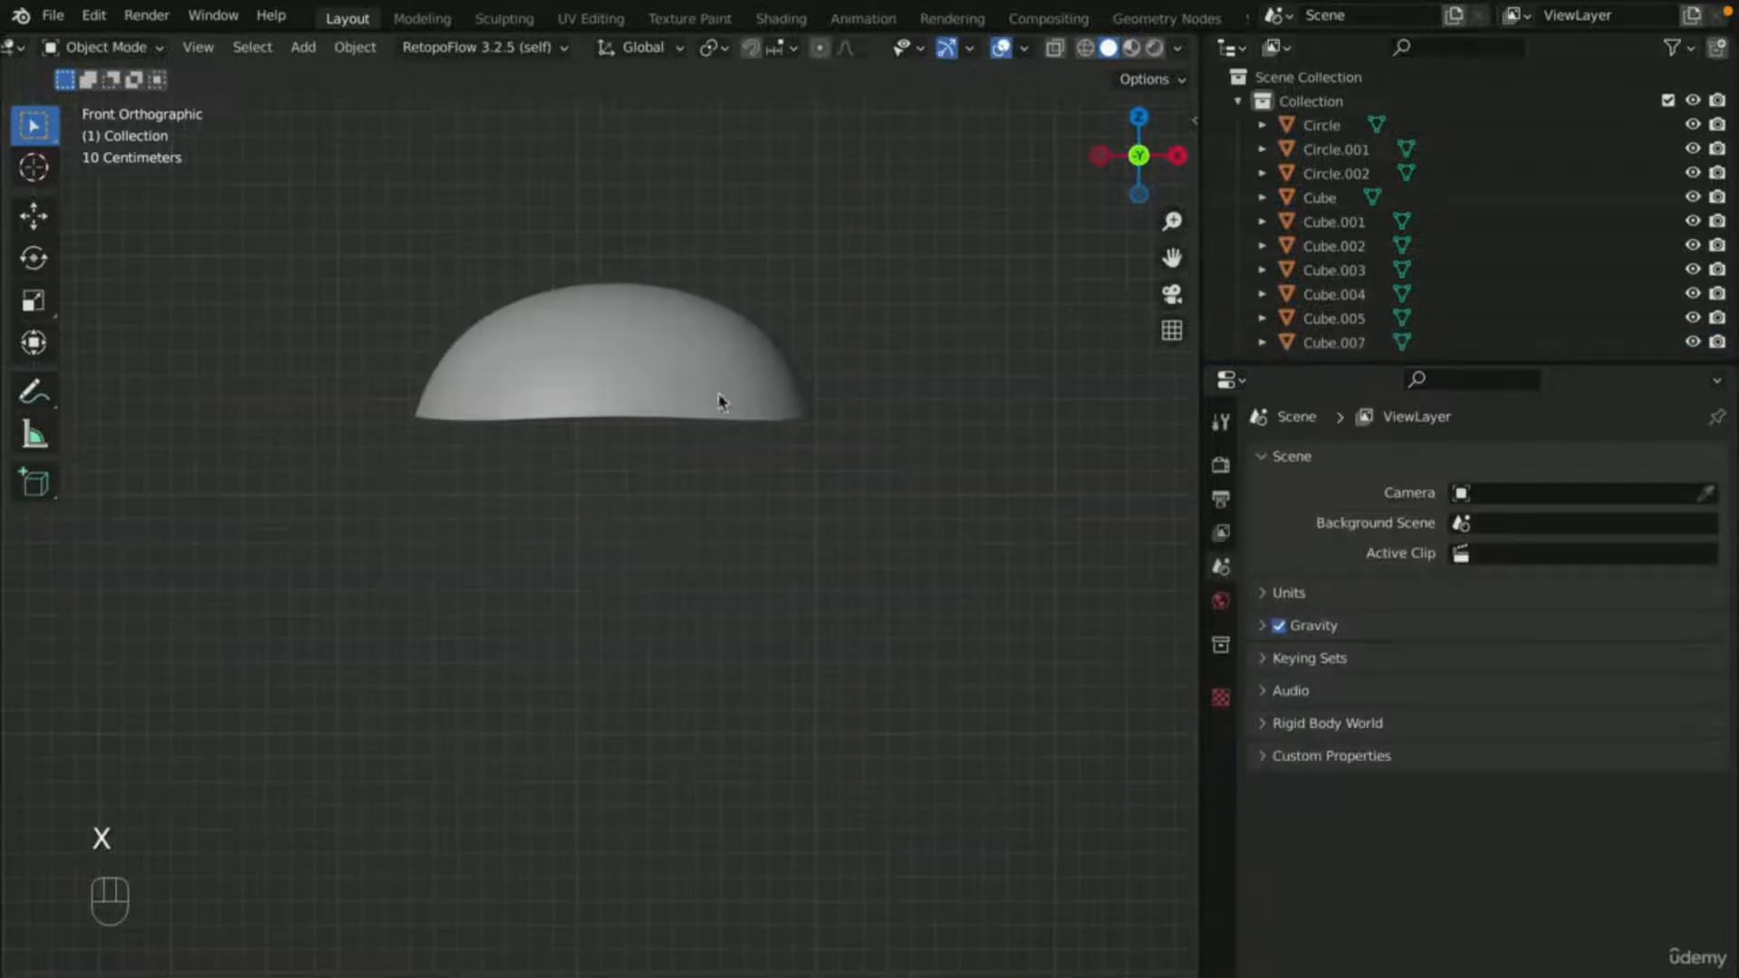
click(652, 374)
middle_drag(687, 345, 680, 444)
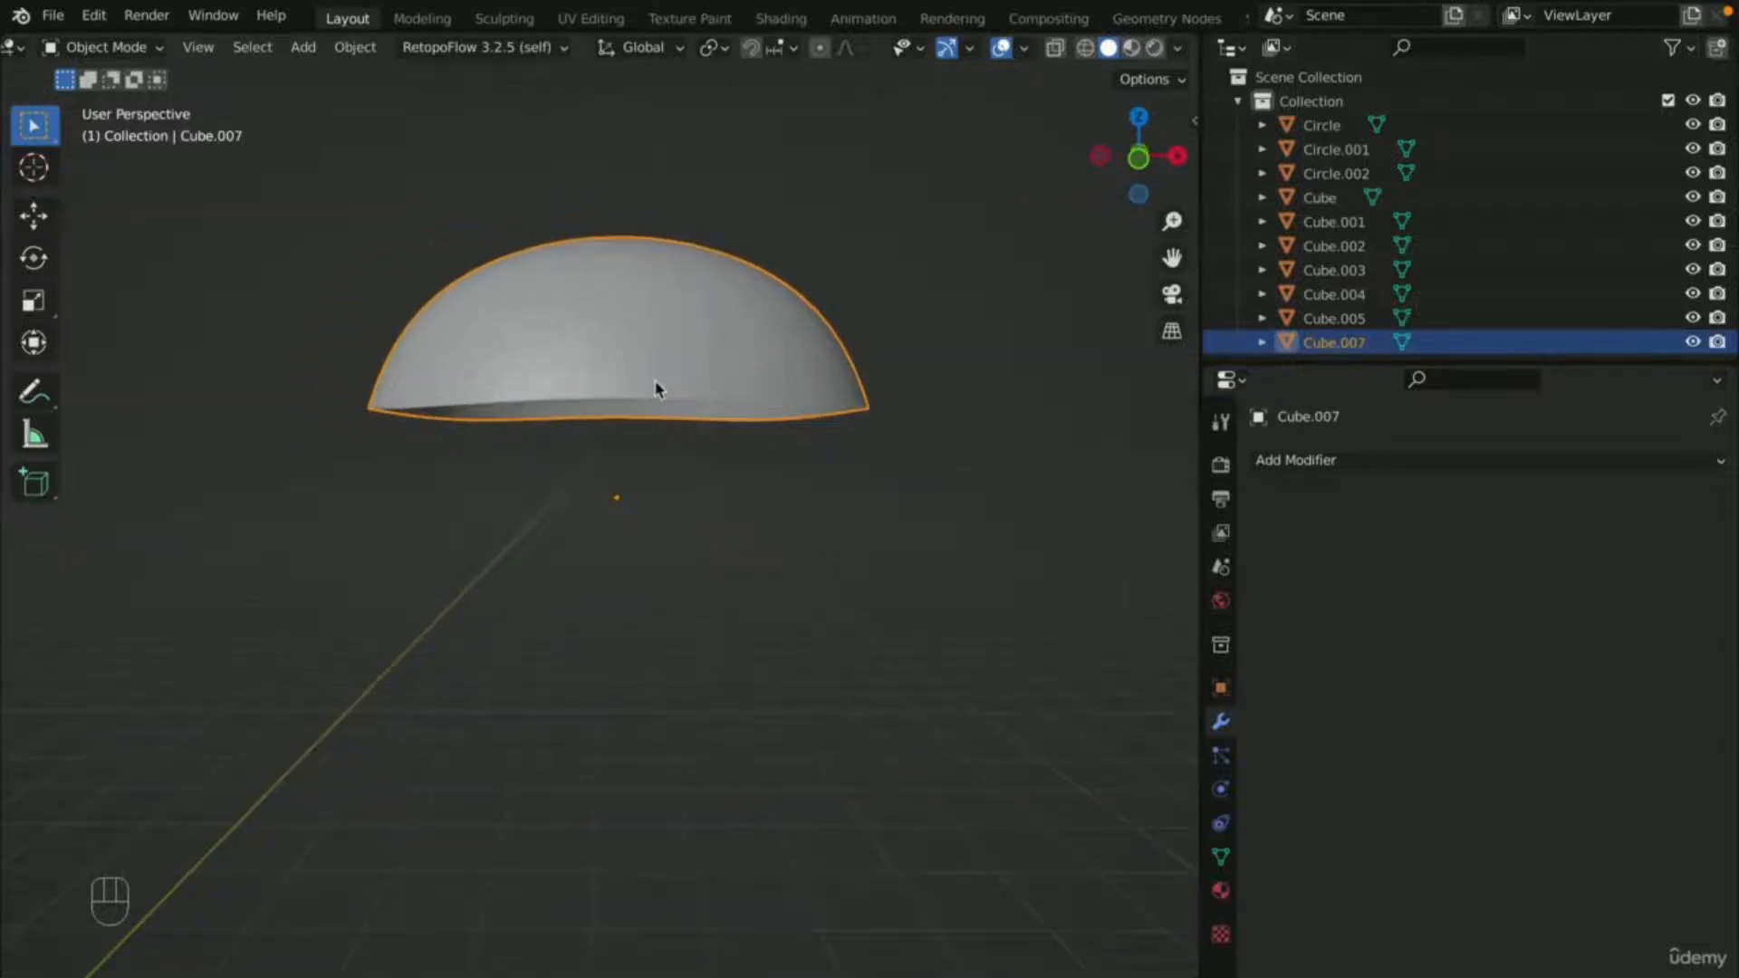
scroll(657, 387, down, 7)
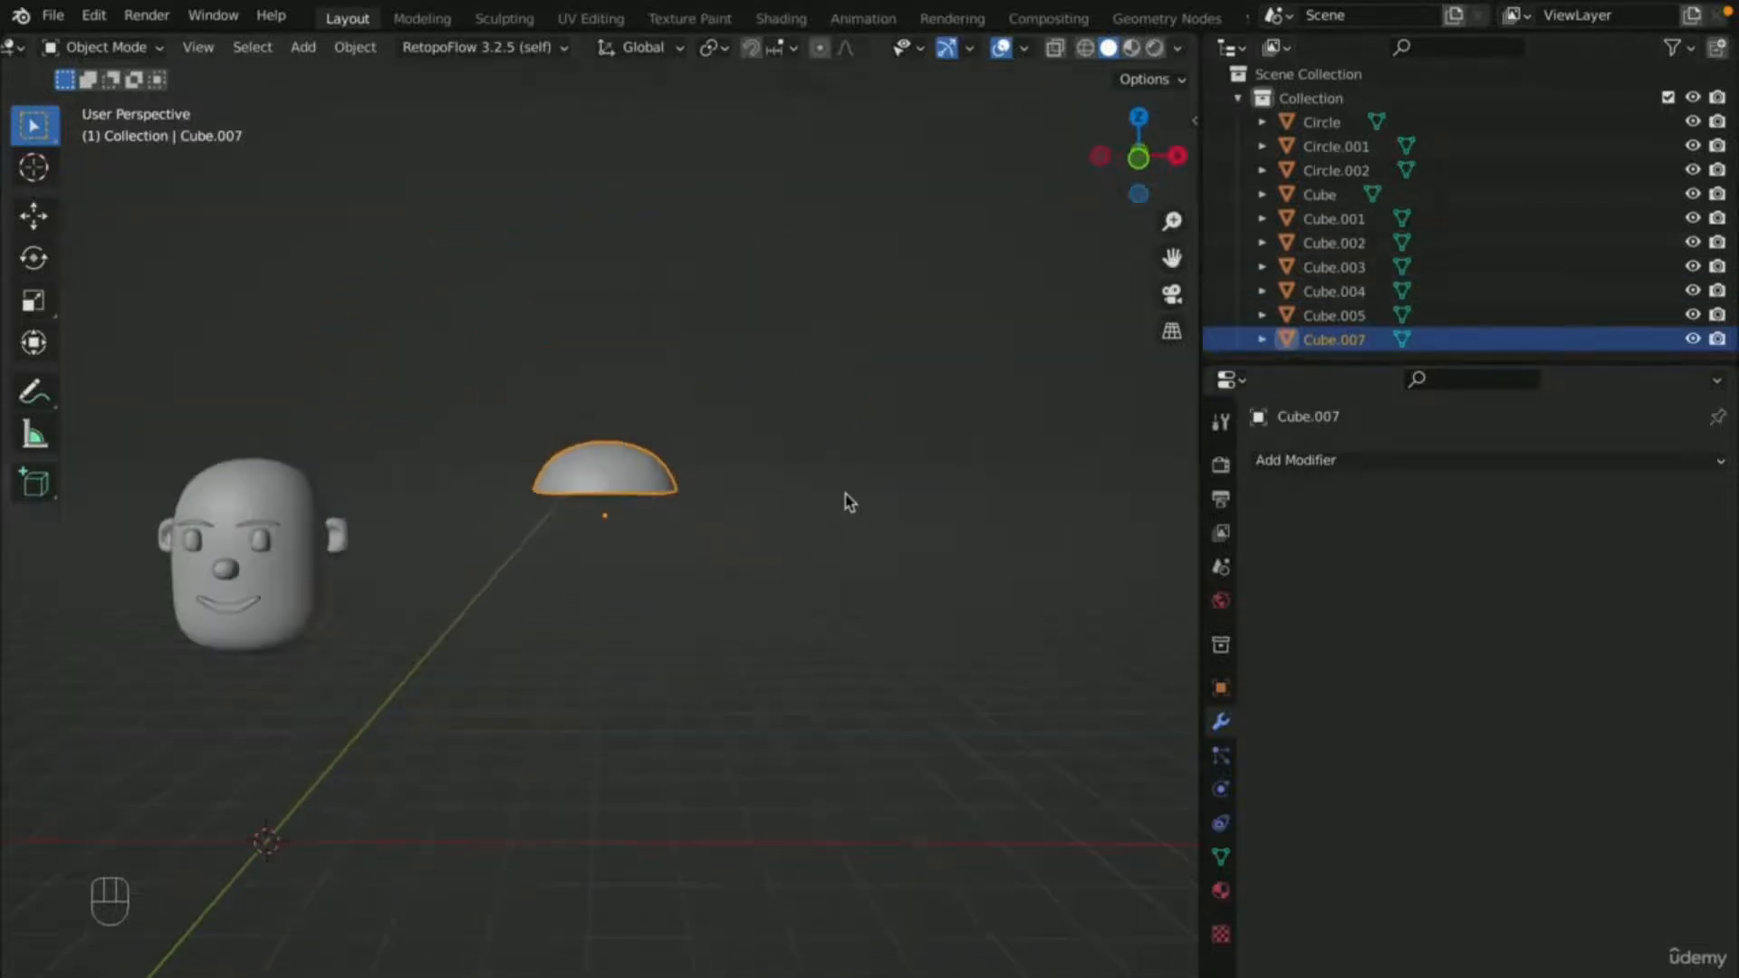
key(KP_1)
scroll(1014, 367, up, 3)
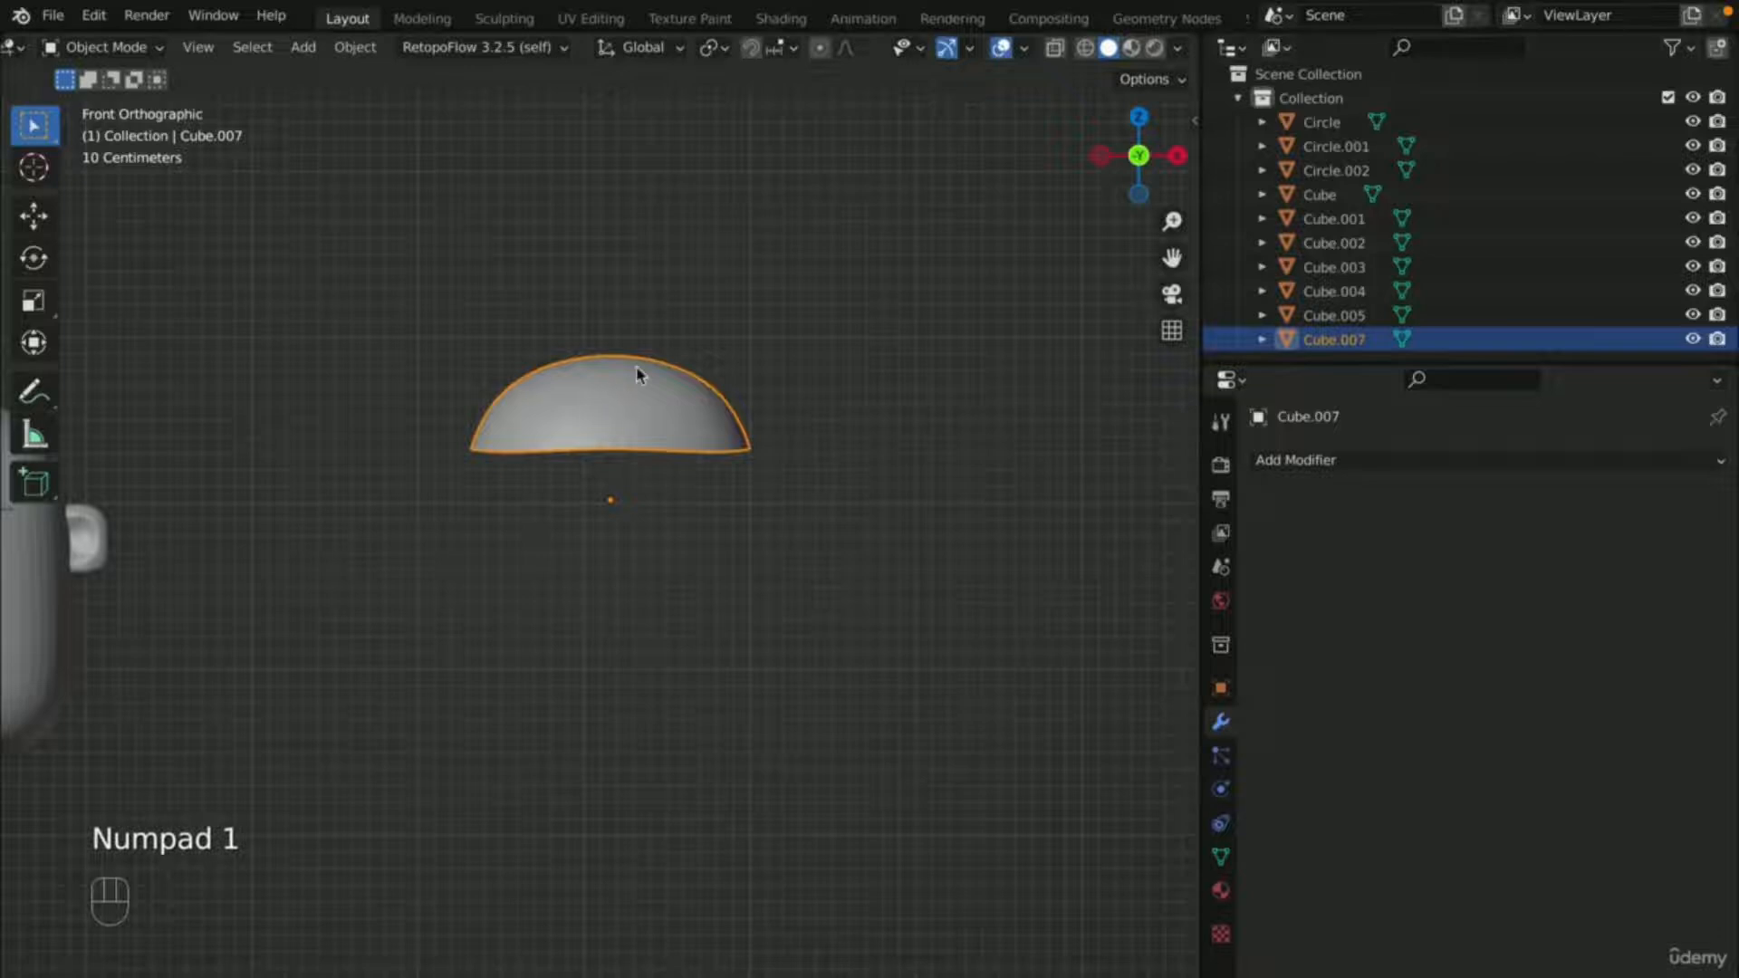
right_click(629, 416)
mouse_move(625, 412)
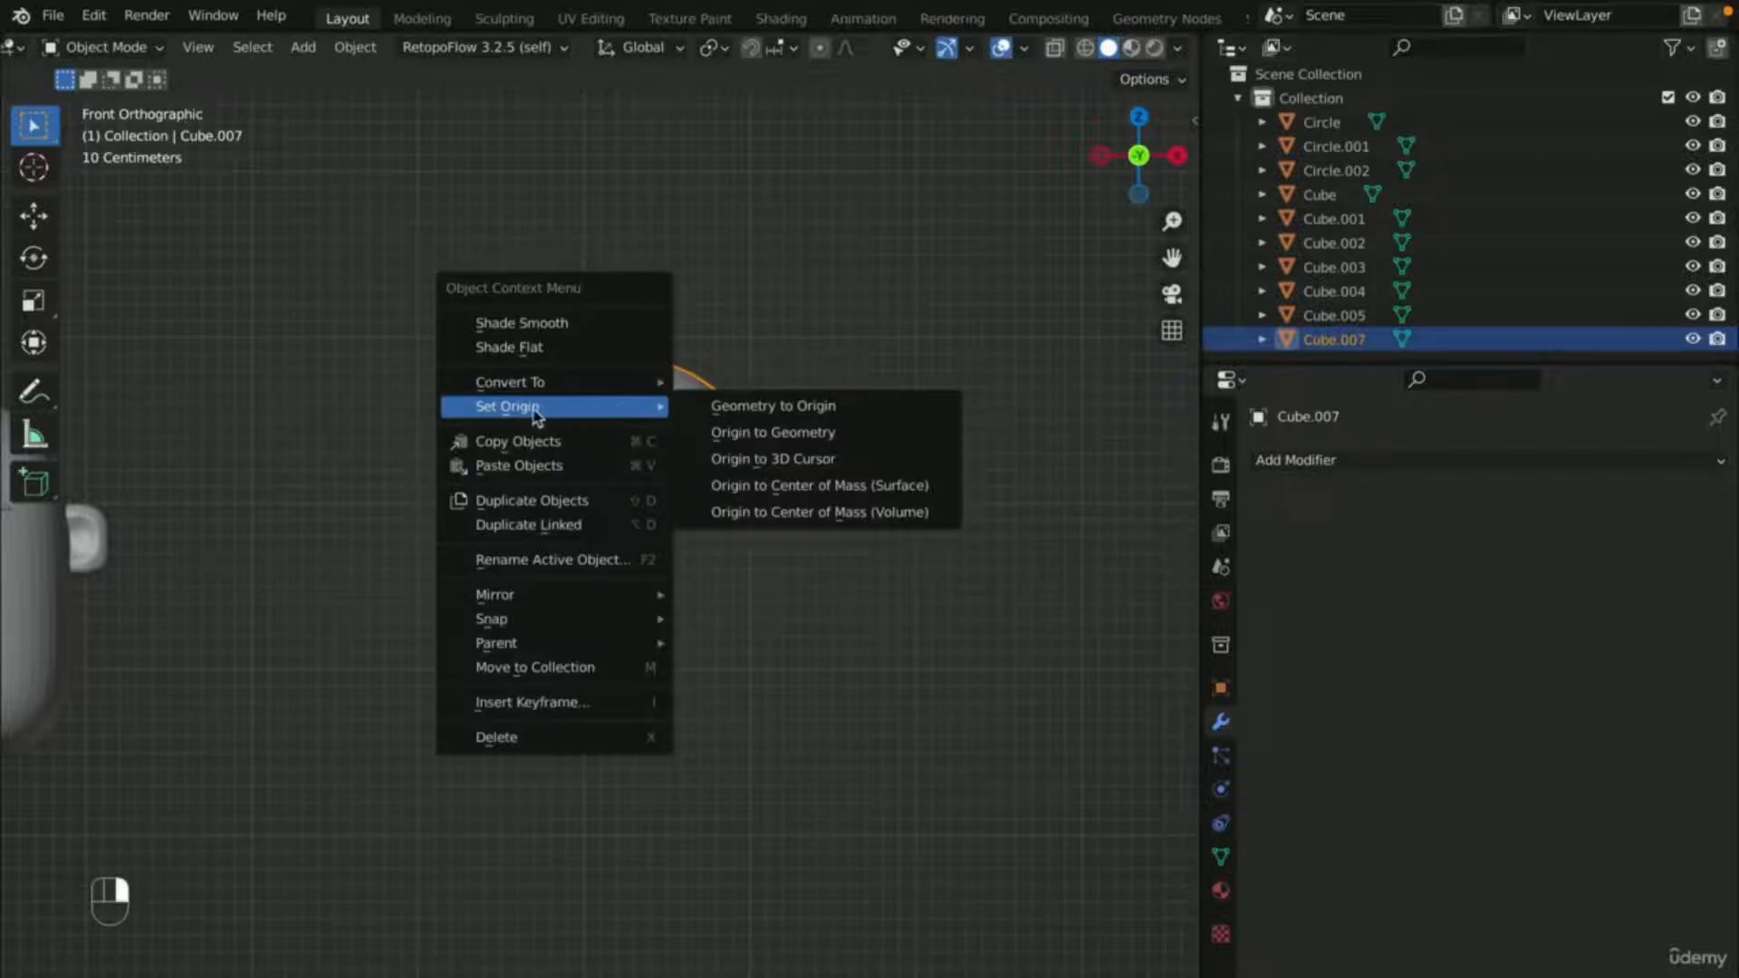
click(822, 438)
scroll(634, 448, down, 3)
scroll(598, 450, up, 3)
scroll(598, 450, down, 3)
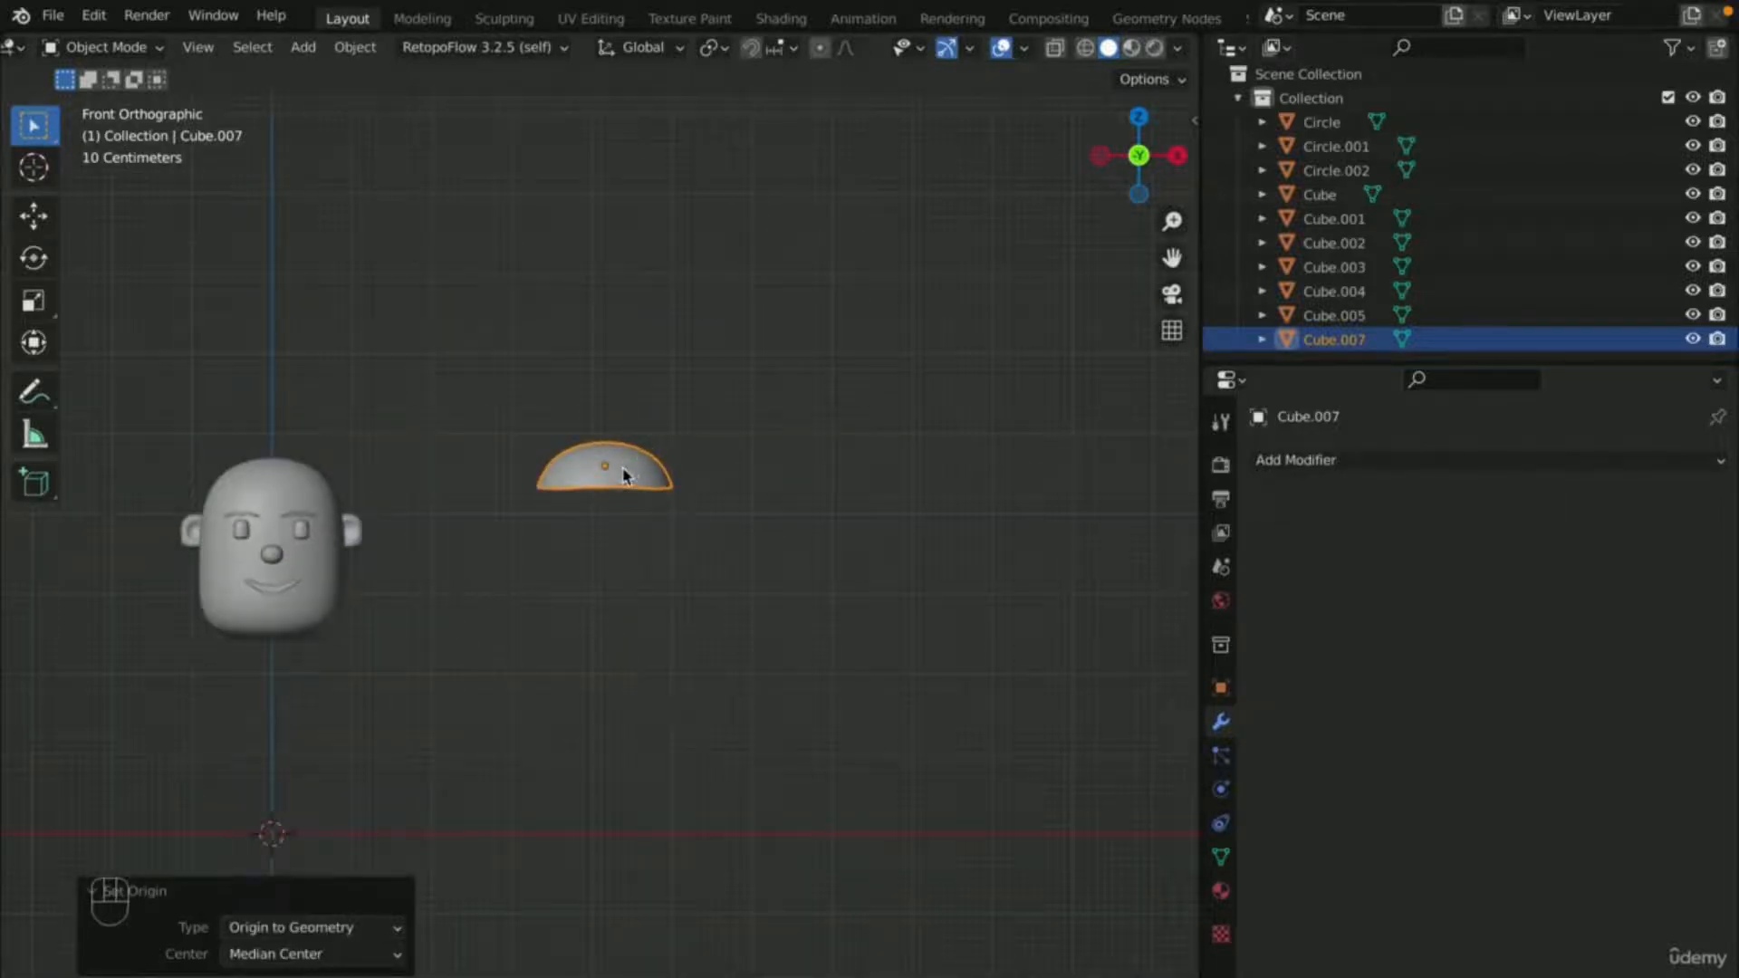
scroll(625, 475, up, 4)
scroll(634, 477, down, 3)
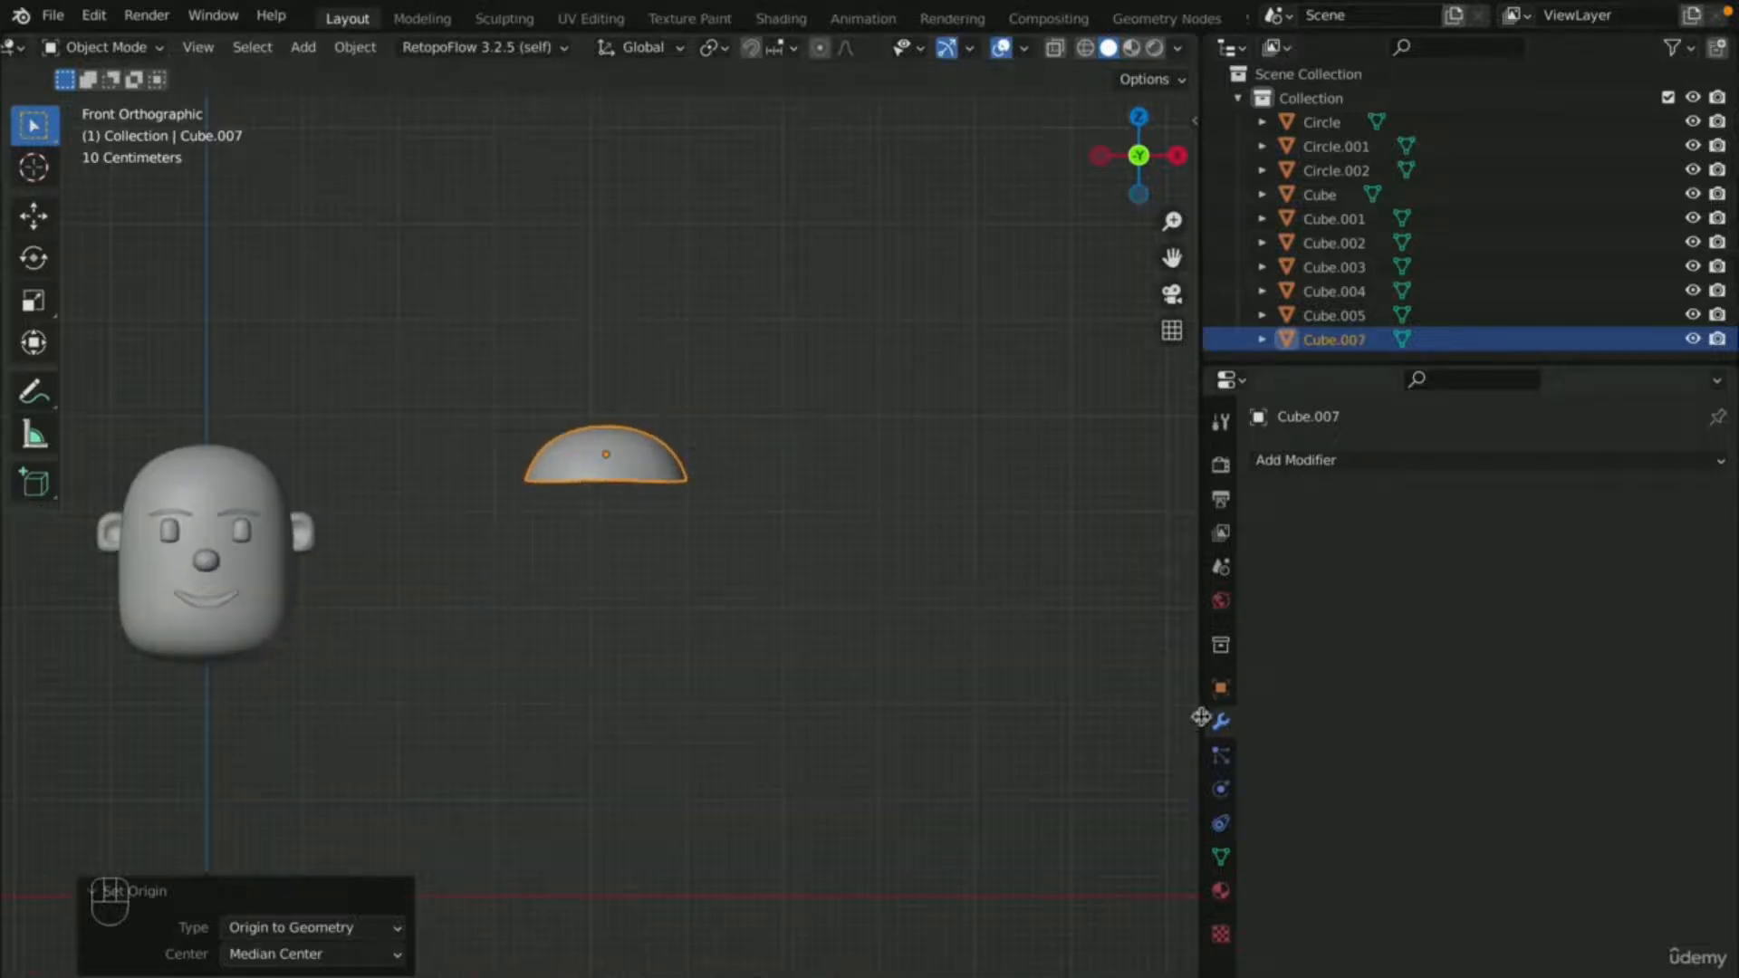
- Add a particle system of type Hair to the dome-shaped cap
click(1220, 759)
click(1222, 789)
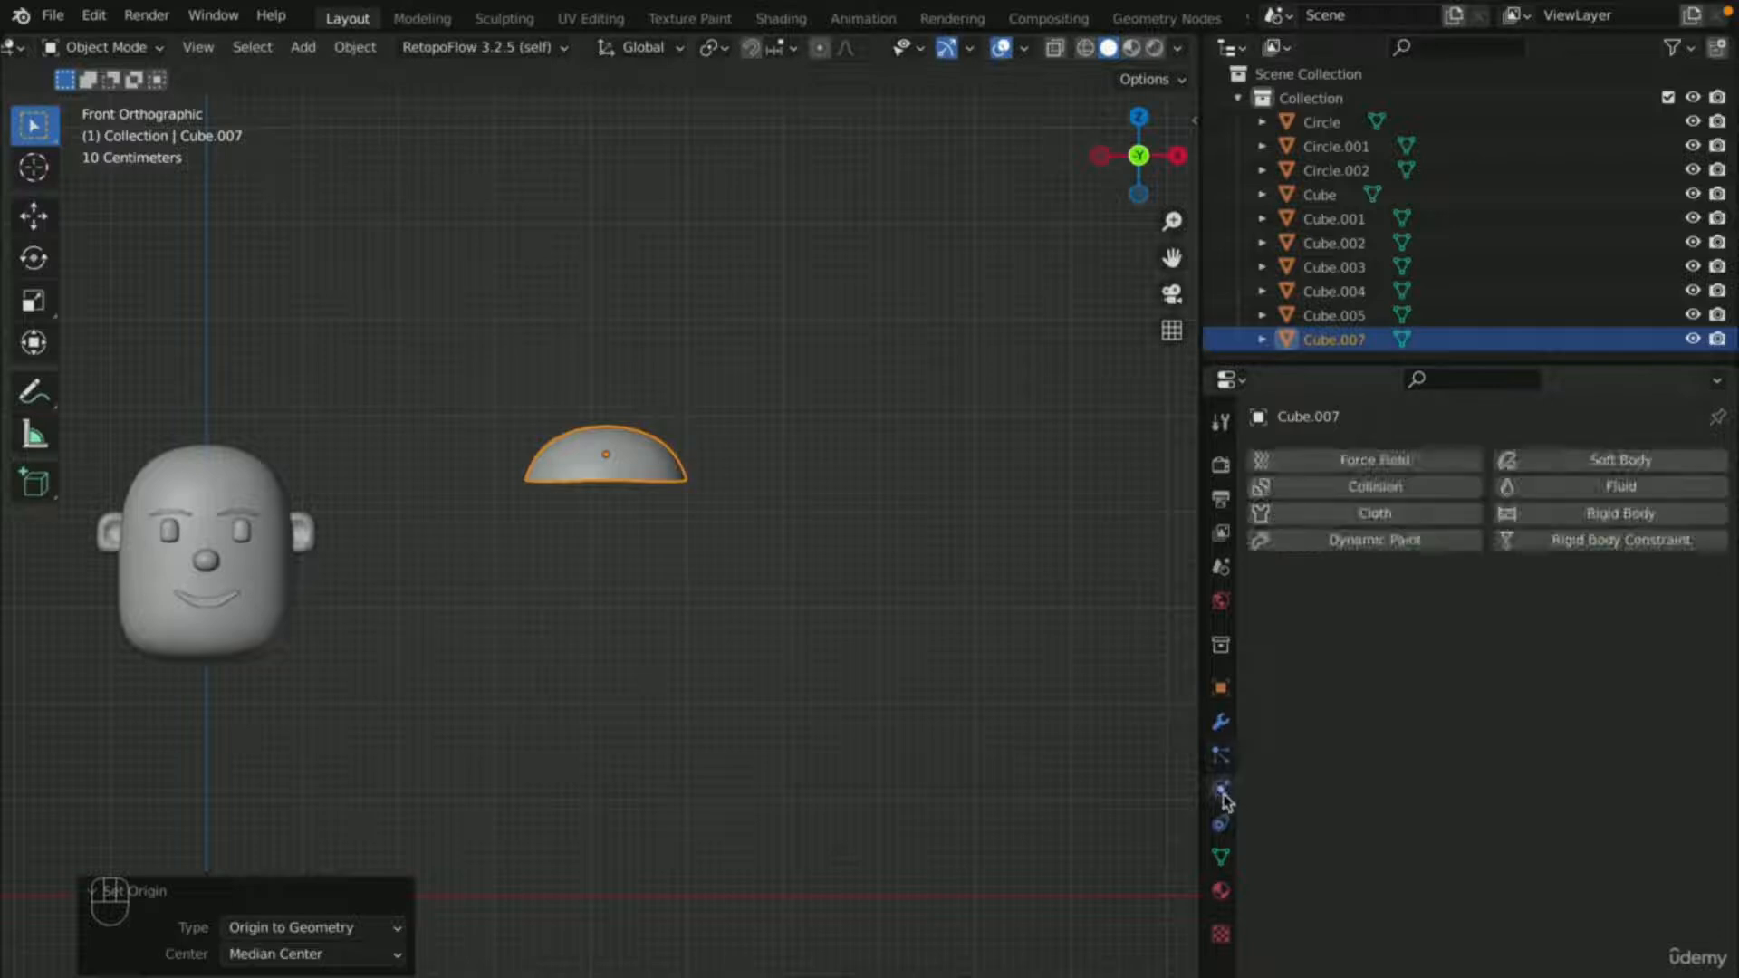
click(1221, 822)
click(1221, 856)
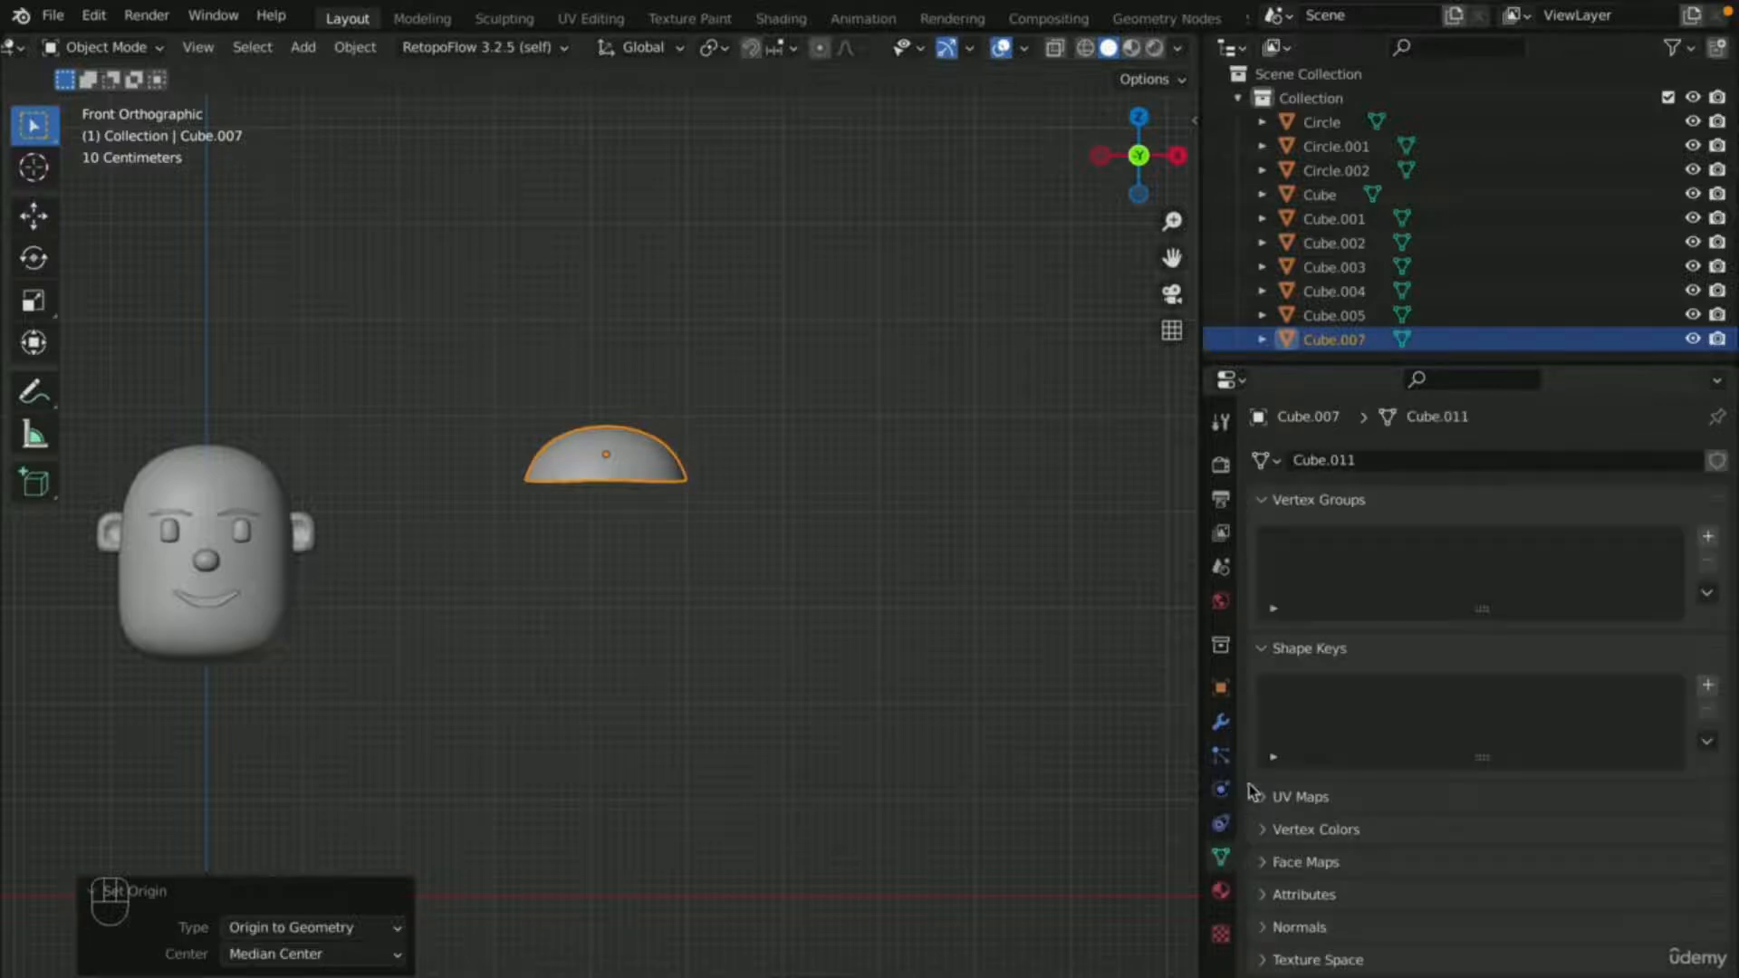
click(1220, 756)
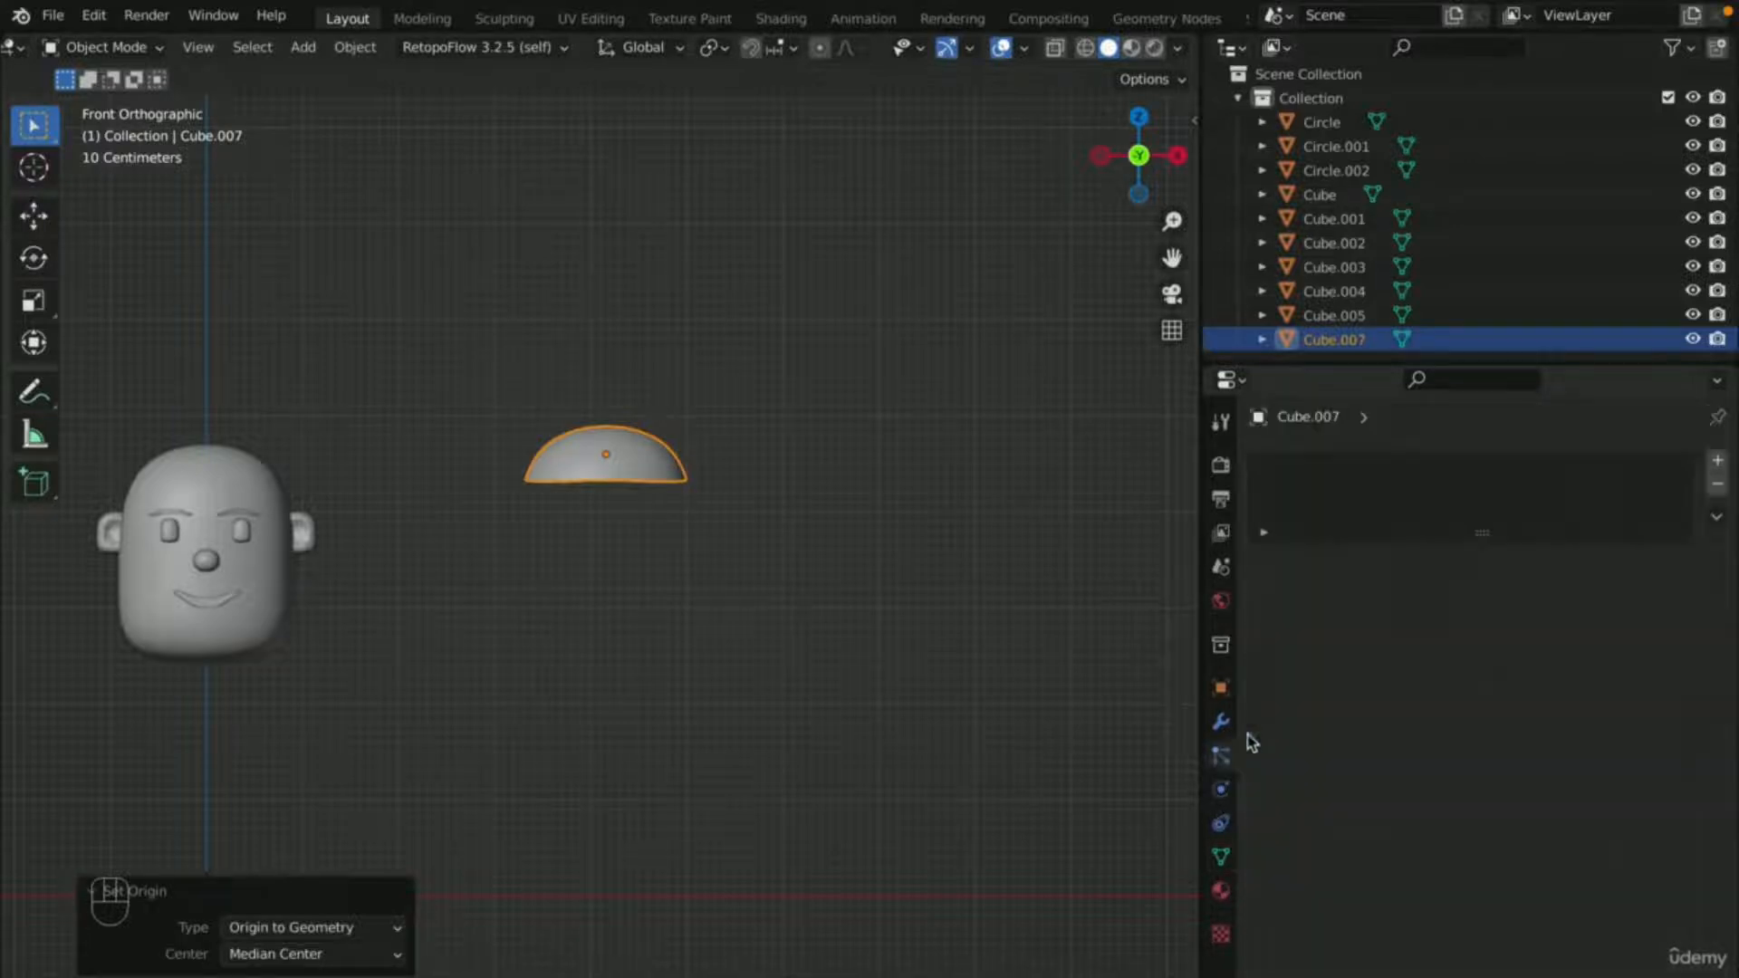
click(1719, 466)
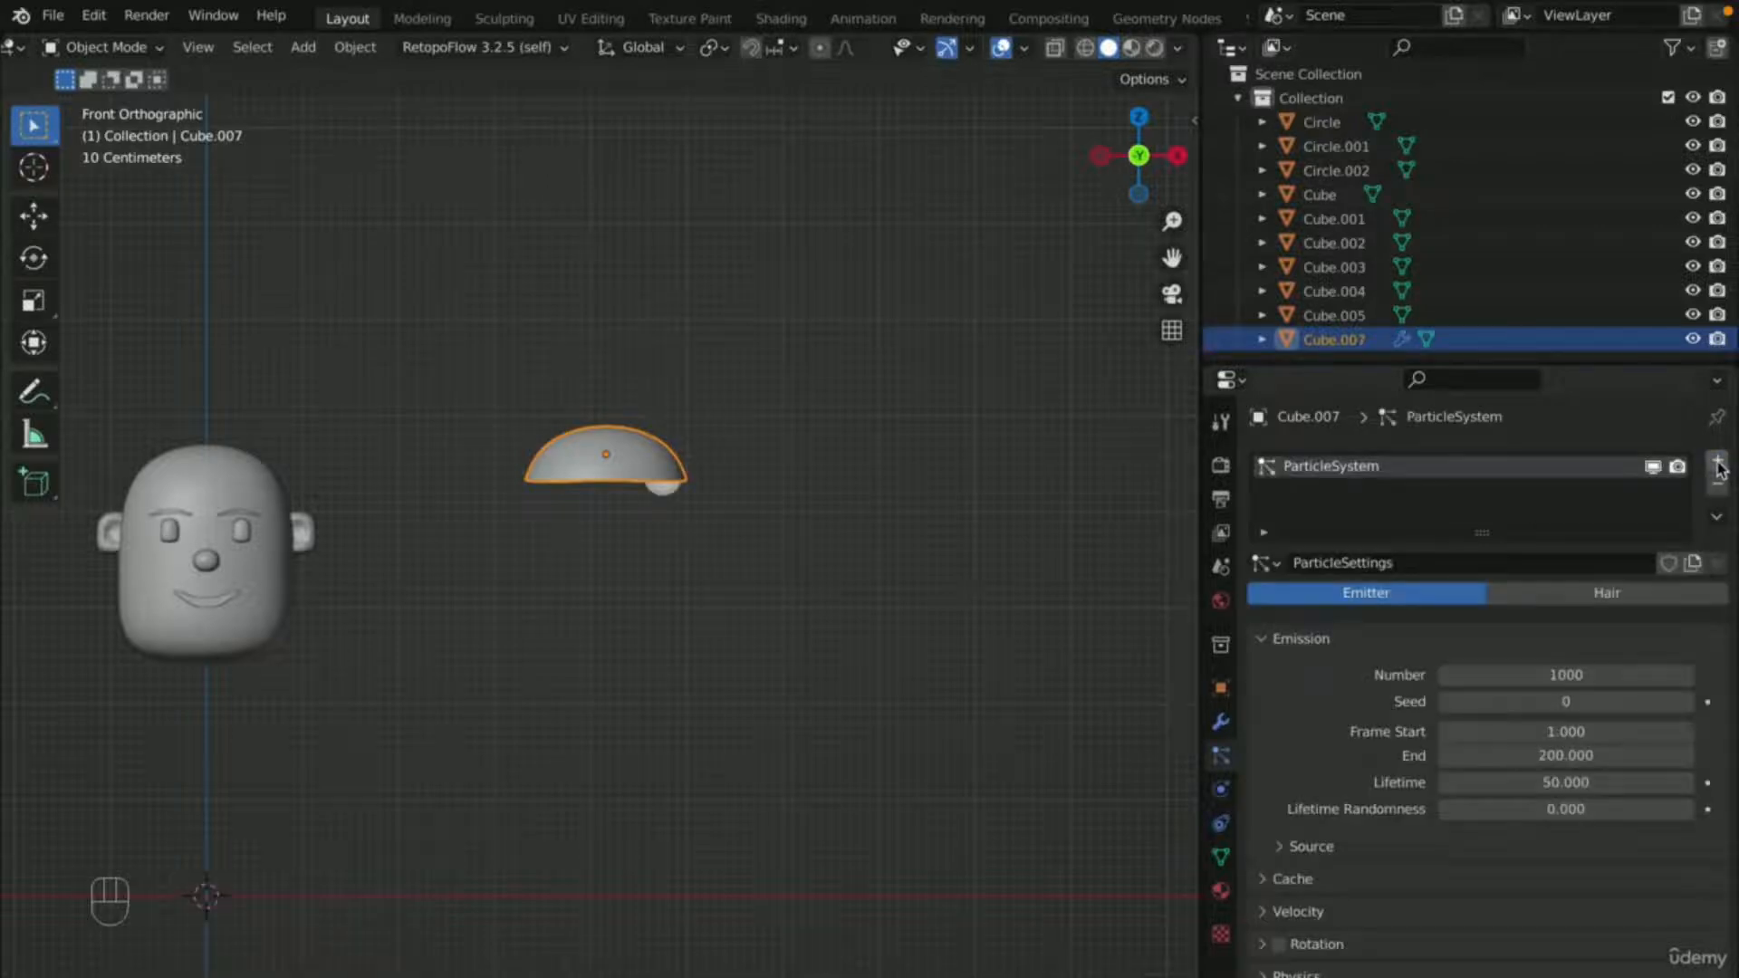
click(1615, 596)
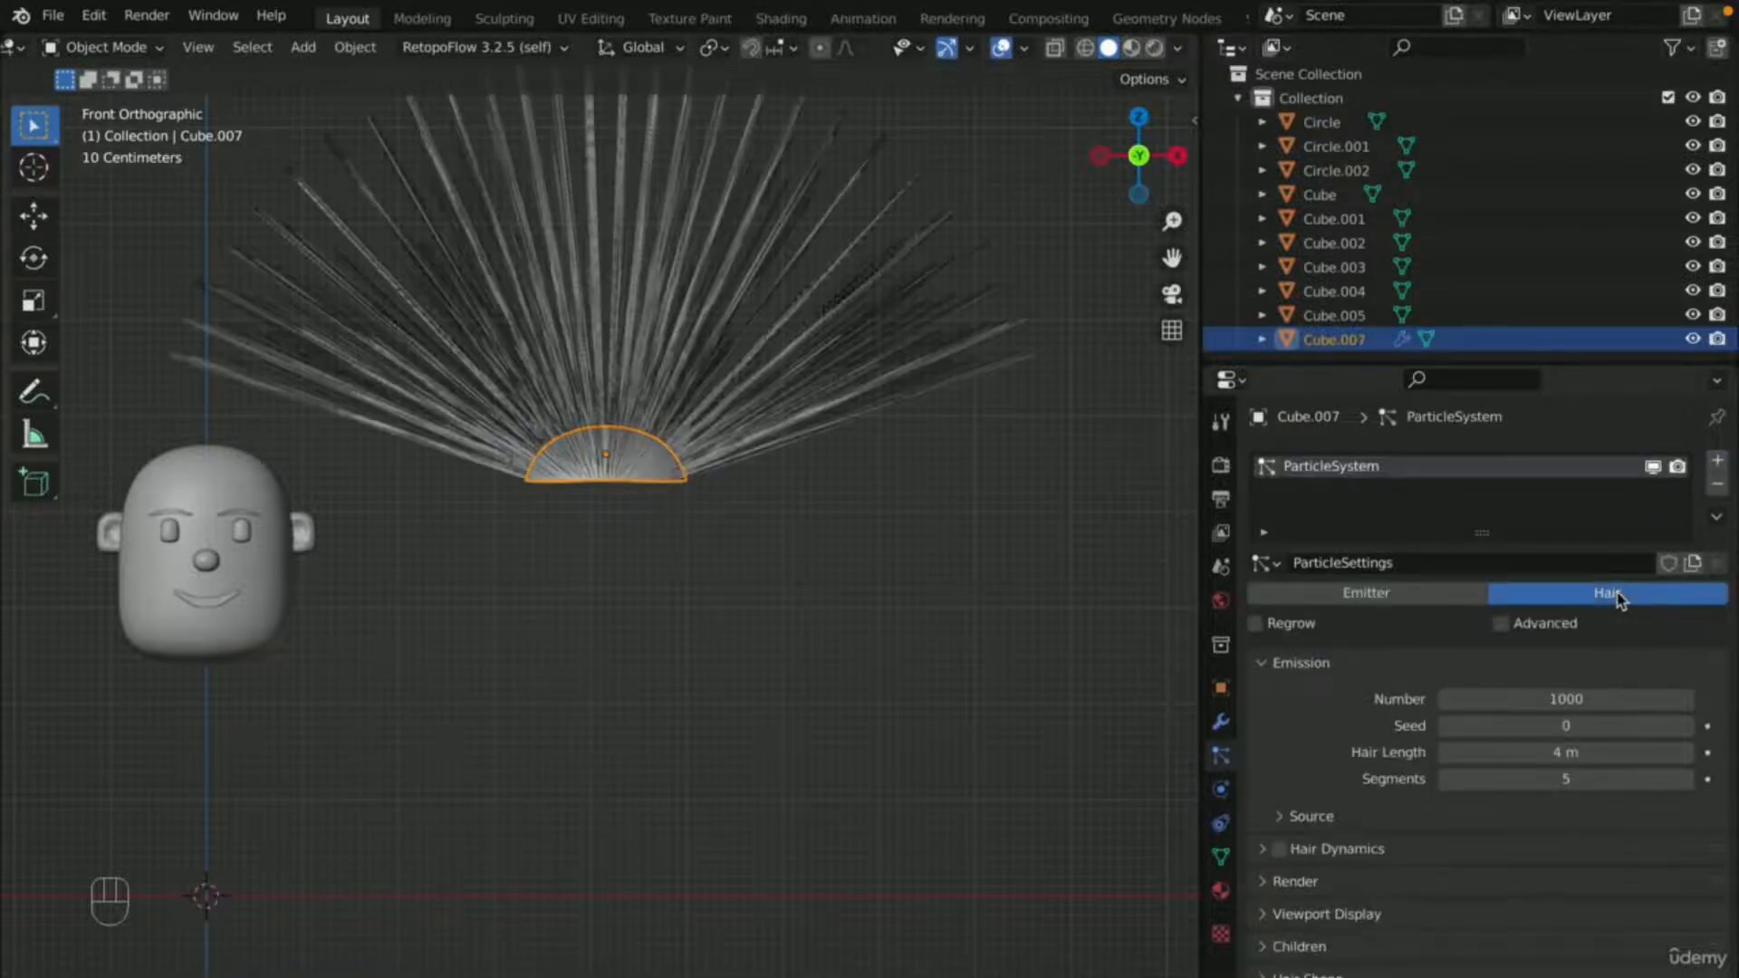
- Reduce the hair length of the cap's particle system to 0.48 m
drag(1612, 752, 1534, 752)
drag(1566, 752, 1544, 752)
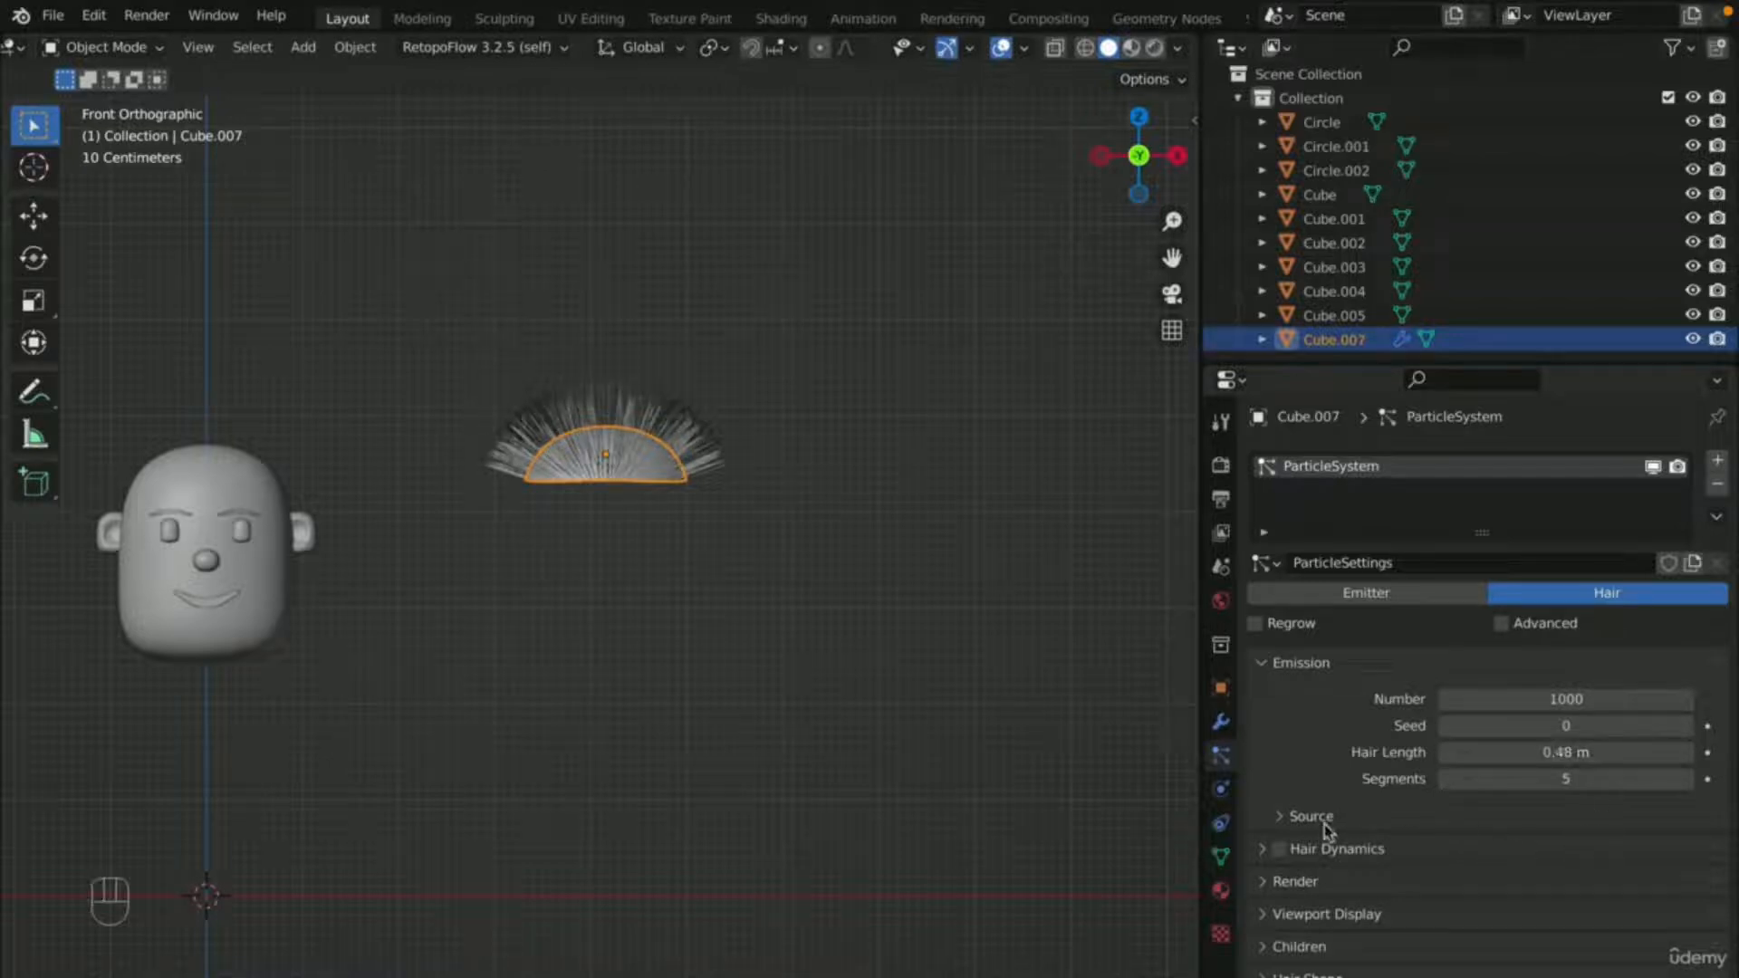
scroll(1327, 831, down, 3)
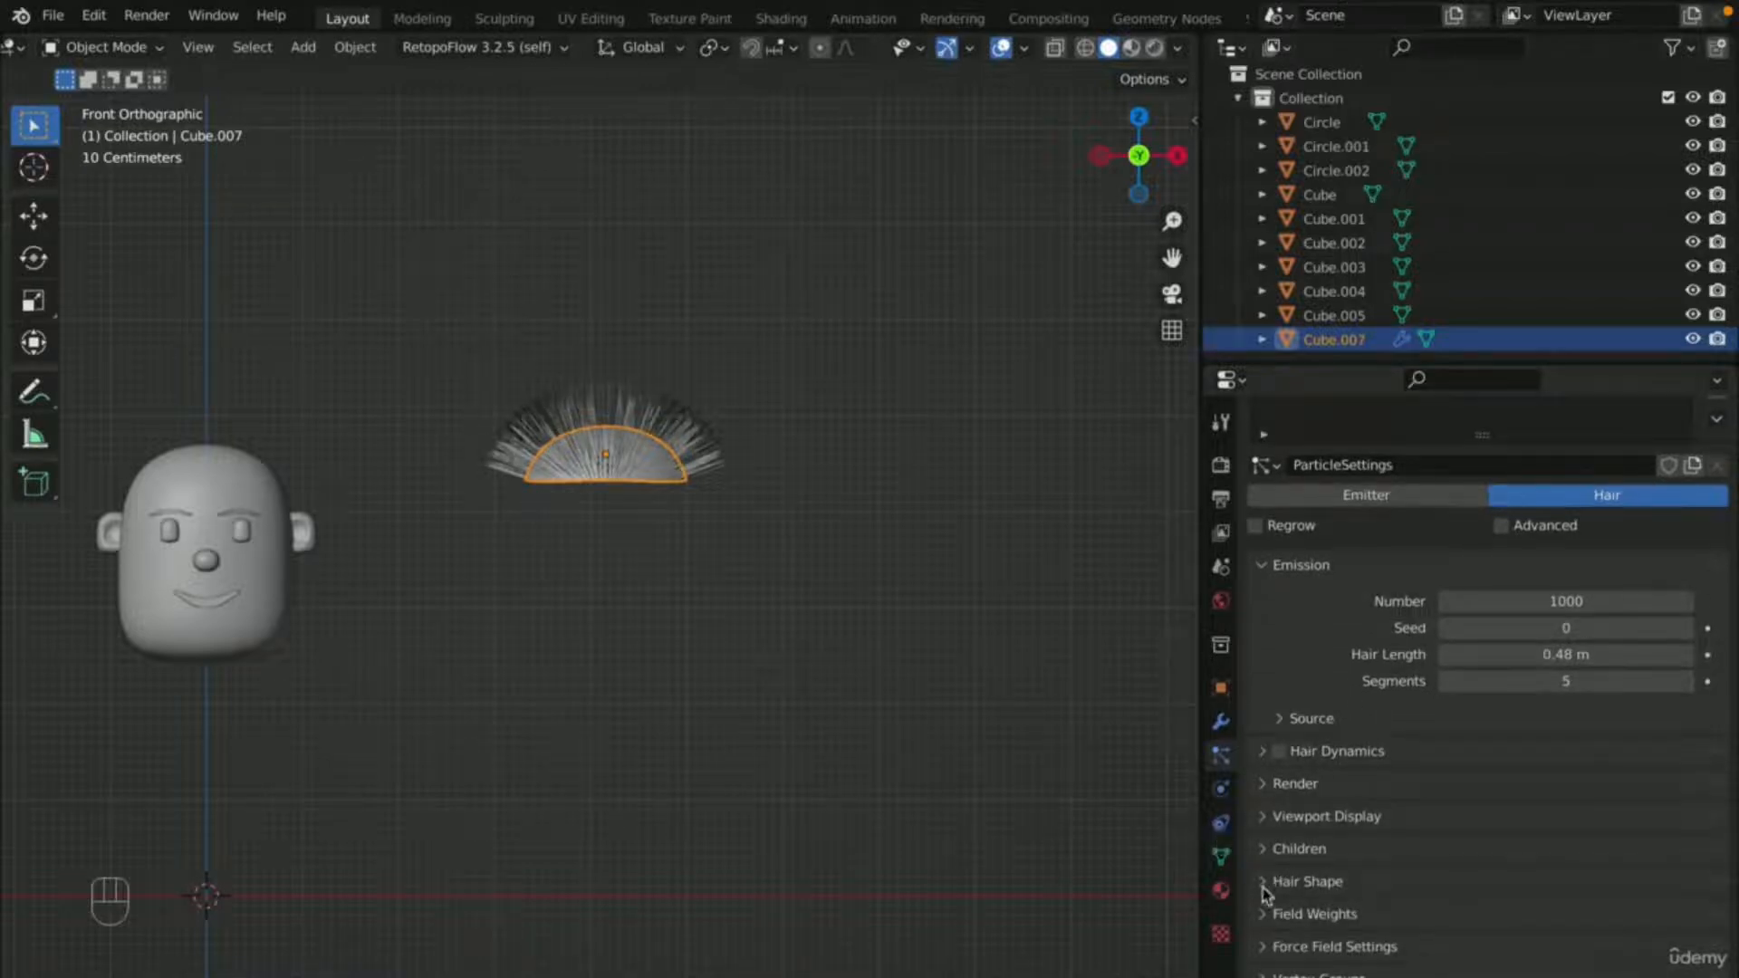
- Enable Simple children for the hair particles, trying the Interpolated type for comparison before returning to Simple
click(1279, 851)
click(1522, 888)
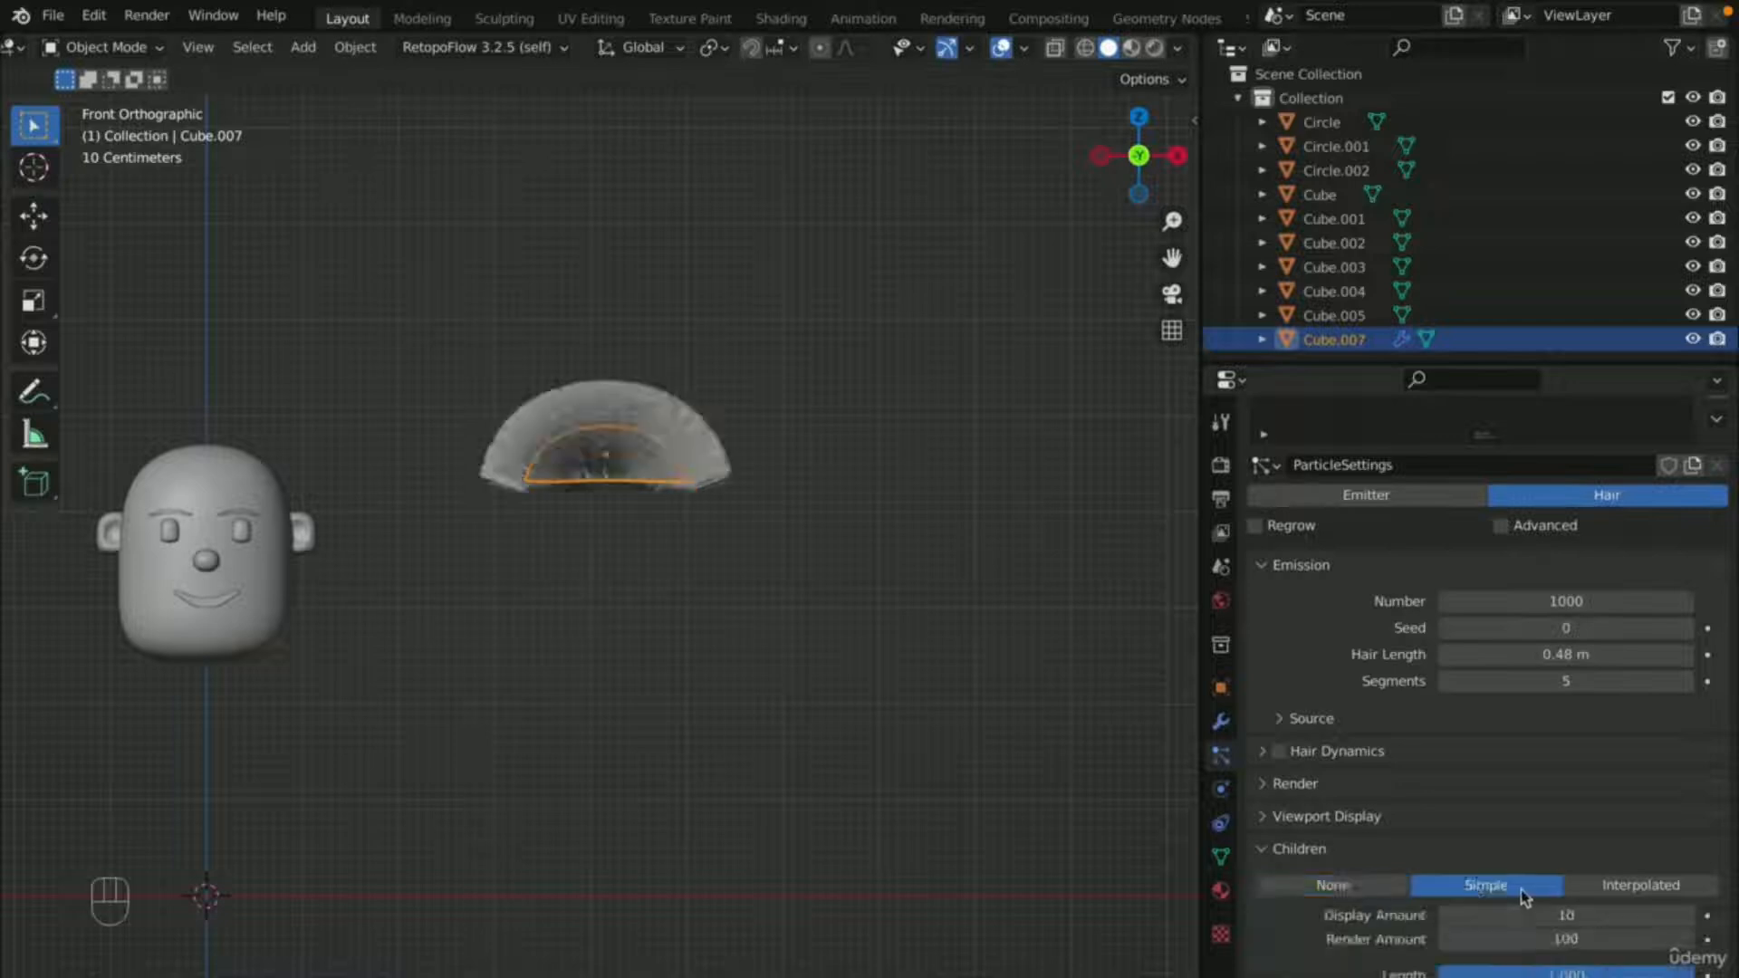
scroll(1525, 901, down, 5)
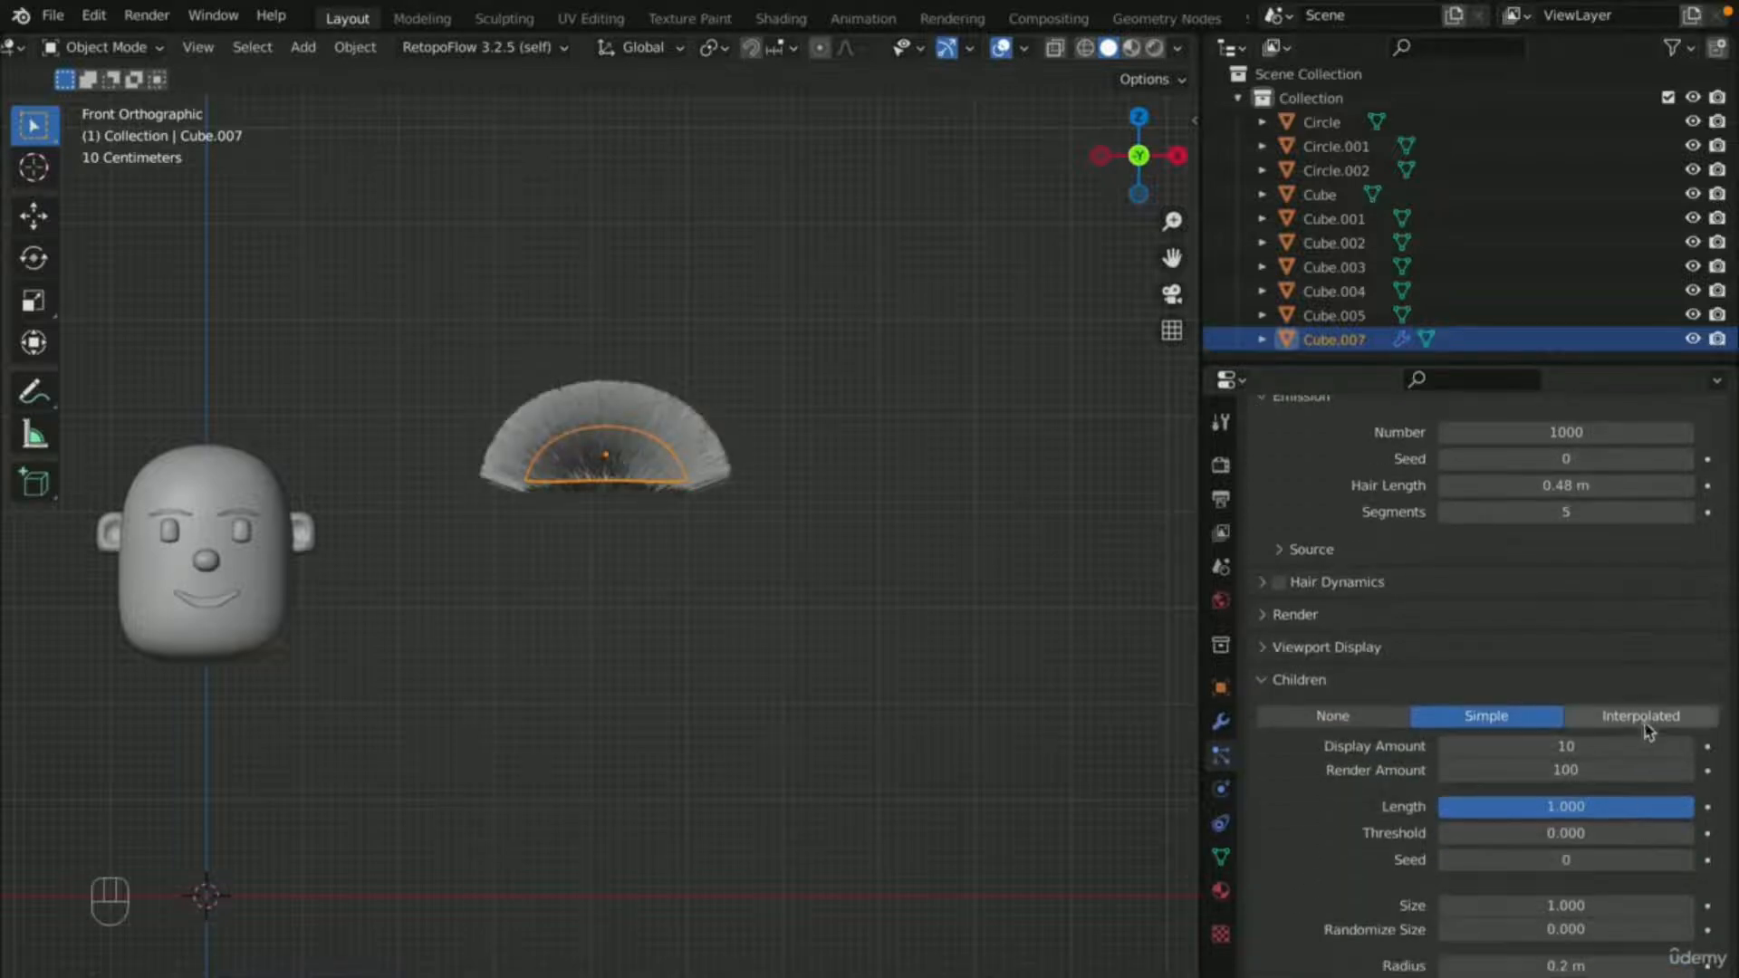
click(1649, 720)
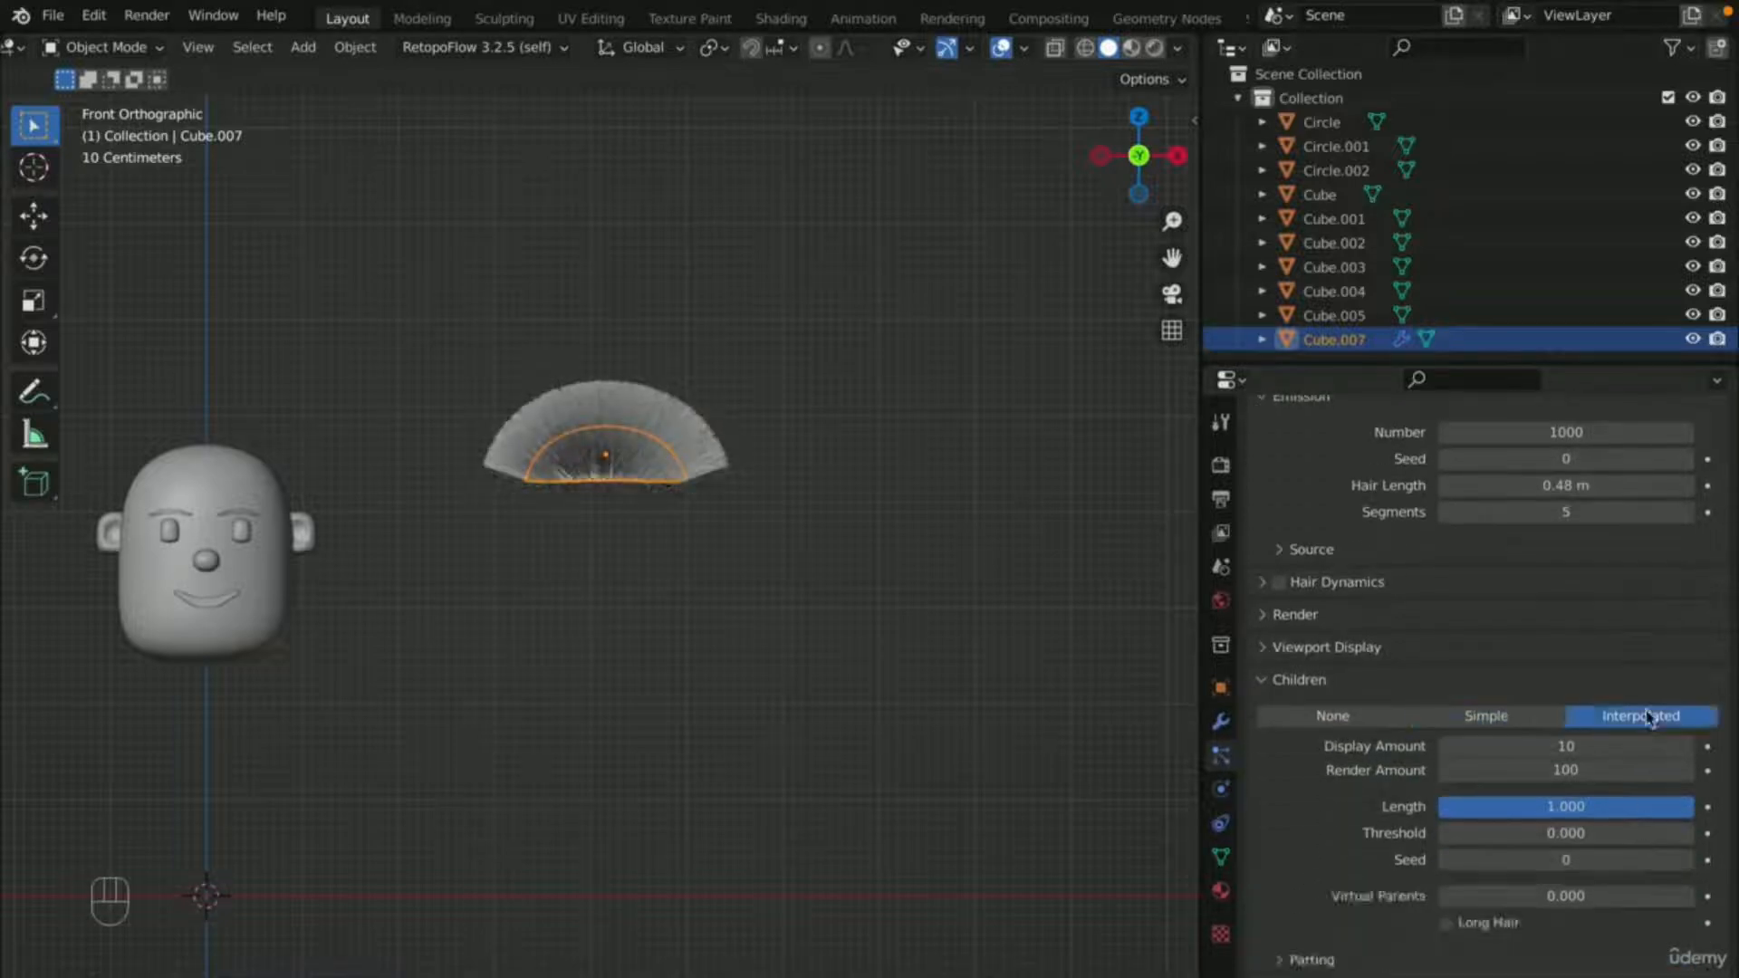
click(1541, 717)
- Examine the hair from several angles in Material Preview and Rendered shading, and return to the Solid front view
scroll(630, 516, up, 6)
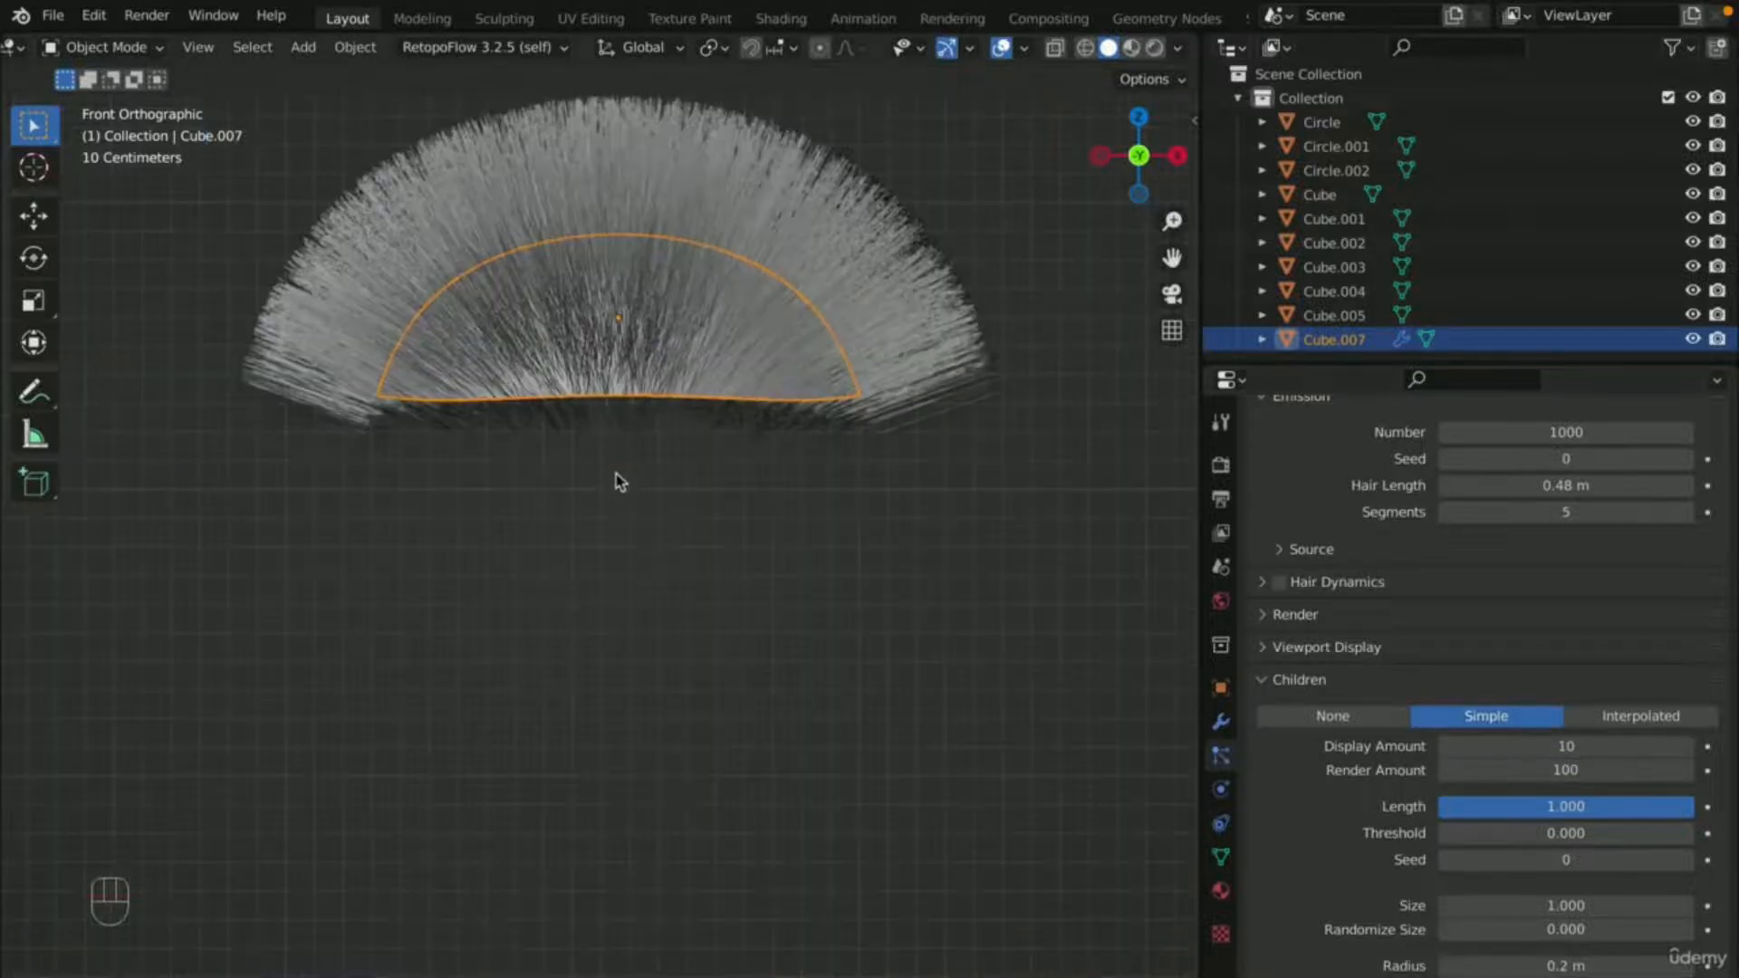
scroll(616, 473, down, 3)
middle_drag(1023, 308, 951, 332)
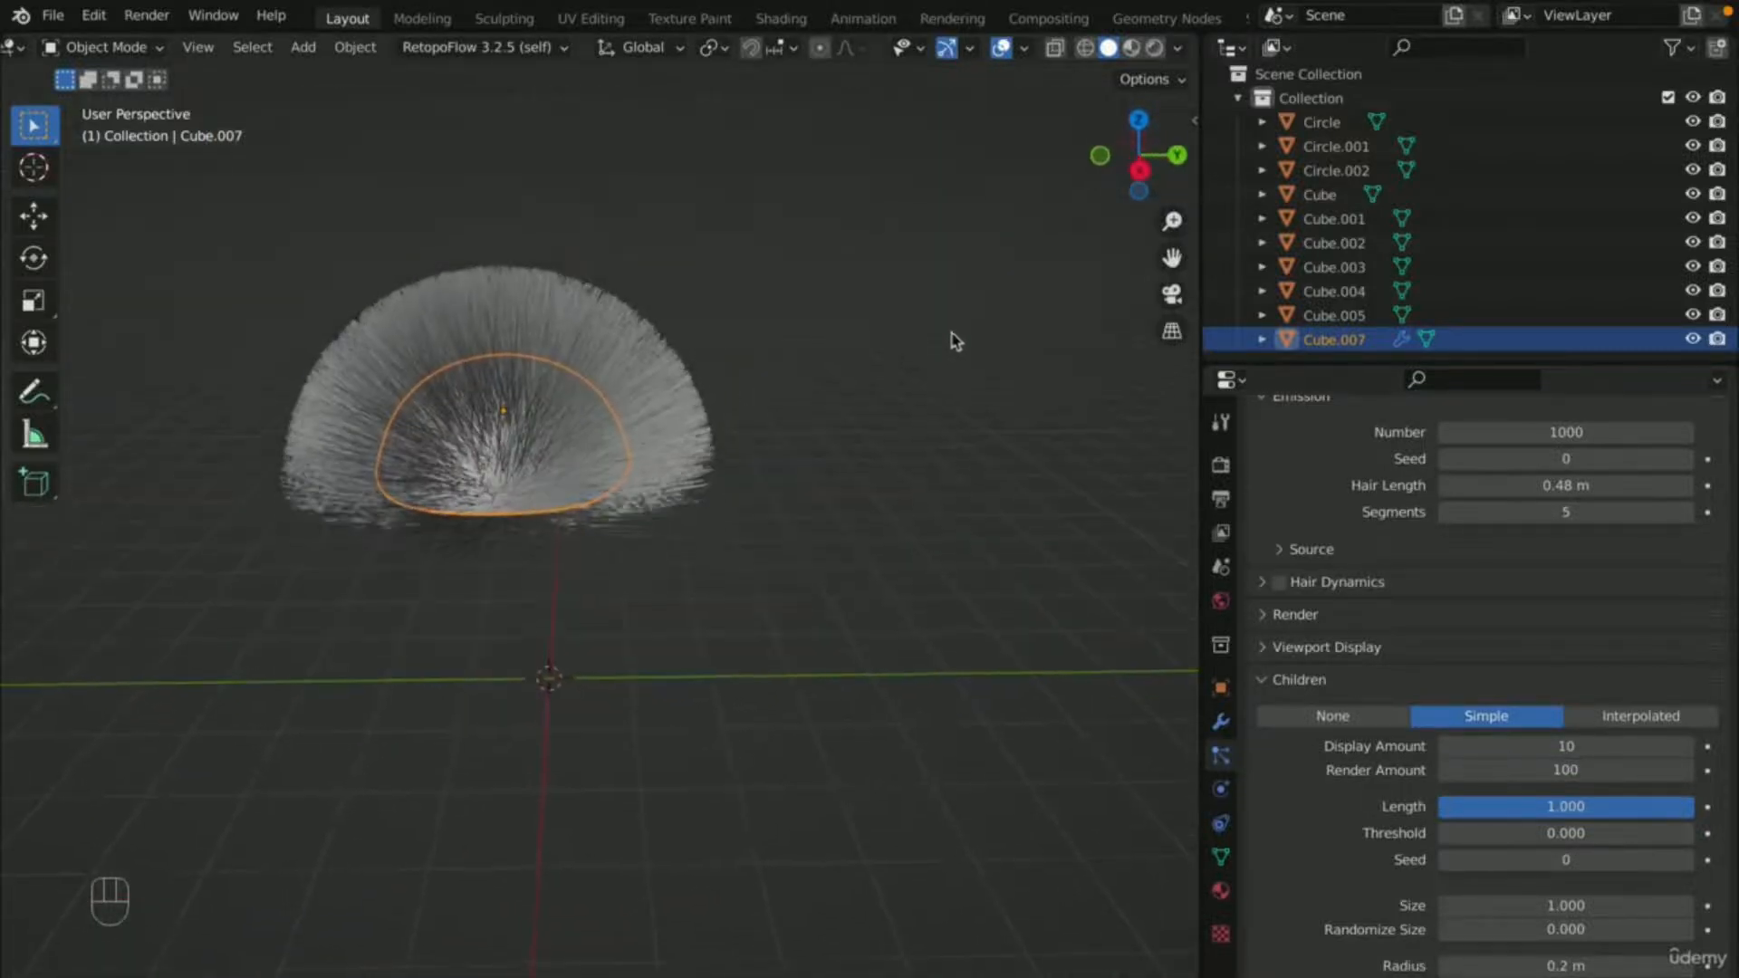
click(1132, 51)
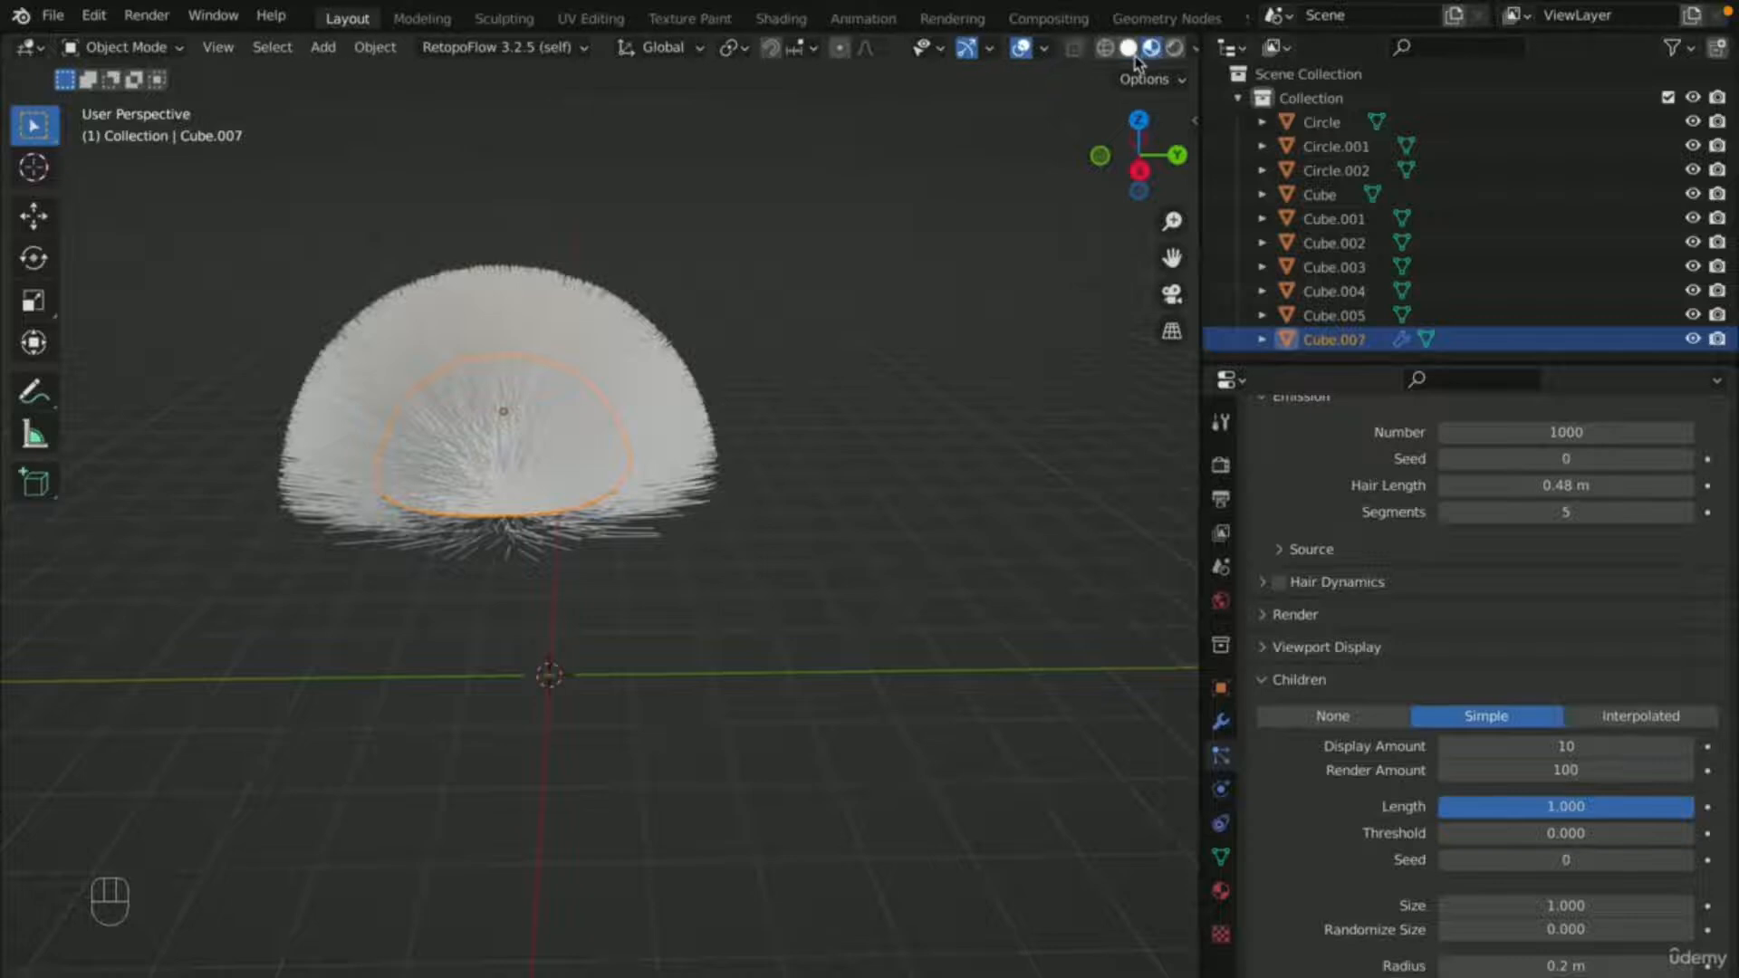
middle_drag(638, 507, 718, 516)
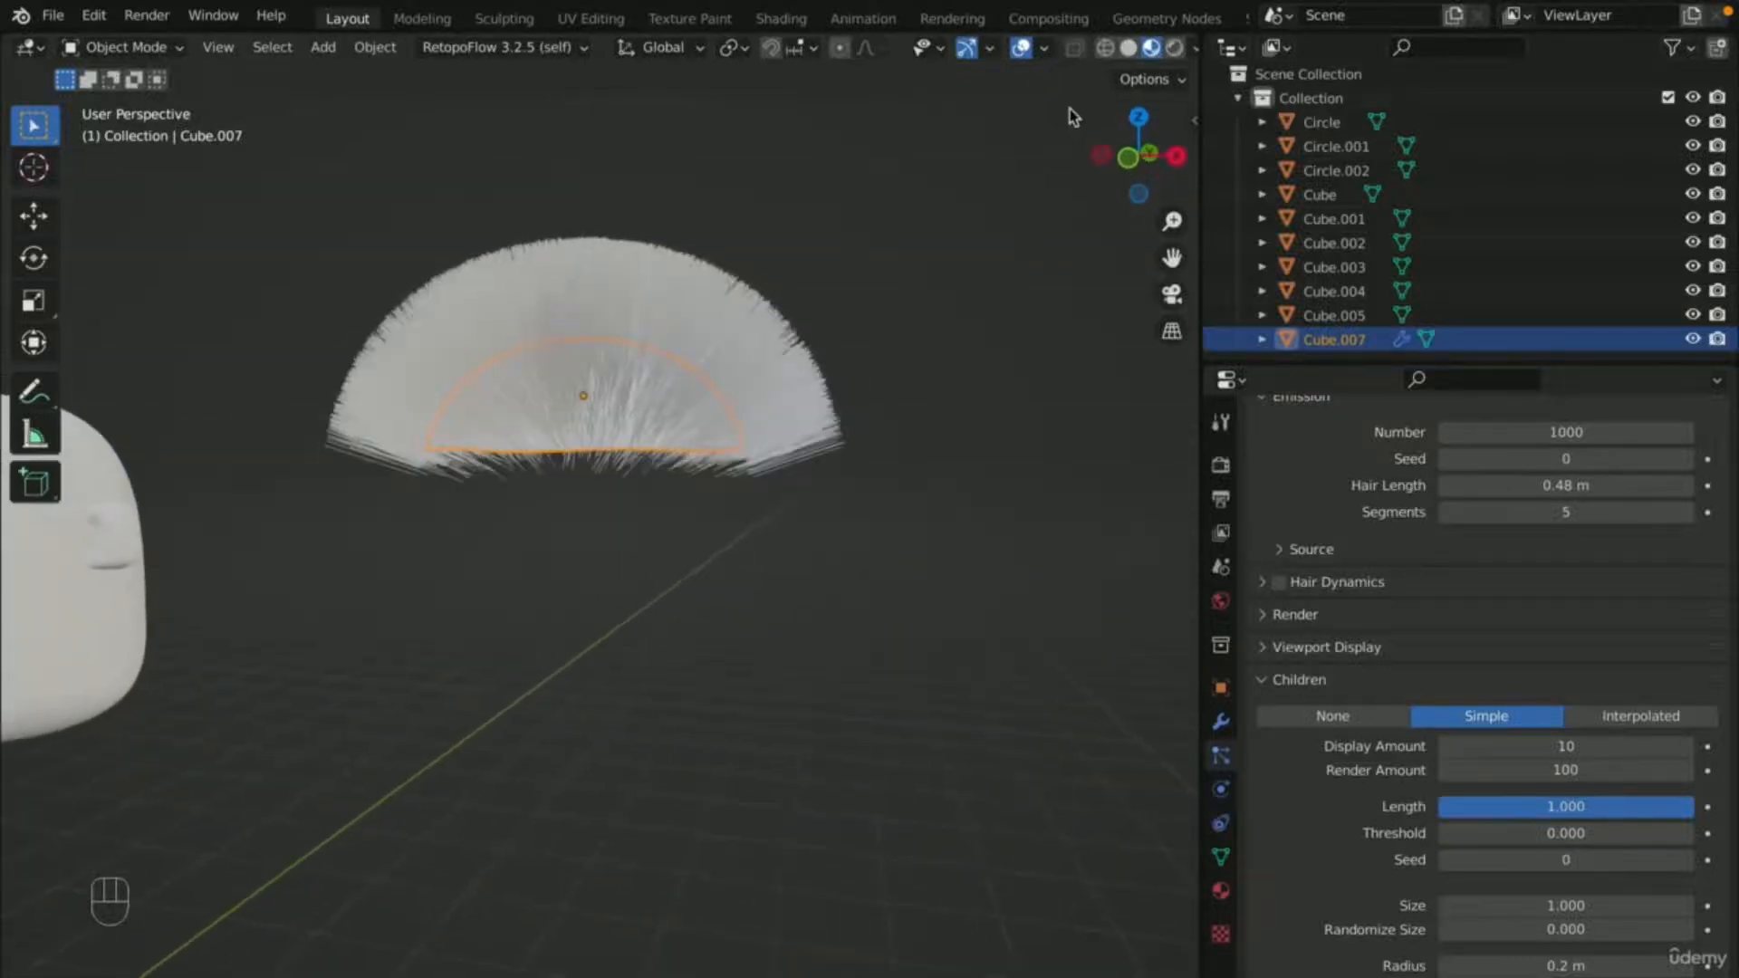
click(1176, 48)
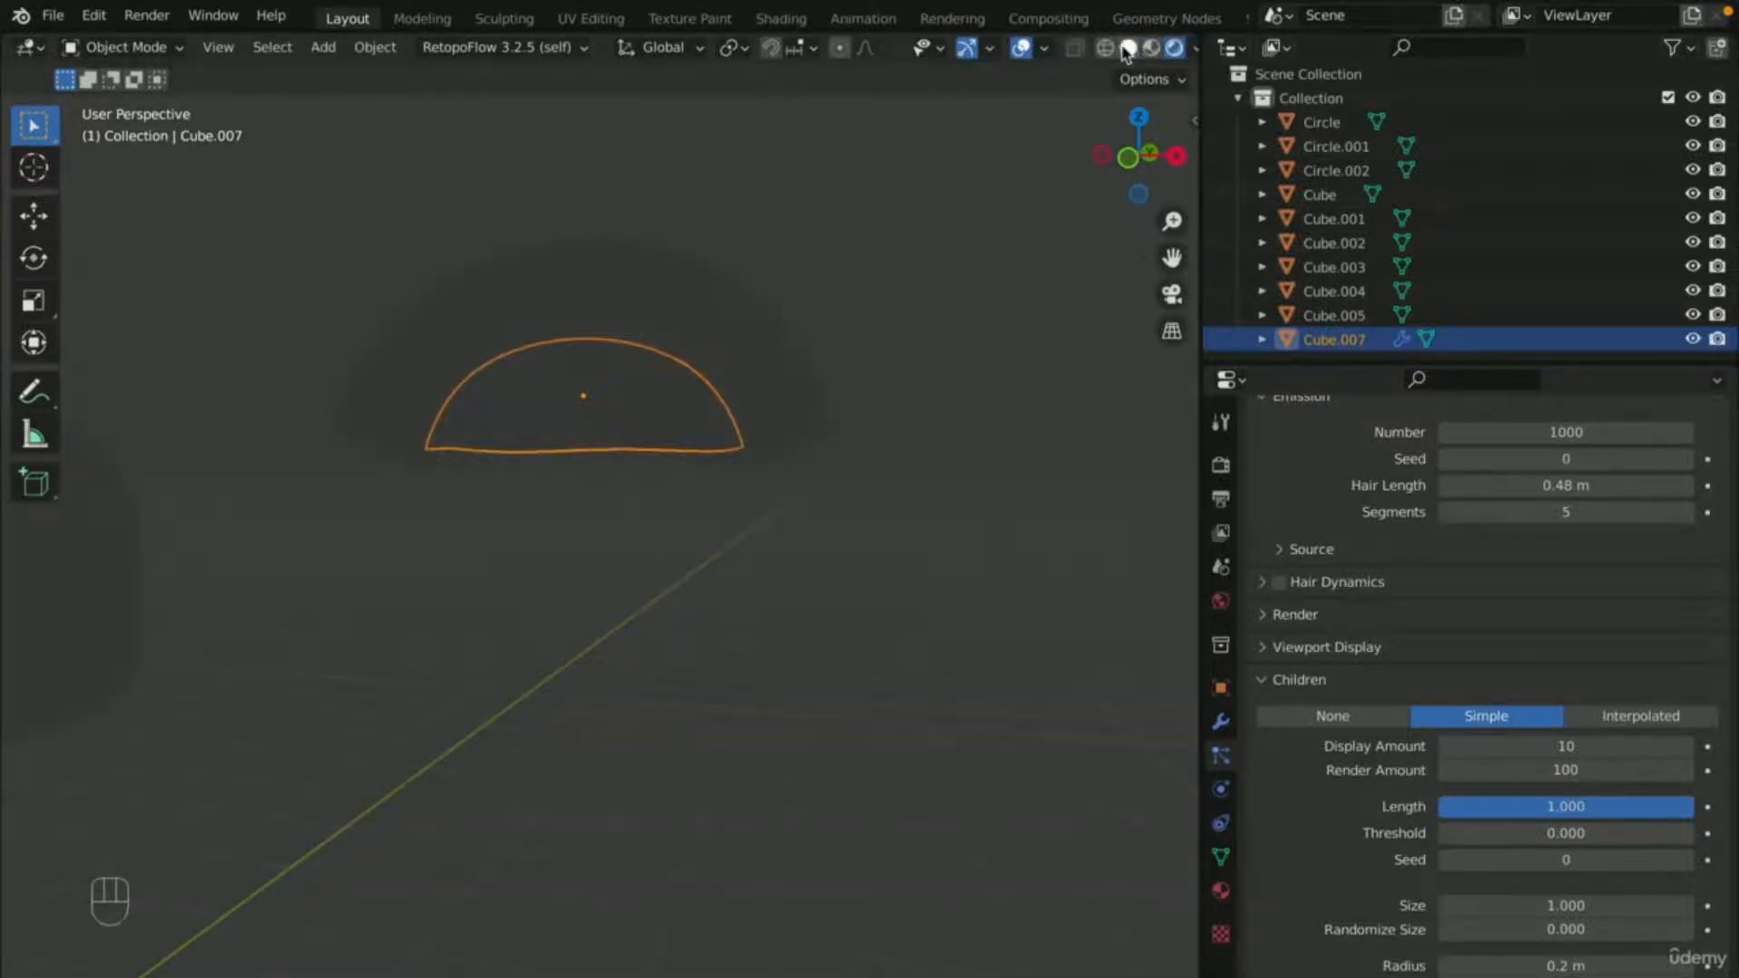
click(1128, 49)
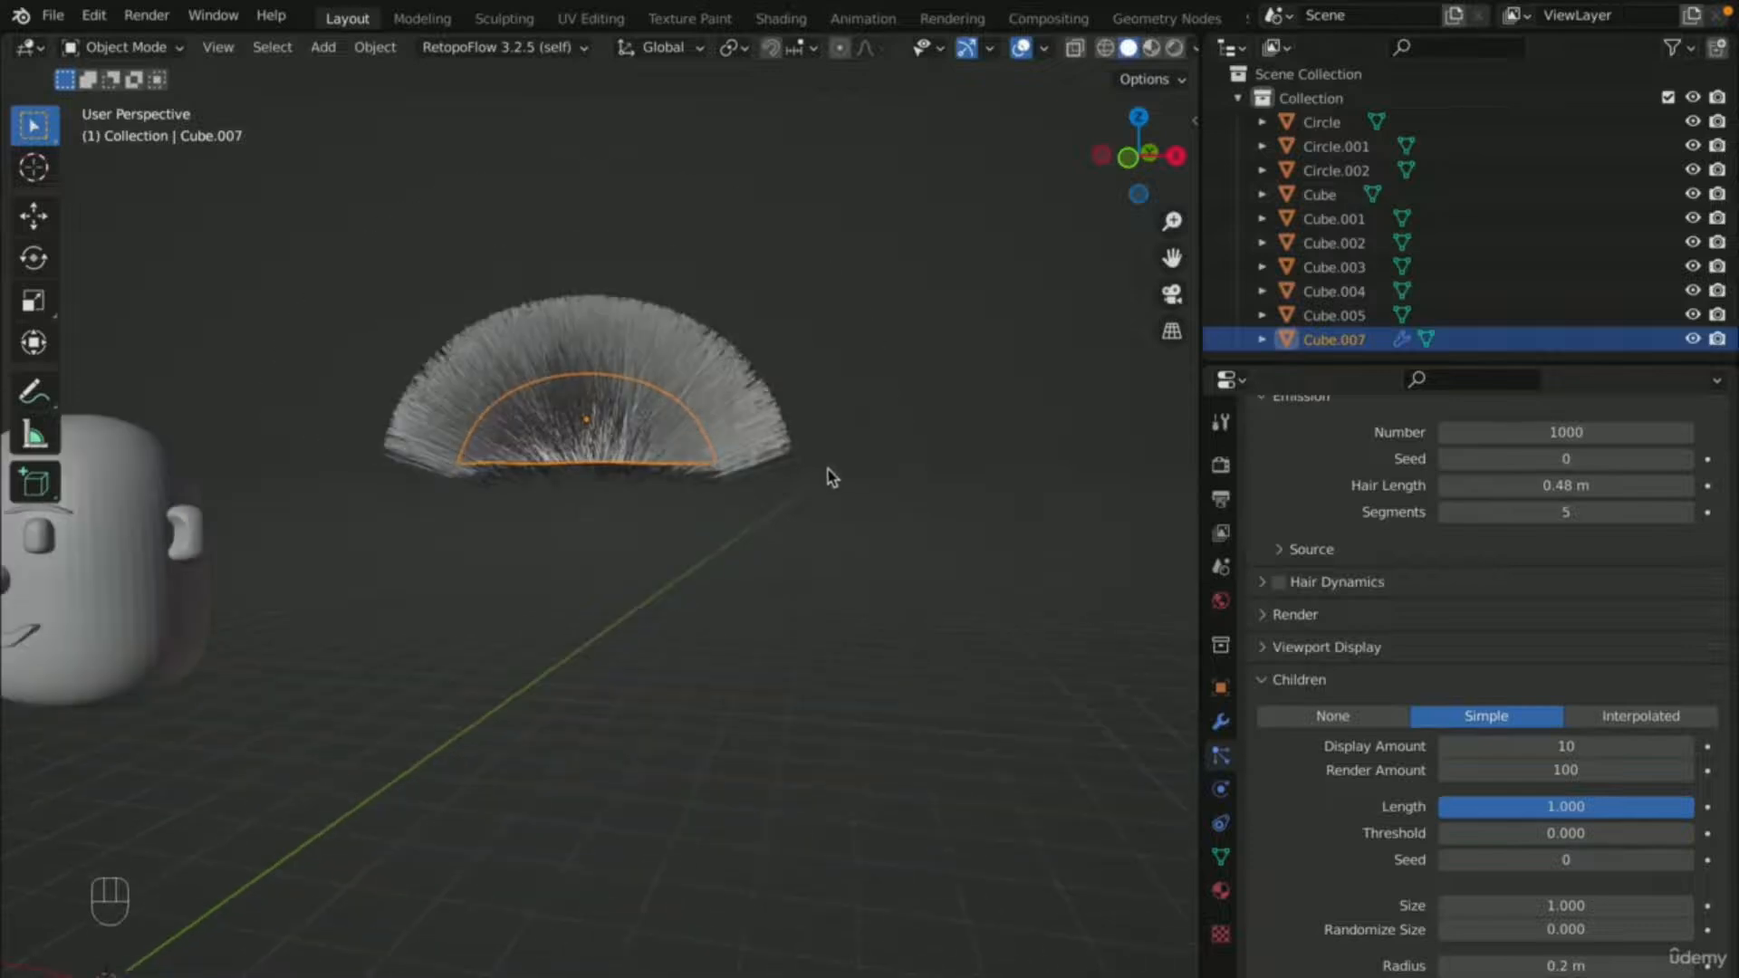
key(KP_1)
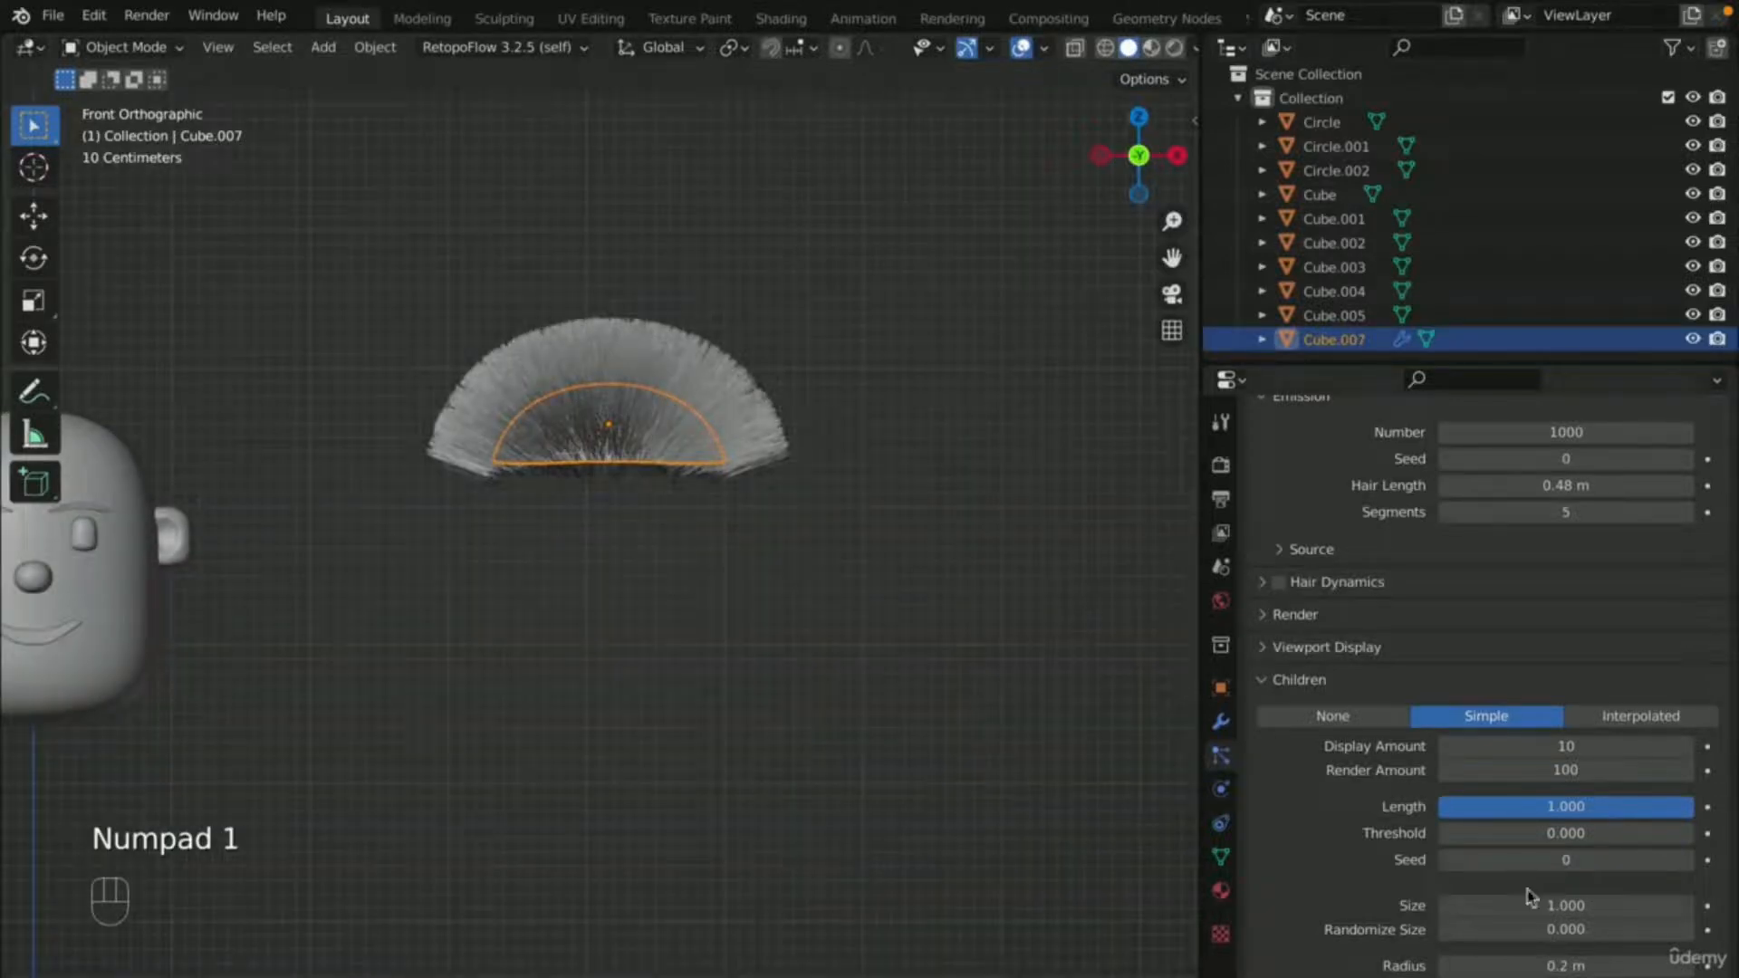
- Try a higher render amount for the hair children, undo it, and set their display amount to 18
scroll(1539, 874, up, 2)
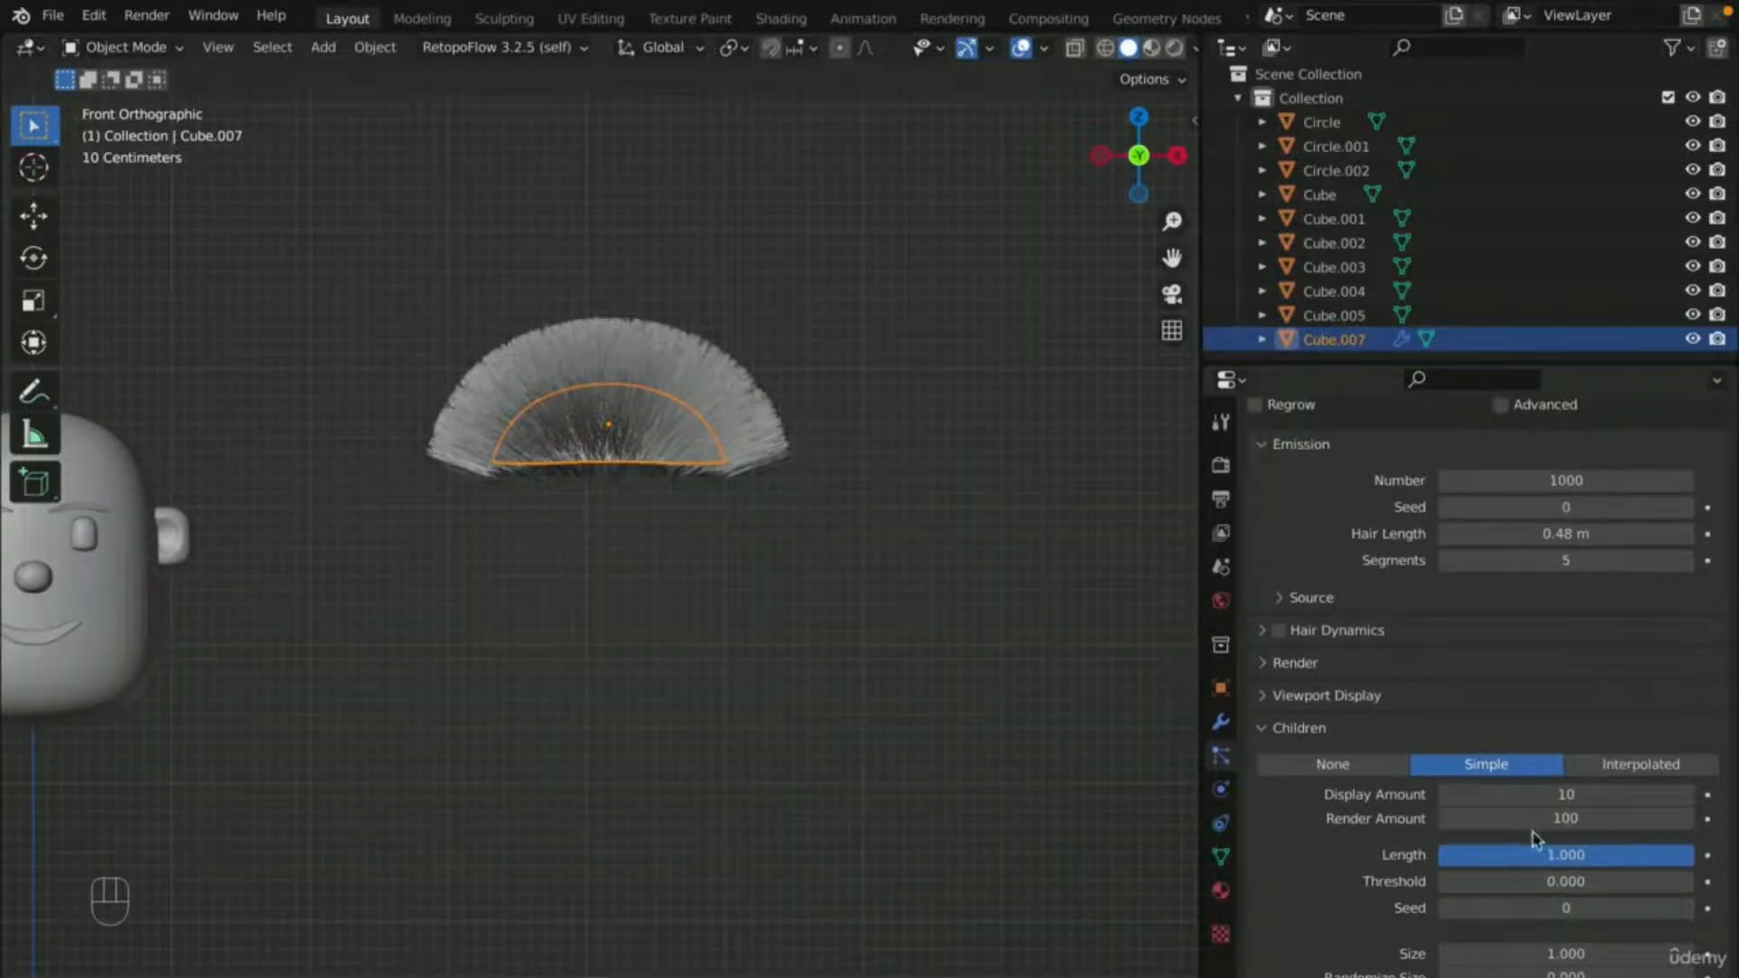
click(1539, 819)
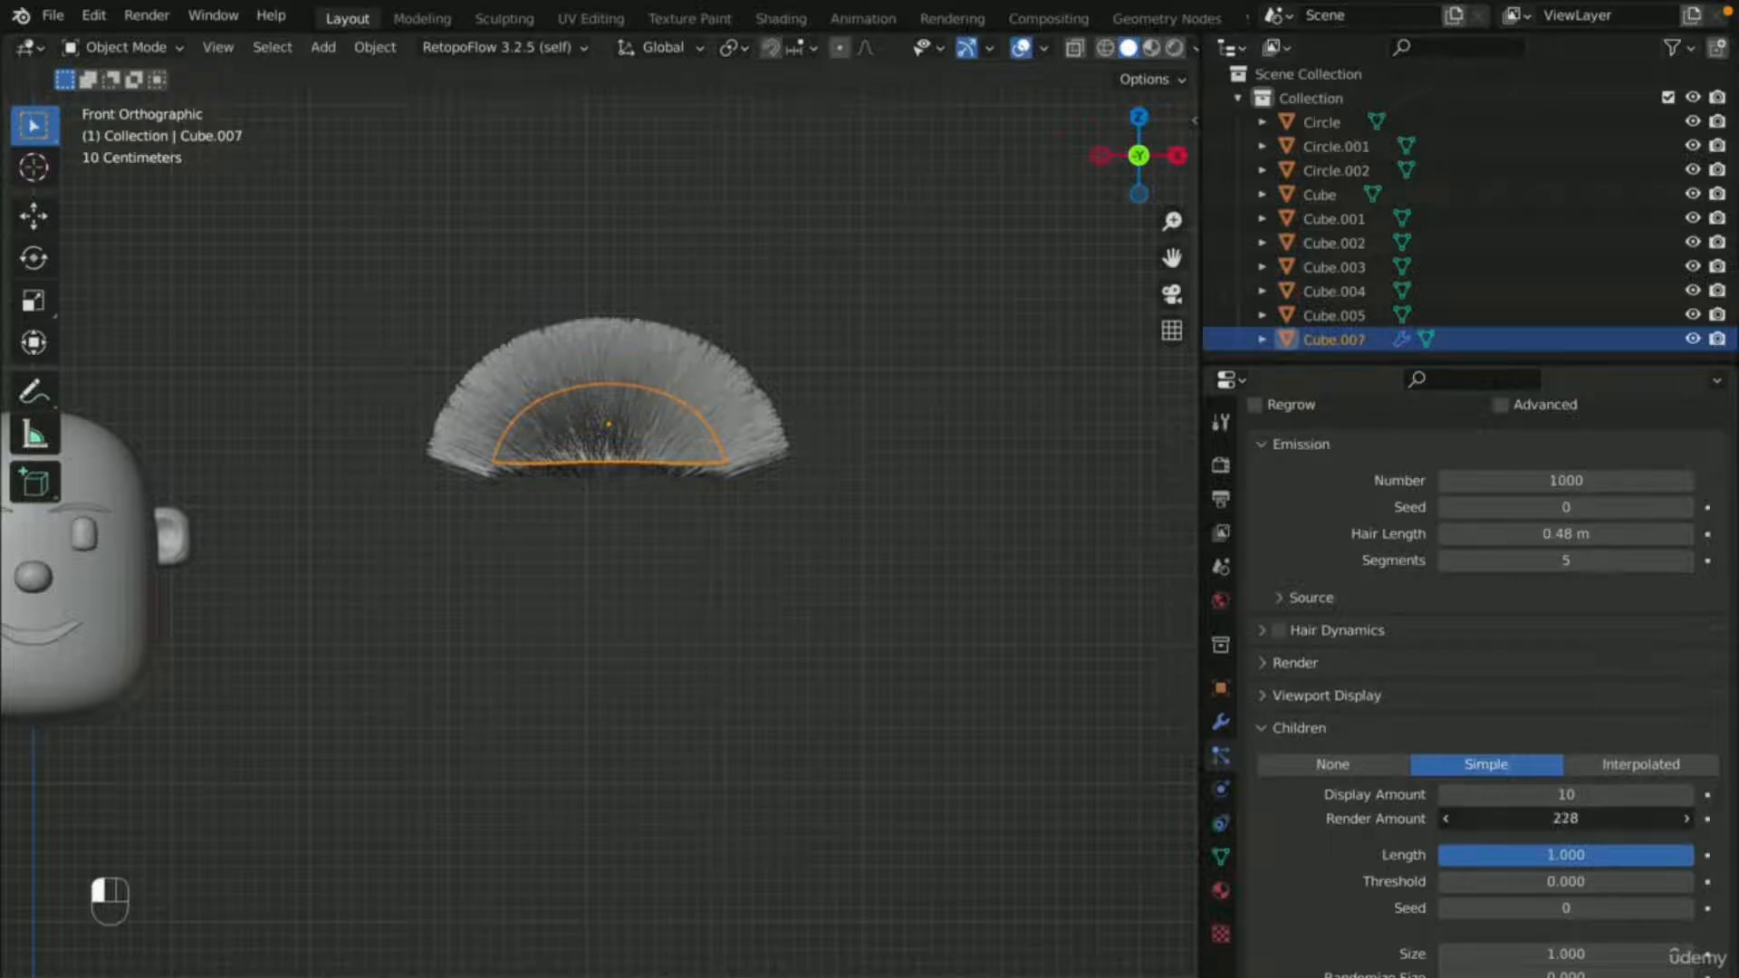
drag(1539, 819, 1569, 797)
key(super+z)
key(super+z)
click(877, 699)
scroll(867, 675, right, 10)
scroll(869, 681, right, 5)
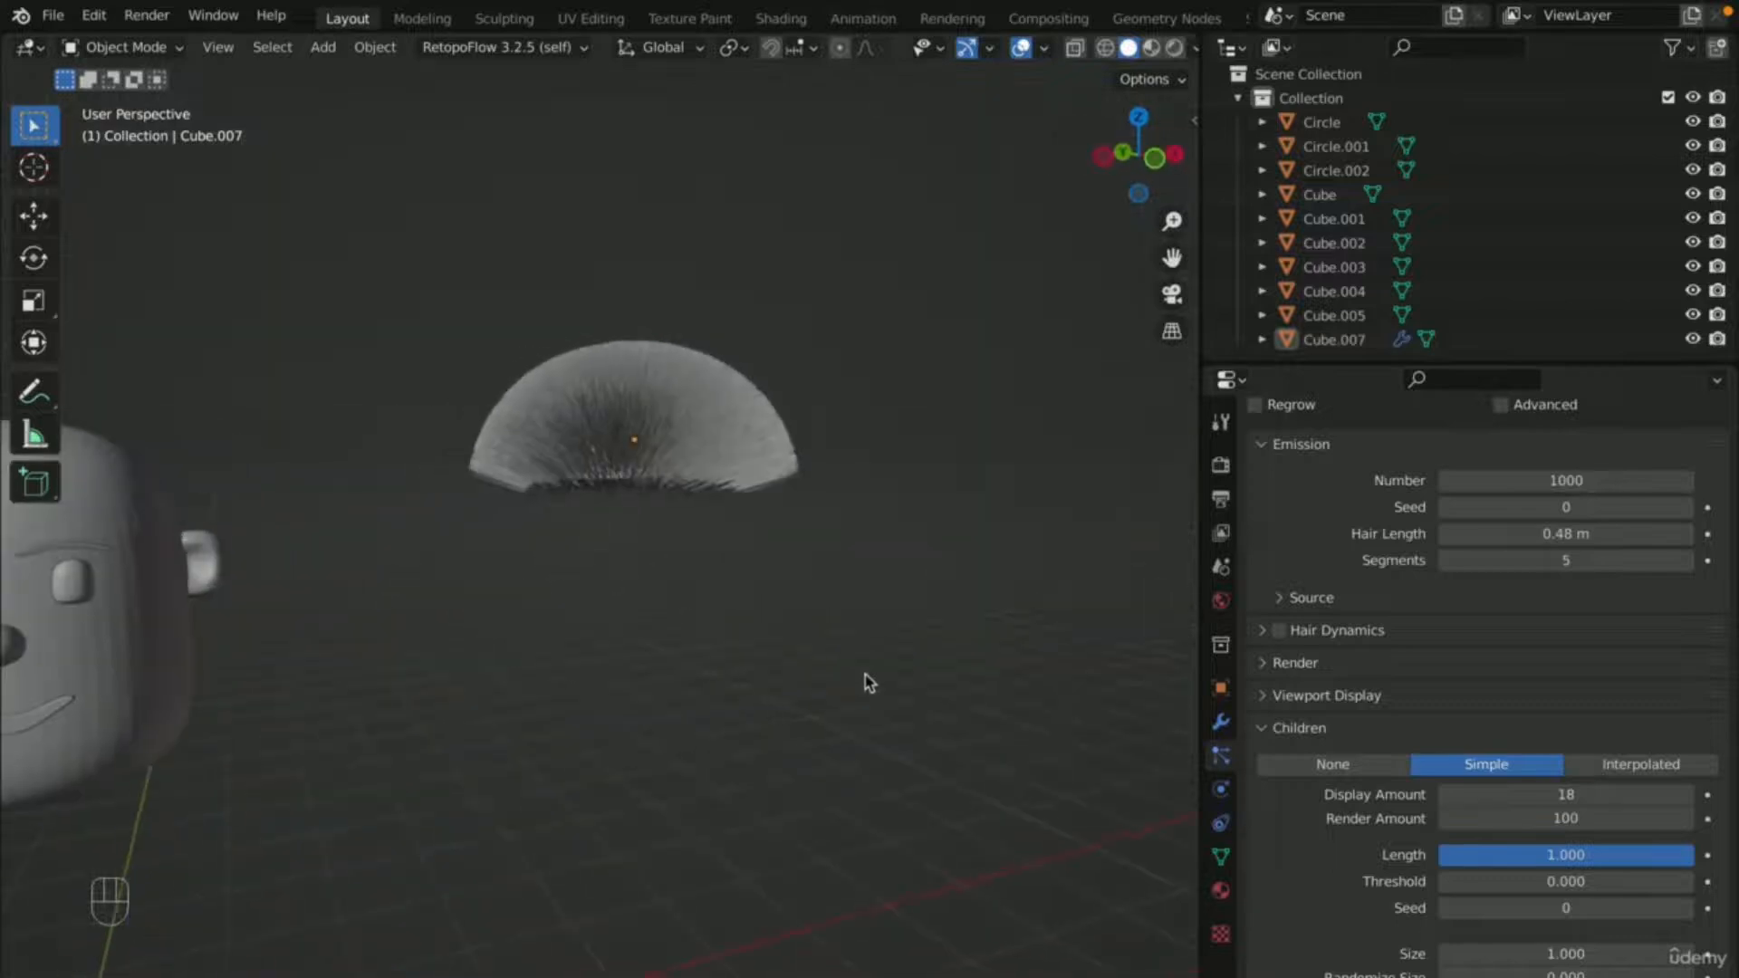
key(KP_1)
scroll(828, 675, up, 3)
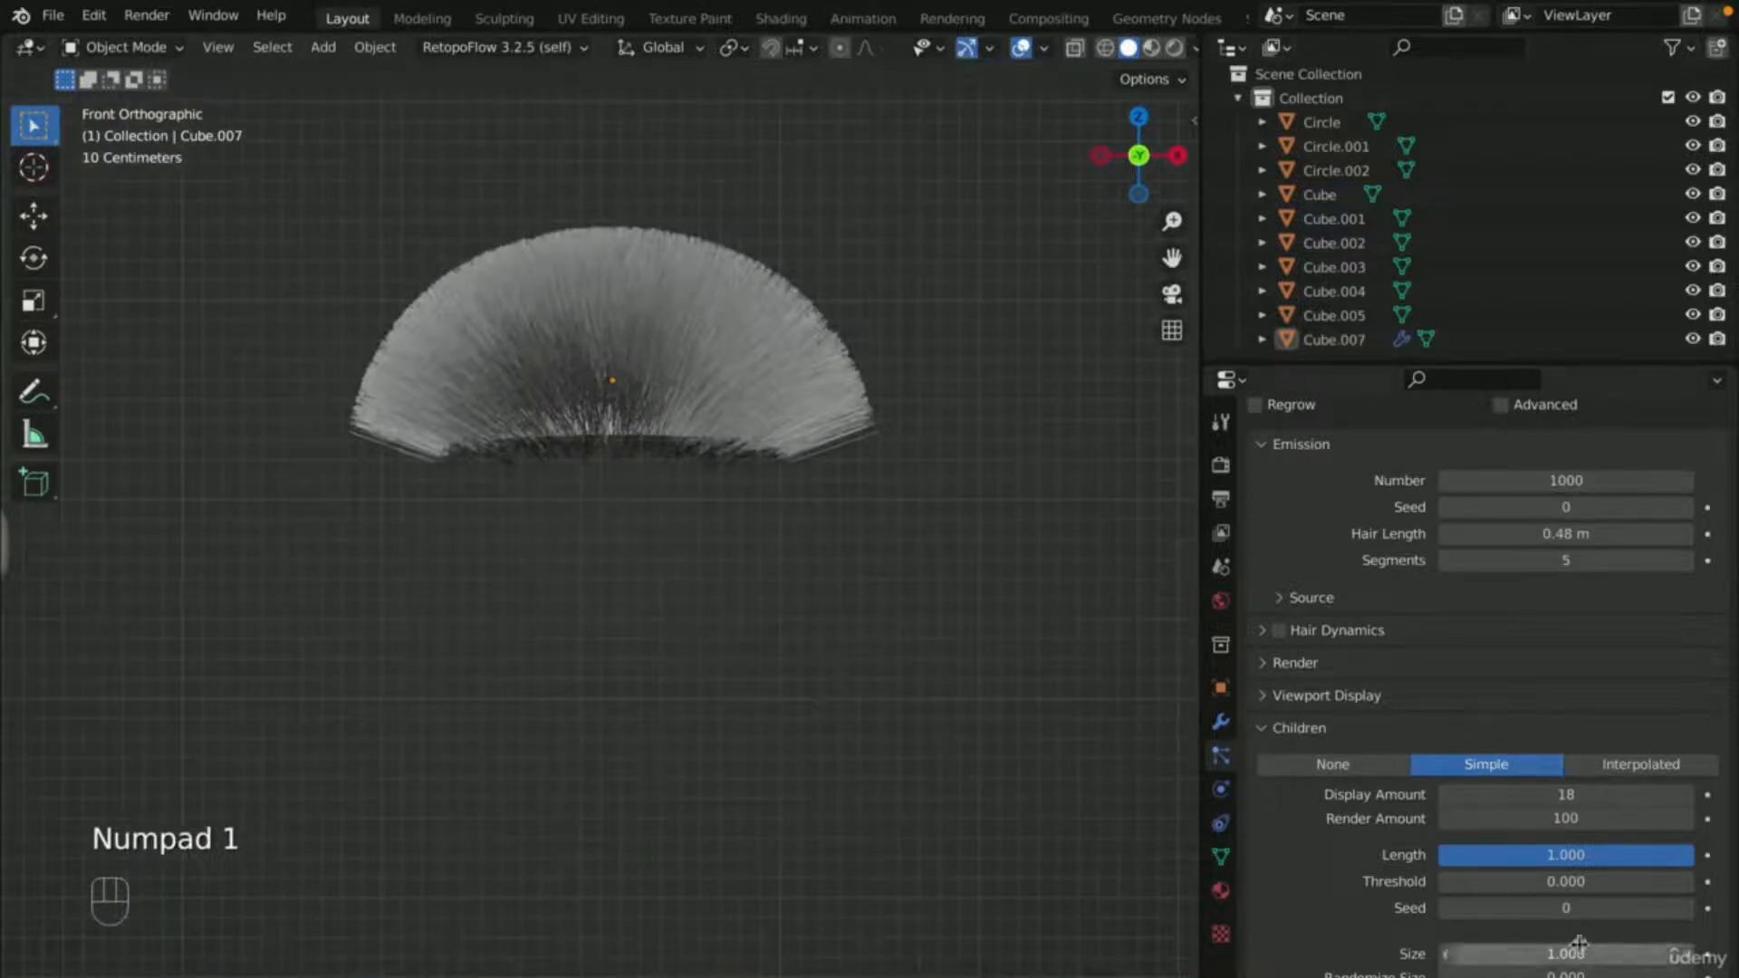
- Examine the remaining hair particle settings, including Hair Shape, Force Field Settings, Vertex Groups and Textures
scroll(1567, 946, down, 8)
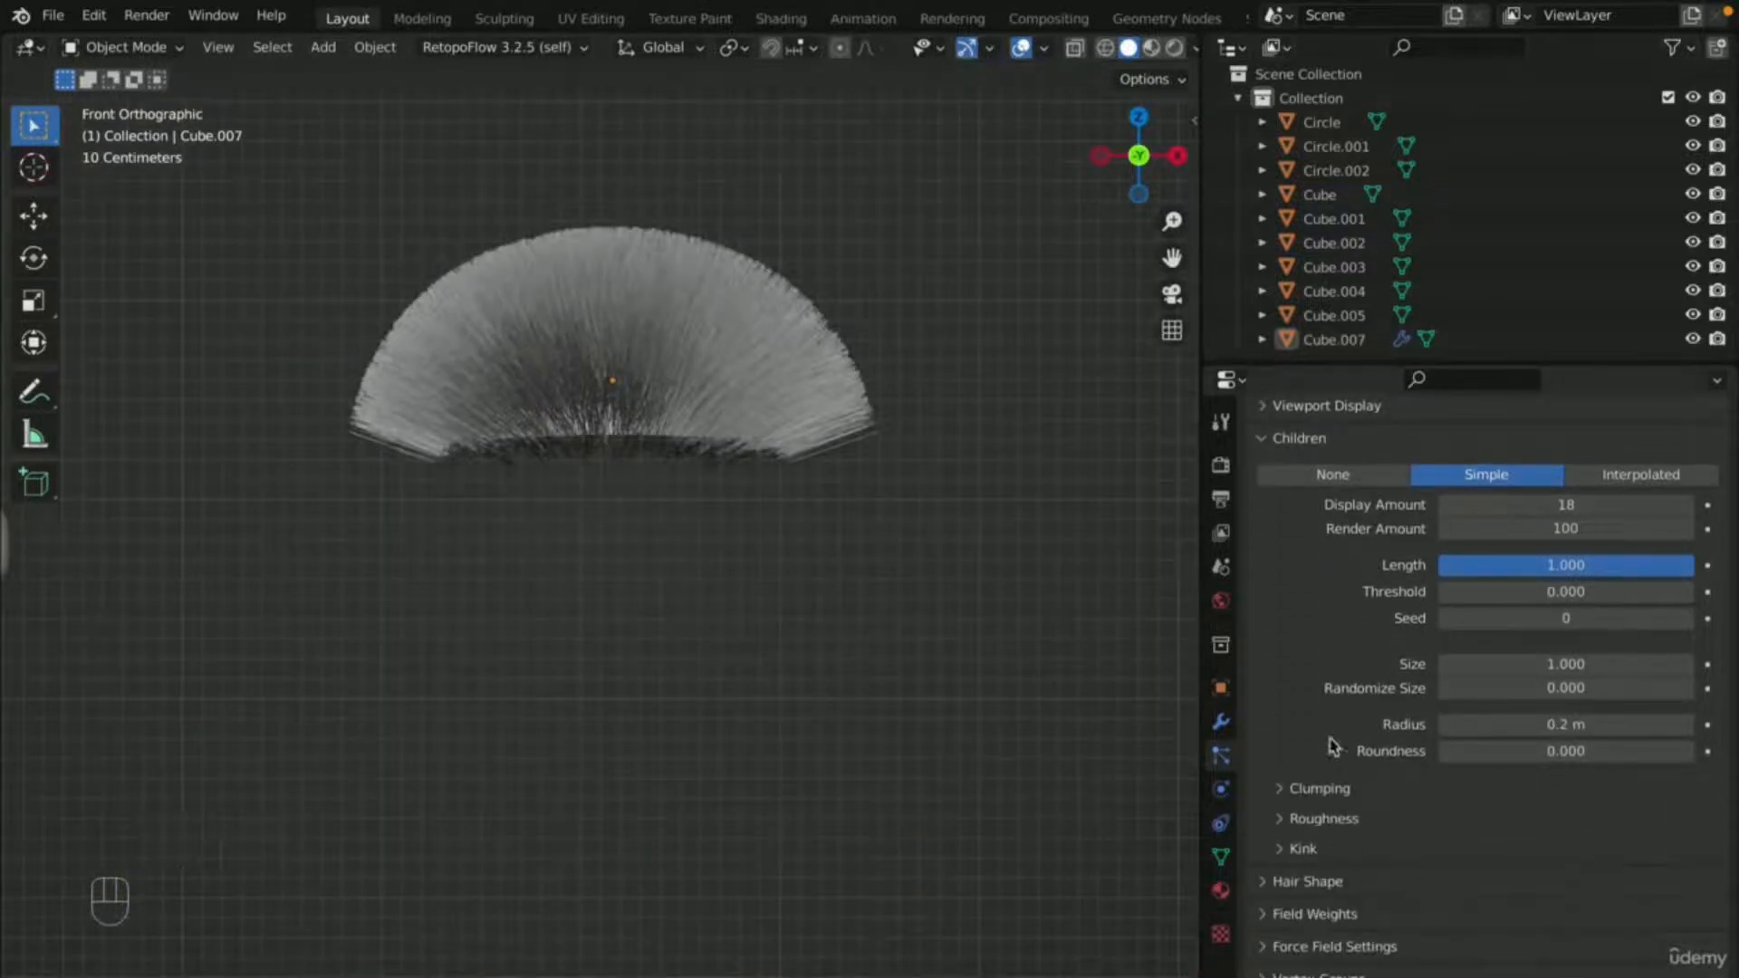
click(1340, 946)
scroll(1347, 906, down, 3)
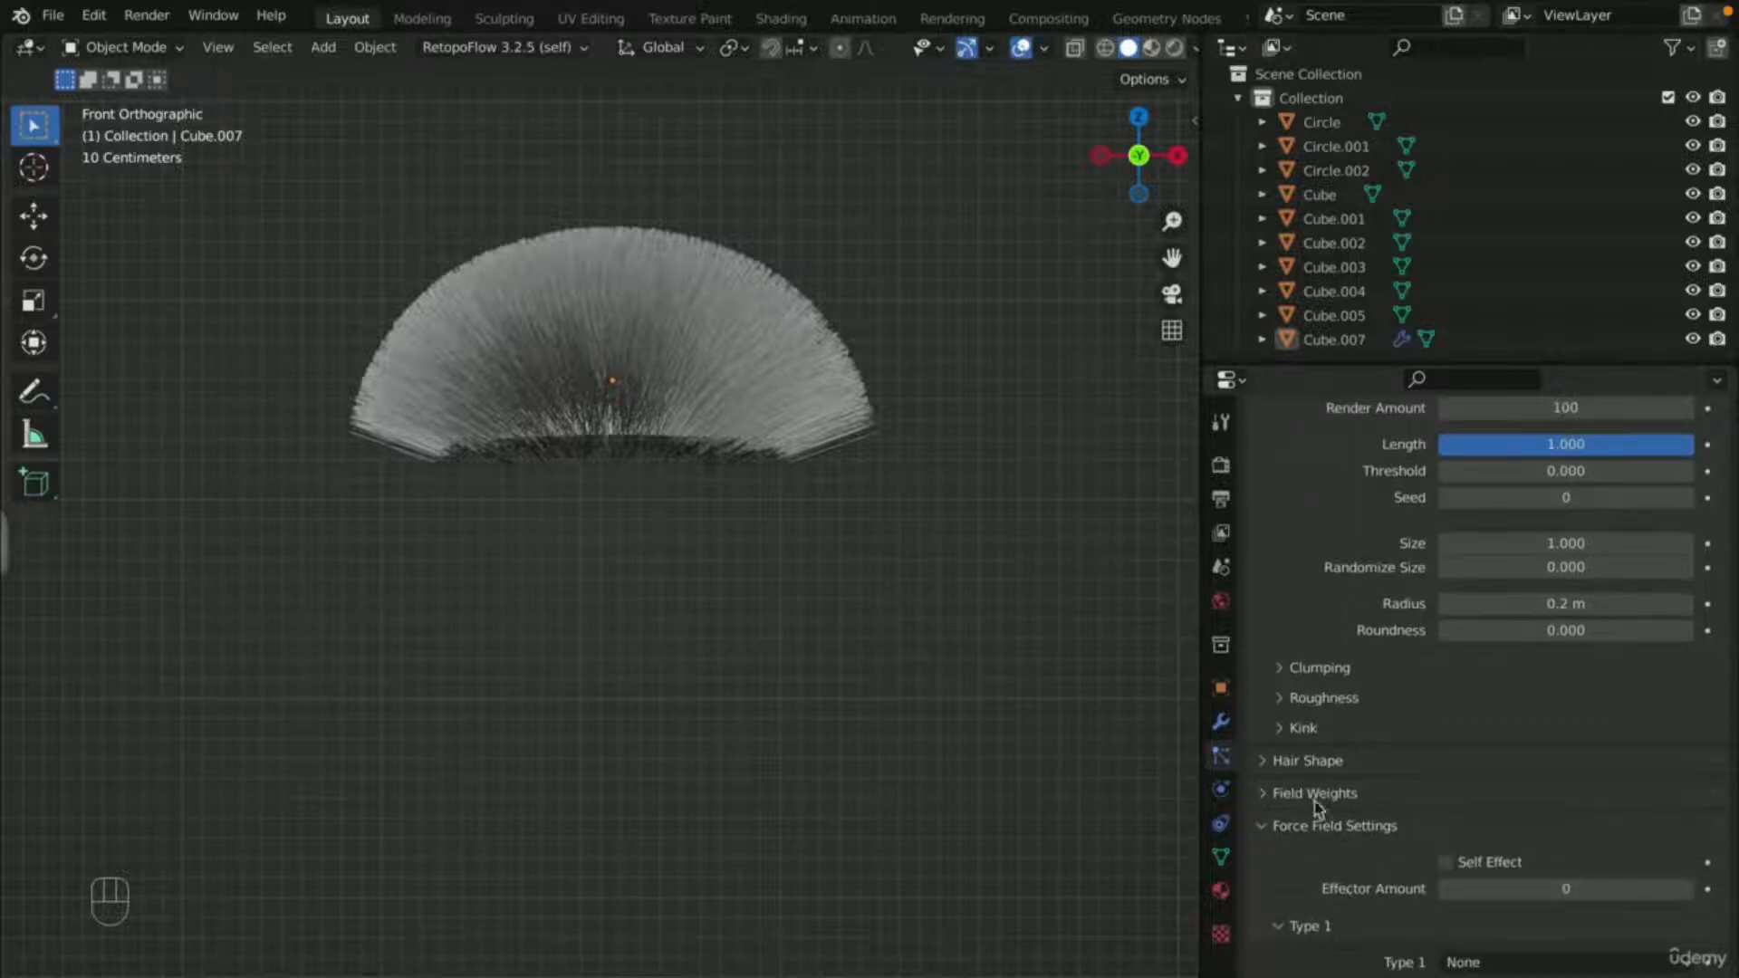
click(1316, 761)
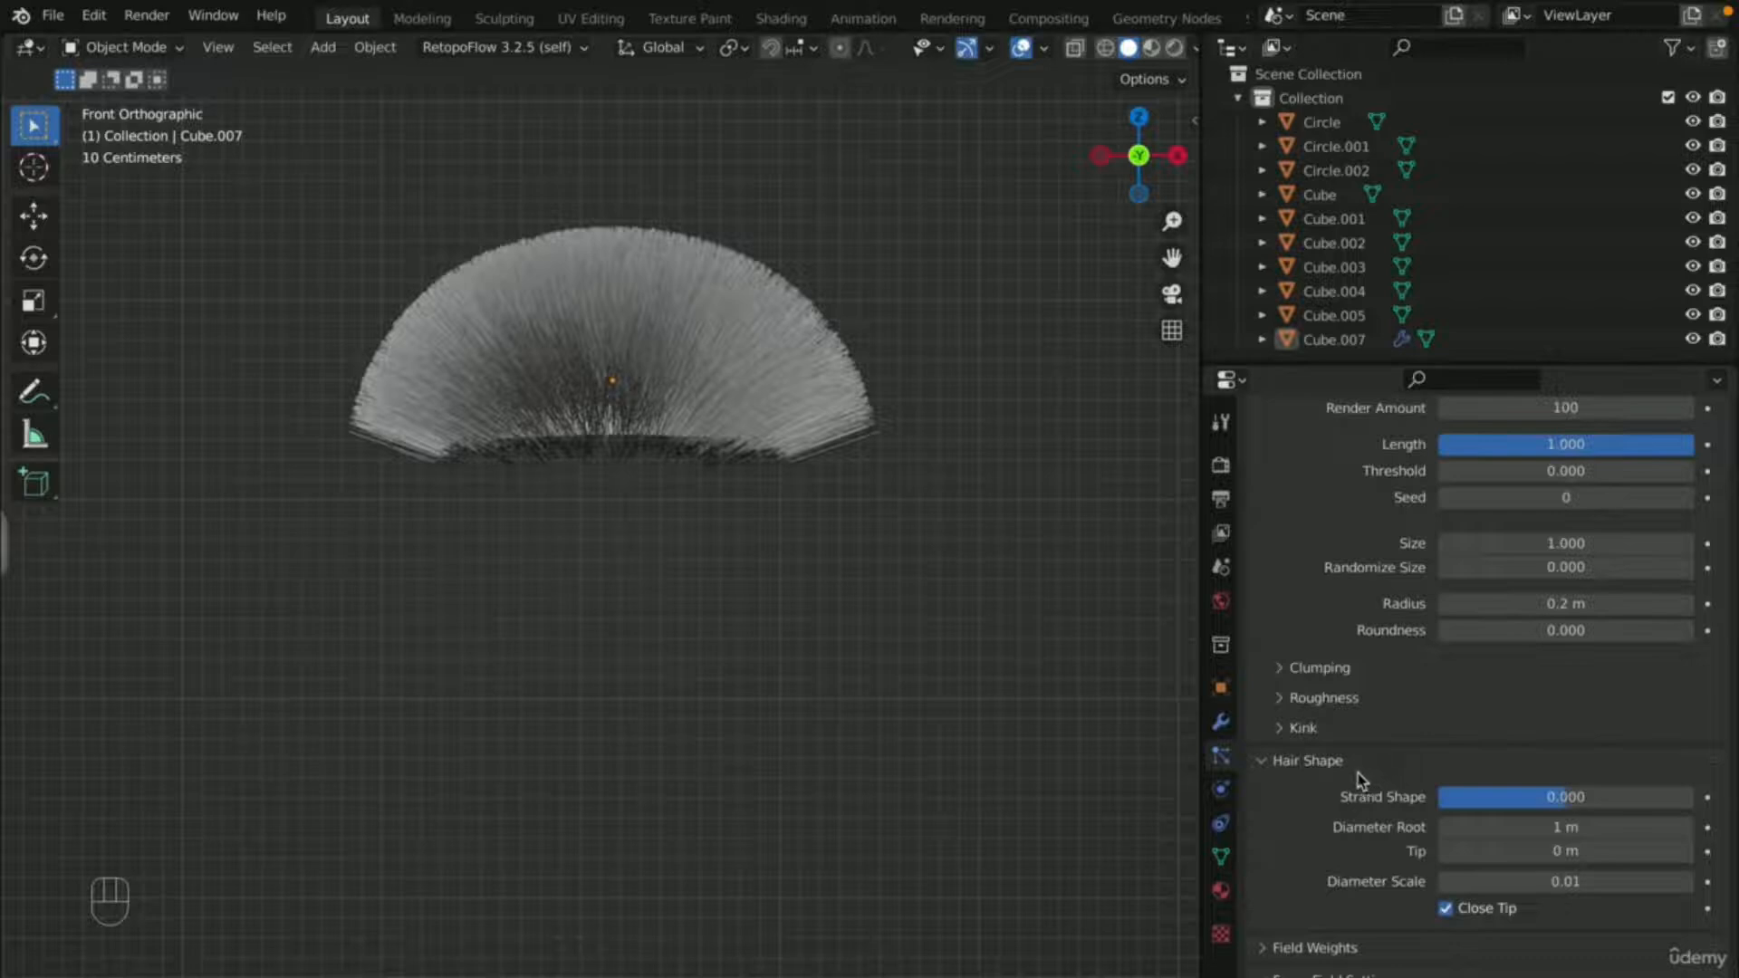
scroll(1340, 869, down, 12)
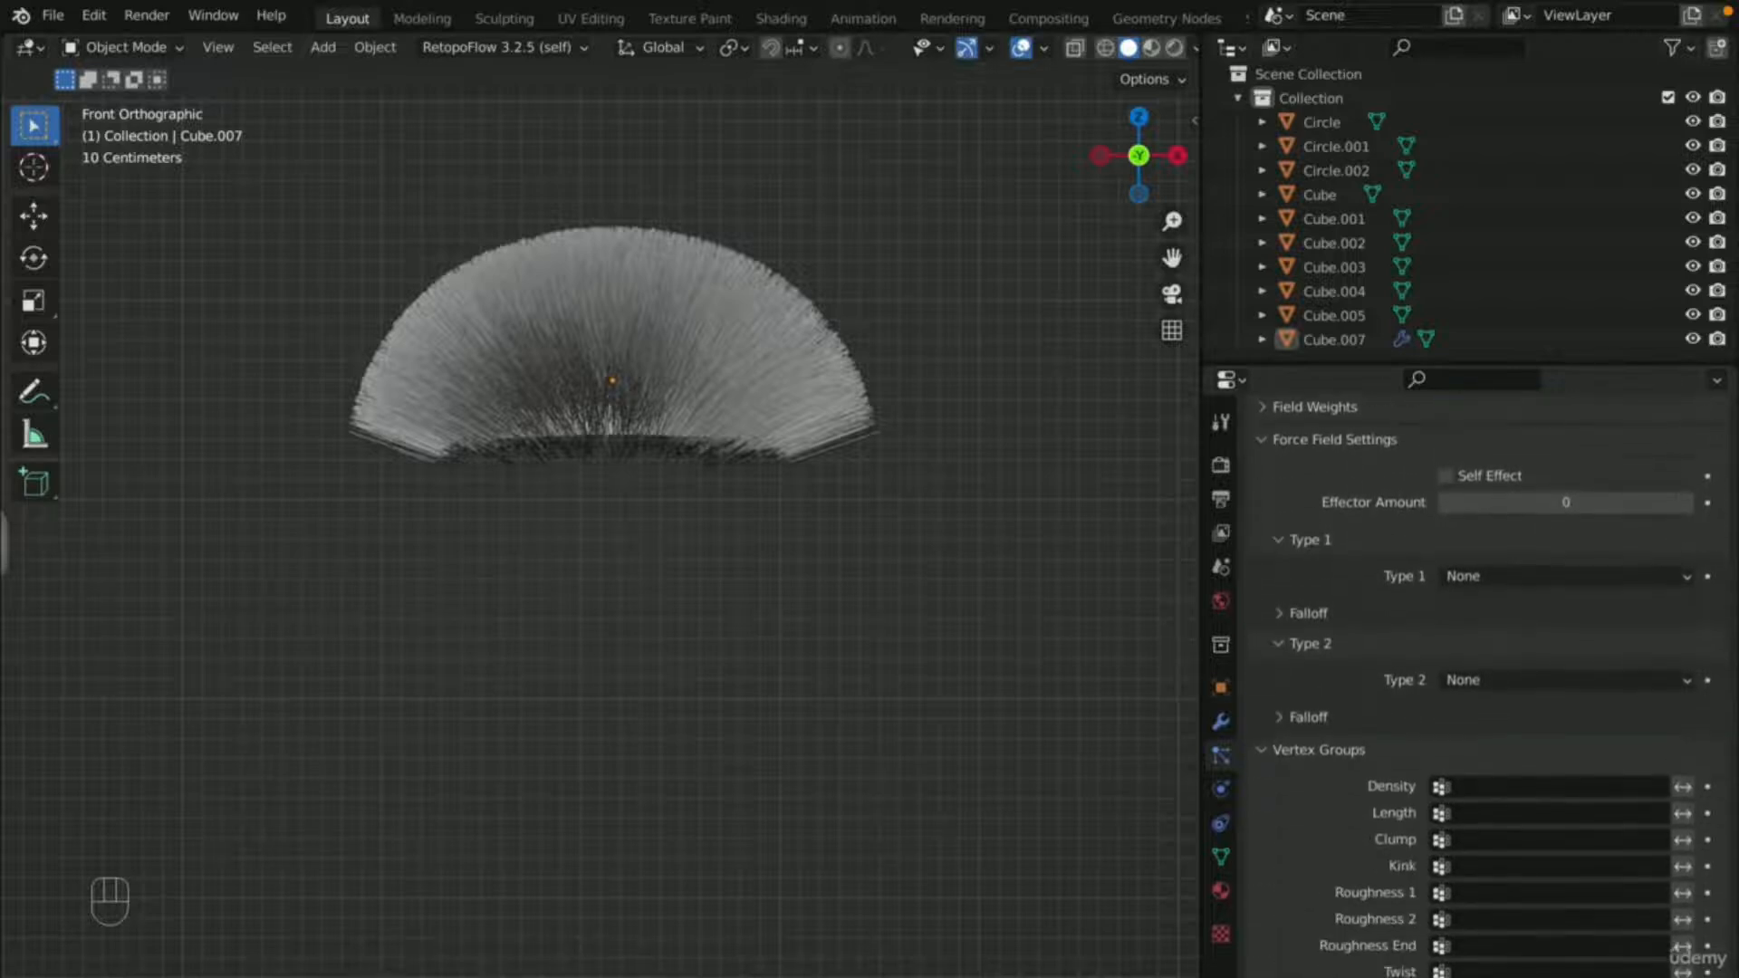
scroll(1485, 725, down, 1)
scroll(1302, 971, down, 6)
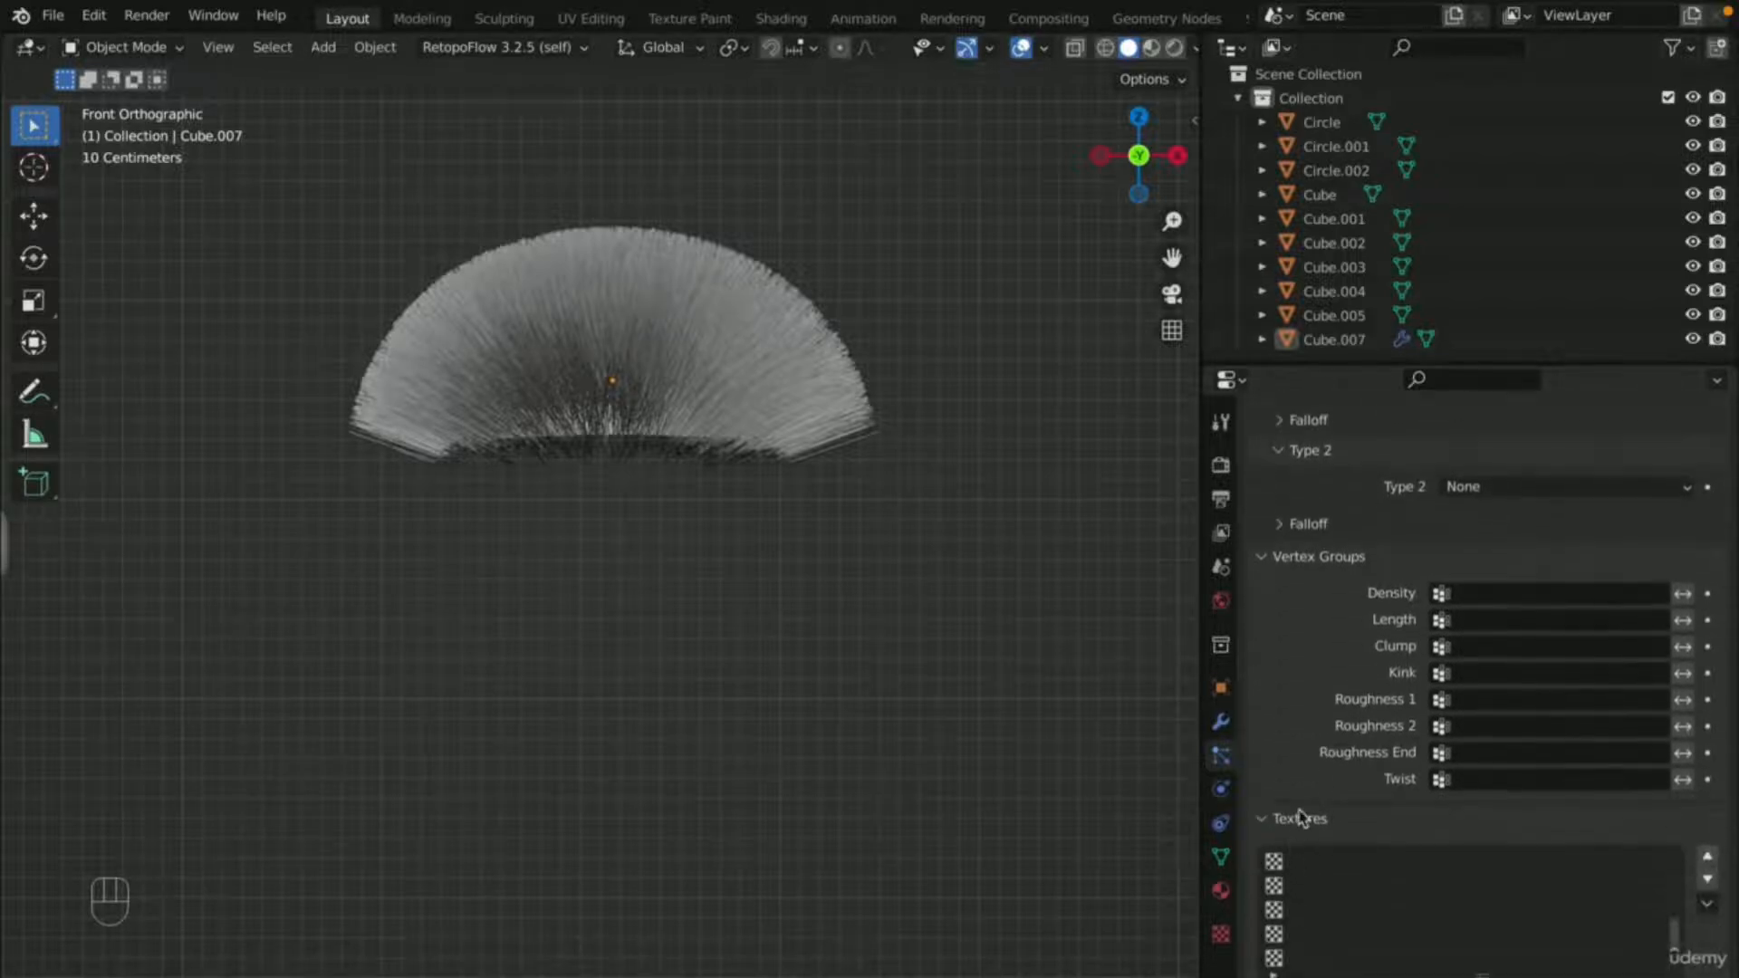
scroll(1296, 770, up, 4)
scroll(1296, 769, up, 20)
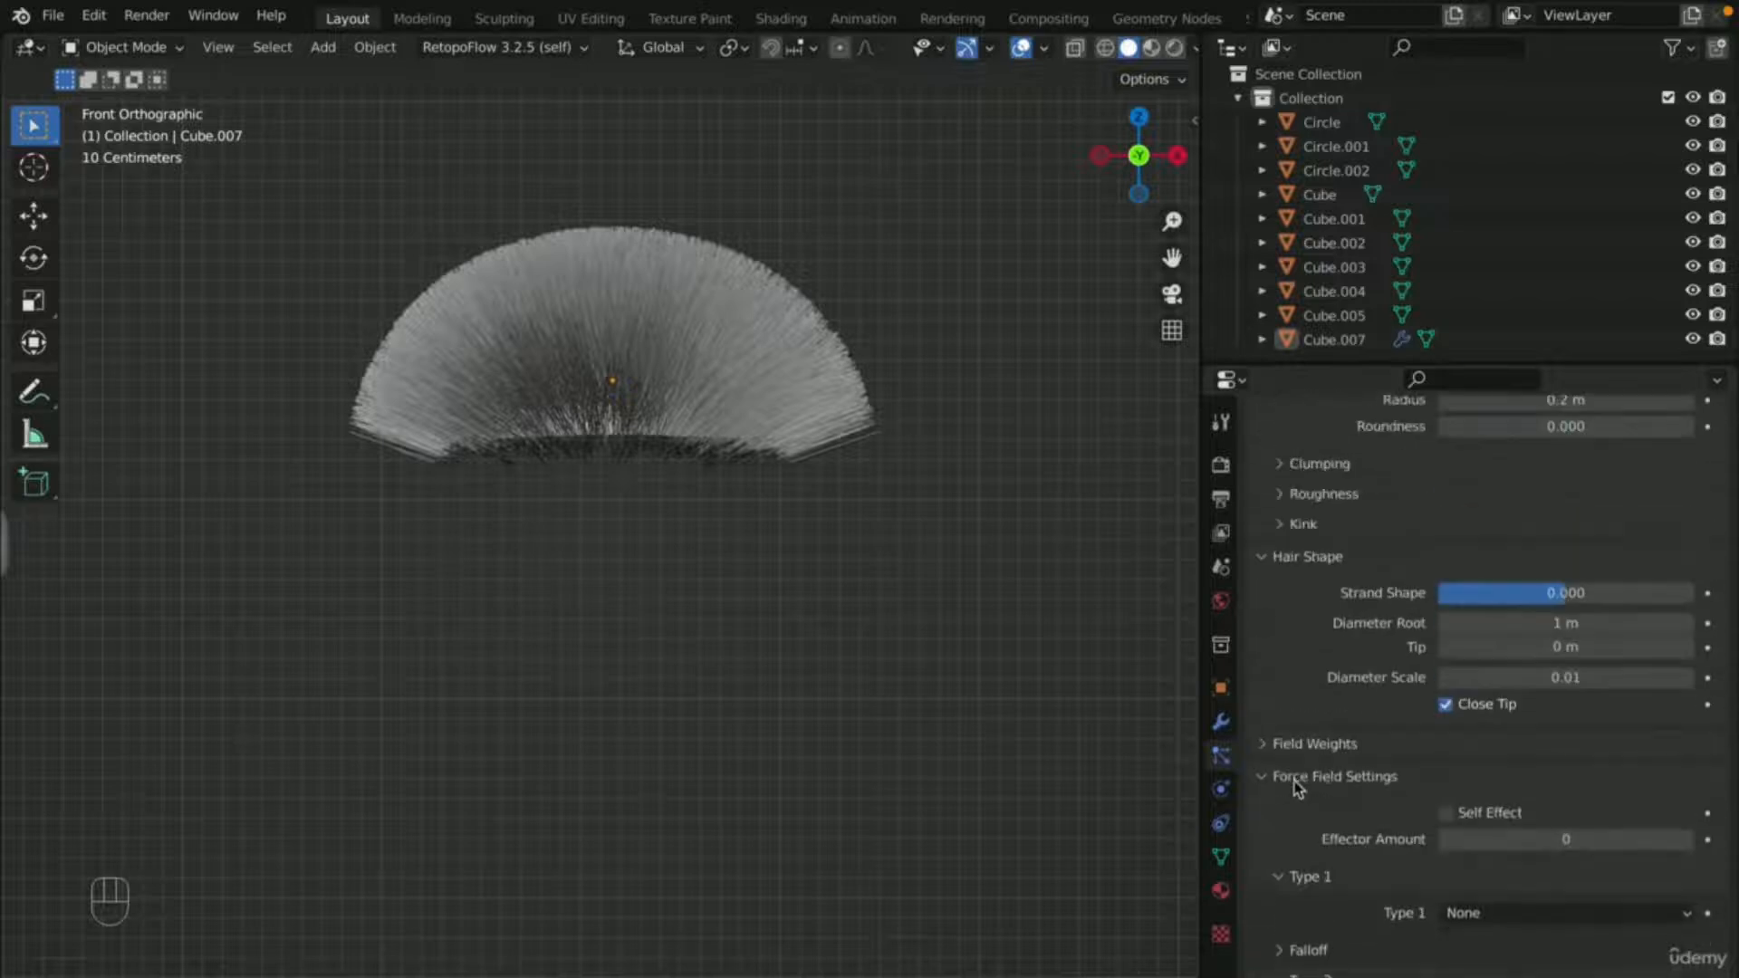
- Examine the Render settings of the hair particle system and the Emission settings above them
scroll(1291, 776, up, 6)
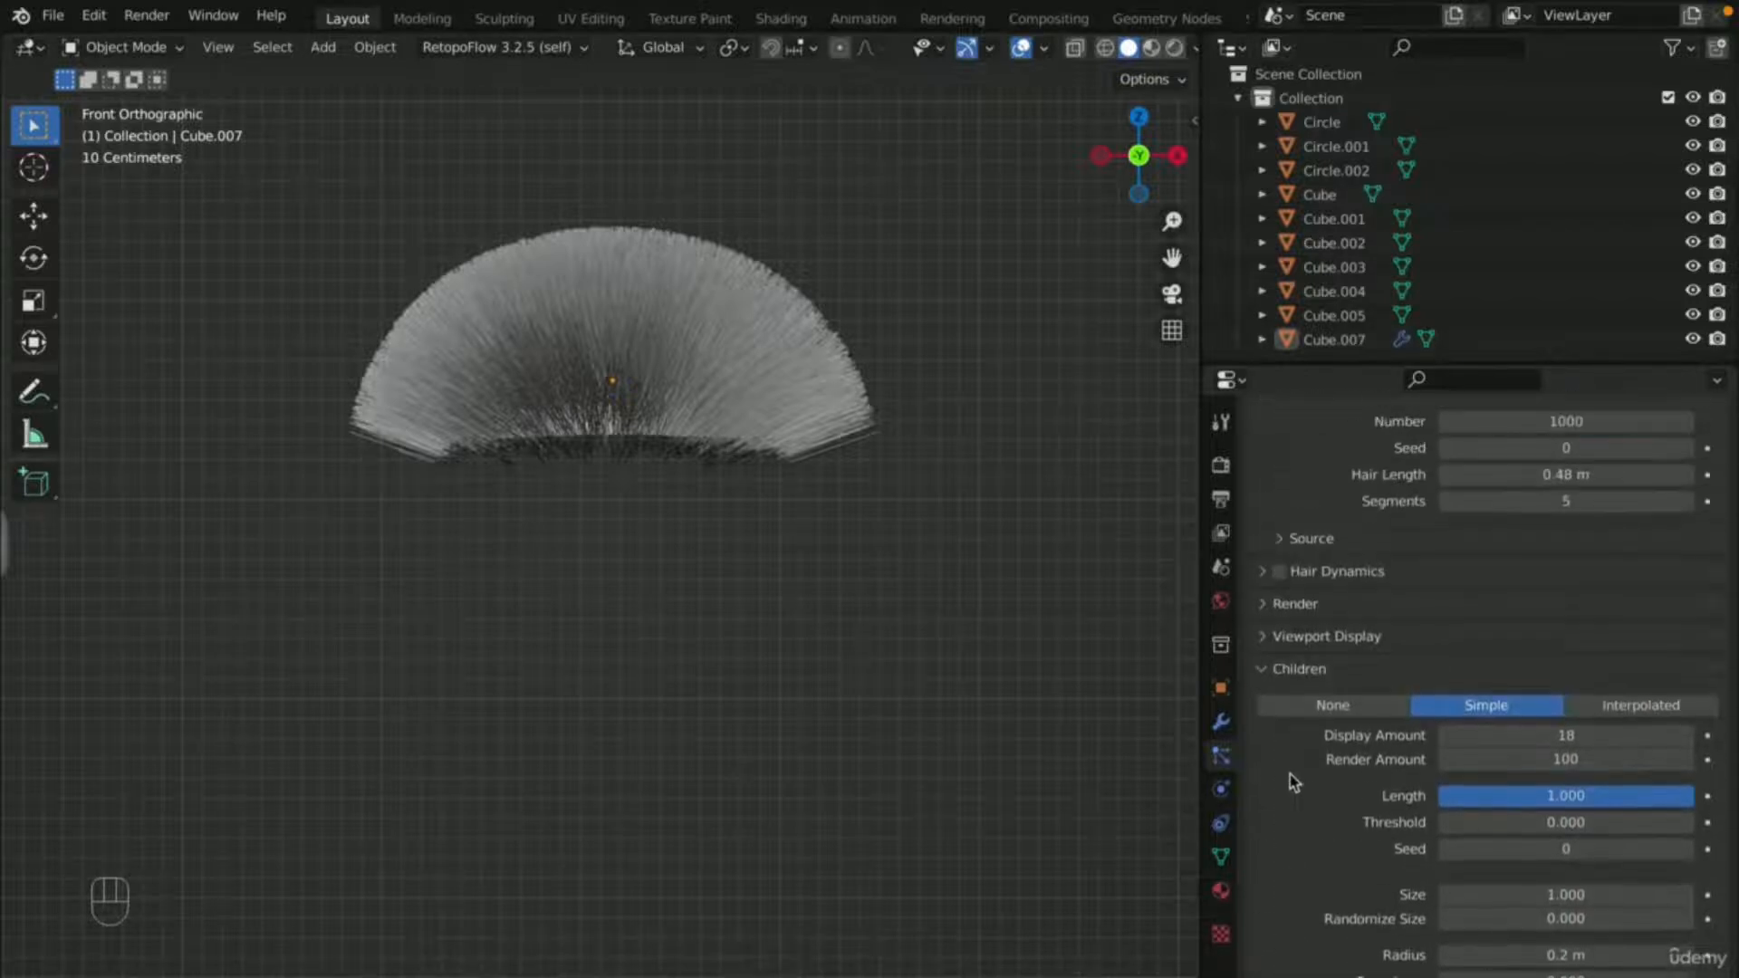
click(1297, 604)
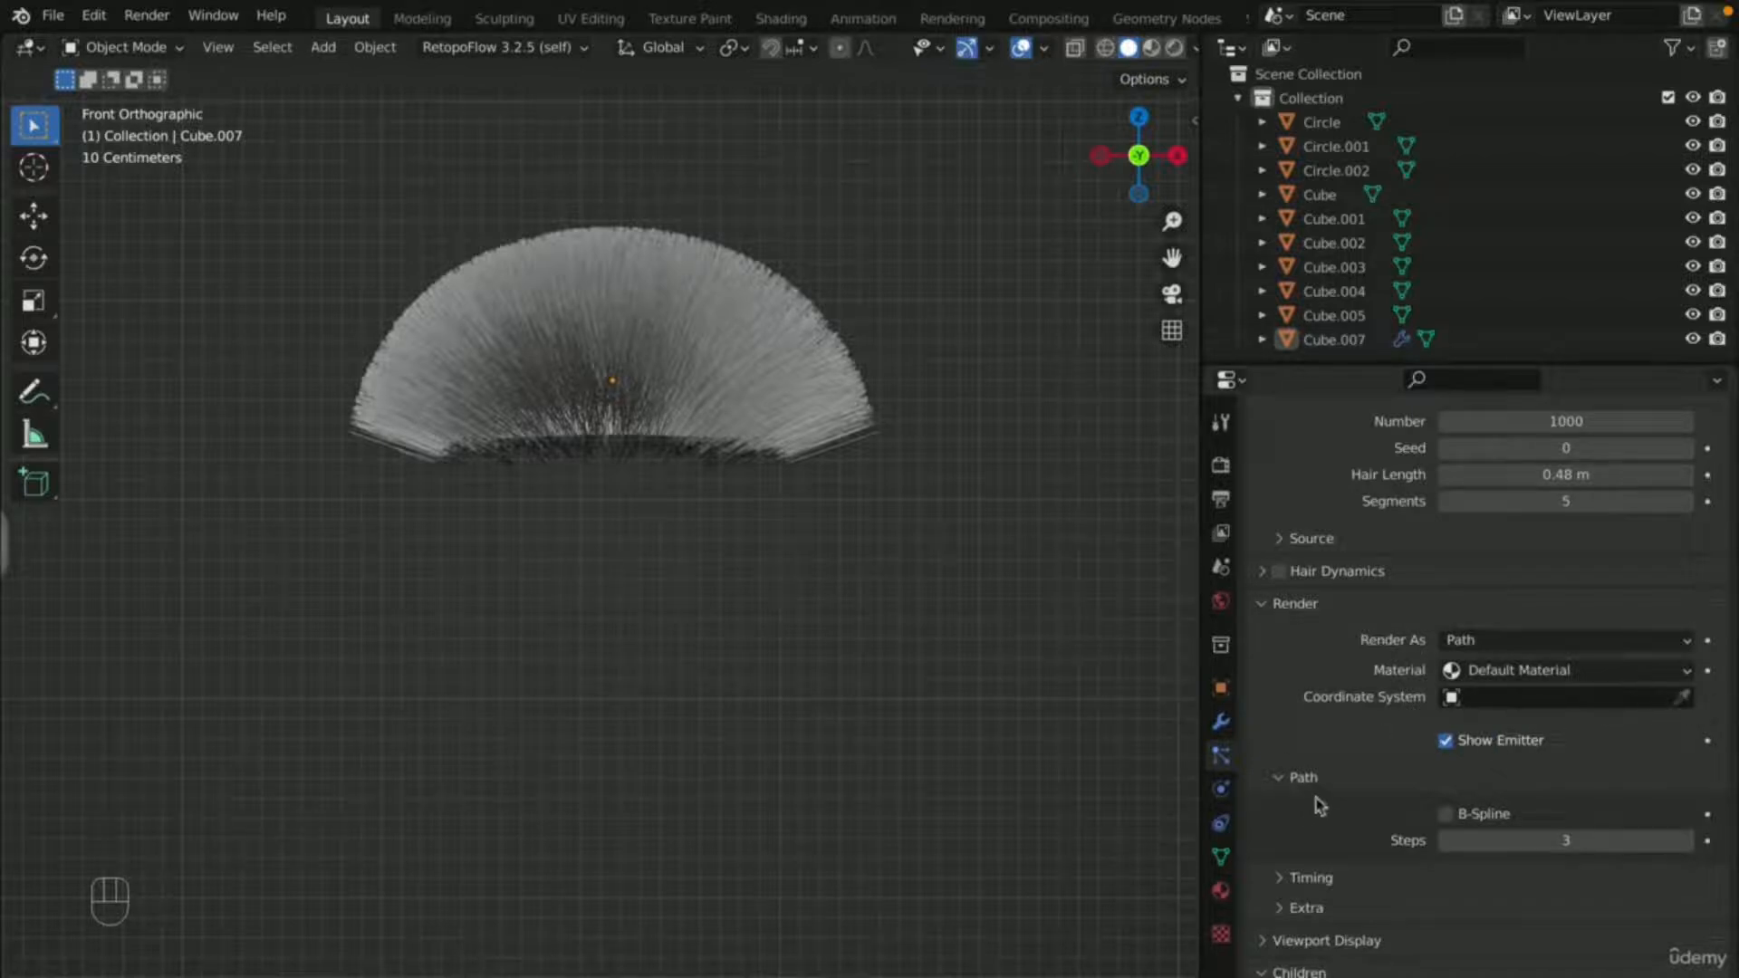
scroll(1320, 806, down, 1)
scroll(1313, 799, up, 3)
scroll(1304, 784, down, 2)
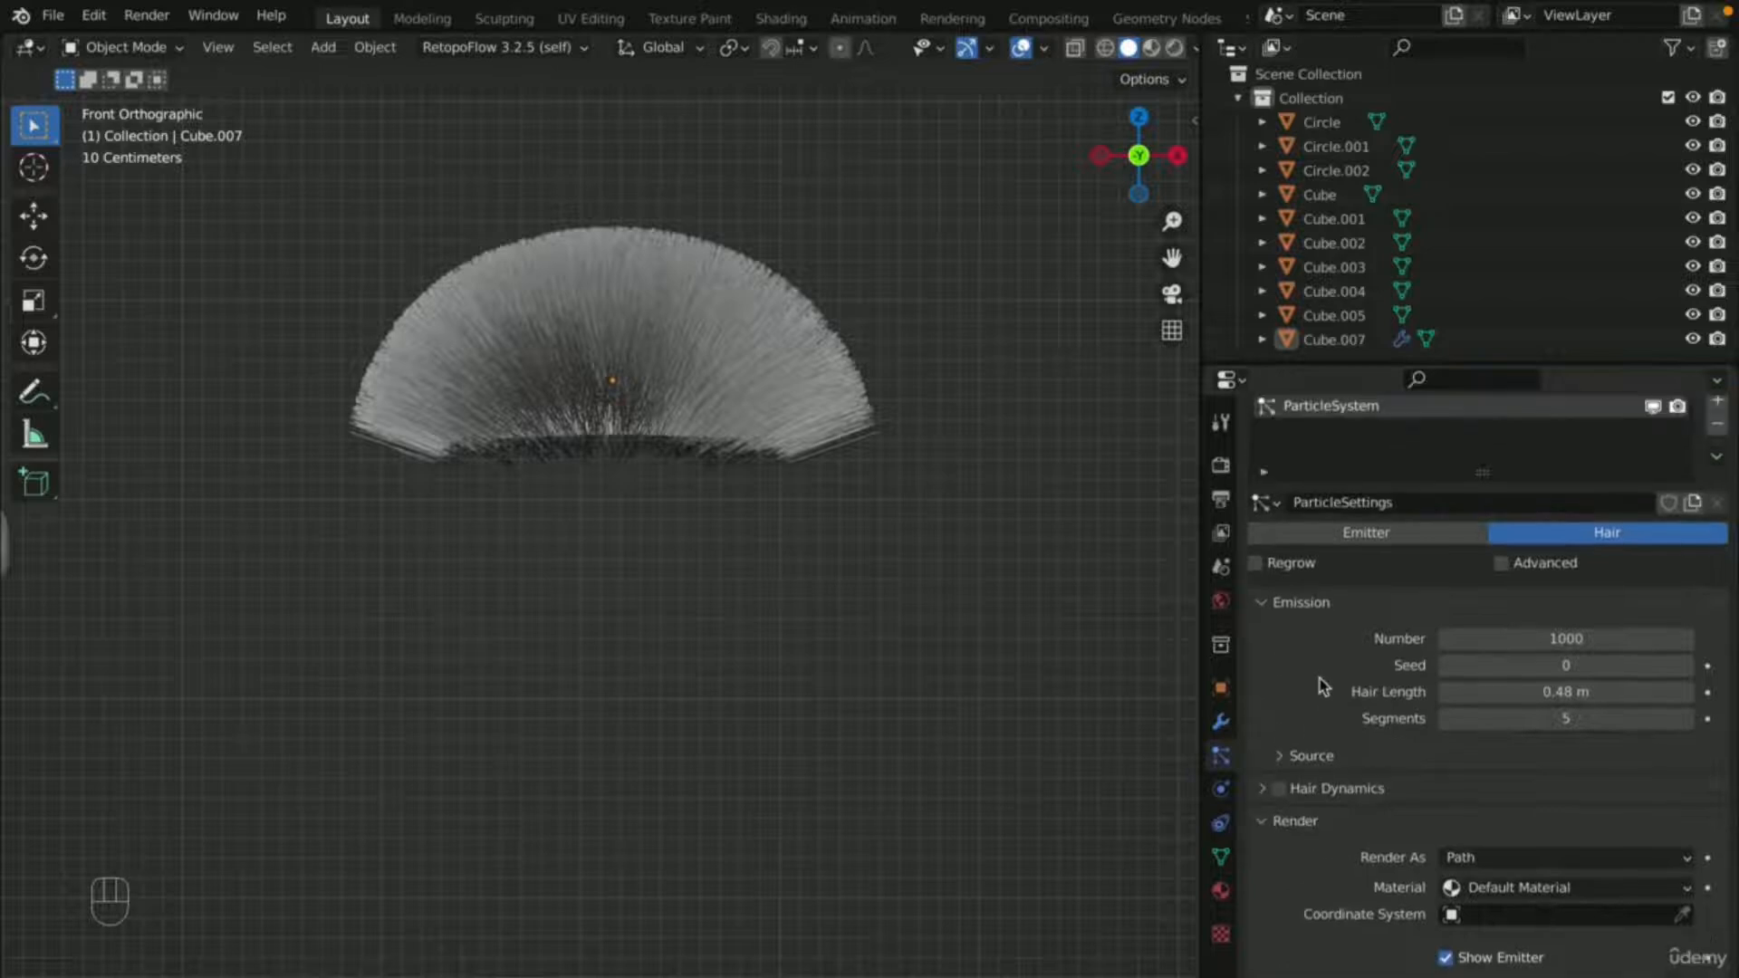
scroll(1322, 685, up, 6)
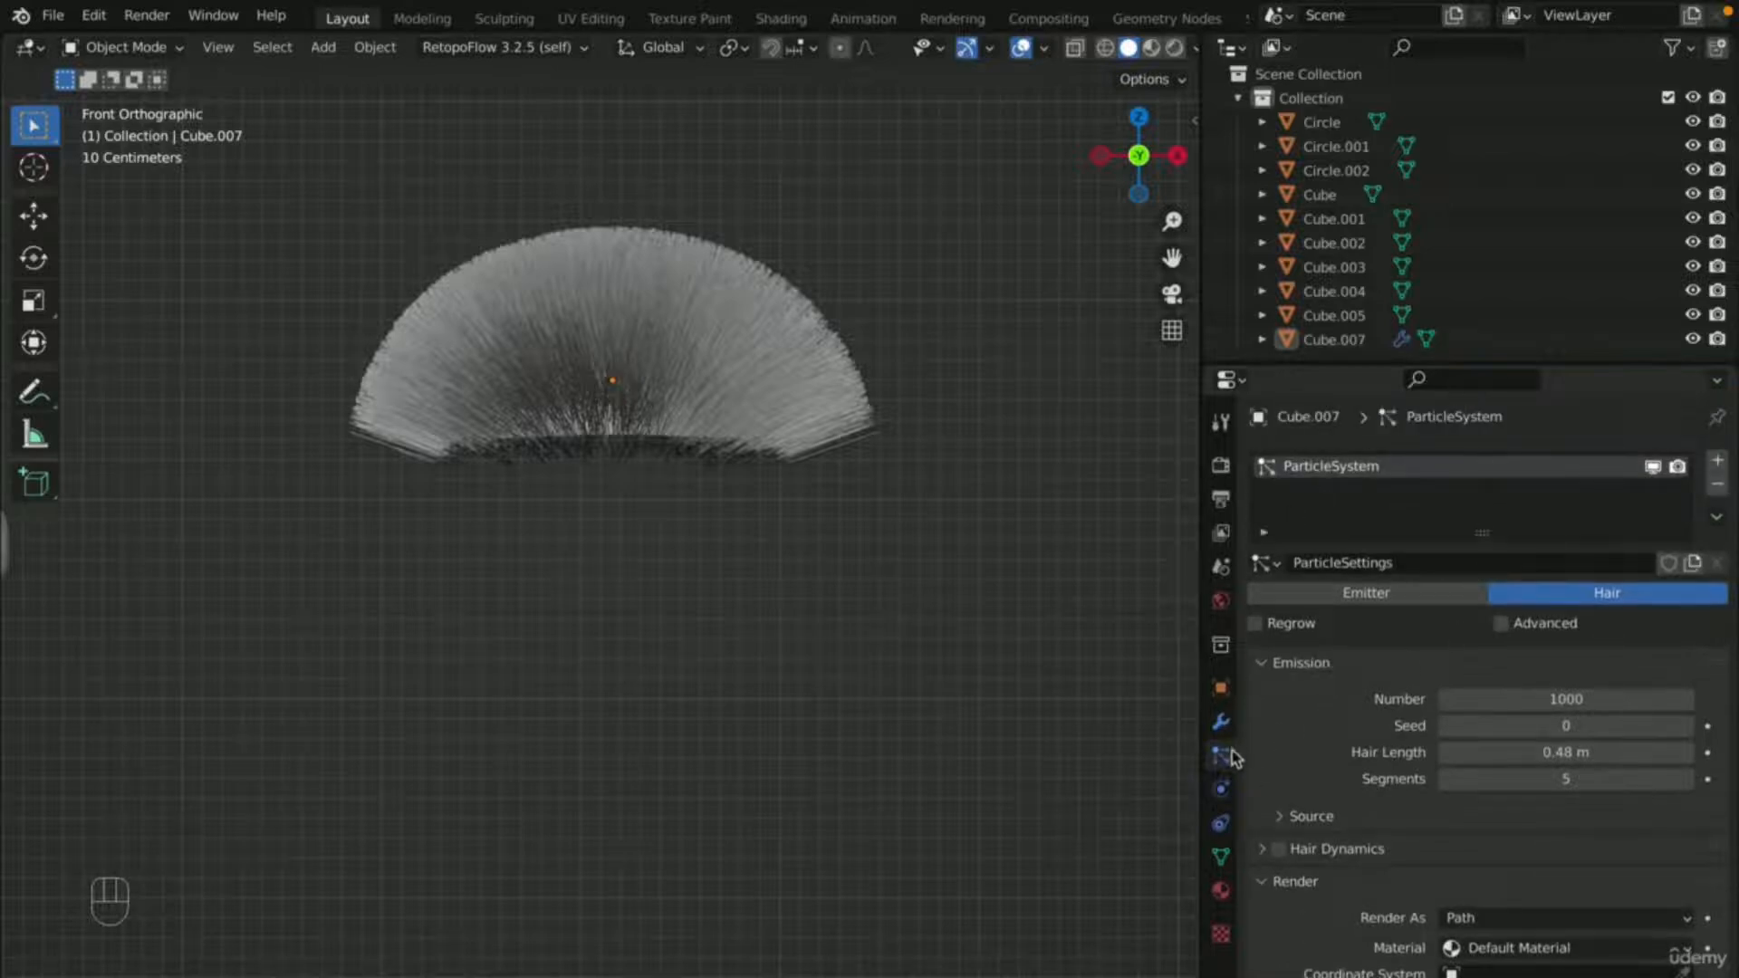
scroll(702, 425, down, 4)
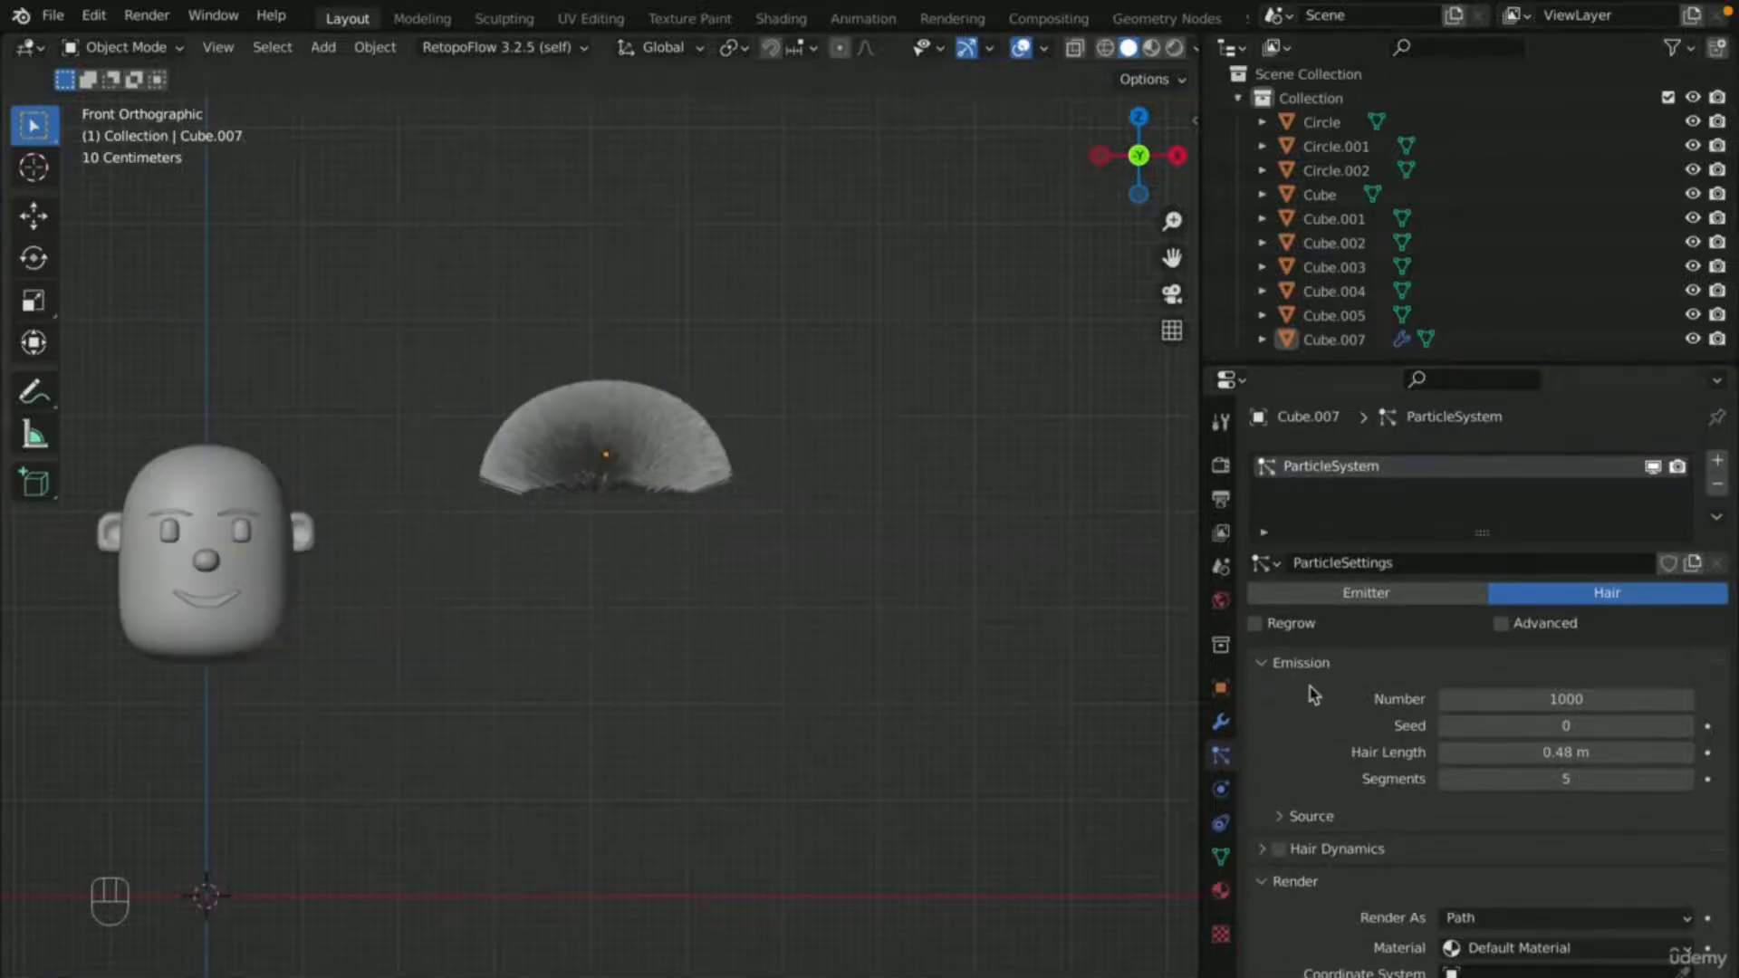
scroll(688, 497, up, 3)
- Add a new material to the hair cap and name it base
click(619, 390)
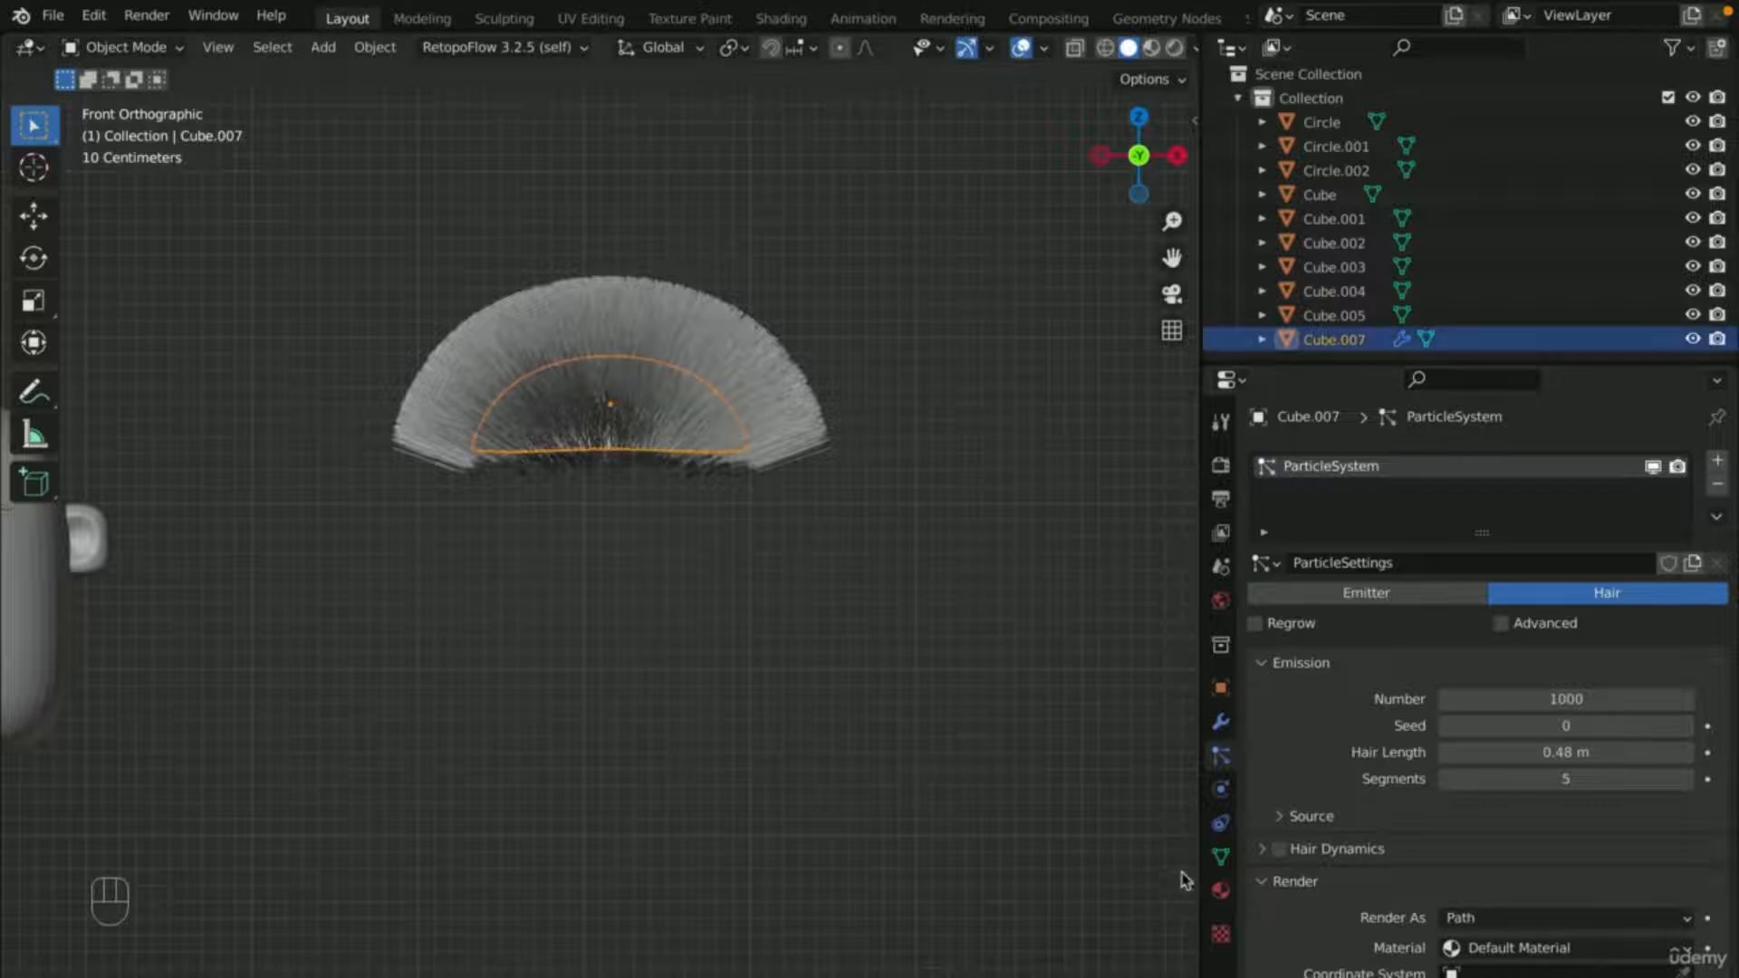
click(1220, 889)
click(1717, 460)
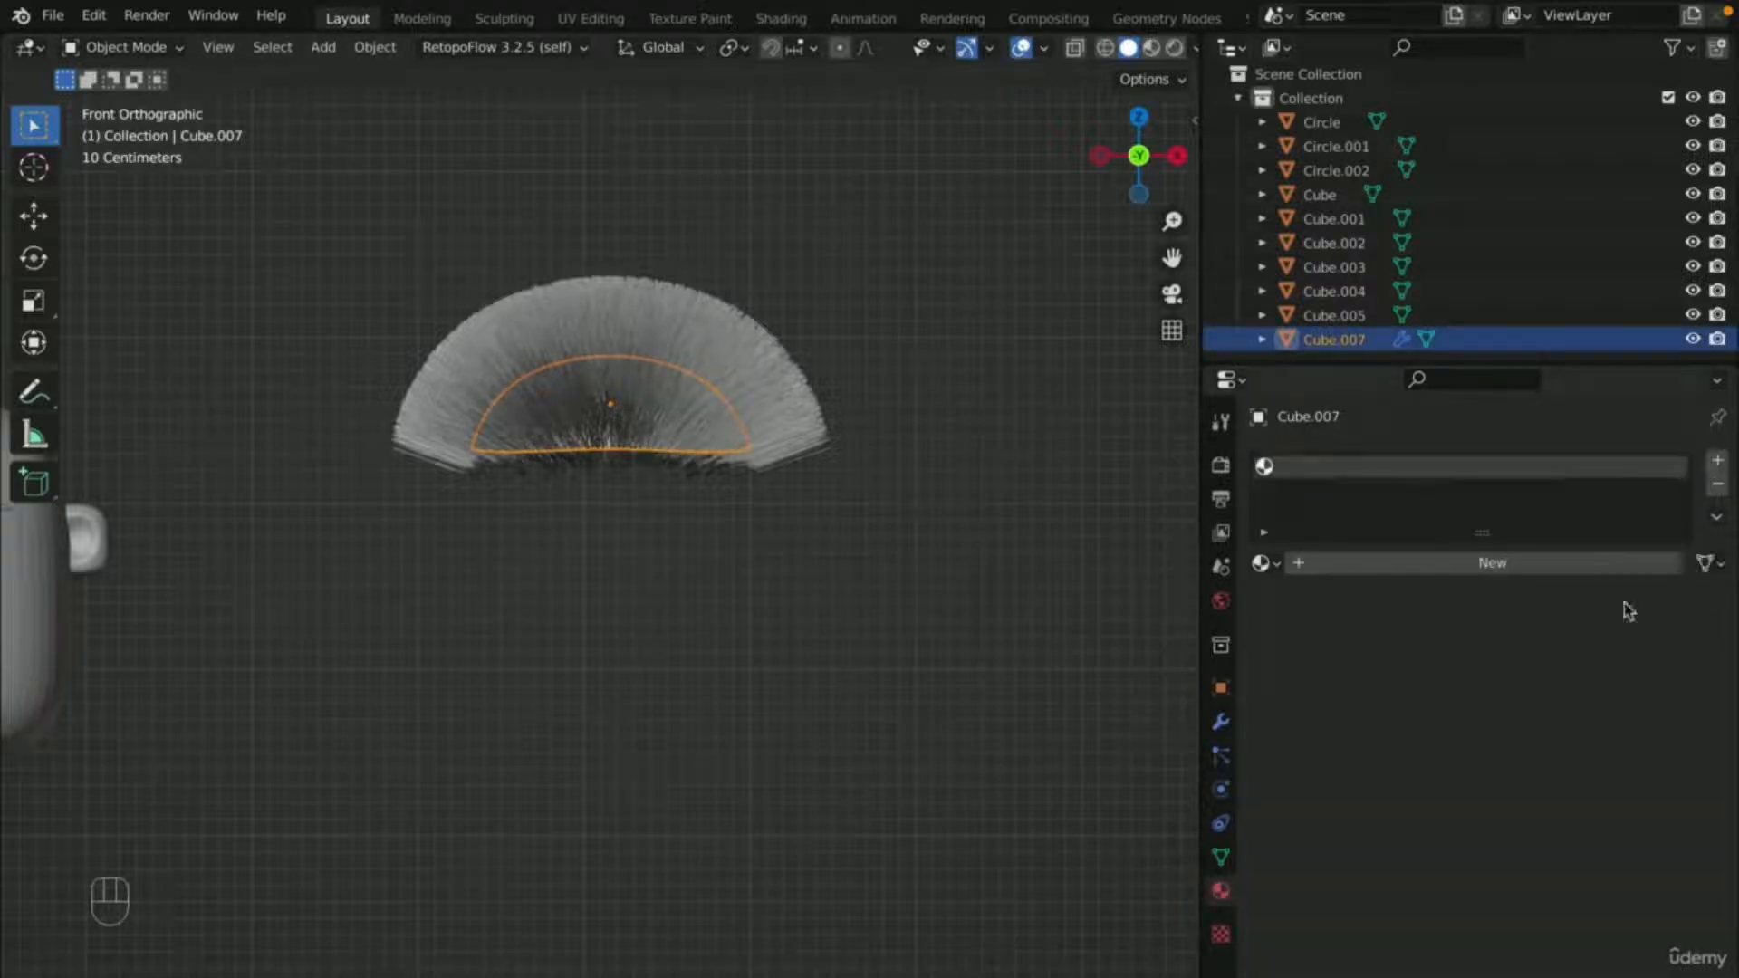
click(1568, 565)
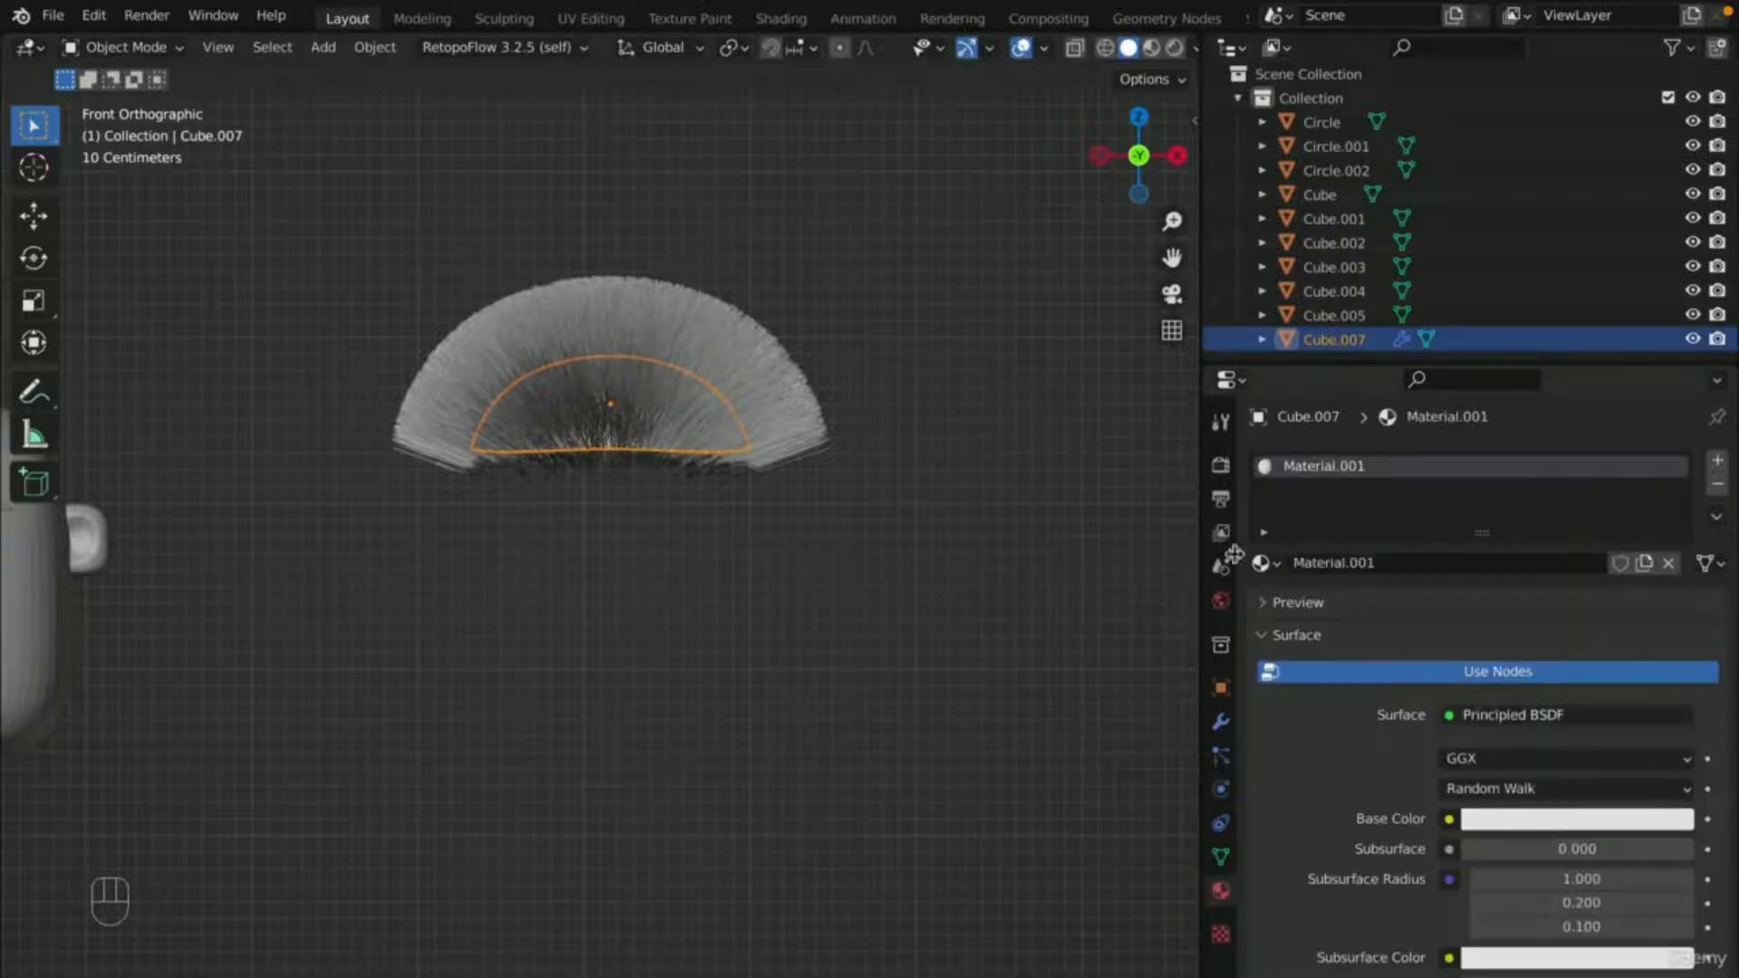
double_click(1309, 469)
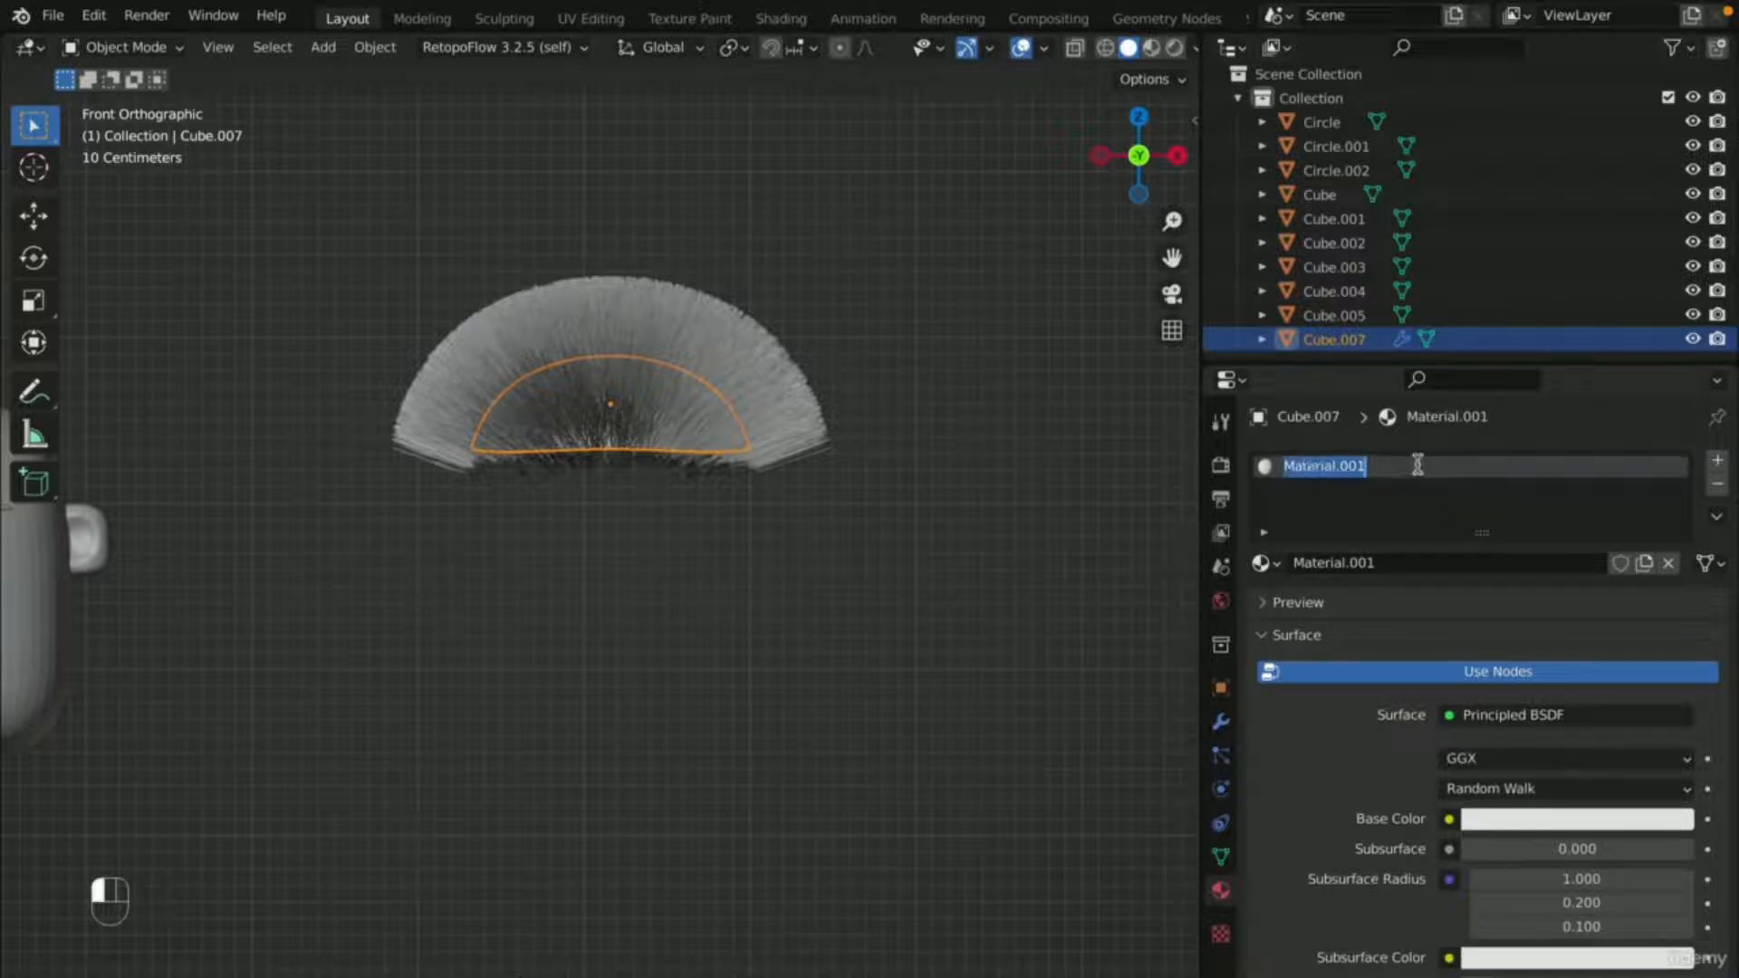
key(BackSpace)
text(base)
key(Return)
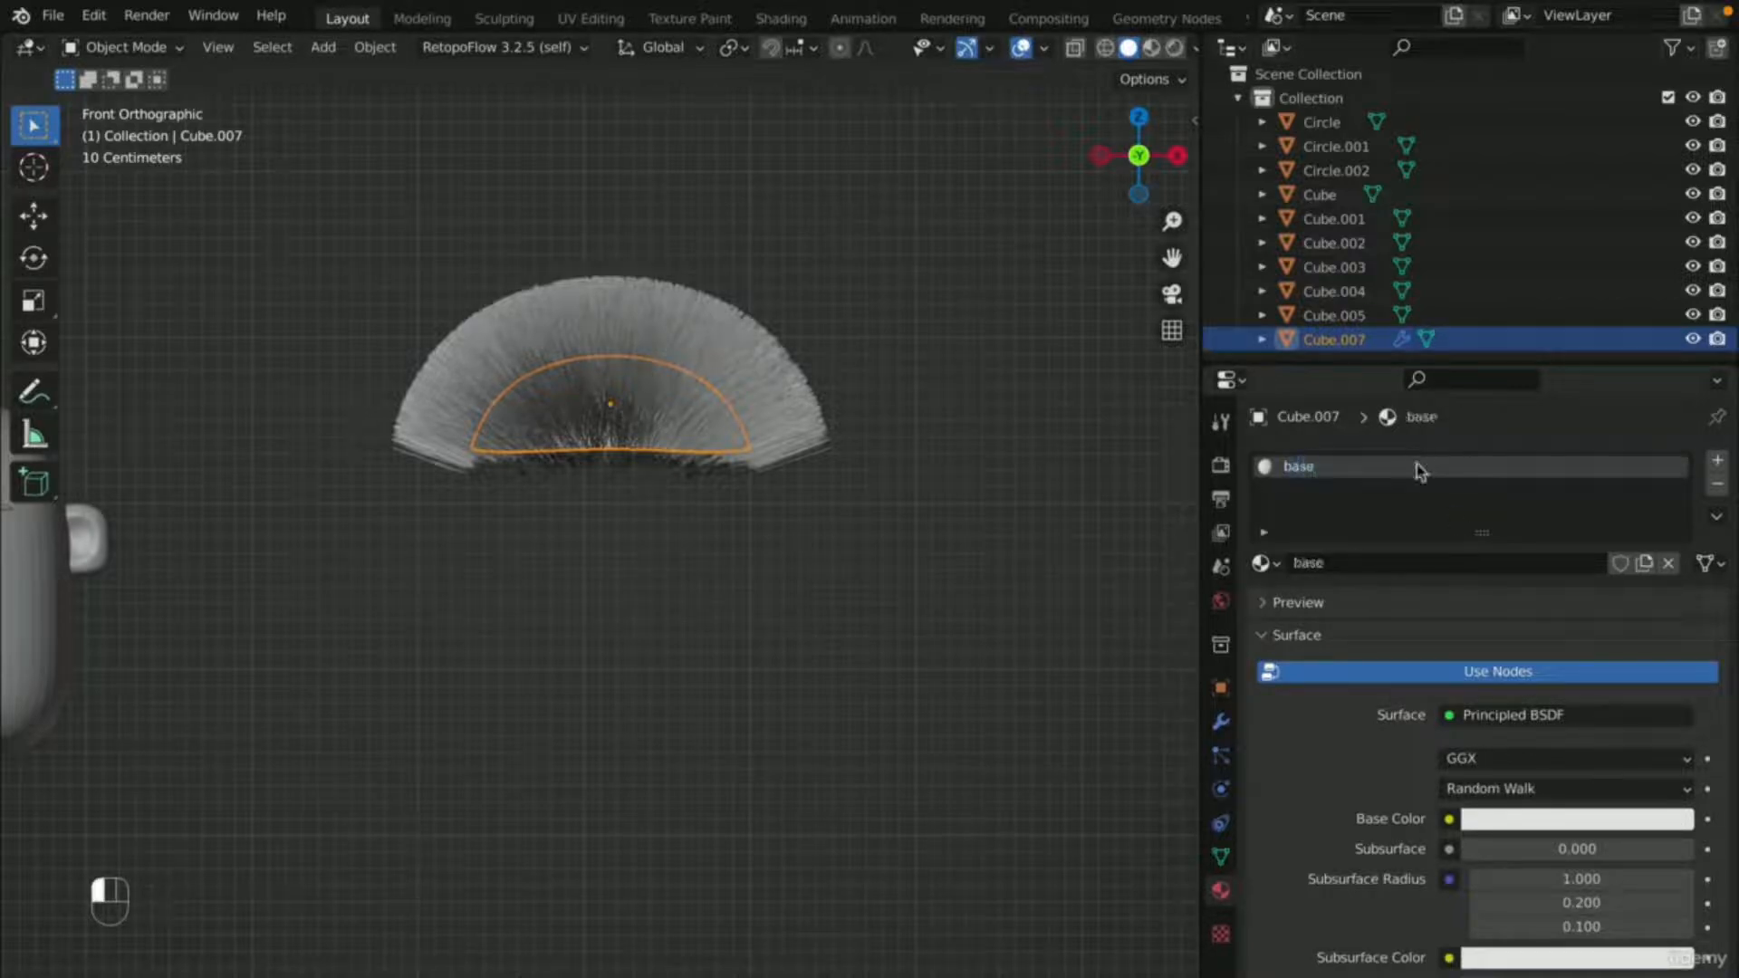
click(809, 634)
scroll(679, 645, down, 6)
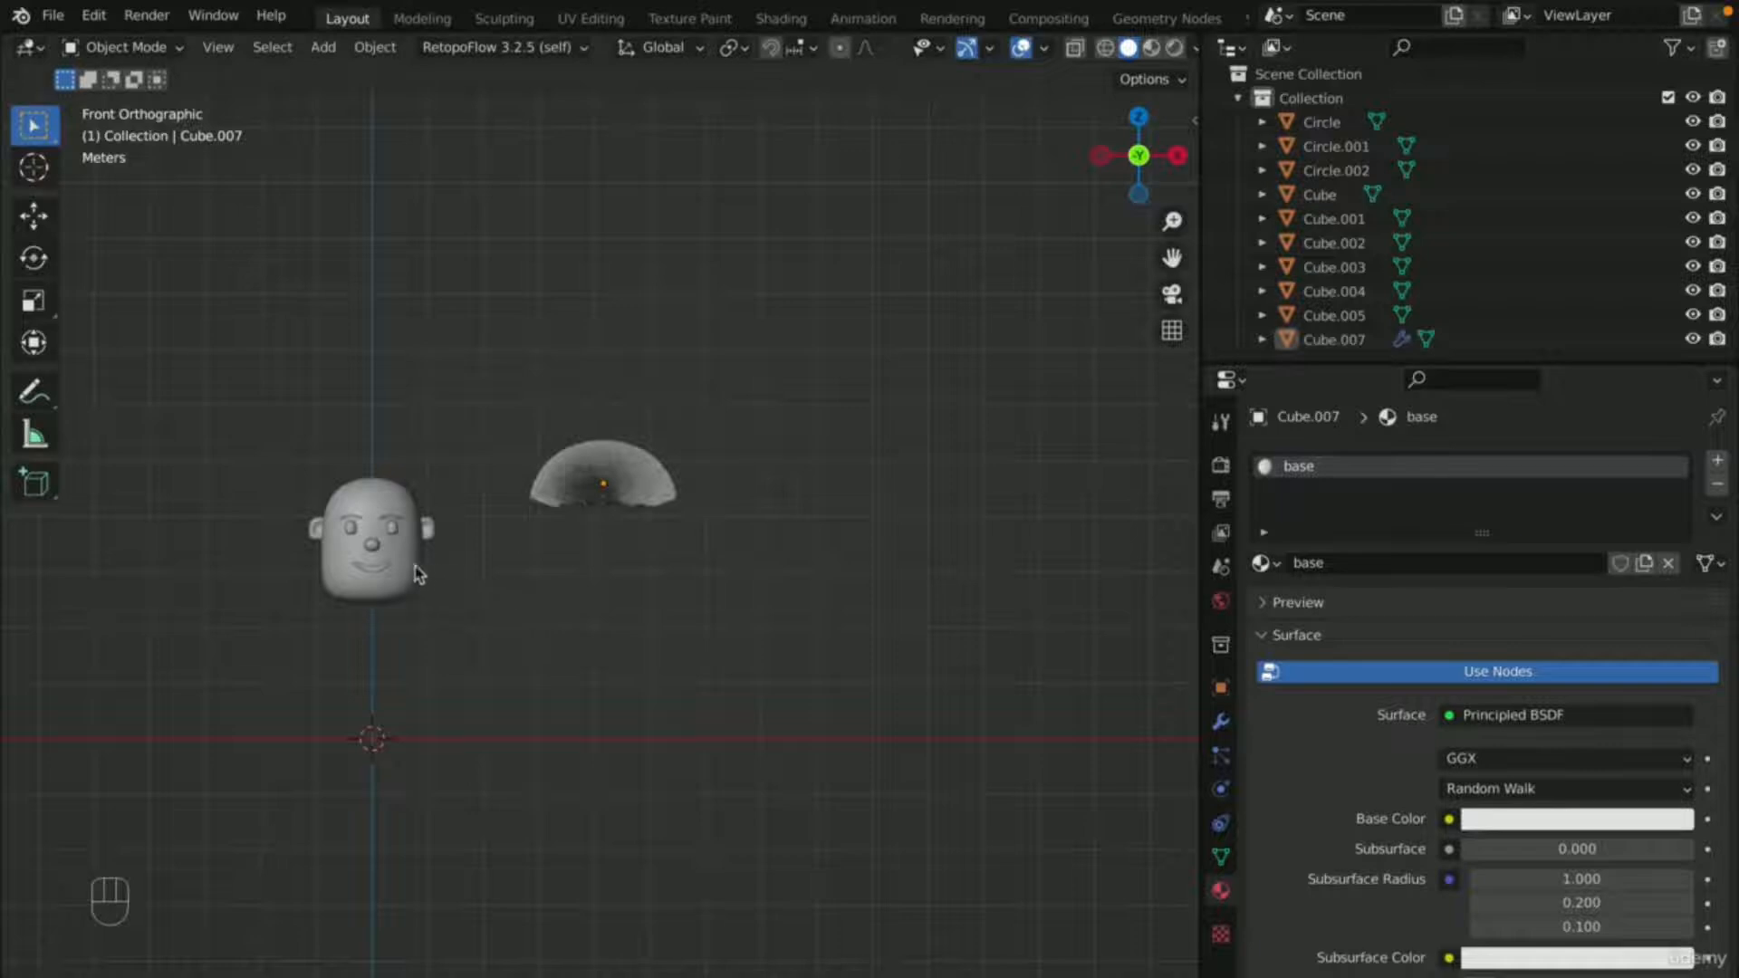
click(415, 569)
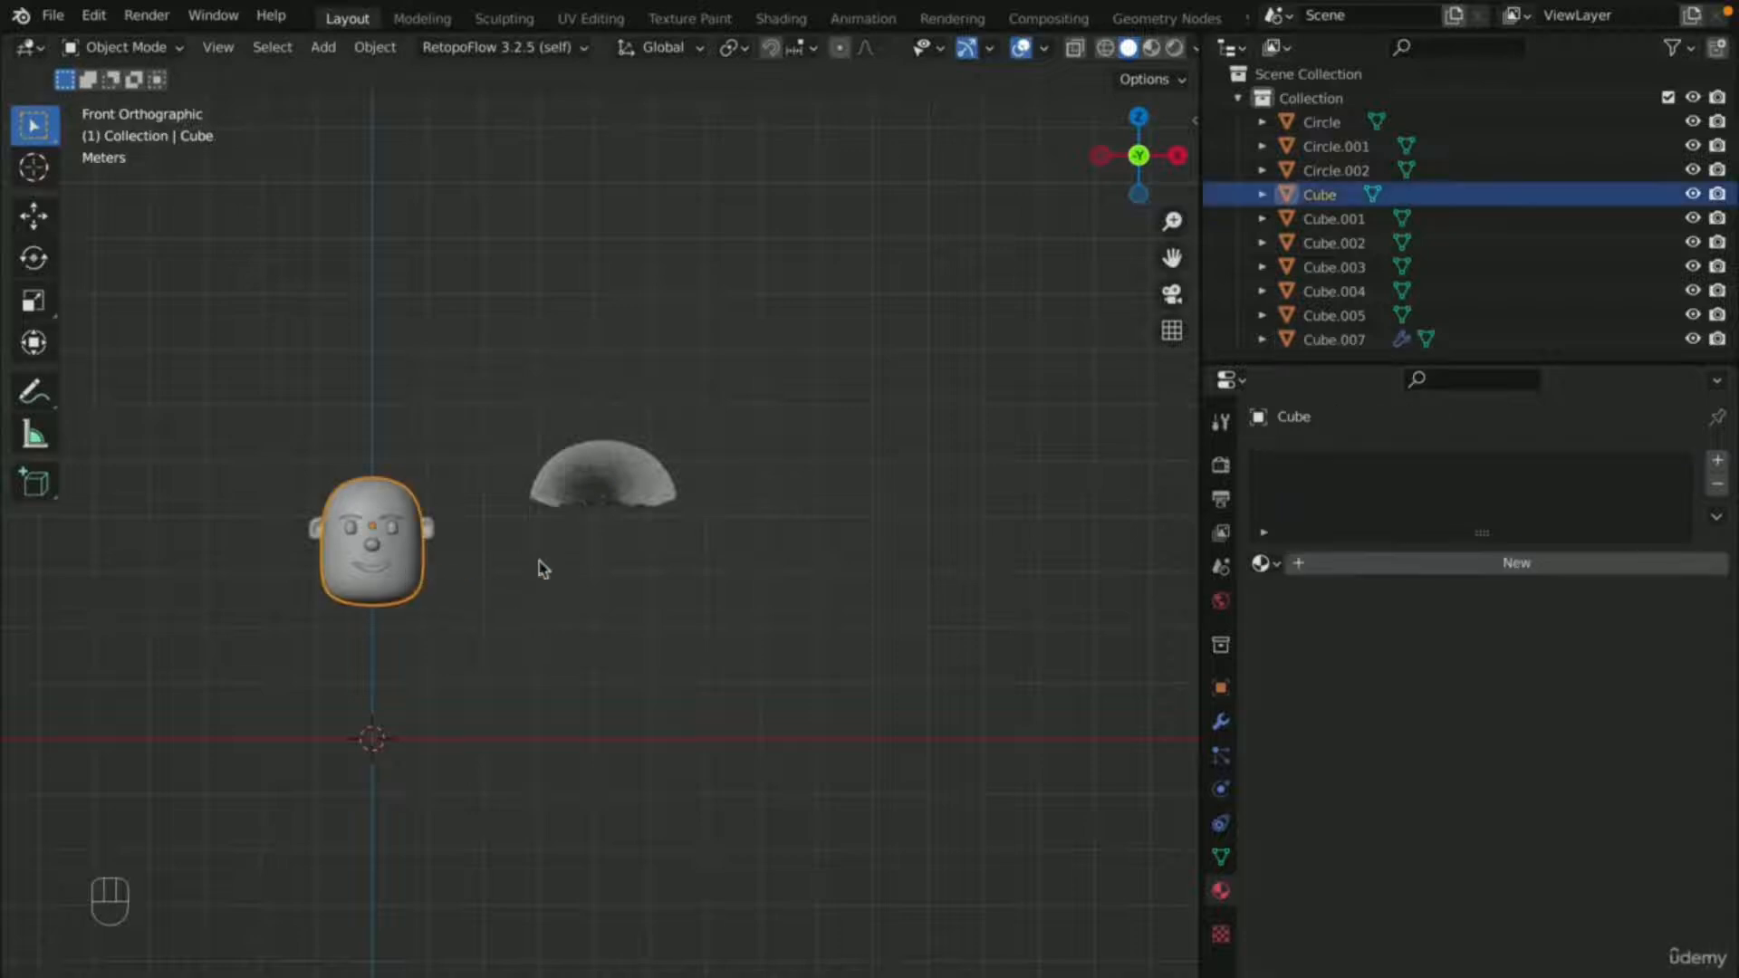
click(1718, 463)
click(1594, 563)
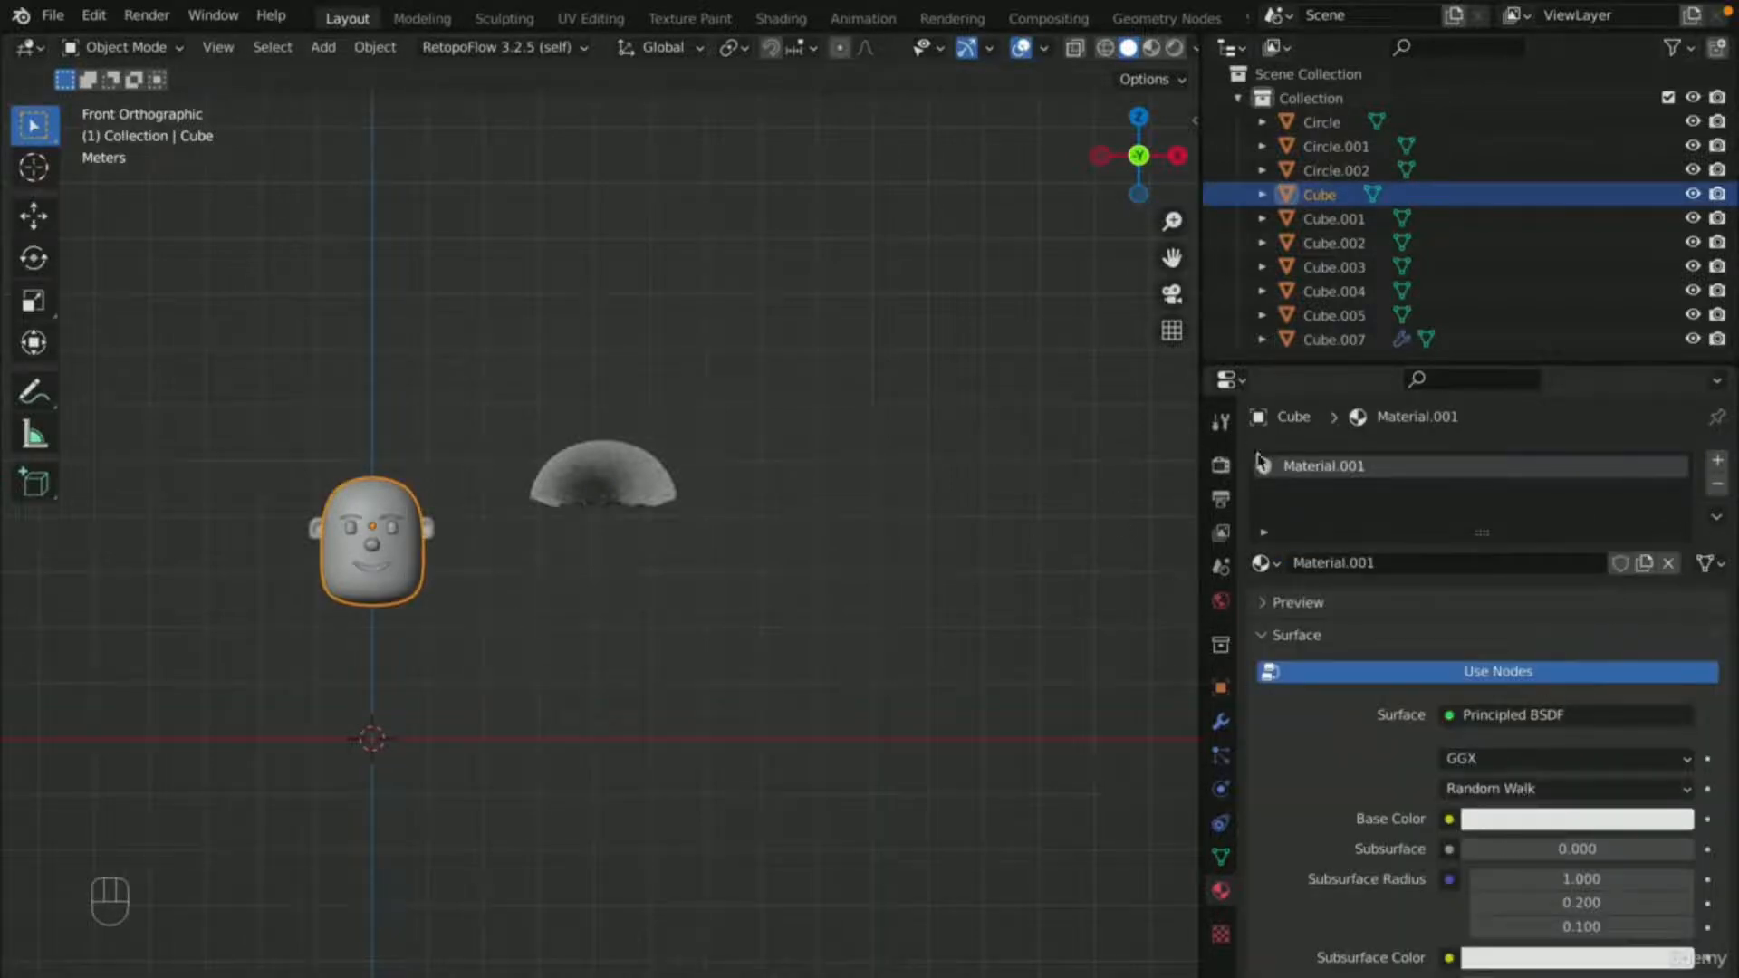
double_click(1359, 467)
text(b)
key(BackSpace)
key(BackSpace)
key(BackSpace)
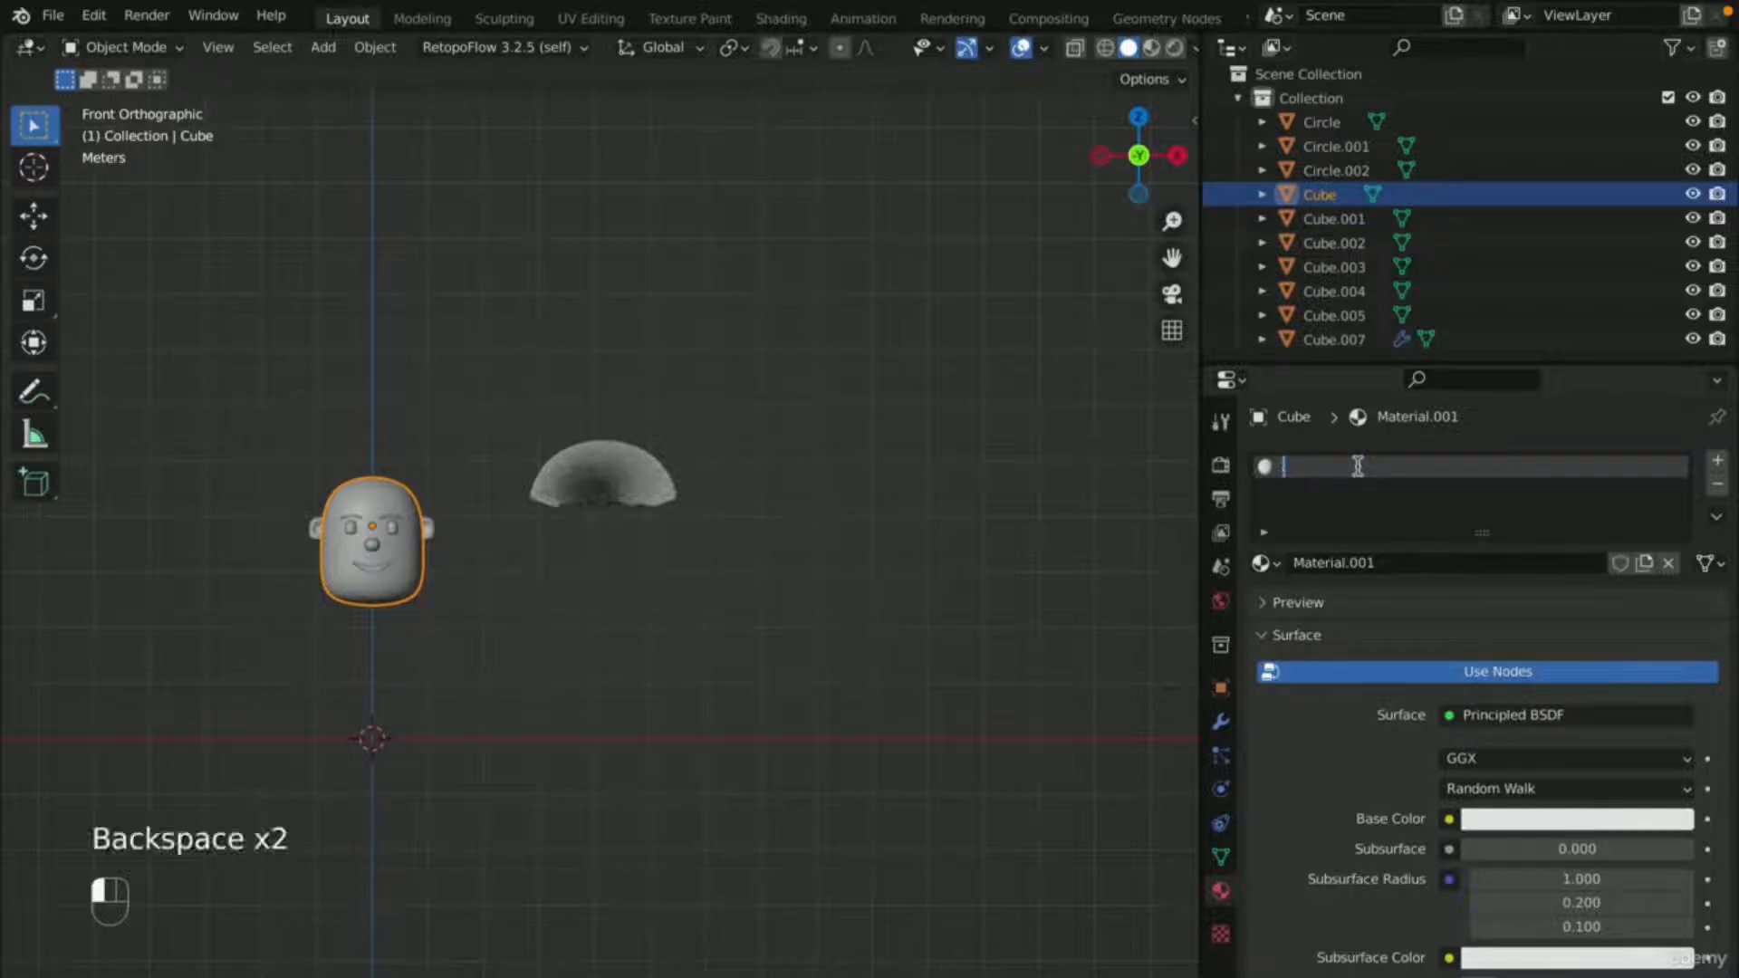
click(1715, 489)
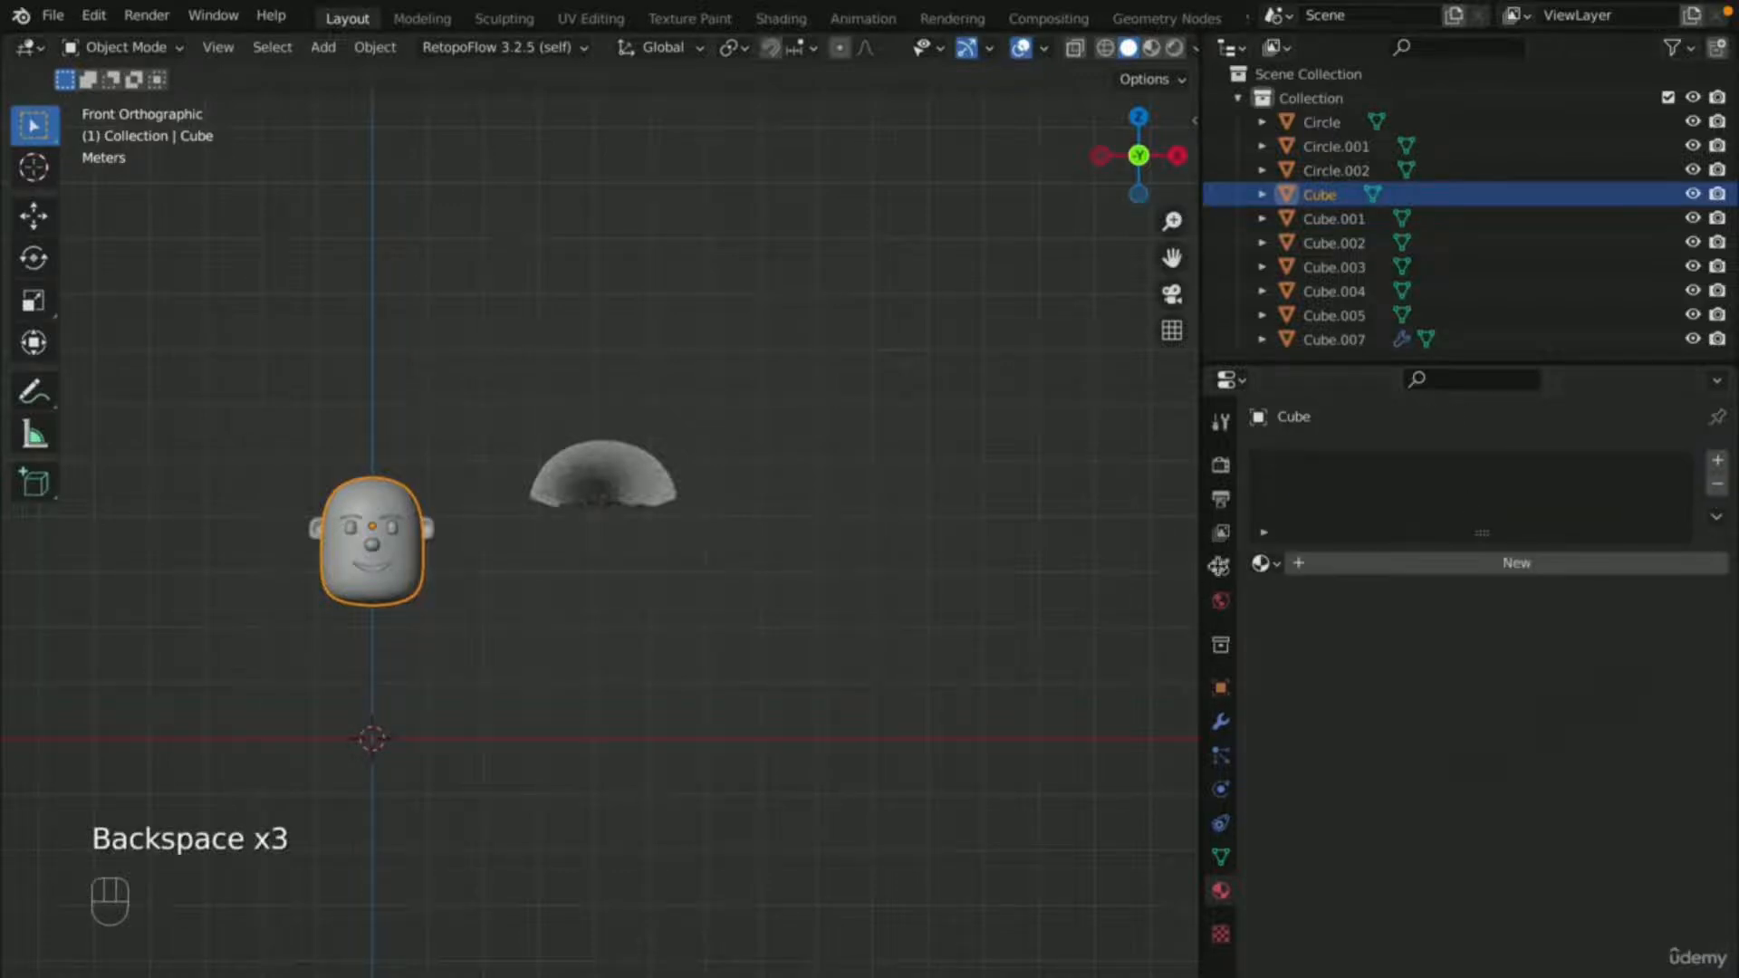
- Assign the existing base material to the head
click(1264, 562)
click(1280, 602)
click(994, 582)
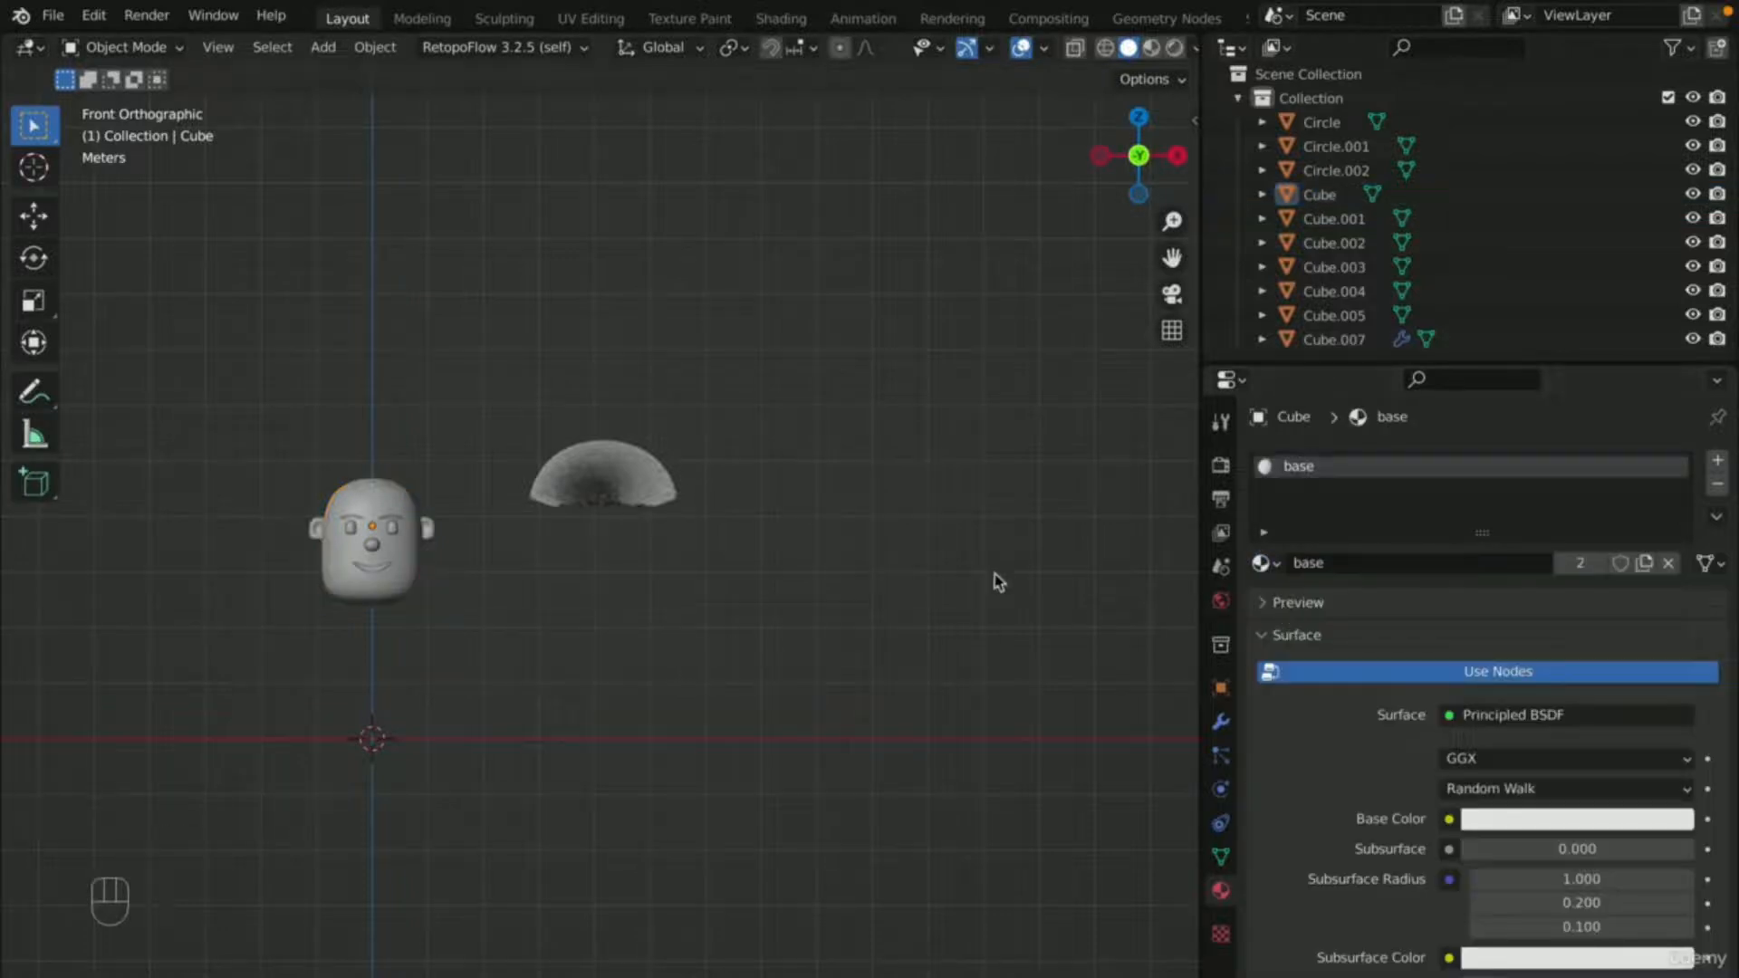
scroll(869, 543, up, 4)
scroll(869, 543, down, 3)
- Switch to Material Preview and set the base material's Base Color to H 0.139, S 0.111, V 0.338
click(1151, 47)
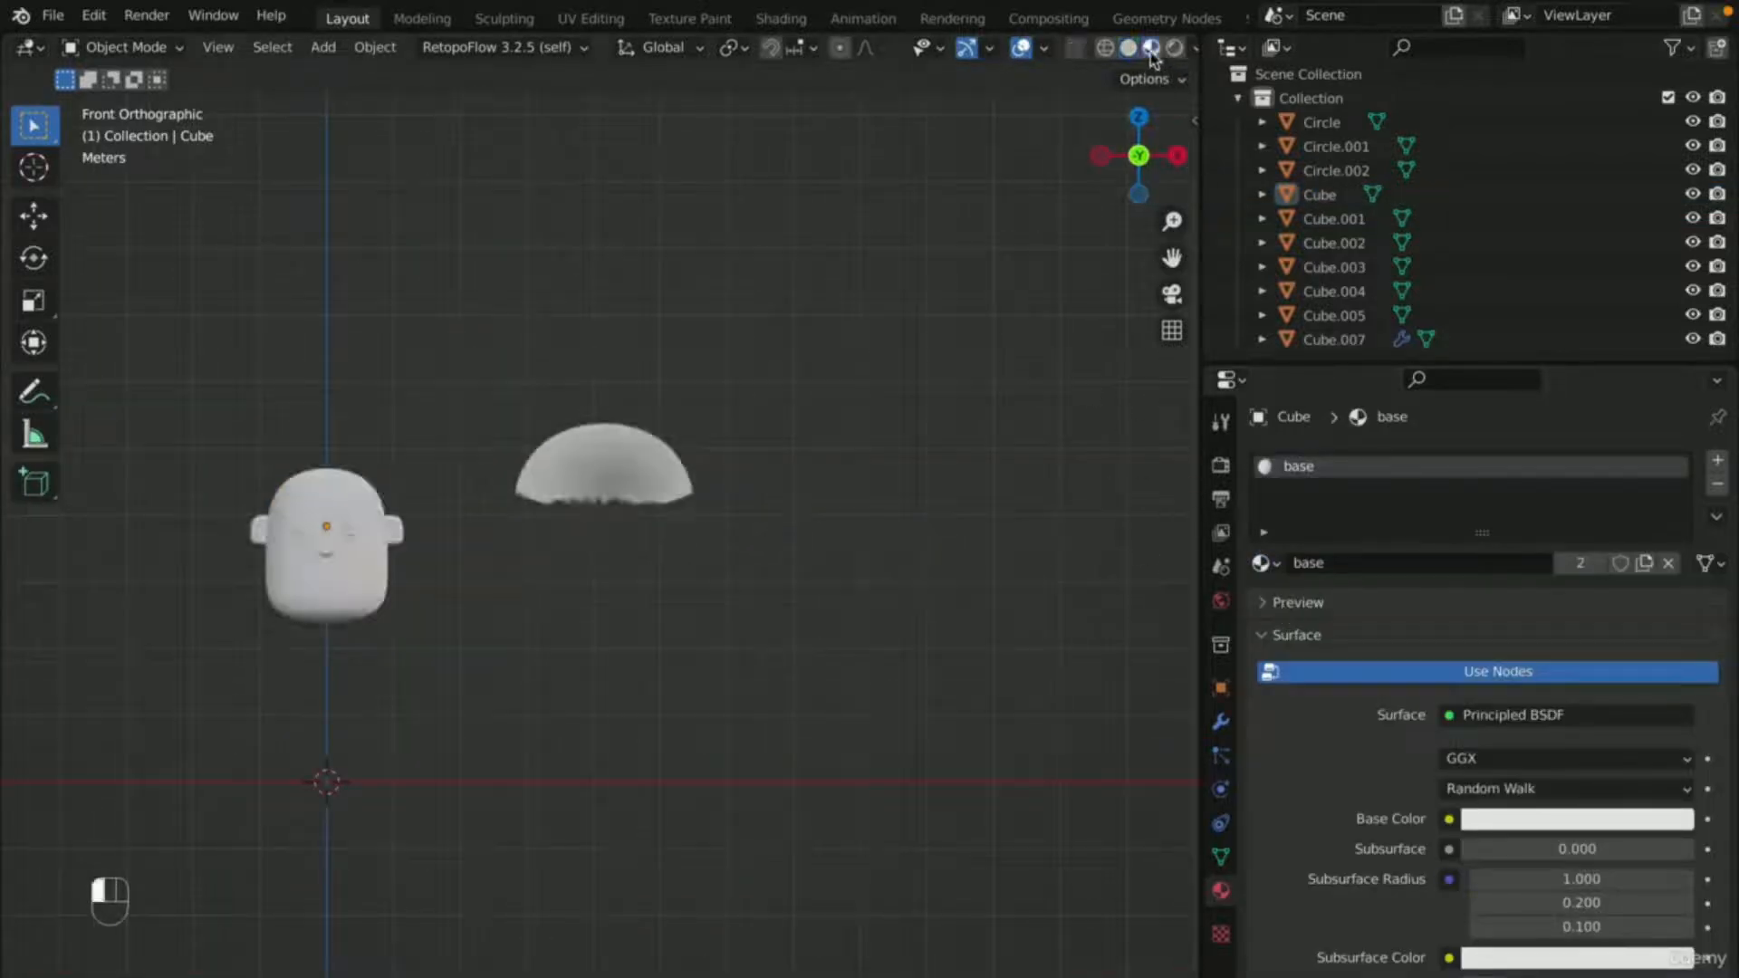
click(1506, 820)
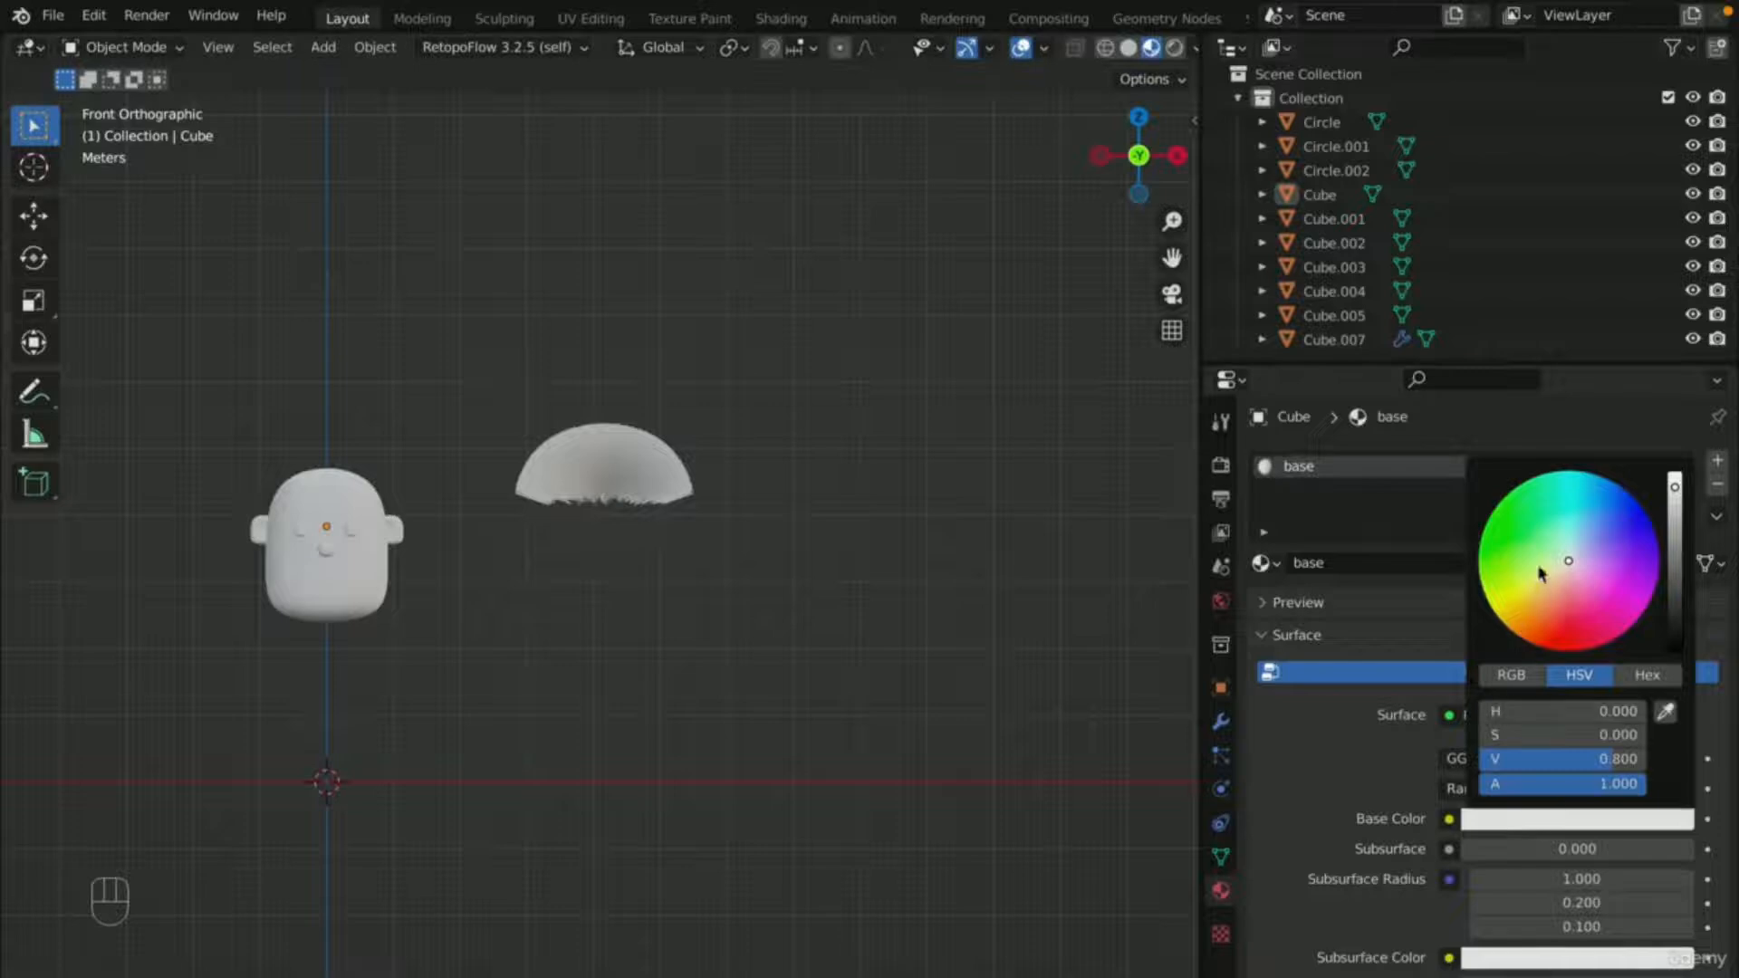
mouse_move(1540, 576)
mouse_down()
mouse_move(1527, 614)
mouse_move(1564, 563)
mouse_up()
drag(1685, 496, 1674, 540)
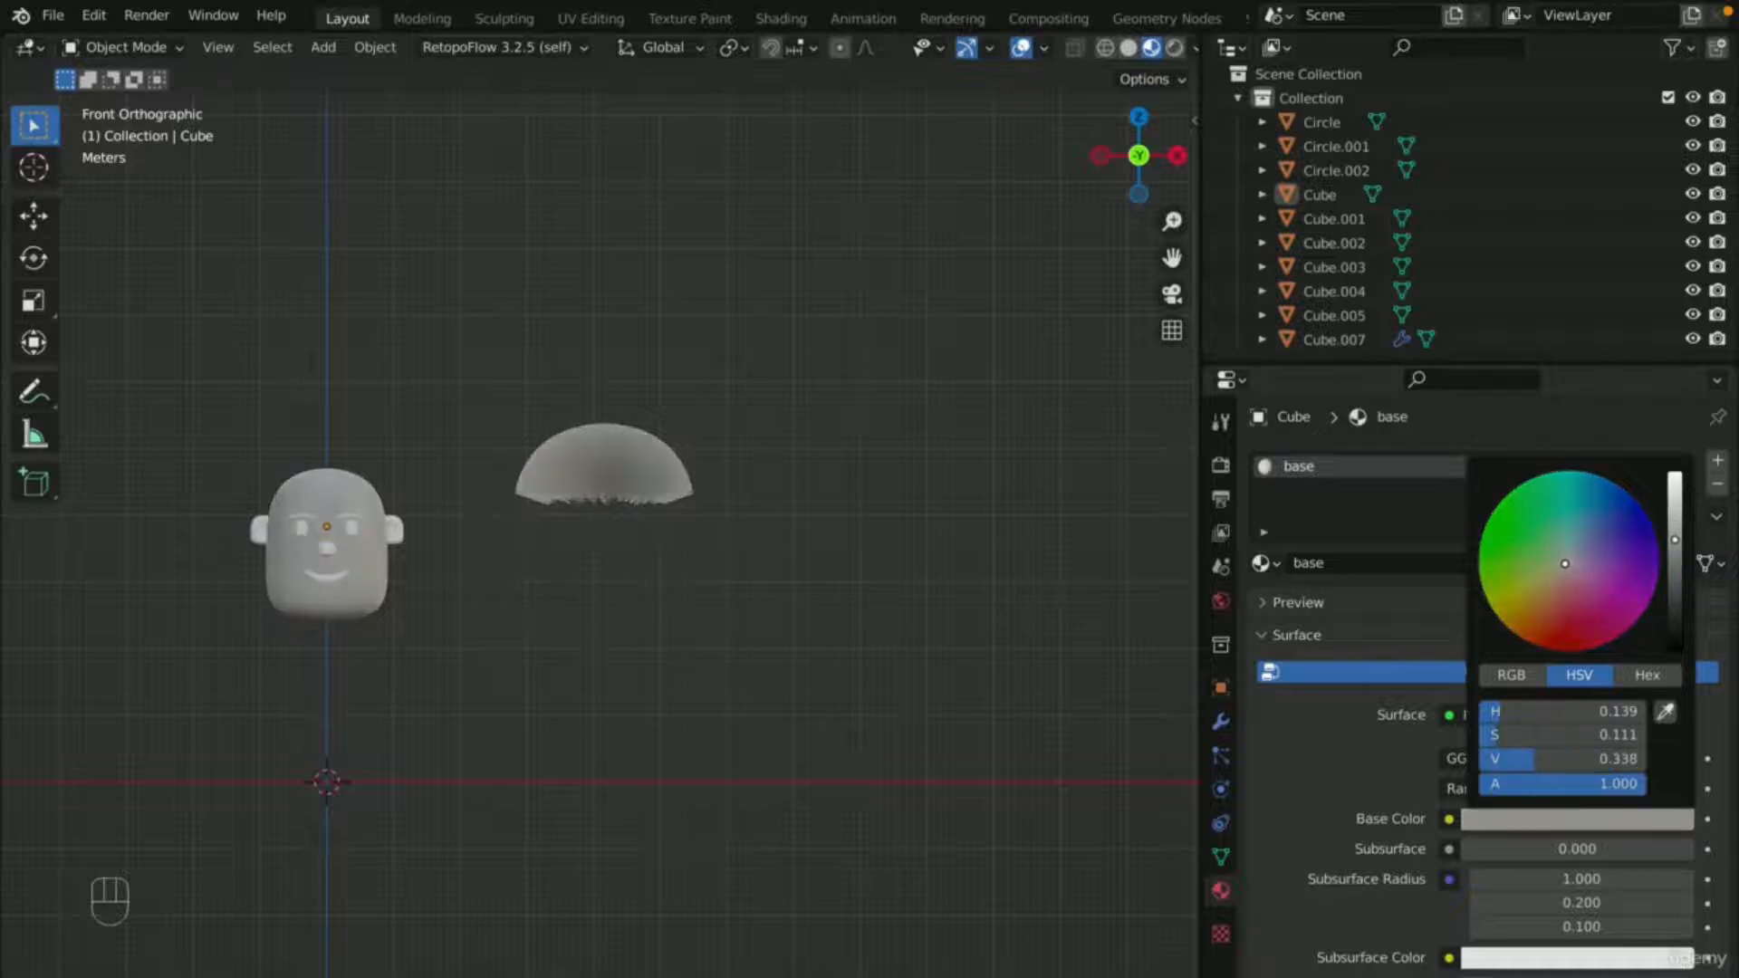
scroll(1576, 574, down, 3)
scroll(1575, 574, up, 3)
scroll(535, 621, up, 8)
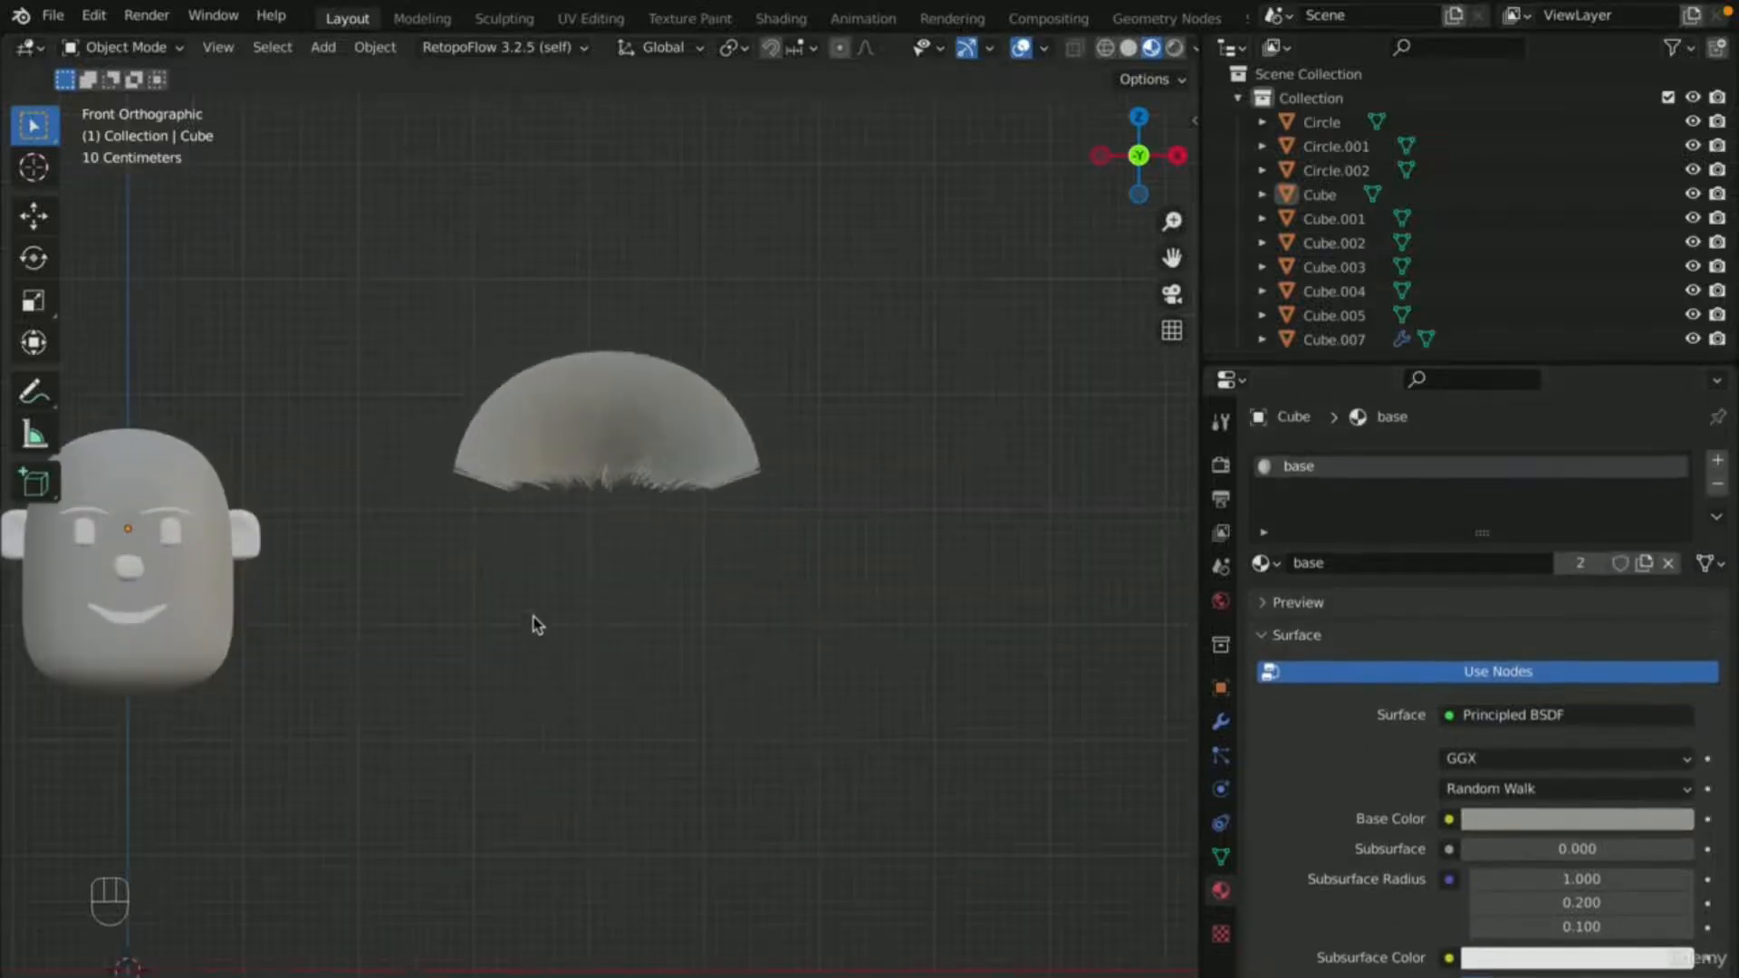
scroll(535, 622, down, 6)
- Remove the base material slot from the head and the hair cap, and return to Solid shading
click(1717, 485)
click(707, 433)
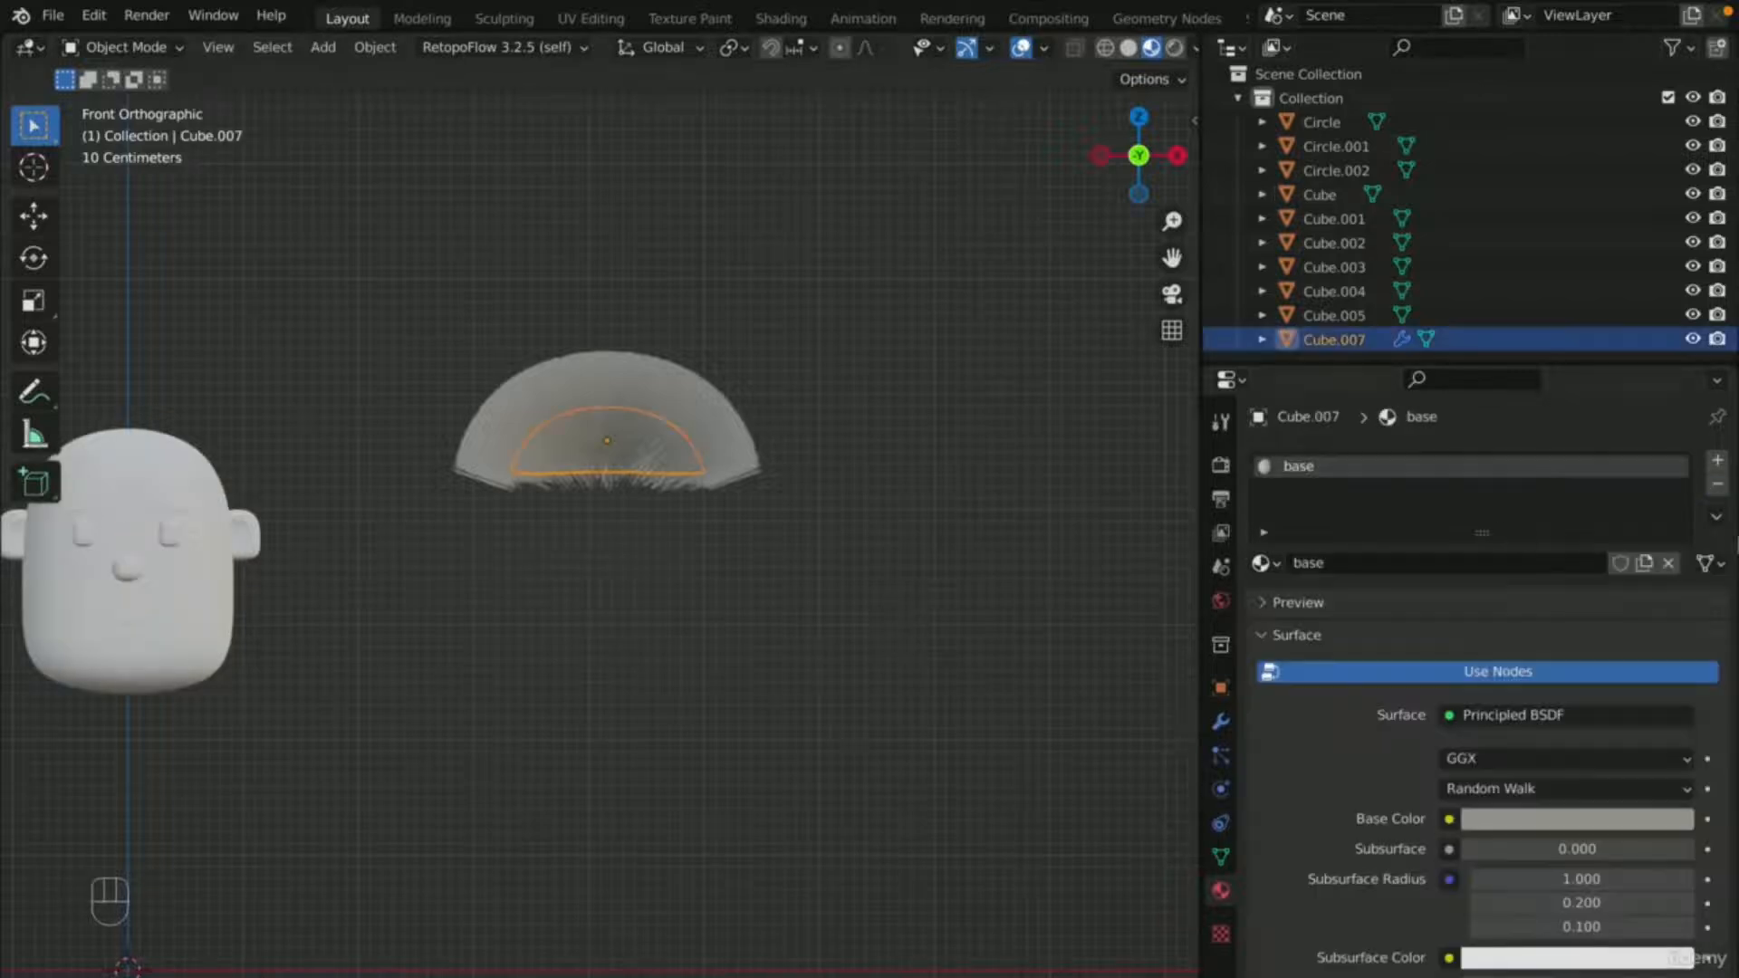
click(1717, 484)
click(653, 680)
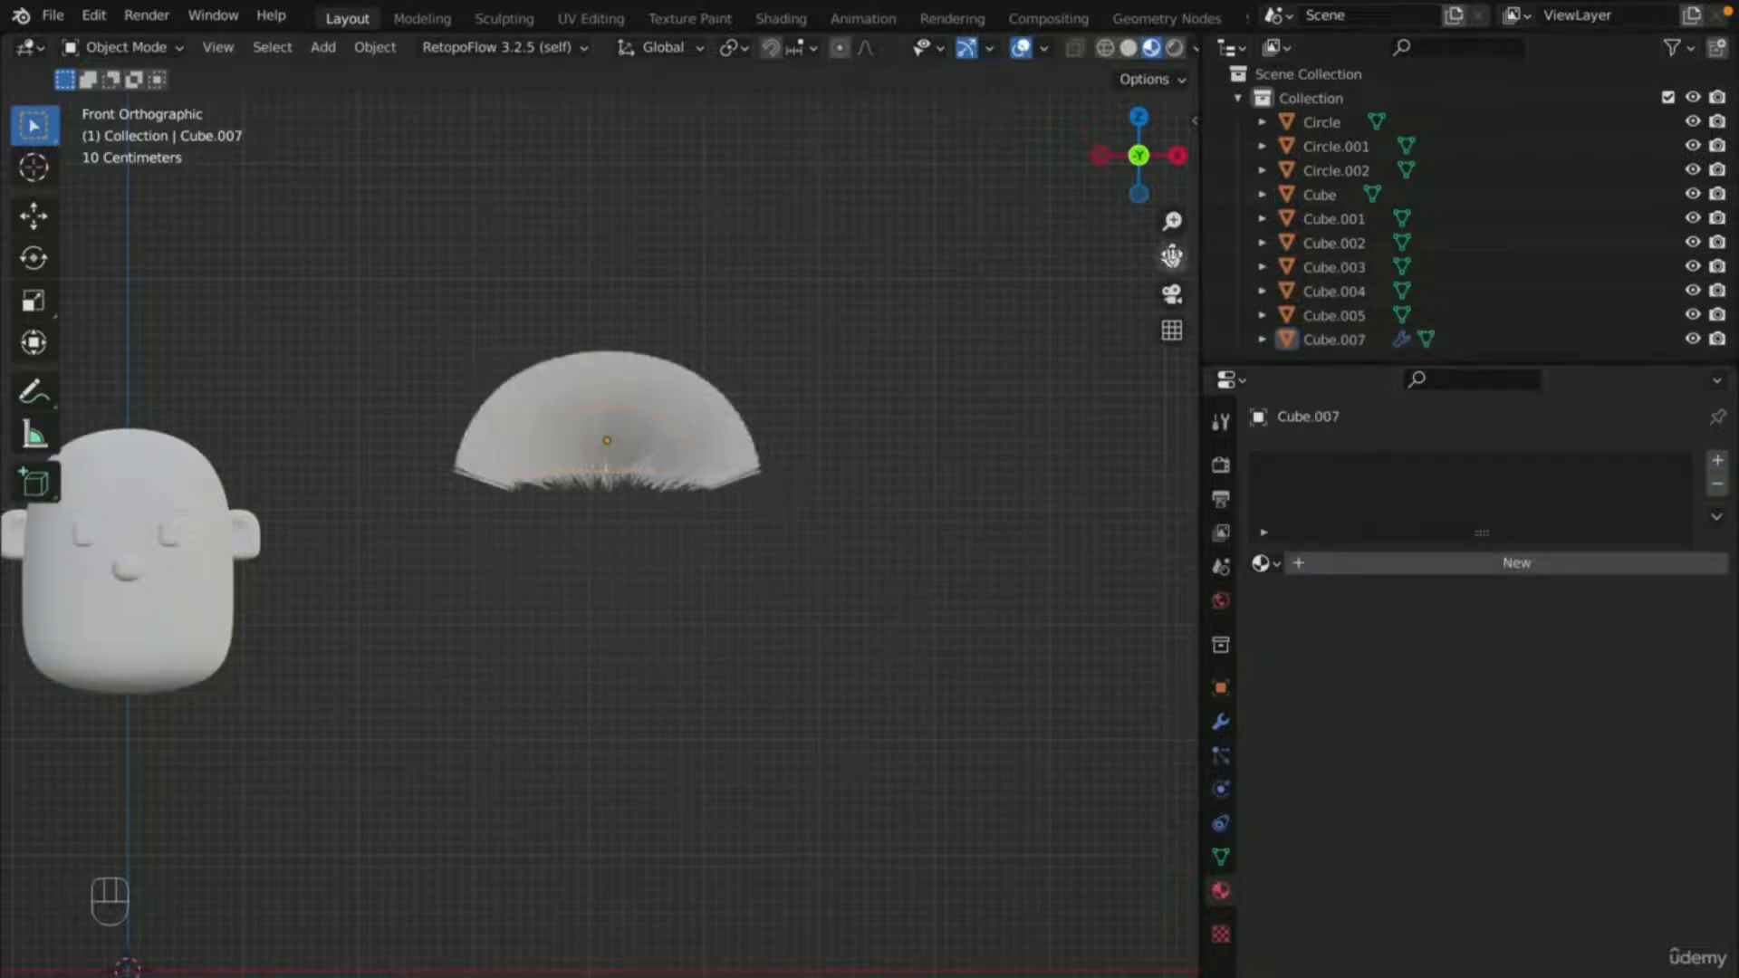
drag(1172, 257, 1649, 414)
scroll(616, 580, down, 6)
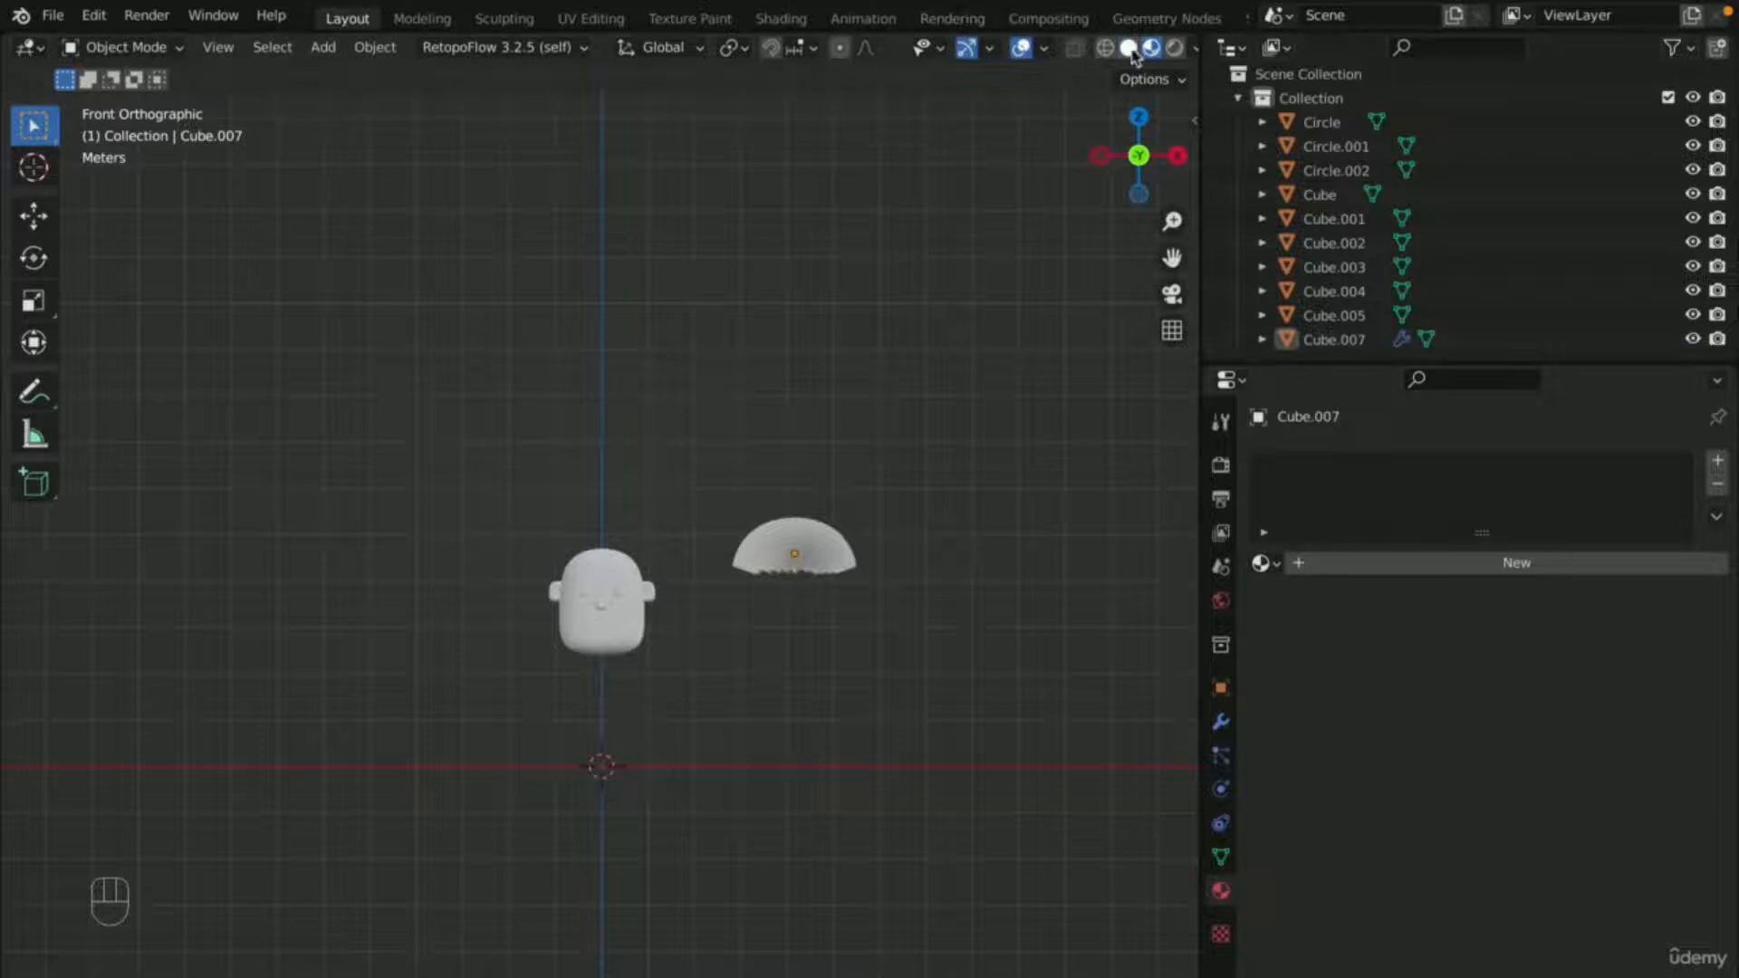
scroll(885, 504, down, 3)
middle_drag(911, 504, 906, 512)
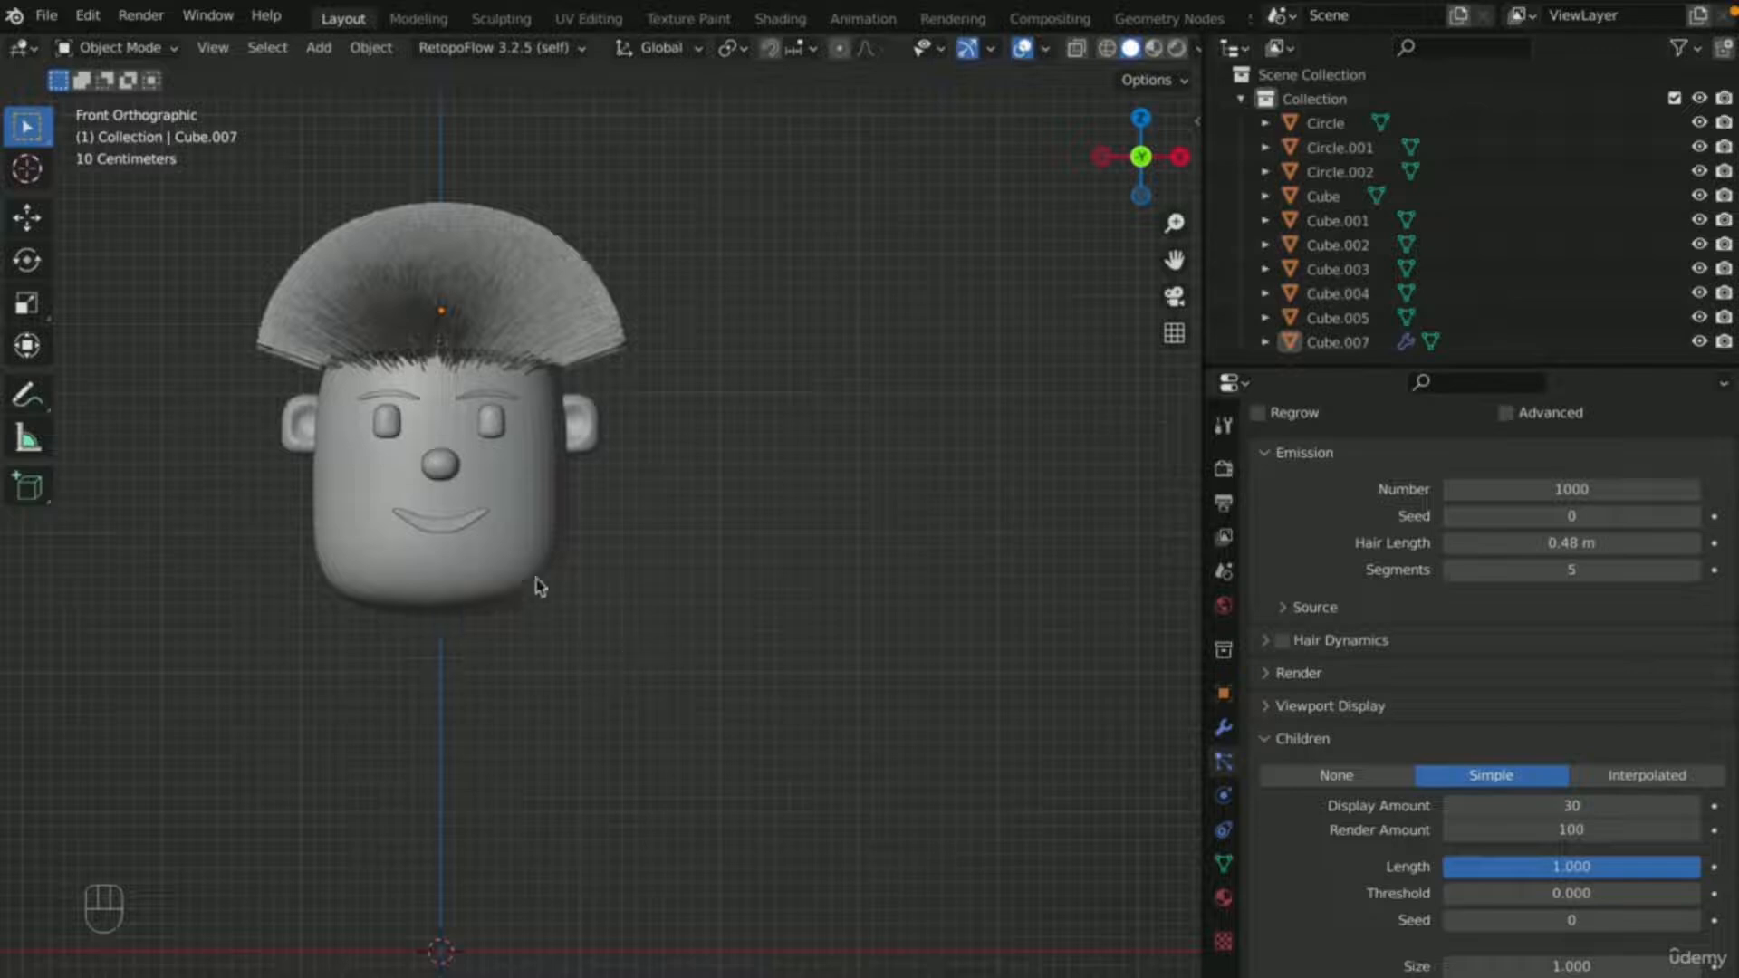
- Duplicate the head, move the copy about 1.57 m down along Z, and scale it down into a neck
click(530, 530)
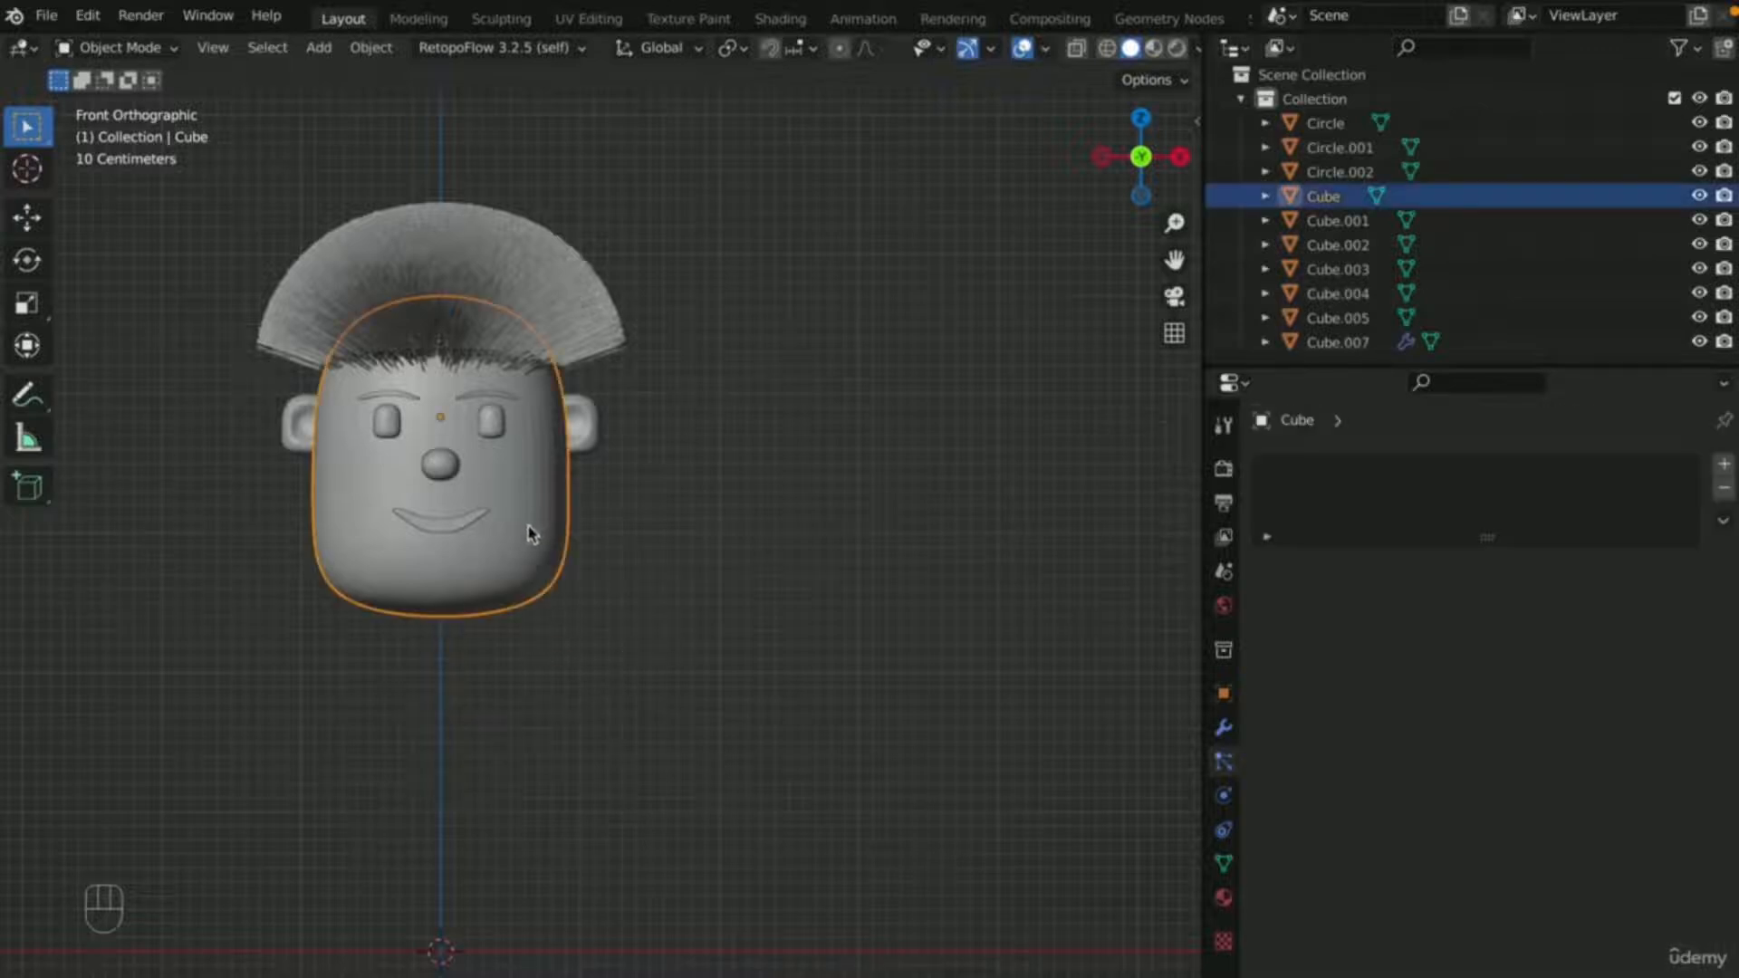
key(shift+d)
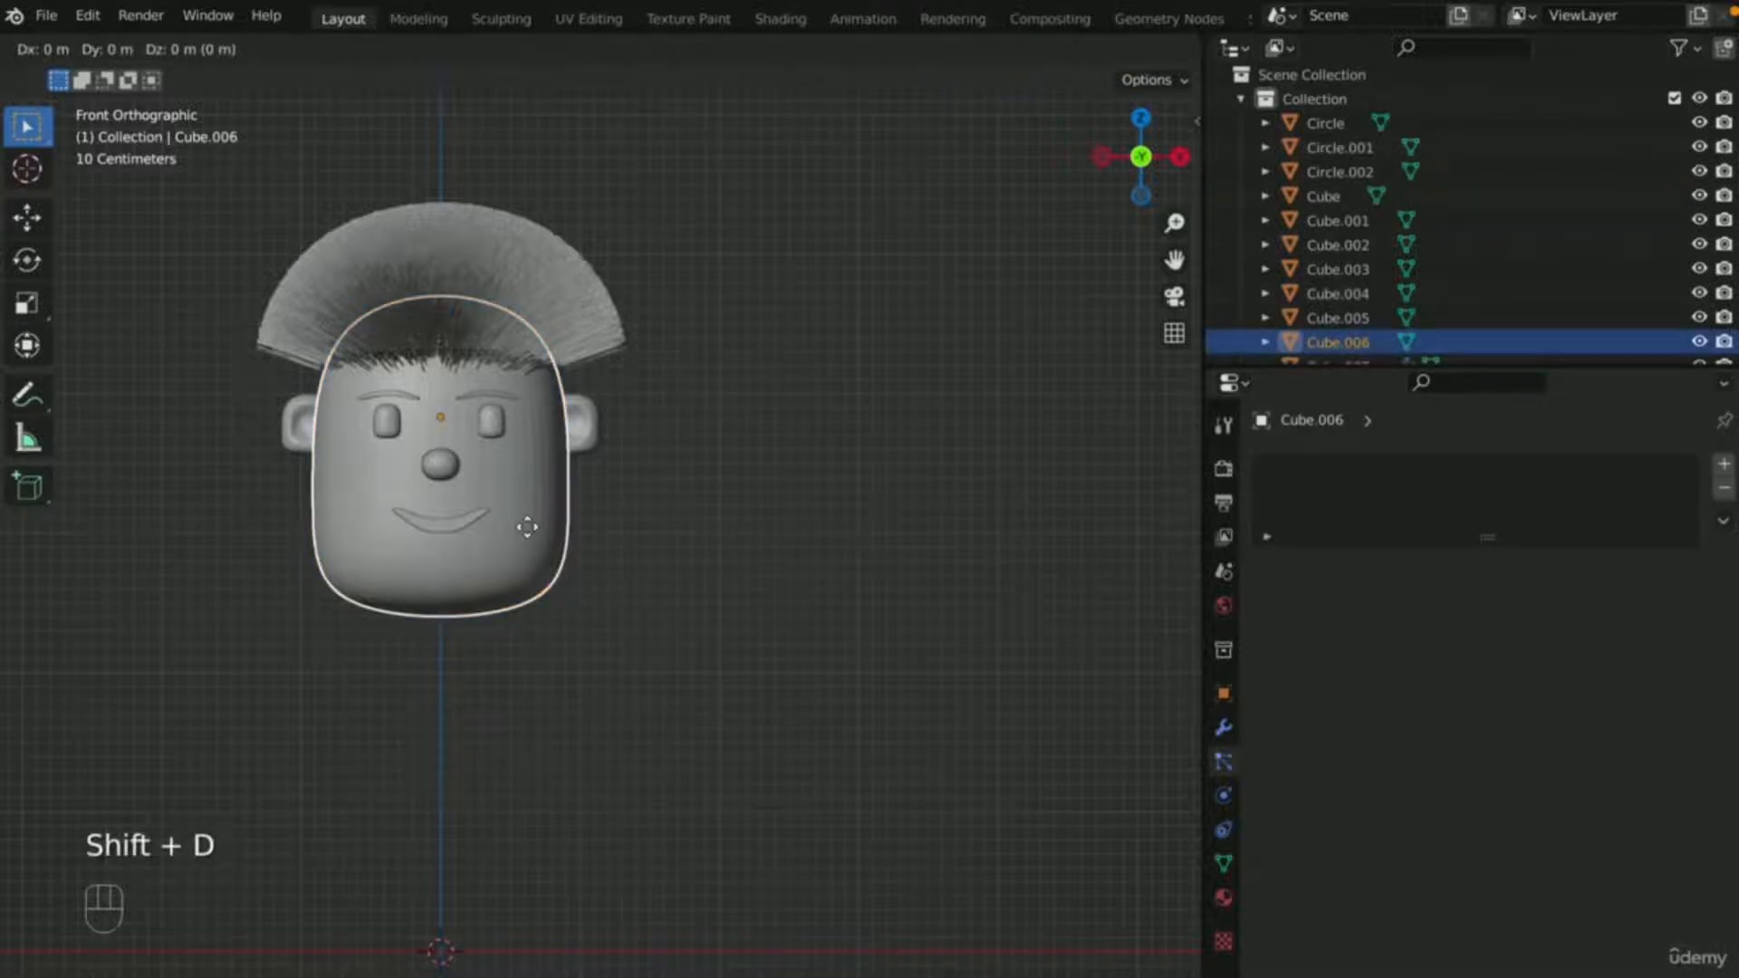
key(z)
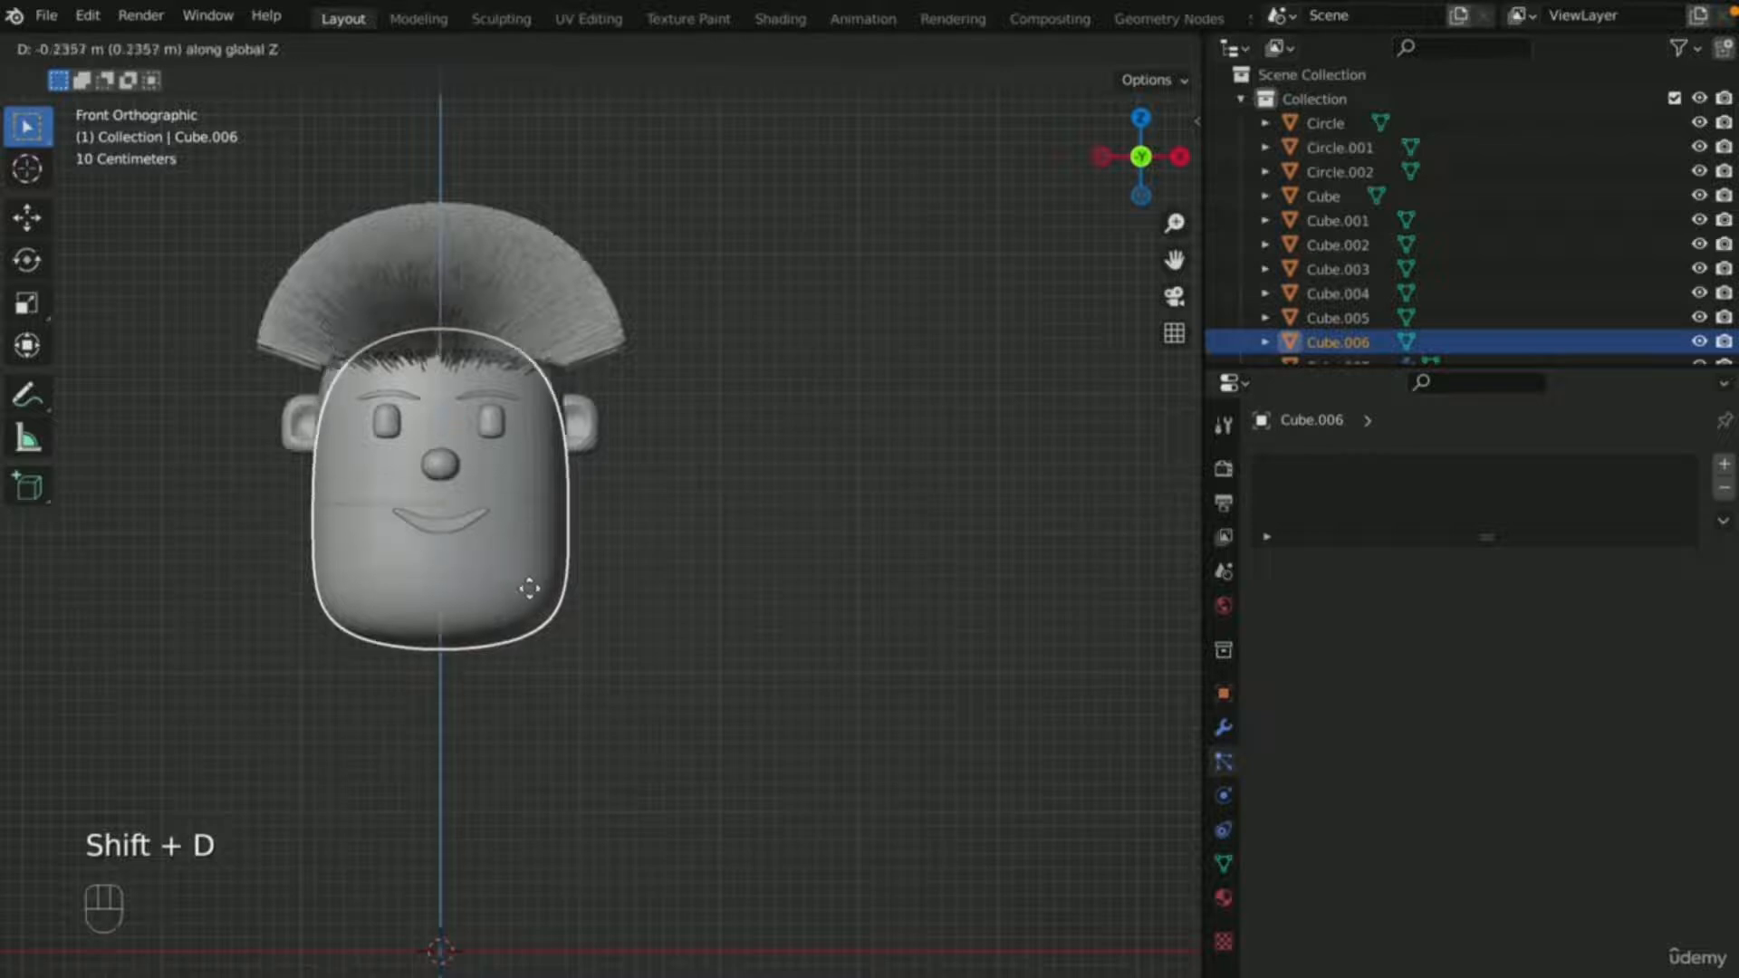
click(542, 747)
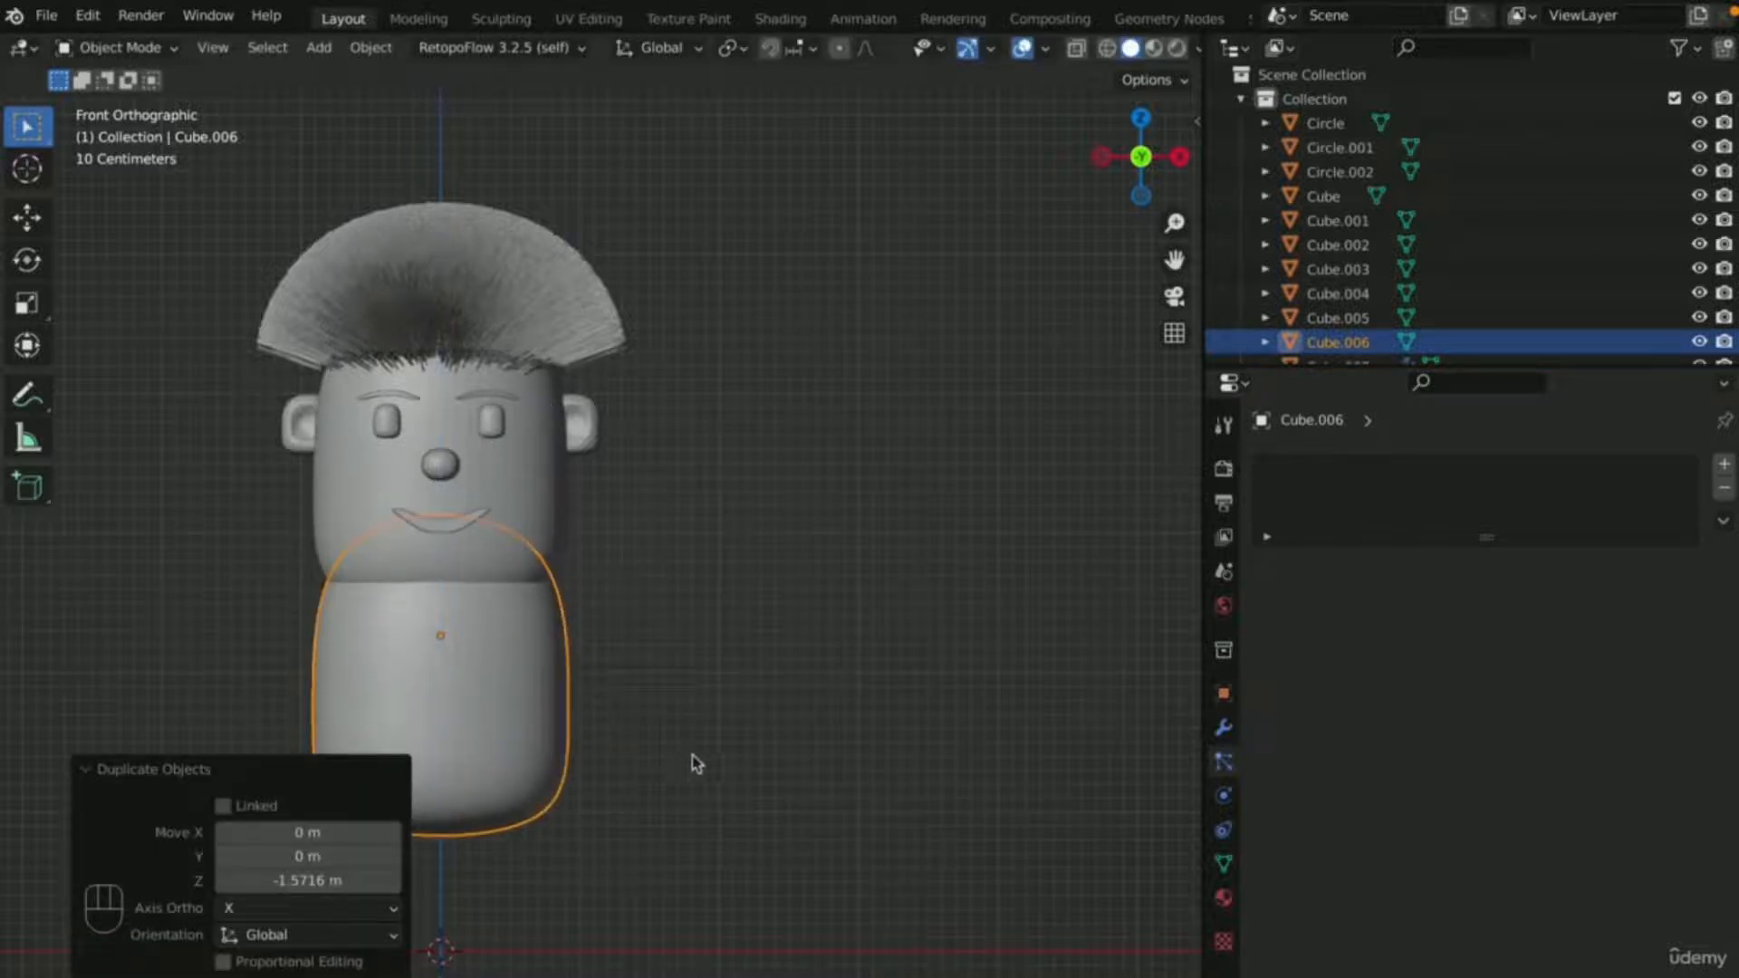
key(s)
click(532, 687)
click(711, 685)
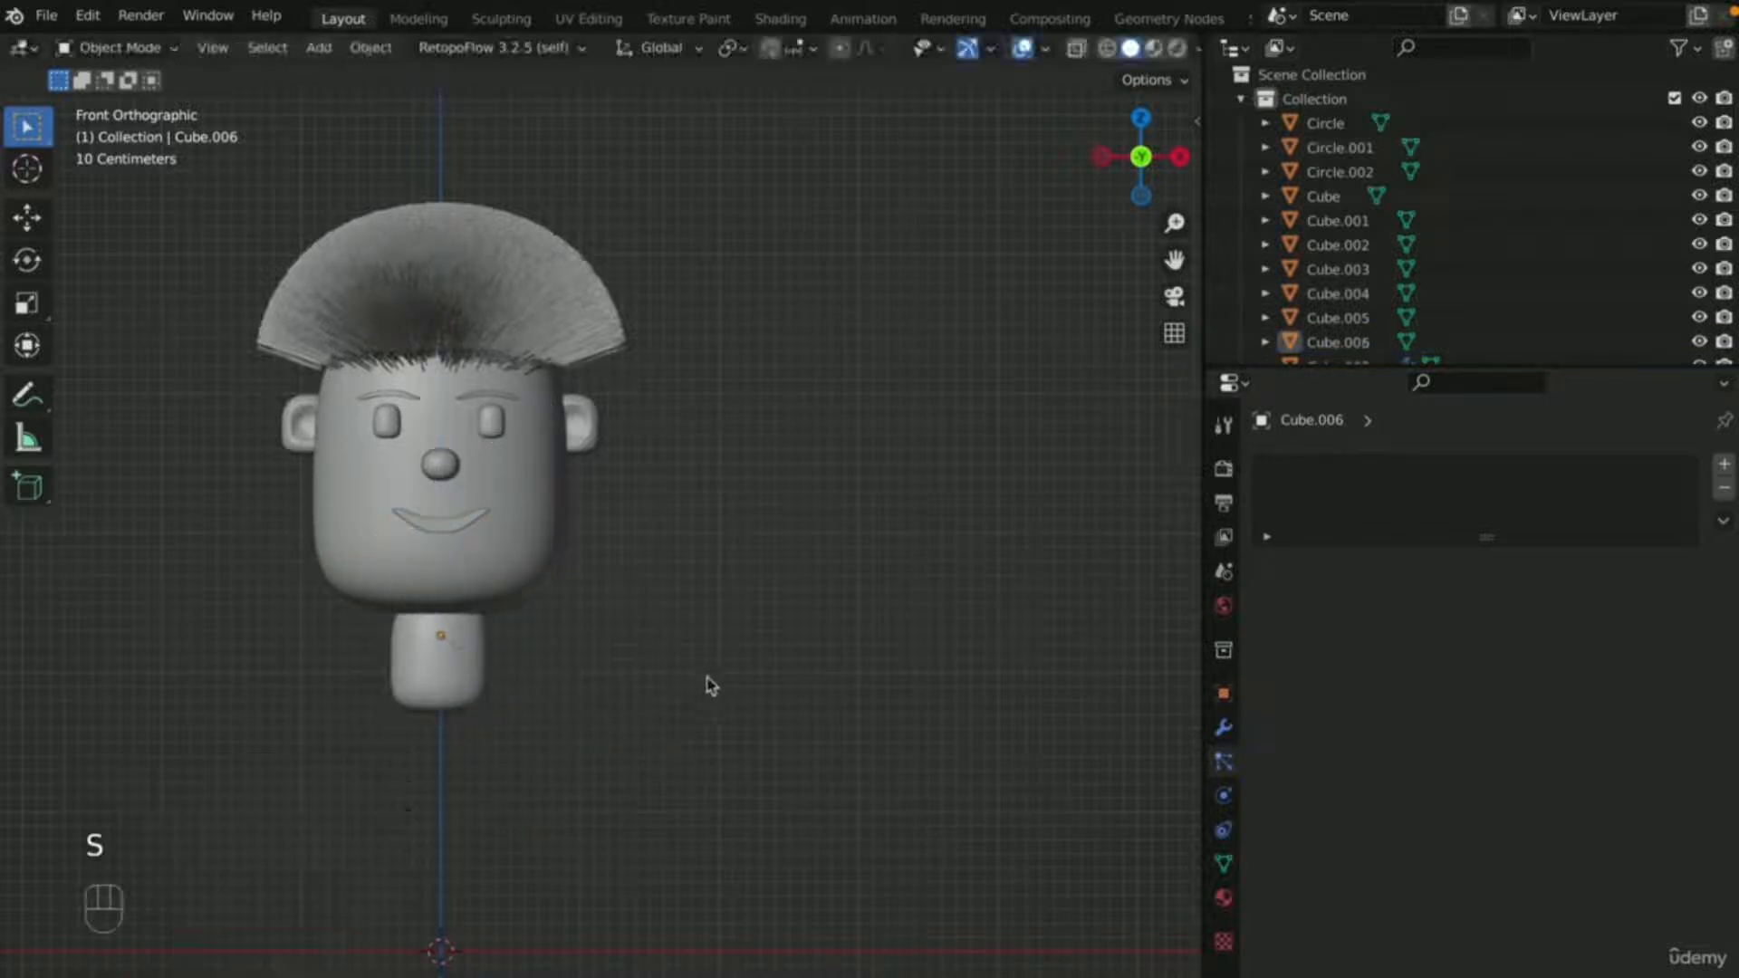
middle_drag(711, 685, 621, 671)
key(KP_1)
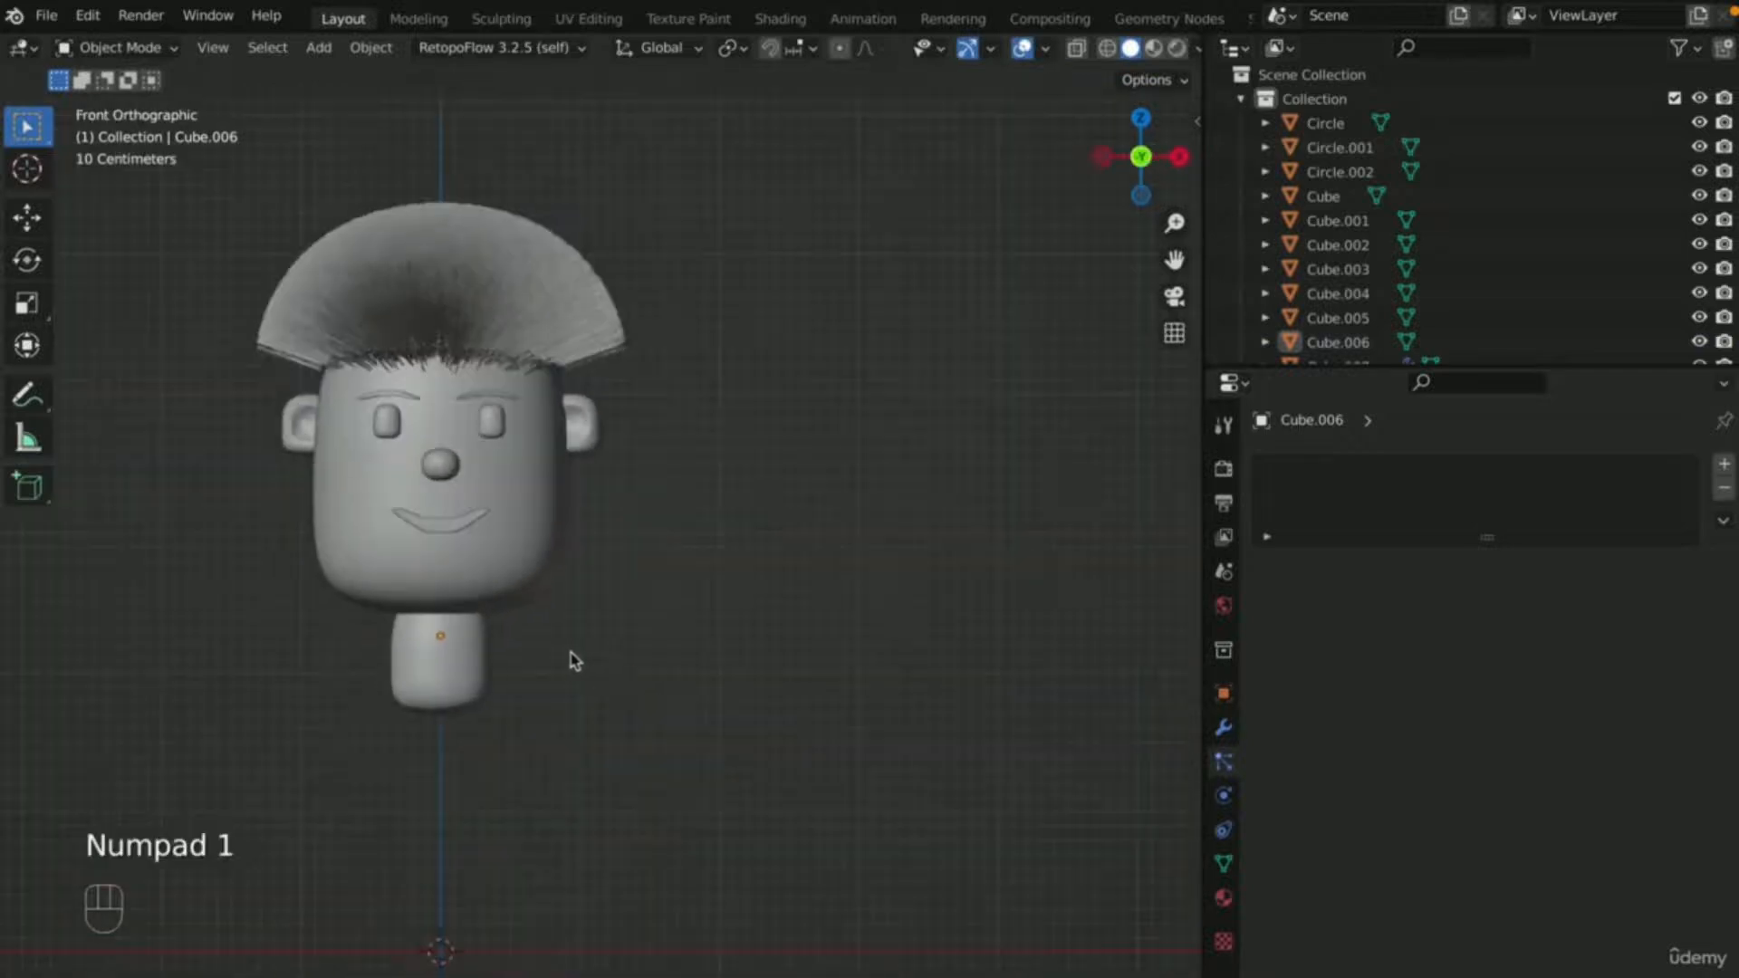
- Move the neck slightly up along Z, further into the underside of the head
scroll(544, 654, up, 1)
click(407, 713)
key(g)
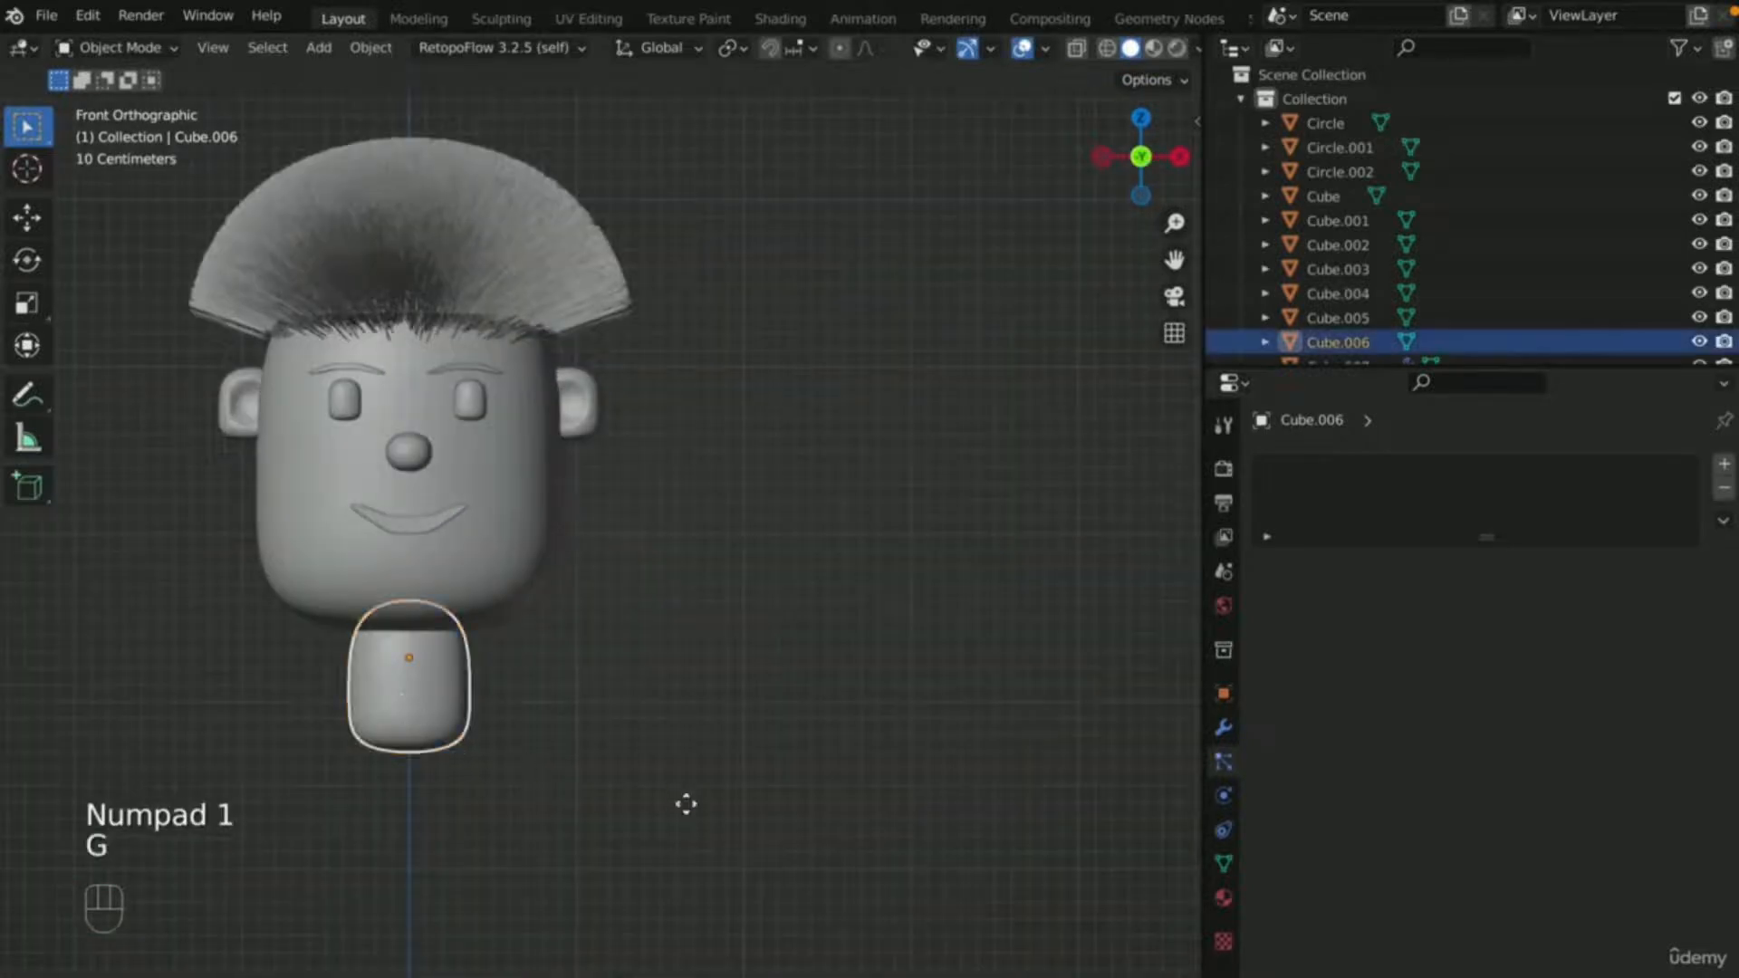
key(z)
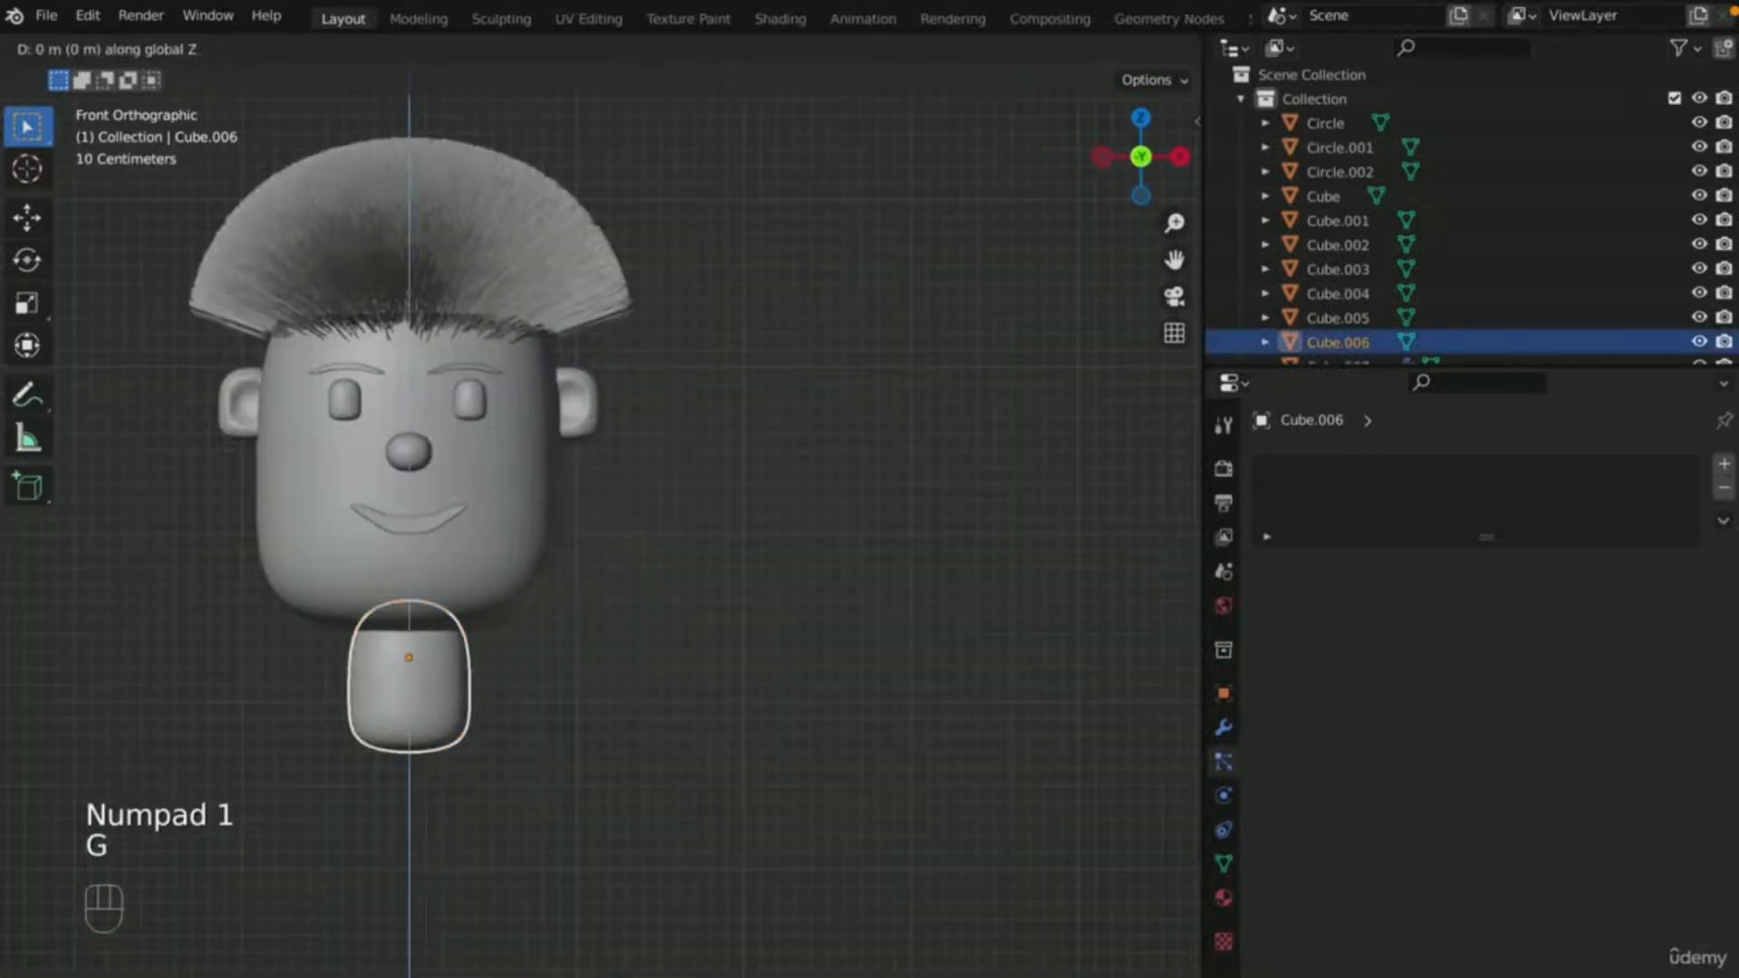
click(688, 795)
click(729, 711)
- Add a torus mesh to the scene from the front view
scroll(734, 711, down, 3)
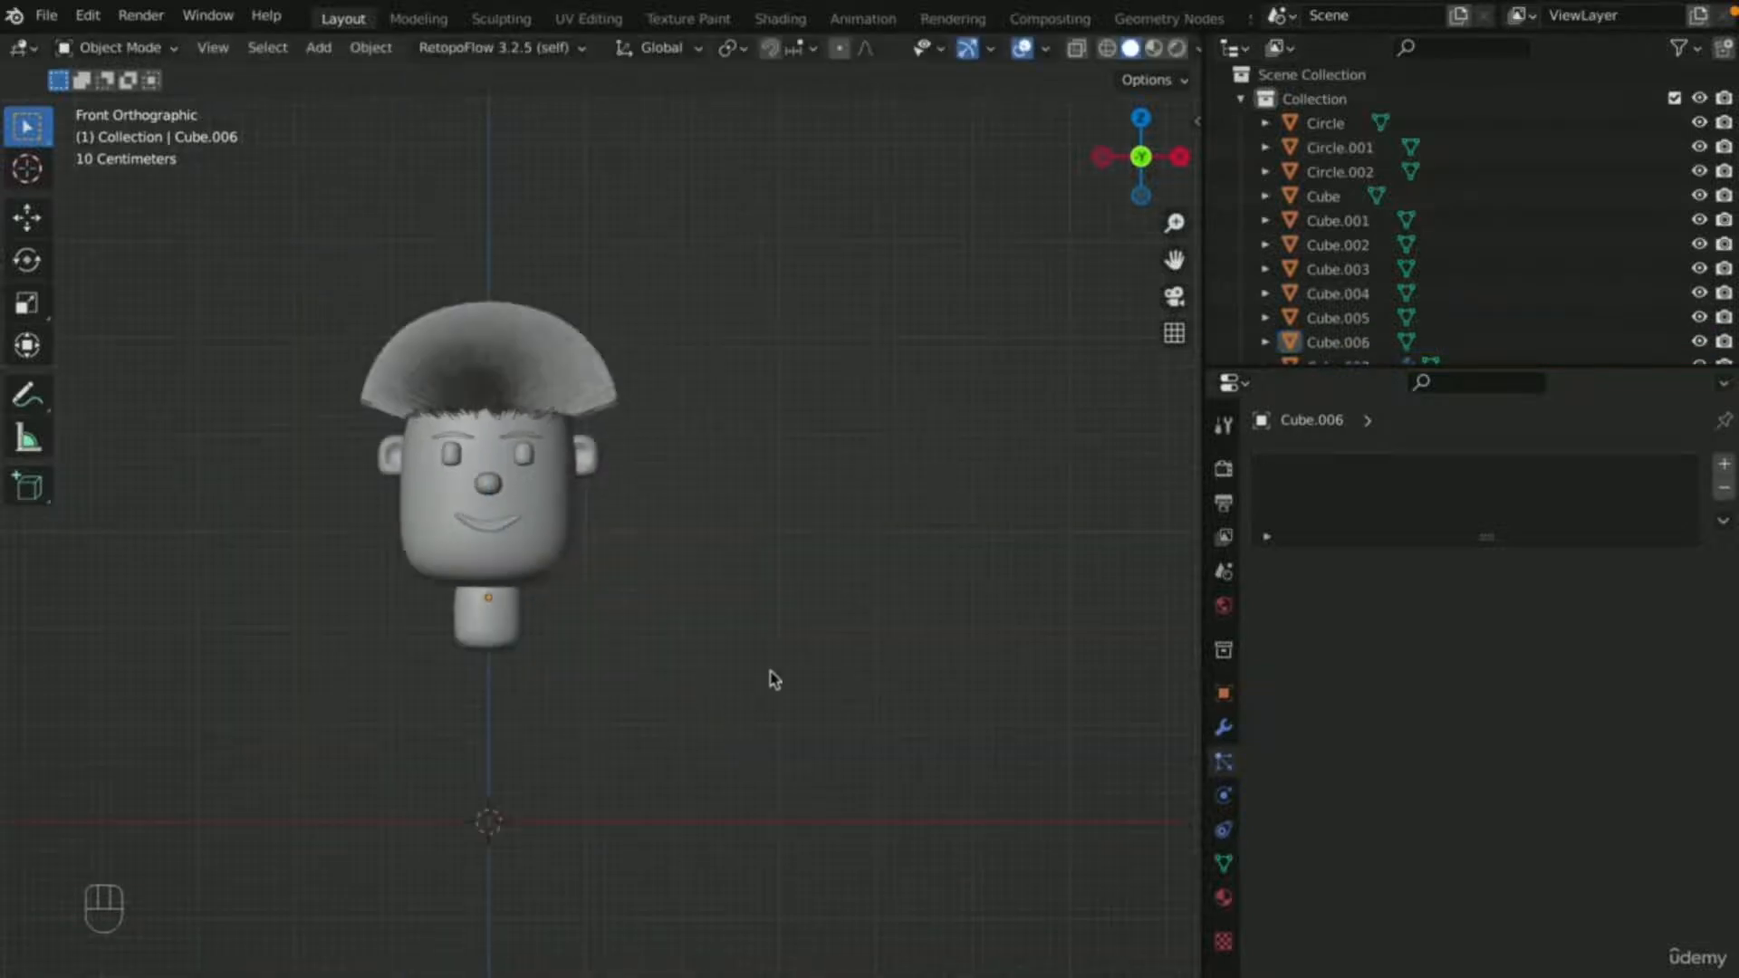
drag(1174, 260, 1272, 204)
scroll(863, 533, up, 4)
middle_drag(843, 505, 815, 525)
key(KP_1)
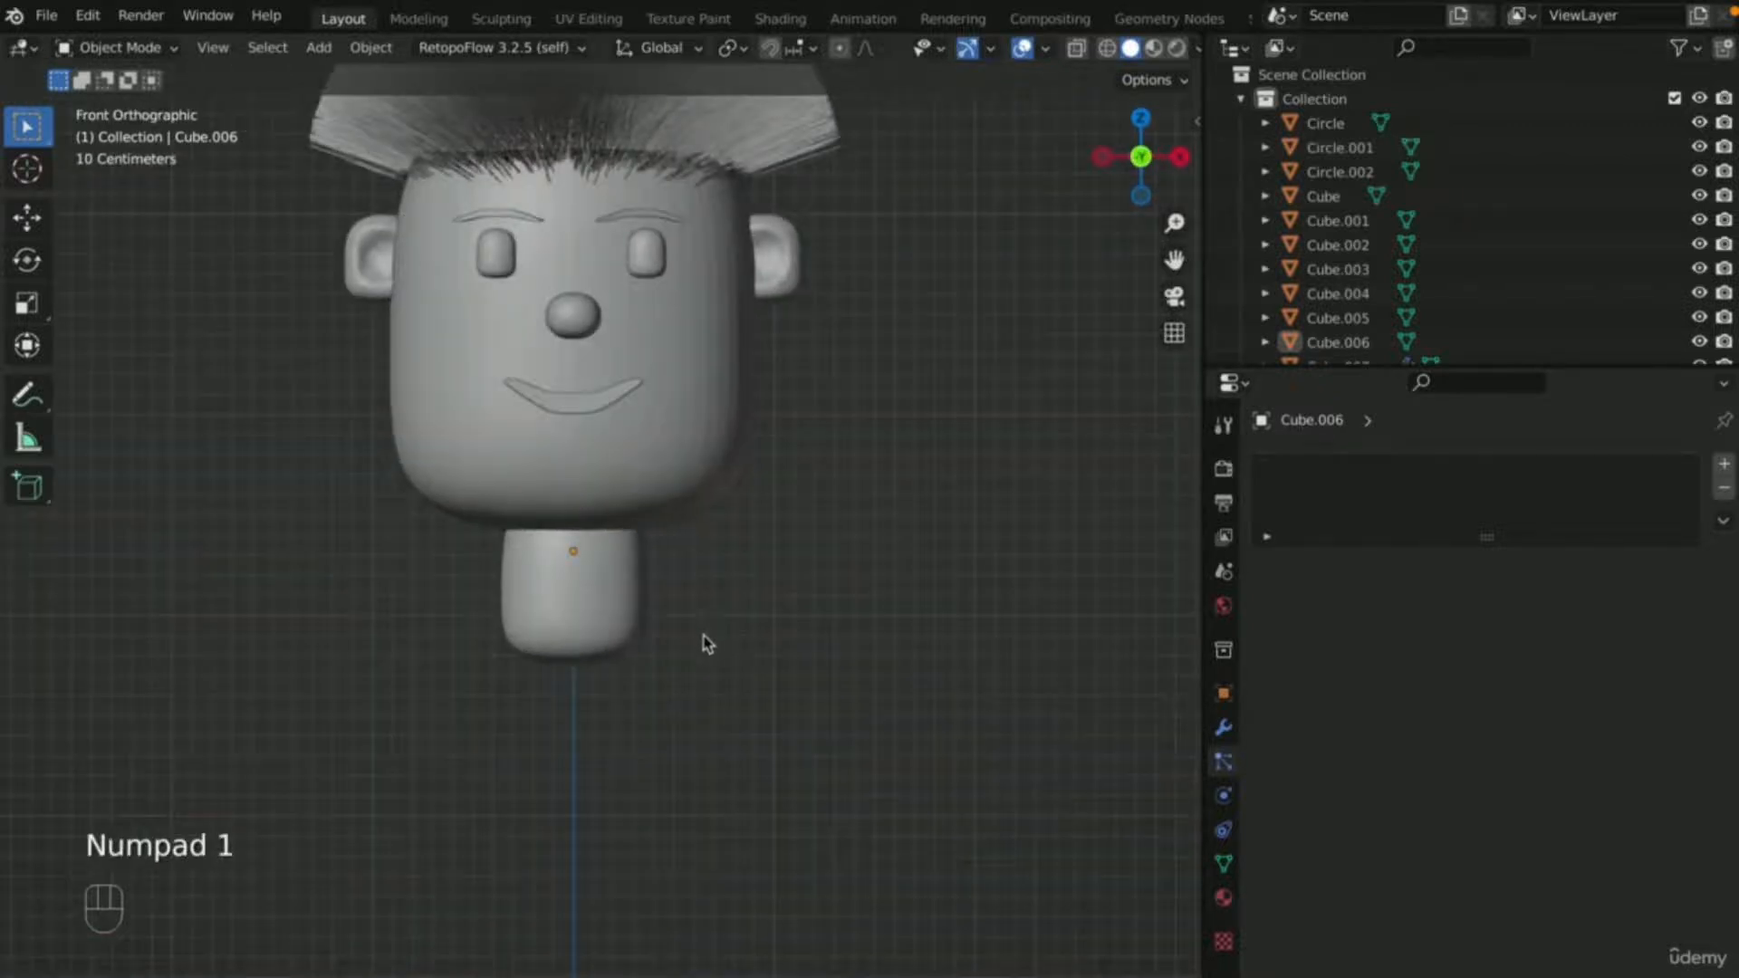
click(557, 629)
scroll(632, 645, up, 2)
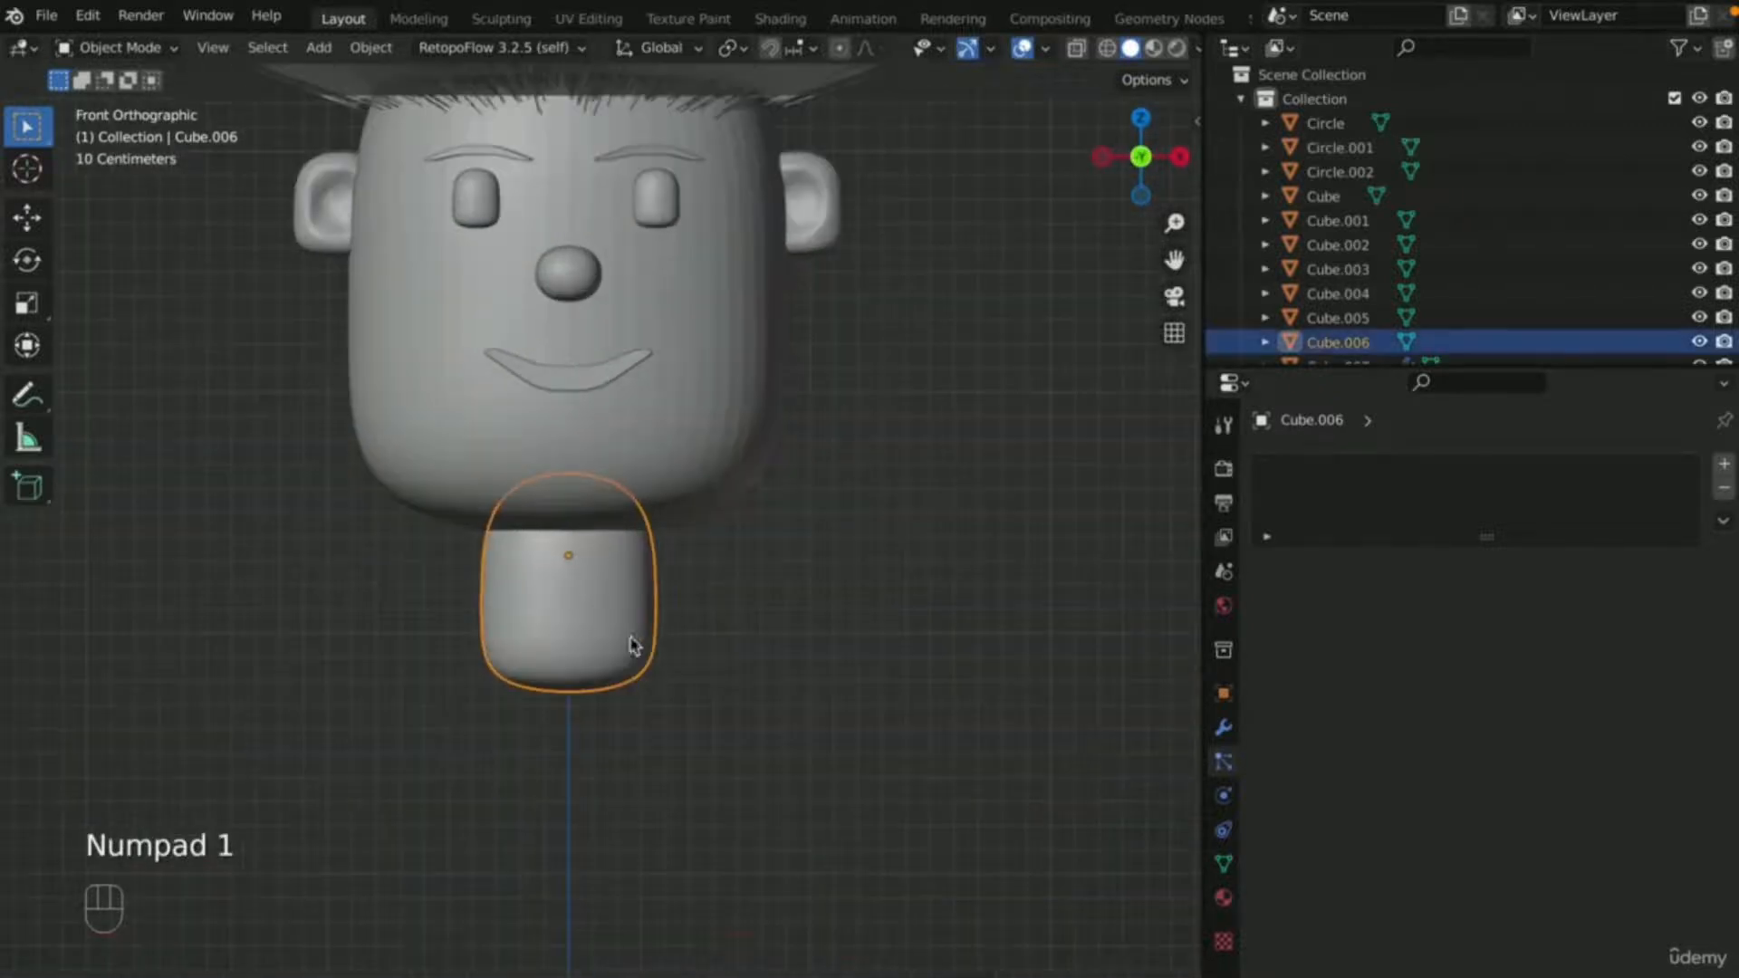
click(771, 747)
key(shift+a)
mouse_move(730, 613)
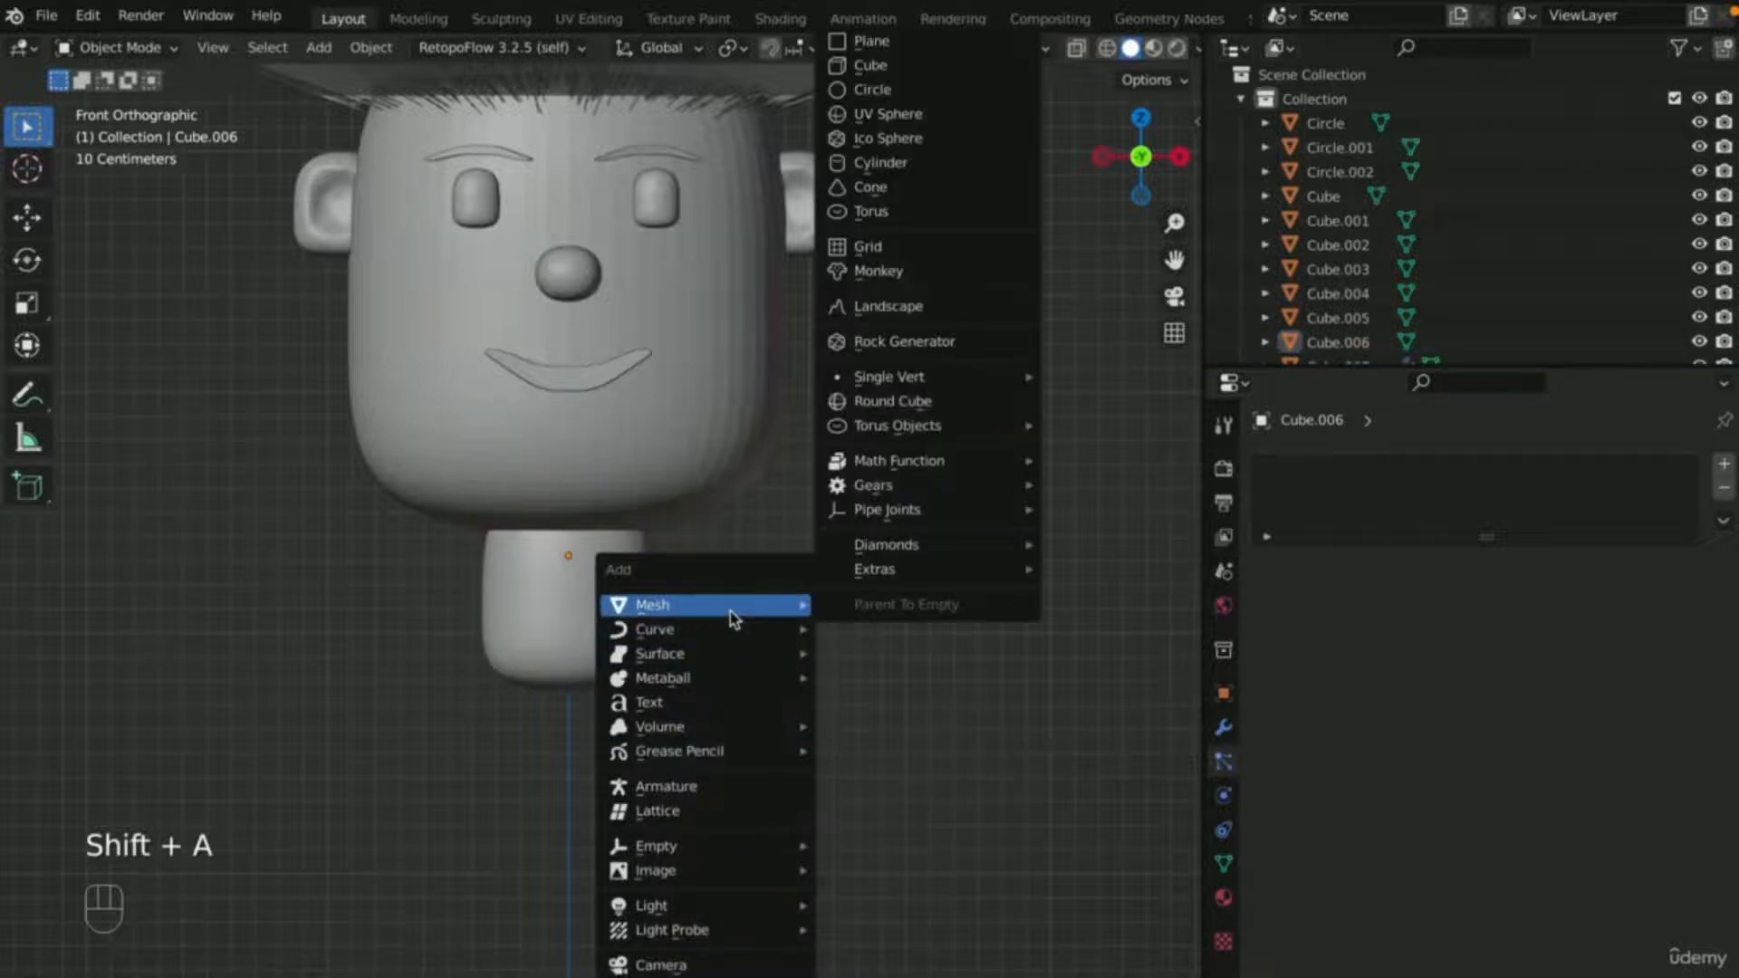
click(872, 211)
- Scale the torus to 0.368 and move it 1.8859 m up along Z to the base of the neck
scroll(788, 683, down, 5)
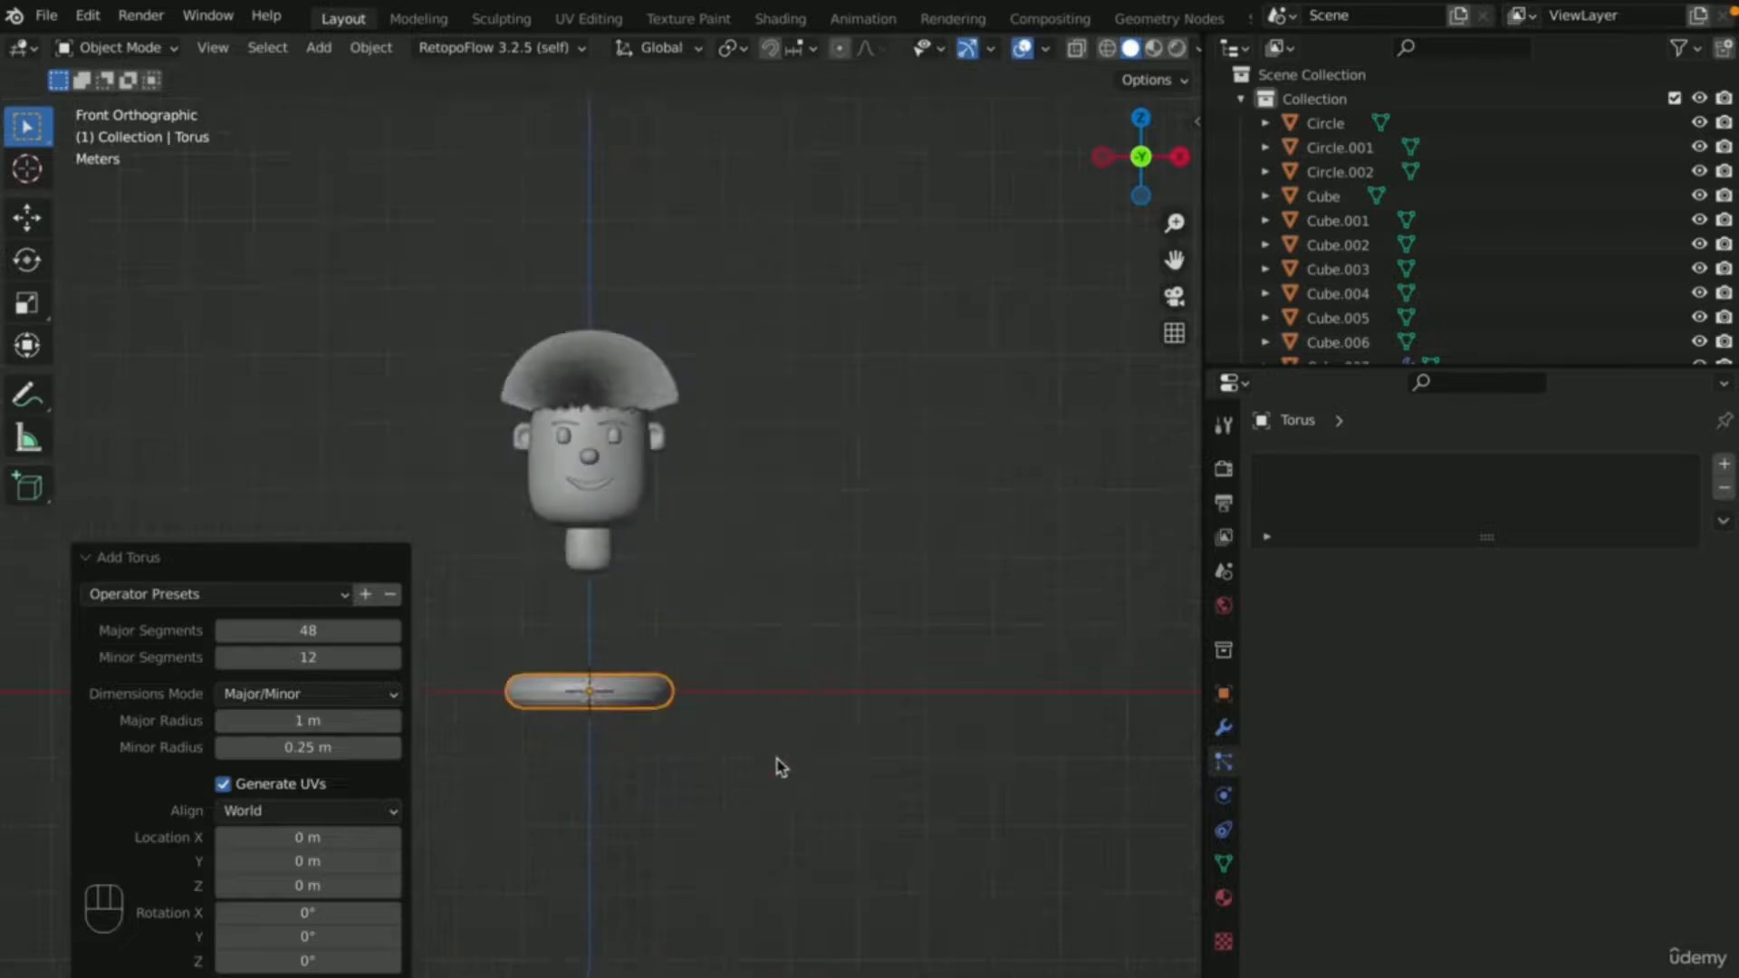
scroll(776, 764, up, 2)
key(s)
click(648, 808)
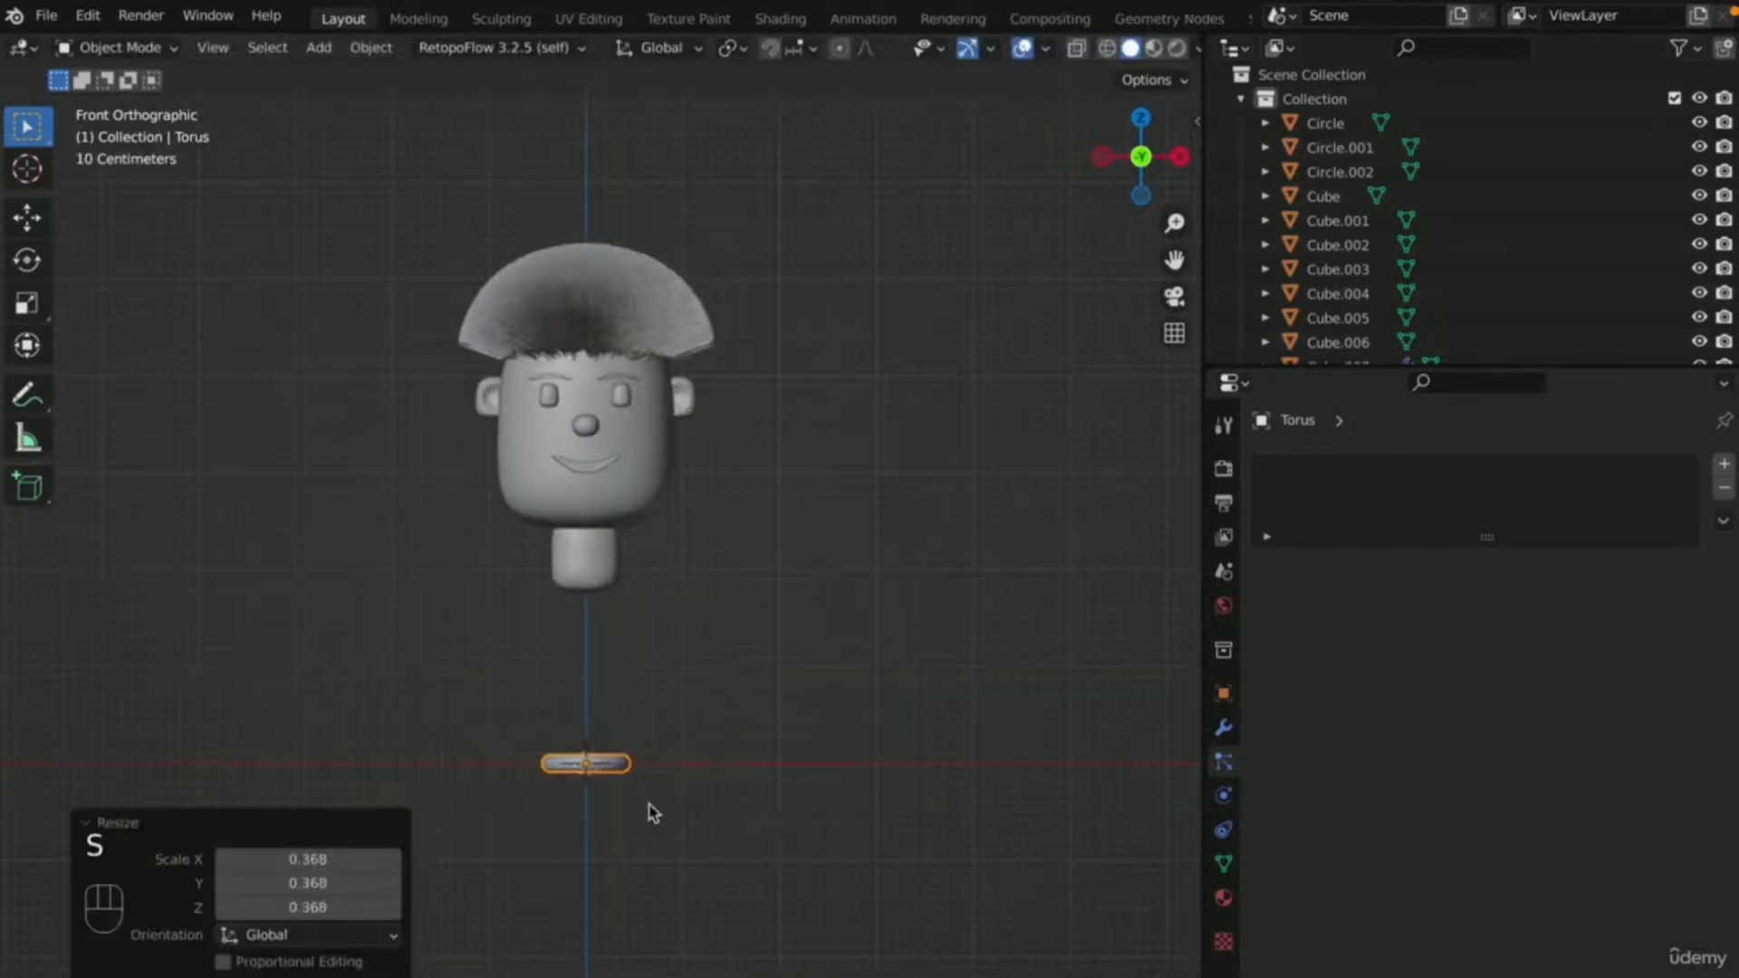
key(g)
key(z)
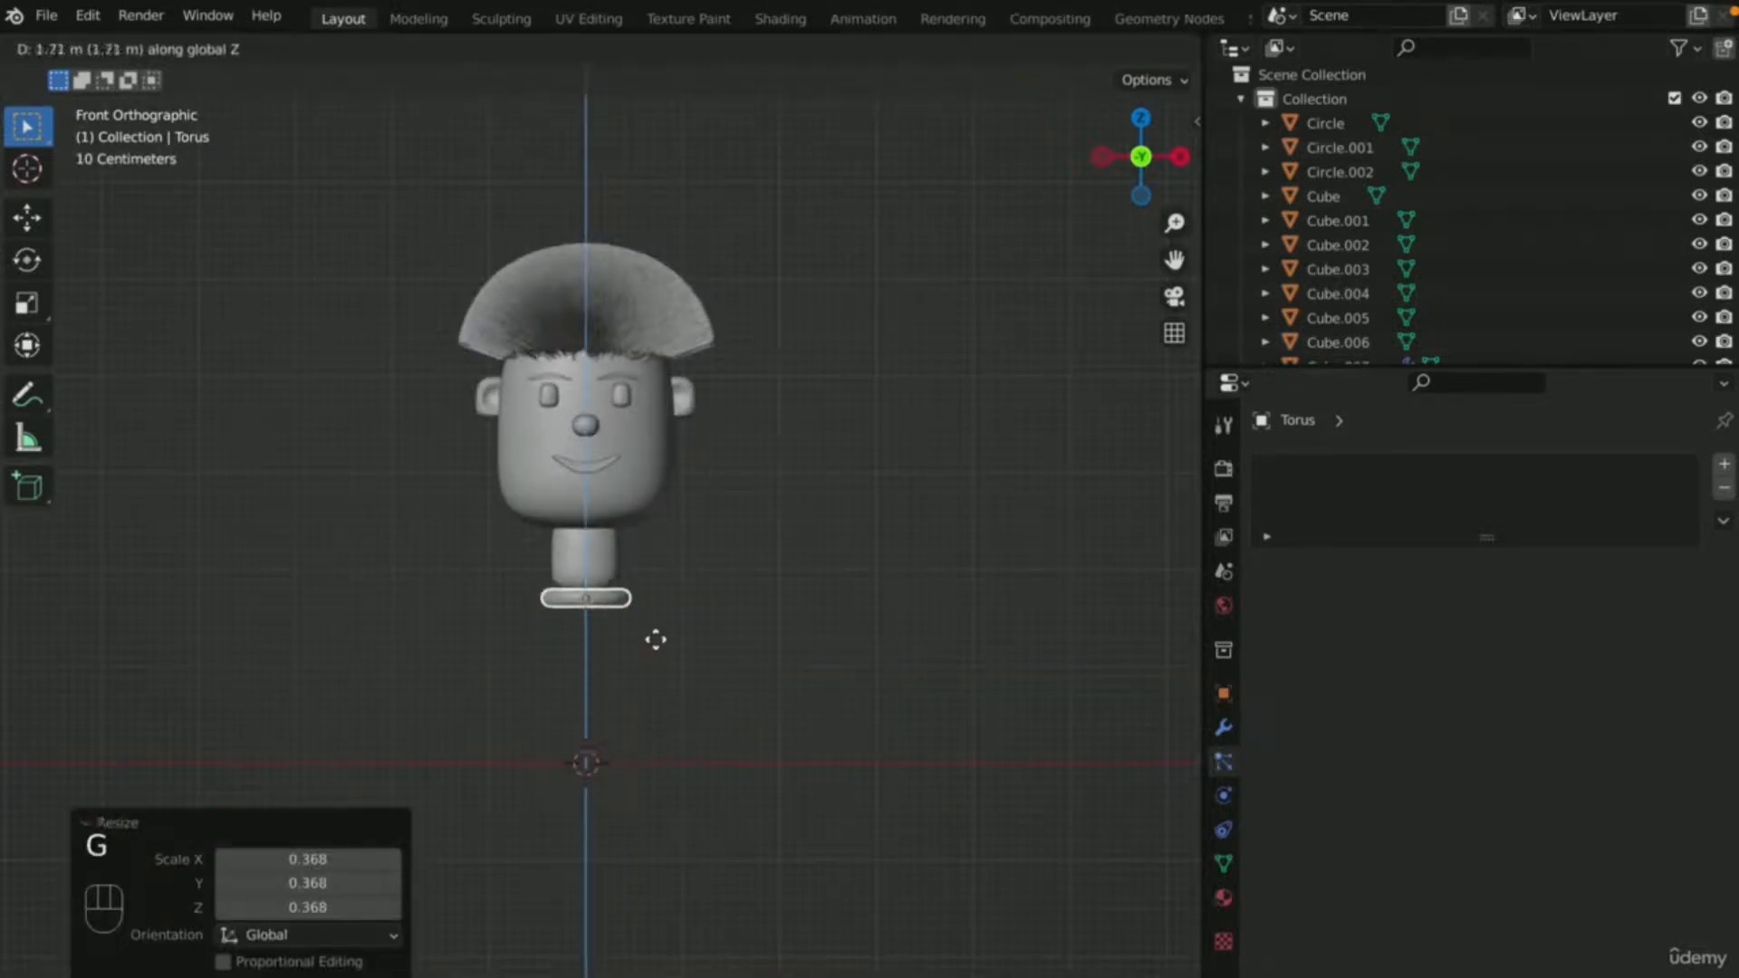
click(661, 620)
scroll(675, 607, up, 7)
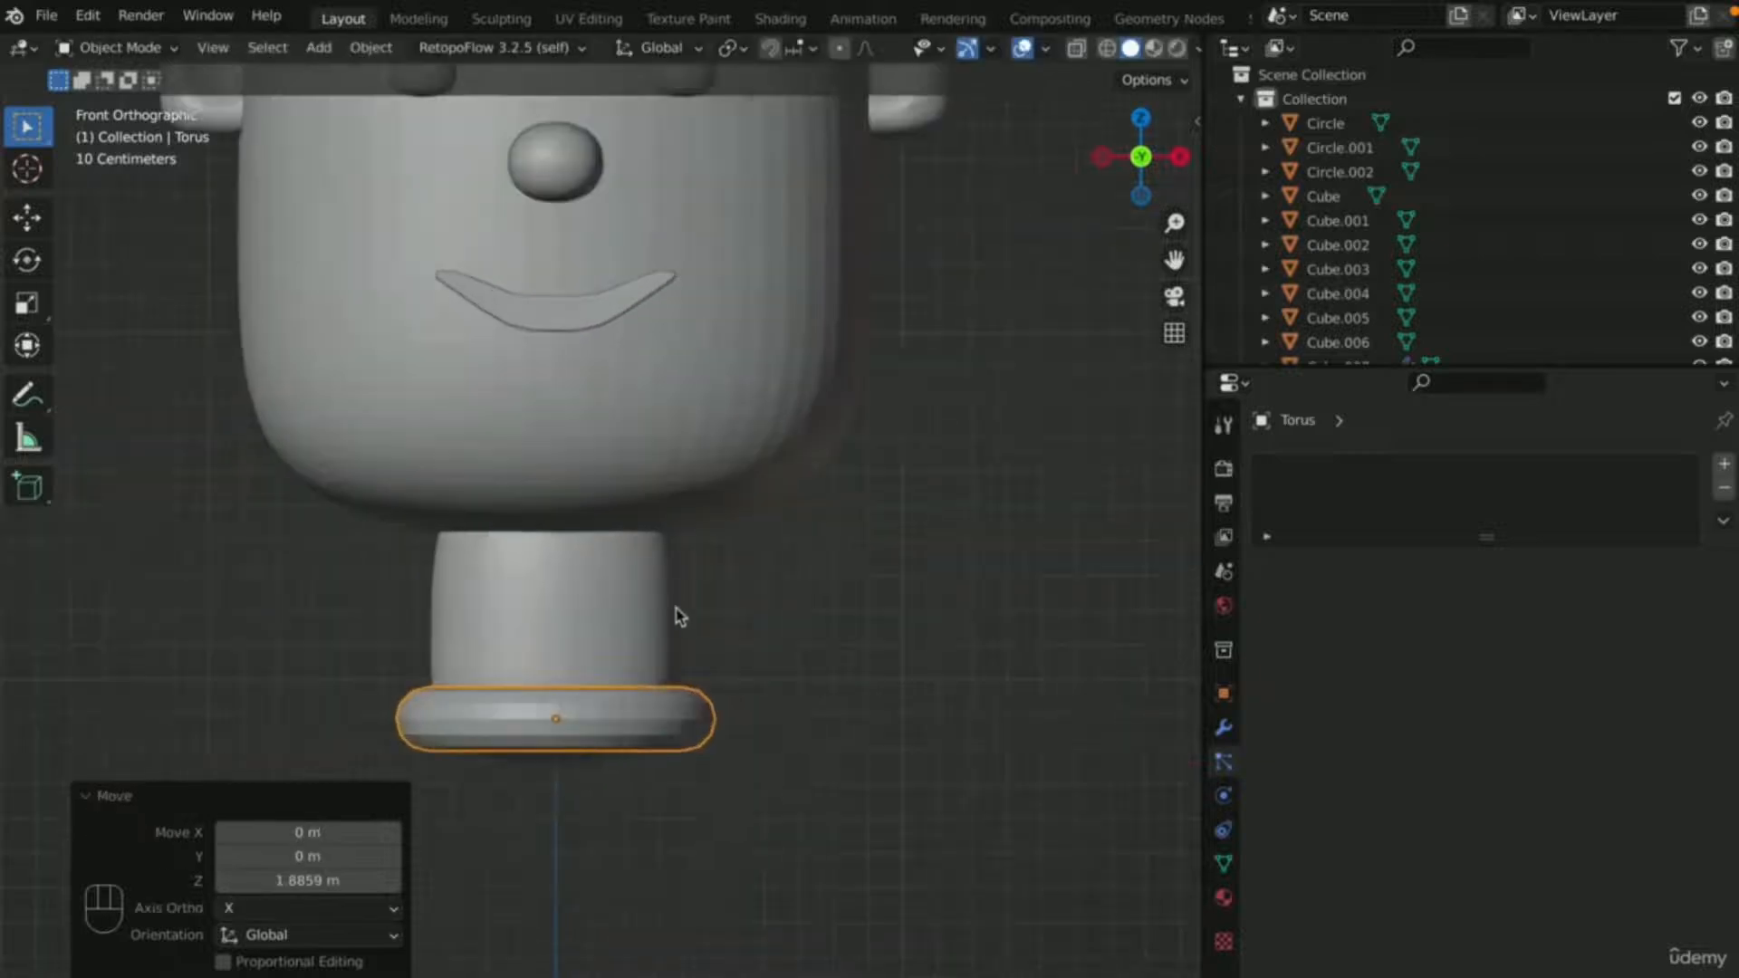
- Apply smooth shading to the torus collar around the neck
click(854, 701)
middle_drag(854, 701, 846, 704)
scroll(844, 702, down, 3)
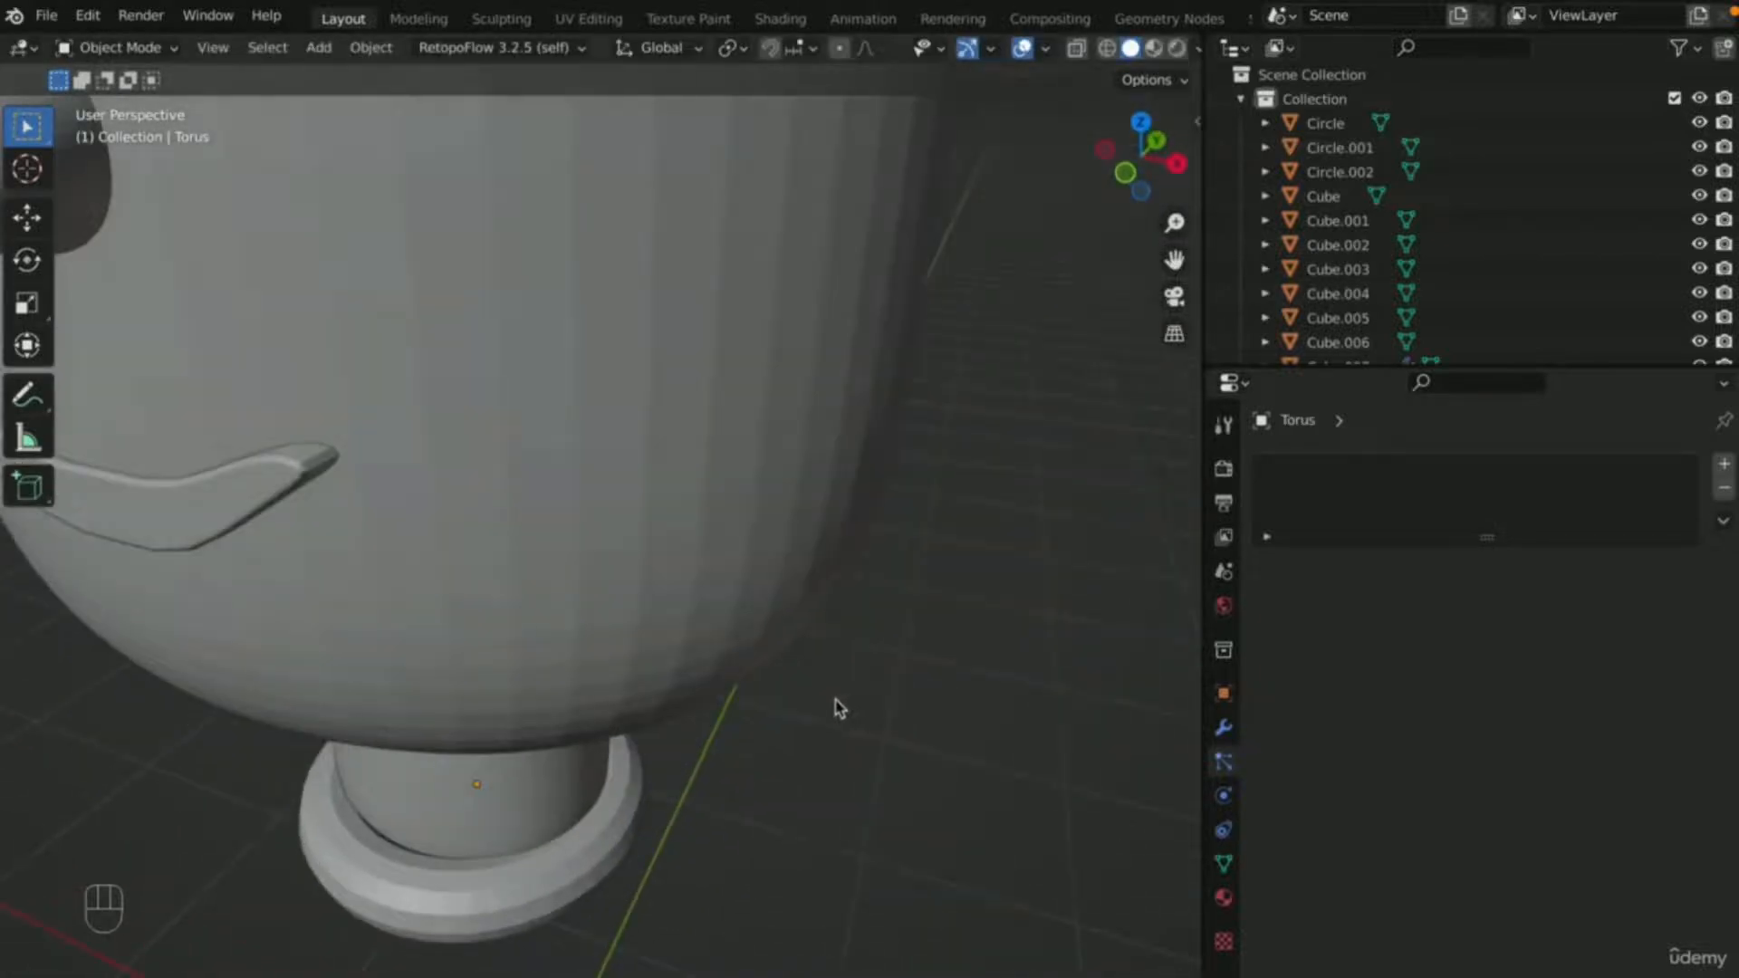
key(KP_1)
scroll(668, 725, up, 1)
click(668, 706)
right_click(656, 703)
mouse_move(657, 703)
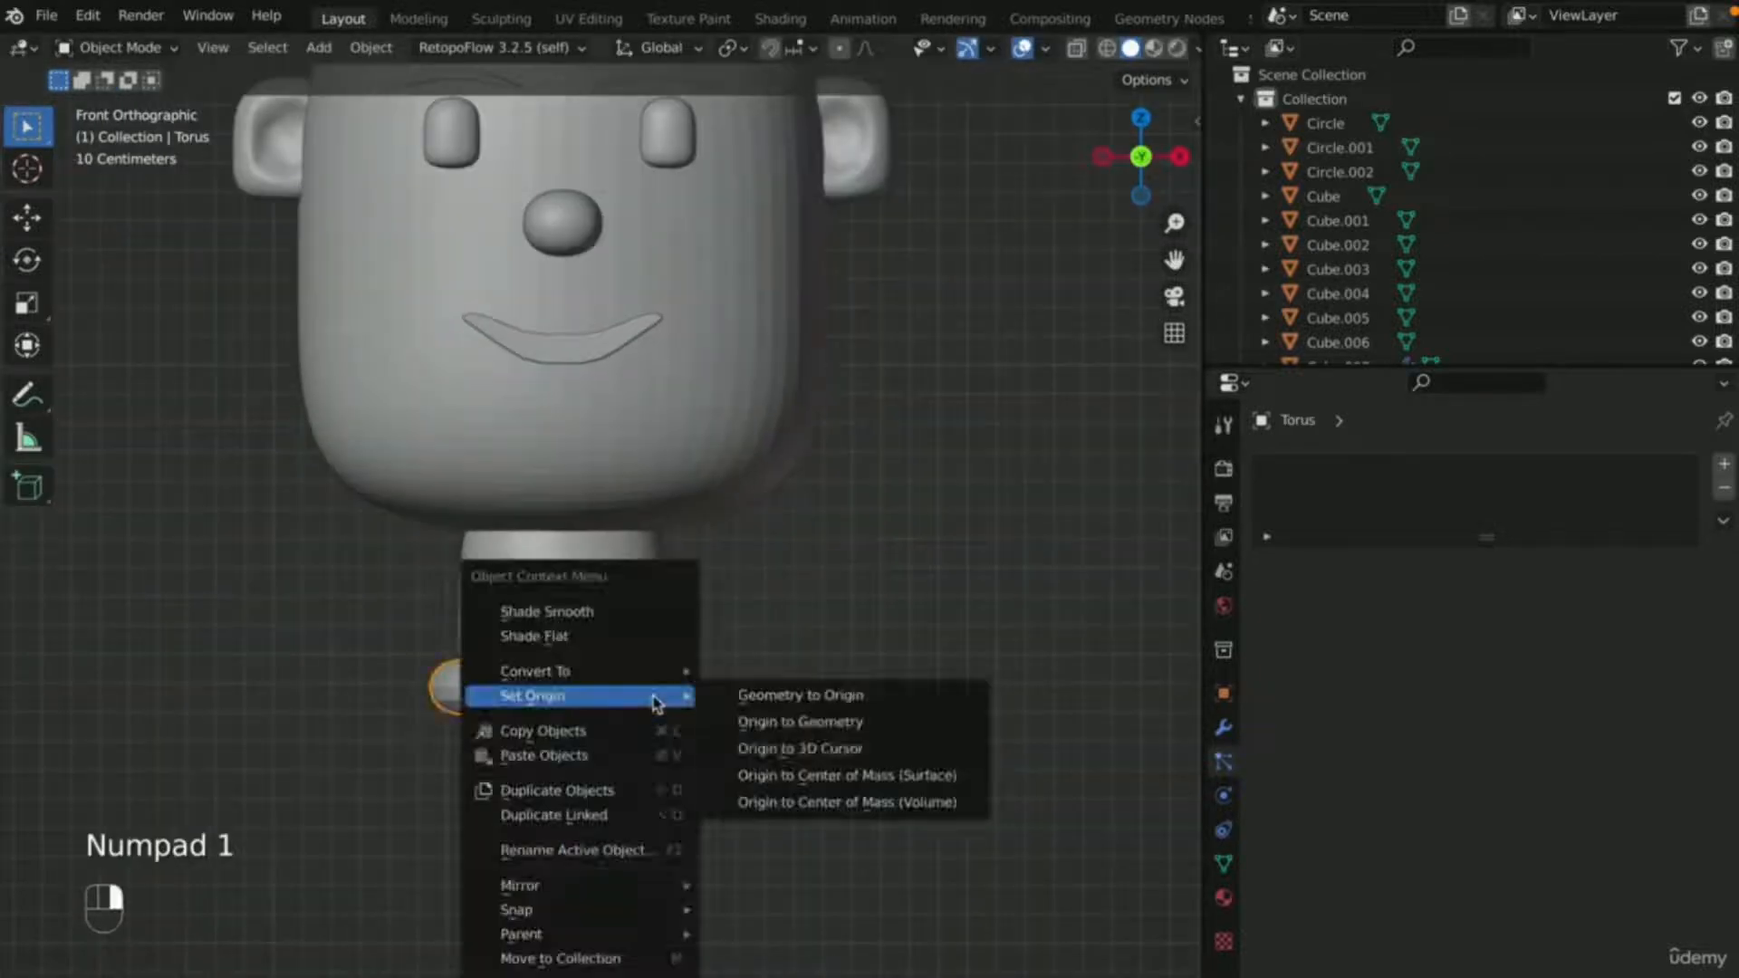
click(583, 611)
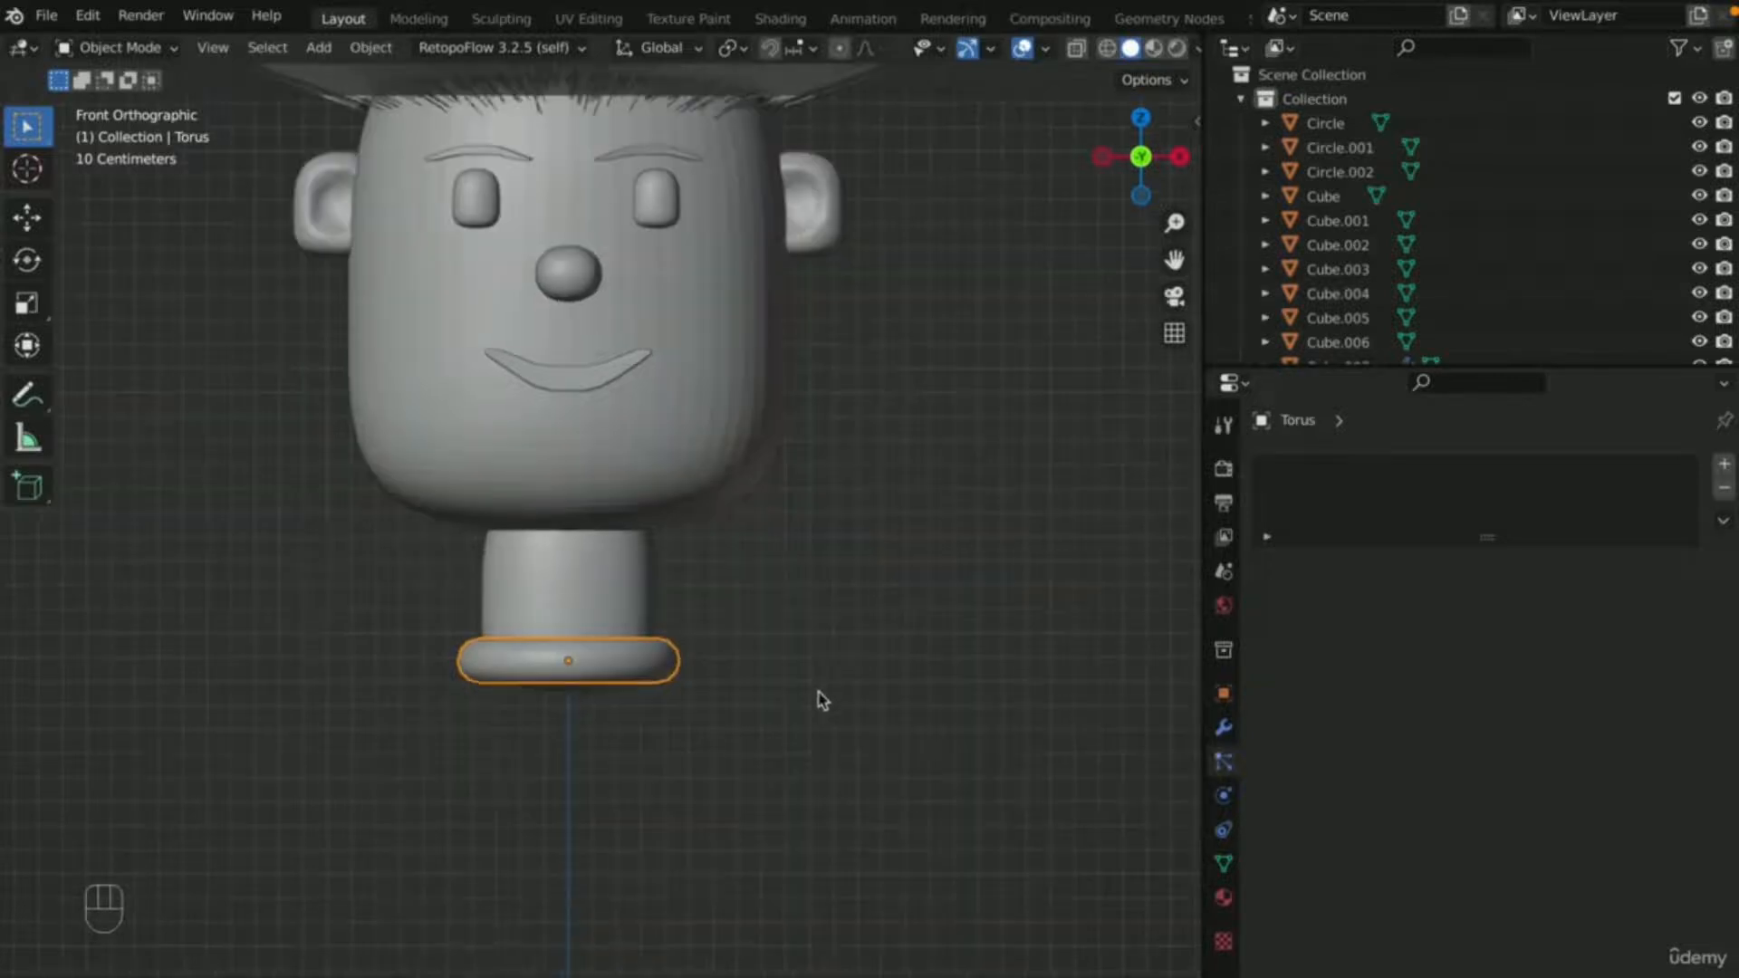
- Duplicate the neck and move the copy 1.135 m down along Z, below the collar
scroll(667, 693, down, 2)
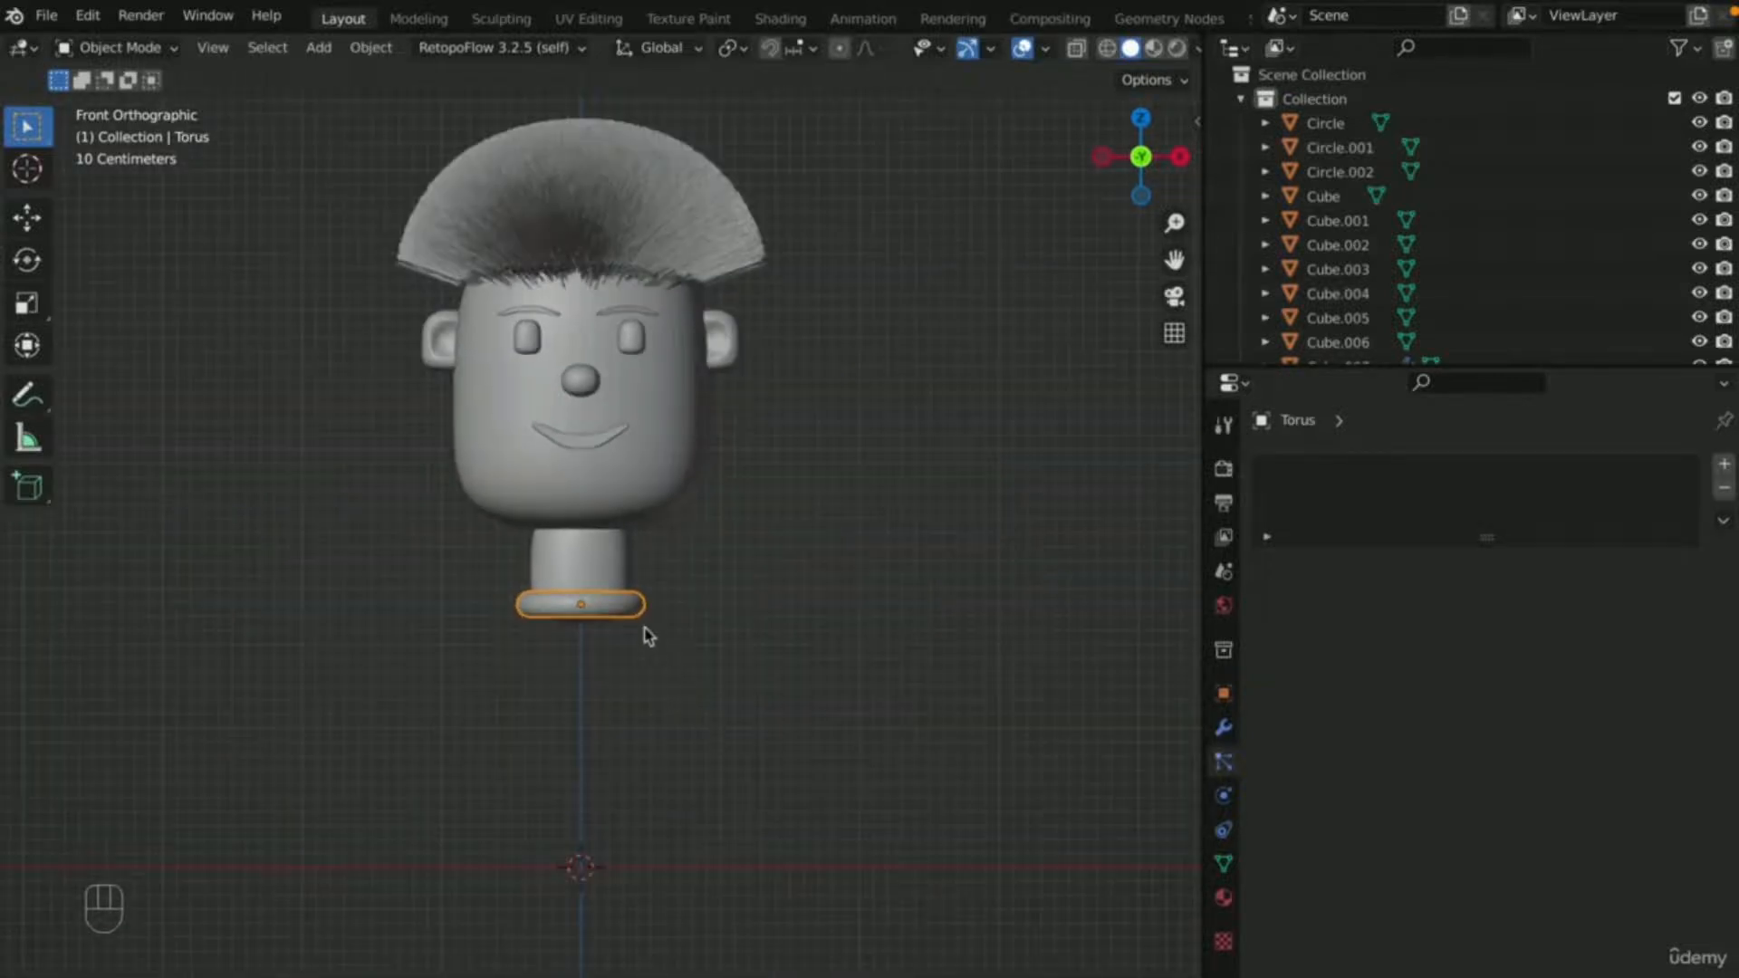
click(600, 573)
scroll(609, 575, up, 4)
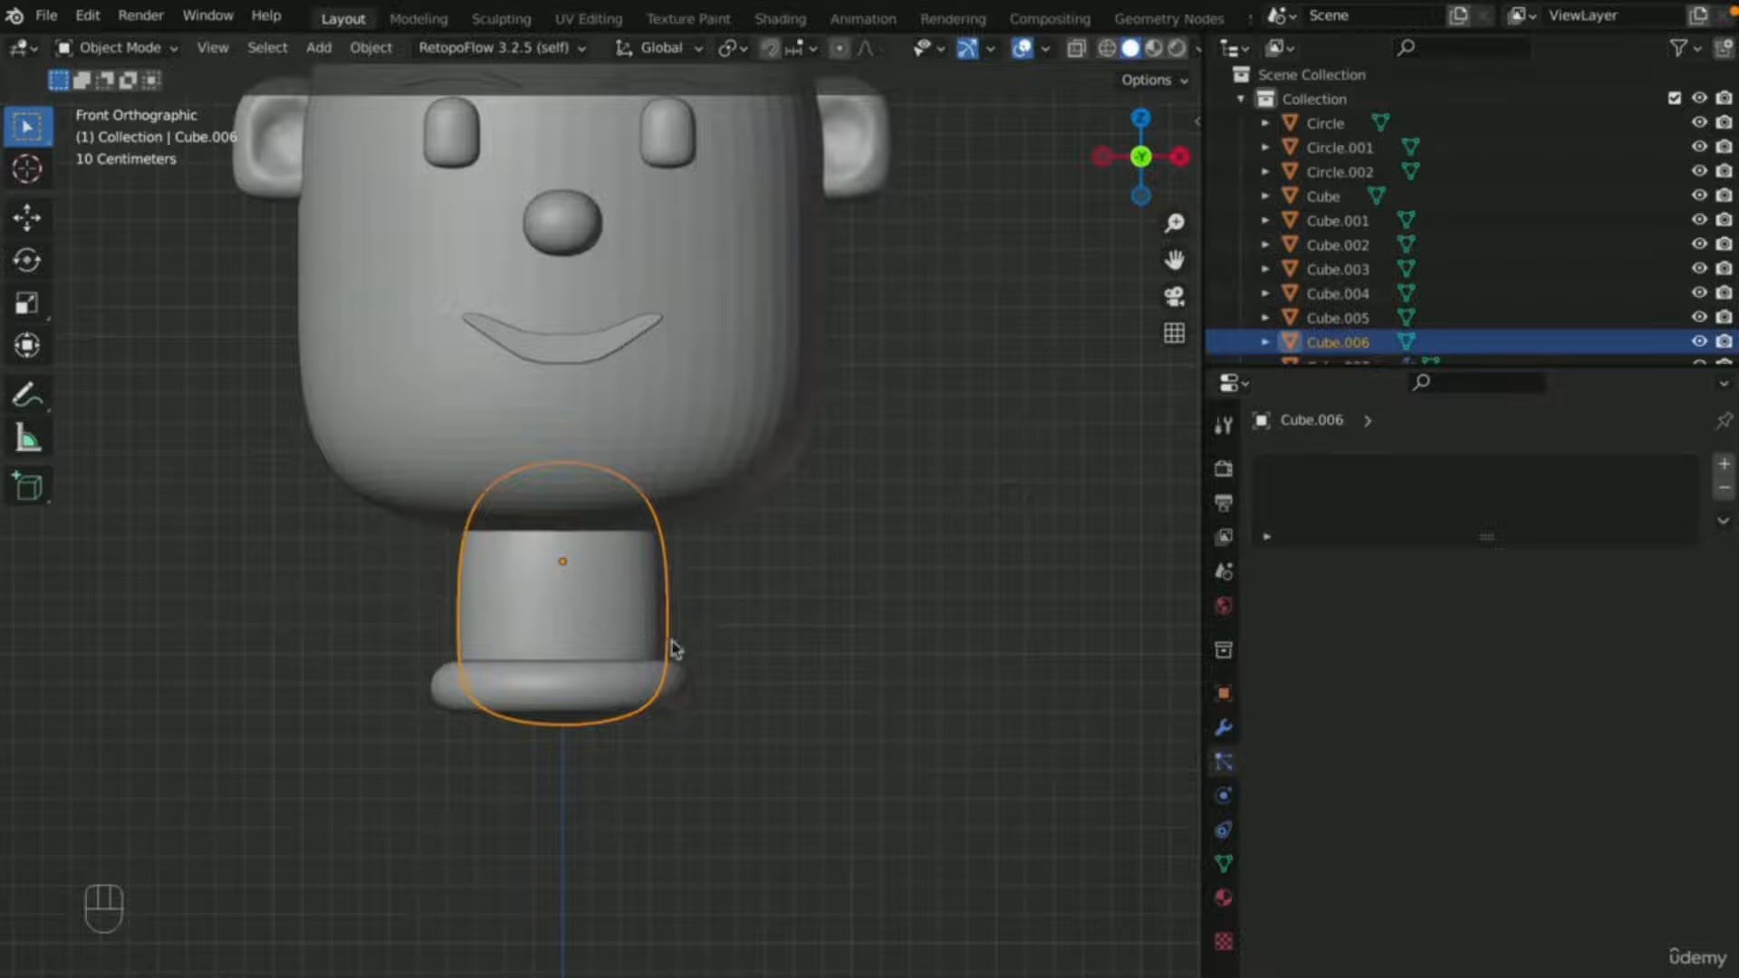
scroll(645, 720, down, 4)
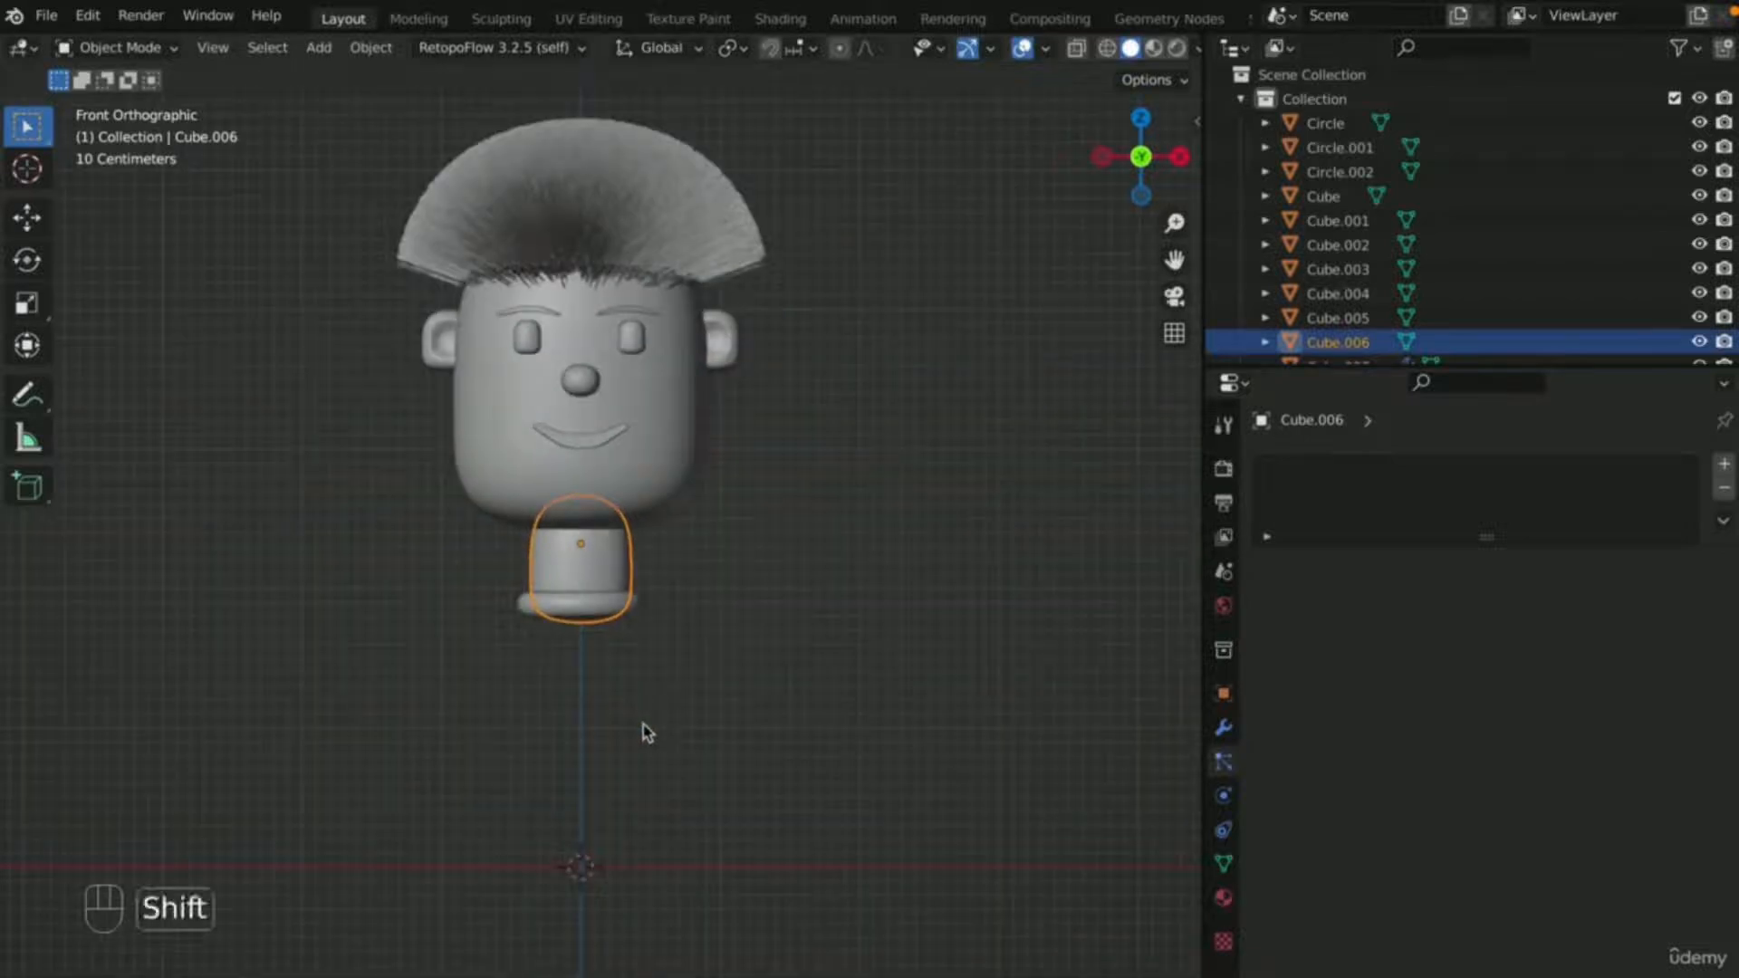
key(shift+d)
key(z)
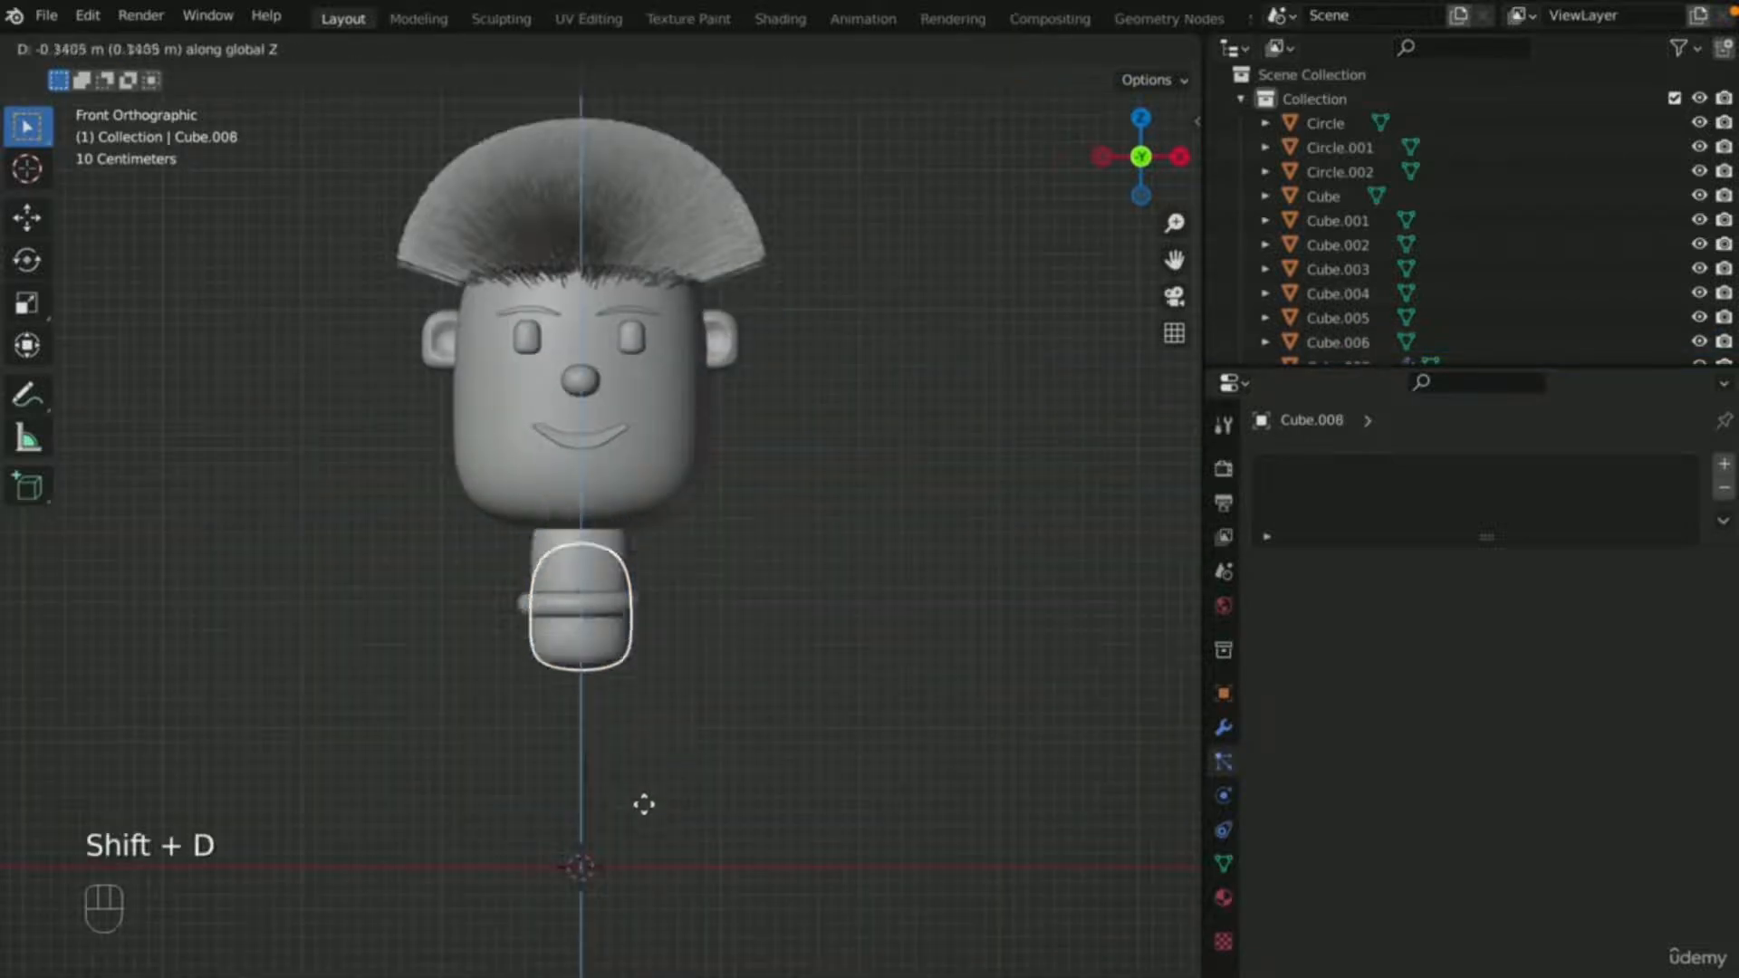
click(644, 892)
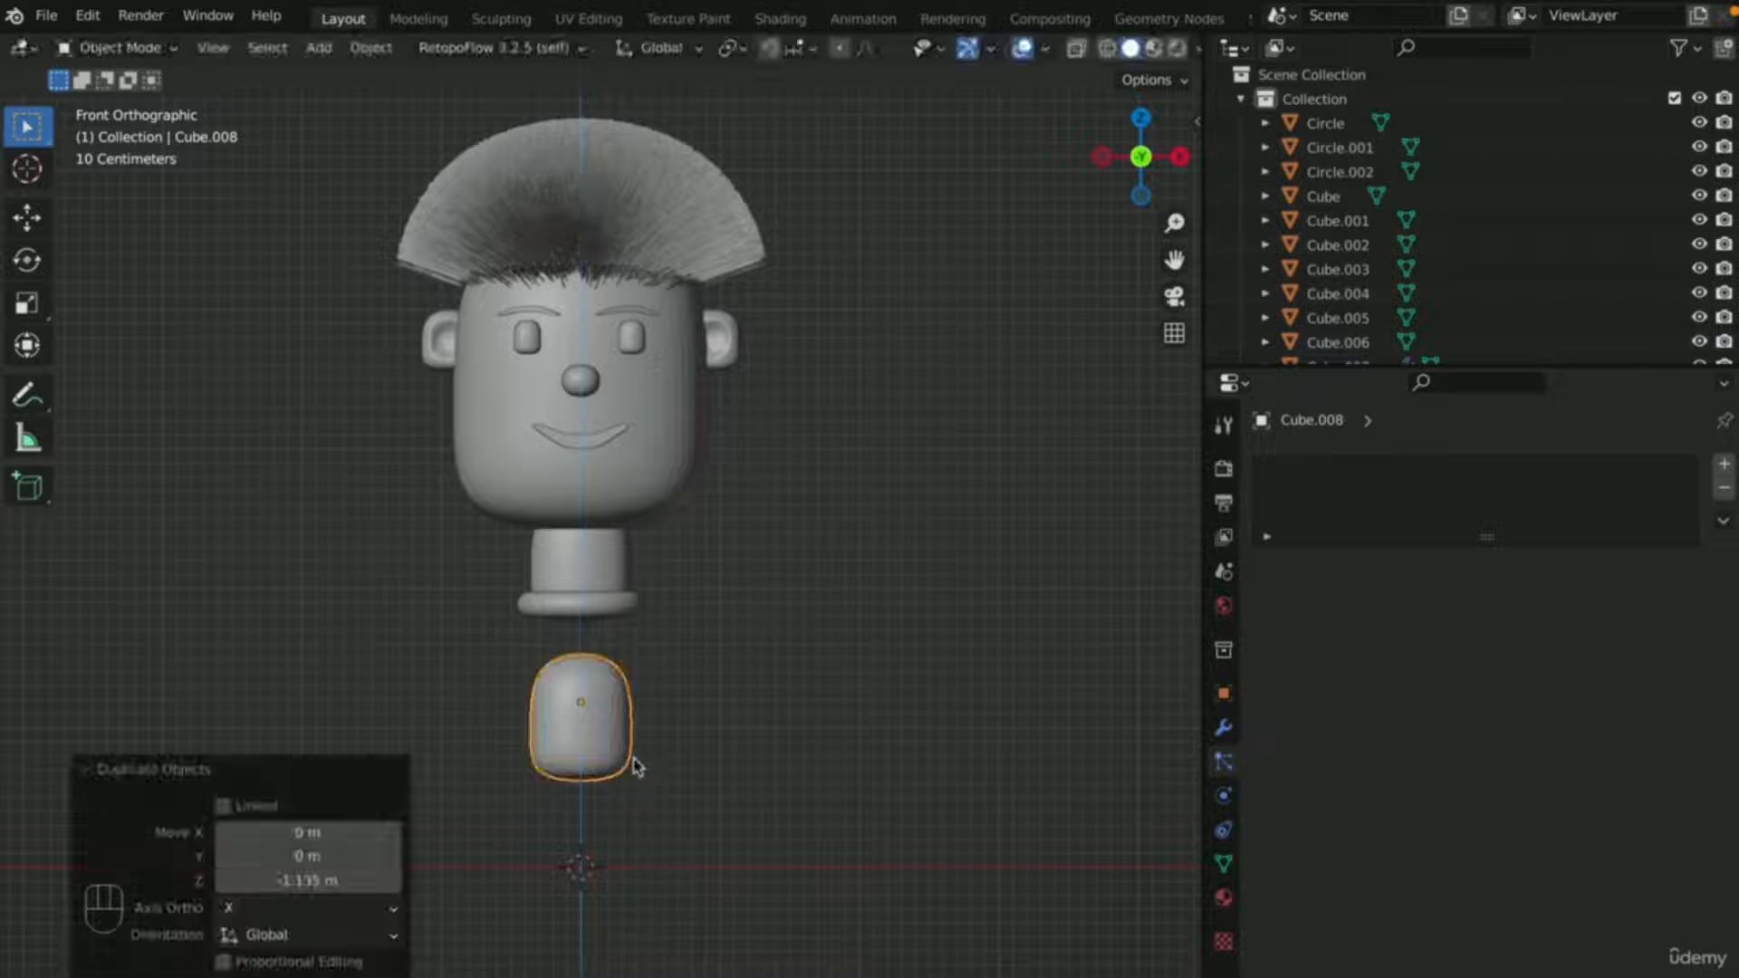
- Scale the neck copy by 1.191 along X, and scale it uniformly by 2.270 to form the torso
key(s)
key(x)
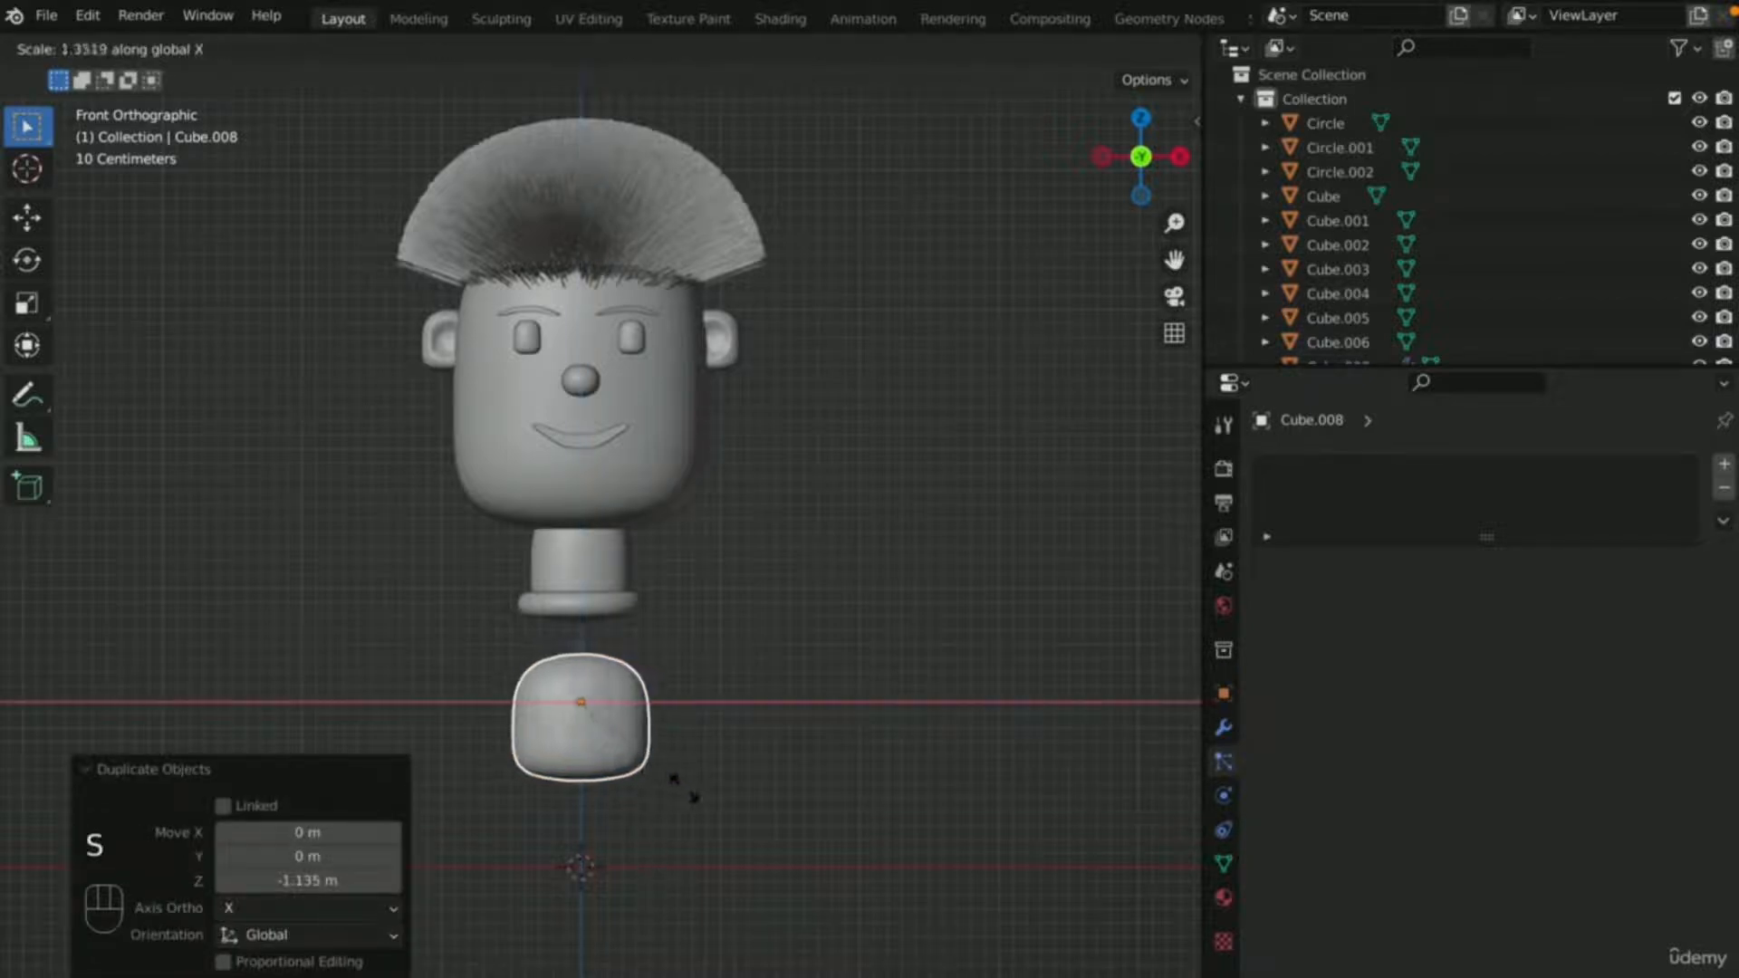
click(668, 784)
key(s)
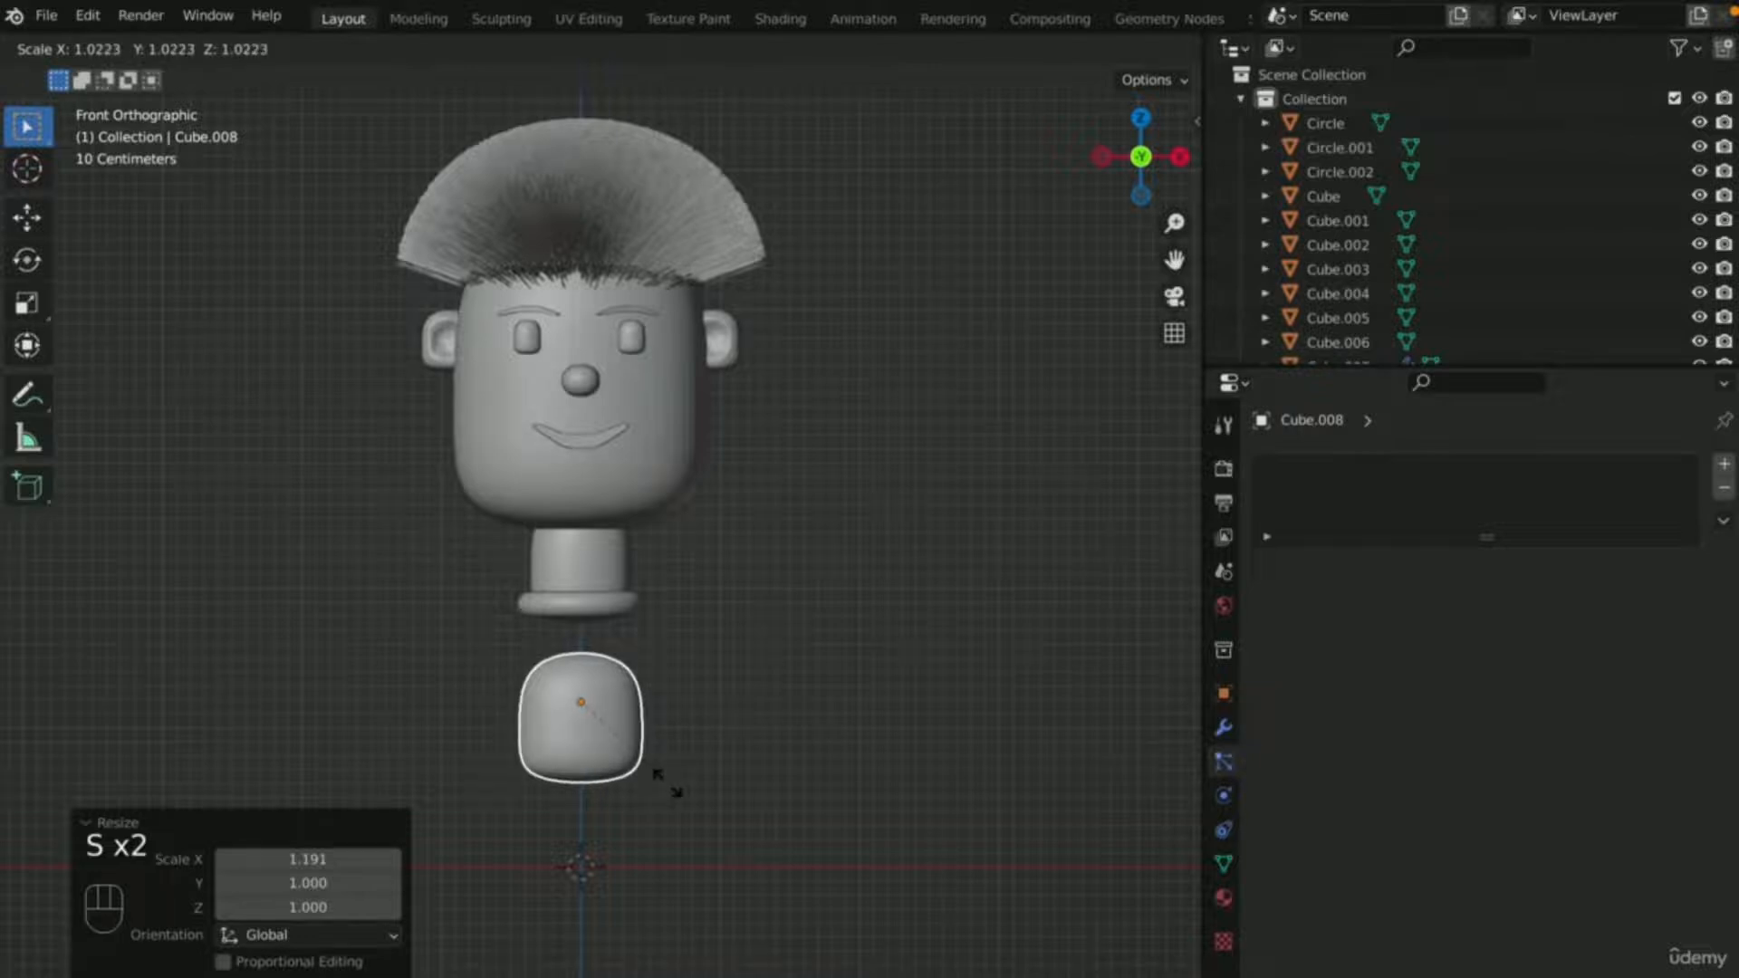
click(773, 892)
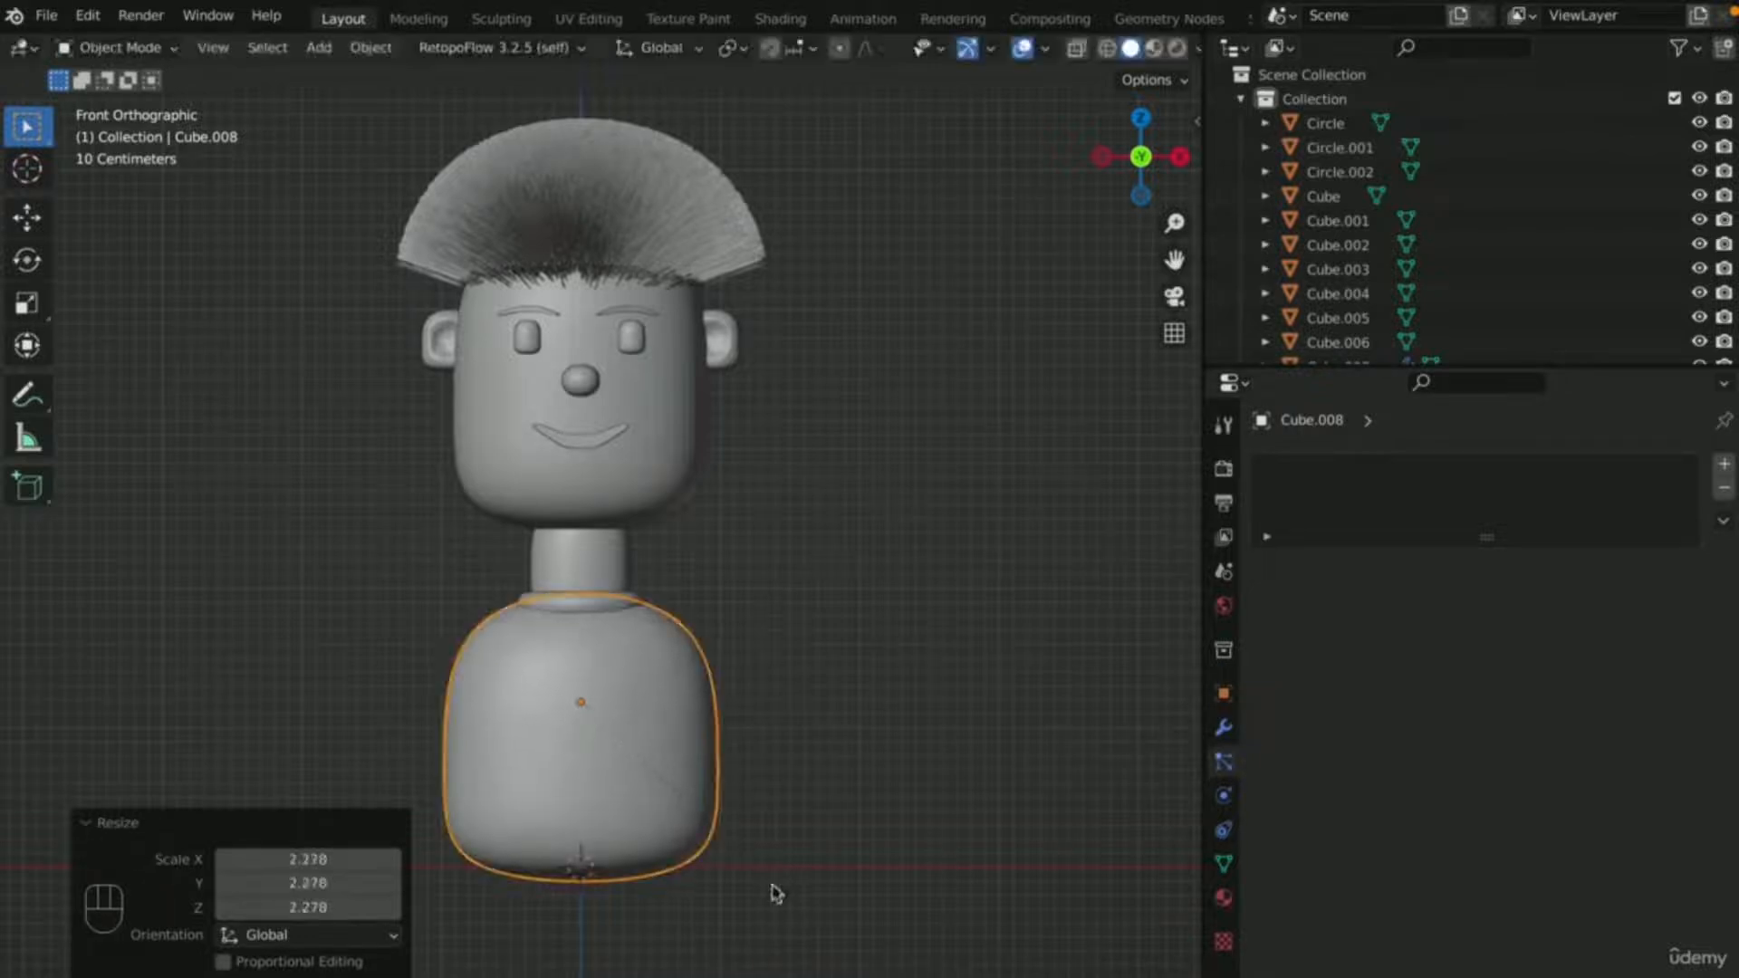
click(919, 656)
- Widen the torso along X by about 1.5 times to form broad shoulders
scroll(916, 656, right, 10)
scroll(905, 660, left, 10)
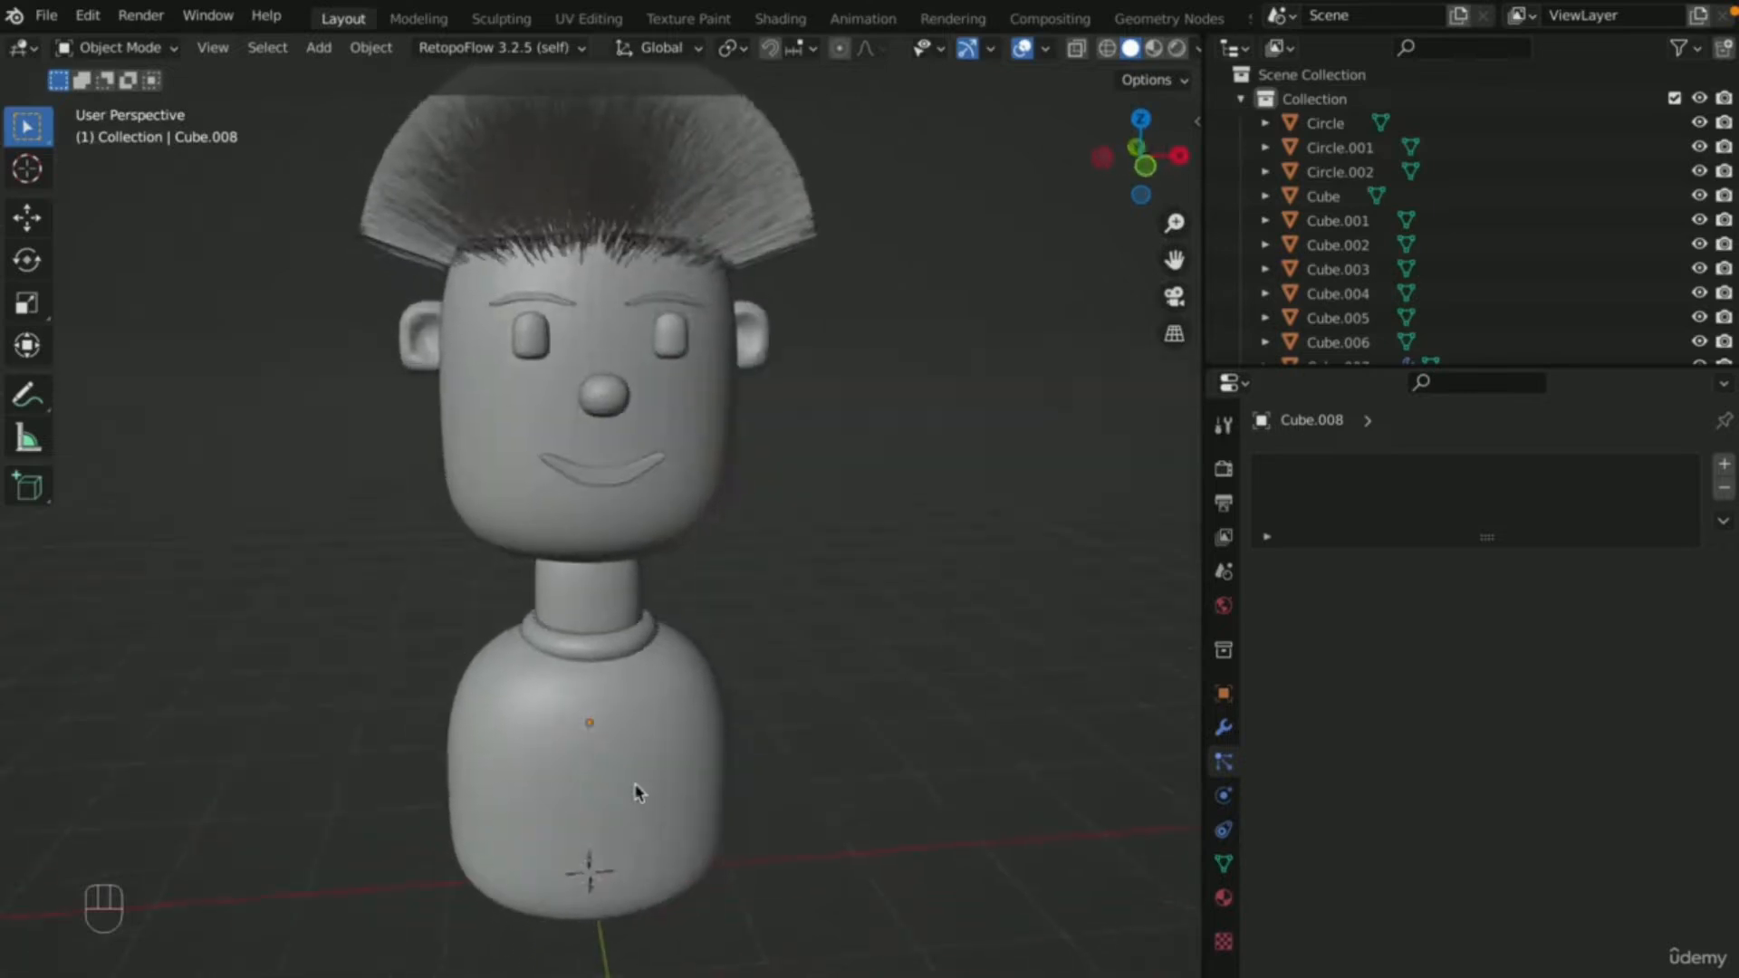
click(636, 793)
key(s)
key(x)
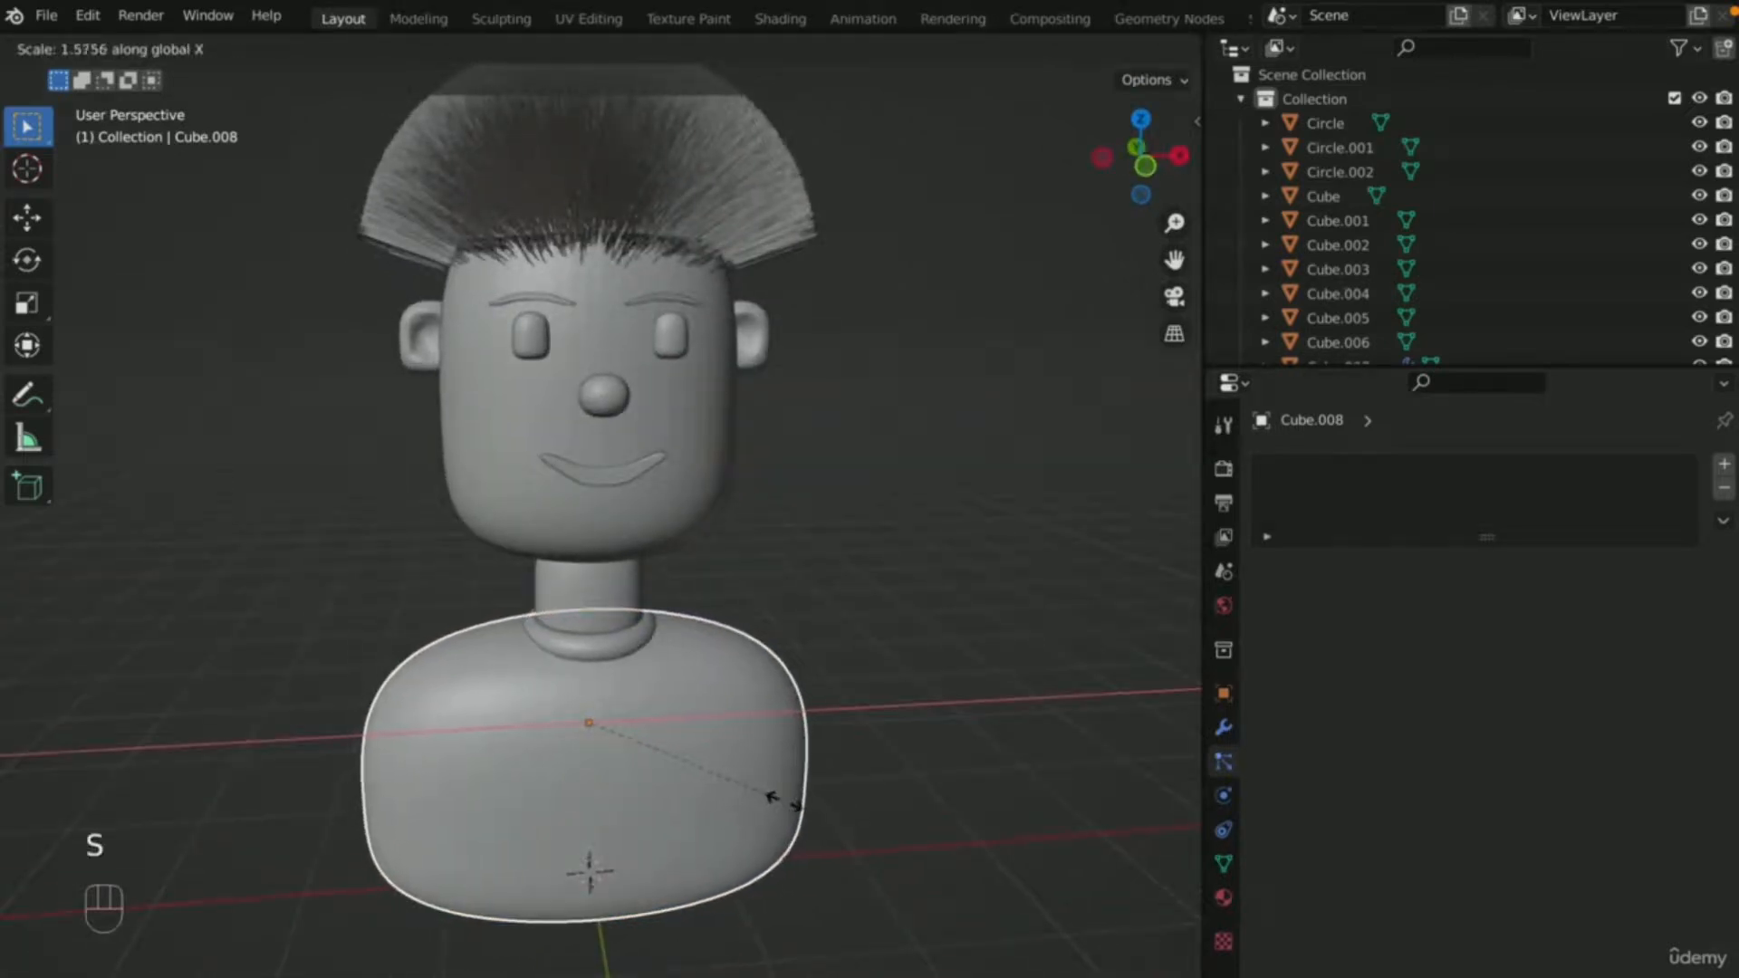
click(761, 795)
click(928, 720)
scroll(932, 715, down, 5)
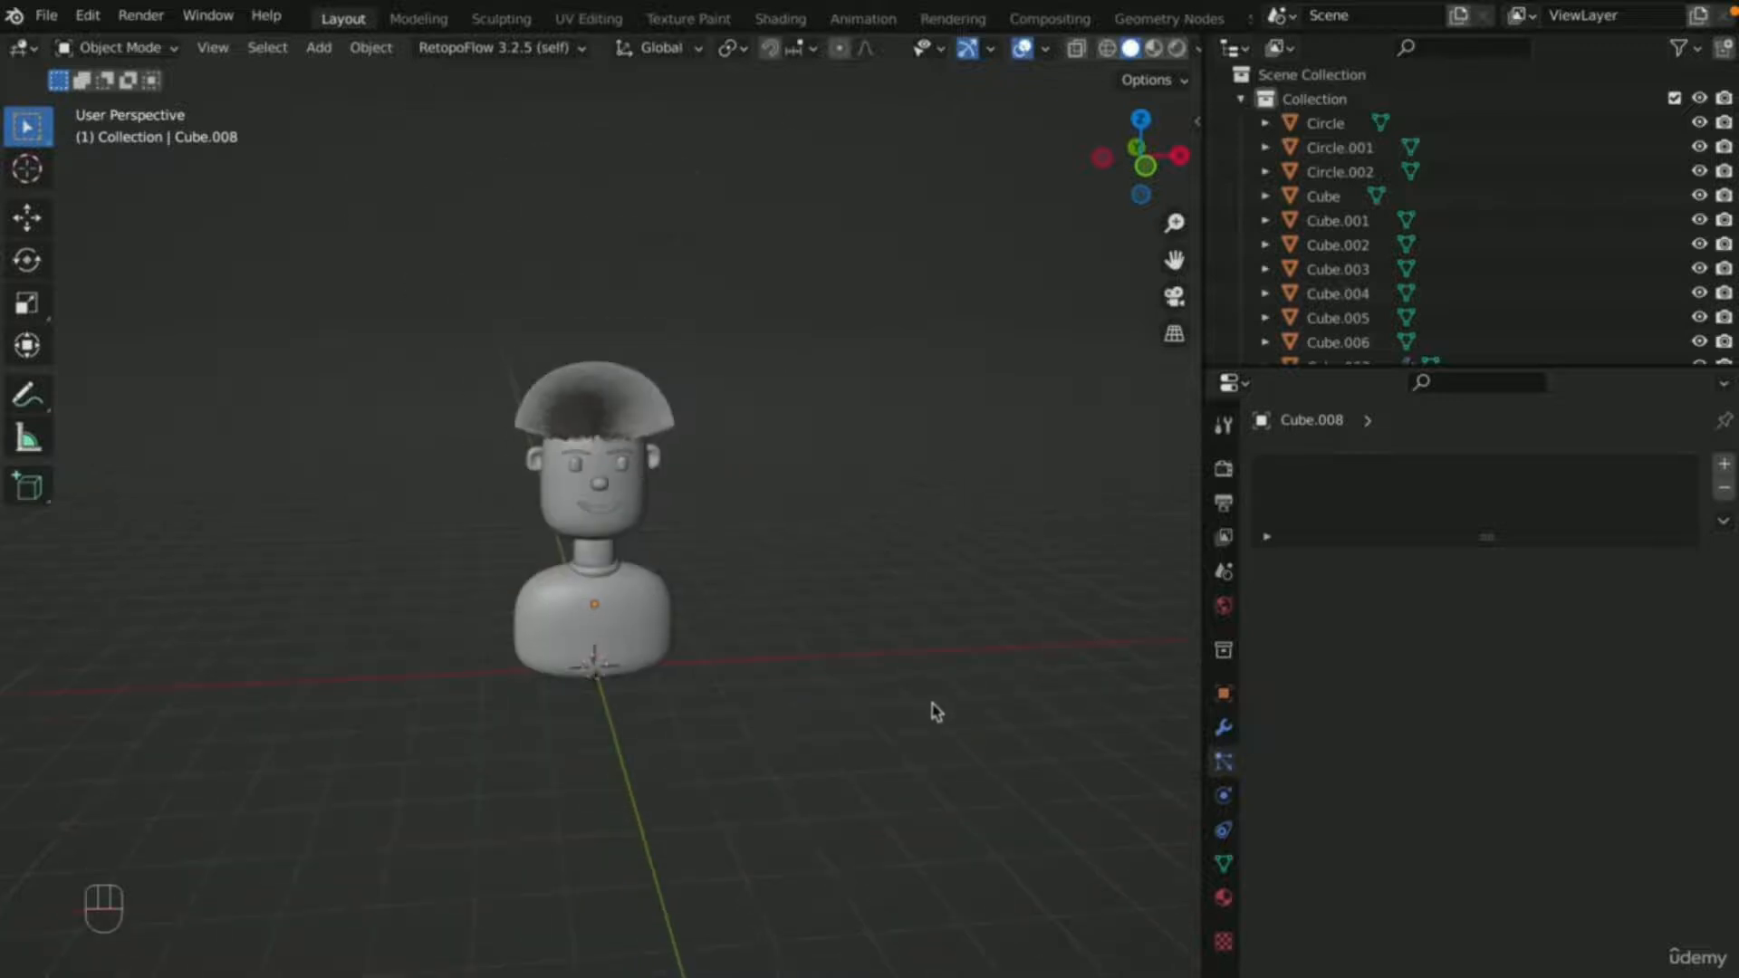
- Narrow the torso slightly along X in the front view
key(KP_1)
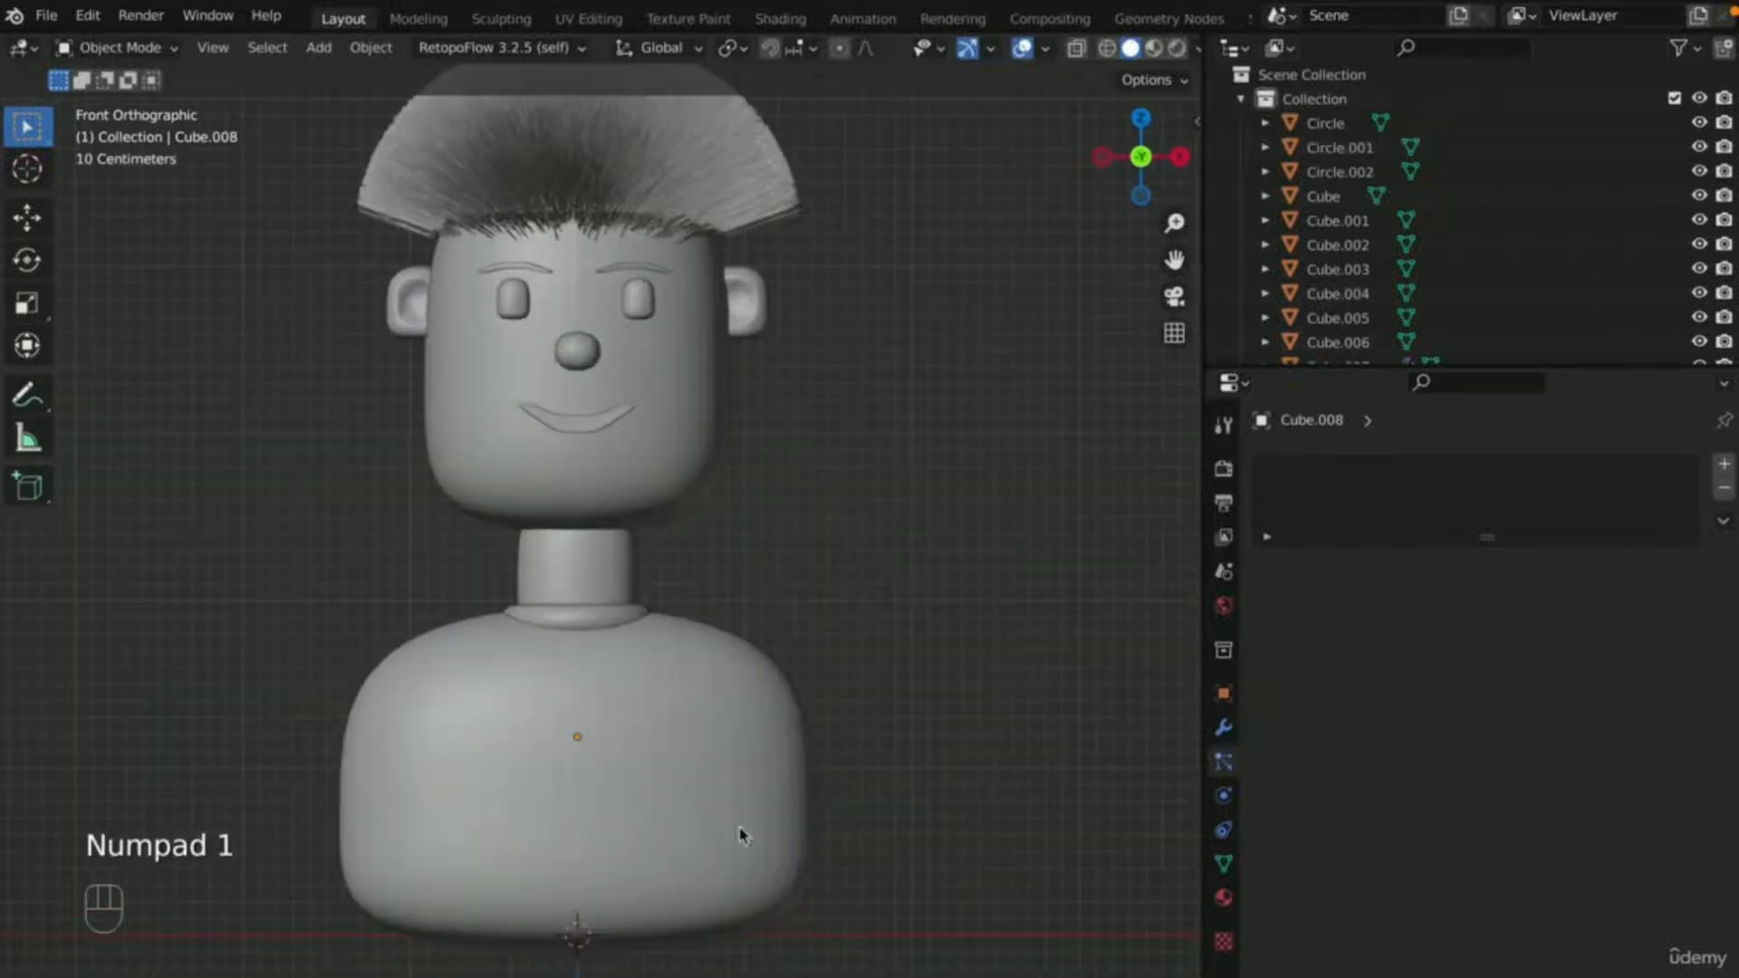
click(757, 797)
key(s)
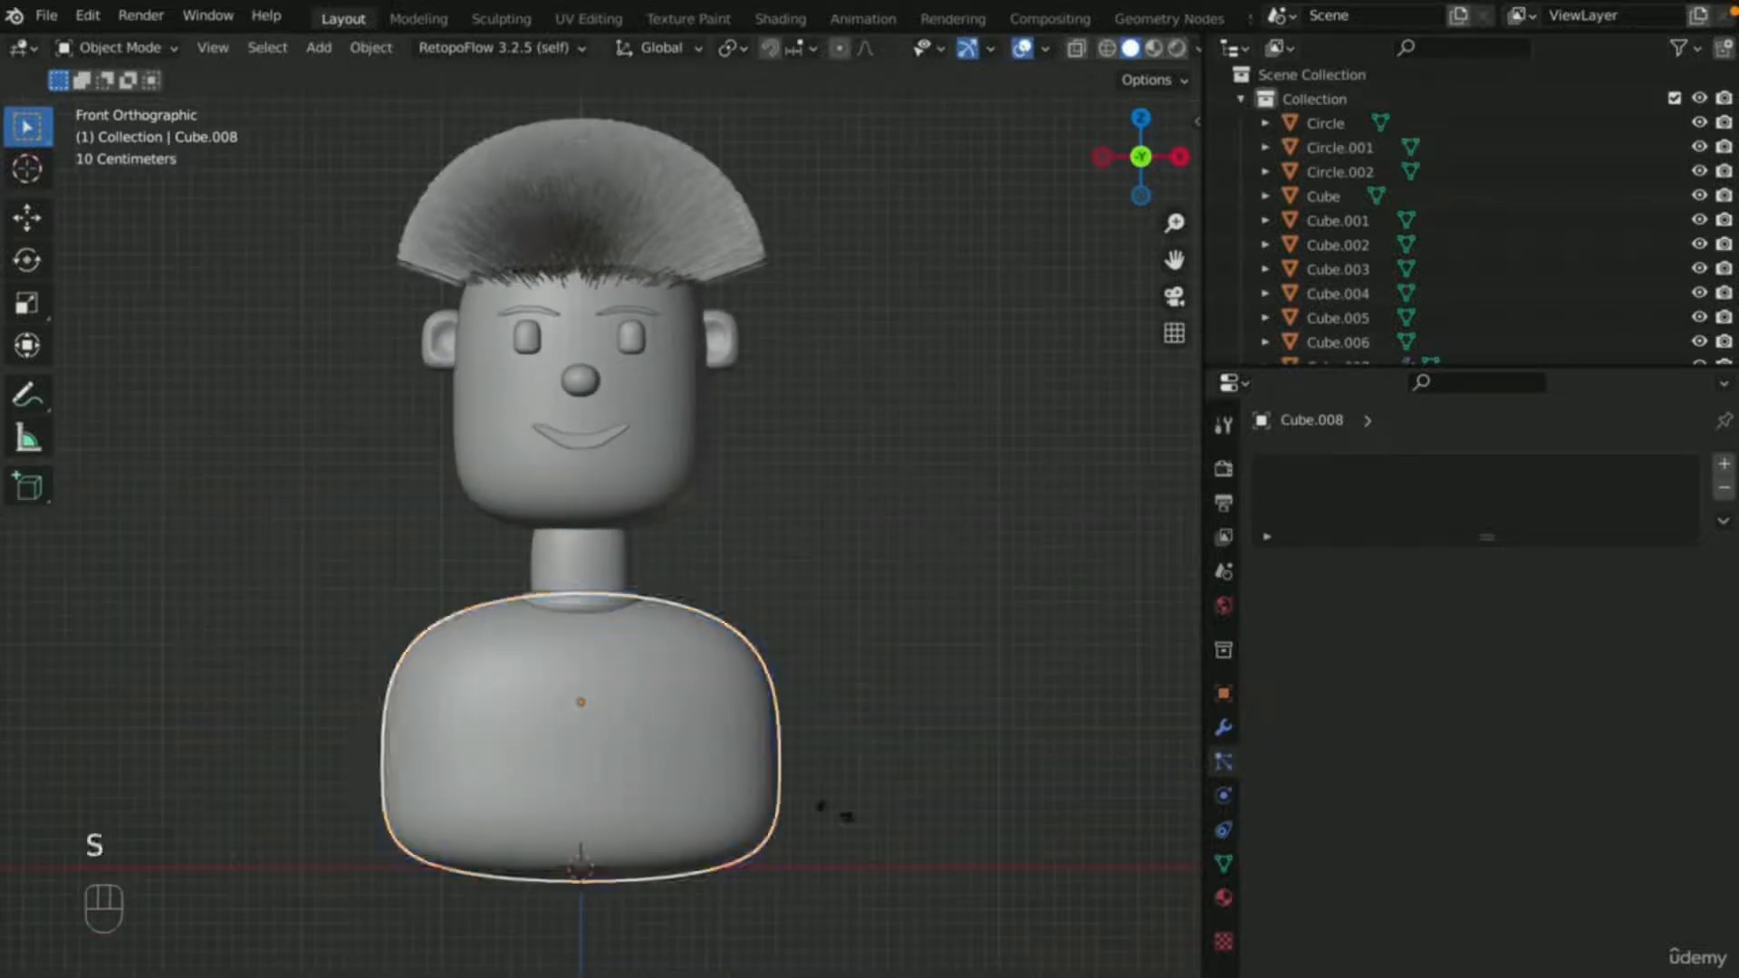
key(x)
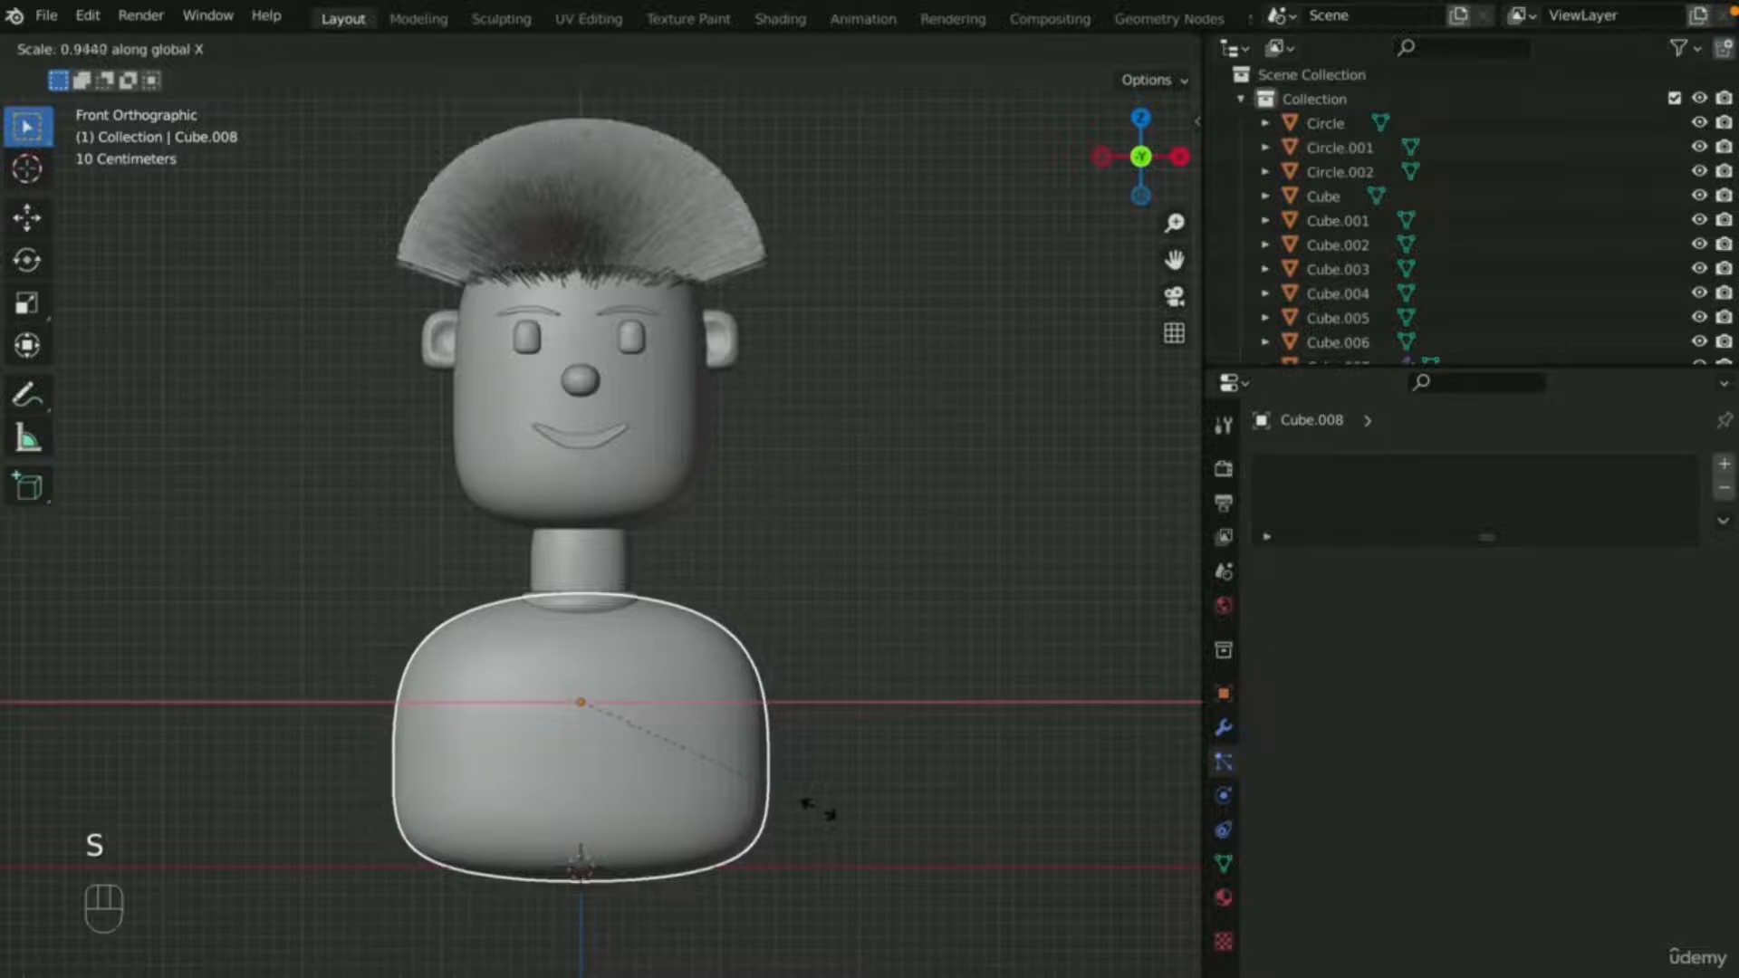
click(803, 806)
scroll(915, 704, up, 2)
scroll(1002, 587, down, 4)
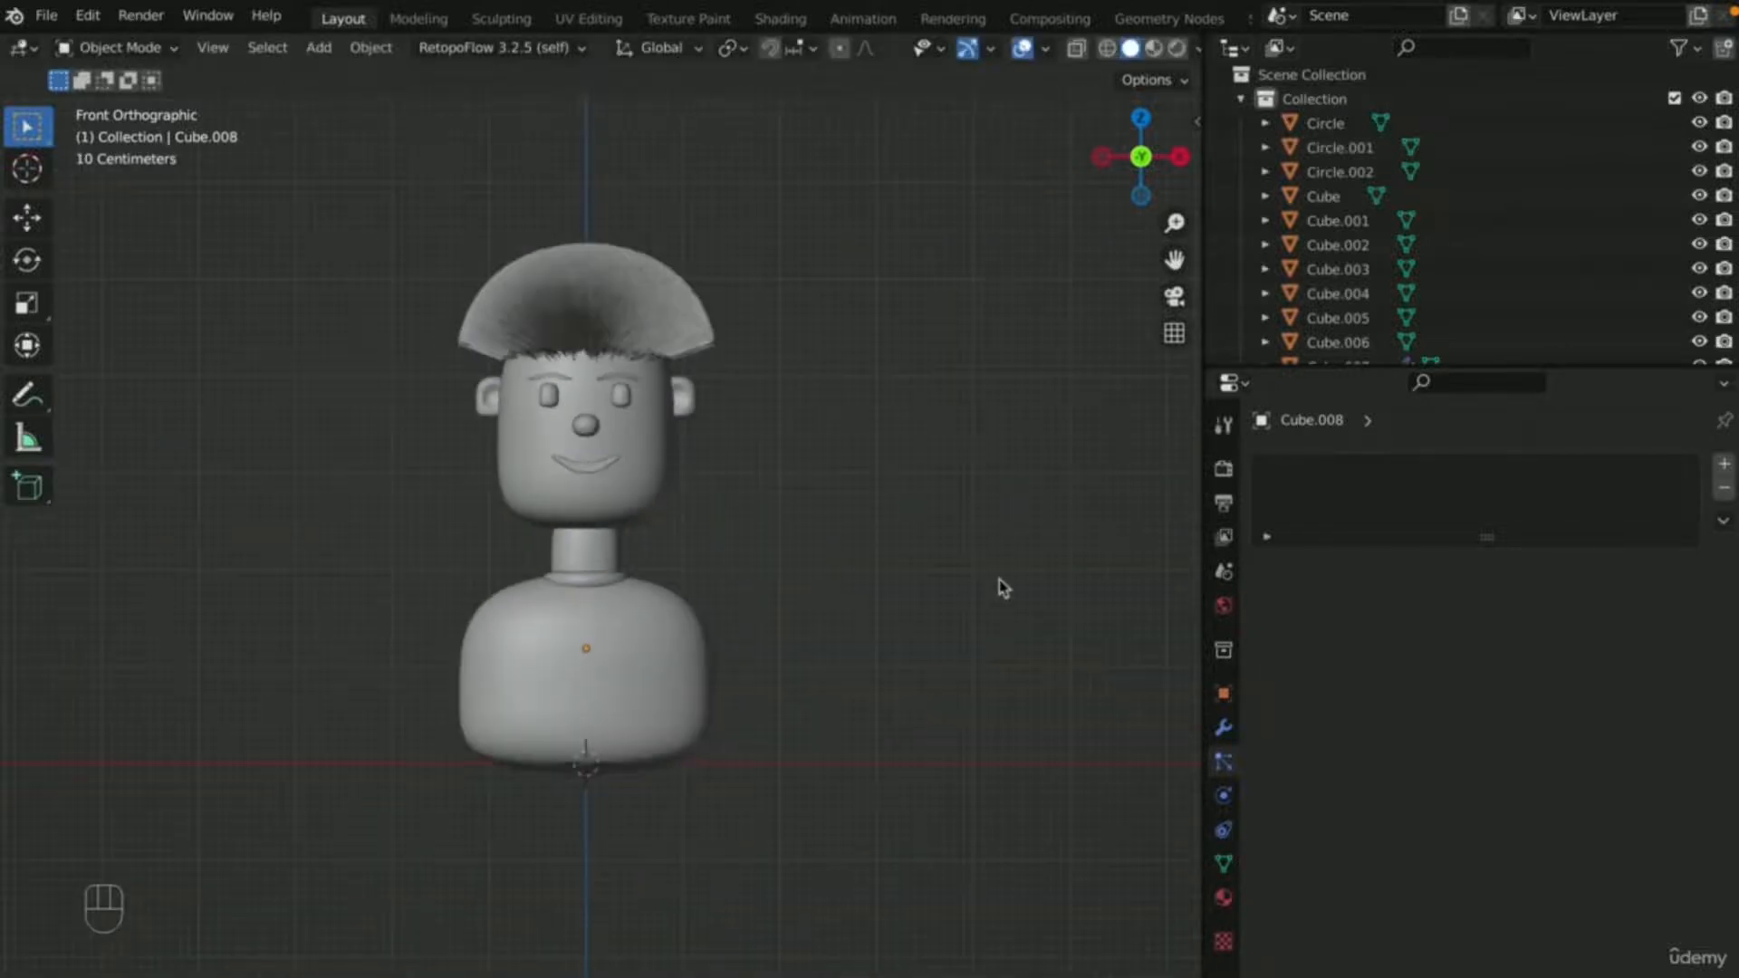
- Select the hair cap on the head and rename its object to "hair"
drag(1176, 260, 1192, 371)
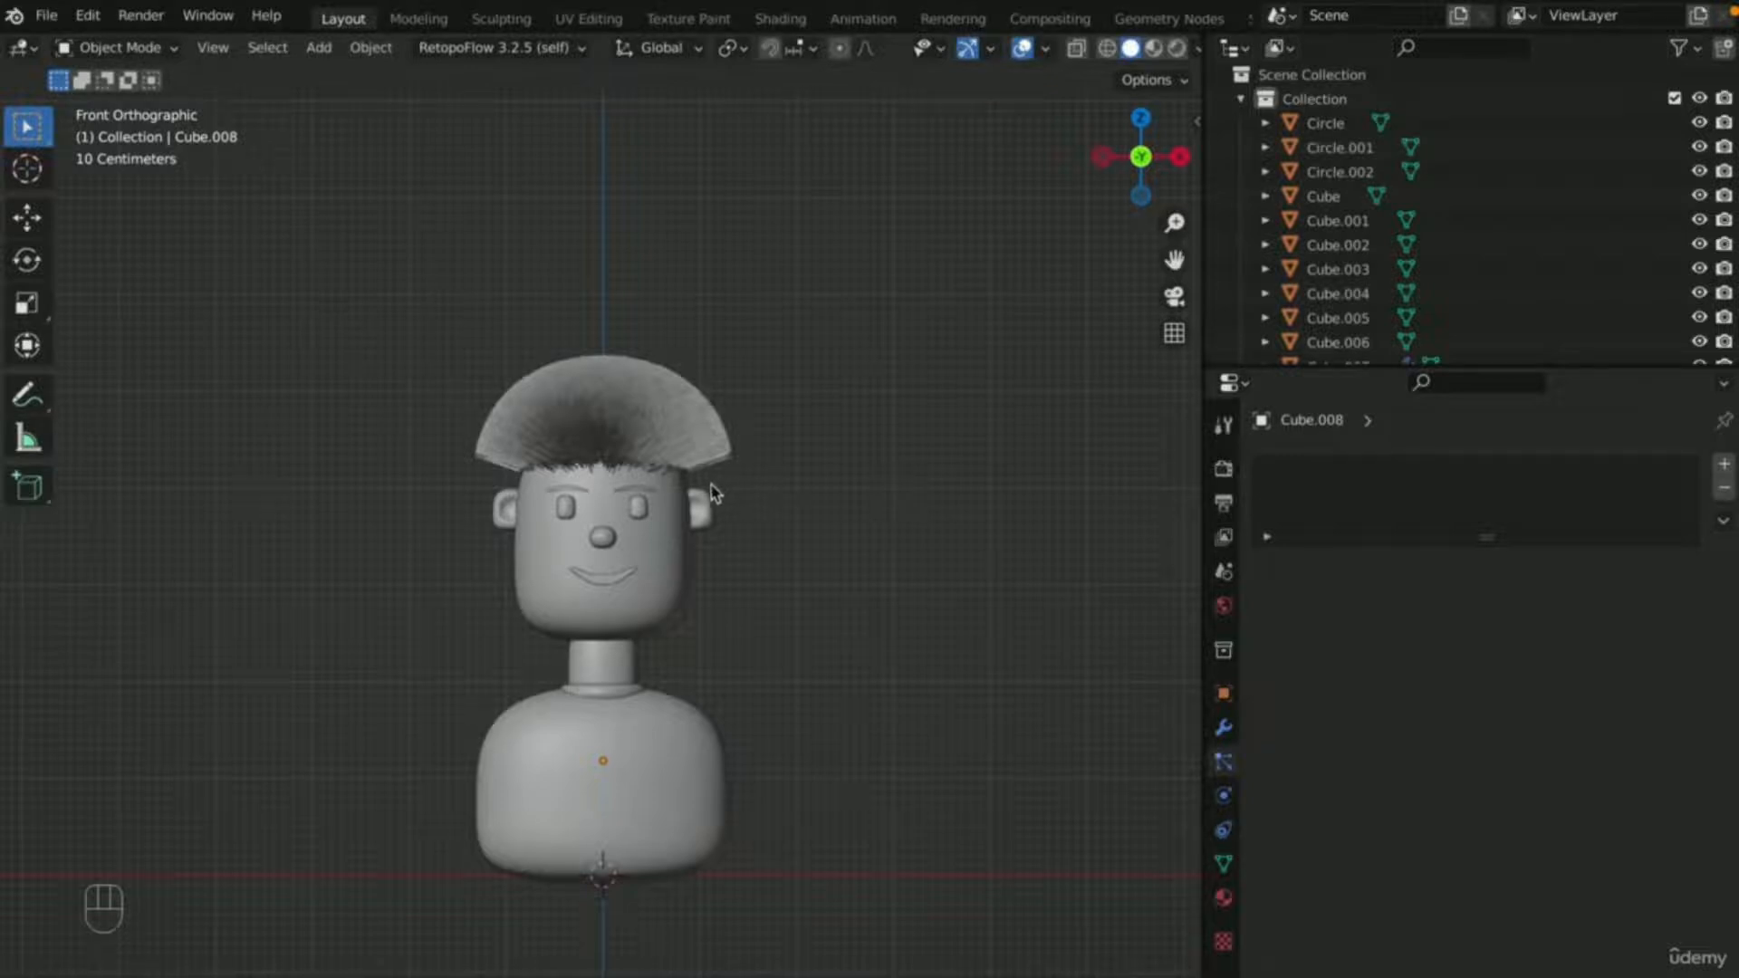
scroll(724, 493, up, 2)
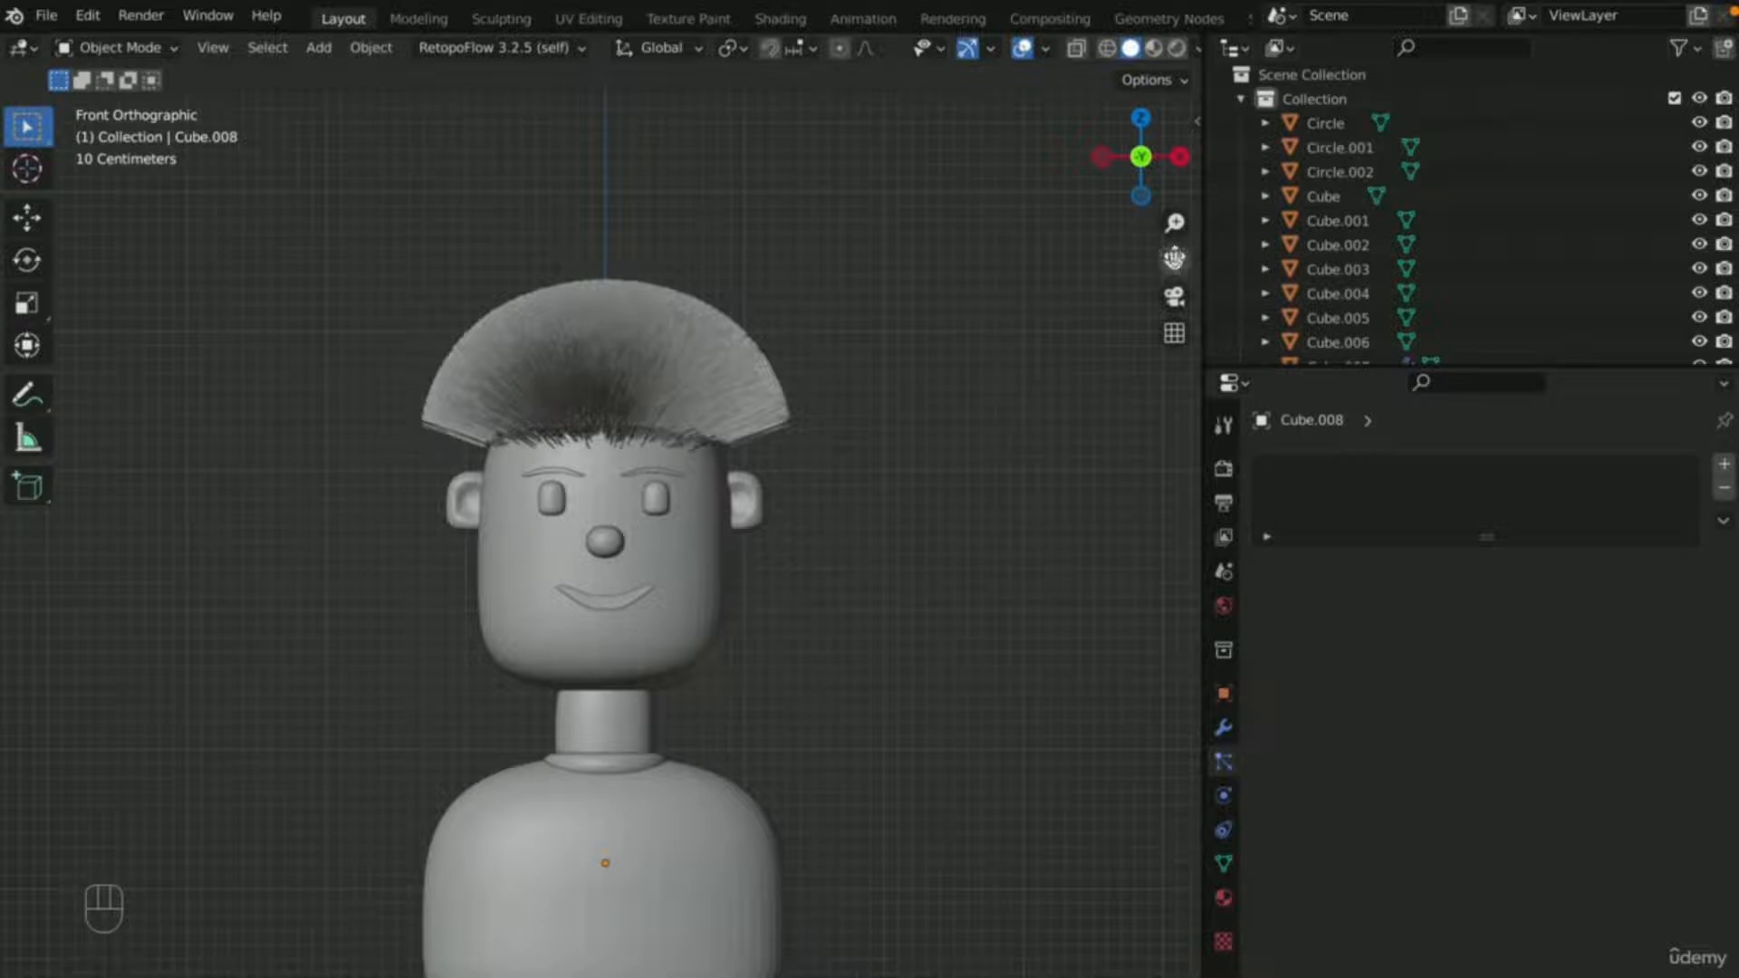
scroll(1058, 496, down, 1)
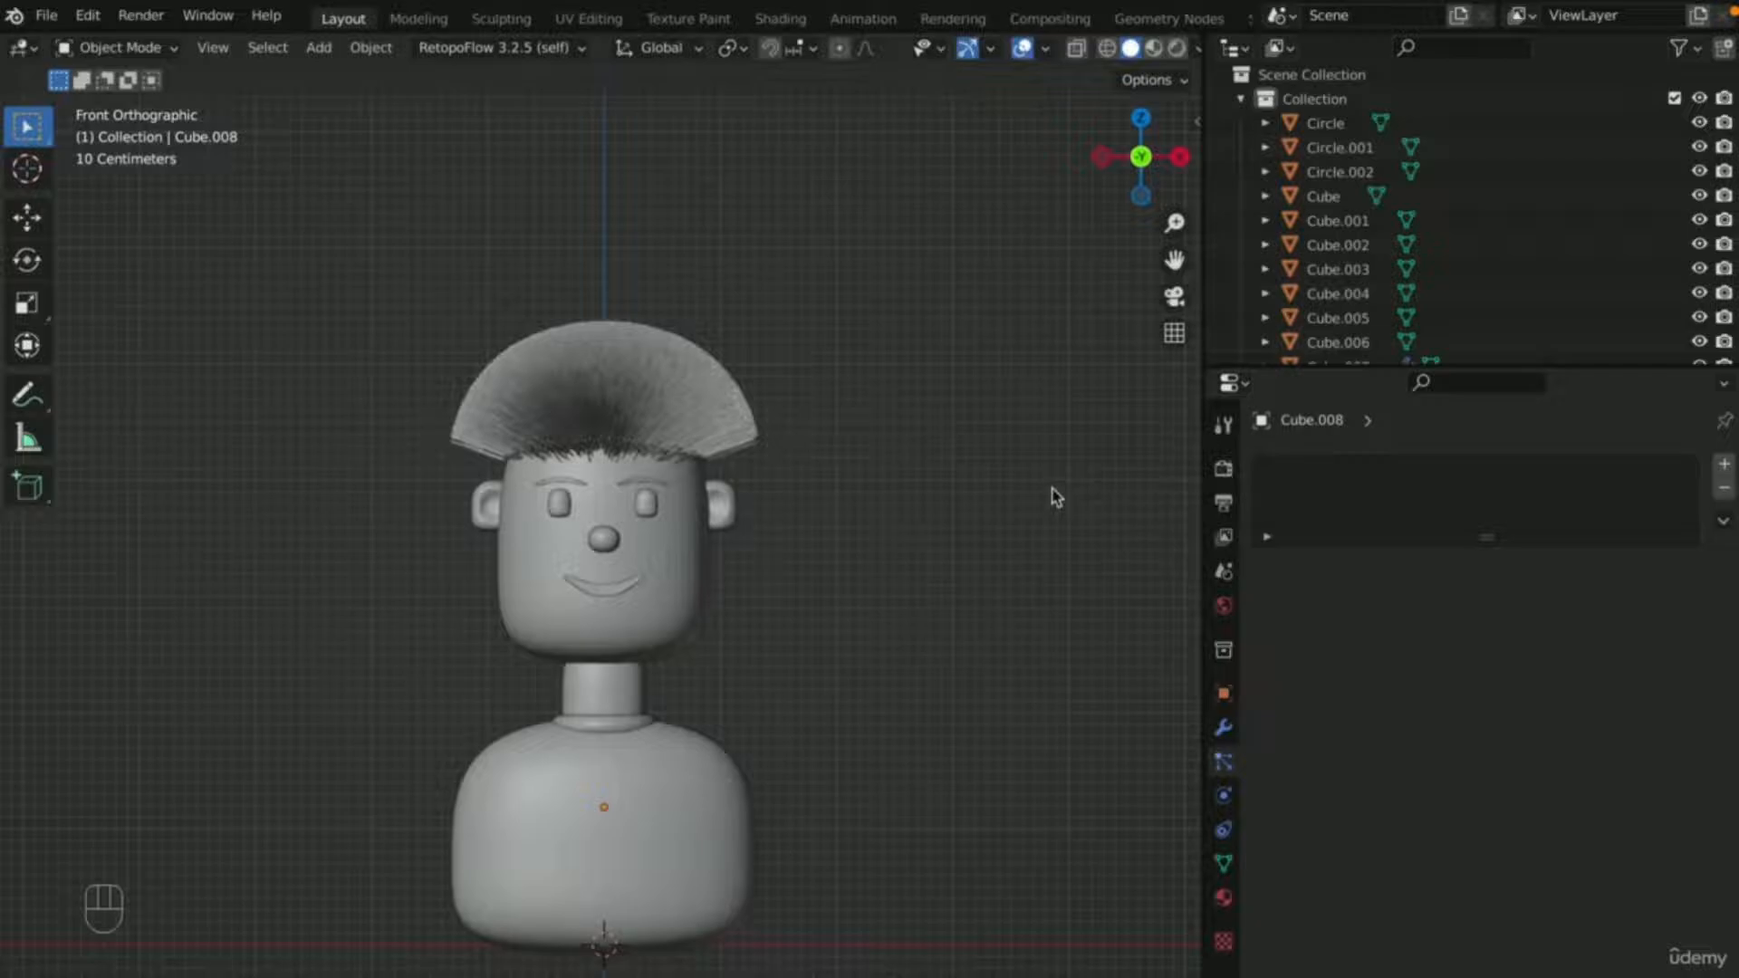
scroll(1056, 496, down, 1)
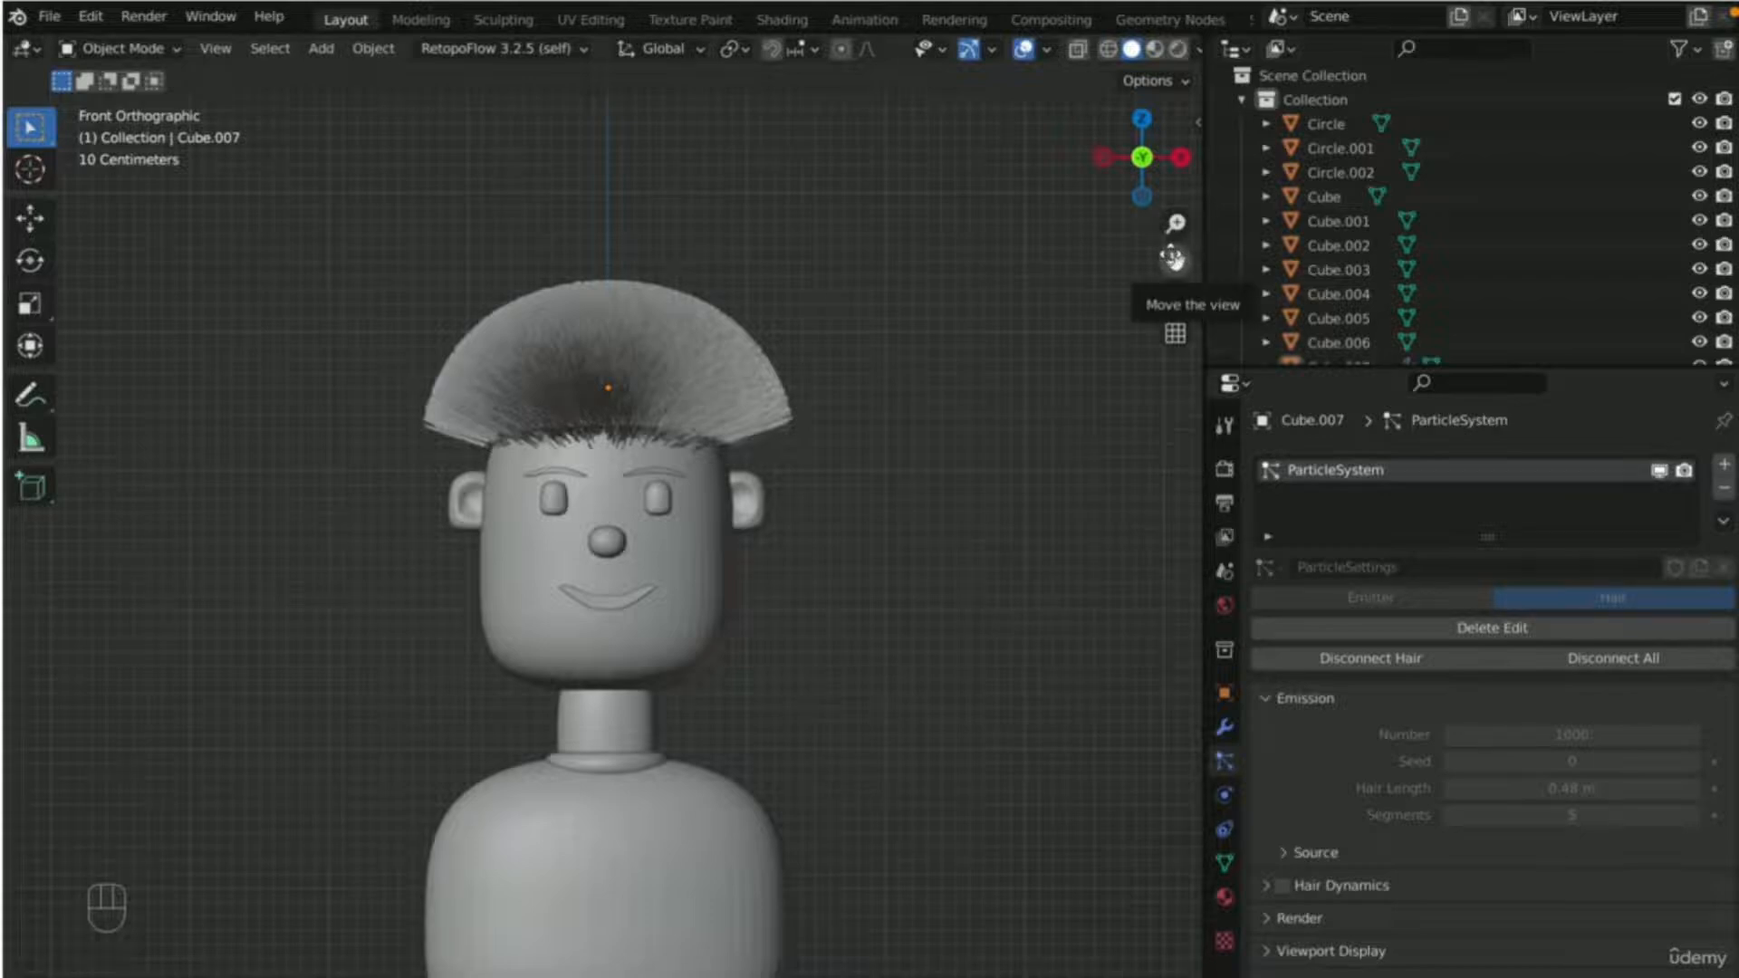
drag(1176, 258, 1138, 257)
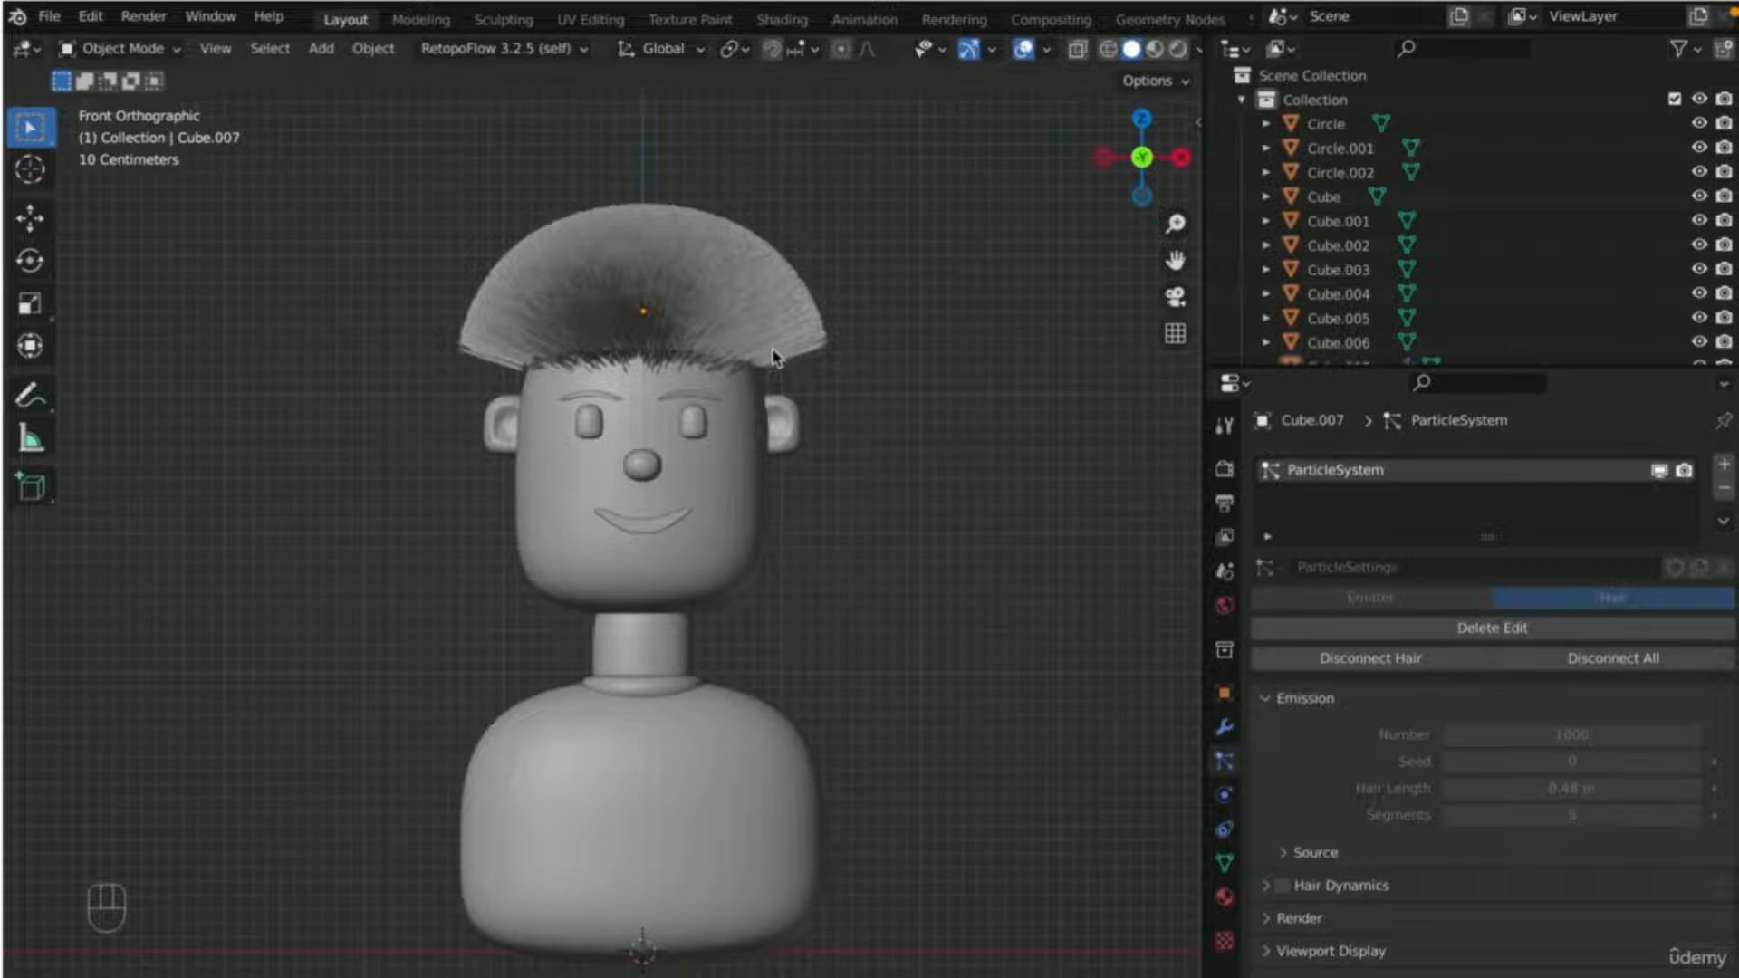
click(642, 324)
scroll(1359, 290, down, 2)
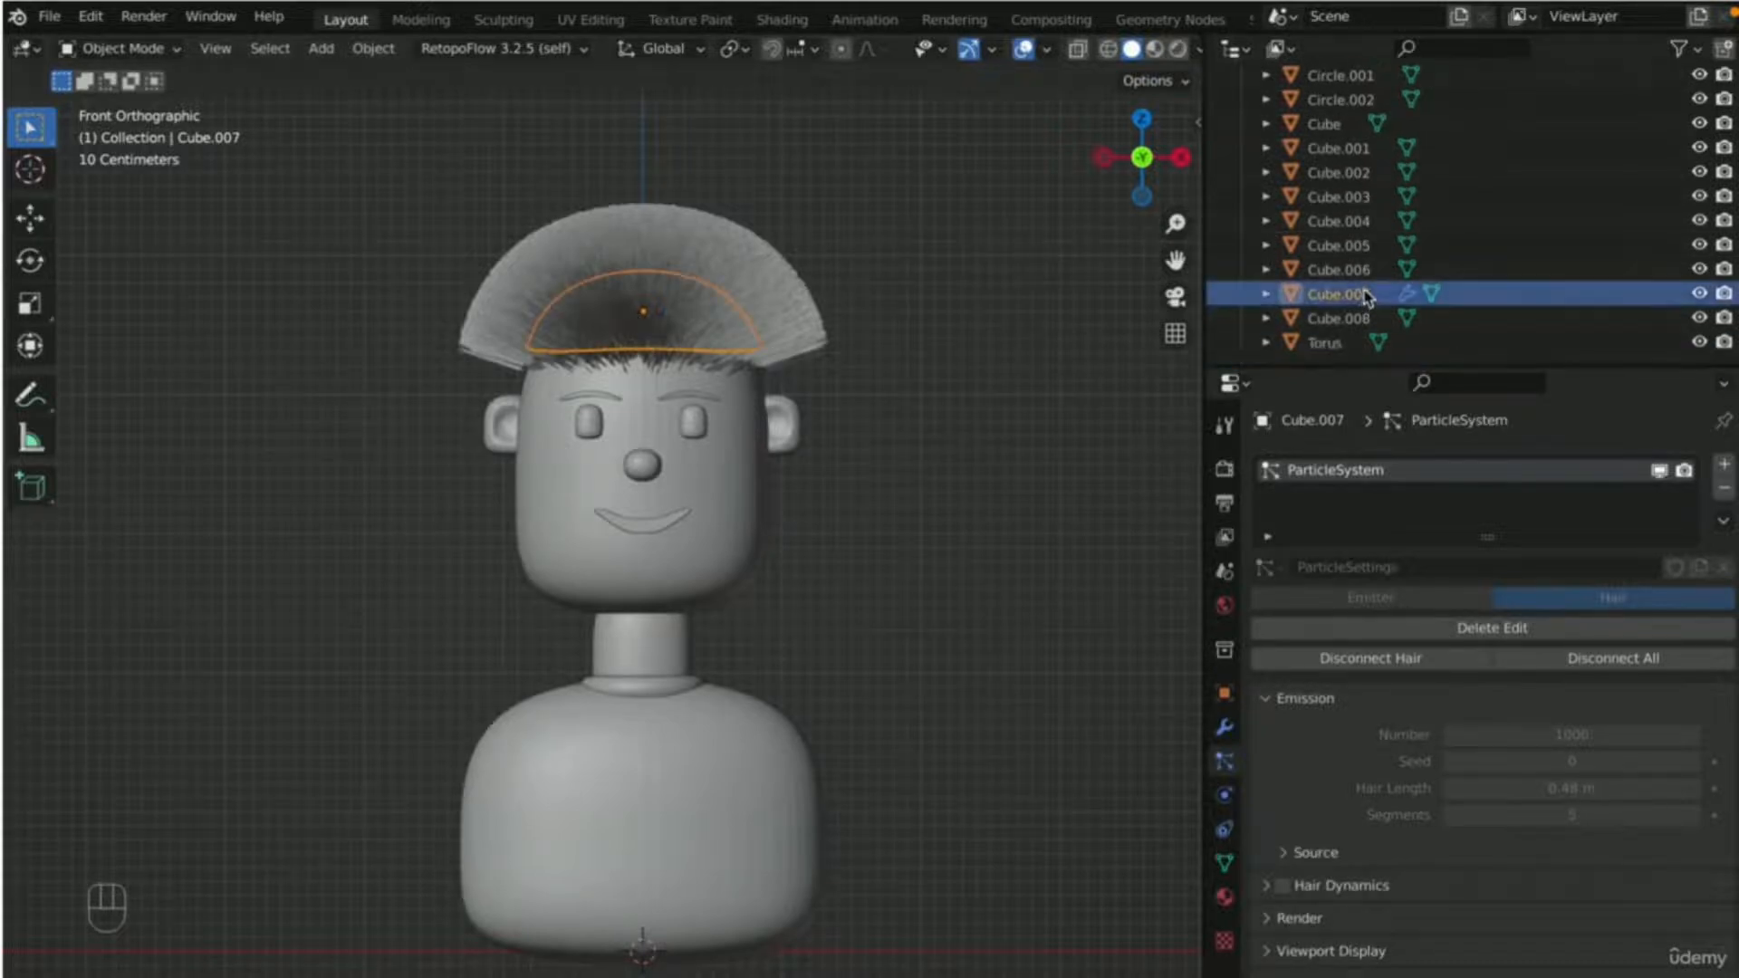
double_click(1357, 297)
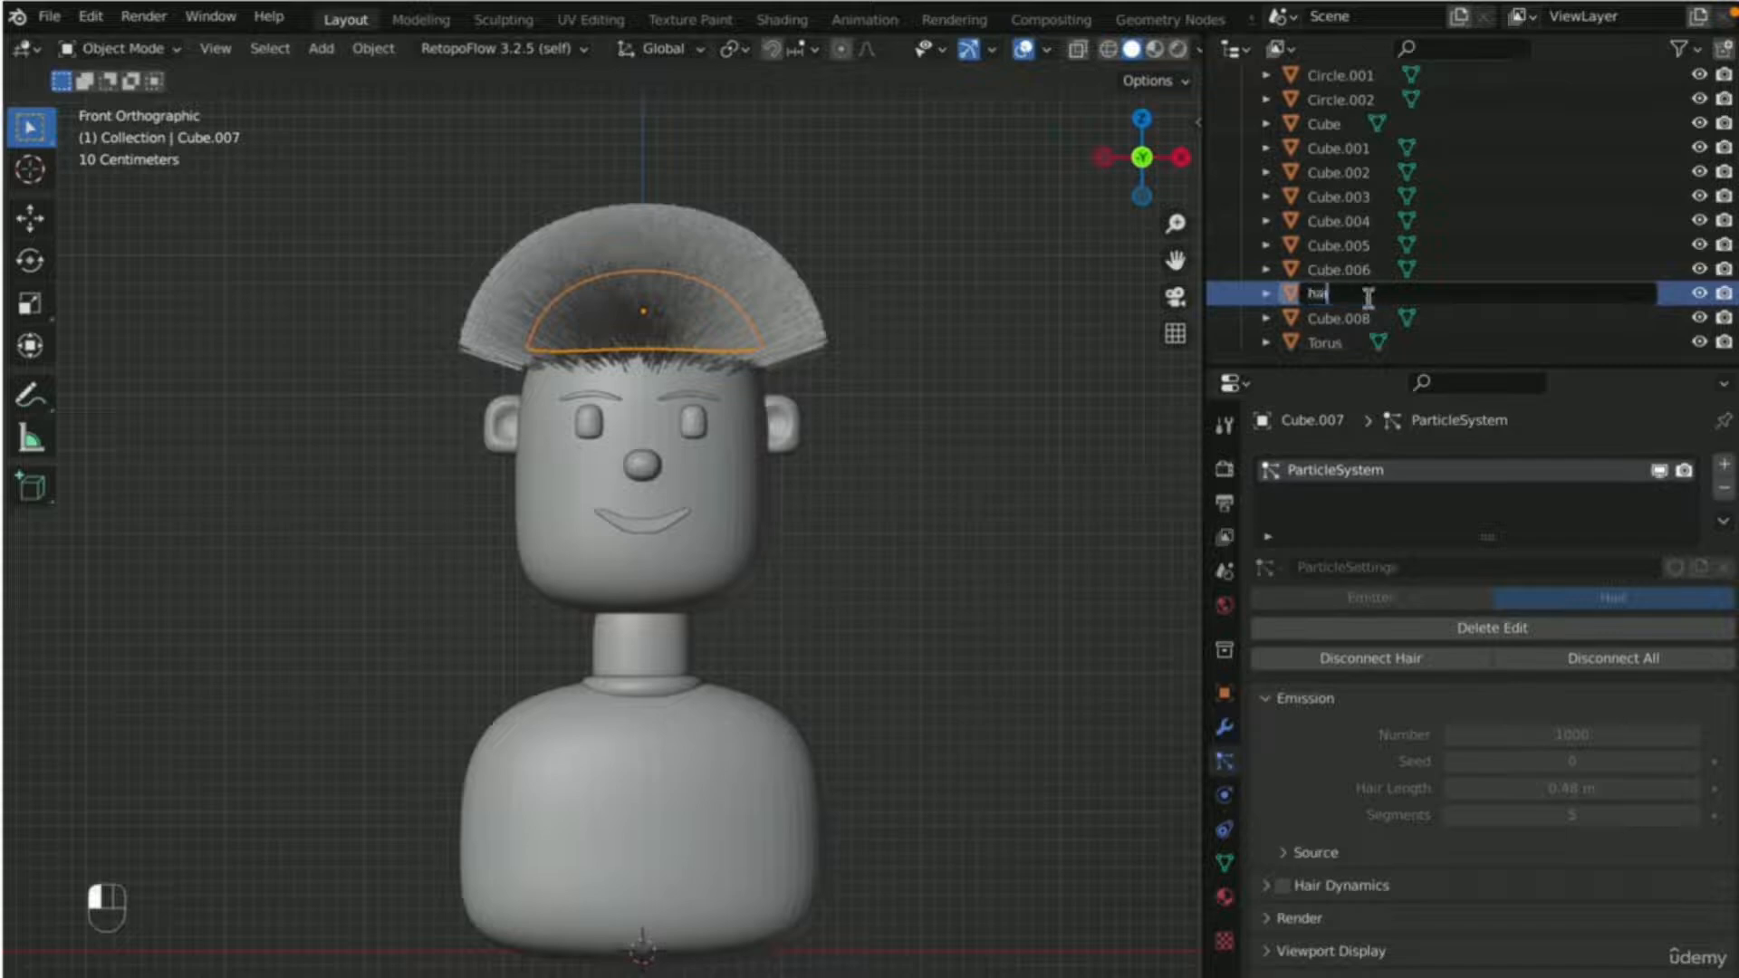
key(Return)
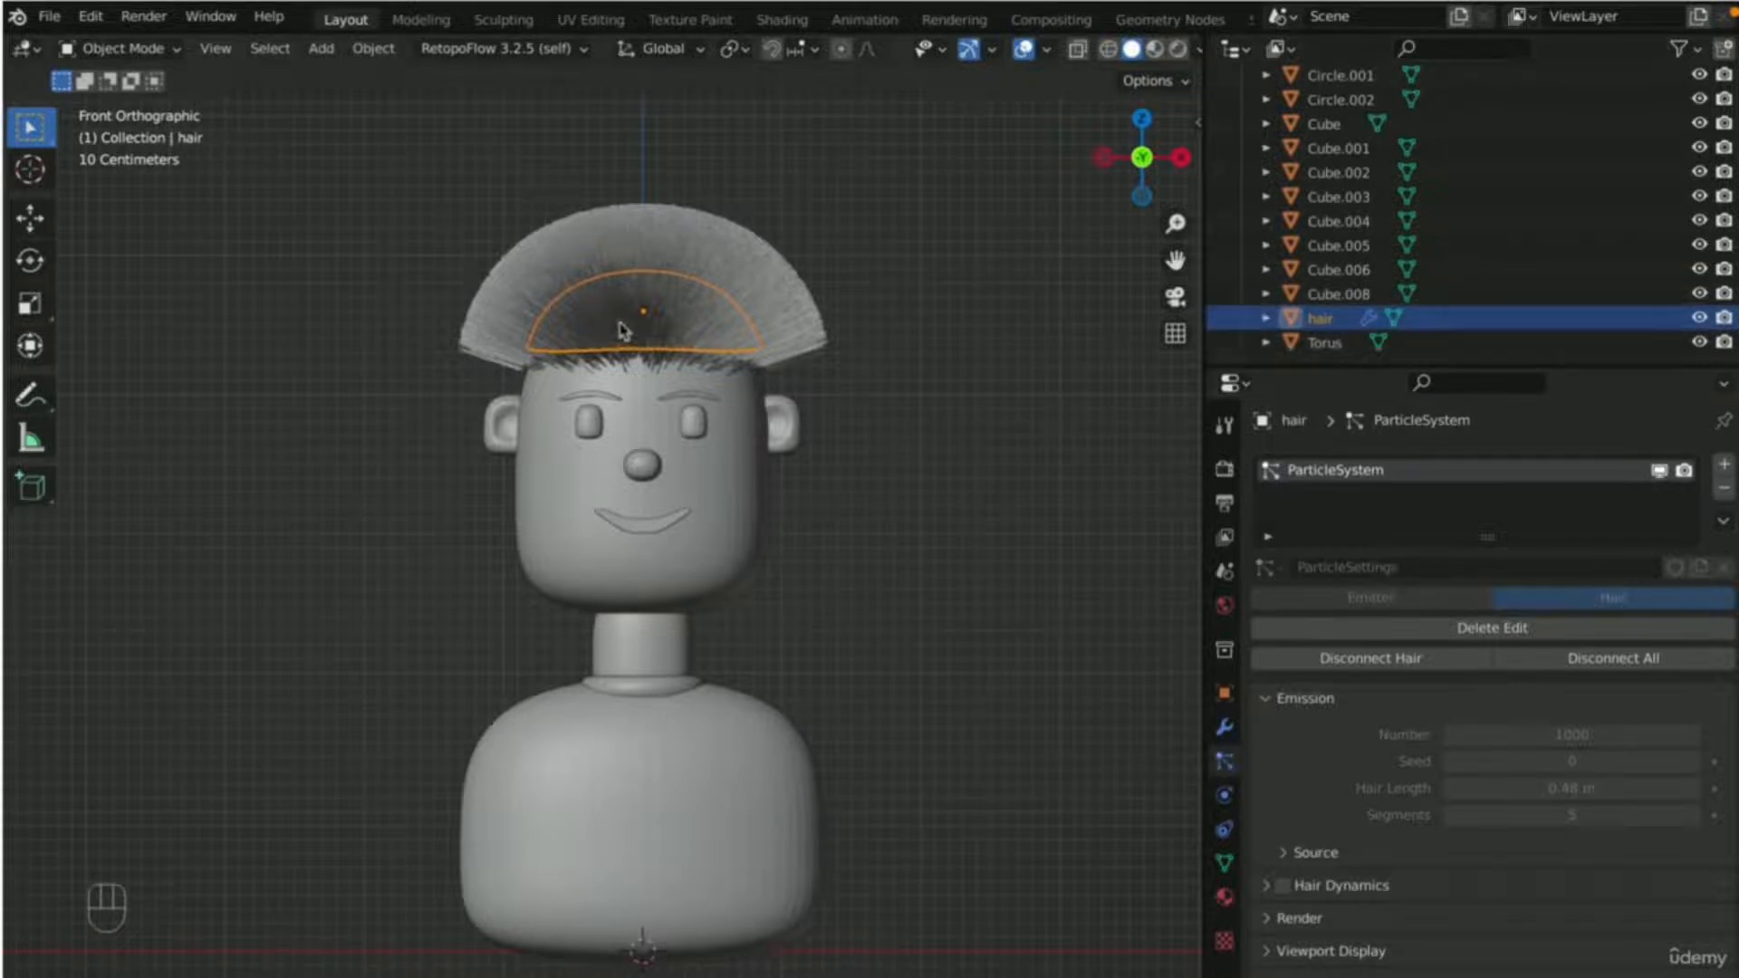
- Enter Particle Edit mode on the hair object and enlarge the Comb brush radius to 104 px
click(120, 48)
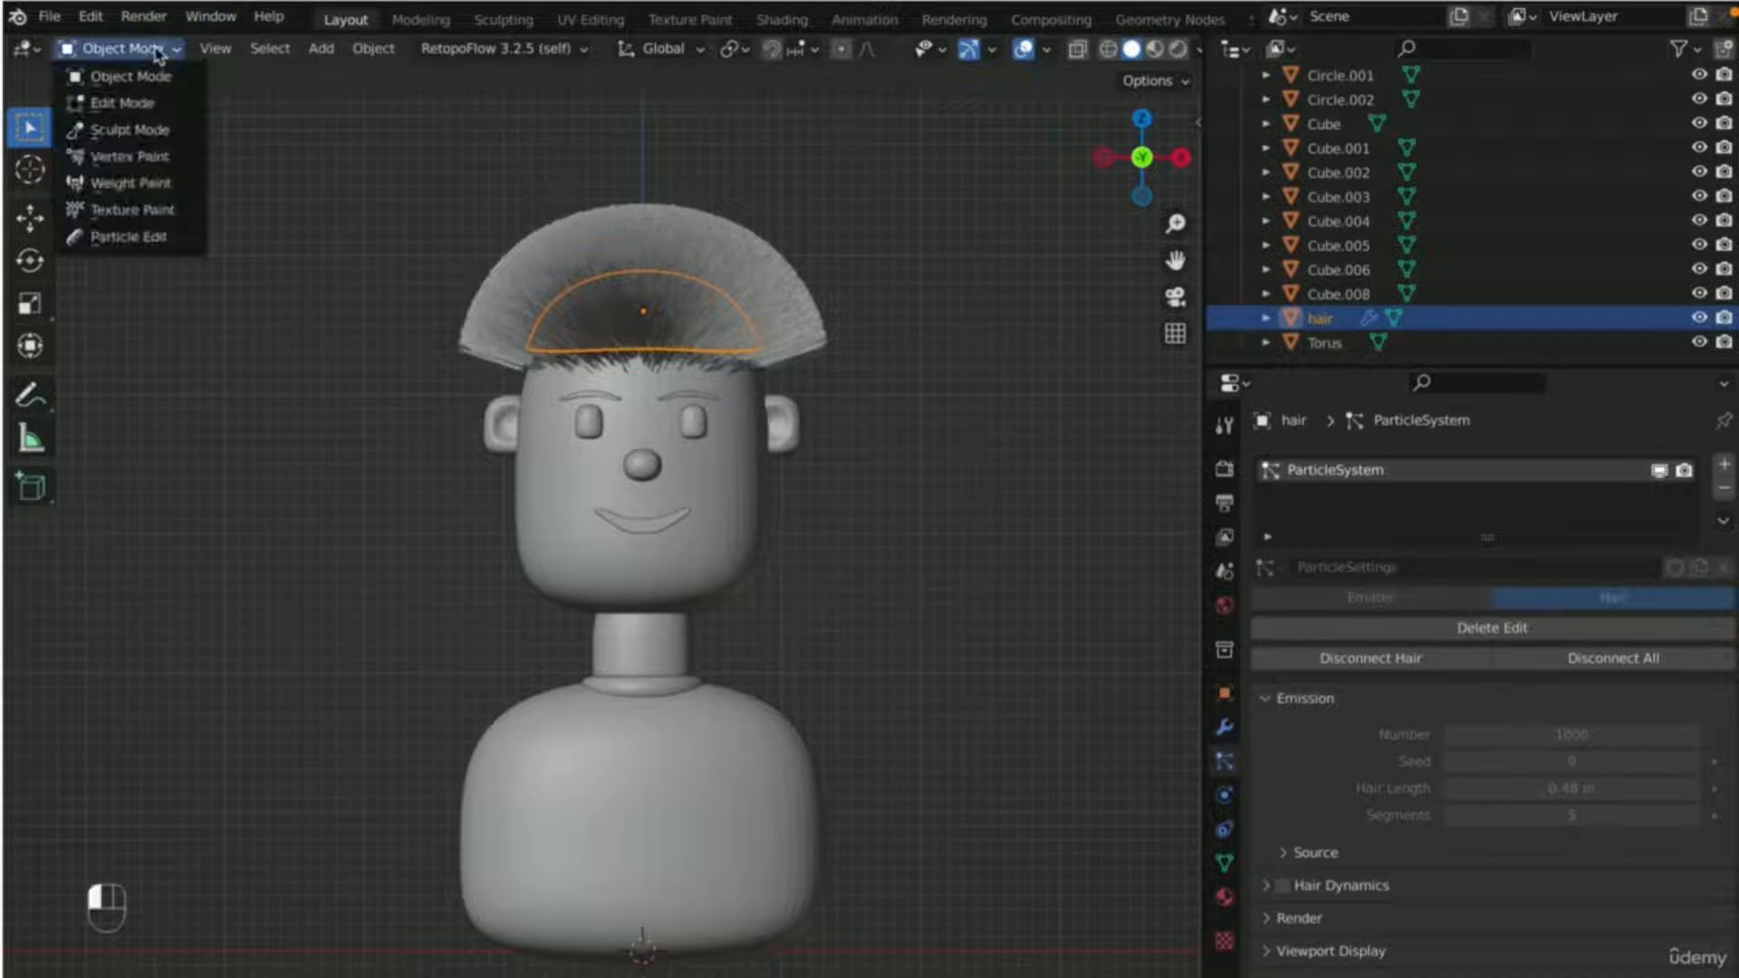
click(170, 248)
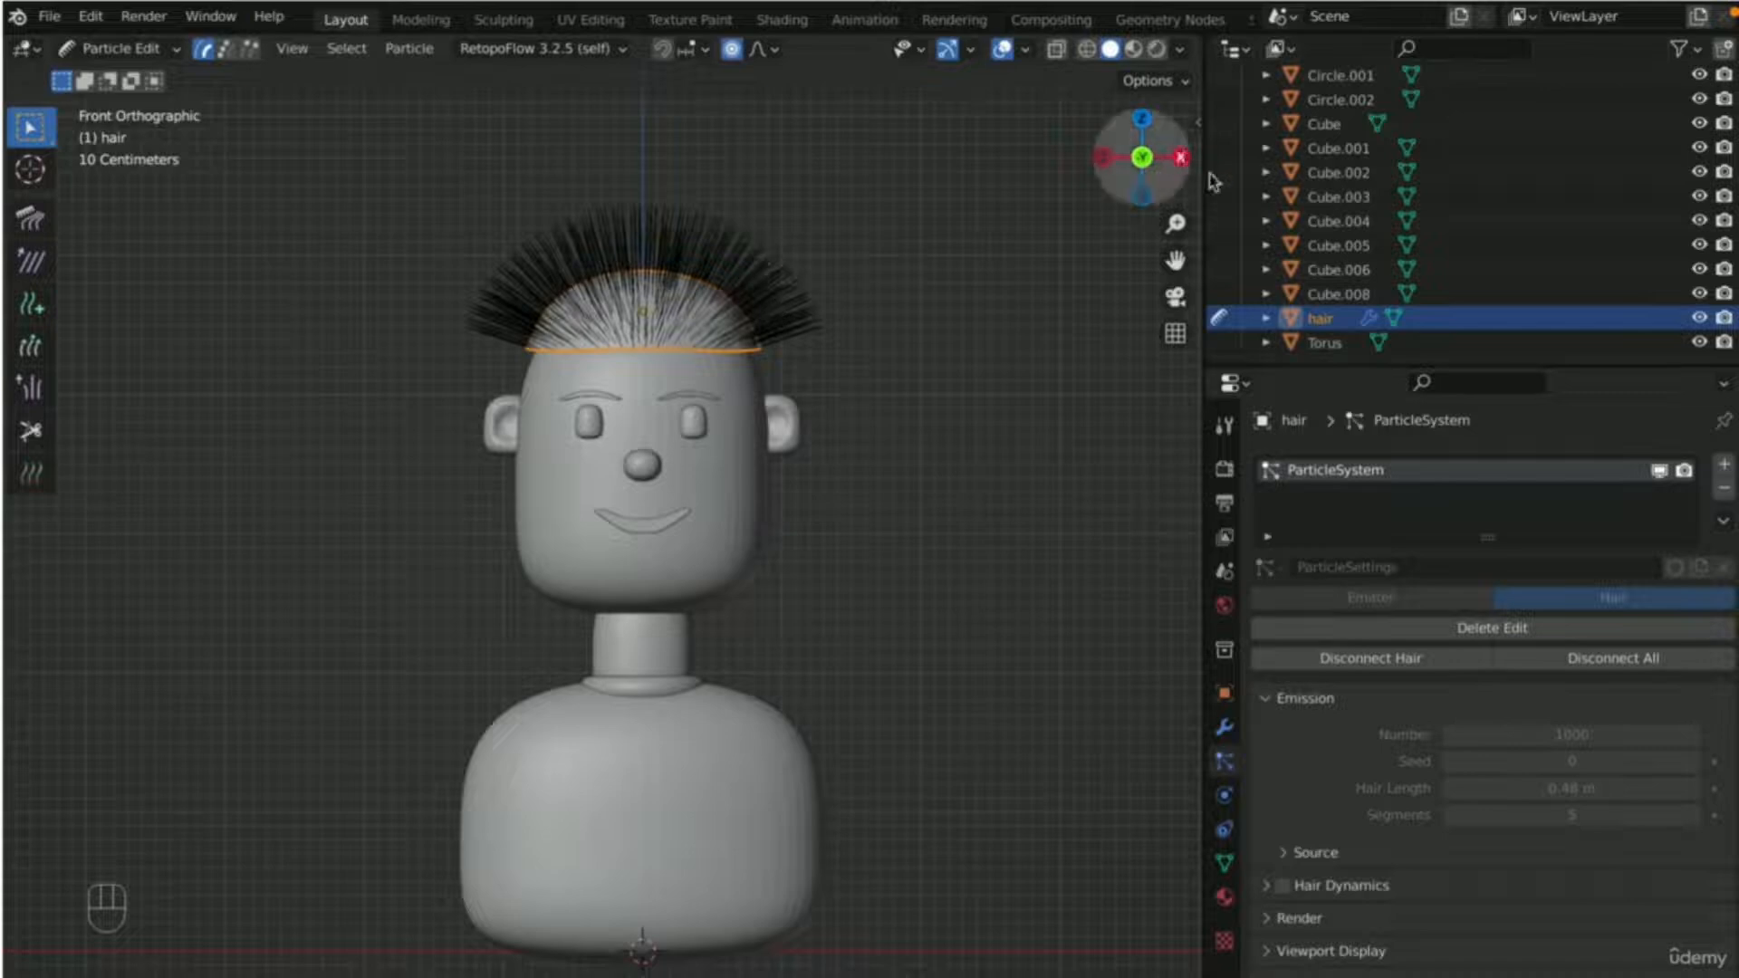
drag(1177, 258, 1209, 342)
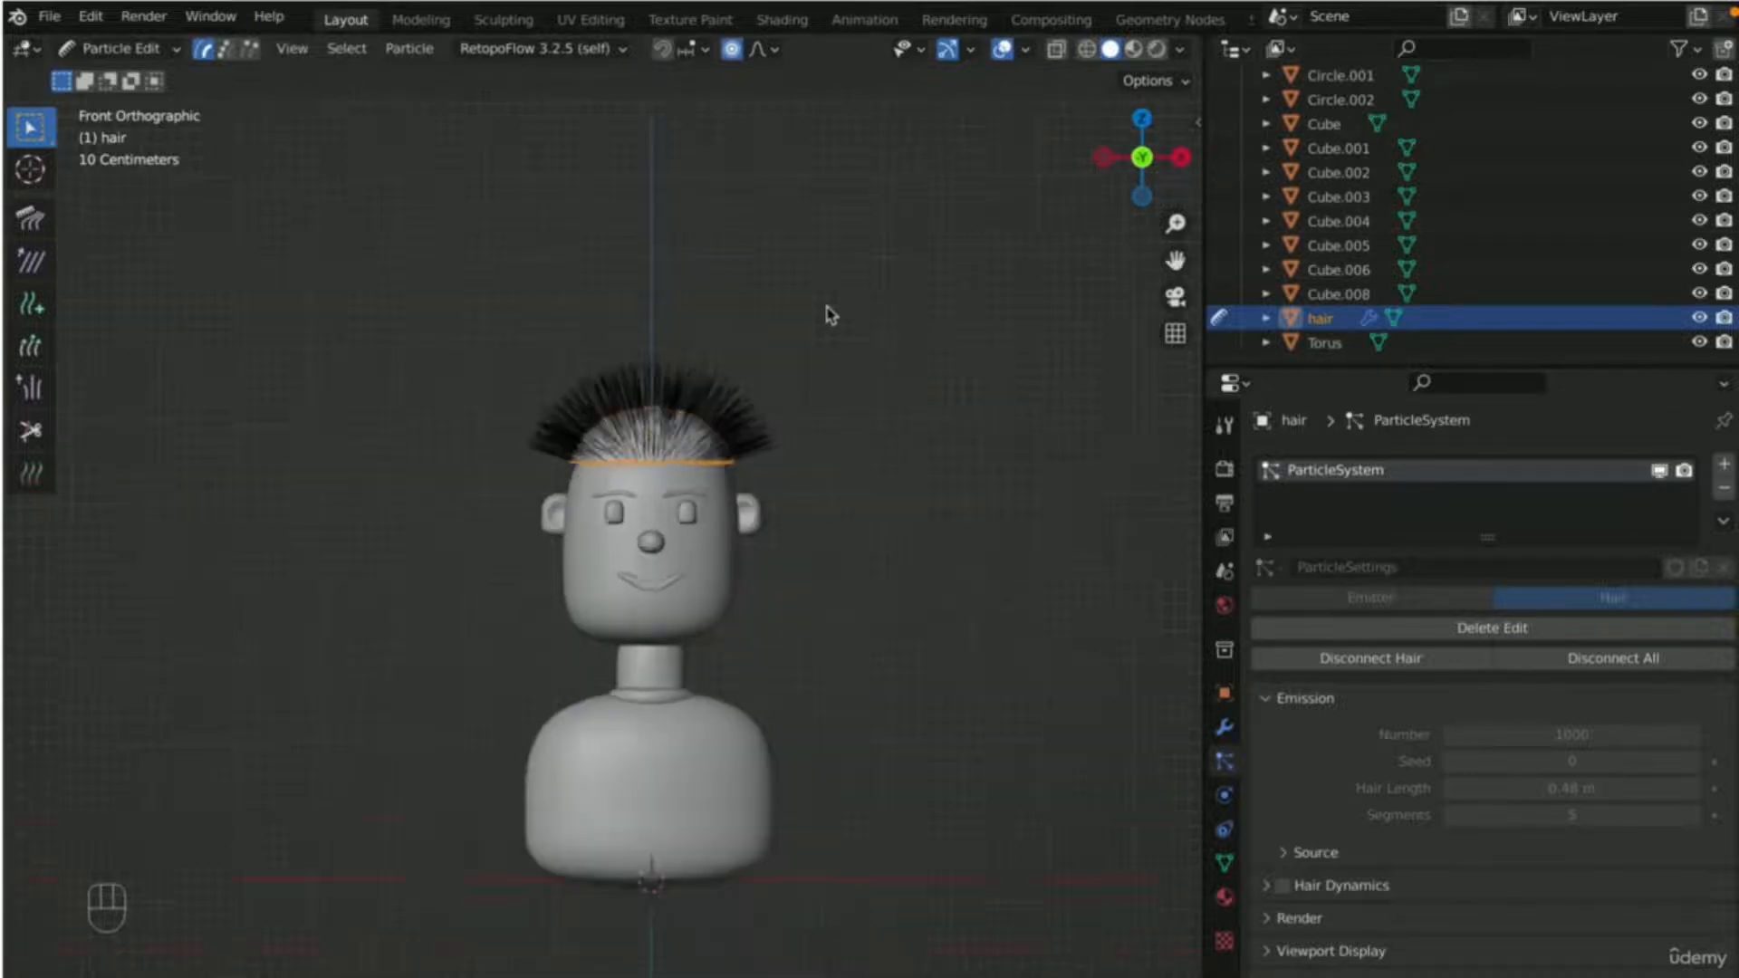
scroll(407, 333, up, 3)
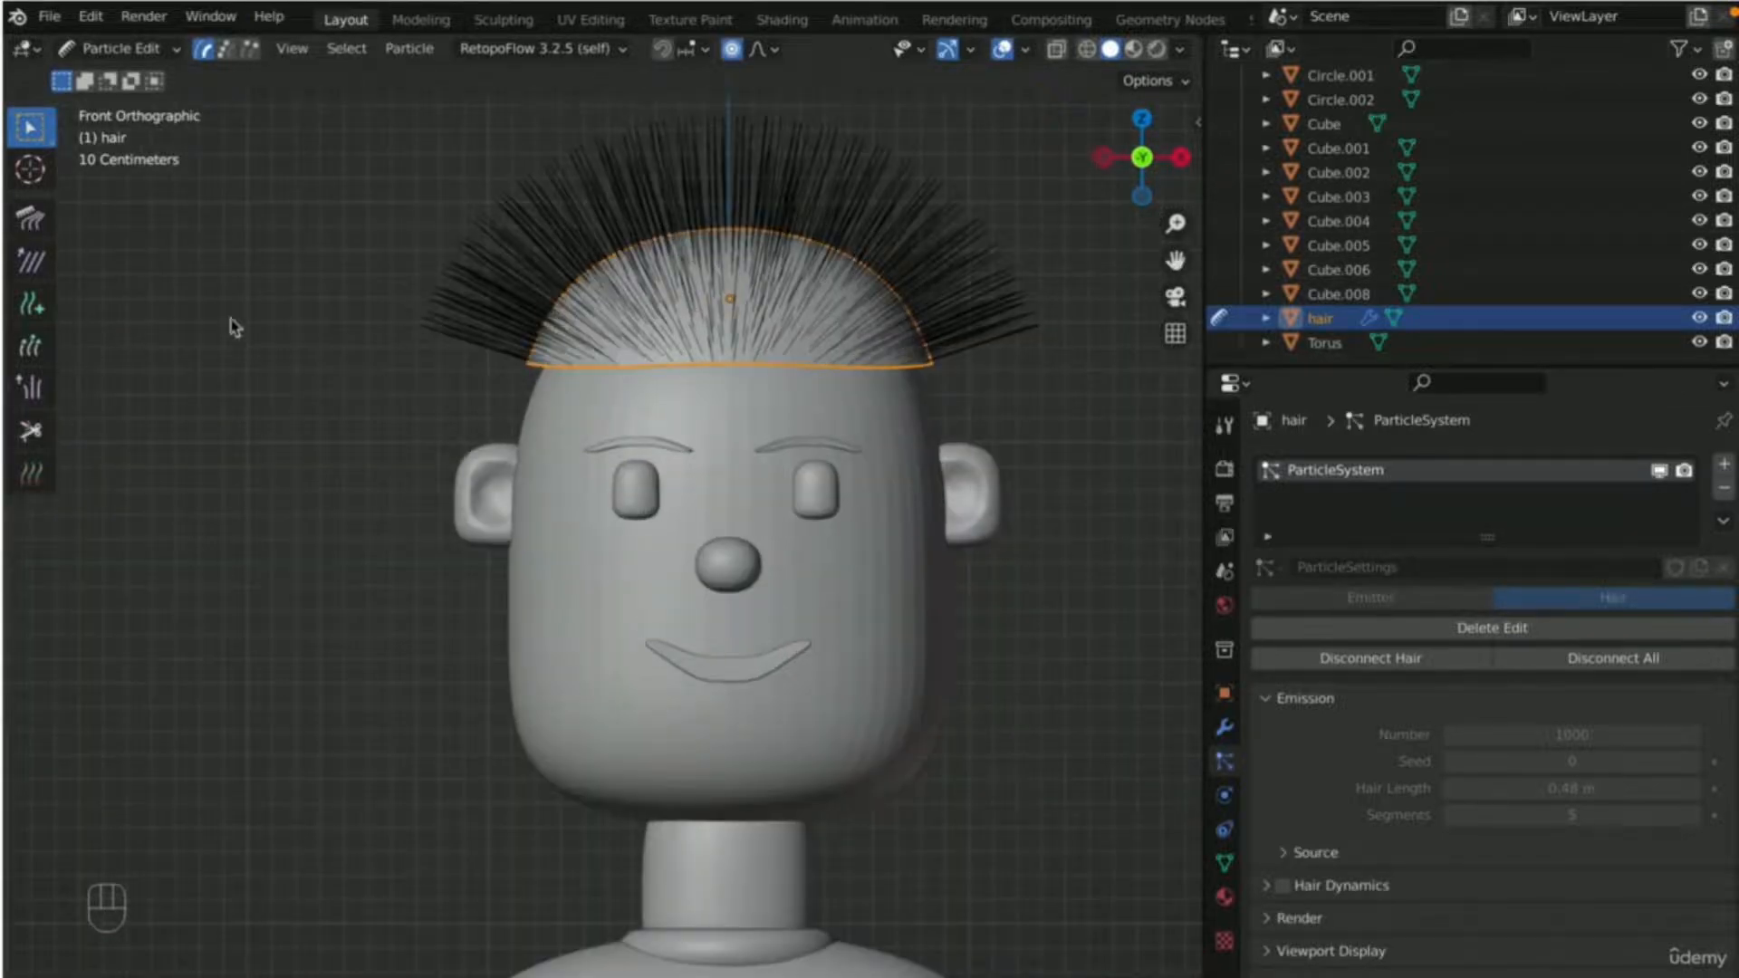
drag(1174, 260, 1104, 271)
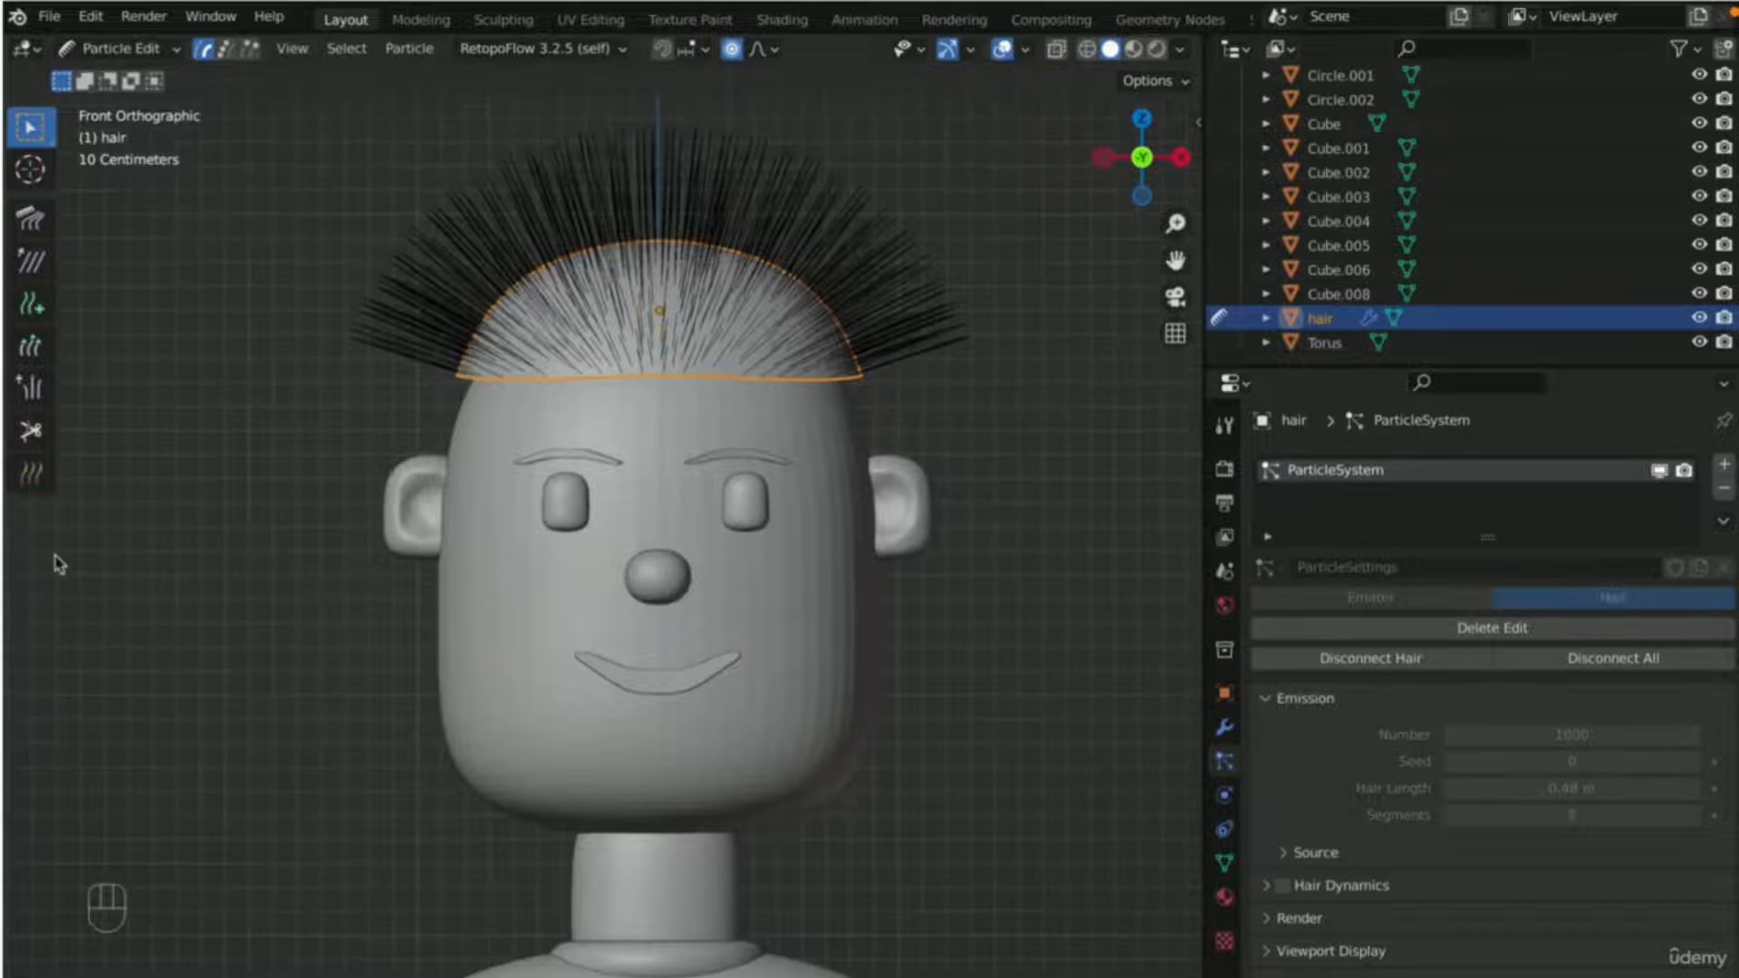
click(32, 220)
scroll(804, 271, down, 4)
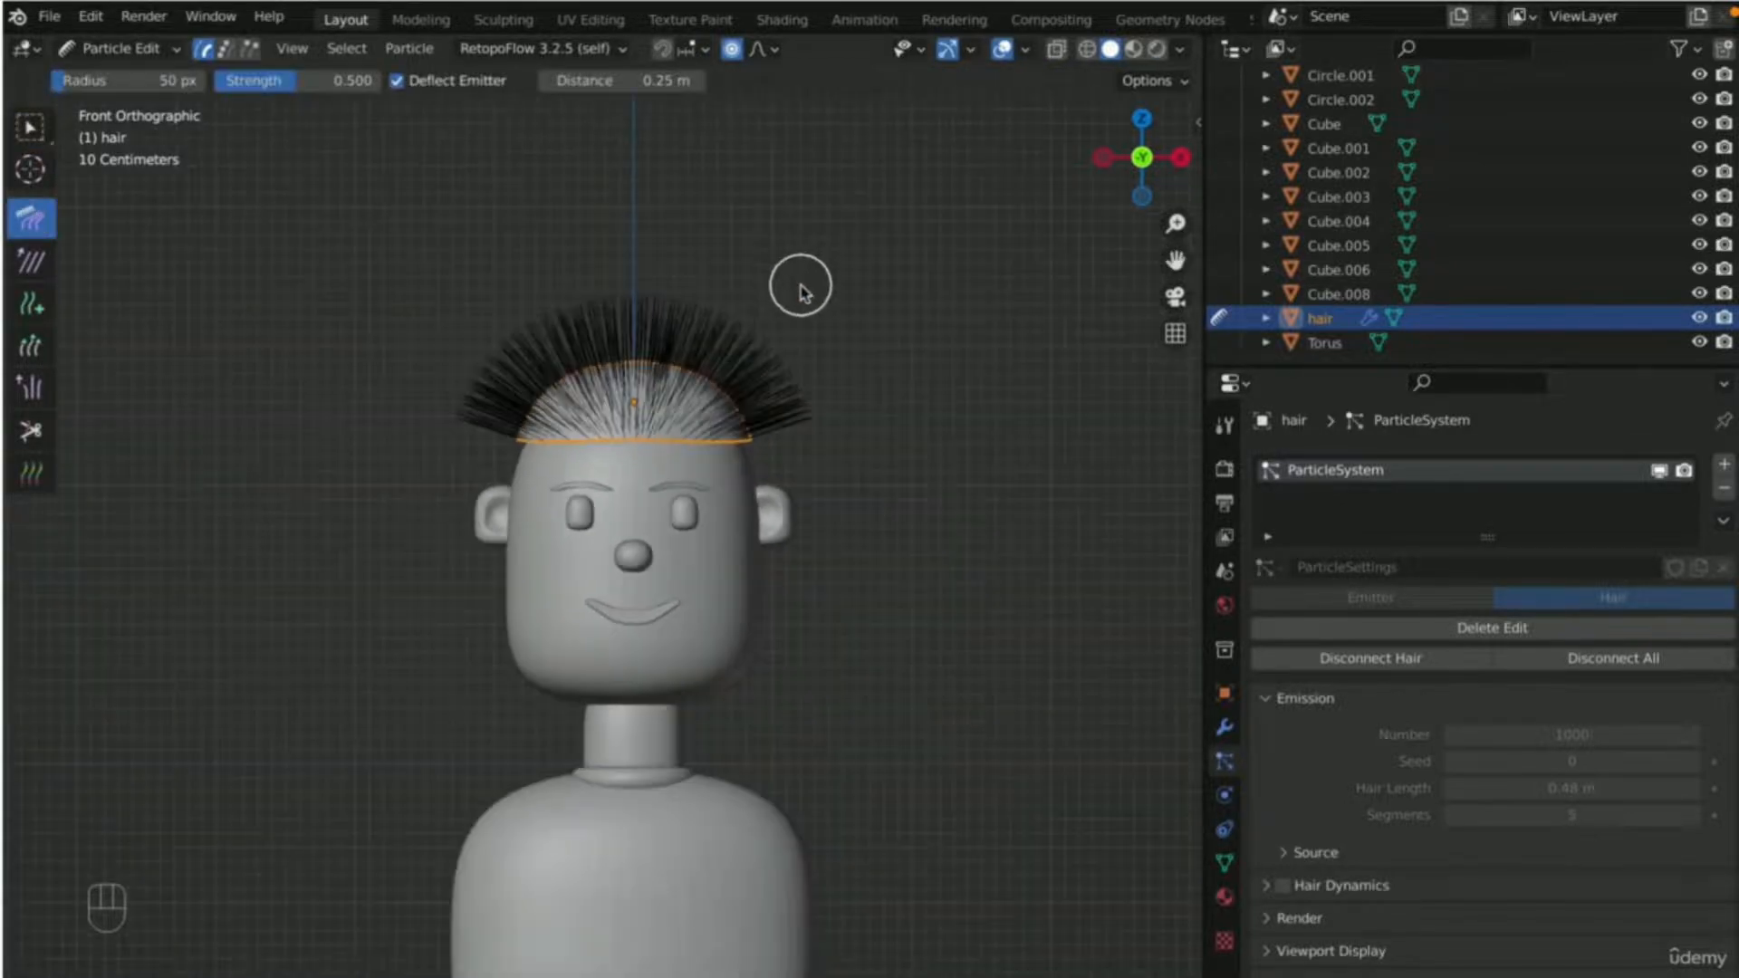
scroll(788, 308, up, 1)
scroll(498, 403, up, 2)
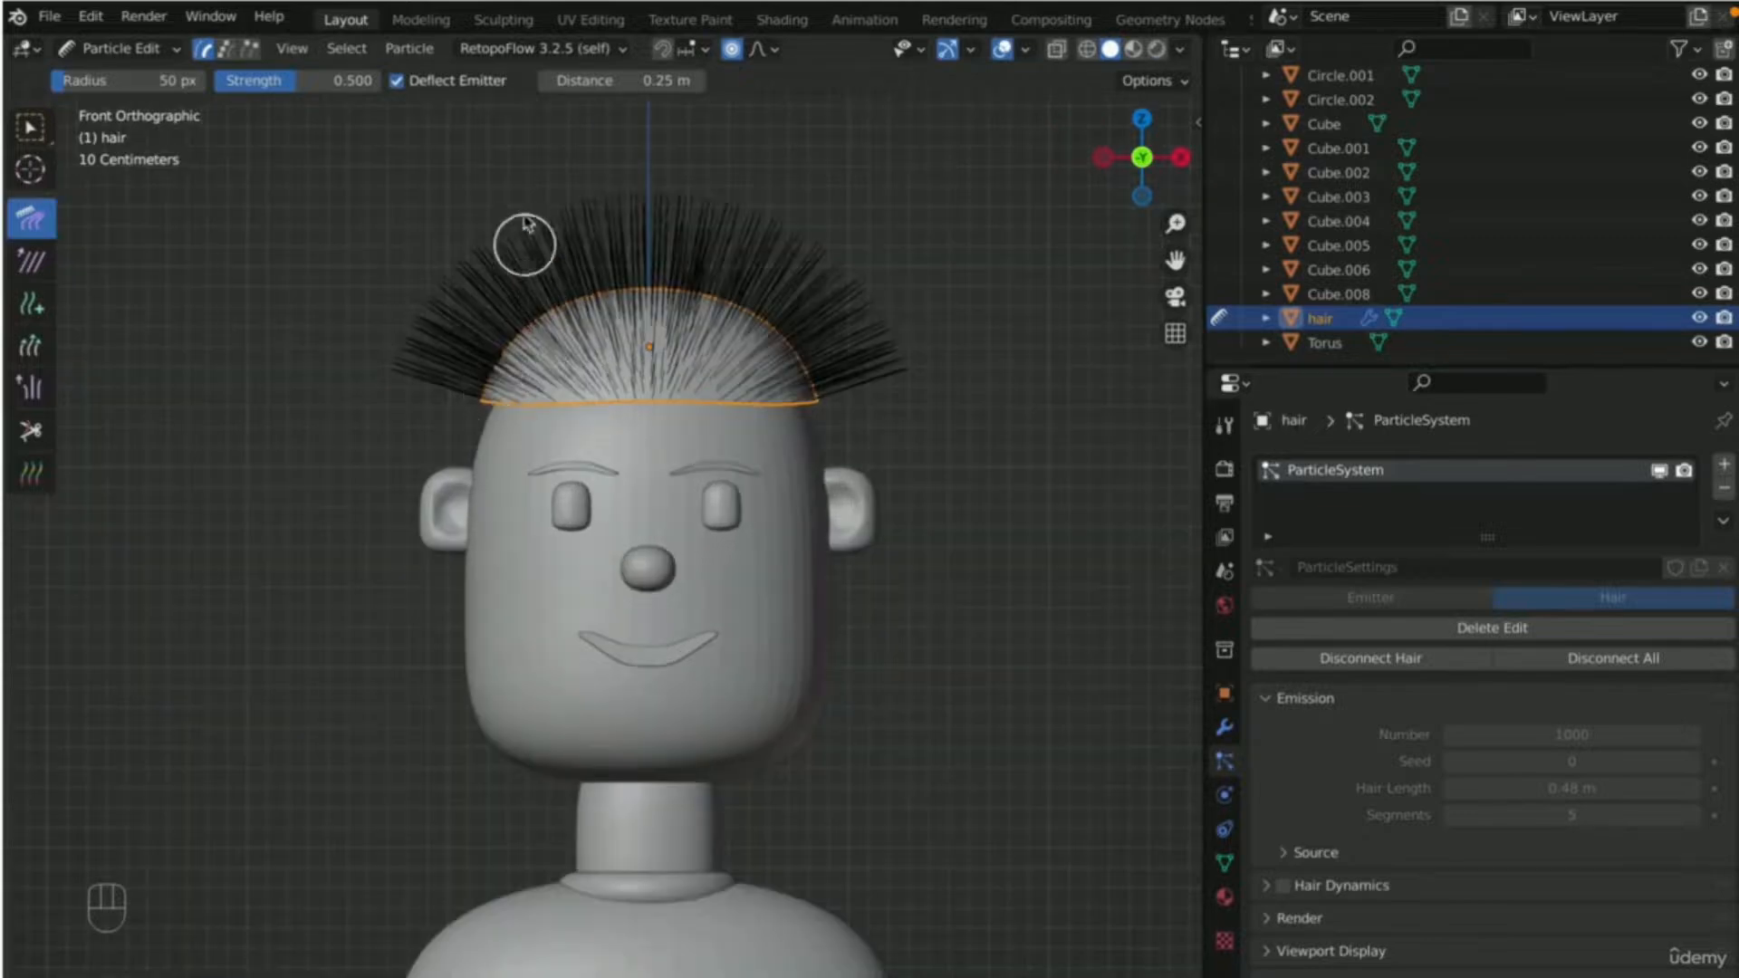
key(f)
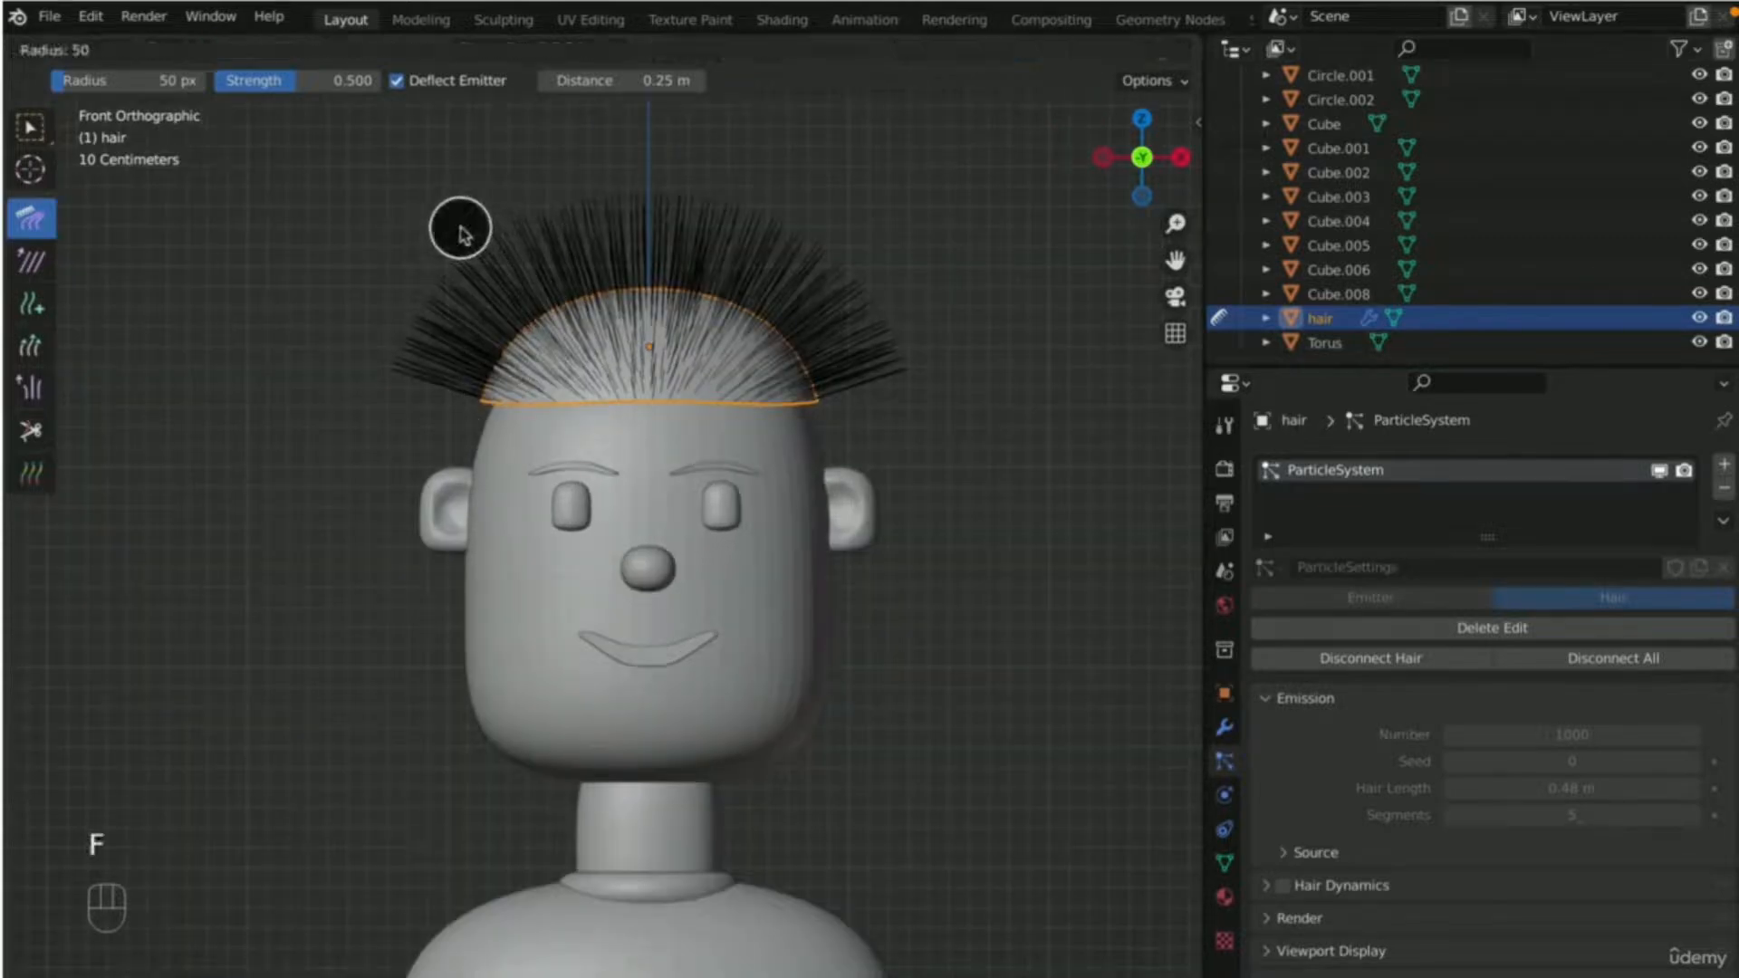
click(496, 270)
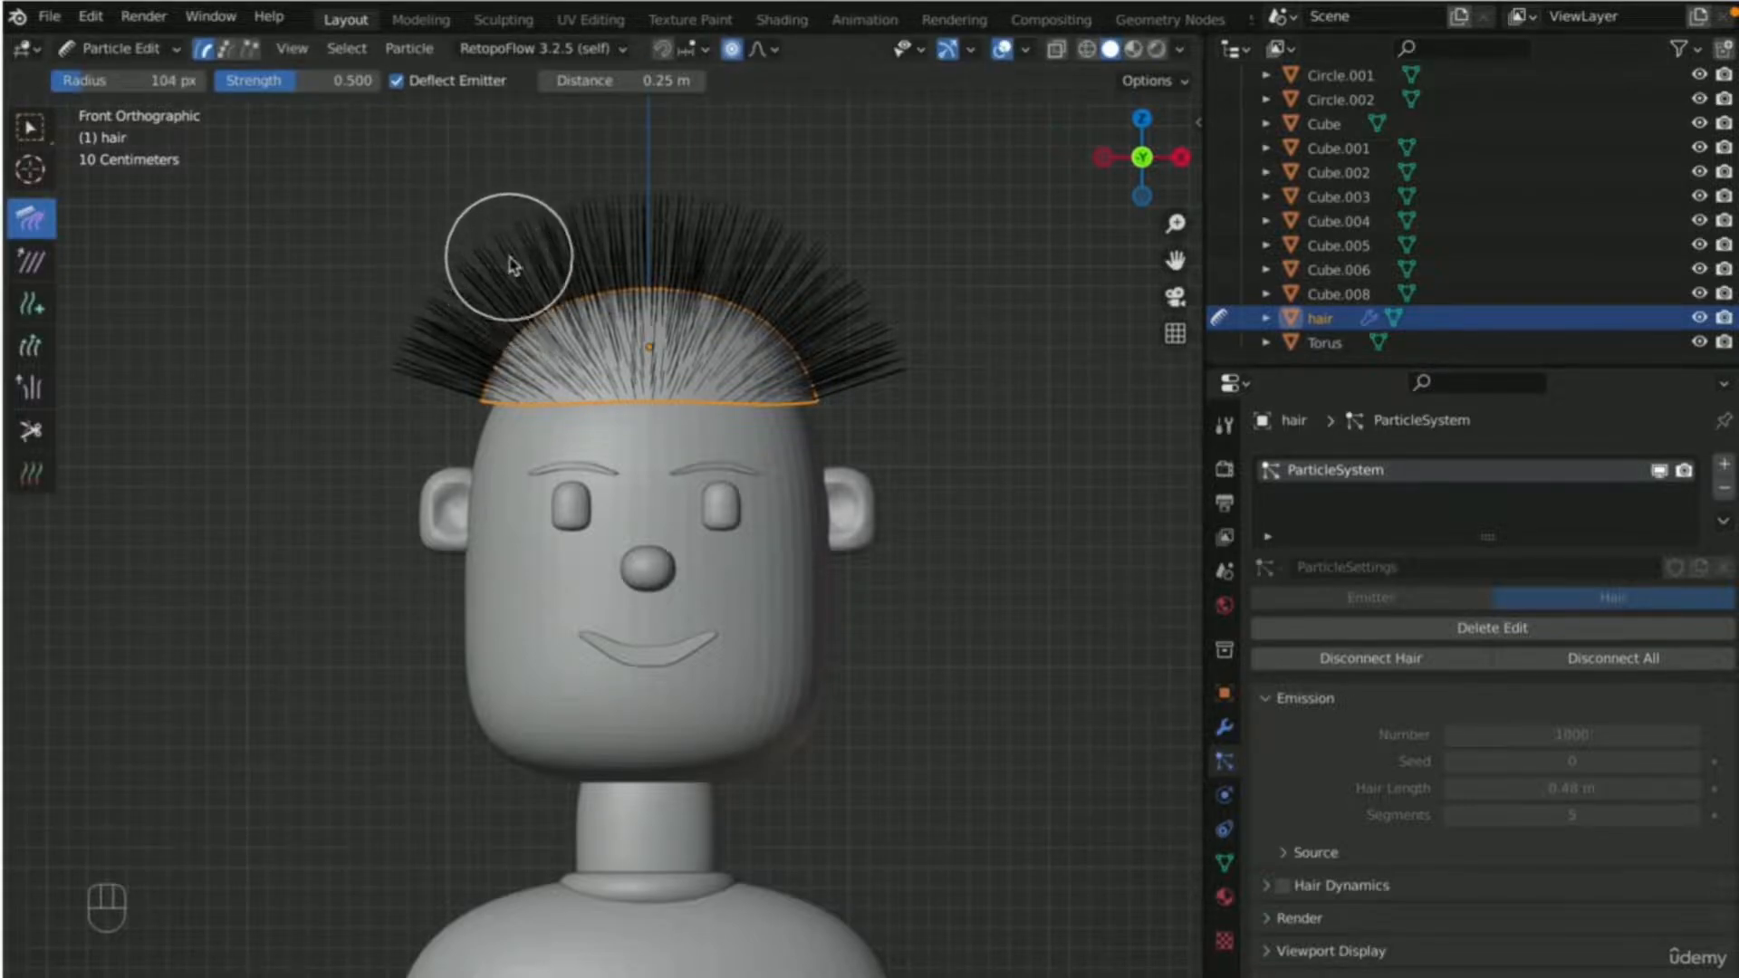
- Comb the hair down over the forehead and both sides of the head in the front view
mouse_move(496, 276)
mouse_down()
mouse_move(459, 322)
mouse_move(512, 423)
mouse_move(521, 380)
mouse_move(557, 371)
mouse_move(625, 272)
mouse_move(486, 390)
mouse_move(477, 544)
mouse_up()
drag(444, 398, 469, 500)
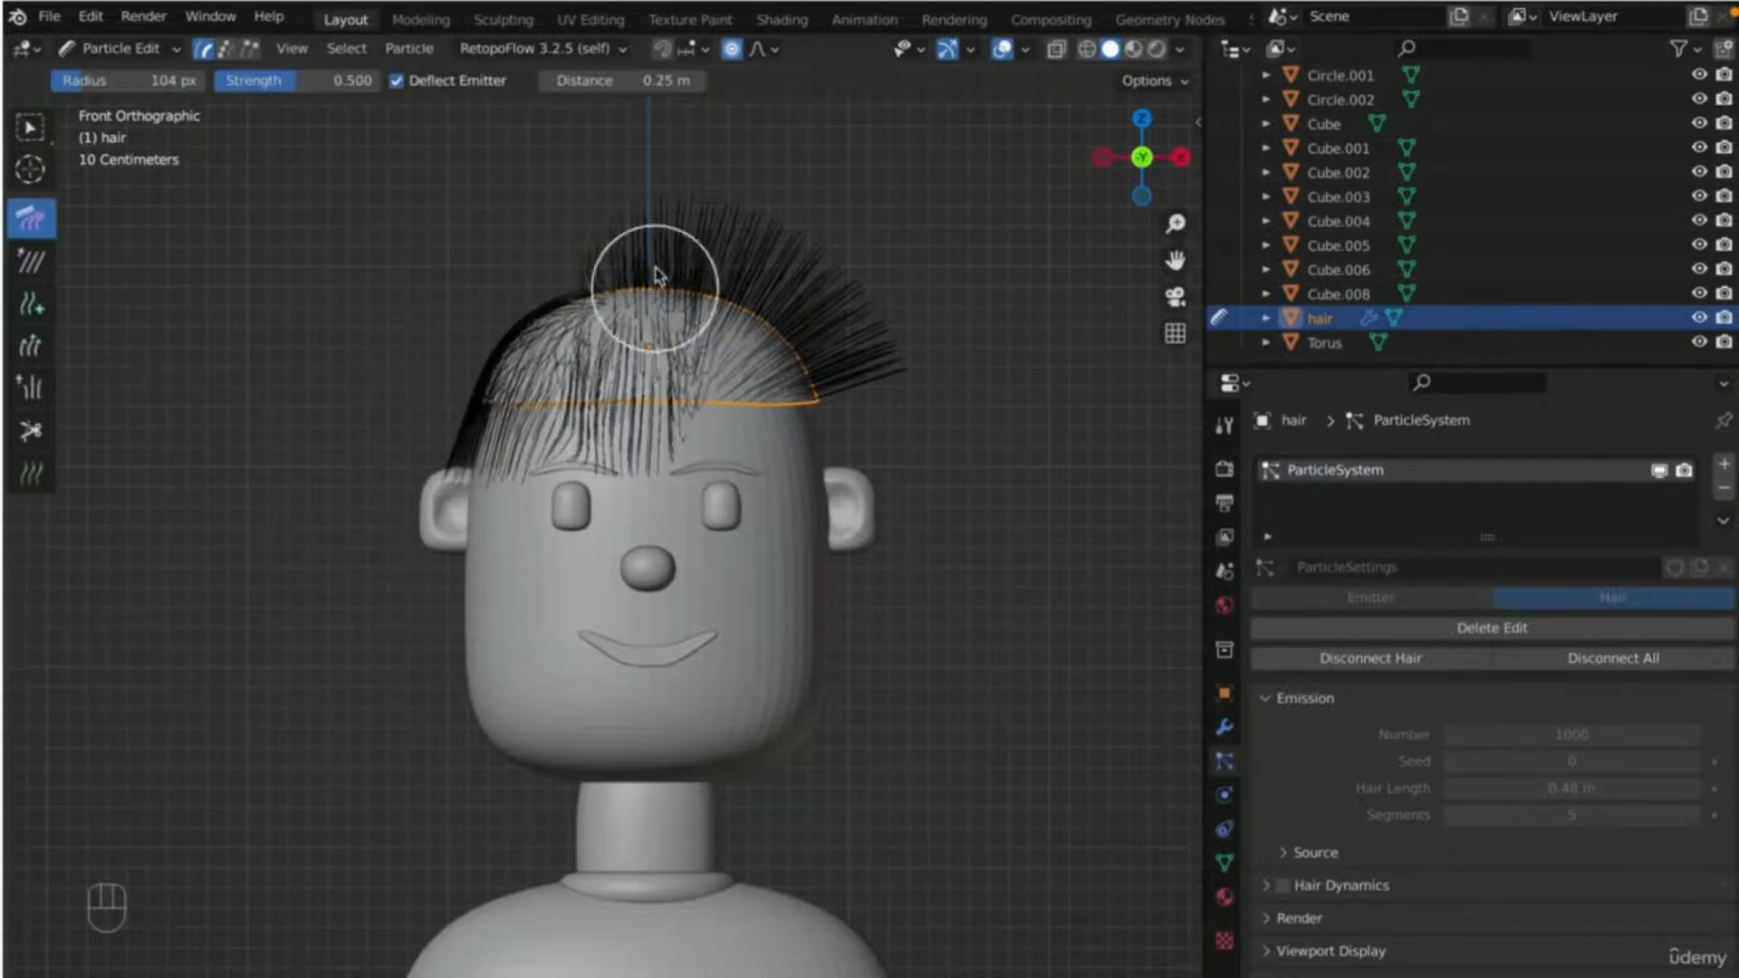
drag(660, 280, 698, 433)
mouse_move(650, 264)
mouse_down()
mouse_move(788, 389)
mouse_move(827, 493)
mouse_move(803, 389)
mouse_move(748, 326)
mouse_move(739, 451)
mouse_up()
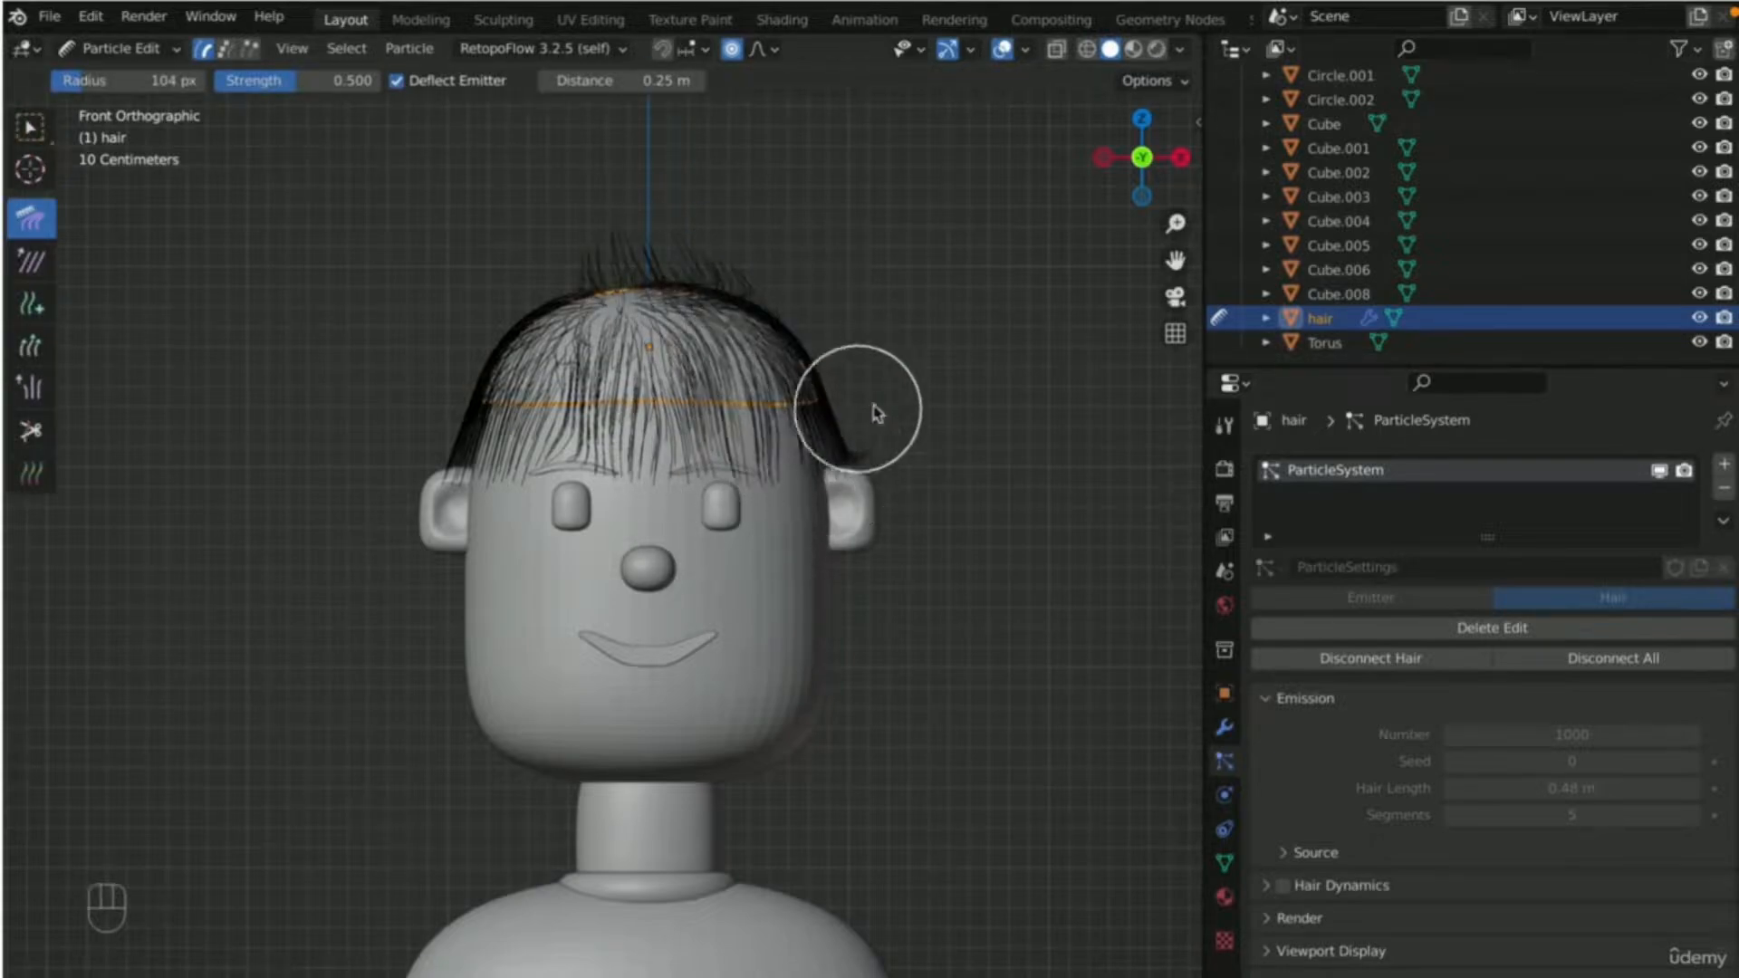
drag(851, 380, 836, 488)
drag(784, 365, 747, 456)
drag(559, 248, 559, 435)
drag(593, 359, 587, 420)
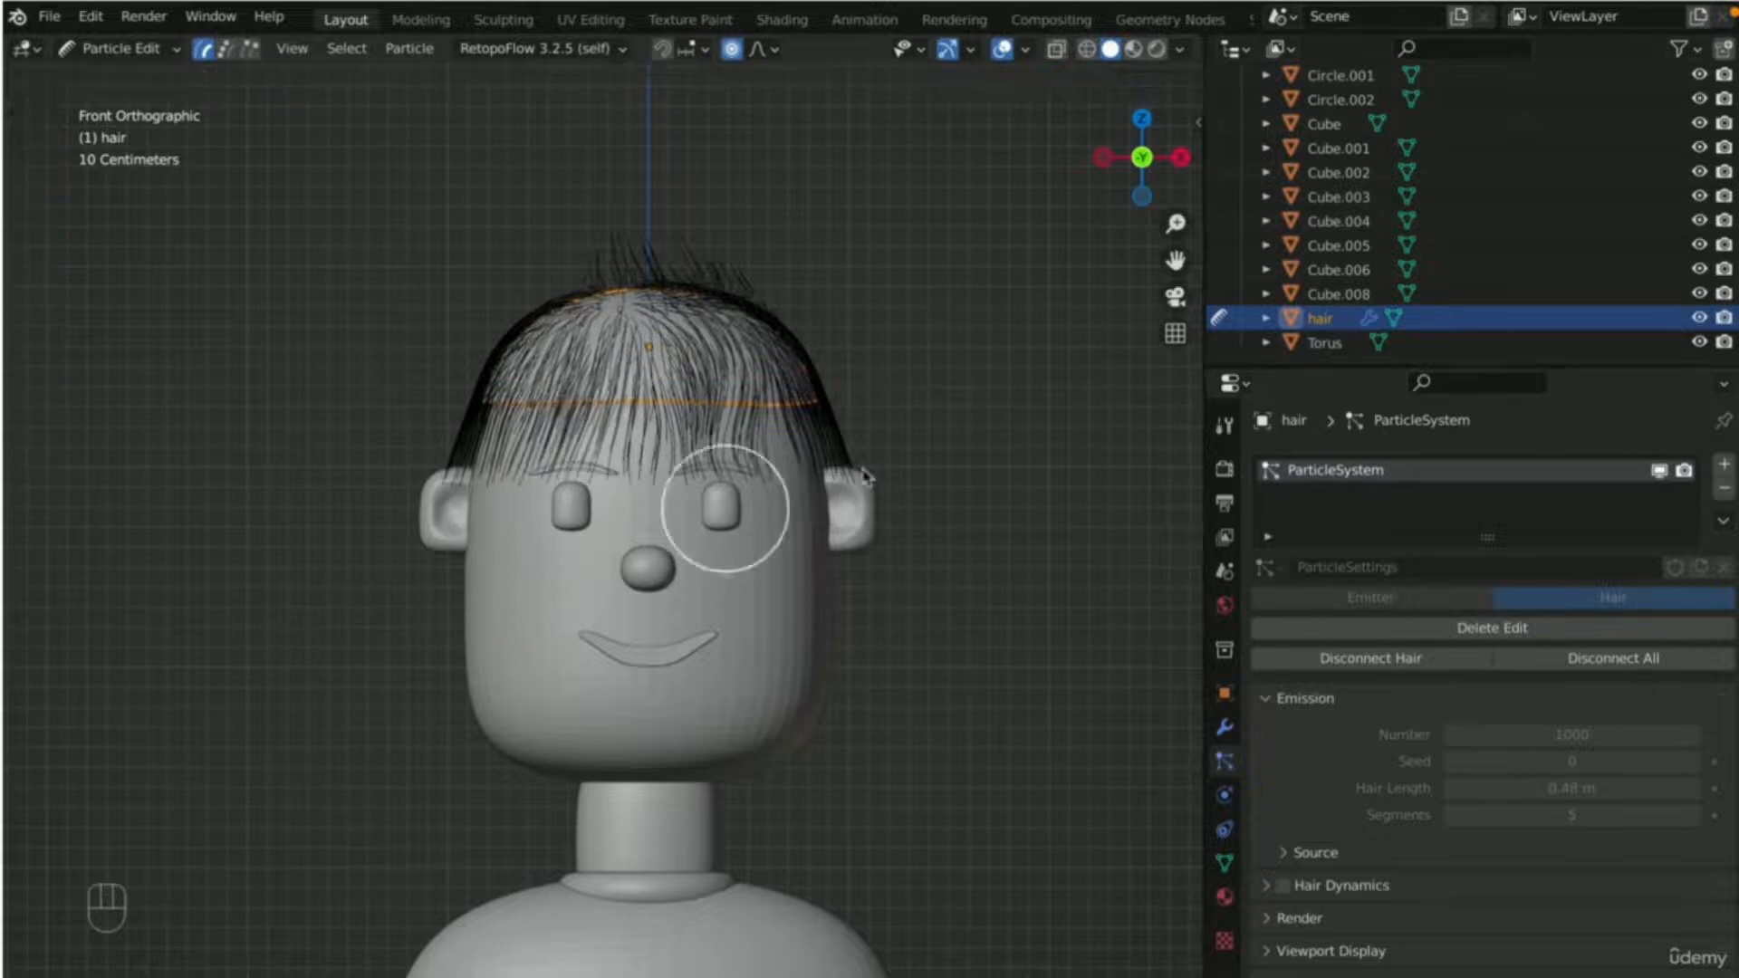
- Comb the crown and ear-side hair downward from a raised side angle
middle_drag(900, 404, 769, 299)
mouse_move(566, 181)
mouse_down()
mouse_move(562, 280)
mouse_move(530, 379)
mouse_move(652, 412)
mouse_up()
mouse_move(433, 254)
mouse_down()
mouse_move(543, 391)
mouse_move(453, 424)
mouse_move(375, 418)
mouse_move(505, 398)
mouse_move(686, 433)
mouse_up()
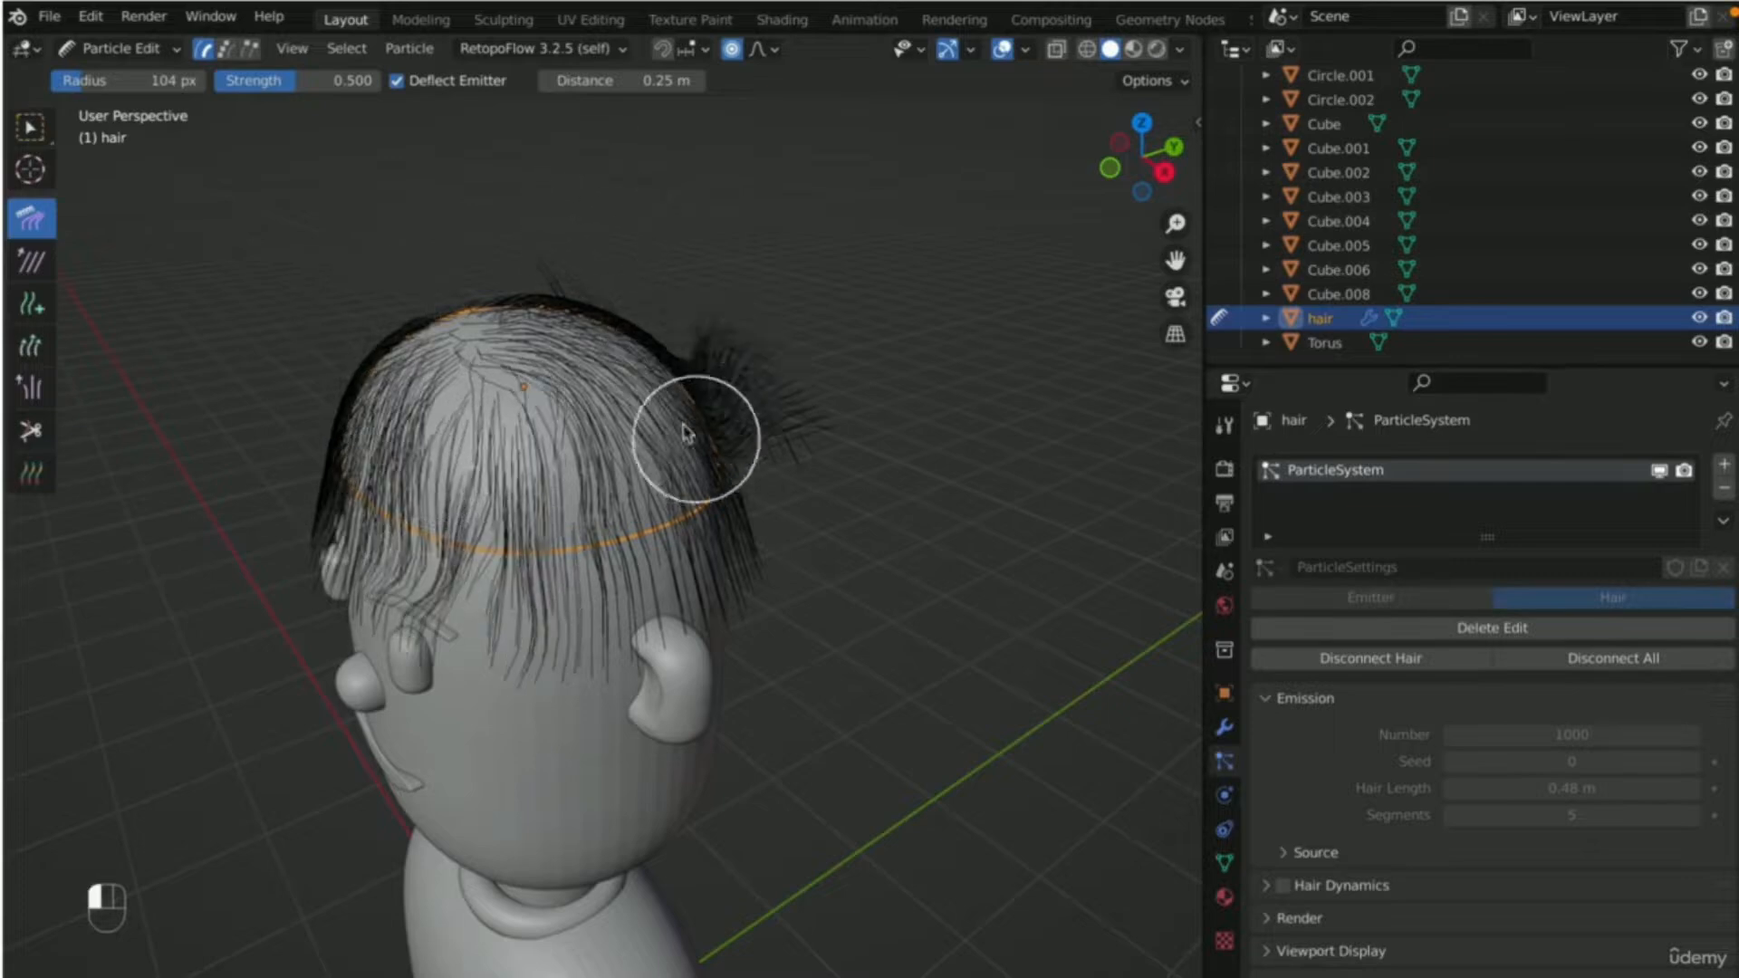
drag(618, 381, 761, 602)
- Comb the protruding hair at the back of the head down toward the neck
mouse_move(760, 602)
middle_down()
mouse_move(803, 458)
mouse_move(597, 347)
middle_up()
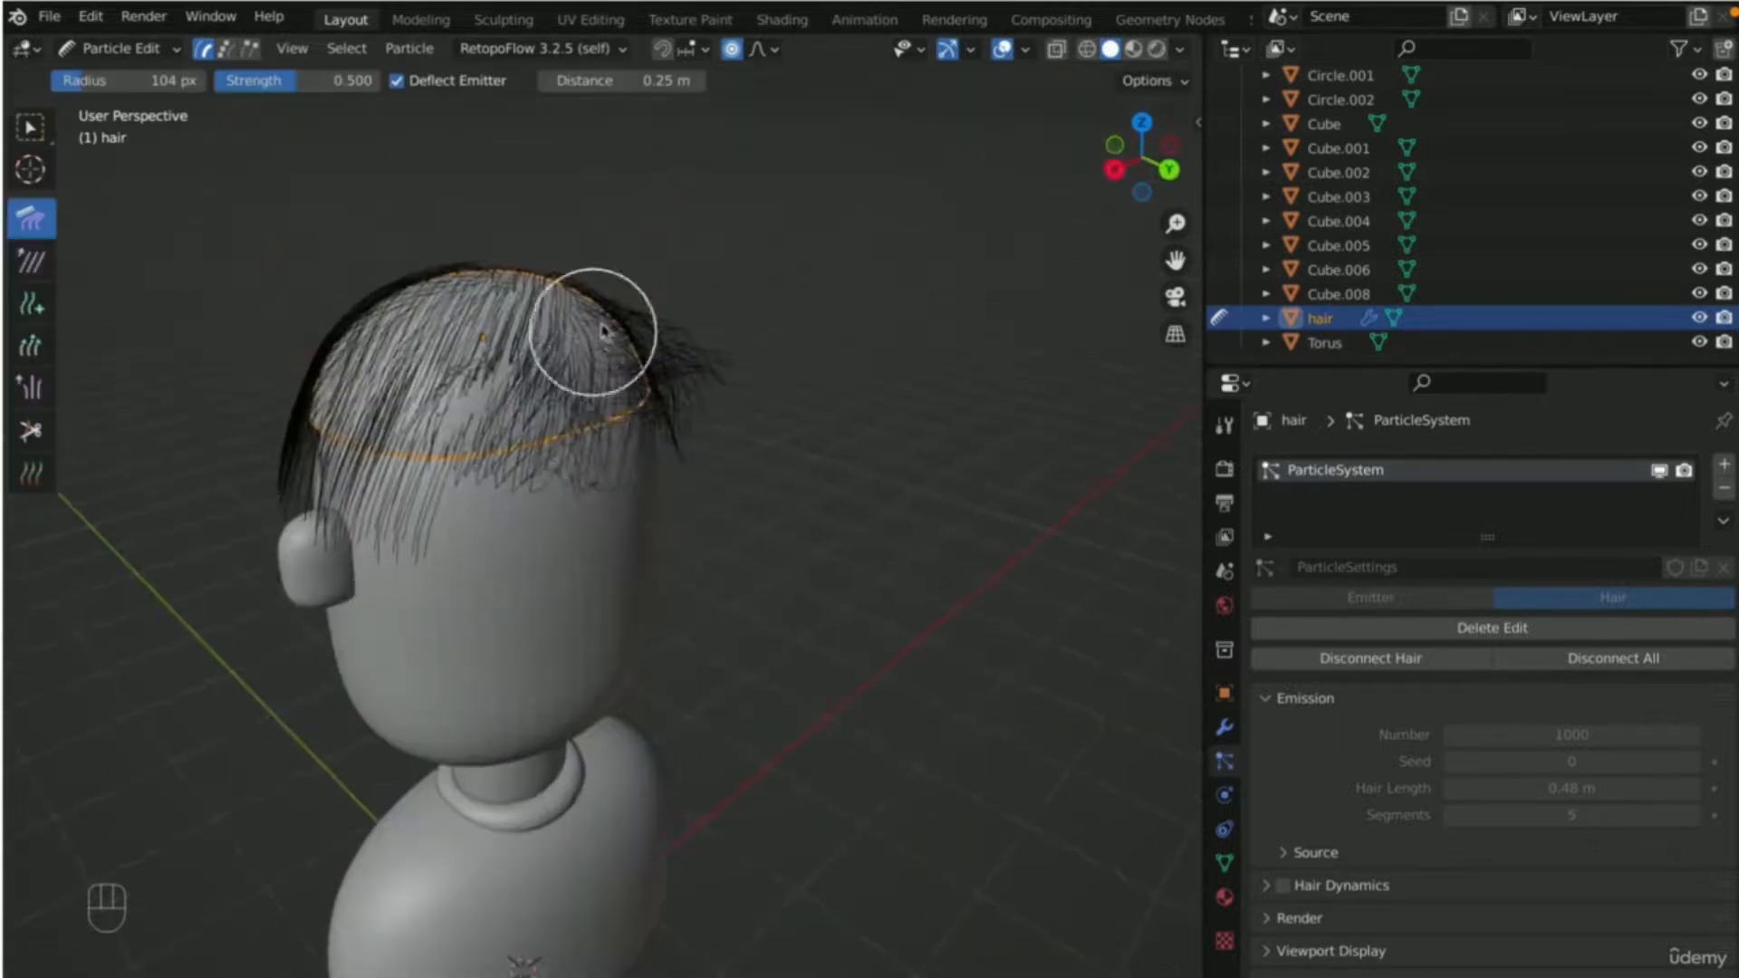
mouse_move(552, 367)
mouse_down()
mouse_move(454, 535)
mouse_move(426, 757)
mouse_move(321, 579)
mouse_move(341, 590)
mouse_up()
mouse_move(638, 355)
mouse_down()
mouse_move(662, 647)
mouse_move(684, 579)
mouse_up()
middle_drag(713, 589, 571, 618)
drag(639, 405, 617, 645)
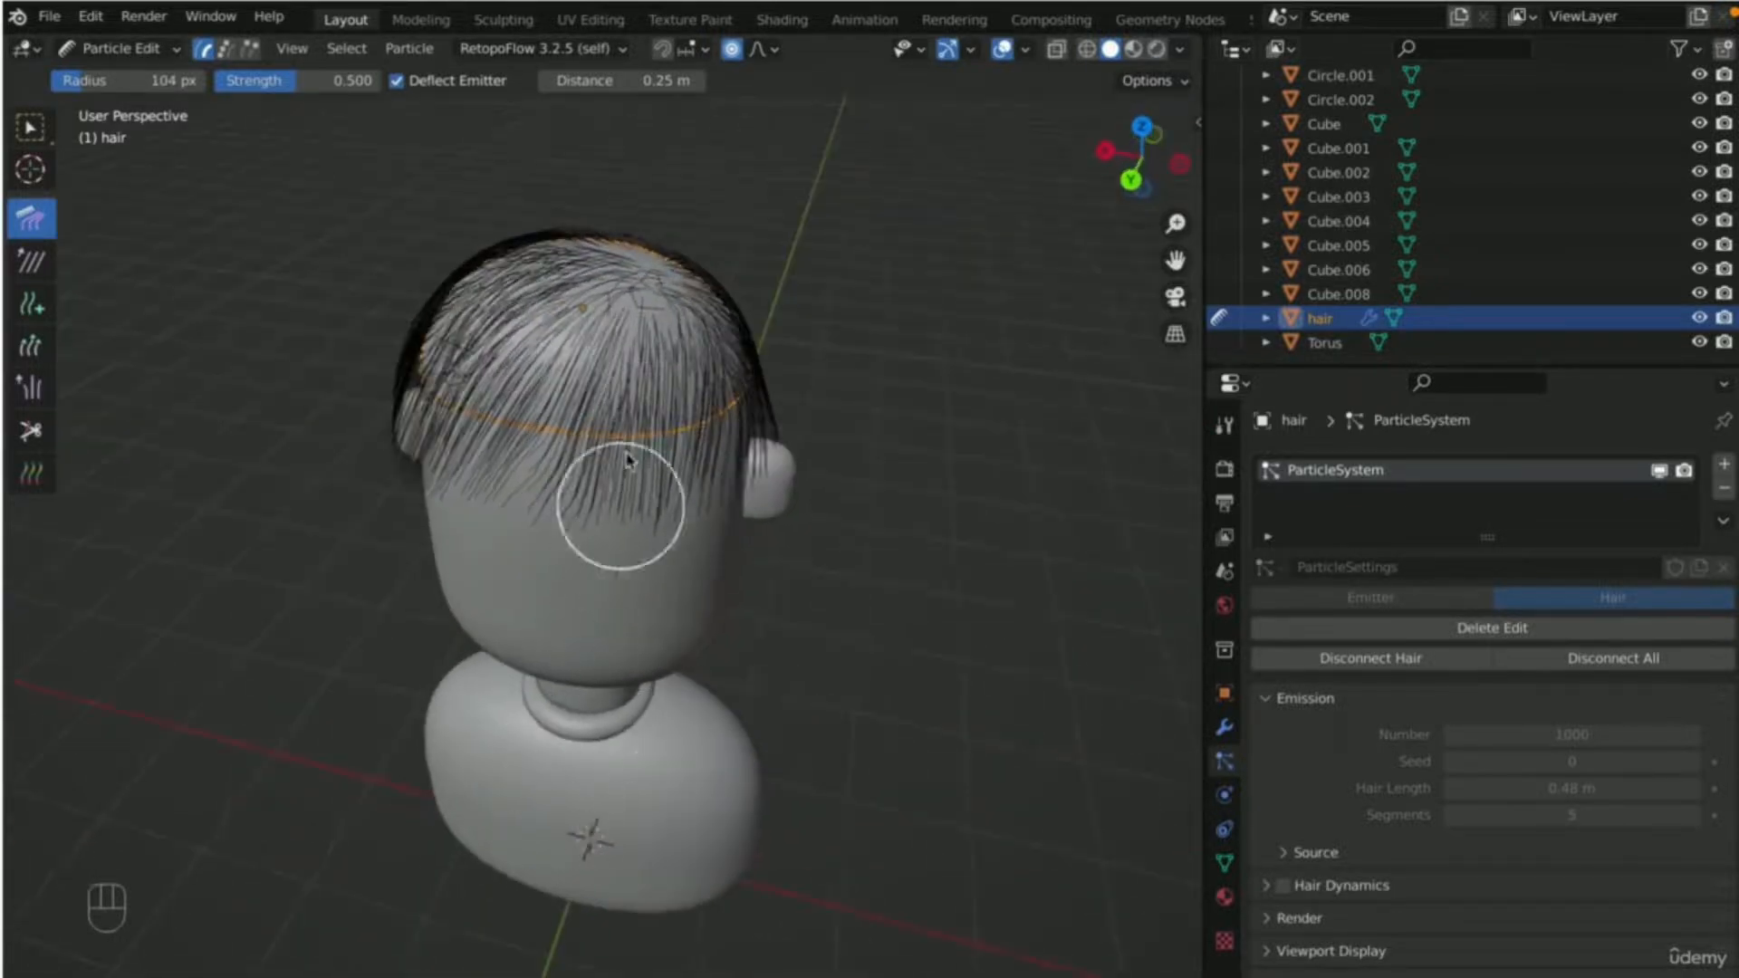
drag(652, 346, 686, 616)
- Comb the fringe straight down across the forehead and temples from both front angles
mouse_move(757, 389)
middle_down()
mouse_move(675, 543)
mouse_move(652, 505)
mouse_move(695, 439)
mouse_move(719, 434)
middle_up()
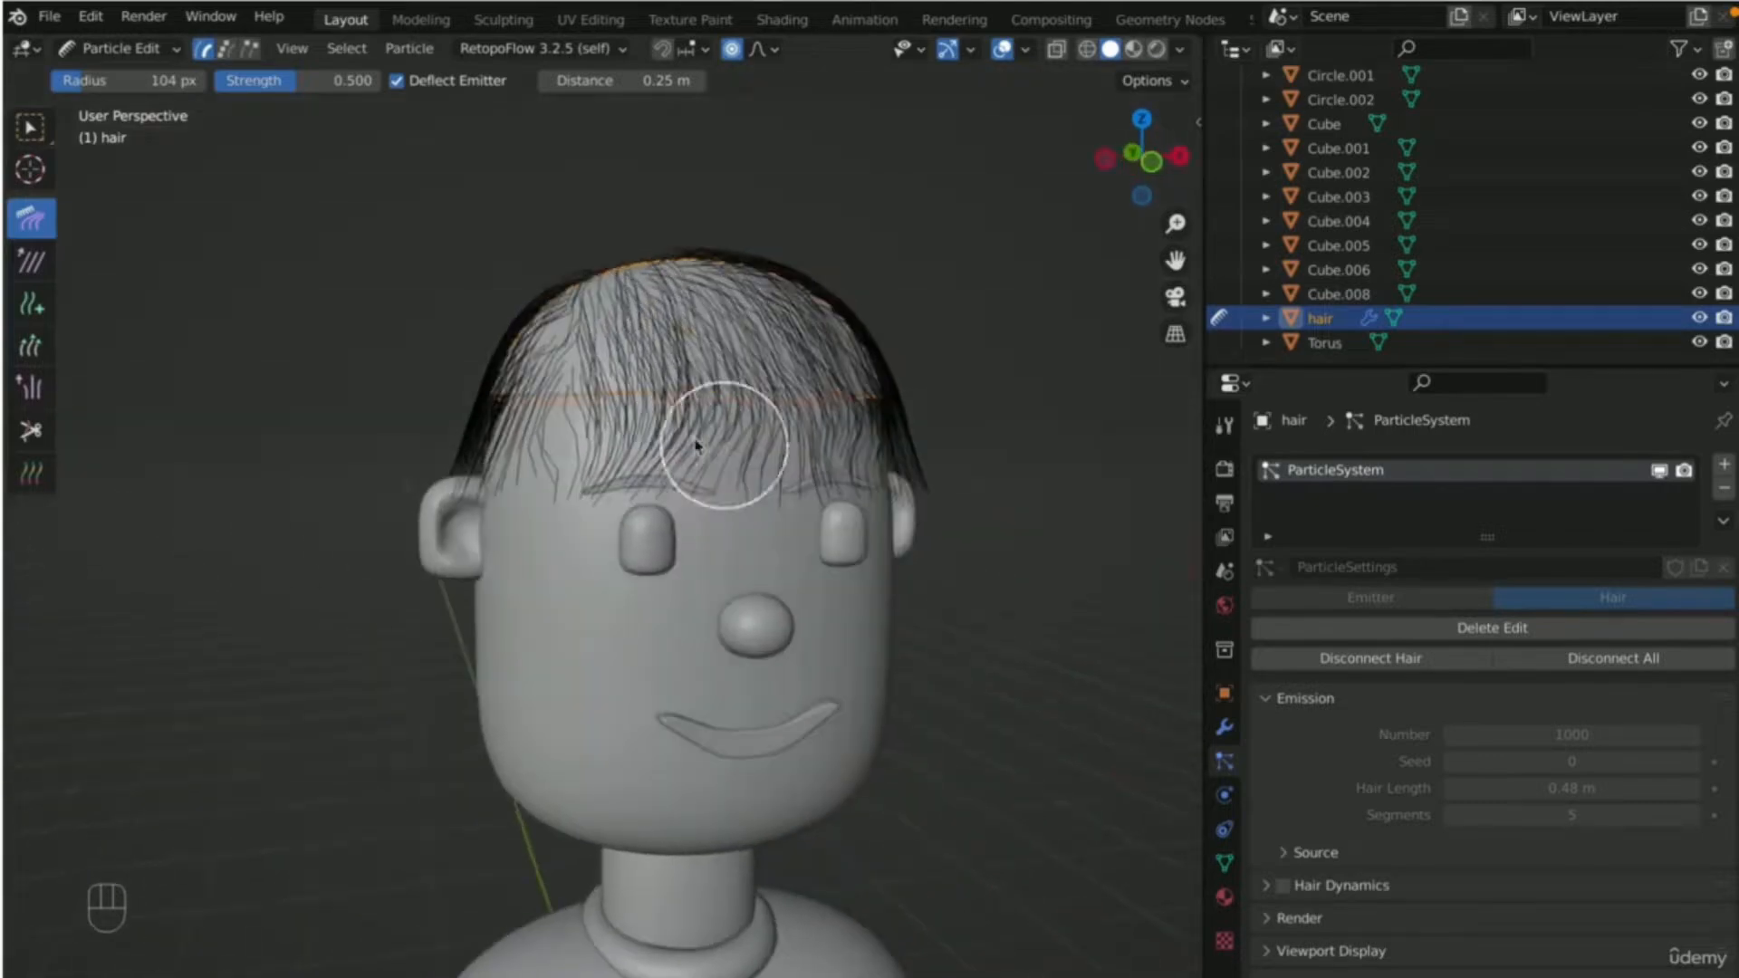
drag(544, 332, 509, 507)
drag(555, 392, 581, 594)
drag(620, 440, 645, 544)
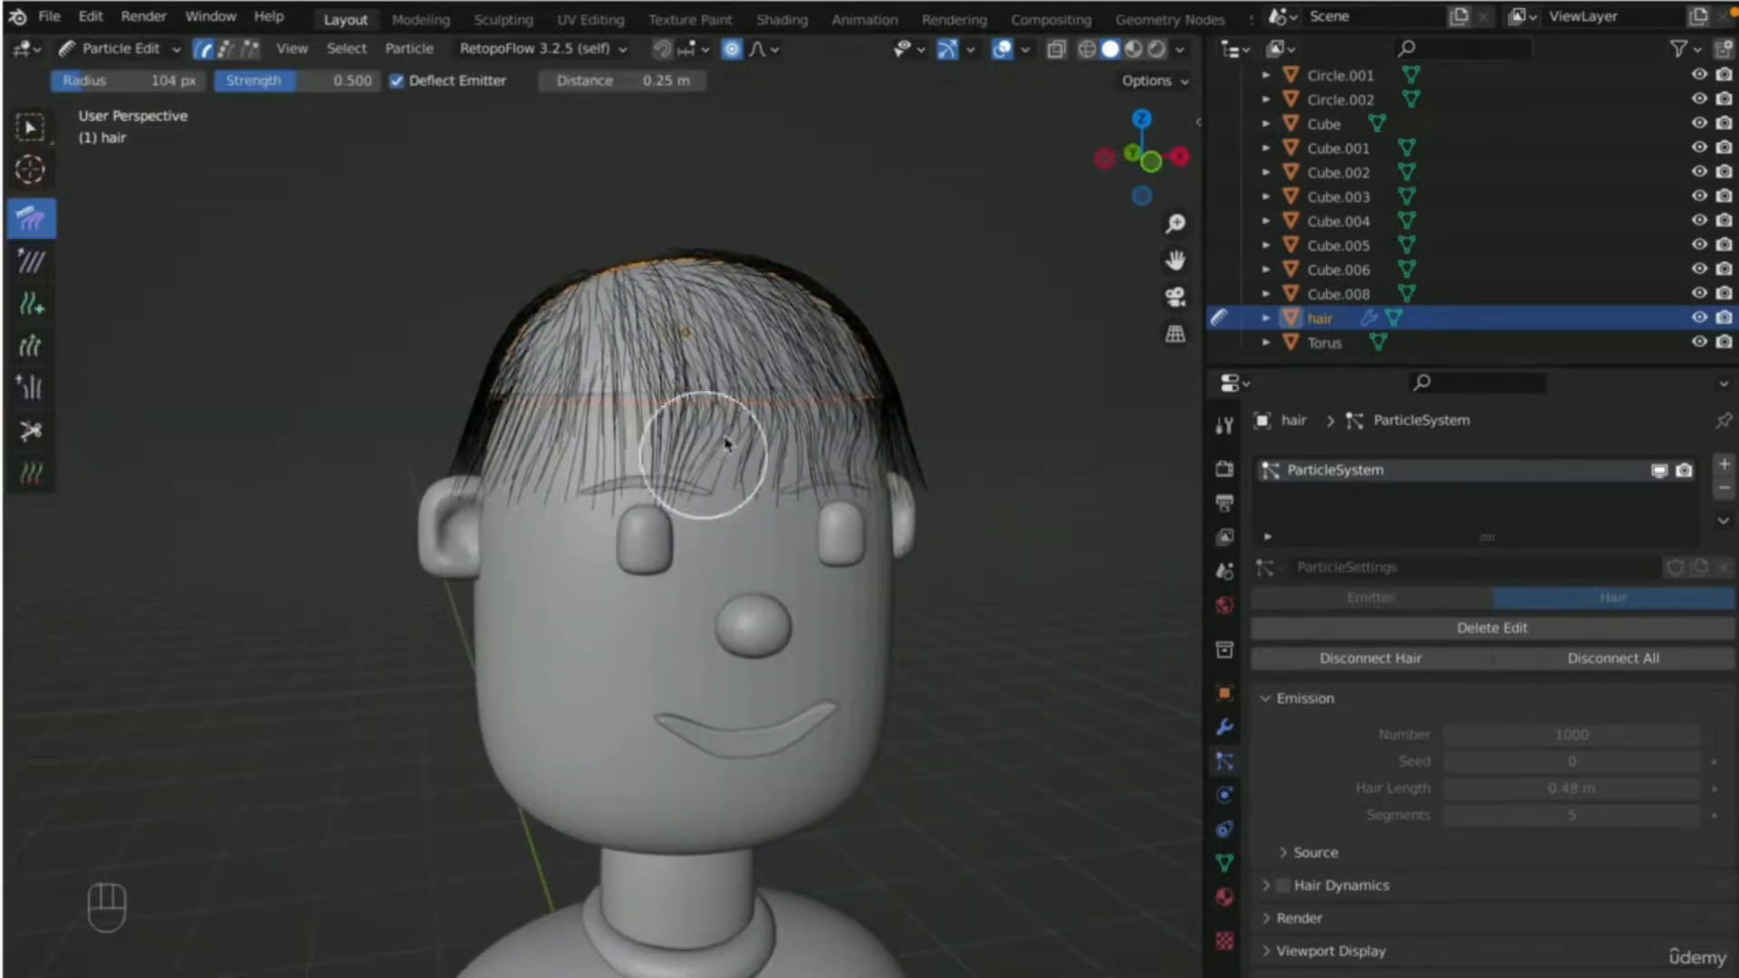
drag(779, 417, 818, 533)
middle_drag(854, 610, 711, 444)
drag(702, 398, 708, 661)
drag(653, 417, 685, 761)
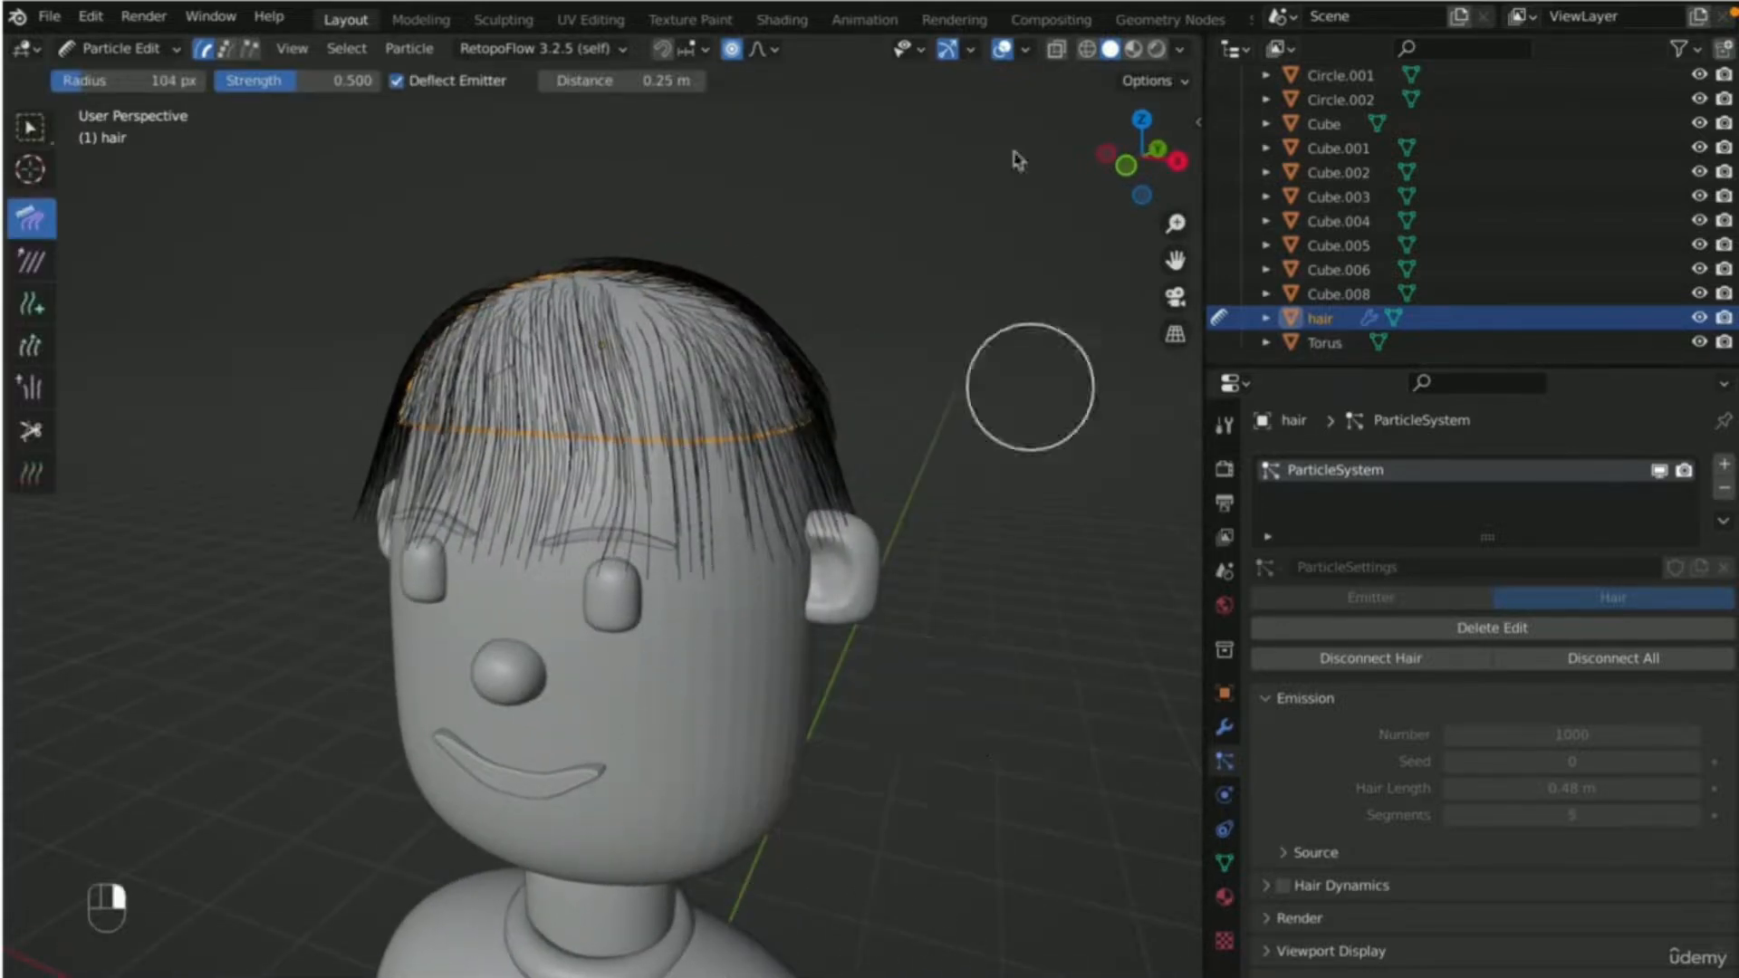
- Return to Object Mode, deselect the hair, and examine the combed hair from the front and side
click(107, 49)
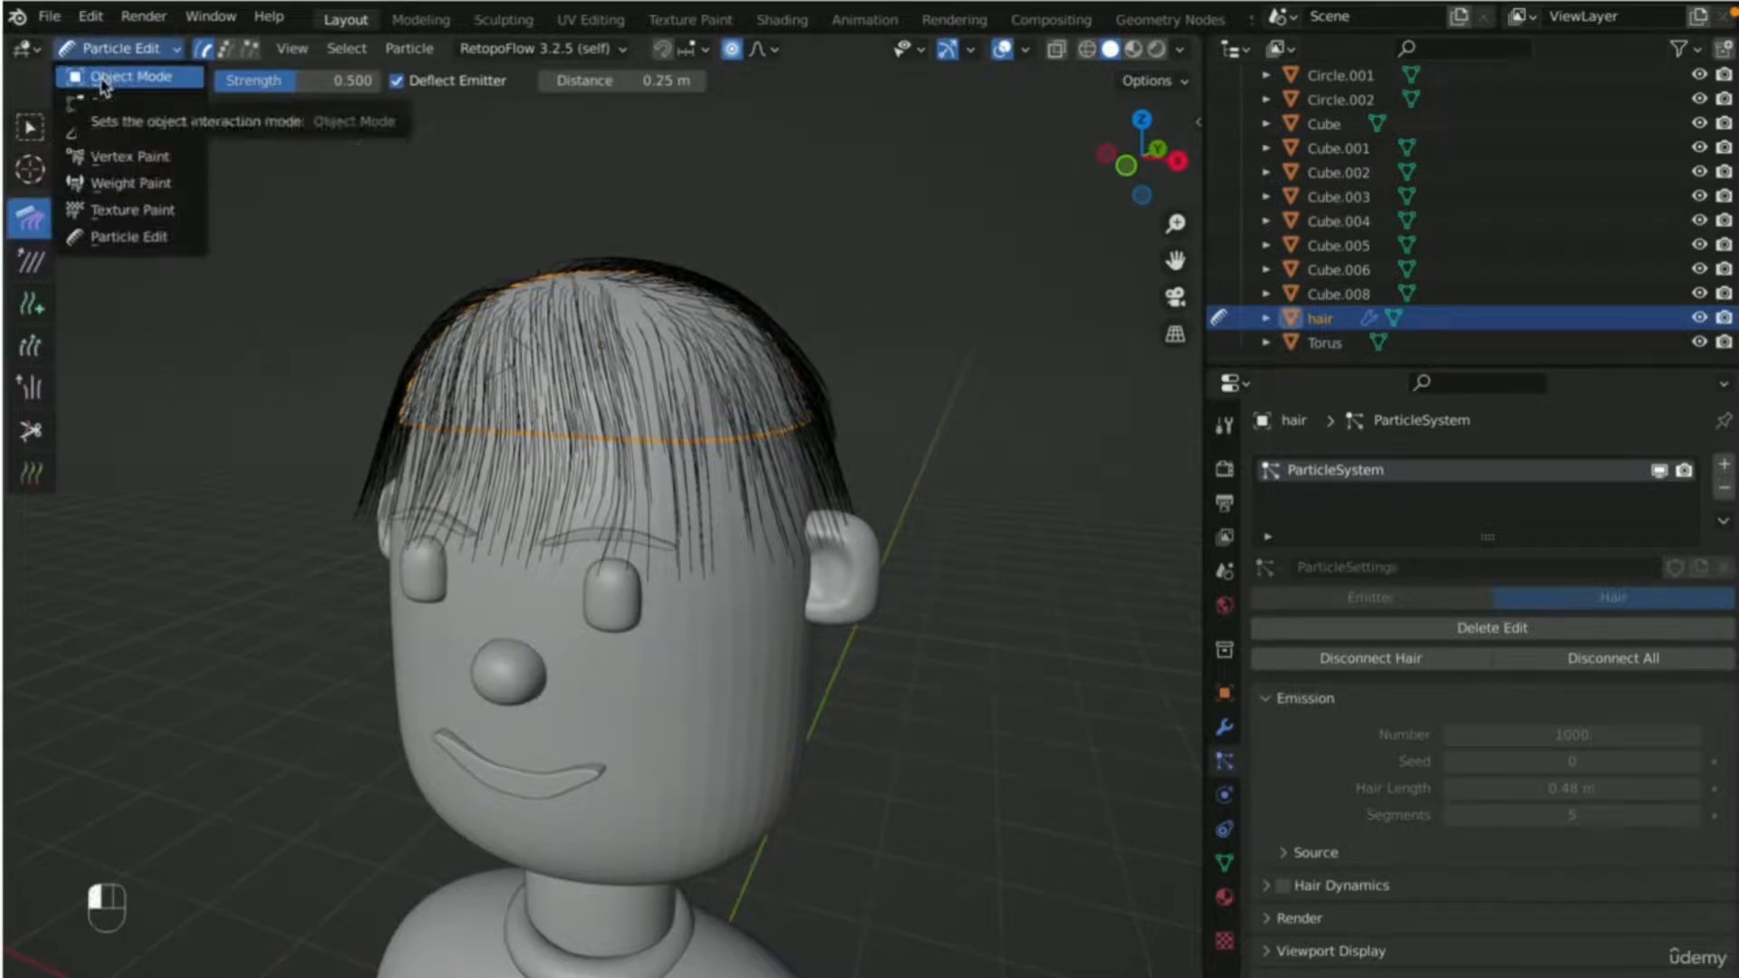
click(105, 82)
key(KP_1)
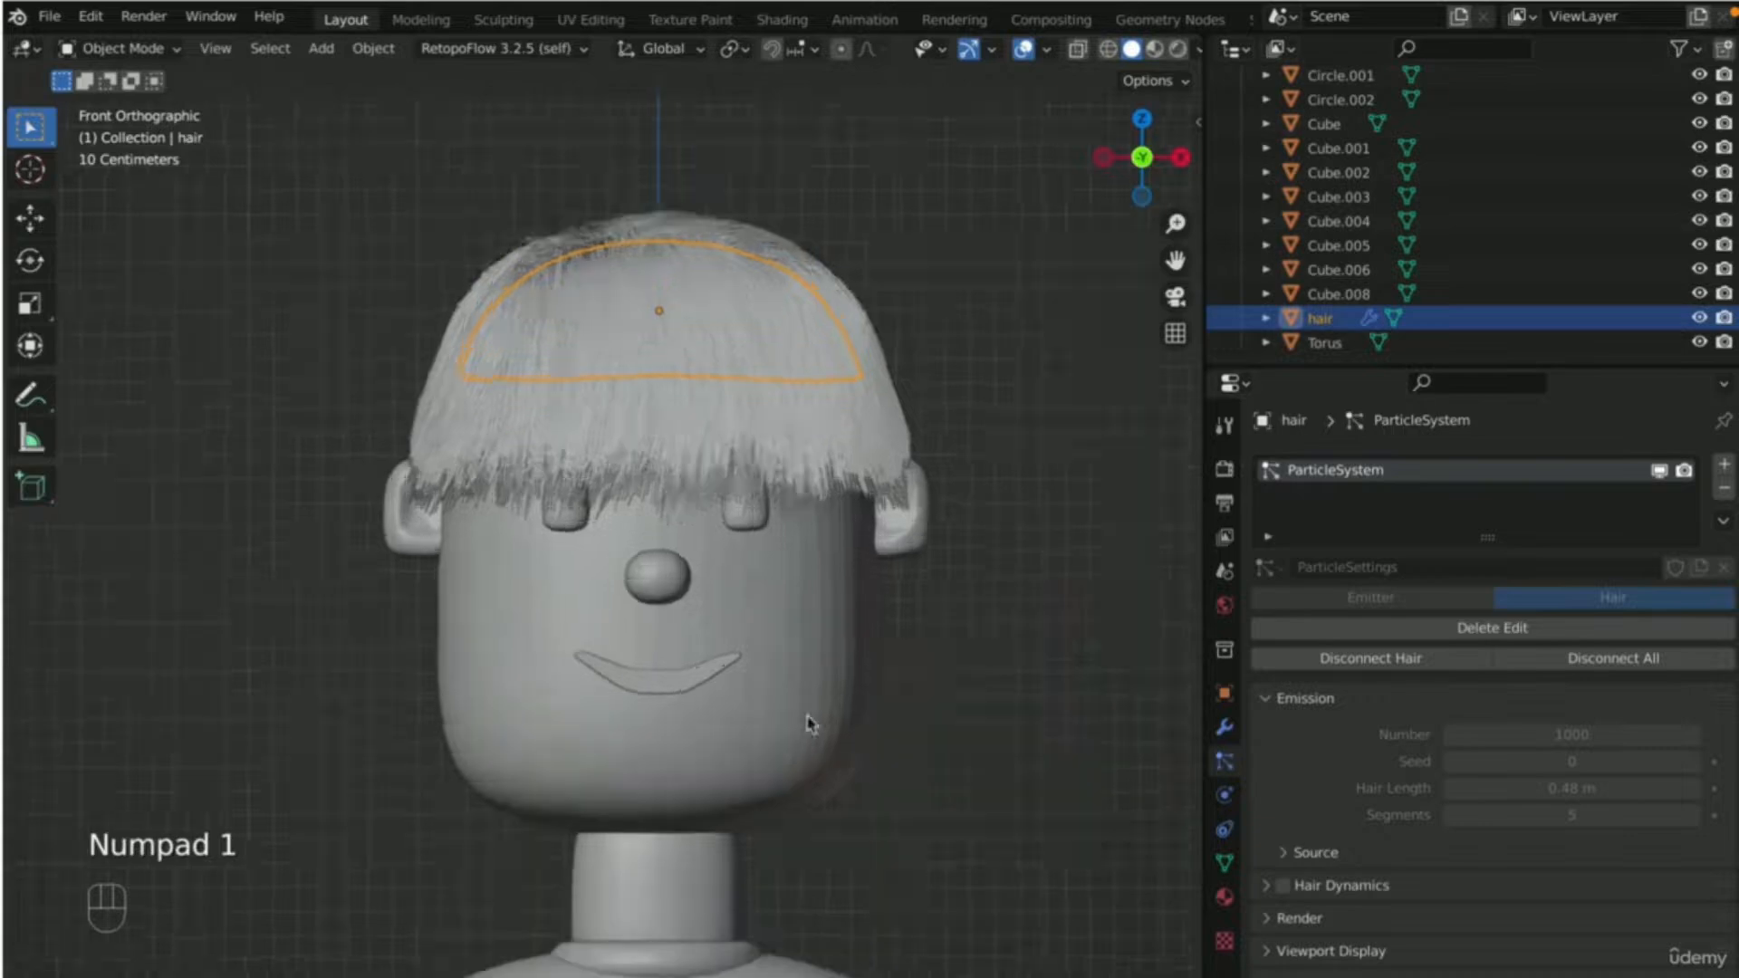
scroll(803, 722, down, 2)
scroll(807, 745, up, 8)
scroll(802, 747, down, 8)
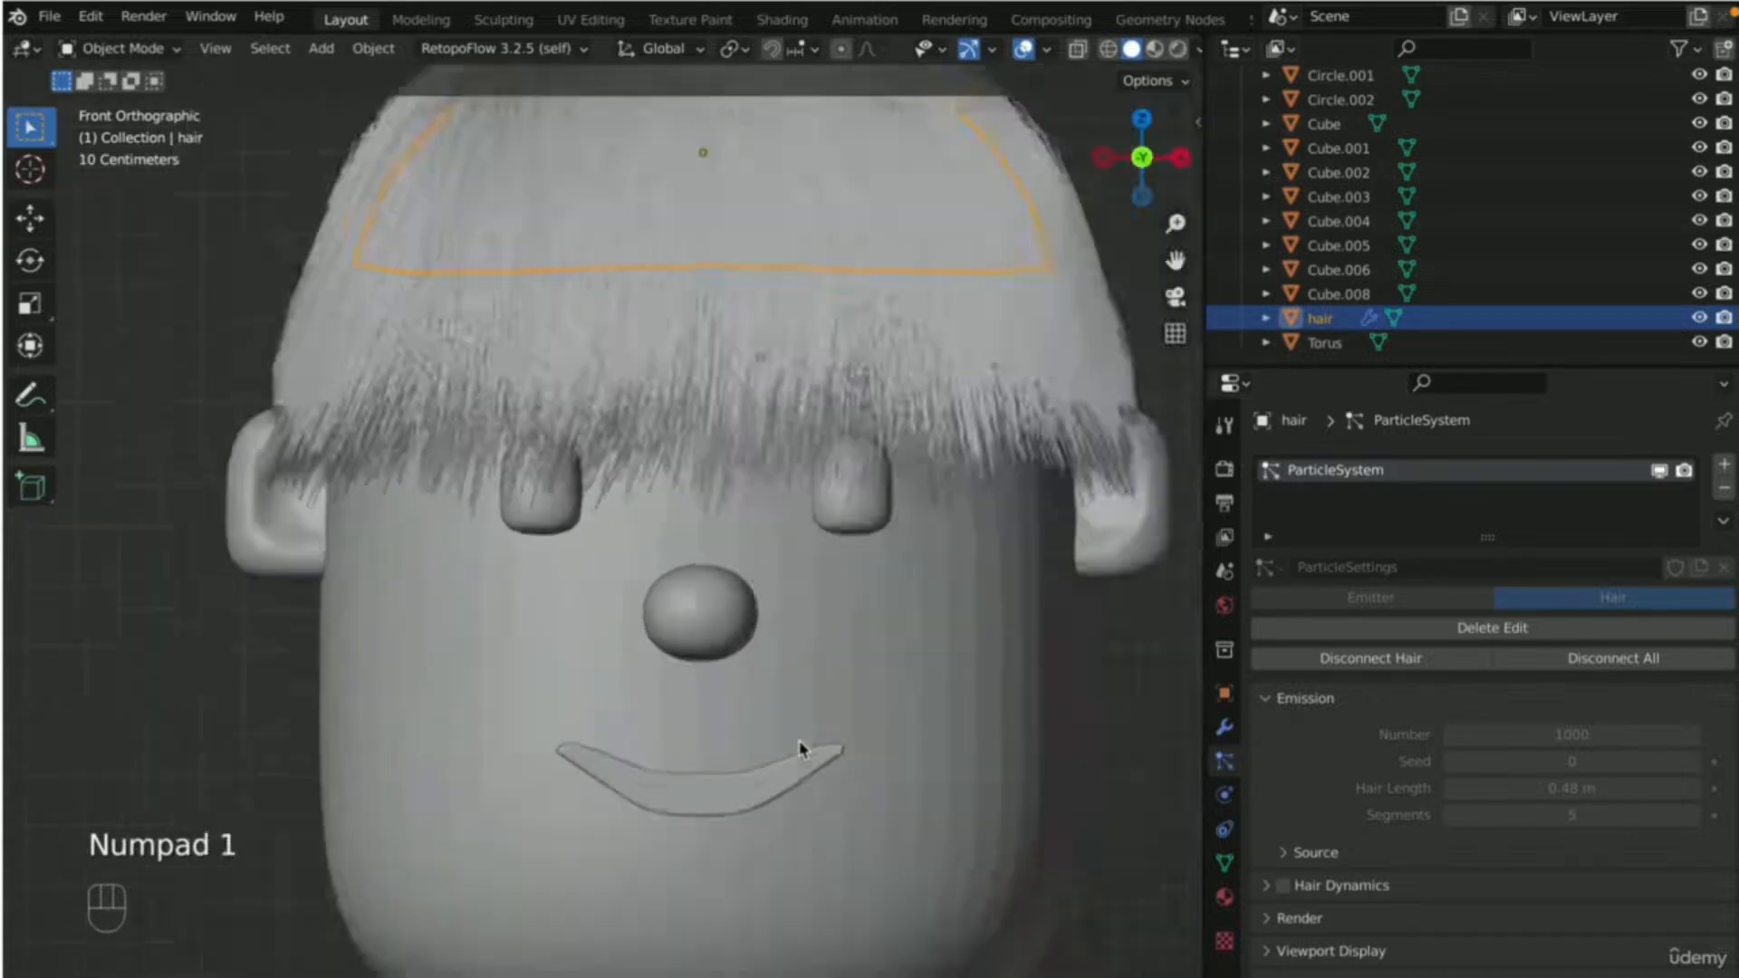
click(1012, 722)
middle_drag(990, 757, 636, 422)
scroll(729, 431, up, 5)
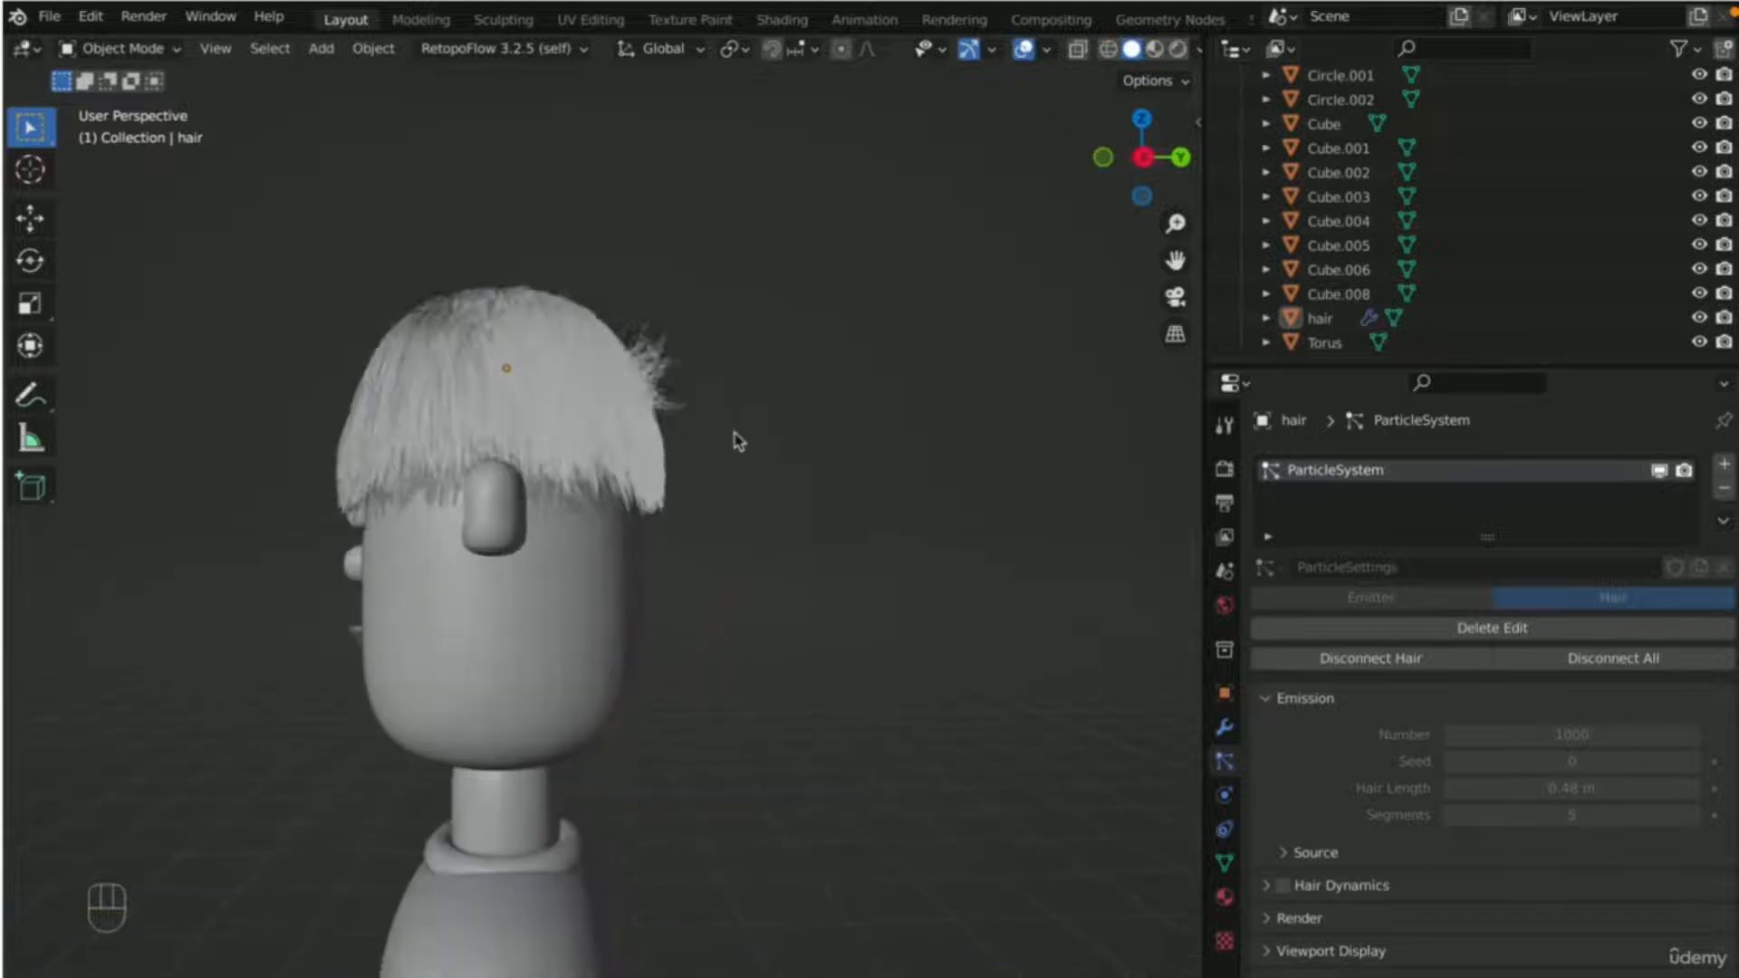
- Comb down the stray tuft at the back of the head in Particle Edit mode
click(117, 48)
click(118, 234)
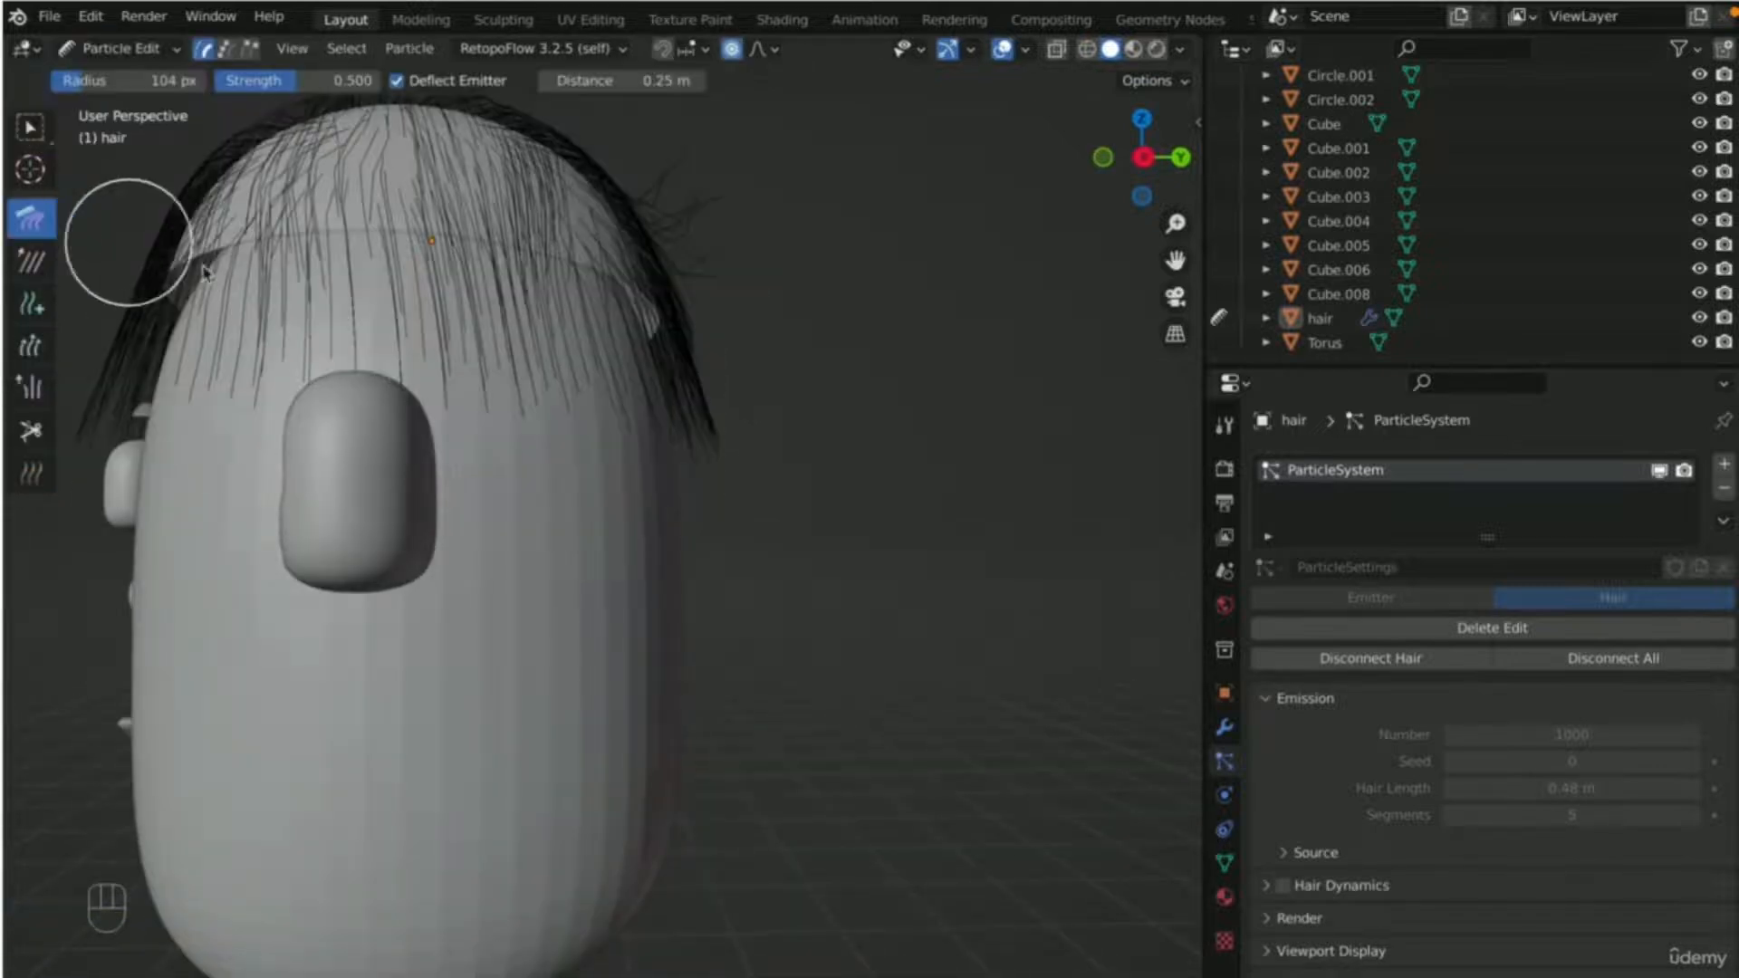
mouse_move(686, 262)
mouse_down()
mouse_move(703, 334)
mouse_move(631, 186)
mouse_move(679, 341)
mouse_up()
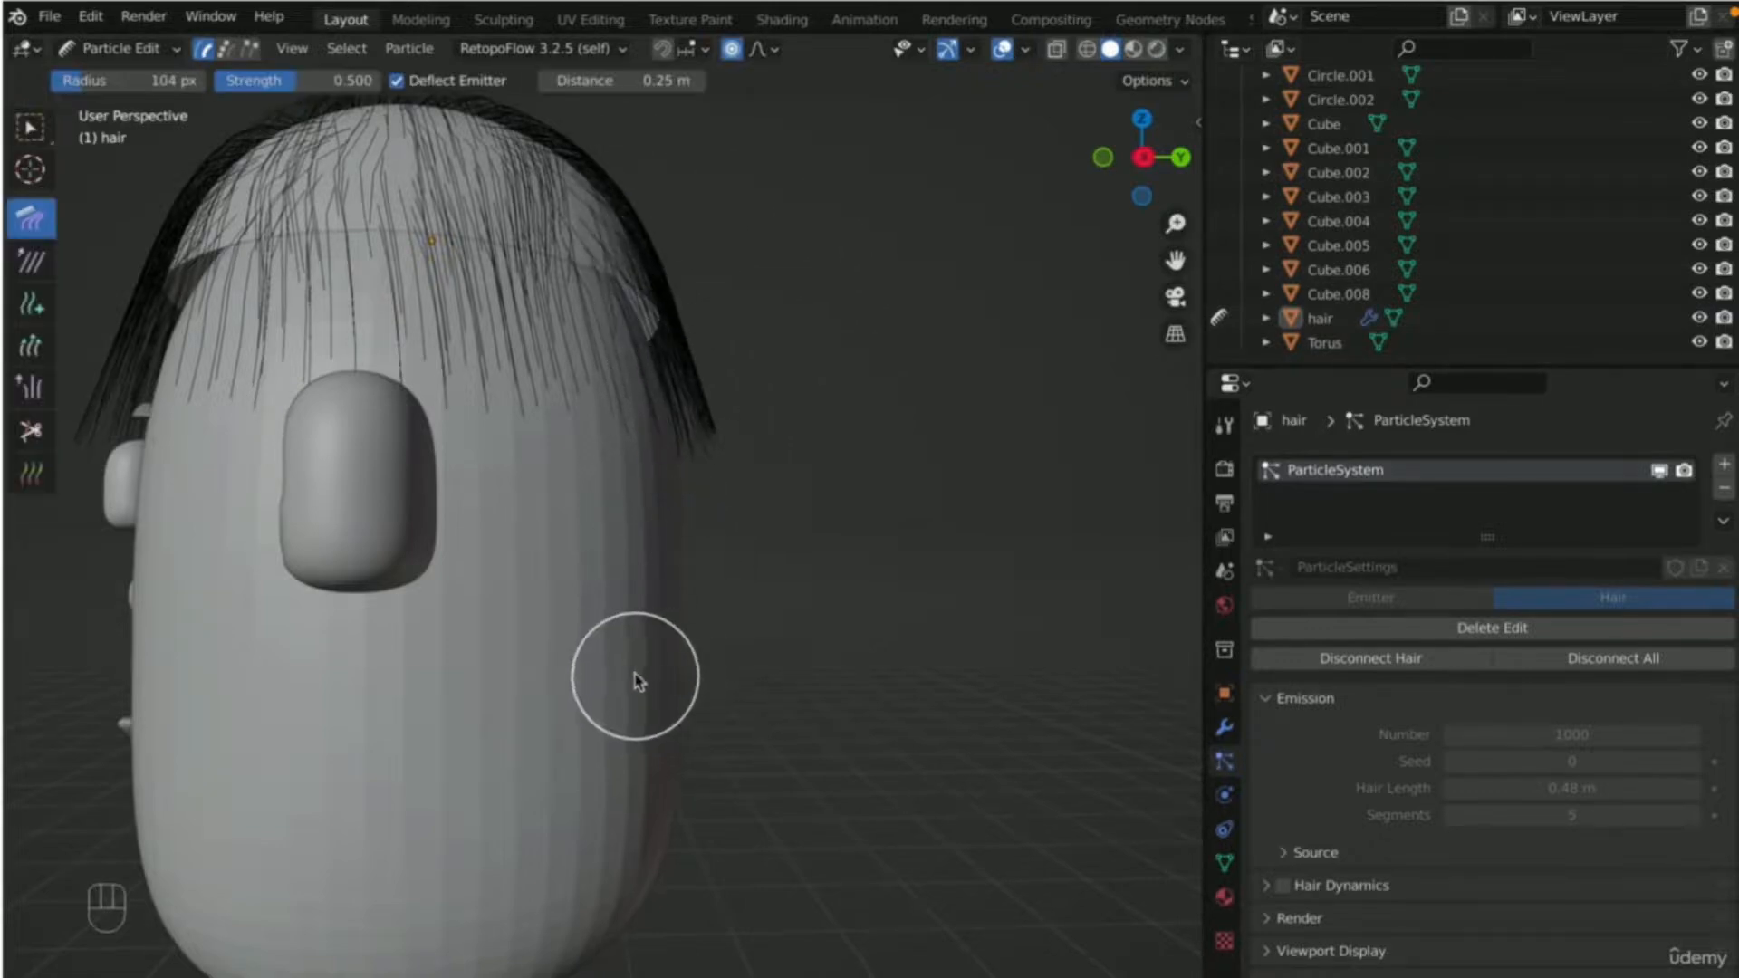
- Return to Object Mode and check how far the fringe hangs over the eyes in the front view
key(Tab)
key(Tab)
click(118, 48)
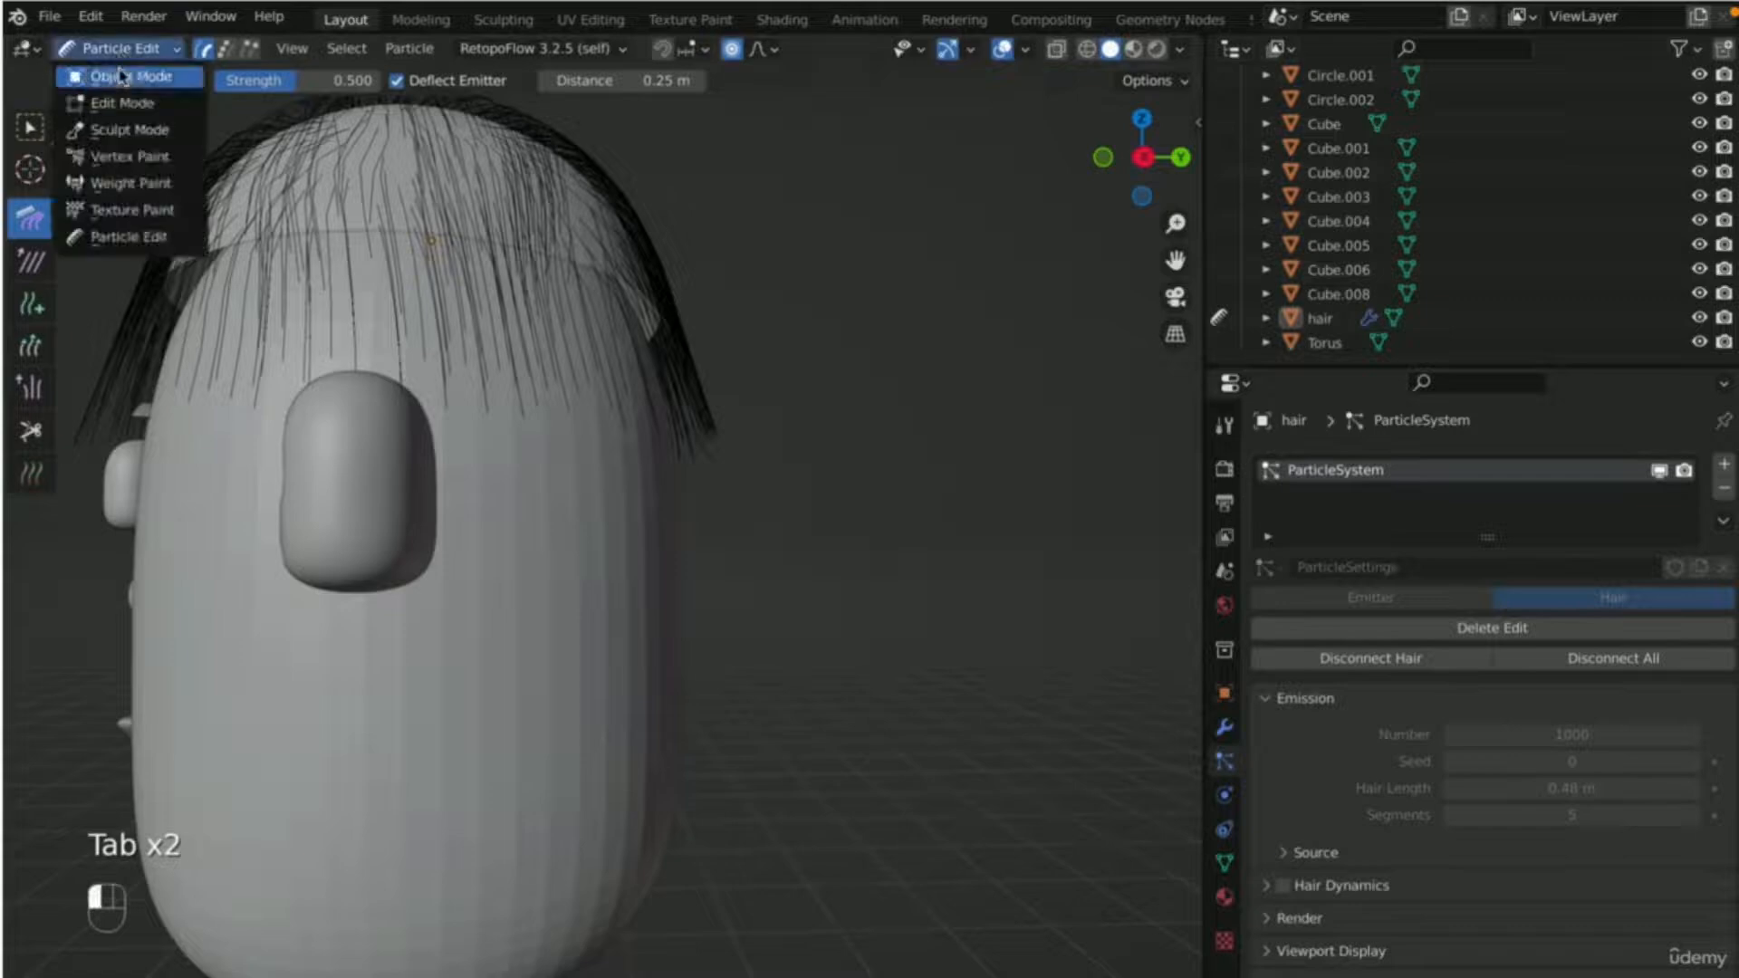
click(122, 76)
scroll(890, 536, down, 6)
scroll(842, 623, left, 5)
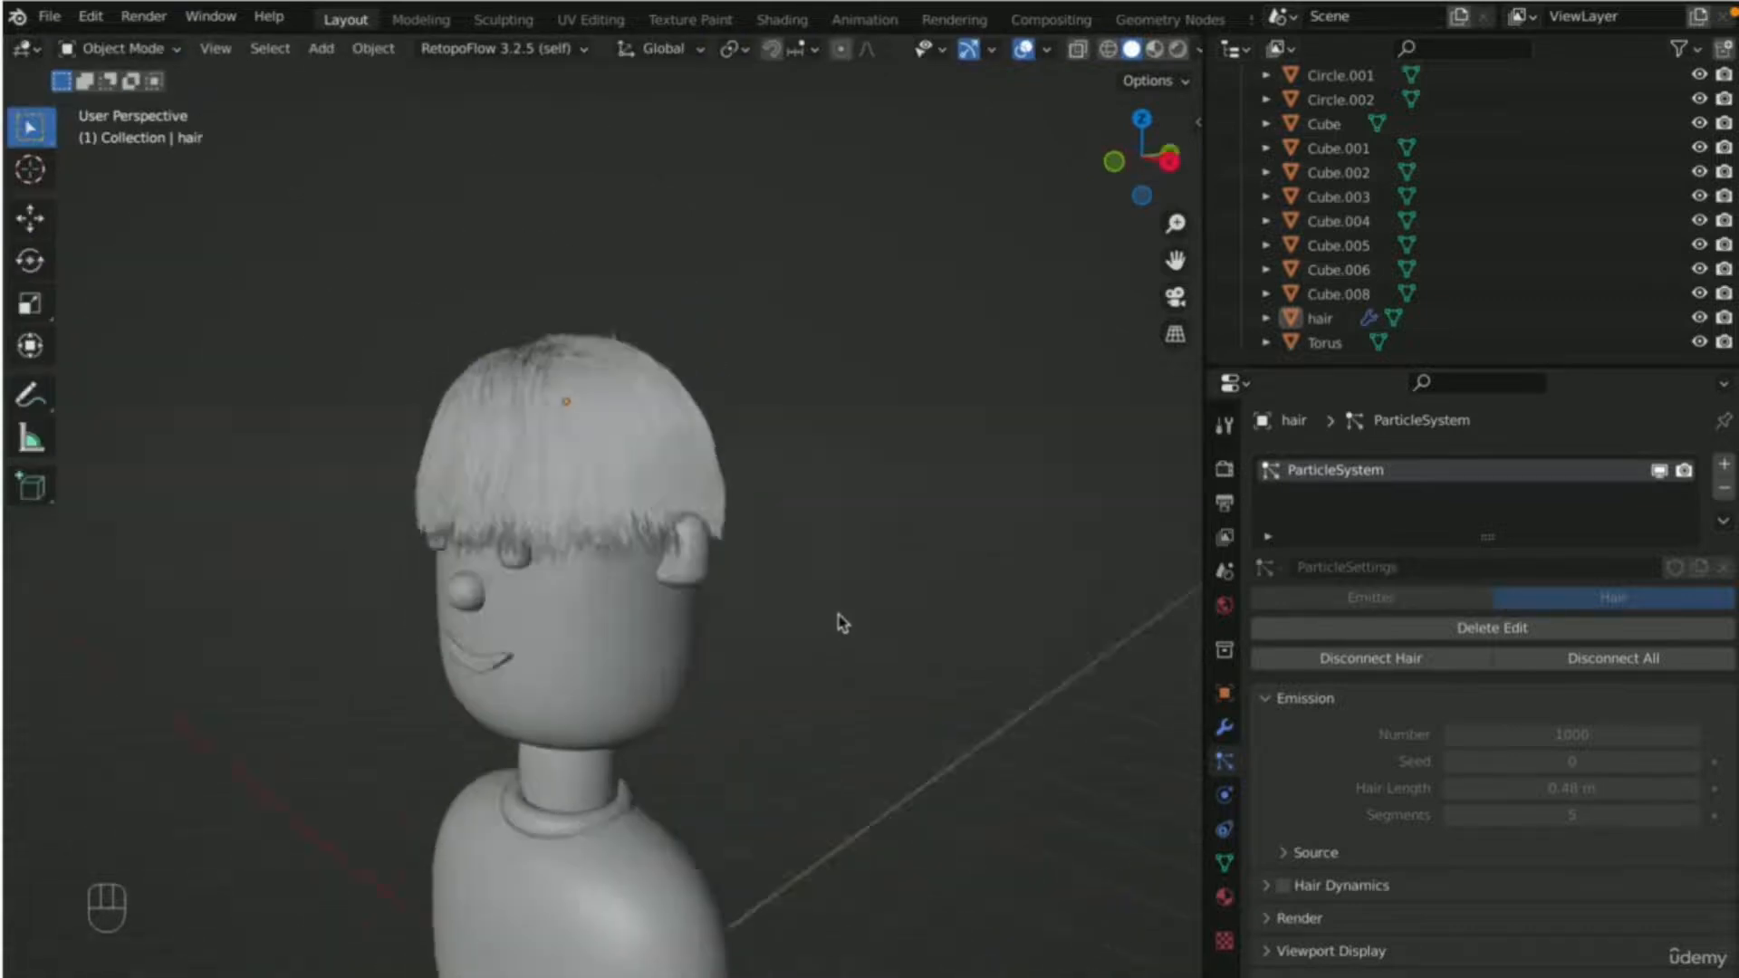
scroll(834, 613, left, 4)
key(KP_1)
scroll(757, 565, up, 5)
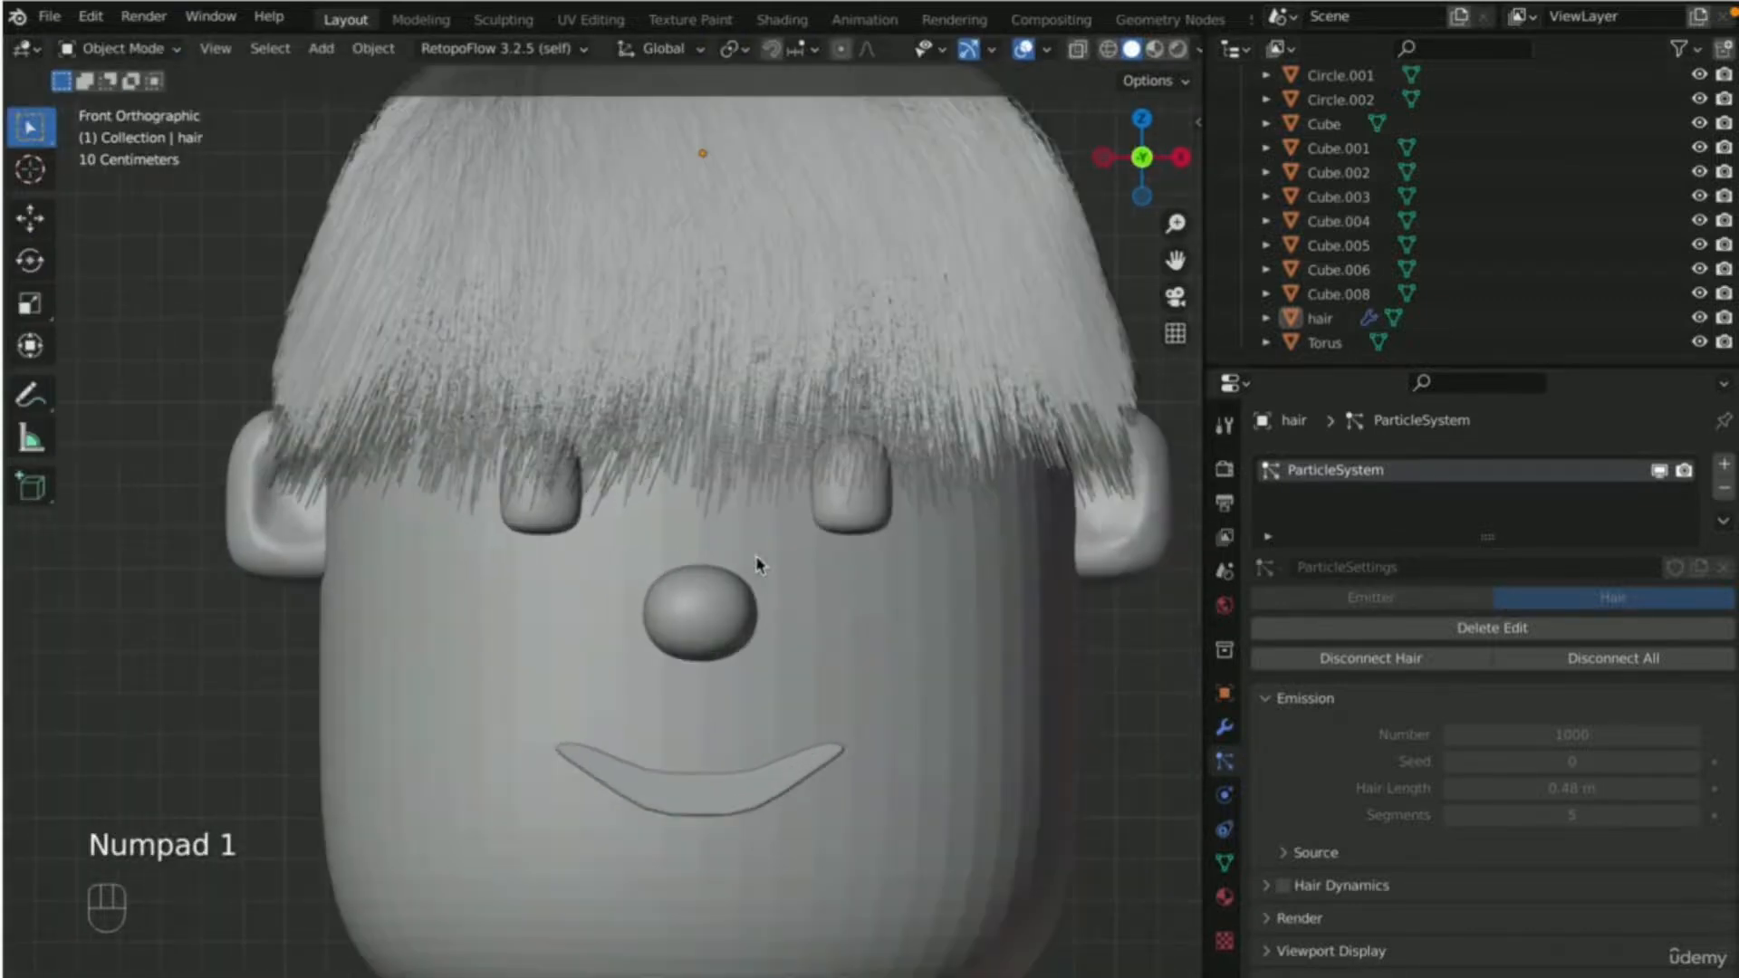
scroll(757, 564, up, 2)
- Trim the hair's fringe along both eyebrows with the Cut brush in Particle Edit mode
click(462, 366)
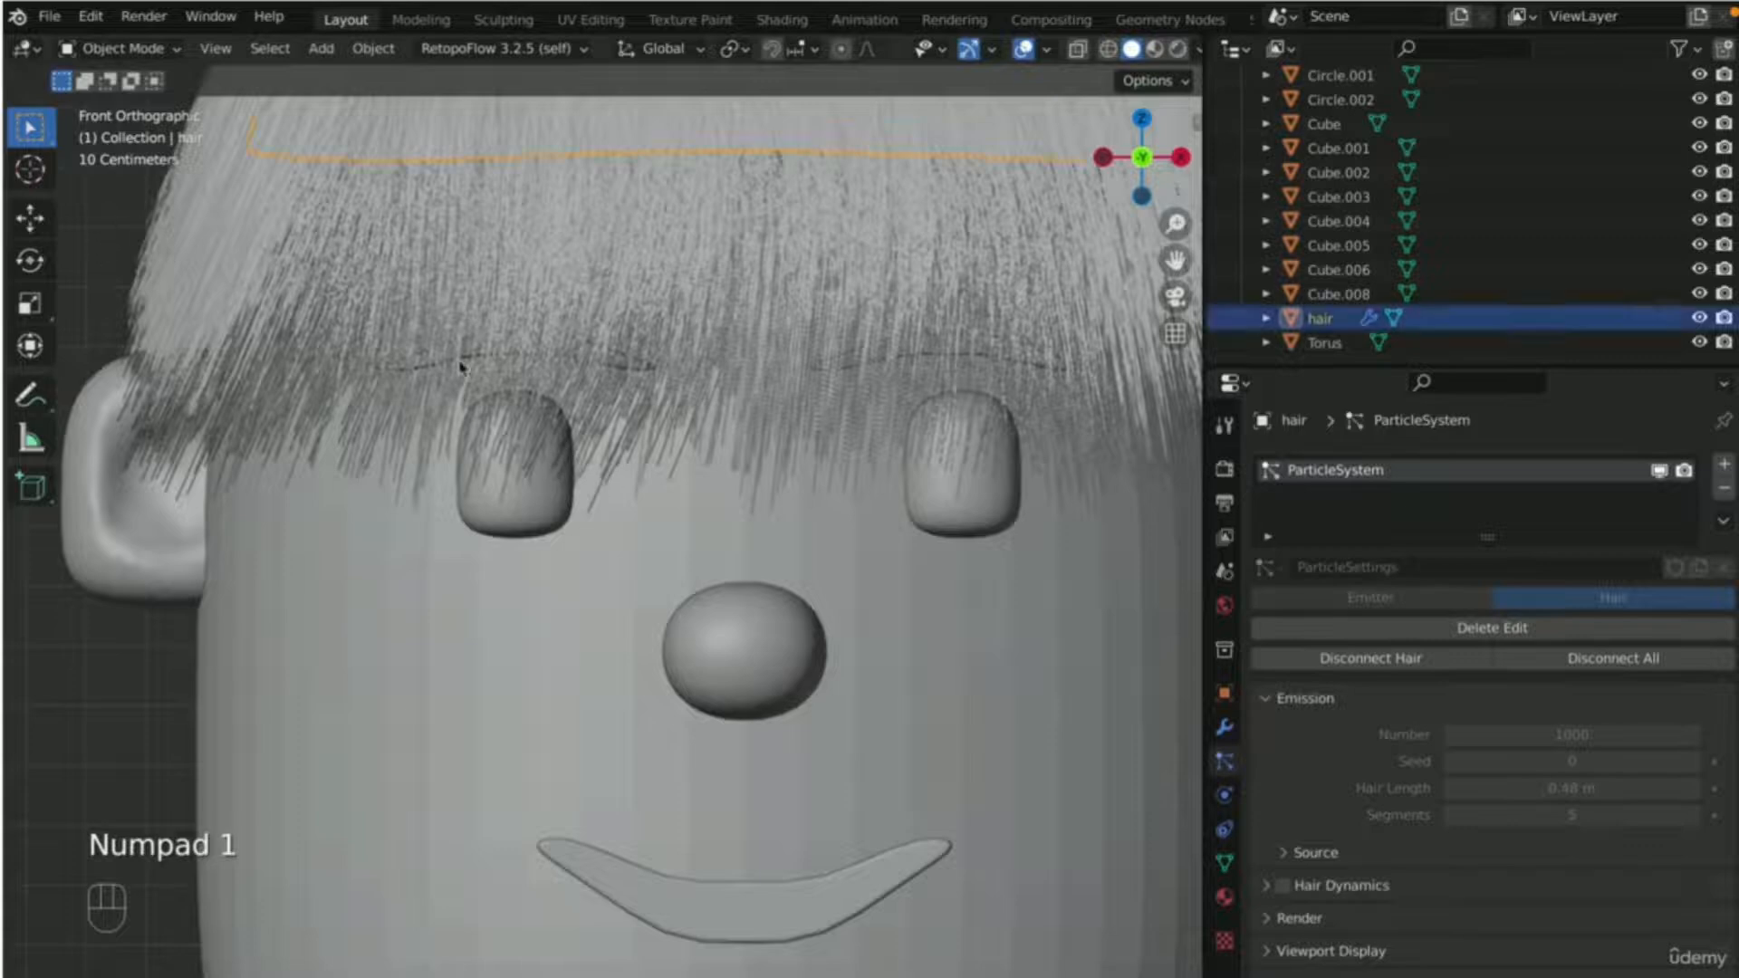
scroll(666, 187, down, 1)
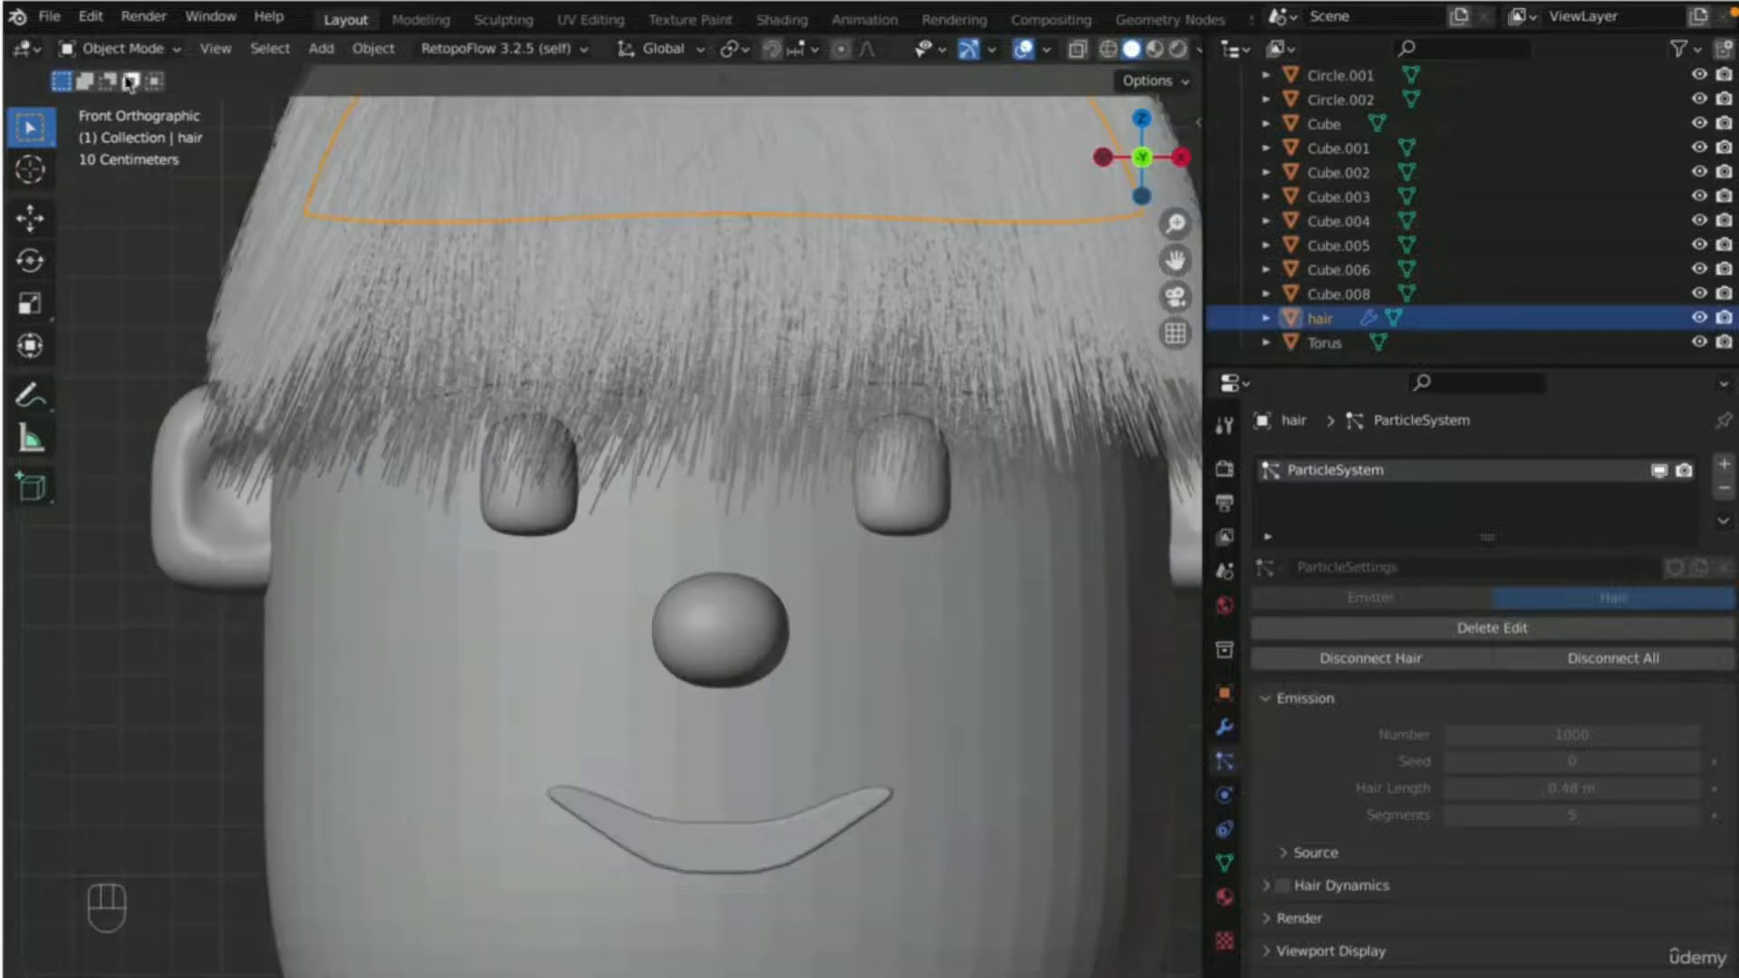
click(117, 48)
click(118, 232)
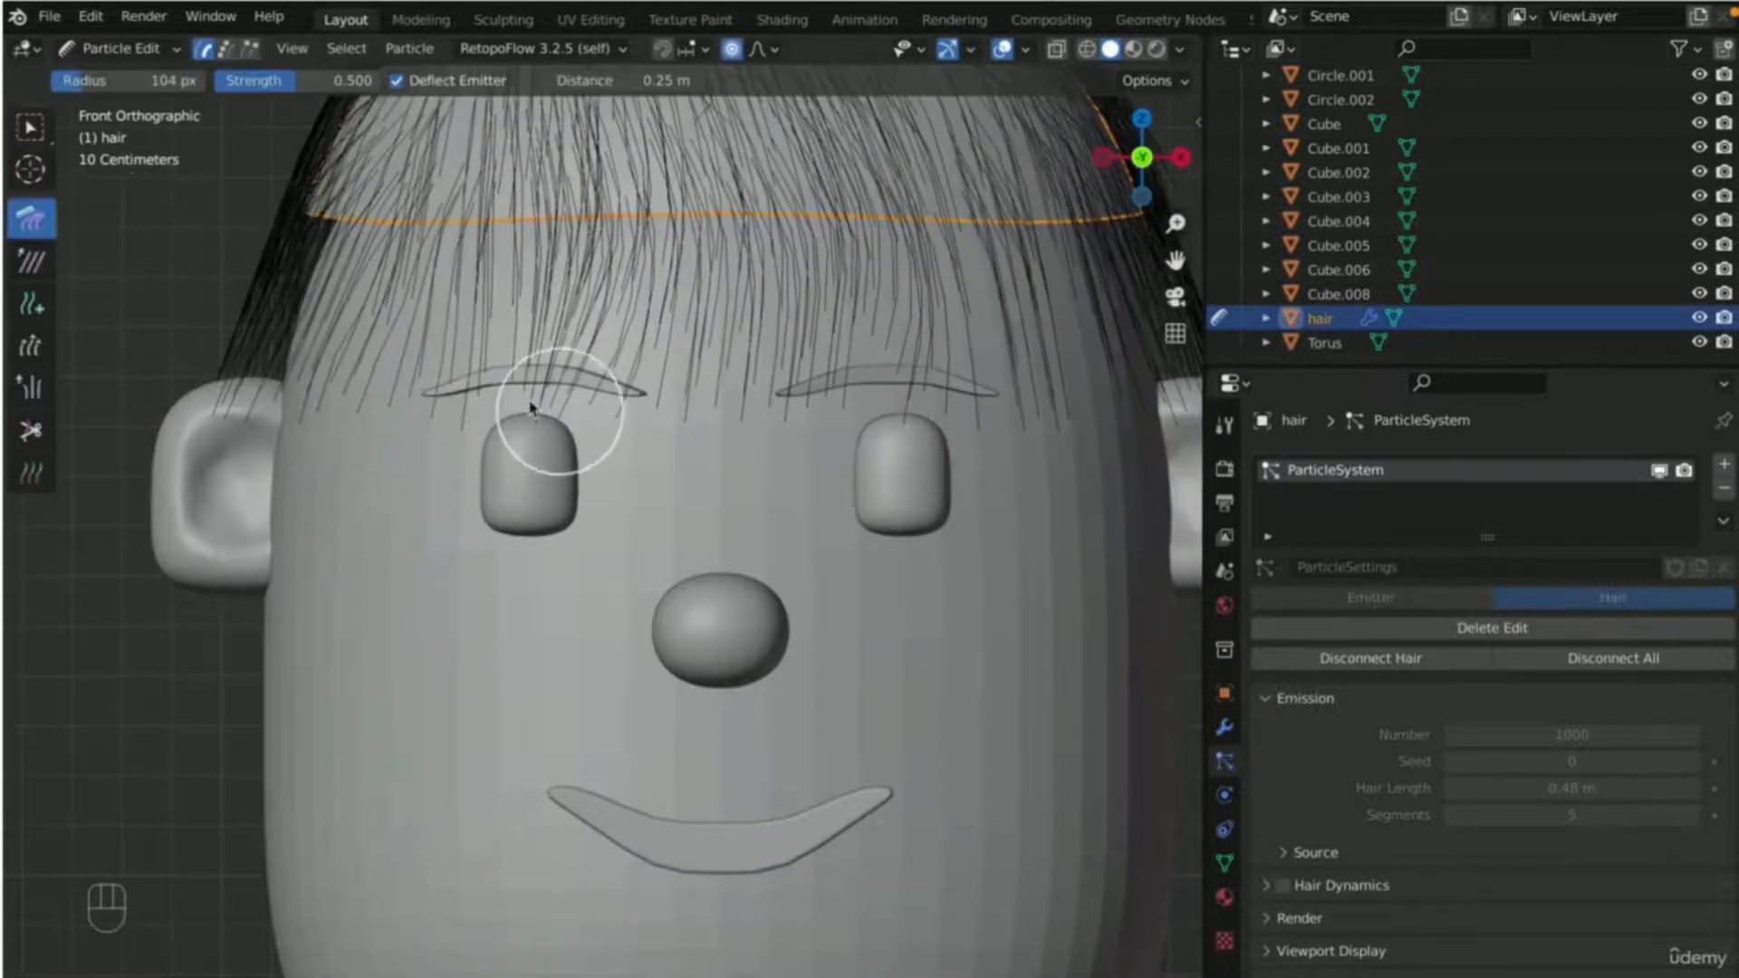
click(32, 431)
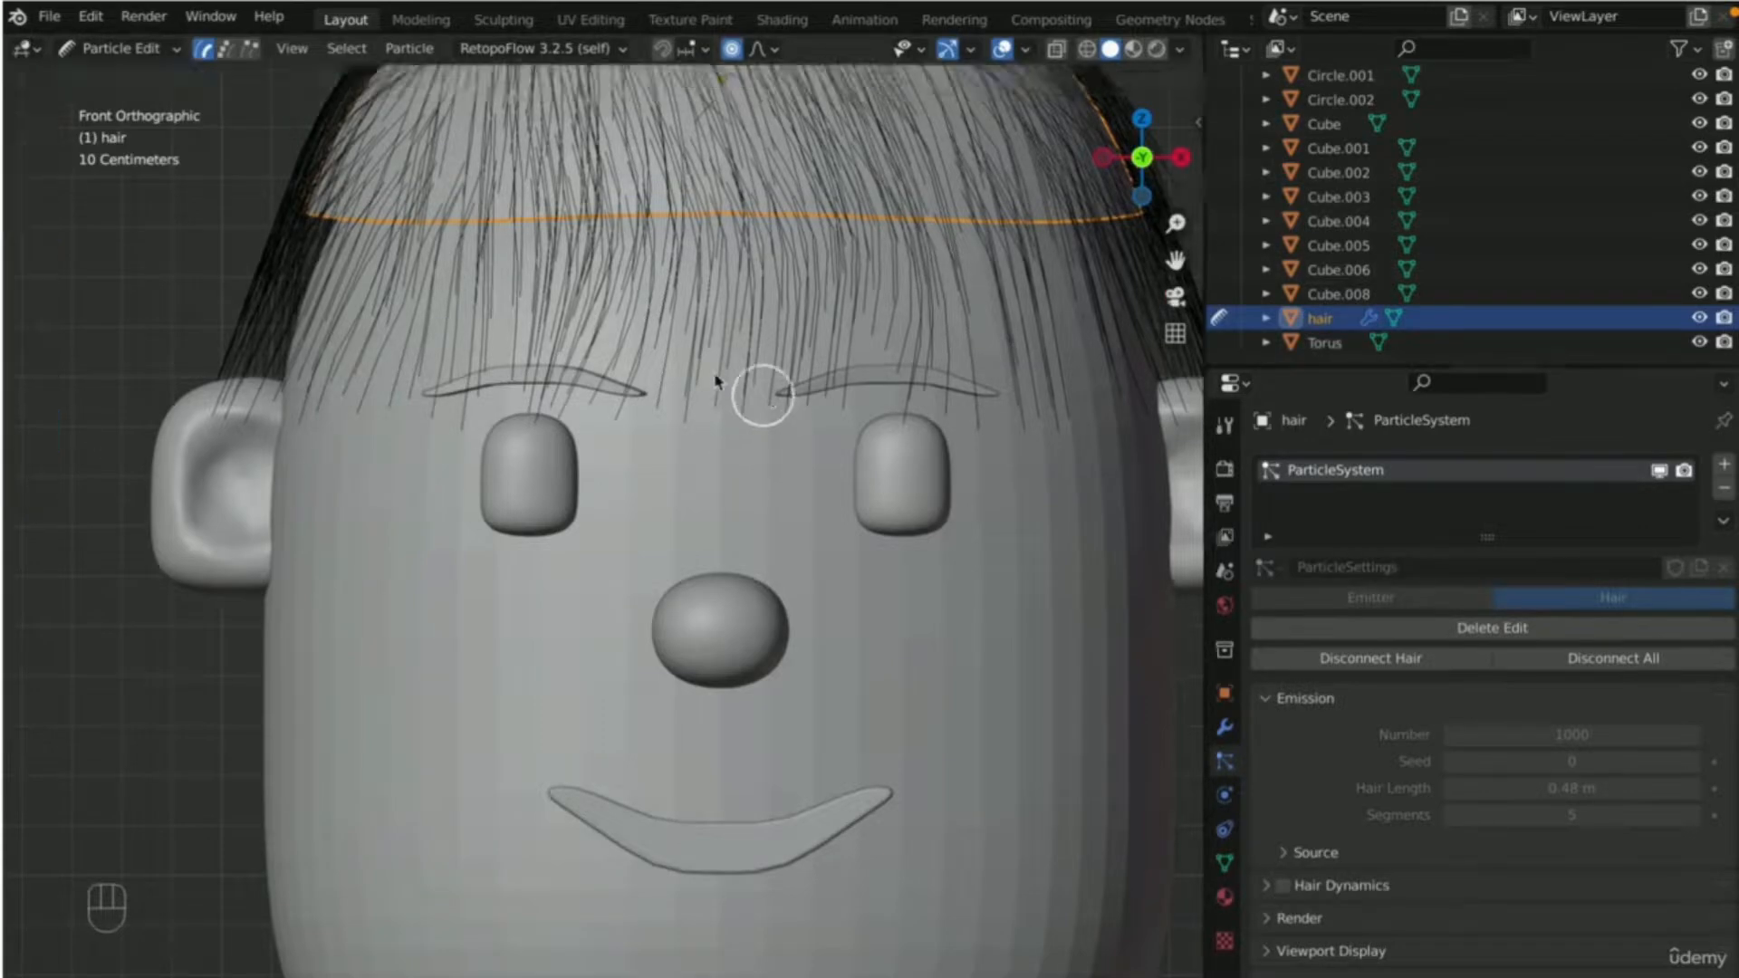
drag(543, 377, 437, 389)
mouse_move(761, 396)
mouse_down()
mouse_move(684, 387)
mouse_move(987, 379)
mouse_up()
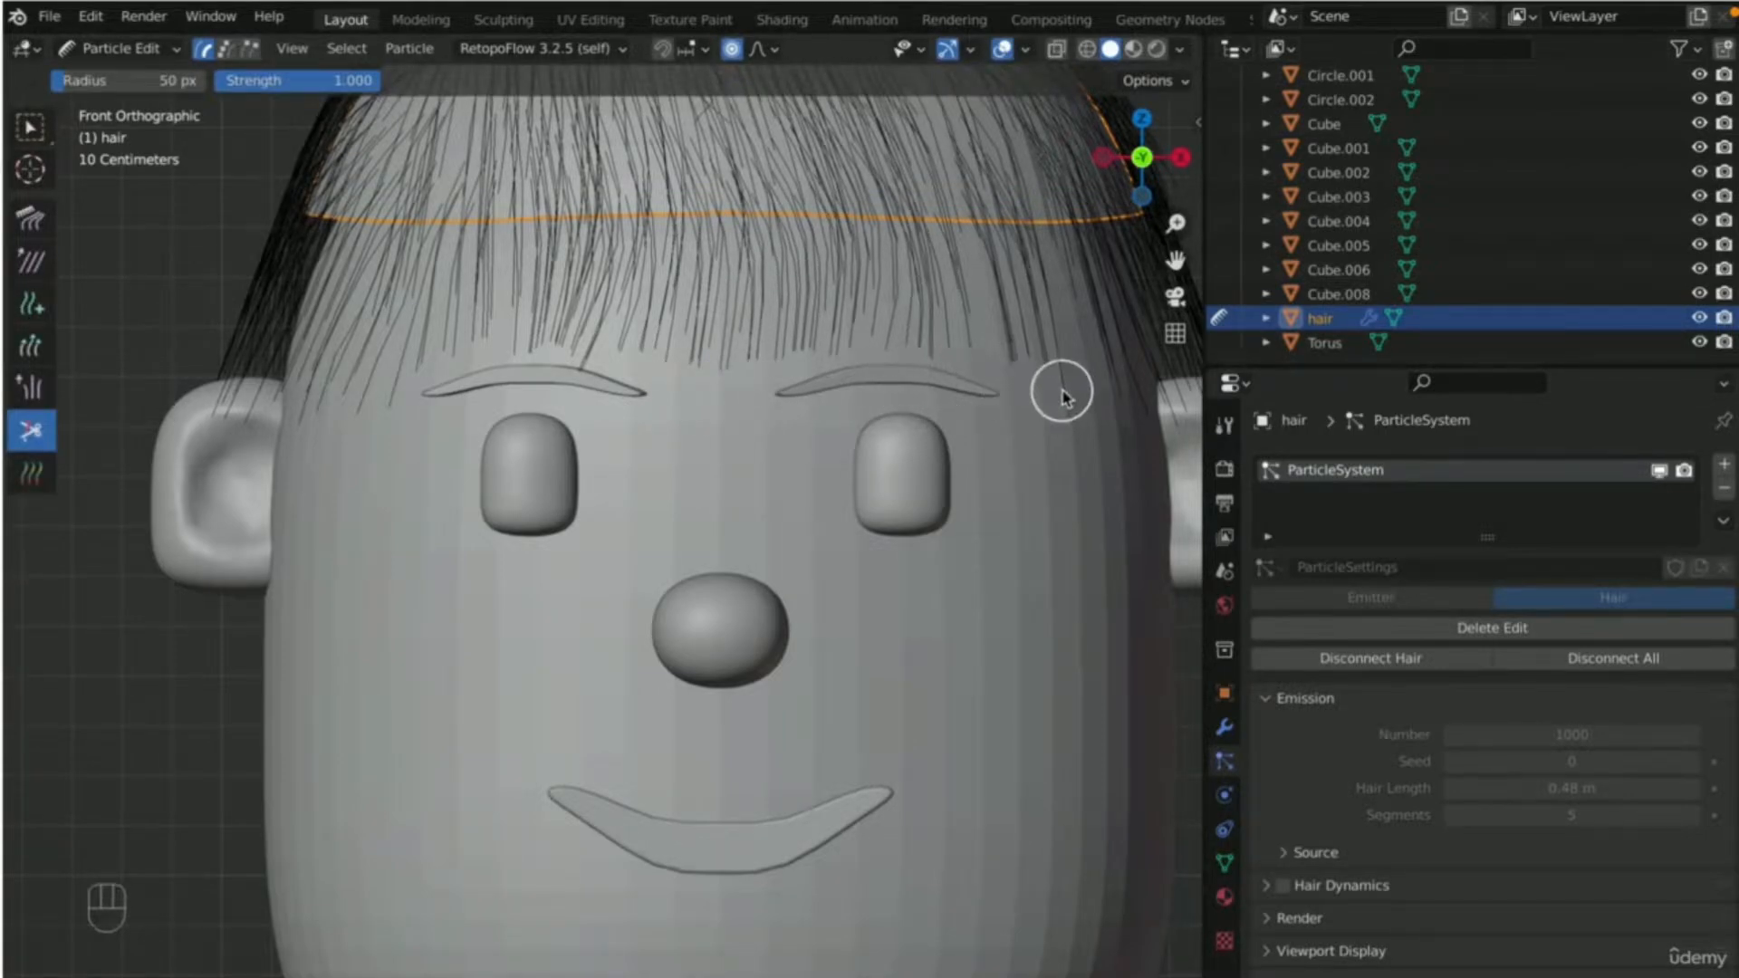
- Return to Object Mode, deselect the hair, and check the trimmed fringe close up
scroll(1060, 392, down, 6)
scroll(824, 534, up, 4)
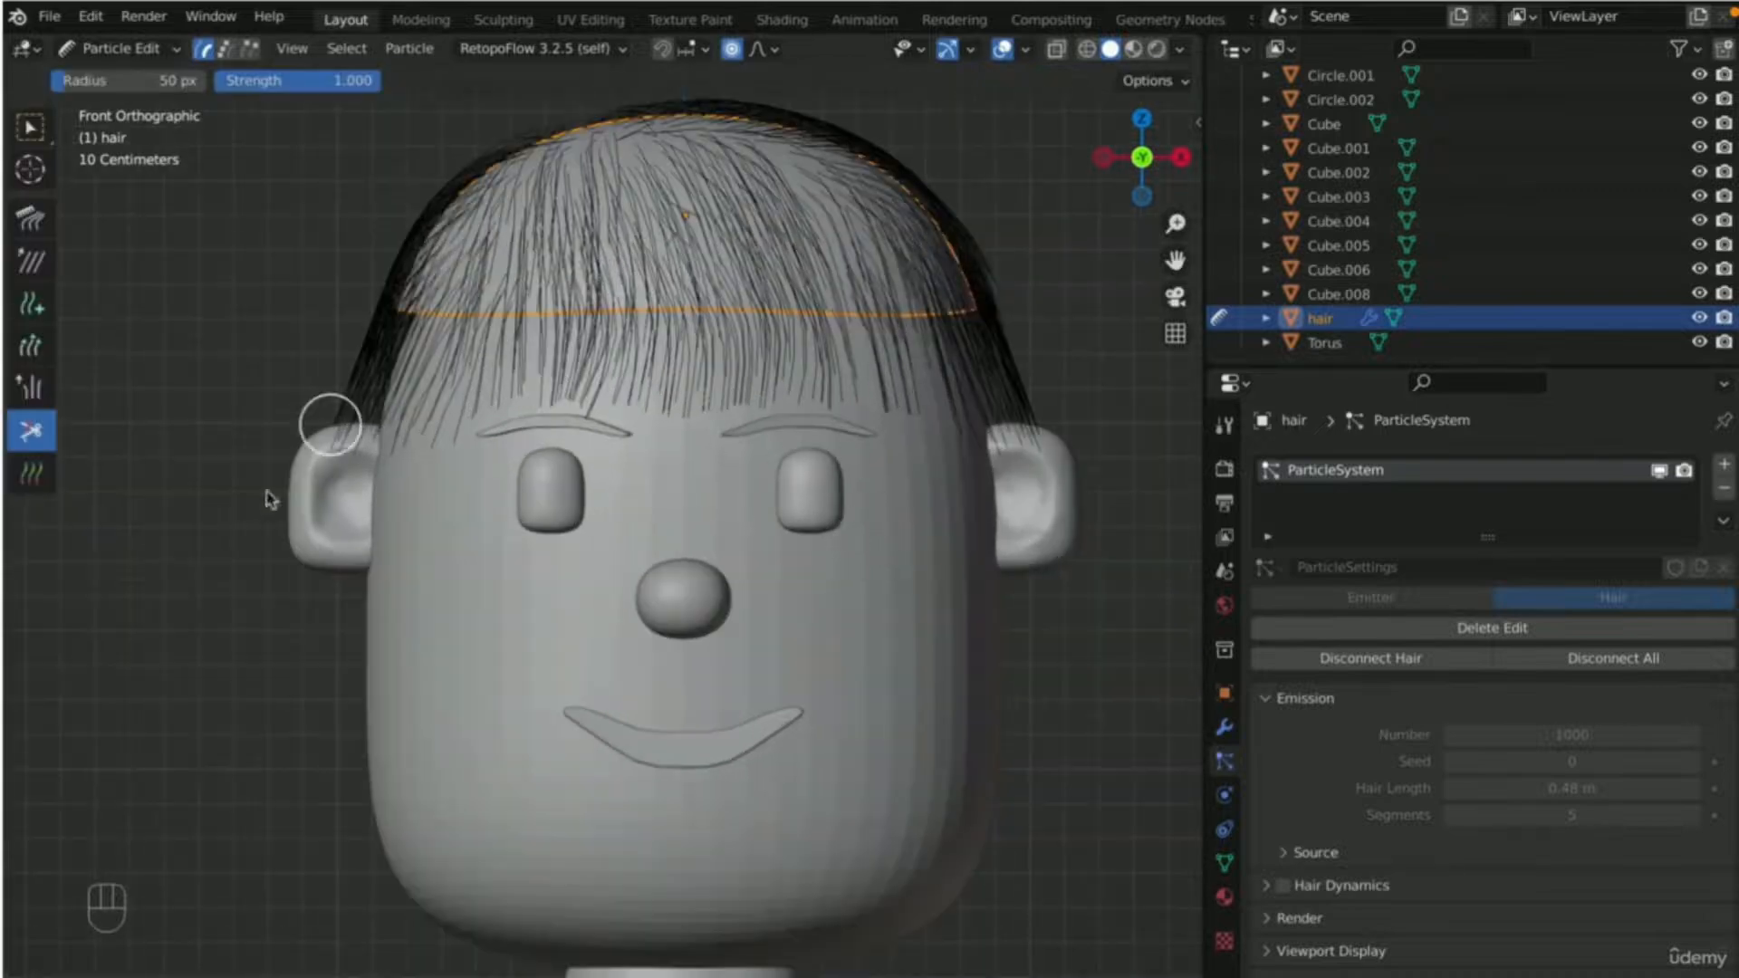
click(145, 49)
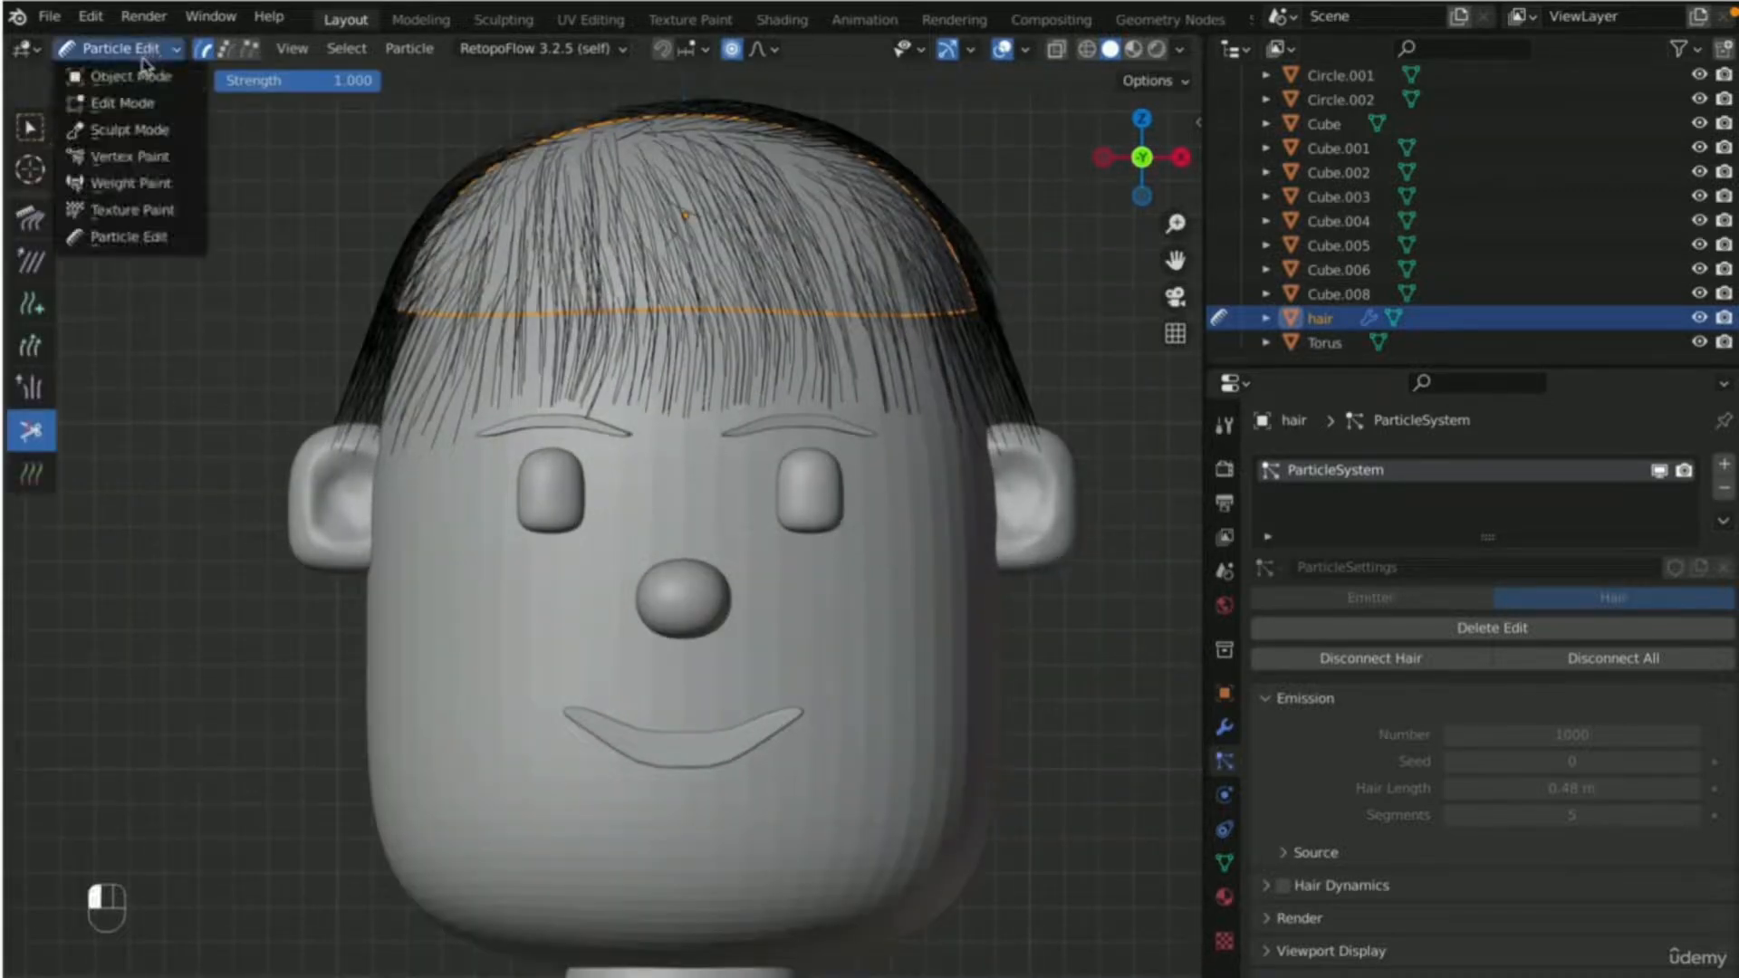
click(118, 74)
scroll(616, 369, down, 3)
scroll(616, 364, down, 1)
click(907, 661)
scroll(902, 667, up, 6)
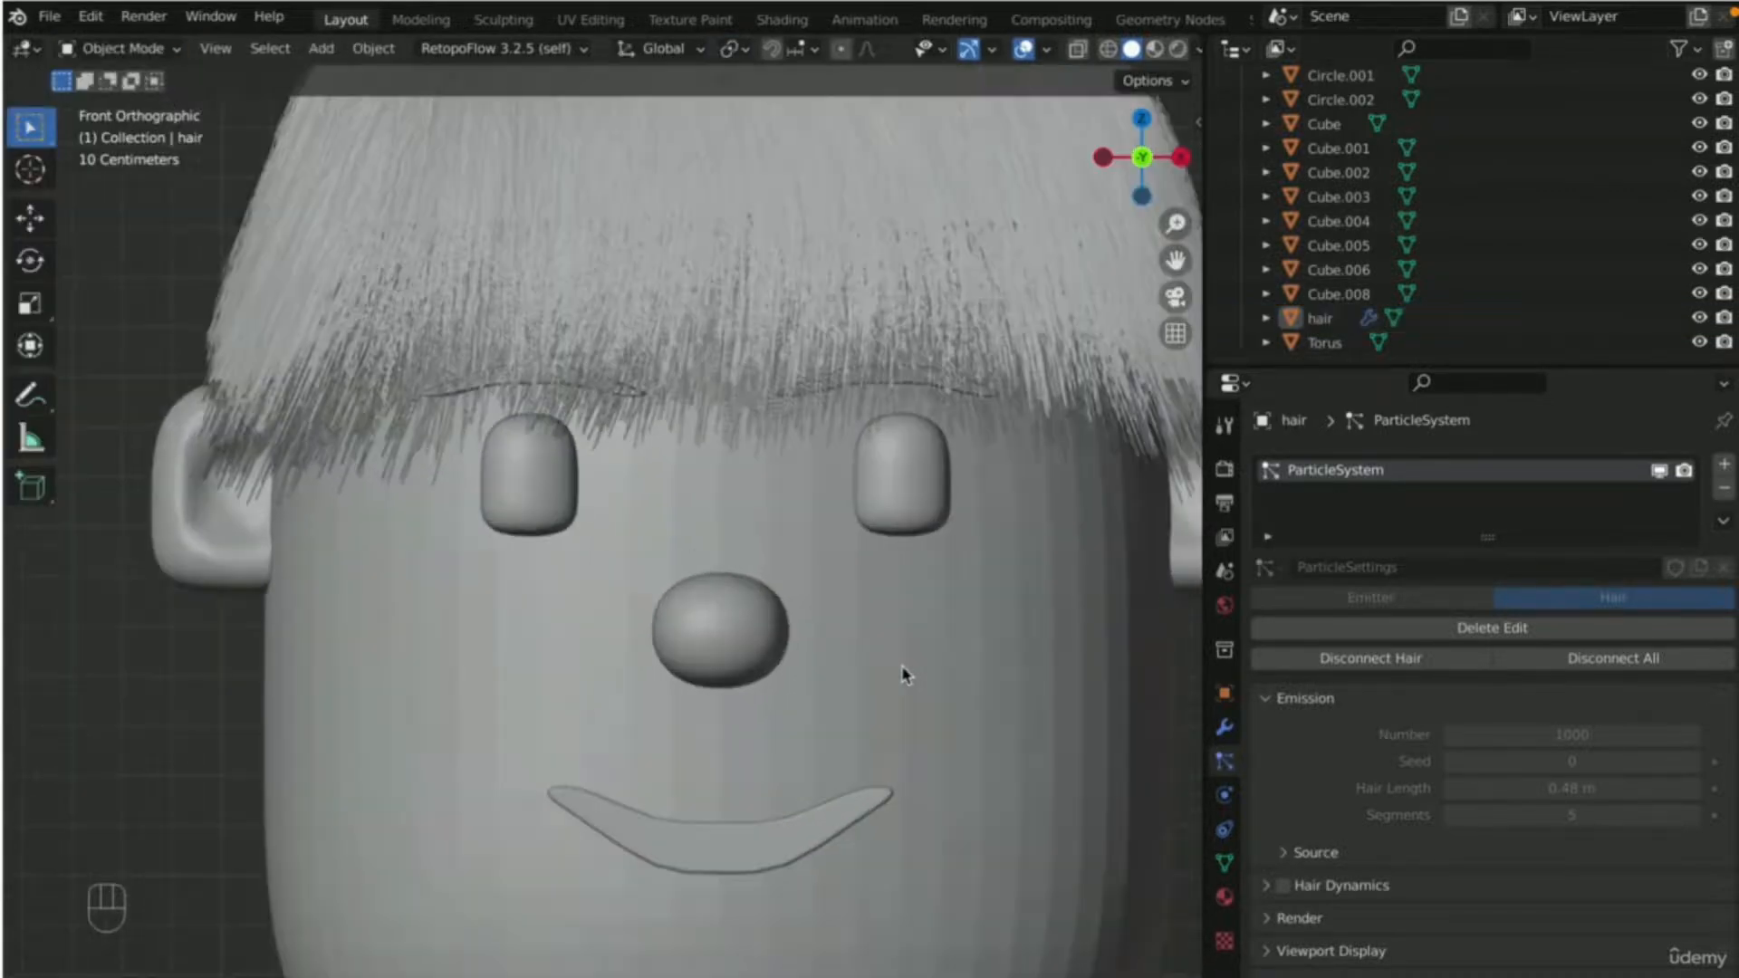
- Examine the character's trimmed hair, face and torso from an angle and in the front view
scroll(906, 668, down, 6)
middle_drag(932, 668, 904, 672)
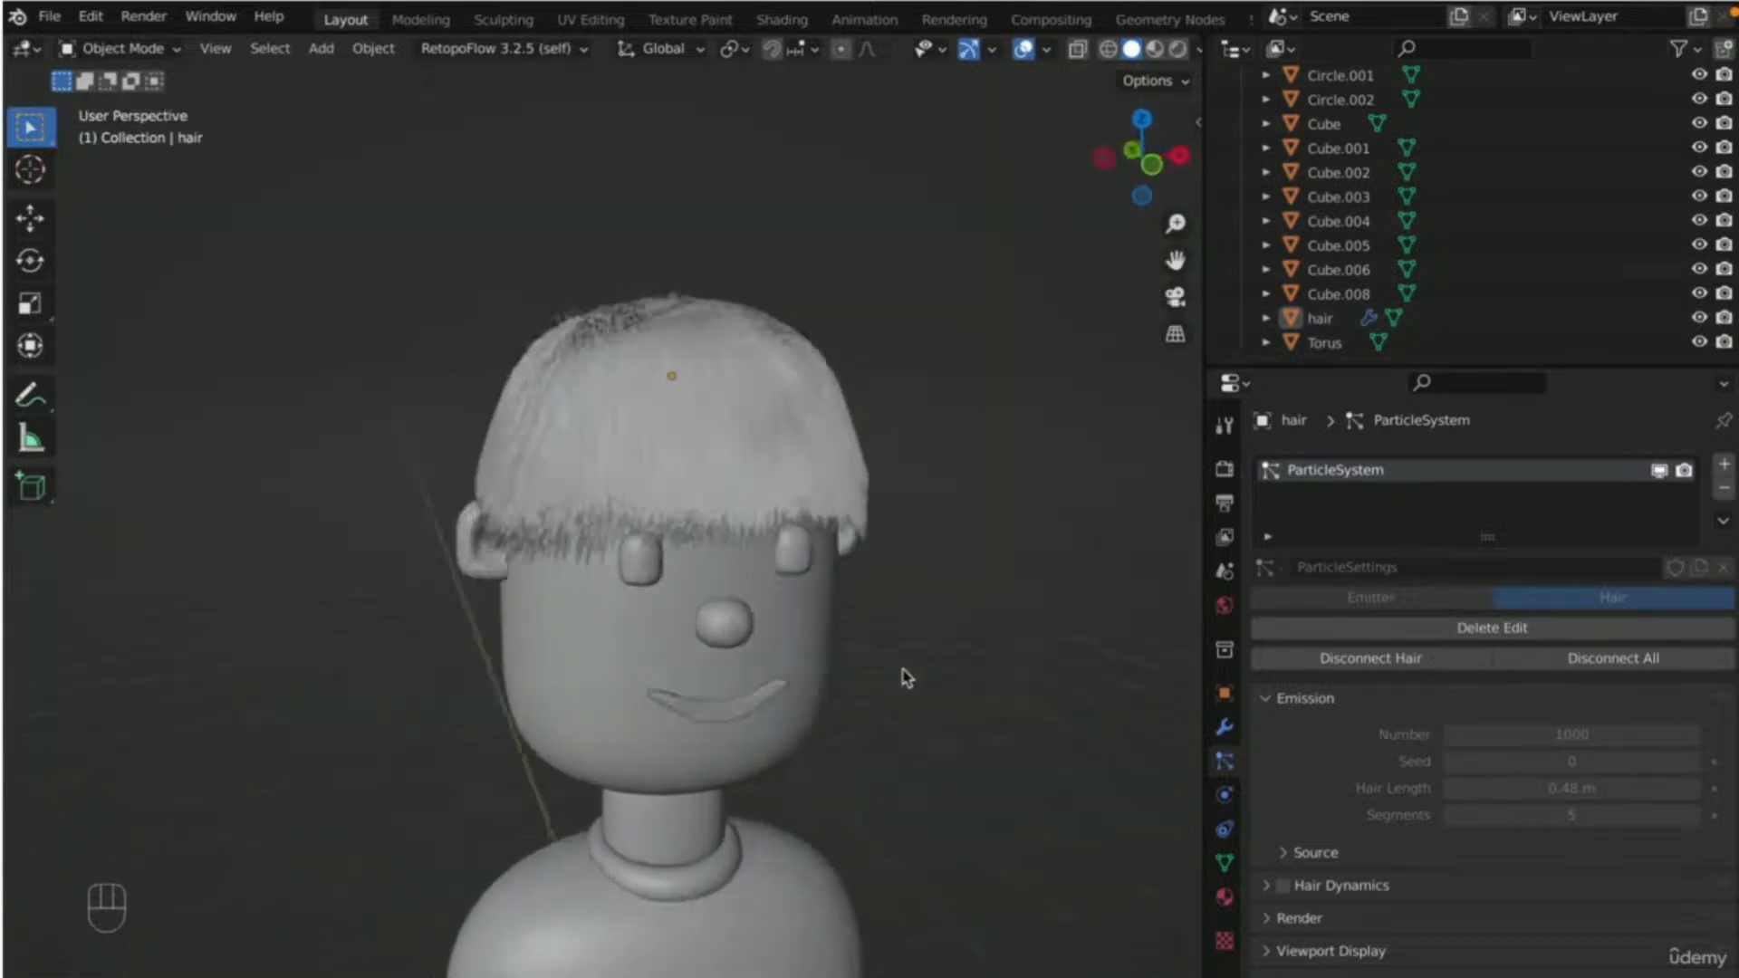
key(KP_1)
scroll(822, 674, down, 3)
scroll(815, 679, up, 3)
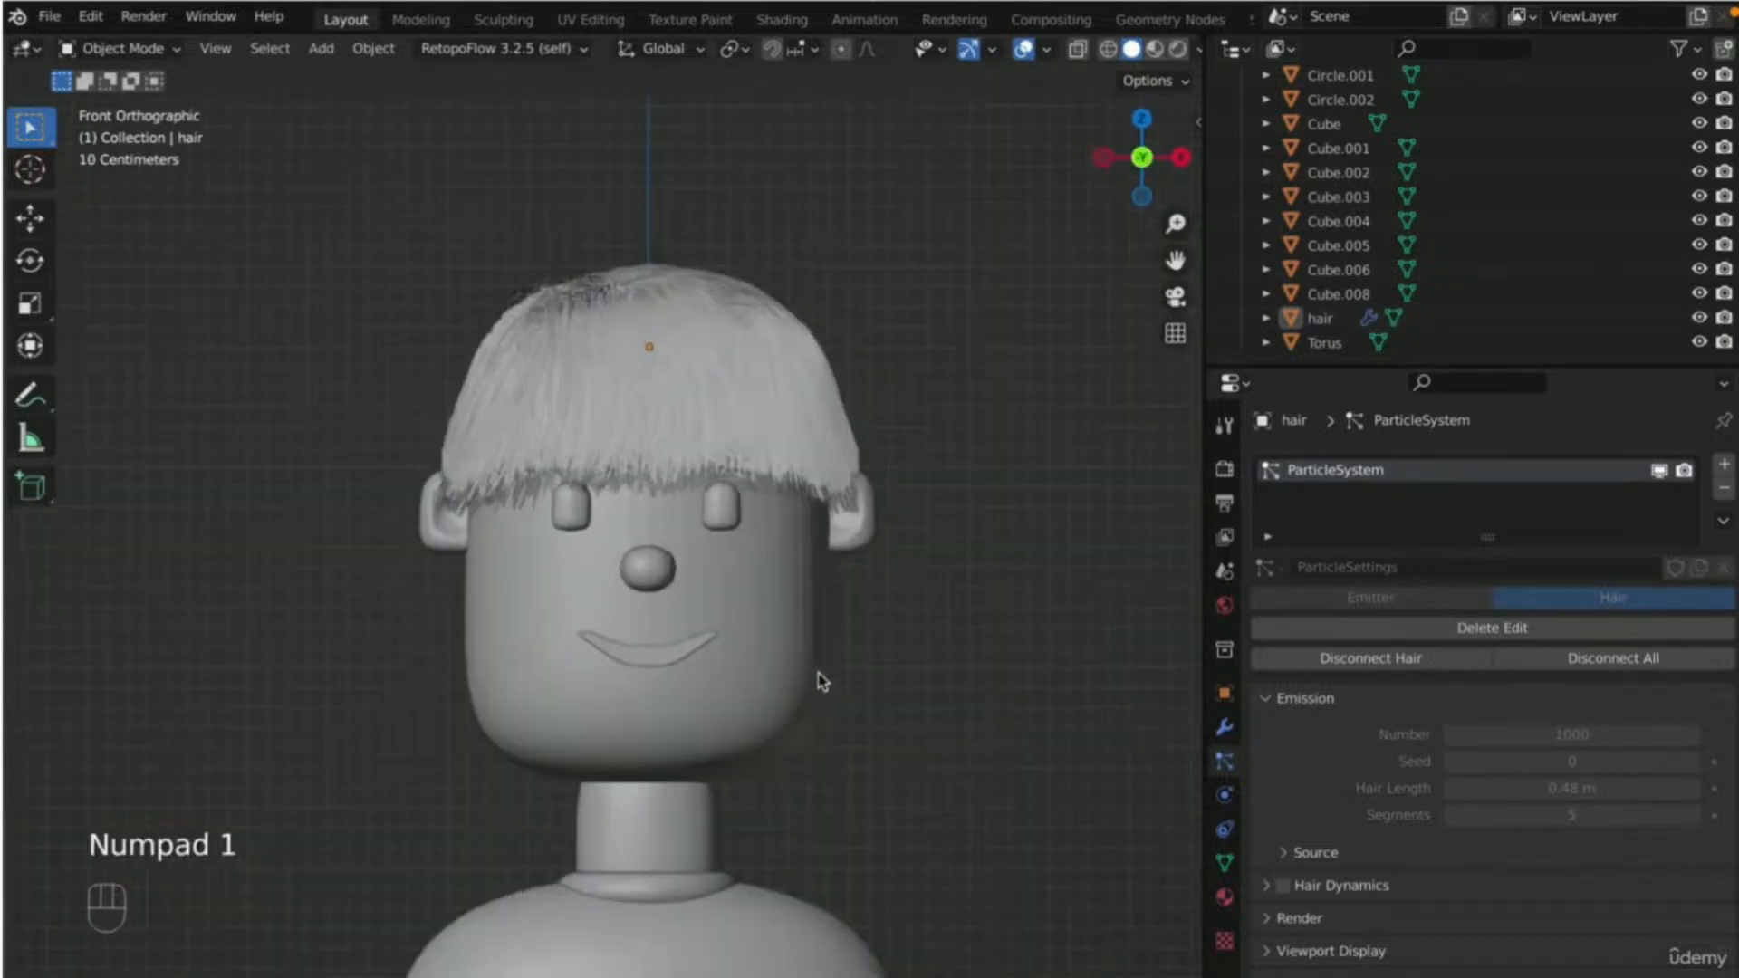
scroll(817, 674, down, 2)
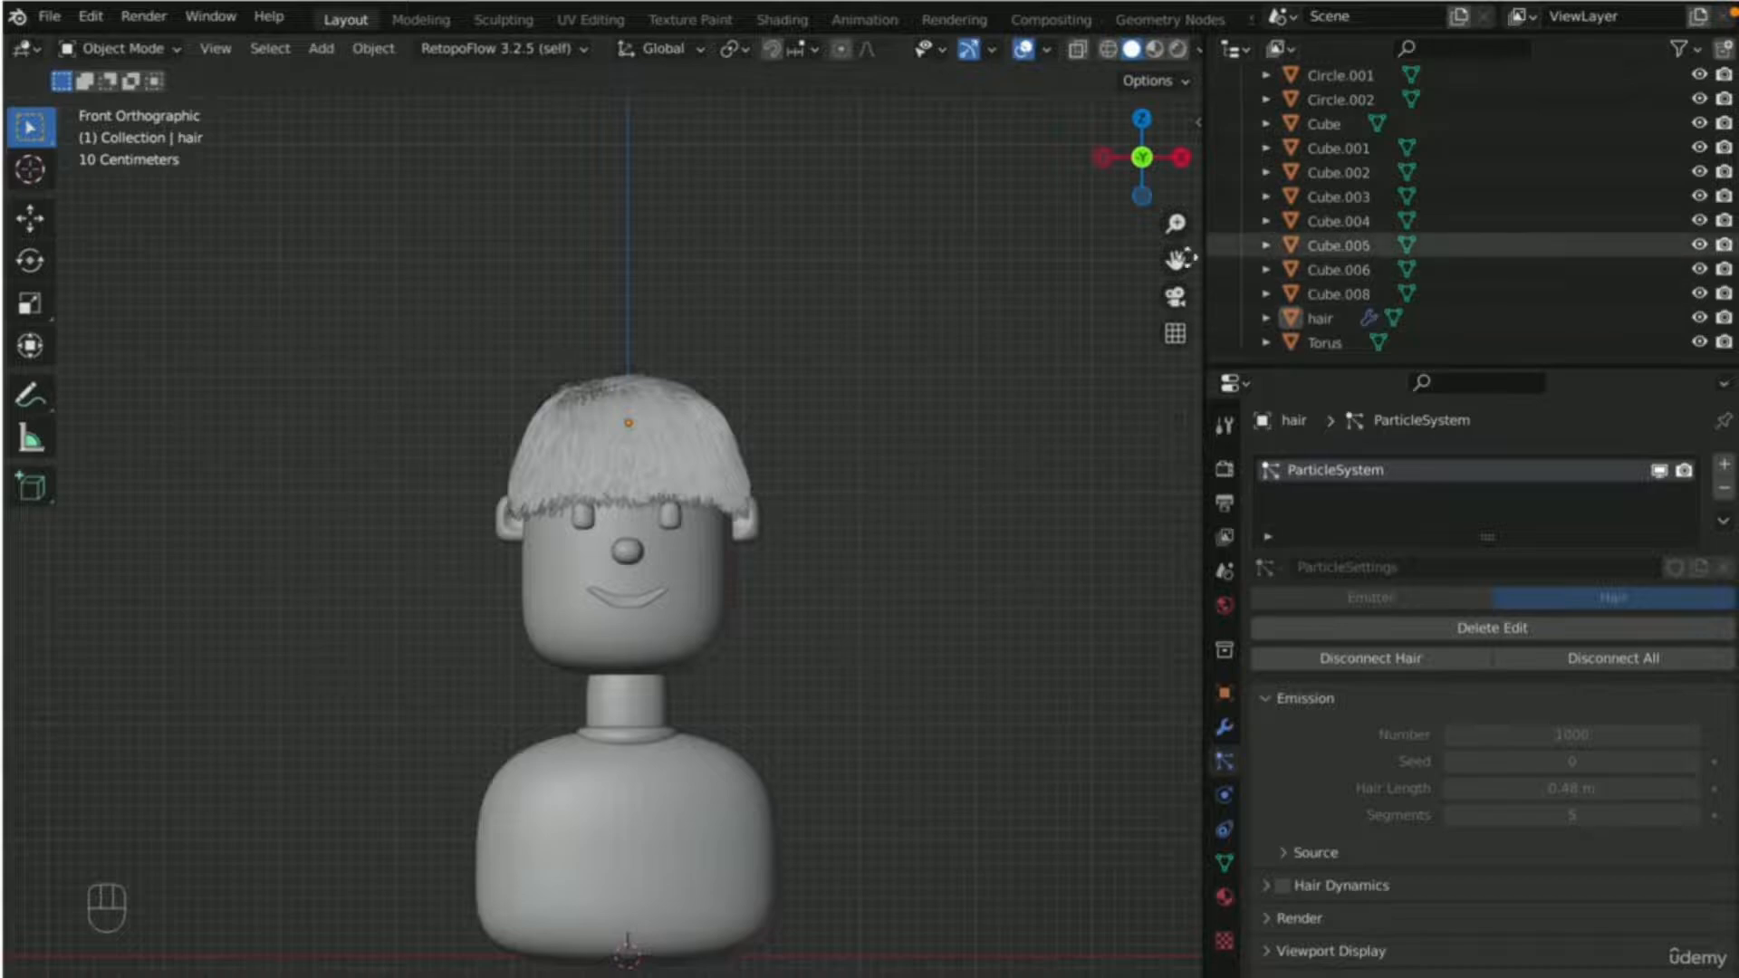
drag(1178, 261, 1148, 124)
scroll(938, 385, up, 4)
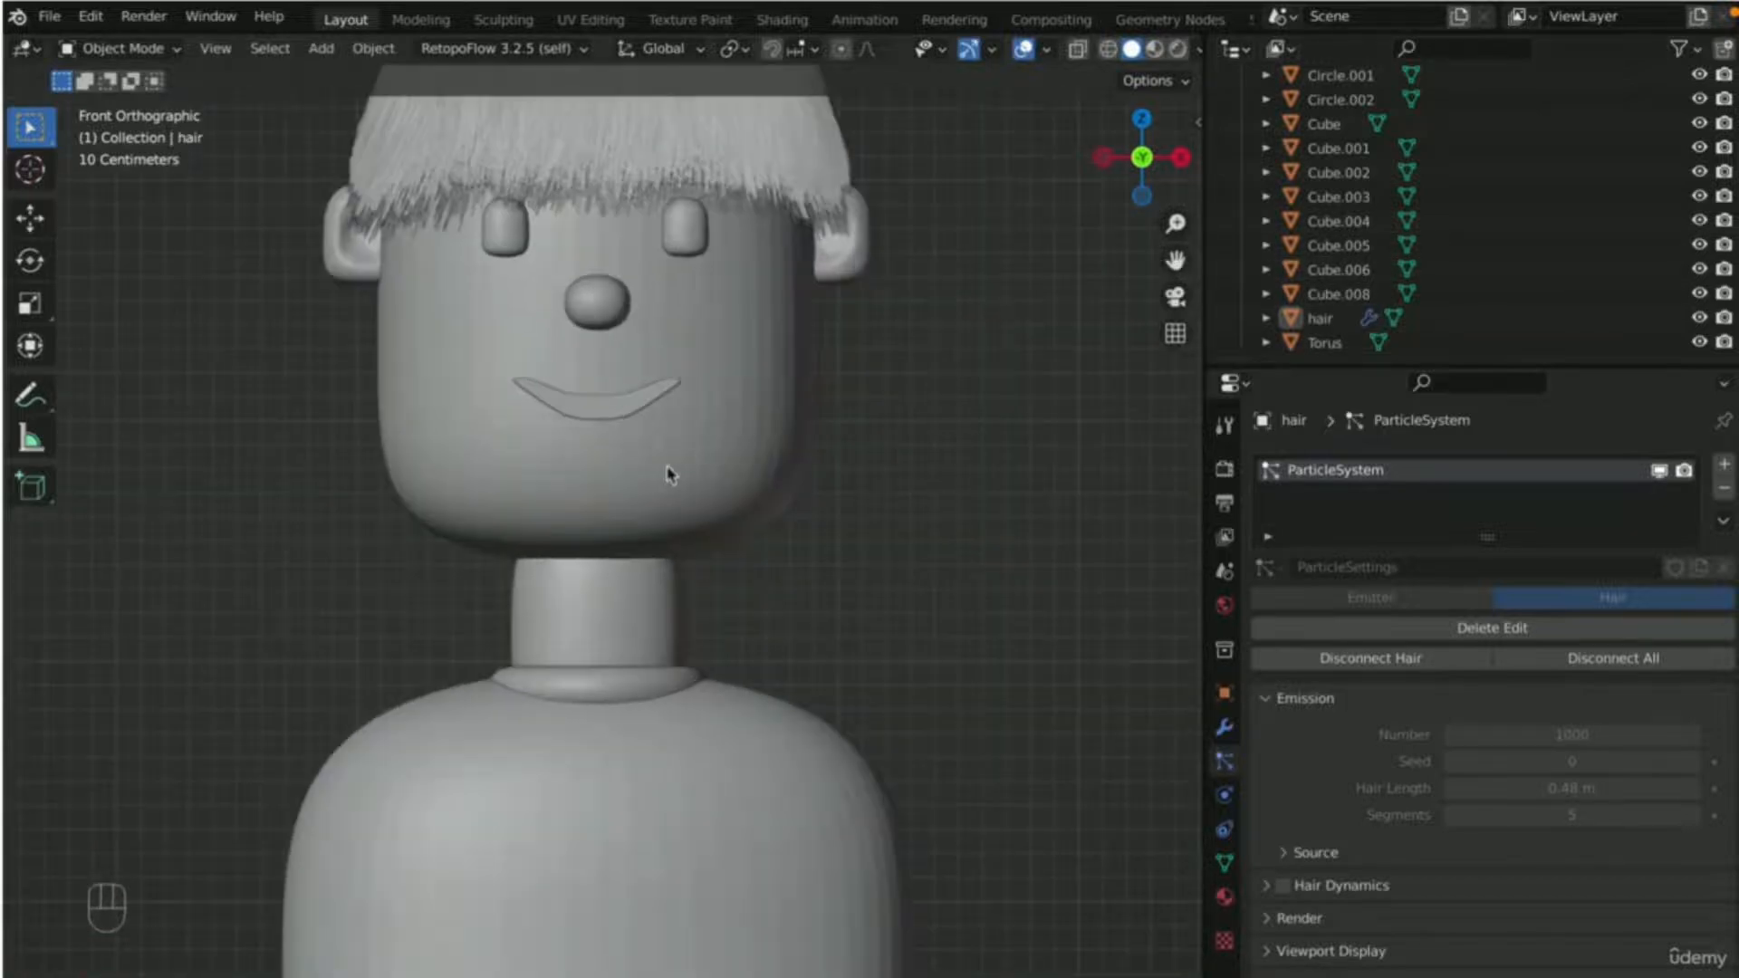
scroll(667, 473, down, 4)
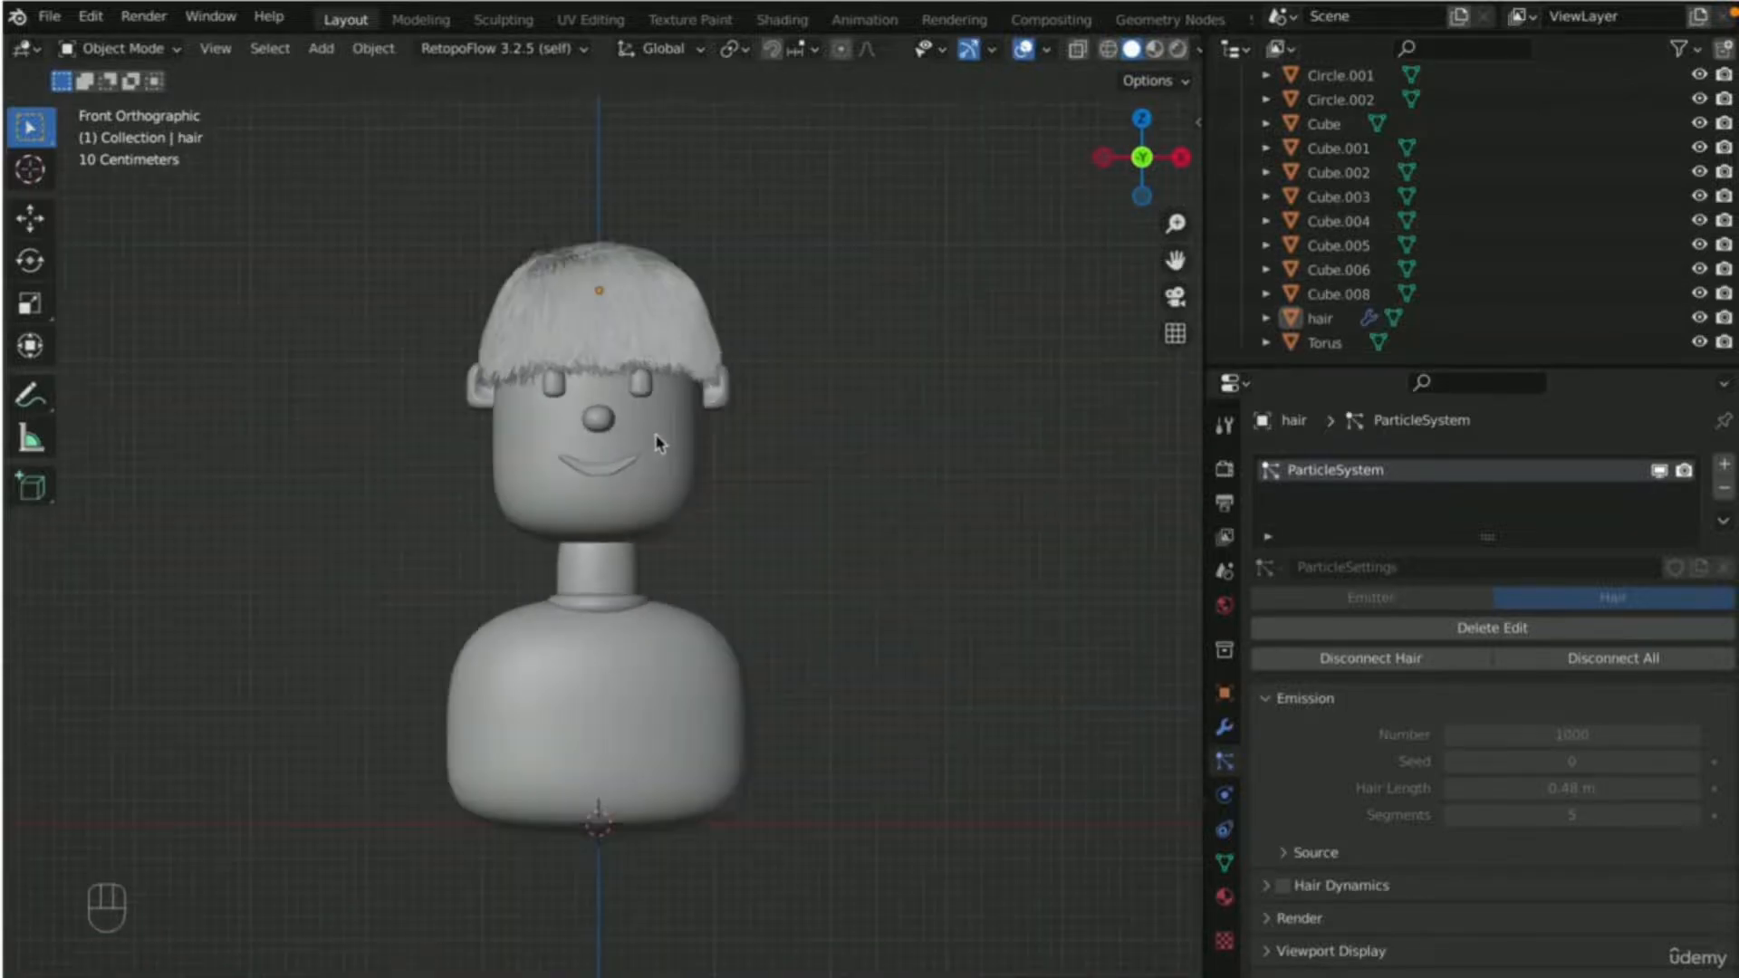
- Switch the viewport to Material Preview shading, select the hair, and open its material settings
click(1156, 50)
scroll(745, 384, up, 4)
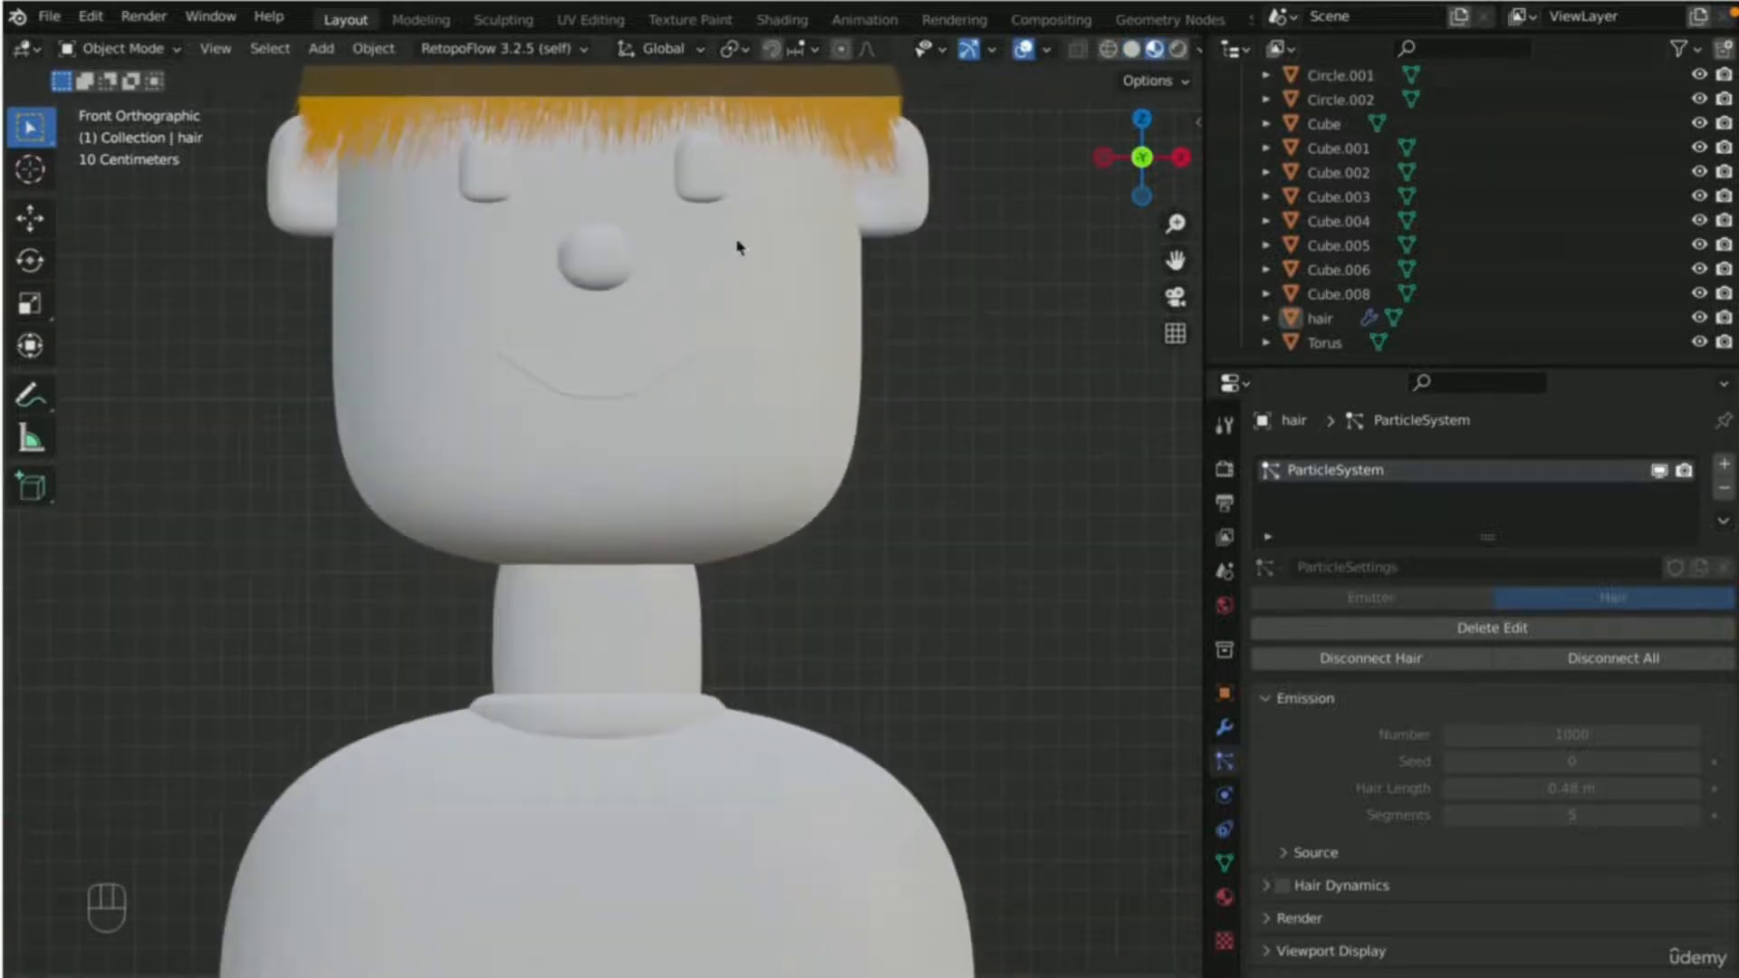
scroll(738, 245, down, 3)
drag(1175, 261, 1034, 344)
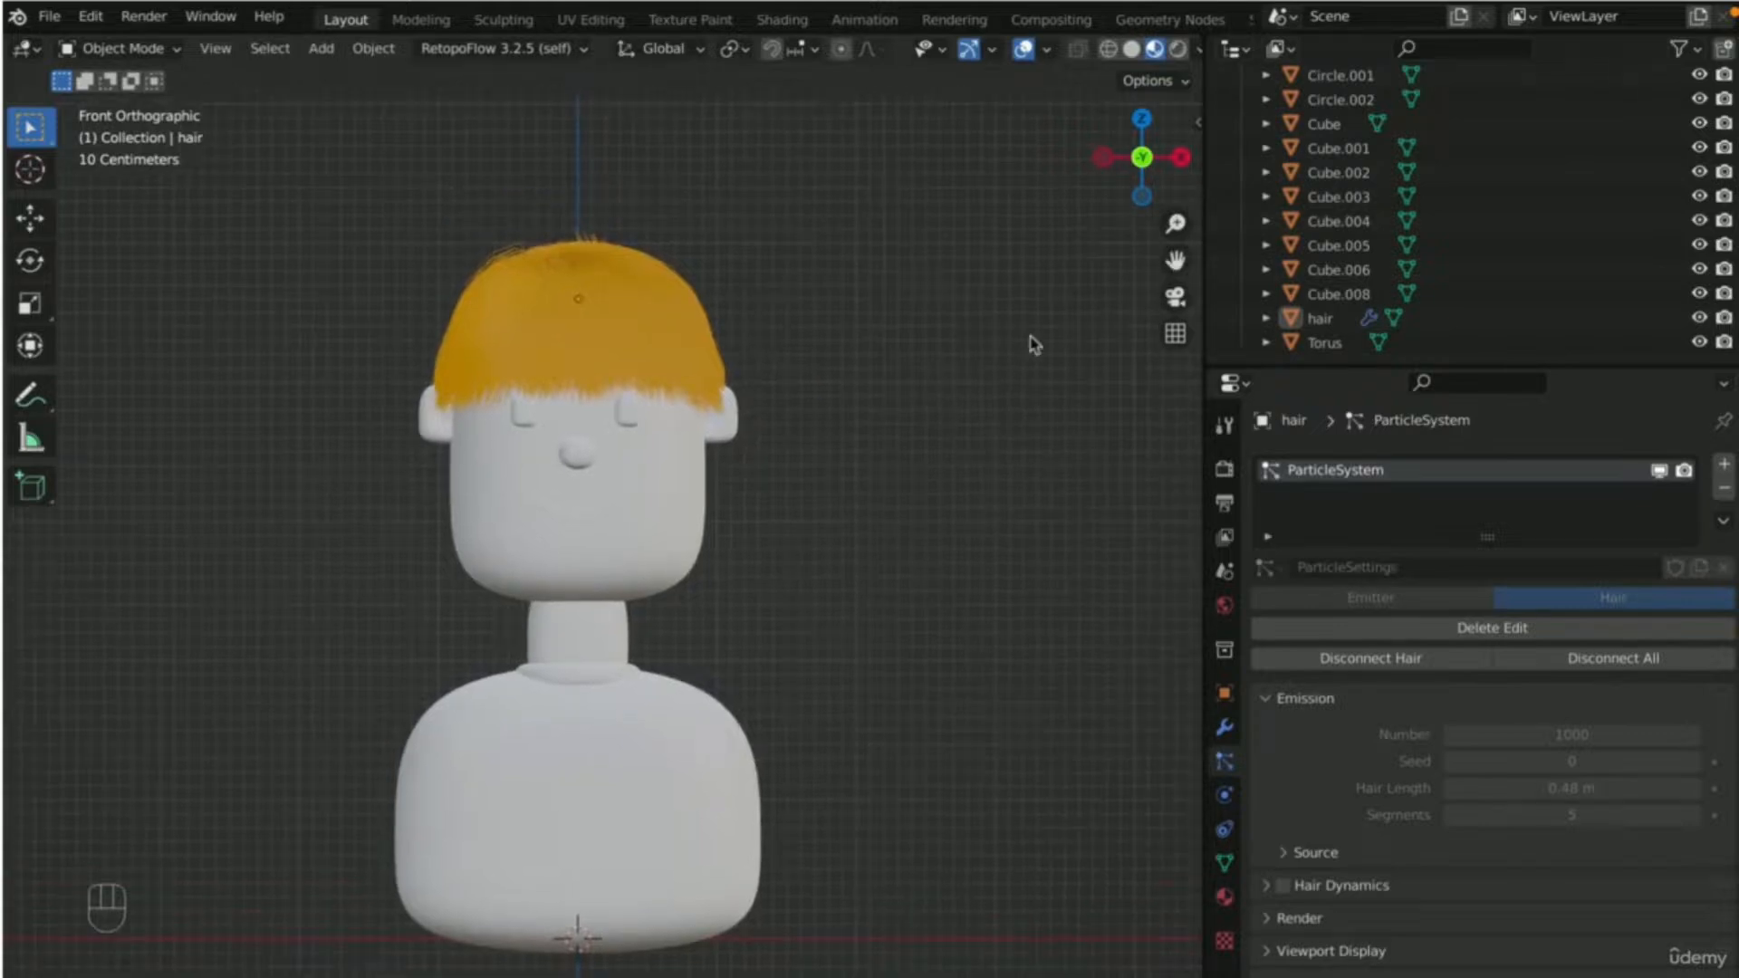
click(650, 332)
scroll(888, 311, up, 4)
scroll(725, 330, down, 4)
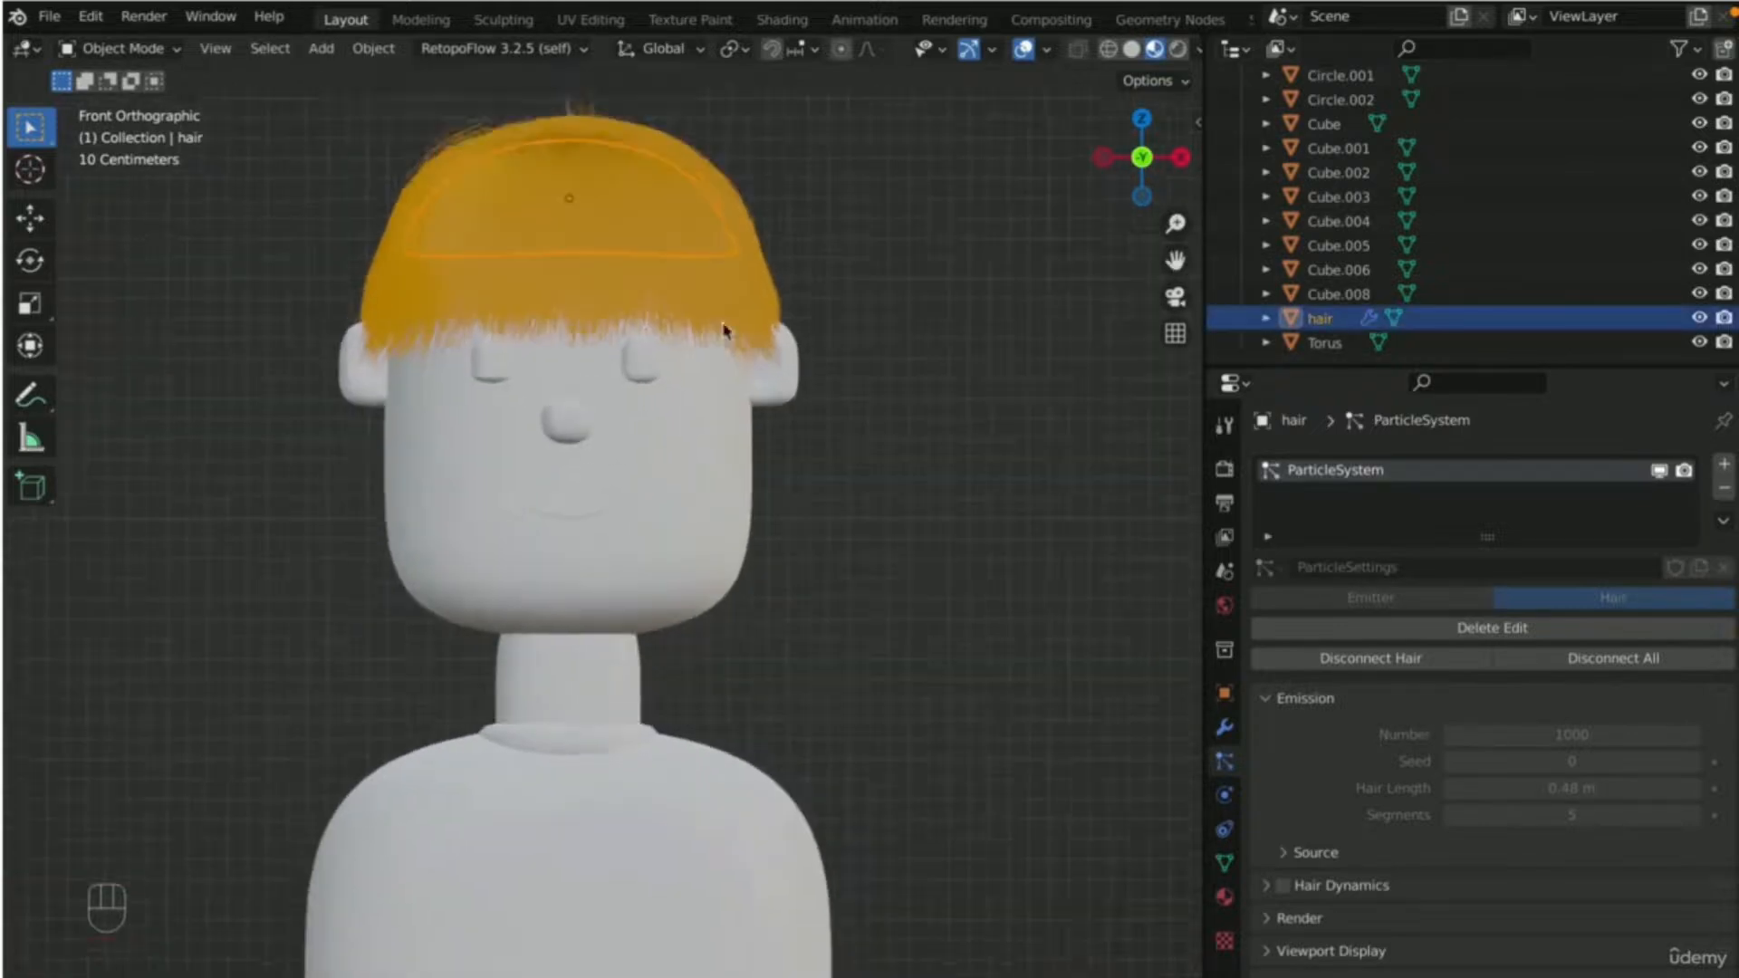
click(1225, 902)
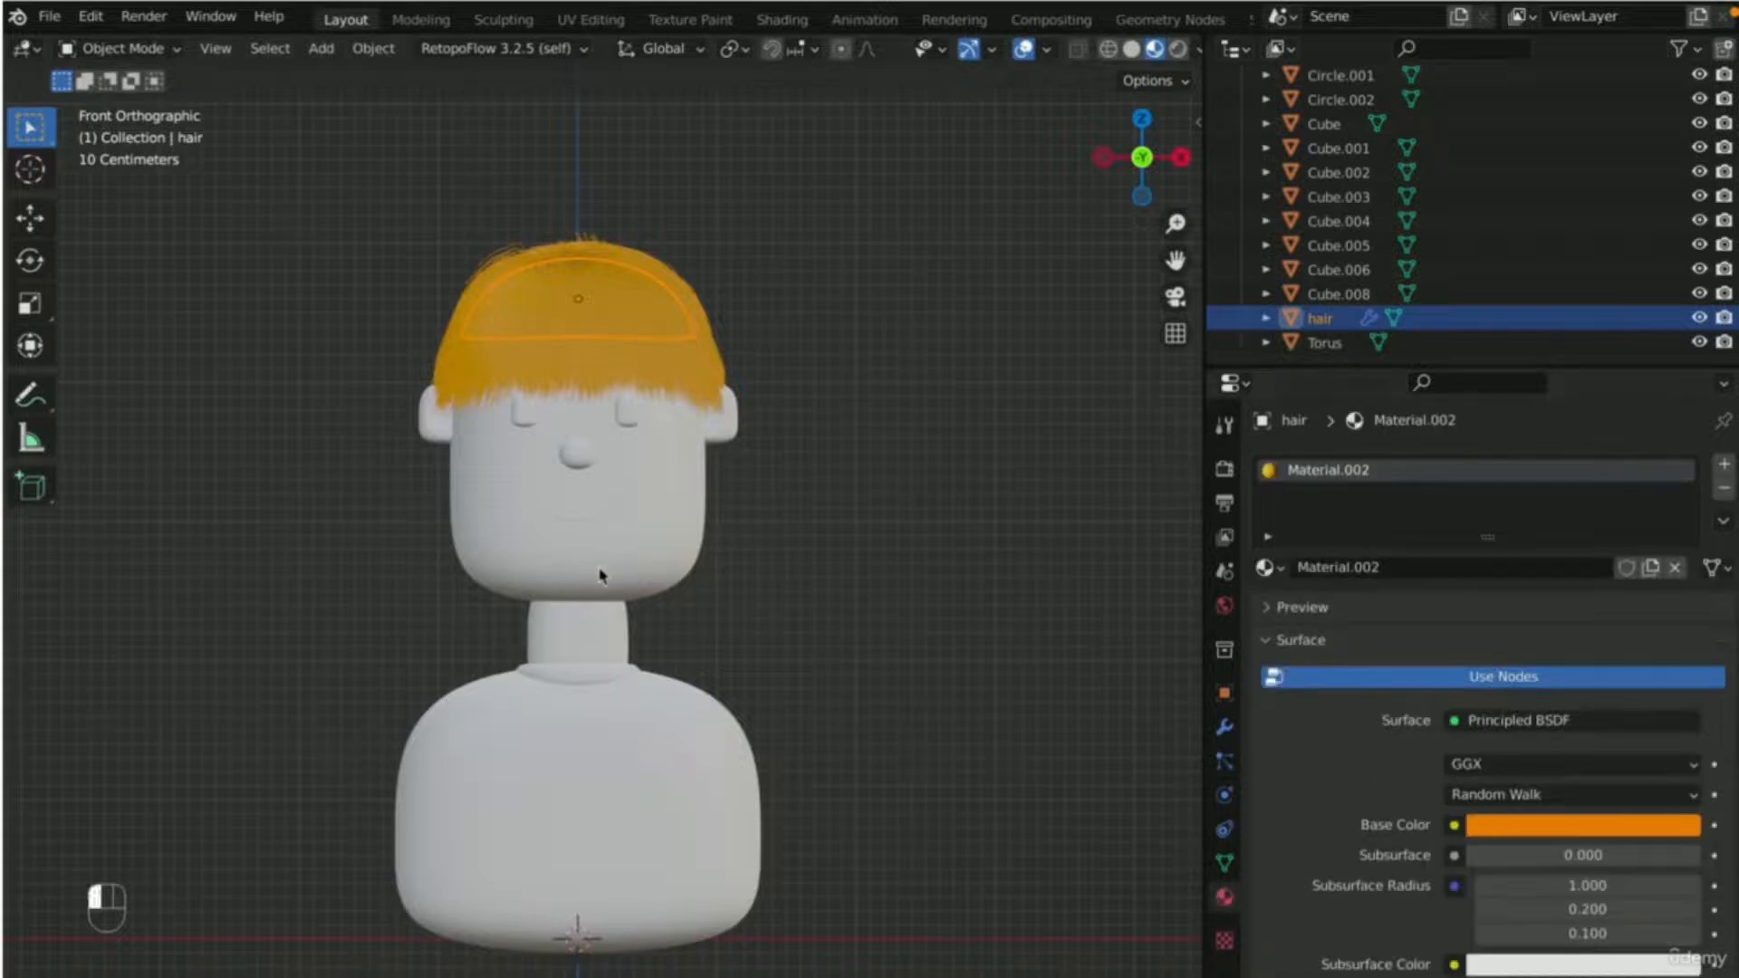
- Add a new material to the head and set its base color to a slightly darkened peach-orange skin tone
click(673, 588)
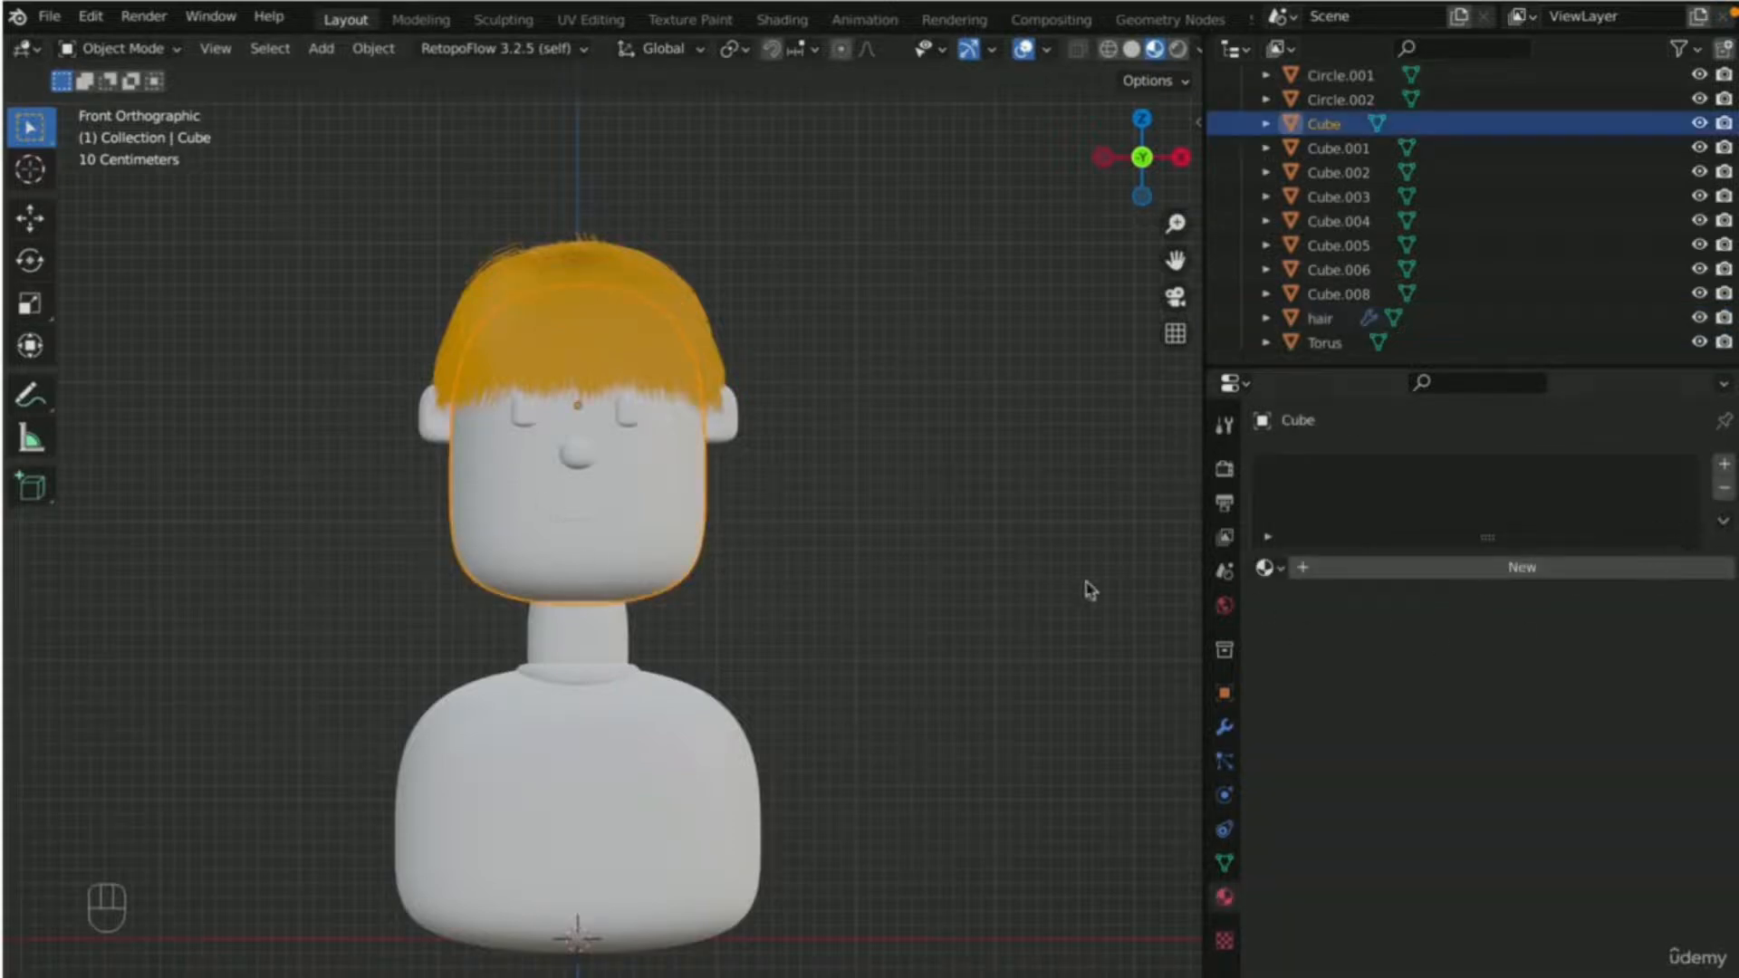
click(1724, 467)
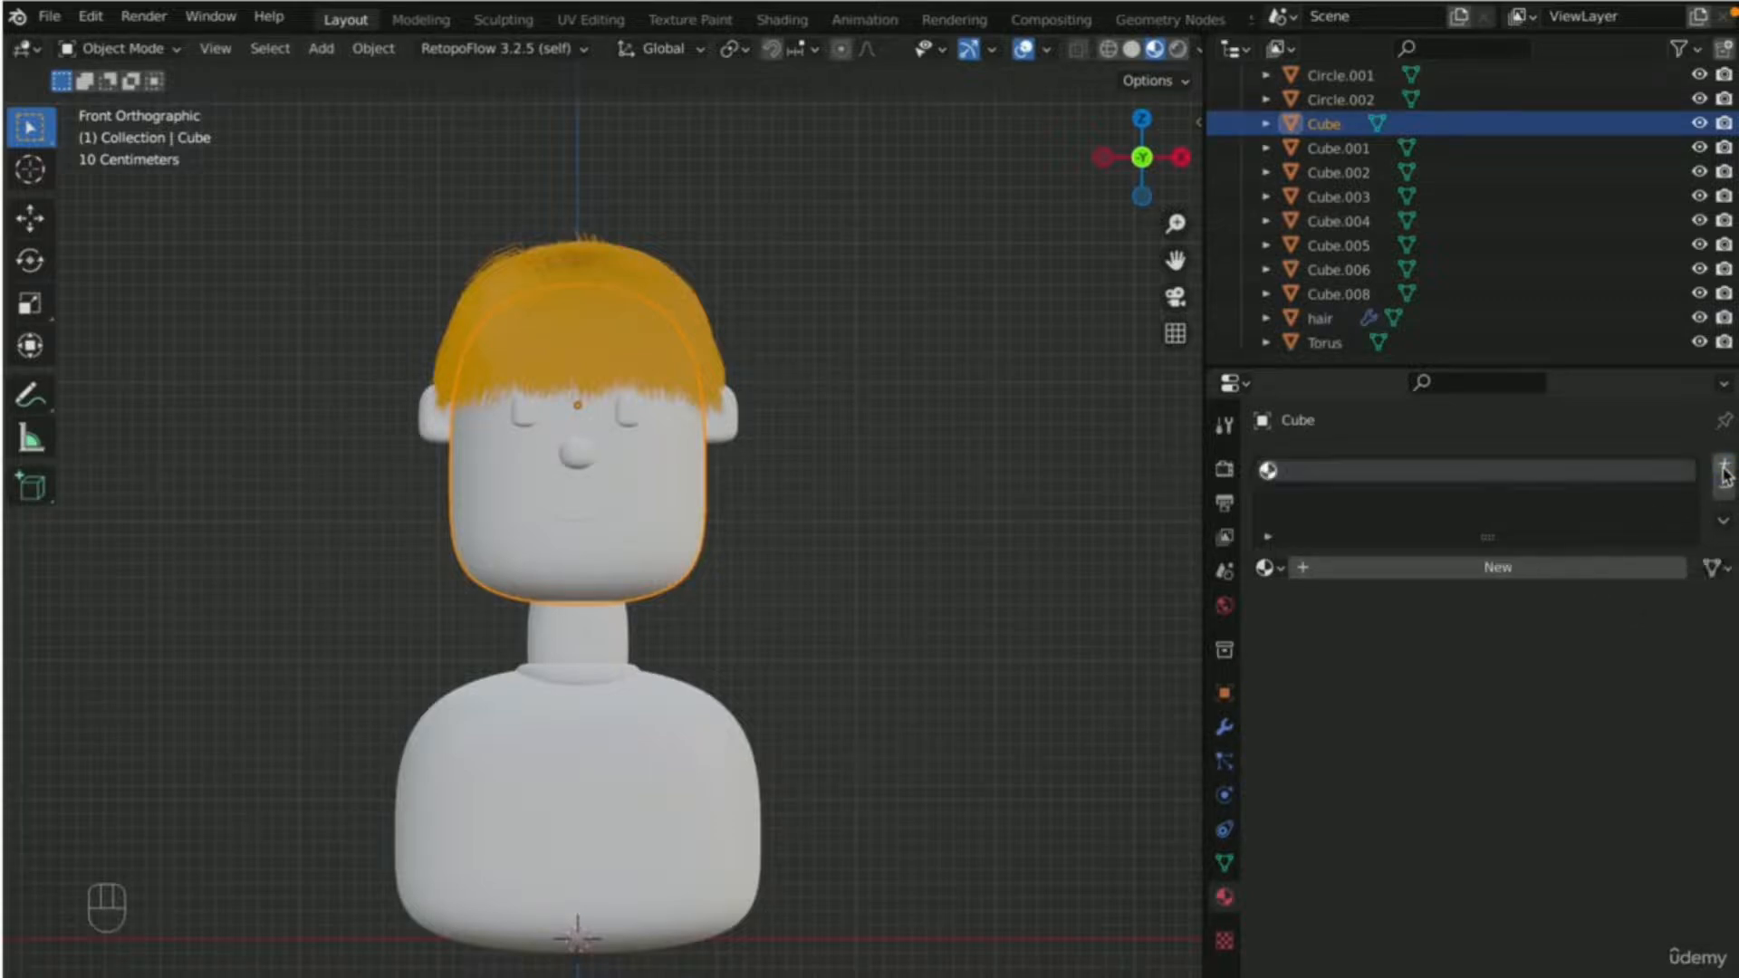
click(1511, 578)
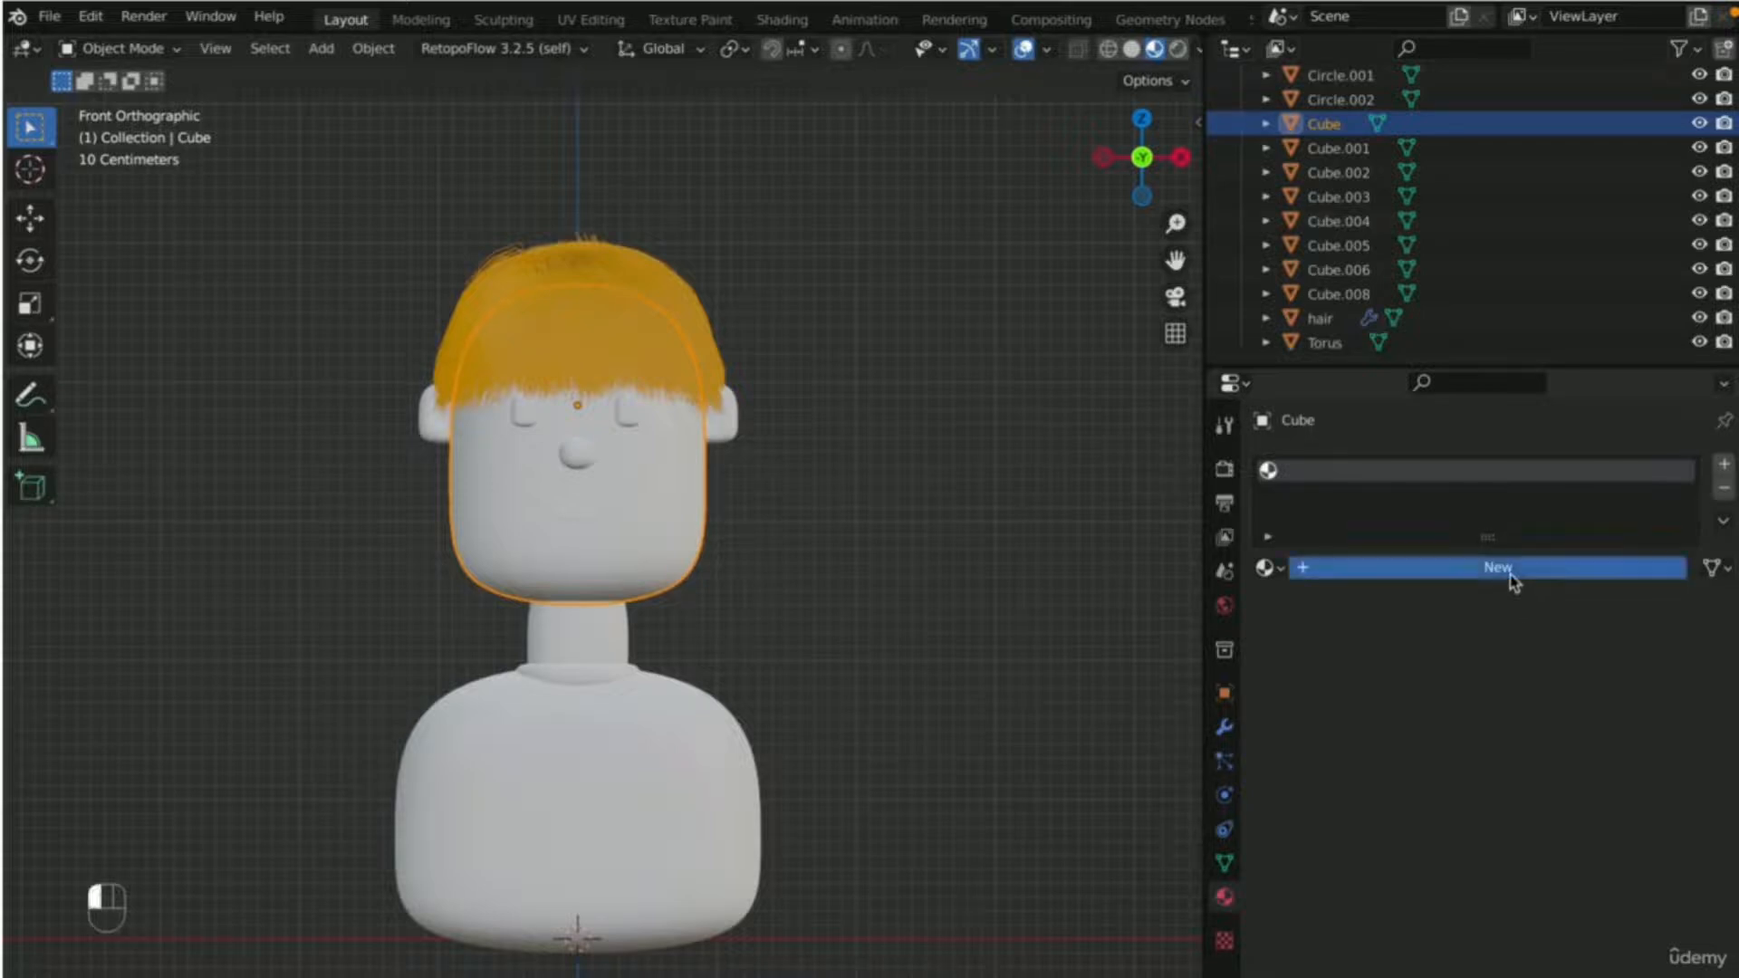
click(1513, 826)
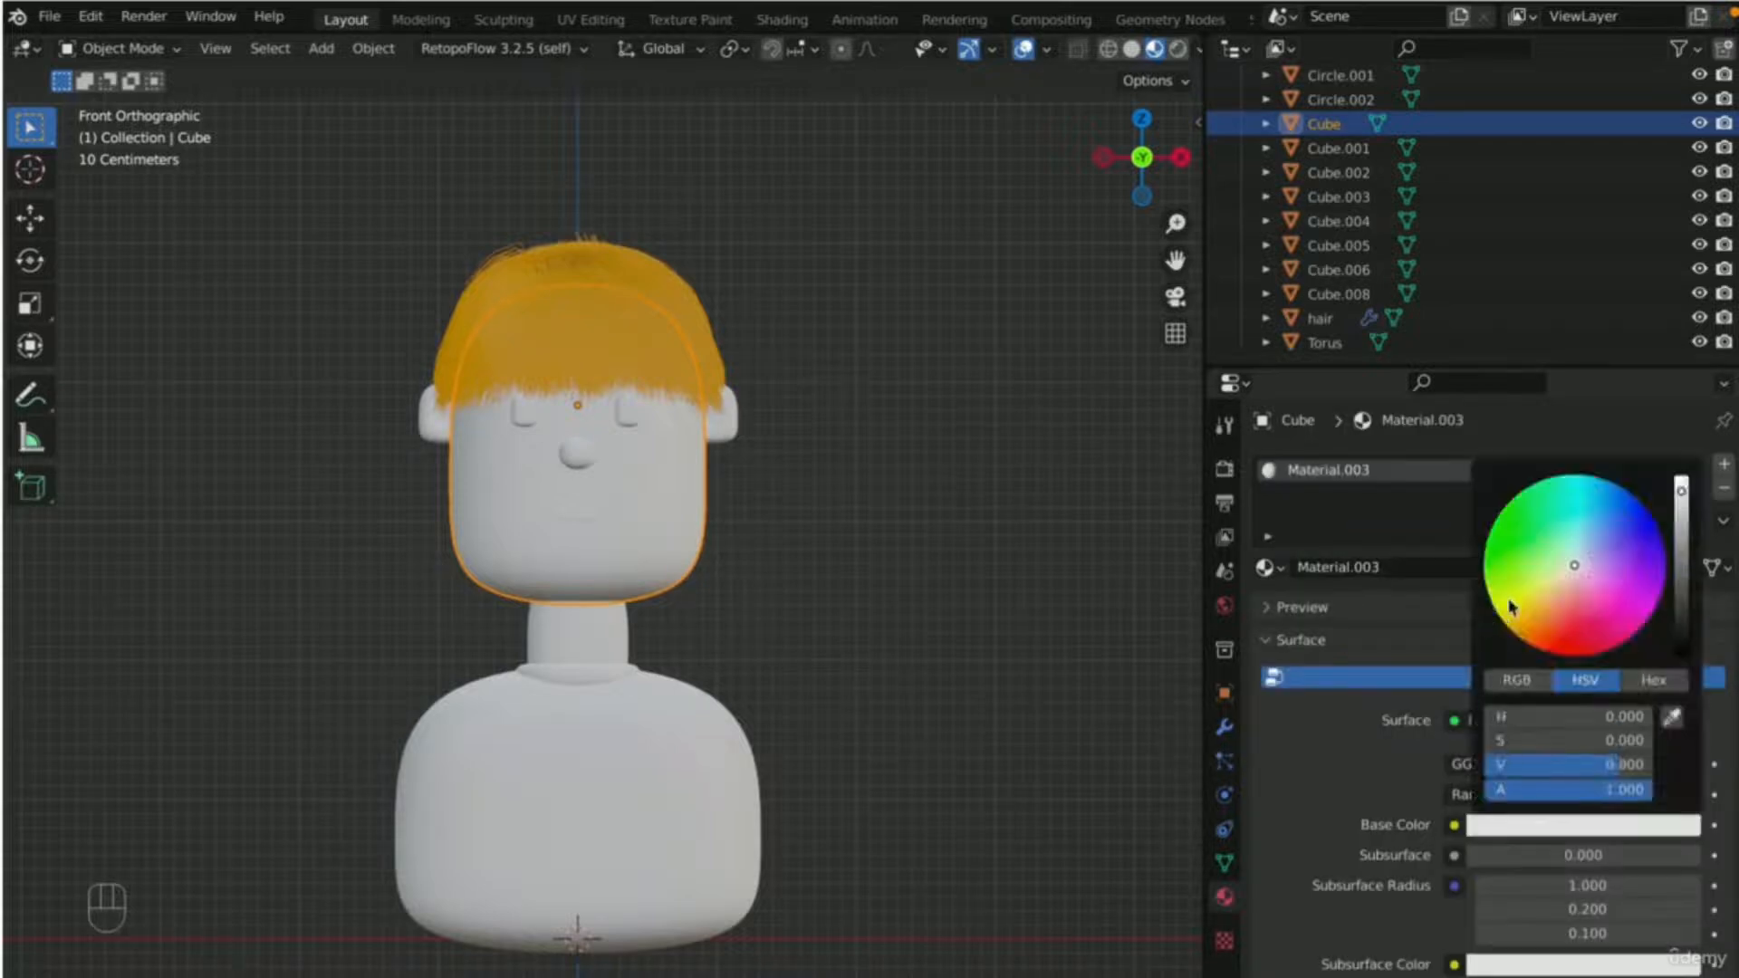
drag(1561, 589, 1560, 599)
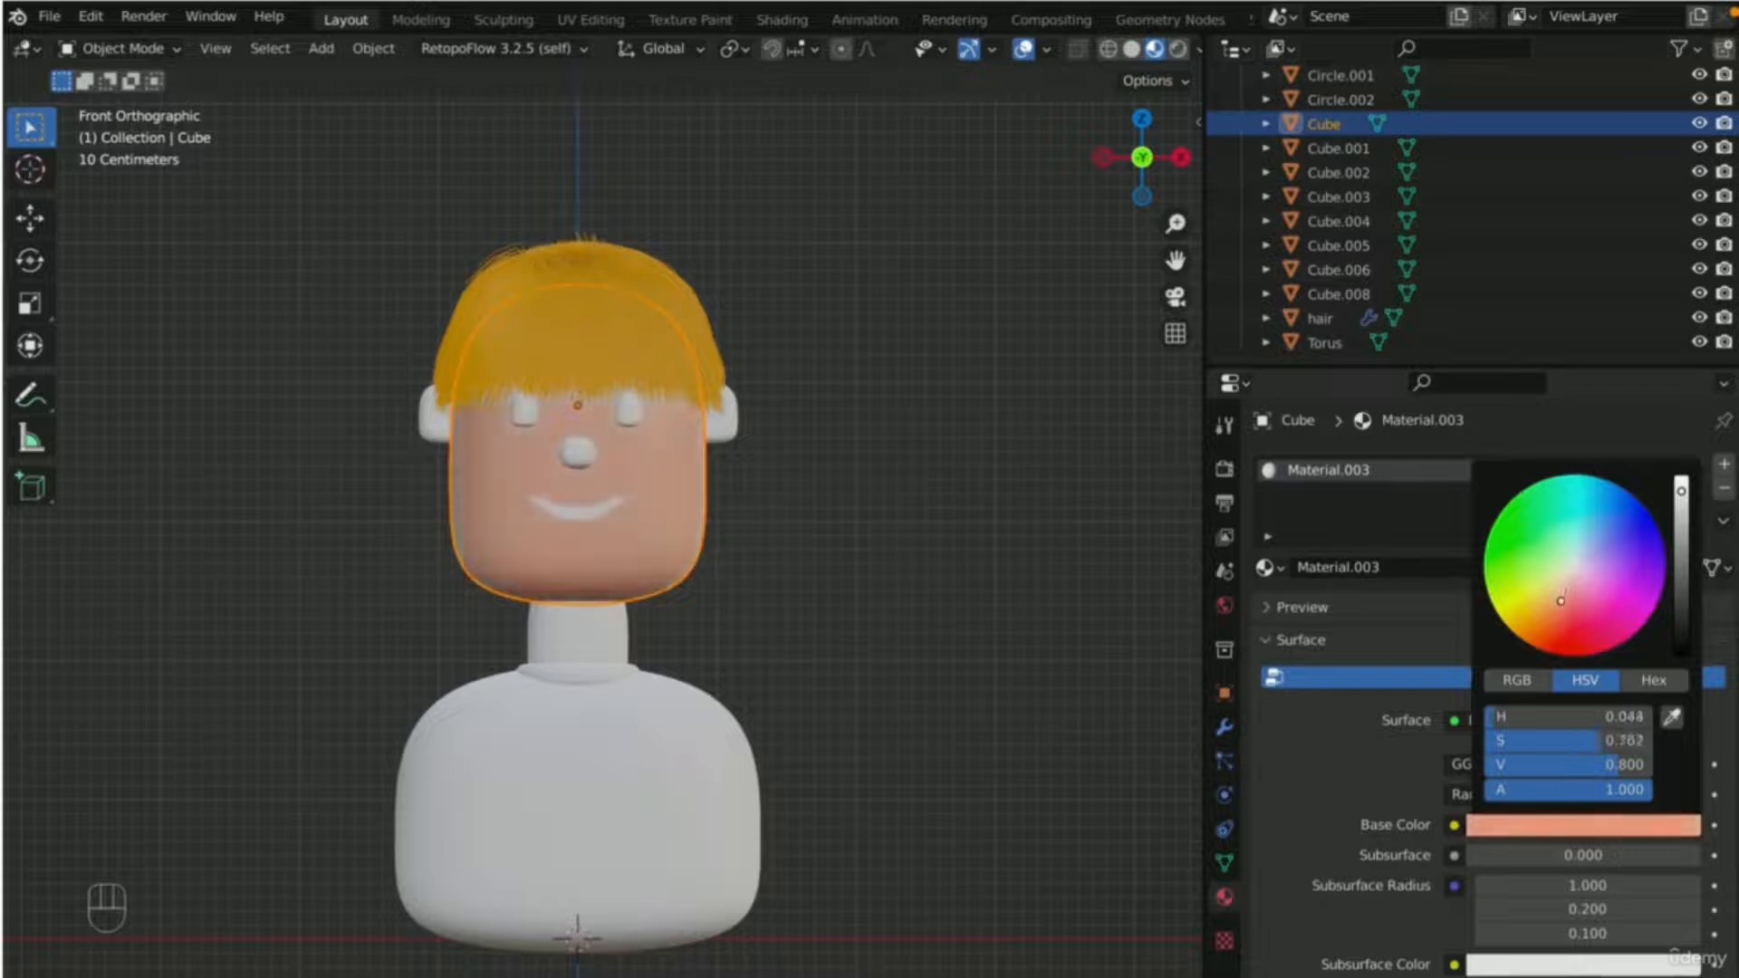
drag(1681, 490, 1680, 512)
scroll(516, 727, up, 5)
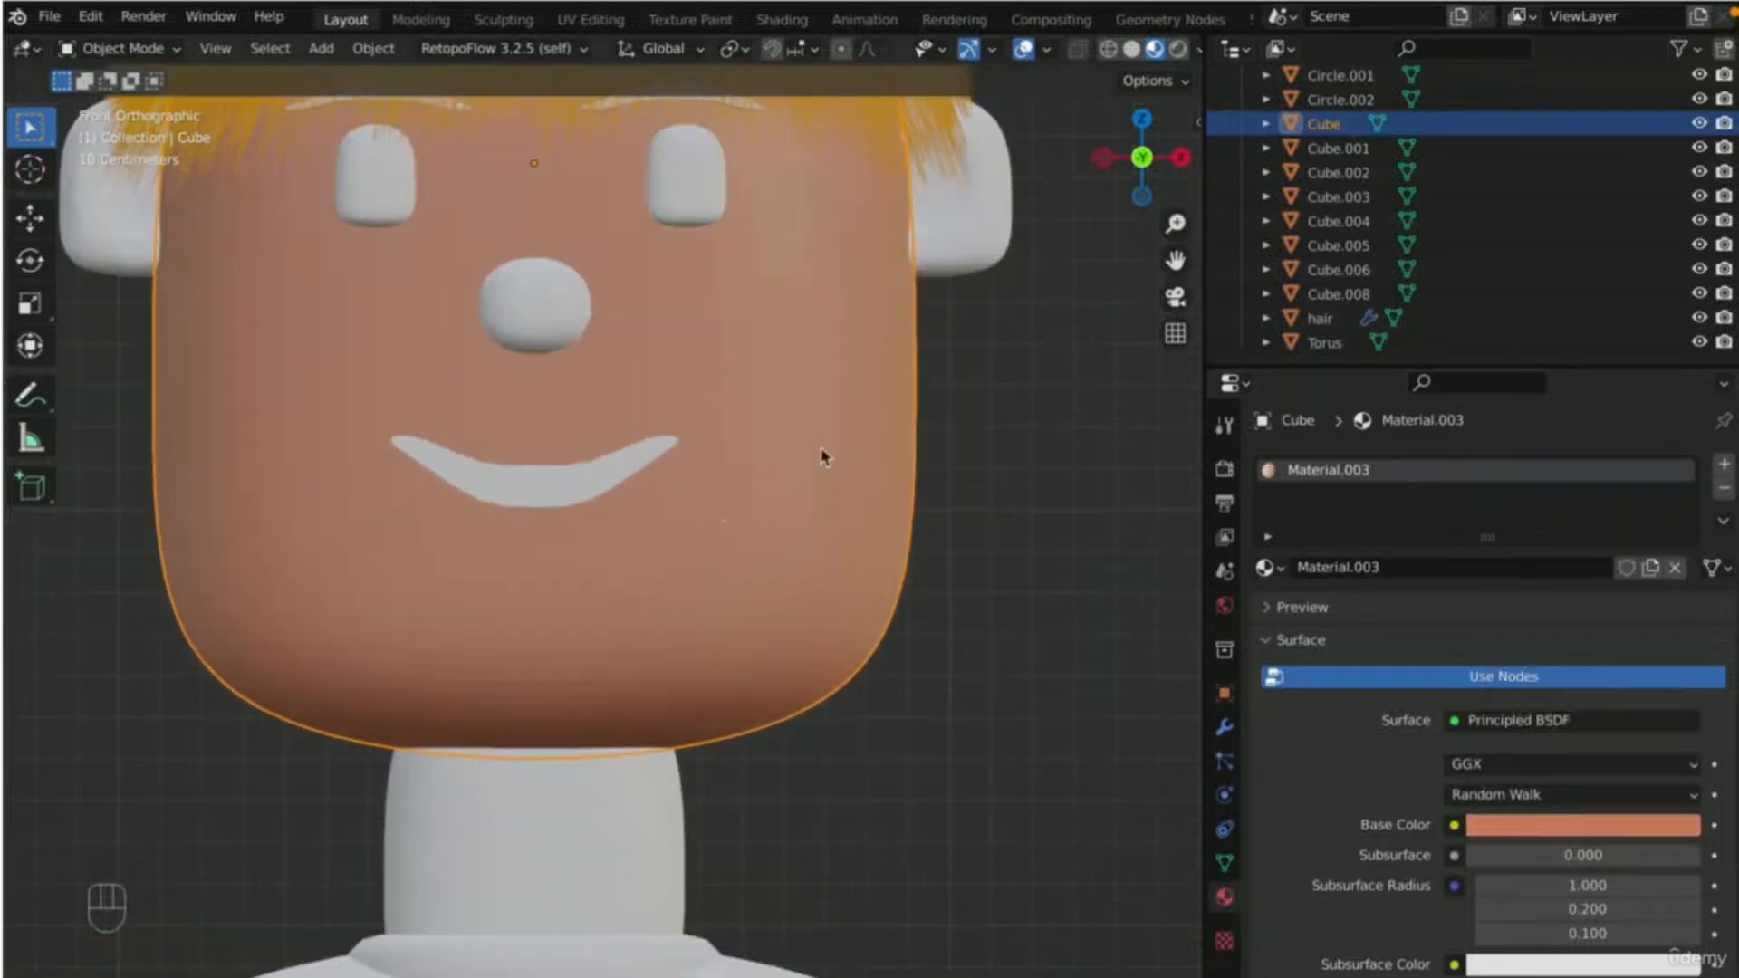
- Apply Shade Smooth to the head and to the nose
right_click(822, 453)
click(795, 408)
scroll(808, 404, down, 5)
key(alt+a)
scroll(541, 360, up, 5)
click(540, 308)
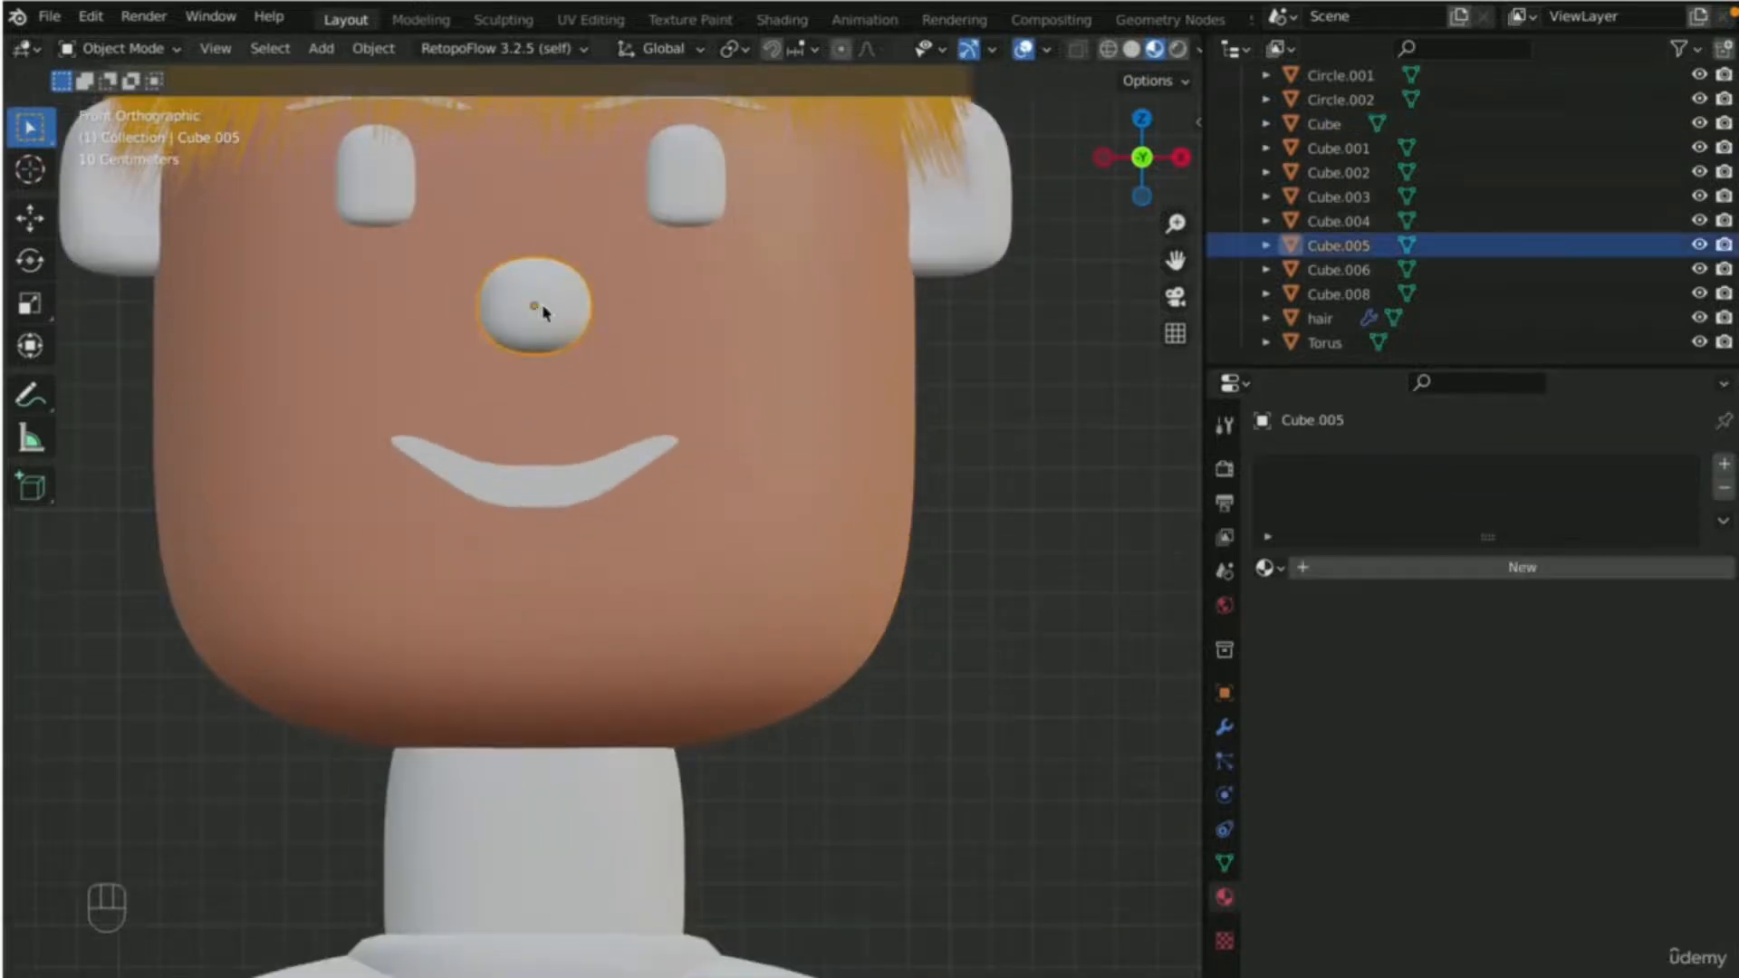
right_click(542, 306)
click(541, 308)
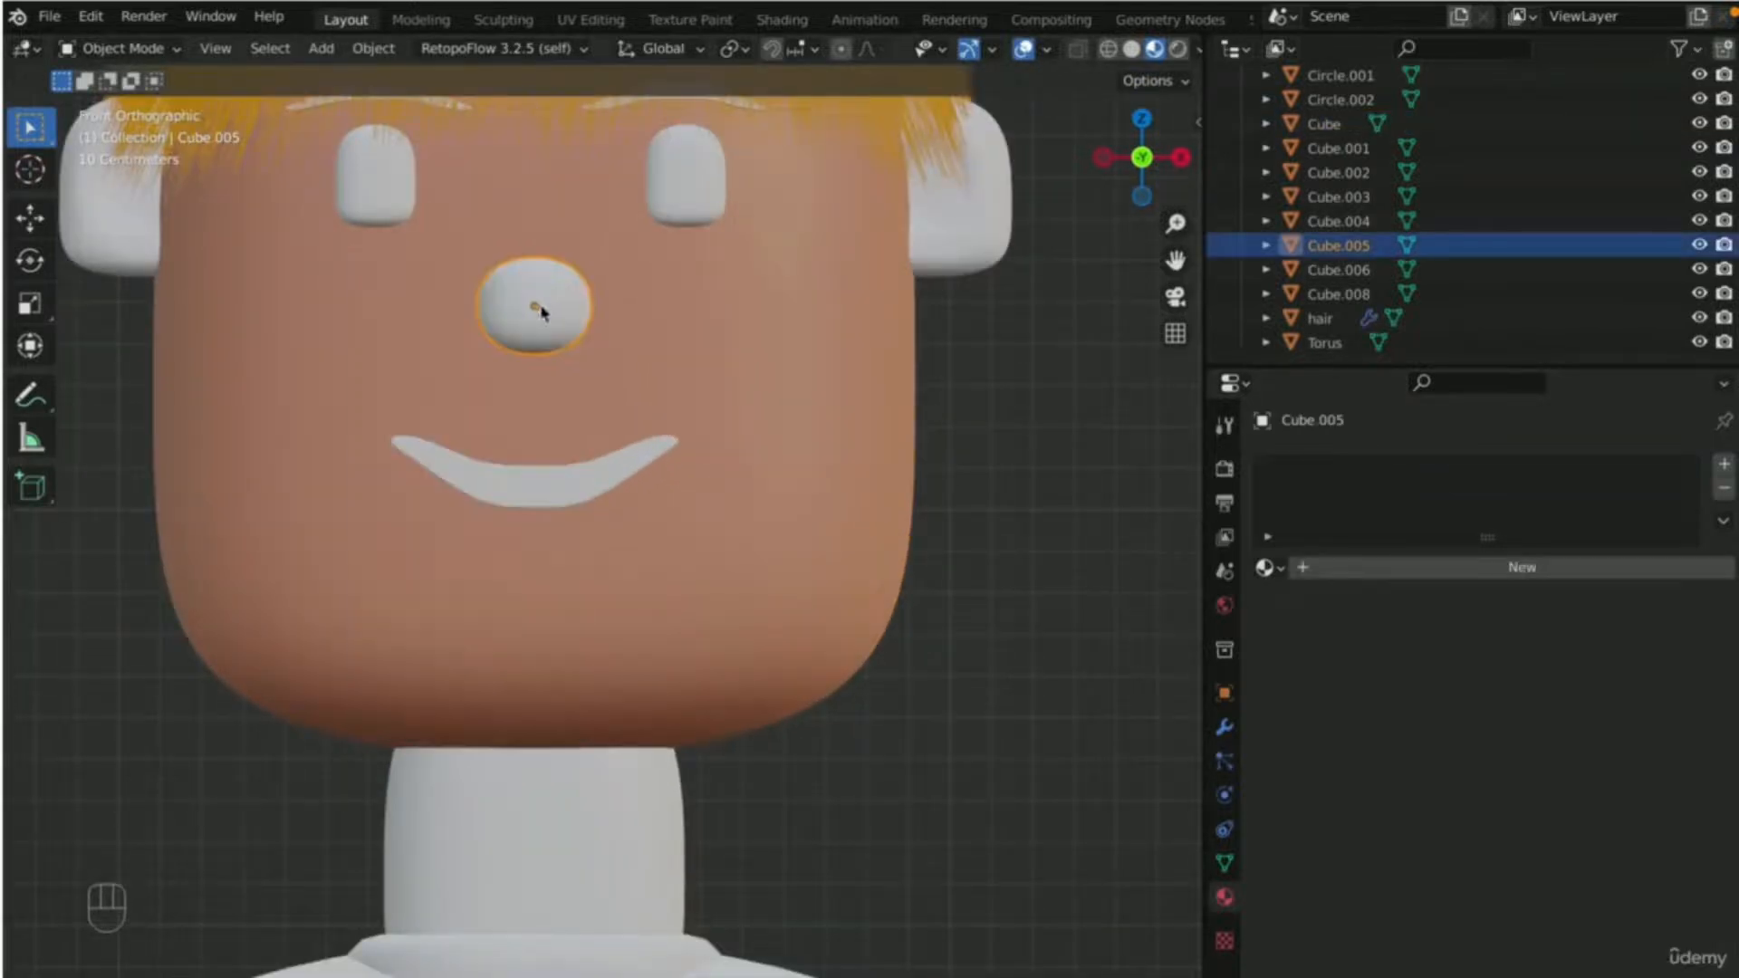
click(917, 244)
- Apply Shade Smooth to the smiling mouth, deselect it, and select the eye on the character's left side
click(462, 493)
right_click(462, 494)
click(485, 486)
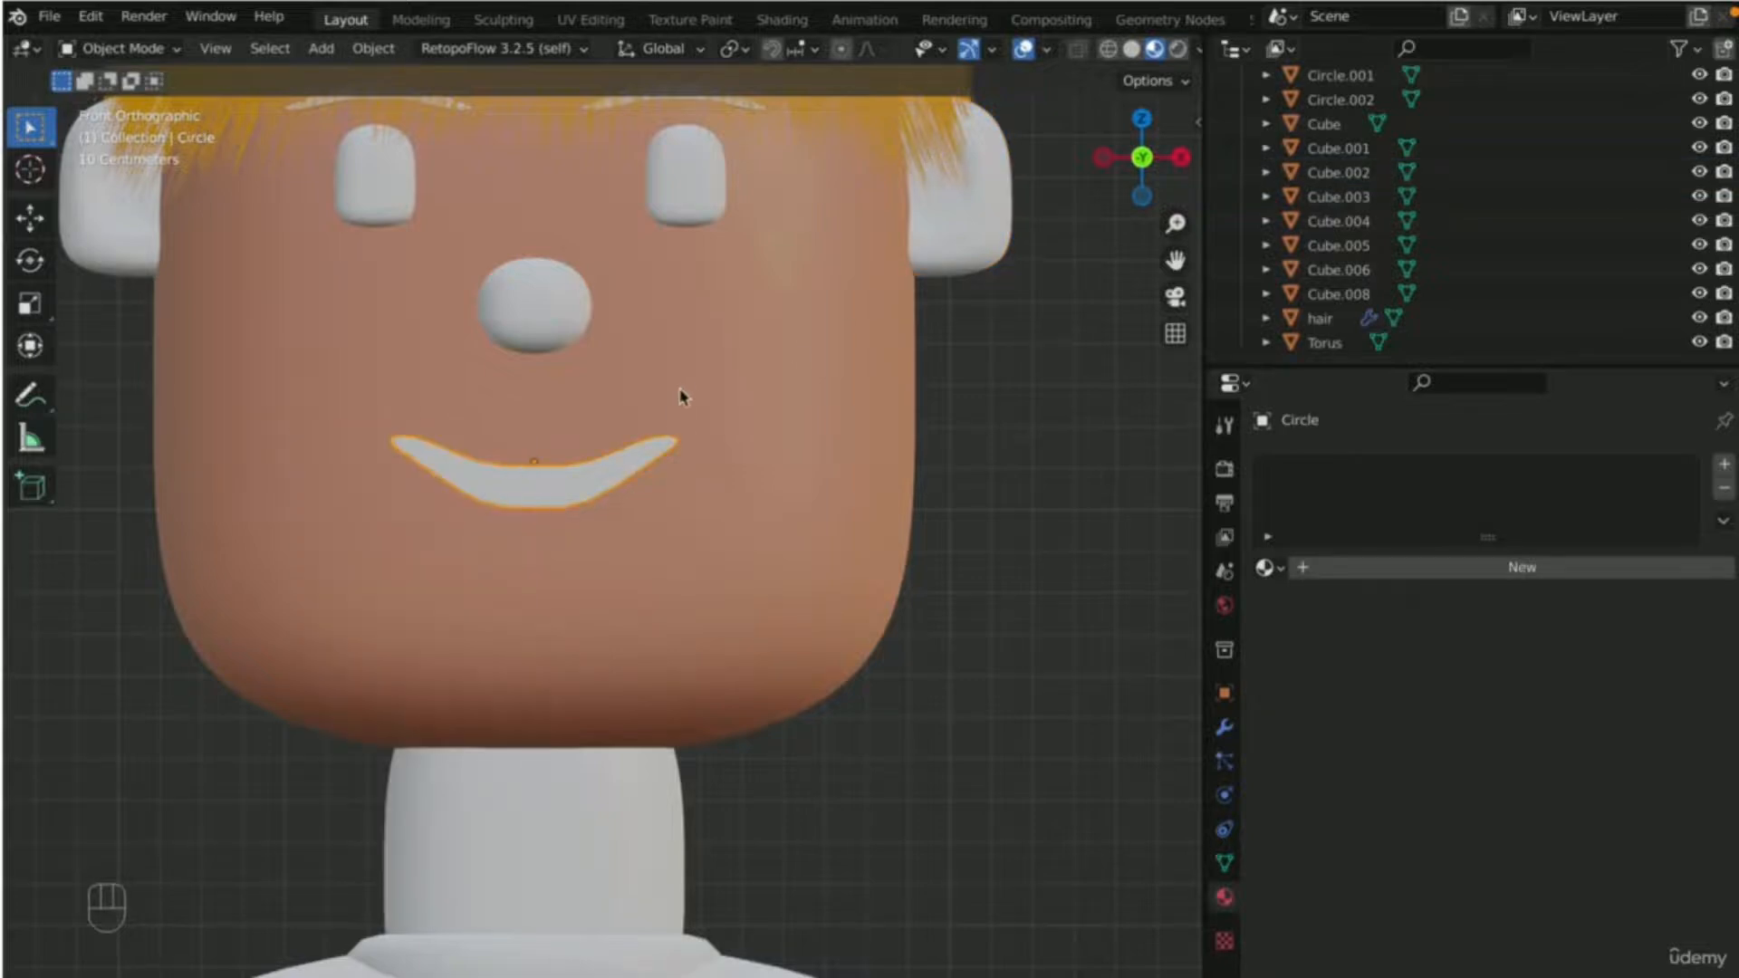
scroll(681, 397, down, 5)
key(alt+a)
scroll(667, 438, up, 5)
click(694, 201)
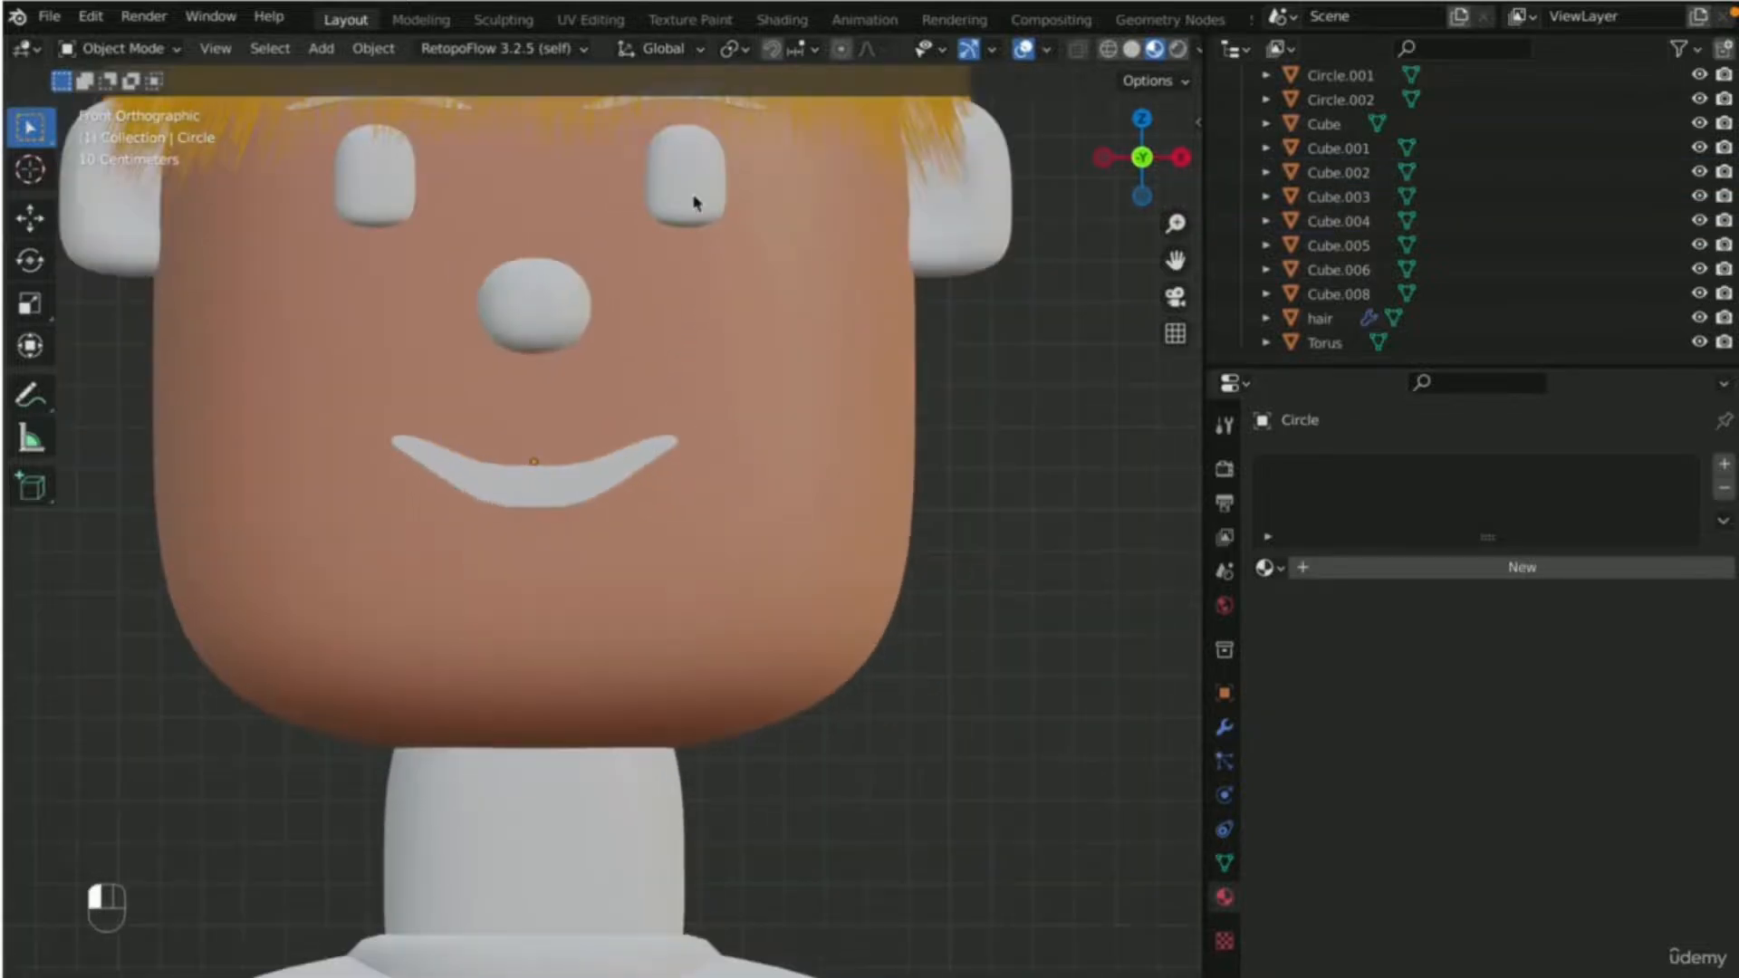
- Select the mouth and add a new material to it
scroll(815, 508, down, 3)
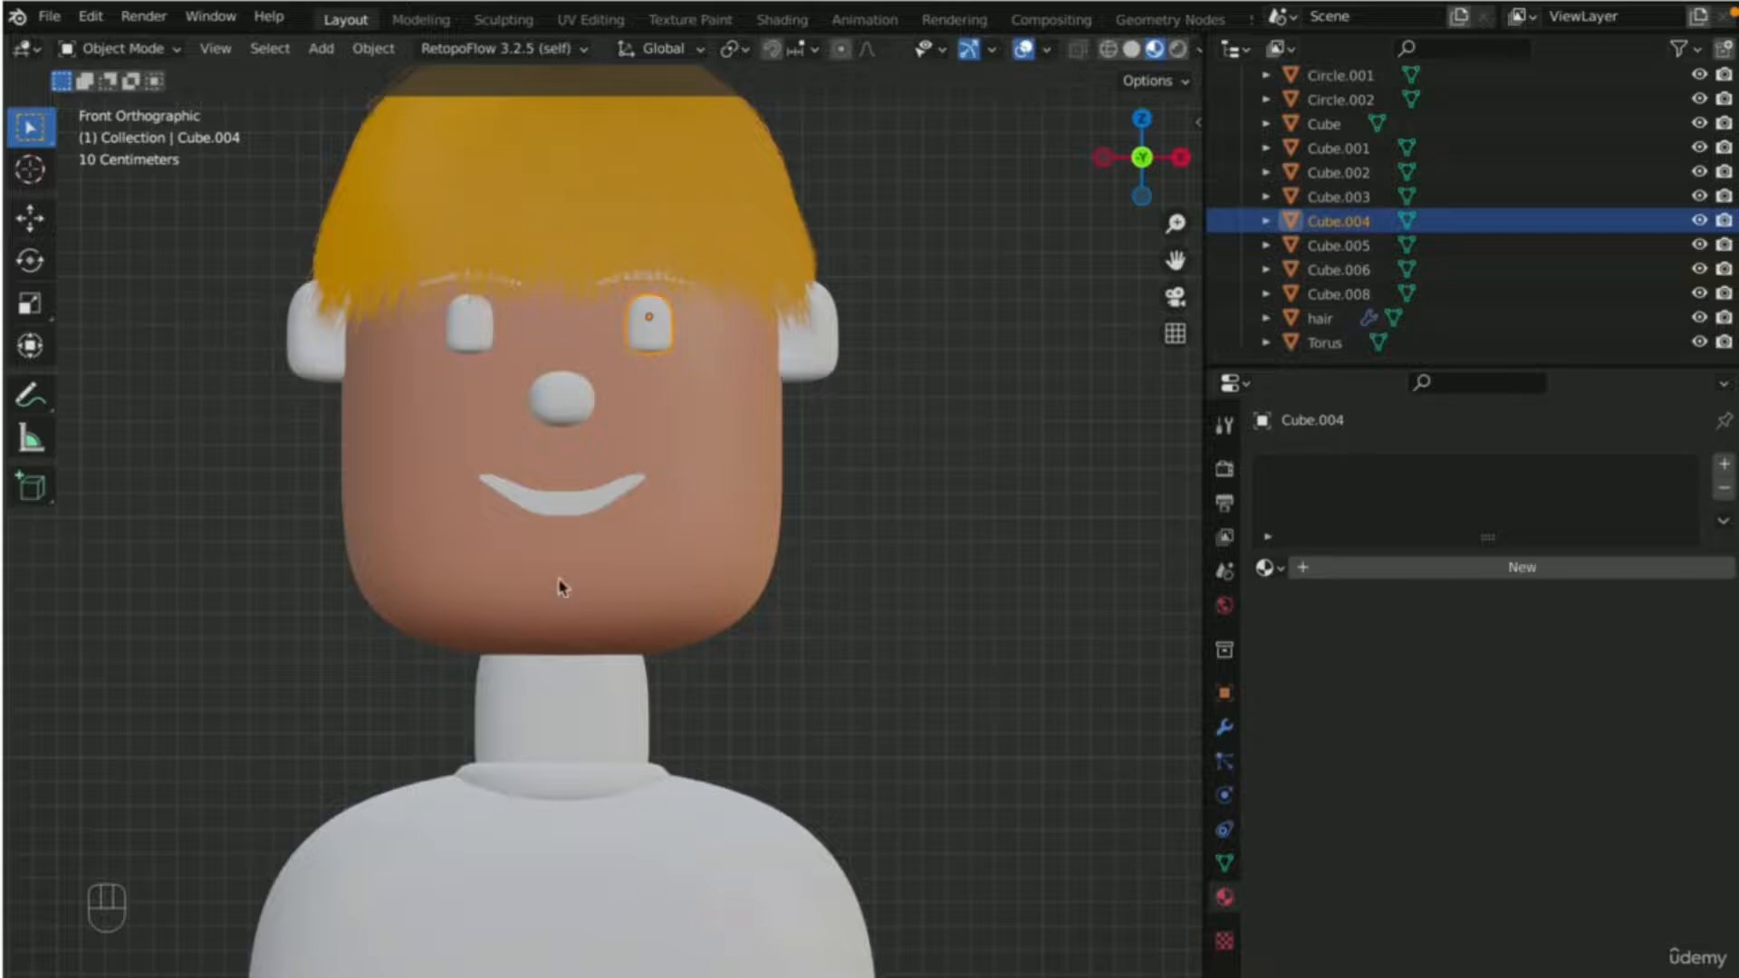
click(584, 513)
scroll(584, 513, up, 4)
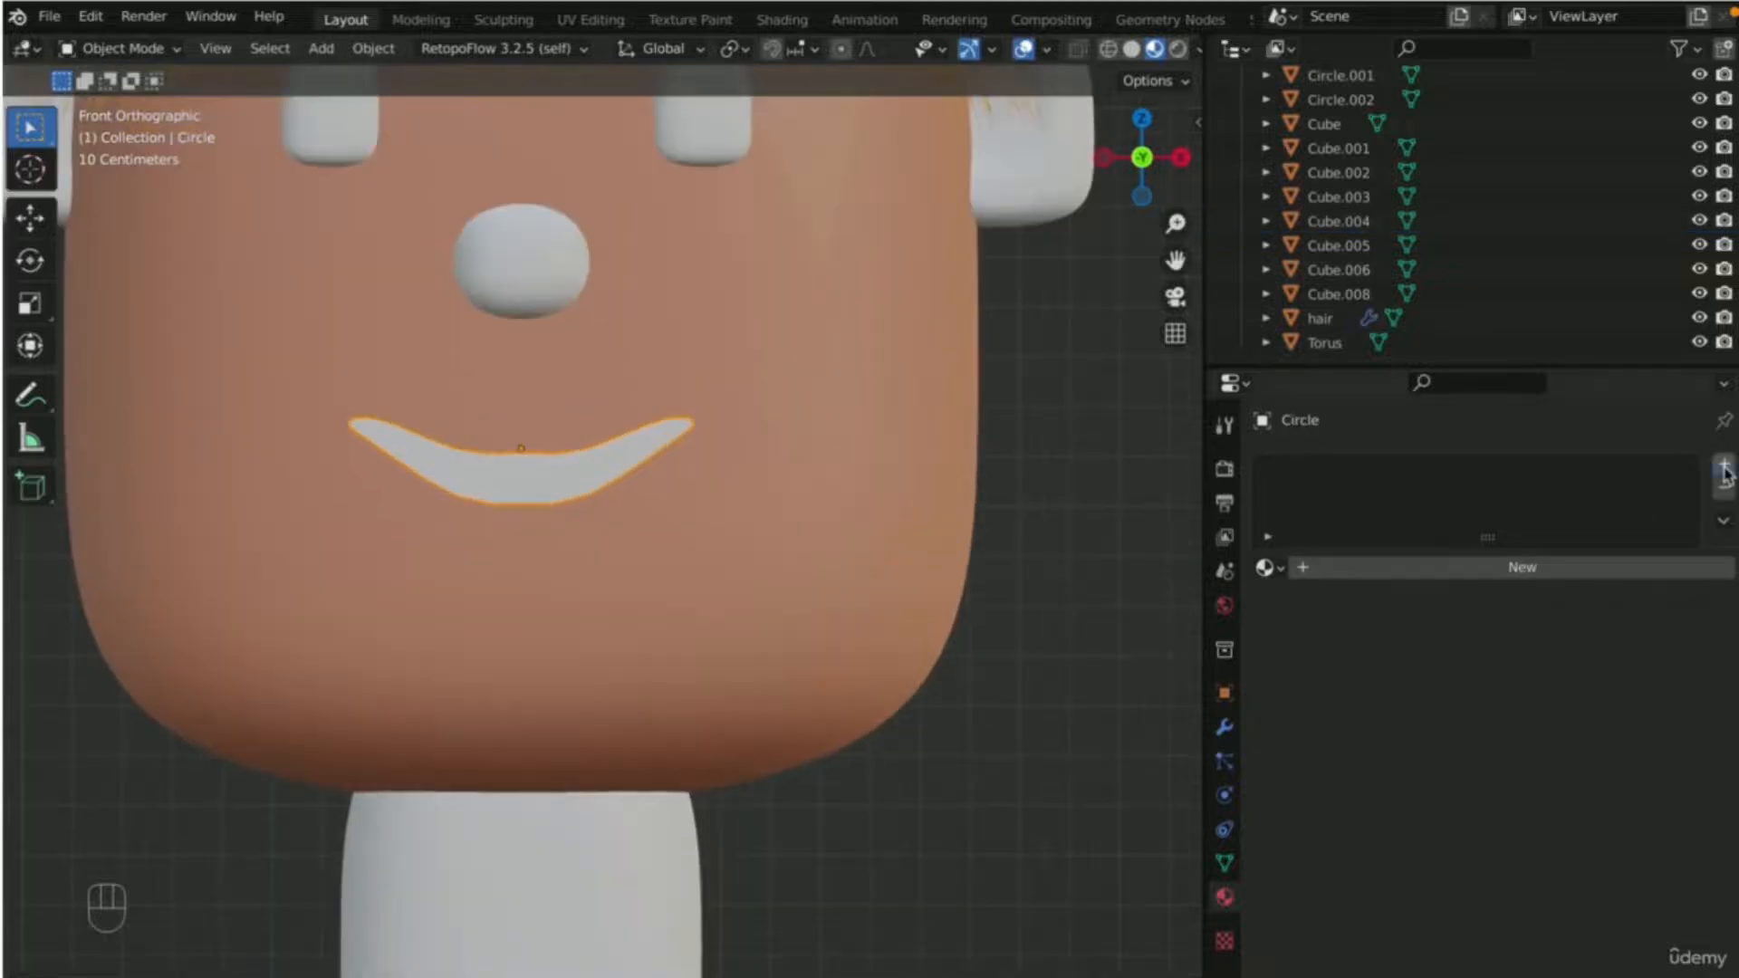
click(1723, 463)
click(1572, 571)
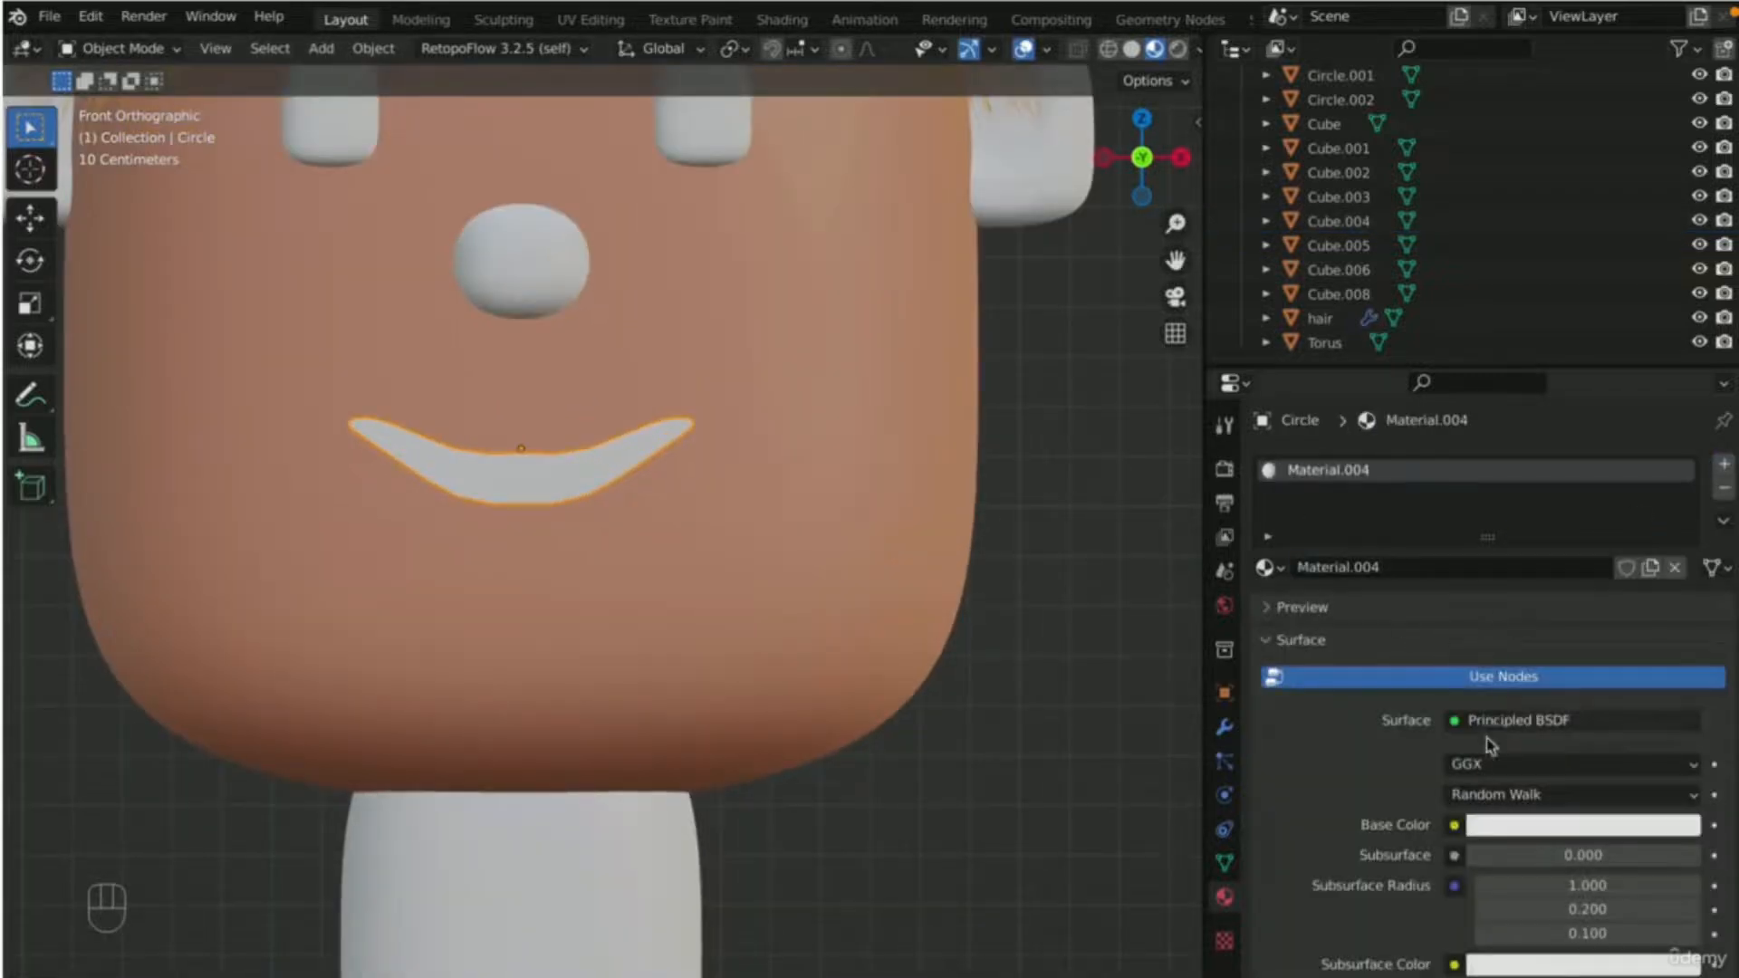
- Rename the mouth's material "black" and darken its base color to black
double_click(1315, 471)
key(BackSpace)
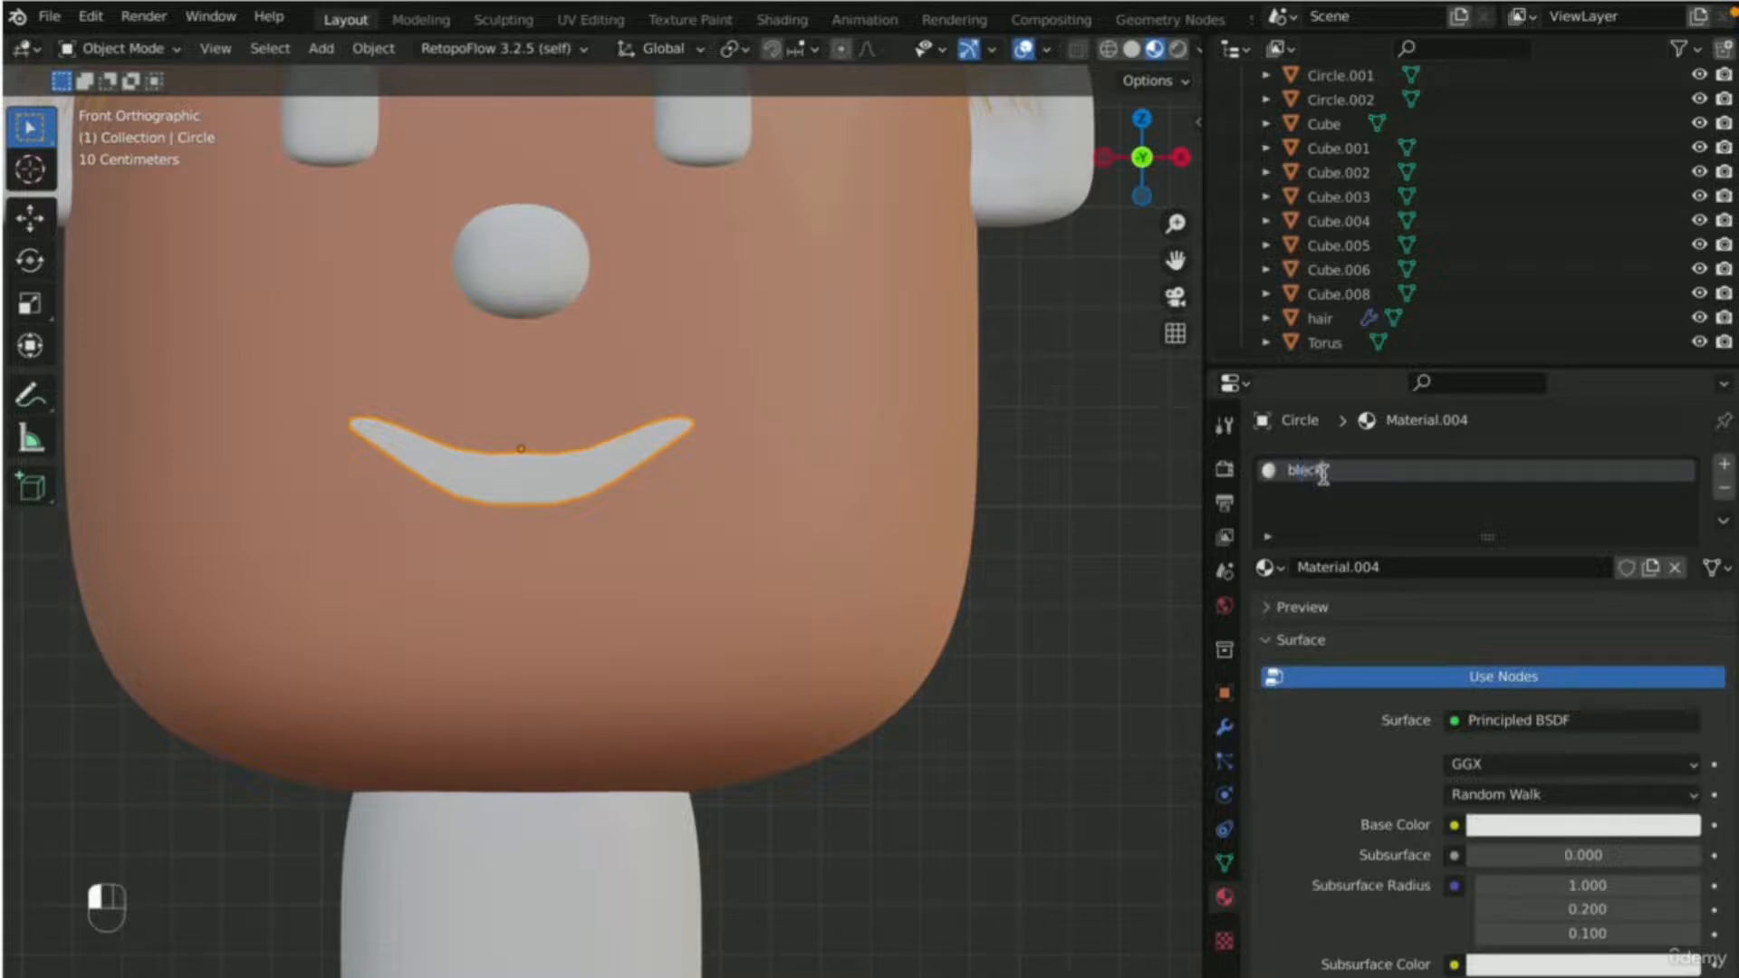
key(Return)
double_click(1324, 478)
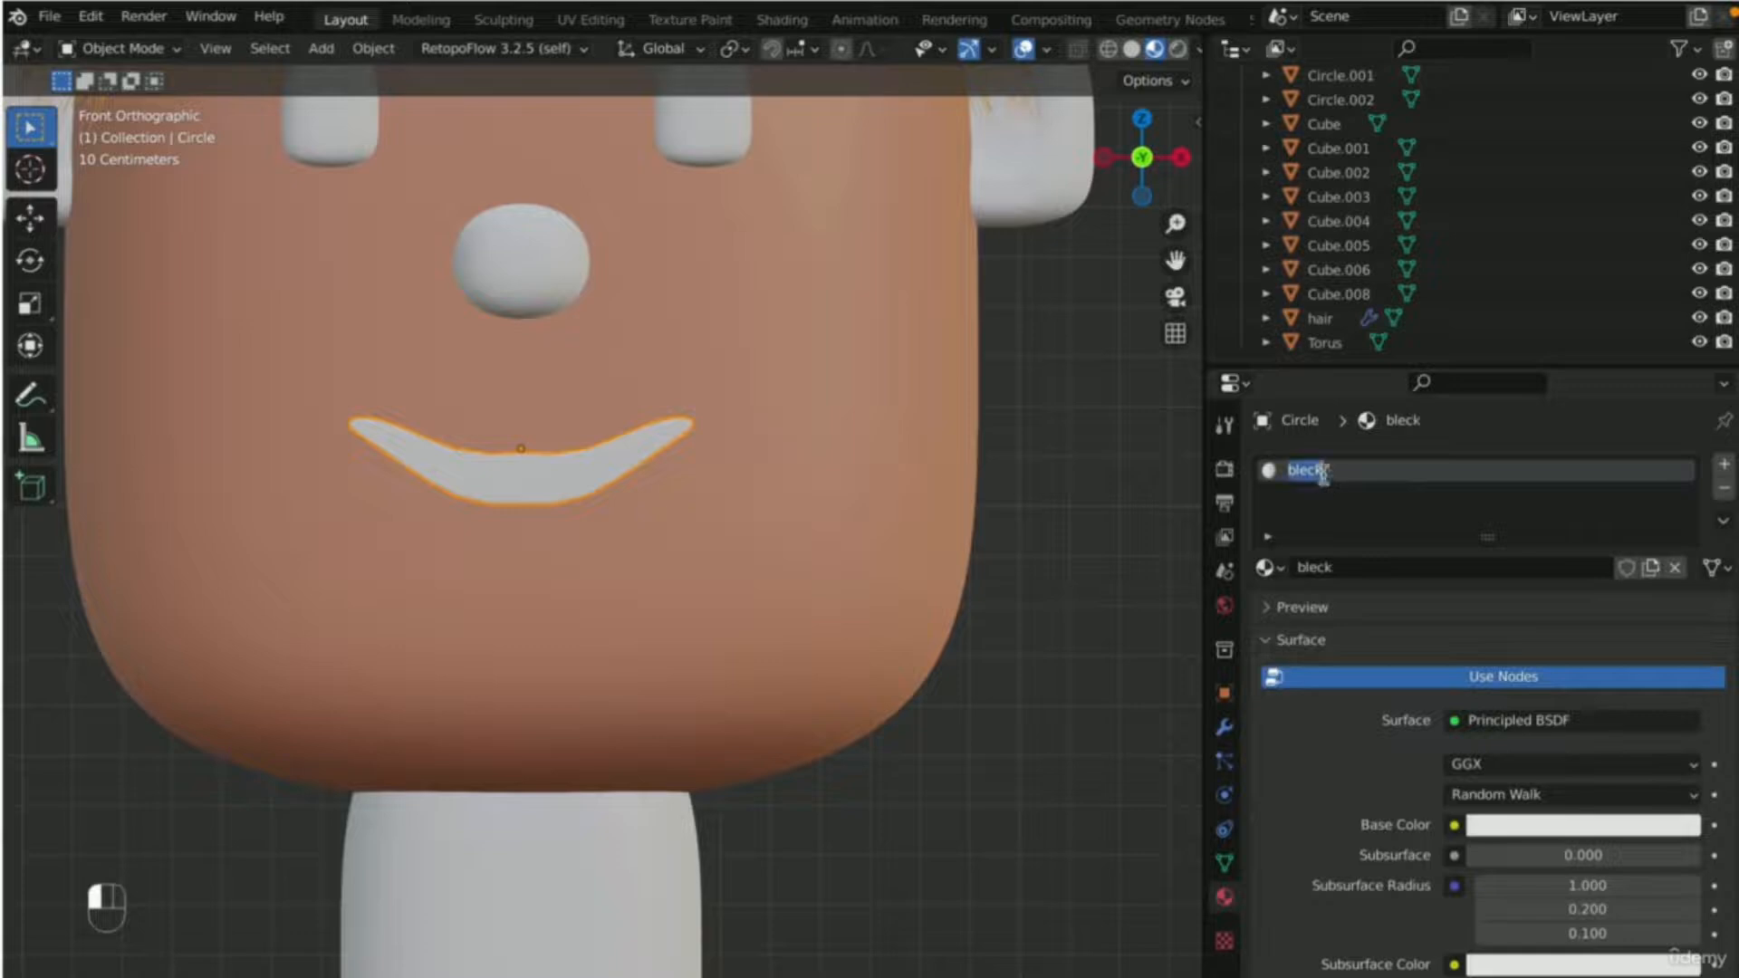
text(black)
key(Return)
click(1504, 826)
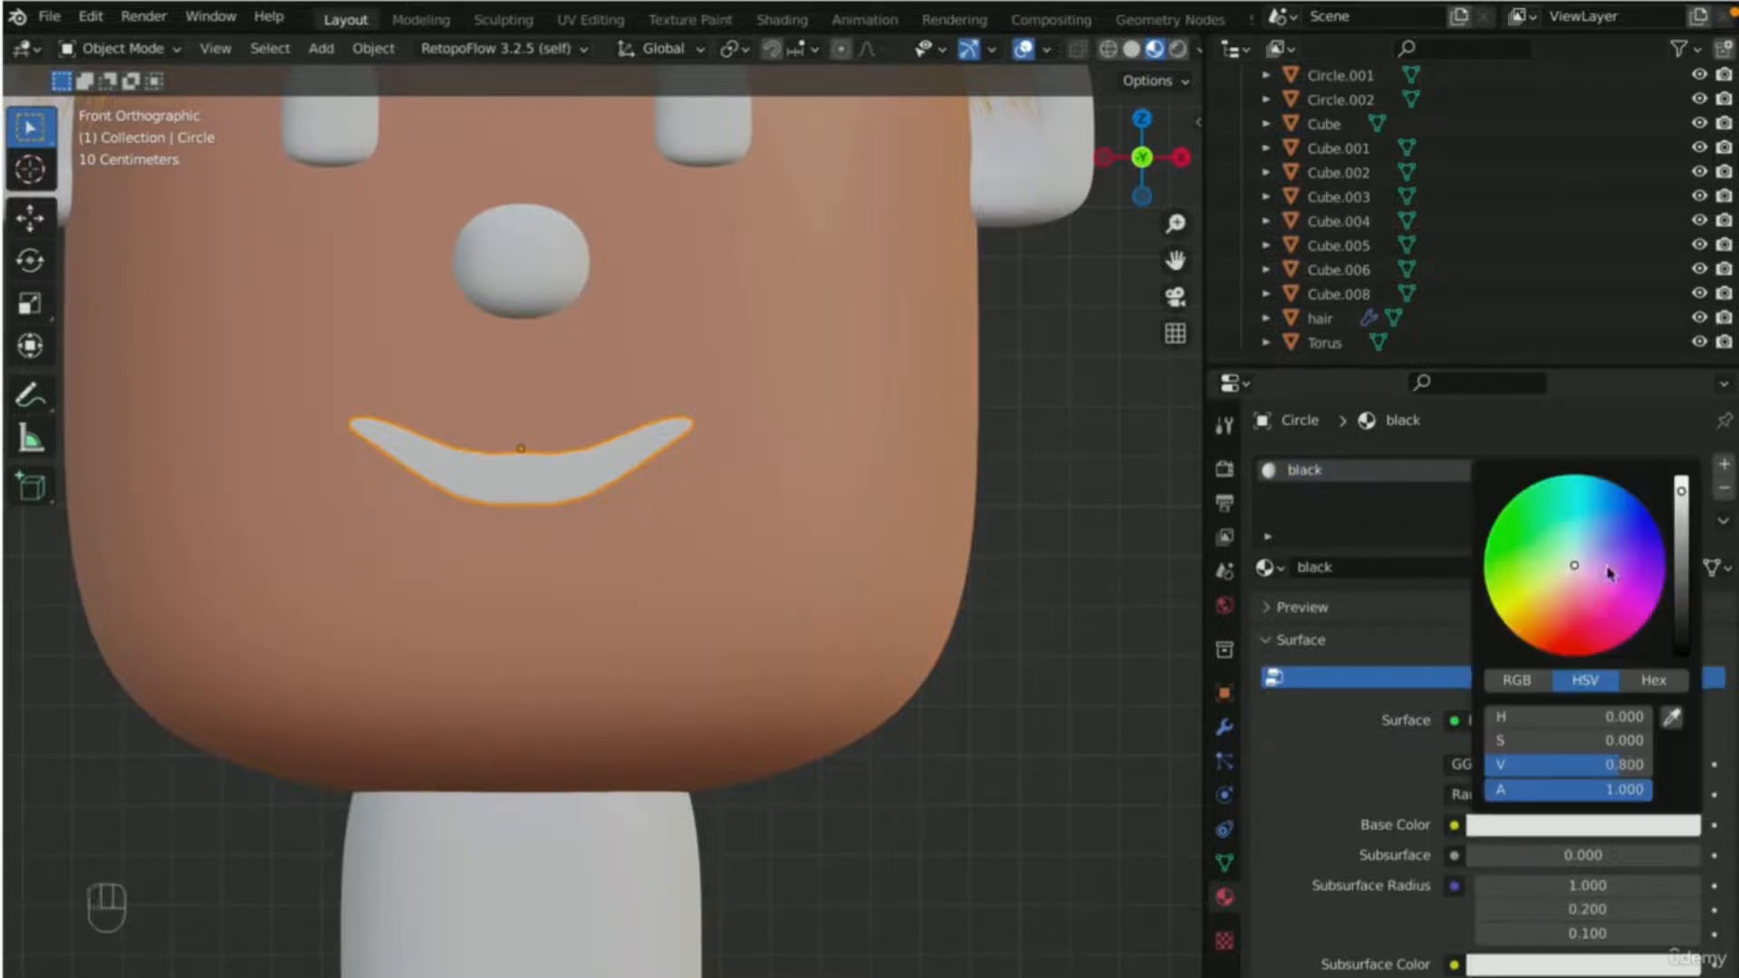
drag(1681, 498, 1682, 634)
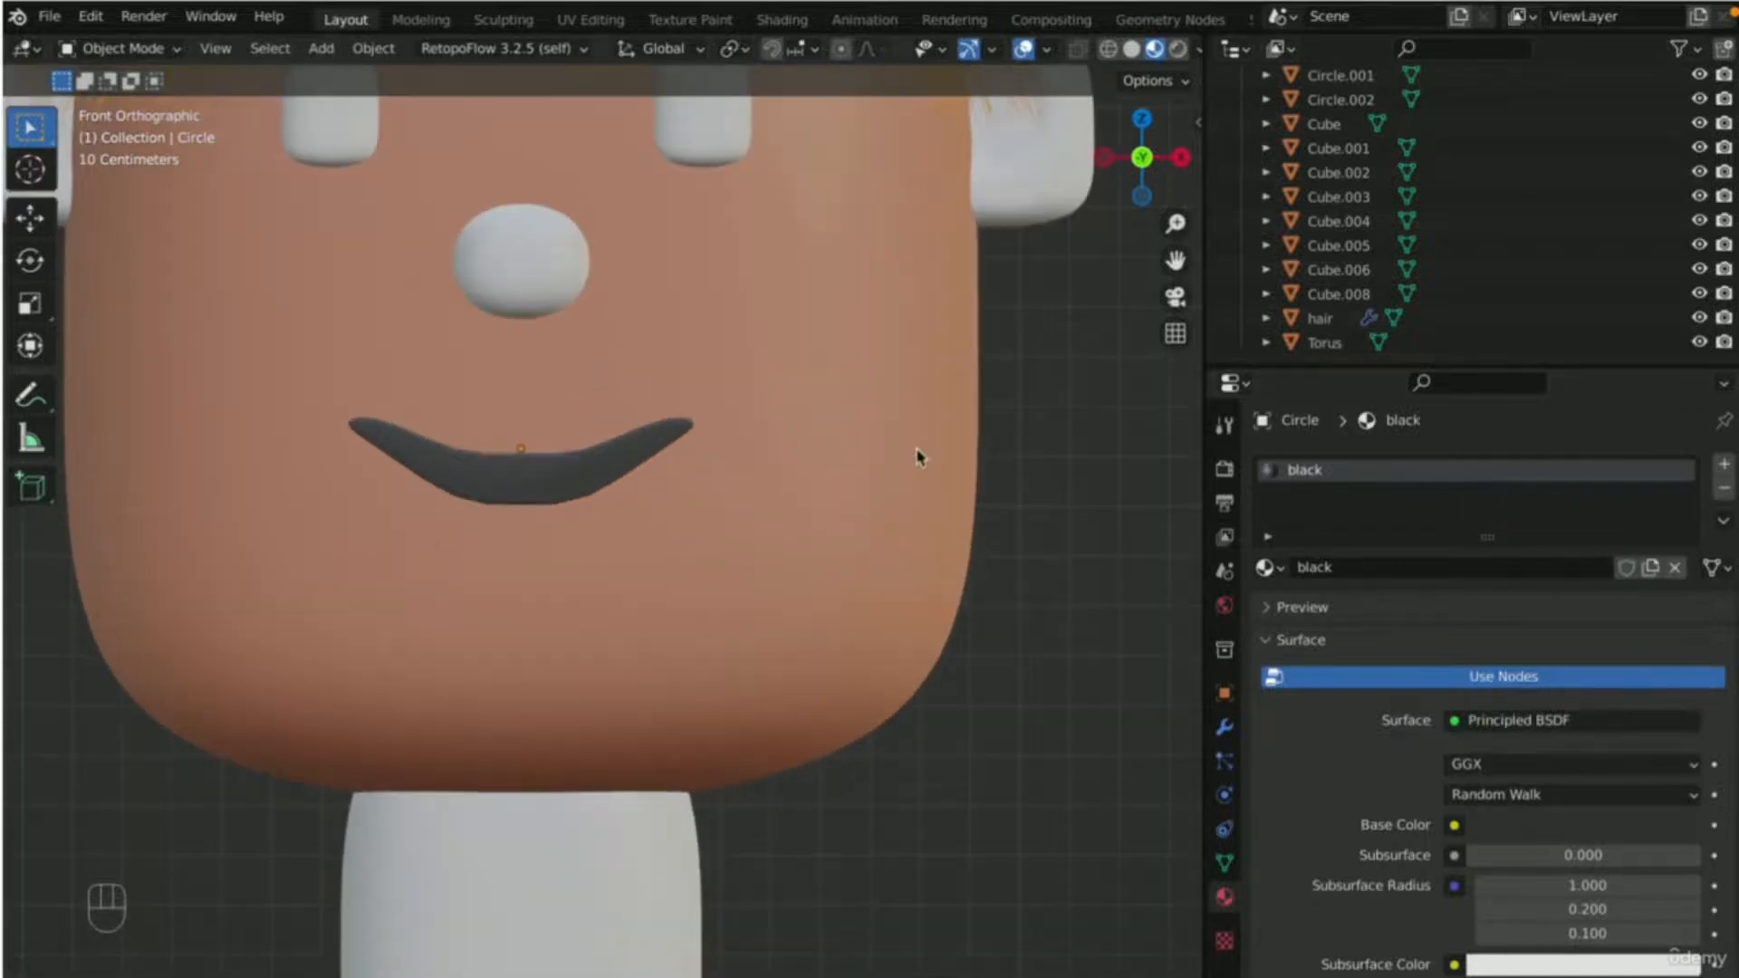
- Assign the existing "black" material to both eyes
scroll(761, 407, down, 3)
click(662, 291)
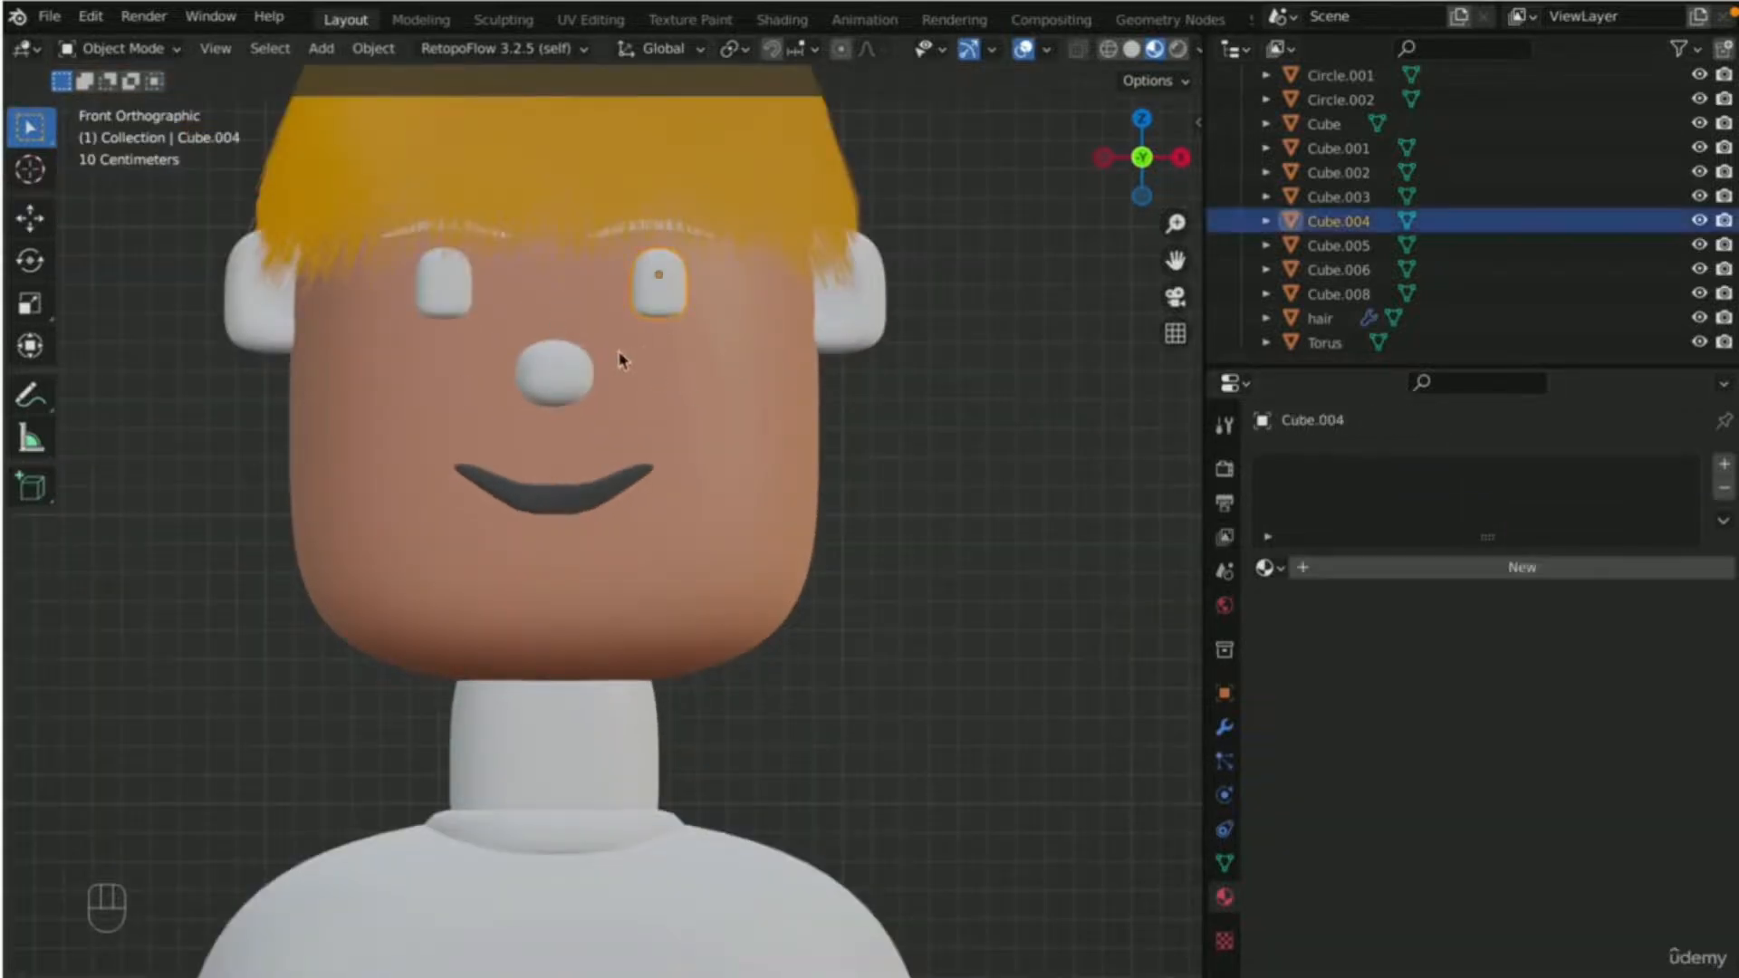
click(1266, 568)
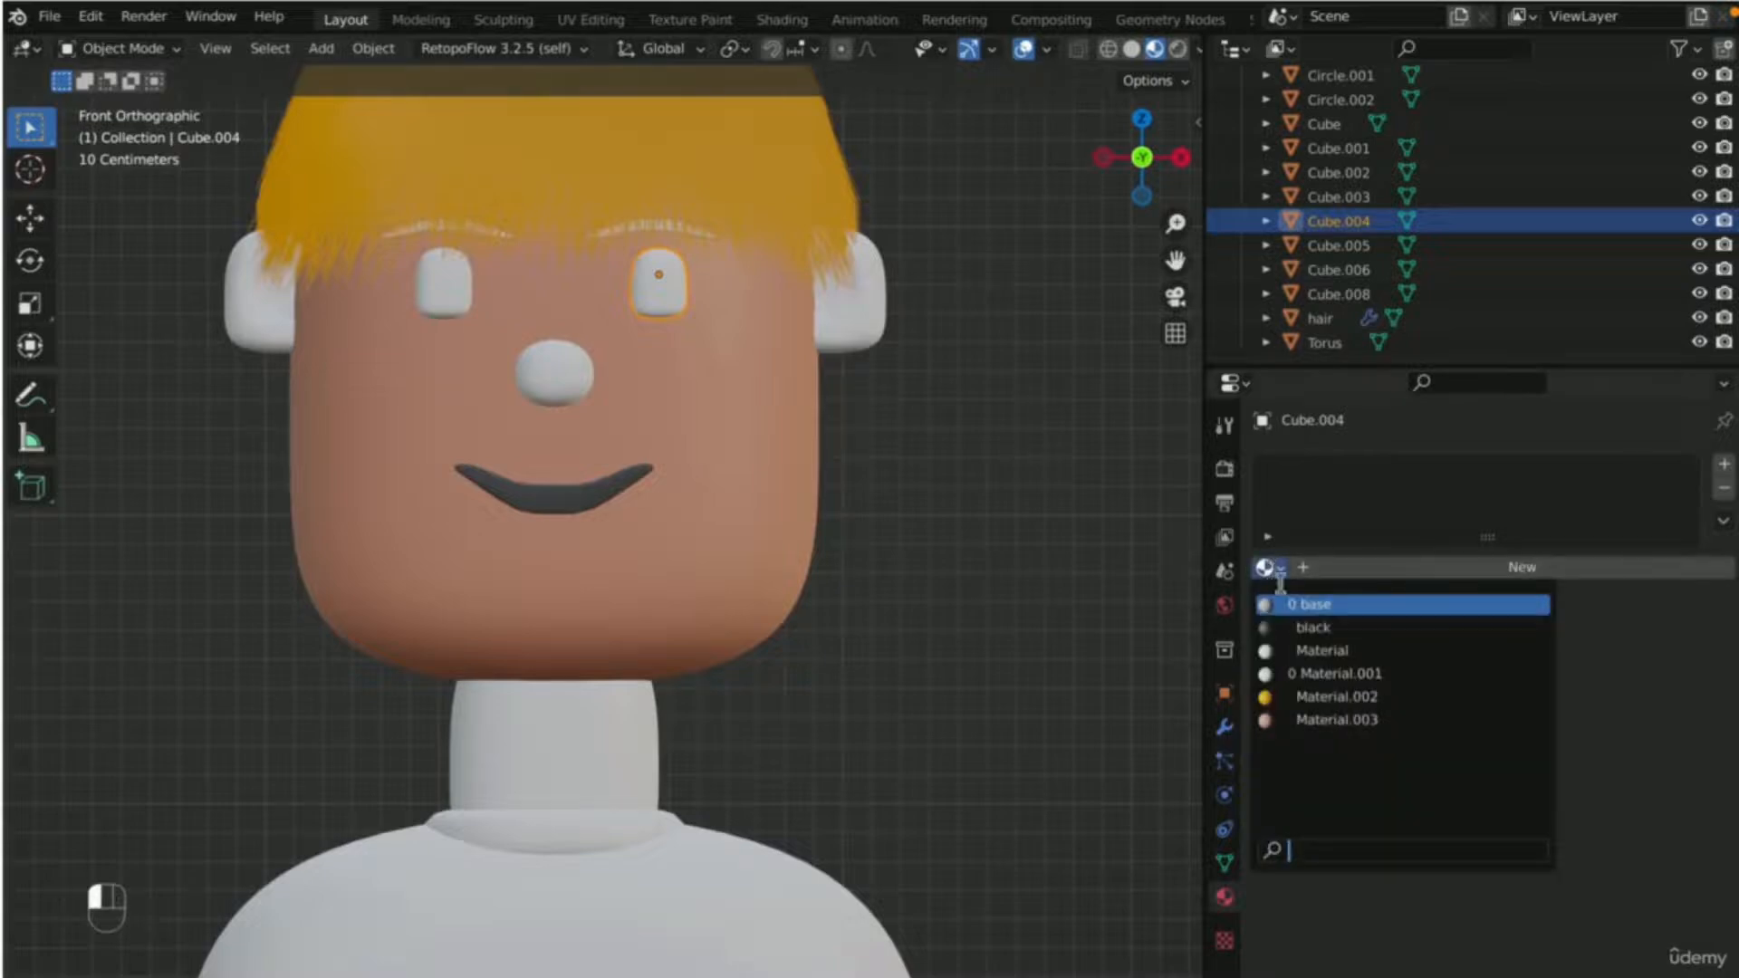
click(1311, 627)
click(446, 291)
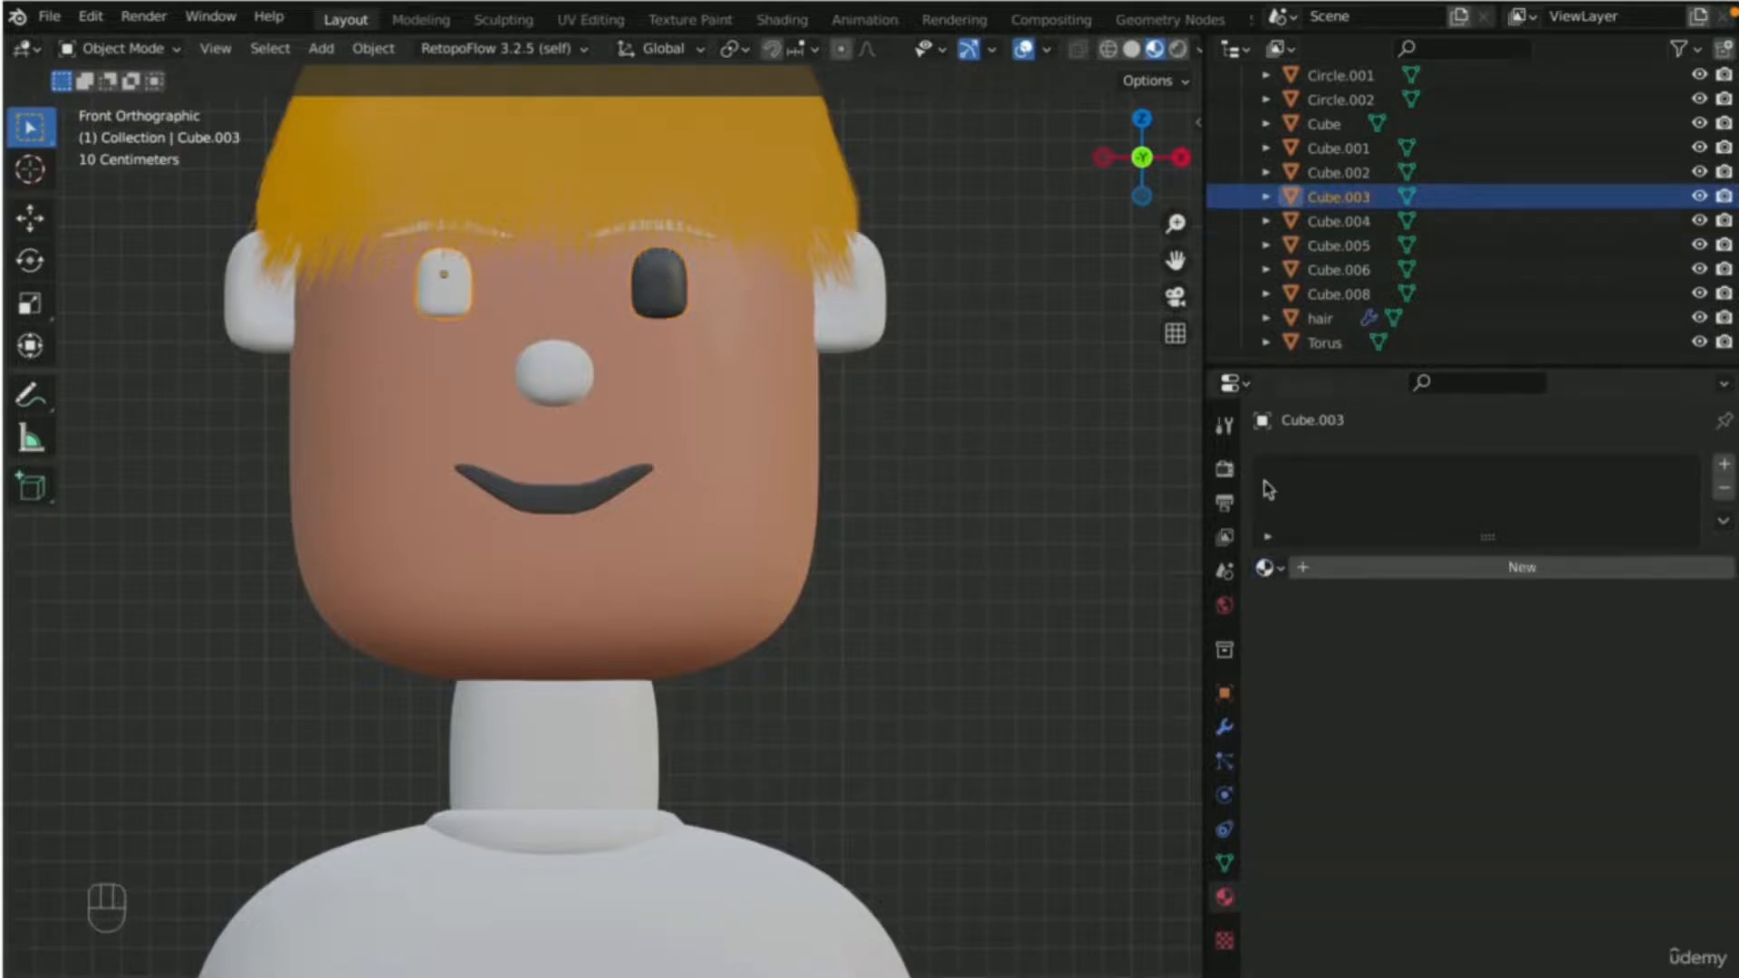
click(1268, 568)
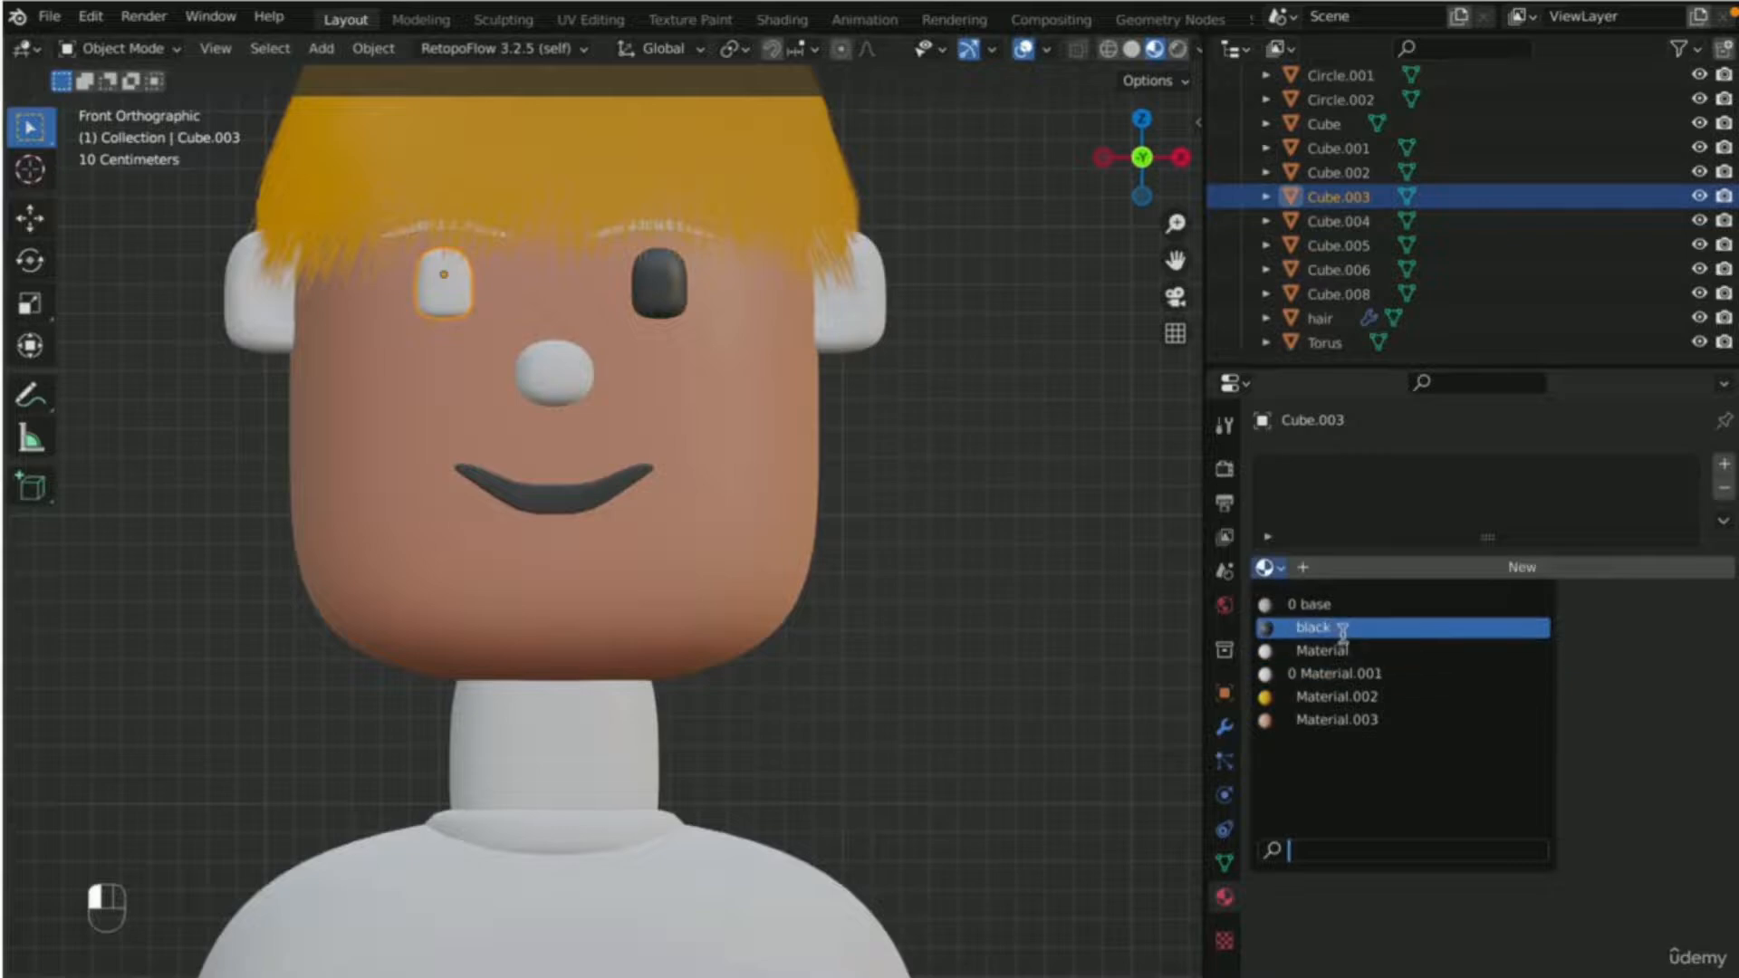
click(1311, 628)
scroll(906, 365, up, 2)
scroll(523, 430, down, 4)
- Add a new material to the nose, set its base color to red, and deselect the nose
click(557, 418)
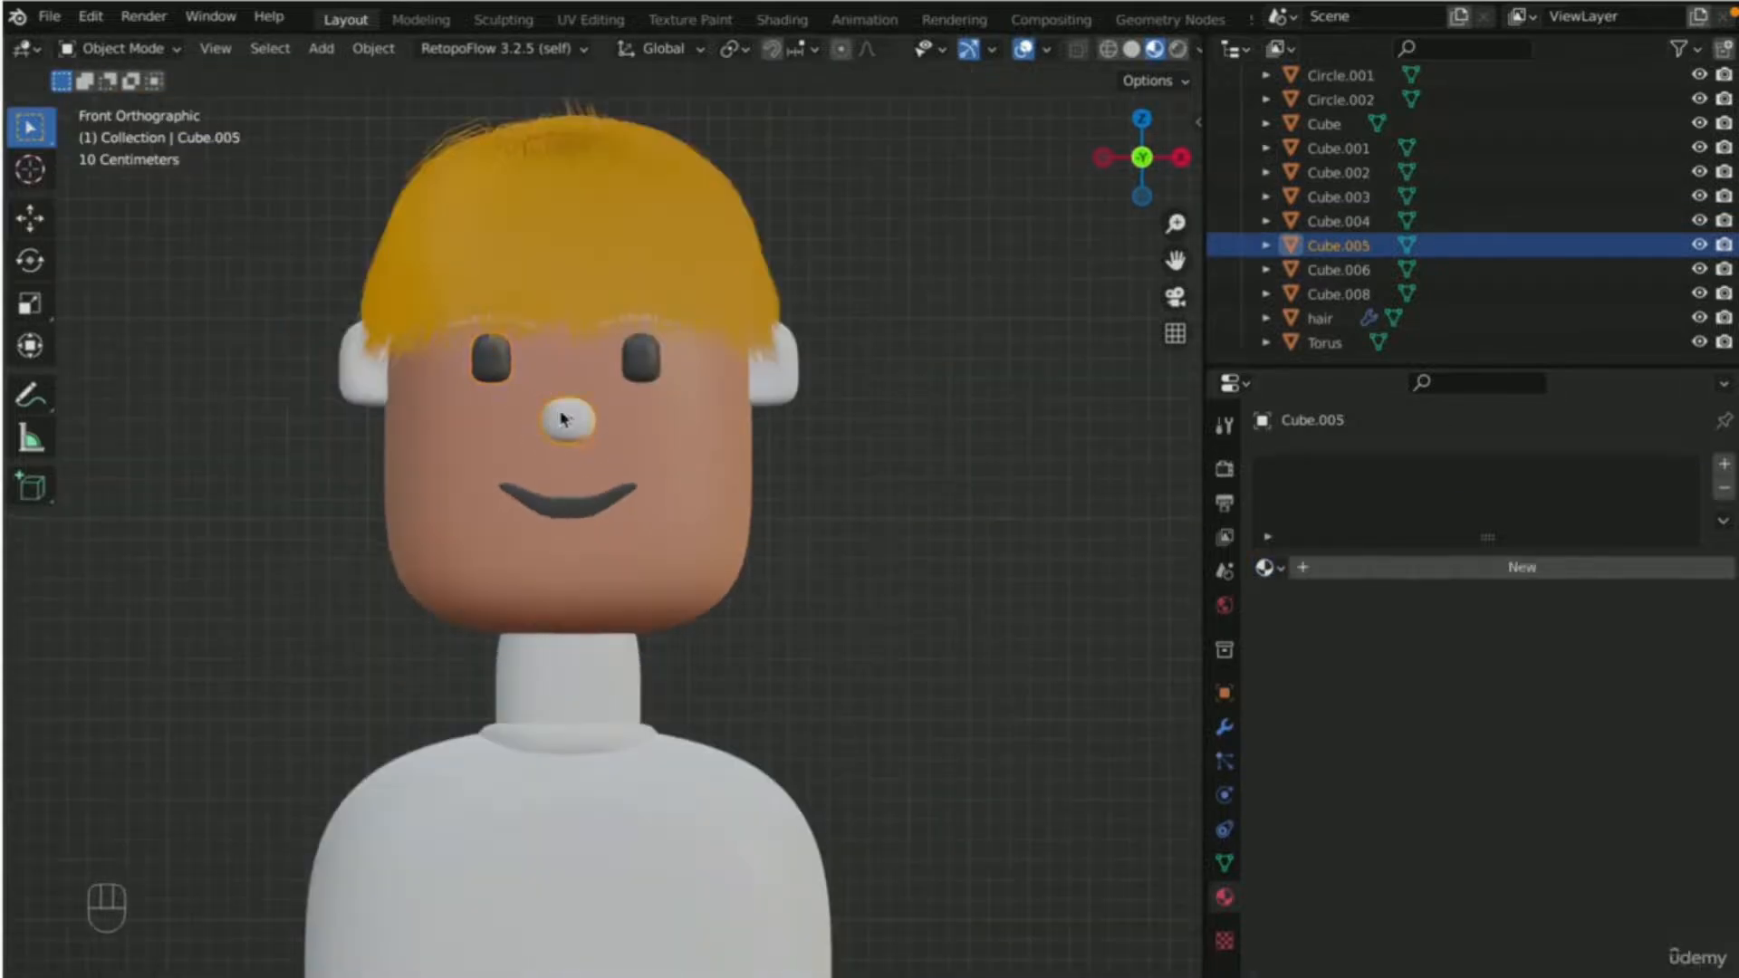
scroll(634, 380, up, 3)
key(KP_Decimal)
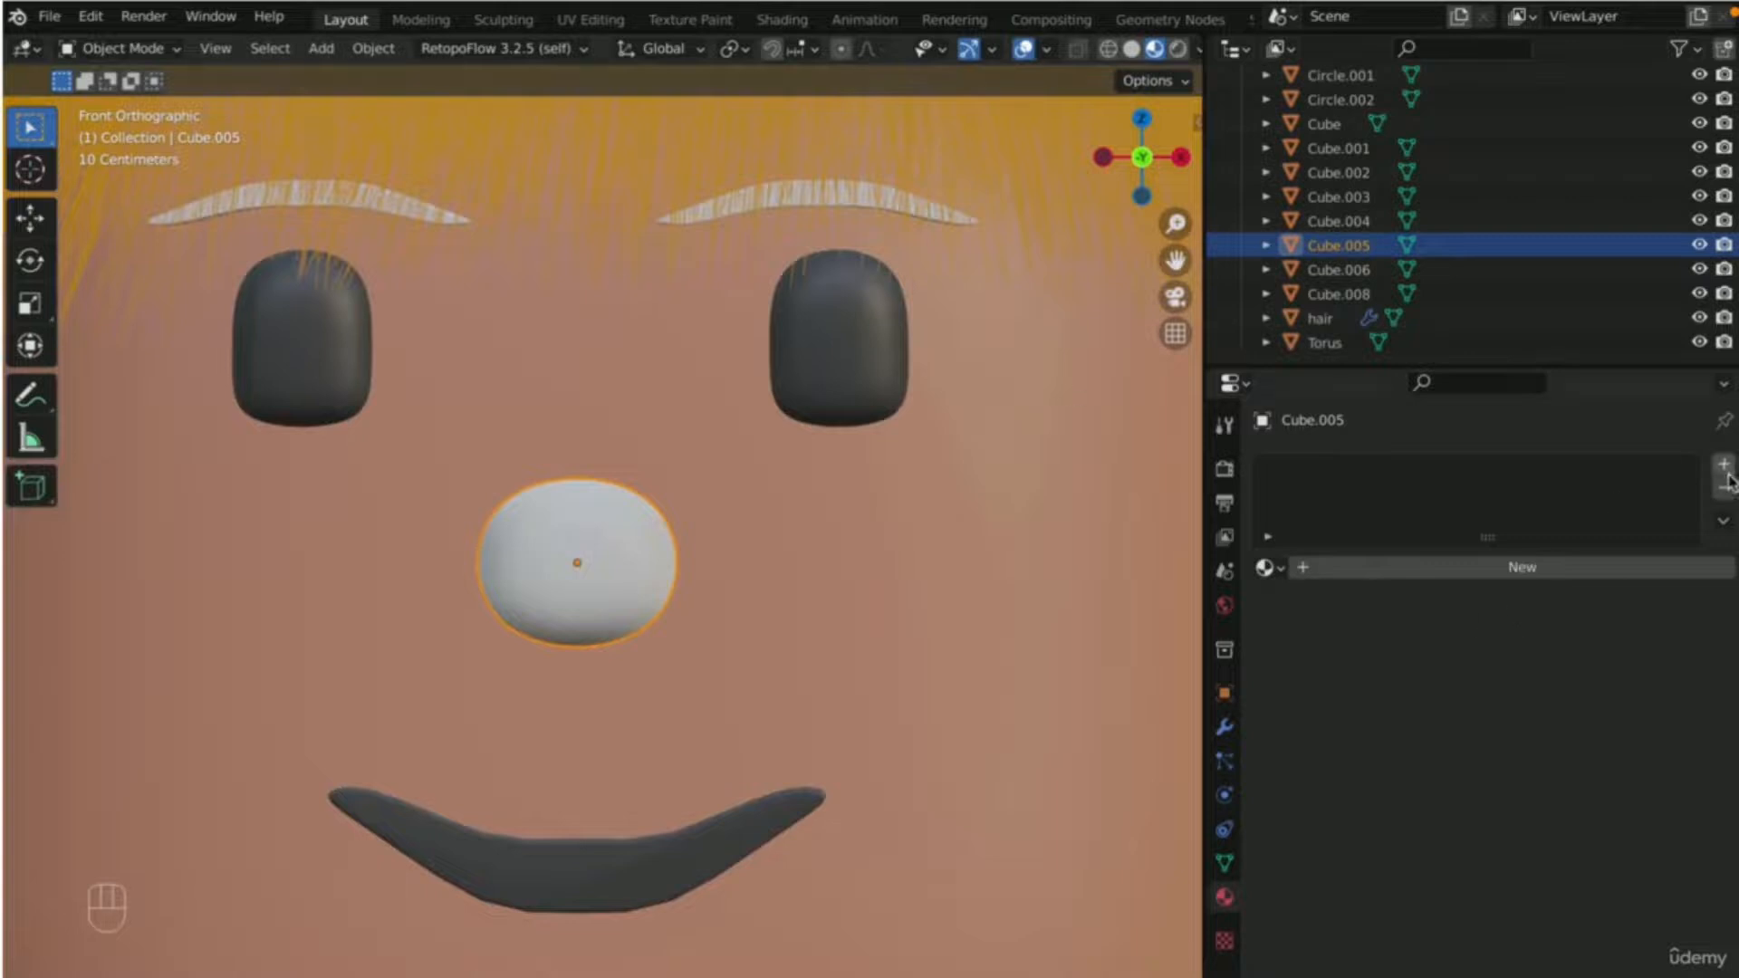
click(1723, 467)
click(1518, 569)
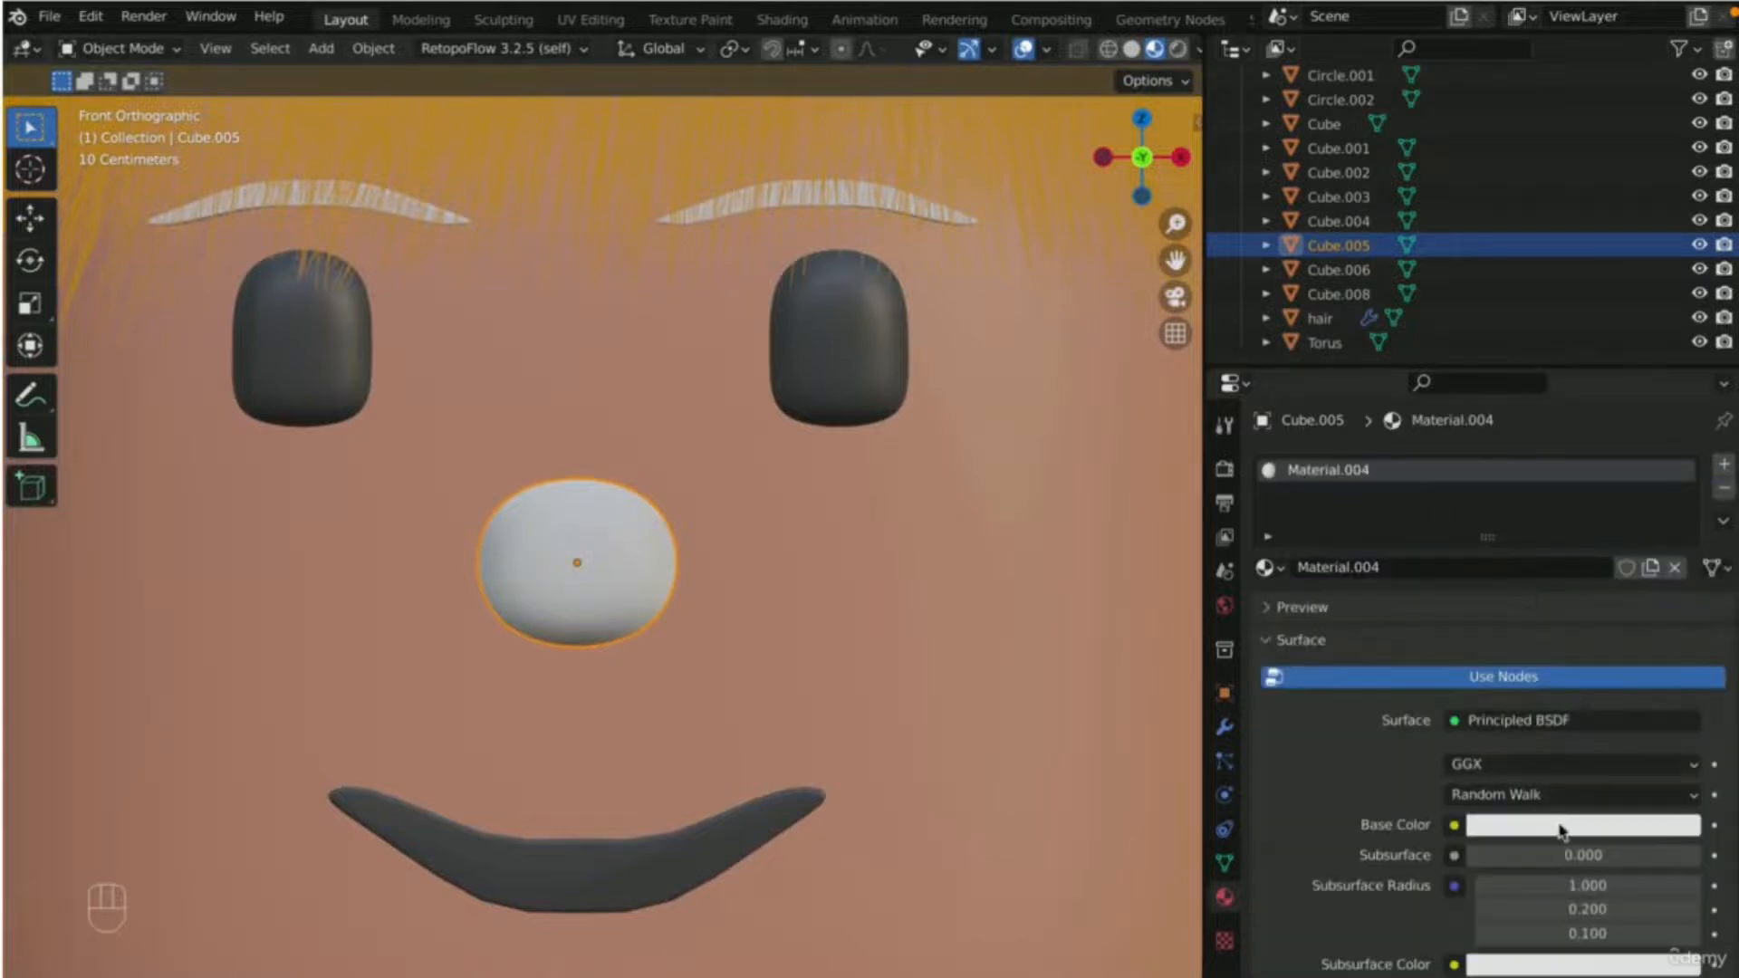
click(1562, 825)
mouse_move(1543, 641)
mouse_down()
mouse_move(1527, 641)
mouse_move(1542, 650)
mouse_move(1560, 621)
mouse_up()
scroll(1014, 586, down, 7)
click(945, 613)
scroll(525, 530, up, 5)
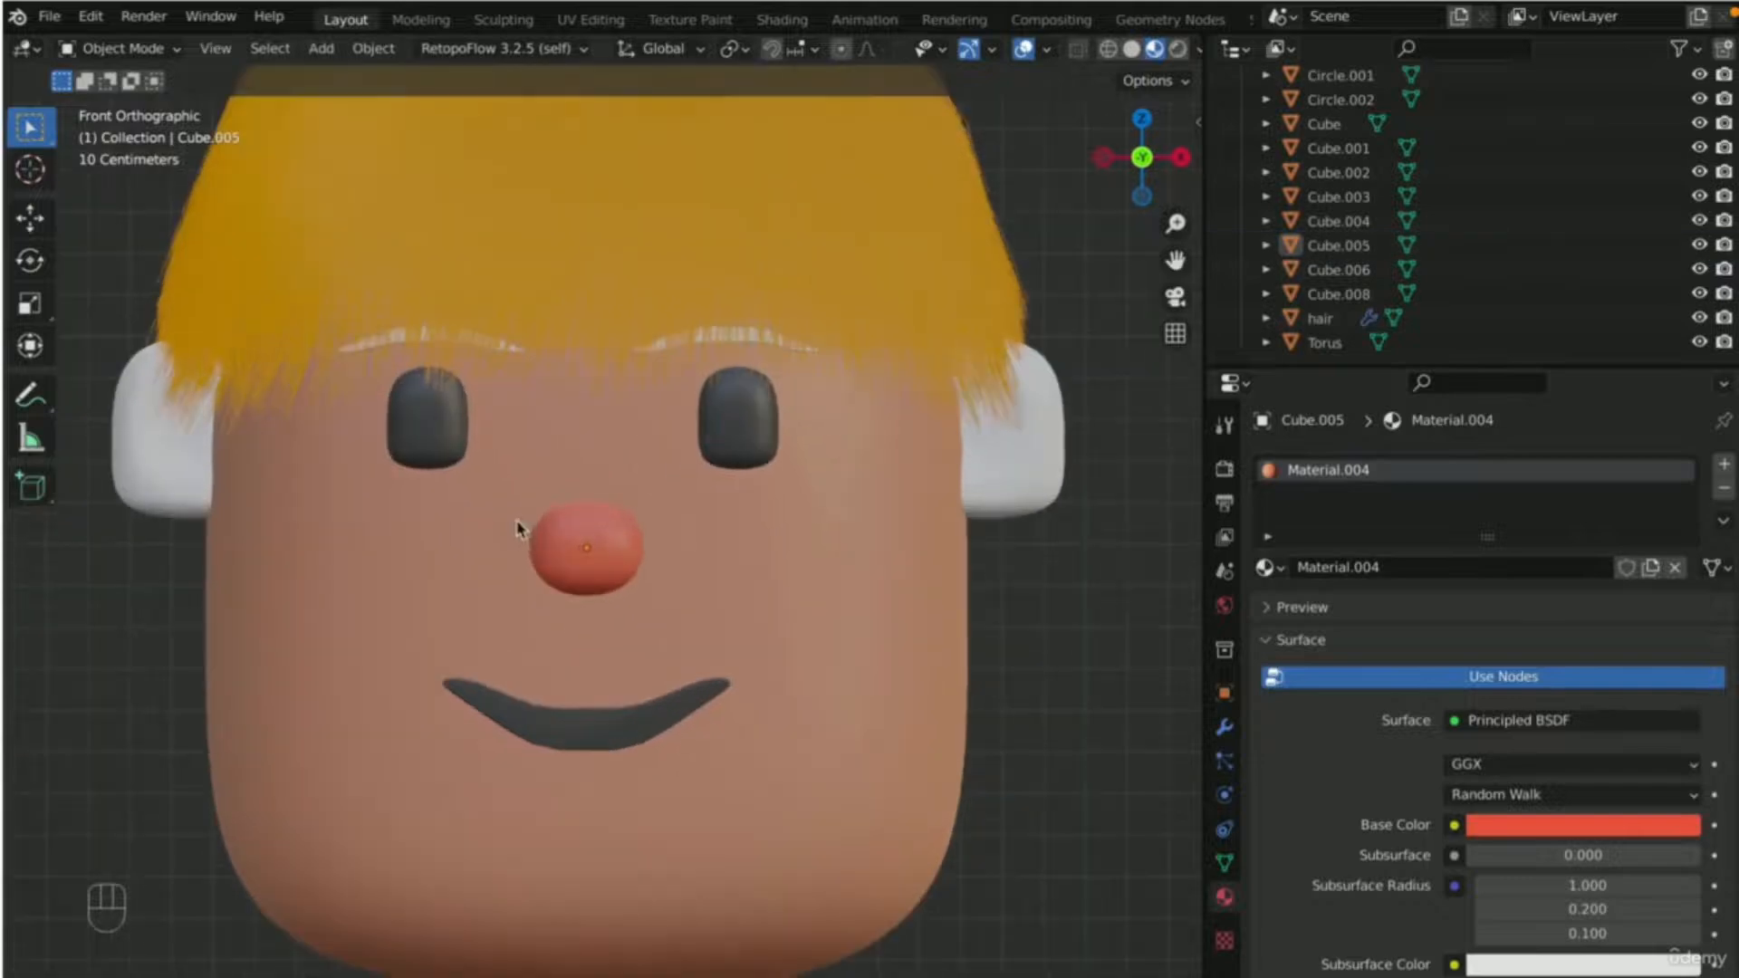
scroll(846, 641, down, 4)
middle_drag(846, 641, 810, 641)
scroll(633, 613, down, 5)
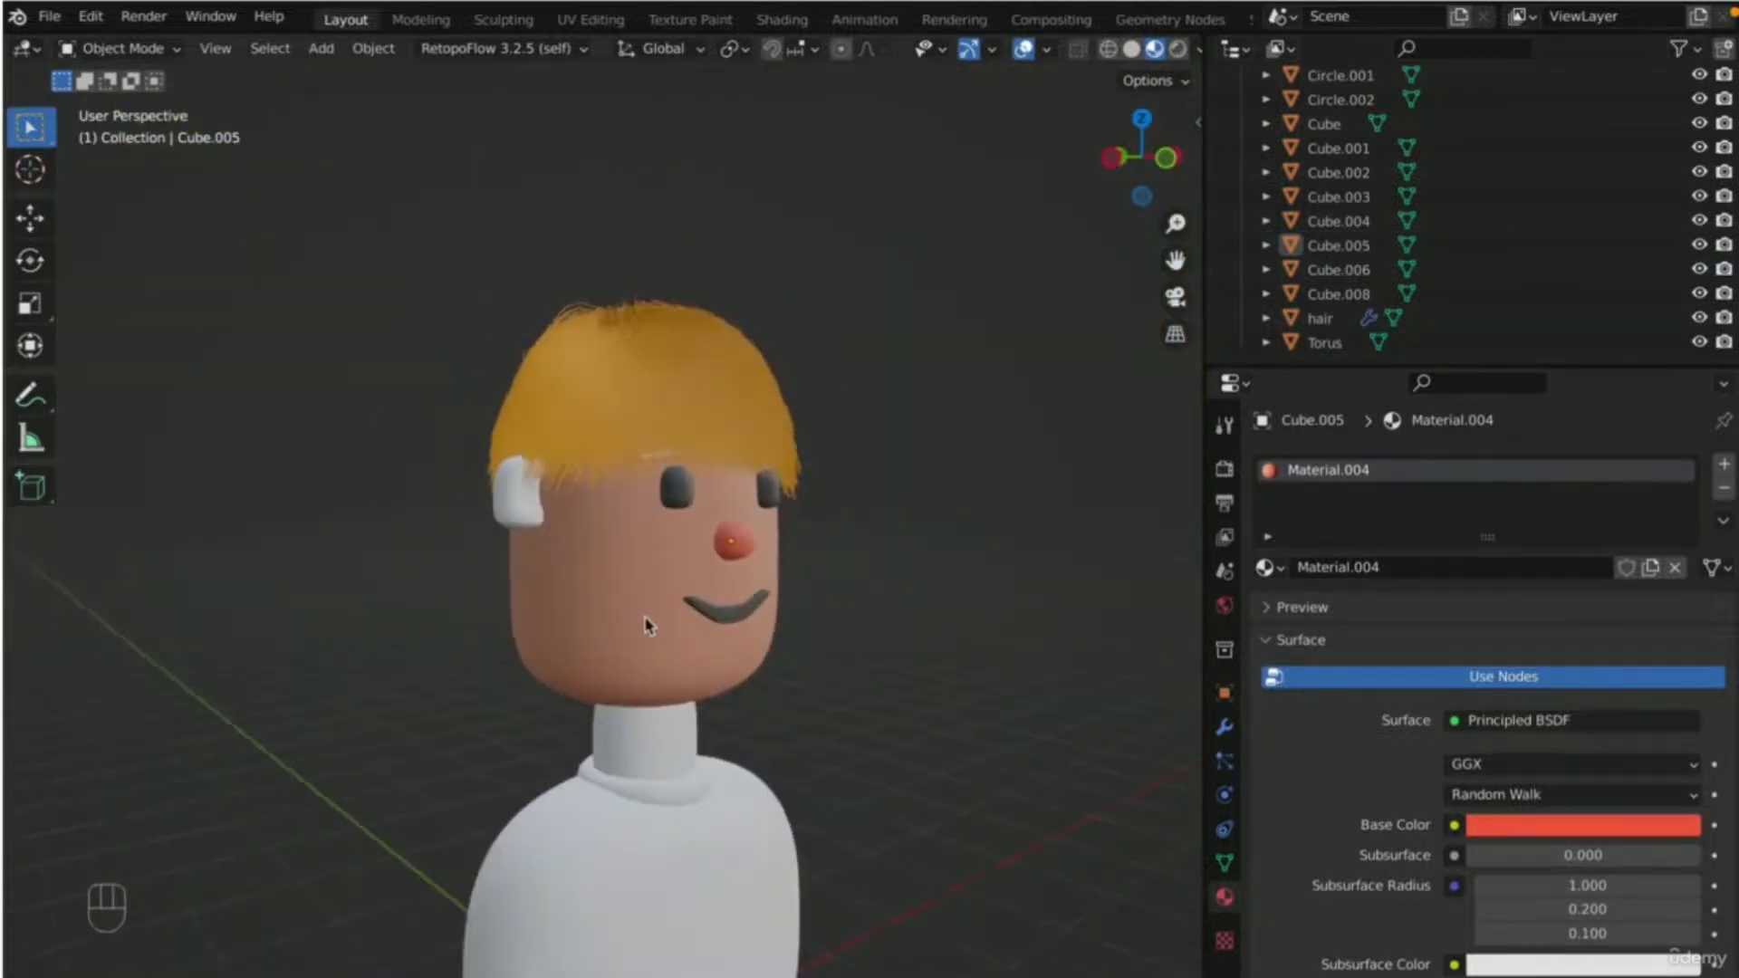
- Replace the nose's material with the existing "black" material and deselect the nose
key(KP_1)
scroll(483, 480, up, 5)
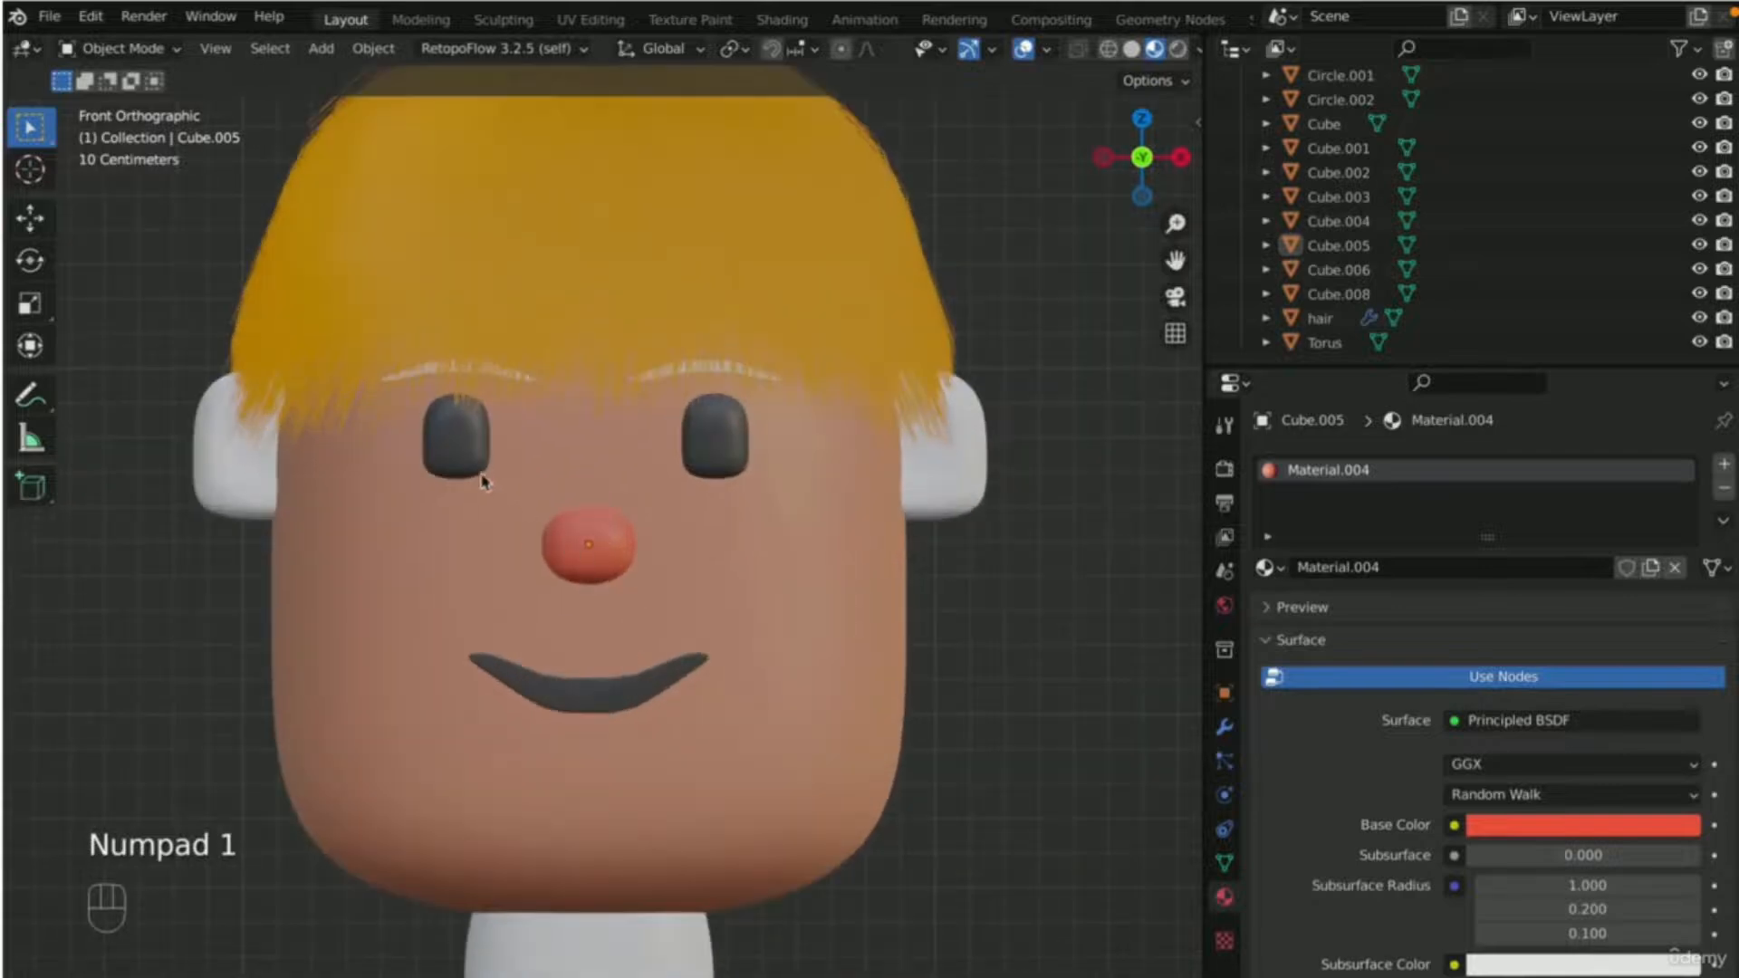
click(584, 544)
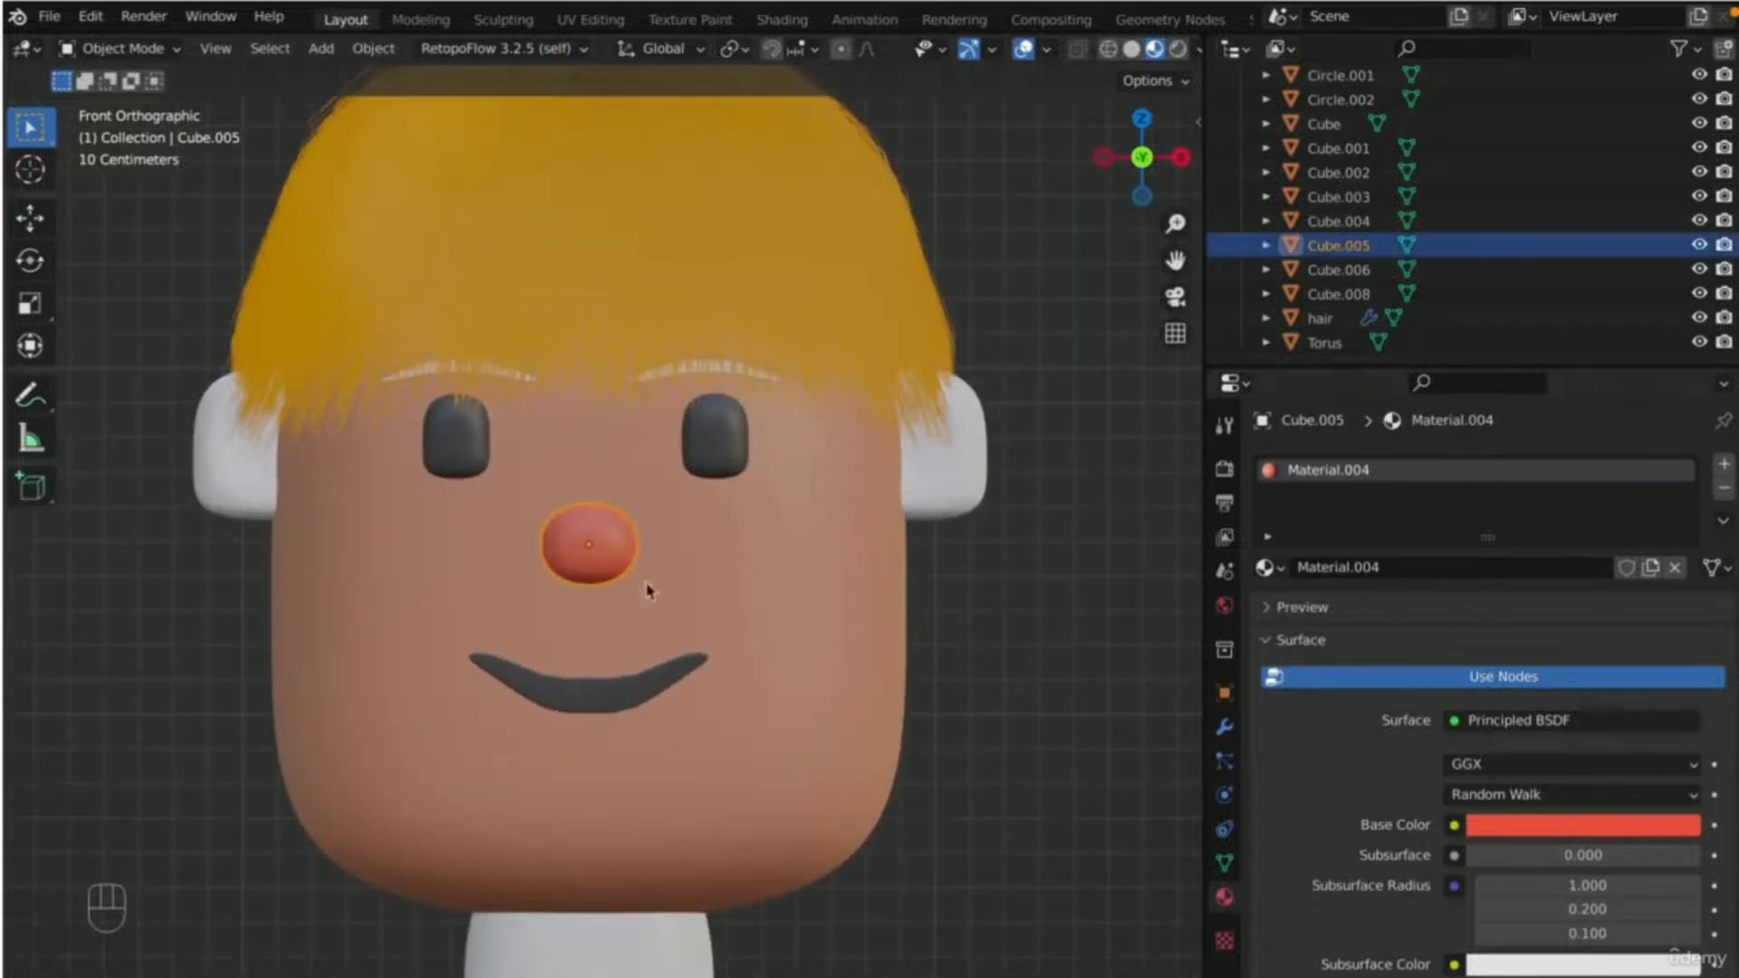
click(1266, 567)
click(1309, 624)
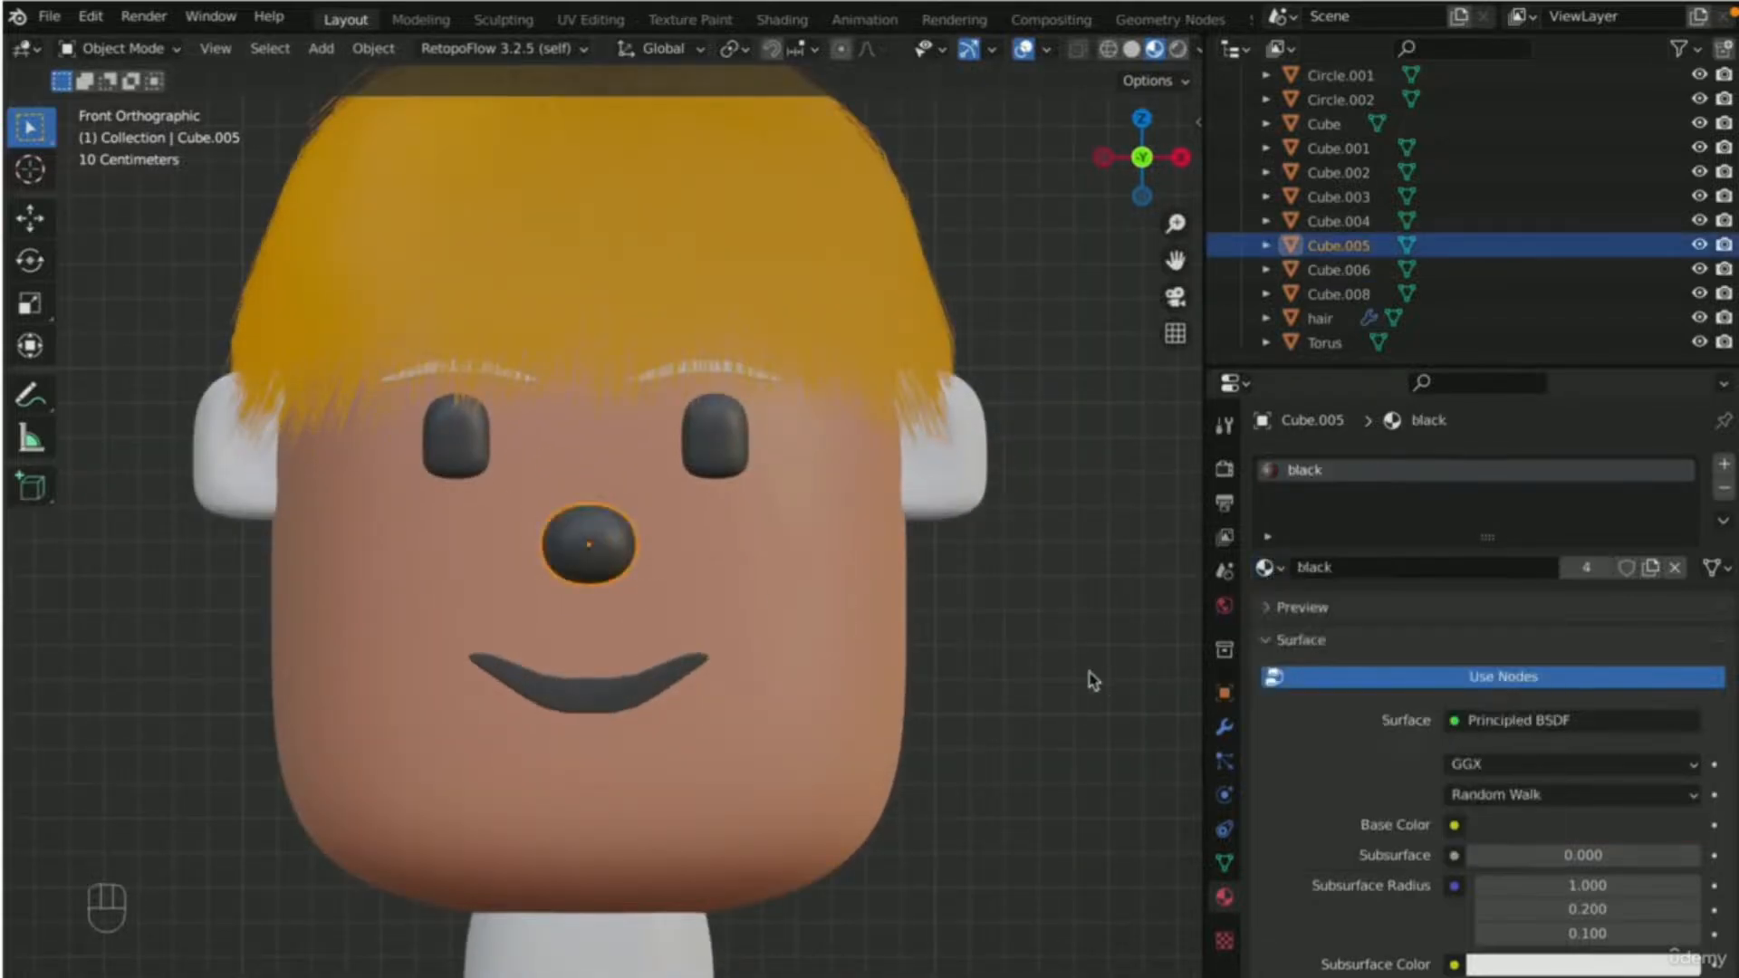
click(1090, 674)
- Replace the mouth's material with the existing red Material.004
scroll(1080, 673, down, 2)
scroll(1041, 683, up, 5)
click(752, 791)
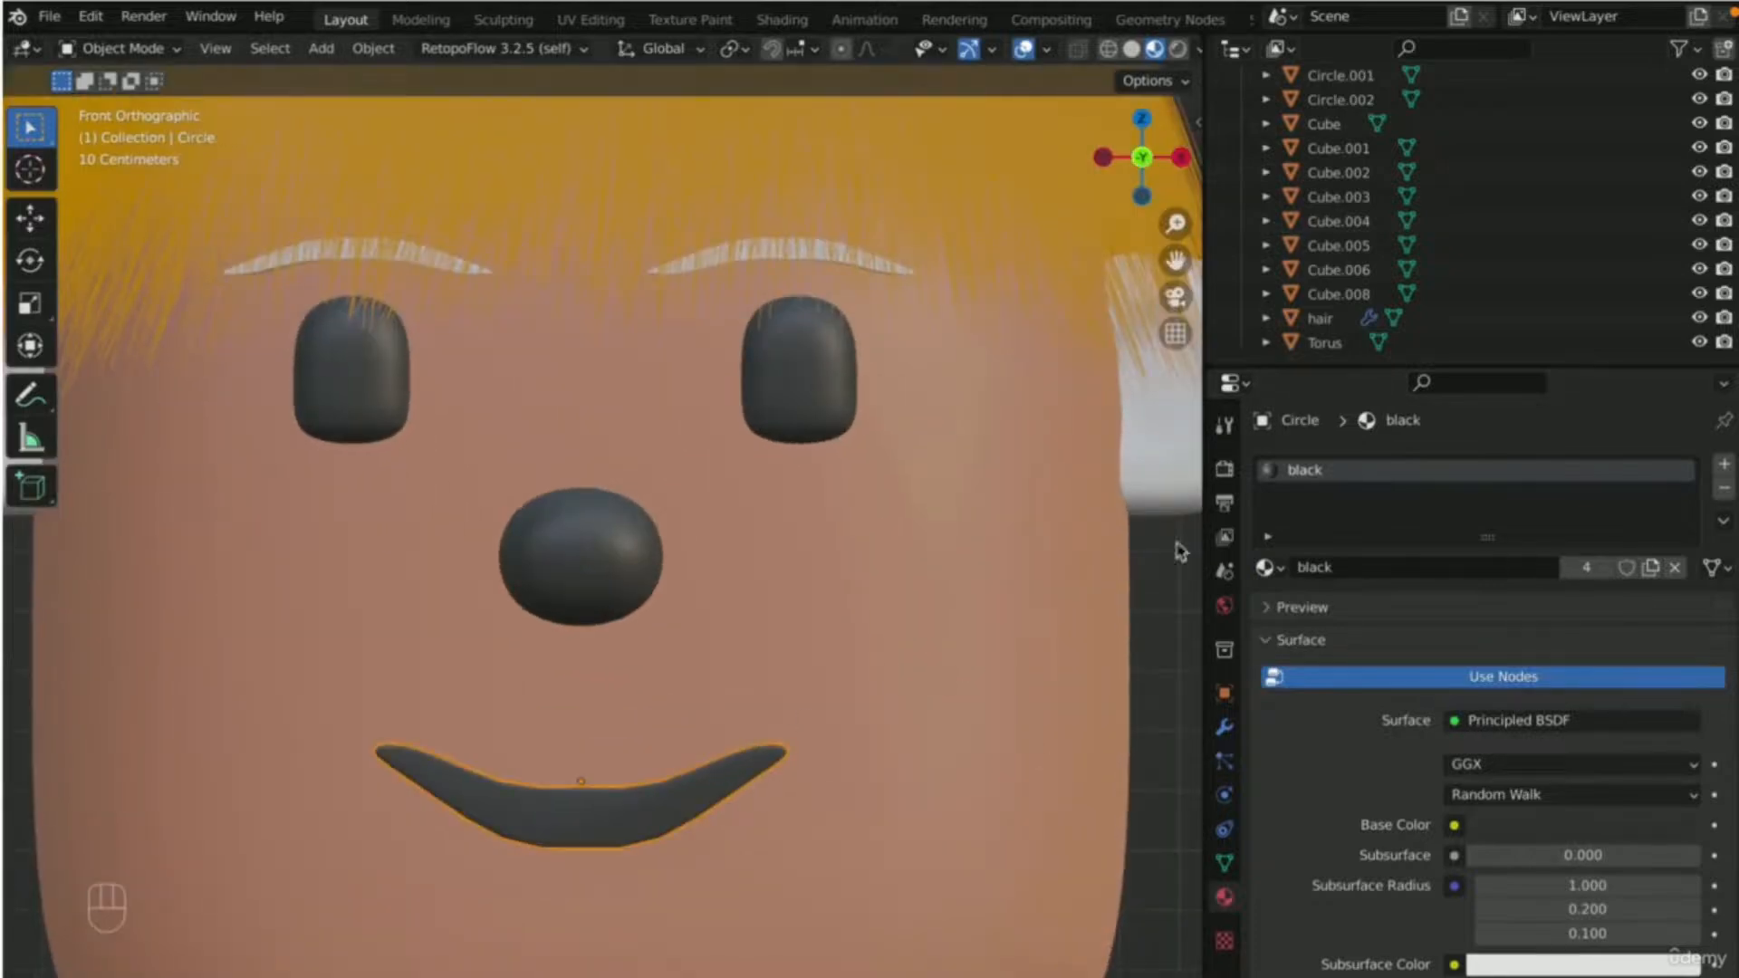
click(1265, 567)
click(1305, 748)
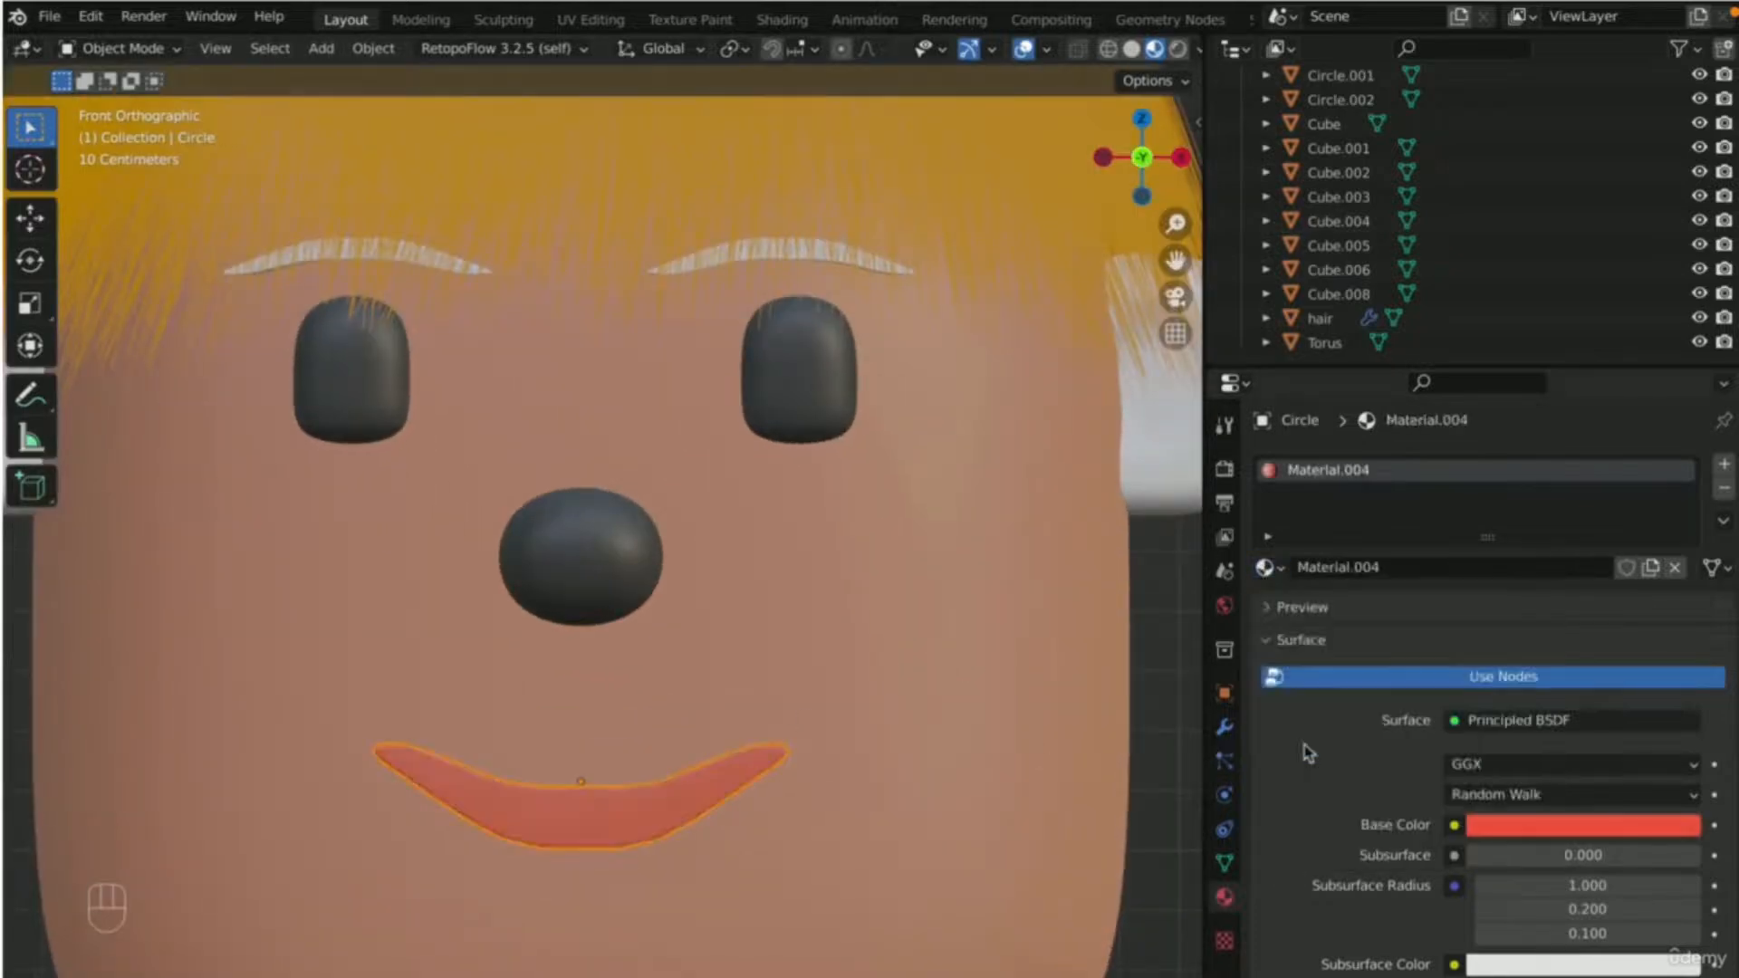
scroll(1127, 629, down, 5)
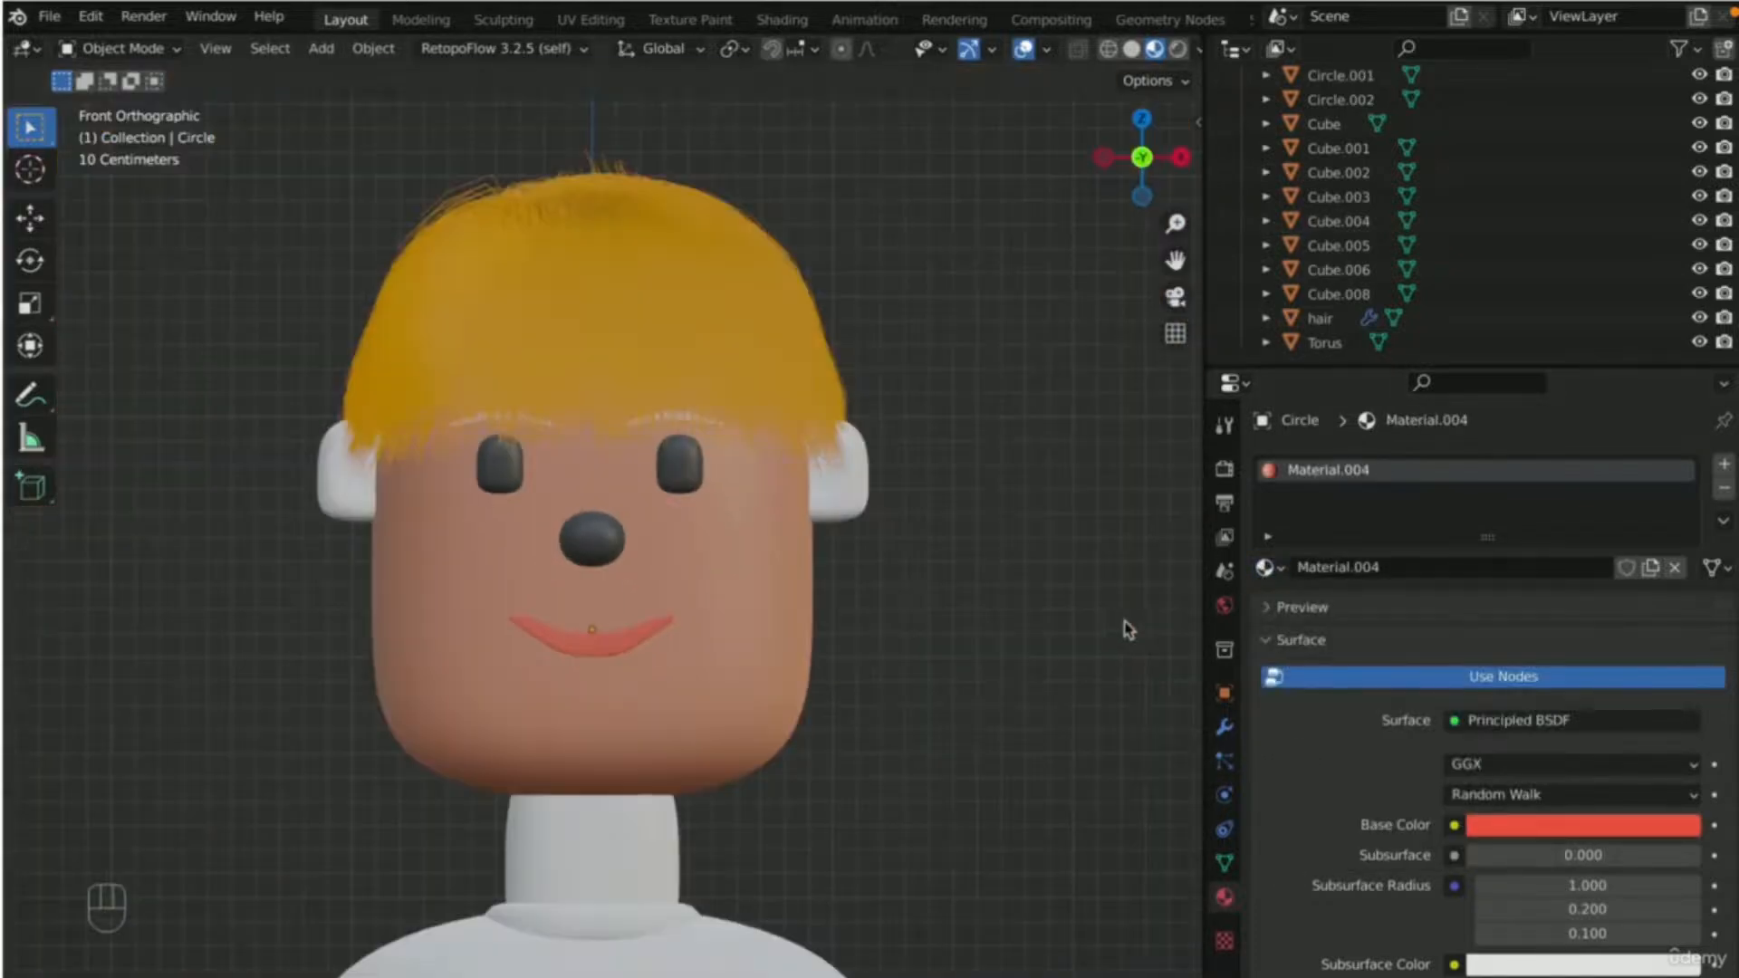
- Assign the existing "black" material to both eyebrows
click(665, 418)
click(670, 420)
click(1265, 567)
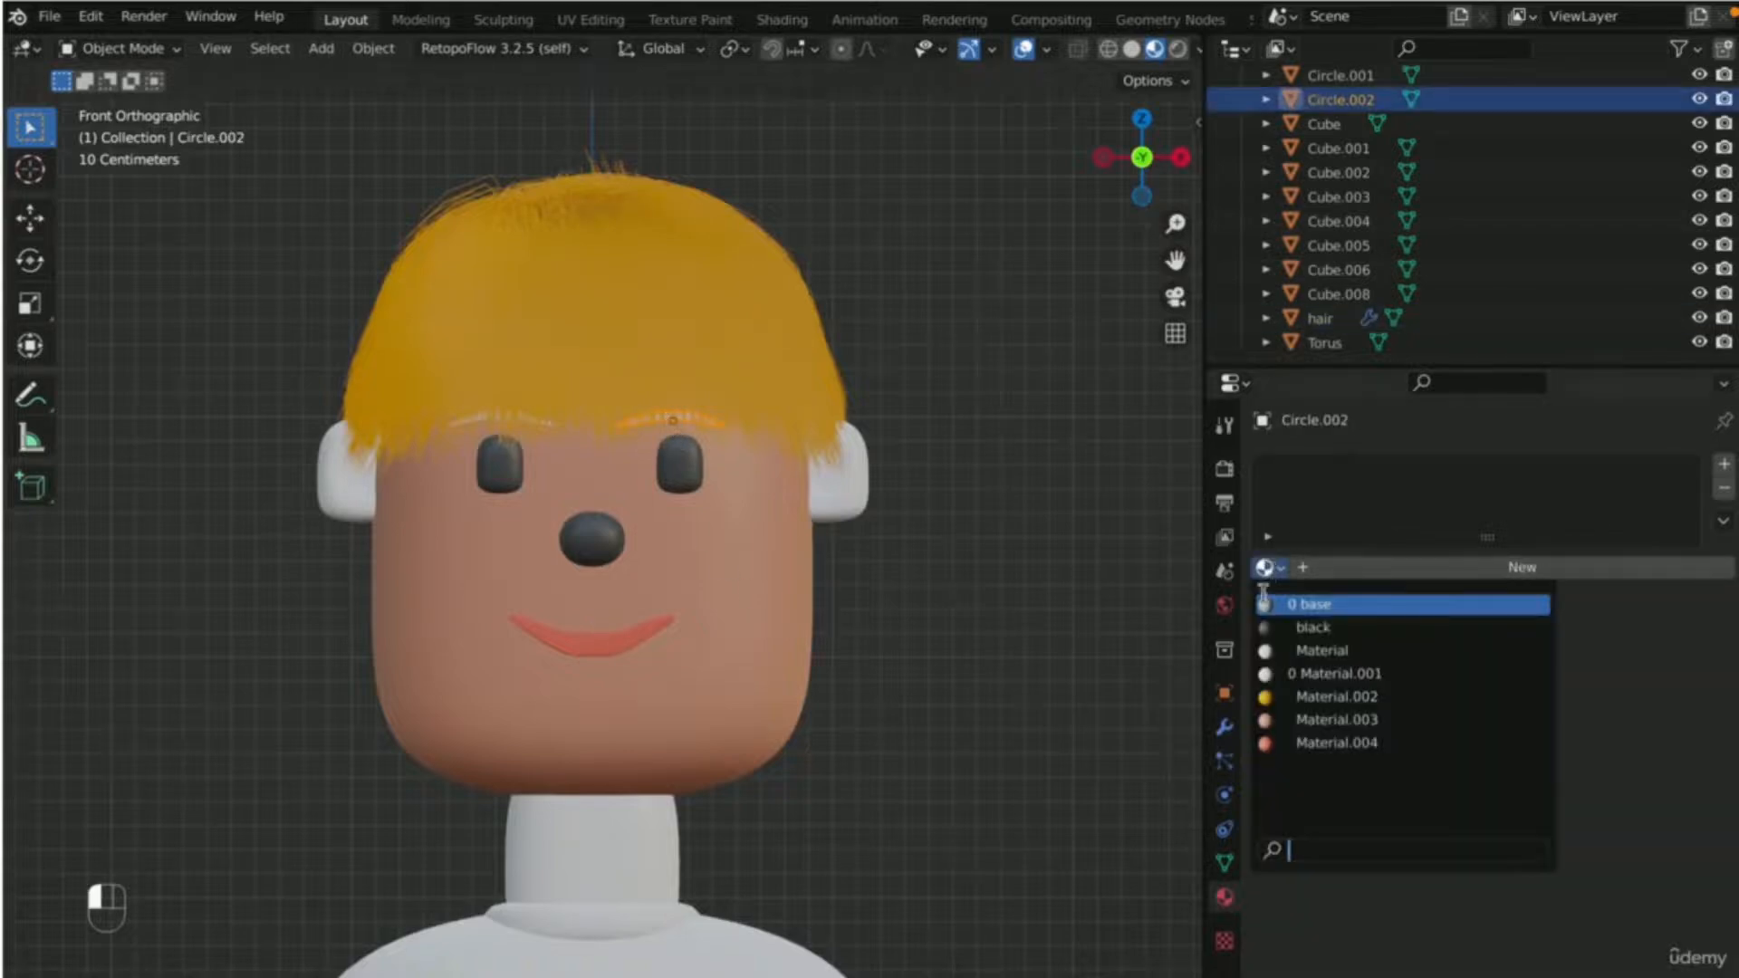
click(1298, 627)
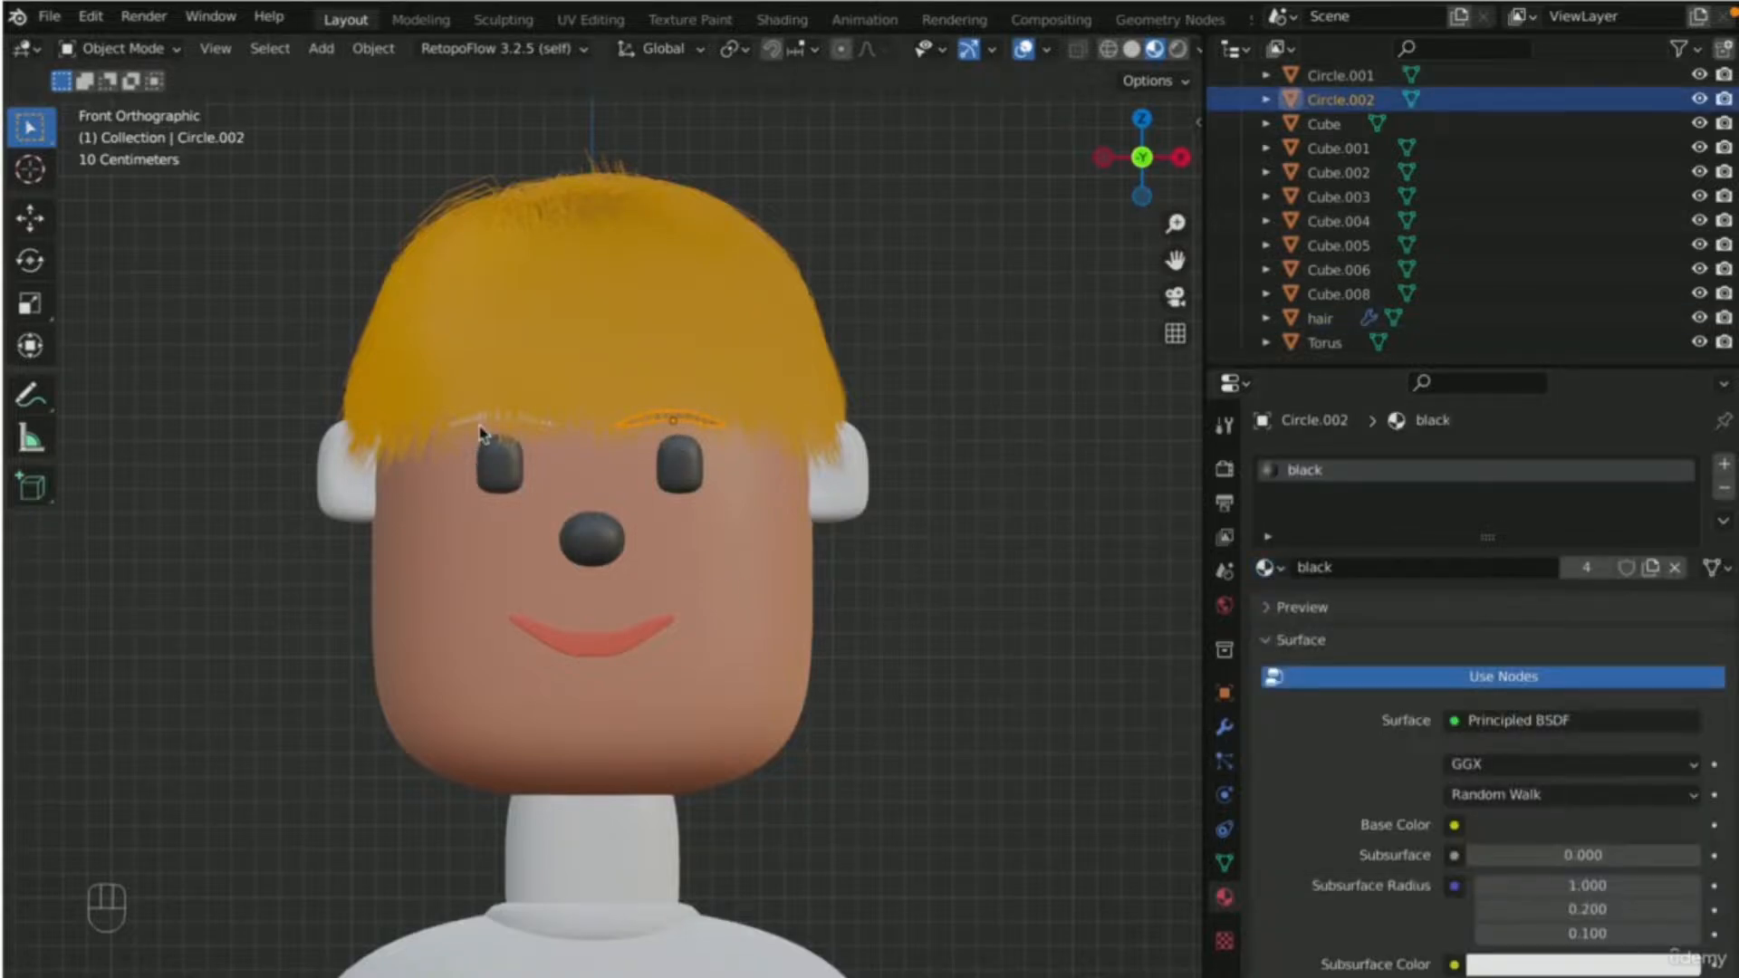
click(482, 428)
click(514, 424)
click(1268, 567)
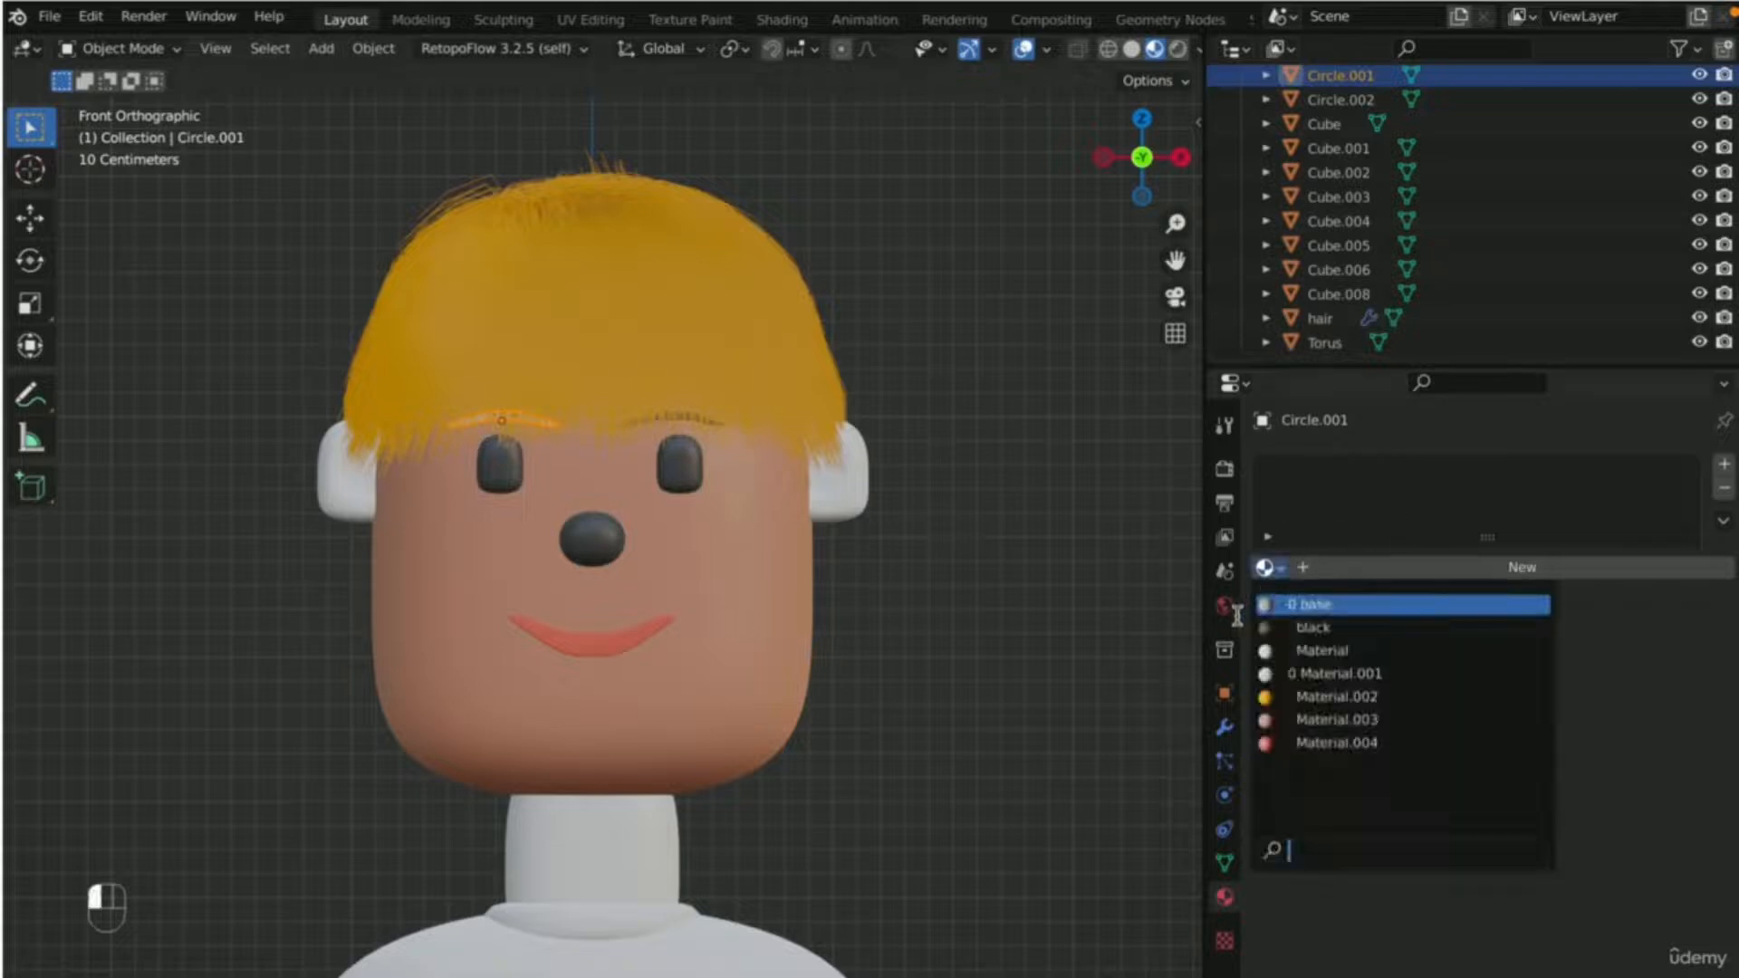
click(1313, 628)
- Assign the skin-colored Material.003 to the first ear, Cube.002, and deselect it
scroll(941, 624, down, 3)
middle_drag(963, 601, 964, 600)
key(KP_1)
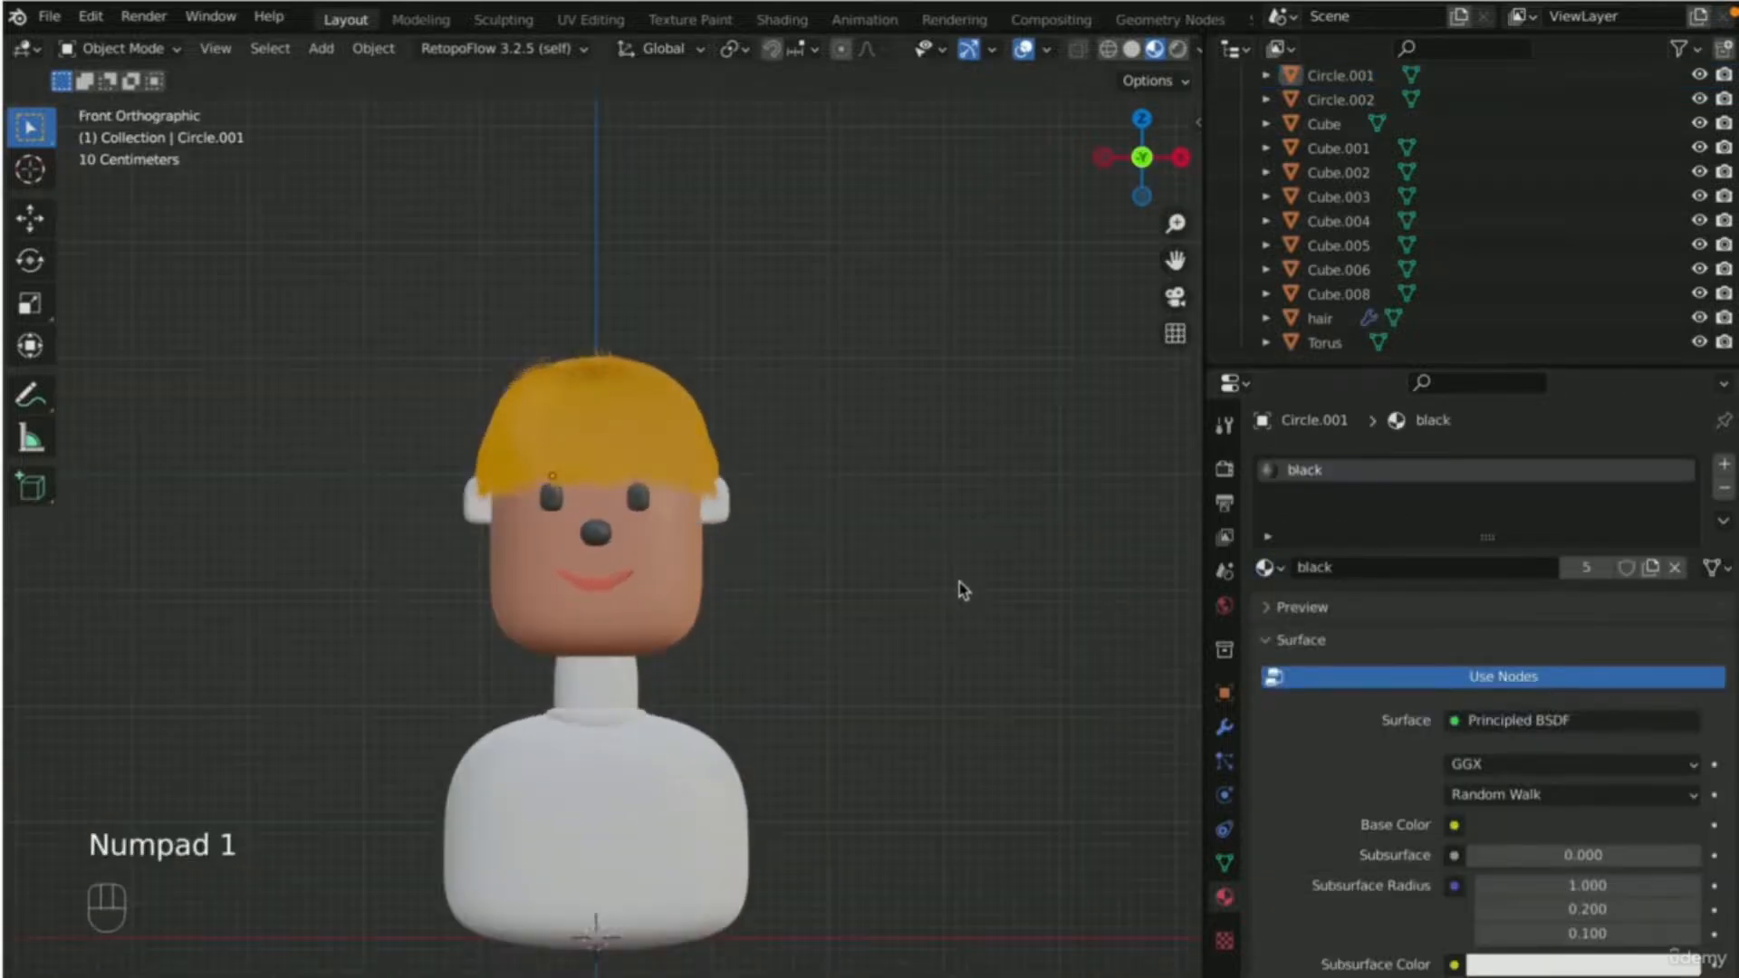
scroll(959, 588, up, 5)
click(1007, 491)
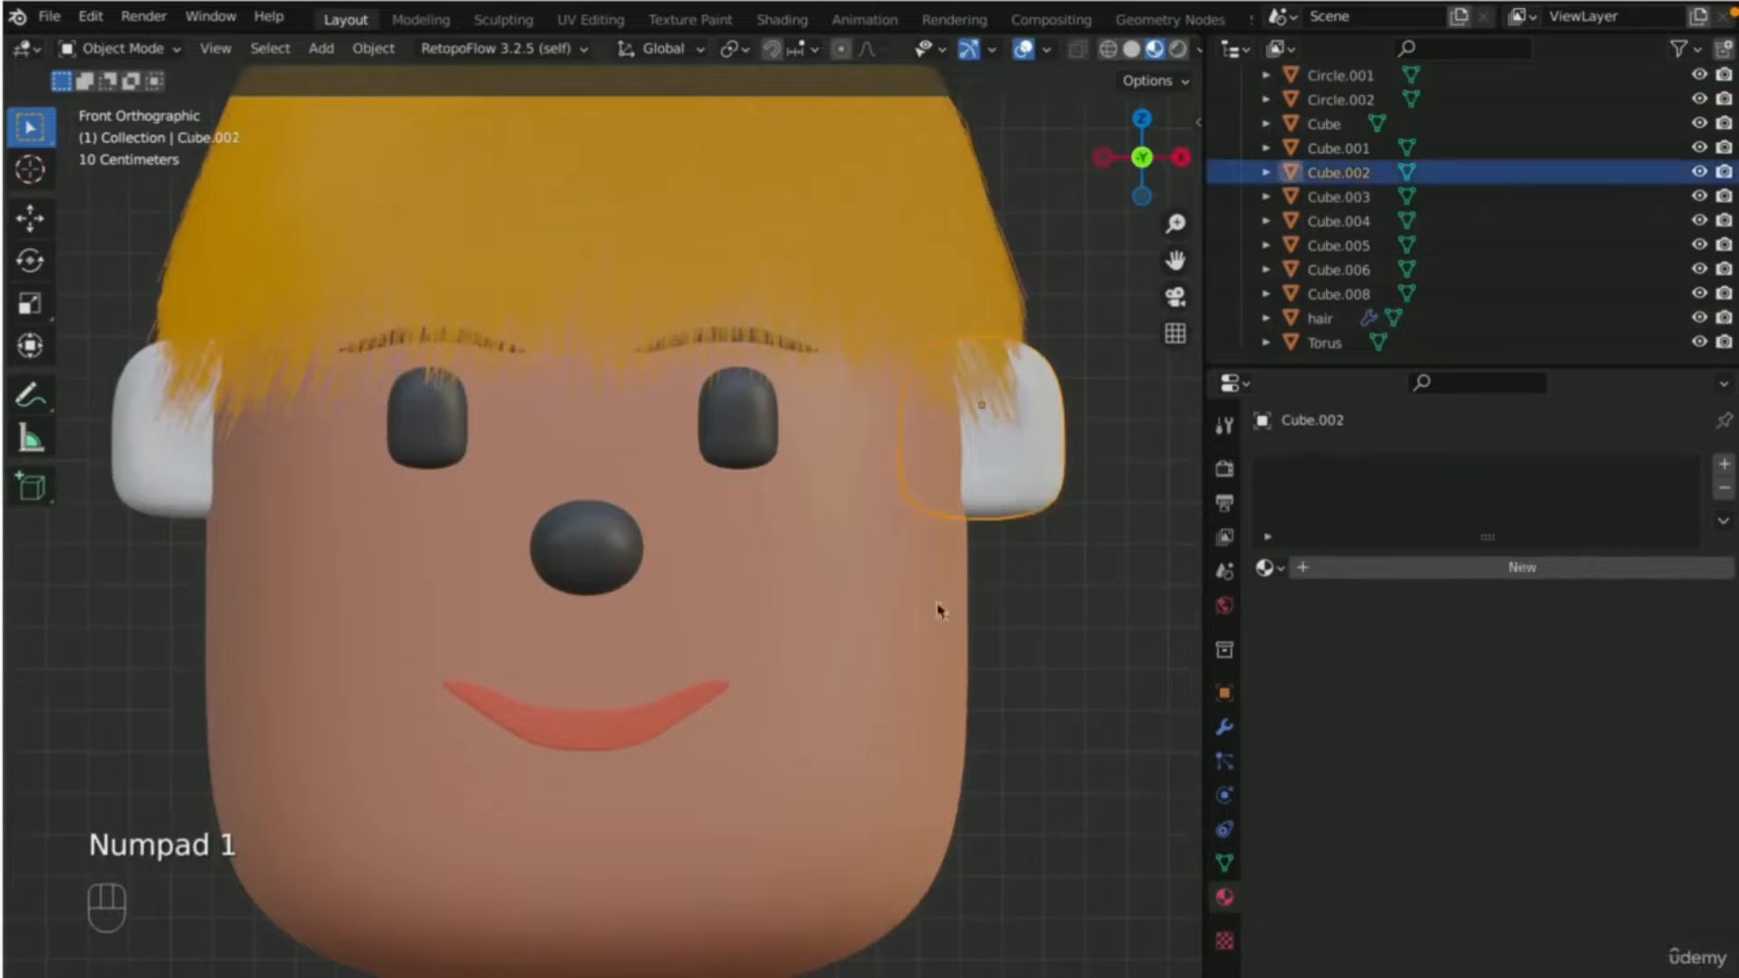
click(1268, 569)
click(1272, 701)
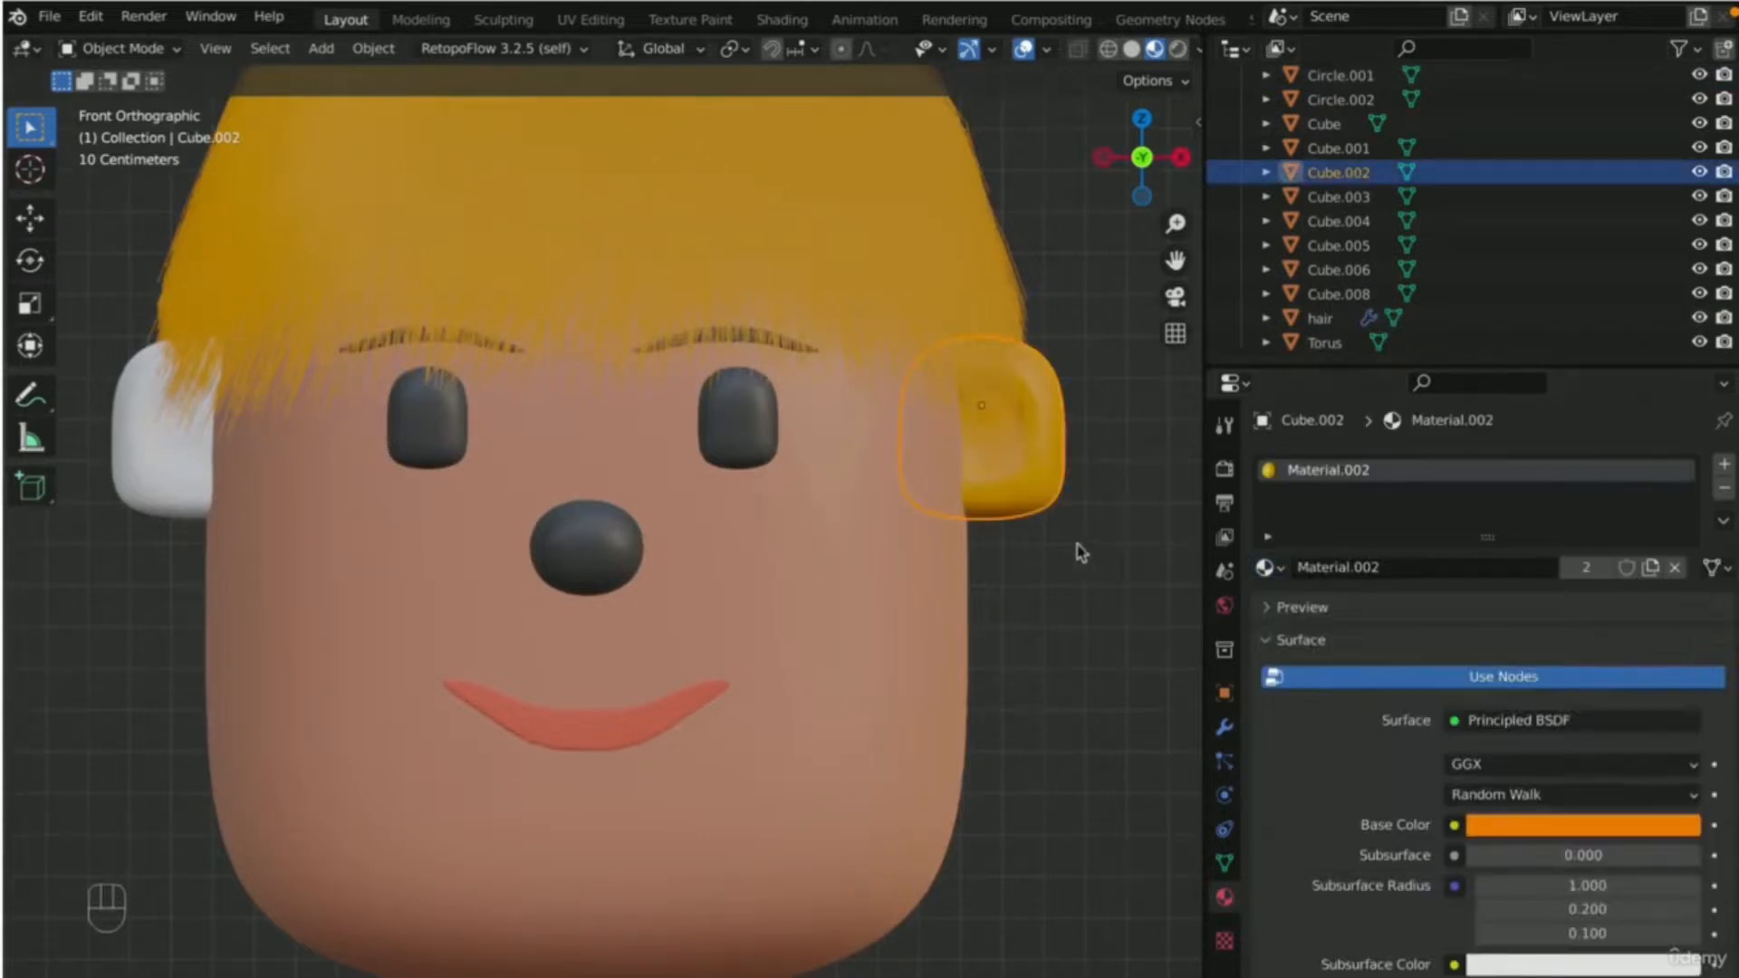
click(1268, 568)
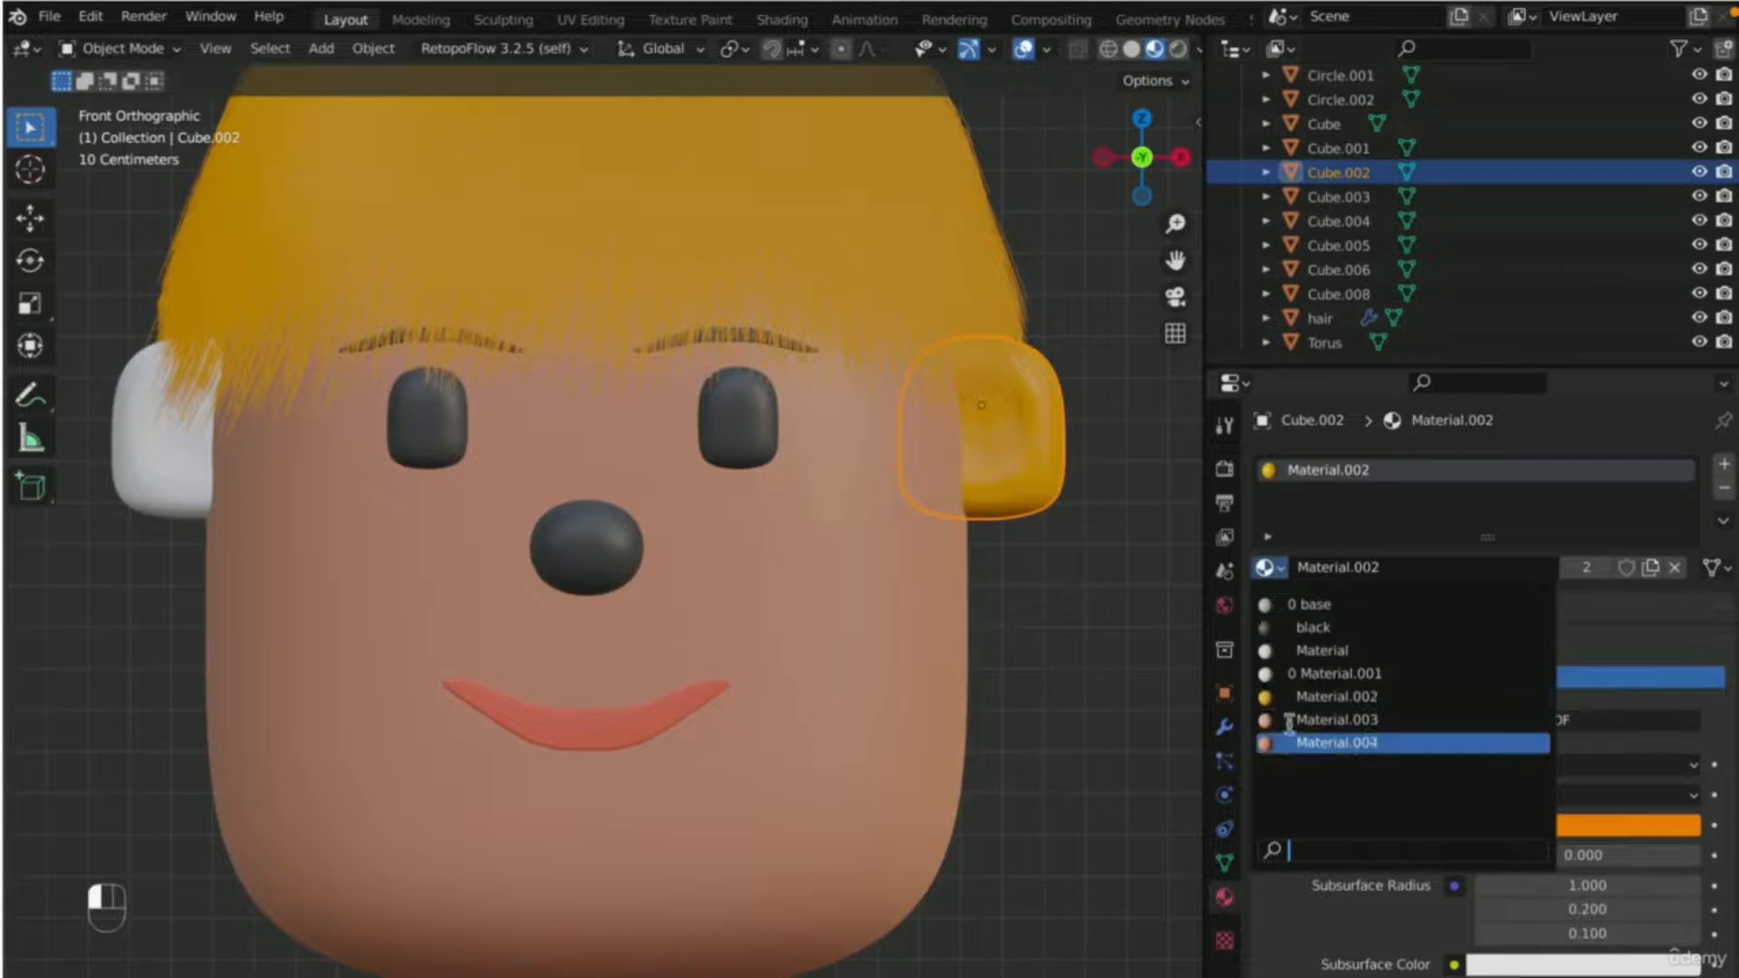
click(1331, 719)
click(1143, 697)
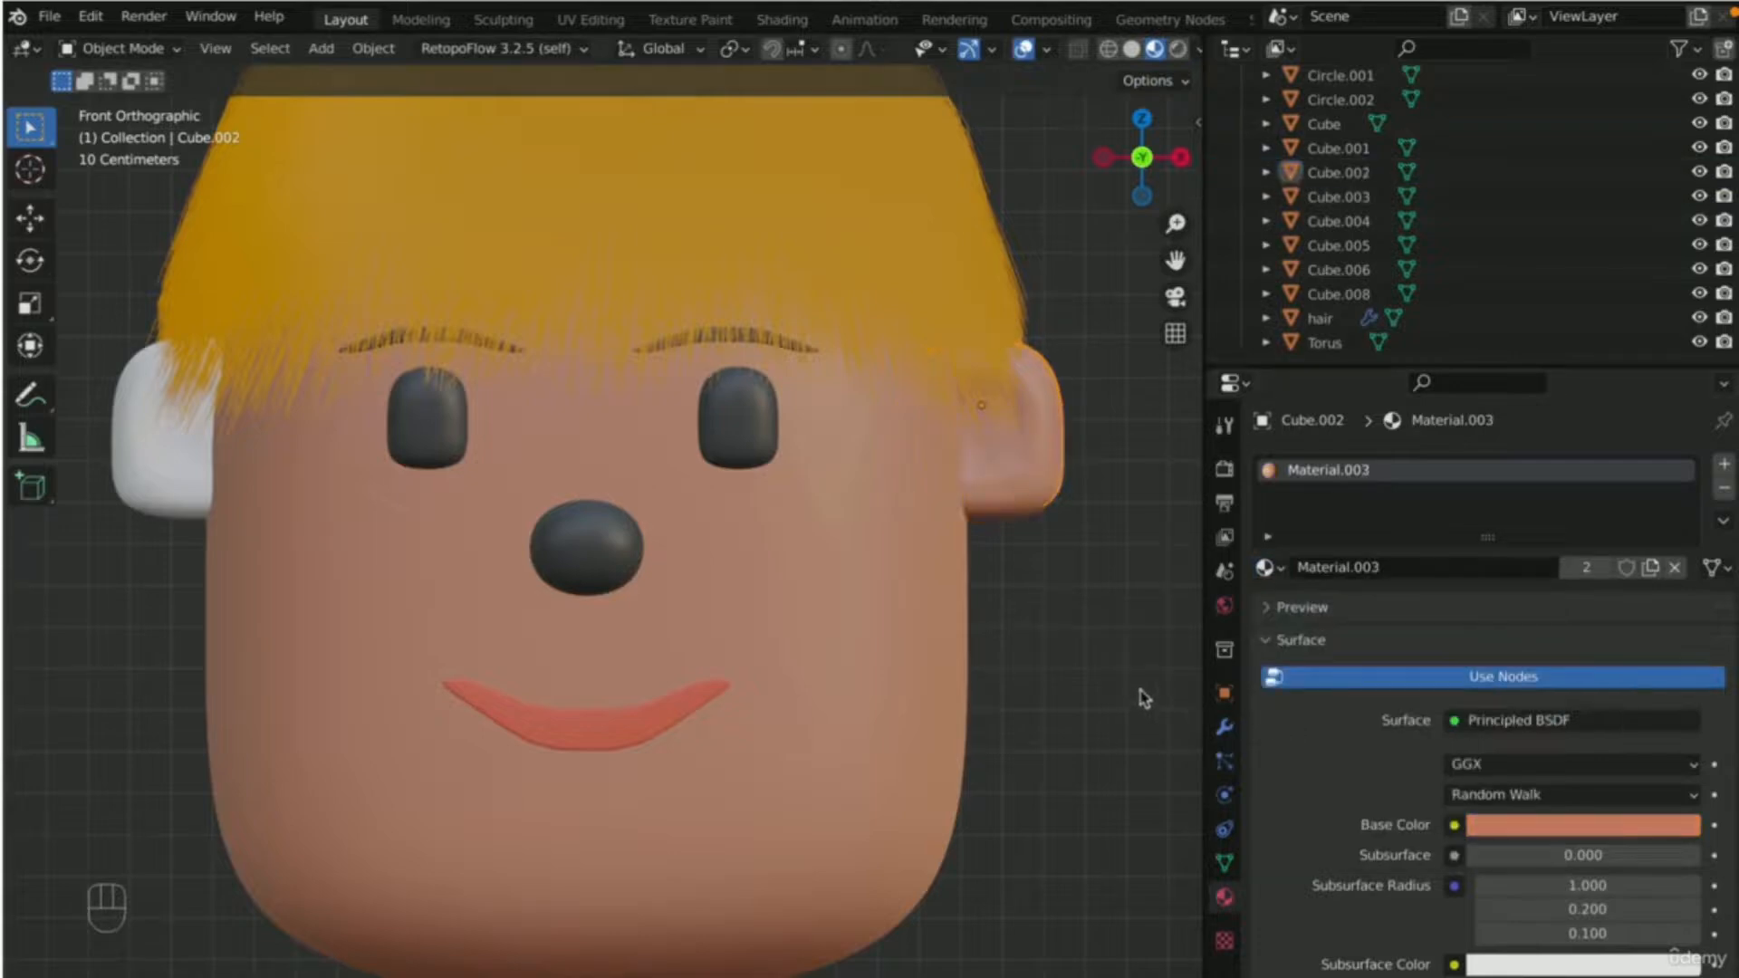
- Assign the same Material.003 to the remaining white ear, Cube.001, and deselect it
click(136, 505)
click(1277, 569)
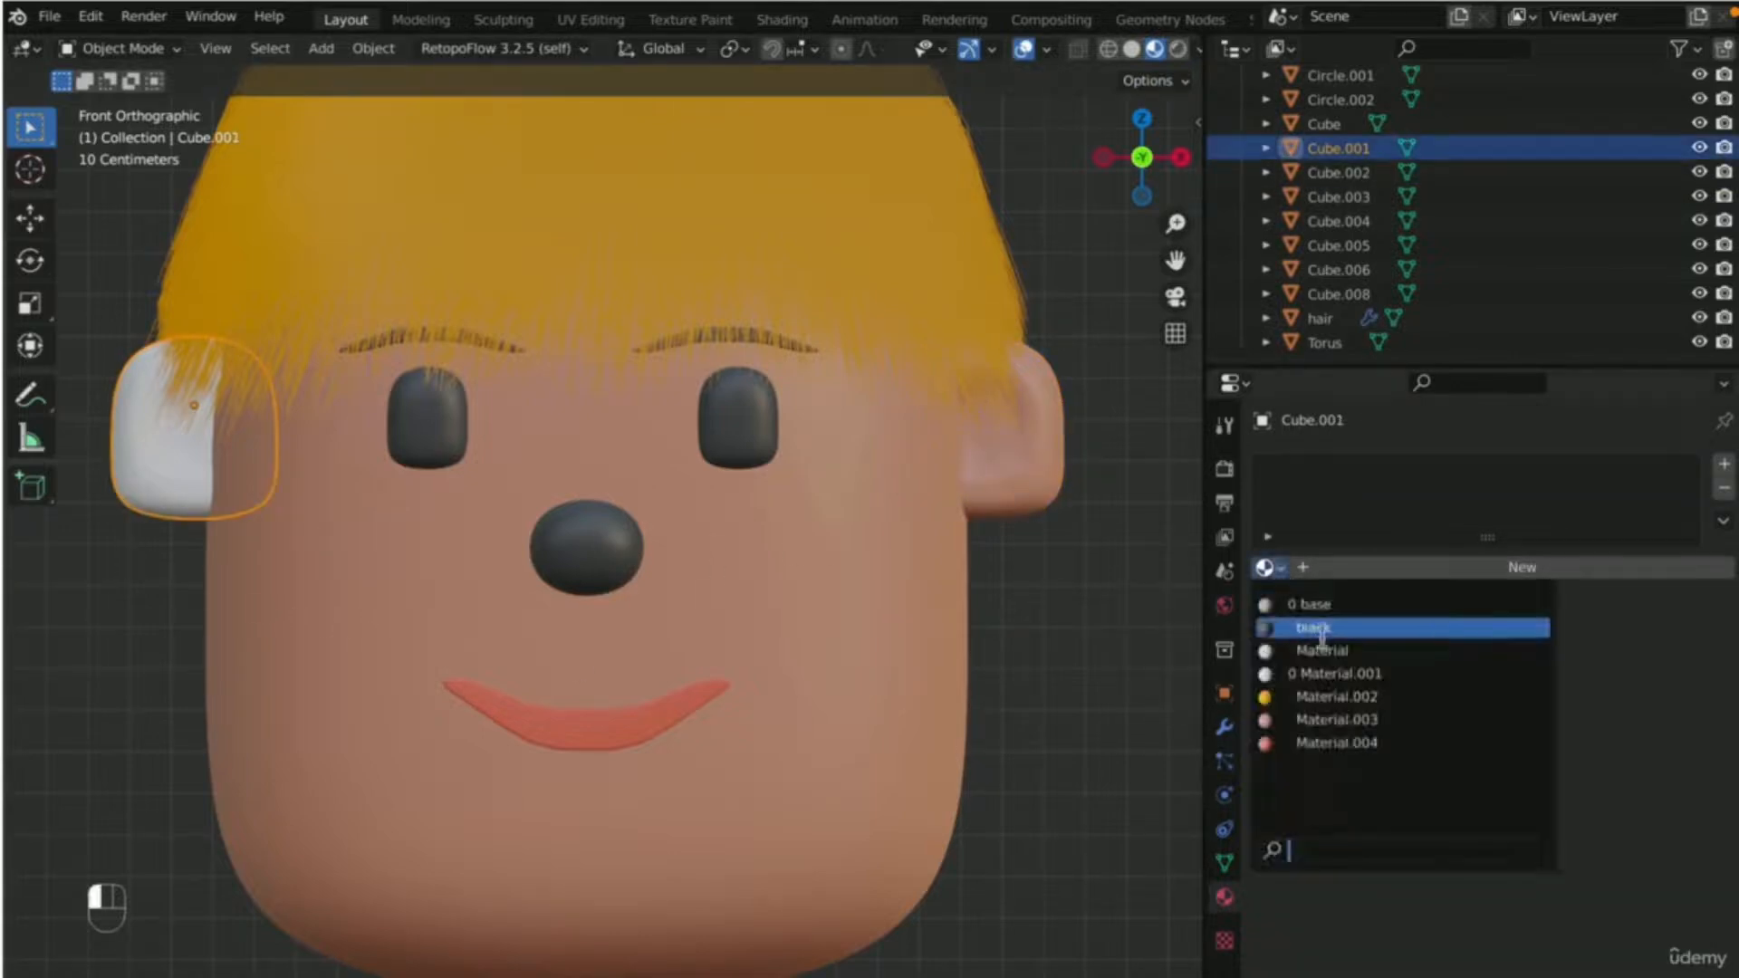
click(1292, 718)
click(1056, 640)
scroll(1058, 641, down, 6)
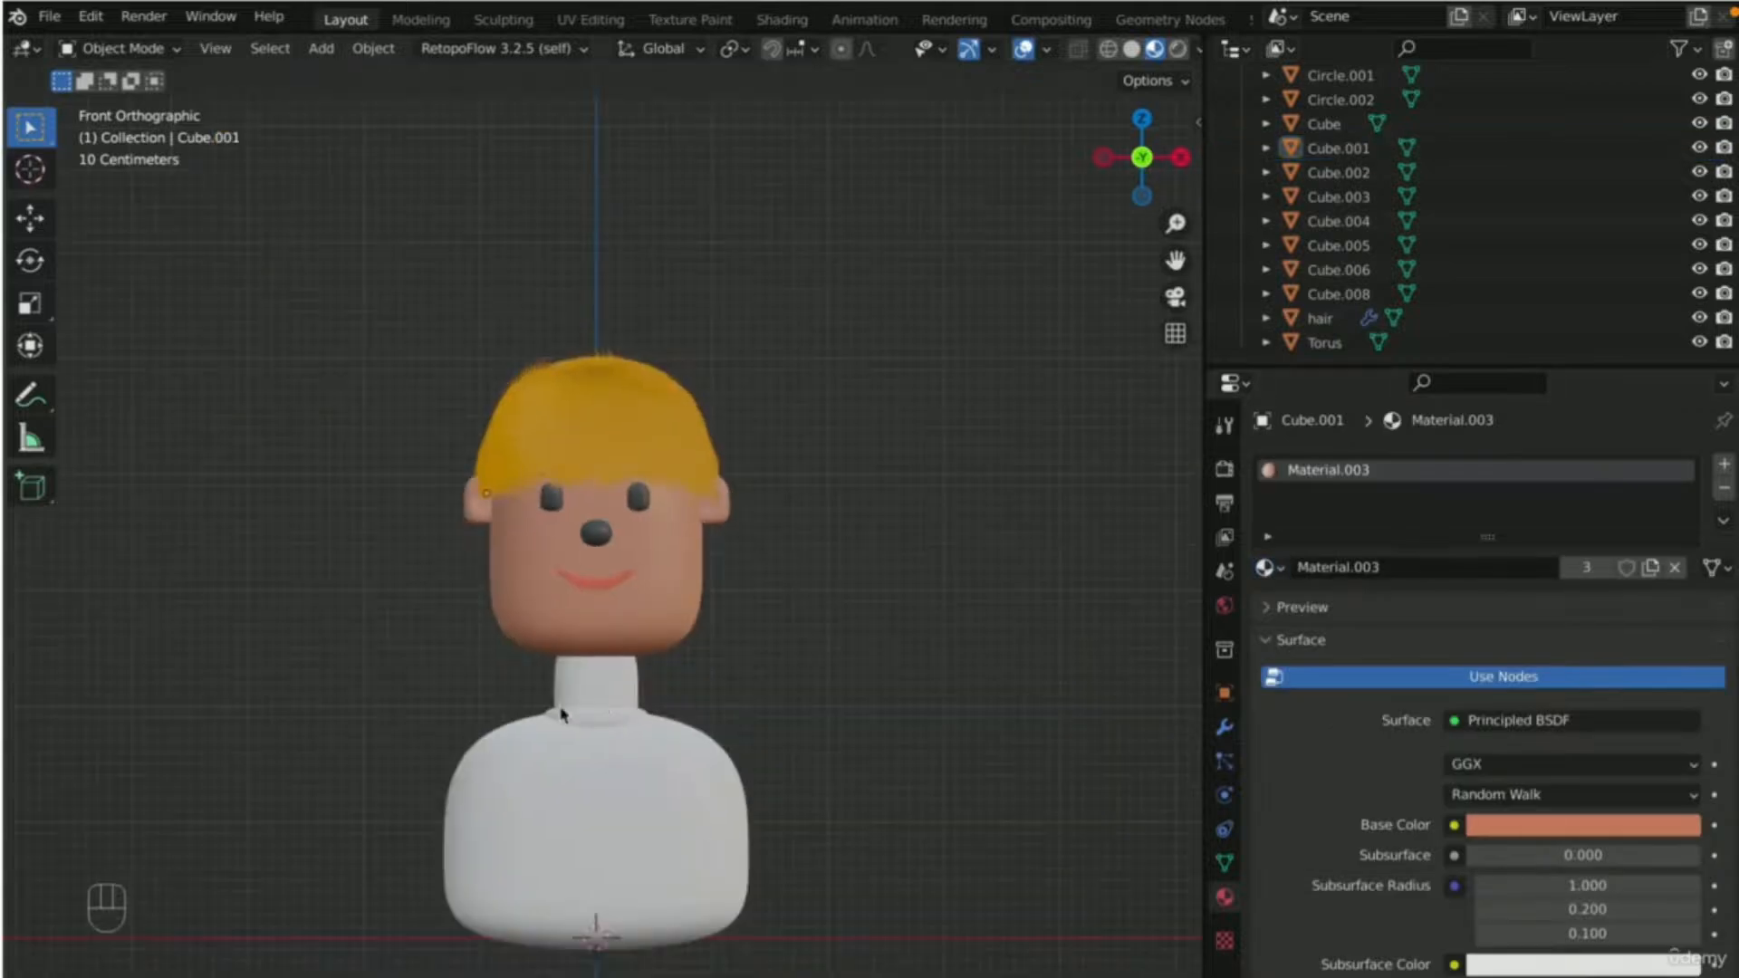
- Lengthen the neck by scaling it along the global Z axis by about 1.16
scroll(854, 652, up, 3)
click(623, 766)
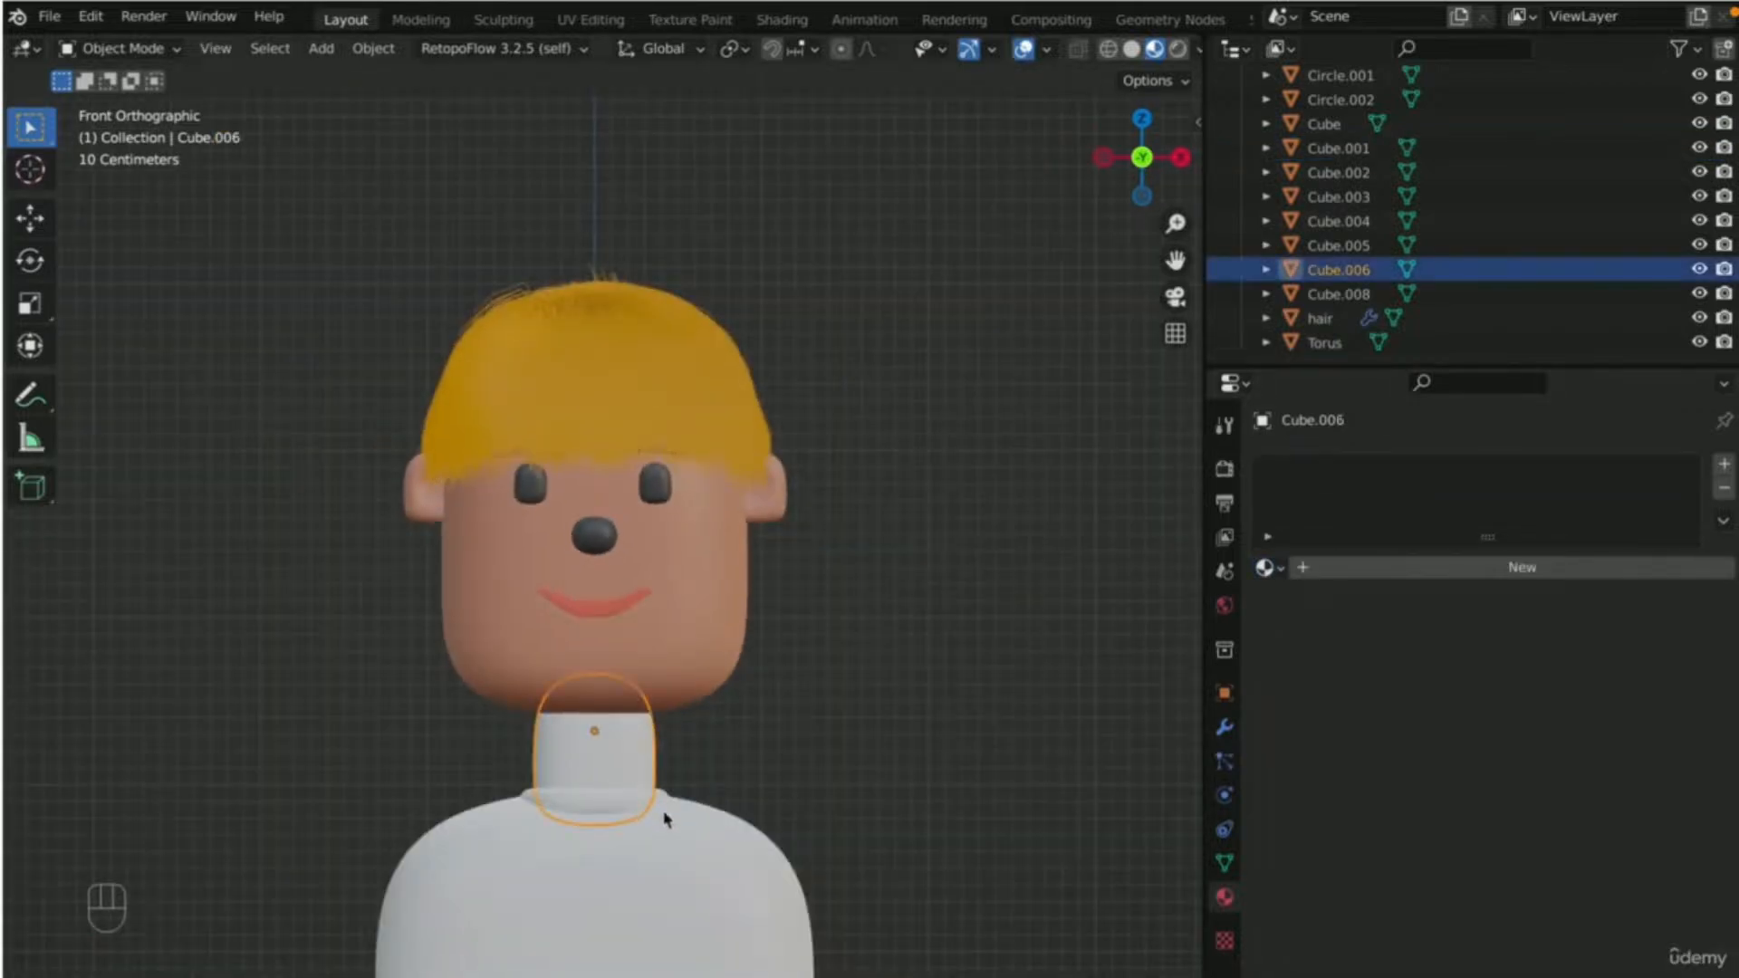
key(s)
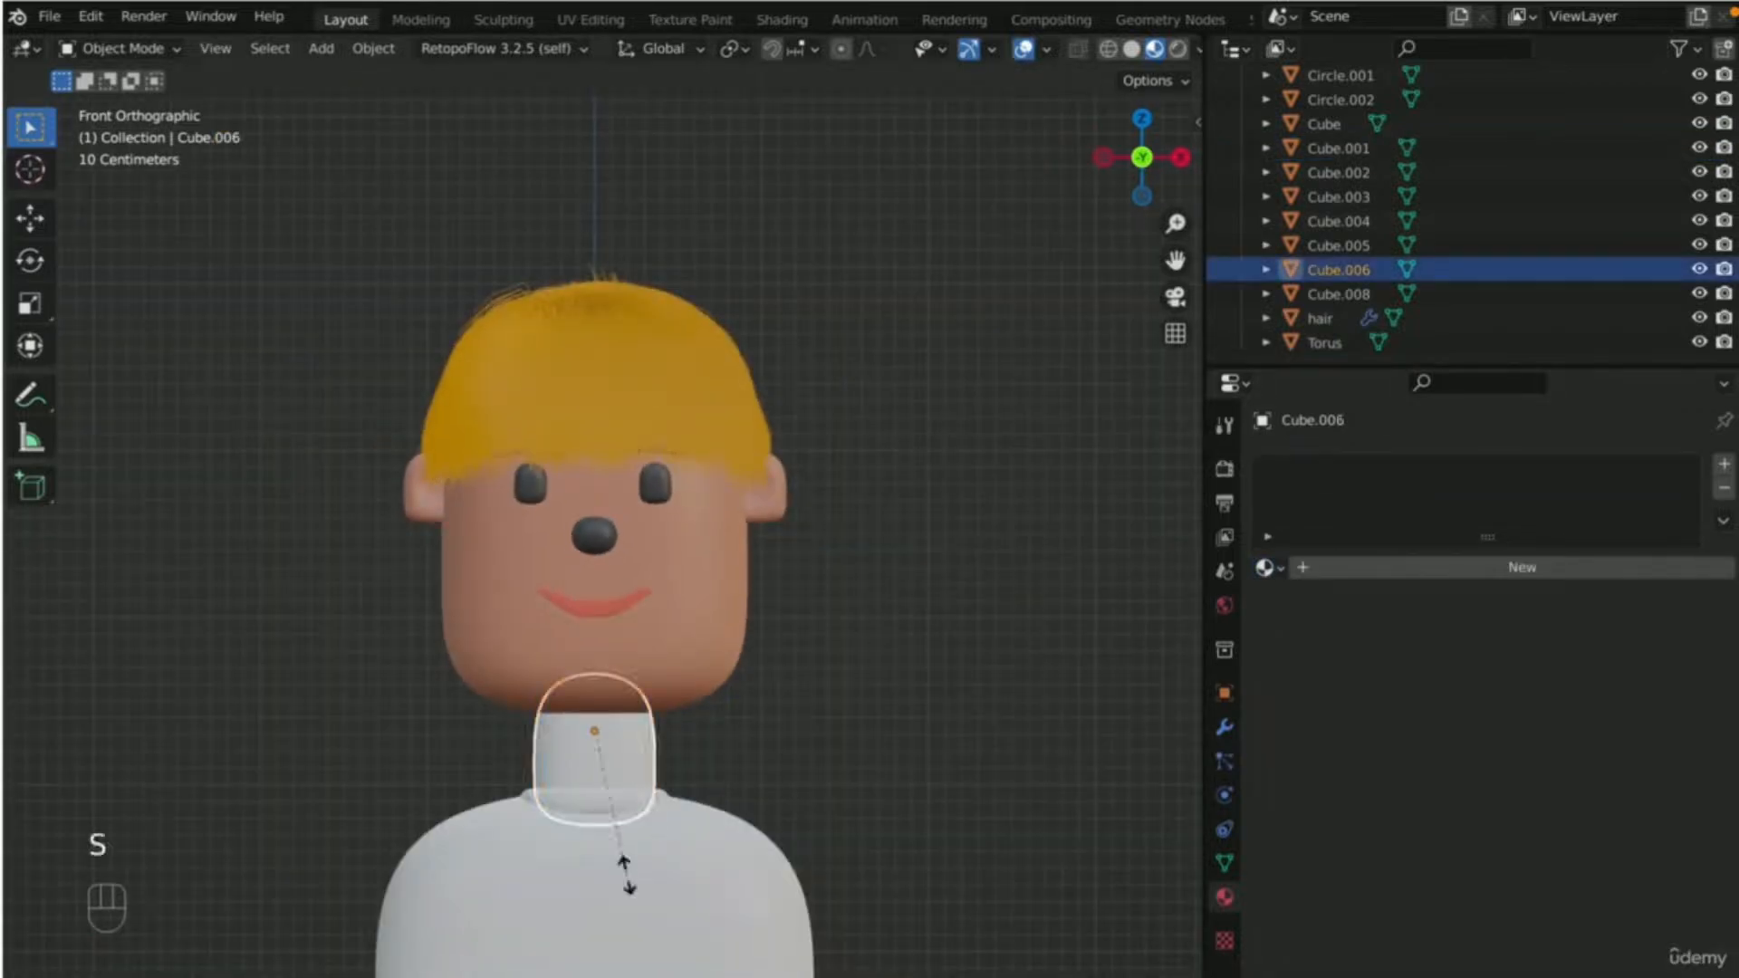
key(z)
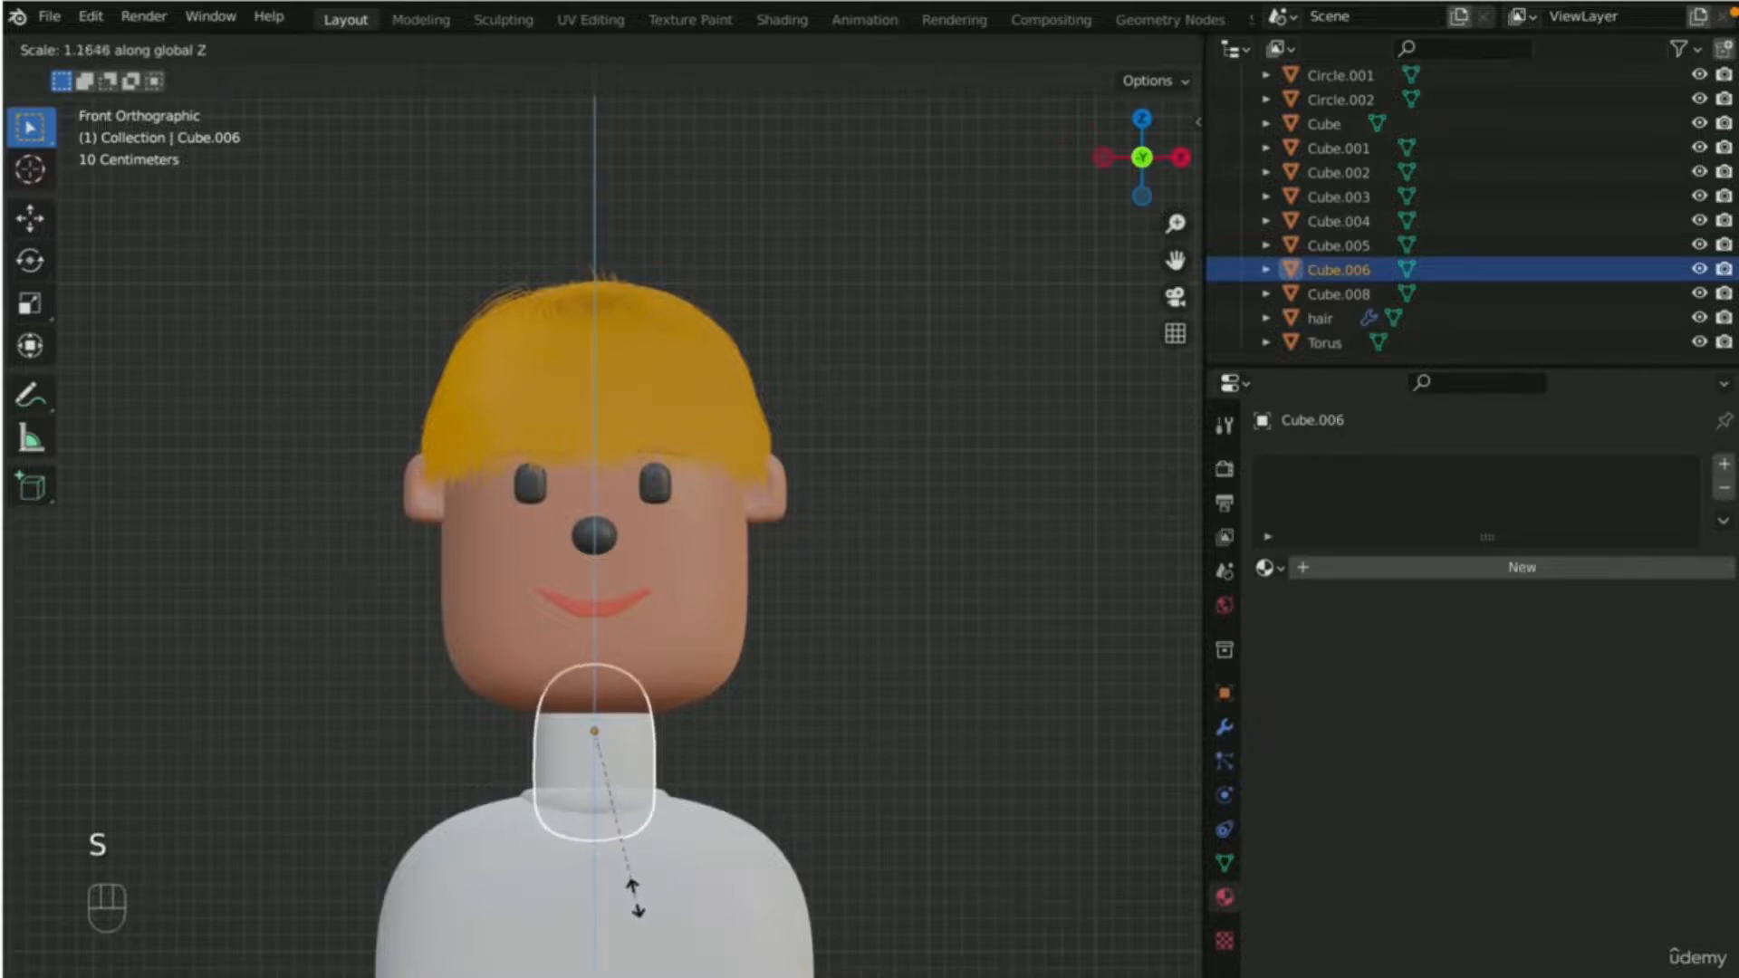
click(634, 903)
click(953, 791)
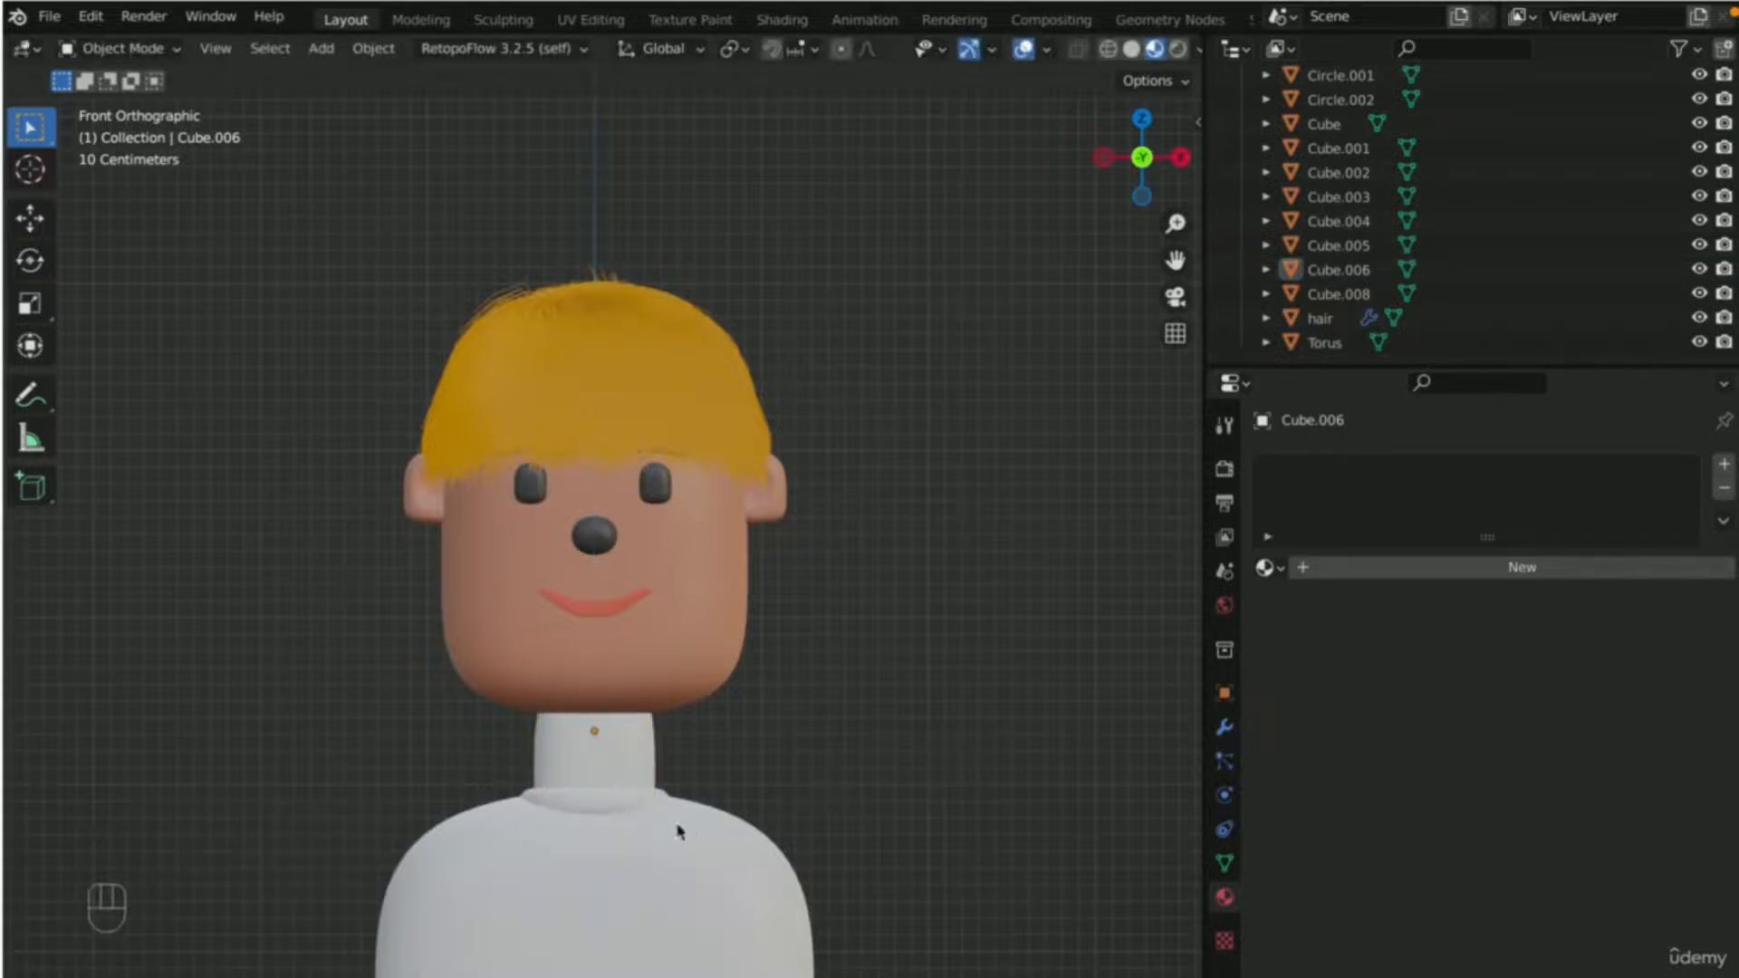
- Move the neck, collar and torso together up along the global Z axis by about 0.1 m
drag(418, 761, 922, 947)
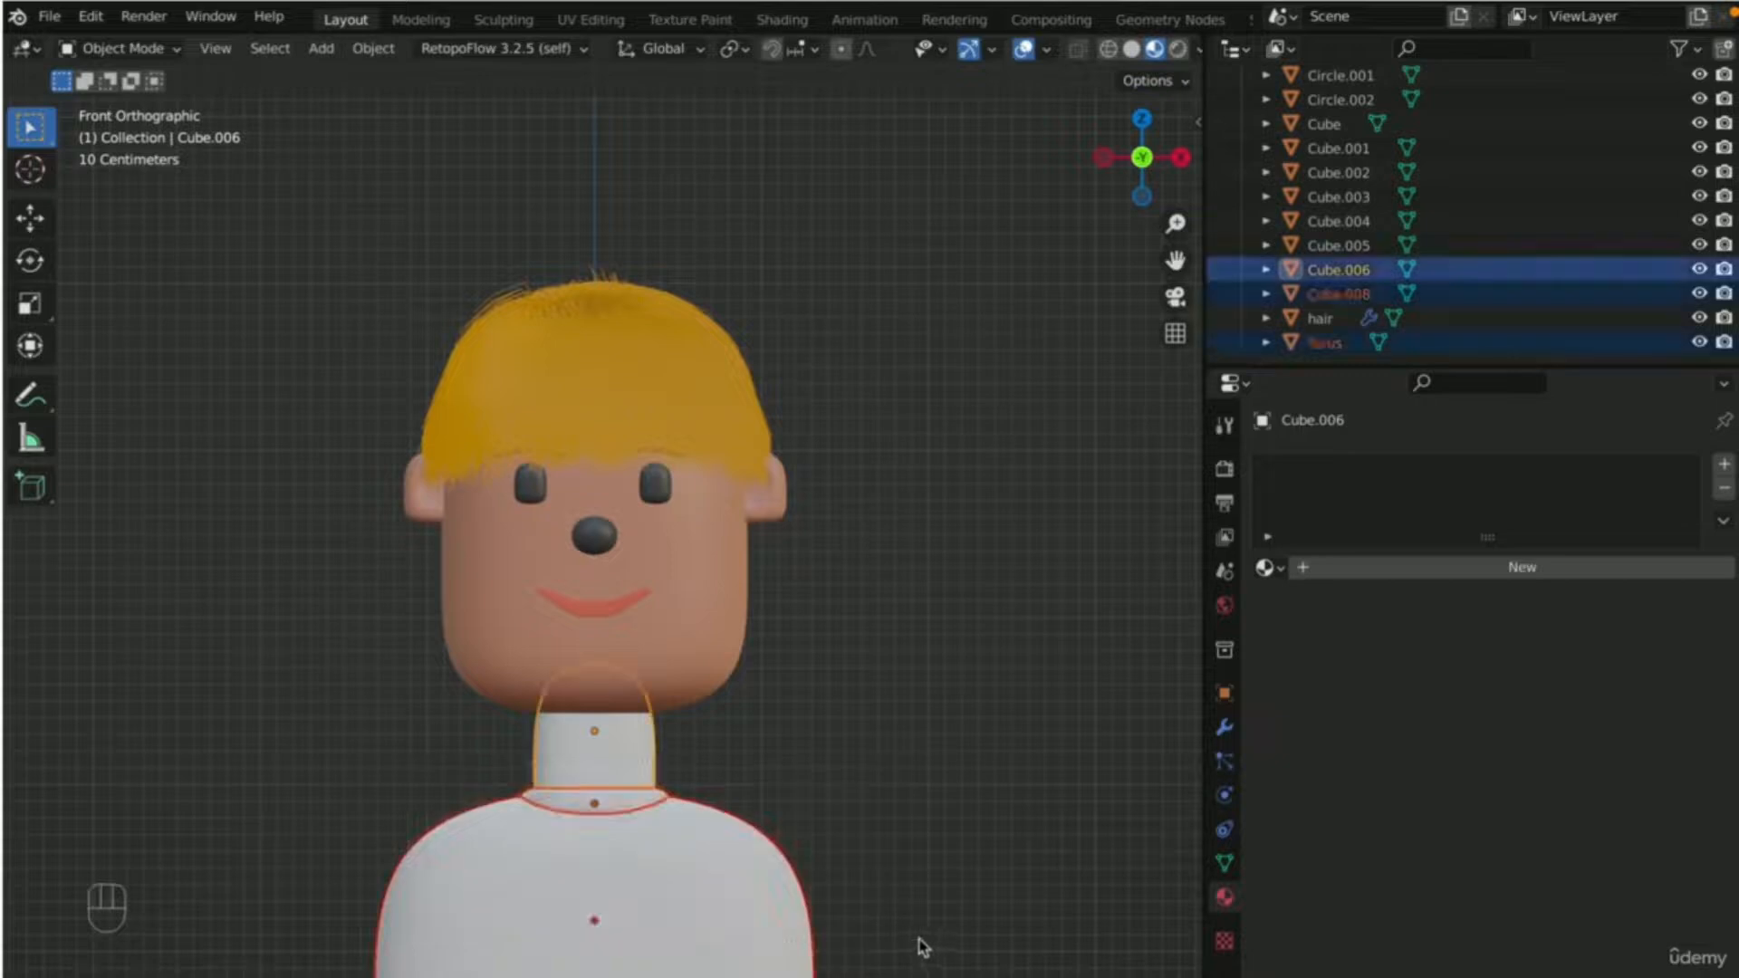
key(g)
key(z)
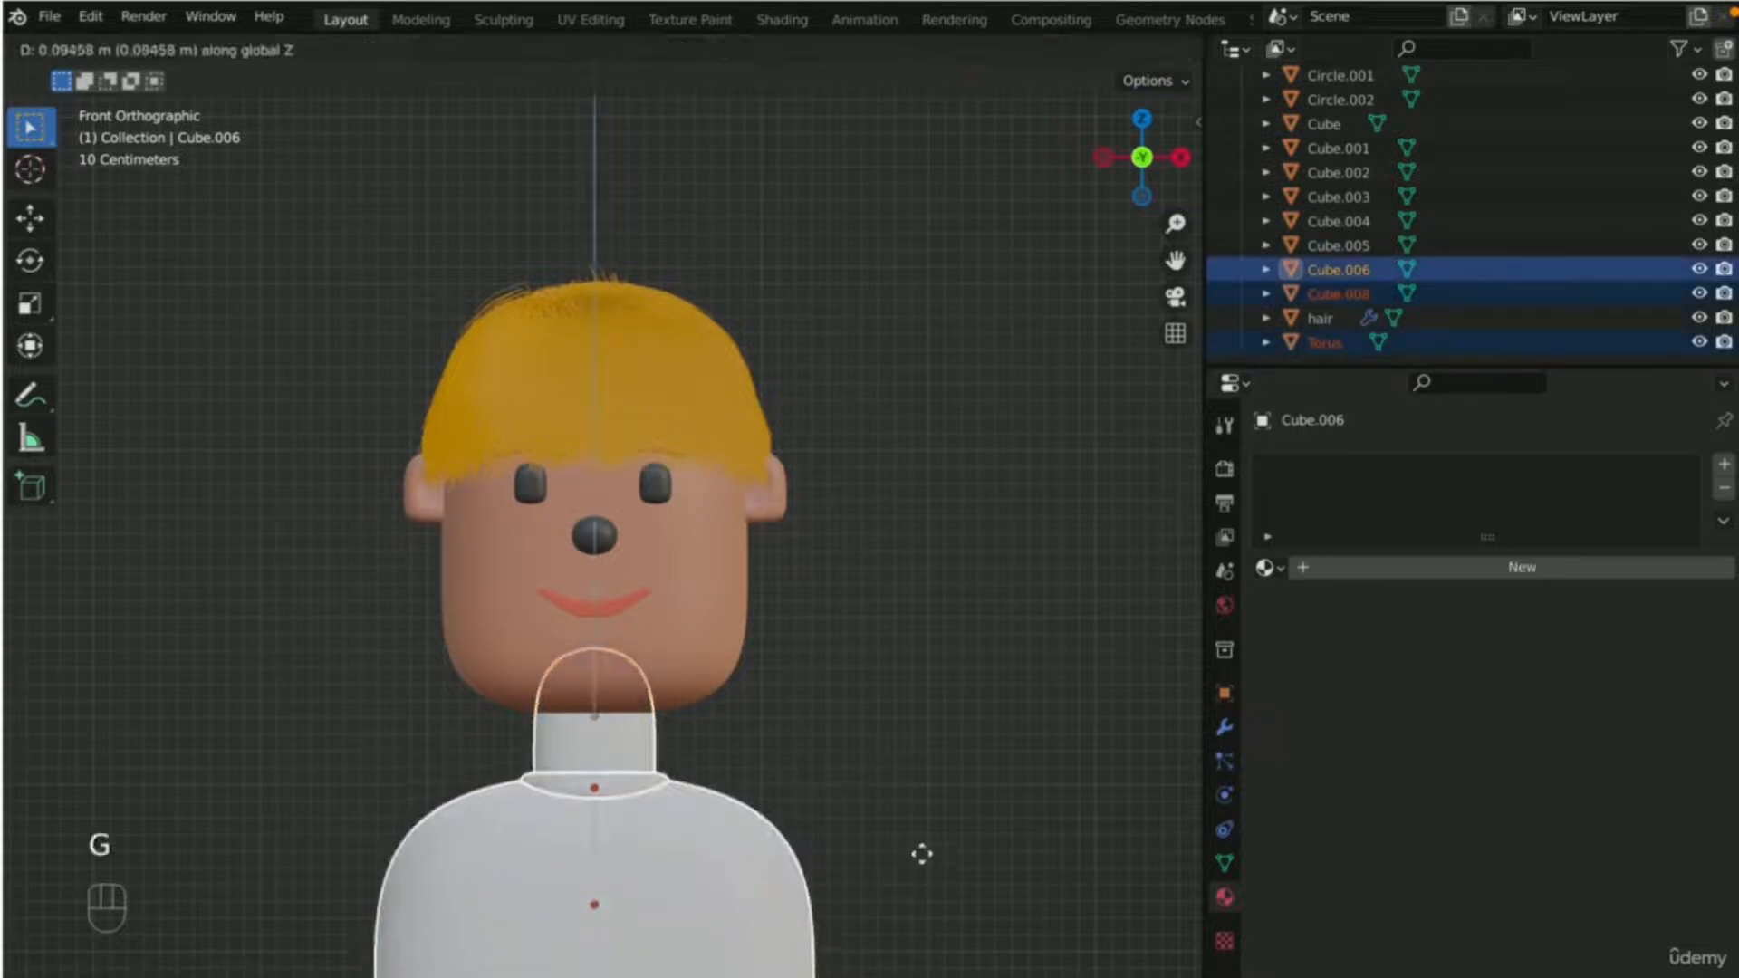
click(923, 847)
click(940, 734)
- Assign the skin-colored Material.003 to the neck
scroll(991, 713, down, 3)
middle_drag(991, 713, 994, 712)
key(KP_1)
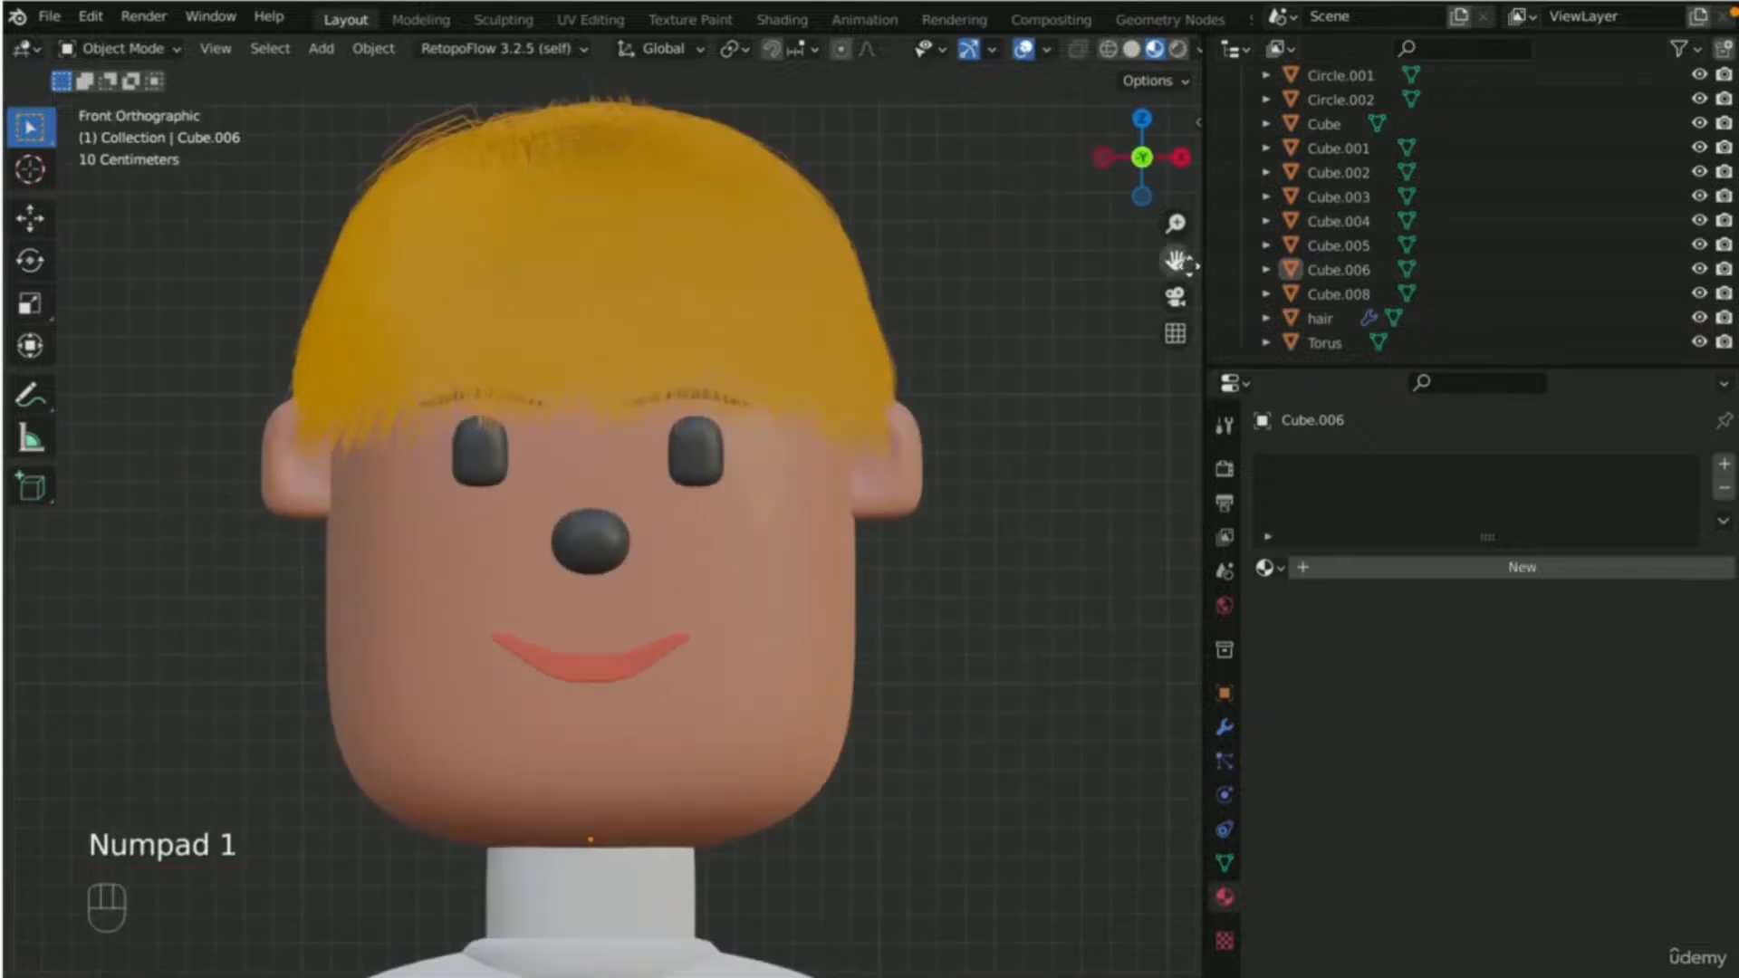
drag(1174, 259, 1174, 99)
scroll(866, 493, up, 4)
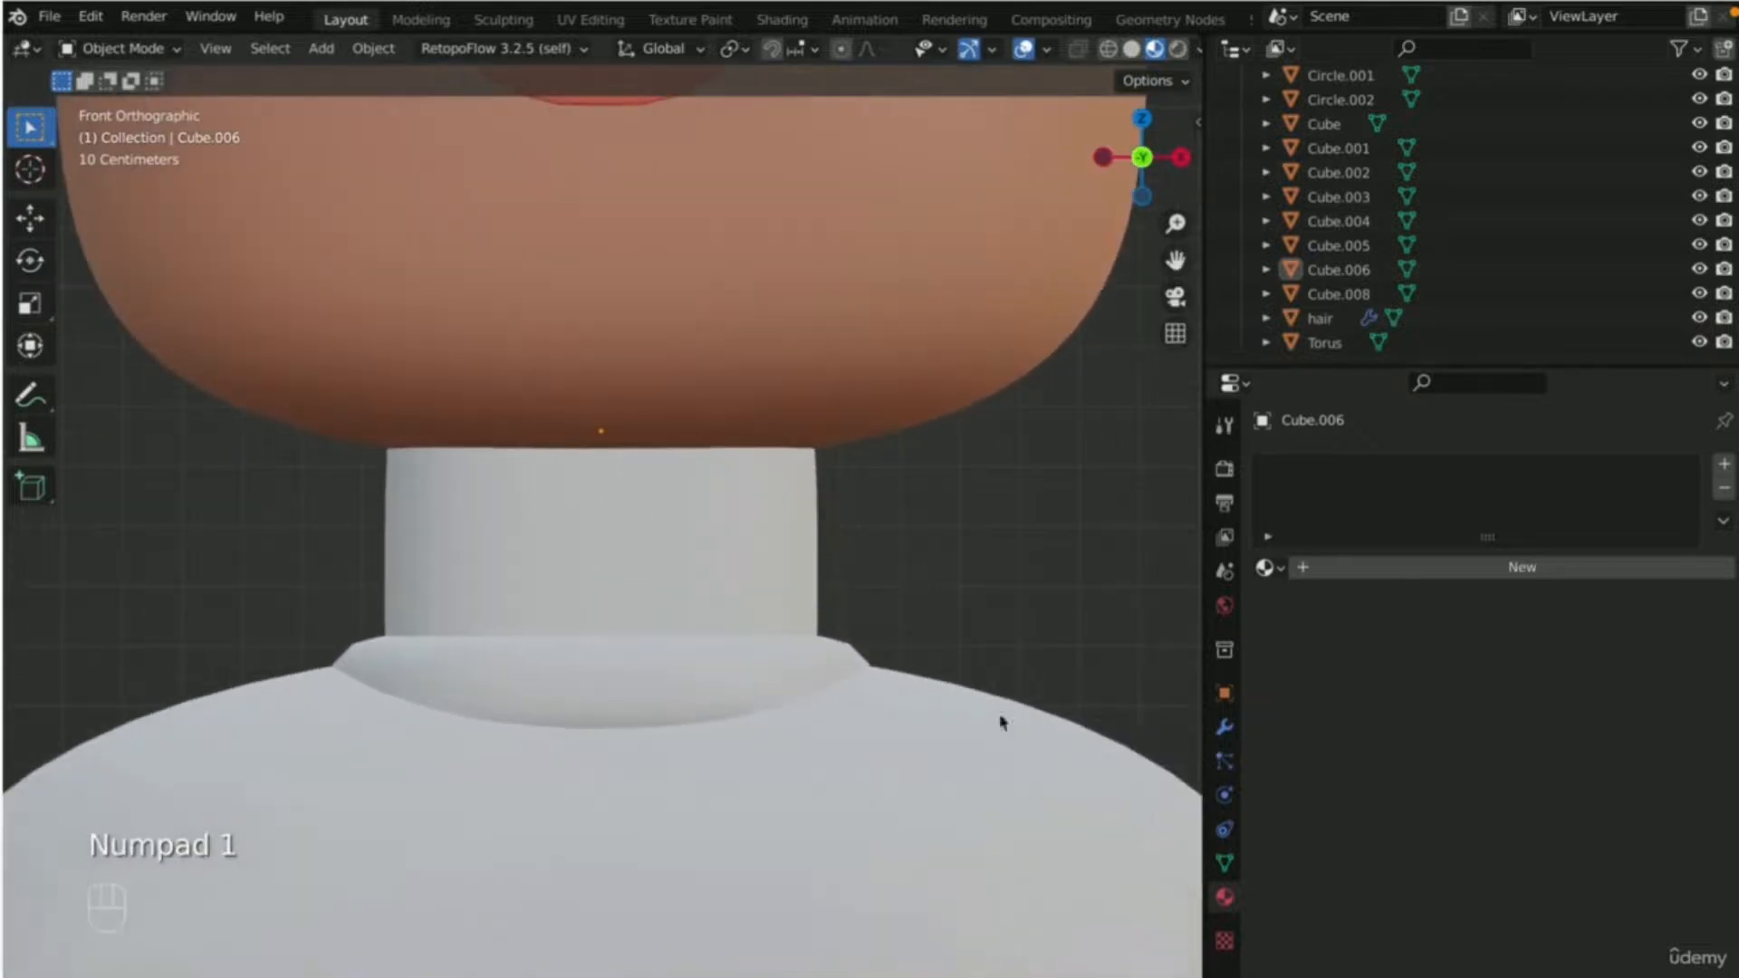
click(745, 576)
click(1267, 568)
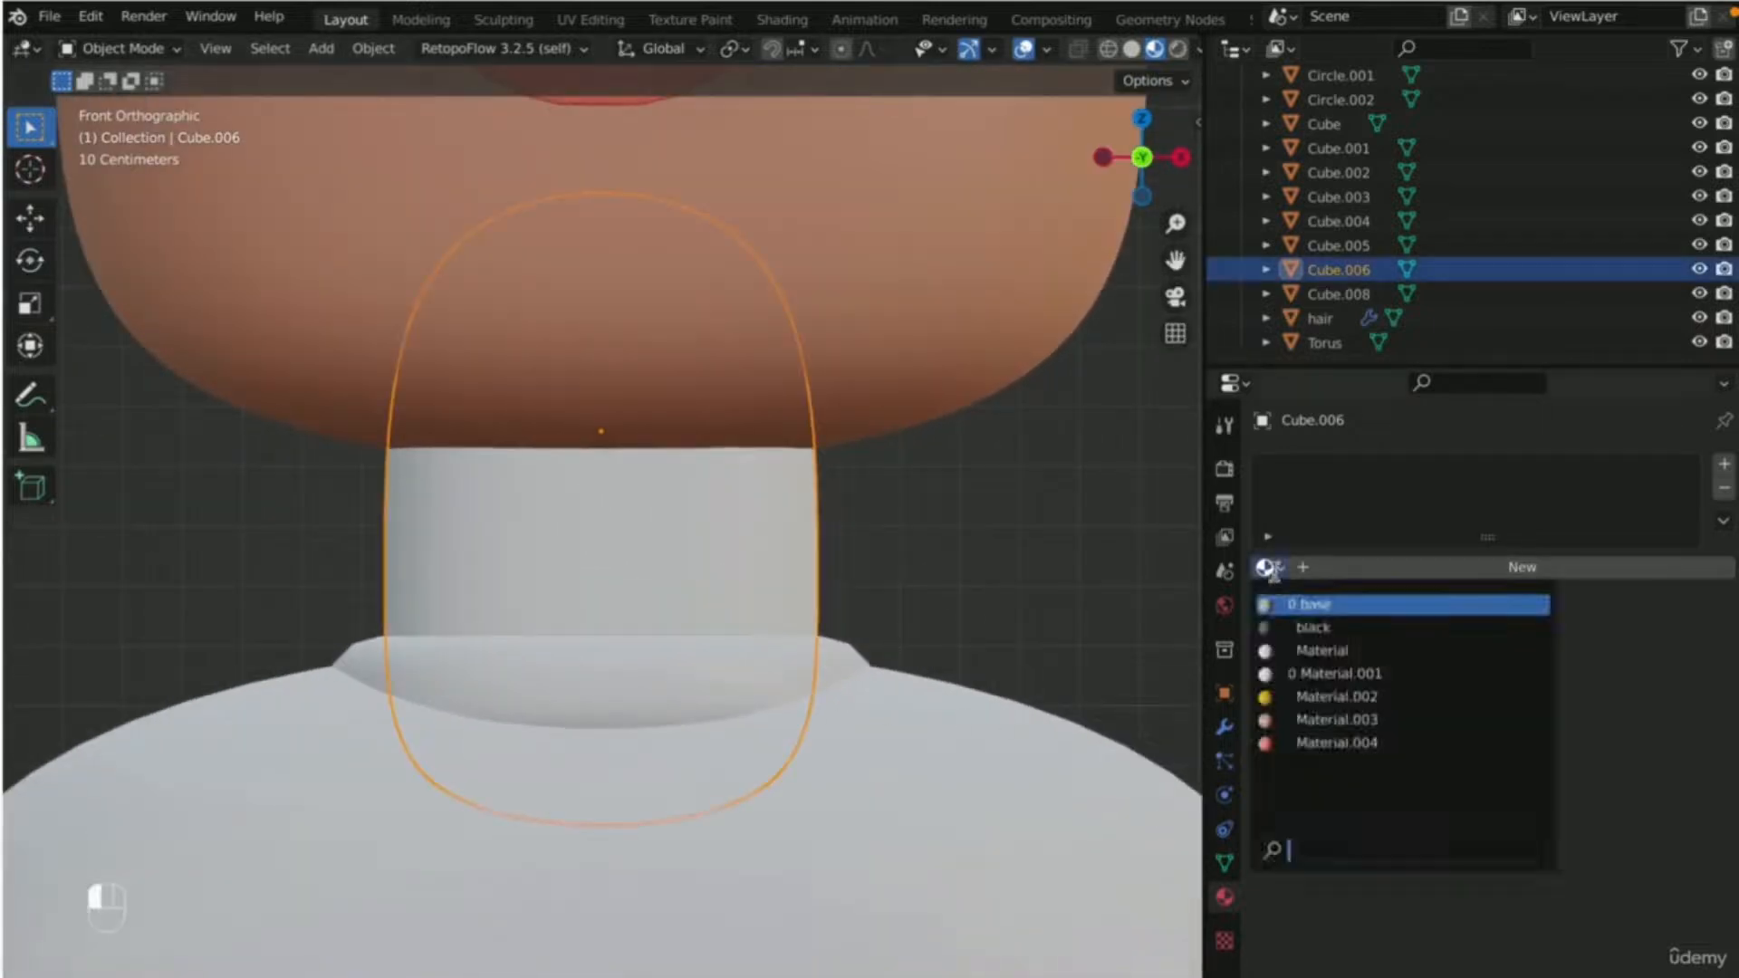
click(1326, 721)
- Add a new material to the torus collar and rename it "green"
scroll(893, 594, down, 5)
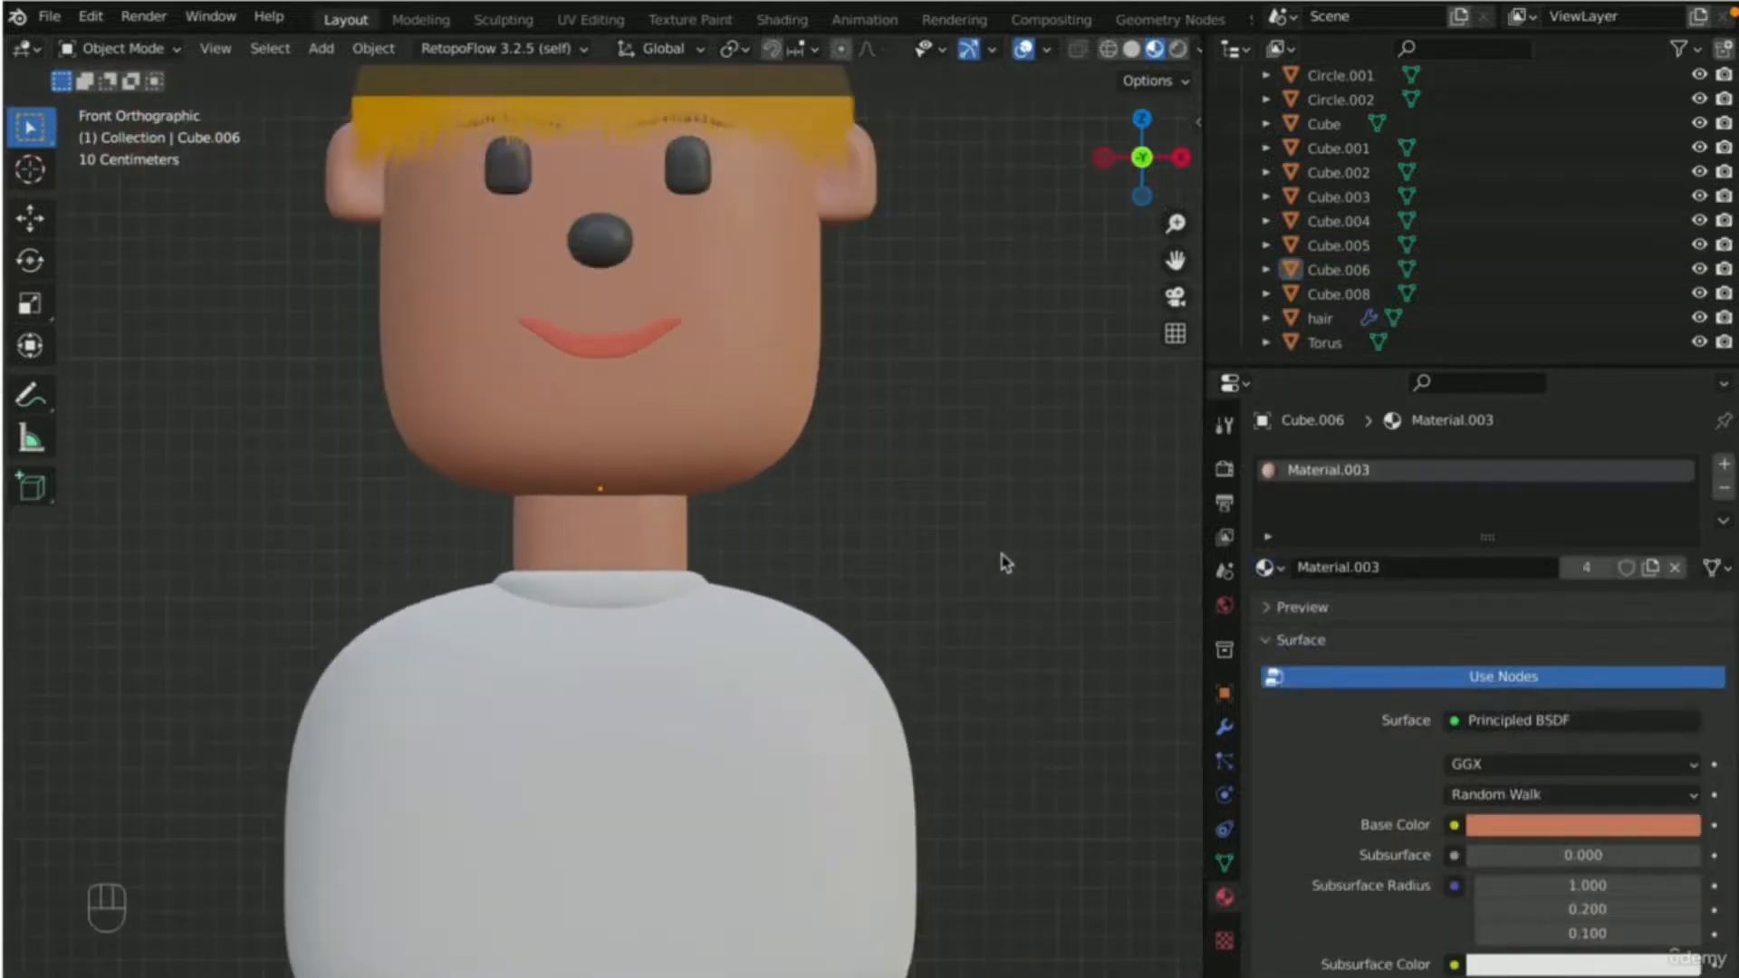
middle_drag(1001, 562, 897, 591)
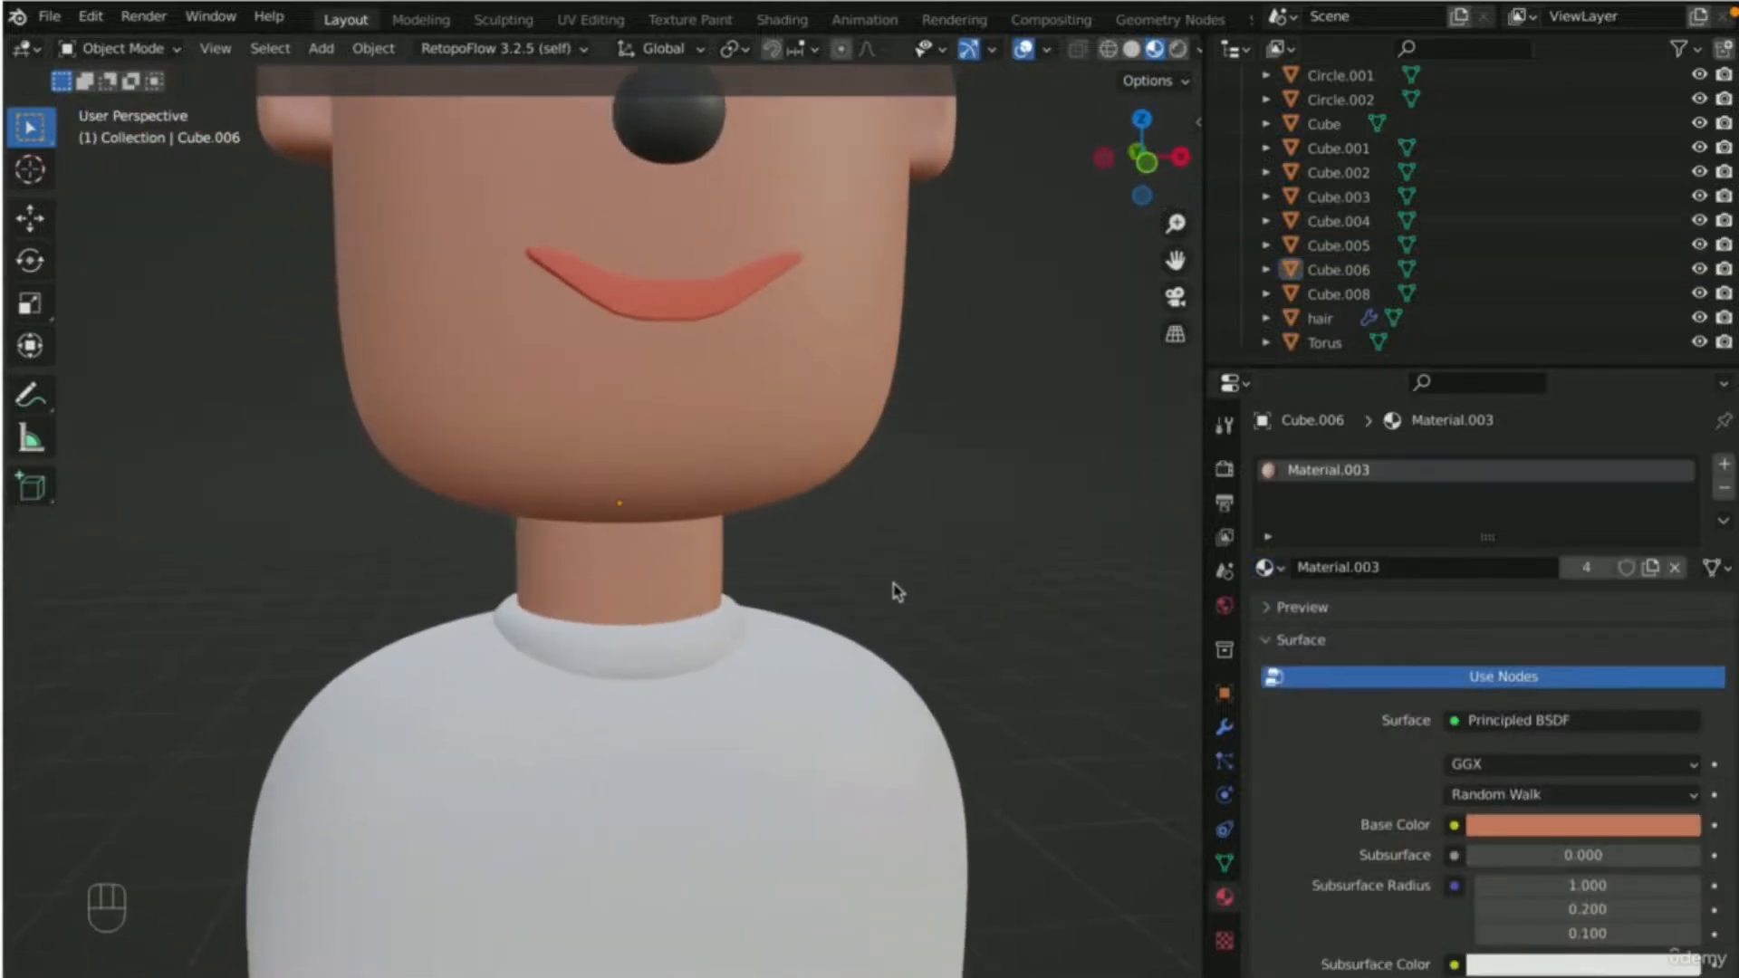
click(612, 648)
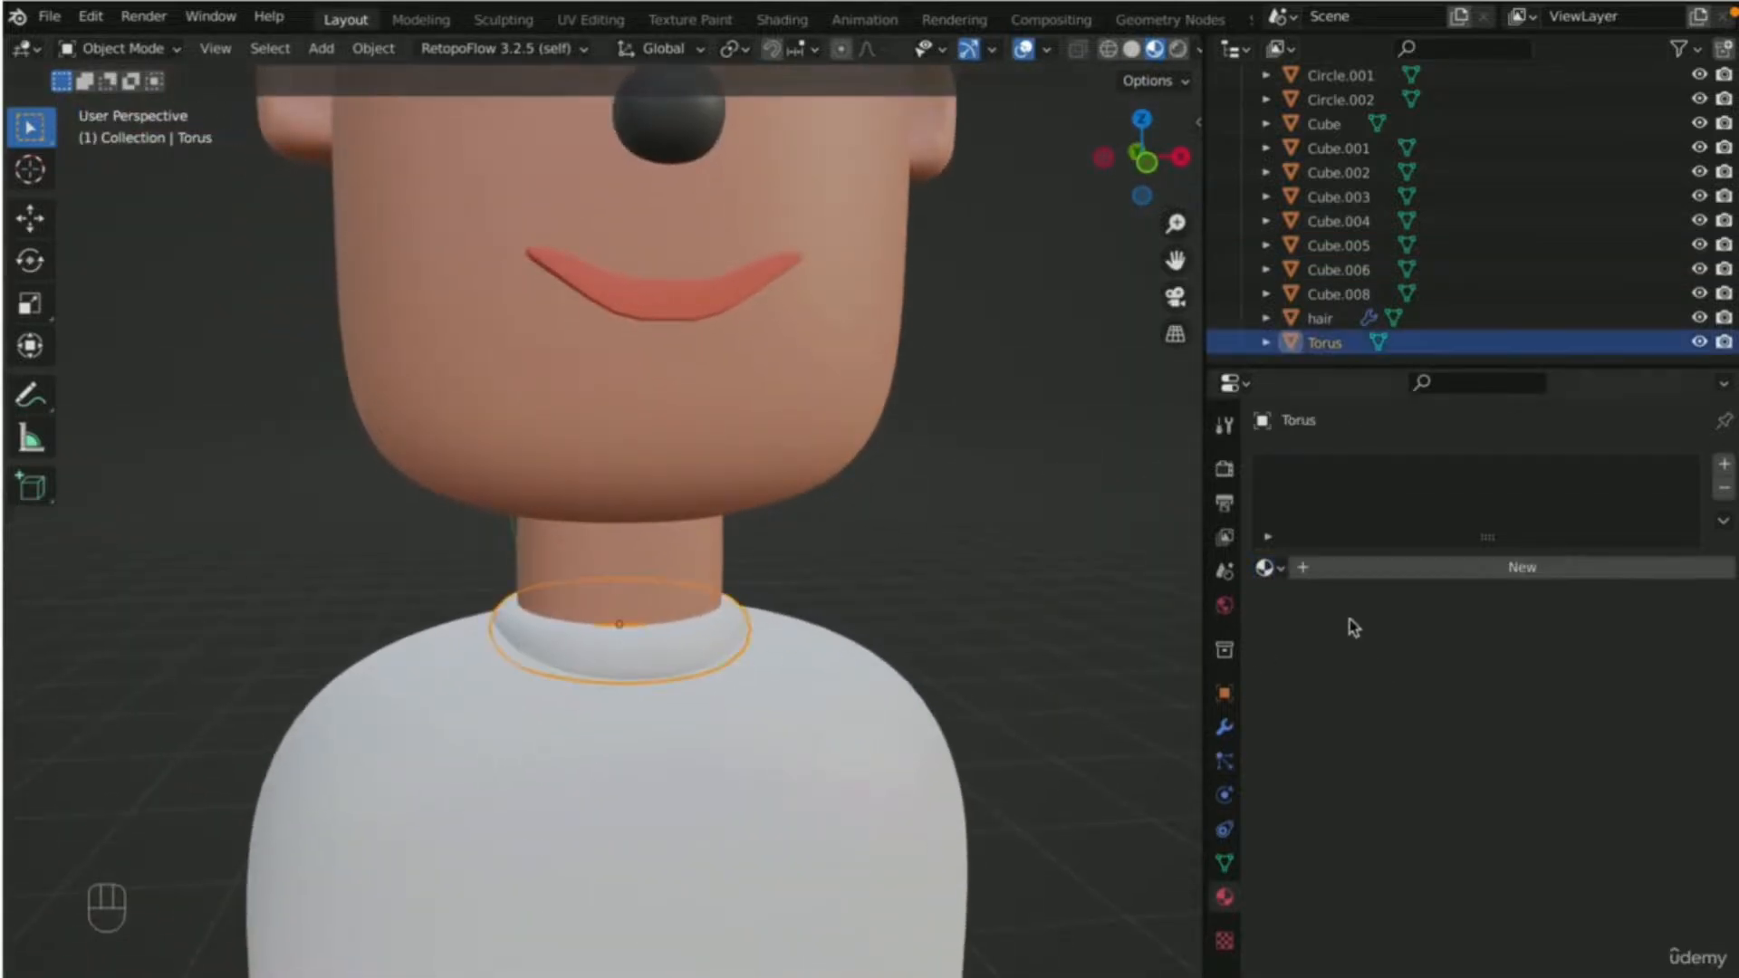
click(1723, 464)
click(1498, 566)
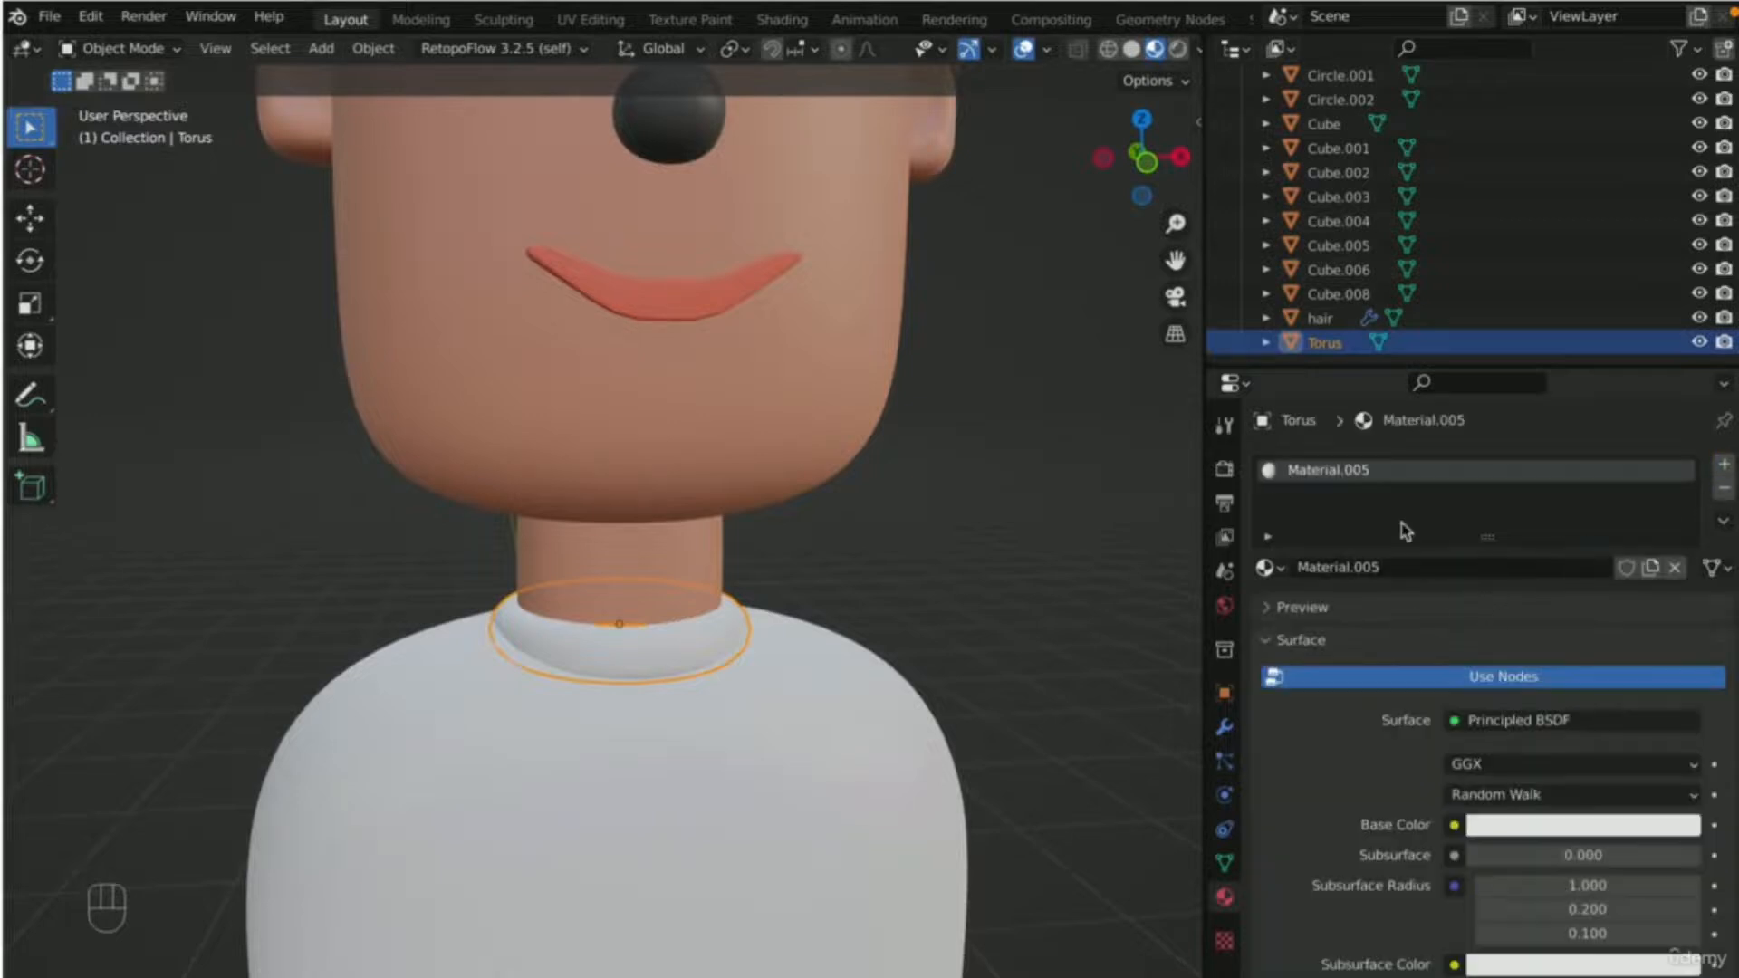
double_click(1373, 471)
text(green)
key(Return)
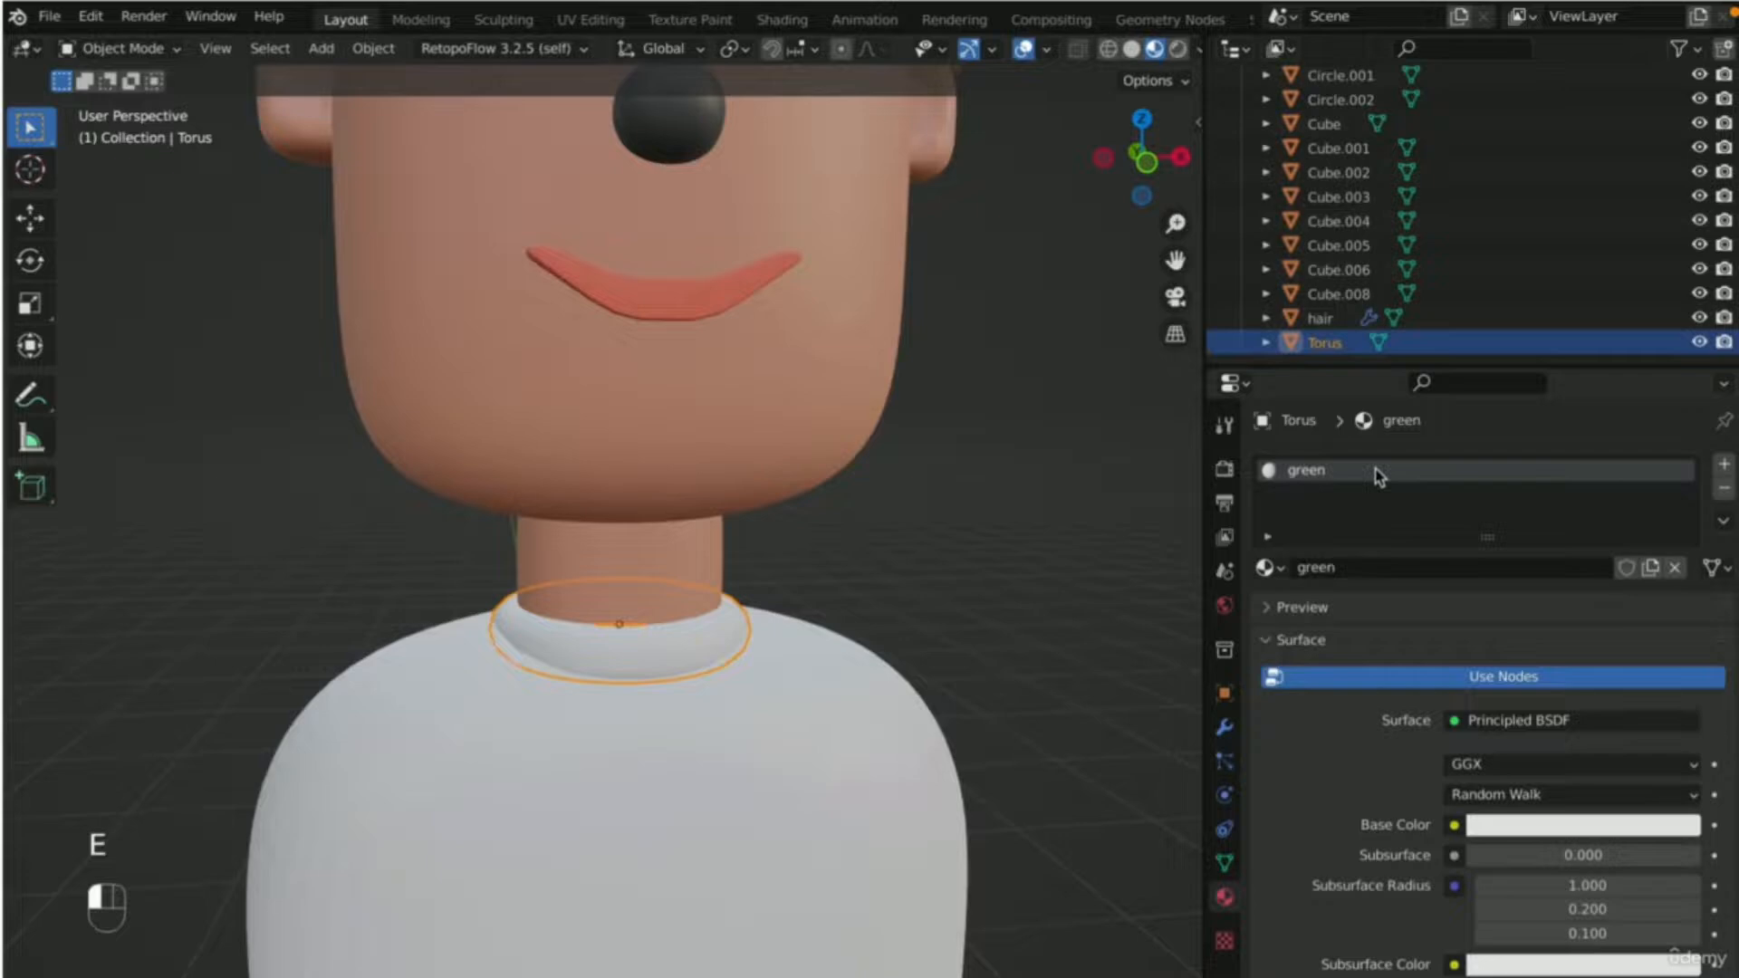
- Set the collar material's base color to a dark green and deselect the collar
click(1490, 827)
mouse_move(1573, 574)
mouse_down()
mouse_move(1512, 535)
mouse_move(1487, 552)
mouse_move(1535, 534)
mouse_move(1529, 554)
mouse_move(1520, 543)
mouse_up()
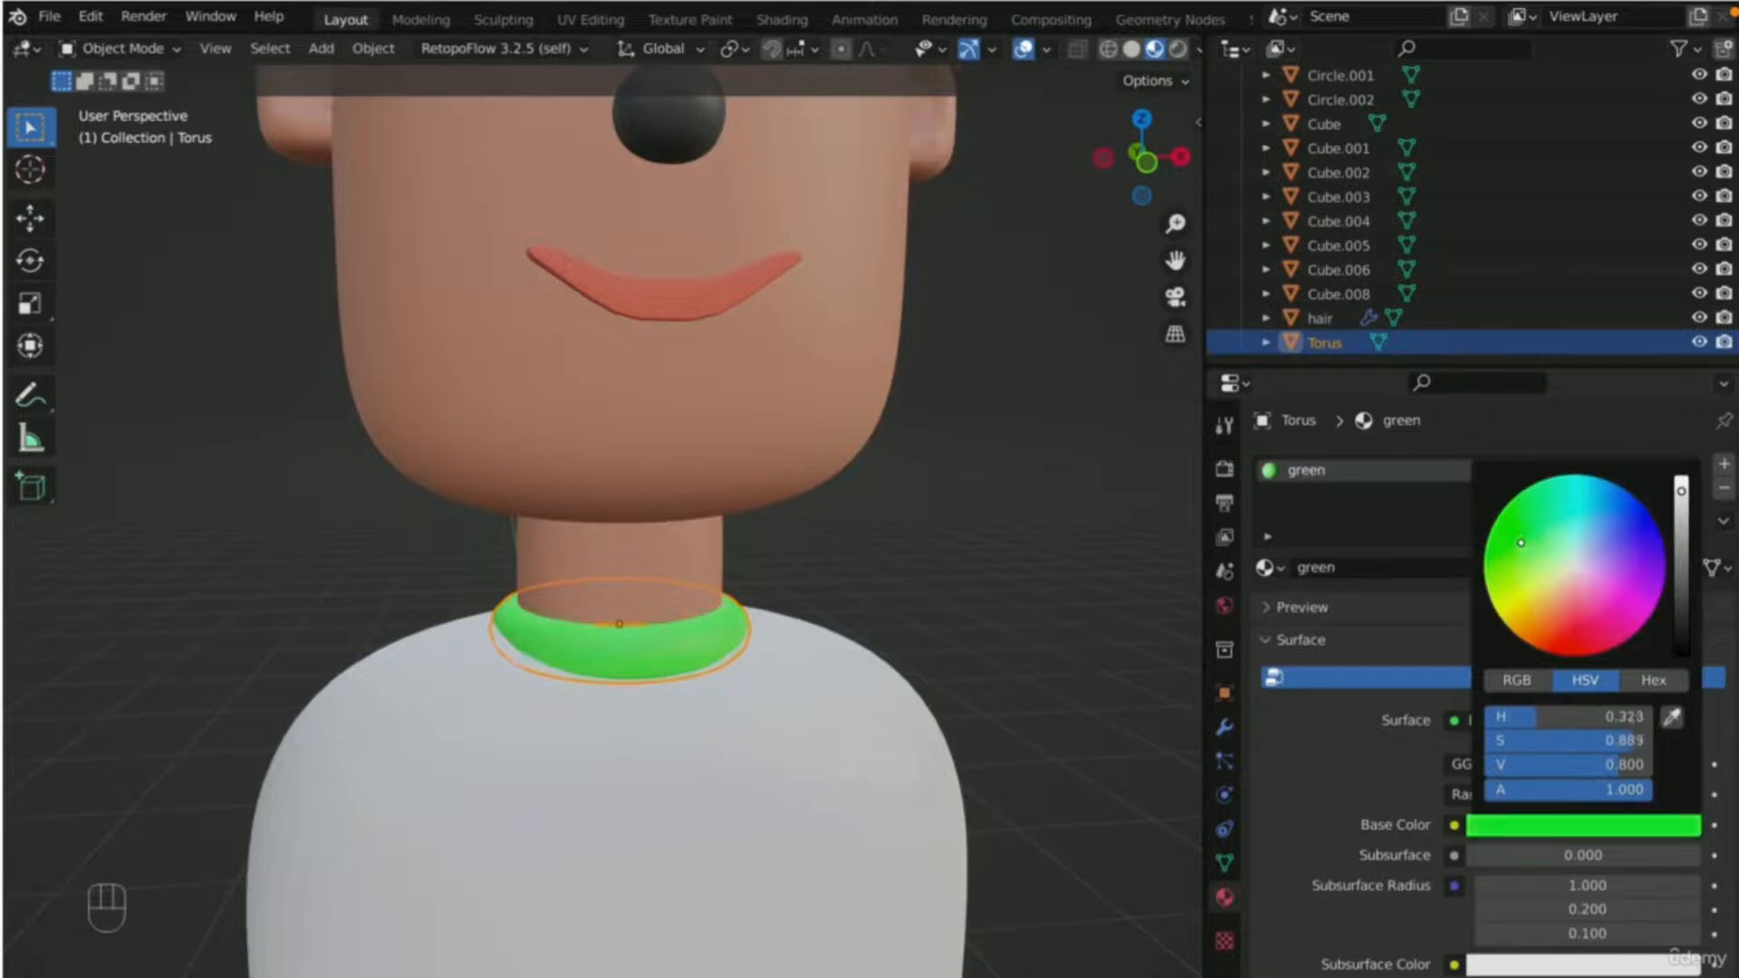
drag(1681, 494, 1681, 574)
click(875, 589)
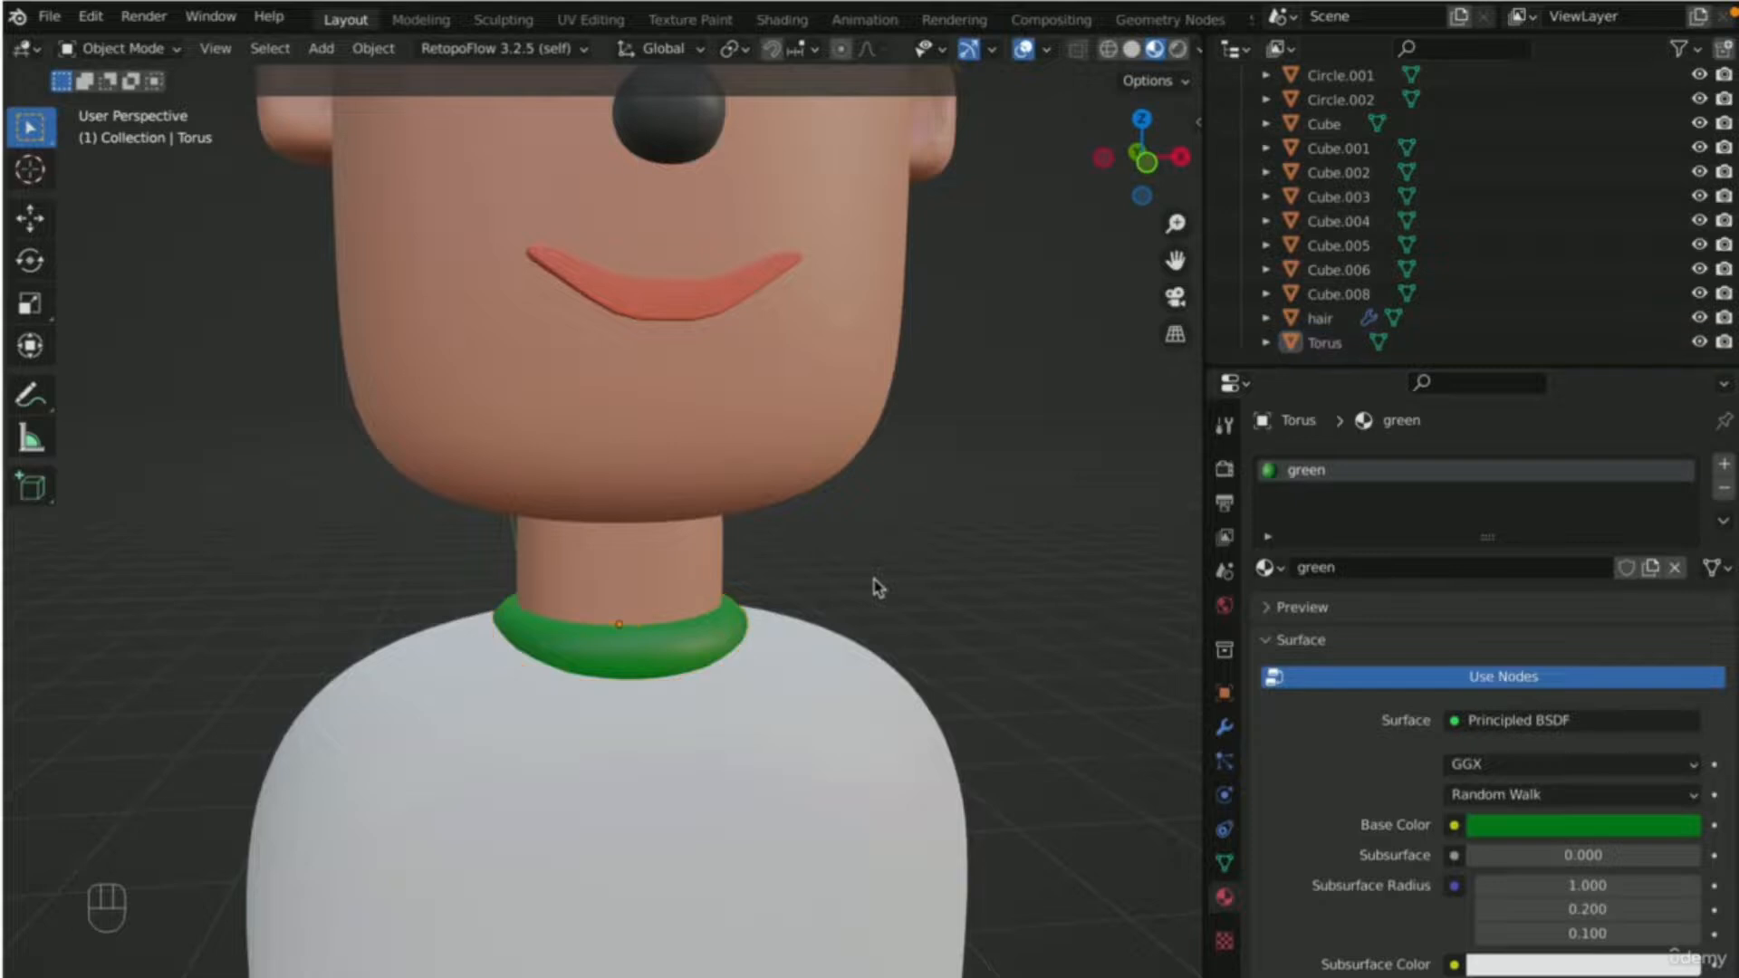
- Add a new material to the torso and set its base color to light green, about hue 0.278 and saturation 0.791
key(KP_1)
click(766, 742)
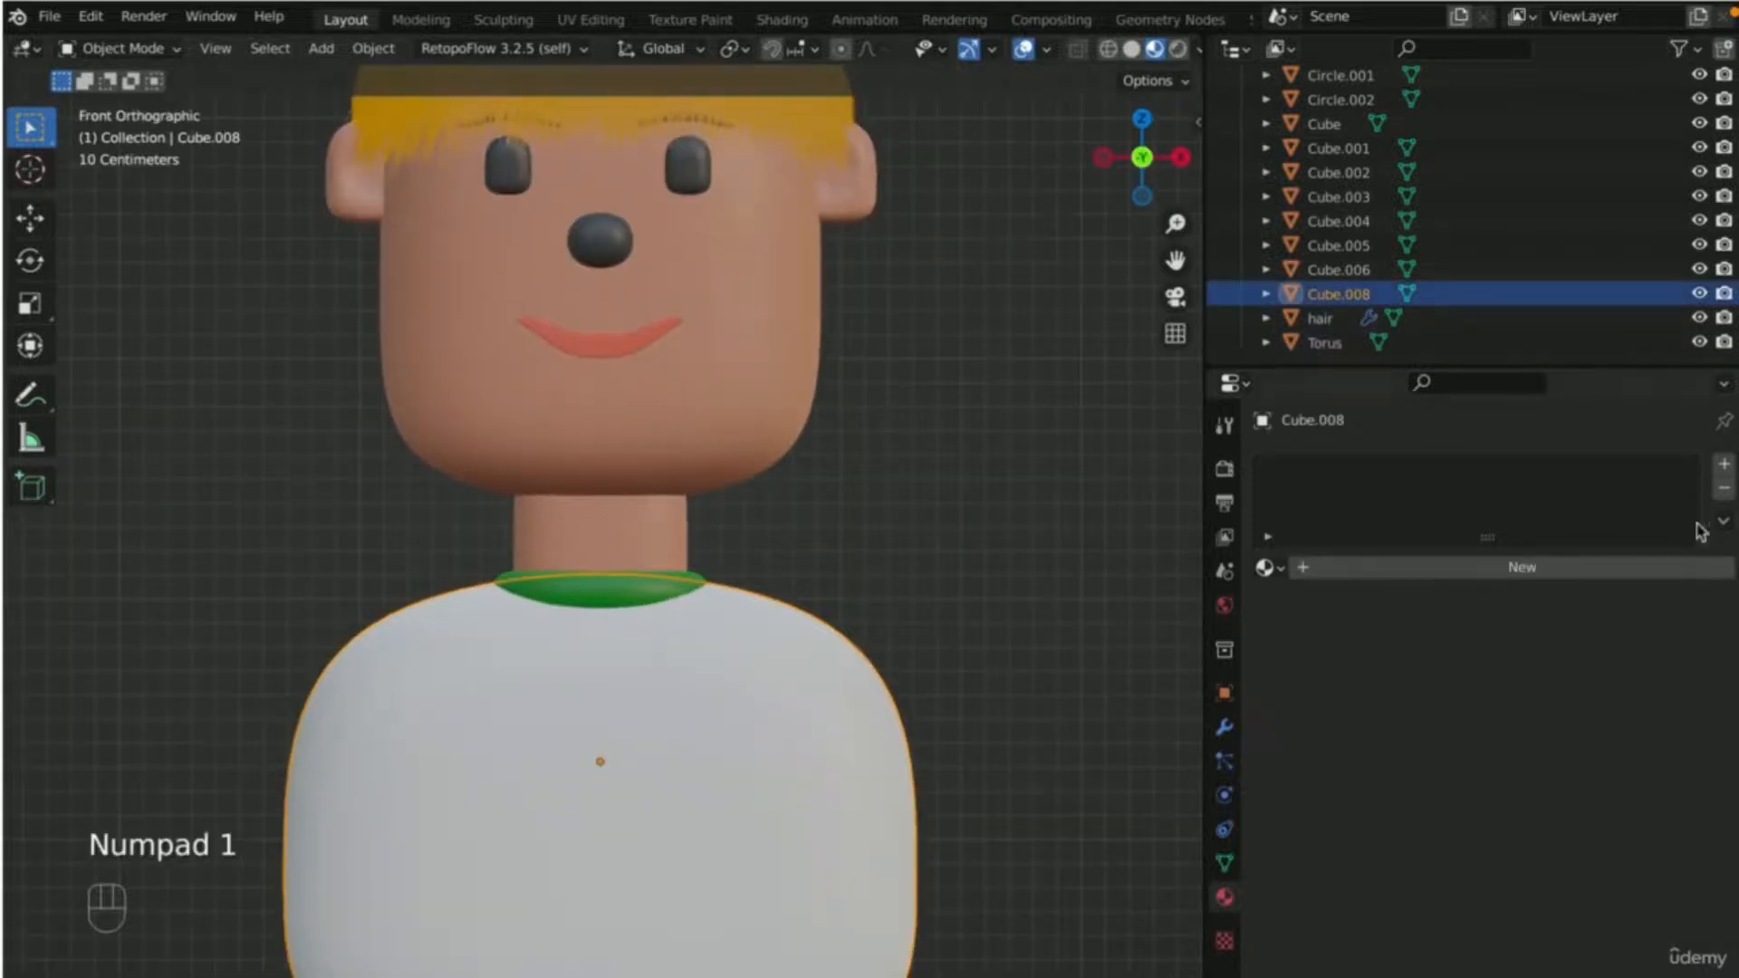
click(1726, 466)
click(1580, 567)
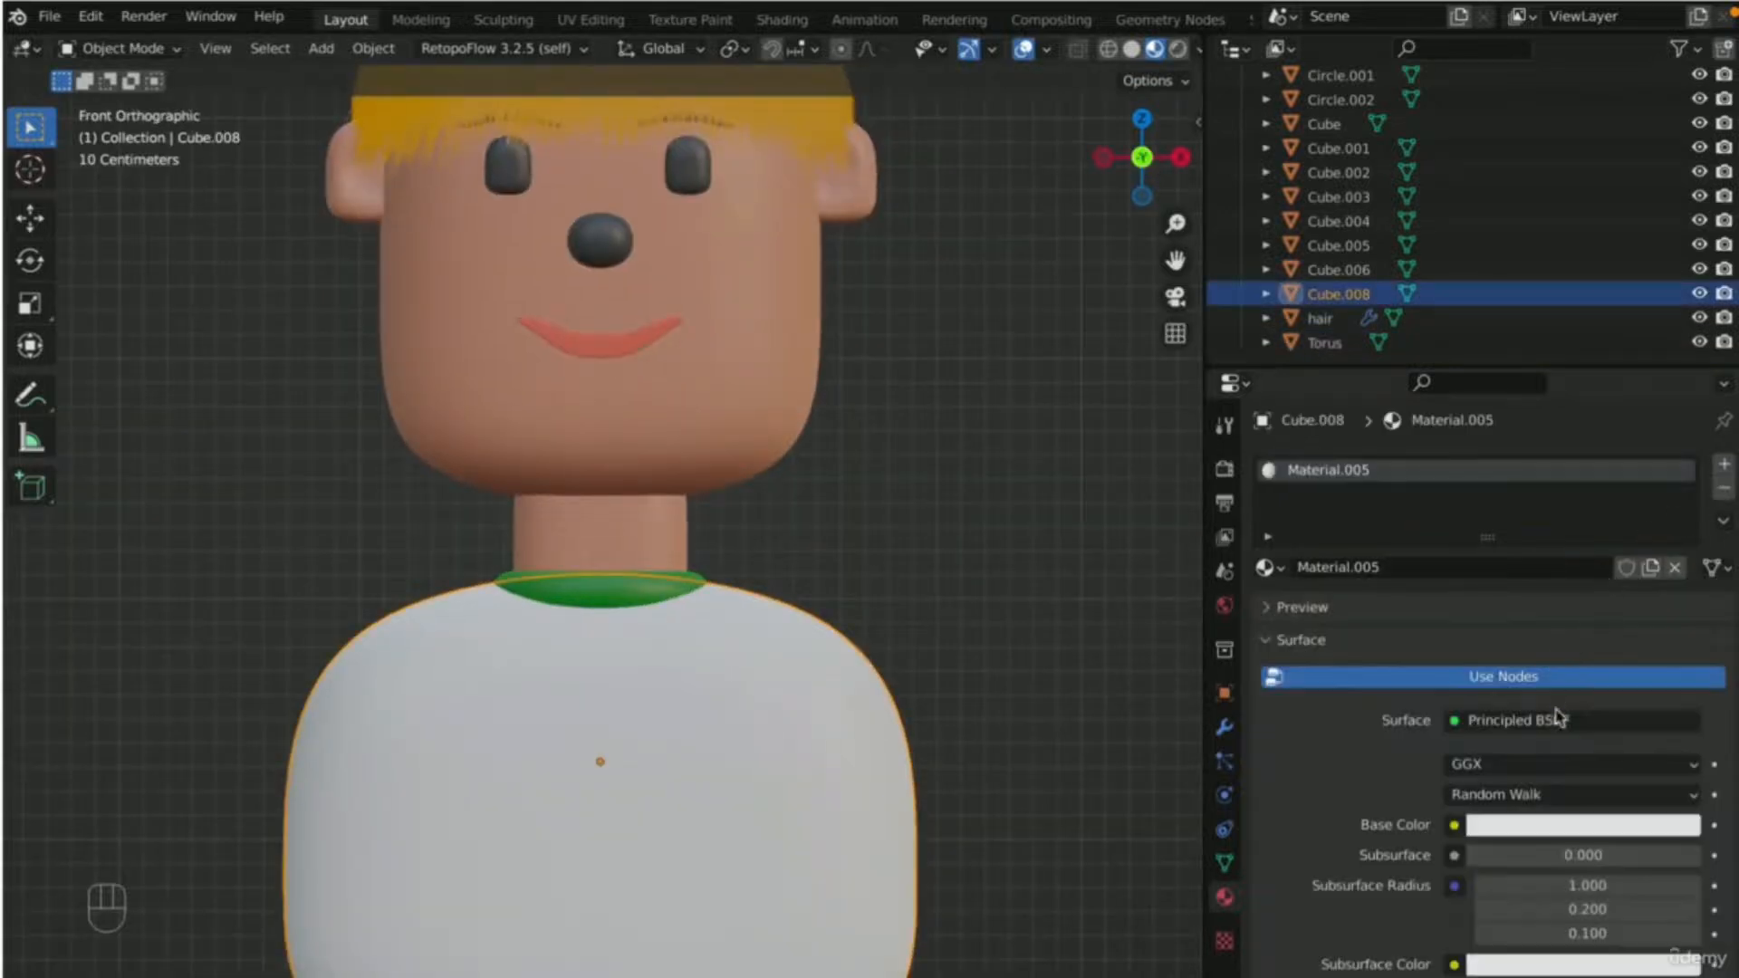
click(1580, 826)
mouse_move(1574, 565)
mouse_down()
mouse_move(1547, 622)
mouse_move(1637, 628)
mouse_move(1612, 568)
mouse_move(1633, 546)
mouse_move(1528, 560)
mouse_up()
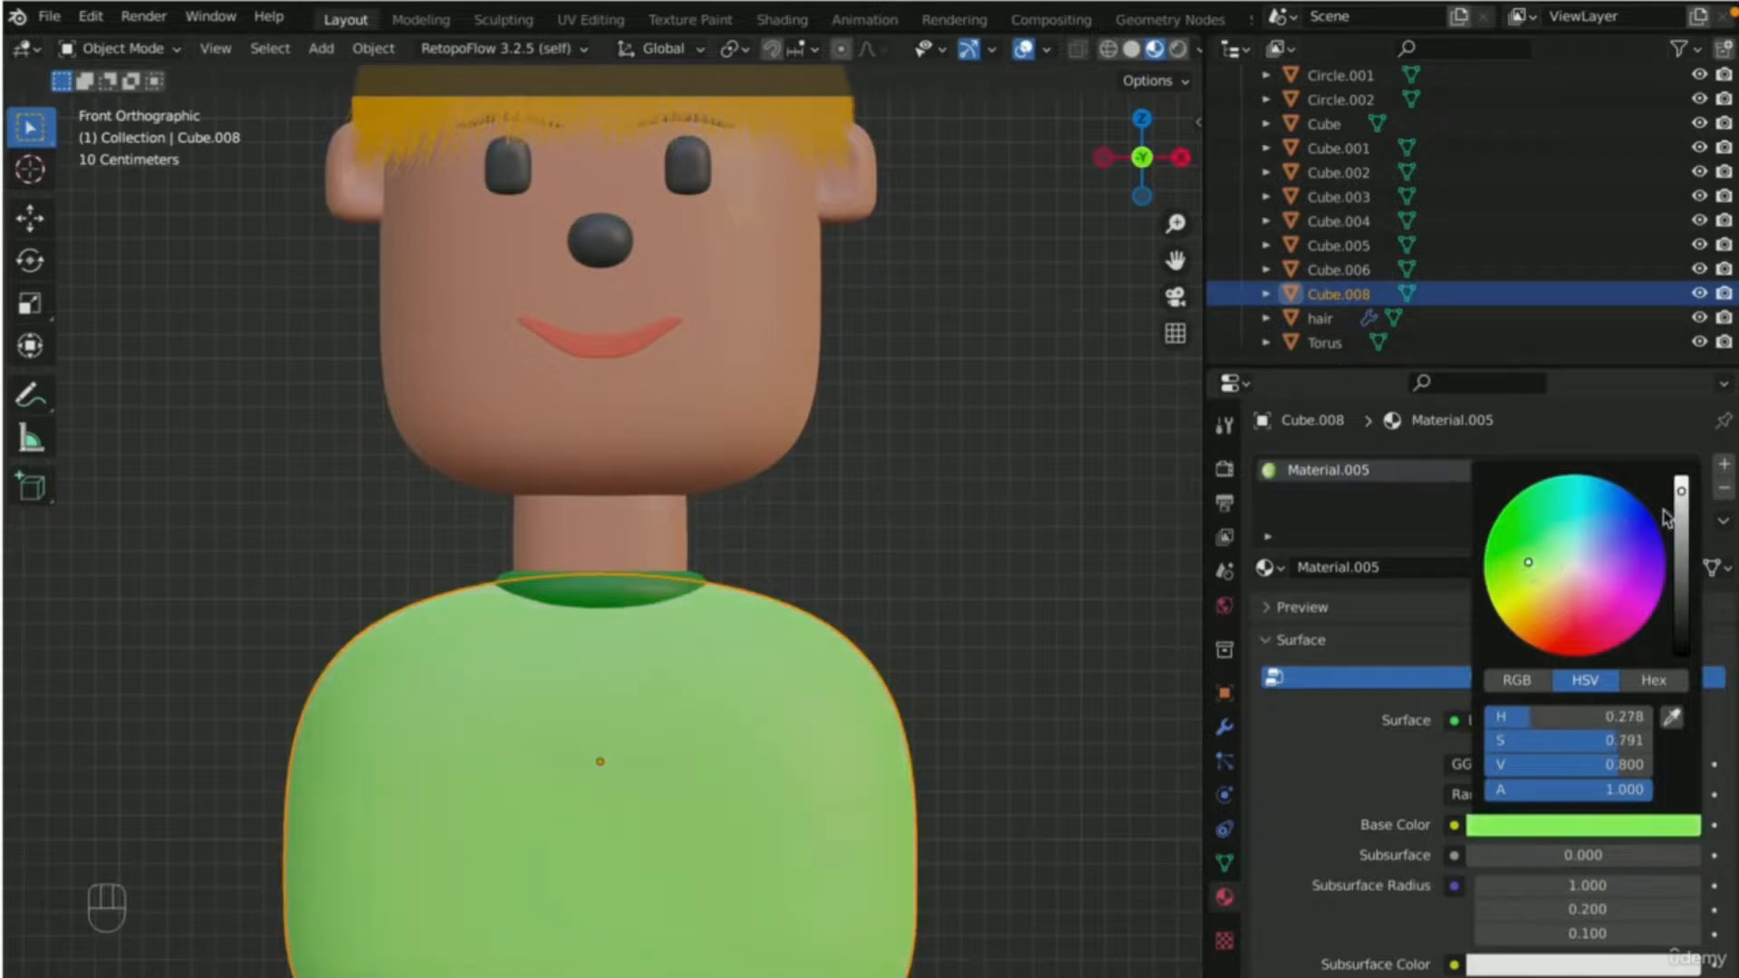
- Darken the torso material's green base color and apply smooth shading to the torso
drag(1680, 493, 1680, 534)
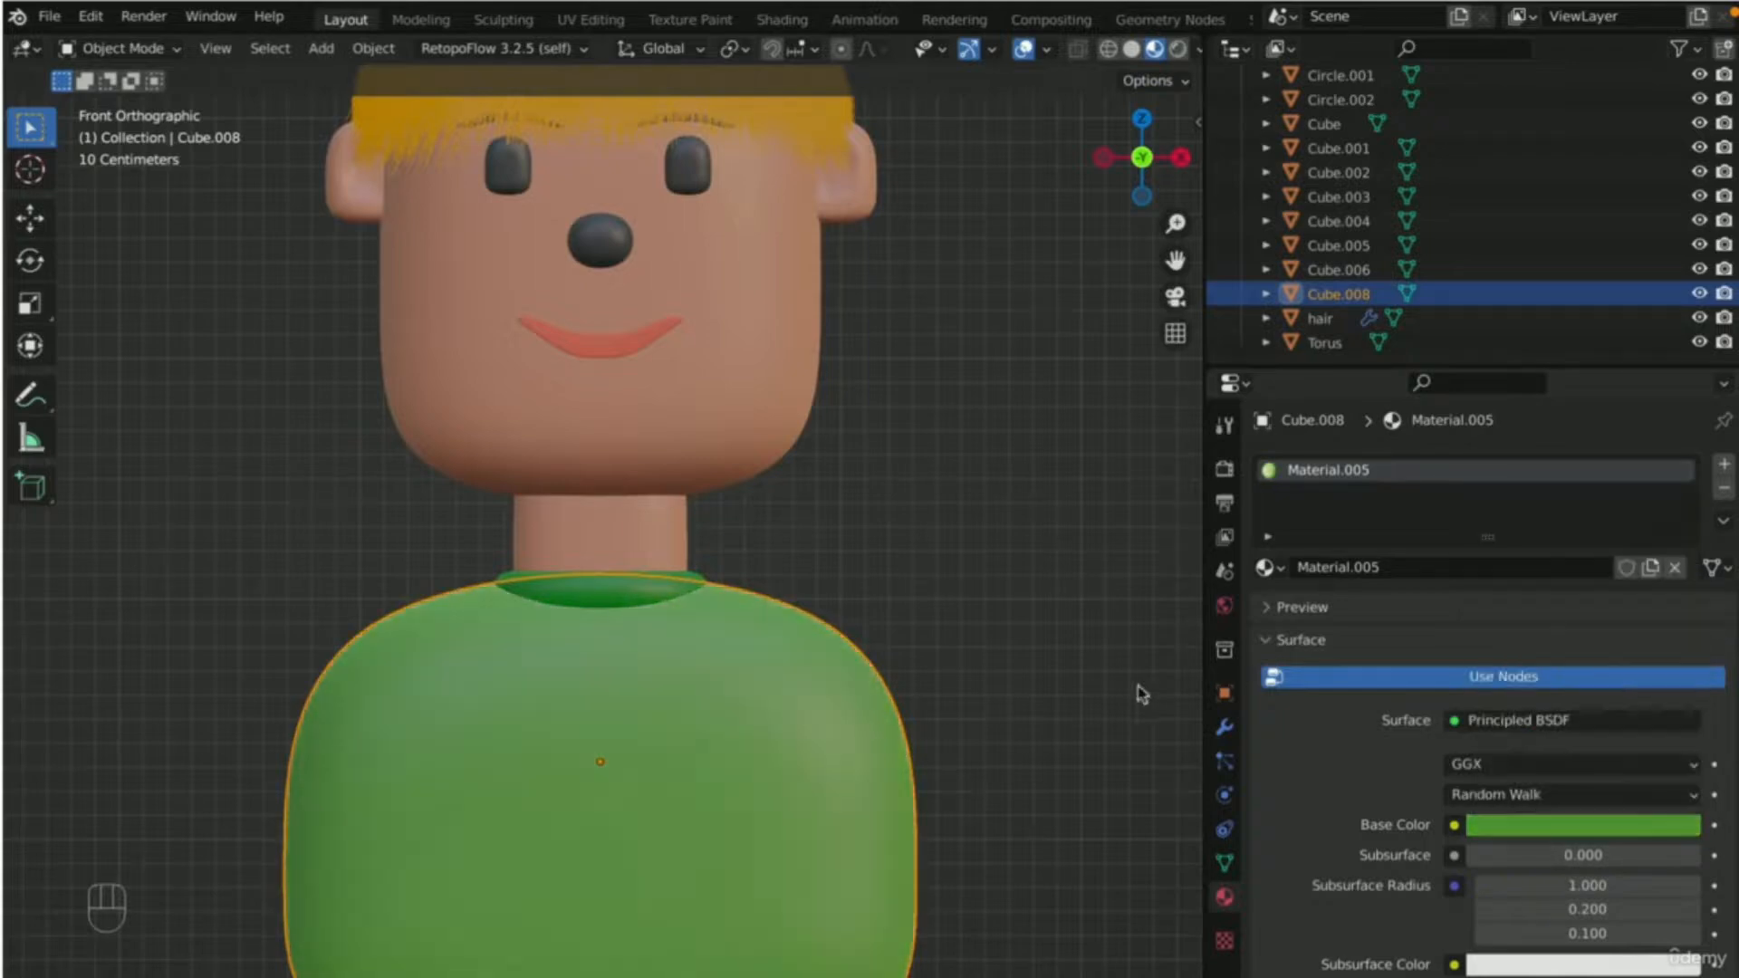
right_click(760, 786)
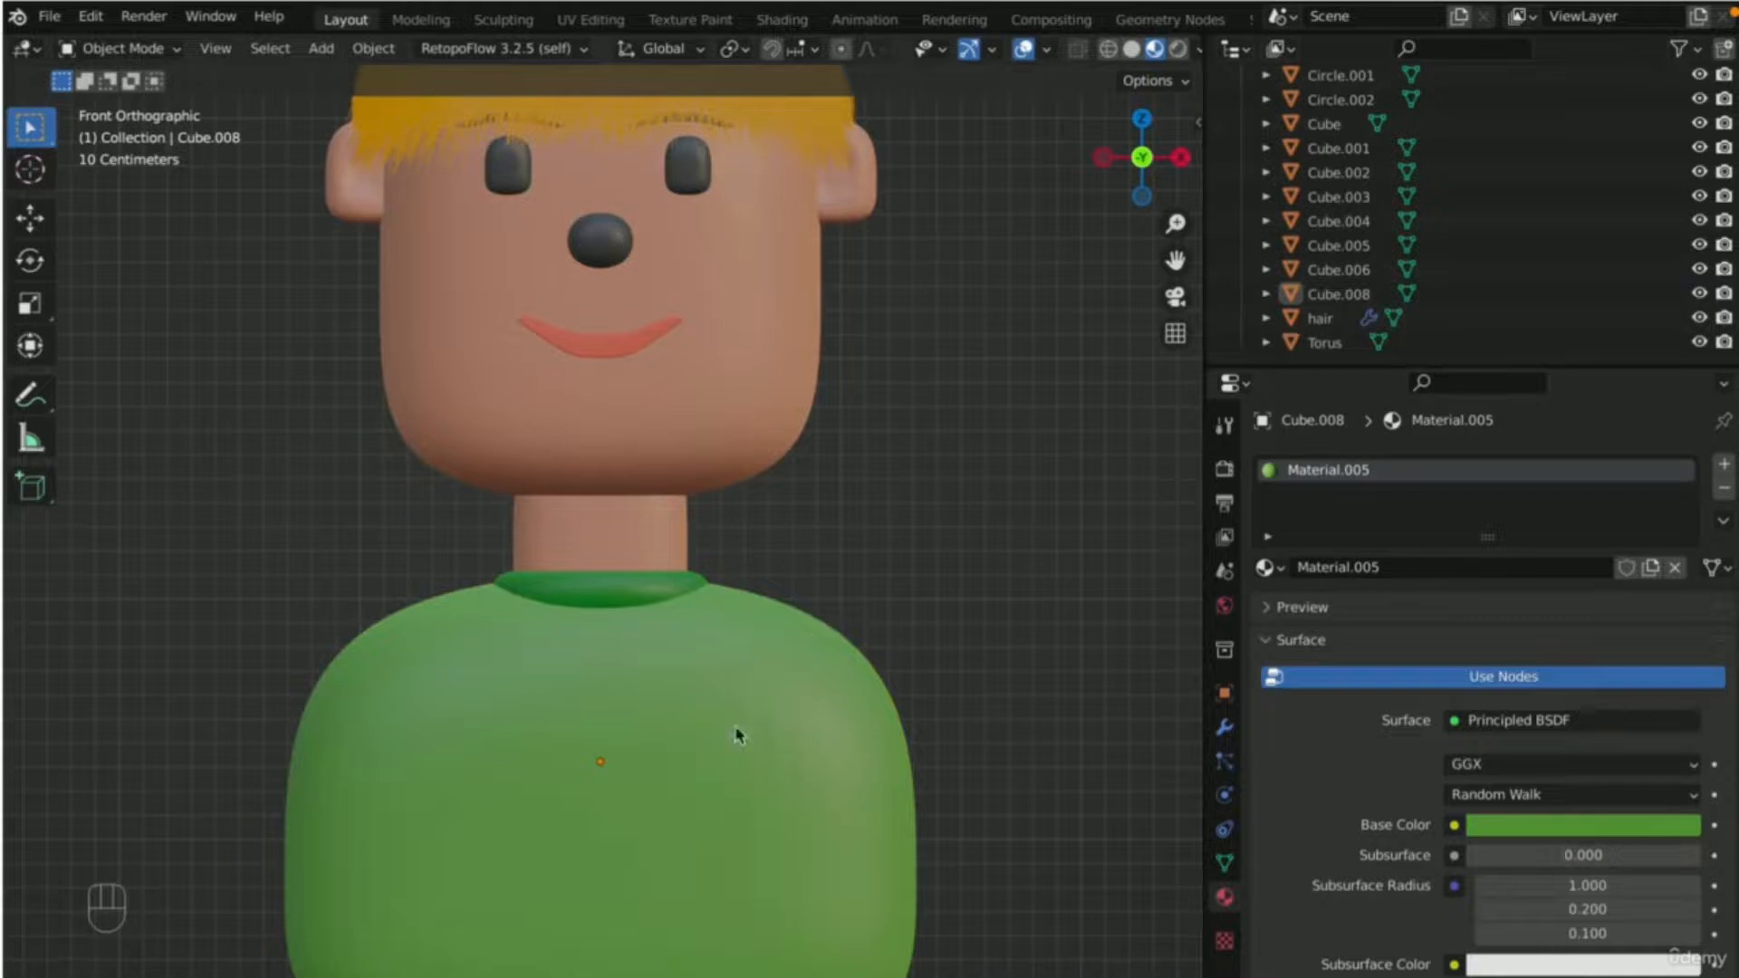
click(735, 730)
right_click(735, 732)
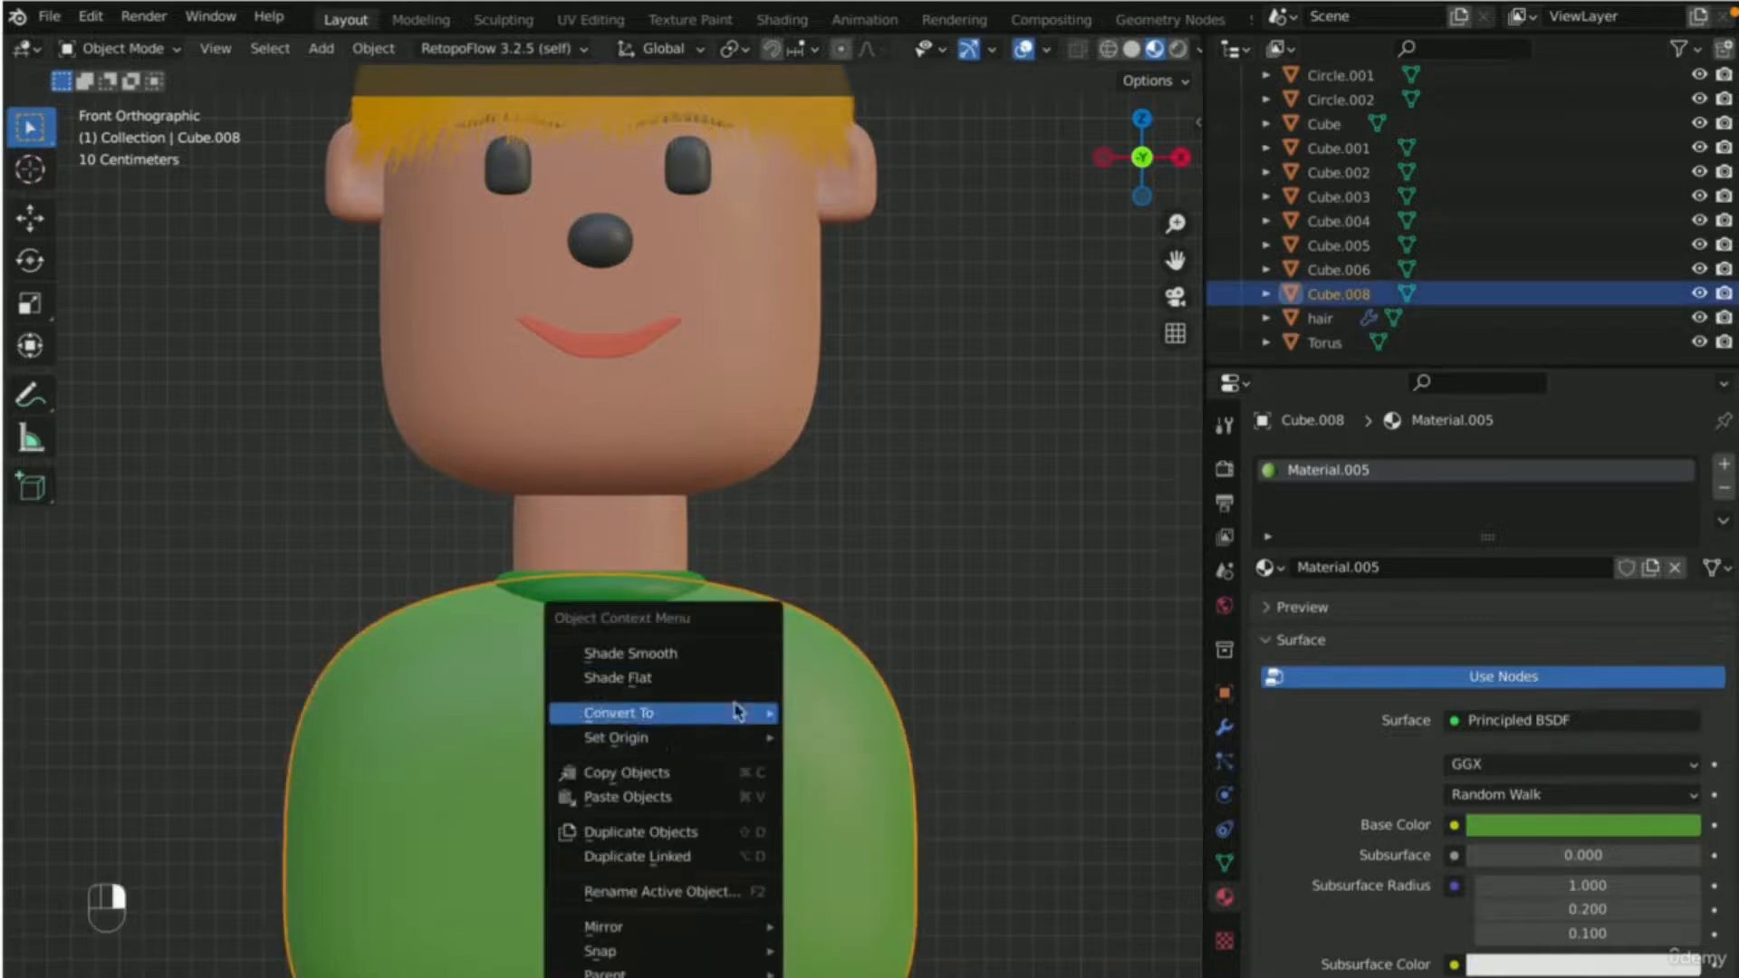
click(713, 654)
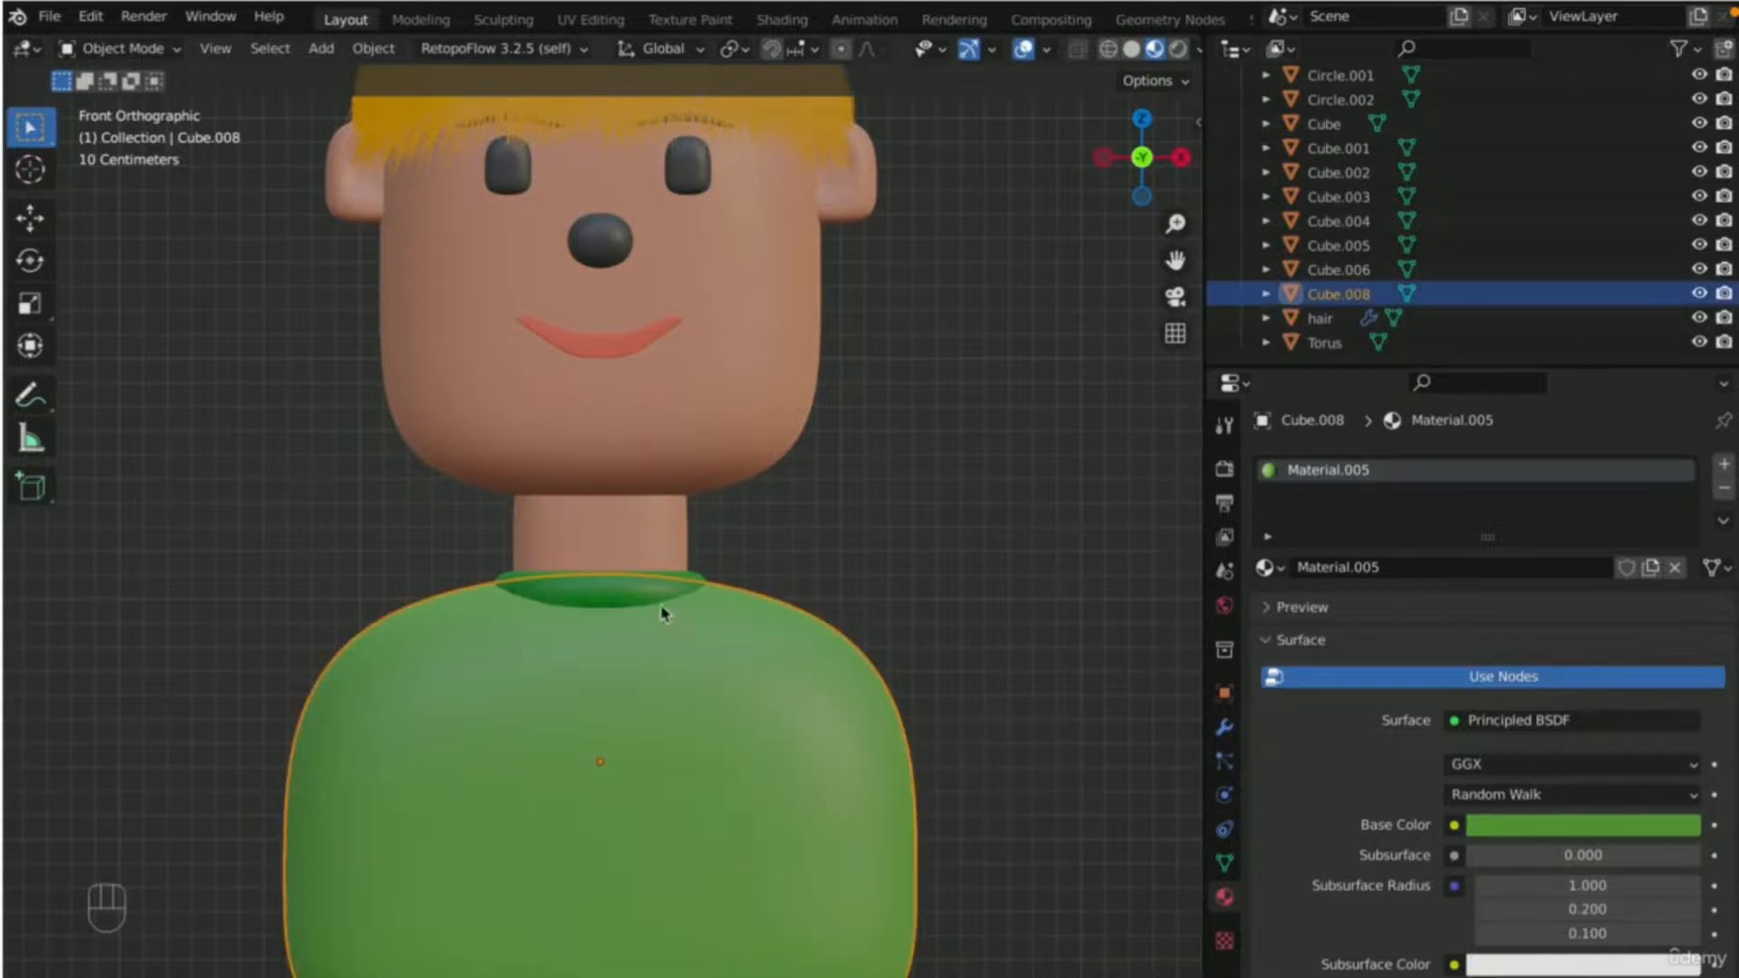
- Apply smooth shading to the neck and deselect it
scroll(654, 579, up, 4)
click(644, 542)
right_click(644, 532)
click(645, 532)
click(1039, 536)
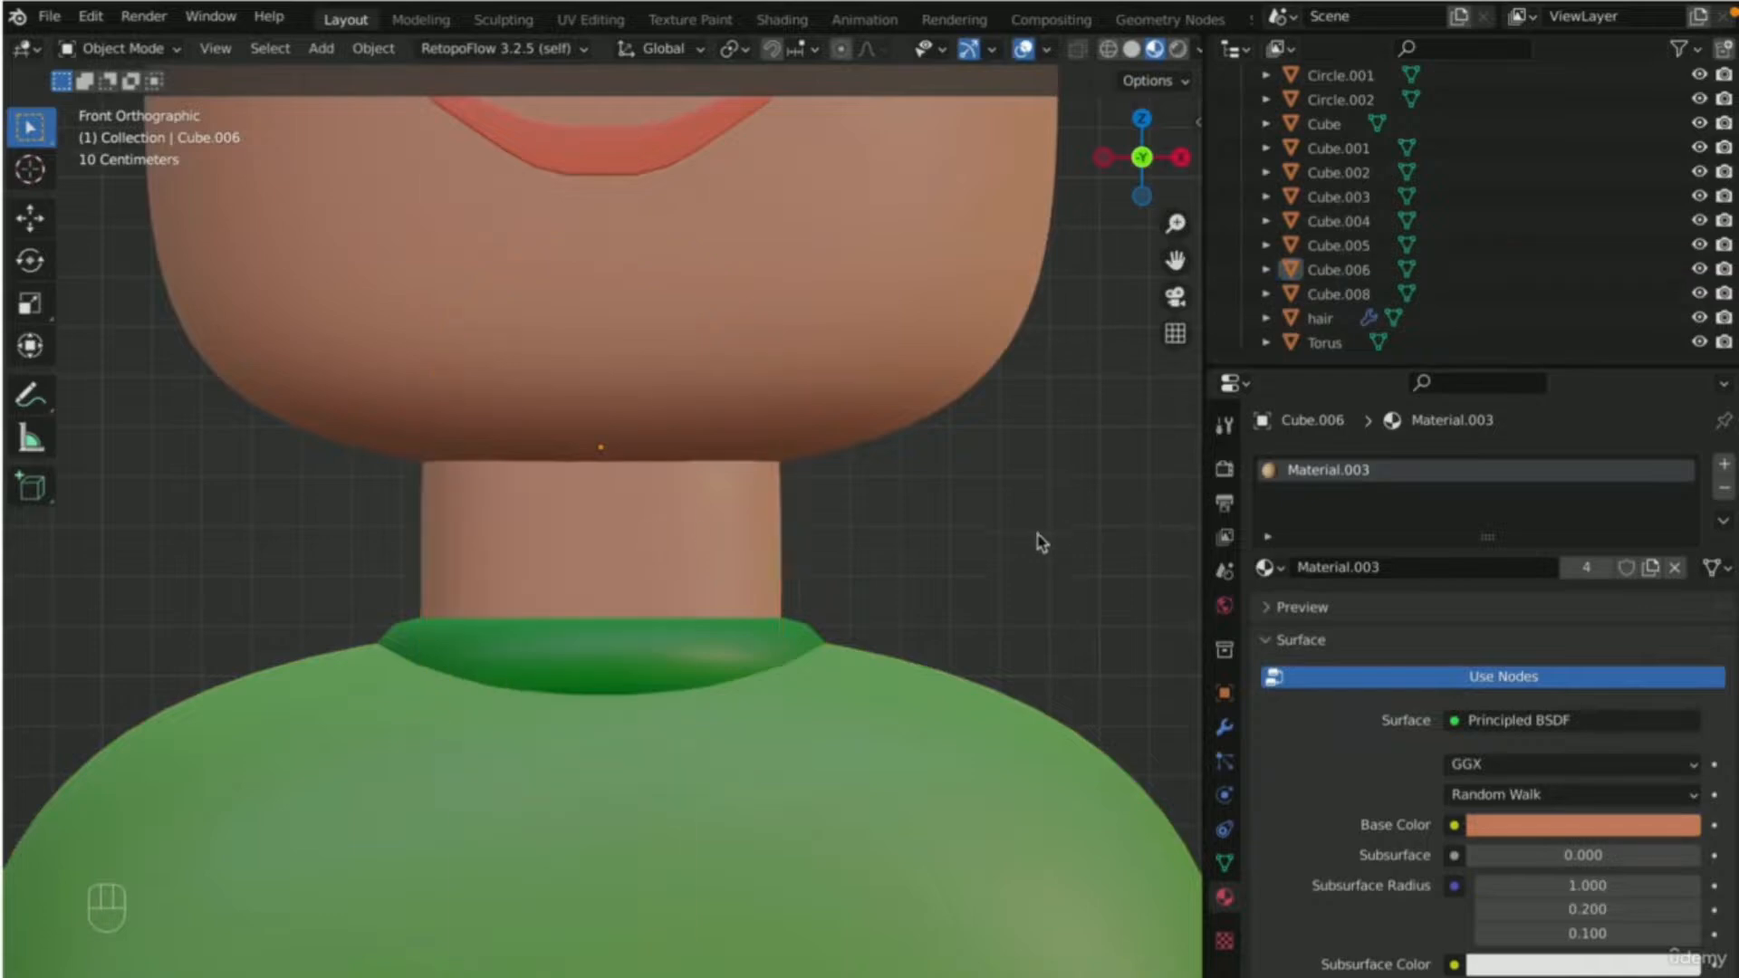
- Try the hair object without Material.002 by removing its material slot, and check the character from the front
scroll(1046, 573, down, 7)
scroll(1048, 577, right, 6)
key(KP_1)
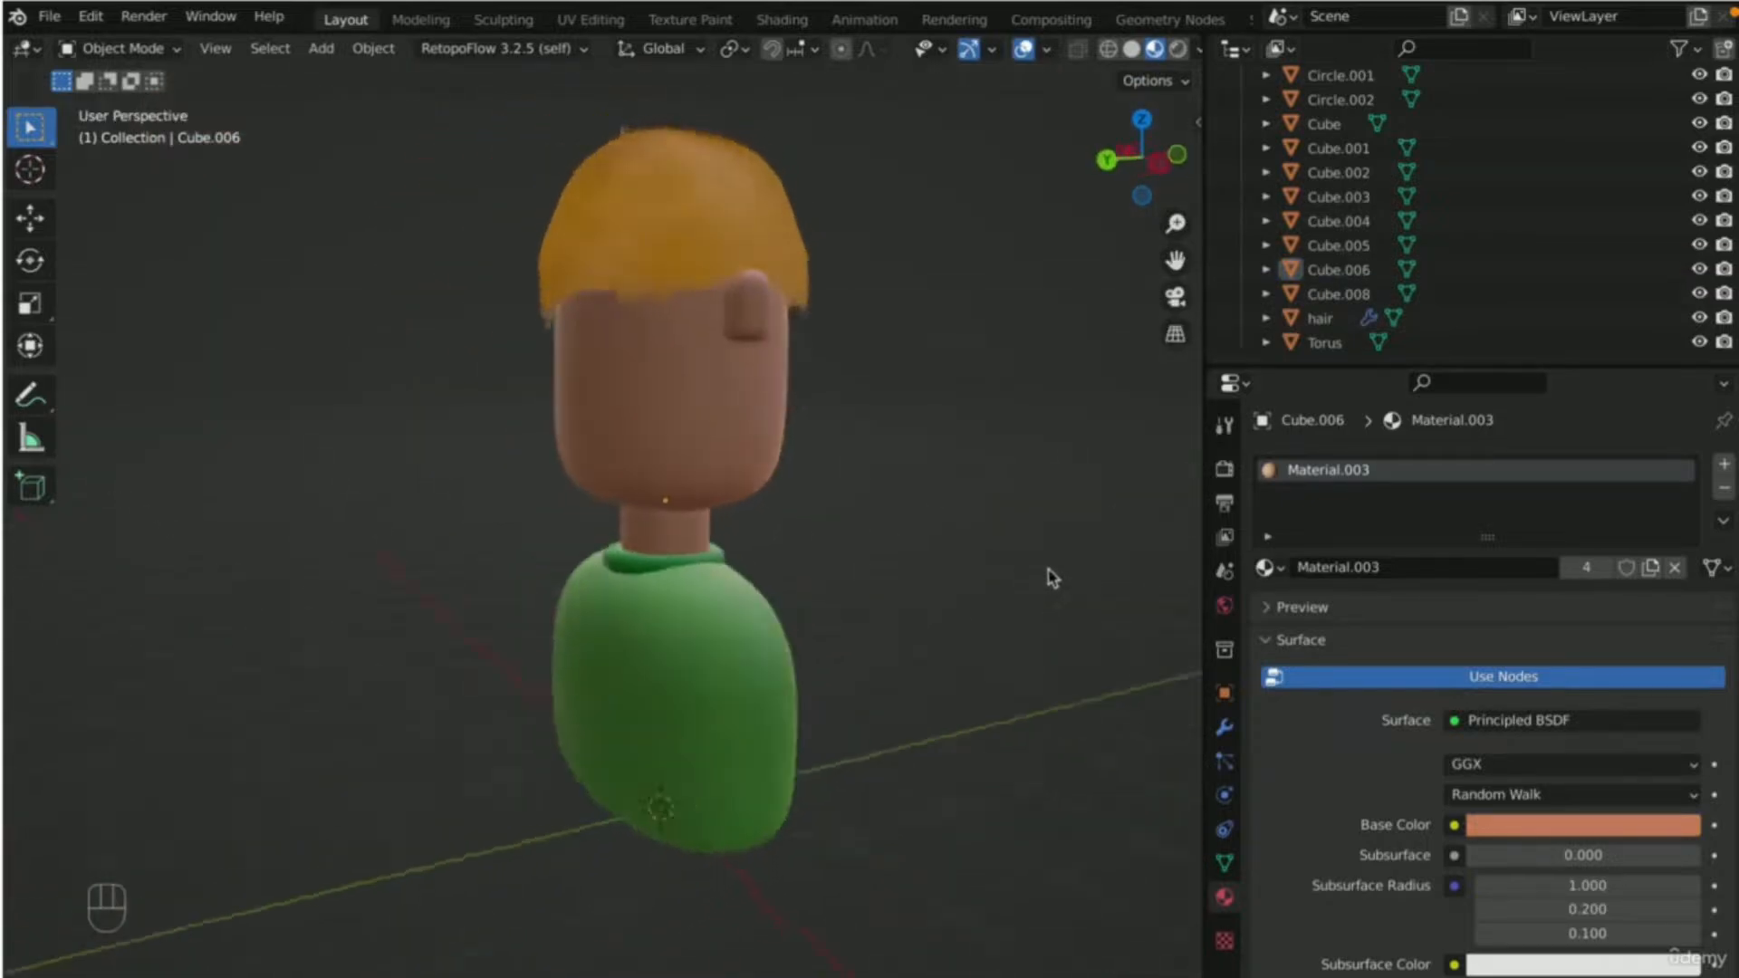
scroll(668, 458, up, 4)
scroll(663, 340, down, 4)
click(661, 339)
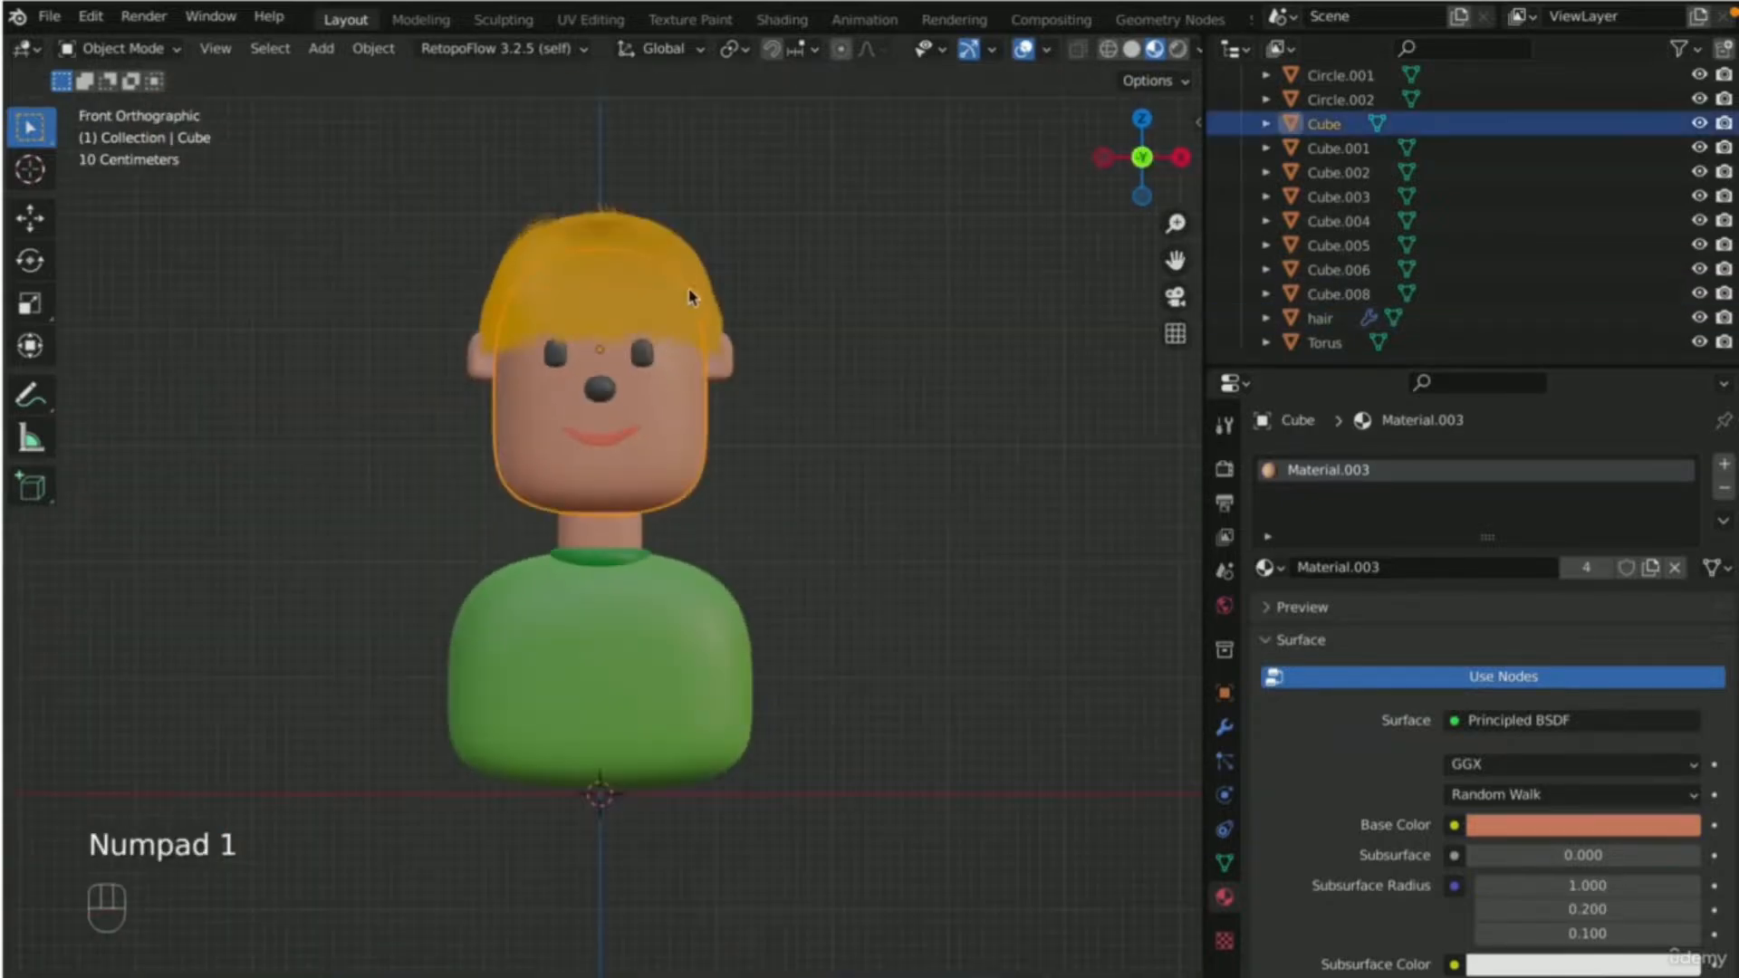
click(621, 263)
scroll(982, 392, up, 4)
scroll(1098, 443, down, 3)
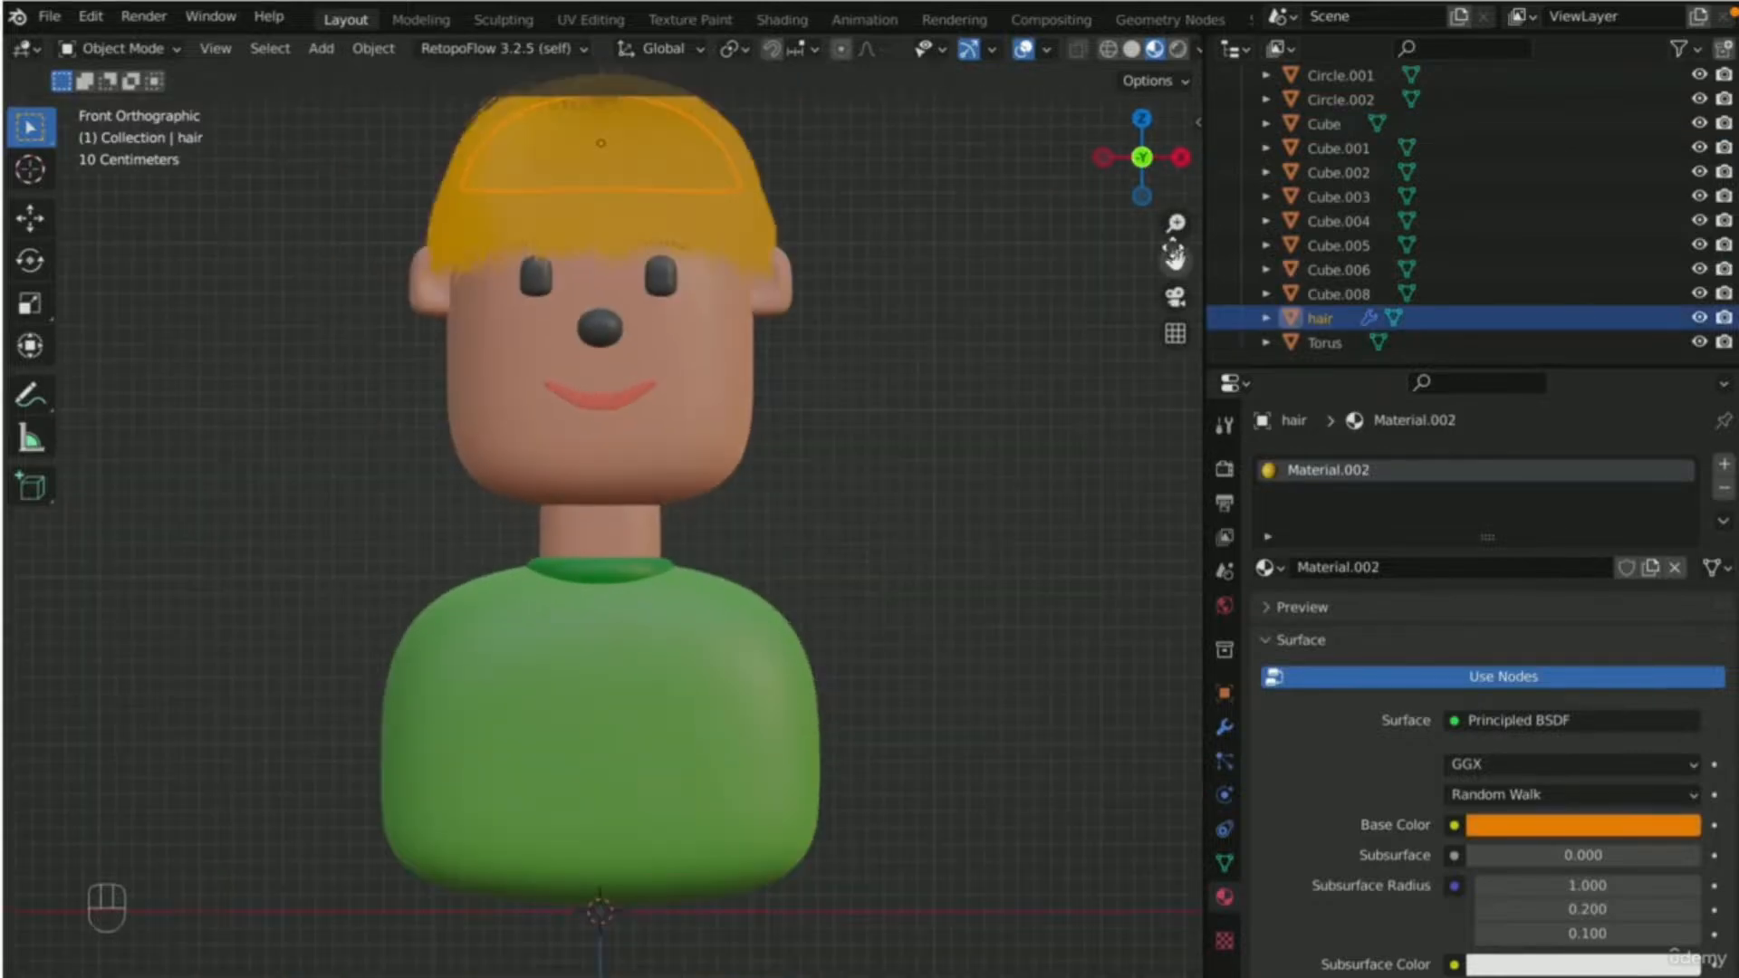
drag(1175, 260, 1175, 385)
click(1725, 489)
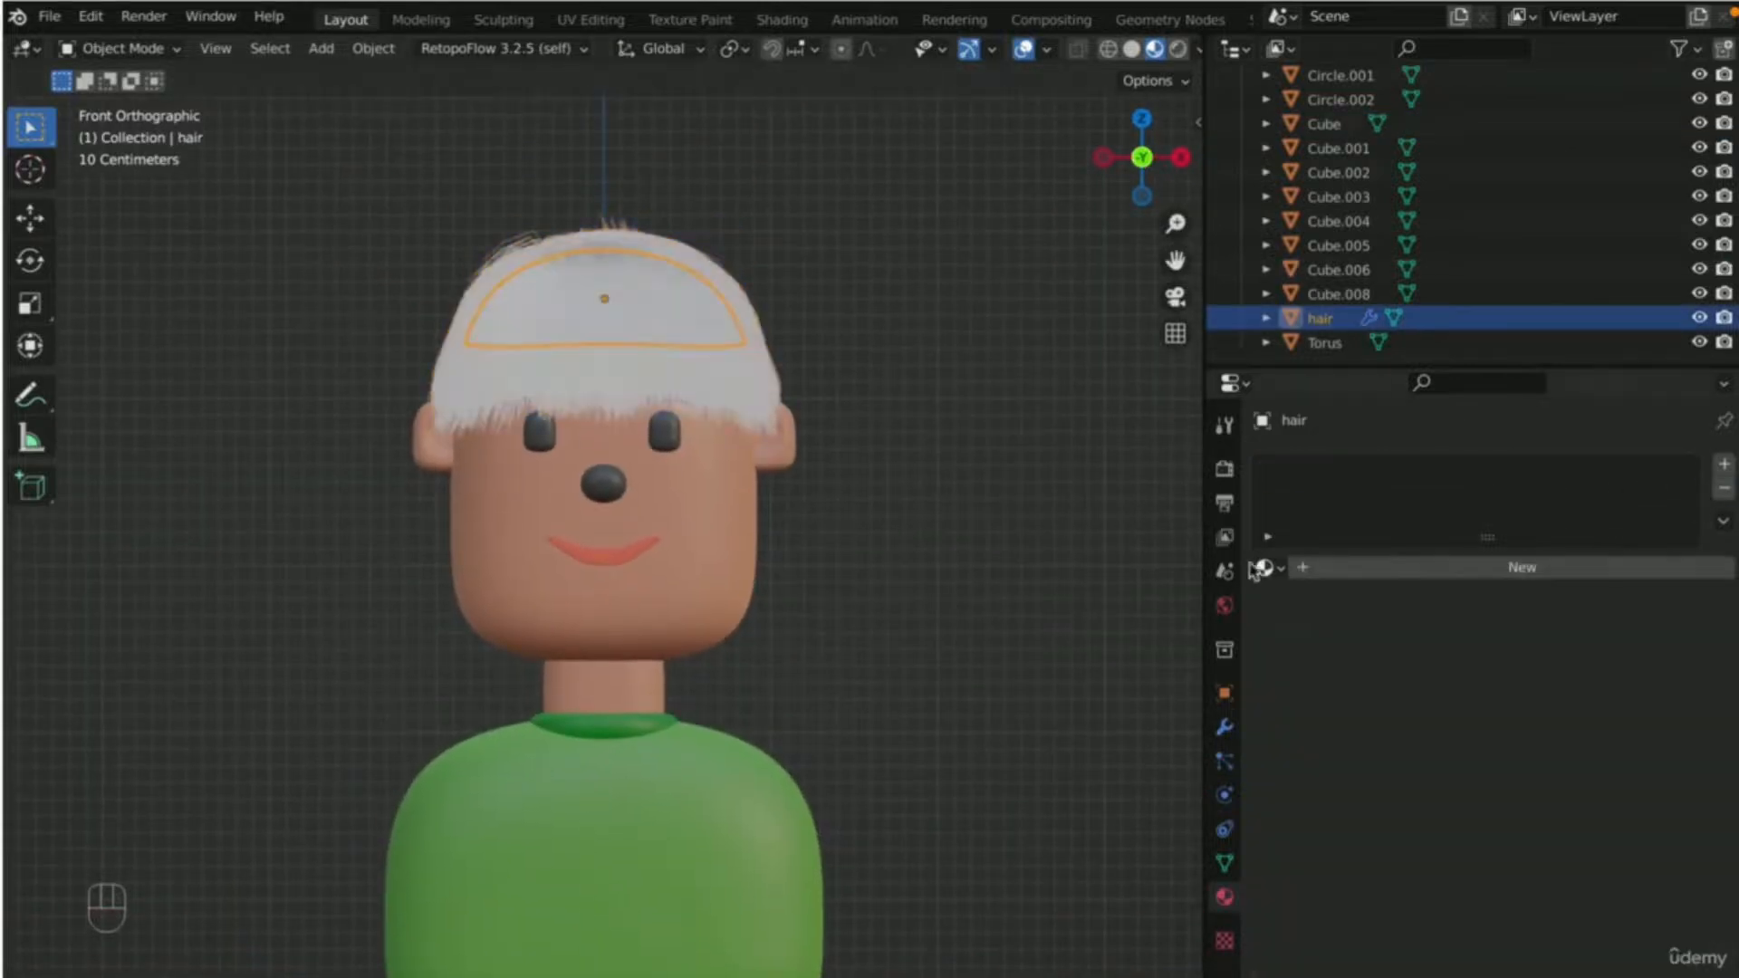
click(1015, 556)
scroll(1018, 554, down, 3)
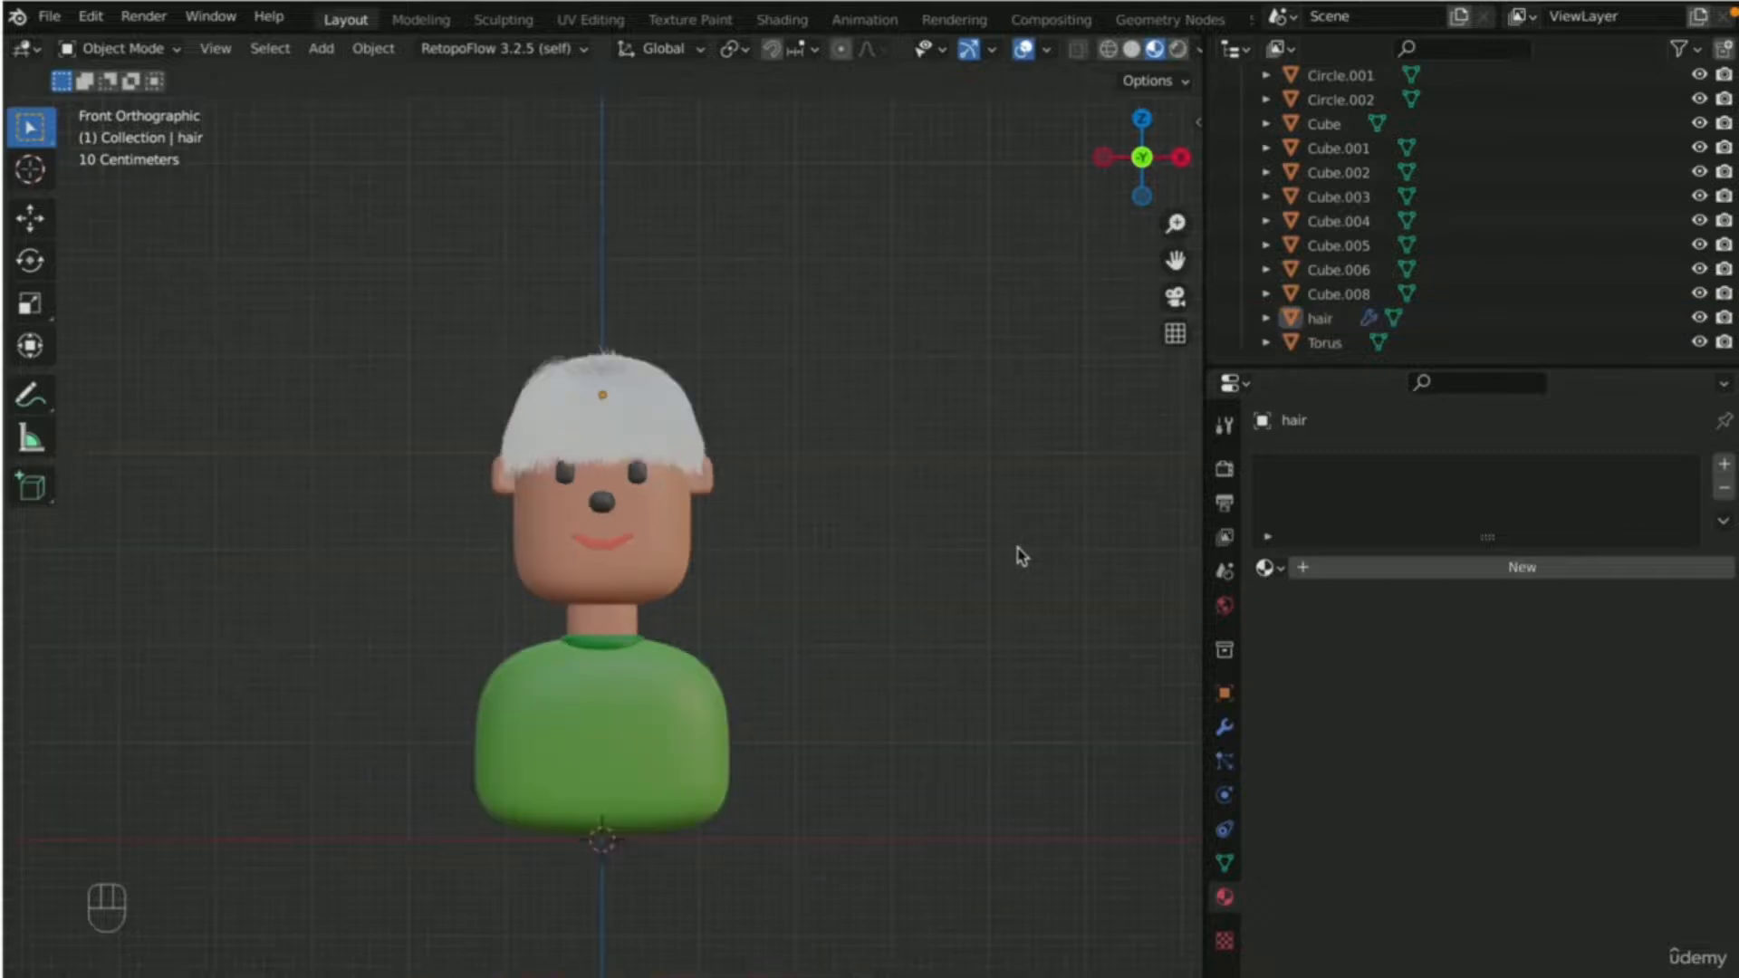
middle_drag(1018, 554, 1015, 570)
key(KP_1)
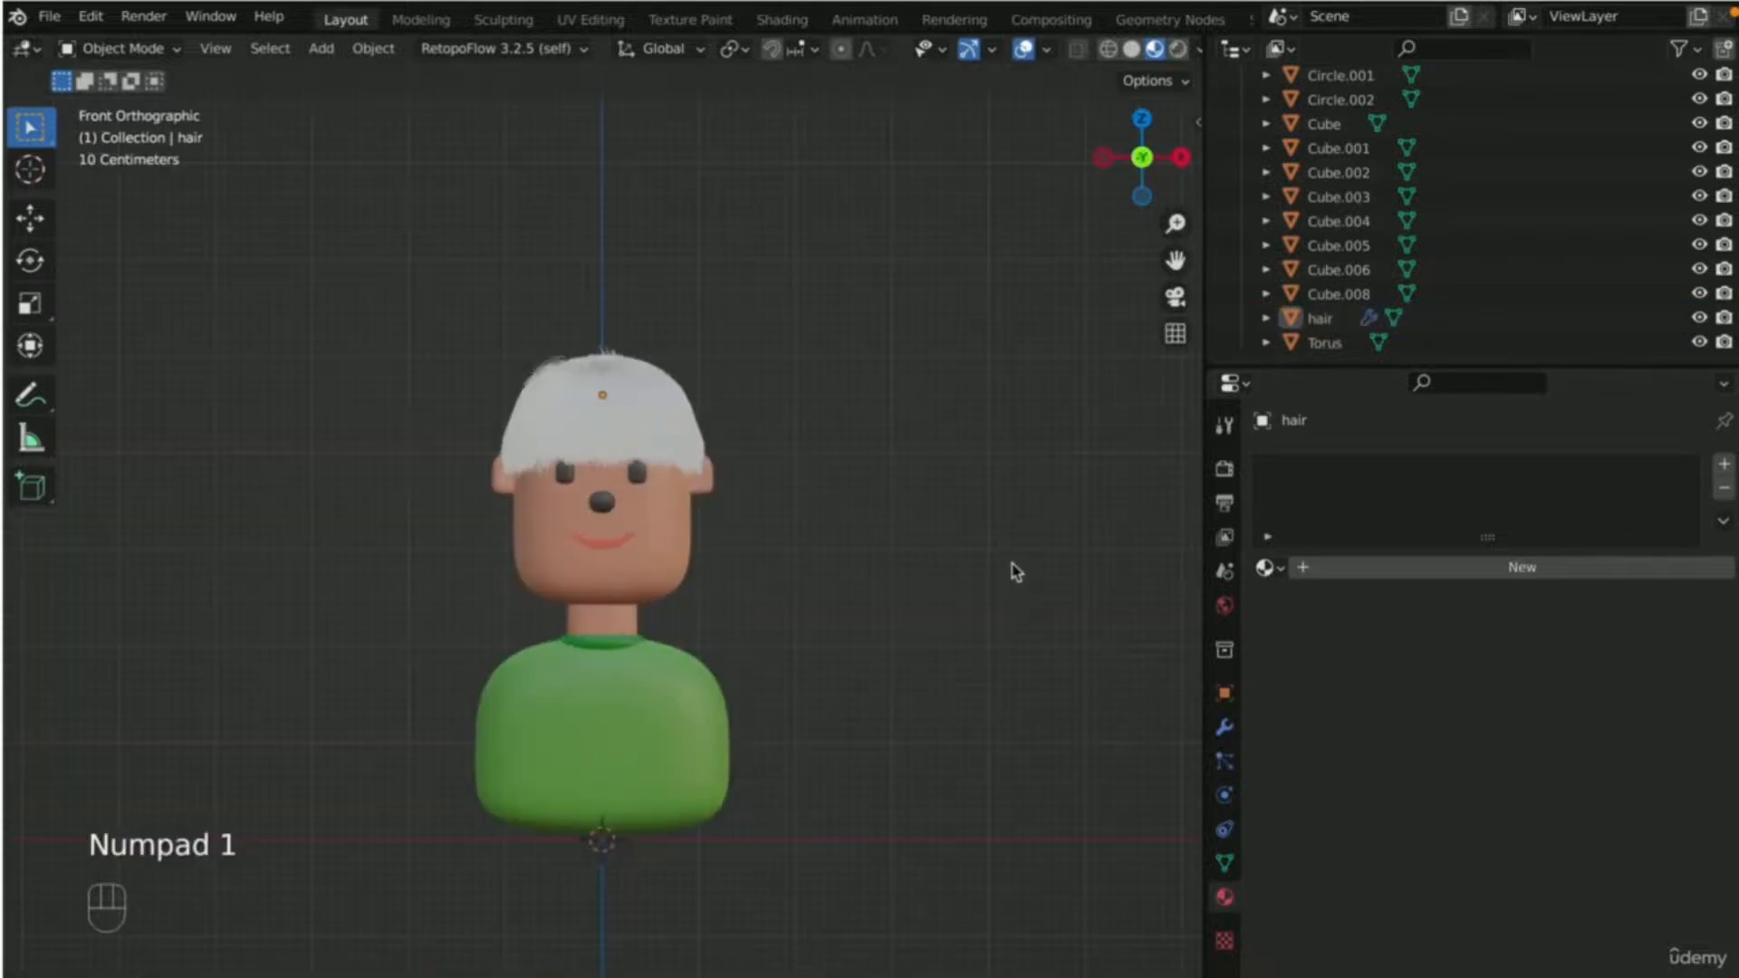
- Undo the removal of the hair's material slot
scroll(1013, 575, up, 8)
key(ctrl+z)
scroll(1002, 764, down, 9)
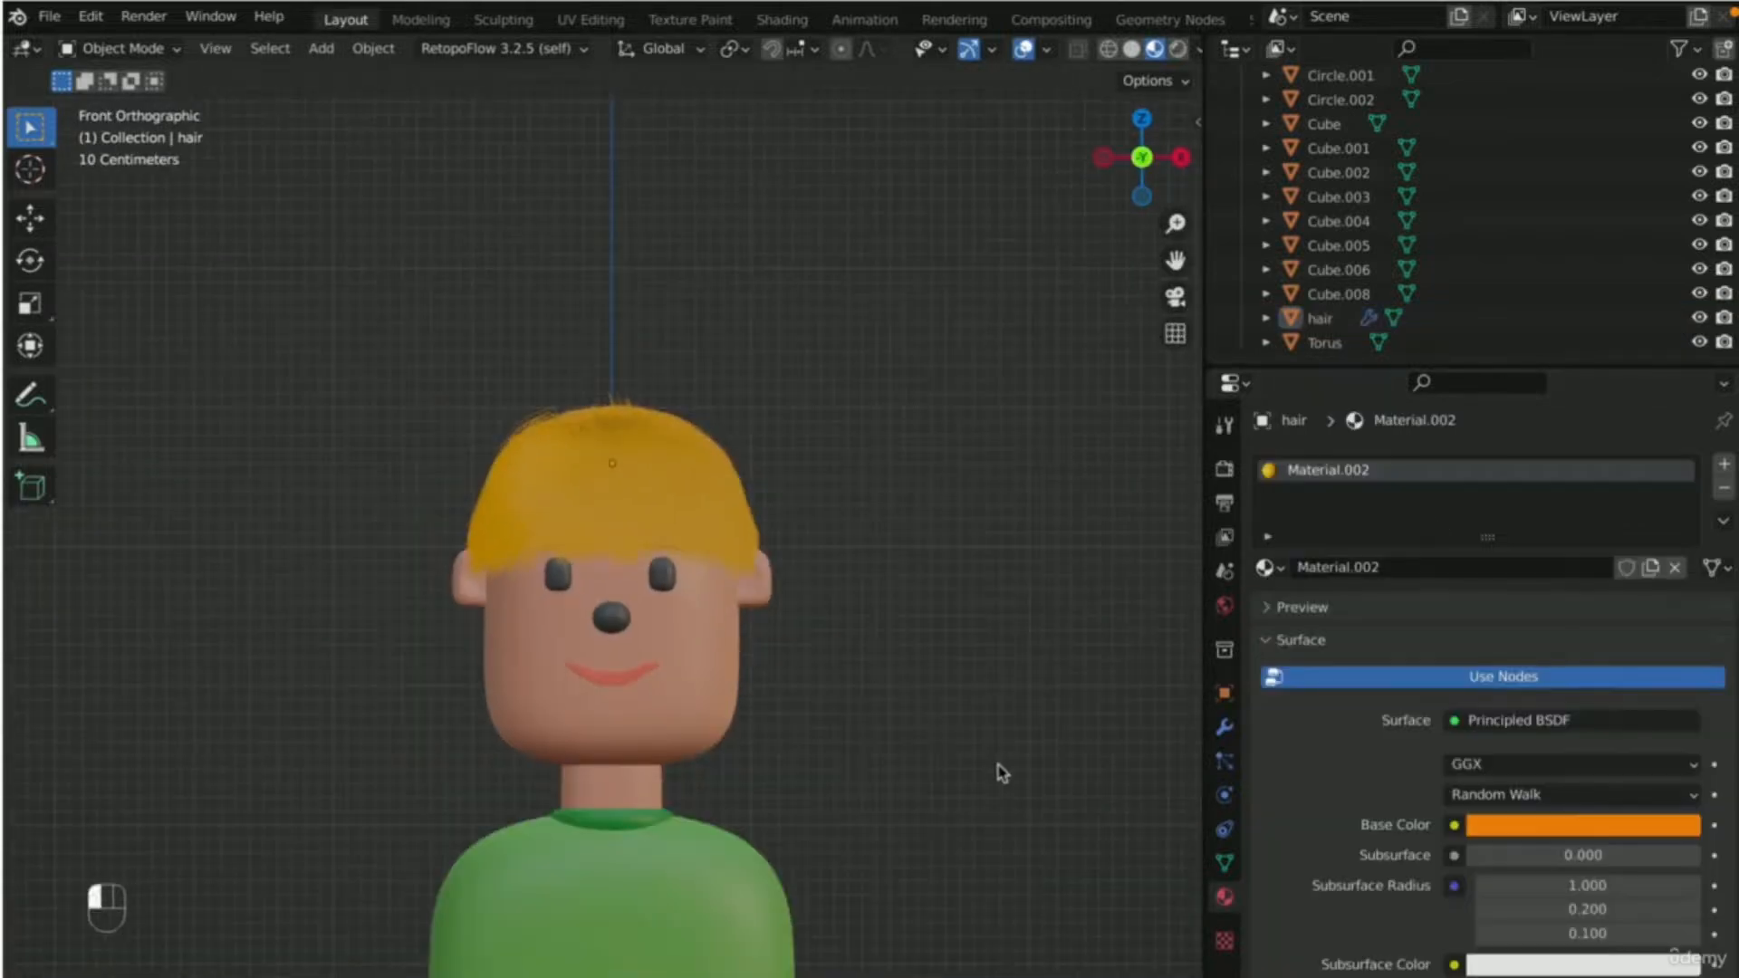
- Examine the whole character in the front and right orthographic views
drag(1178, 264, 1260, 227)
scroll(792, 609, up, 6)
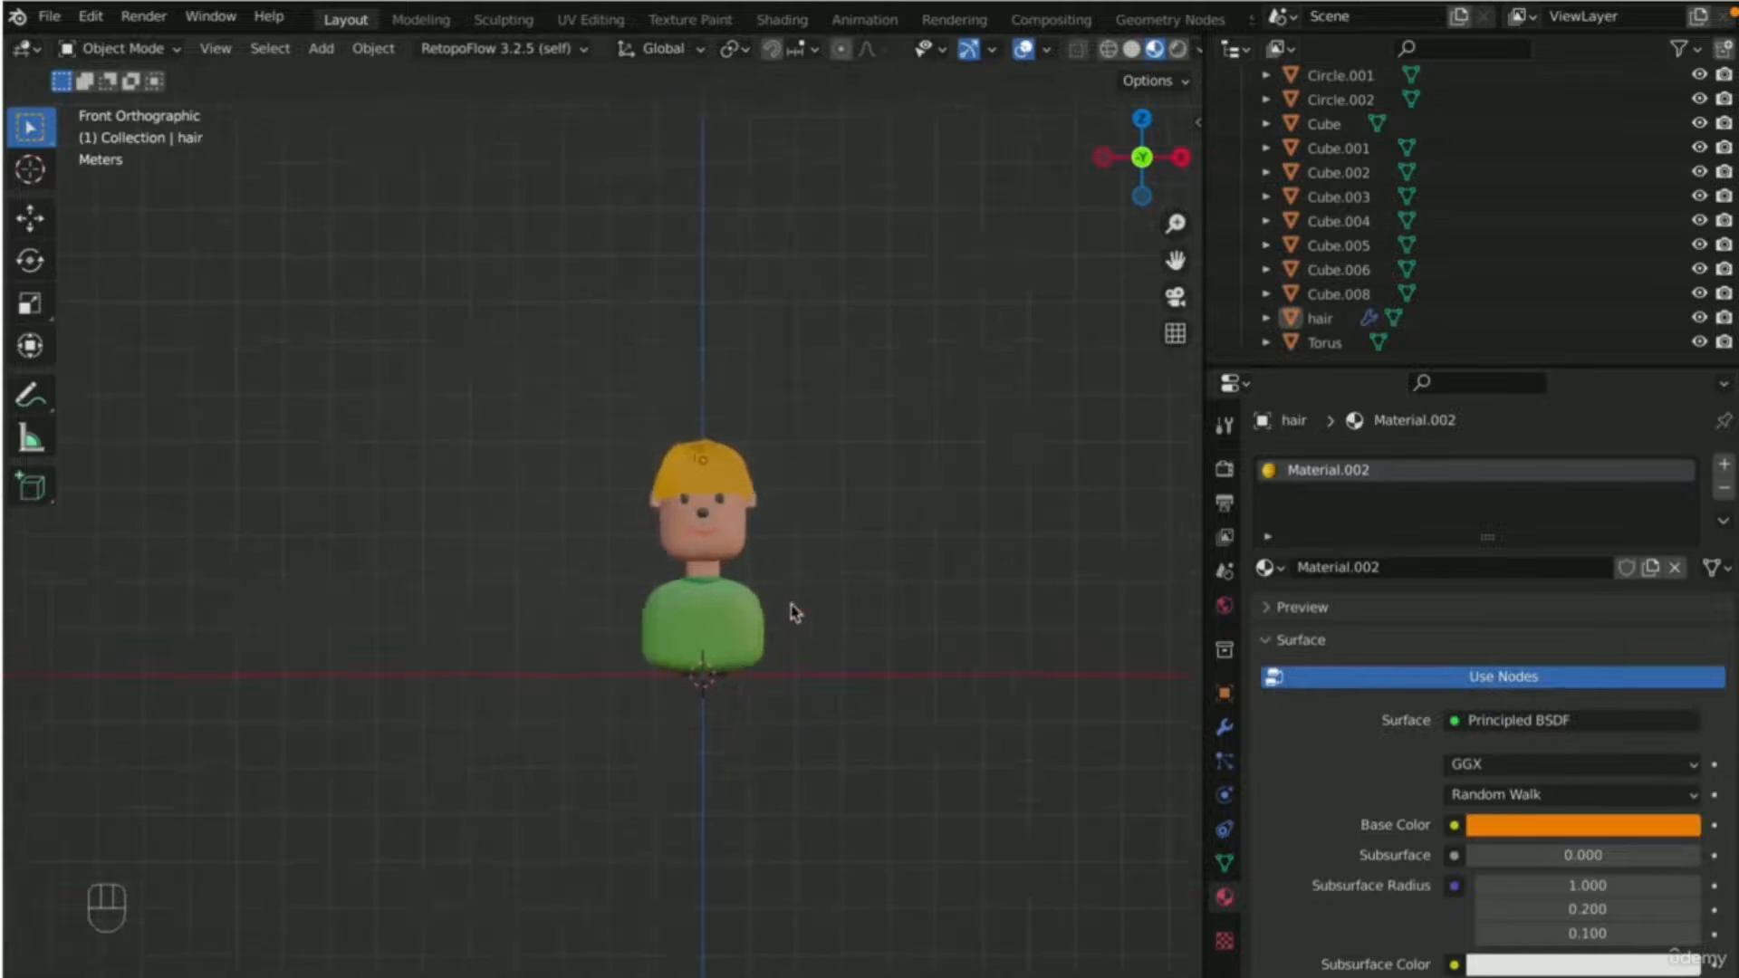
drag(1177, 262, 911, 220)
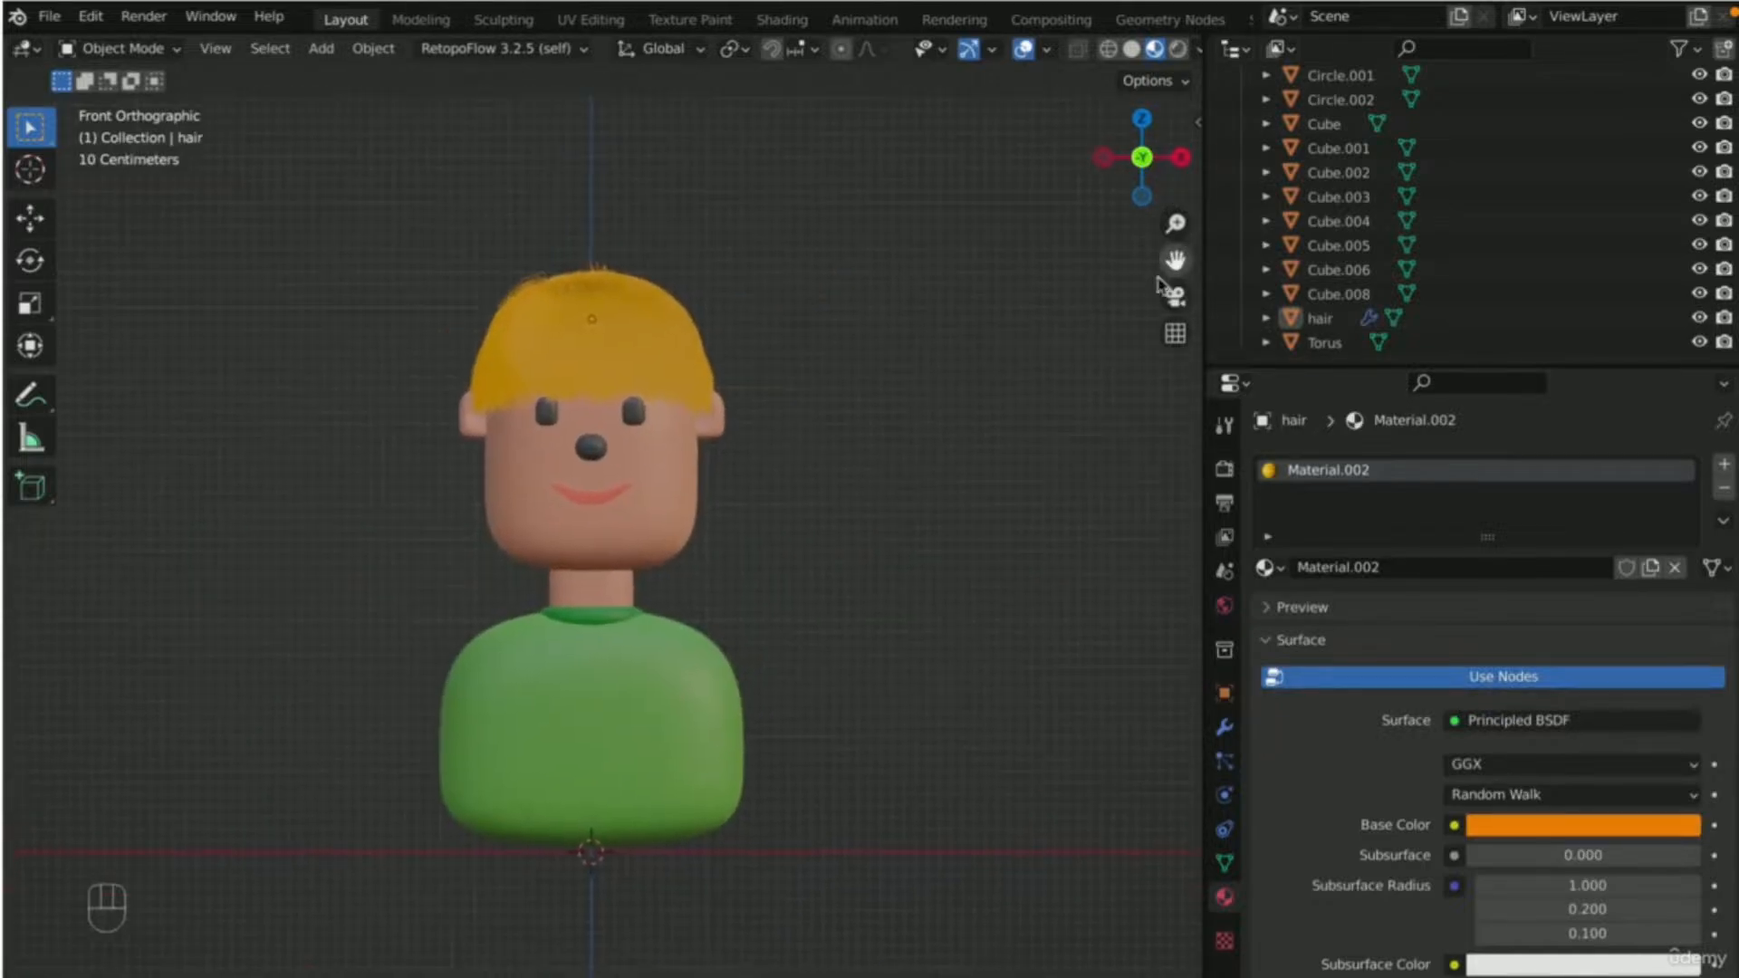
scroll(498, 517, up, 4)
scroll(544, 407, down, 4)
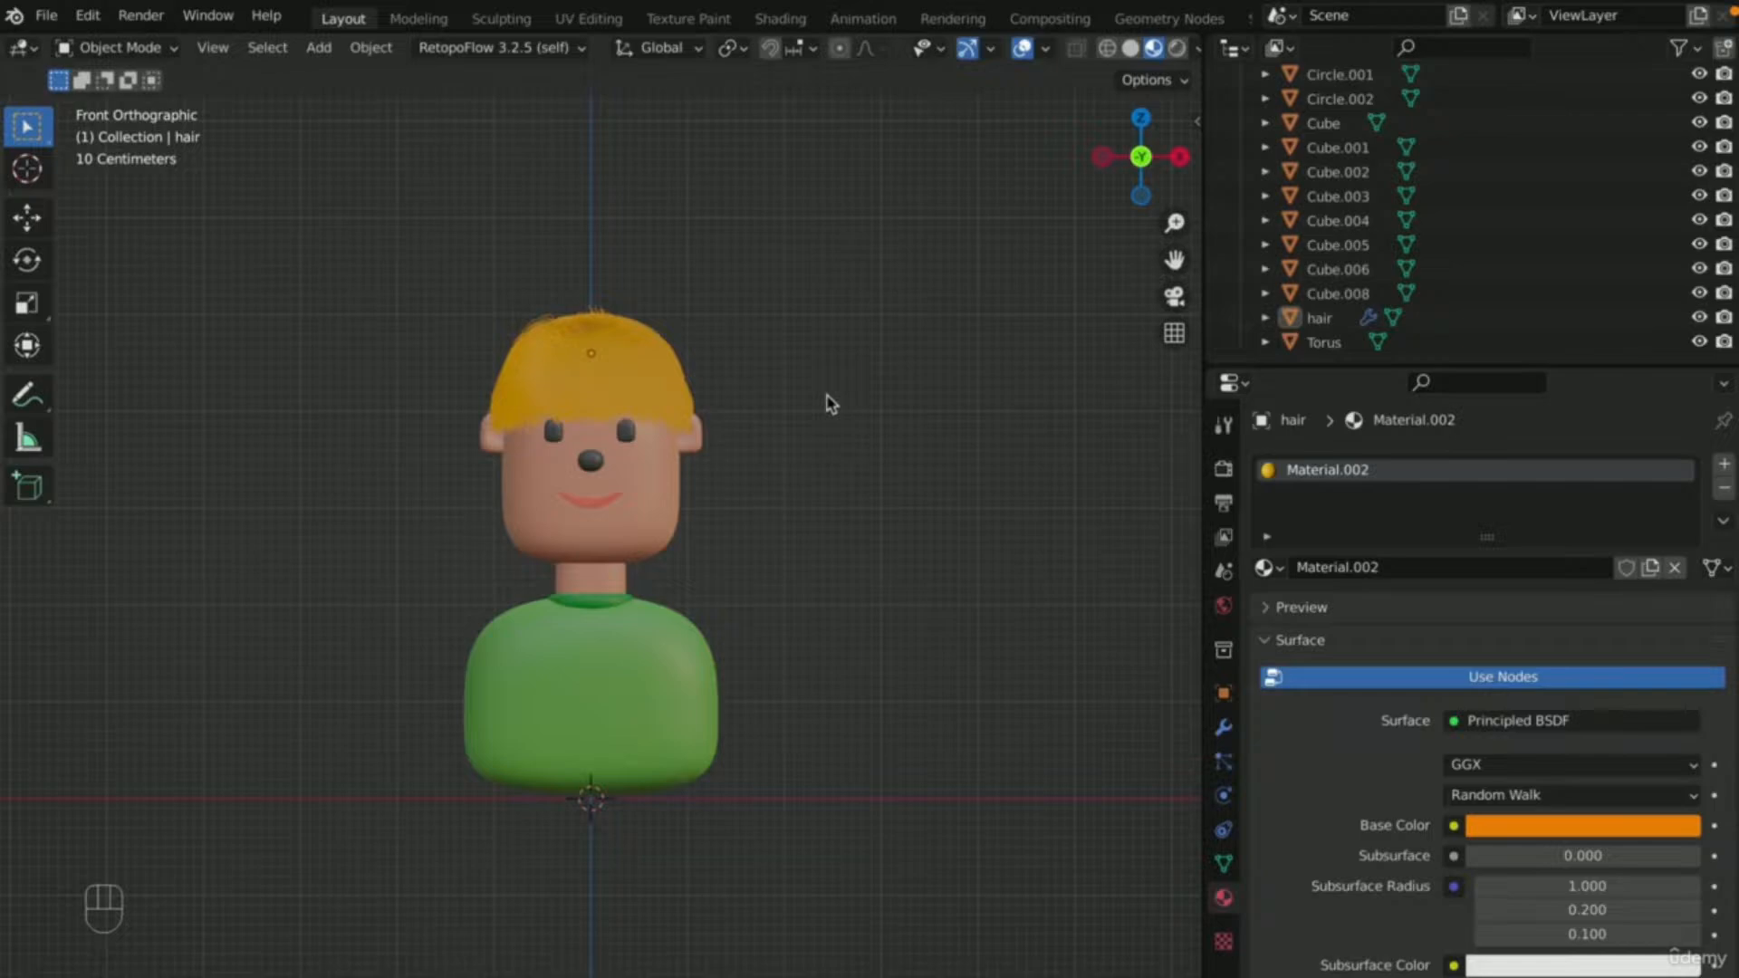
key(KP_3)
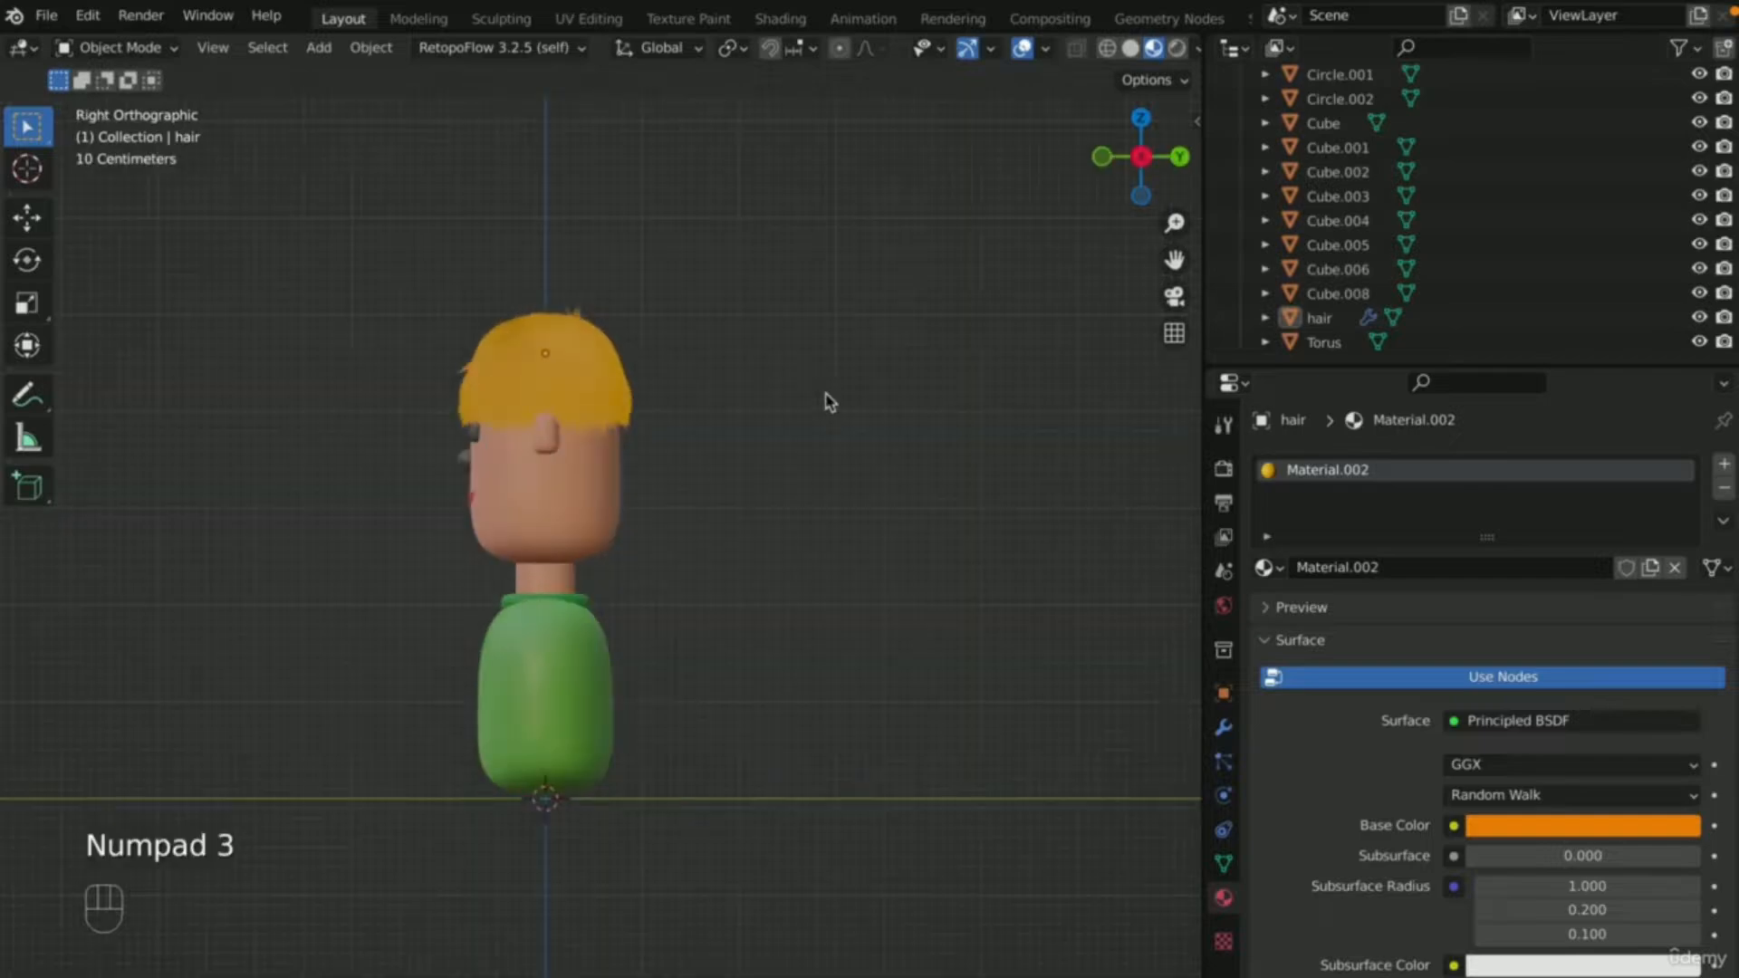
scroll(823, 395, down, 7)
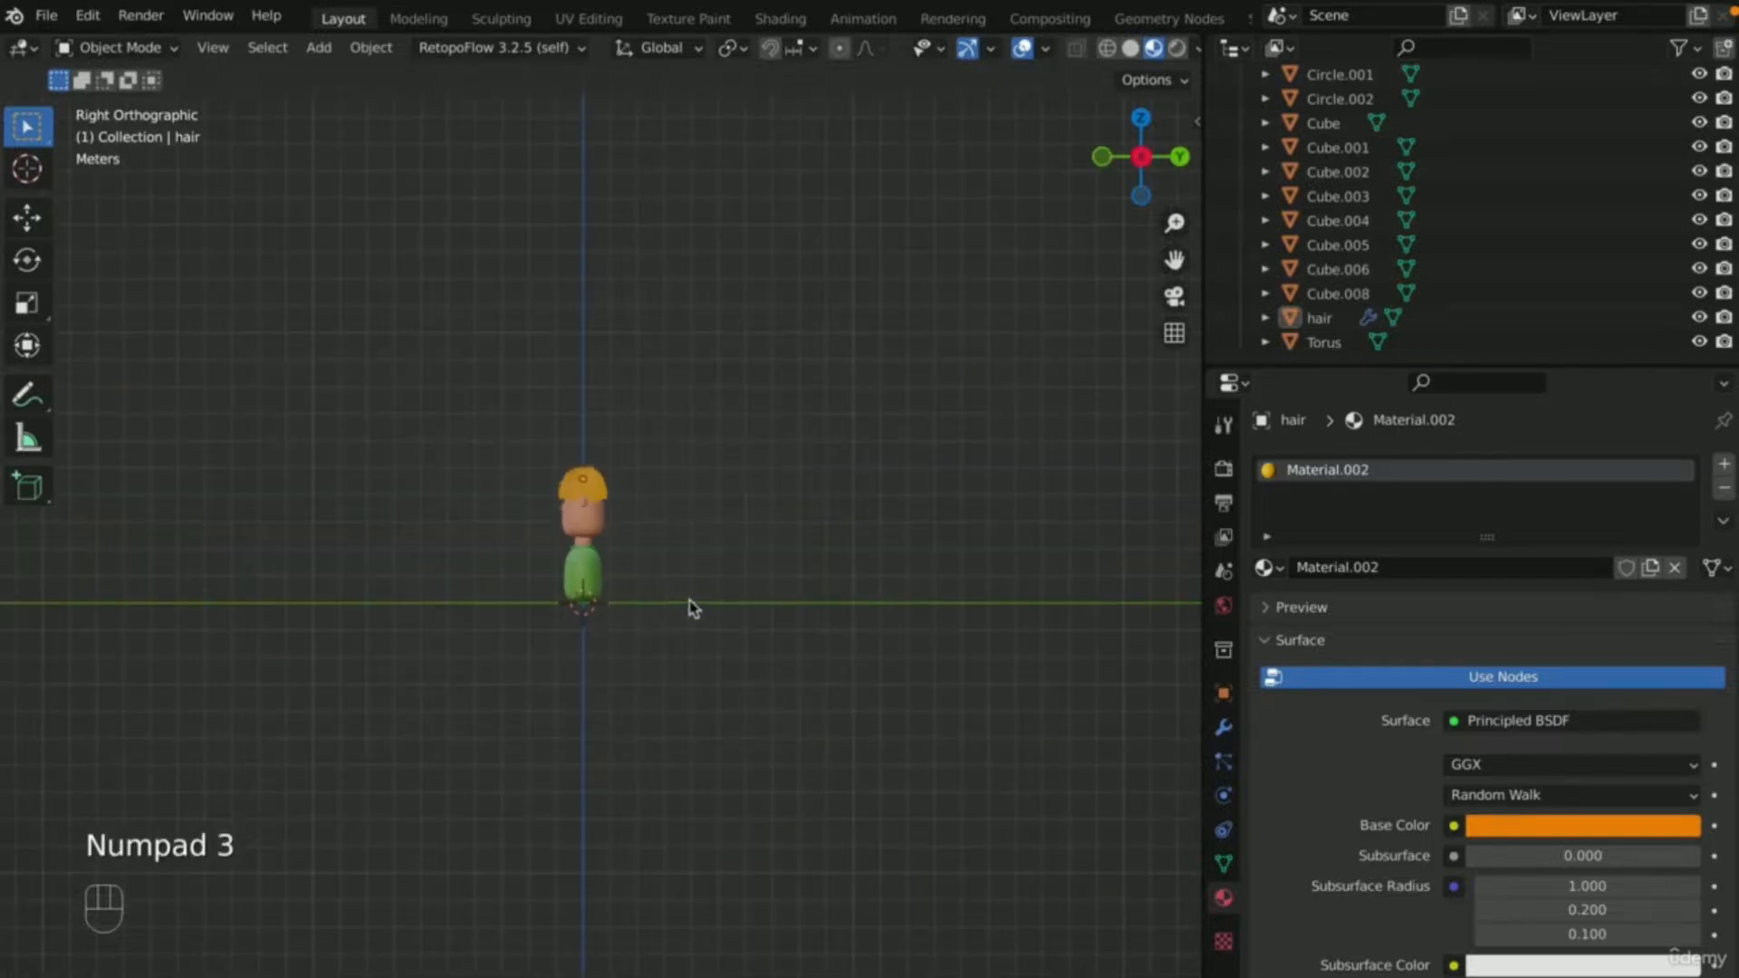
scroll(611, 547, up, 6)
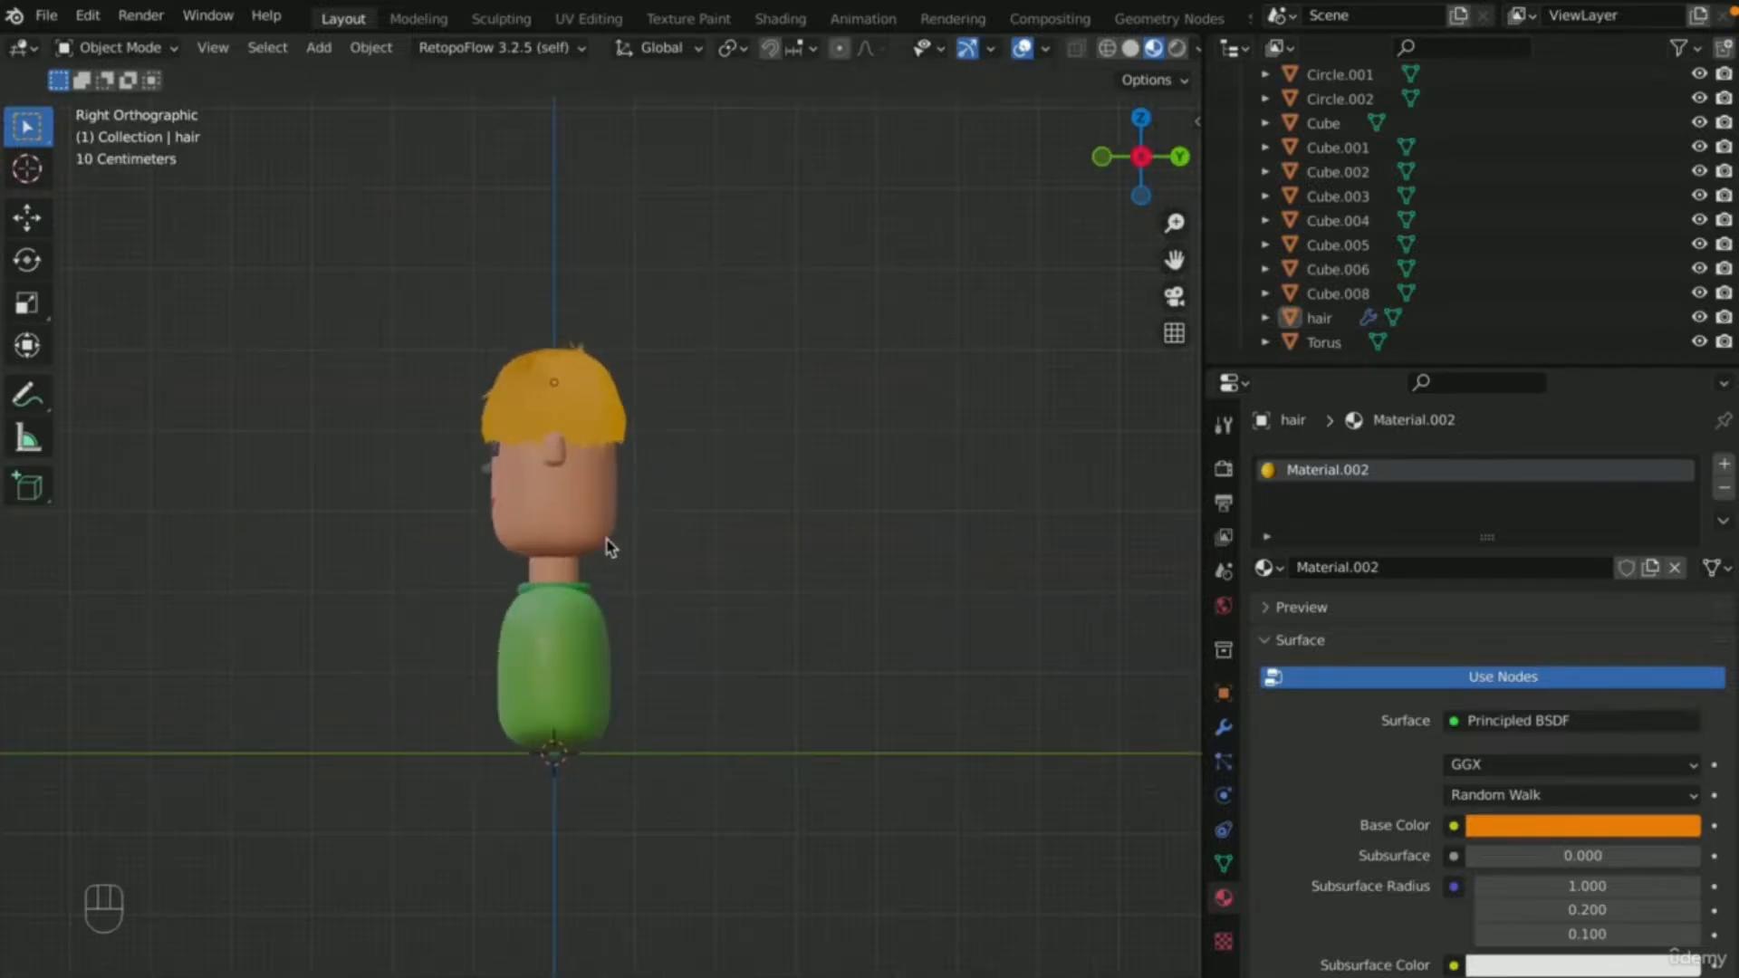
key(KP_1)
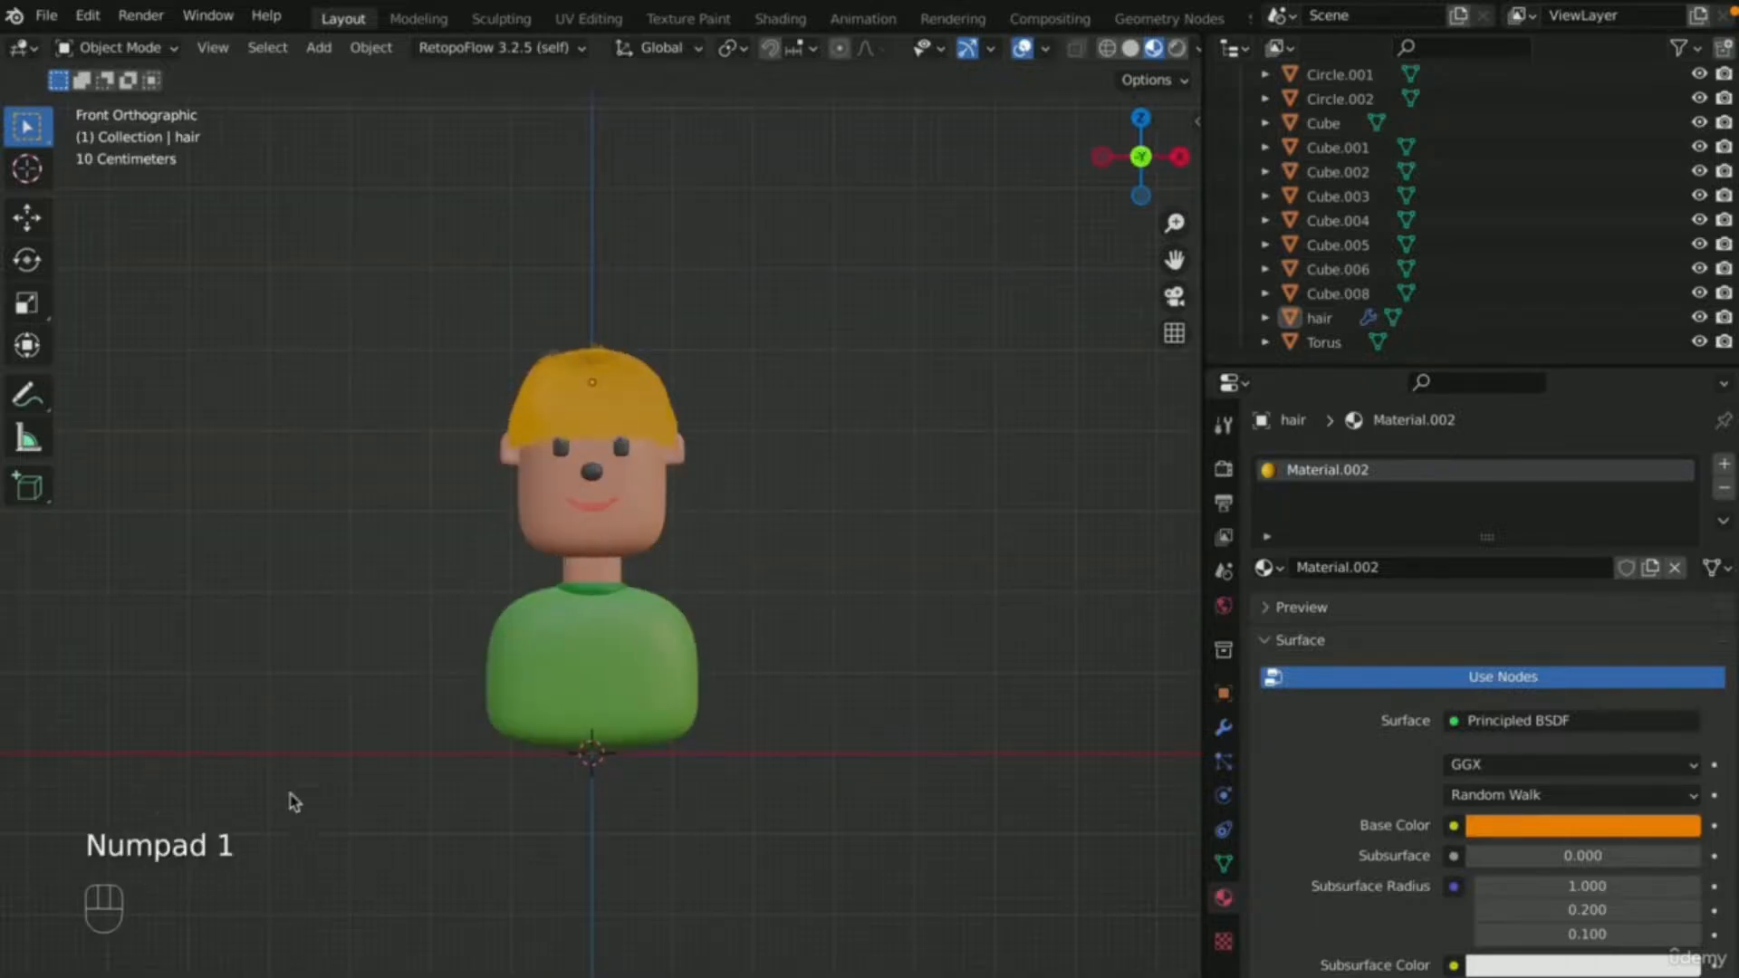
scroll(940, 778, down, 5)
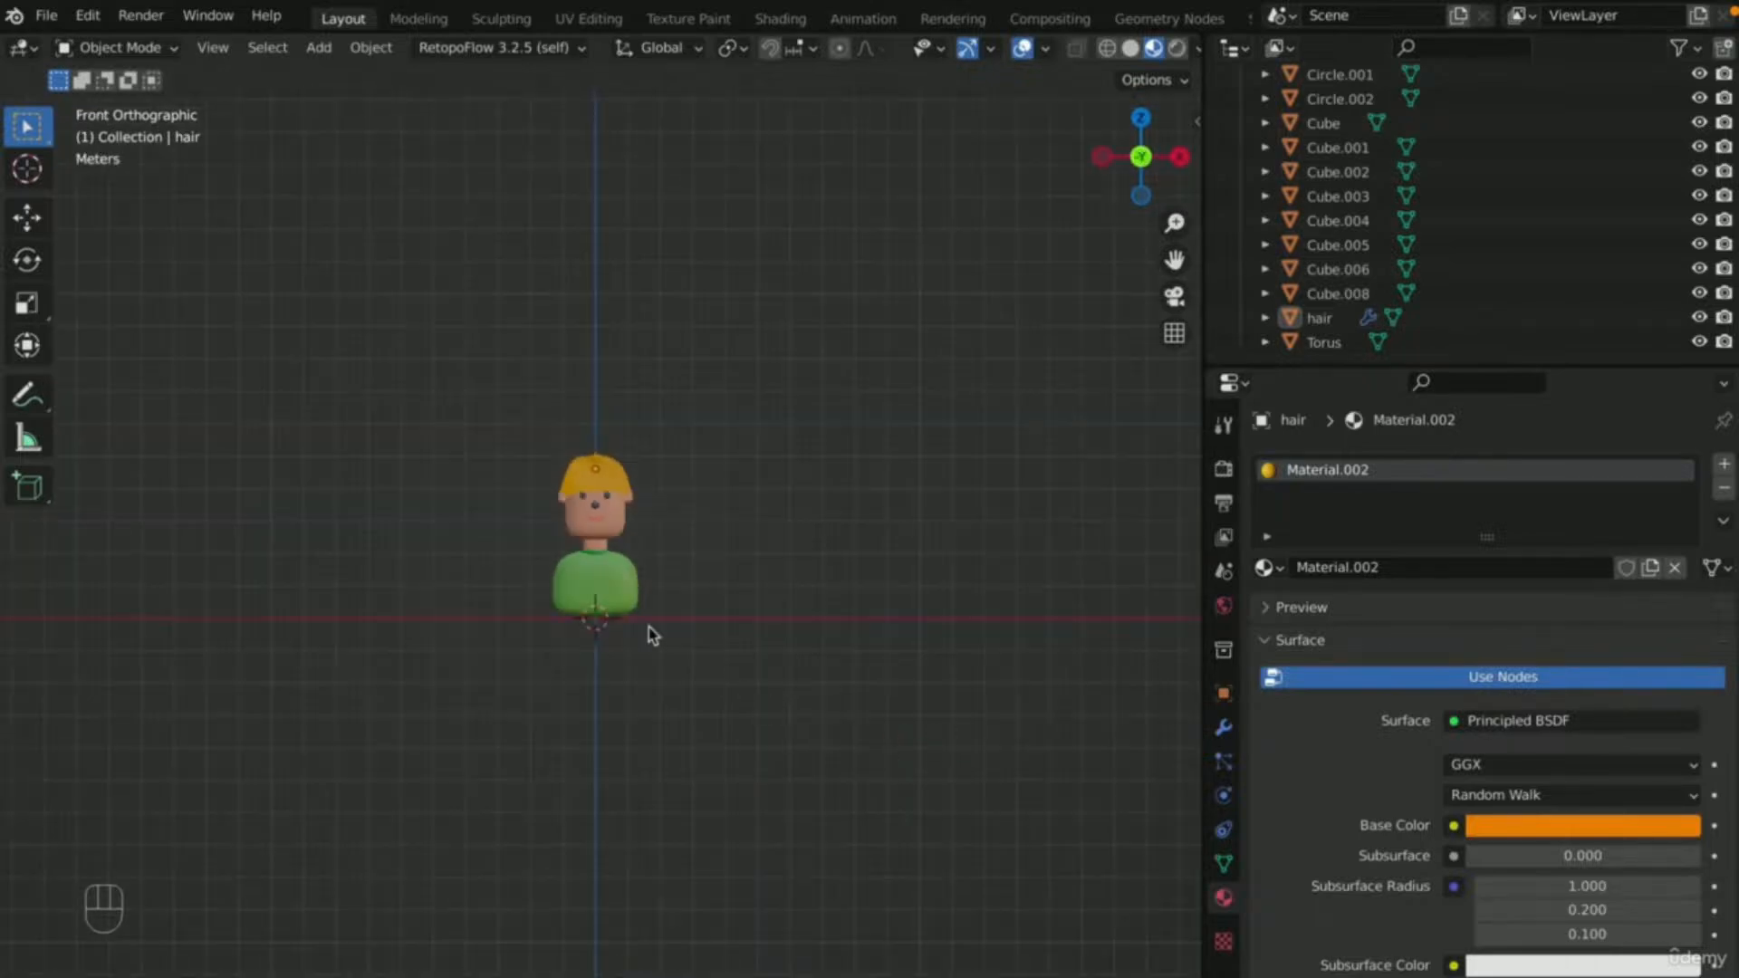
- Add a camera to the scene from the front view
key(KP_1)
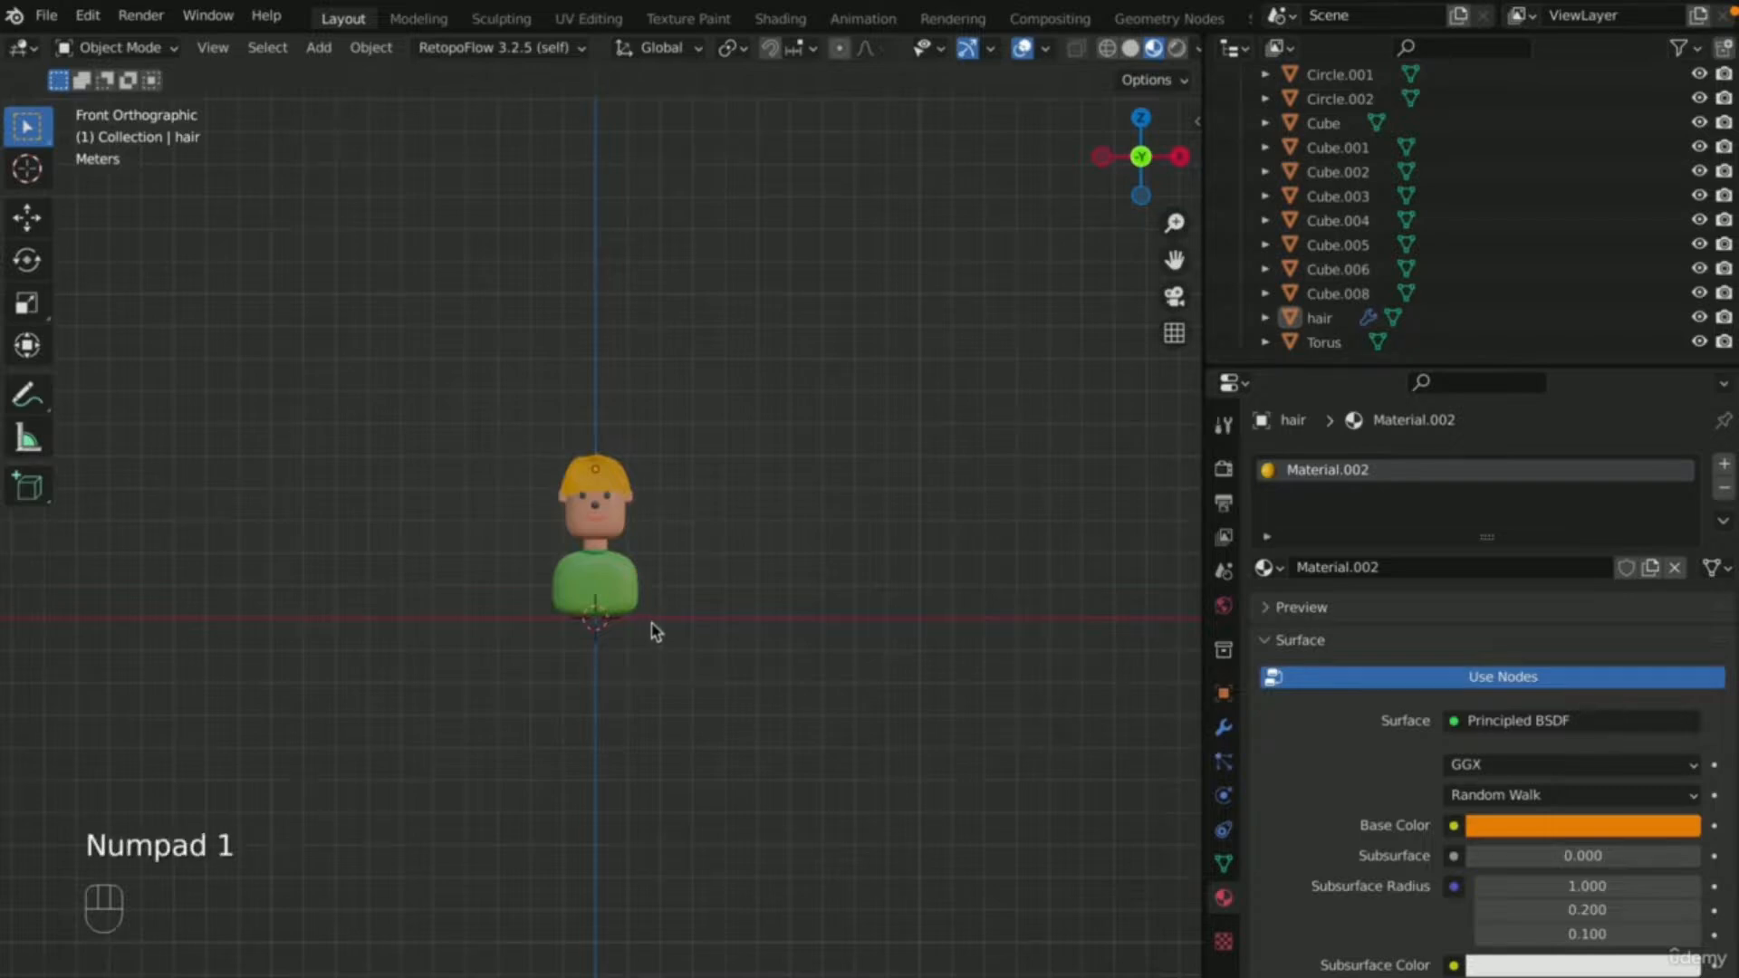
scroll(634, 634, up, 3)
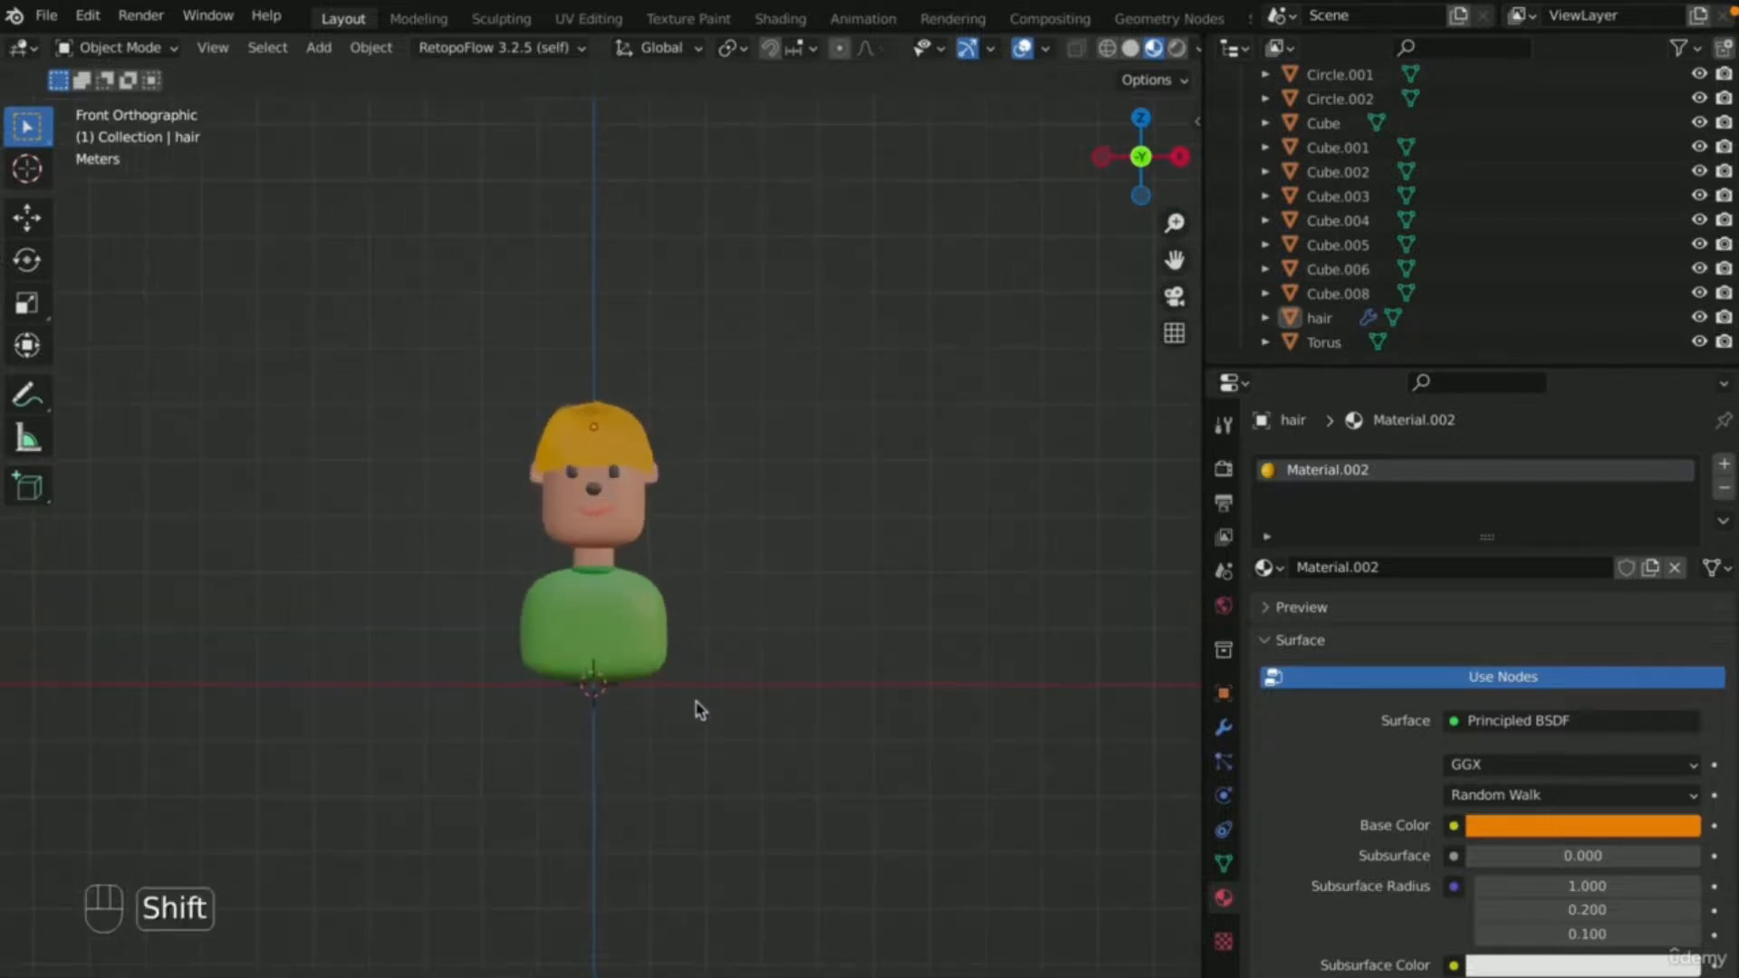
key(shift+a)
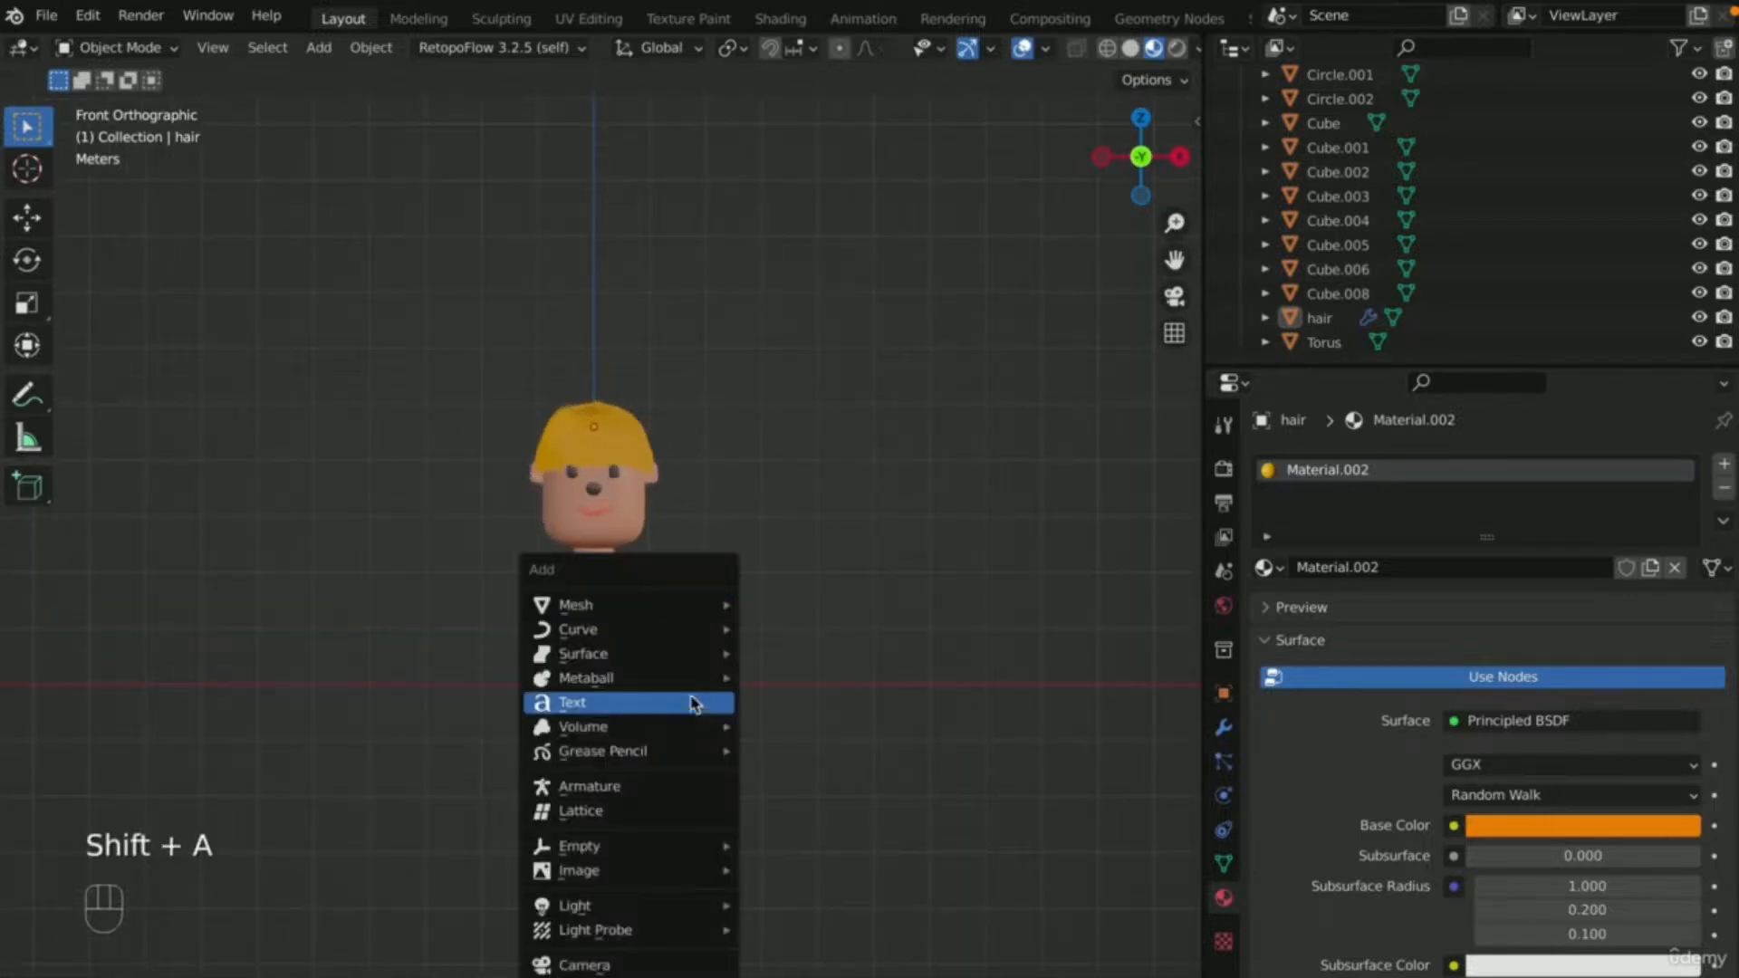
click(626, 965)
- In the right orthographic view, move the camera about -14.86 m along the Y axis, in front of the character
middle_drag(727, 750, 725, 749)
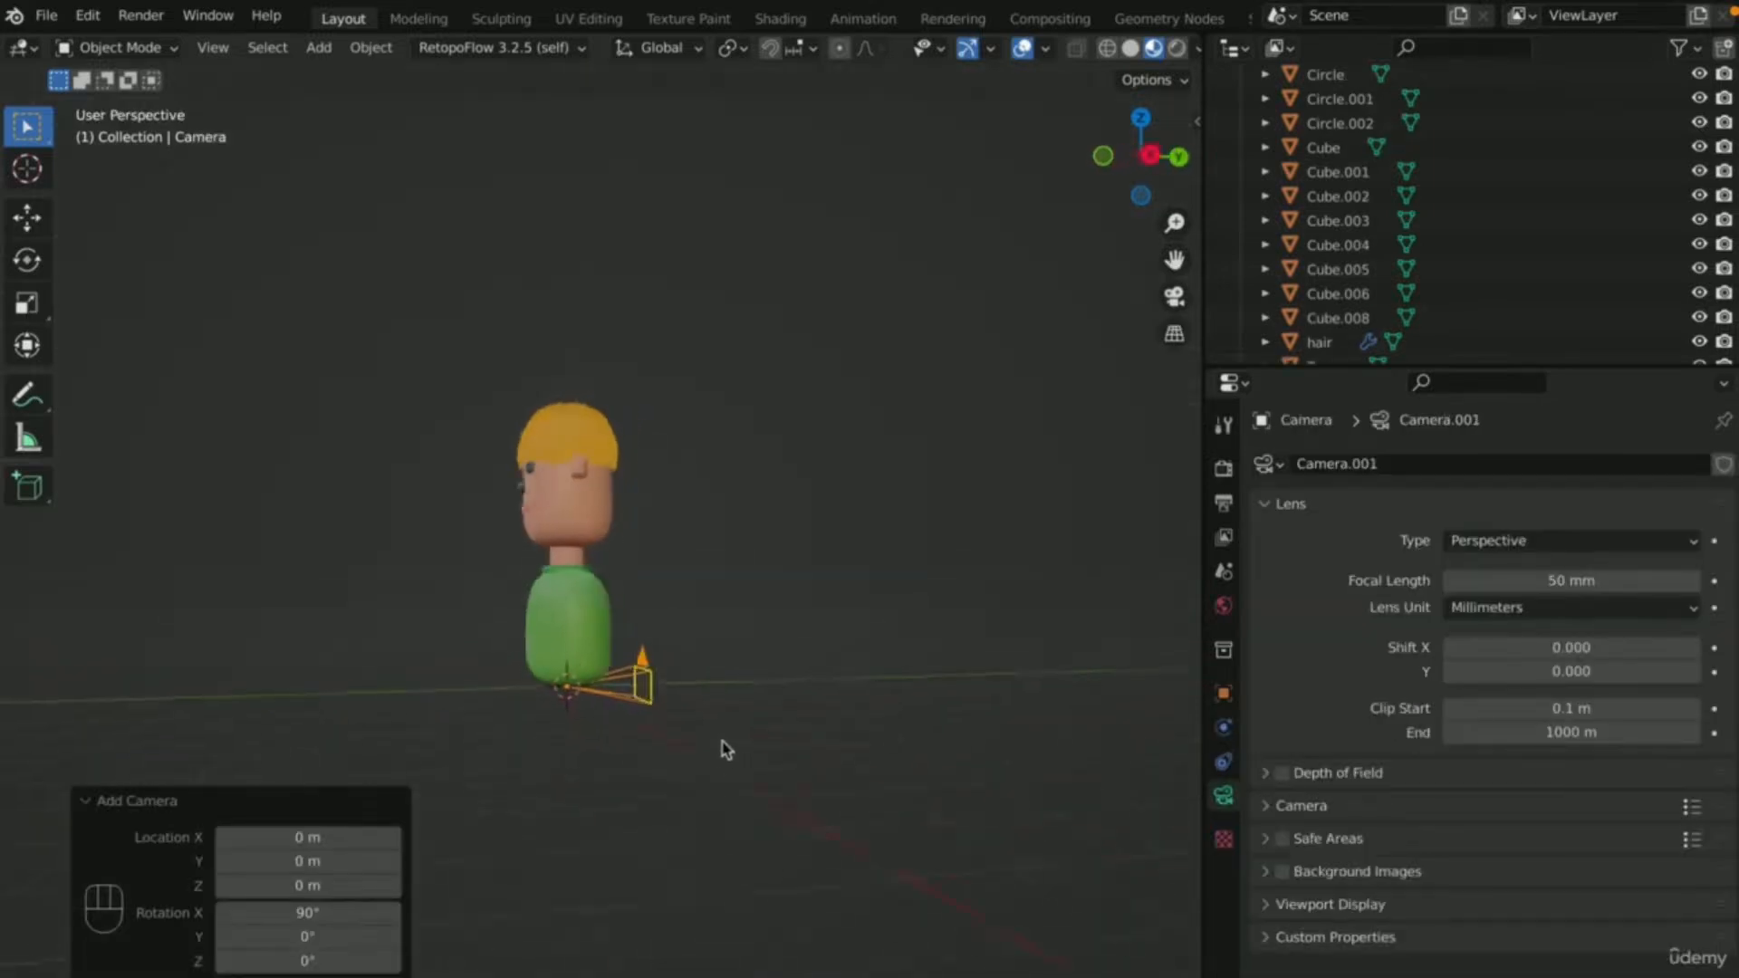
scroll(731, 750, down, 6)
key(KP_3)
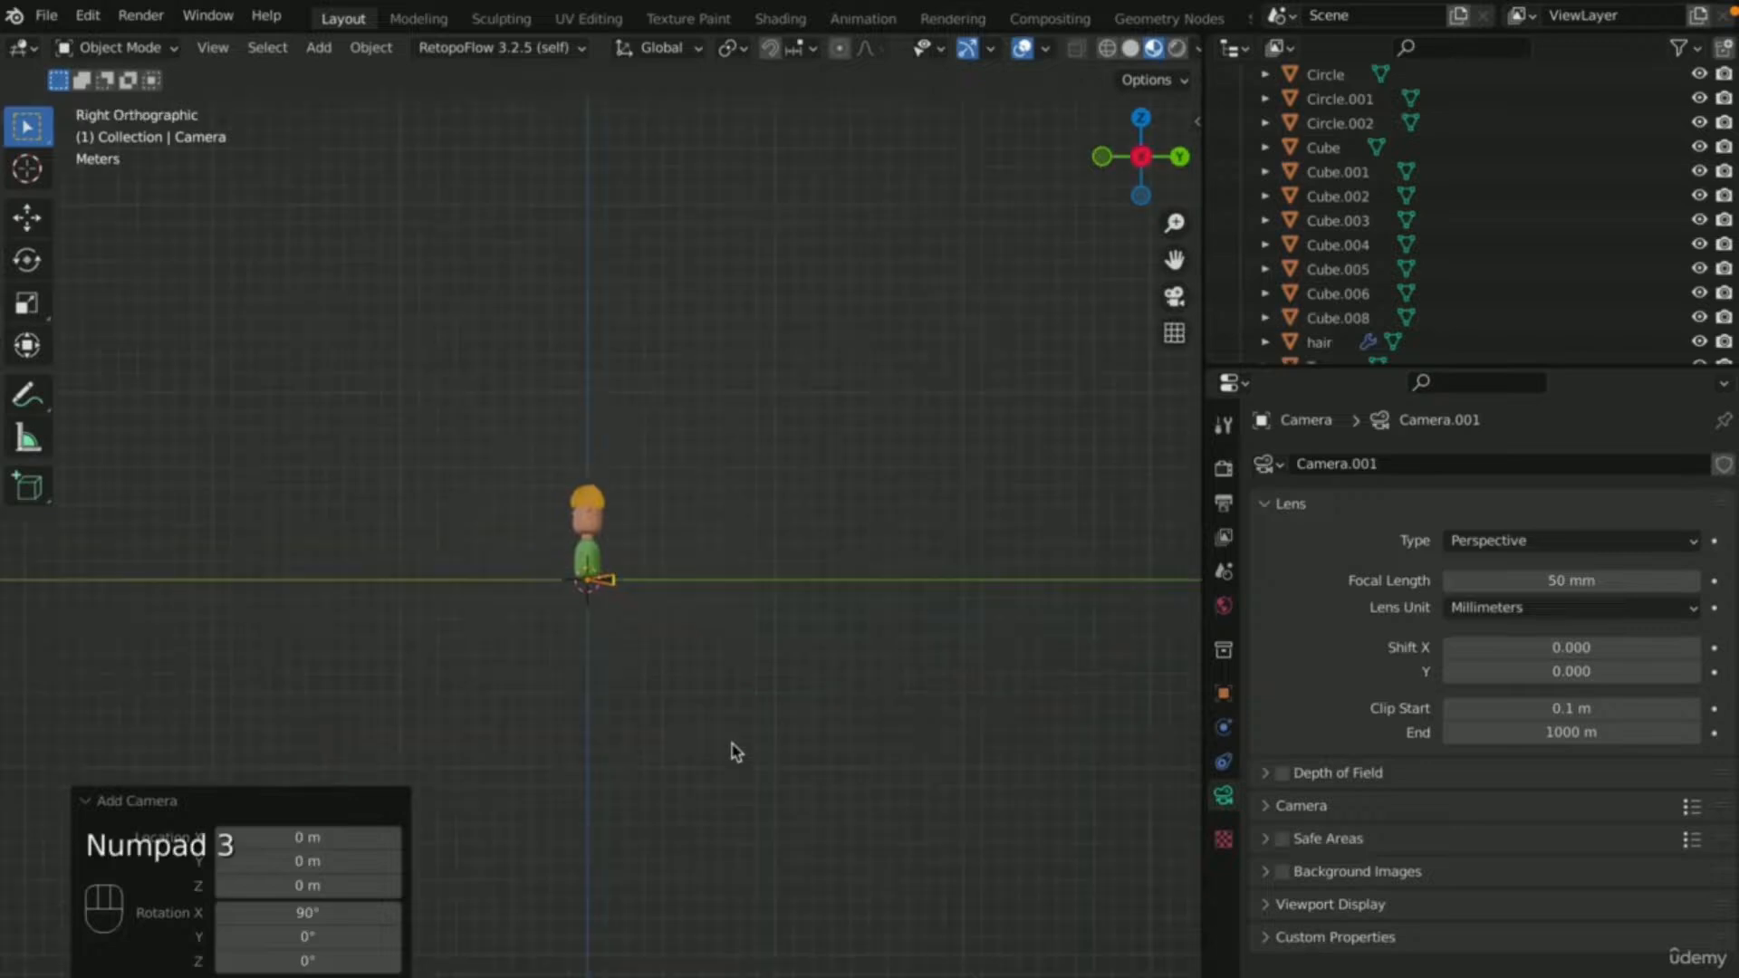
scroll(668, 695, up, 5)
scroll(668, 694, down, 1)
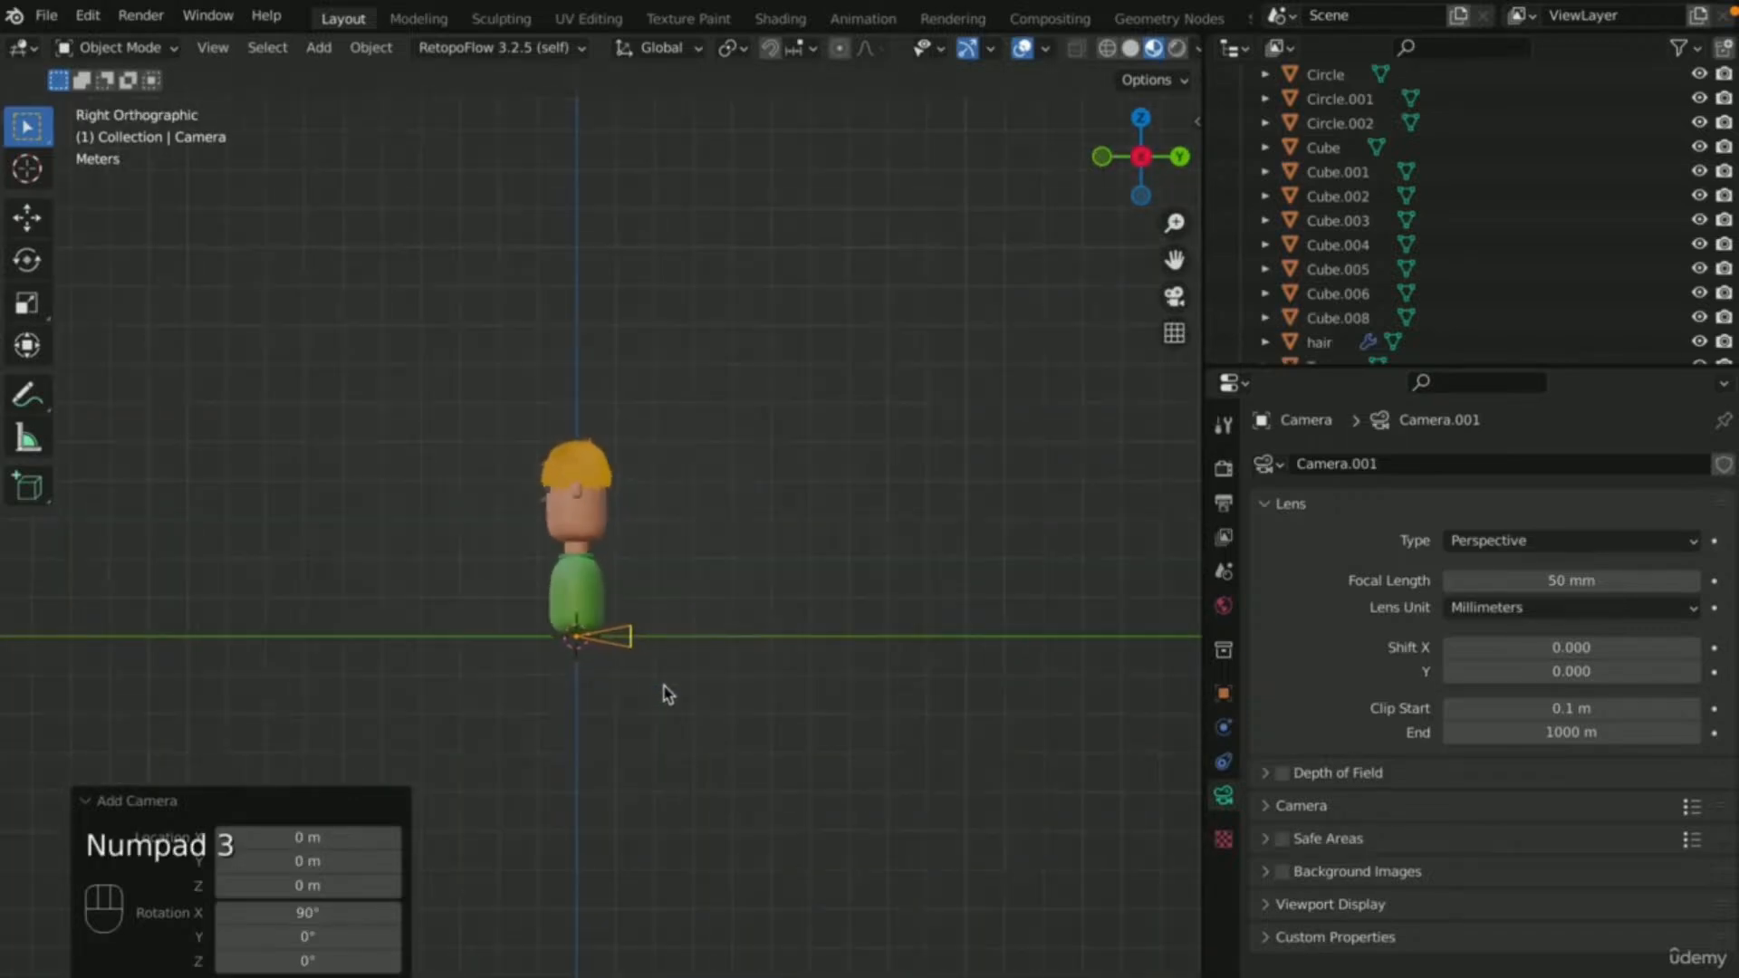
key(g)
key(y)
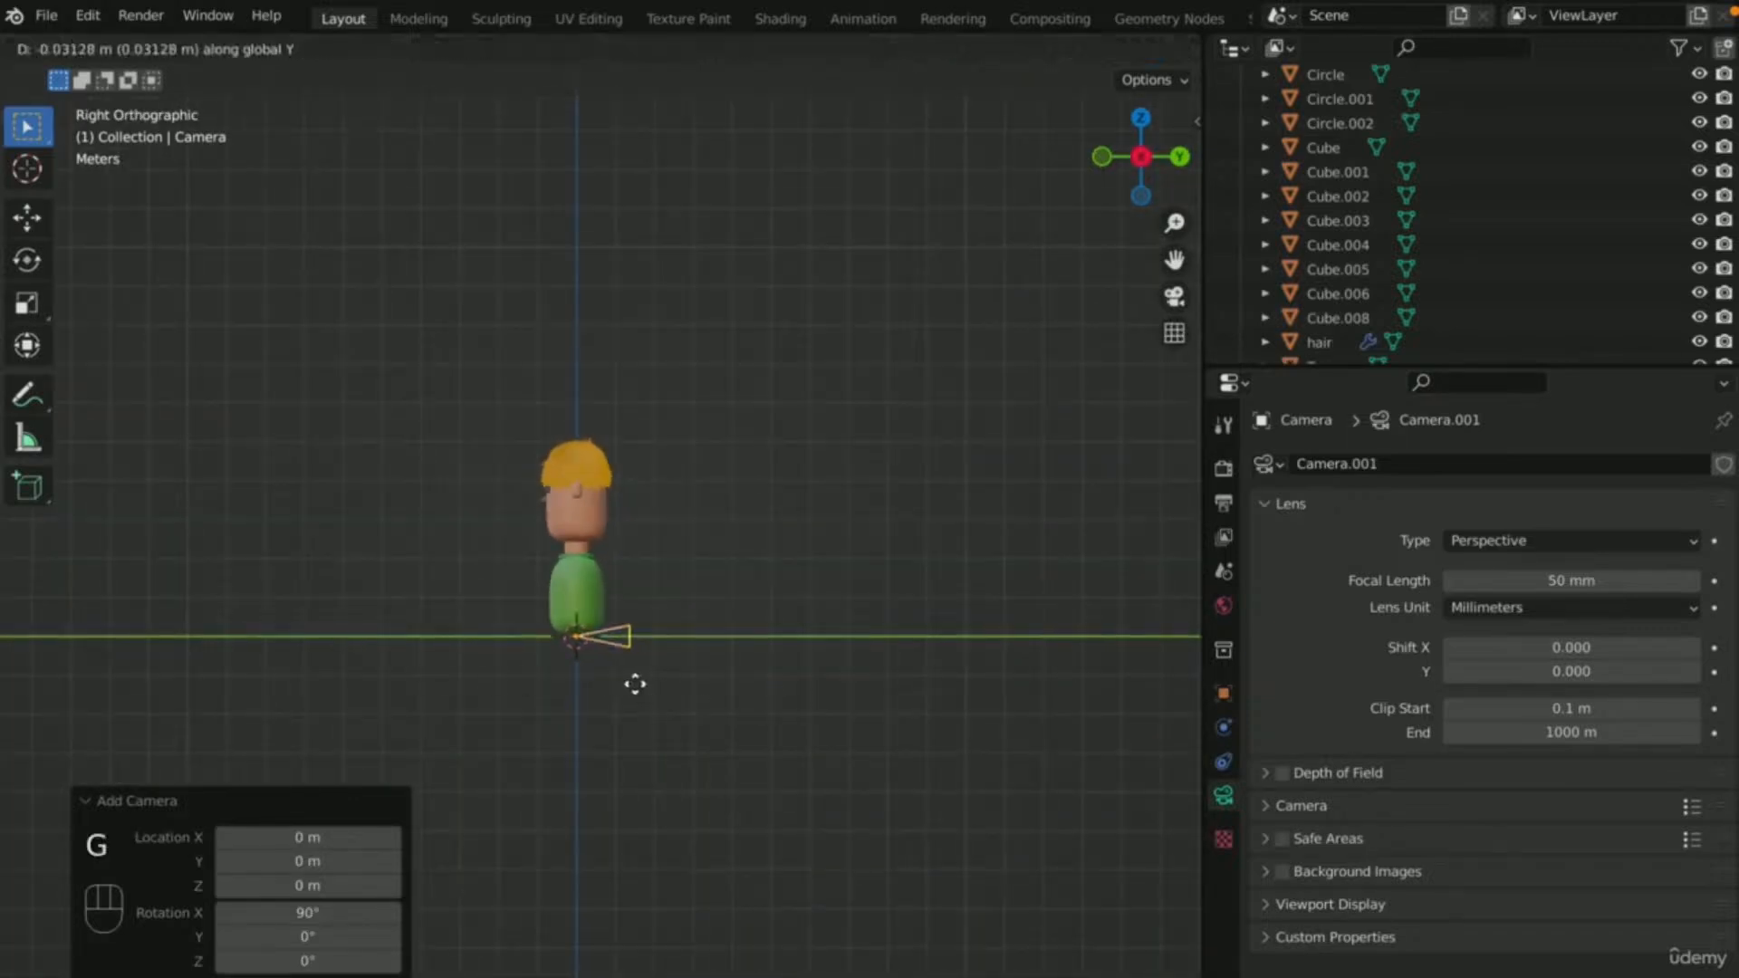
click(59, 645)
- Raise the camera about 3.85 m along the Z axis to the height of the character's head
key(g)
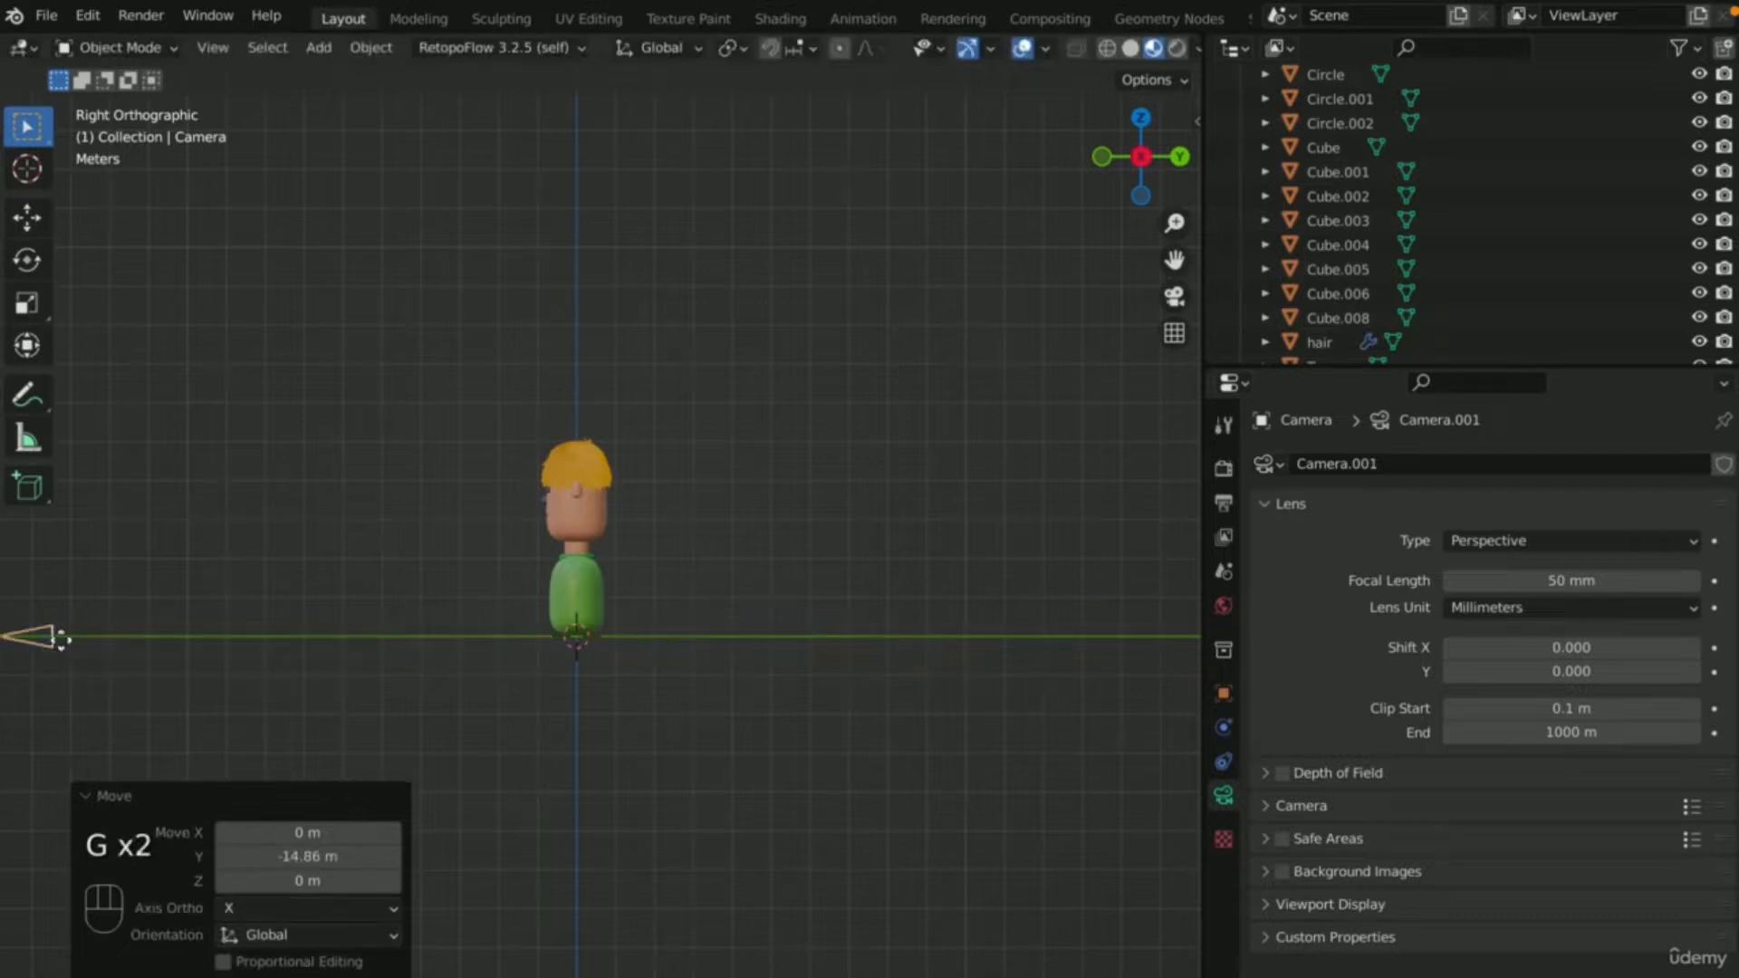
key(z)
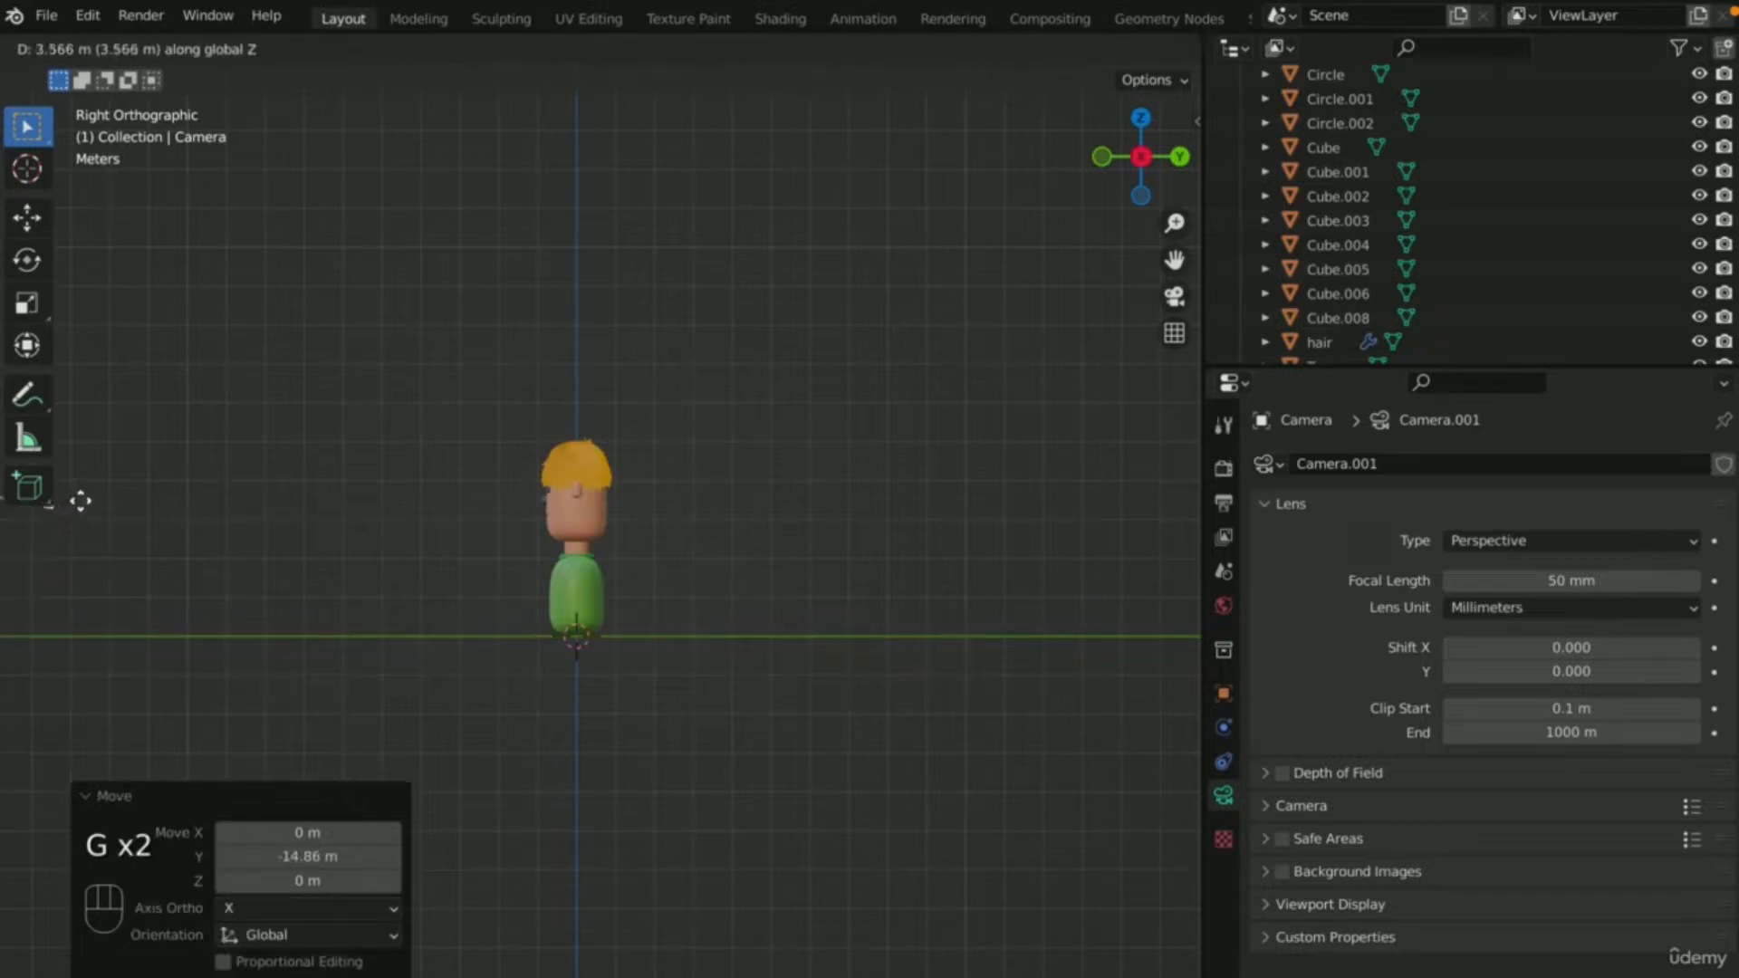
click(94, 492)
scroll(531, 598, down, 2)
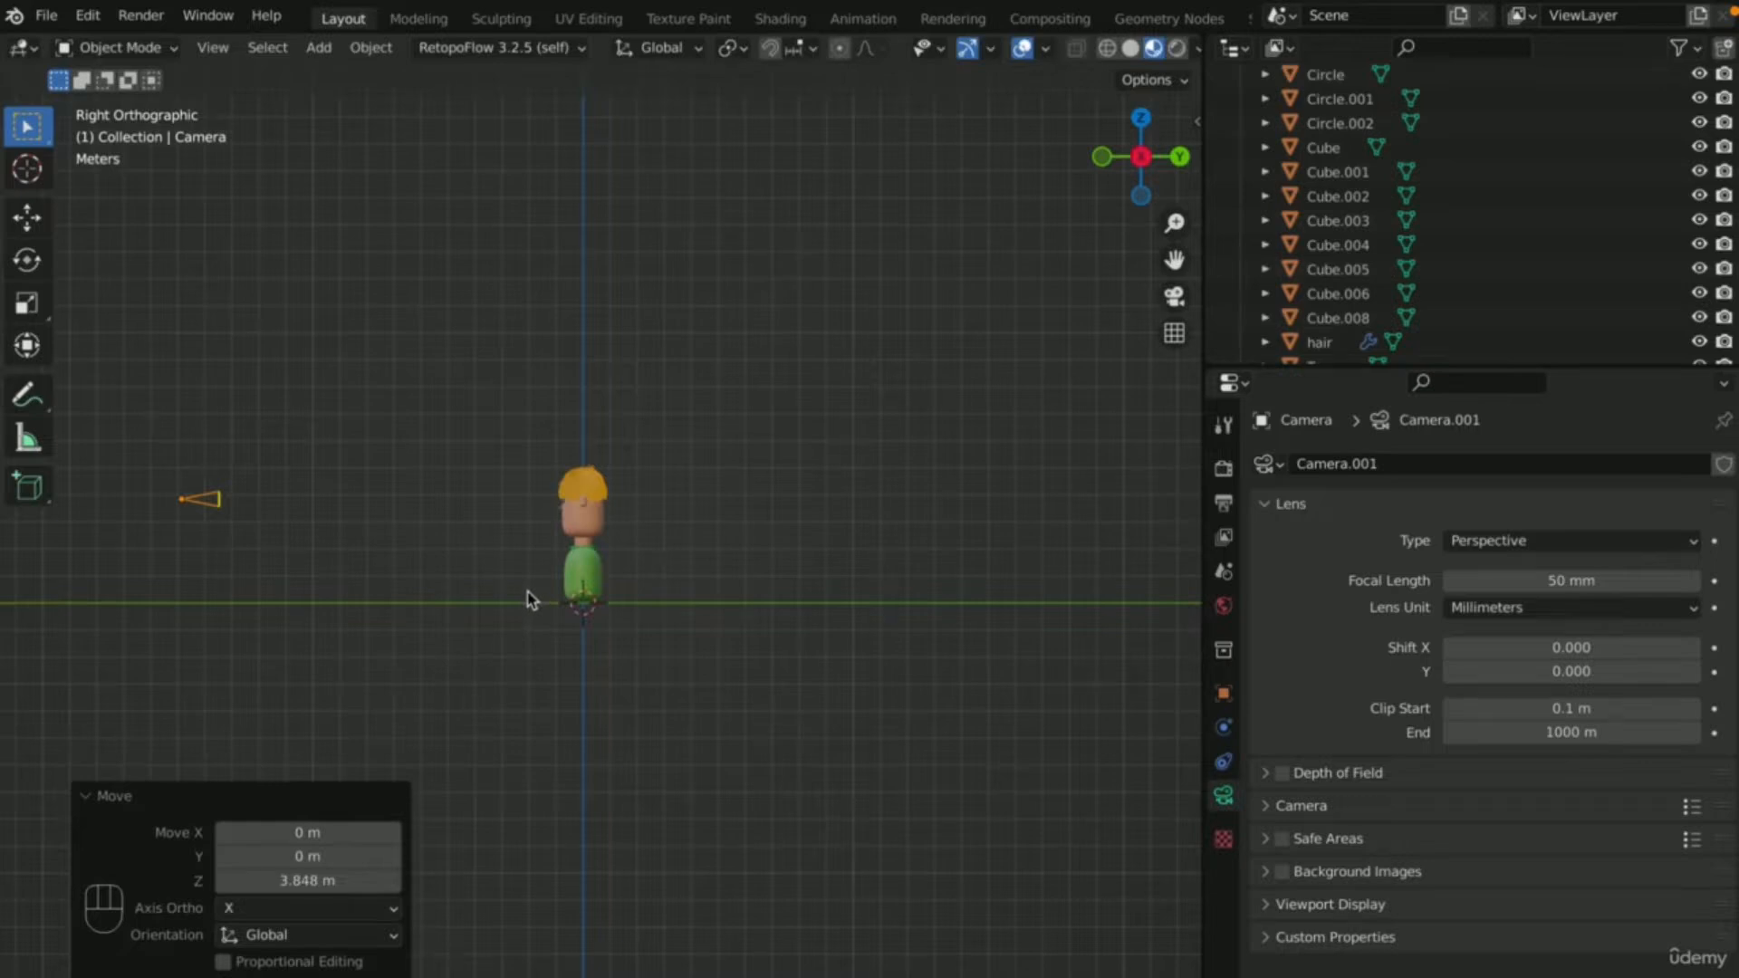
- Look through the camera and lower it about 0.54 m along the Z axis to frame the character
key(KP_0)
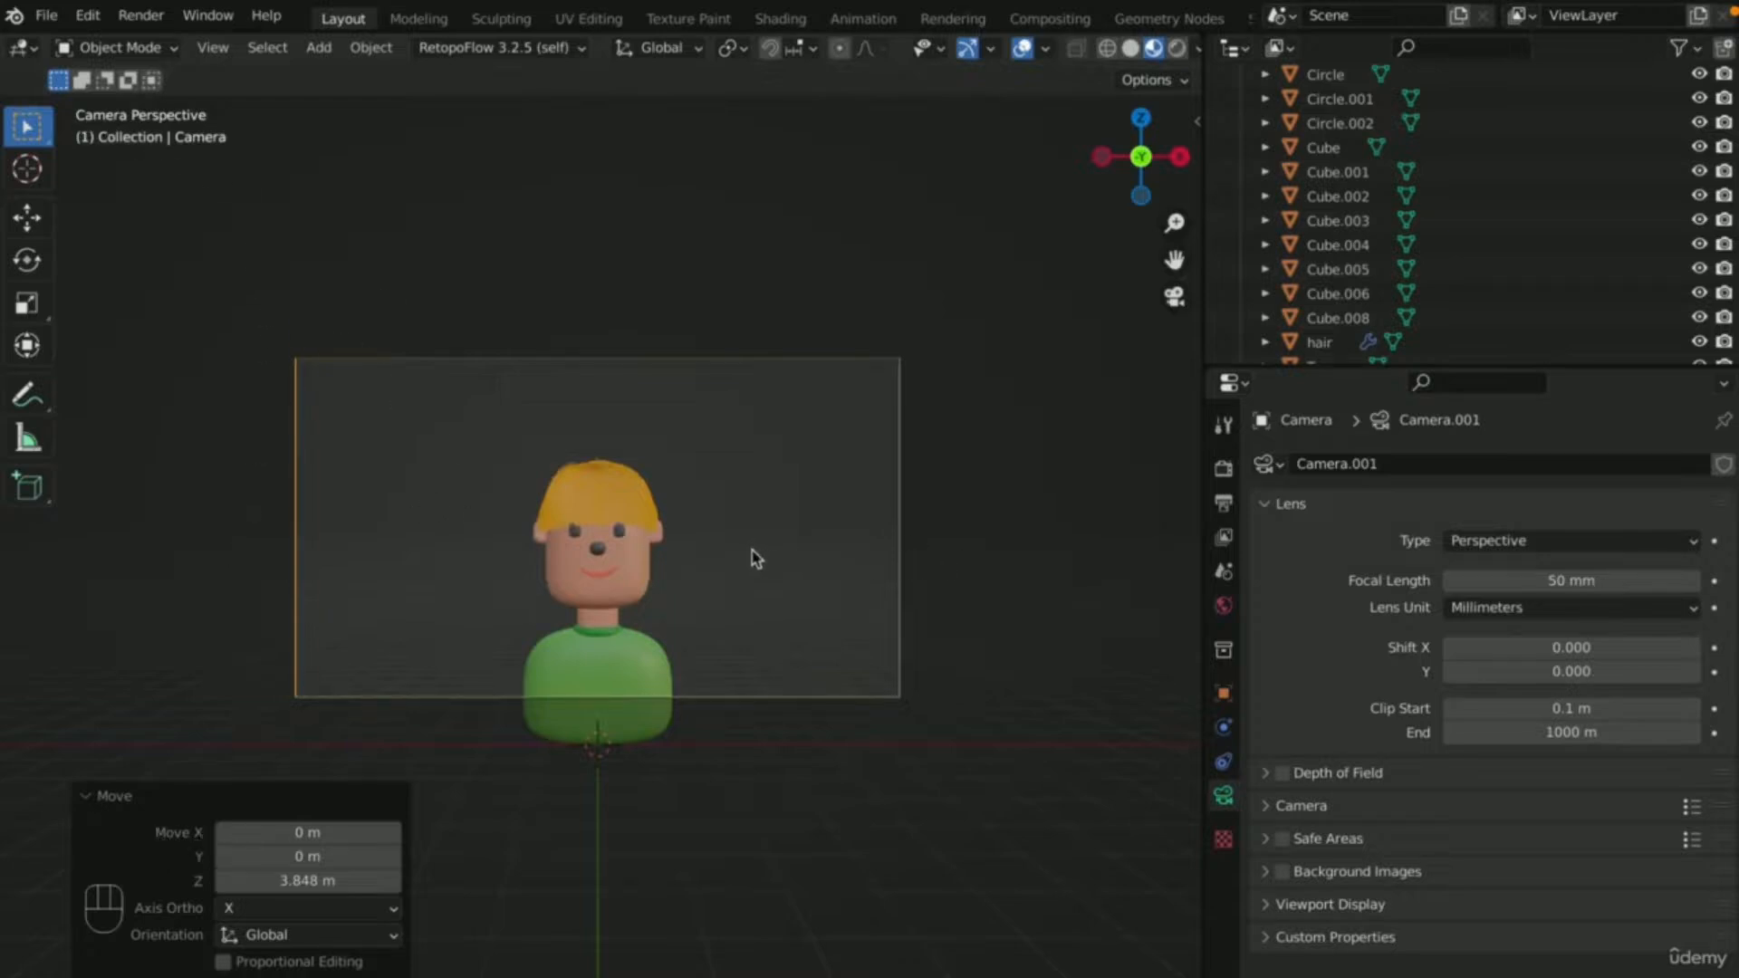
key(g)
key(z)
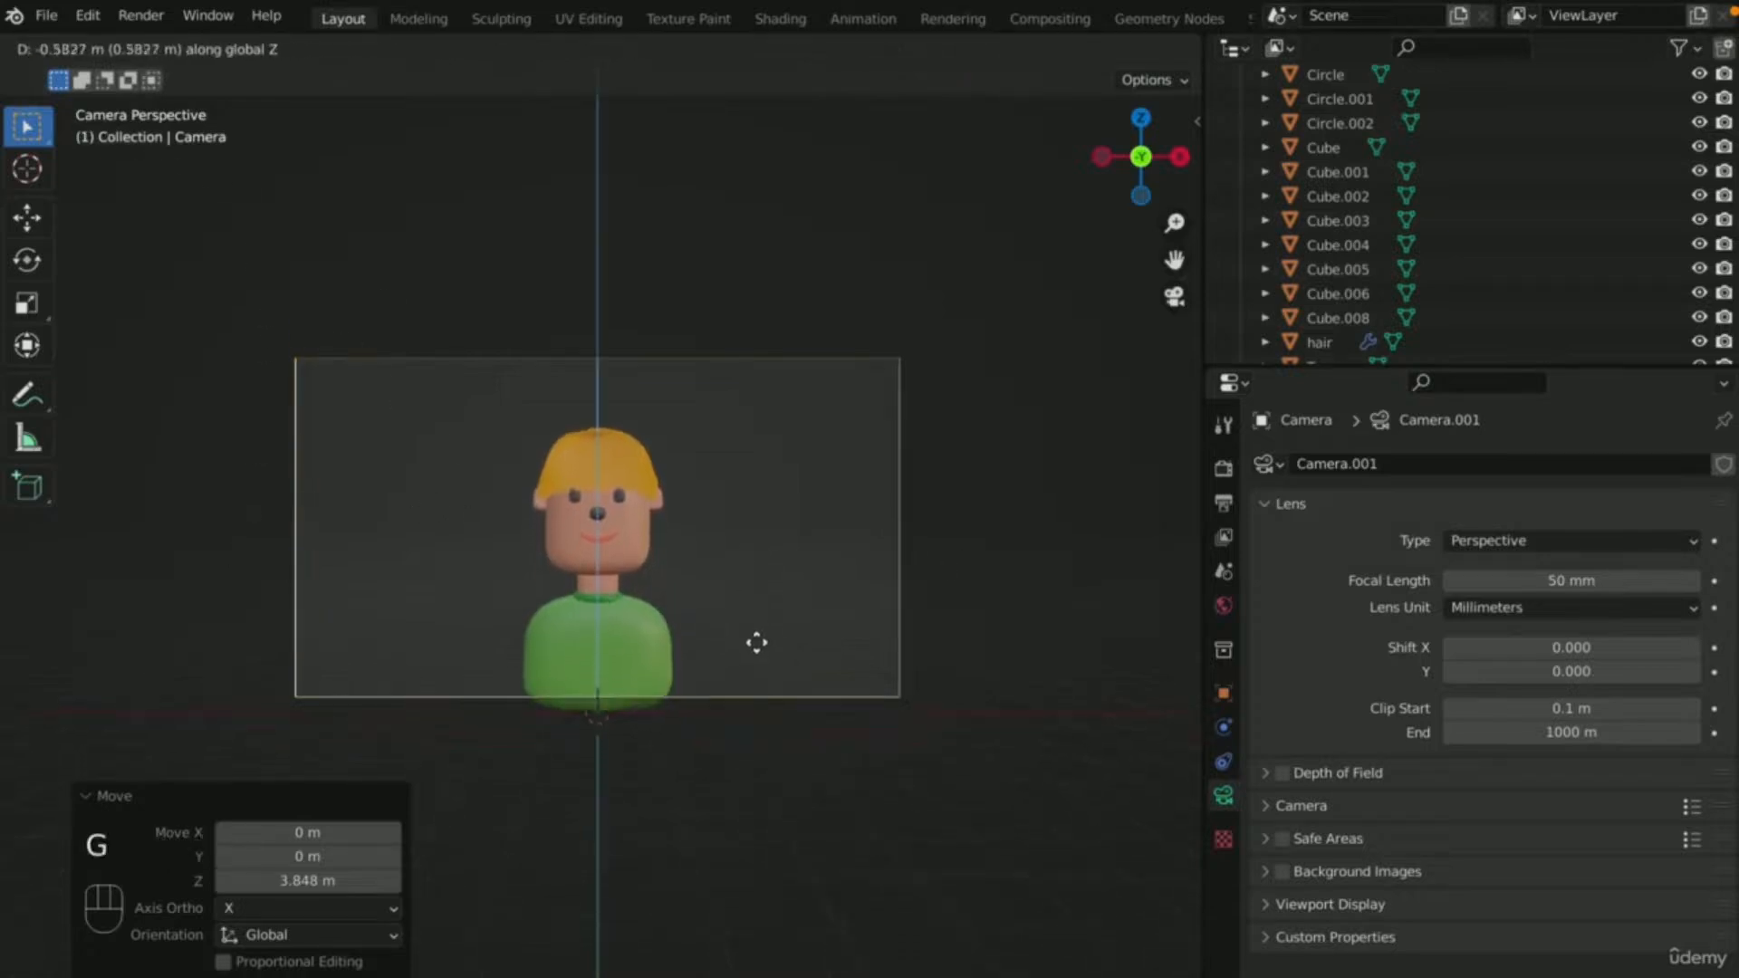
click(758, 629)
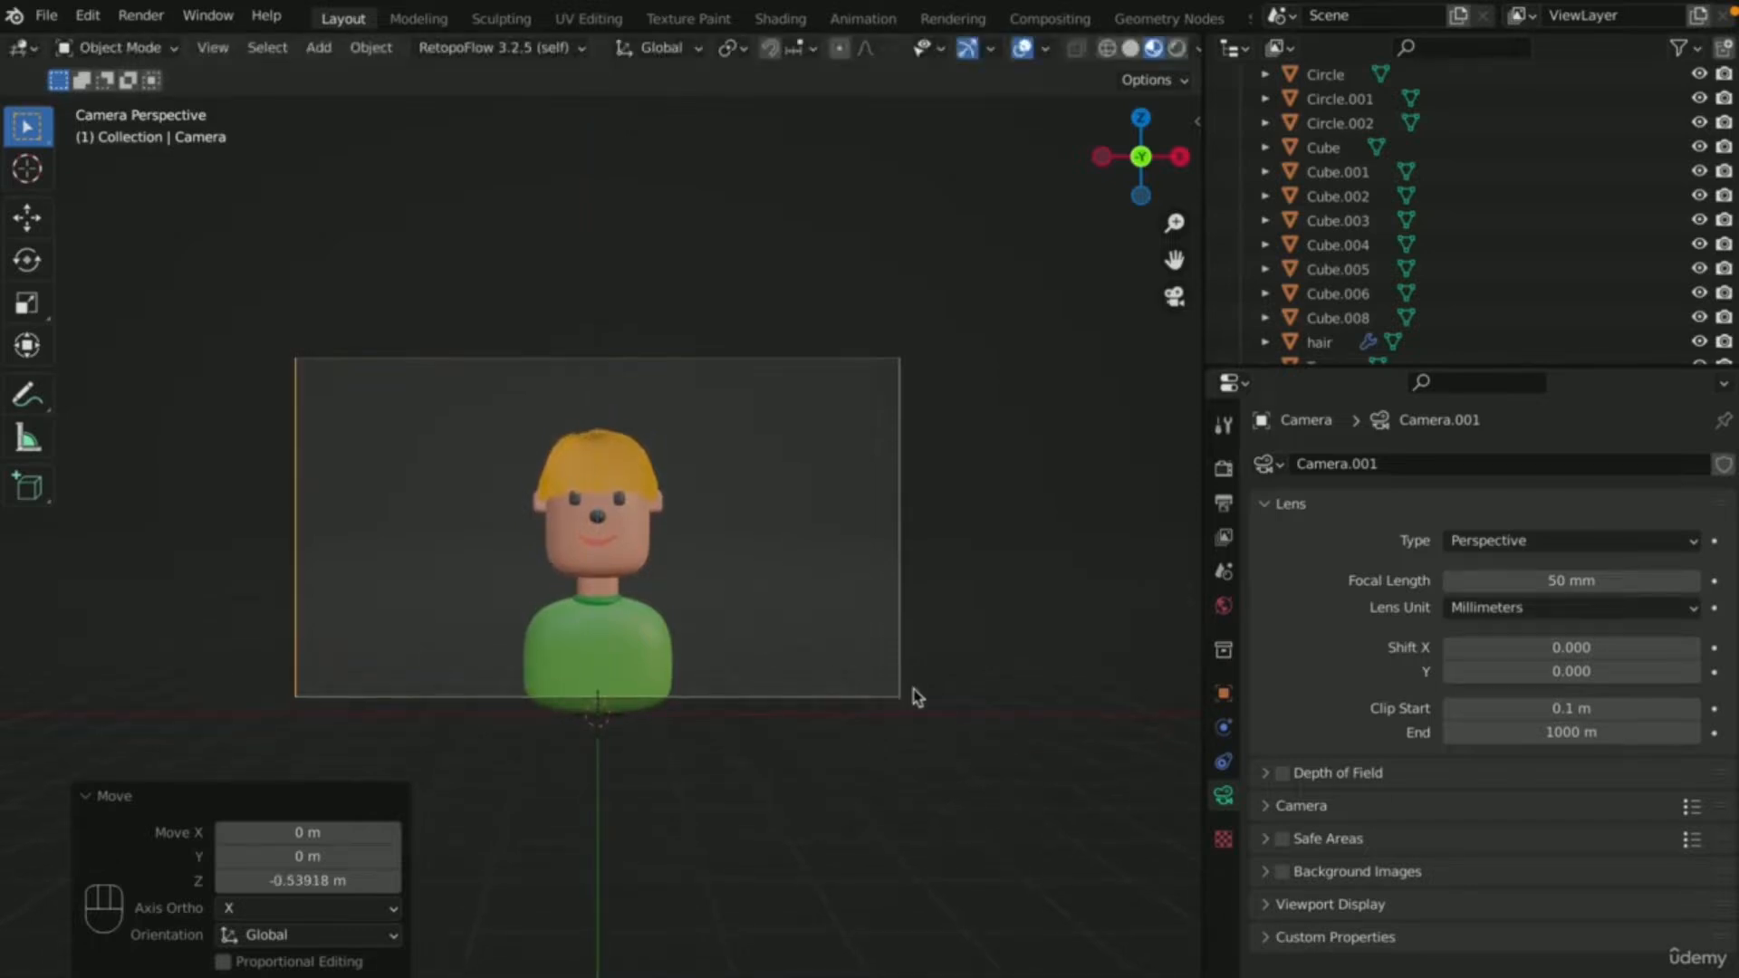
- Move the camera closer to the character along the Y axis so the character fills more of the frame
key(g)
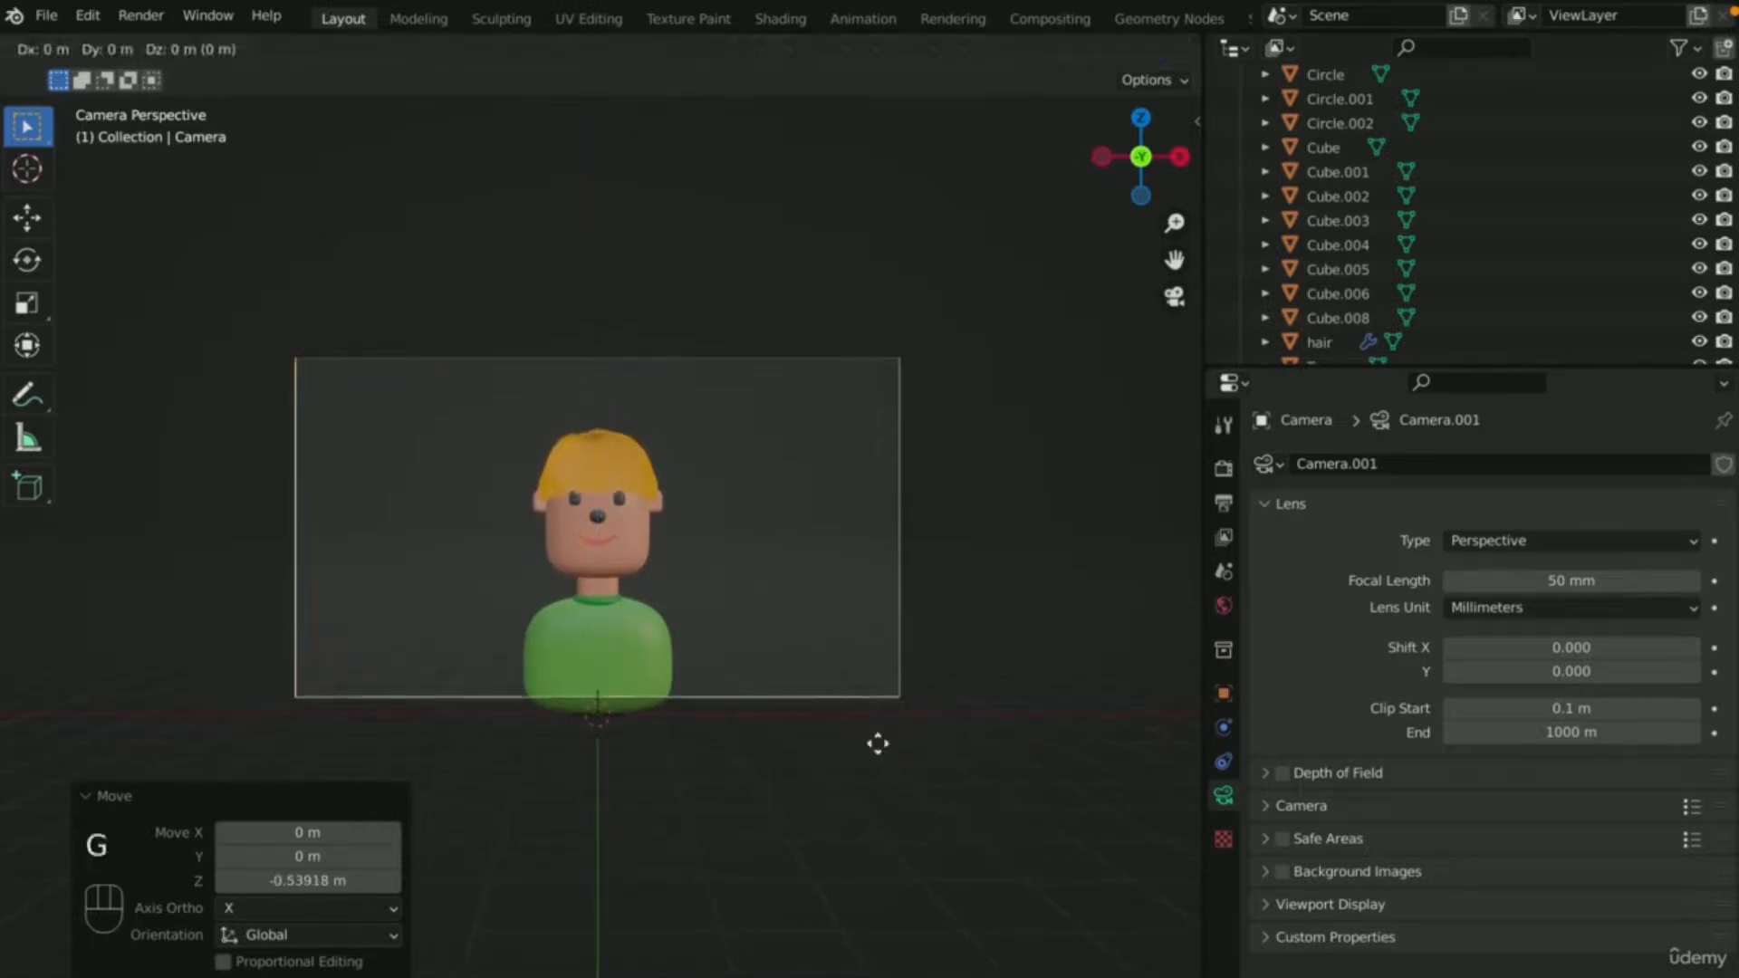
key(y)
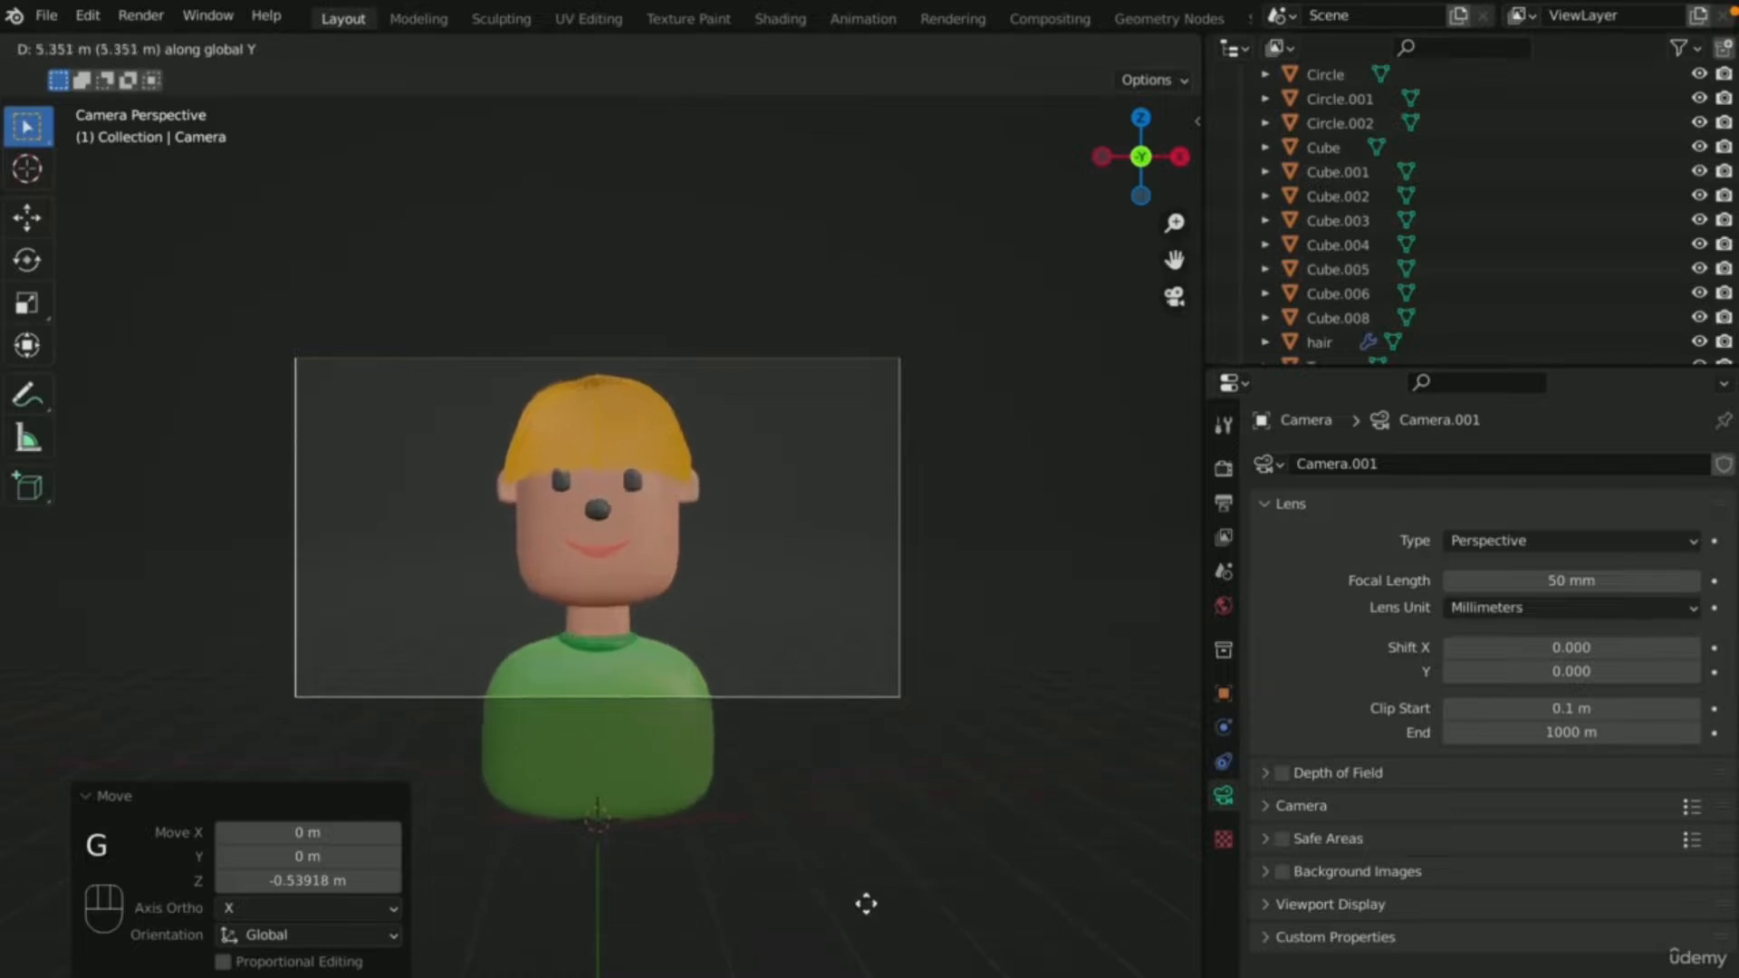
click(861, 873)
click(1044, 736)
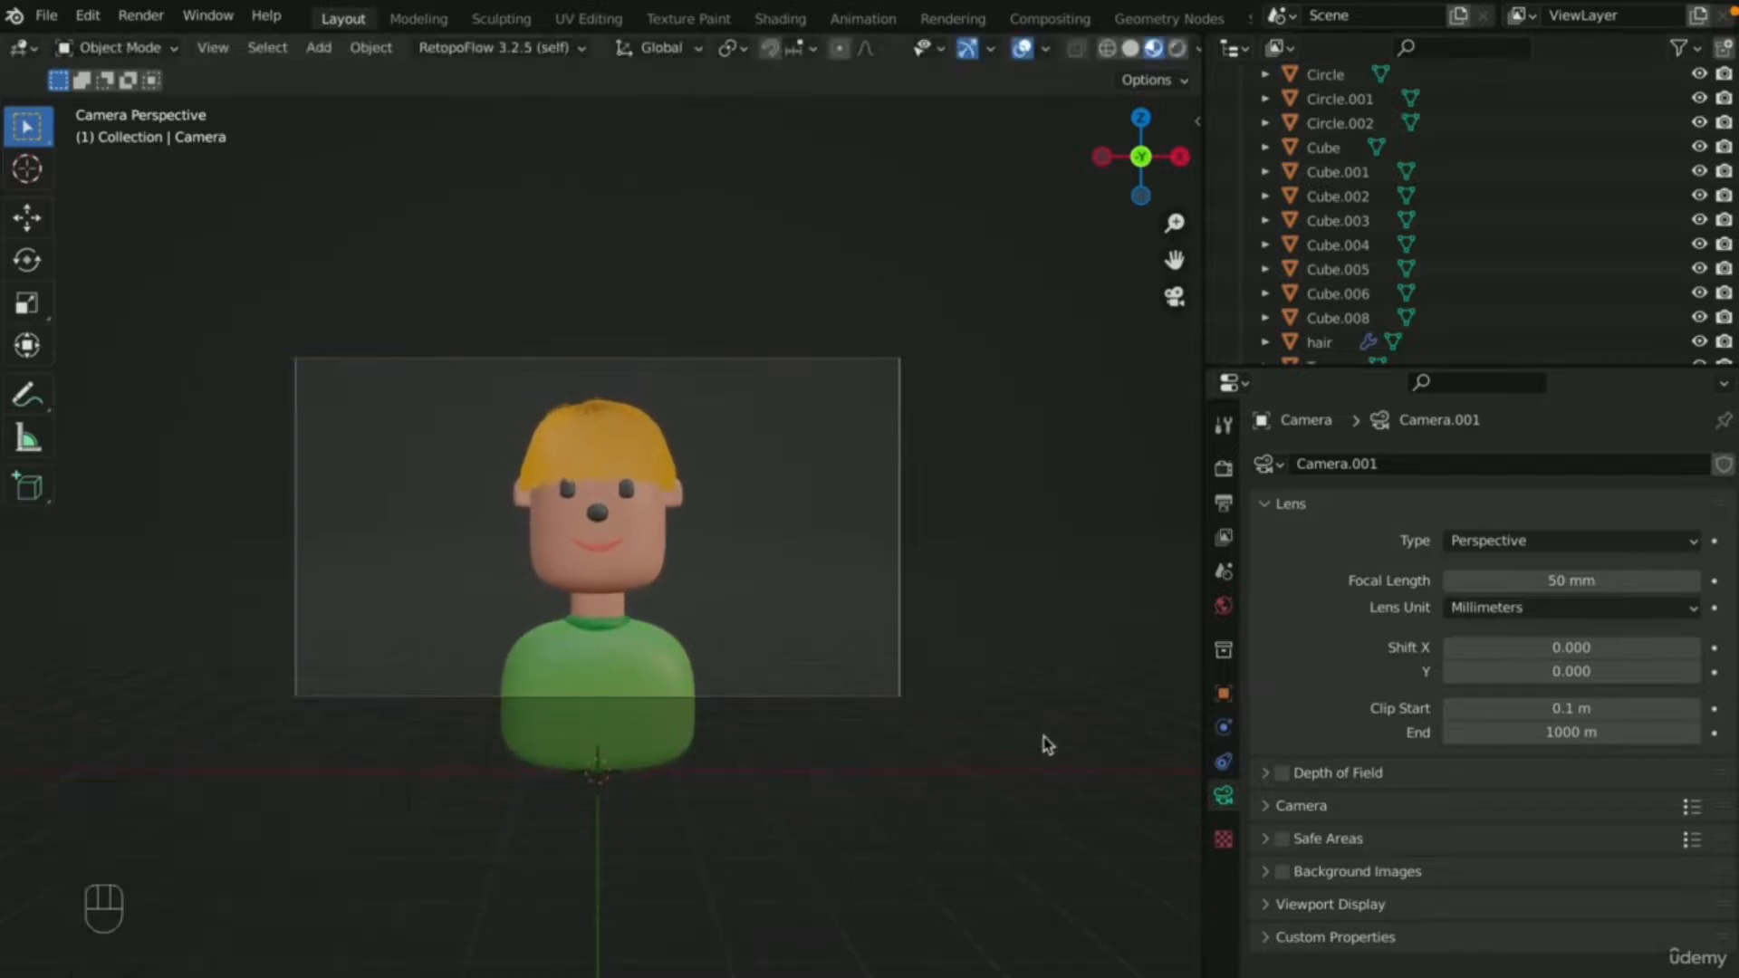
scroll(1043, 729, down, 3)
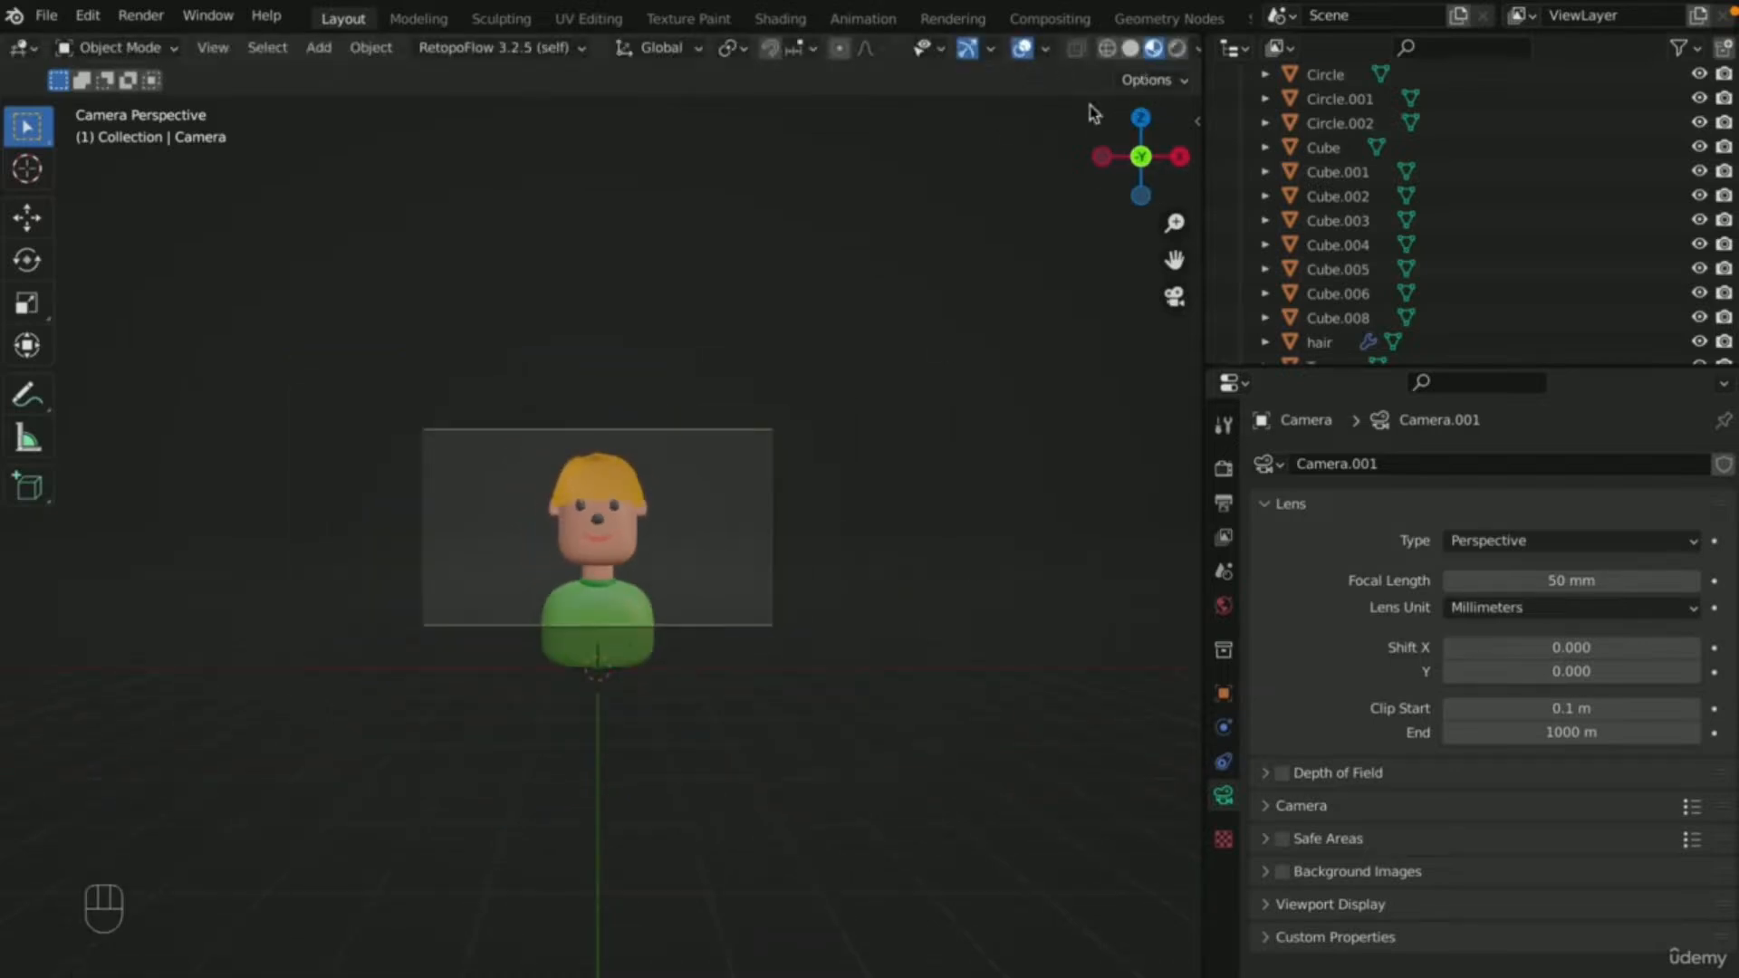
- Switch the viewport to rendered shading to see the scene's actual lighting through the camera
click(1176, 48)
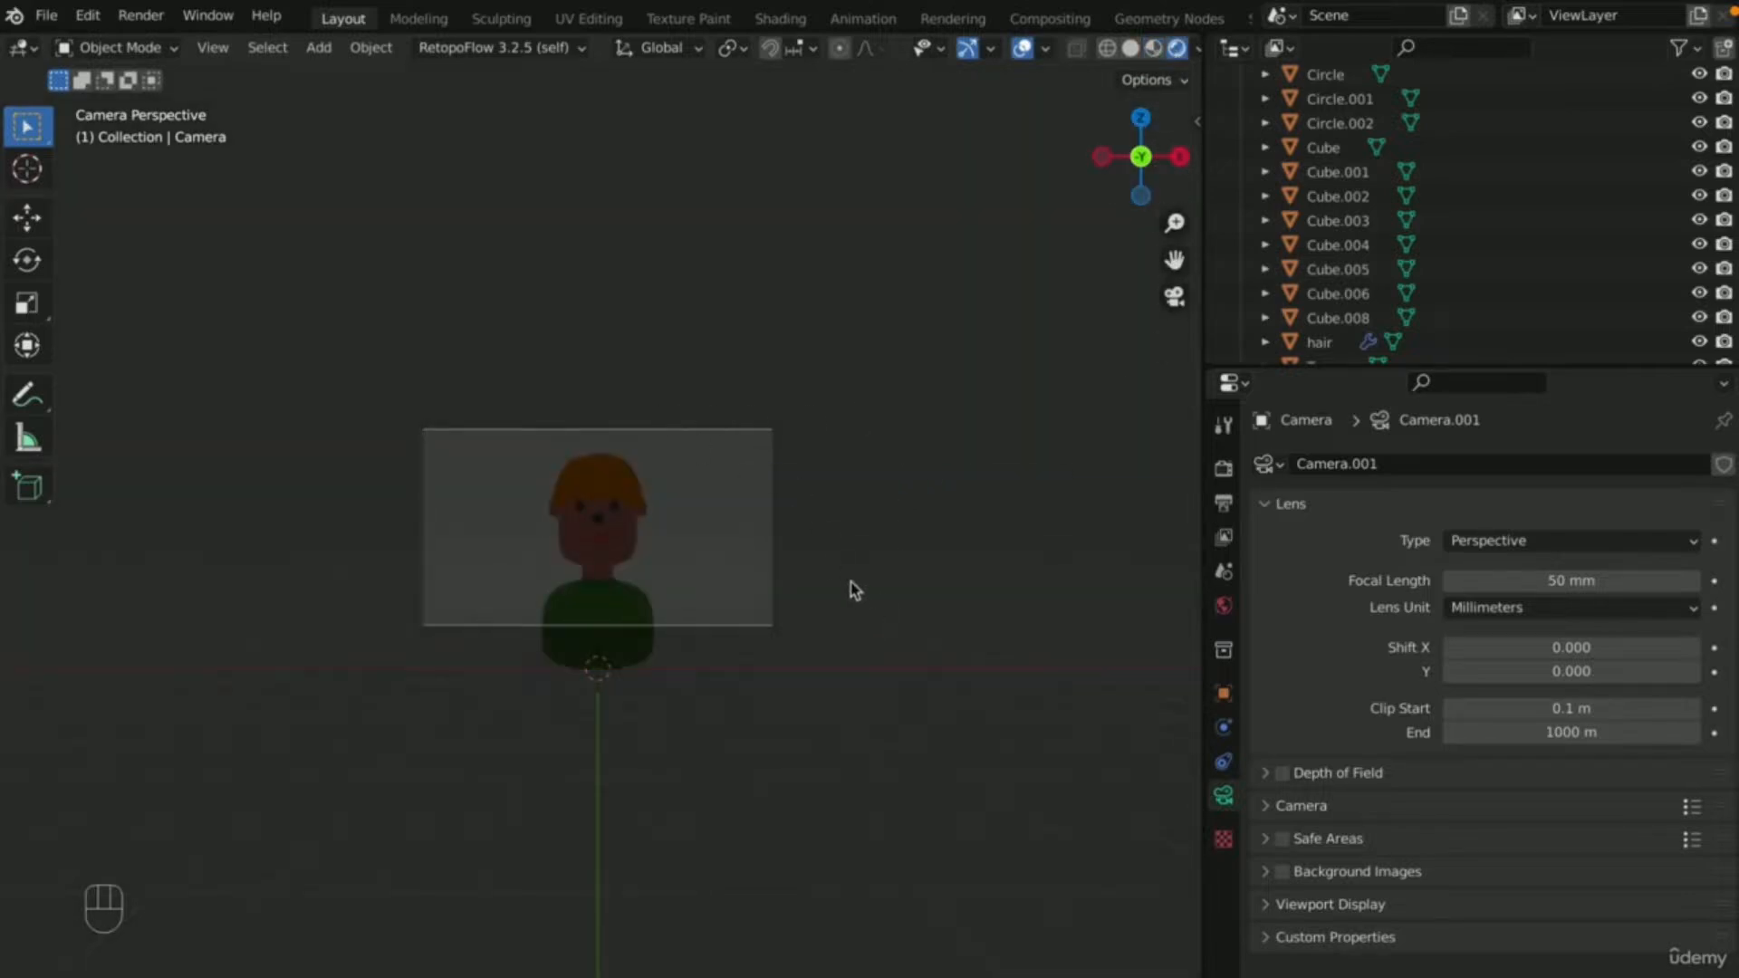
scroll(878, 593, up, 3)
scroll(904, 596, down, 3)
- Add an area light to the scene and raise it about 12.08 m along the Z axis, above the character
key(shift)
key(shift+a)
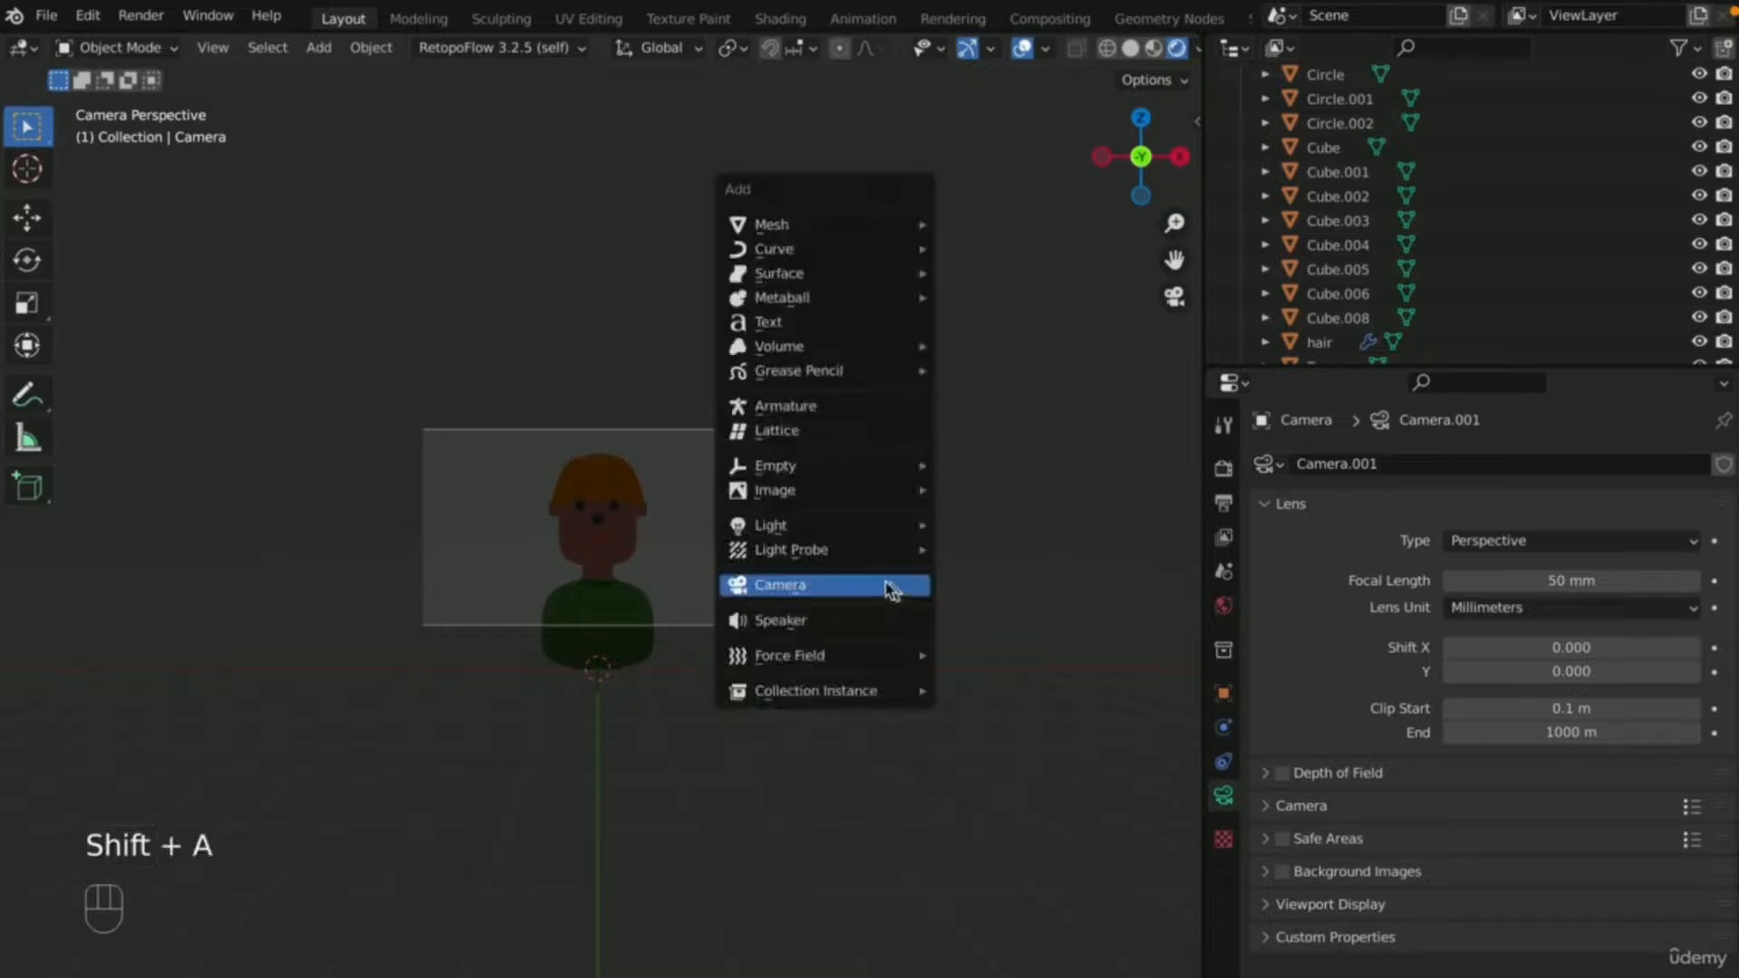
mouse_move(874, 527)
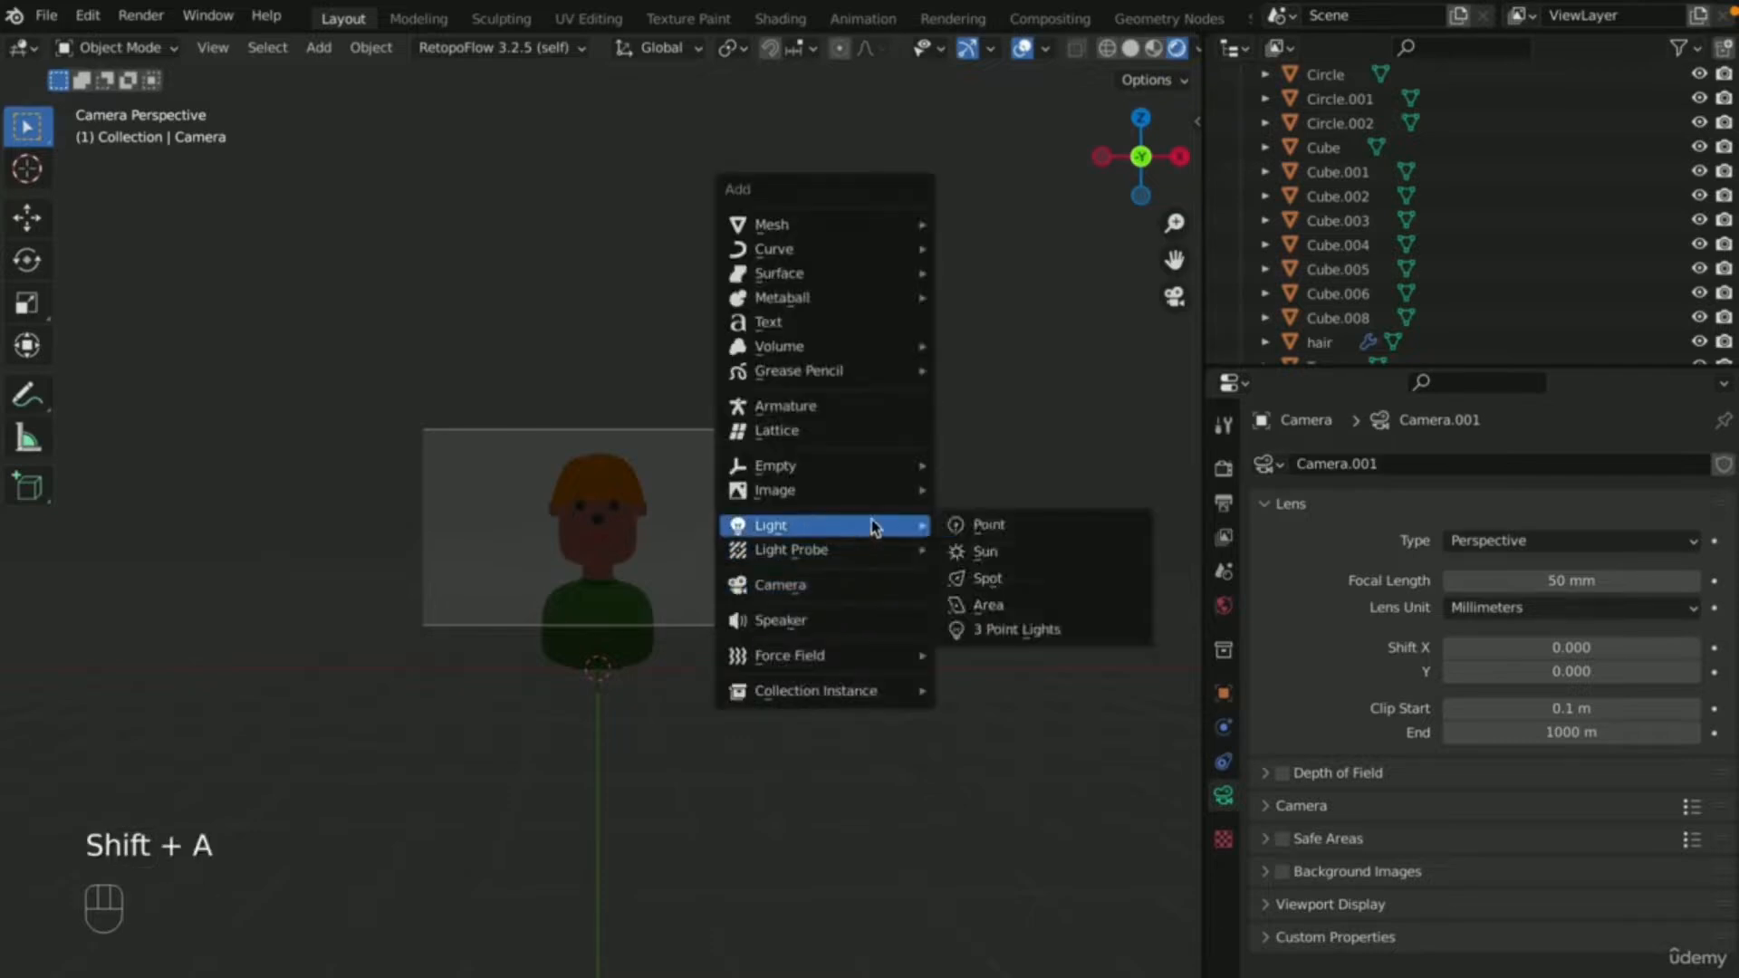
click(1032, 614)
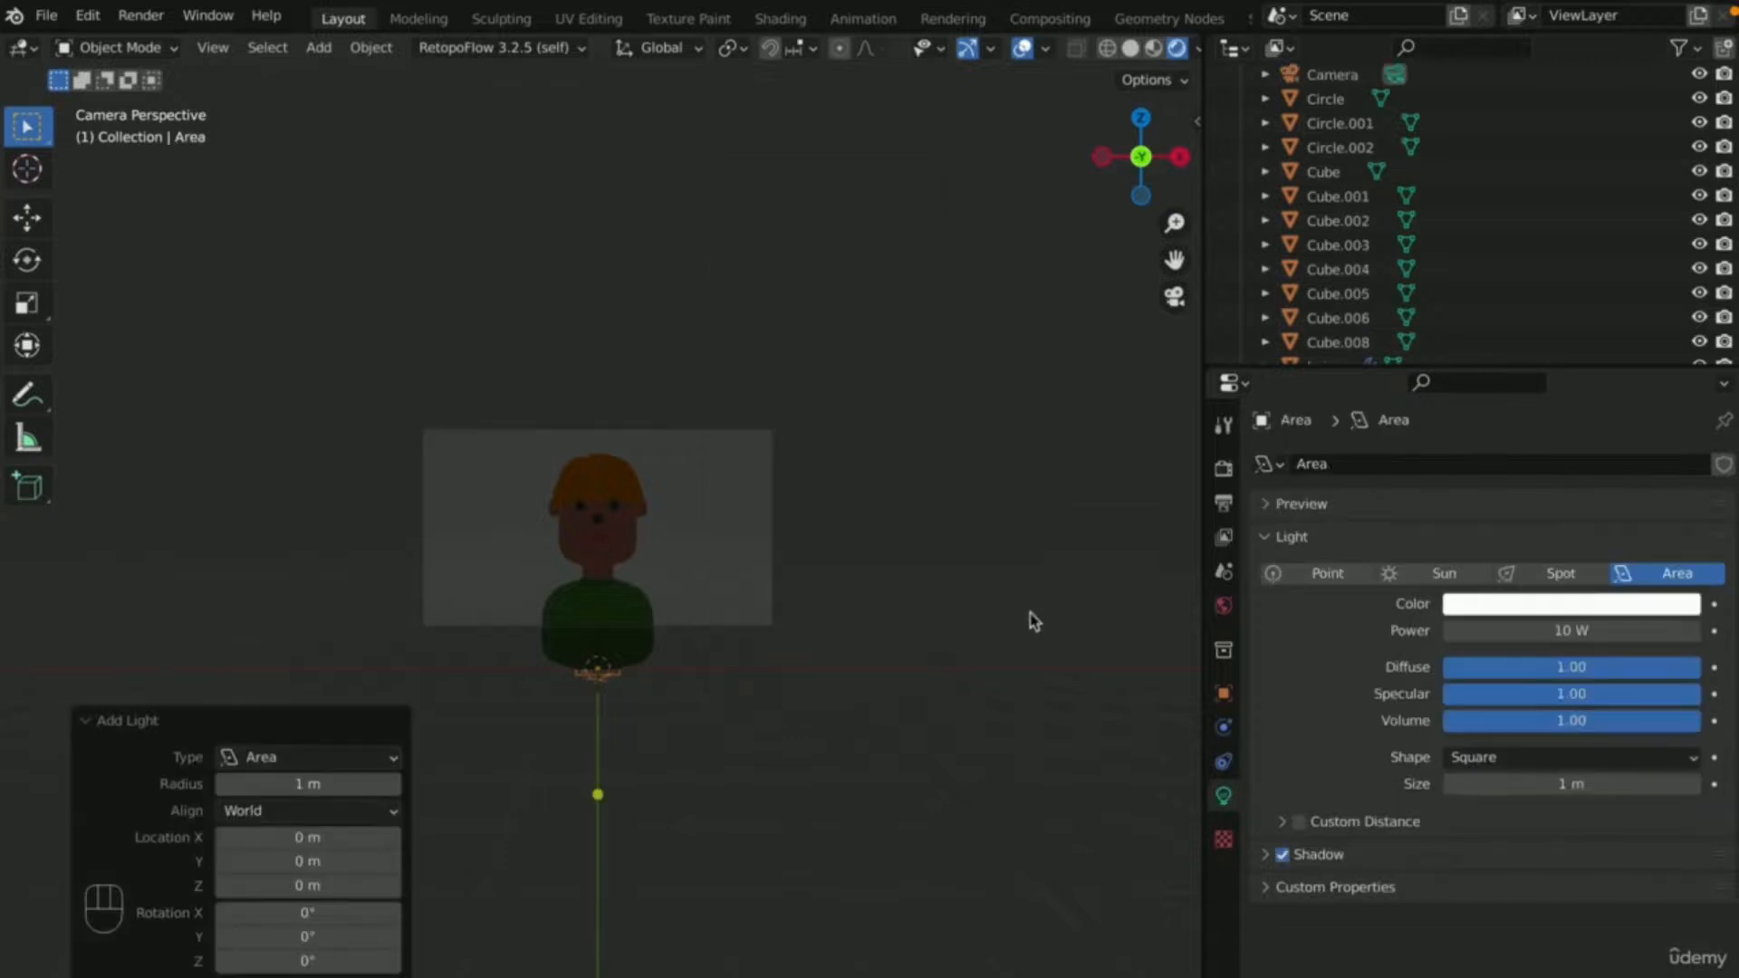
scroll(1005, 620, down, 2)
key(g)
key(z)
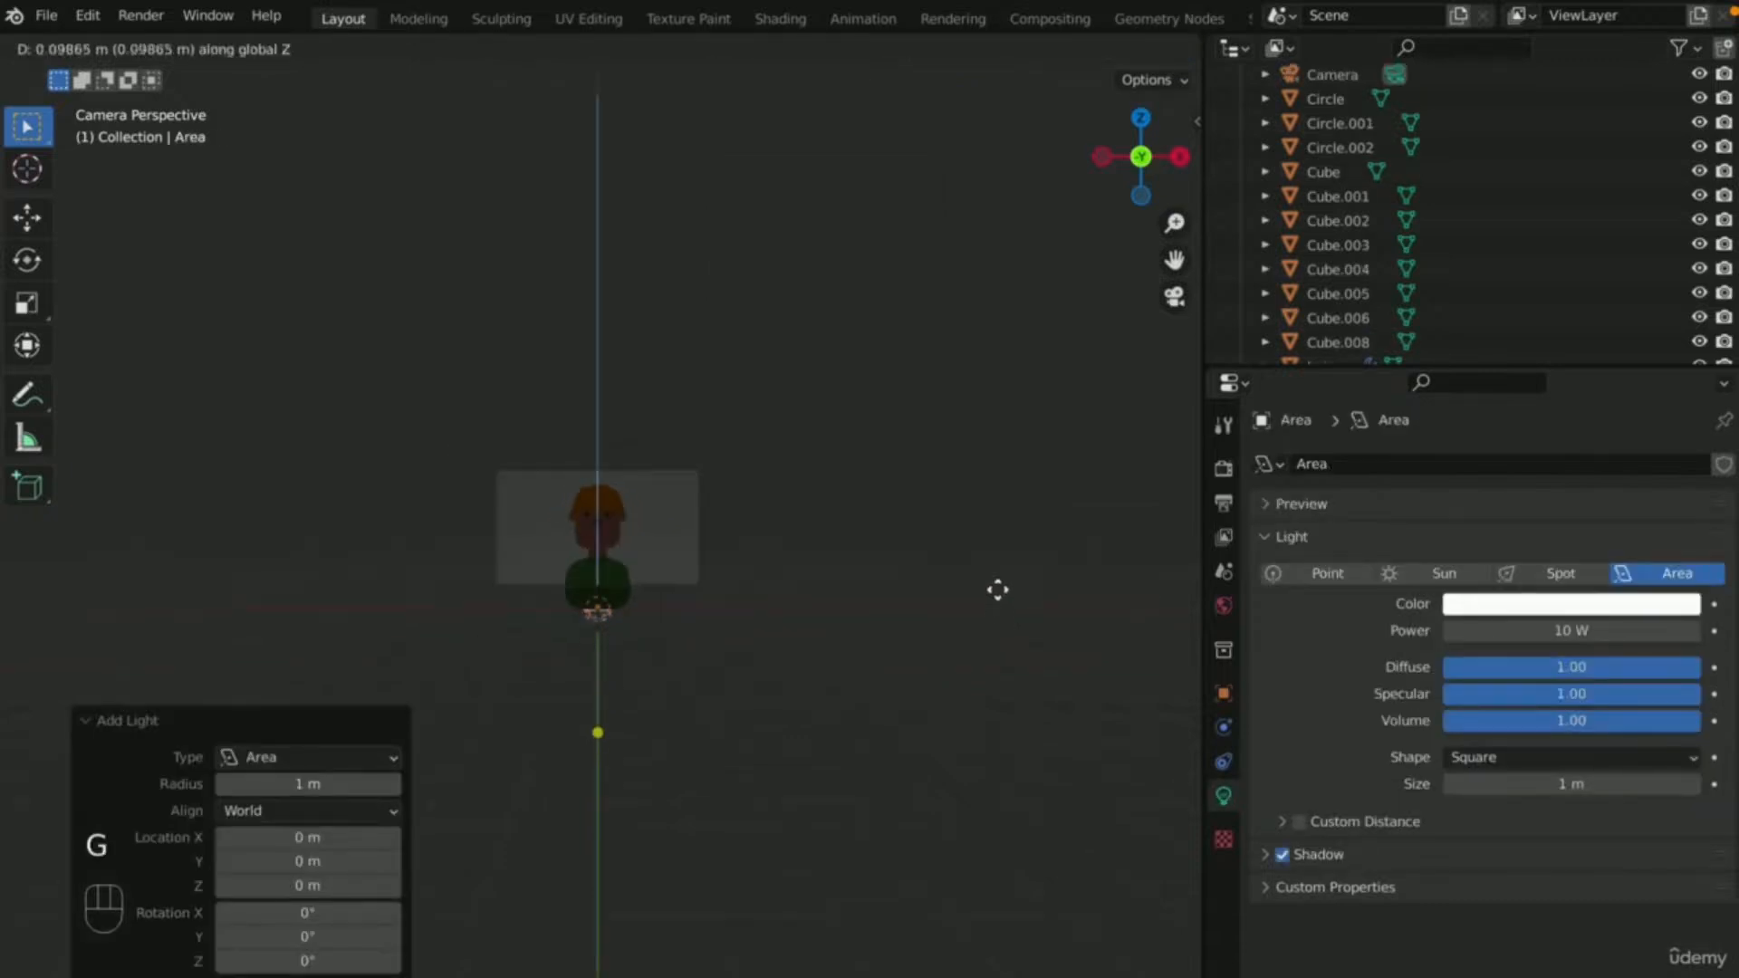
click(973, 320)
- Move the area light about -8.2 m along the Y axis and rotate it about 29.9° around X toward the character
middle_drag(972, 320, 882, 395)
scroll(881, 395, down, 6)
scroll(861, 398, up, 1)
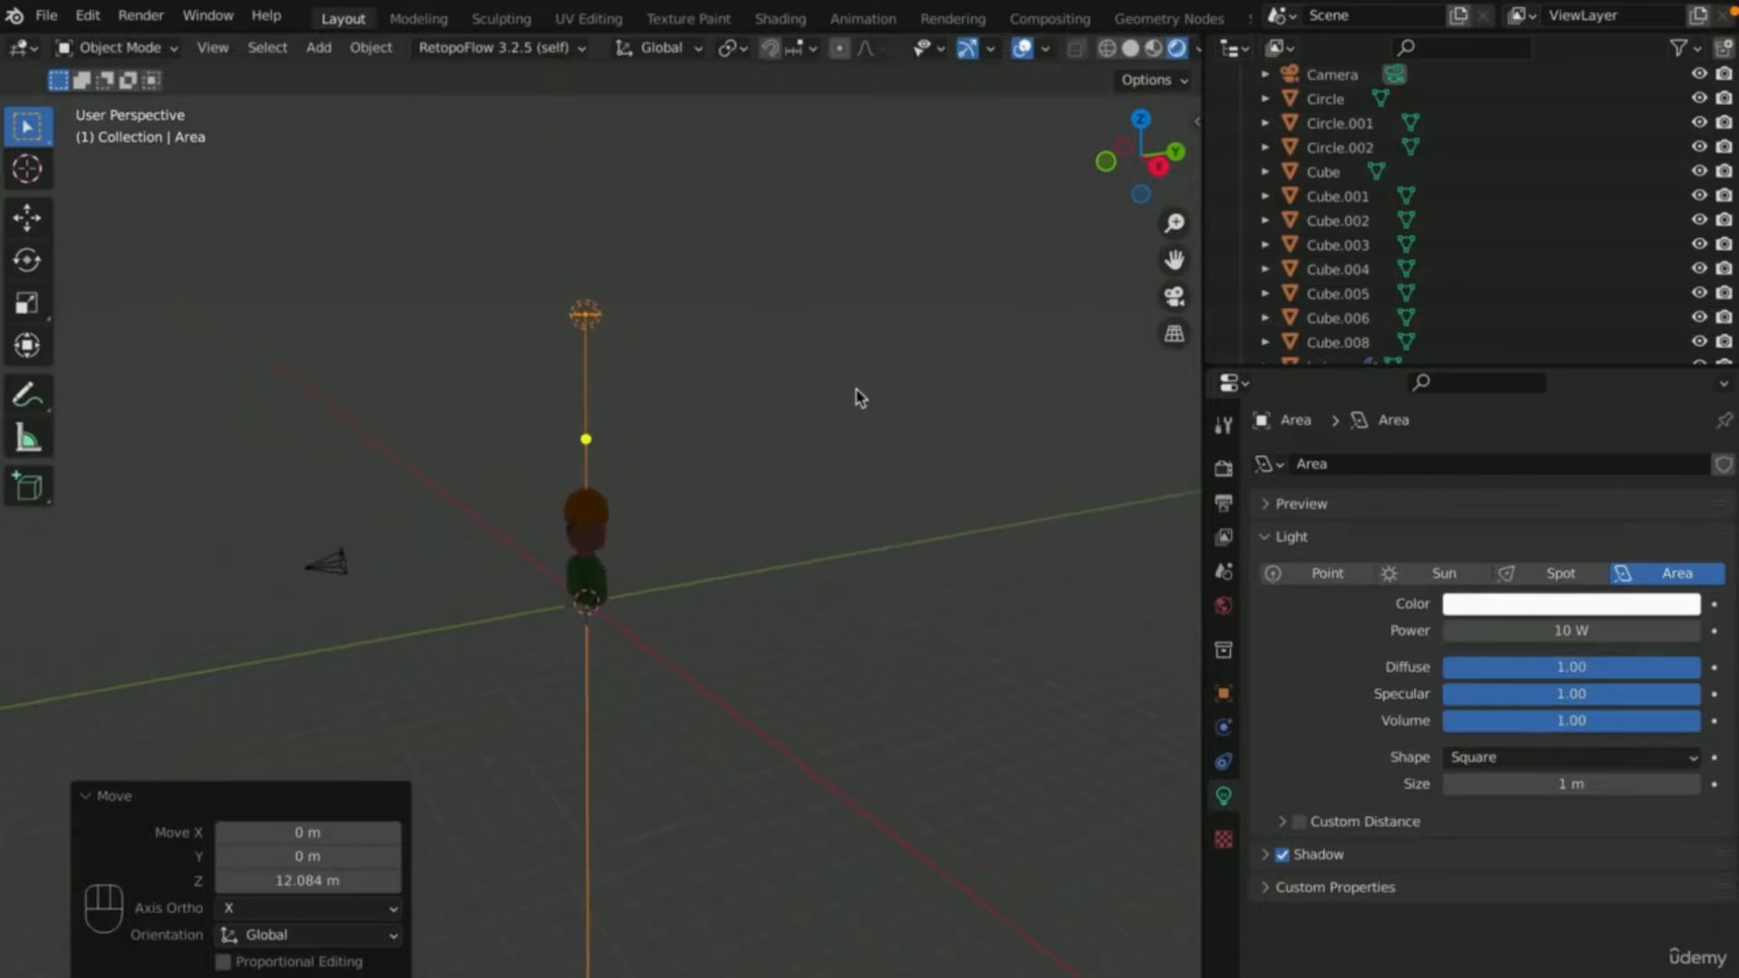
key(g)
key(y)
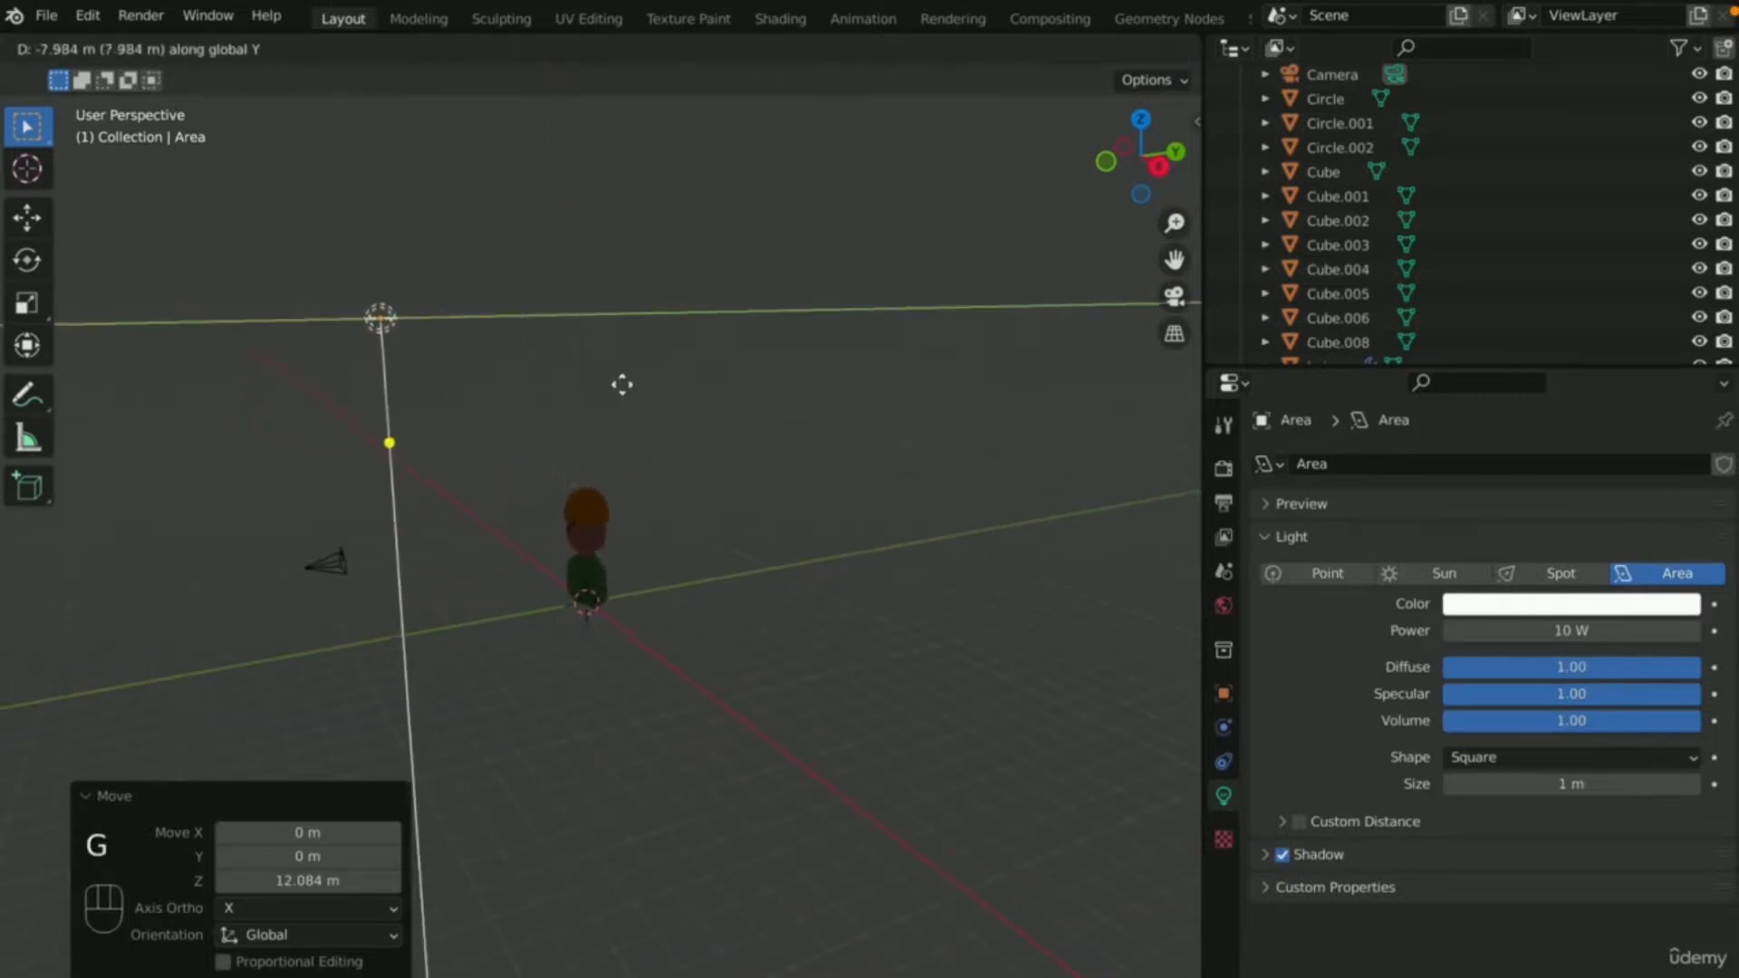
click(644, 411)
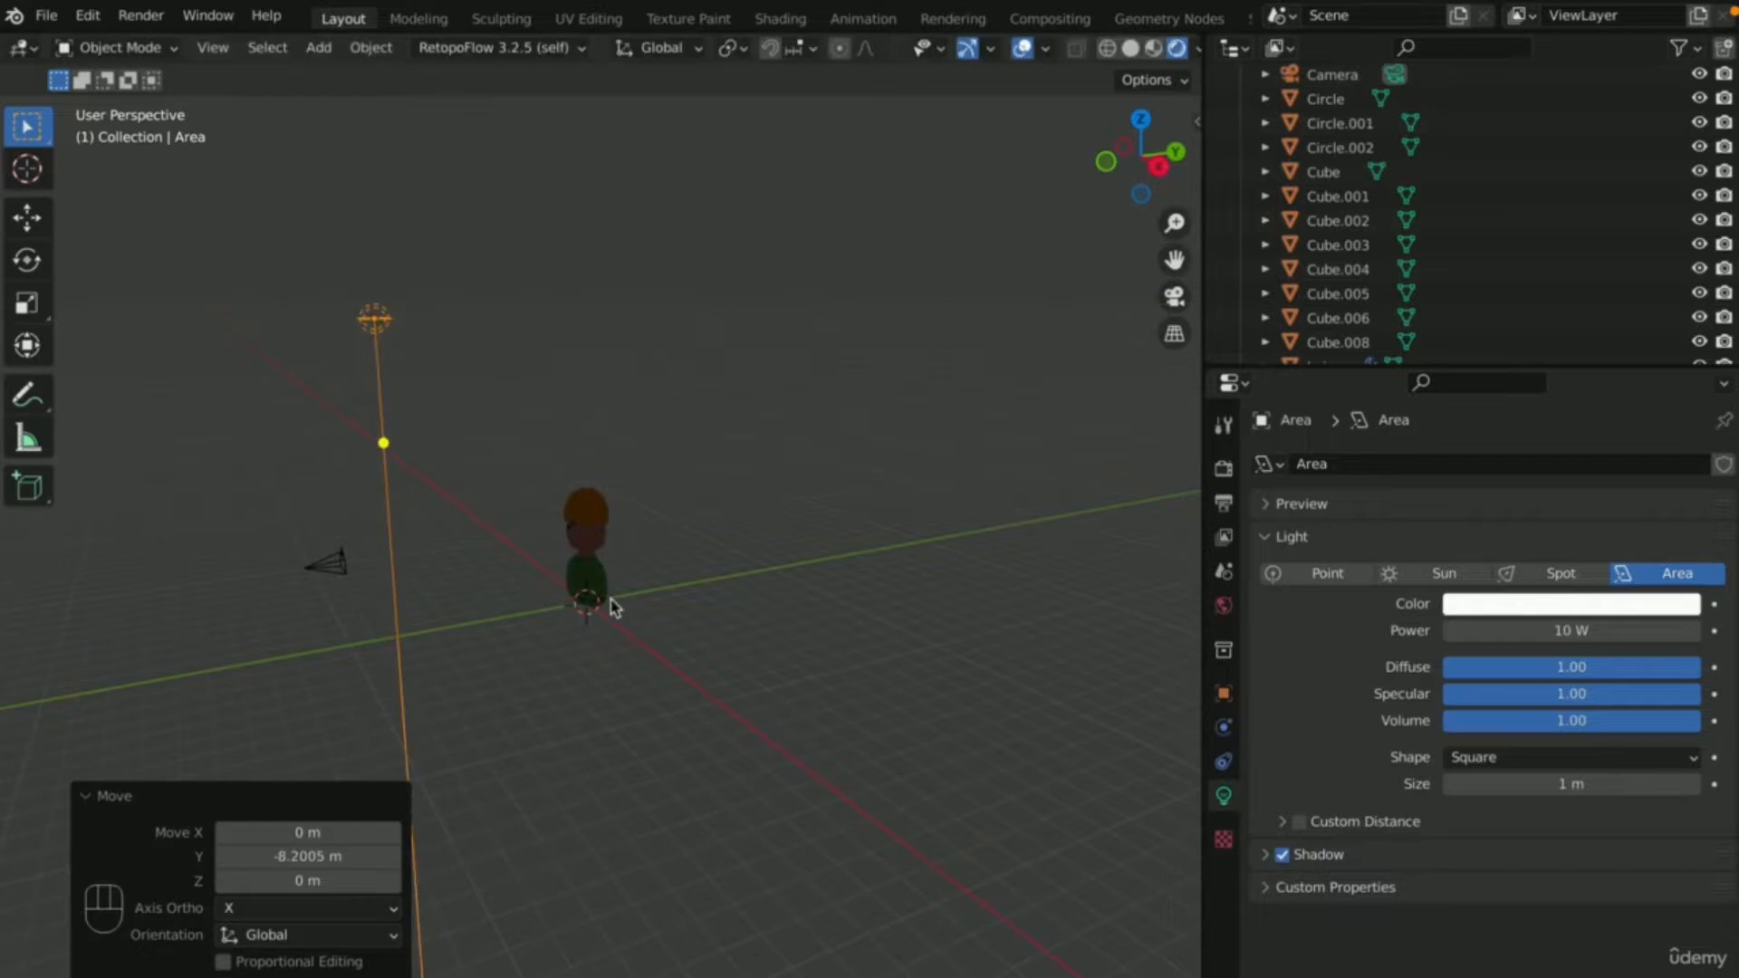
key(r)
key(x)
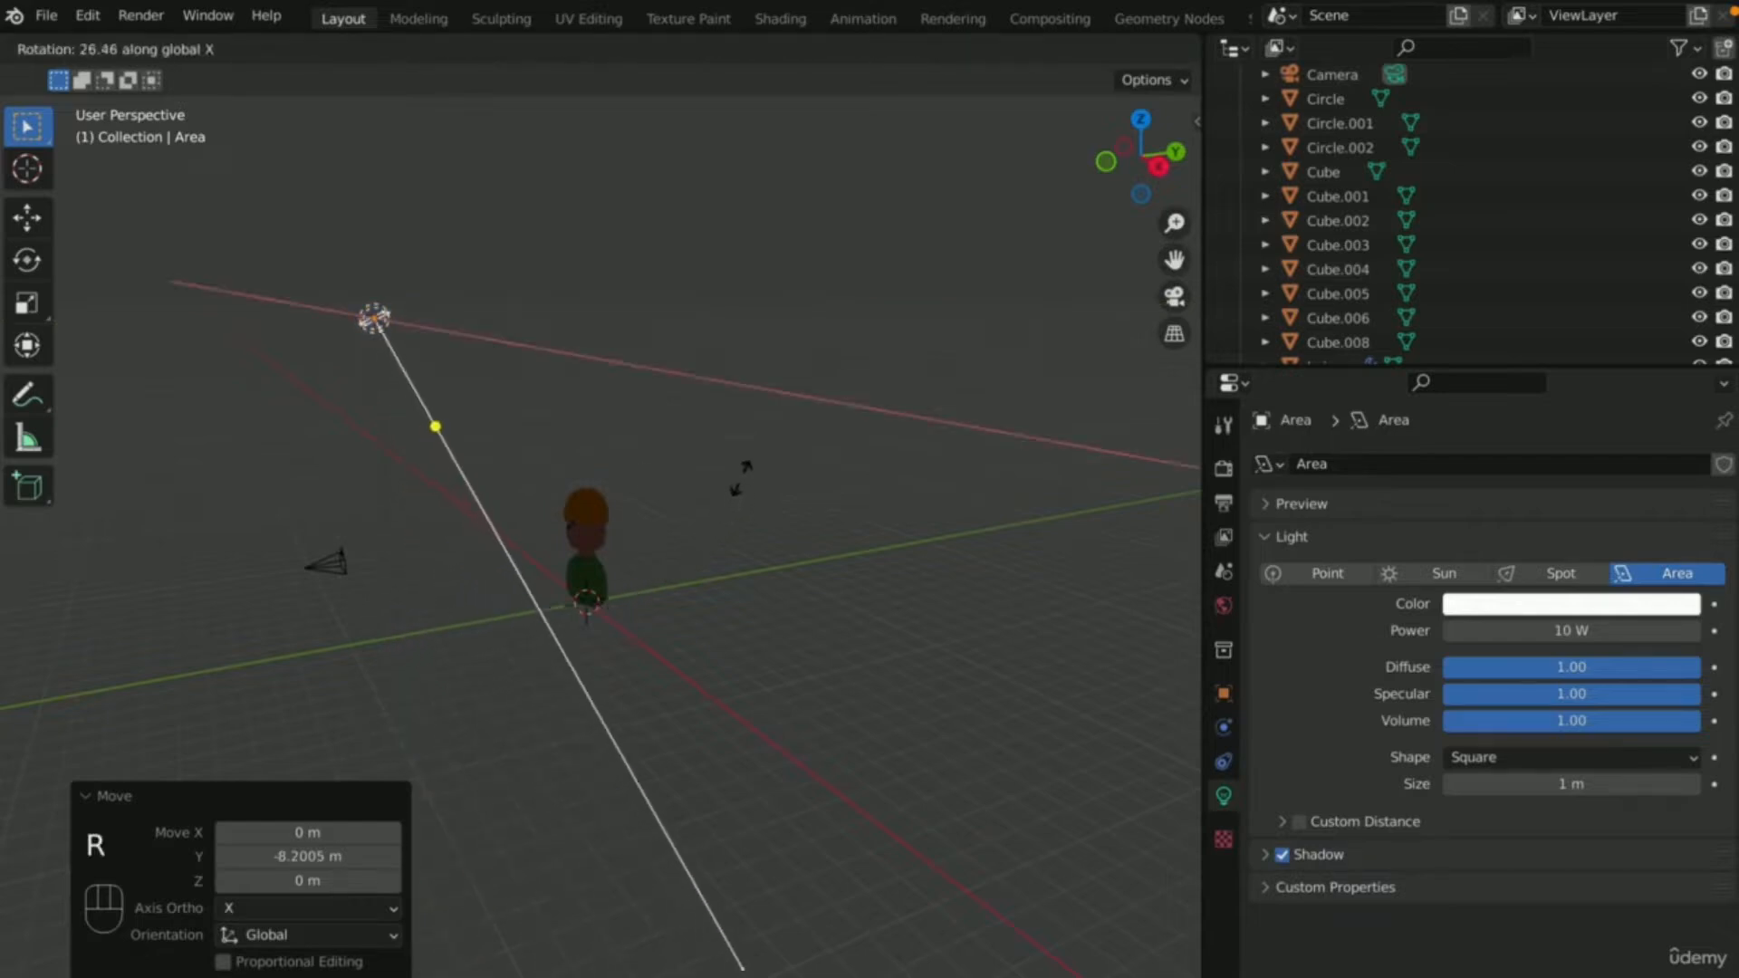
click(744, 452)
- Scale the area light up uniformly by a factor of about 3.99
key(s)
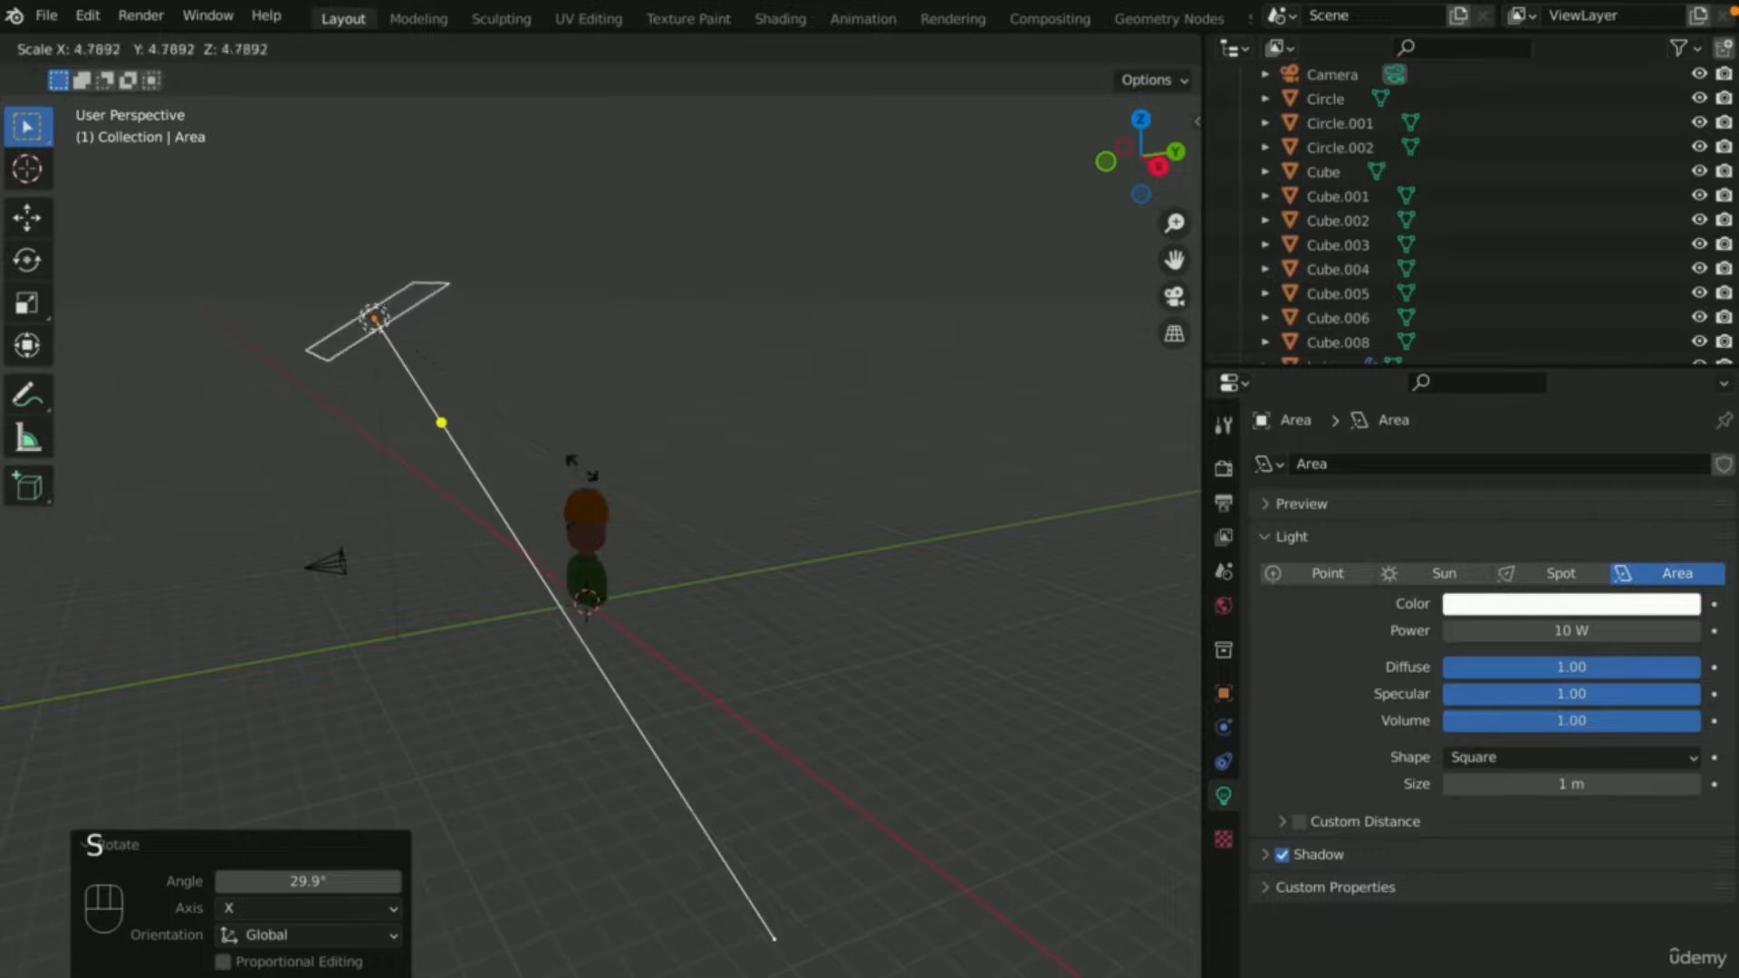
click(367, 326)
scroll(539, 330, down, 3)
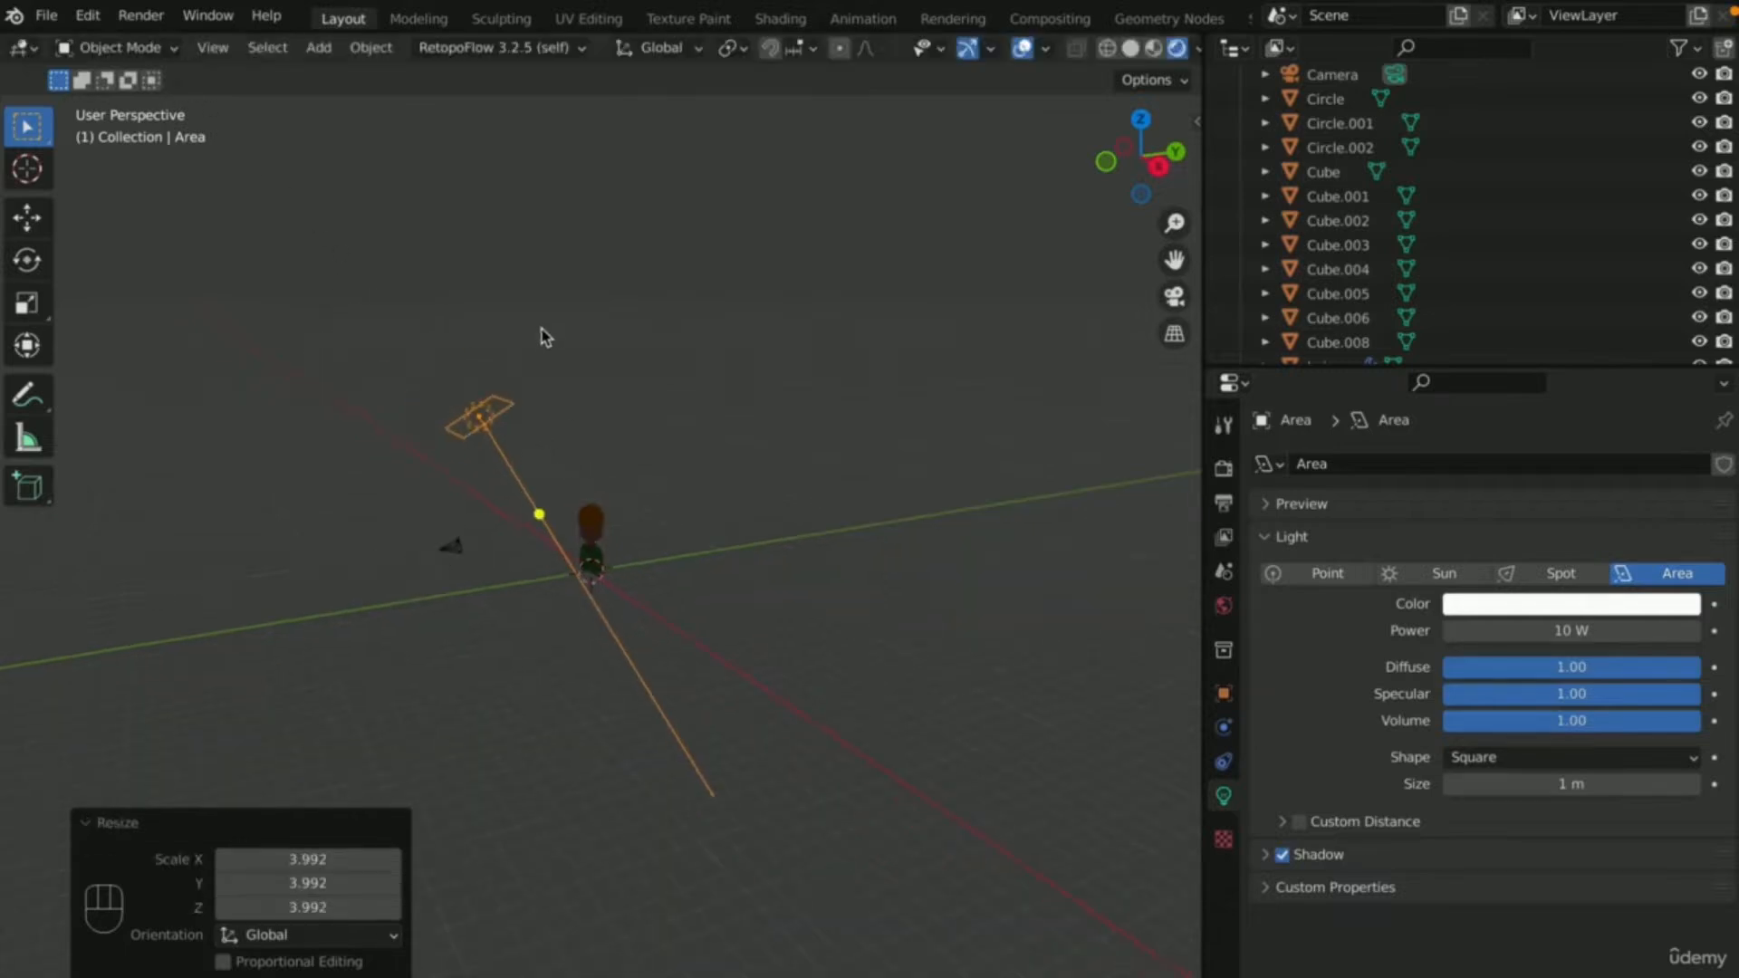
scroll(1048, 788, up, 3)
- Set the area light's power to 2000 W and check the character's lighting through the camera
click(1552, 628)
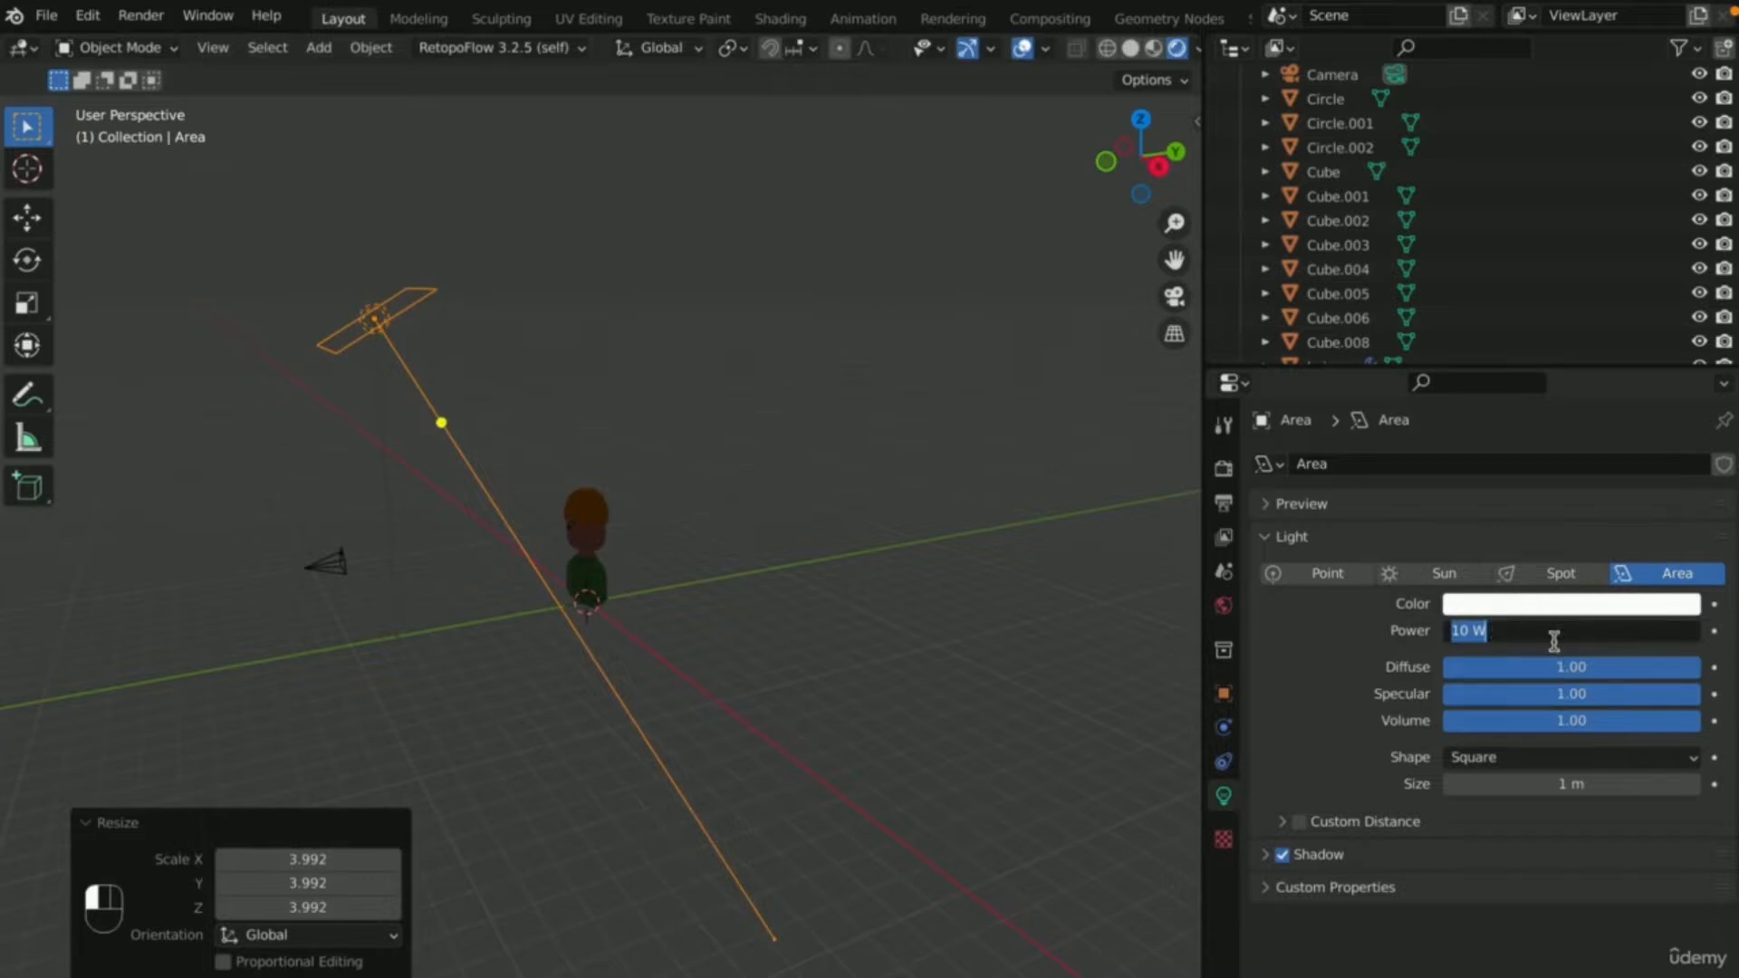
text(200)
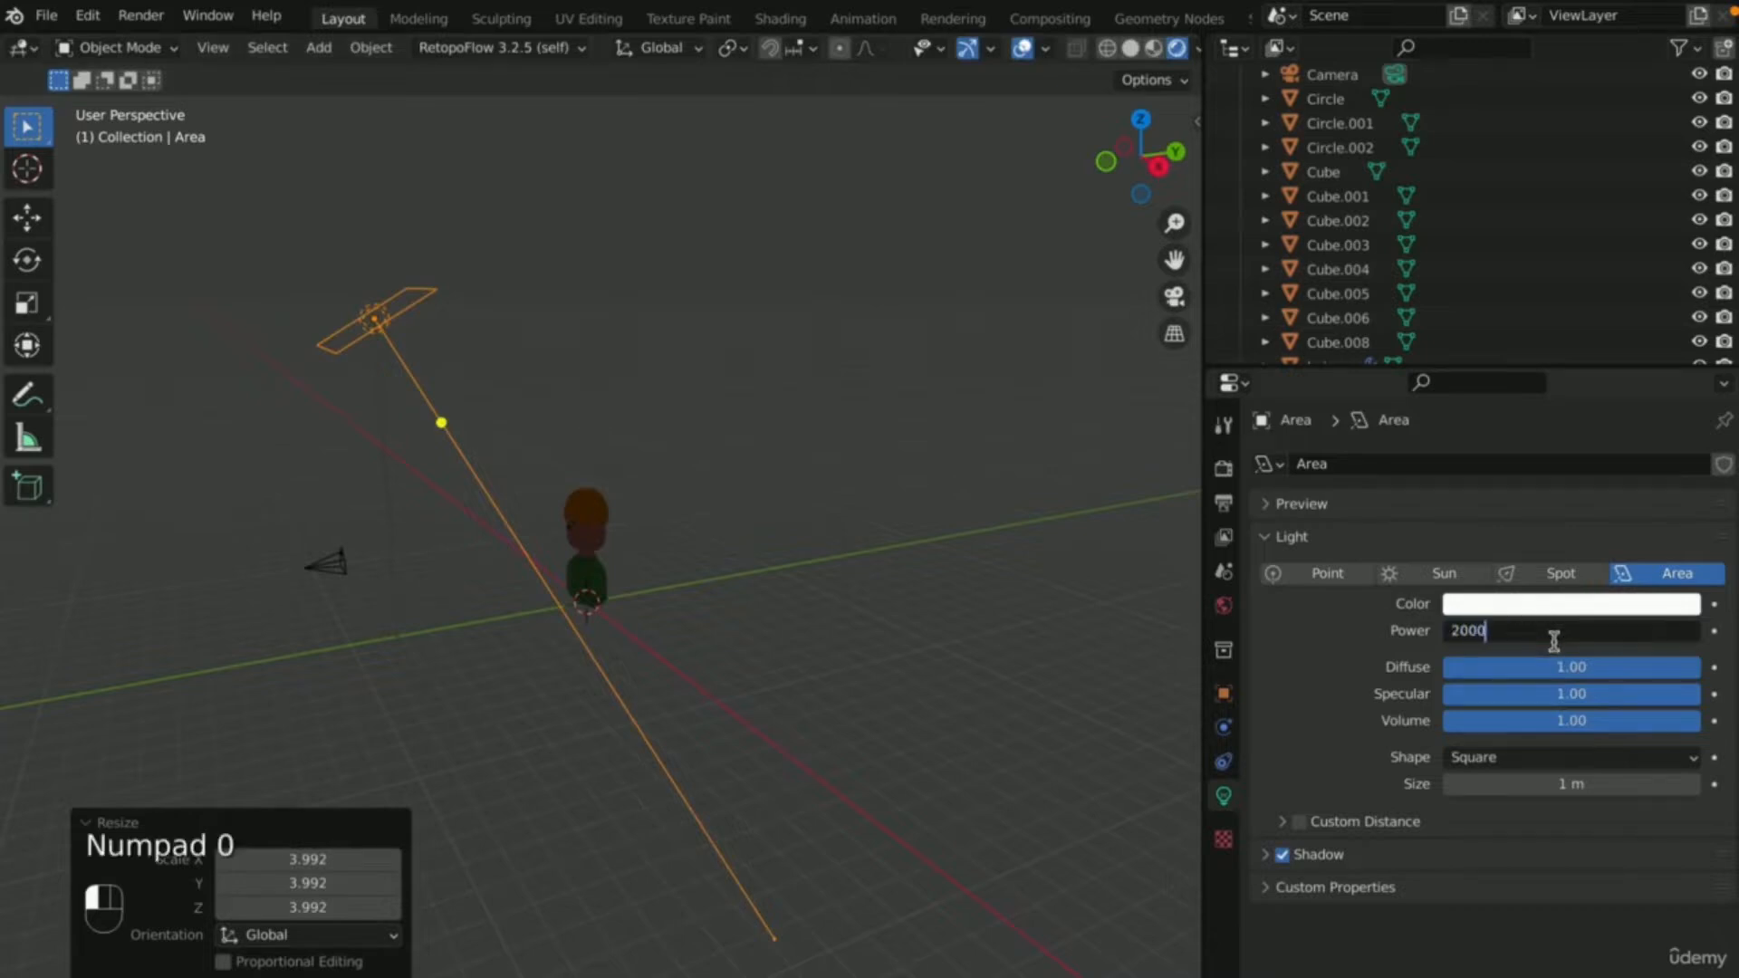
text(0)
key(Return)
click(817, 622)
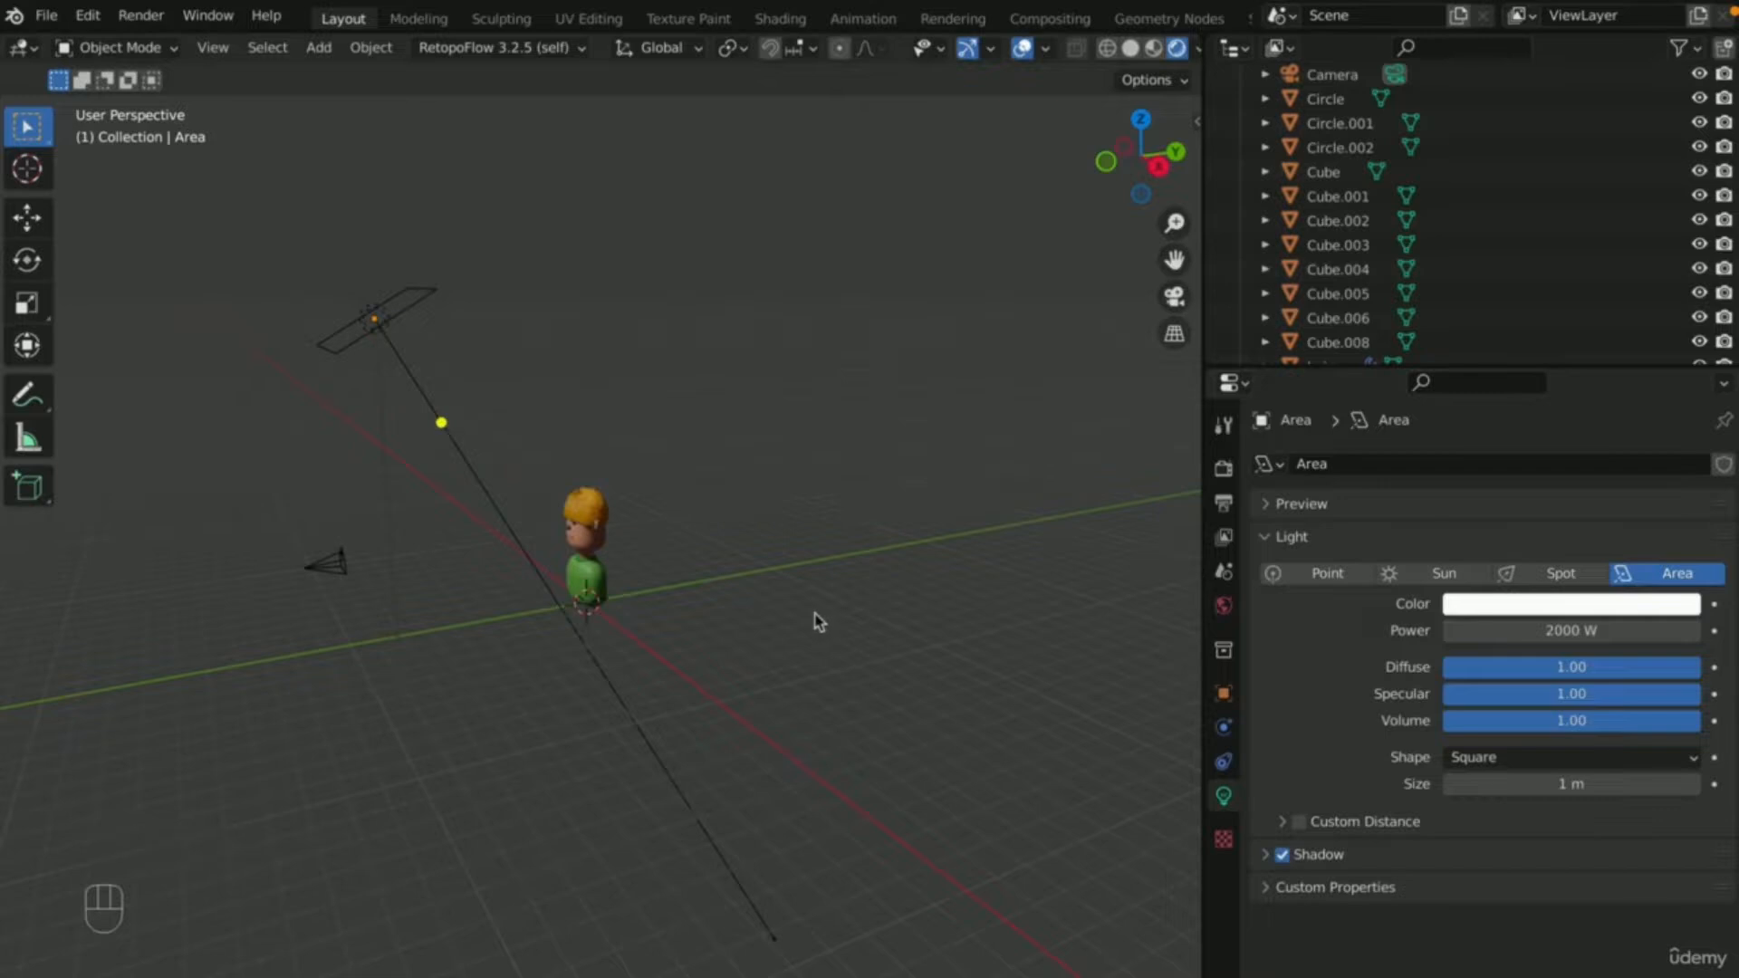
key(KP_0)
scroll(656, 531, up, 6)
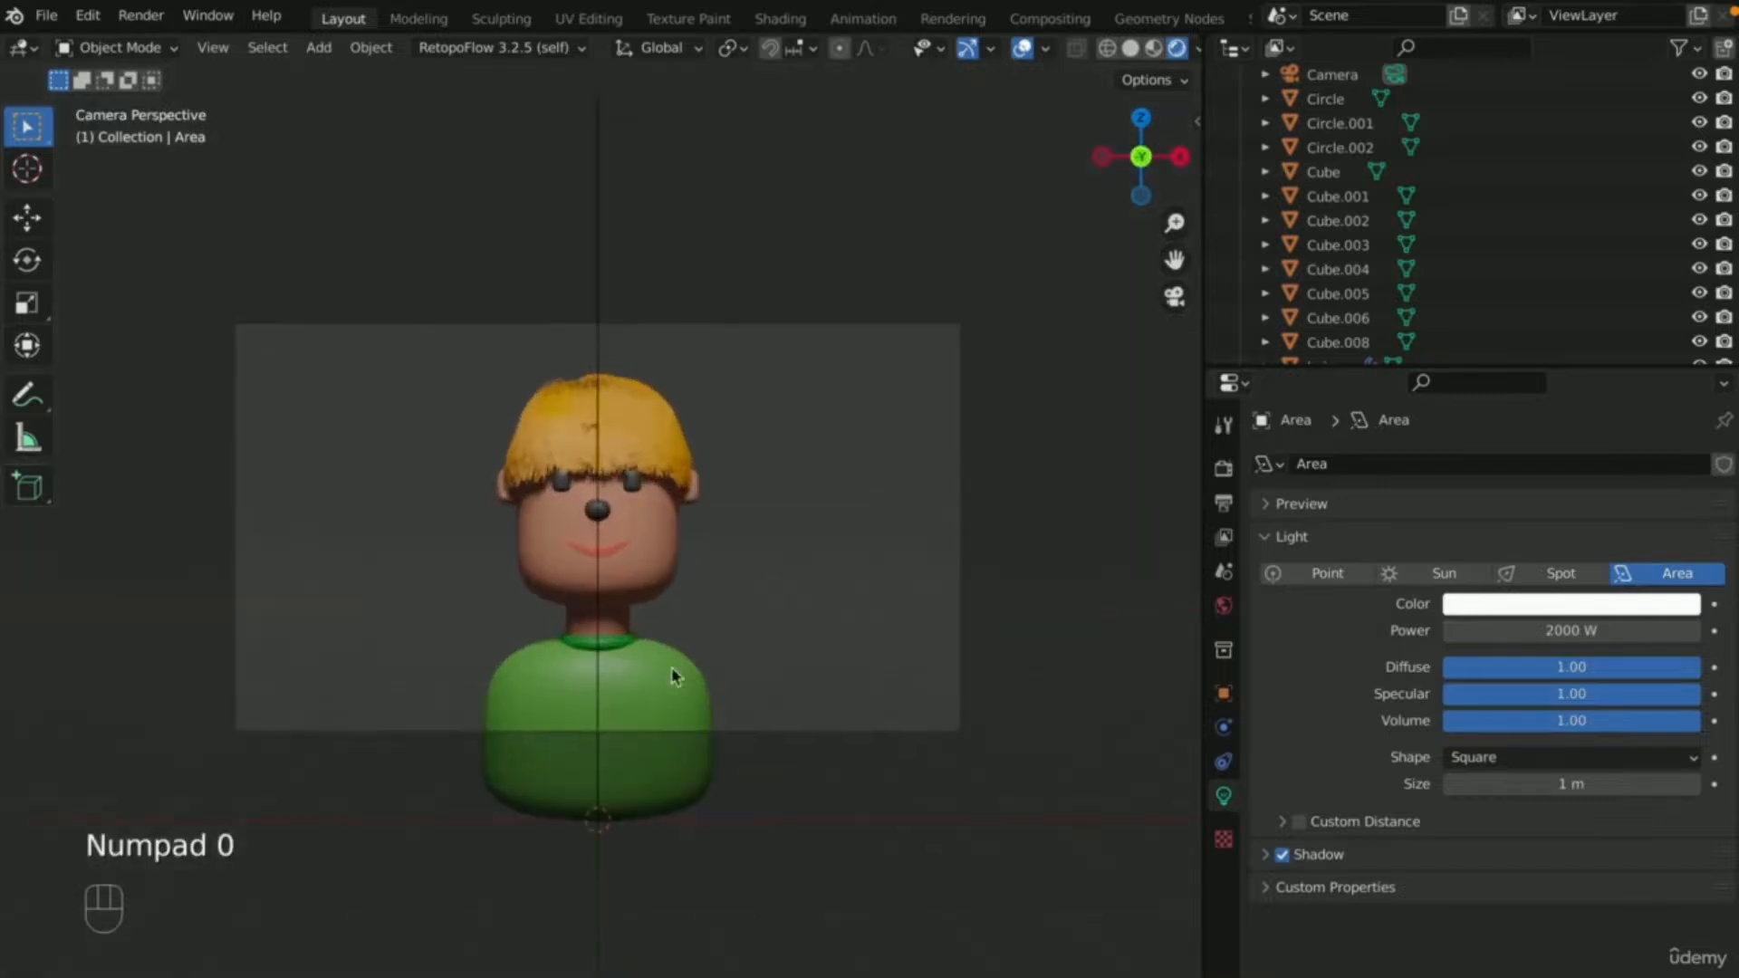
scroll(643, 616, up, 4)
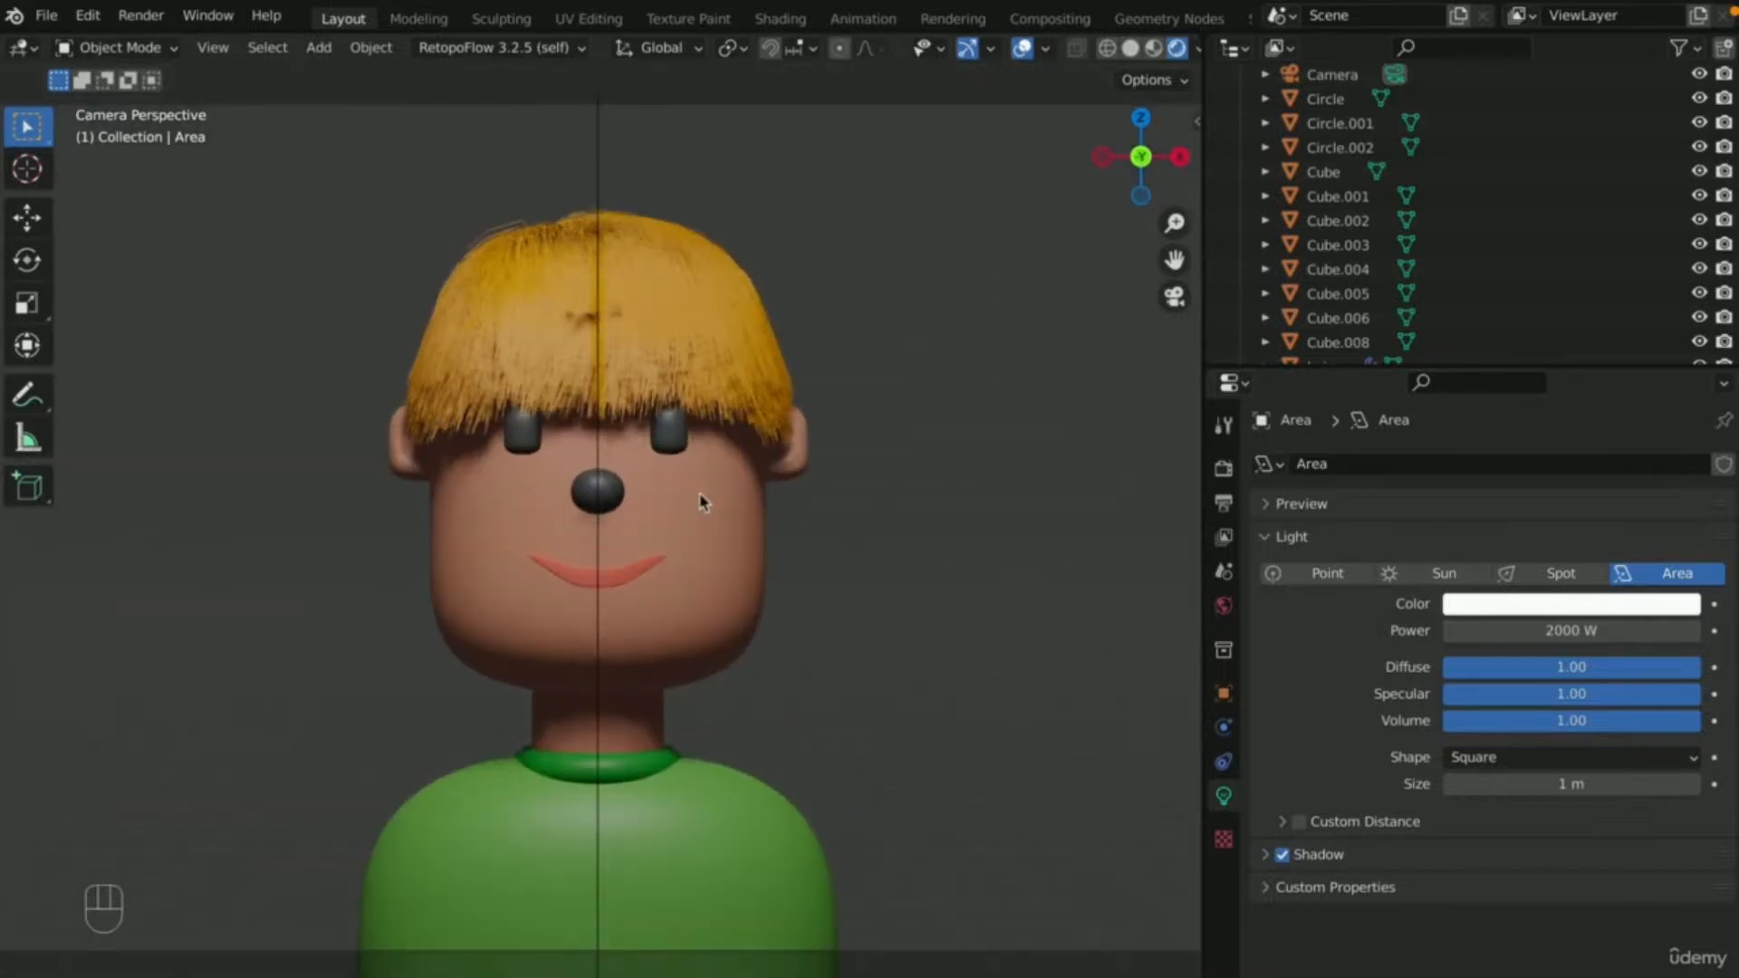
scroll(718, 493, down, 5)
scroll(718, 493, up, 3)
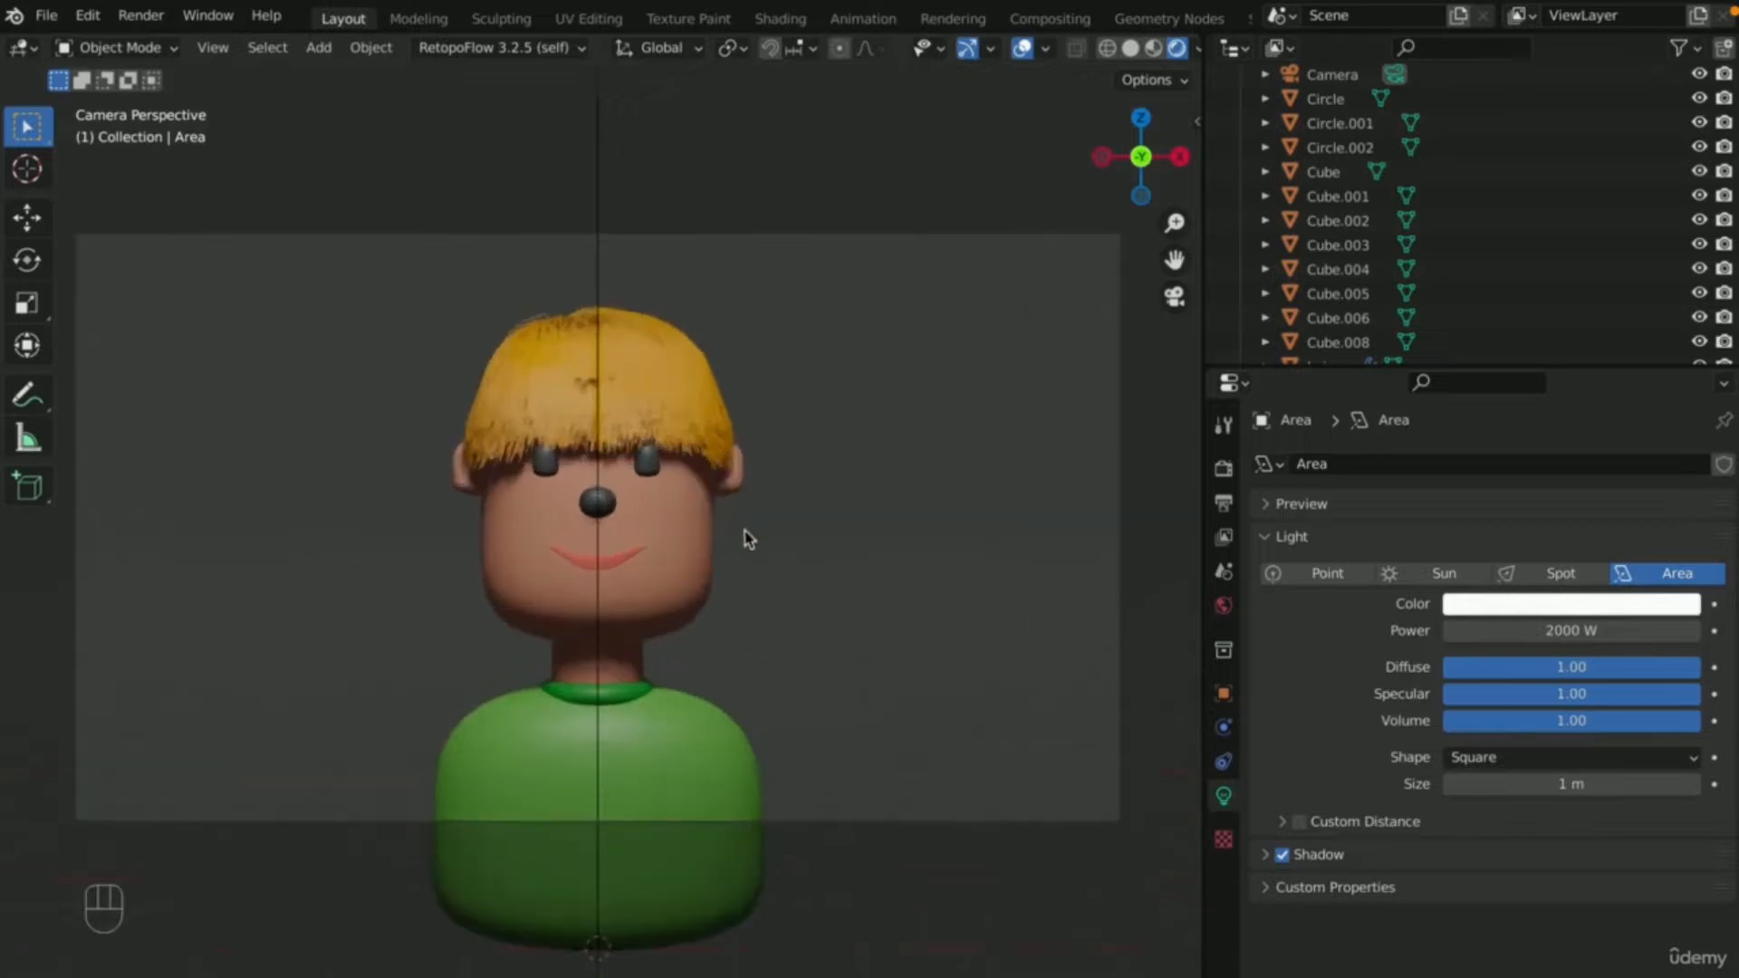
scroll(745, 540, down, 4)
- Duplicate the area light and move the copy about -10.36 m along the Z axis, down to the character's level
middle_drag(1084, 467, 561, 530)
click(399, 350)
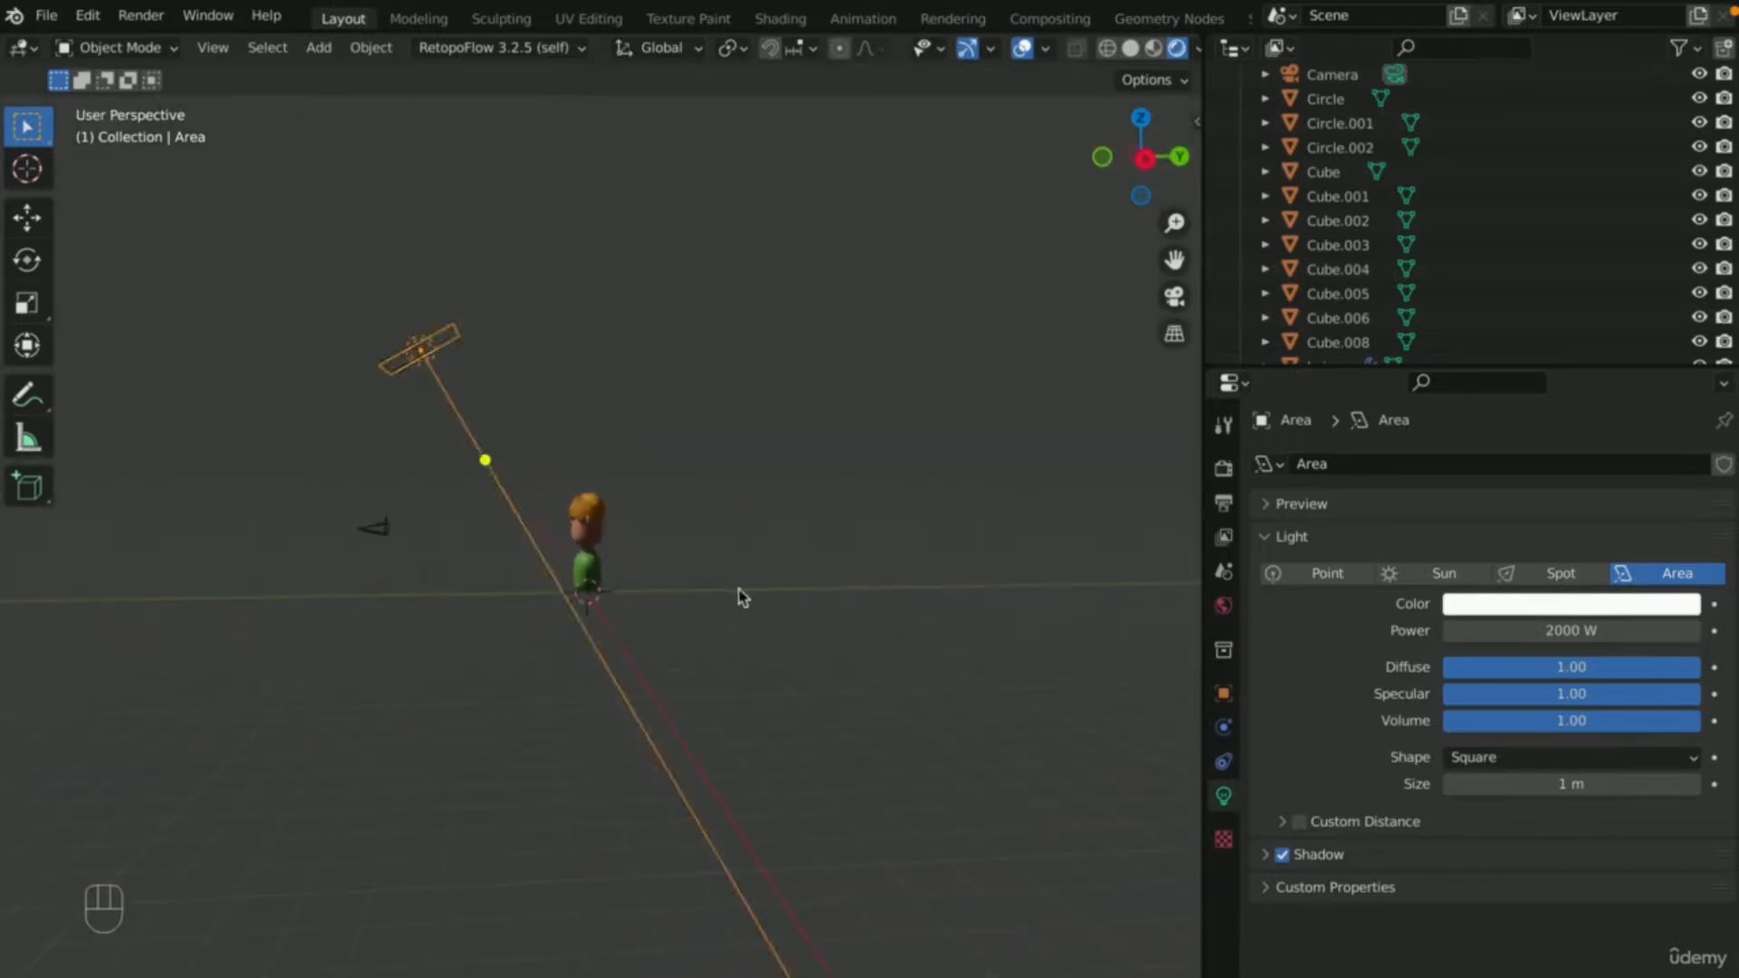
key(shift+d)
key(z)
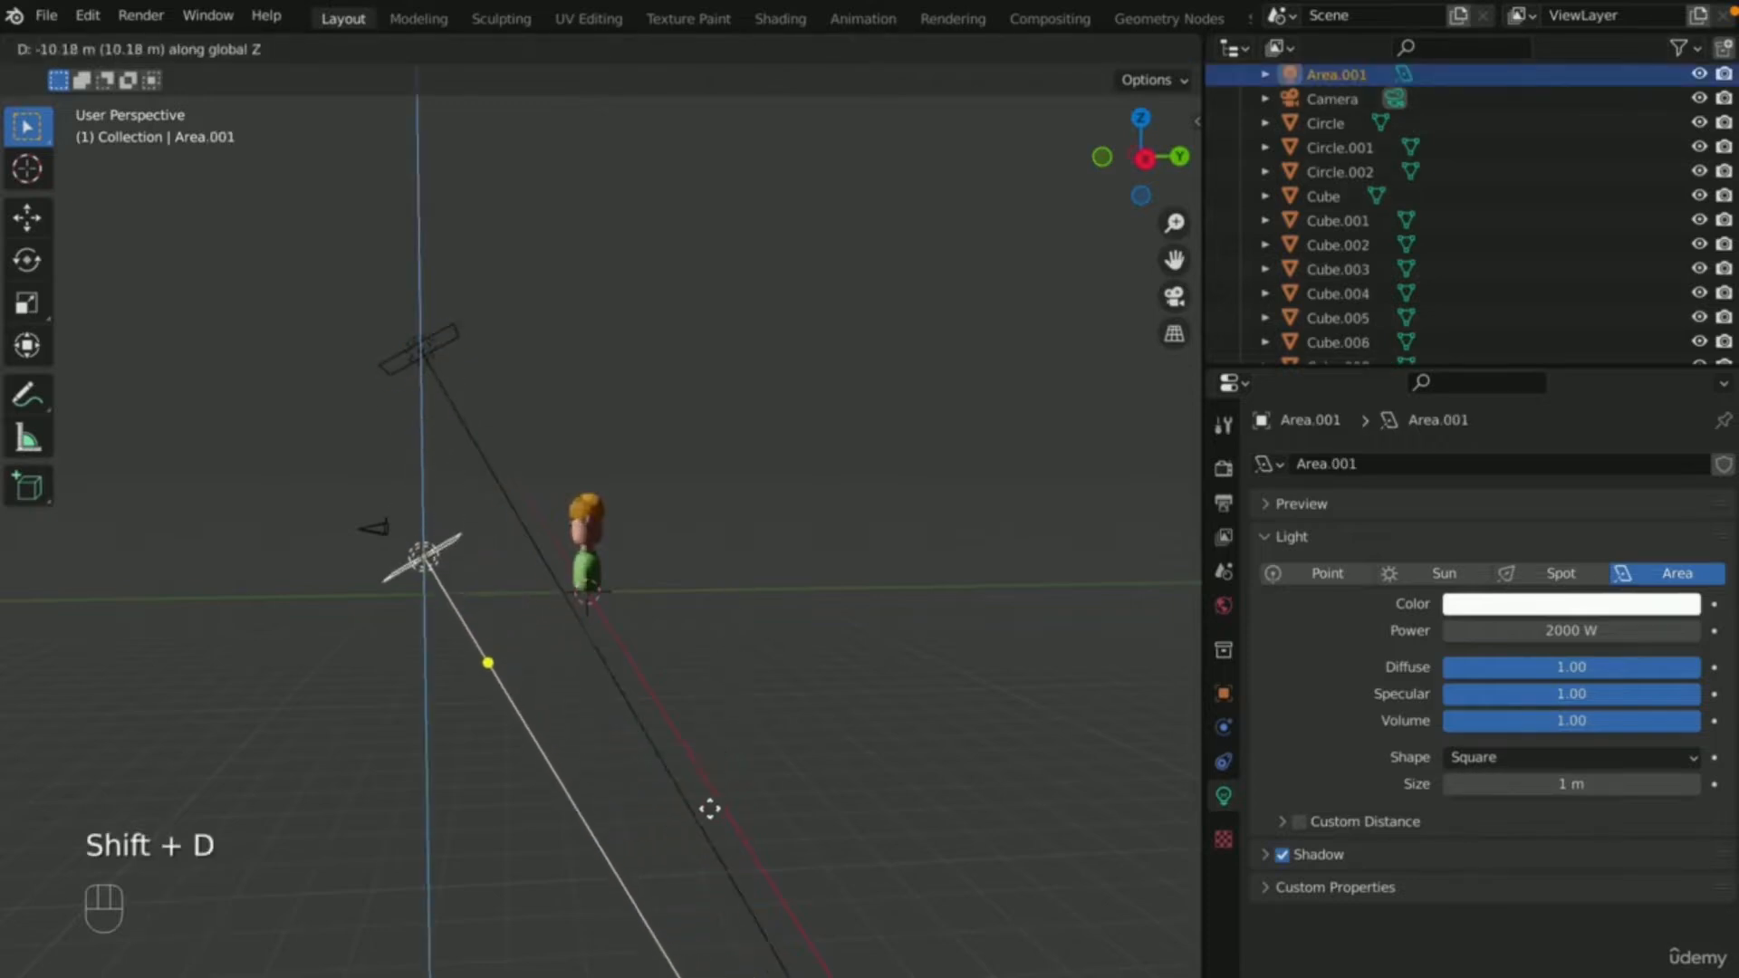
click(710, 801)
- Rotate the duplicated light about 70.6° around X to face the character and move it about -4.61 m along Y
key(r)
key(x)
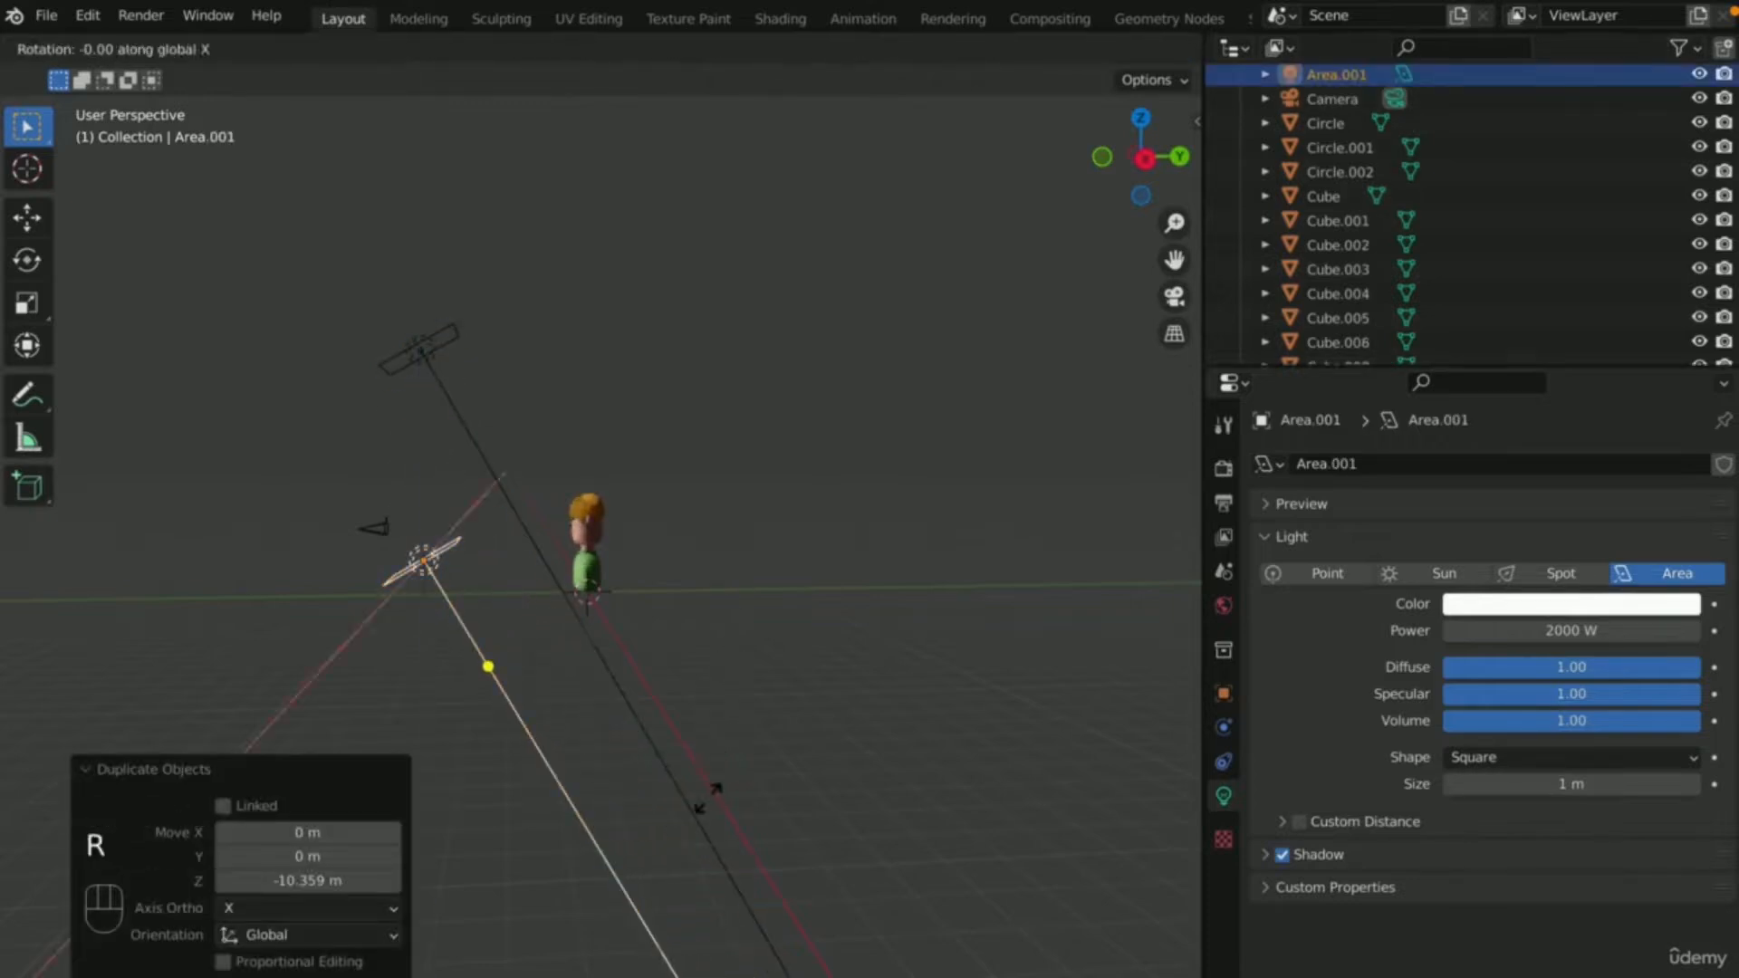
click(837, 324)
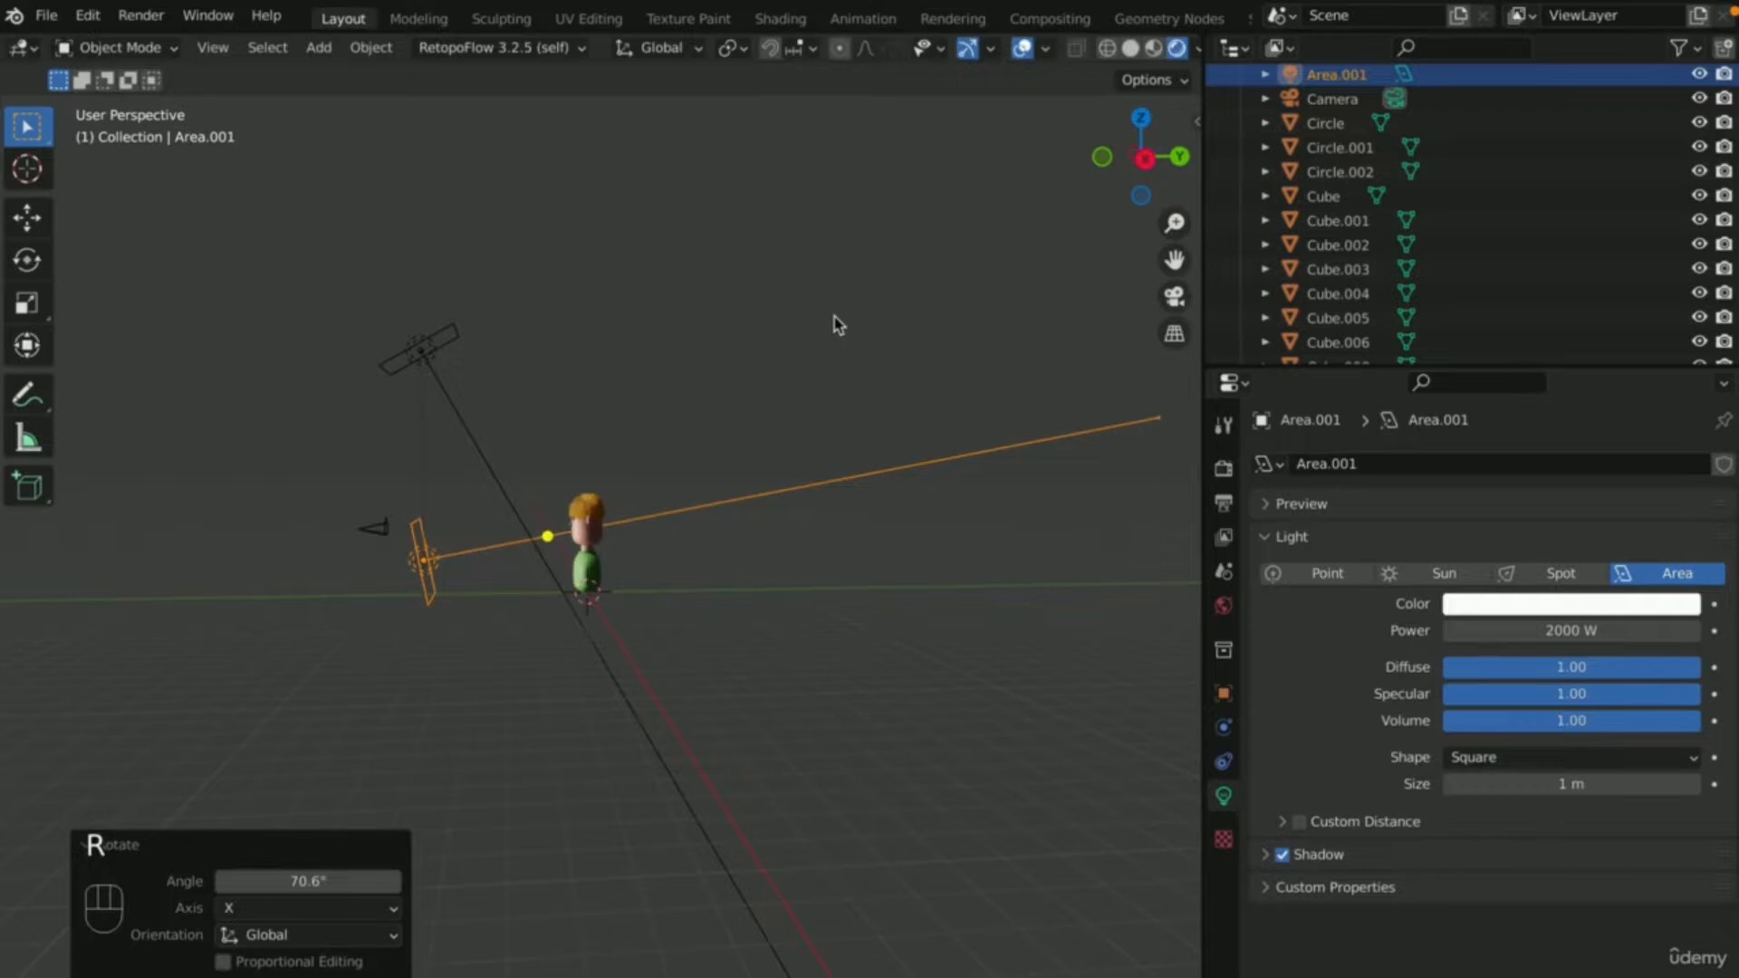
key(g)
key(y)
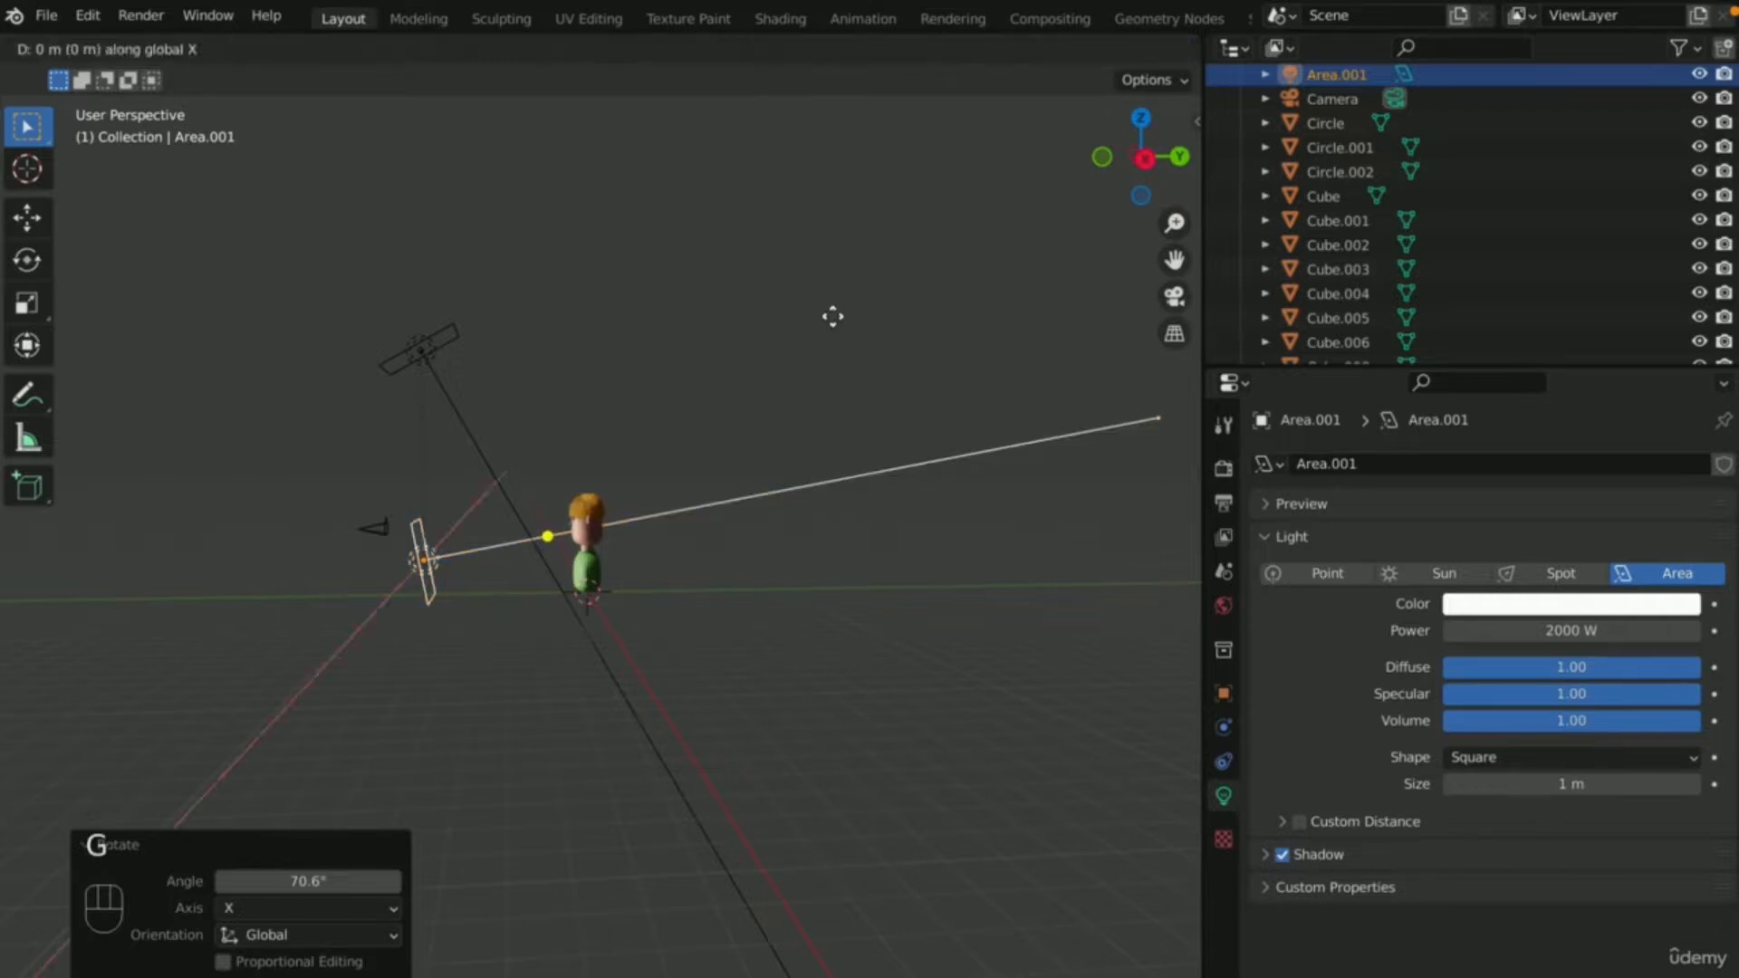
click(737, 349)
- Look through the camera and examine how the two area lights illuminate the character's face and hair
key(KP_0)
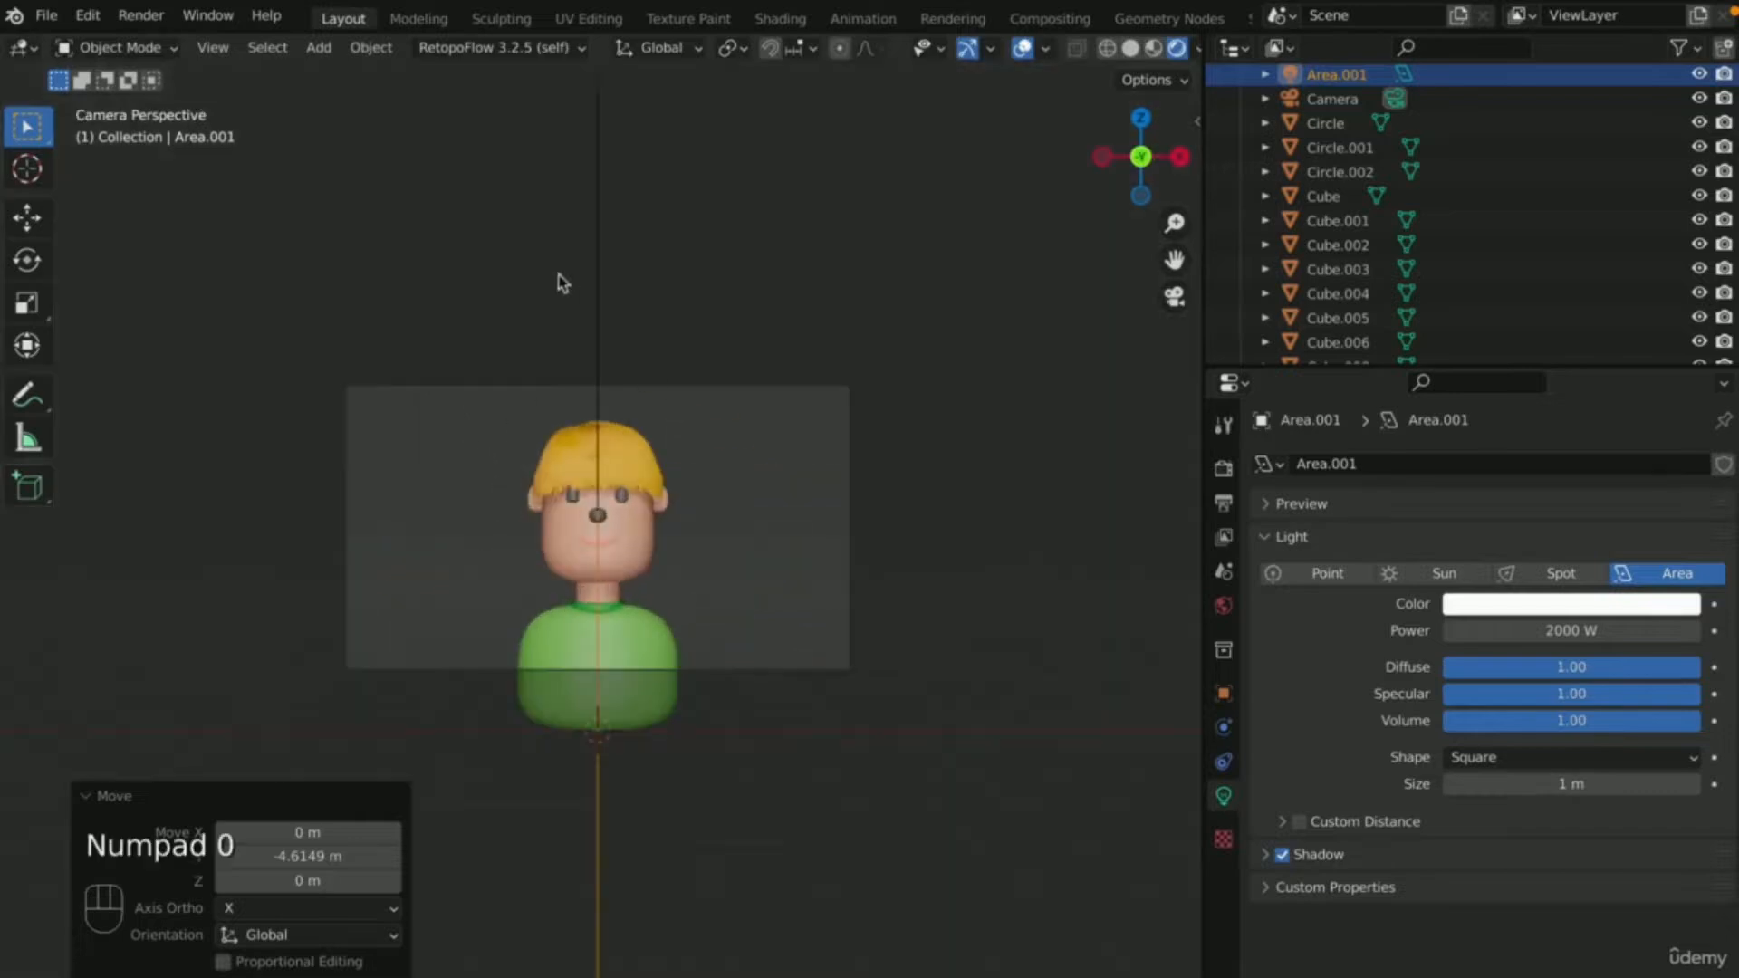
scroll(598, 344, up, 5)
scroll(637, 369, down, 4)
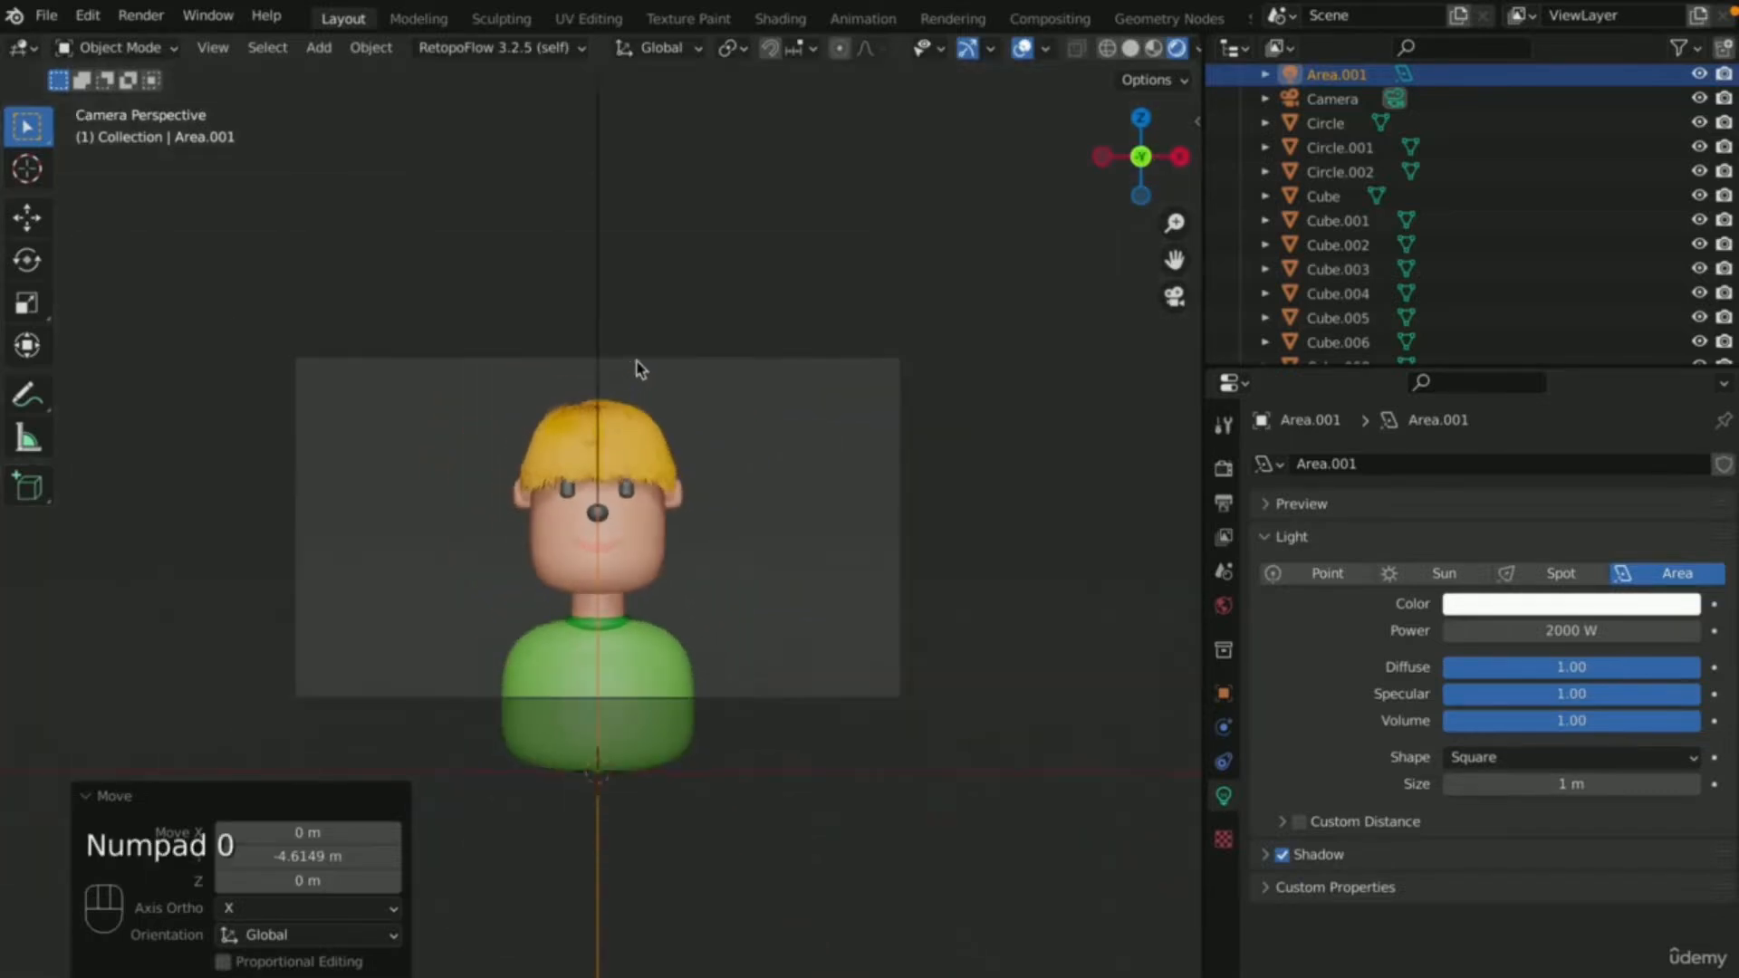
scroll(667, 376, up, 4)
scroll(667, 376, down, 5)
click(1028, 532)
scroll(1028, 534, down, 5)
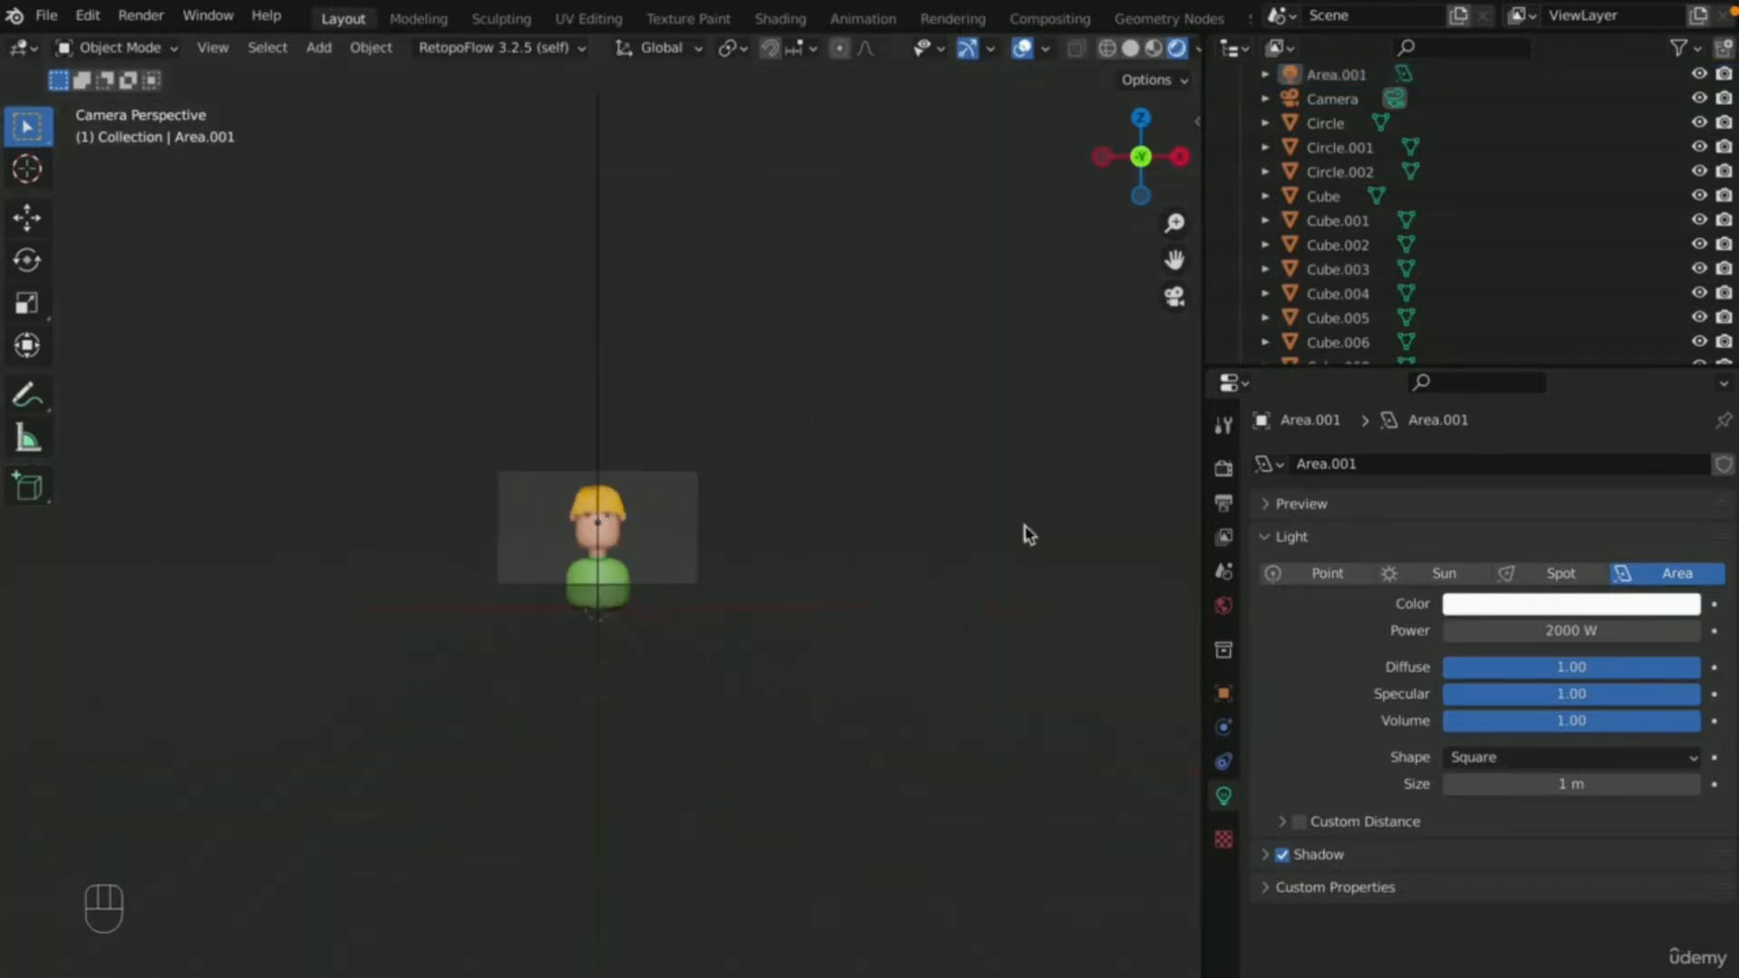
- Leave the camera view, add a cube at the scene origin and scale it uniformly by about 16.16 around the character
key(KP_0)
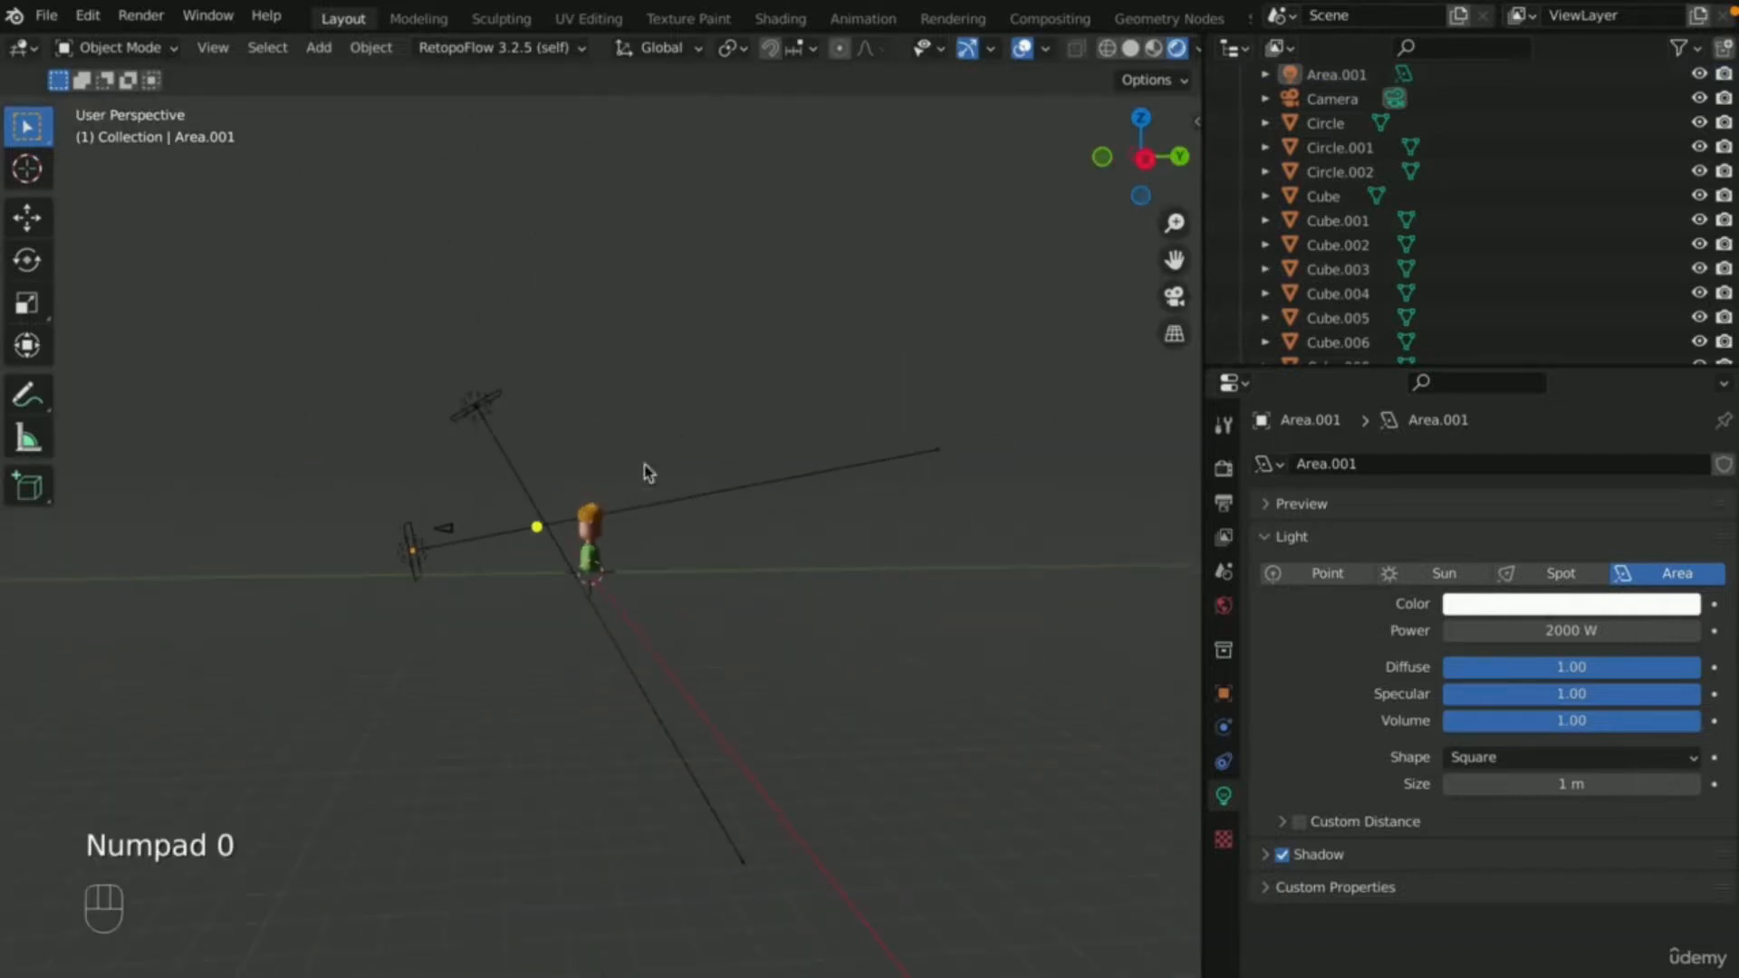
key(shift+a)
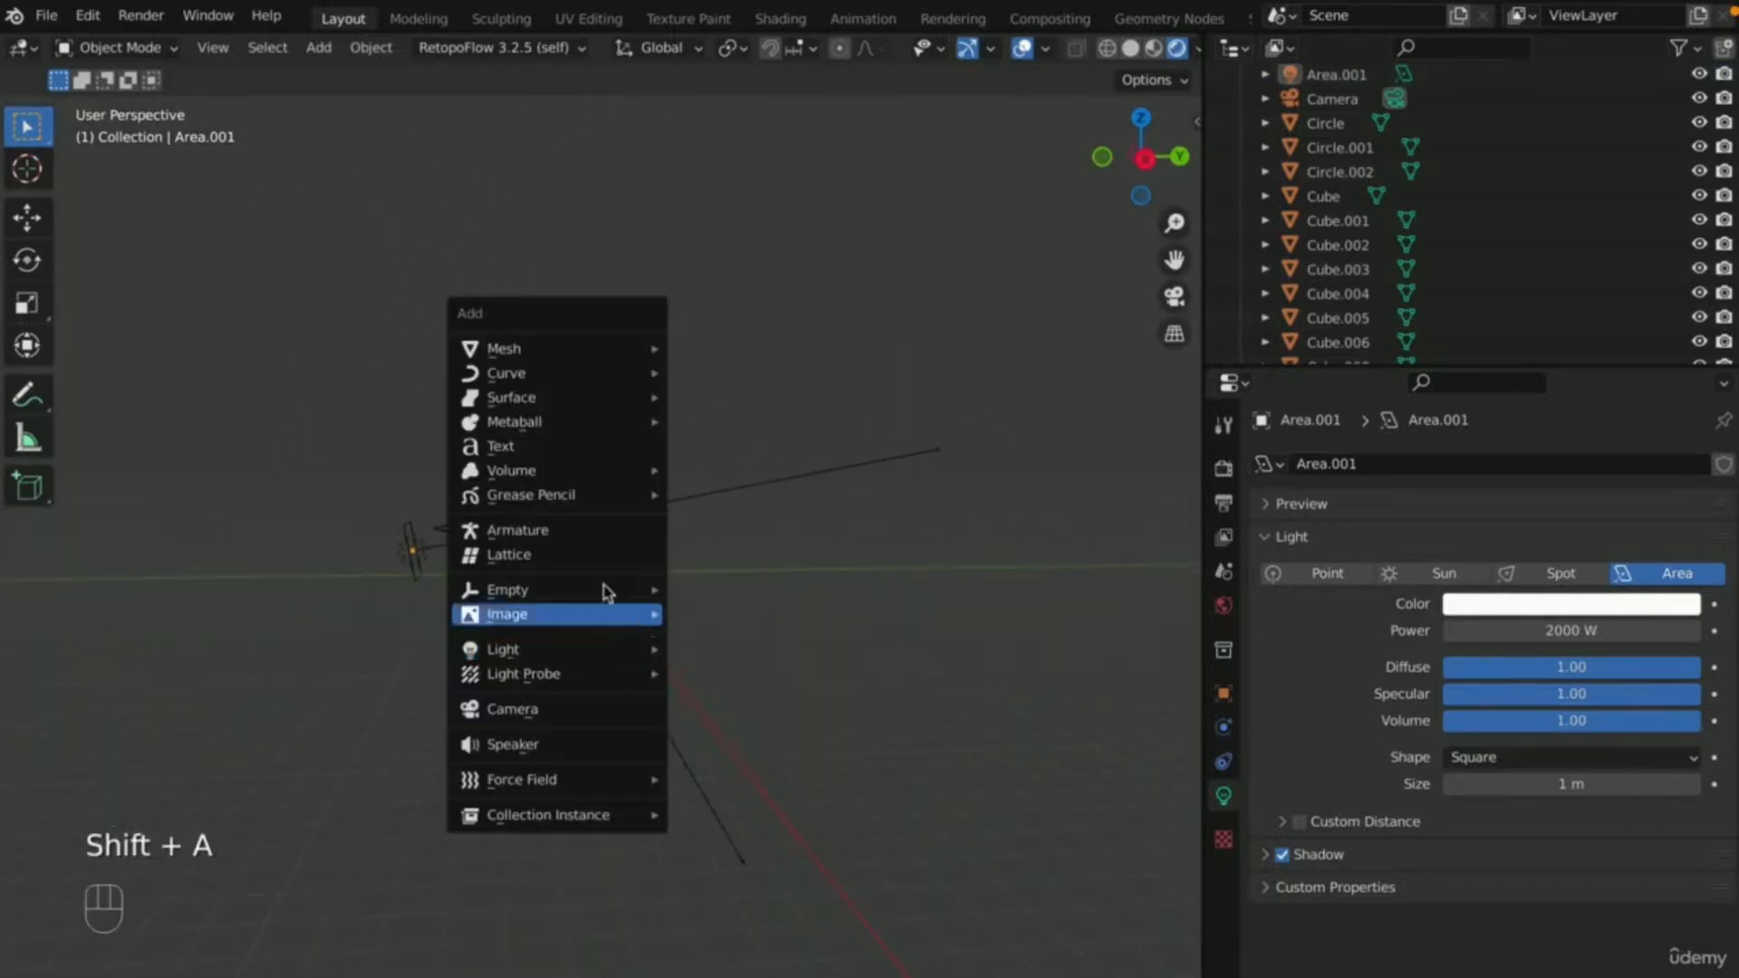
mouse_move(569, 359)
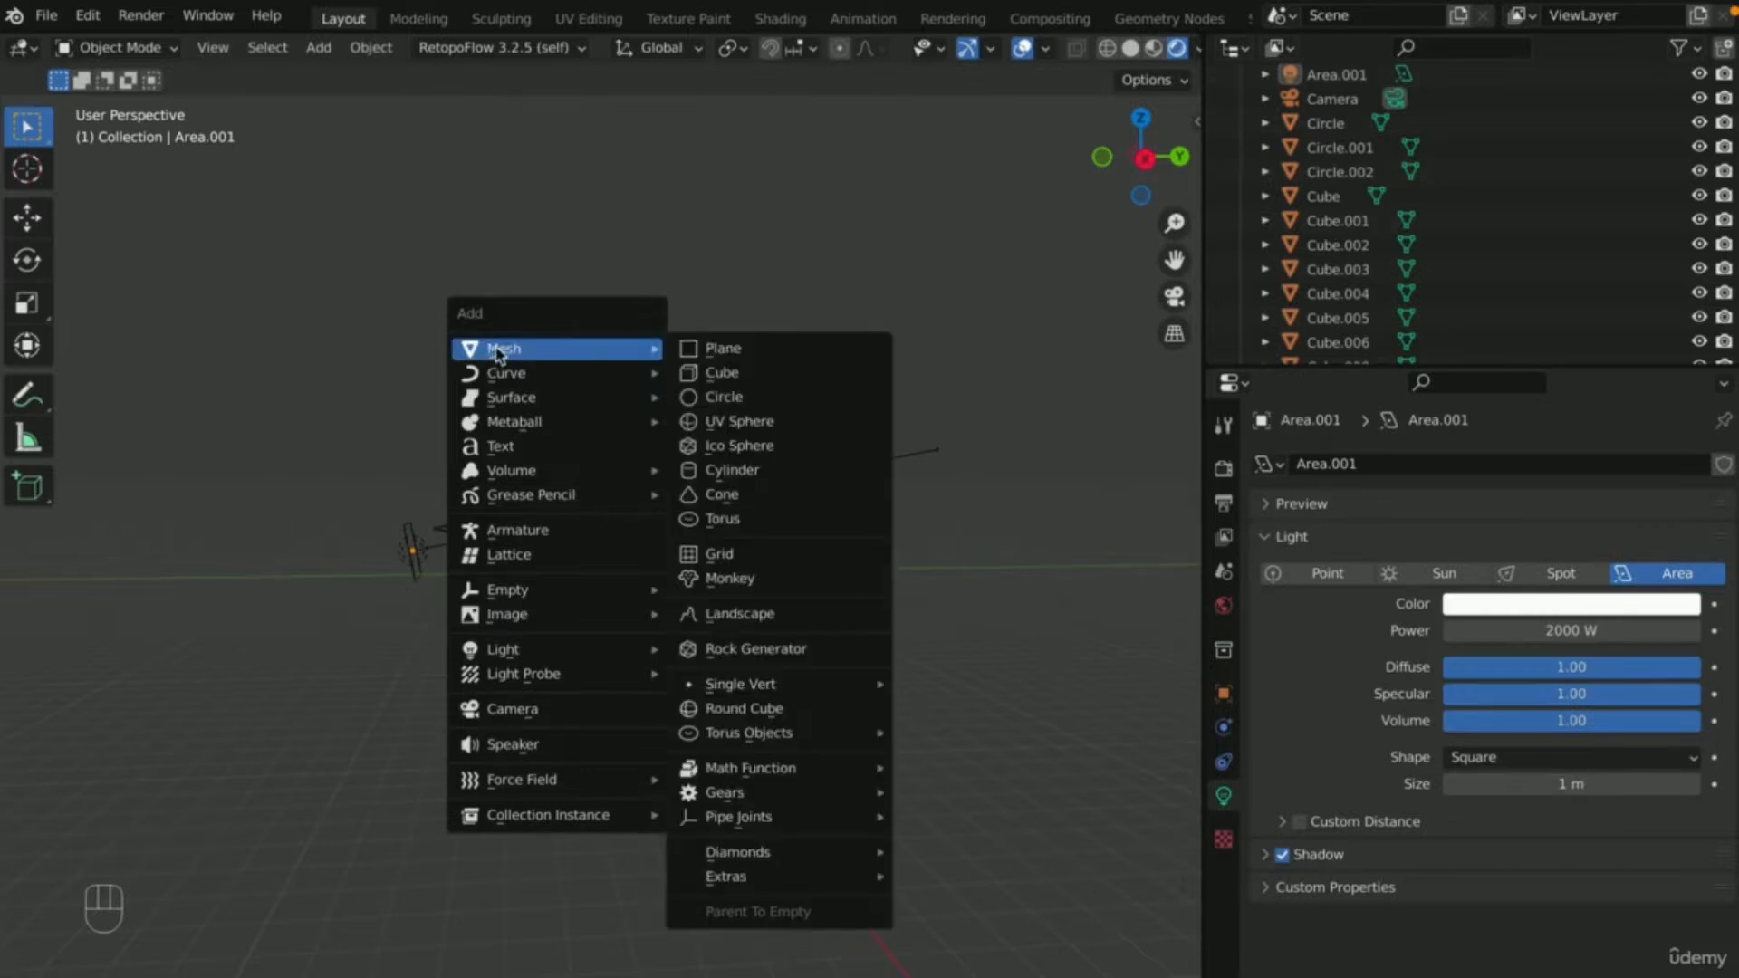
click(771, 380)
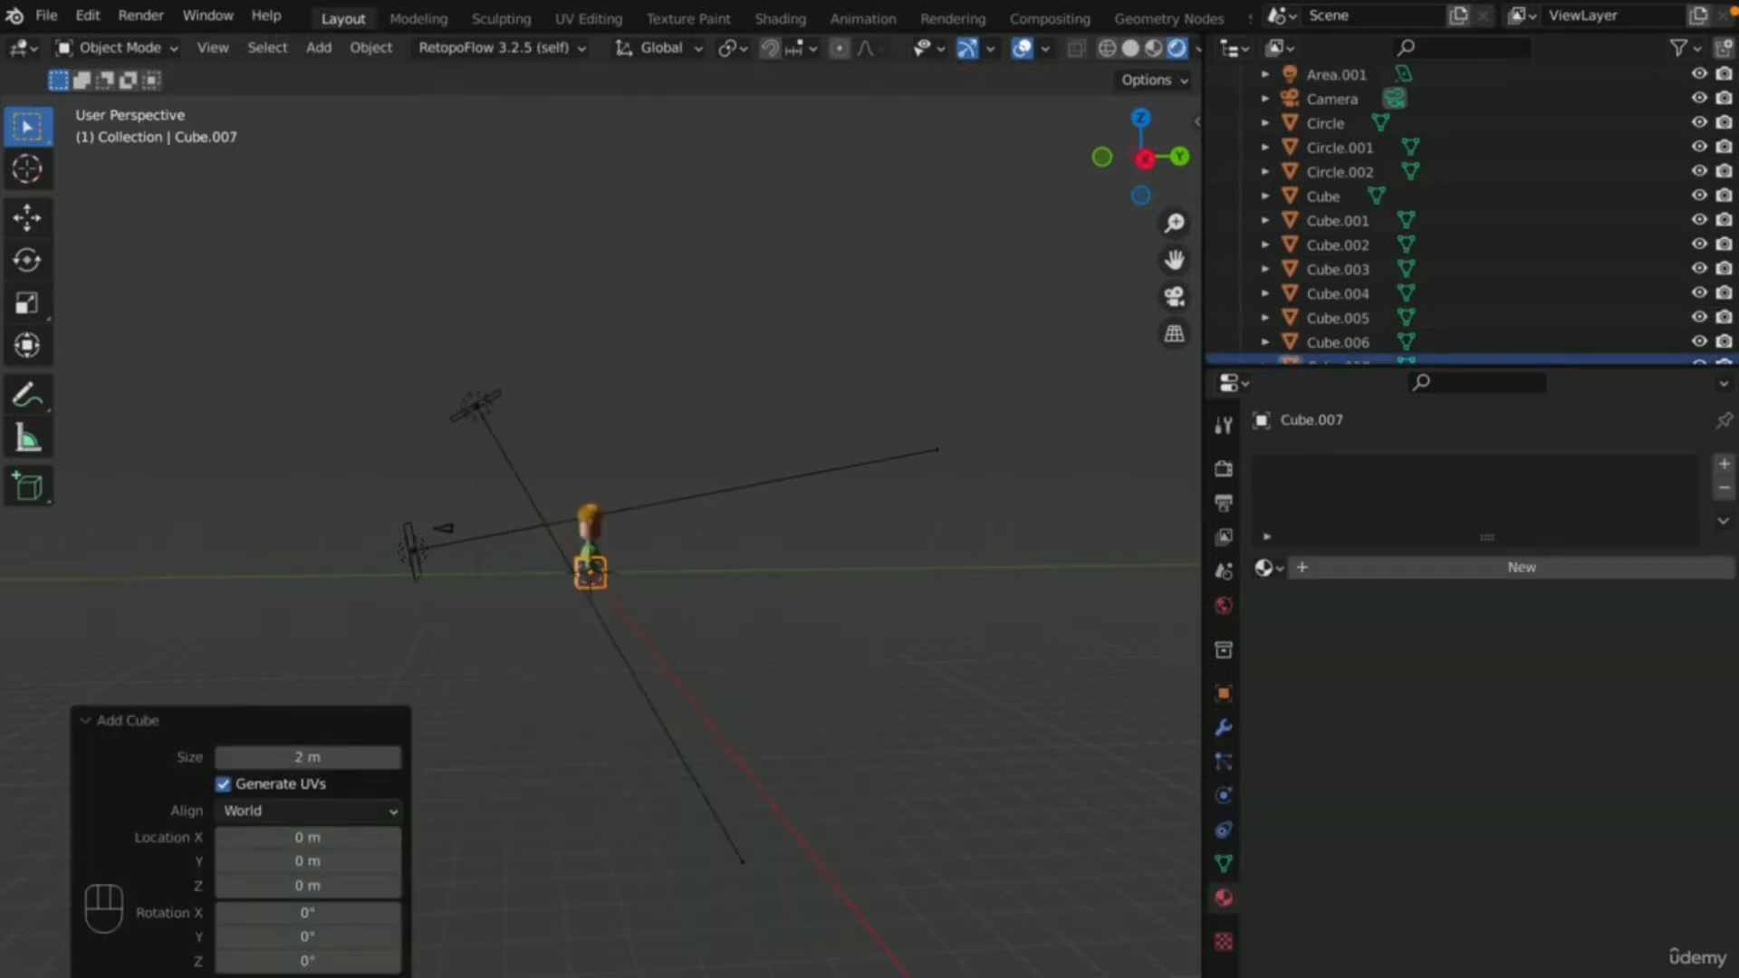
key(s)
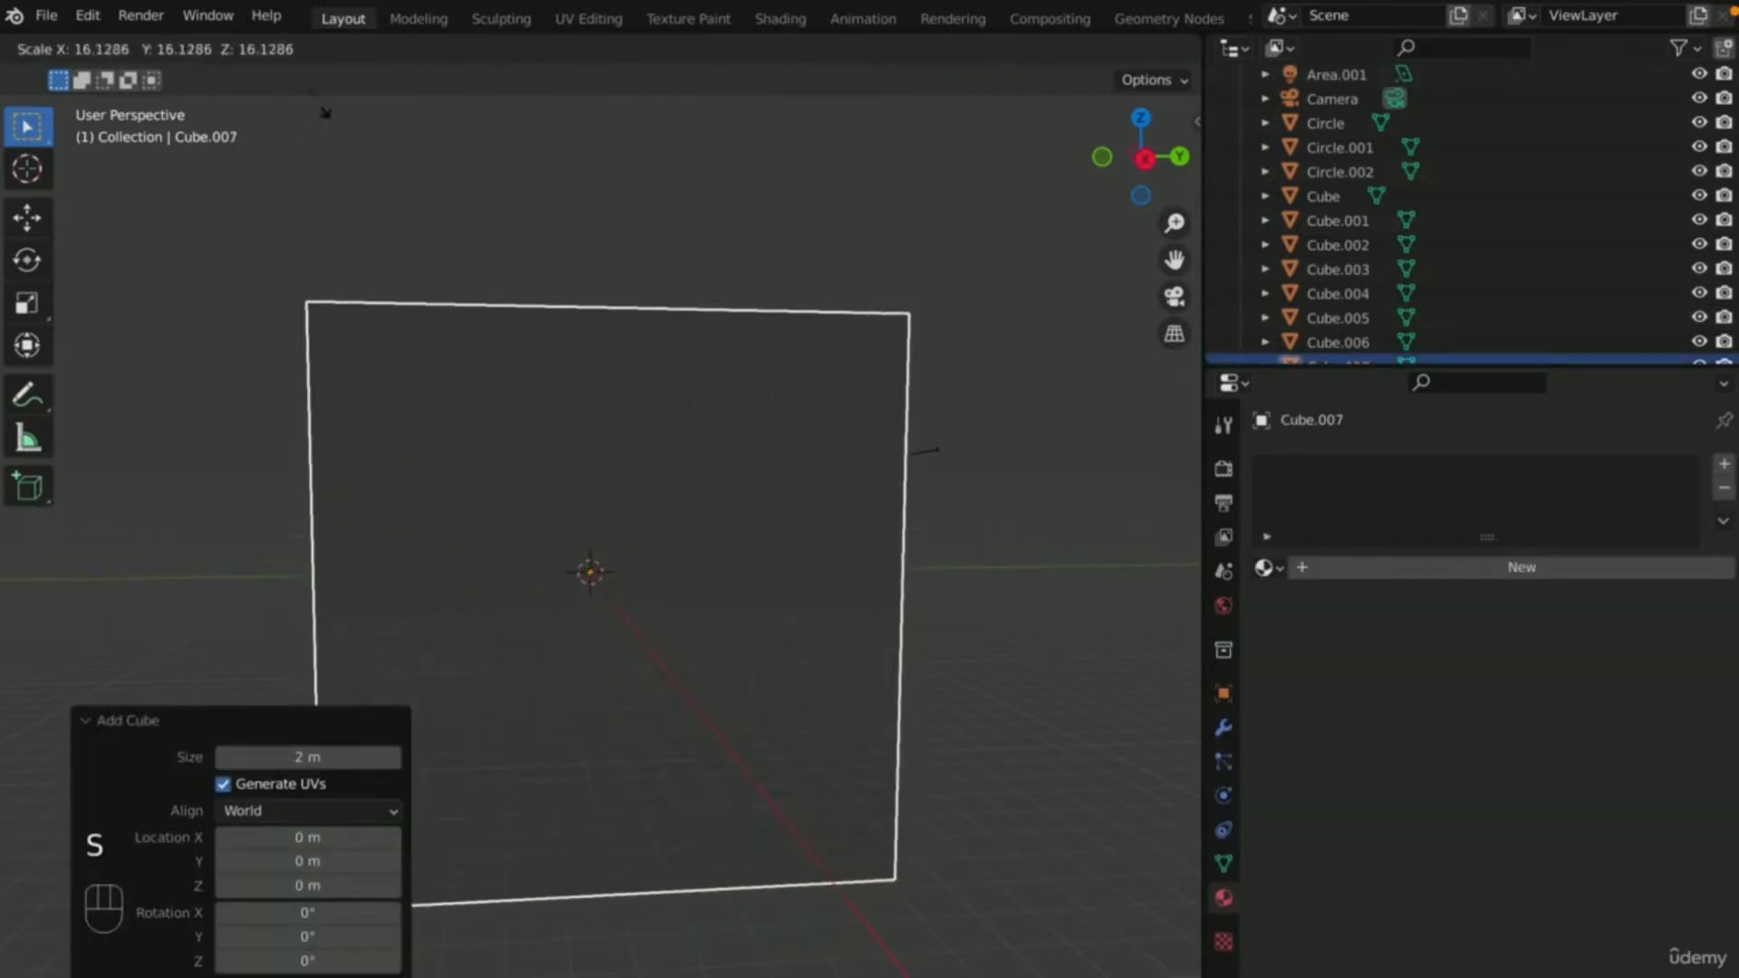
click(281, 137)
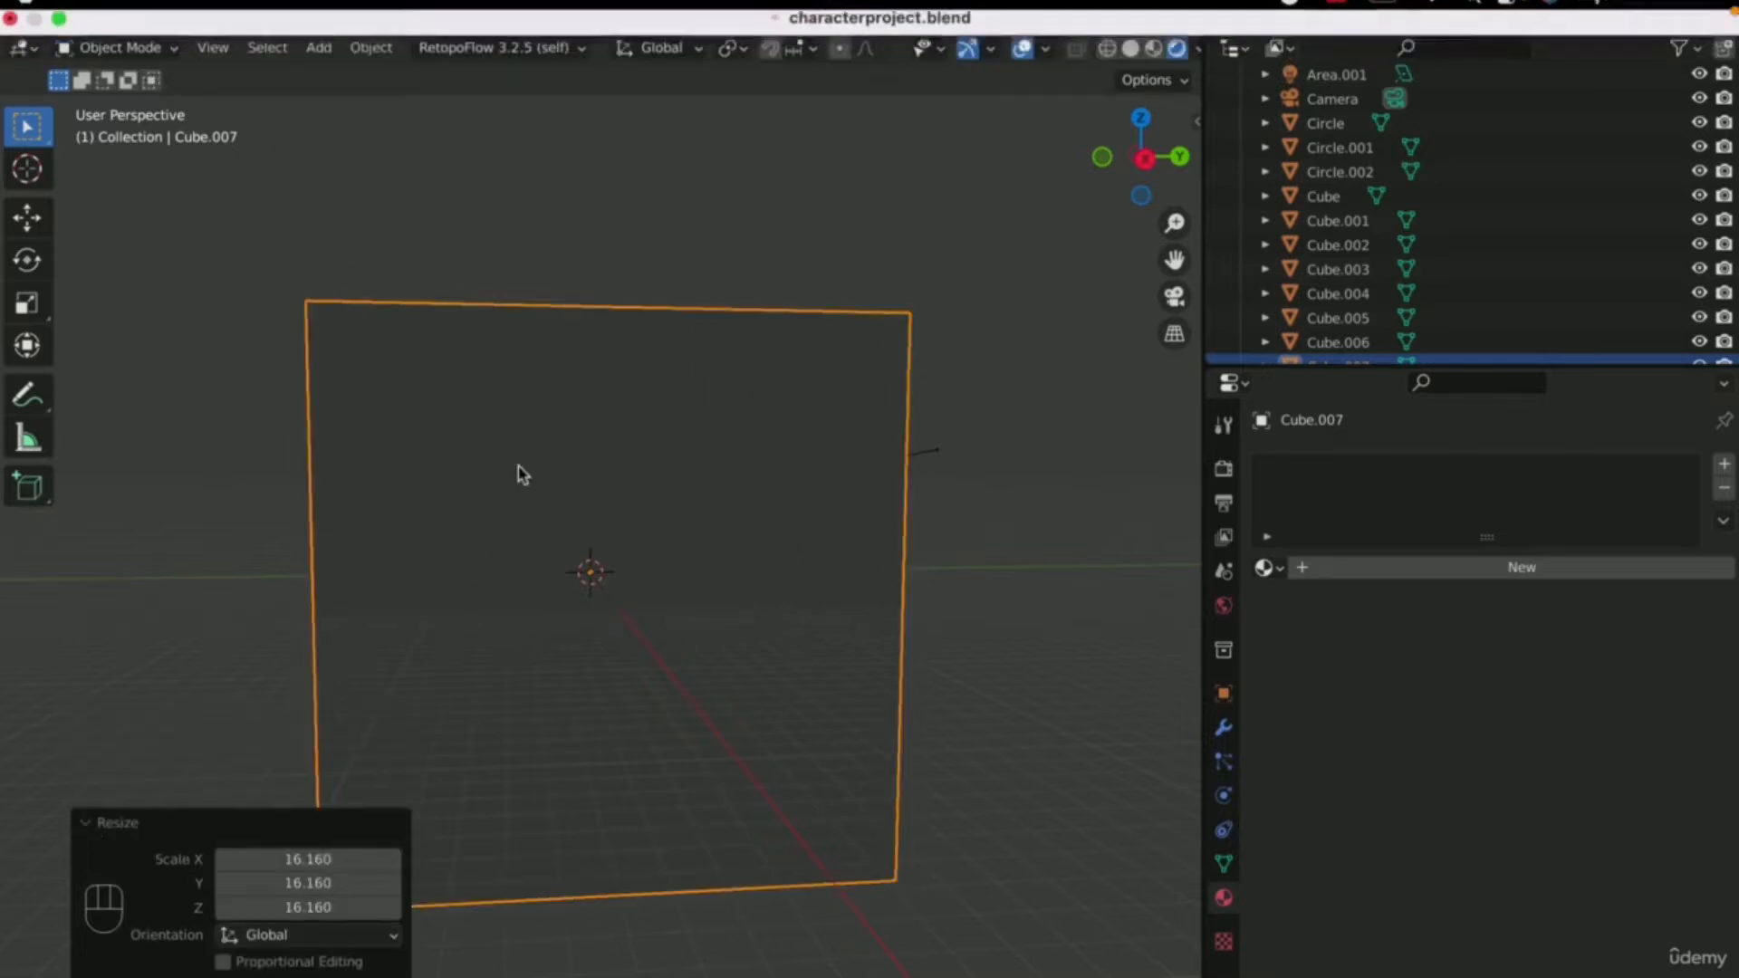
- Move the large cube about 16.52 m up along the Z axis in front view, so its base sits near the floor line
key(KP_1)
key(g)
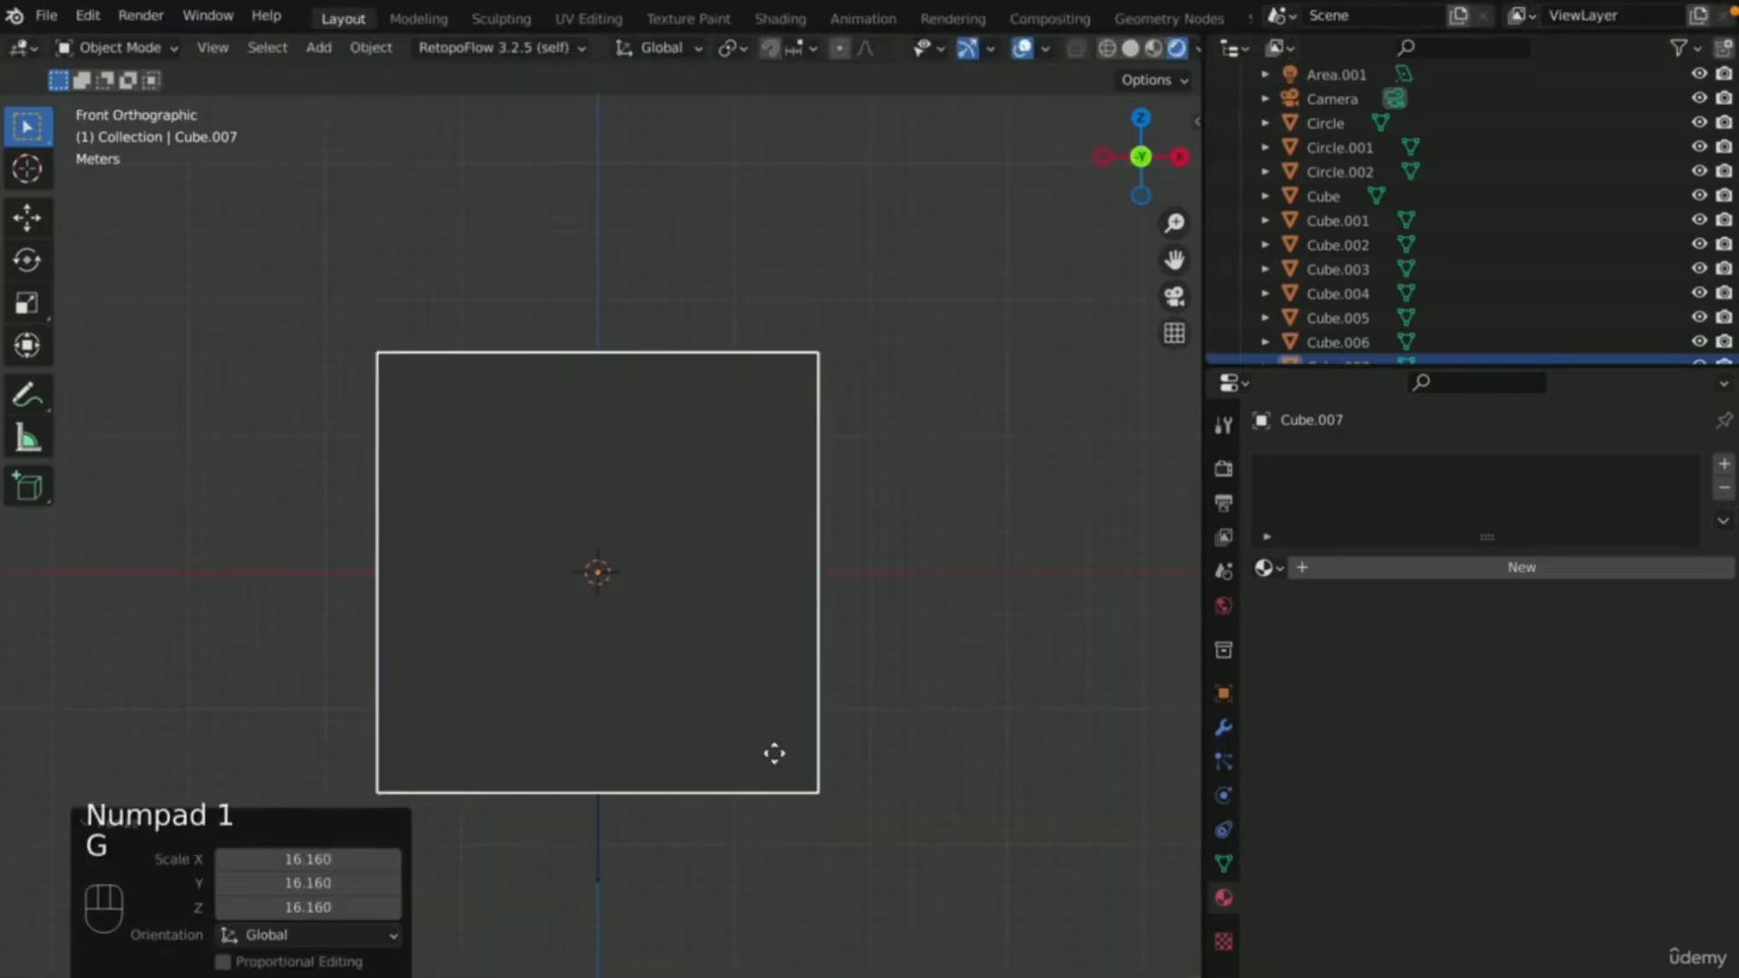
key(z)
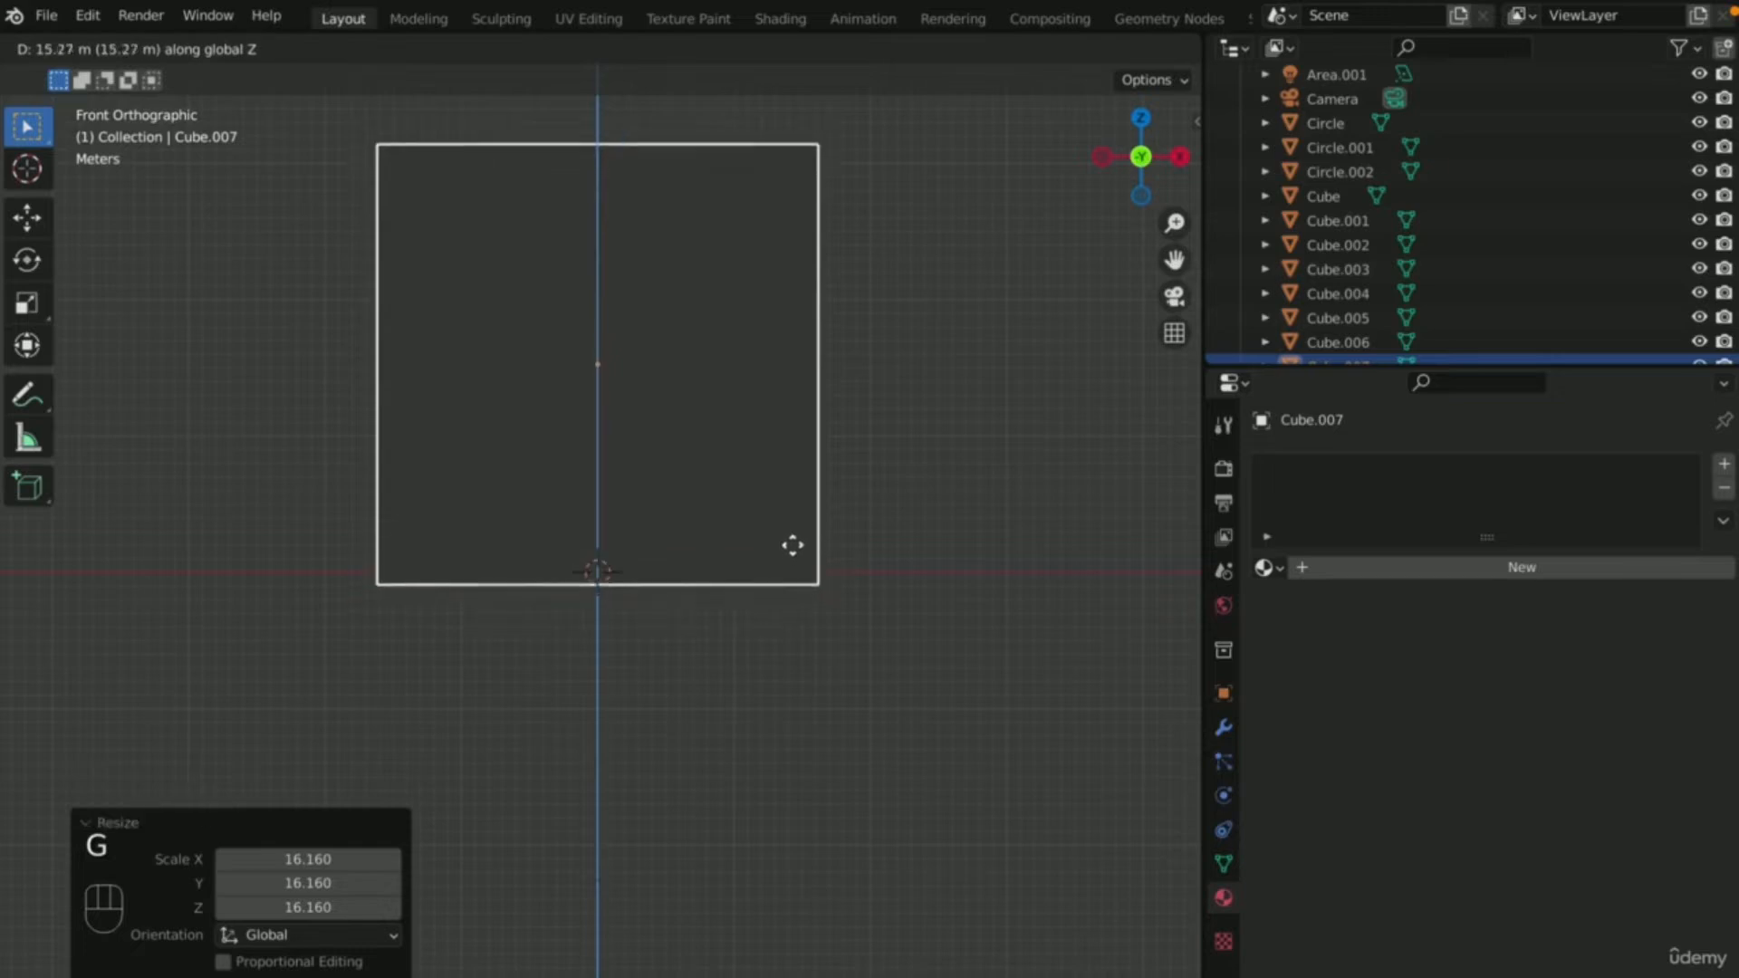
click(794, 528)
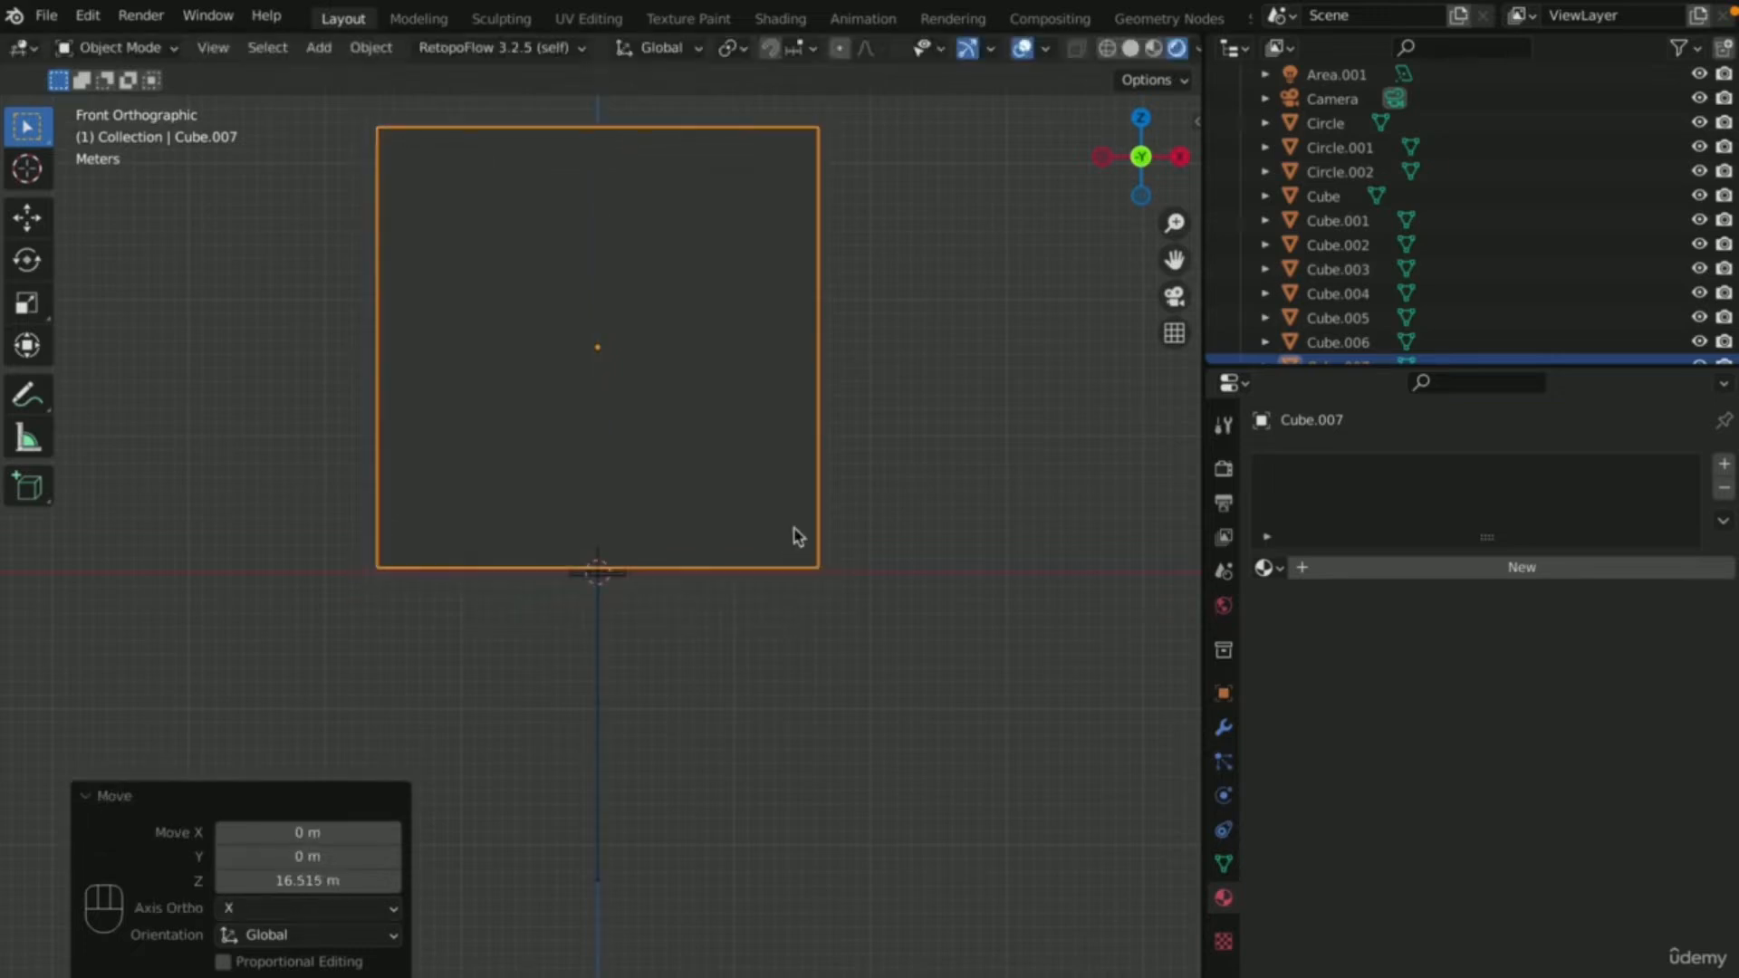
scroll(785, 467, up, 3)
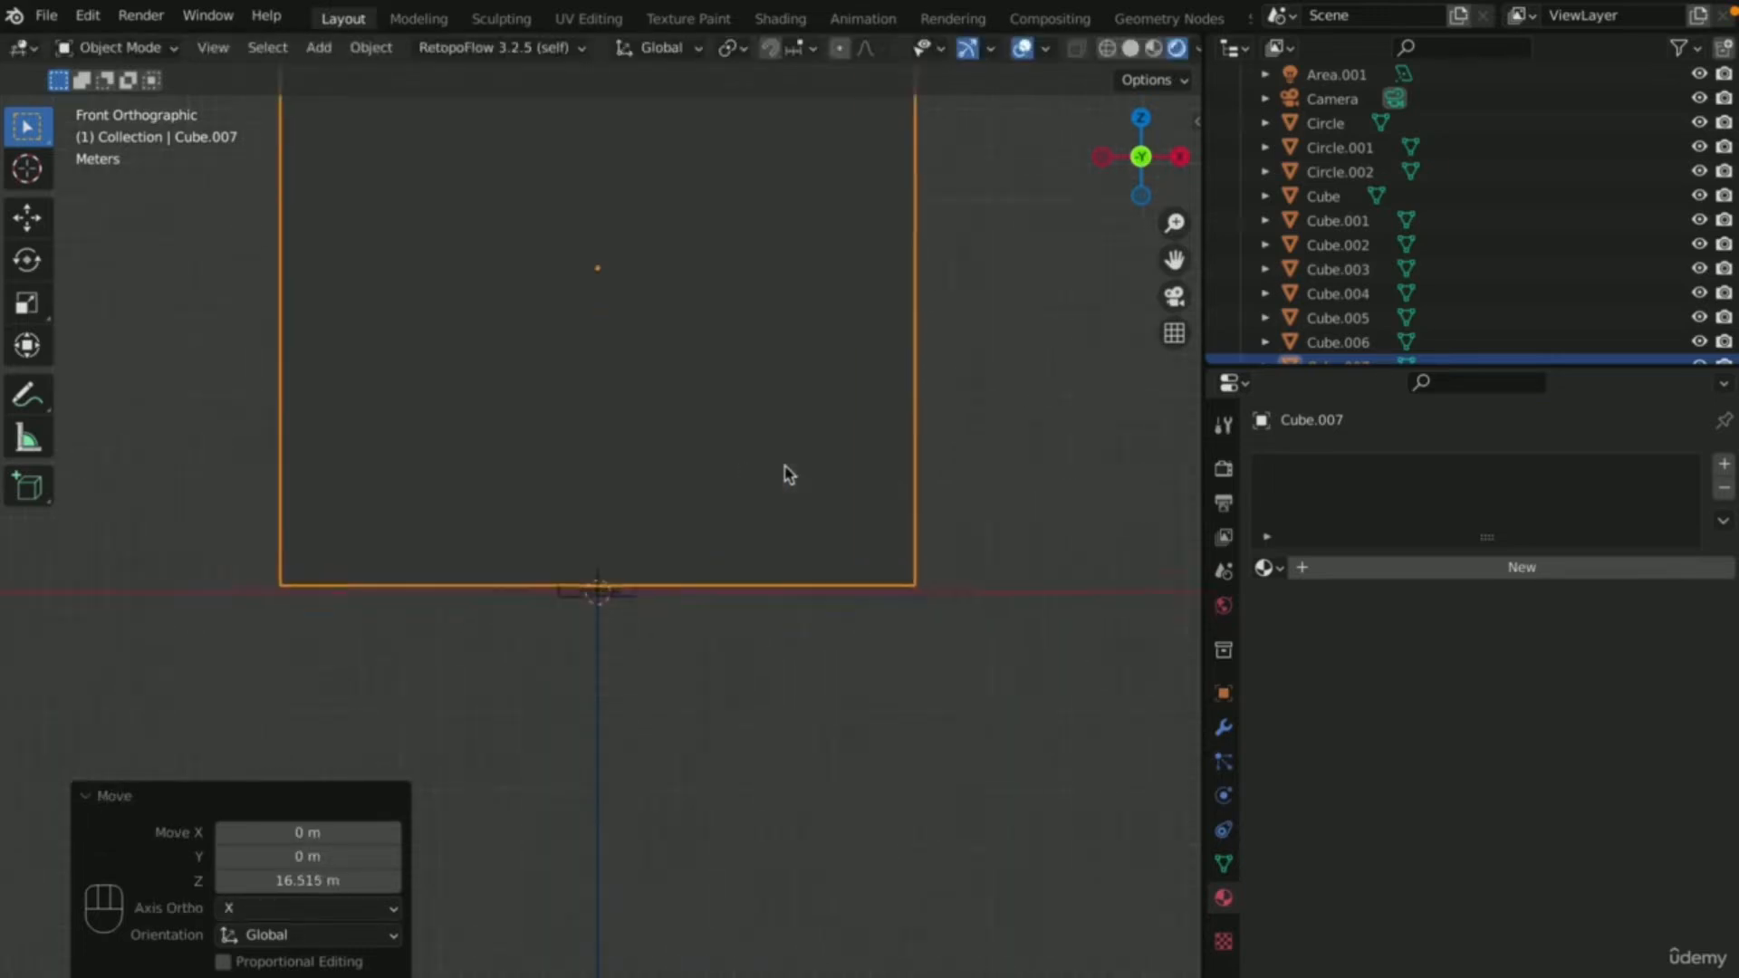
scroll(784, 466, down, 6)
- Enter face editing on the cube and delete its front face to open the box toward the camera
middle_drag(784, 467, 527, 402)
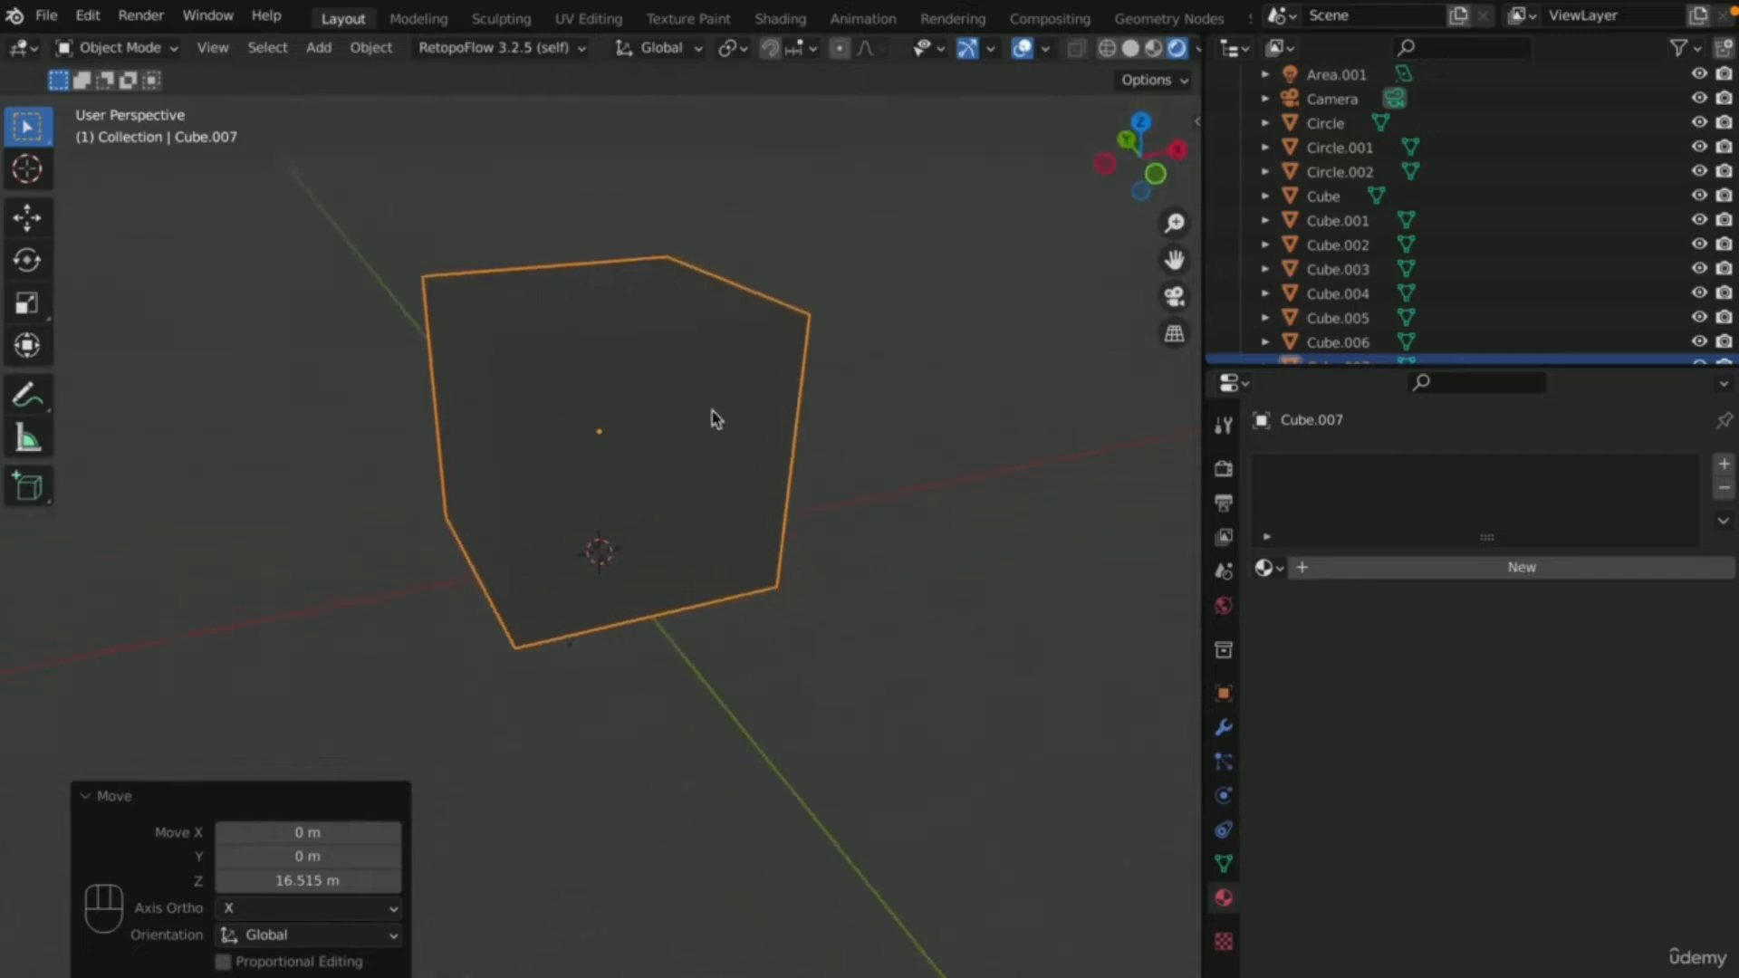
scroll(652, 434, up, 4)
scroll(656, 416, down, 3)
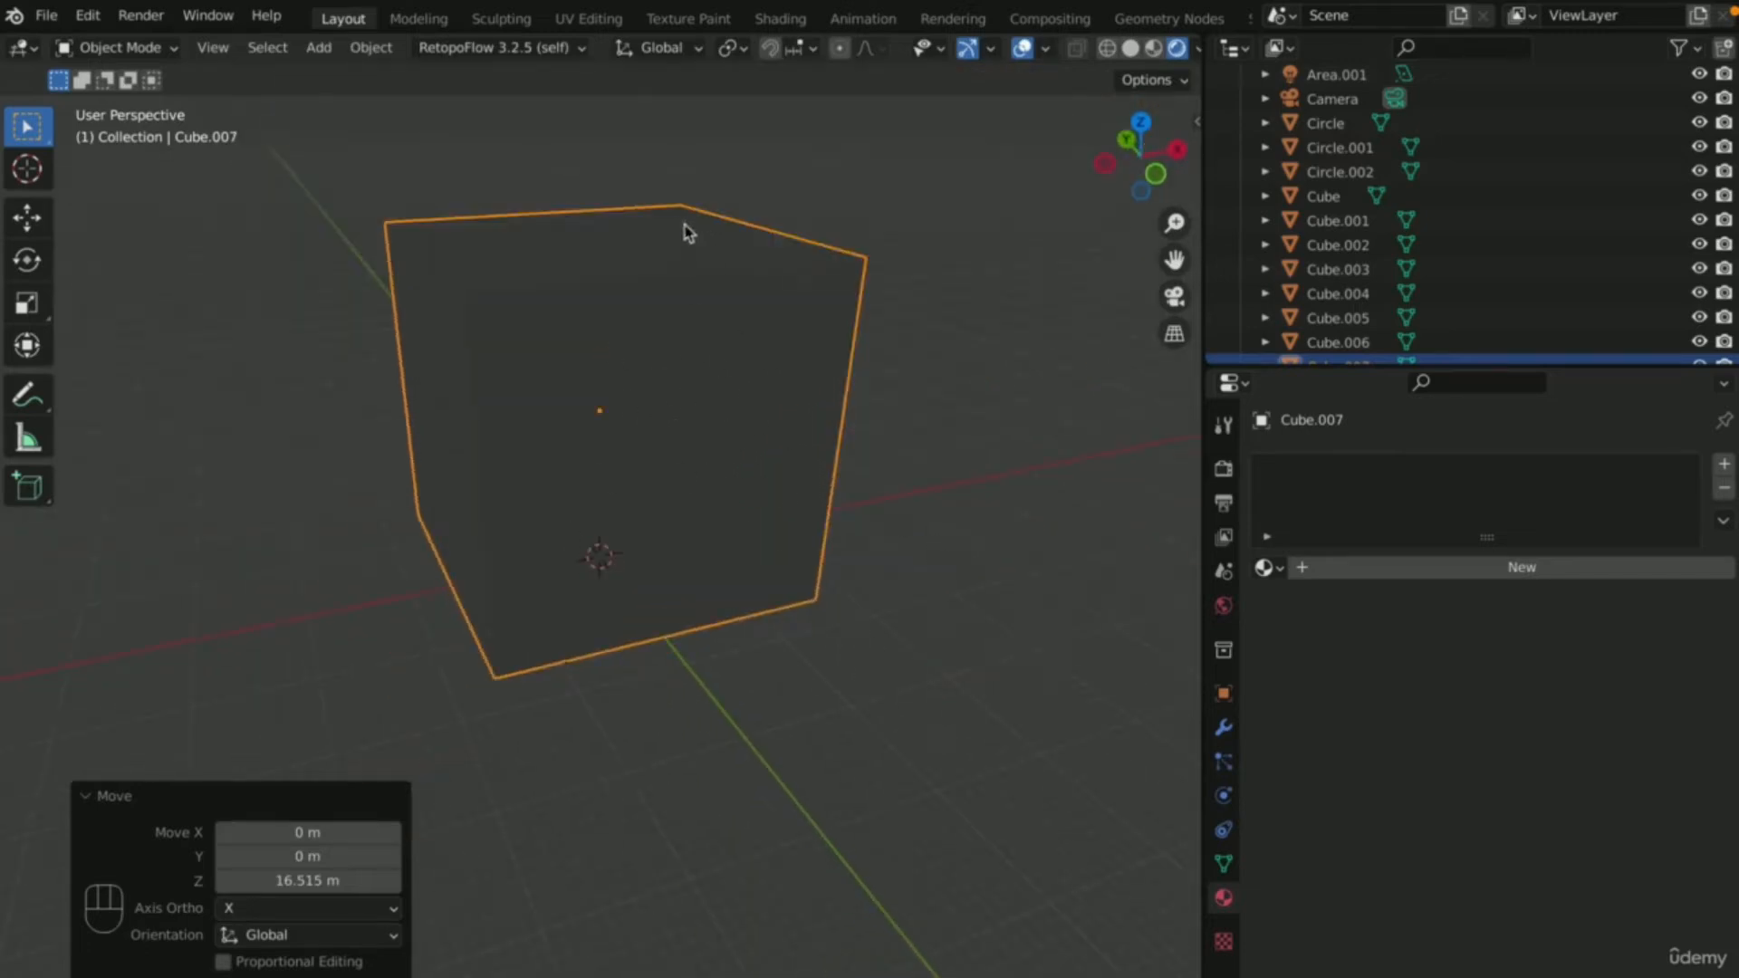
key(Tab)
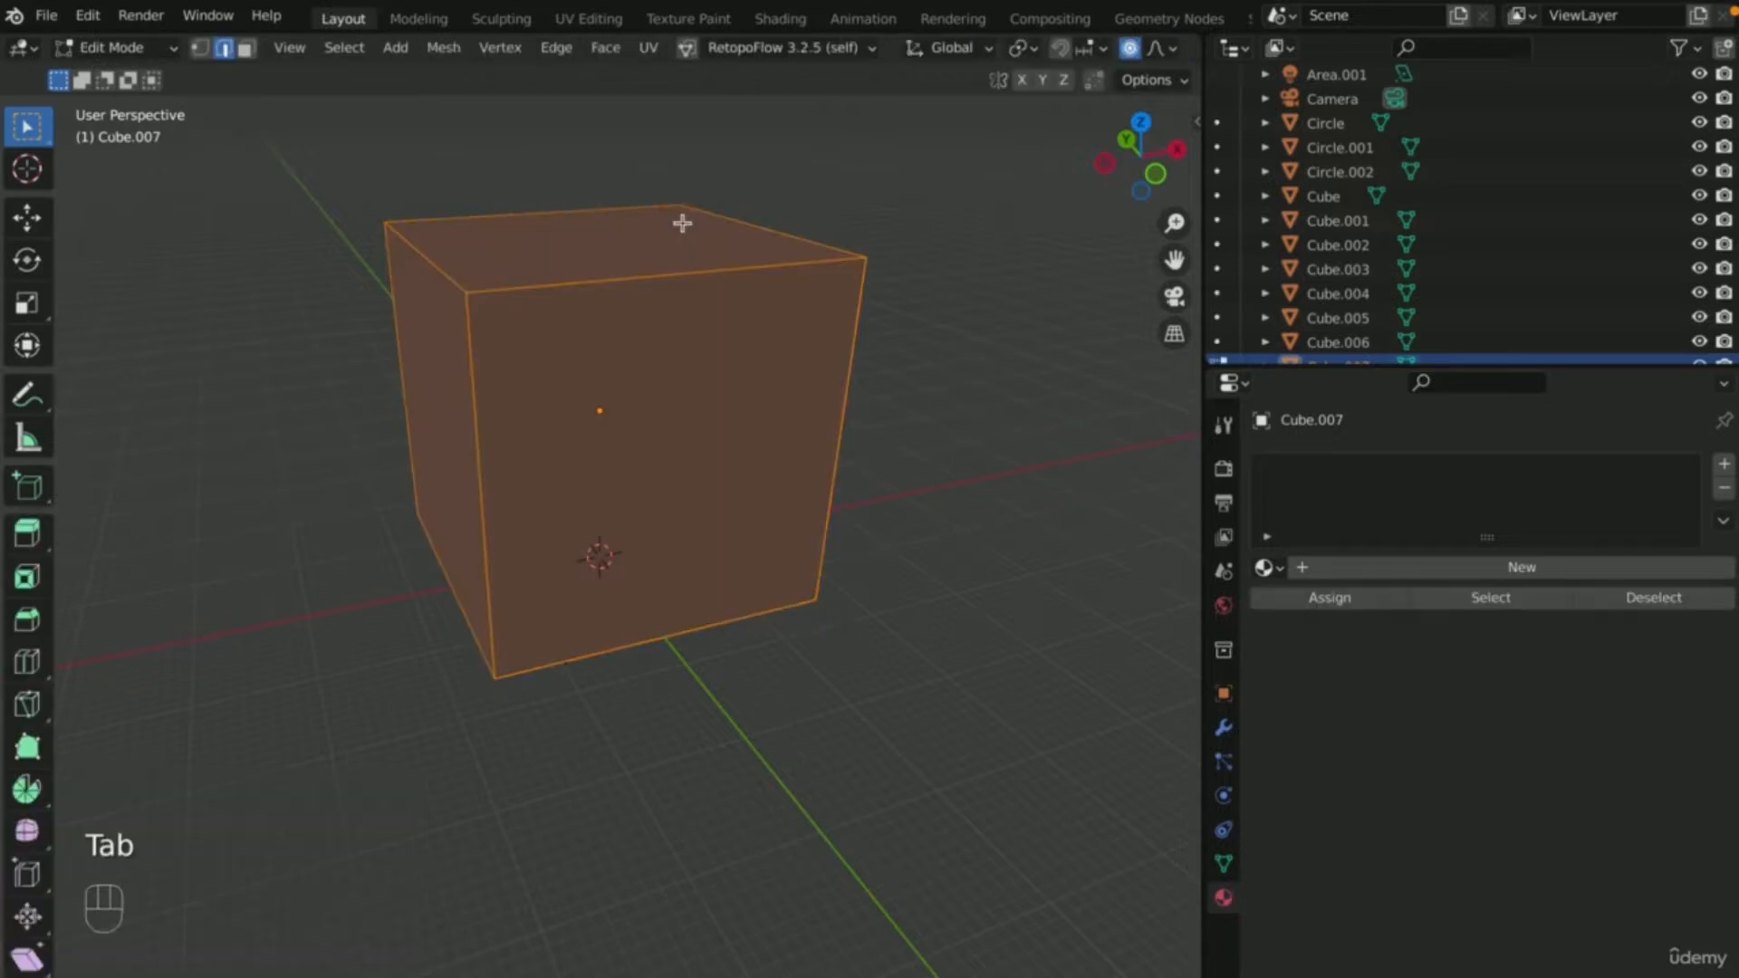
click(244, 48)
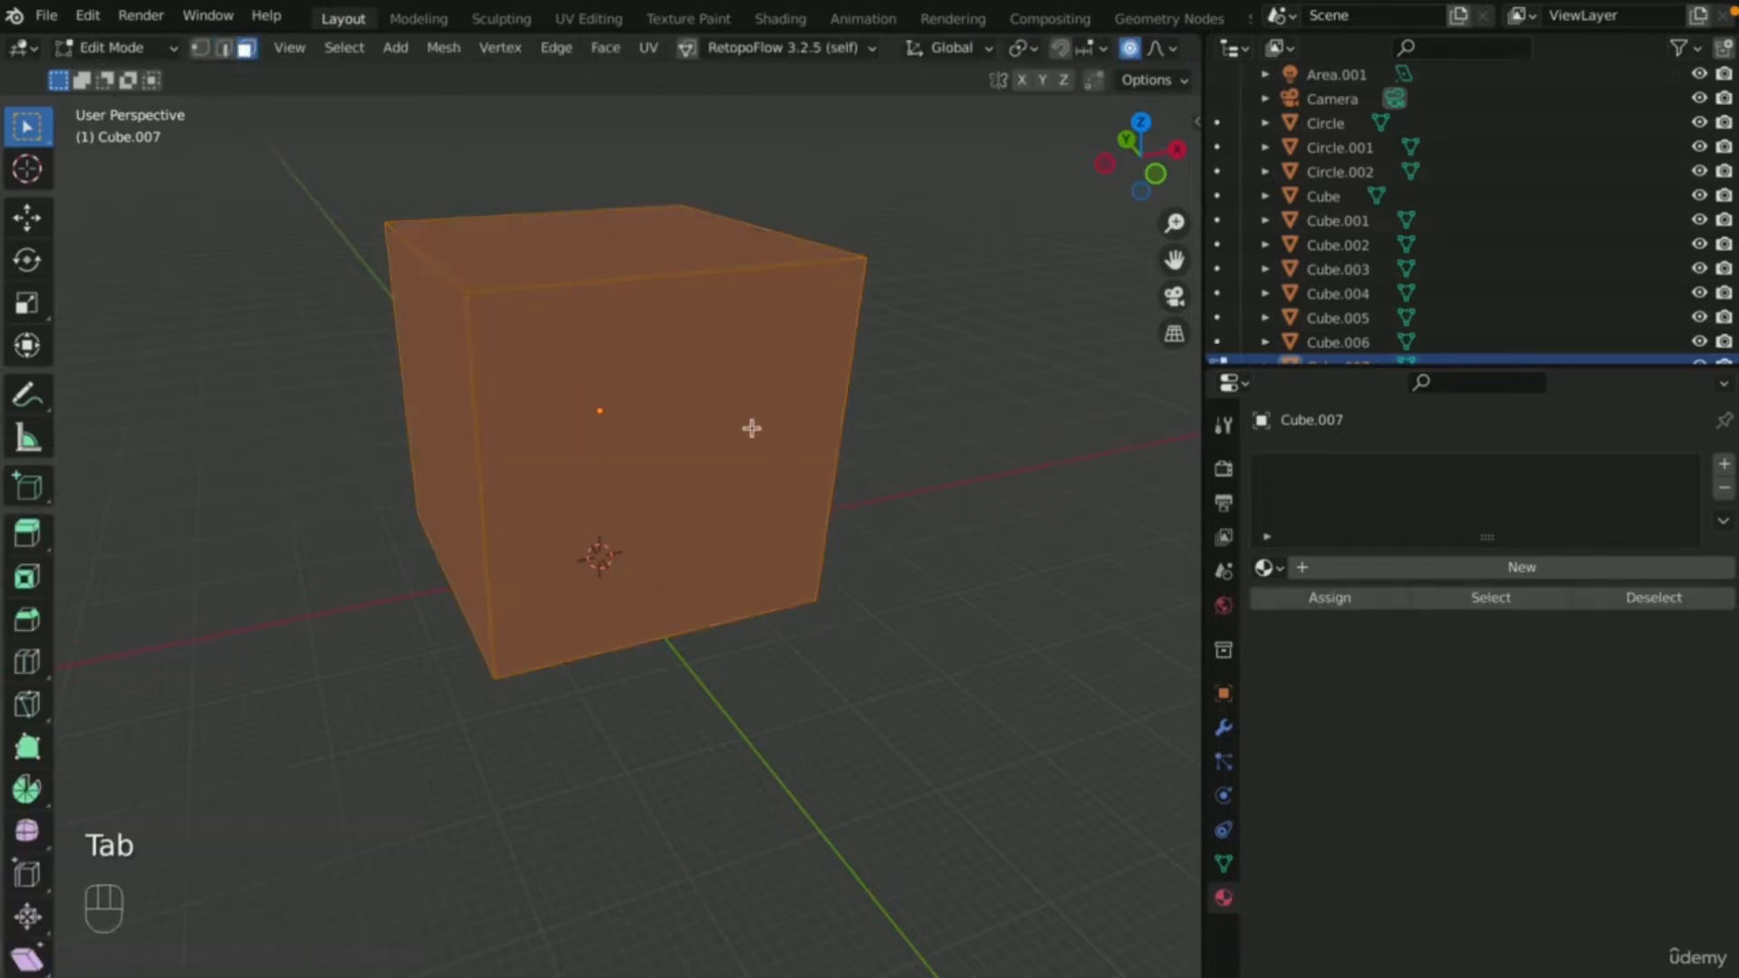
click(751, 426)
key(x)
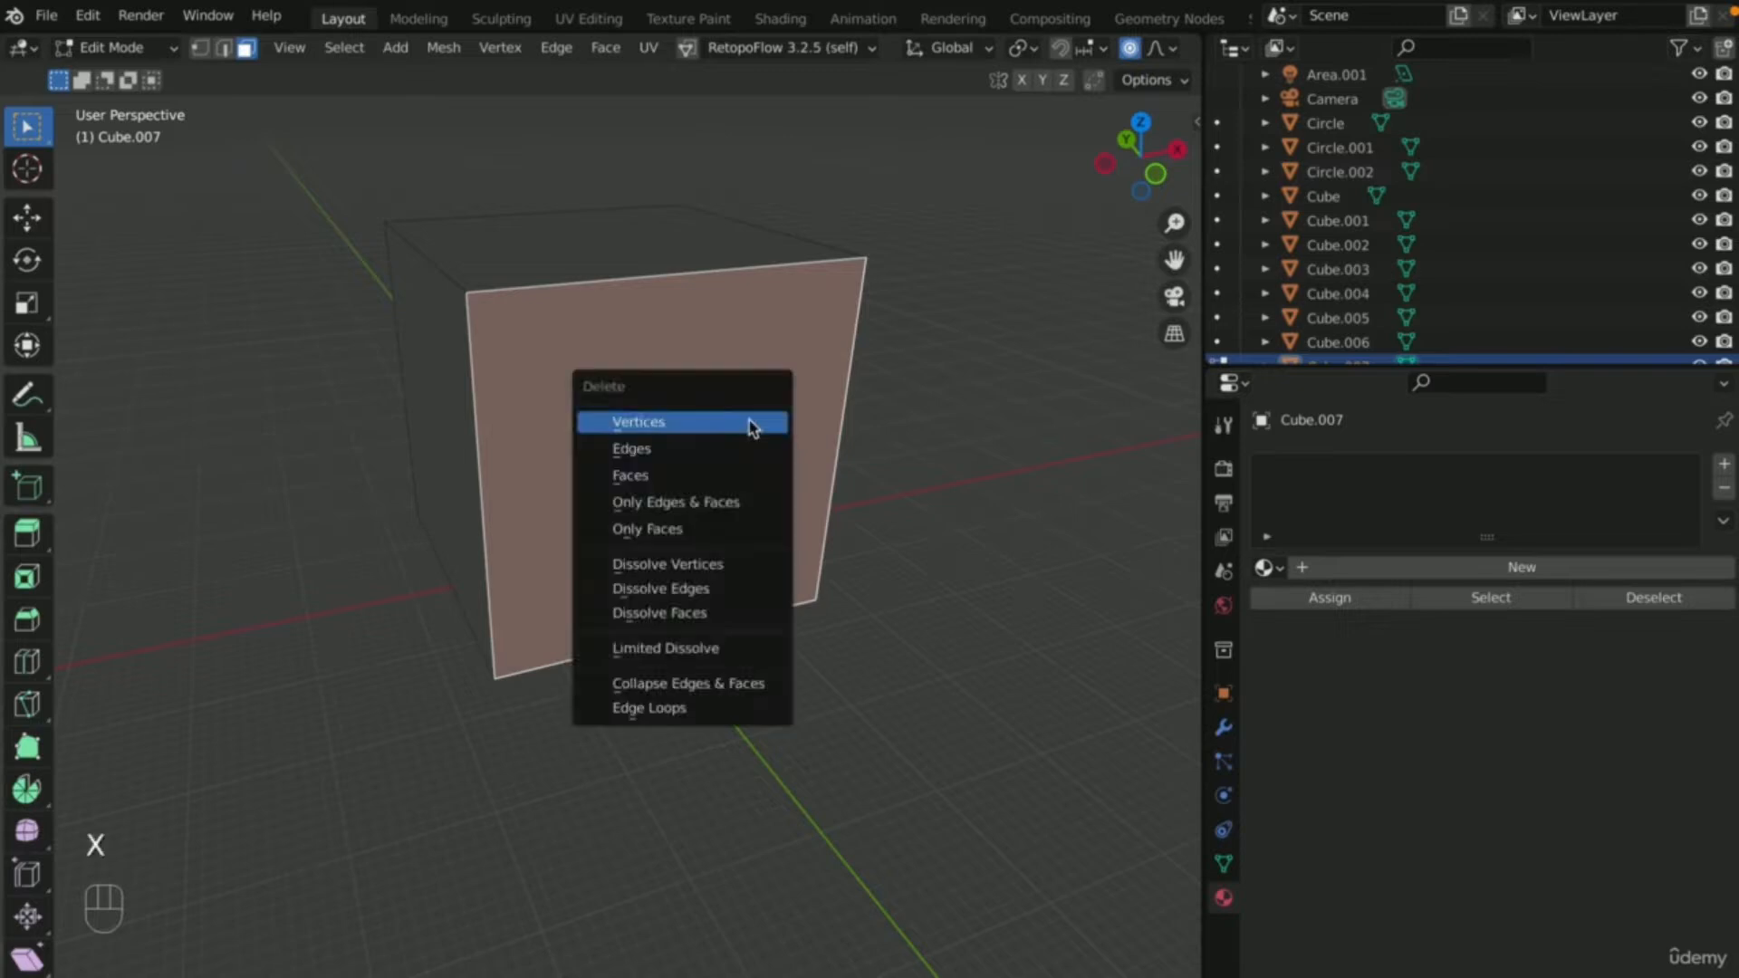
click(712, 477)
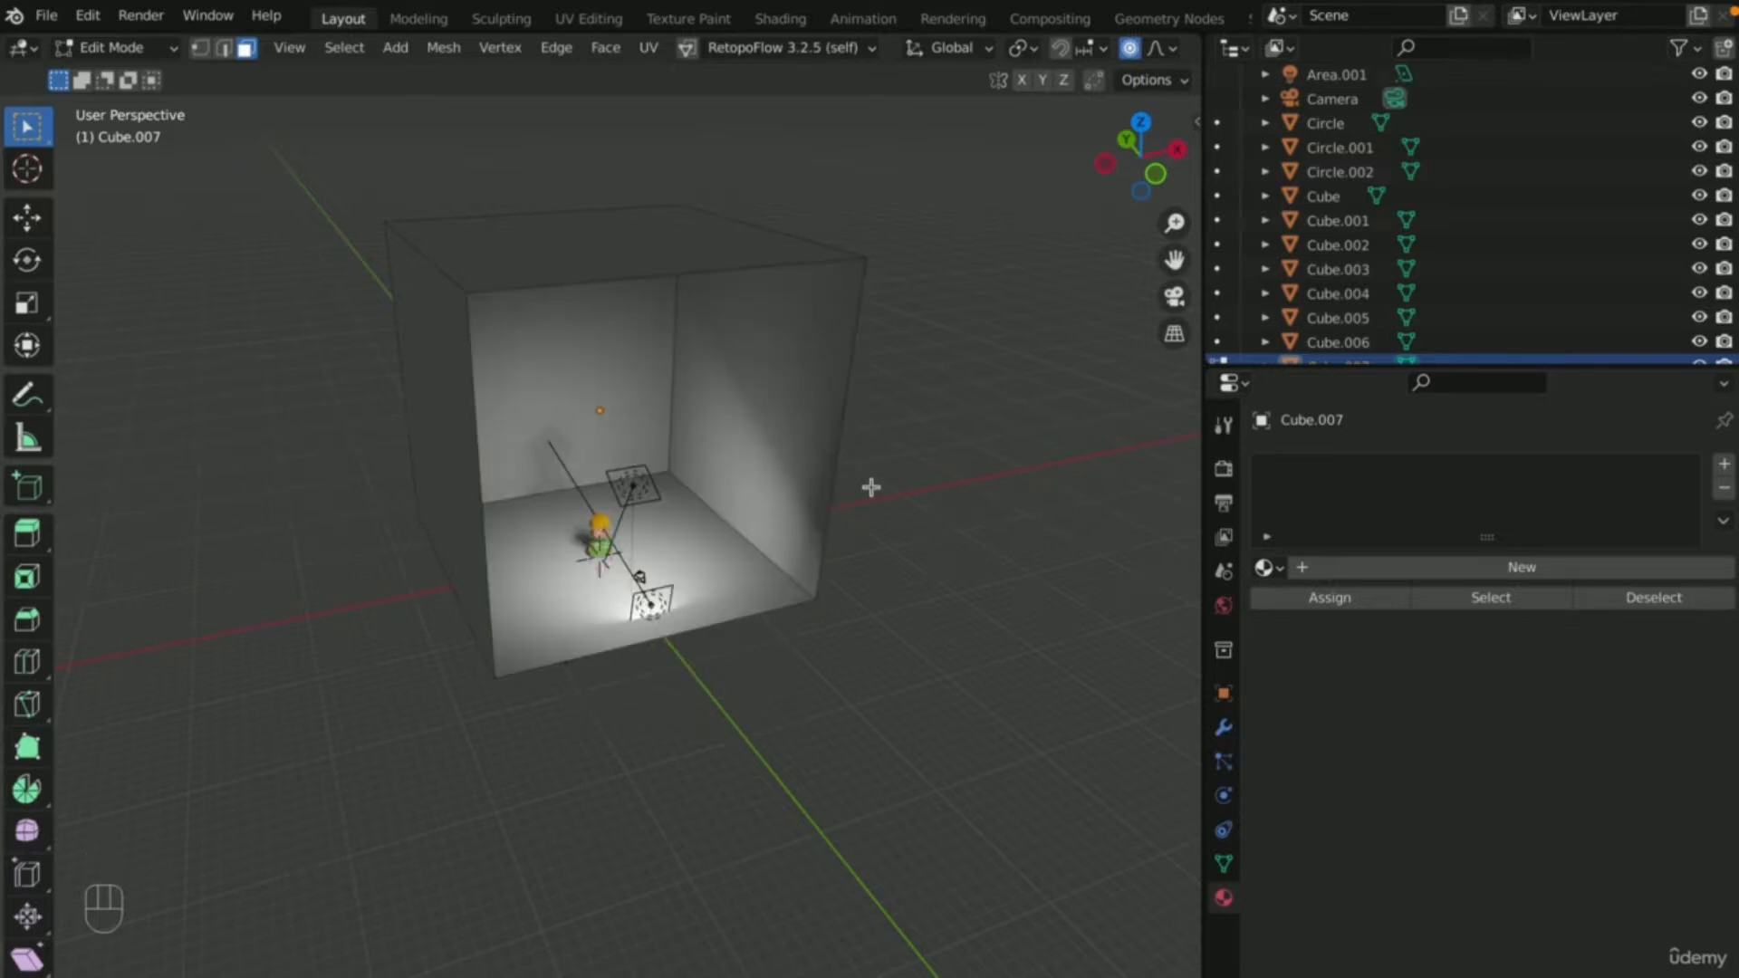
- In camera view, leave Edit Mode and give the open cube a new material with a purple base color, H 0.695, S 0.922, V 0.800
key(KP_0)
scroll(742, 540, up, 5)
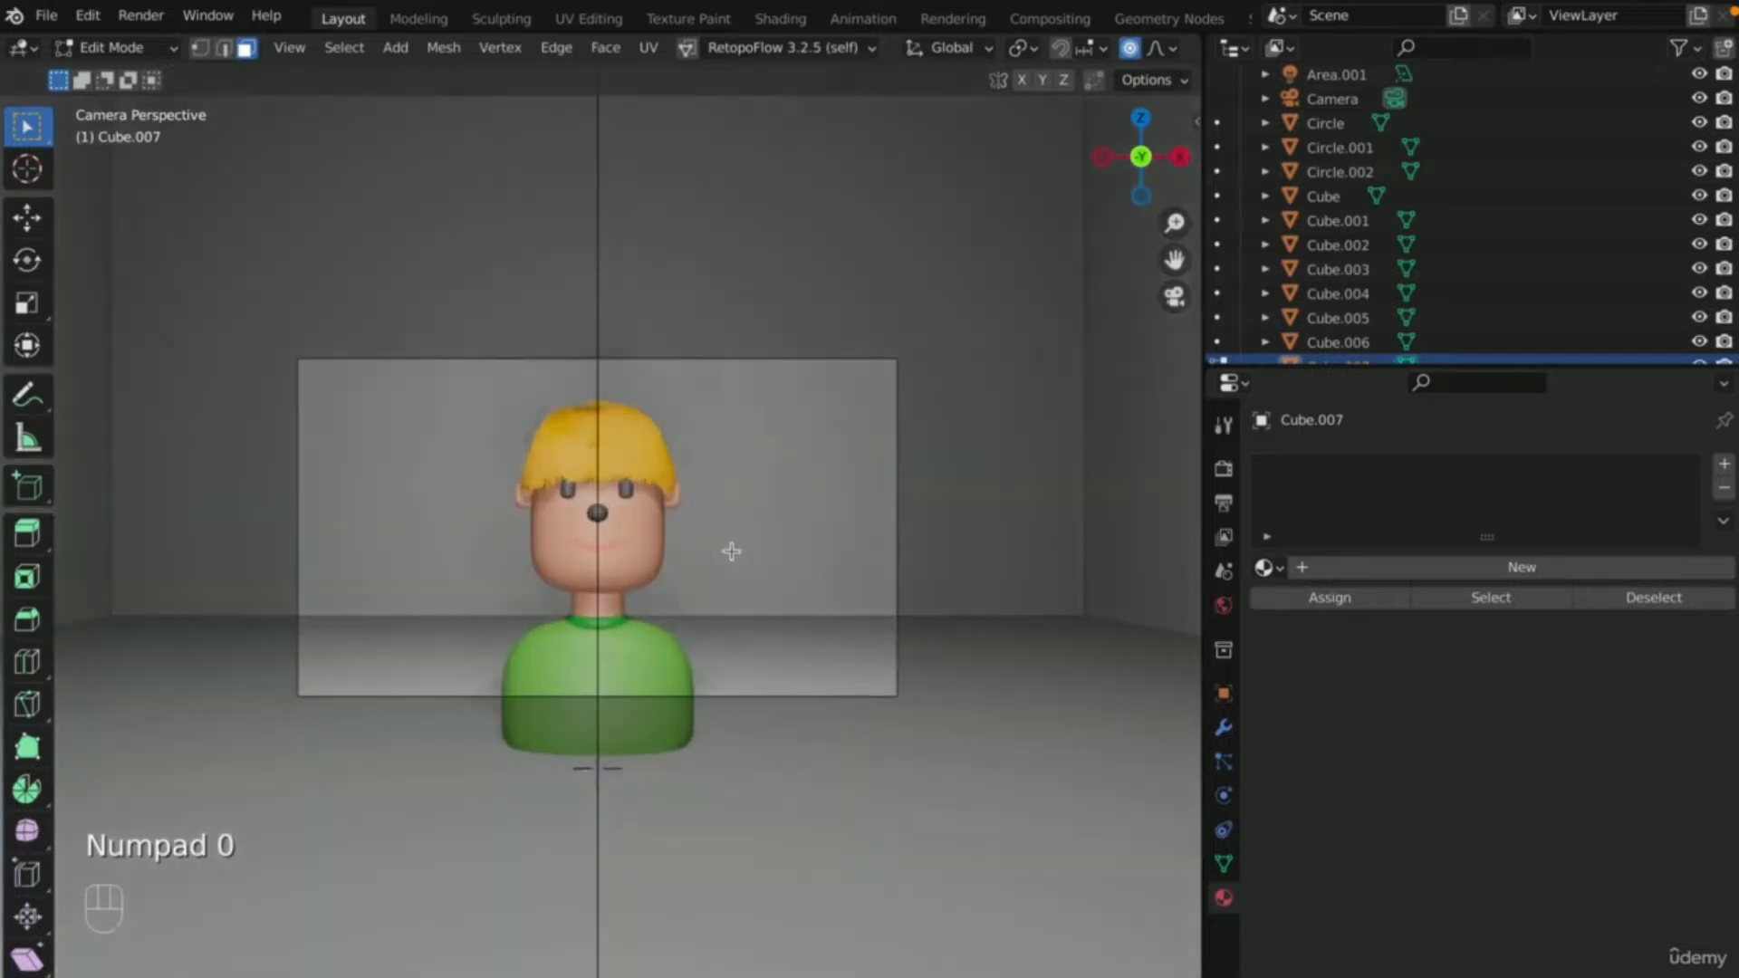
scroll(732, 551, up, 3)
scroll(657, 573, down, 4)
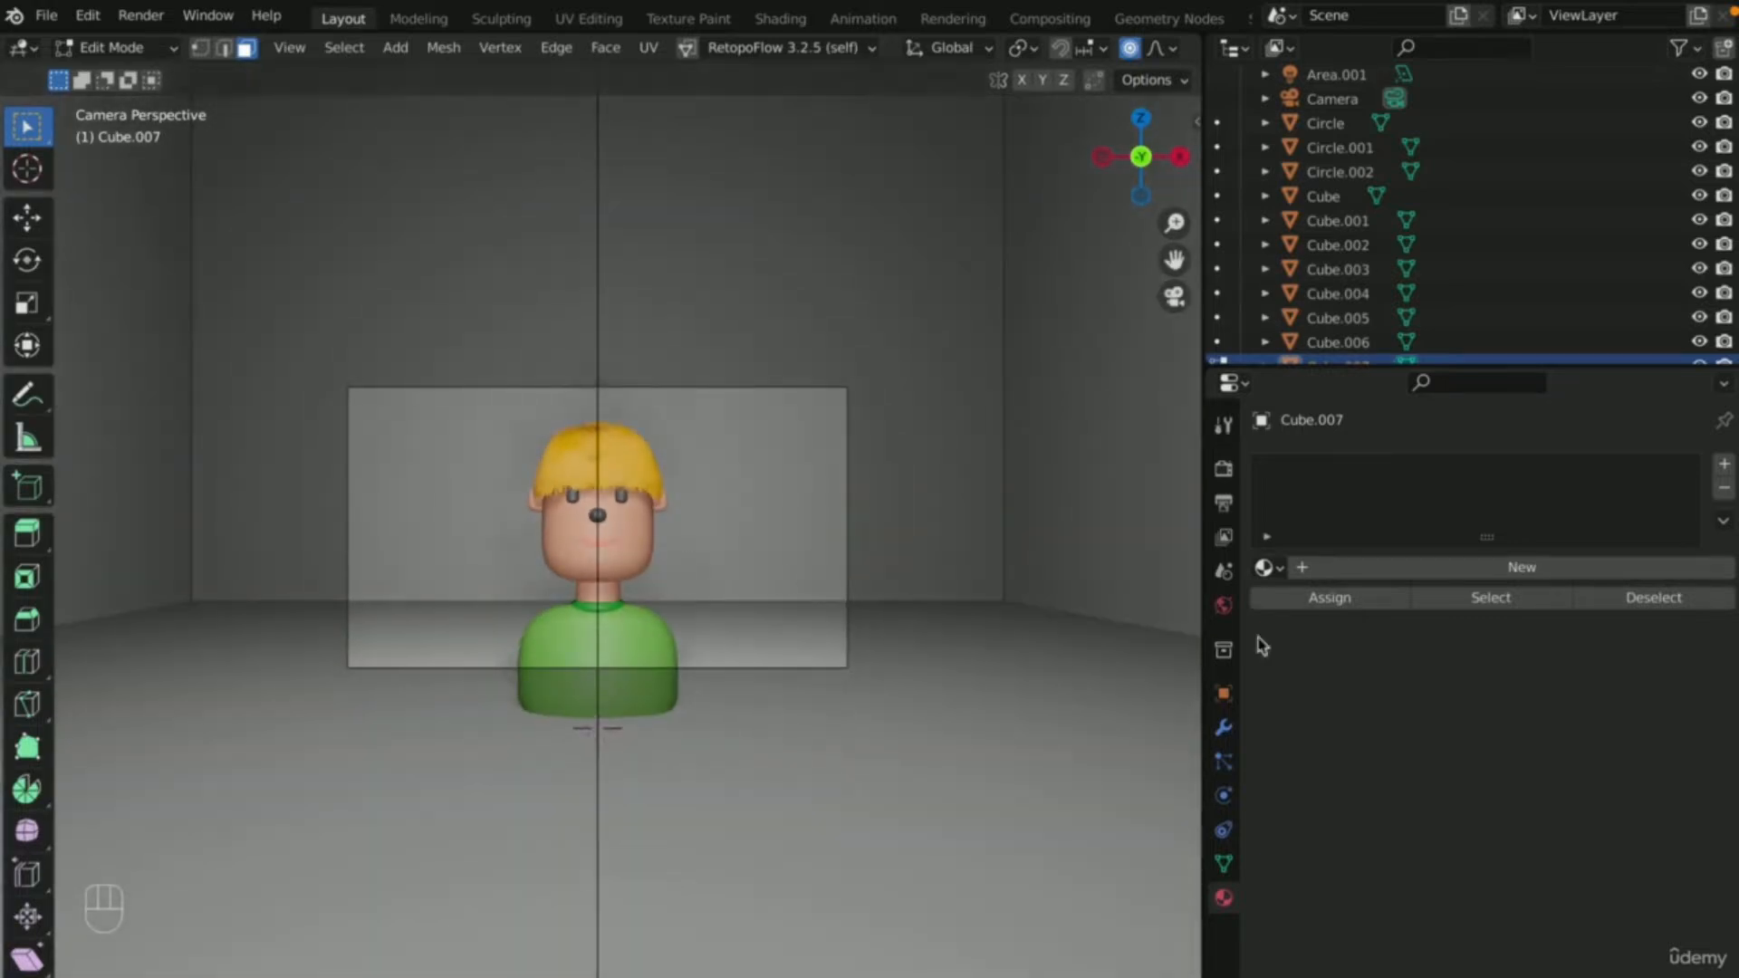
click(898, 520)
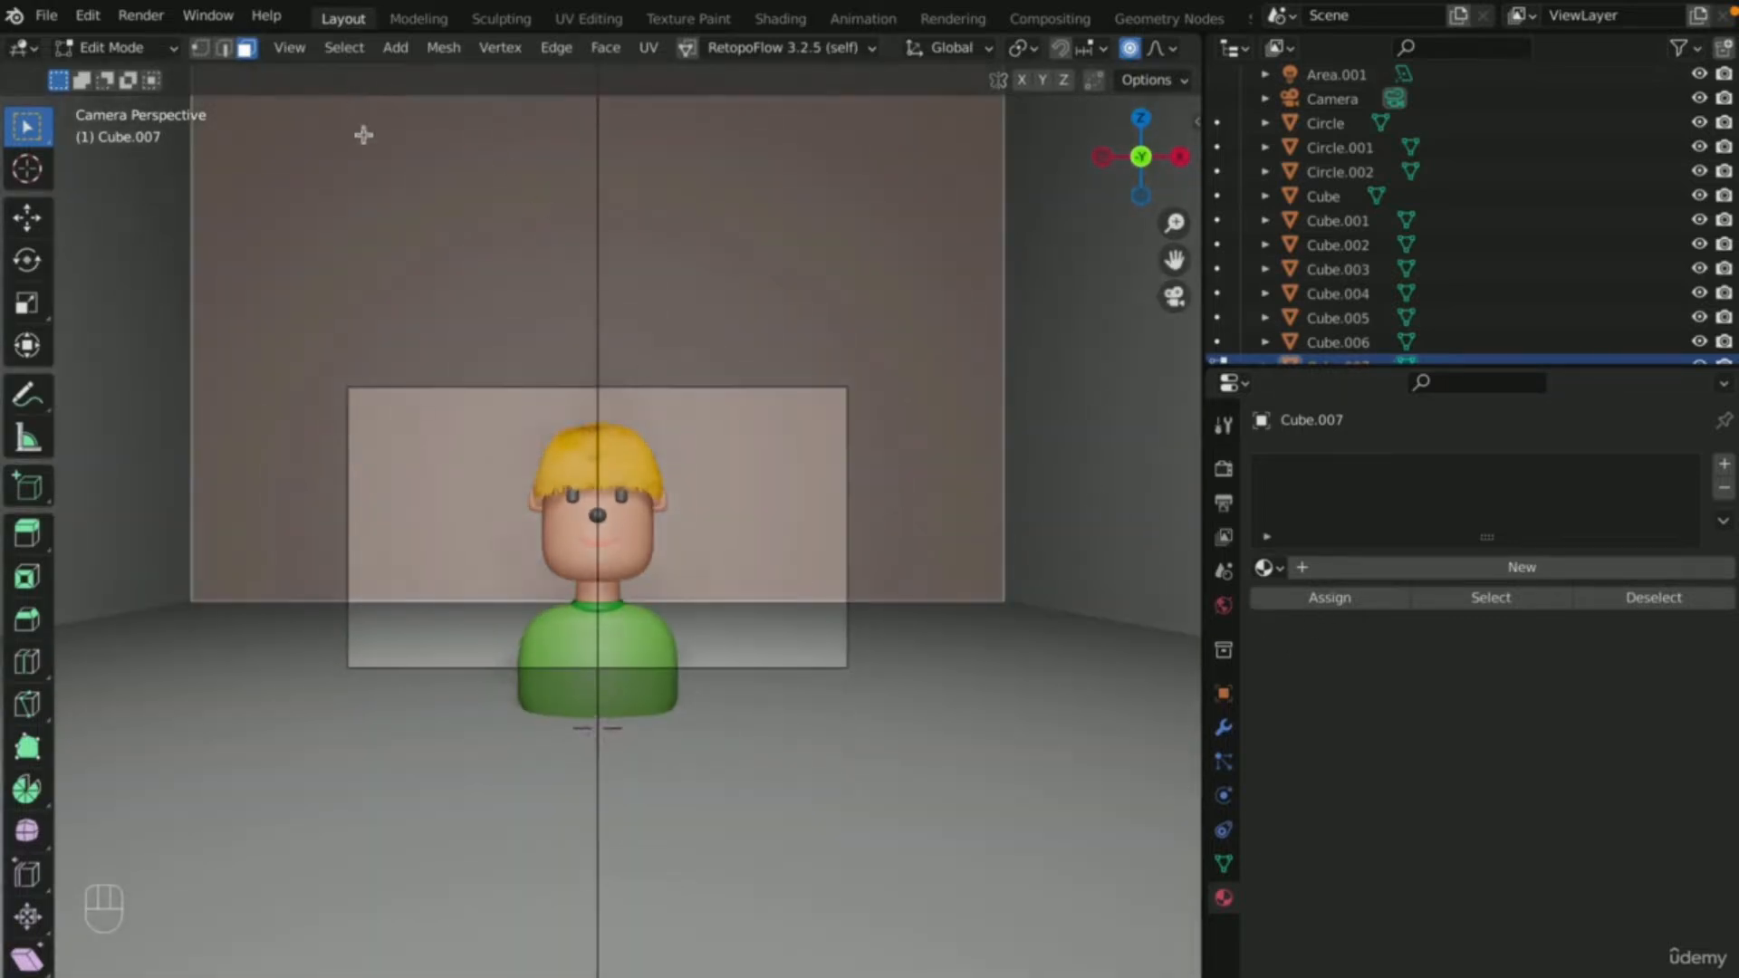
key(Tab)
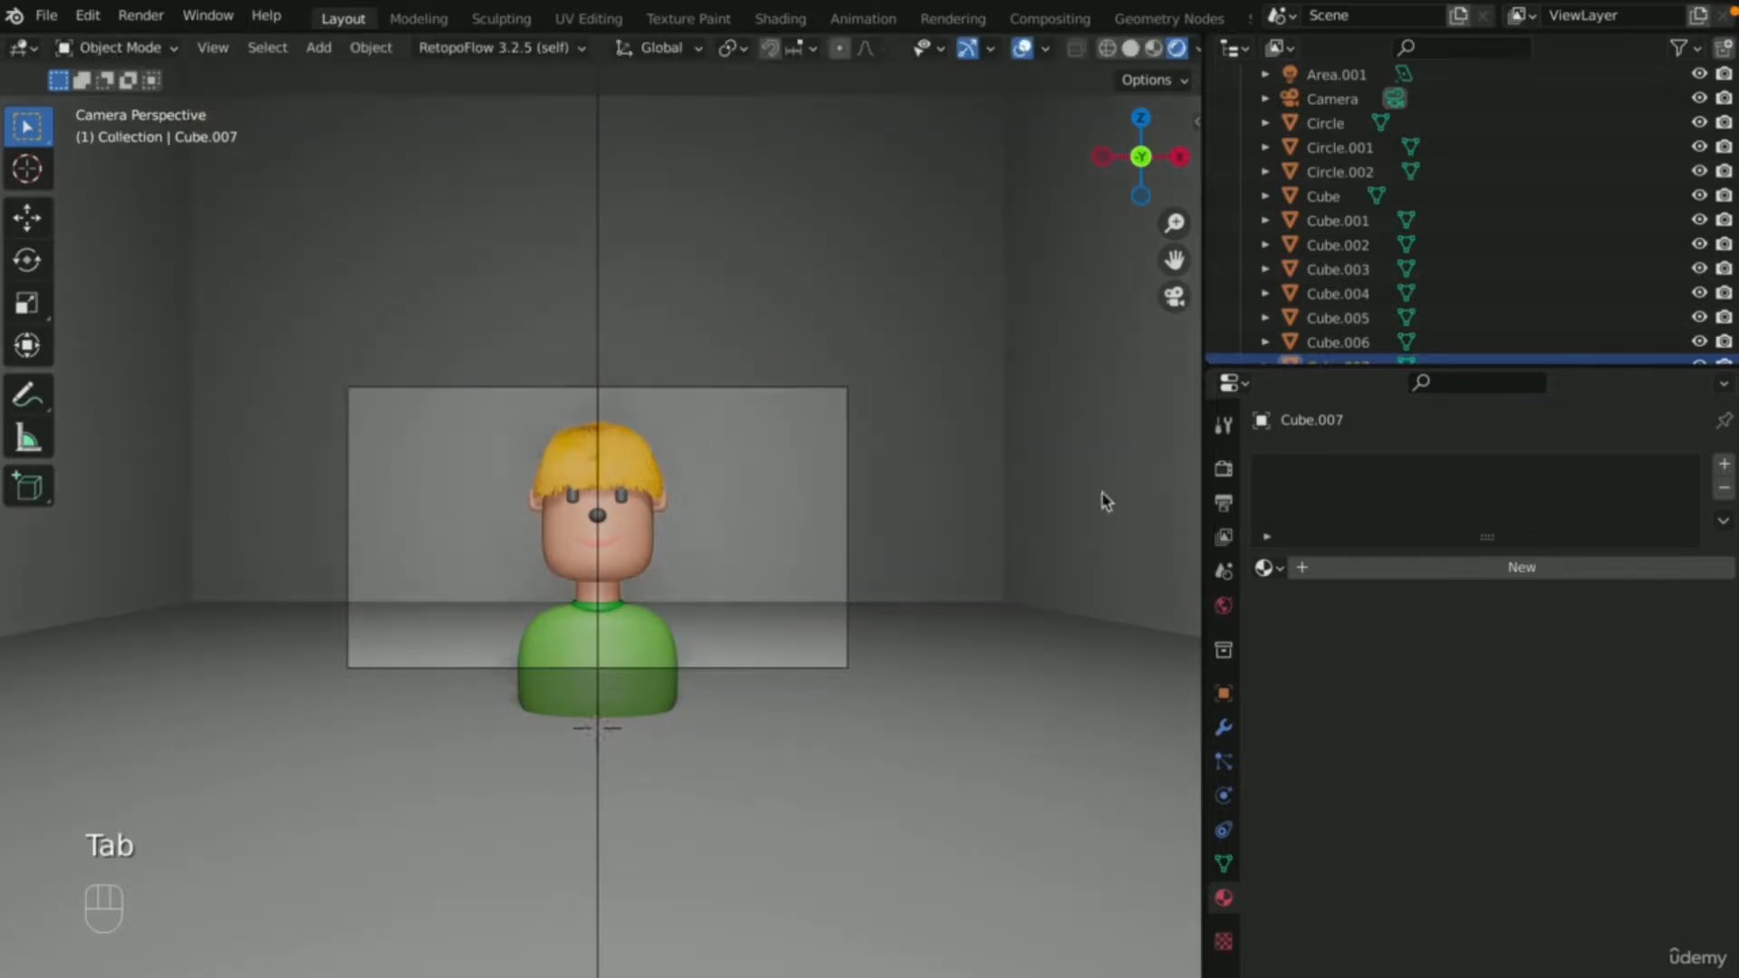
click(1723, 463)
click(1580, 565)
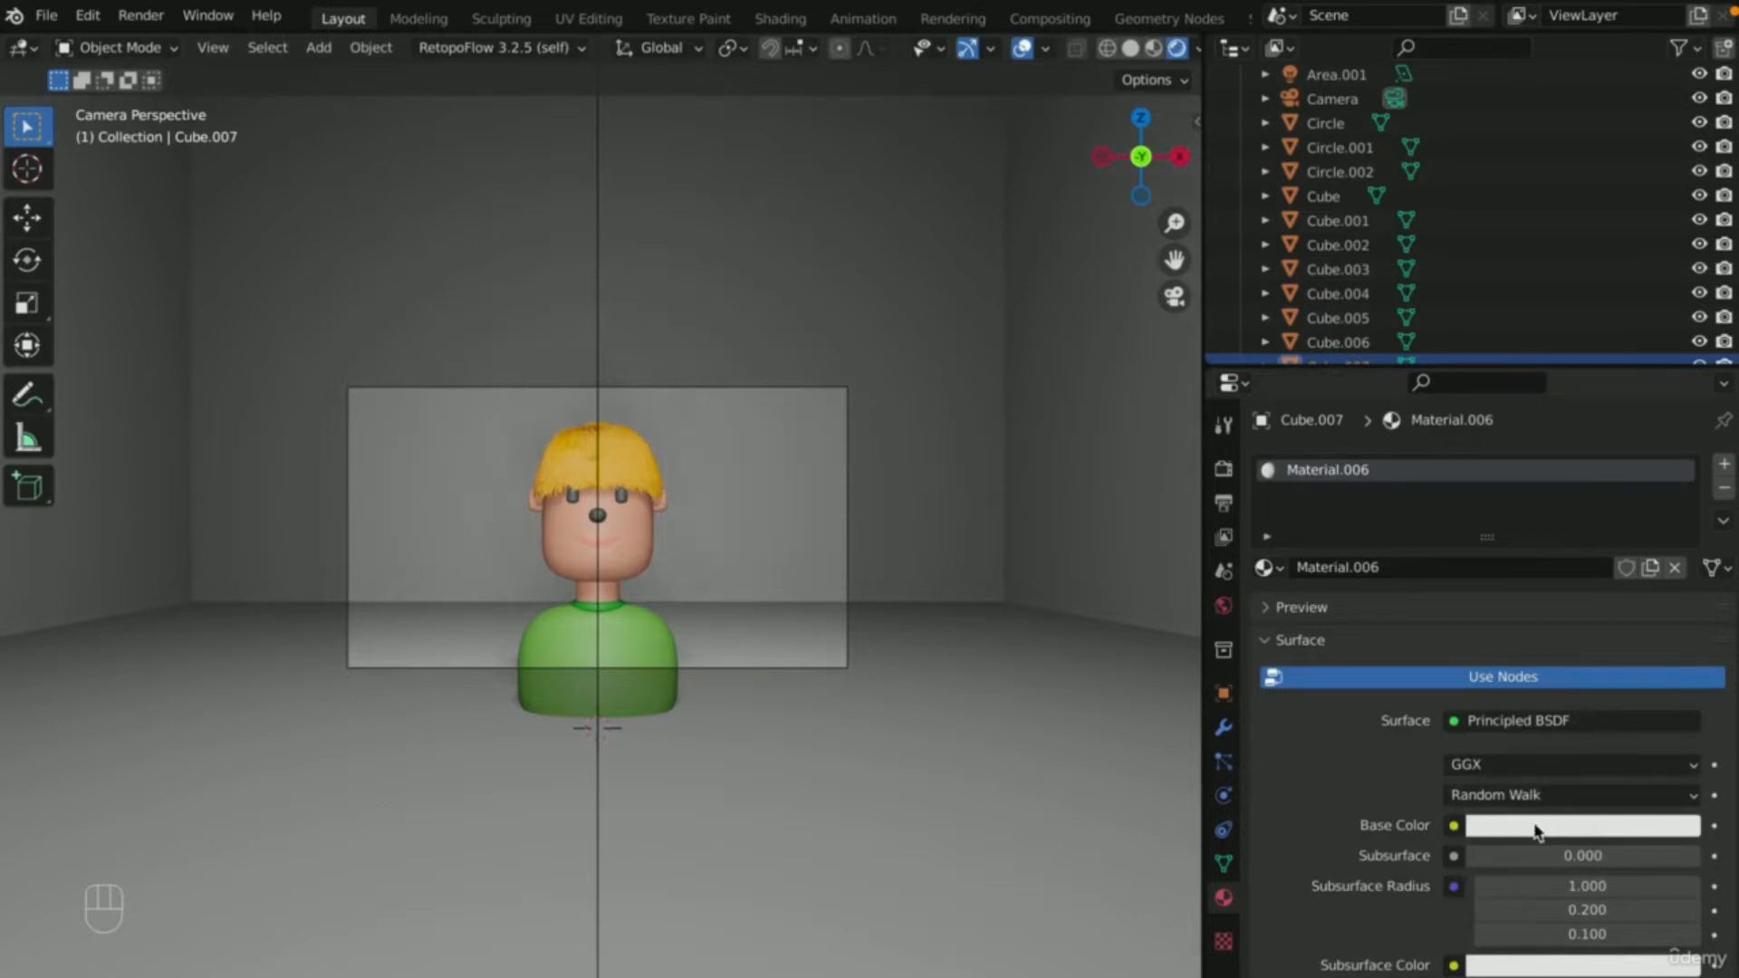
click(1536, 827)
drag(1605, 598, 1635, 552)
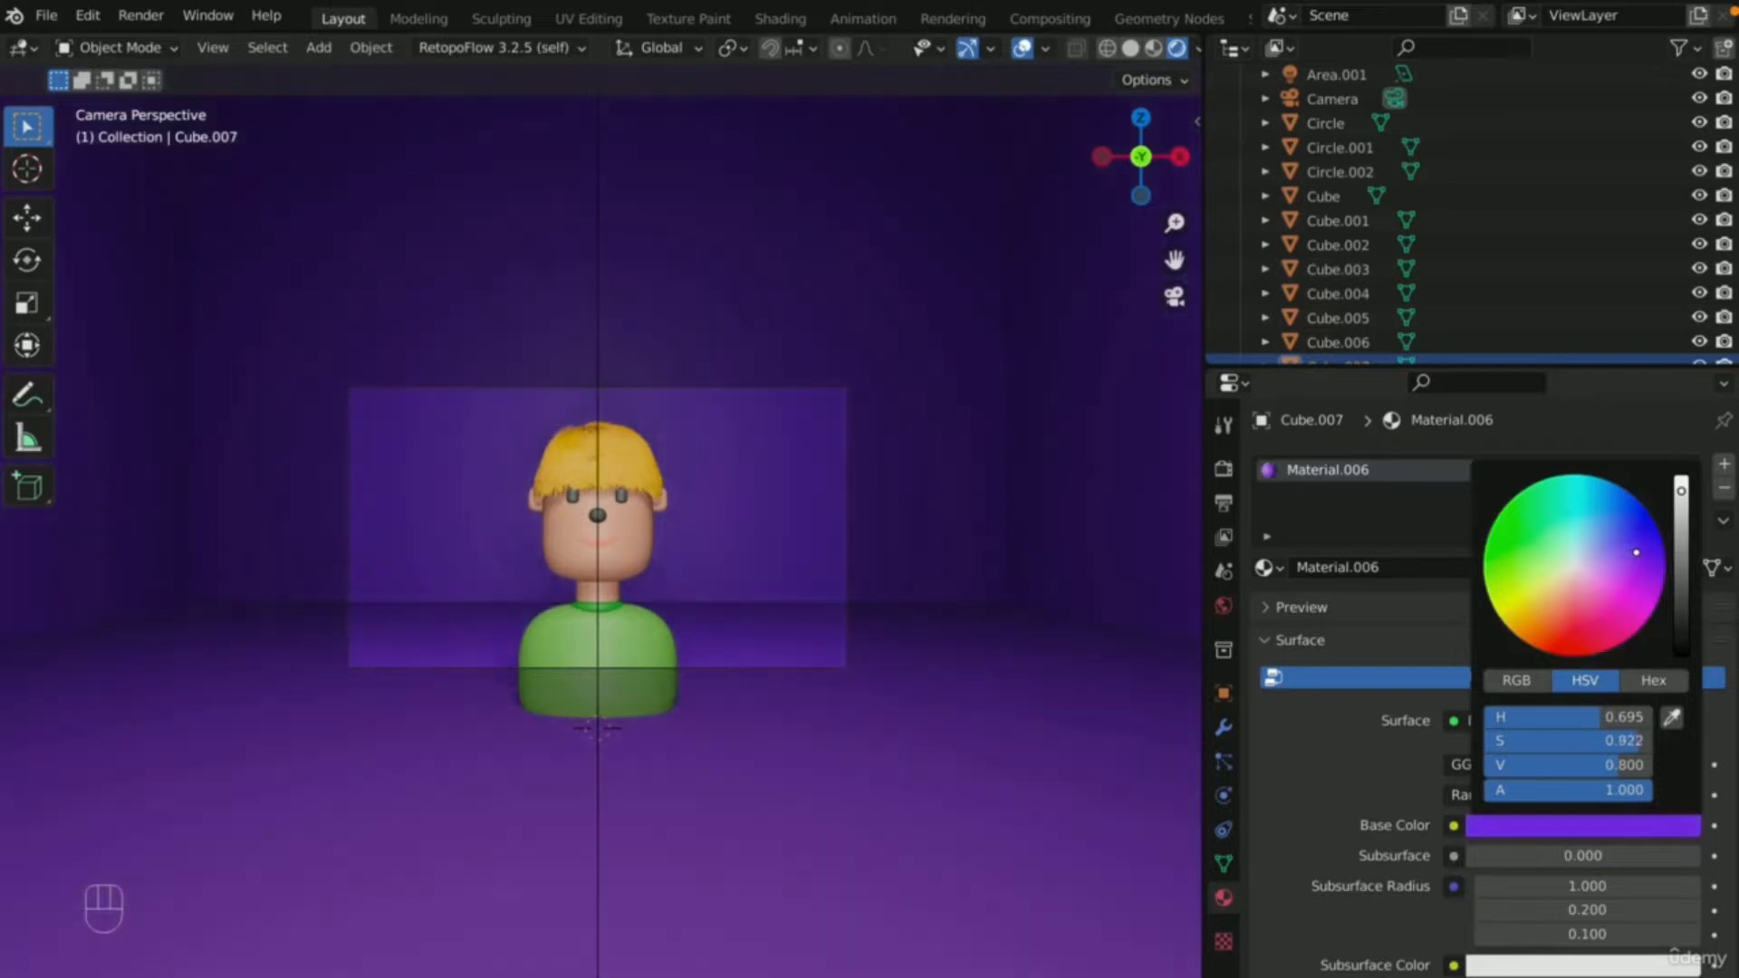
- Rotate the purple backdrop cube about -23.7° around the global Z axis, so its walls stand at an angle behind the character
key(Home)
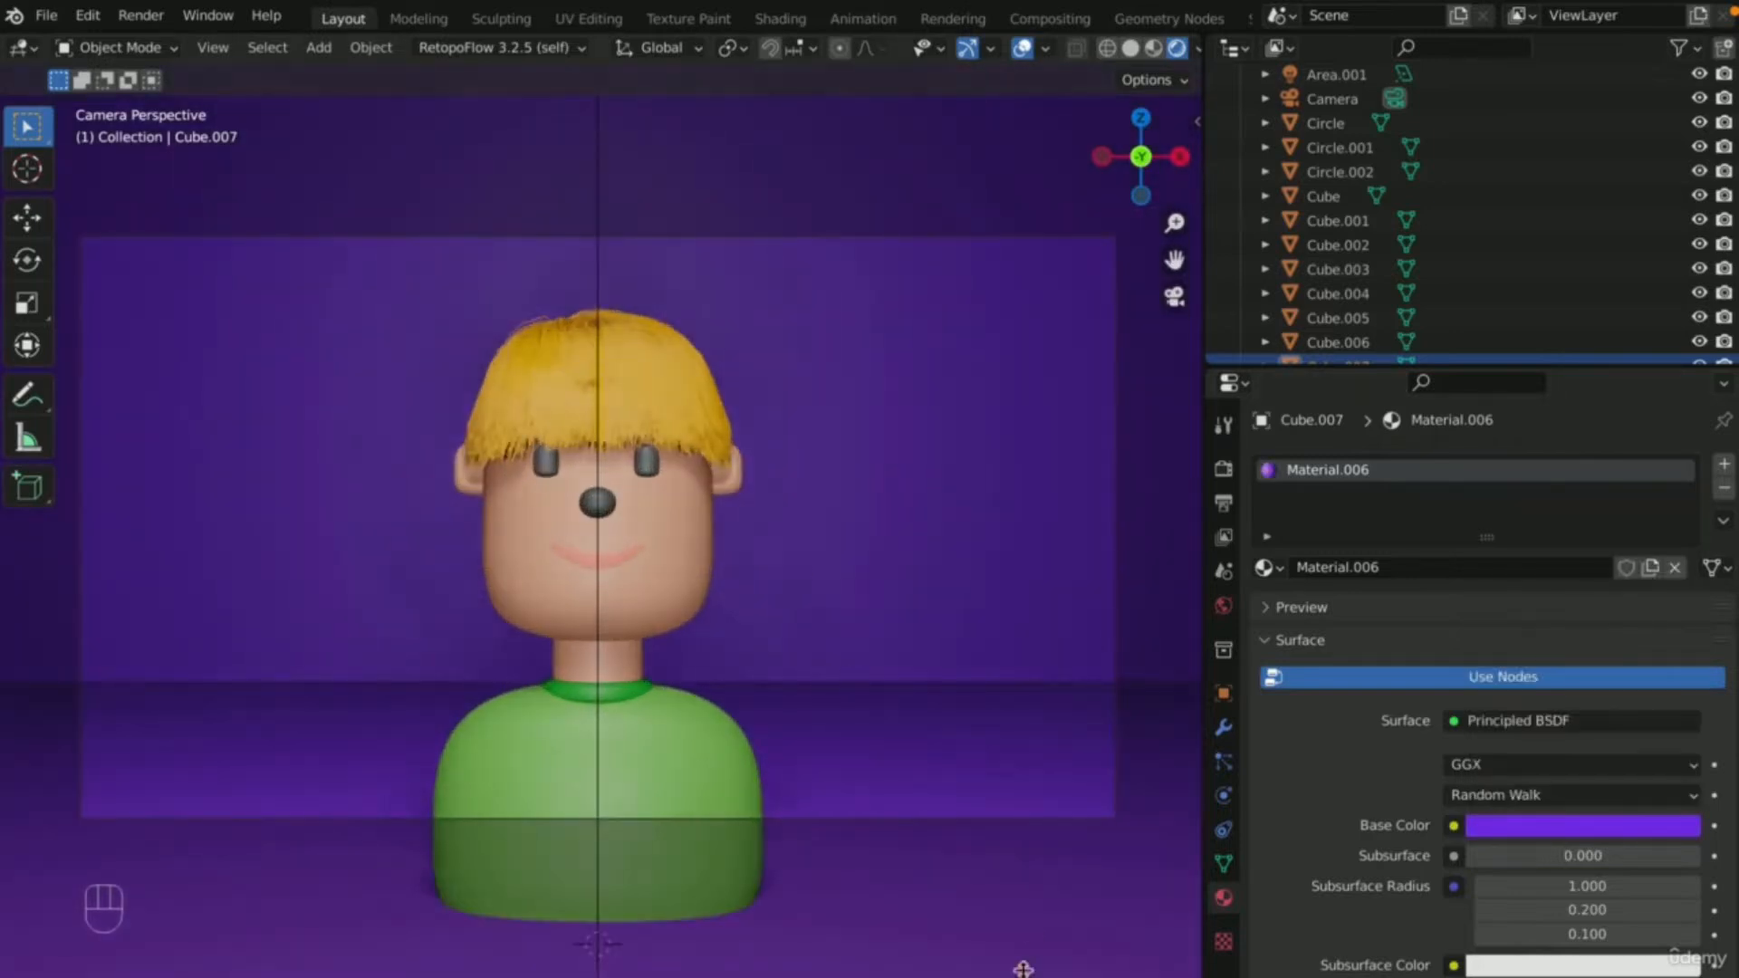
scroll(885, 776, down, 8)
scroll(1024, 773, up, 5)
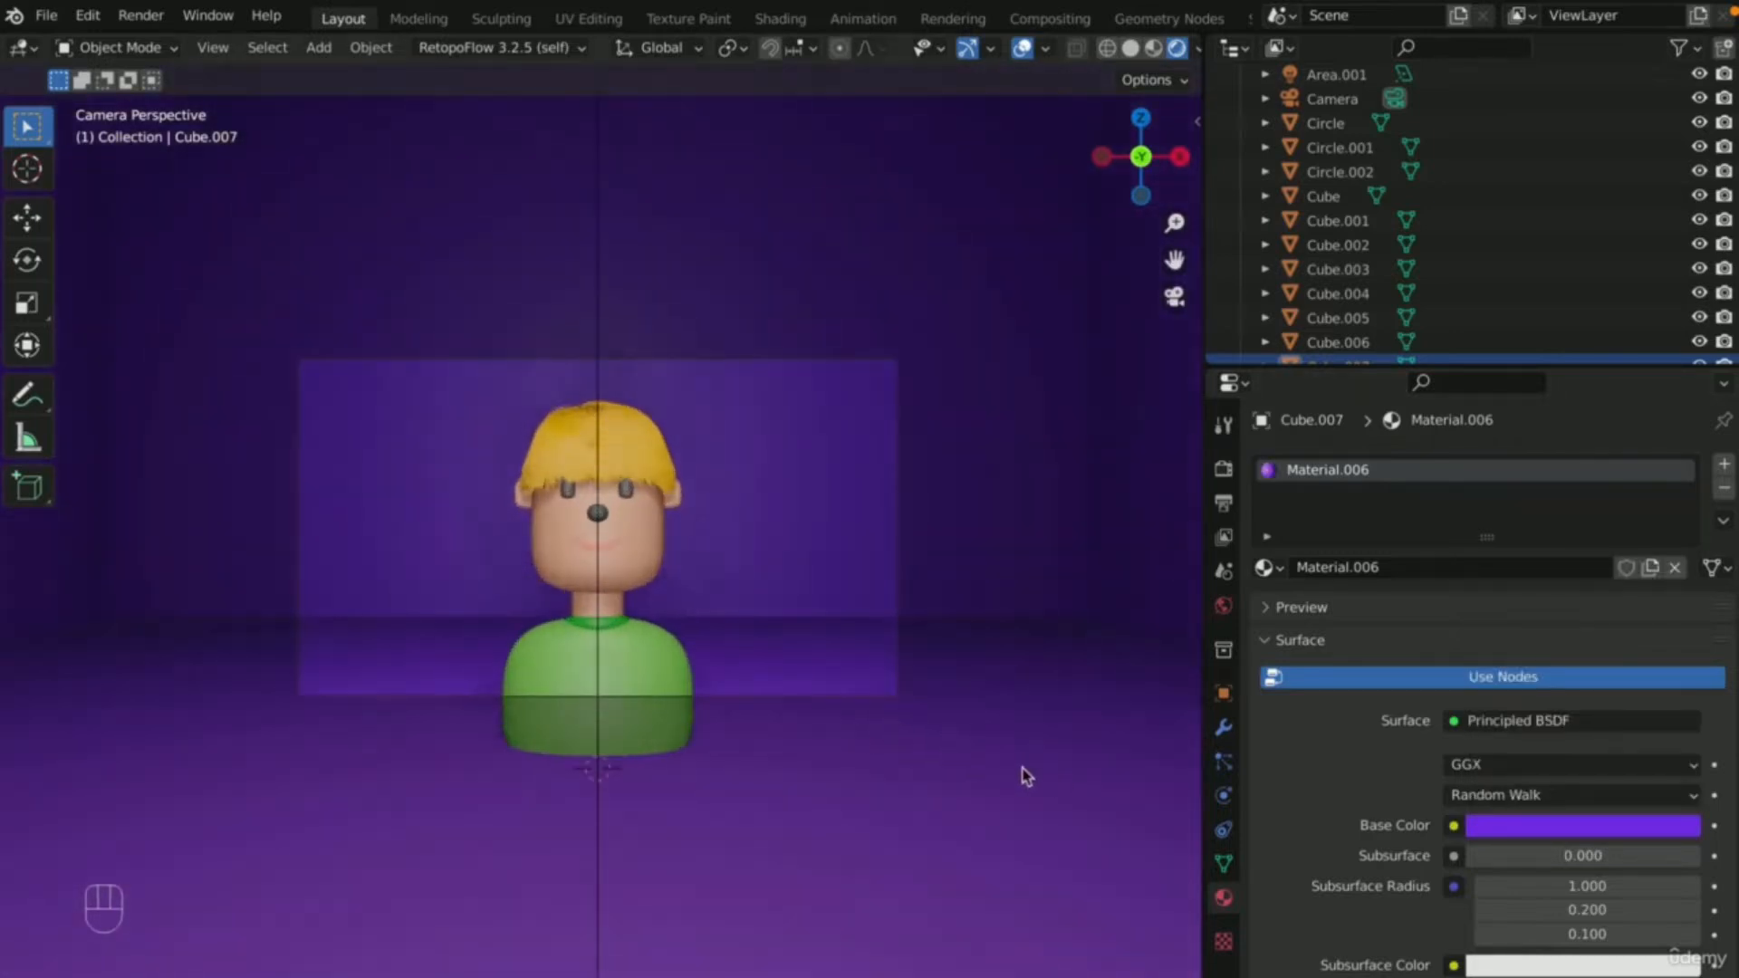
key(r)
key(z)
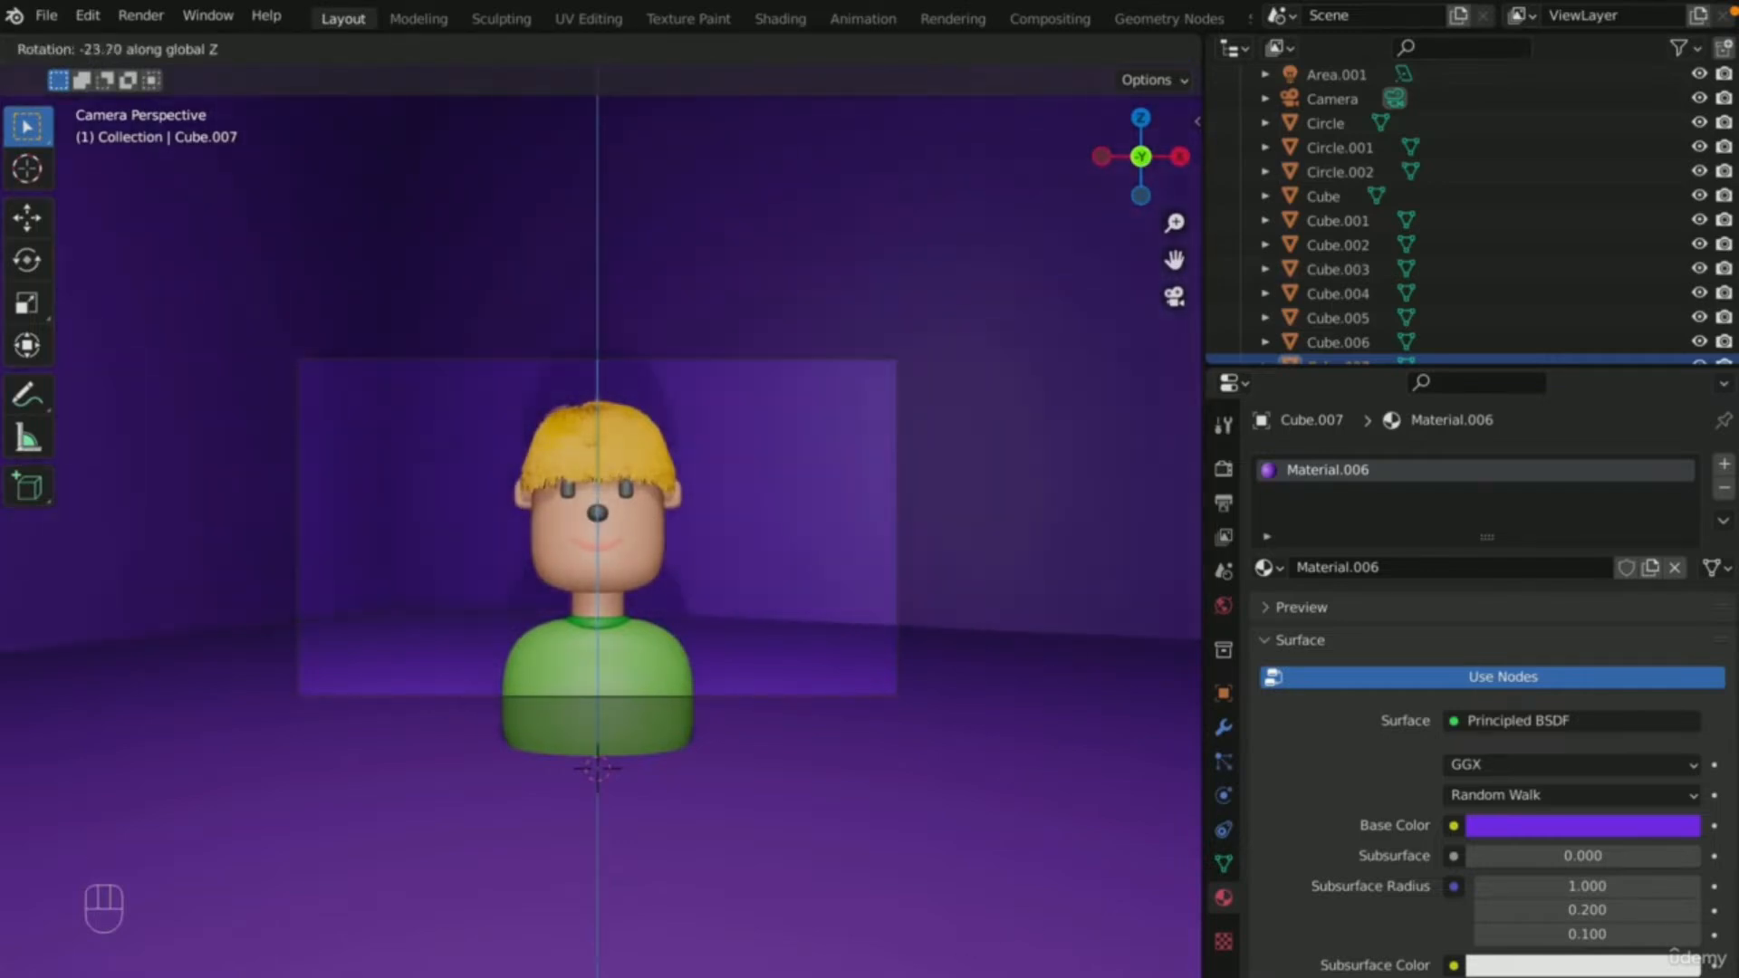
click(1066, 80)
click(1041, 721)
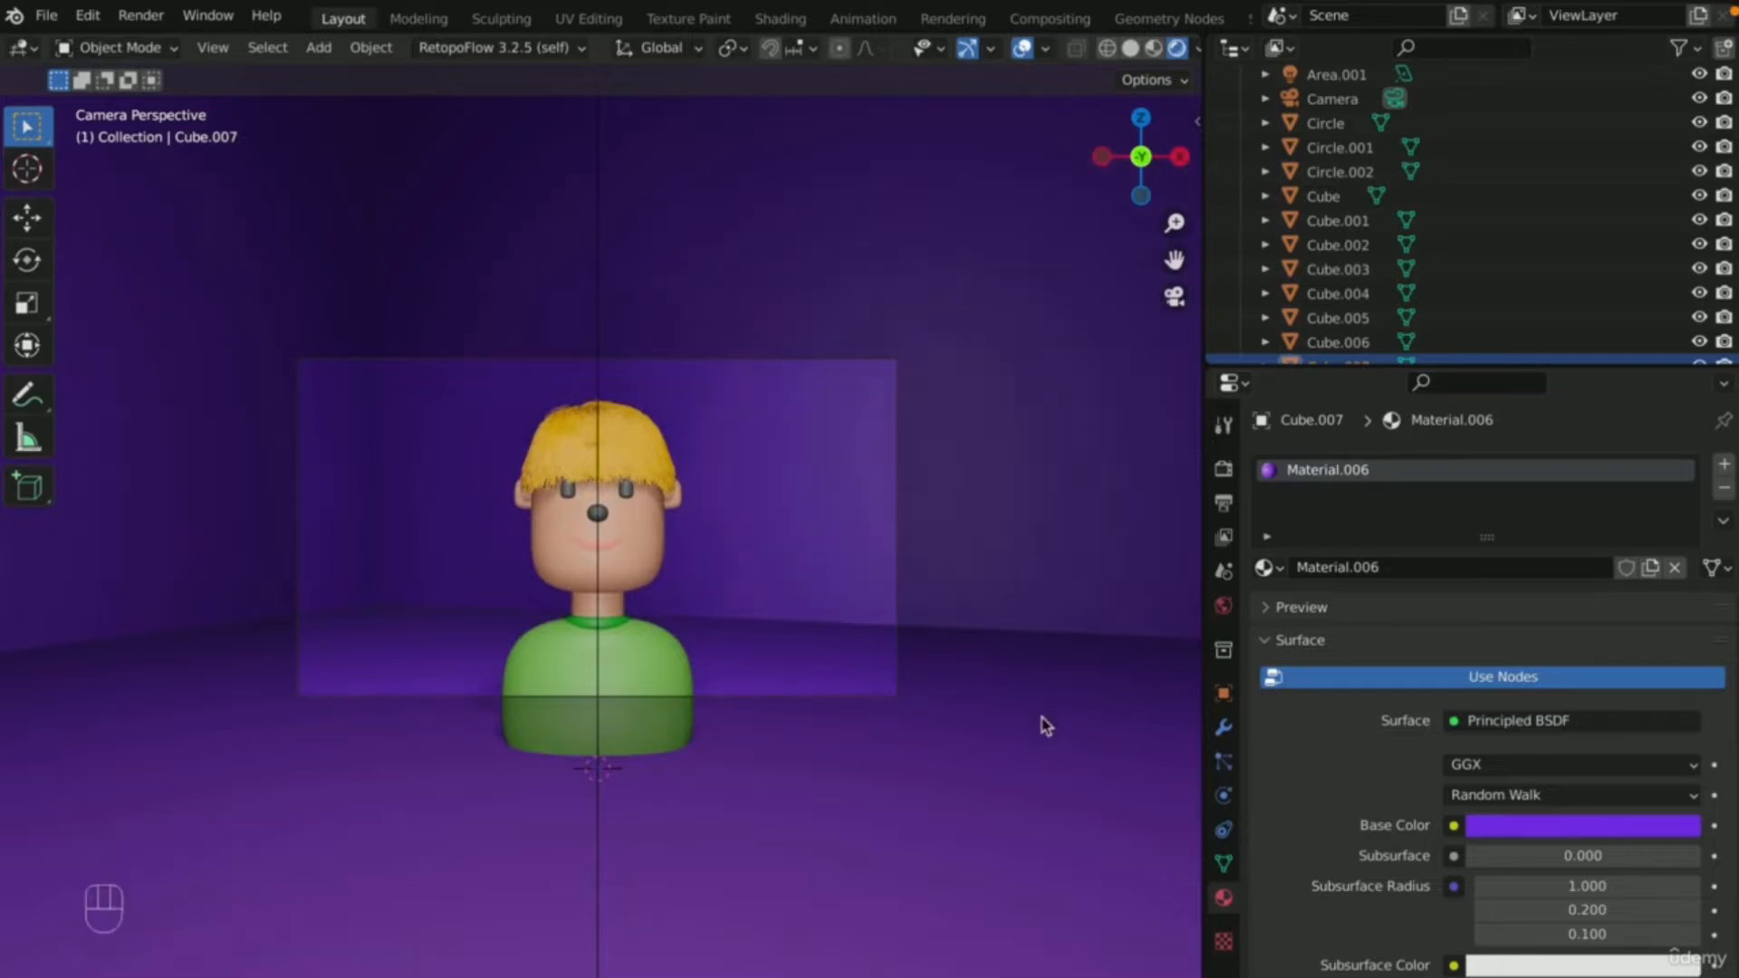
- Examine the character's face, hair and shadows against the rotated purple backdrop from close up and farther away
scroll(1043, 728, up, 5)
scroll(1043, 729, down, 5)
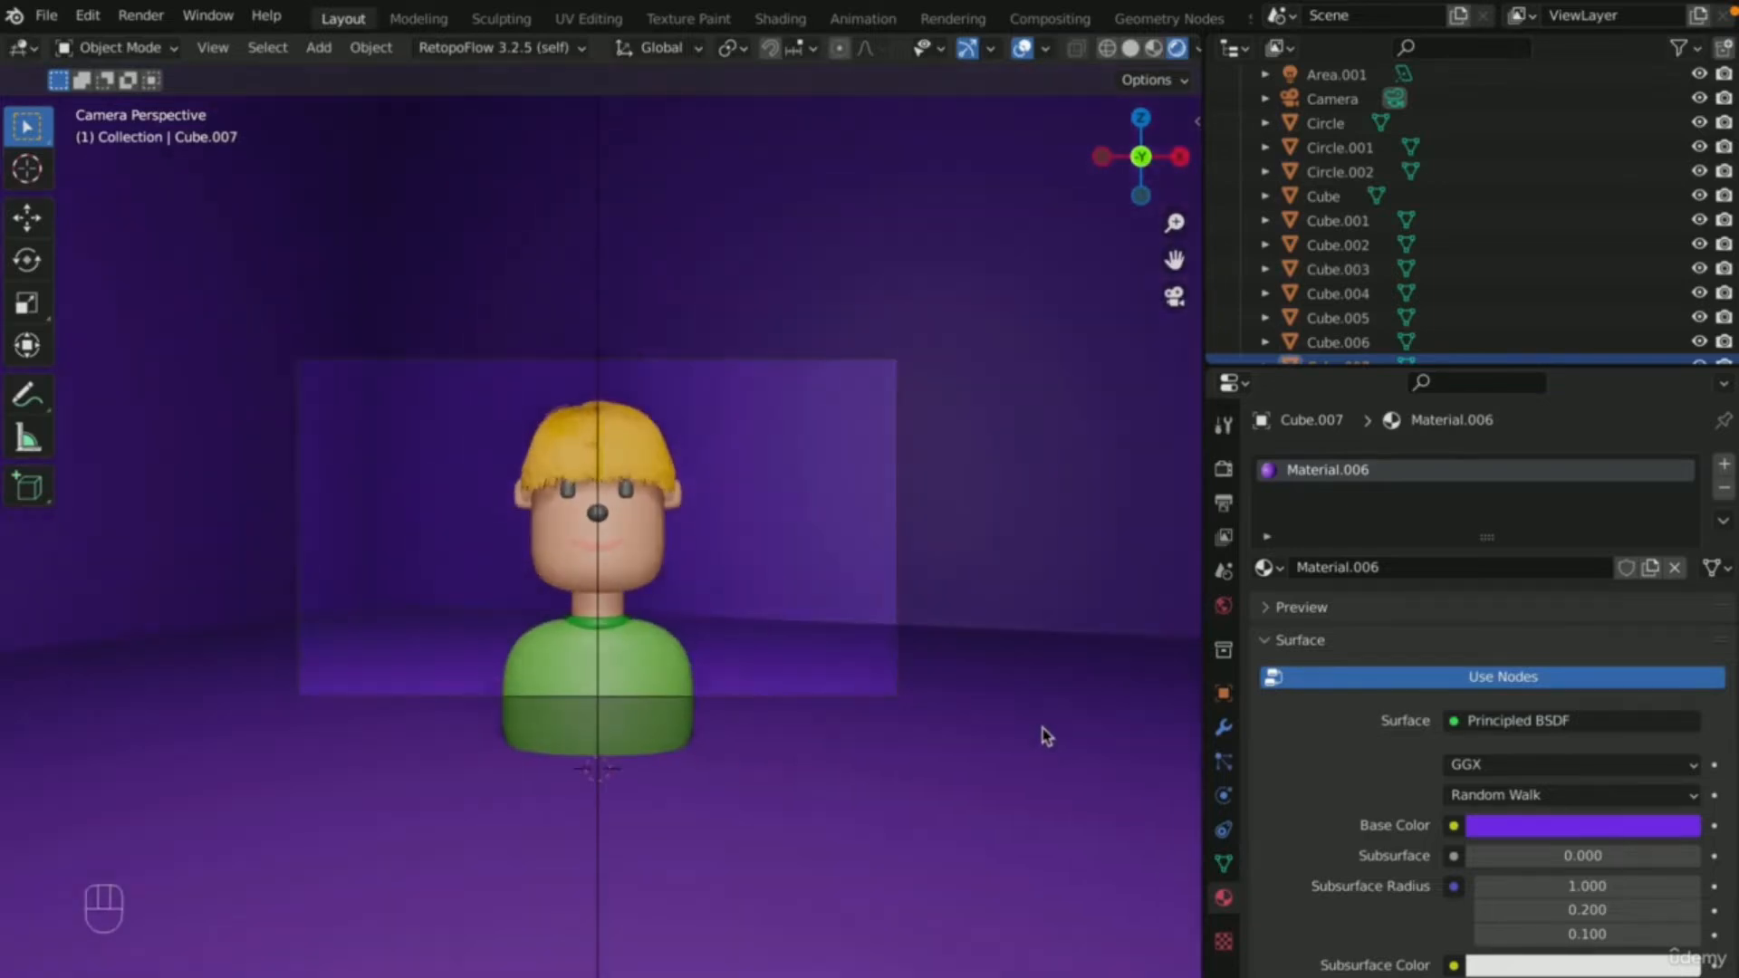
scroll(481, 582, up, 4)
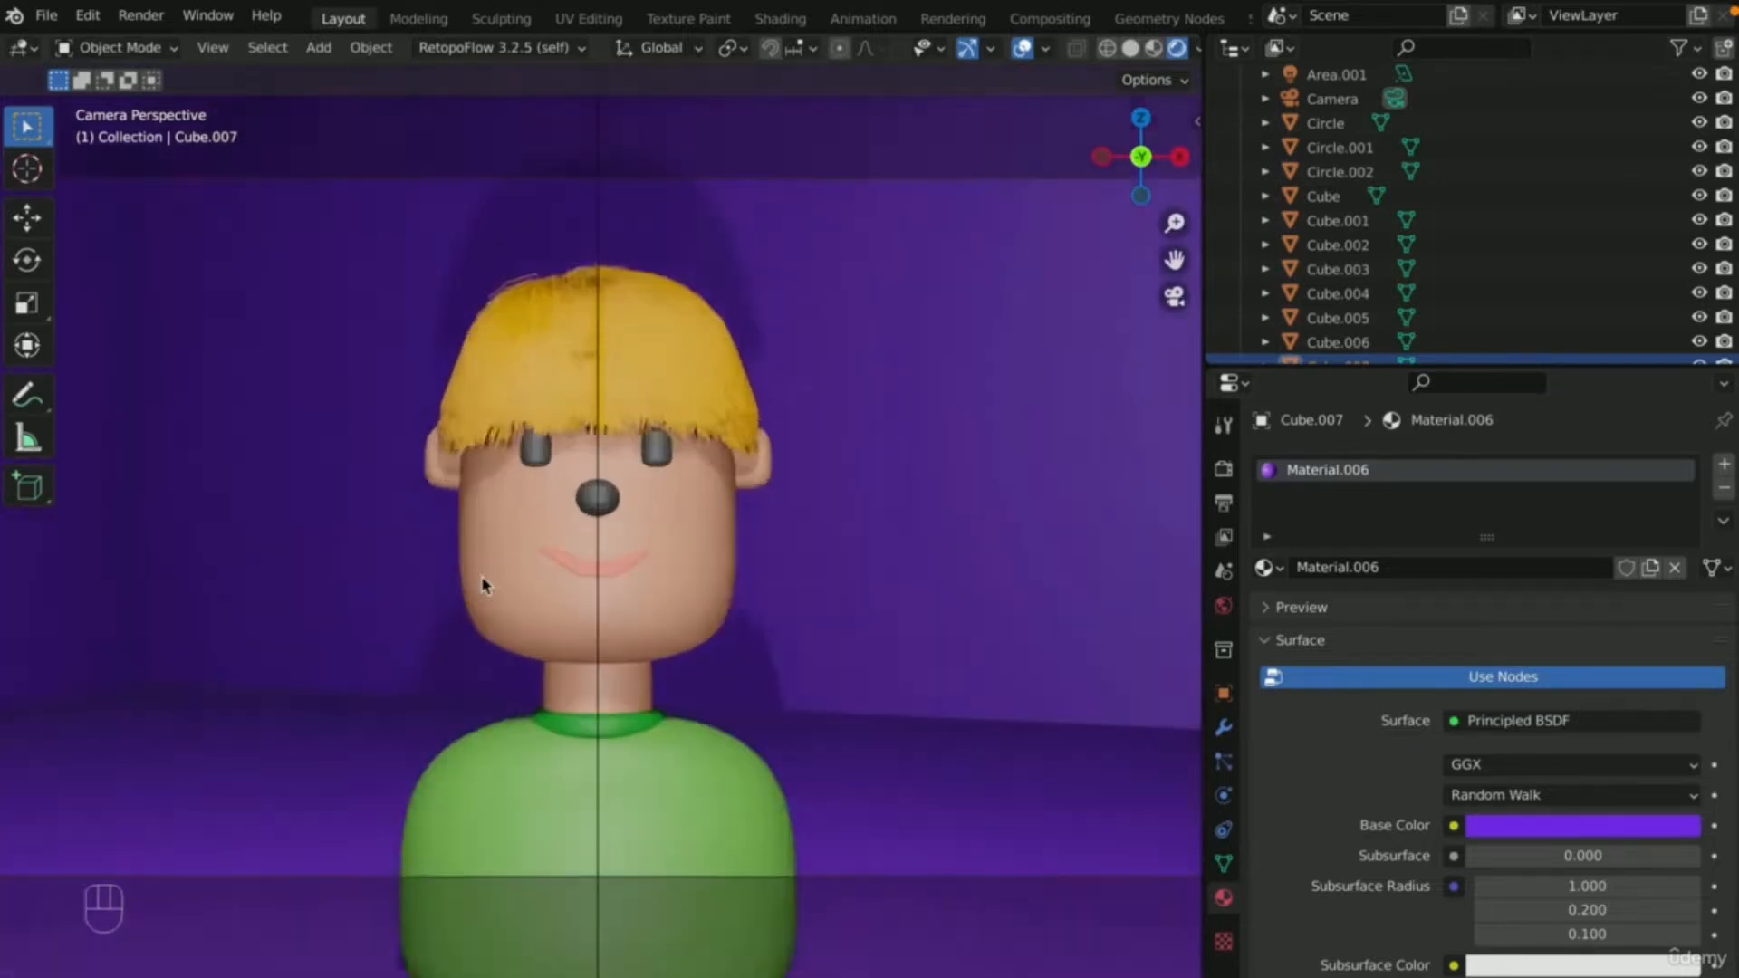
scroll(493, 590, down, 3)
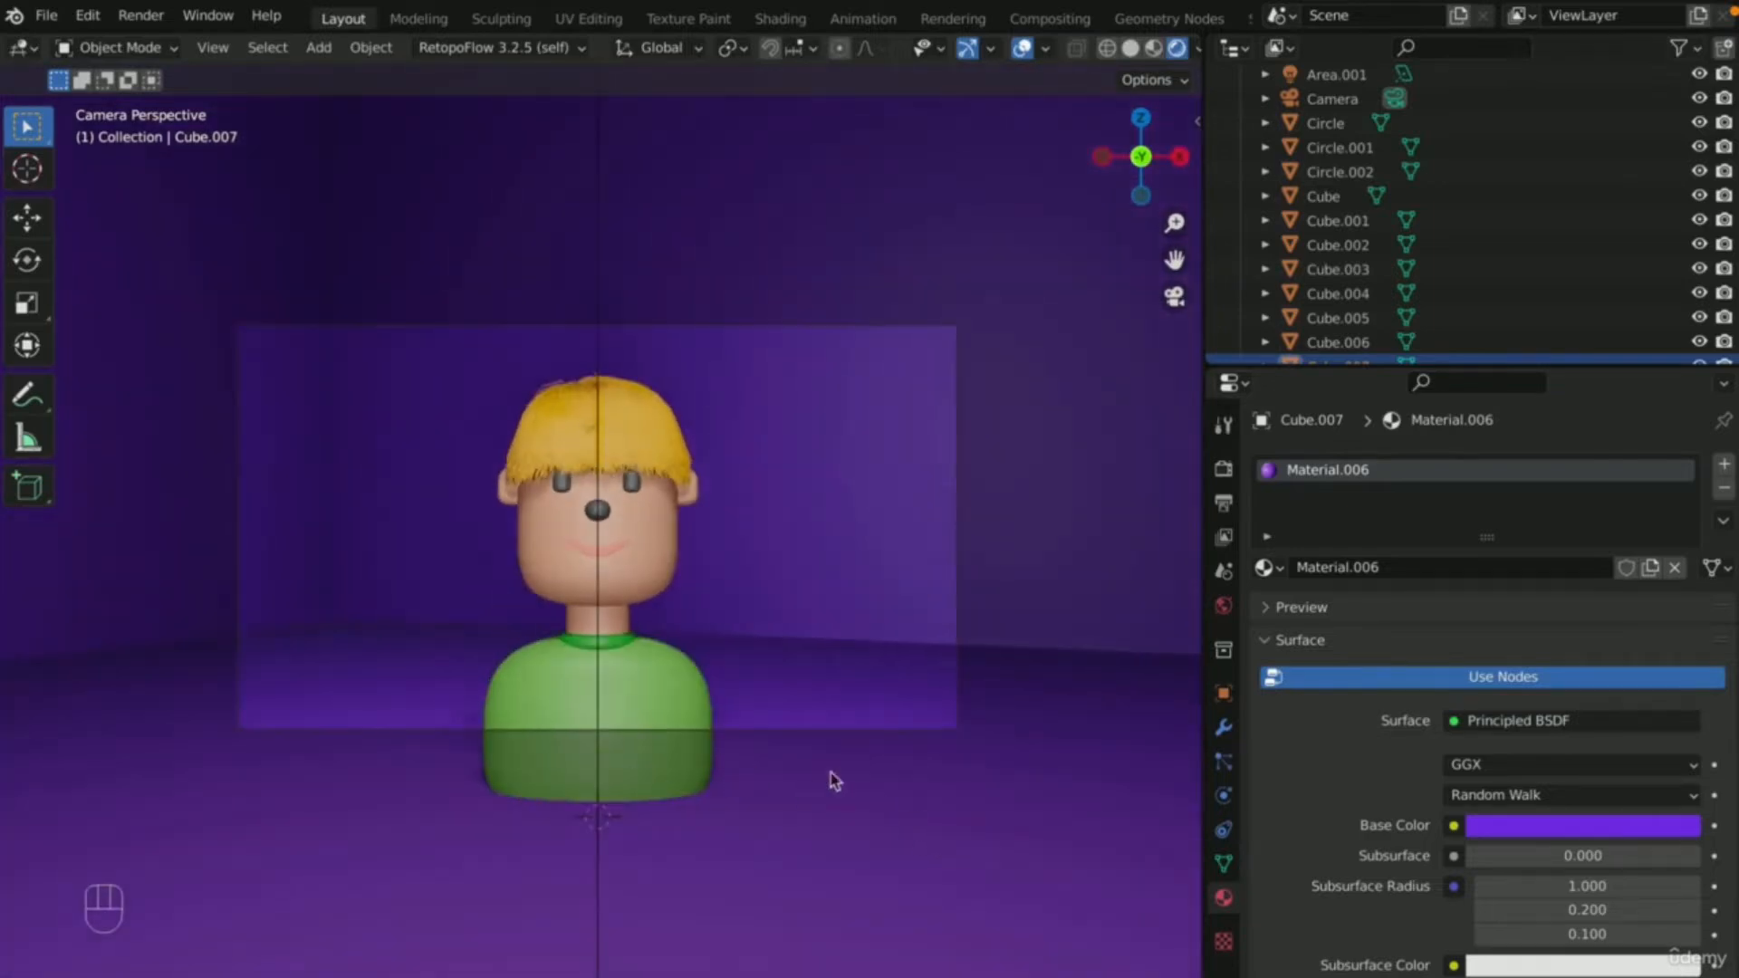
scroll(830, 773, up, 5)
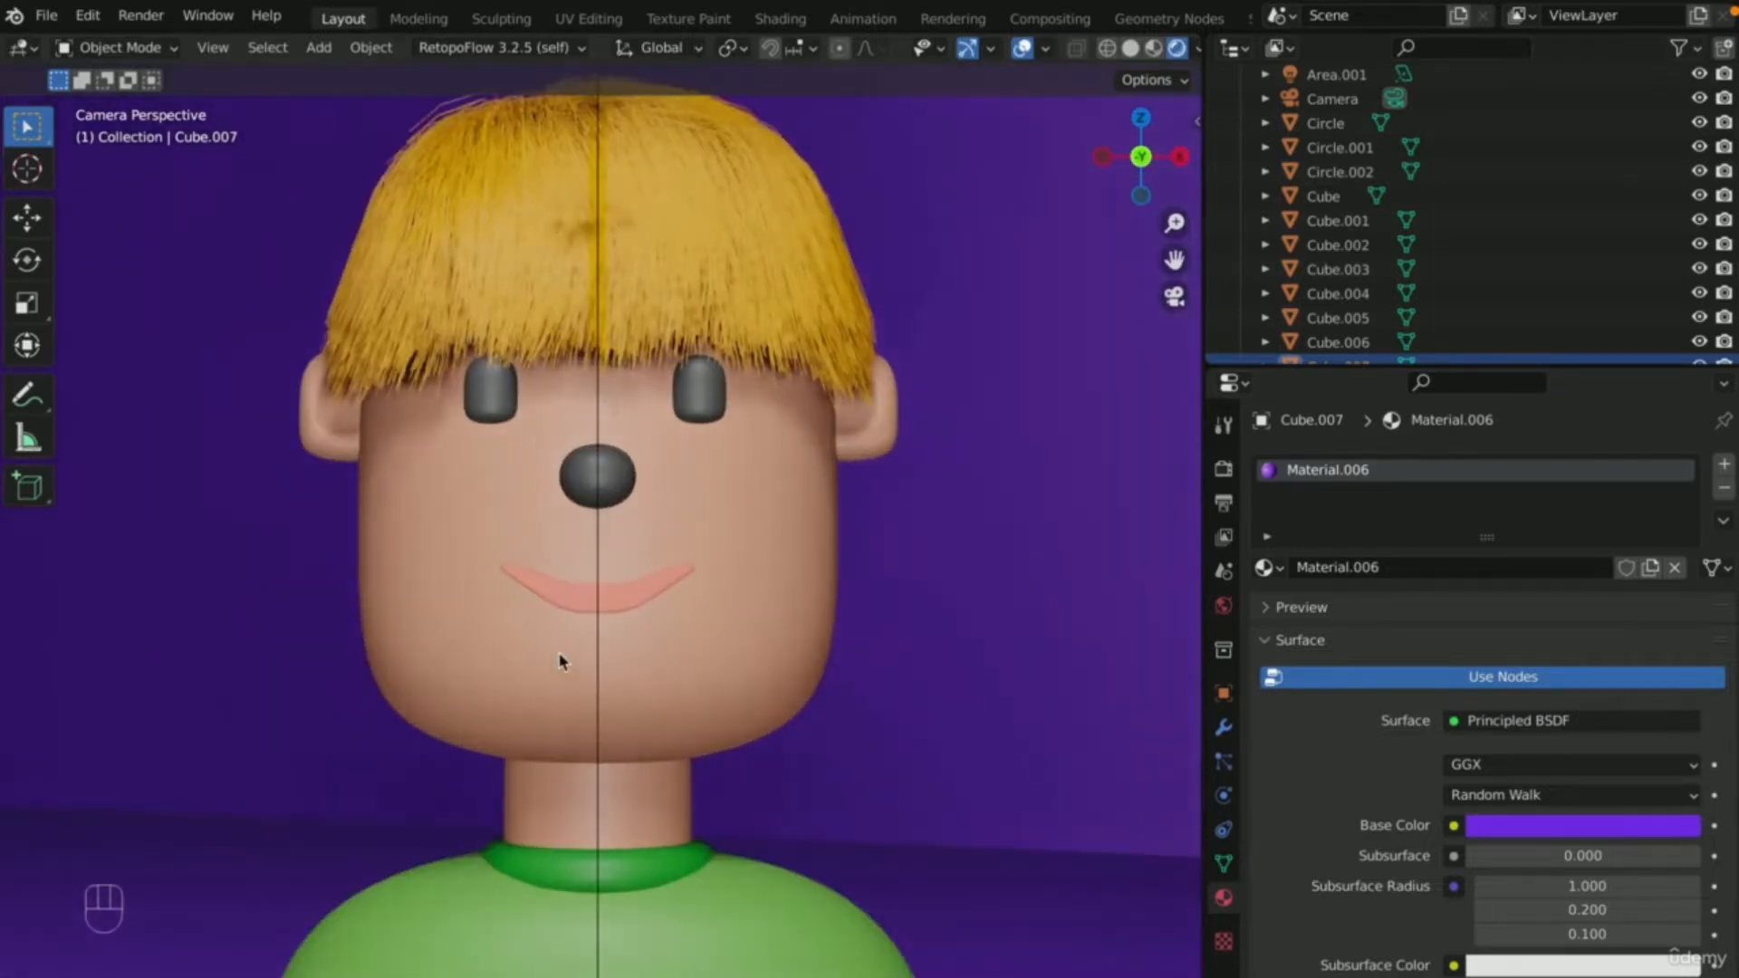
scroll(564, 634, down, 5)
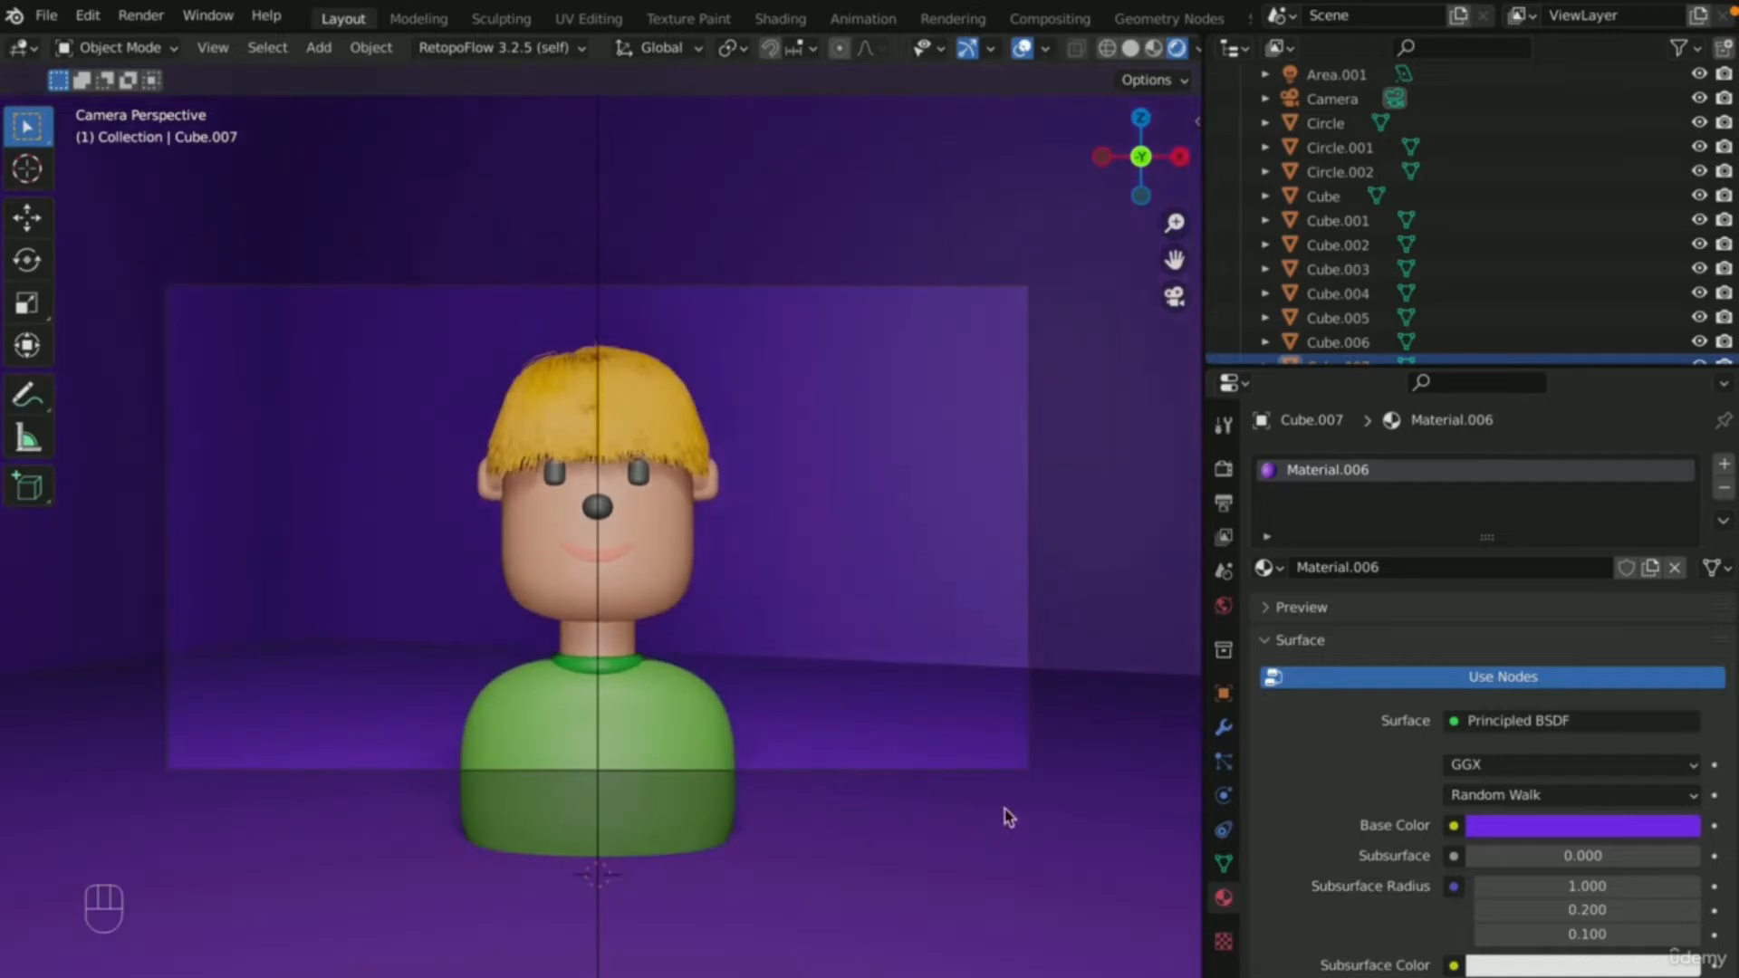
scroll(992, 797, down, 4)
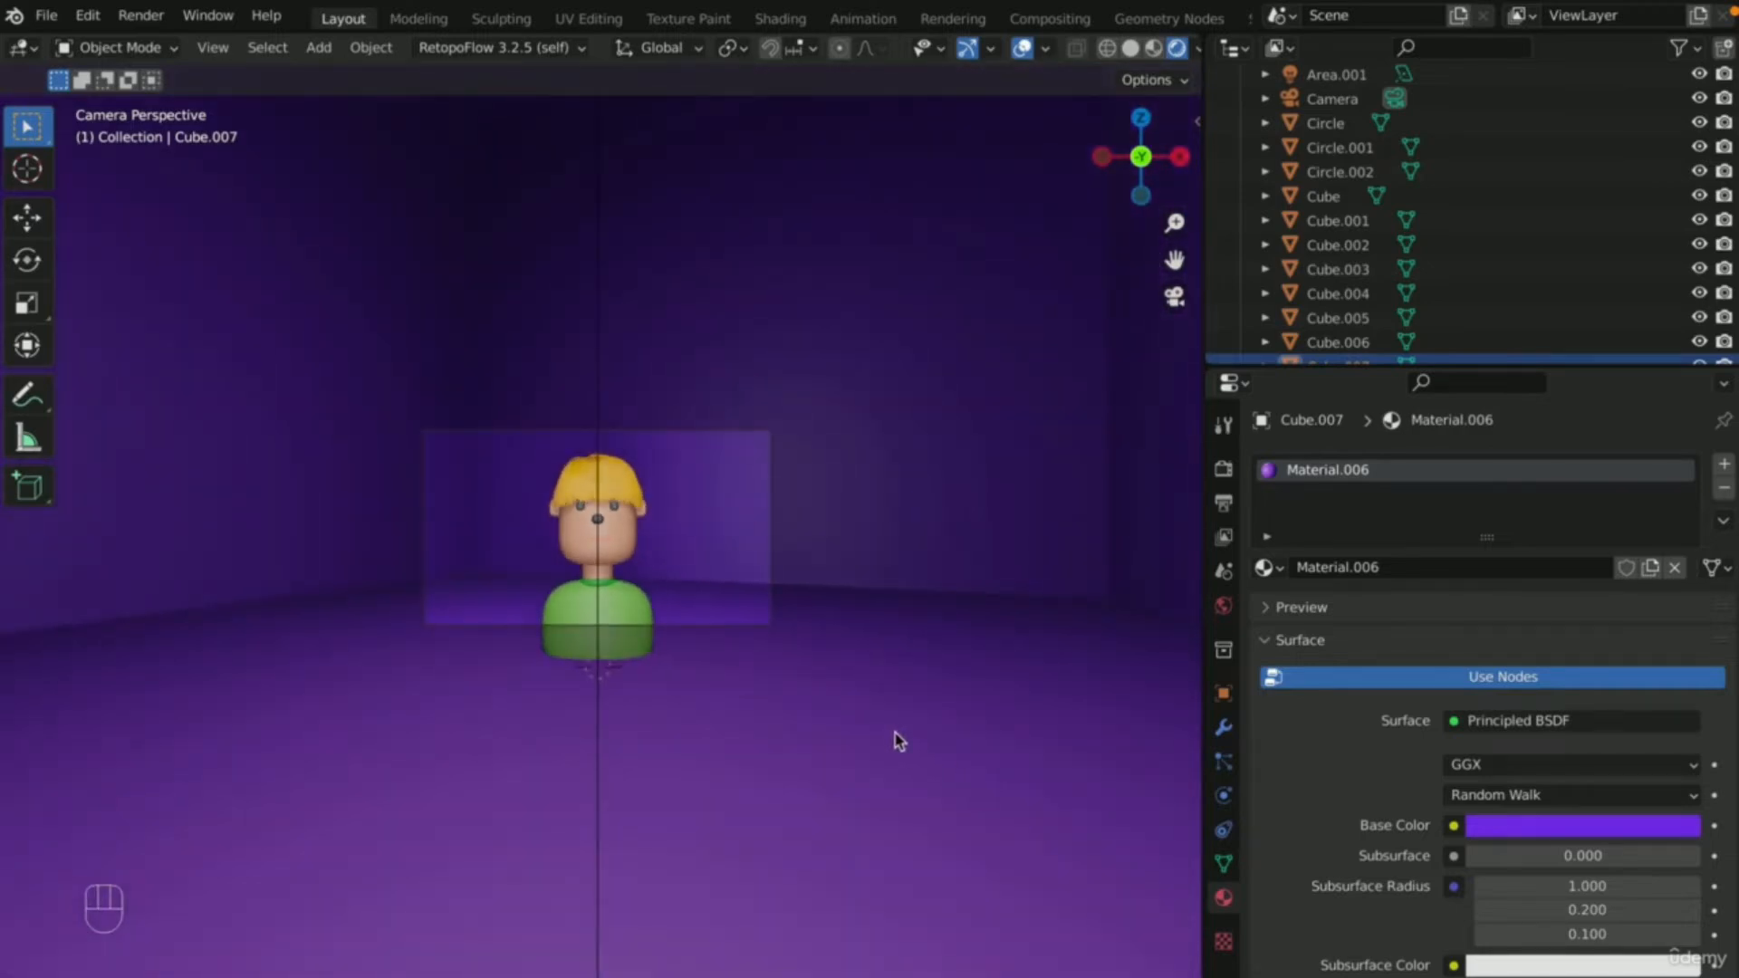
- Rename the backdrop cube's material to "purple"
double_click(1353, 479)
key(BackSpace)
key(BackSpace)
key(BackSpace)
key(BackSpace)
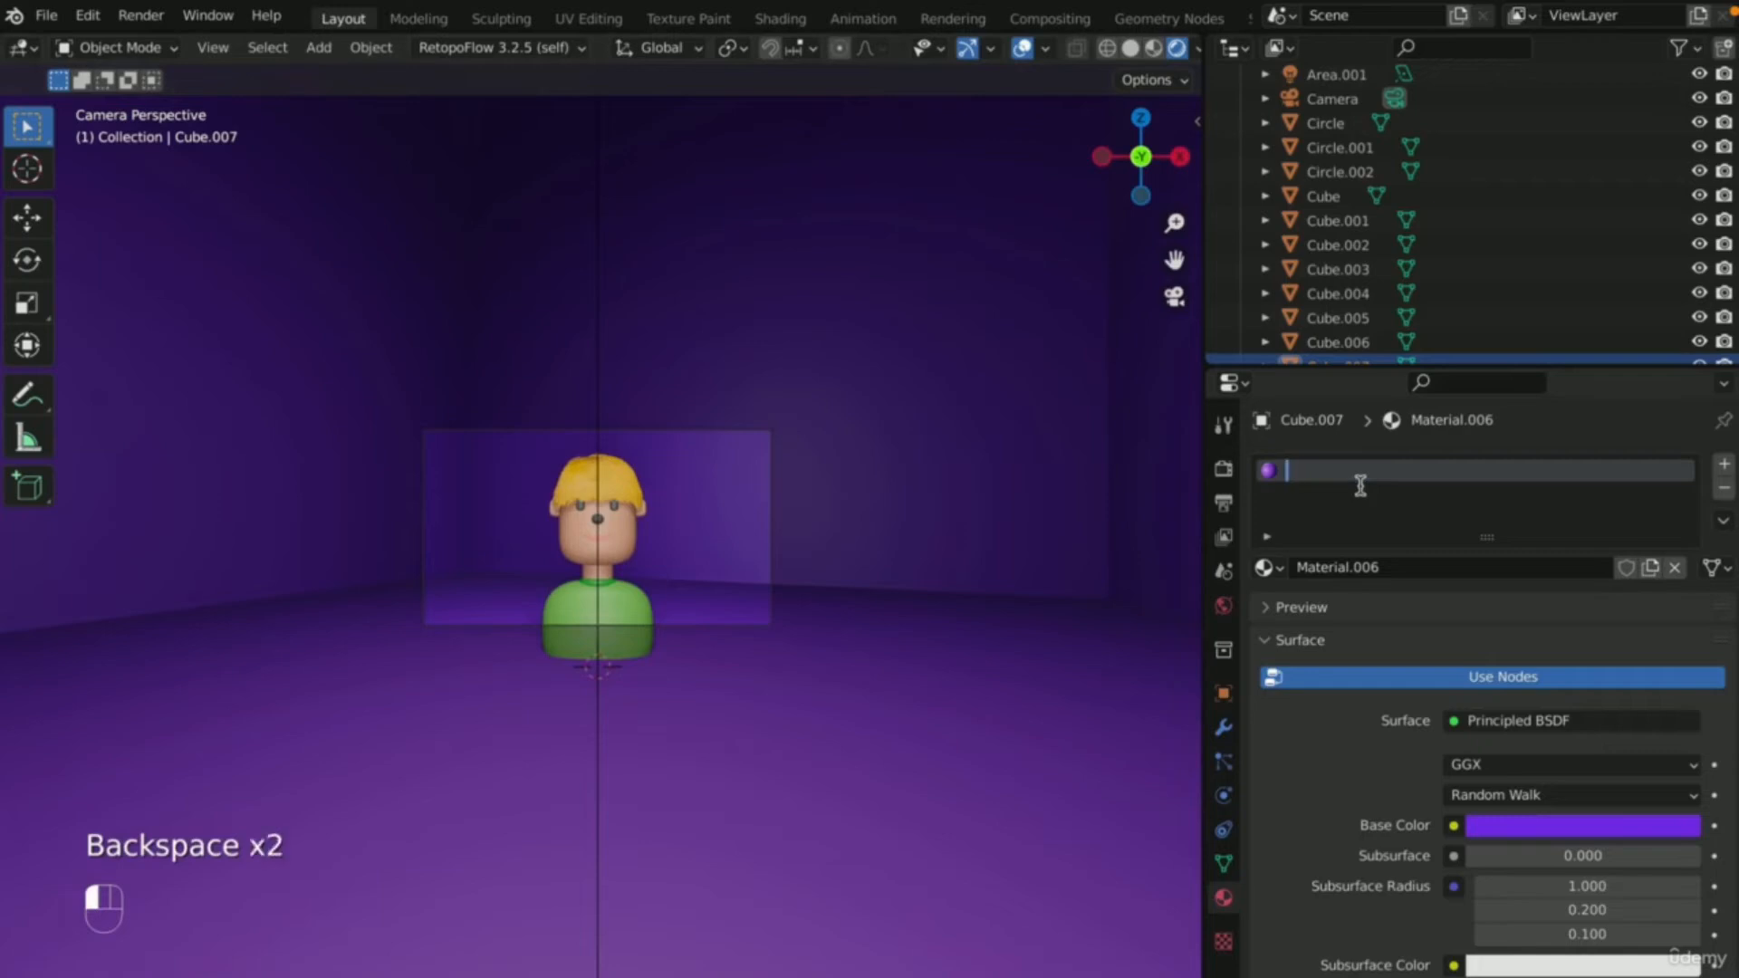
text(o)
key(BackSpace)
text(purple)
key(Return)
scroll(360, 539, up, 3)
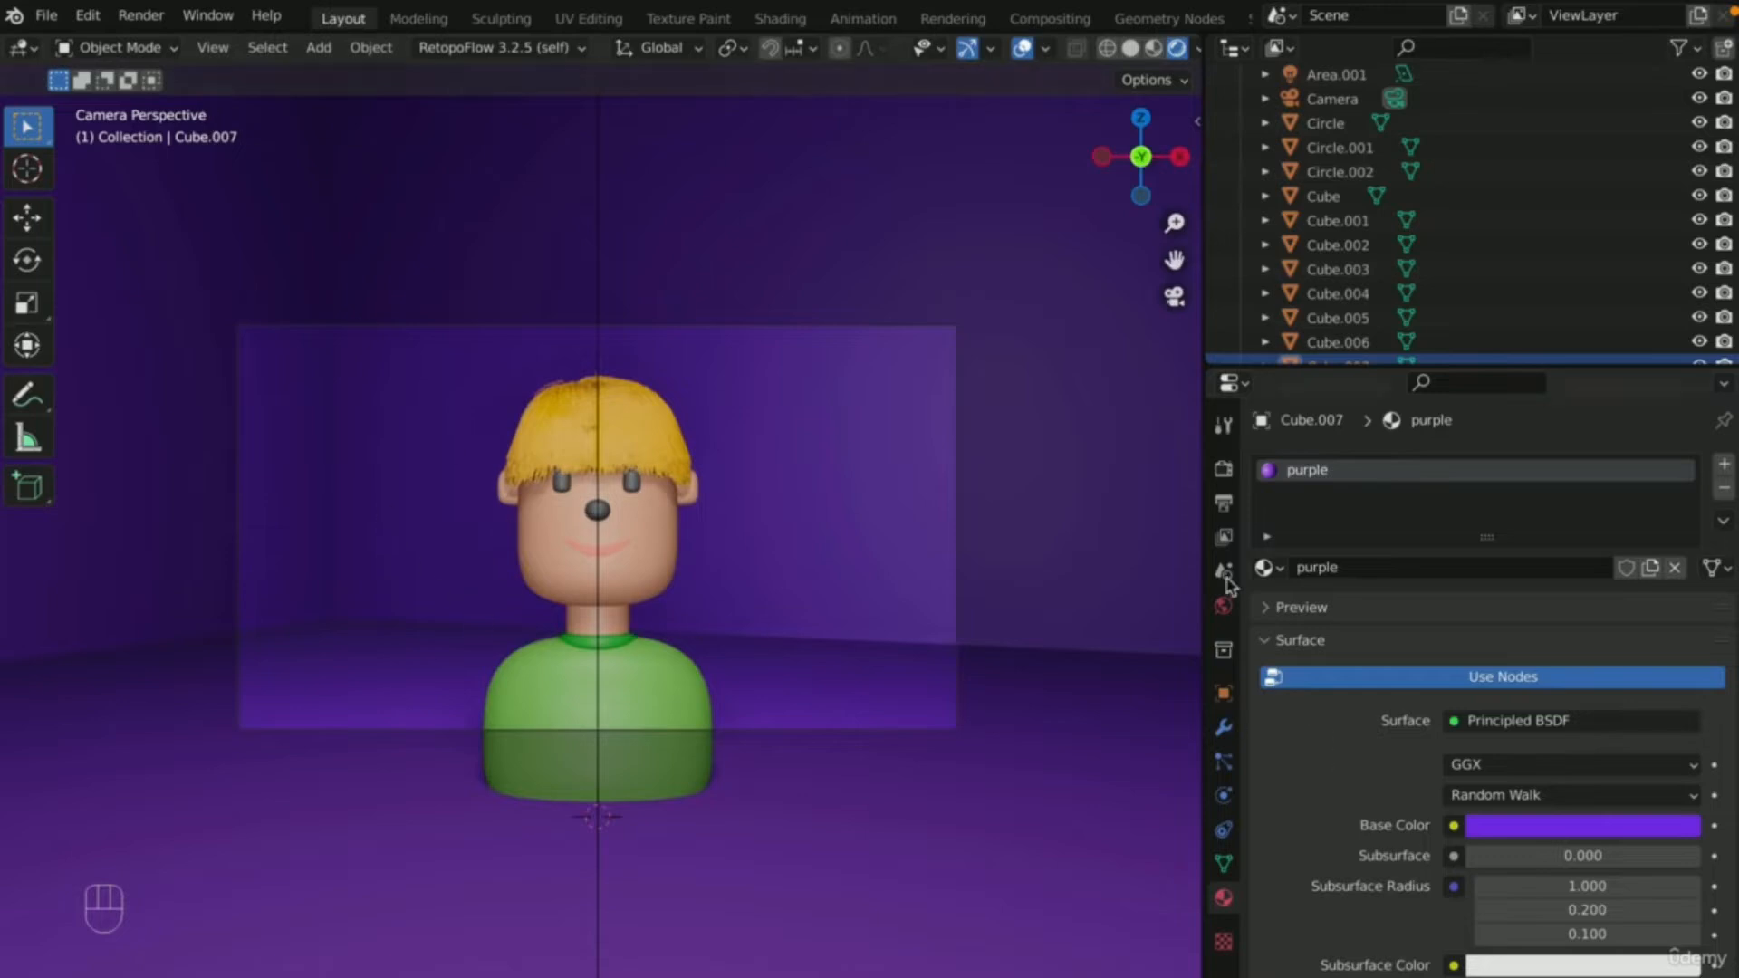
- Set the scene's render output path to the Desktop folder with the file name "png00"
click(1223, 504)
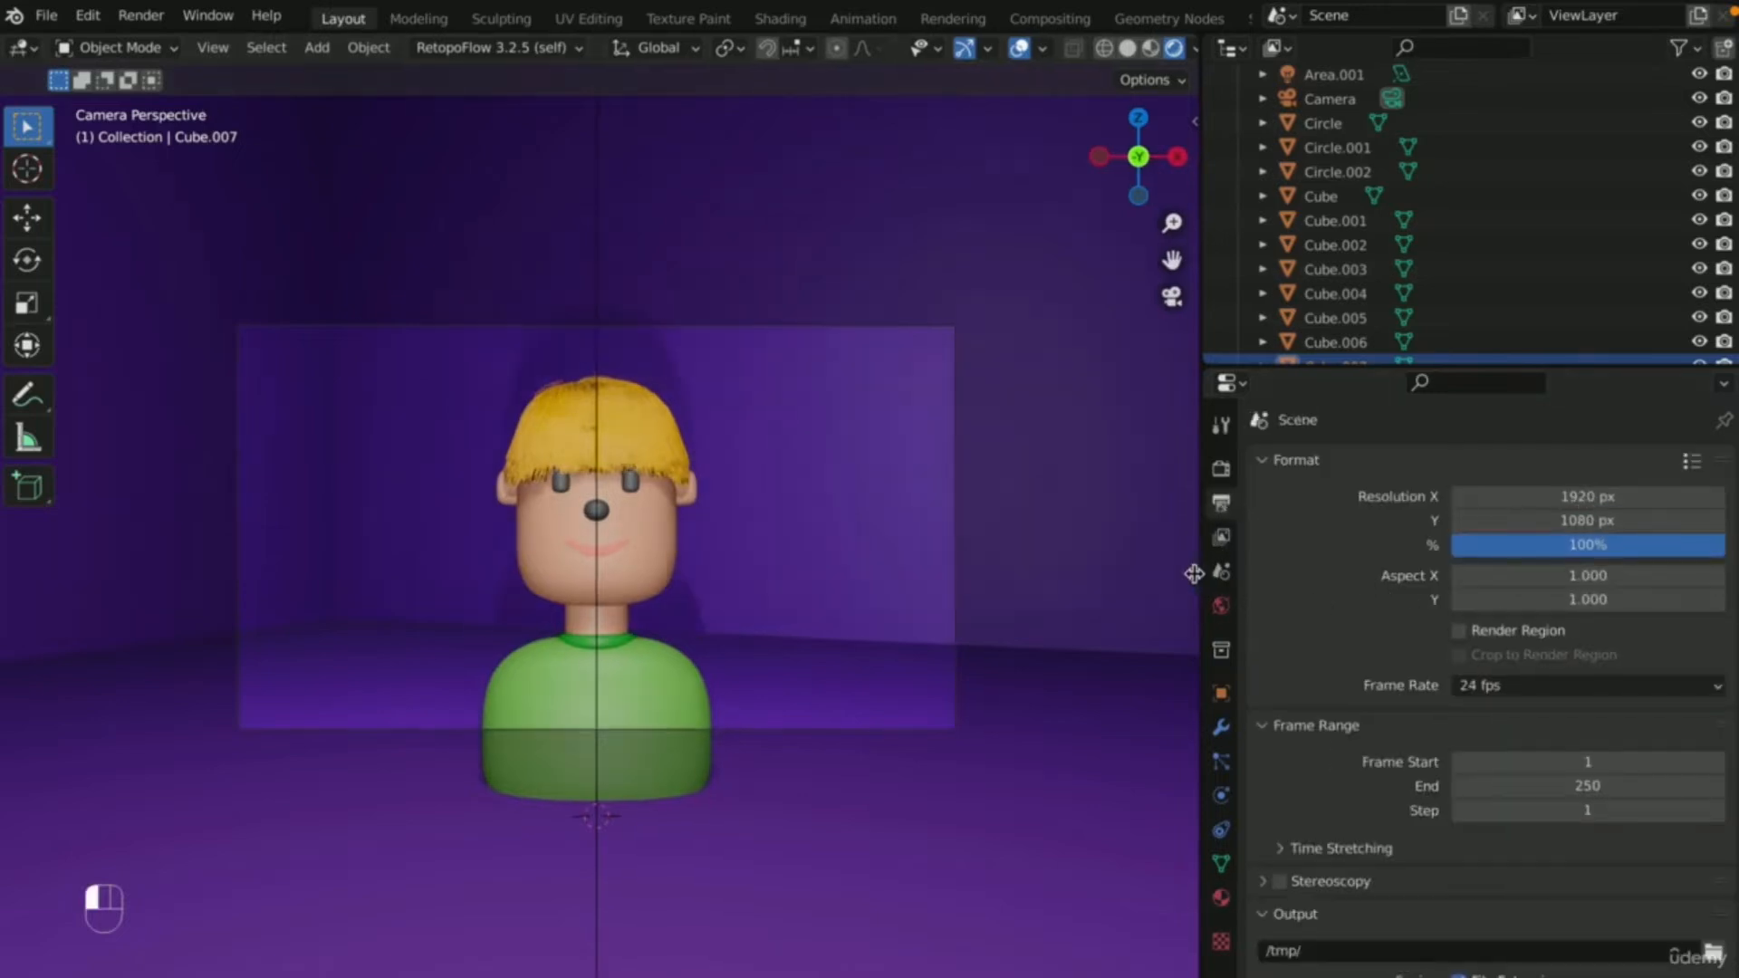
drag(1204, 575, 1155, 575)
scroll(1467, 784, down, 5)
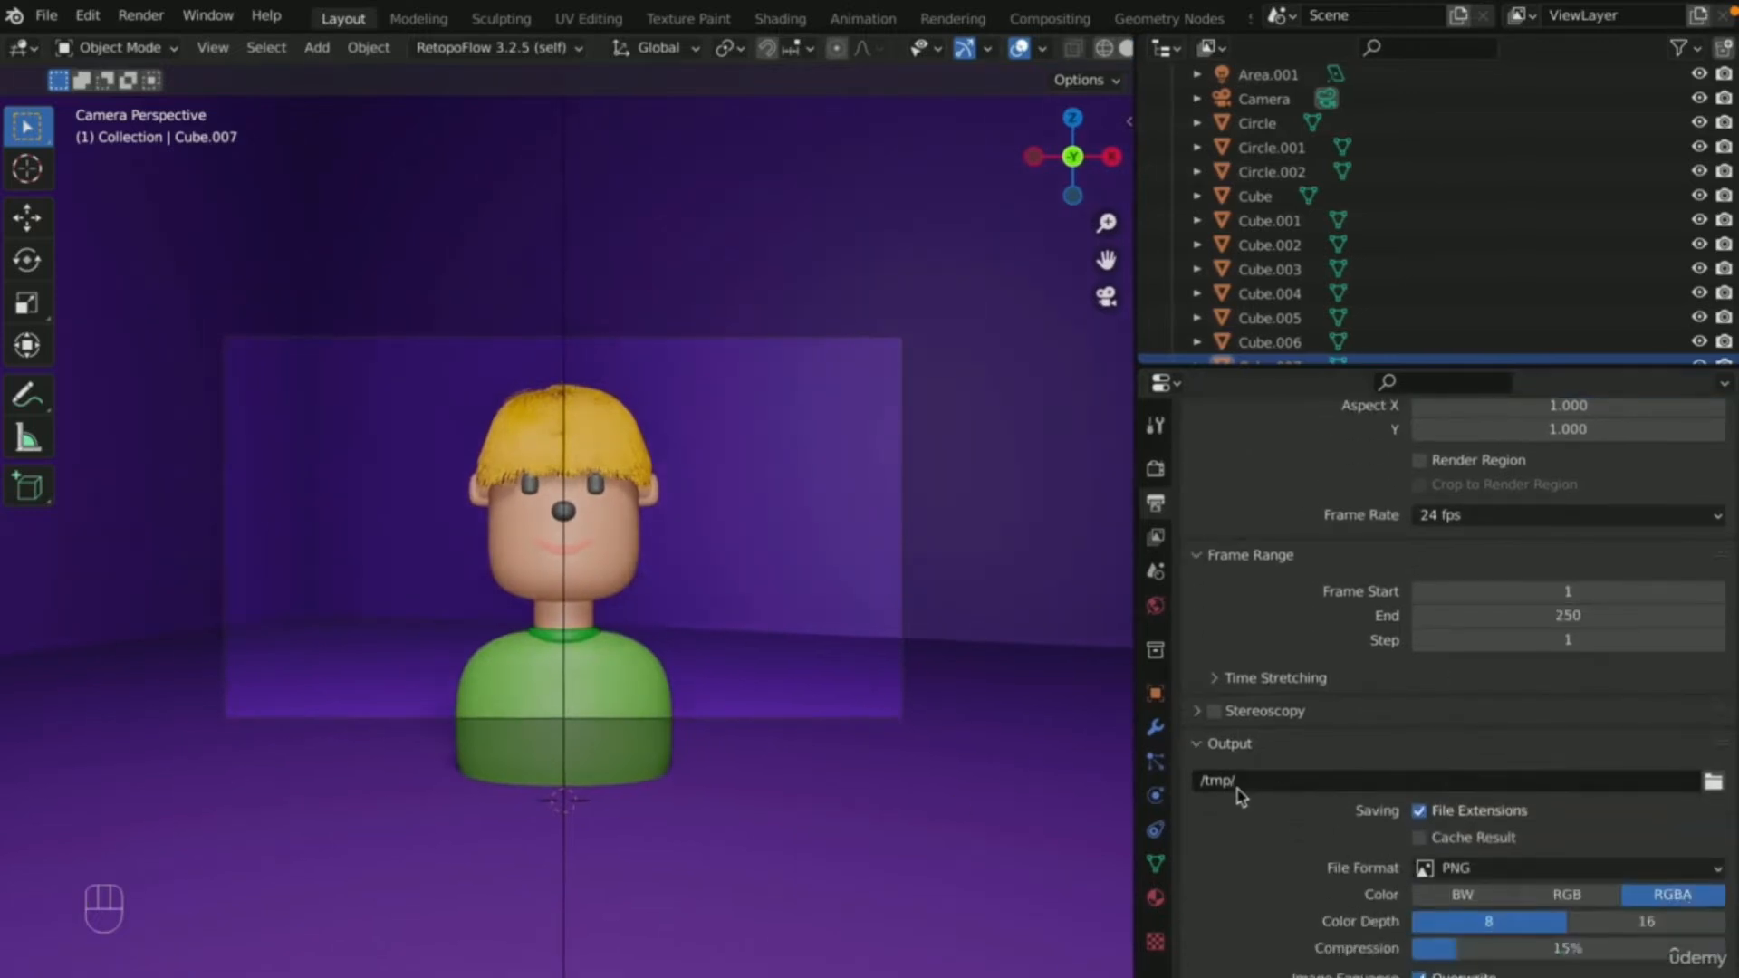
click(1714, 784)
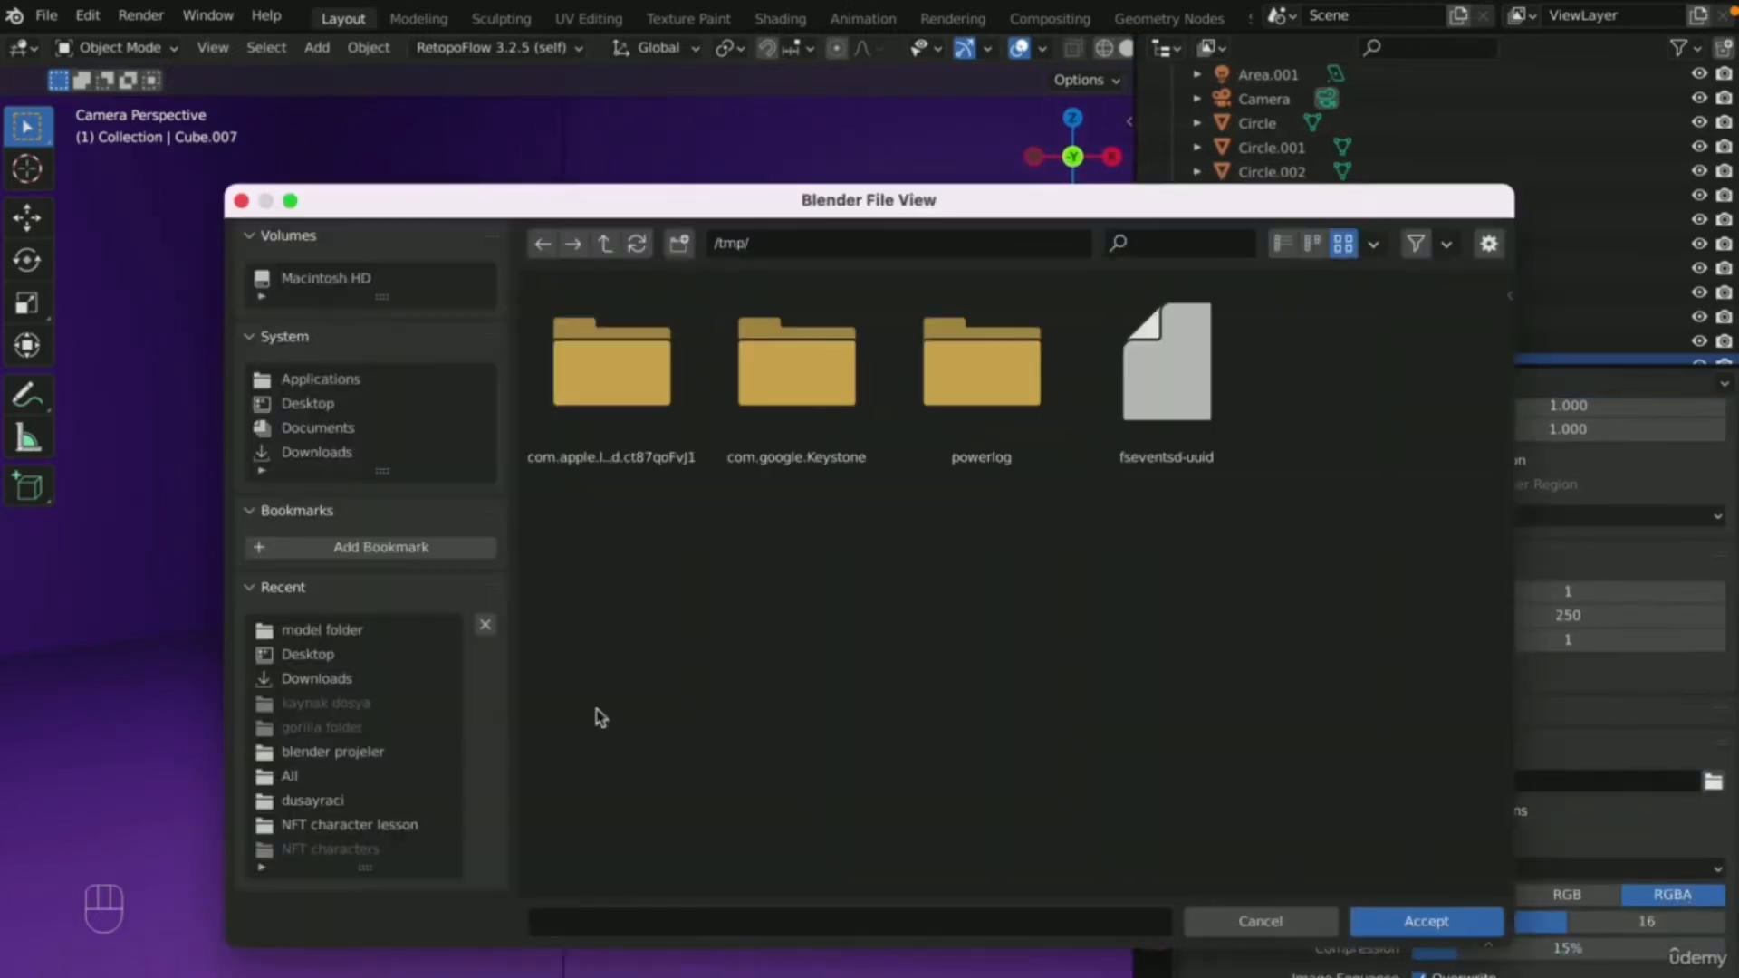
double_click(305, 656)
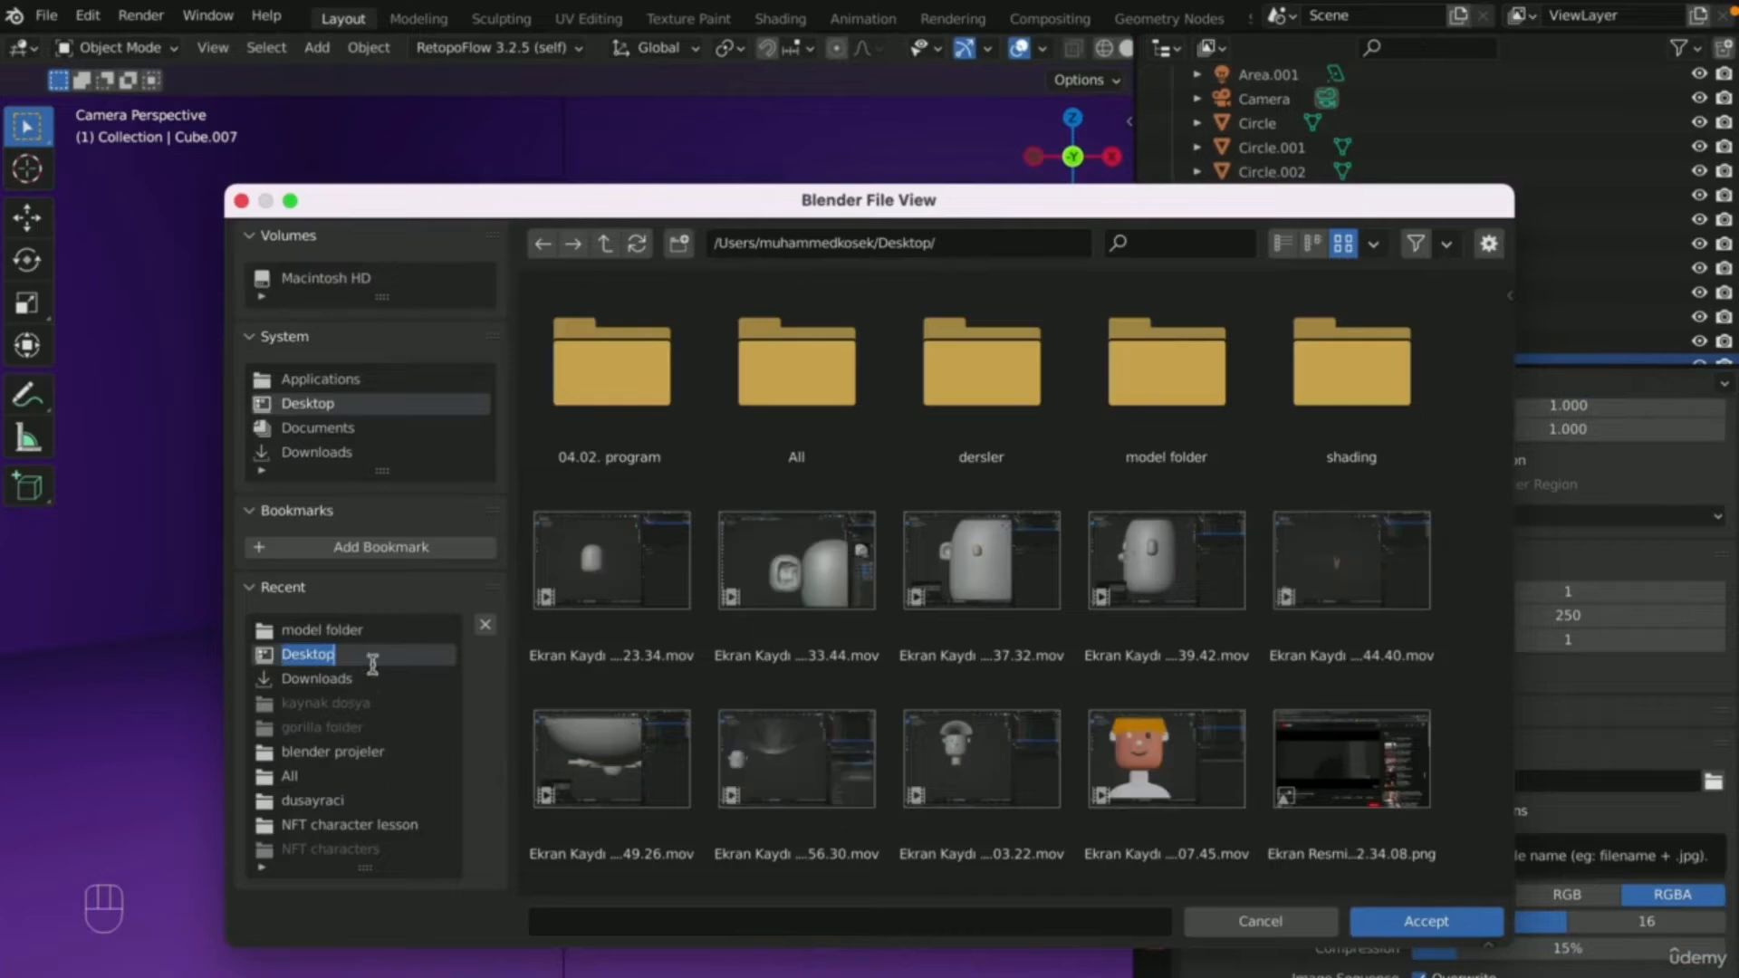
click(263, 651)
click(369, 665)
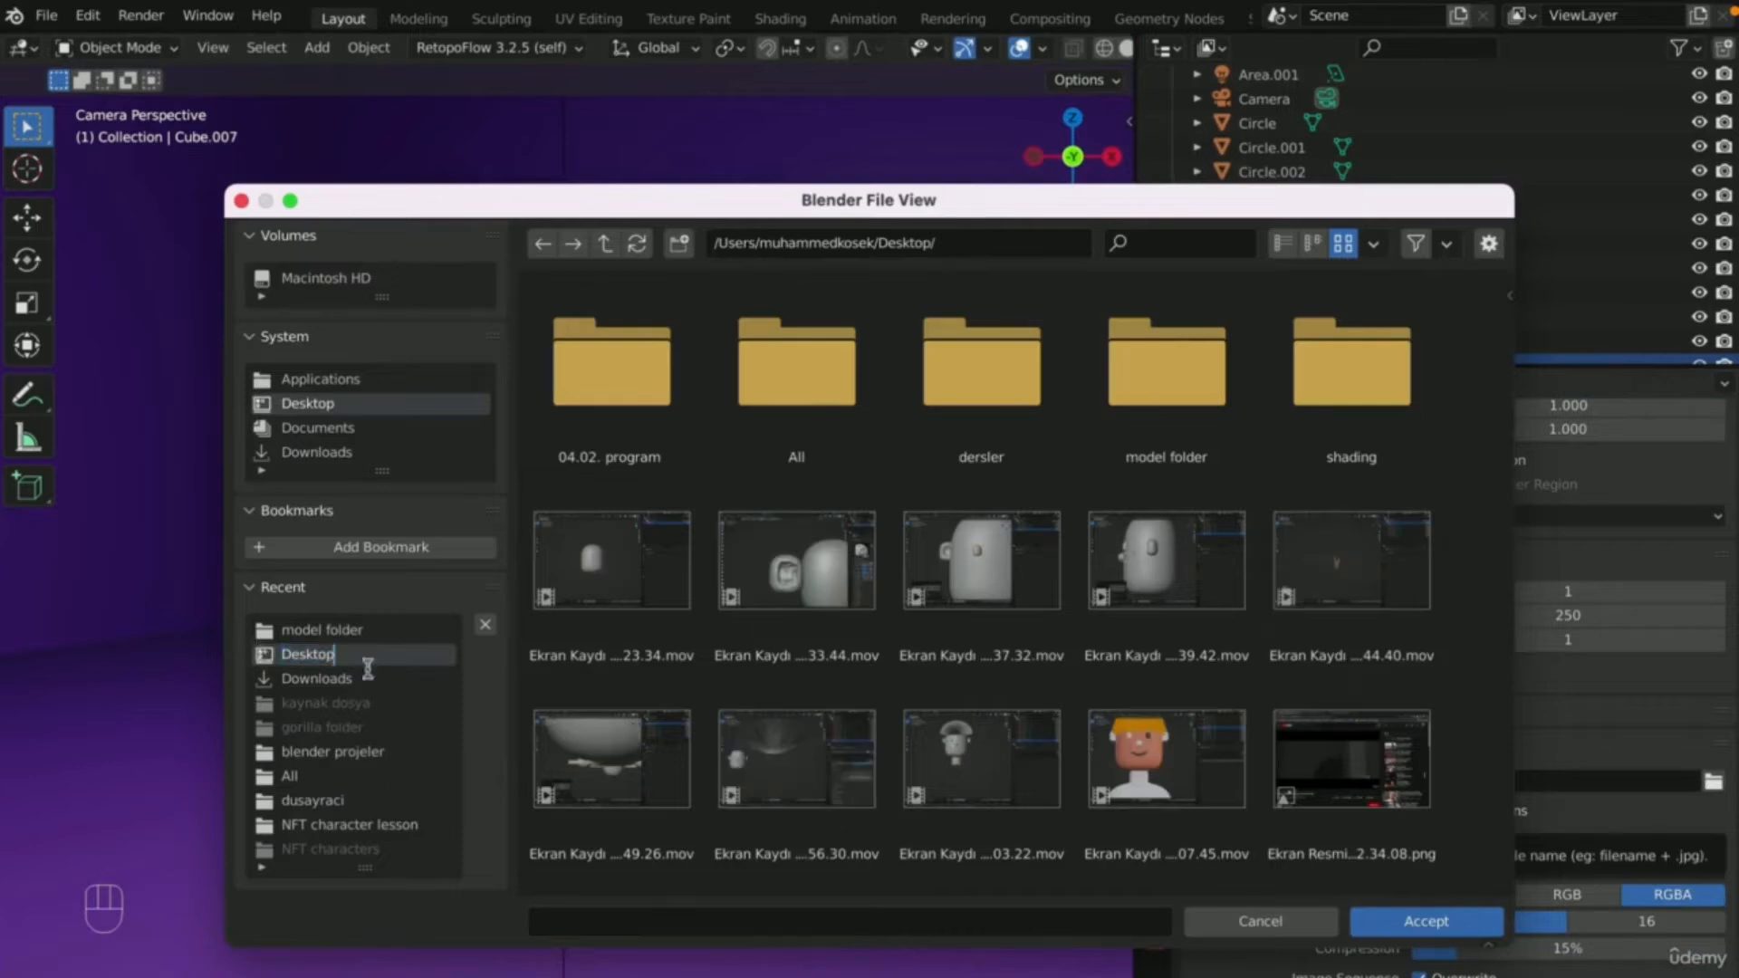
click(610, 922)
text(png00)
click(1426, 933)
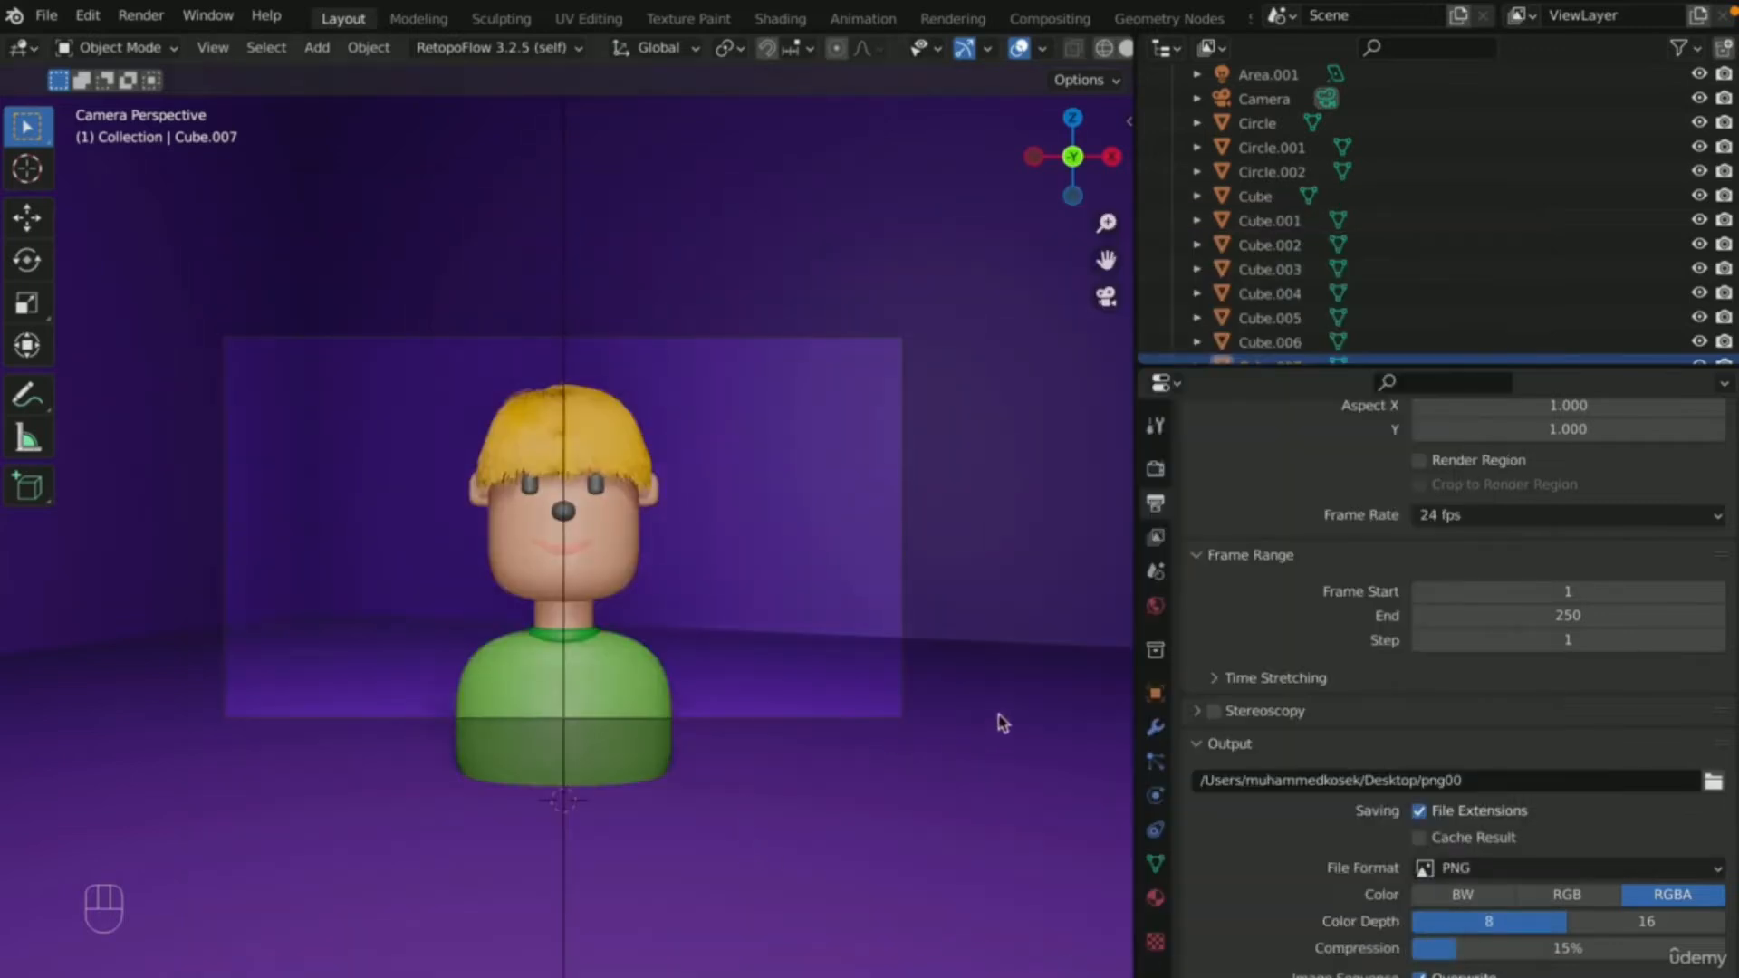
scroll(1637, 820, down, 1)
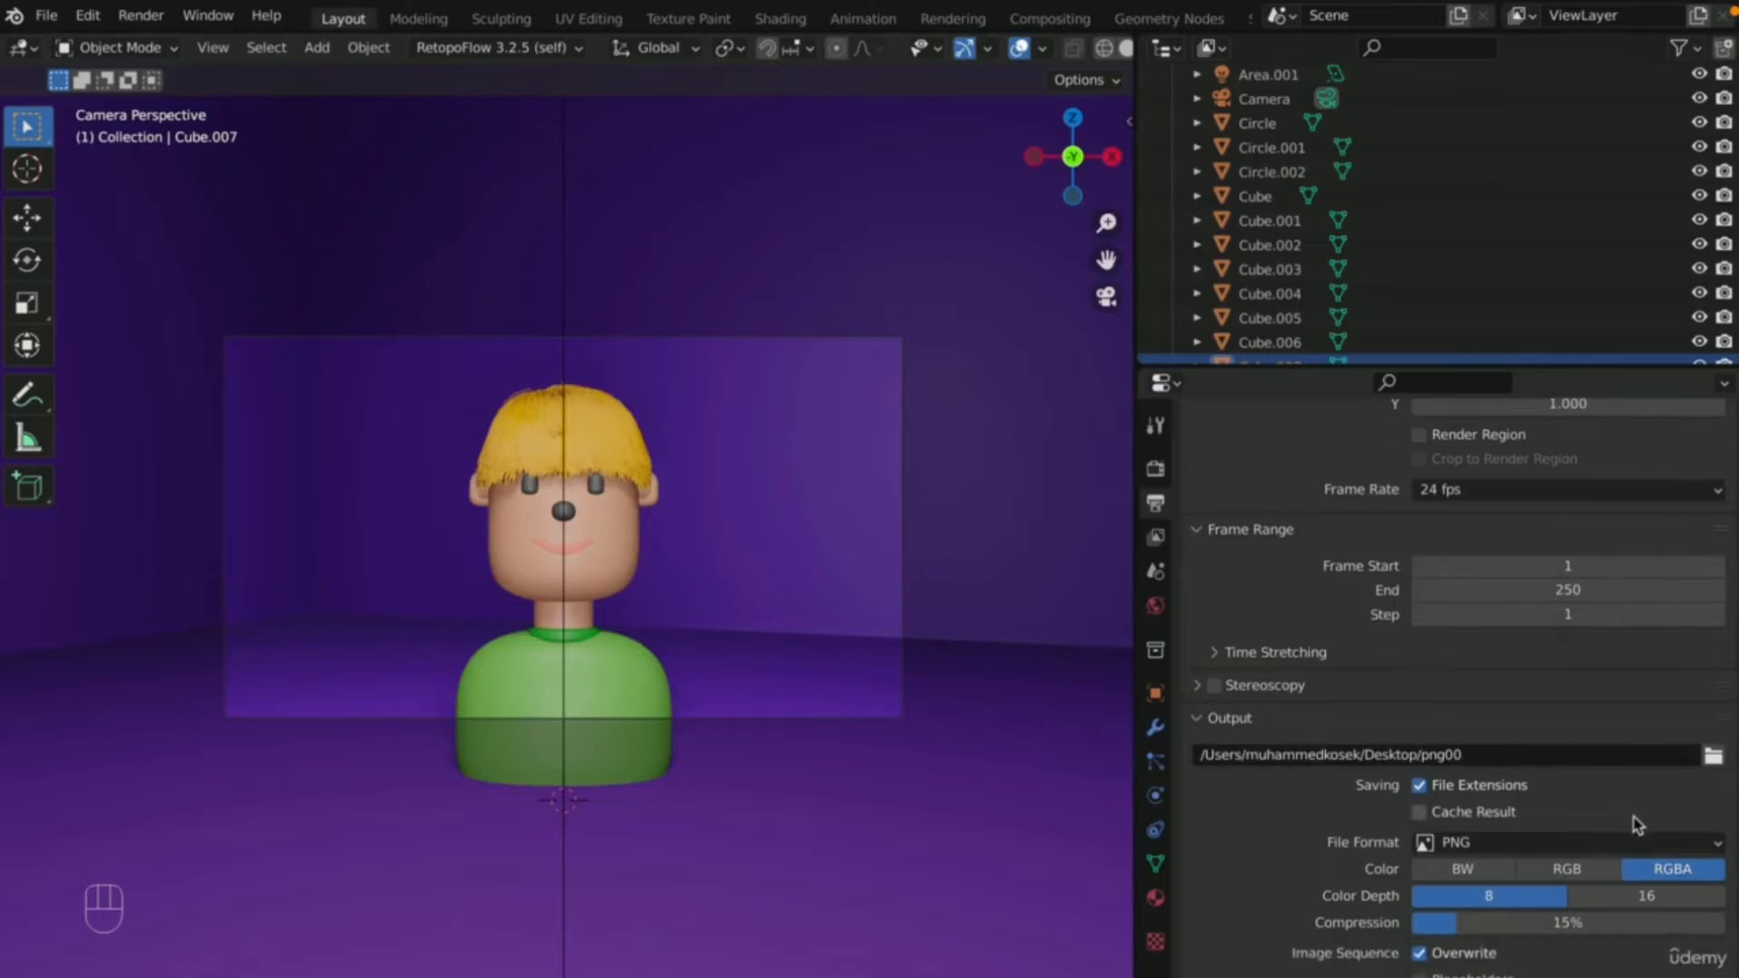
- Render a still image from the camera view and inspect the character in the result
click(148, 21)
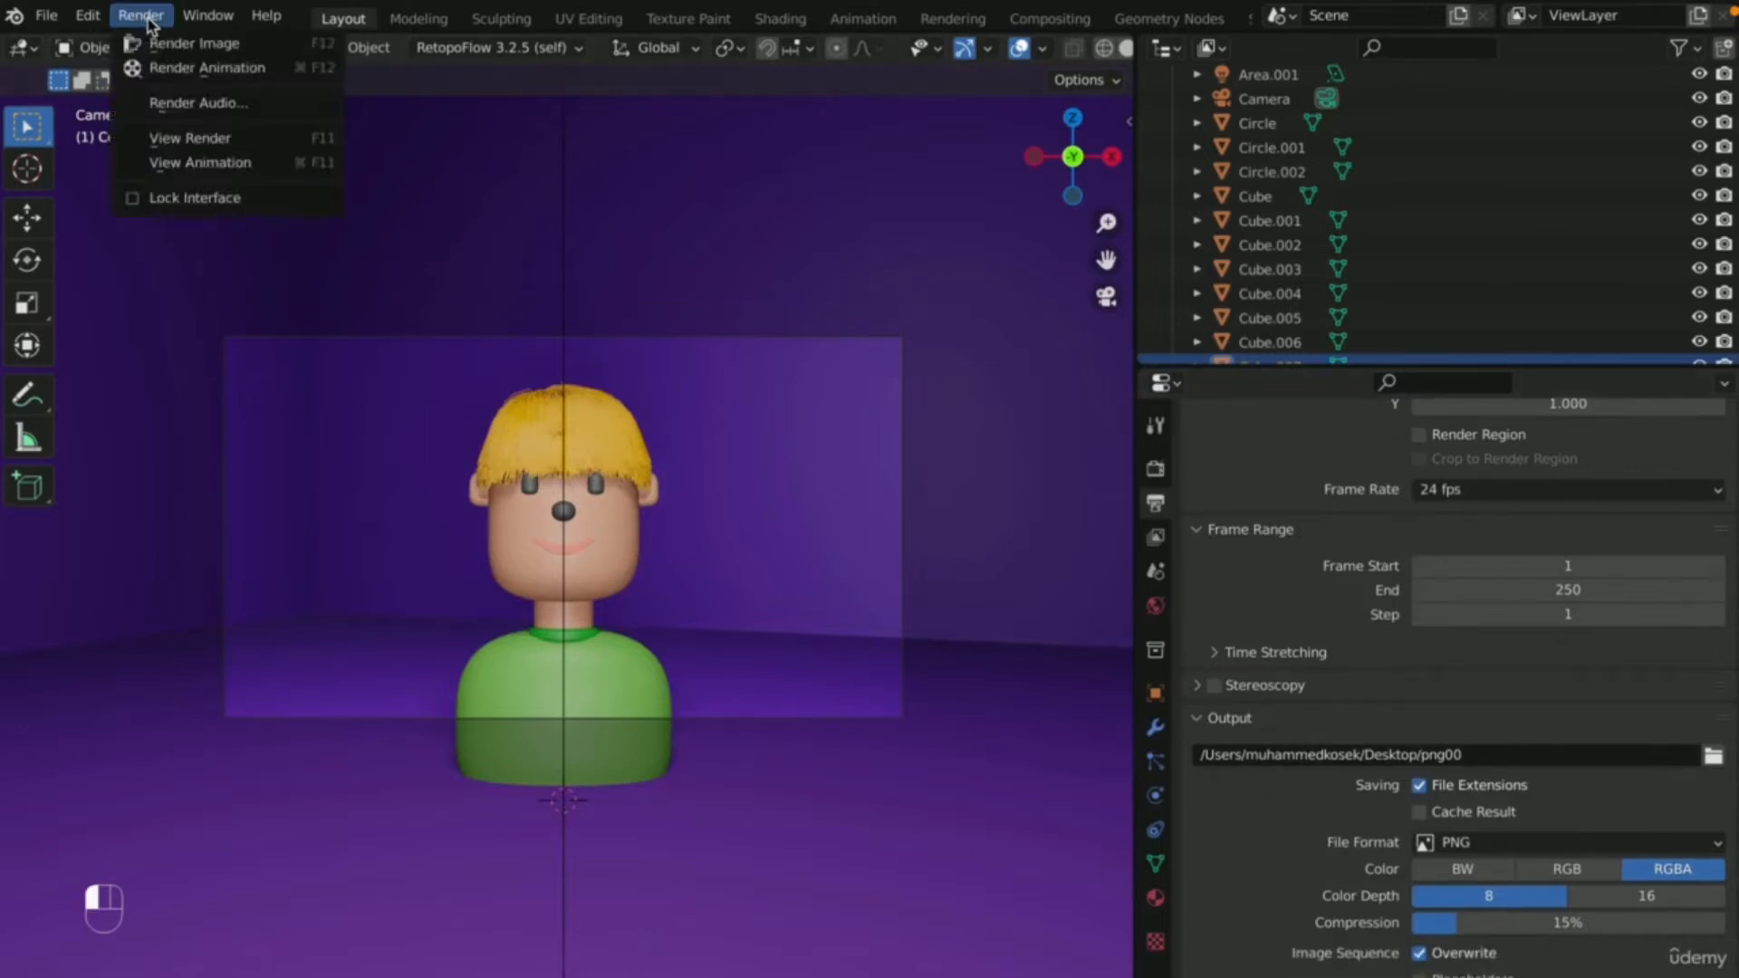
click(206, 45)
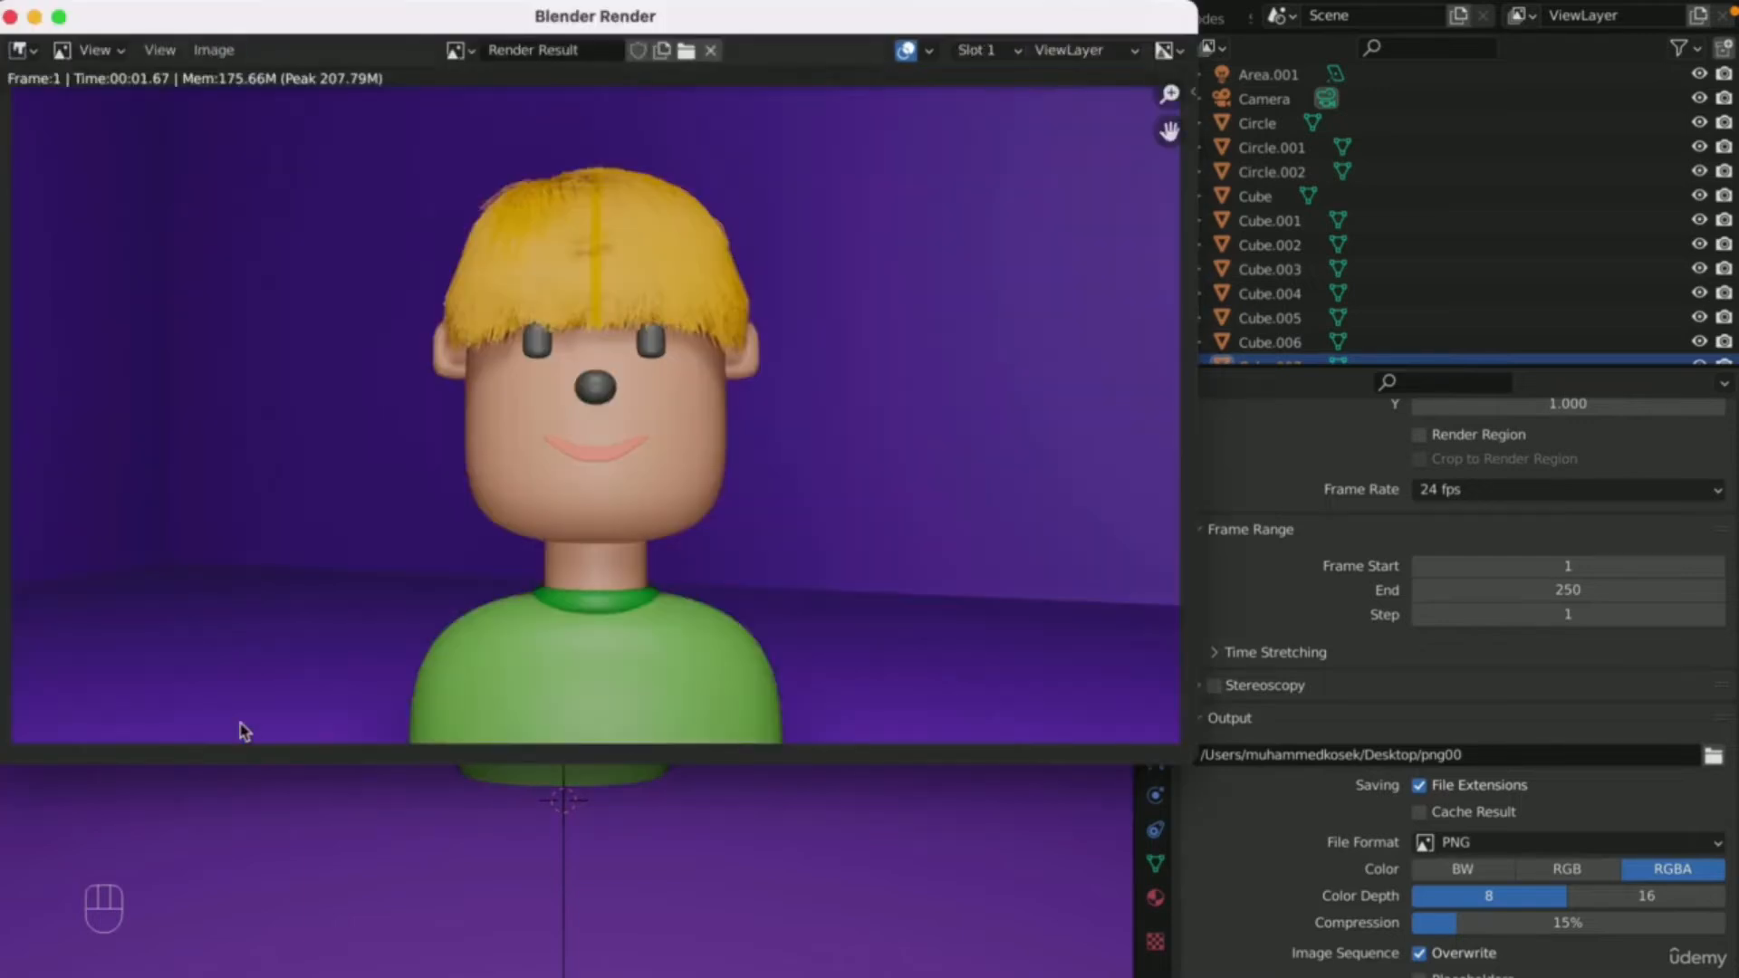
scroll(489, 579, down, 5)
scroll(525, 543, up, 6)
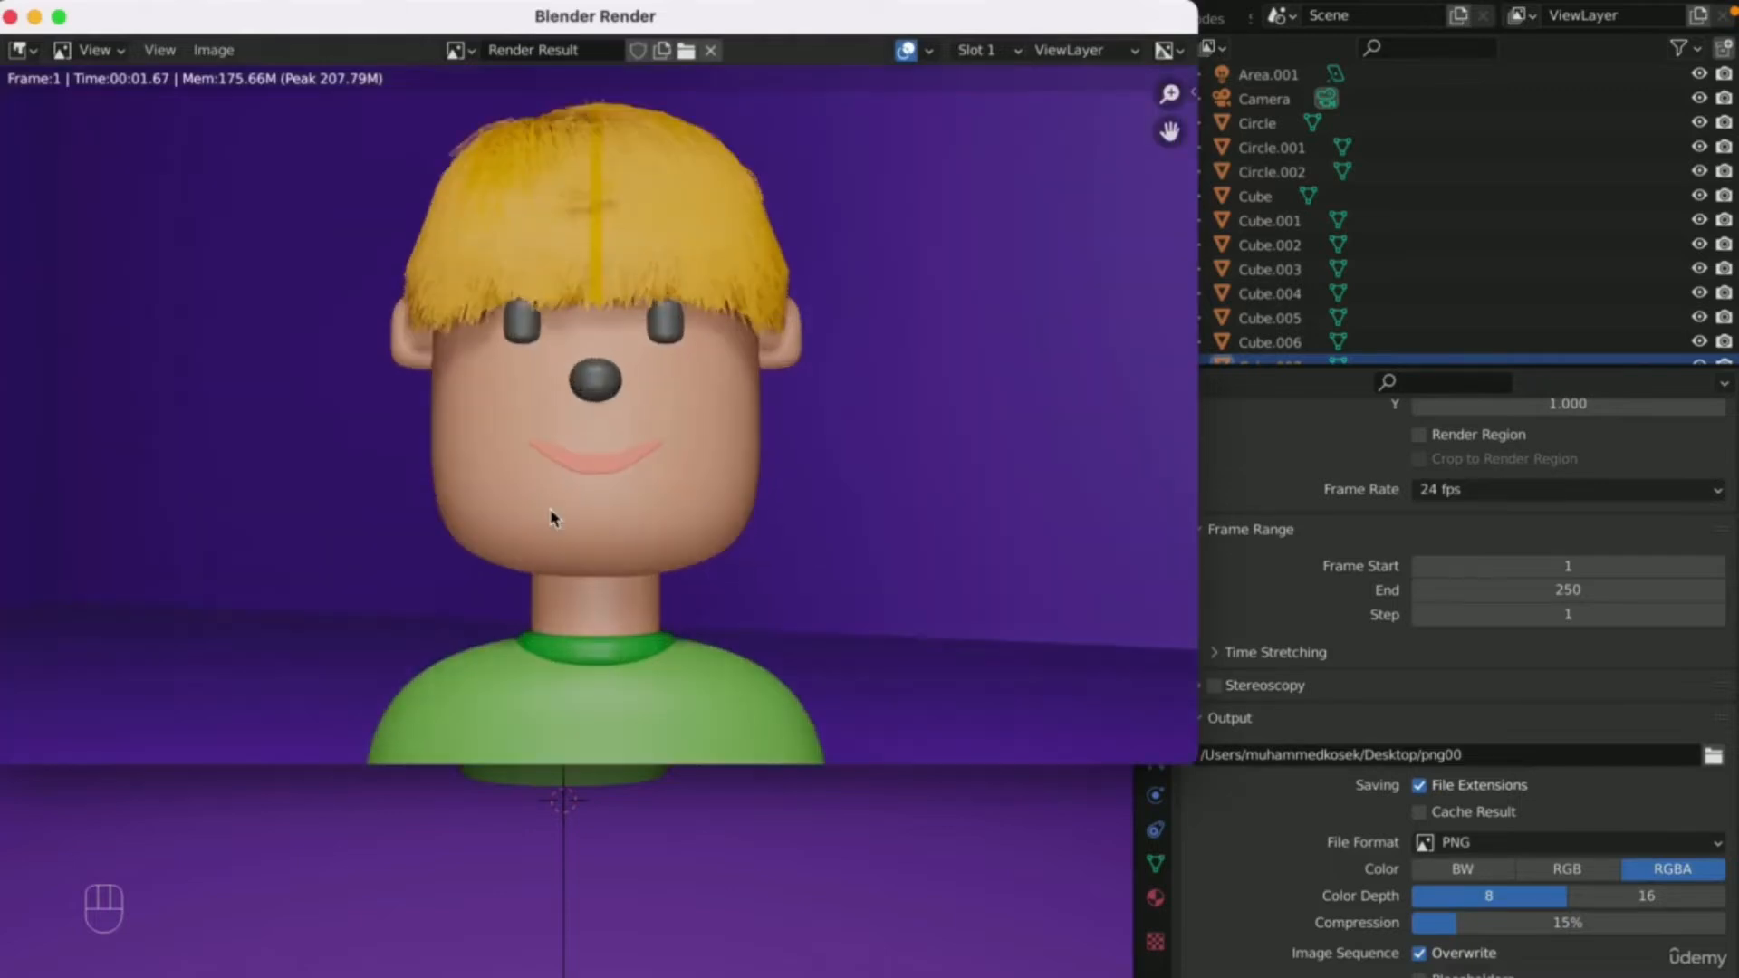
scroll(549, 516, down, 2)
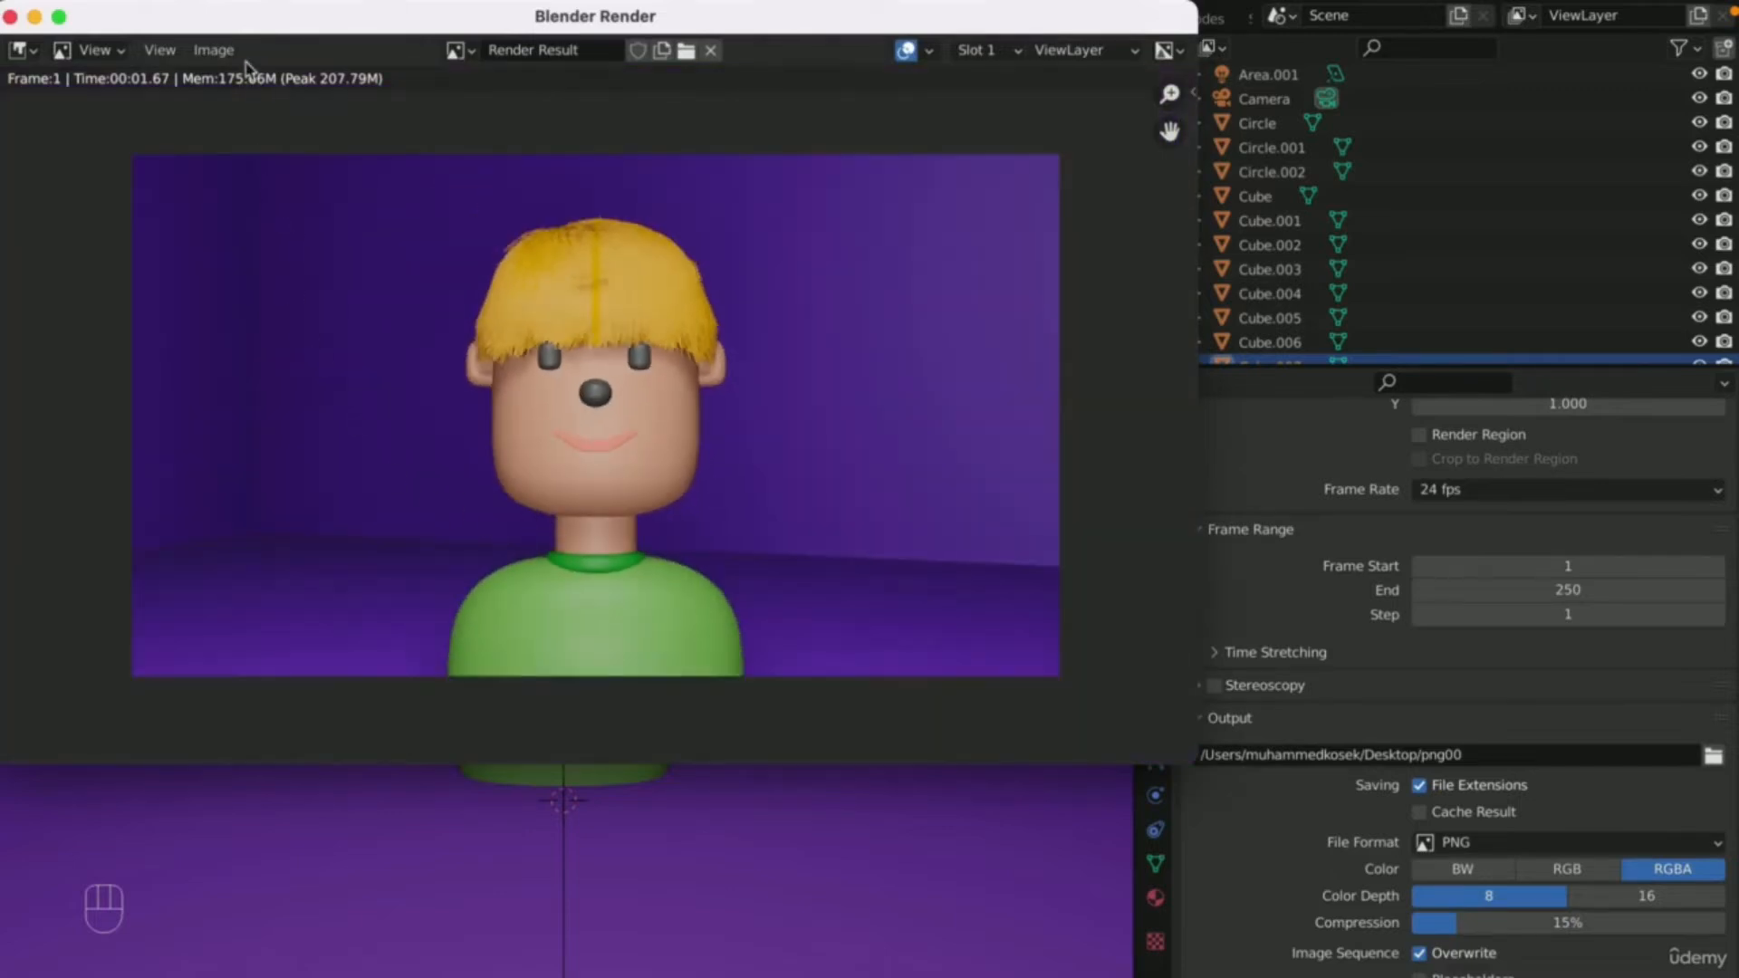
- Save the rendered image to the Desktop as ".png00.png" and close the render window
click(212, 50)
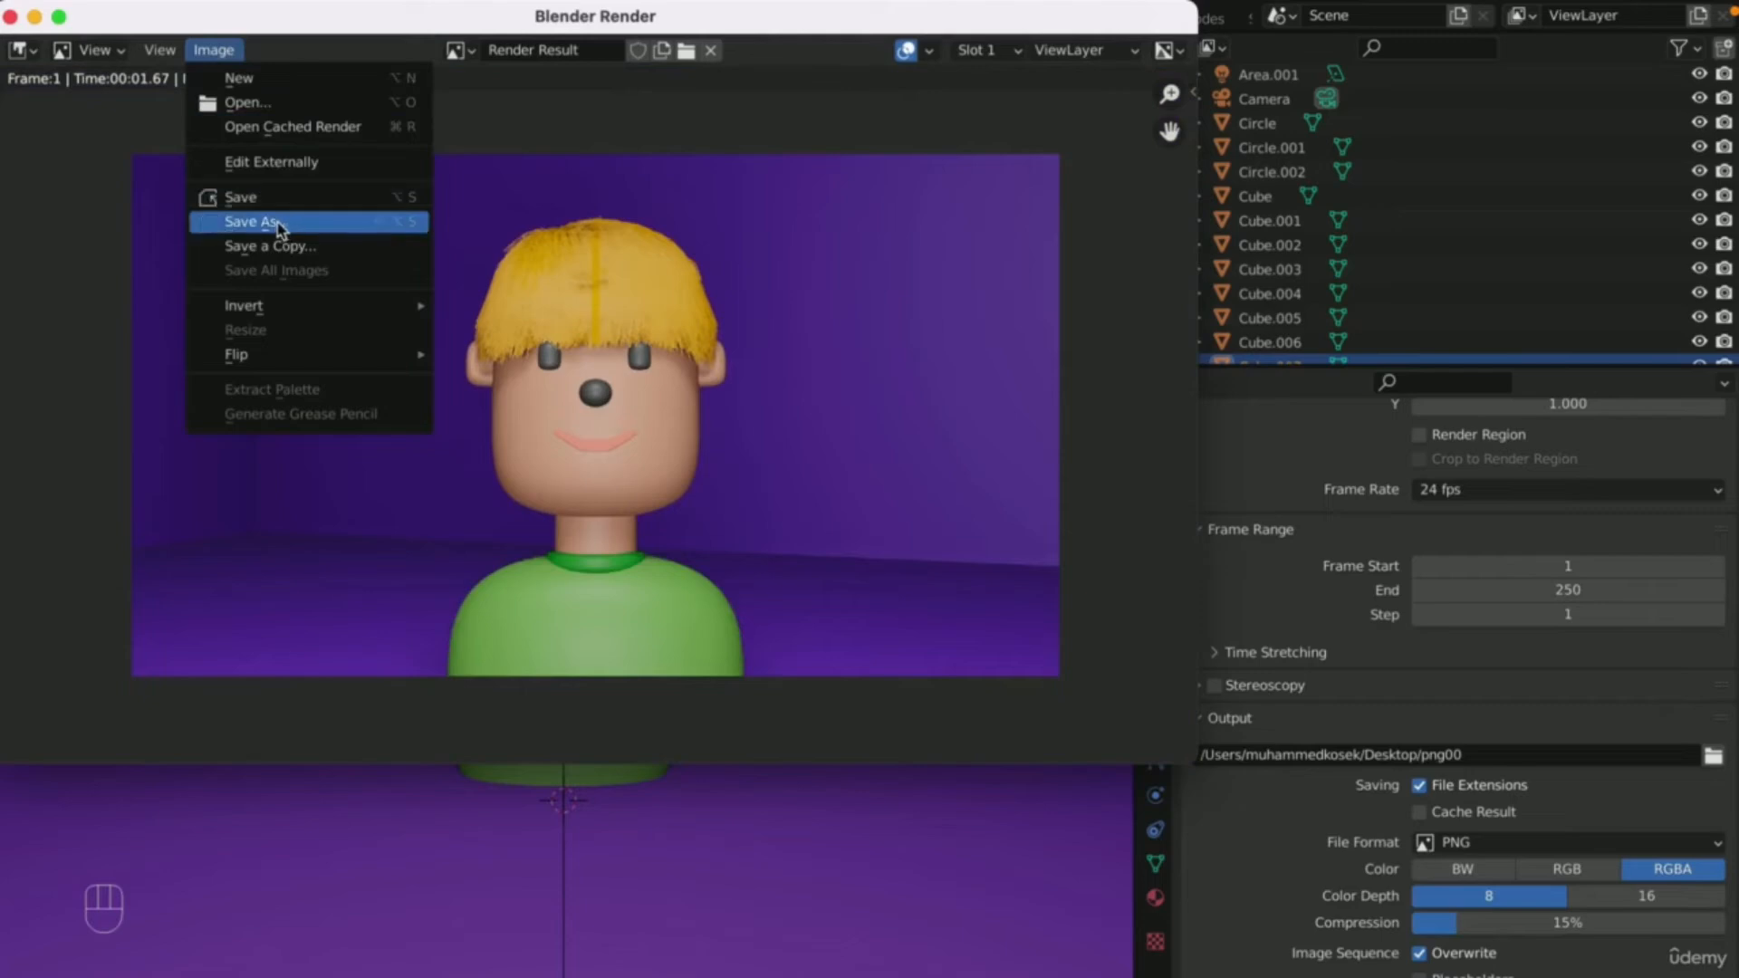
click(311, 226)
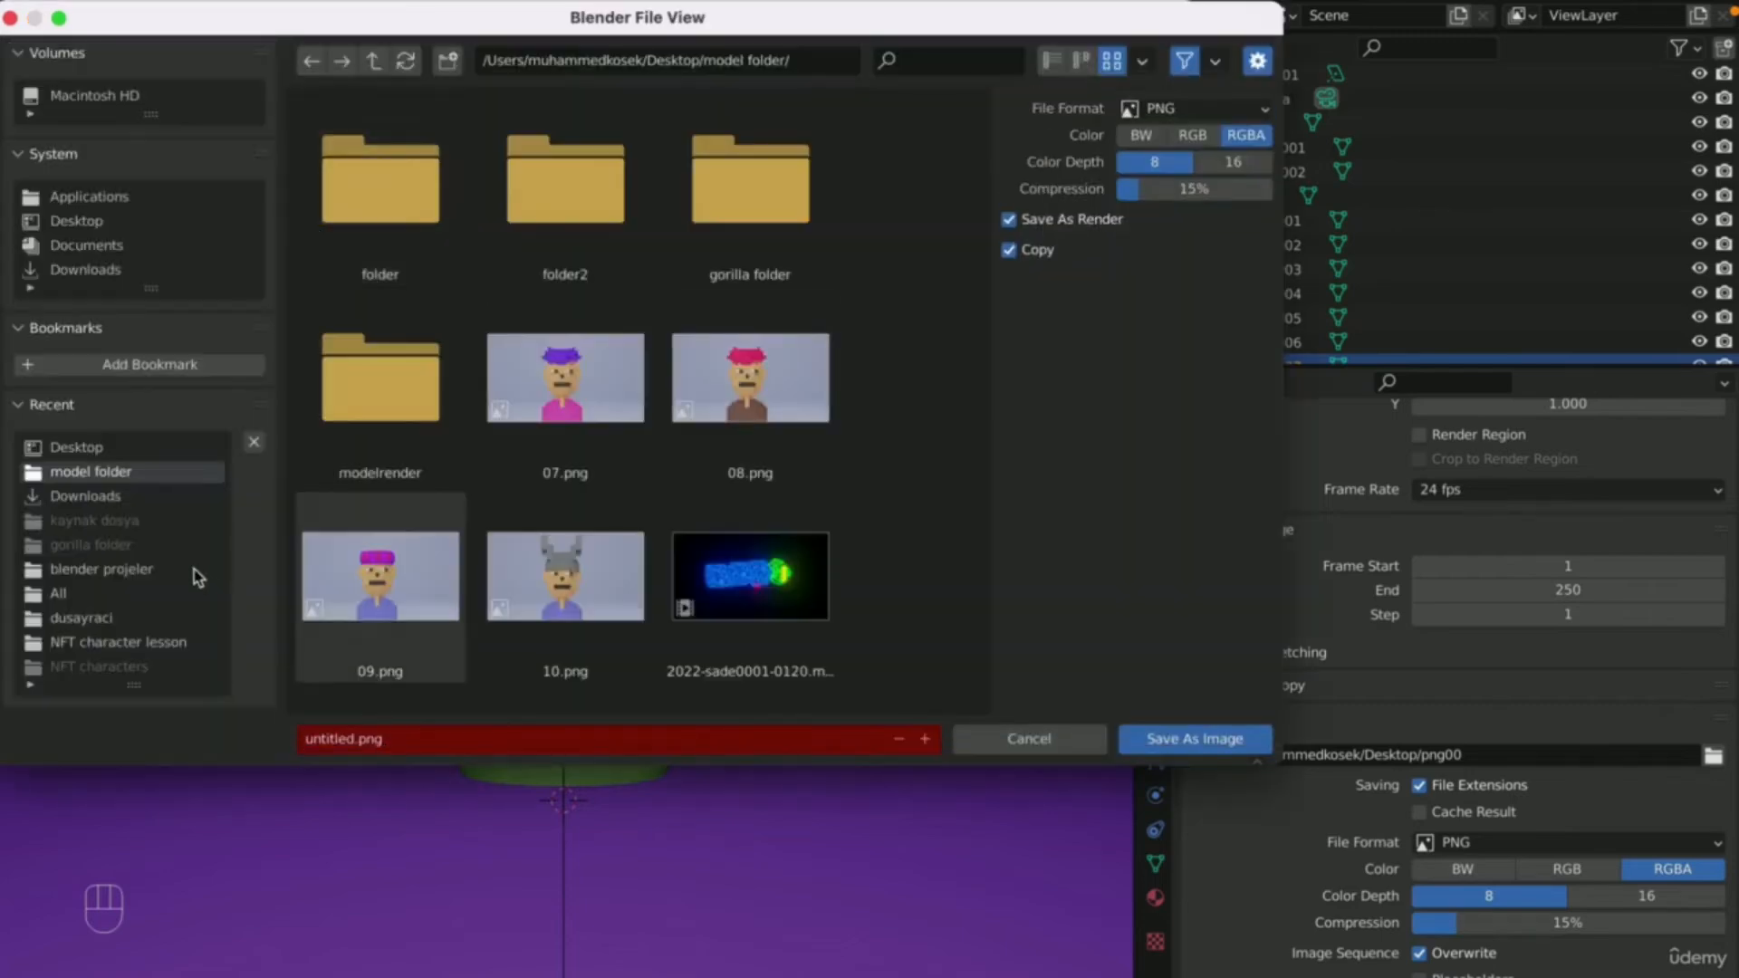
click(377, 740)
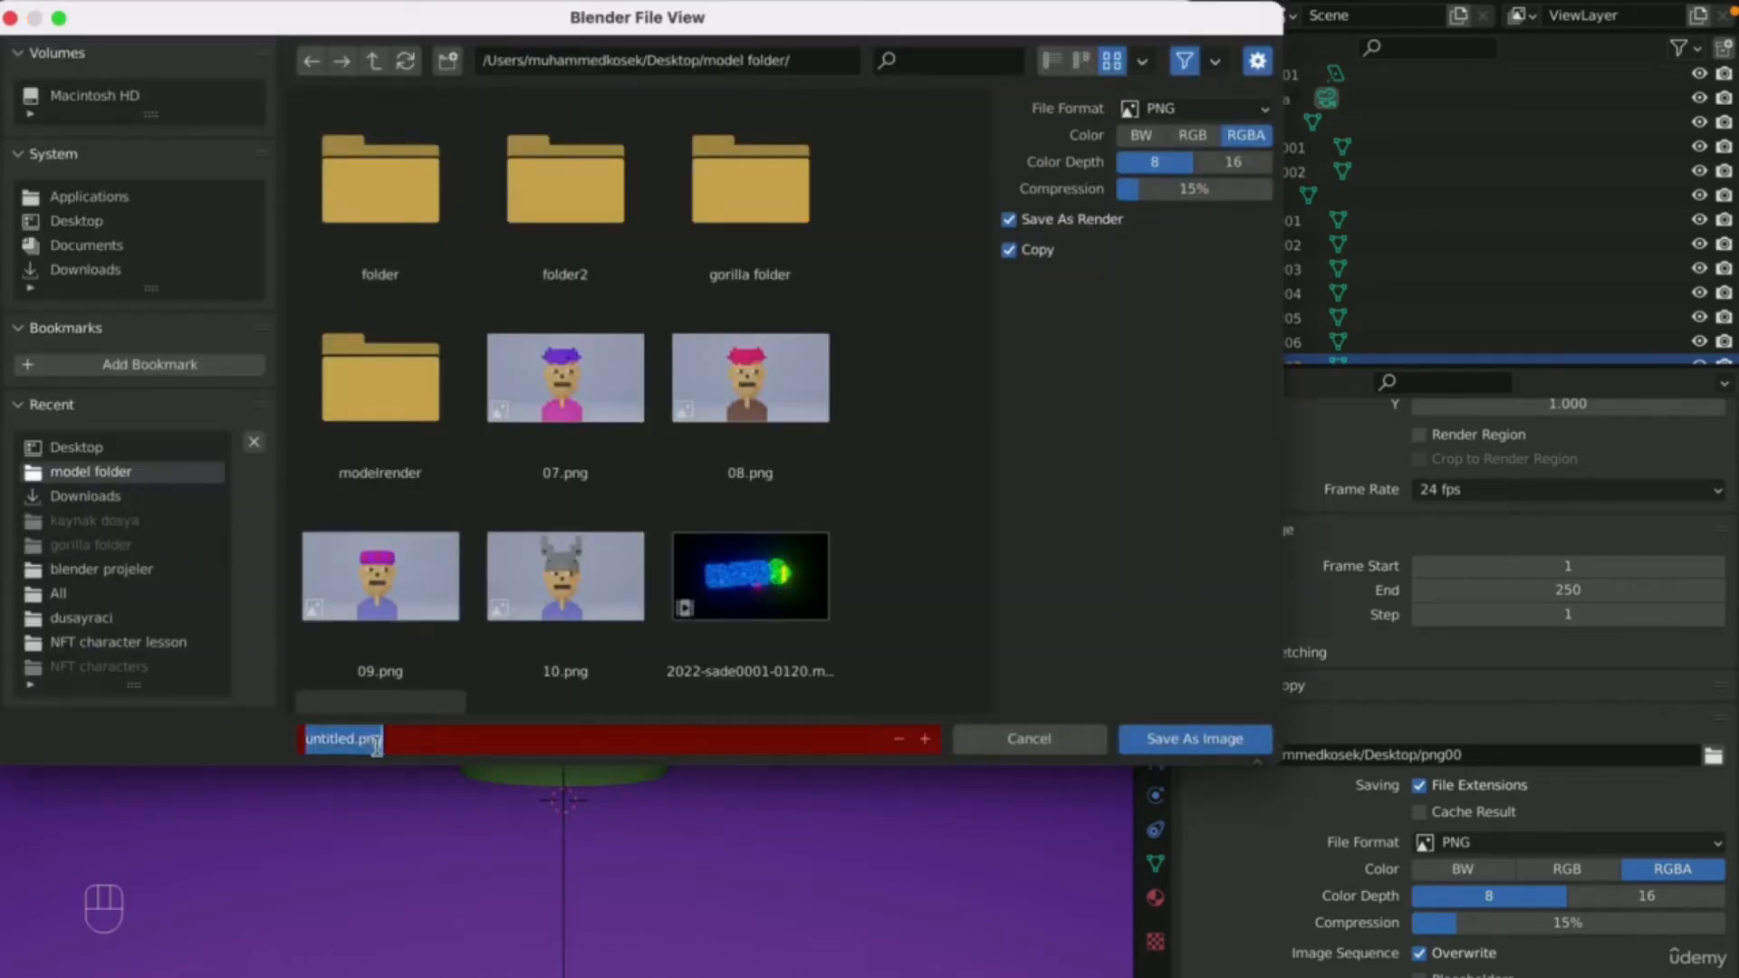
key(BackSpace)
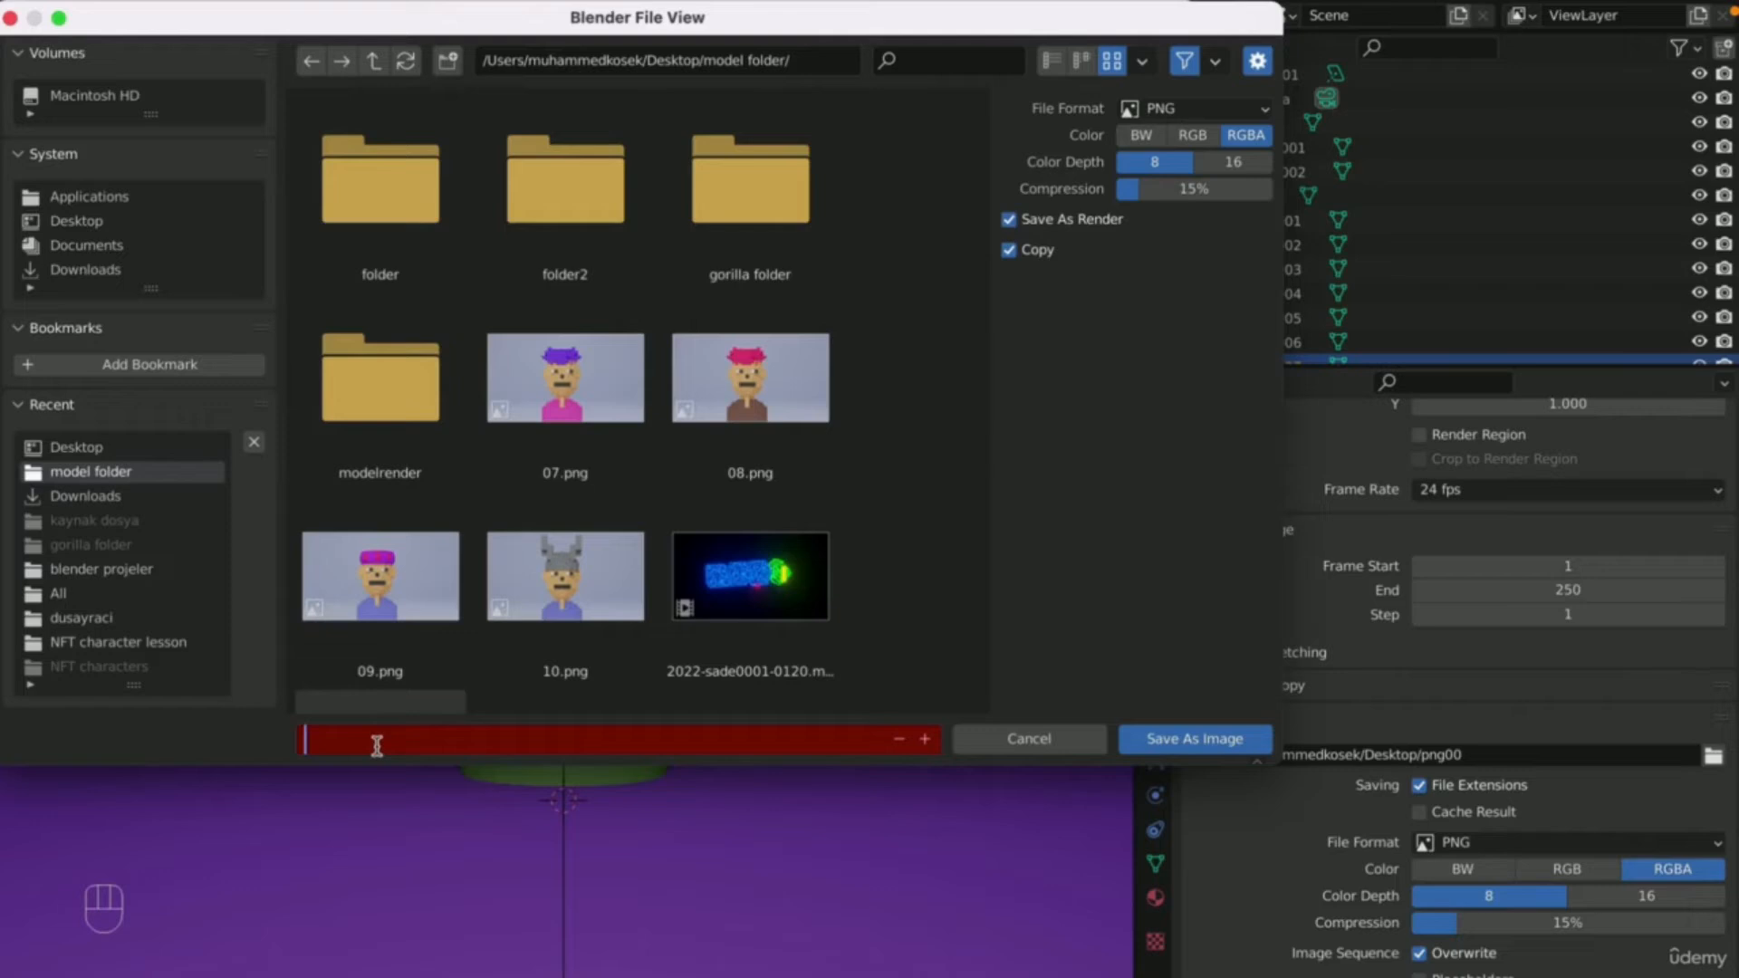
click(86, 450)
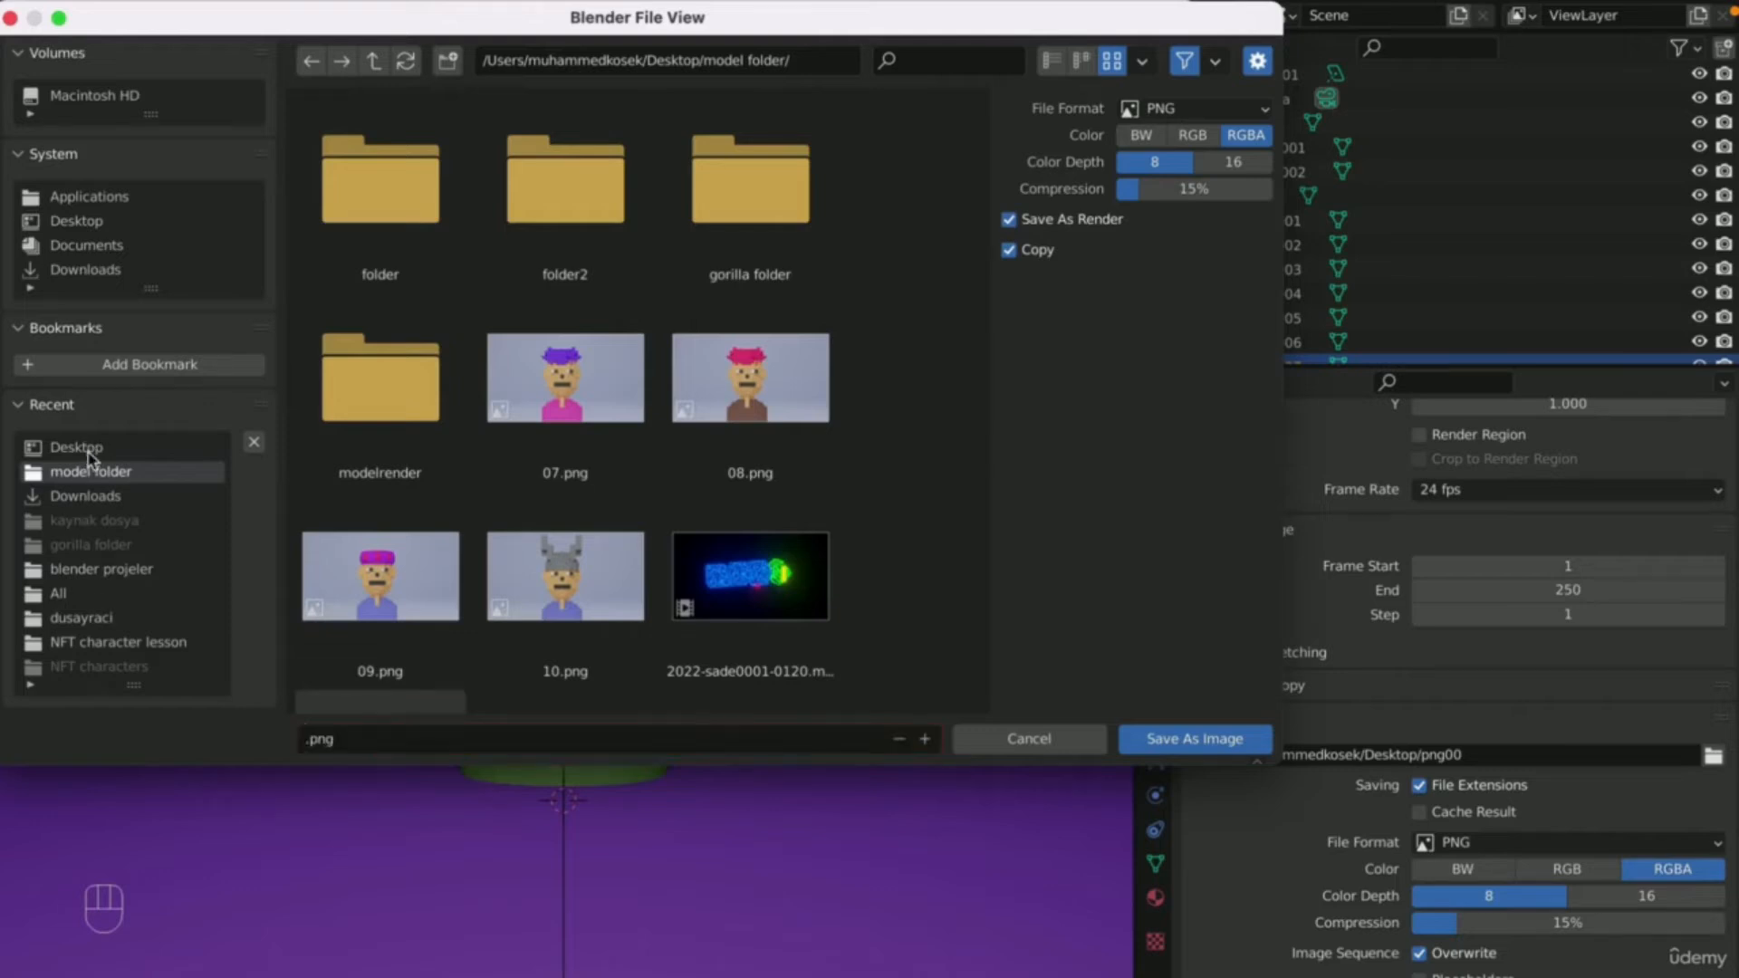
click(326, 737)
click(353, 743)
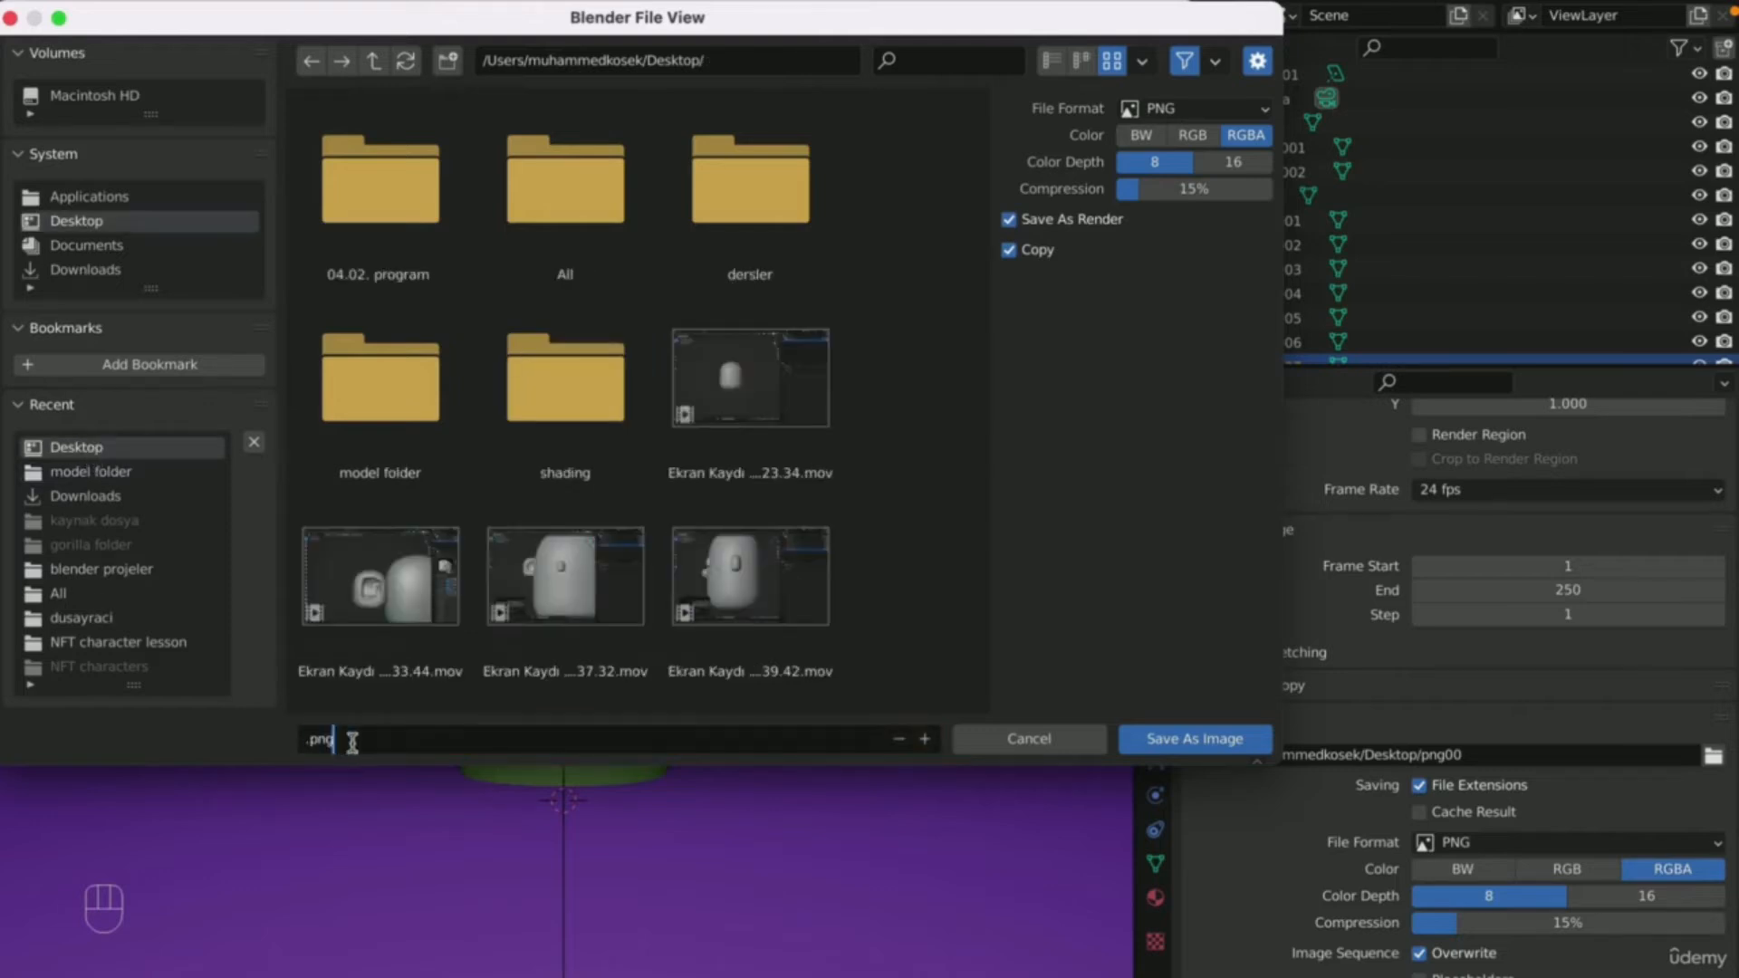
text(00)
key(Return)
click(1234, 737)
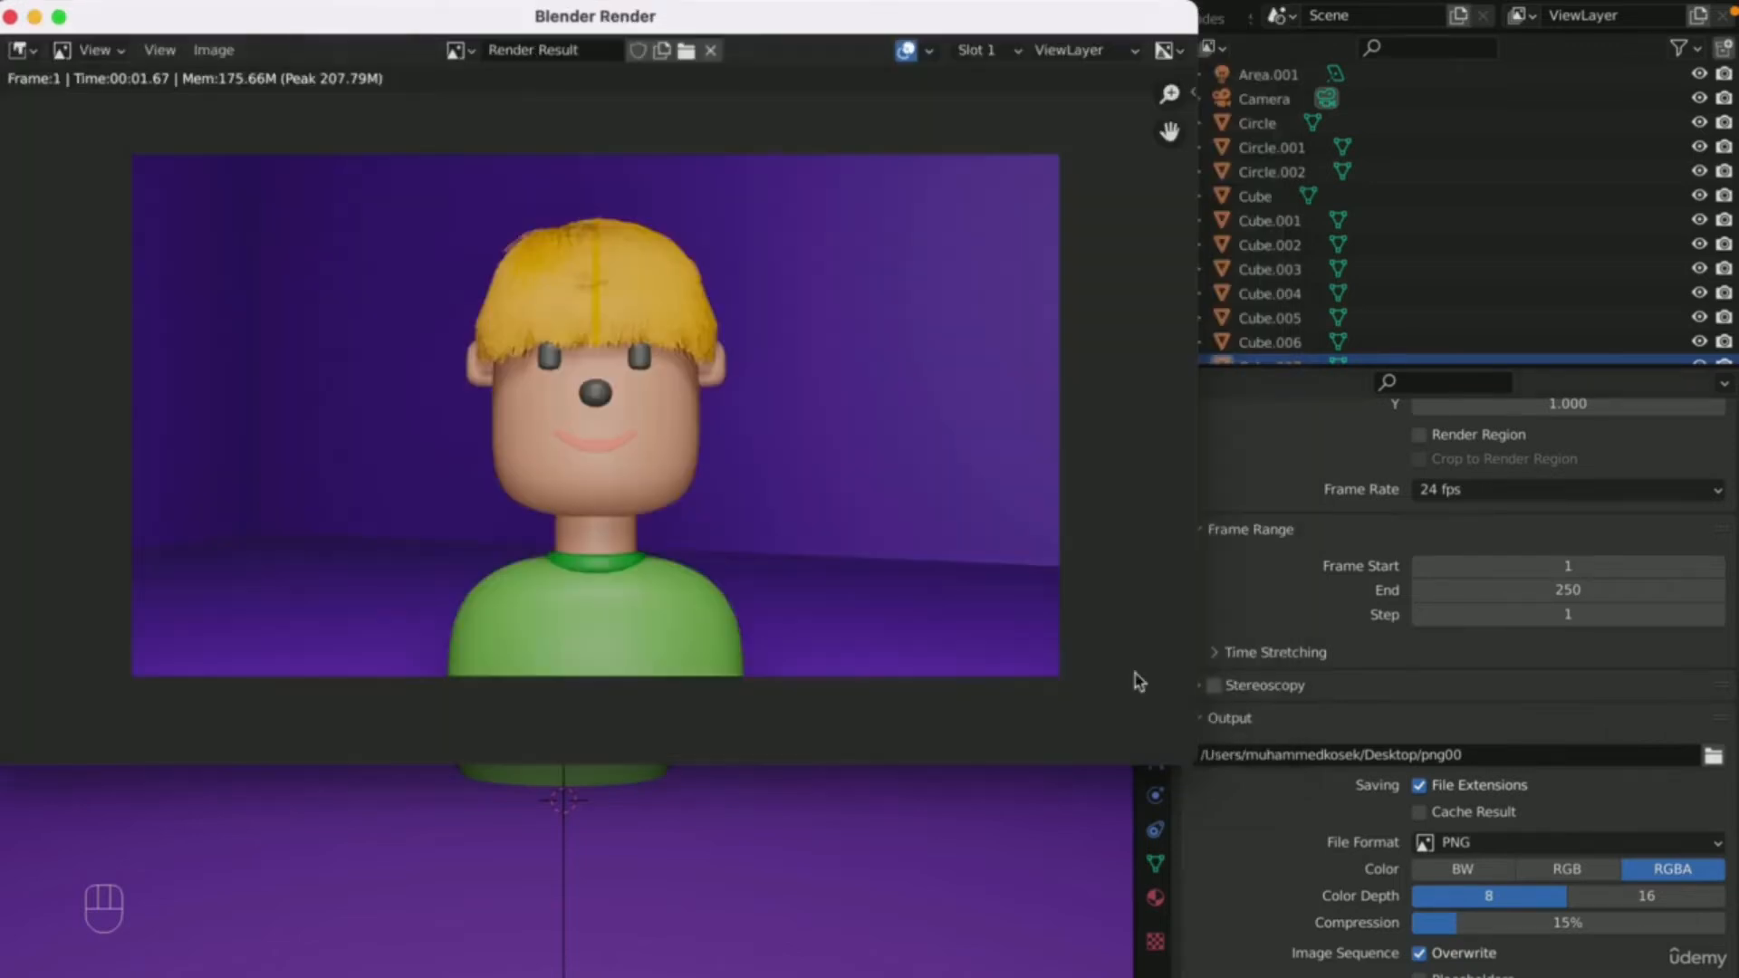
scroll(595, 407, up, 1)
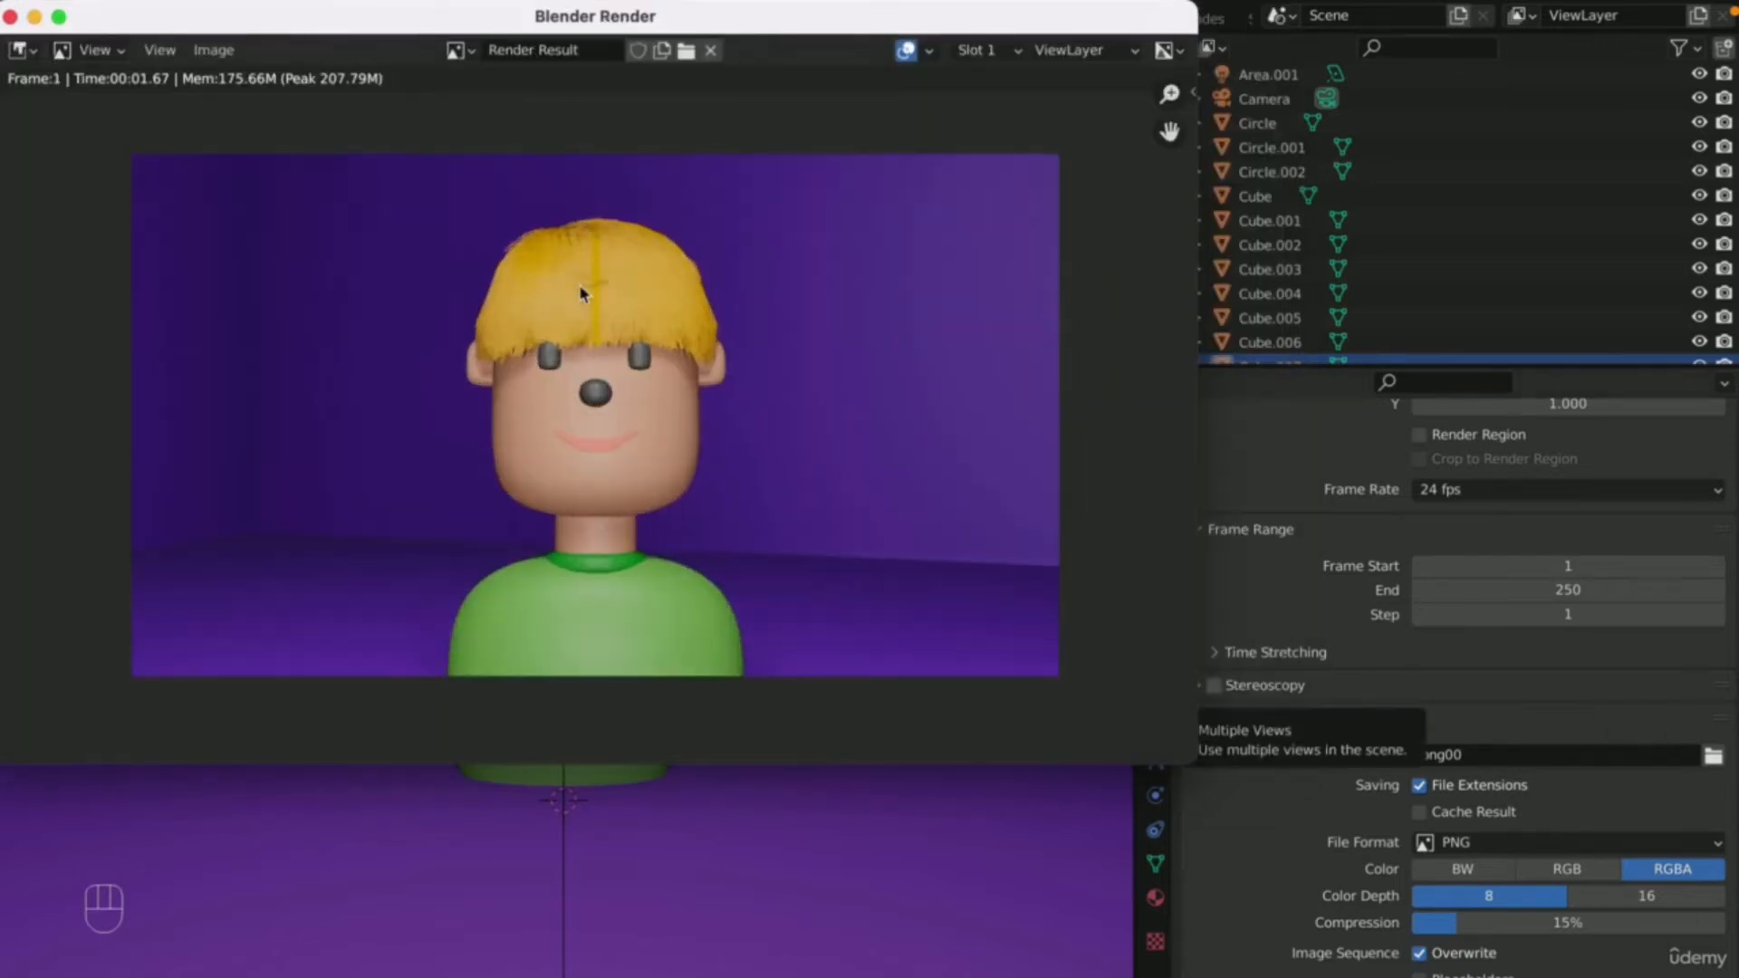
click(10, 17)
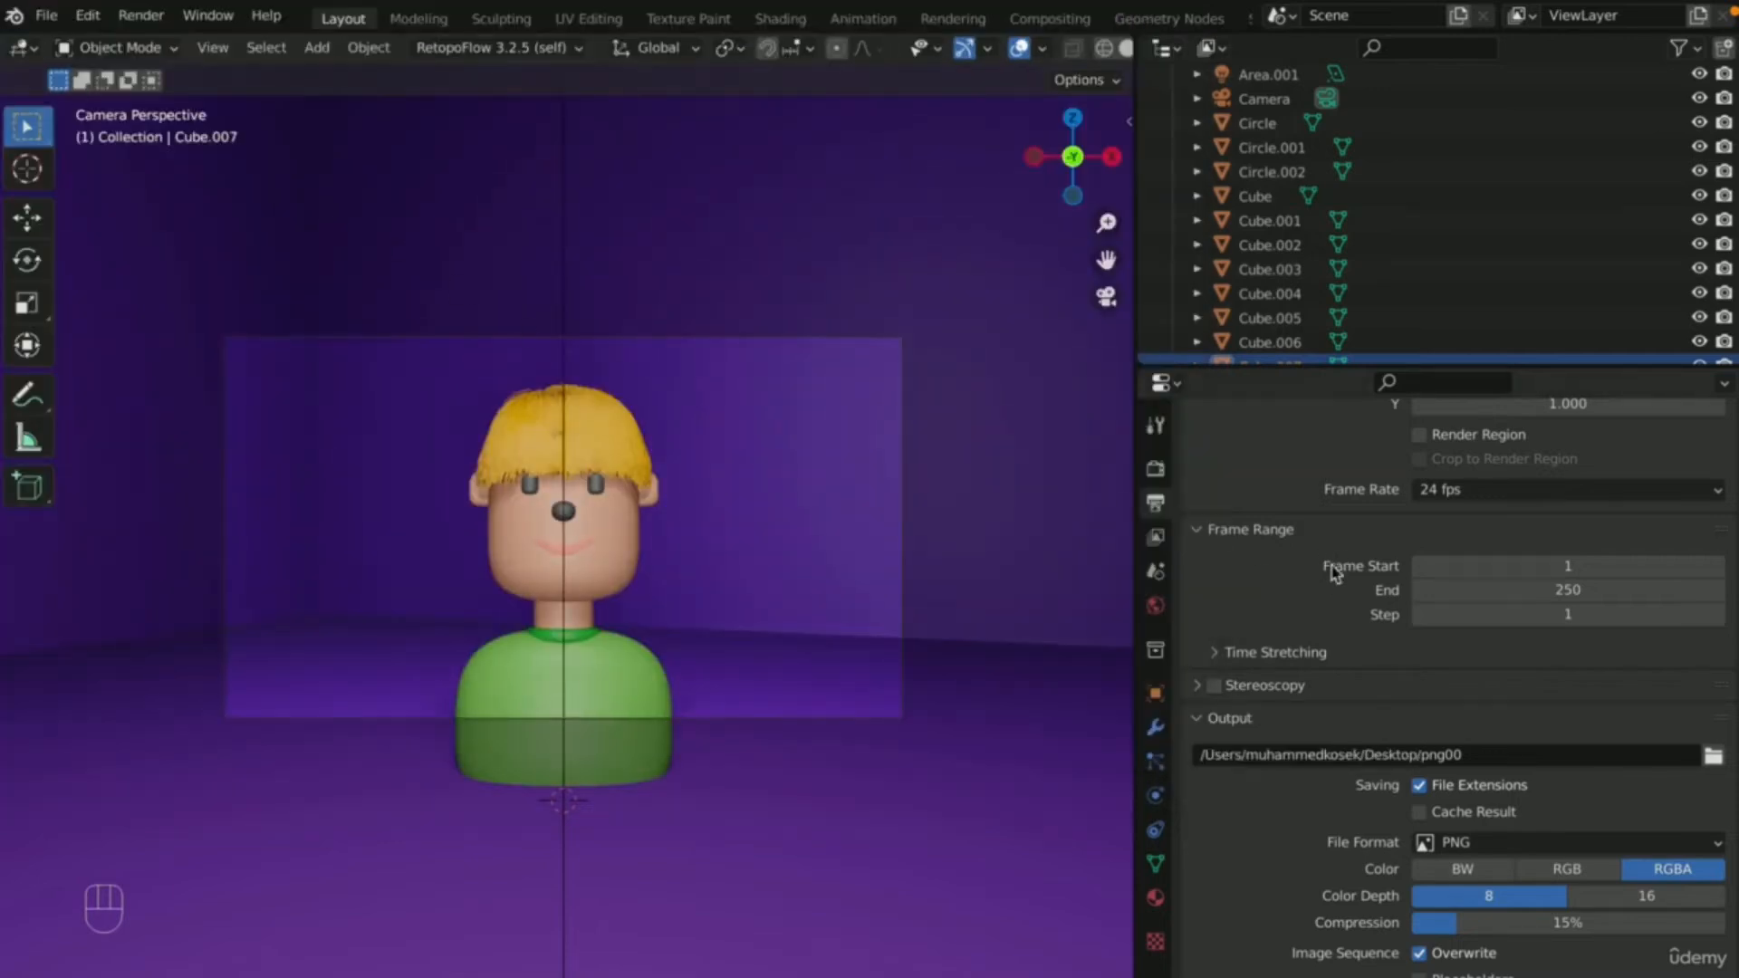
- Switch the scene's render engine to Cycles and check the character up close in the viewport
scroll(1331, 571, up, 5)
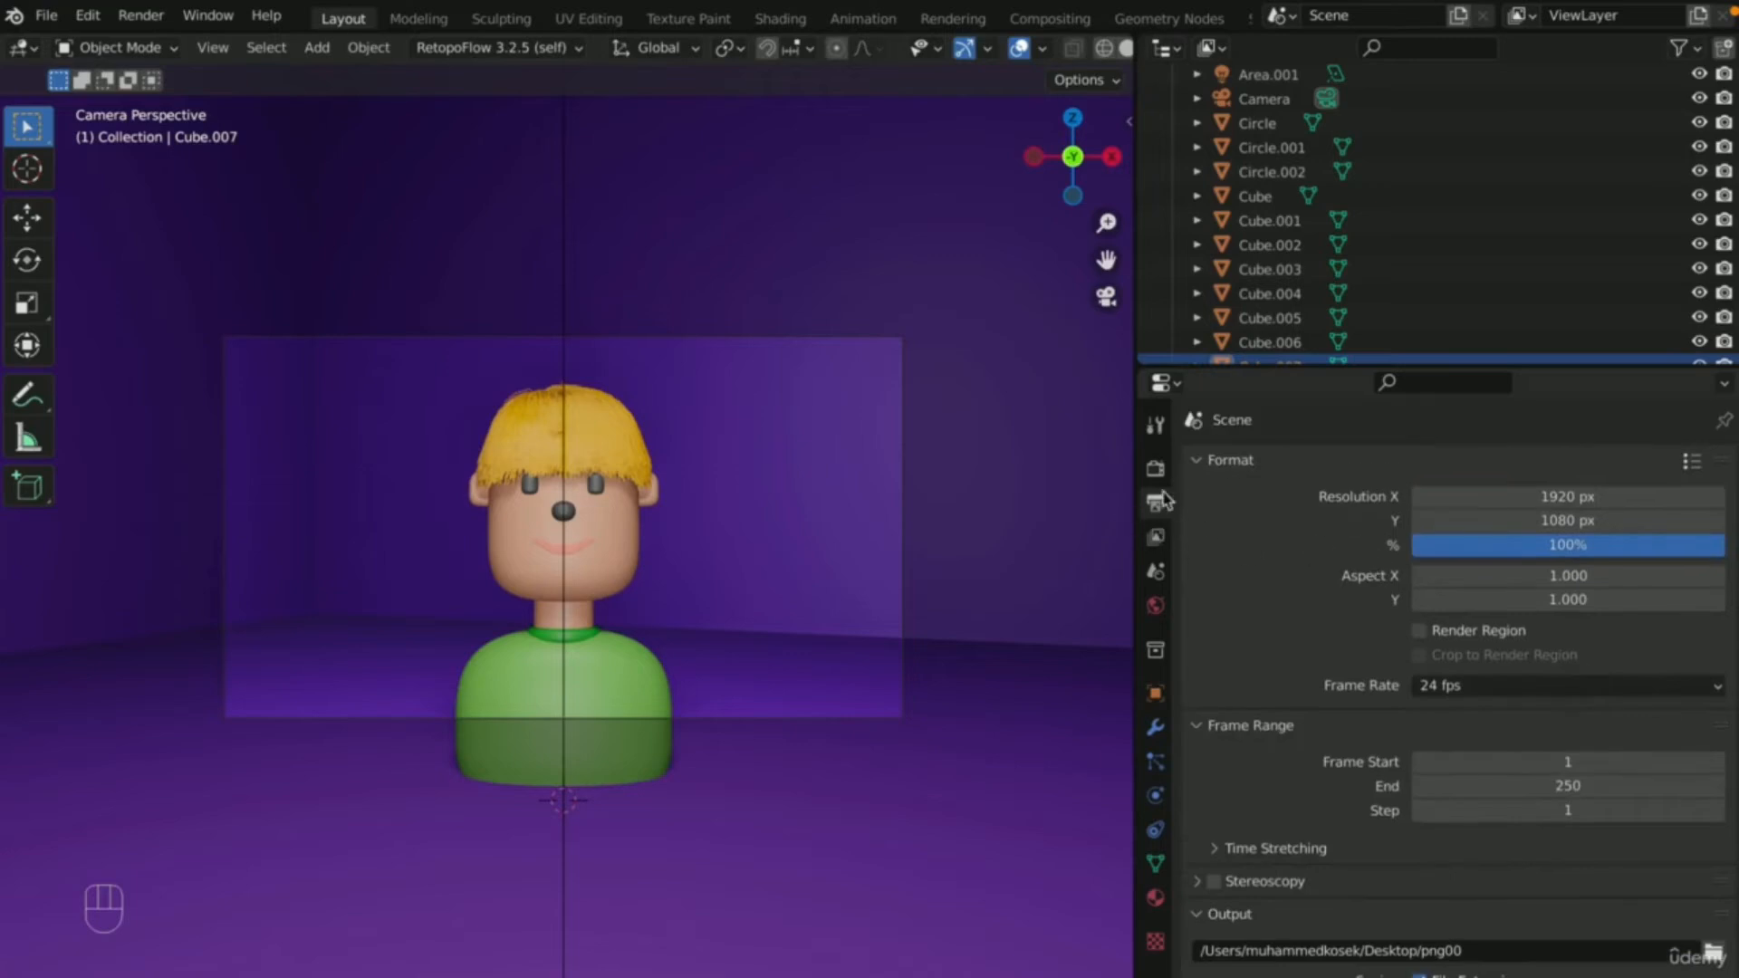
click(1155, 468)
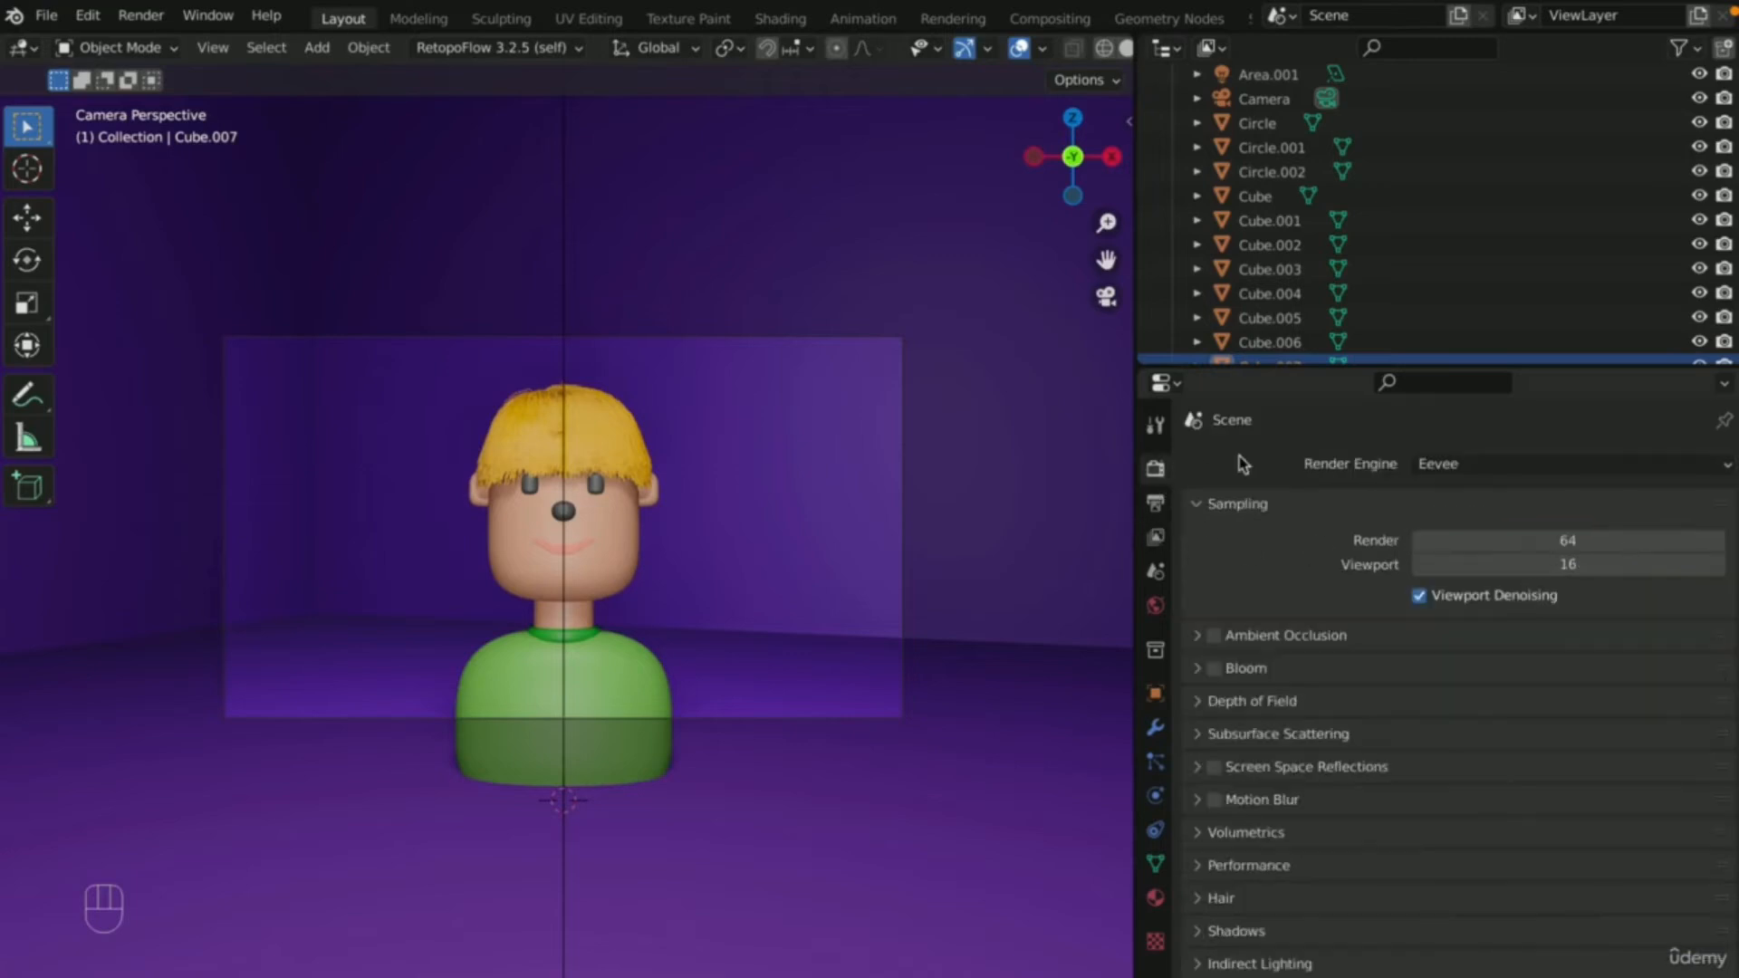
click(1458, 471)
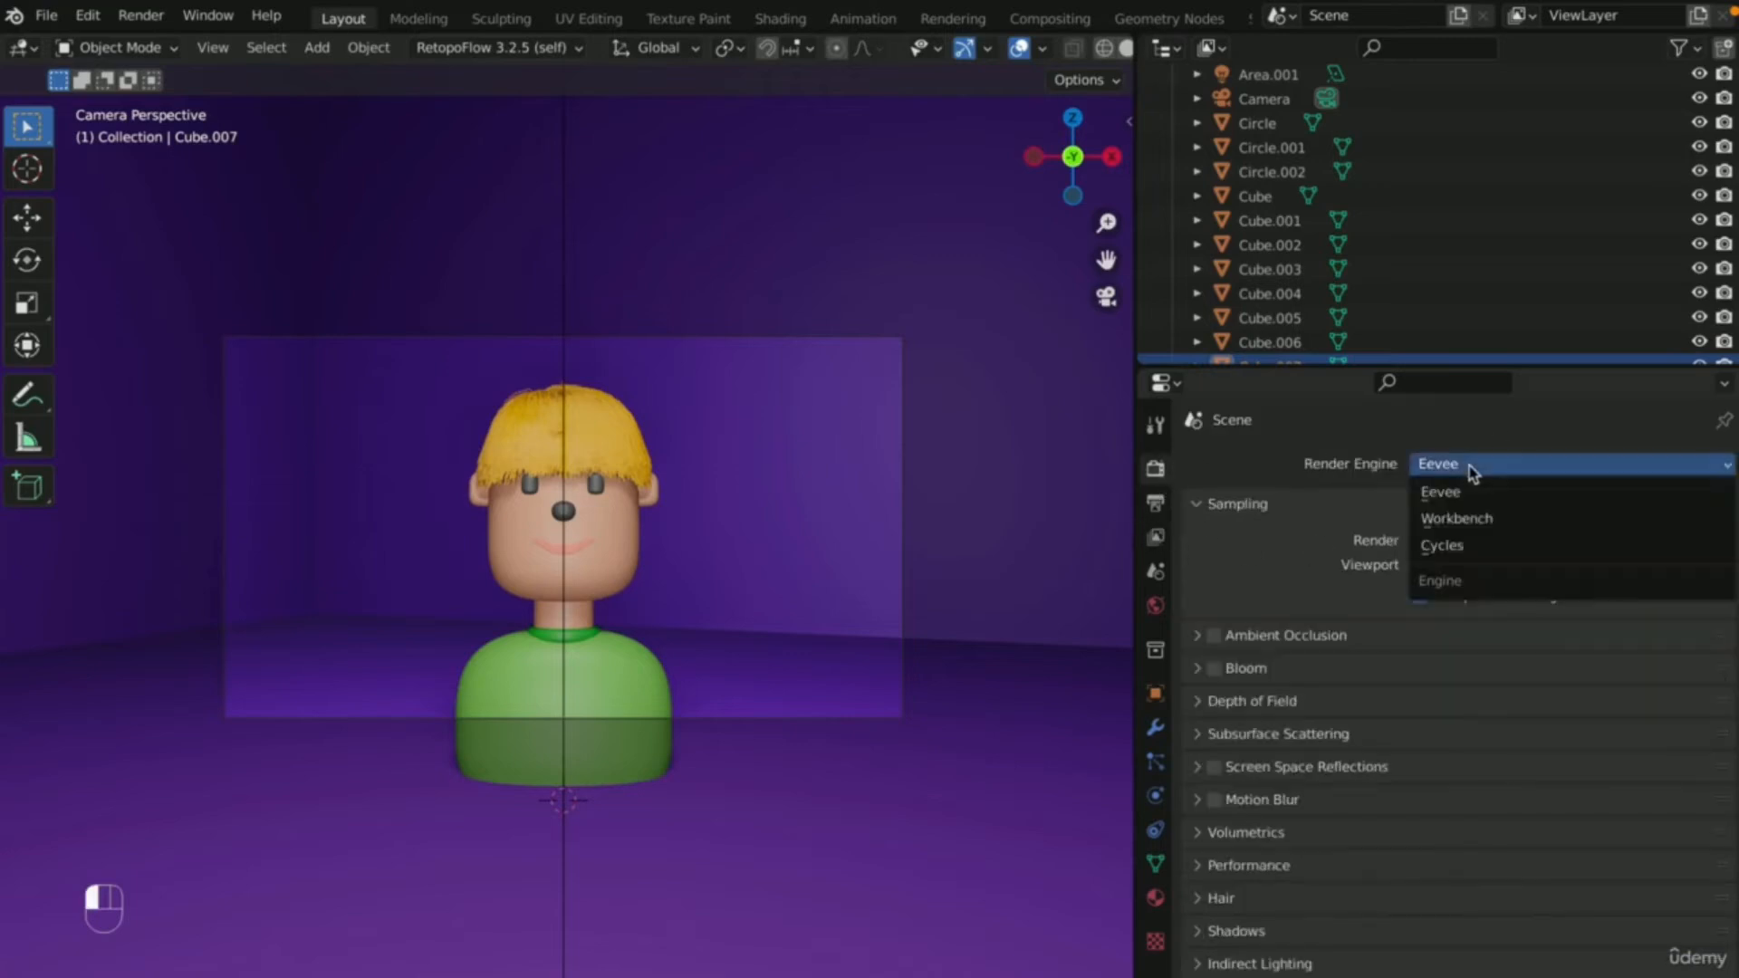
click(1476, 546)
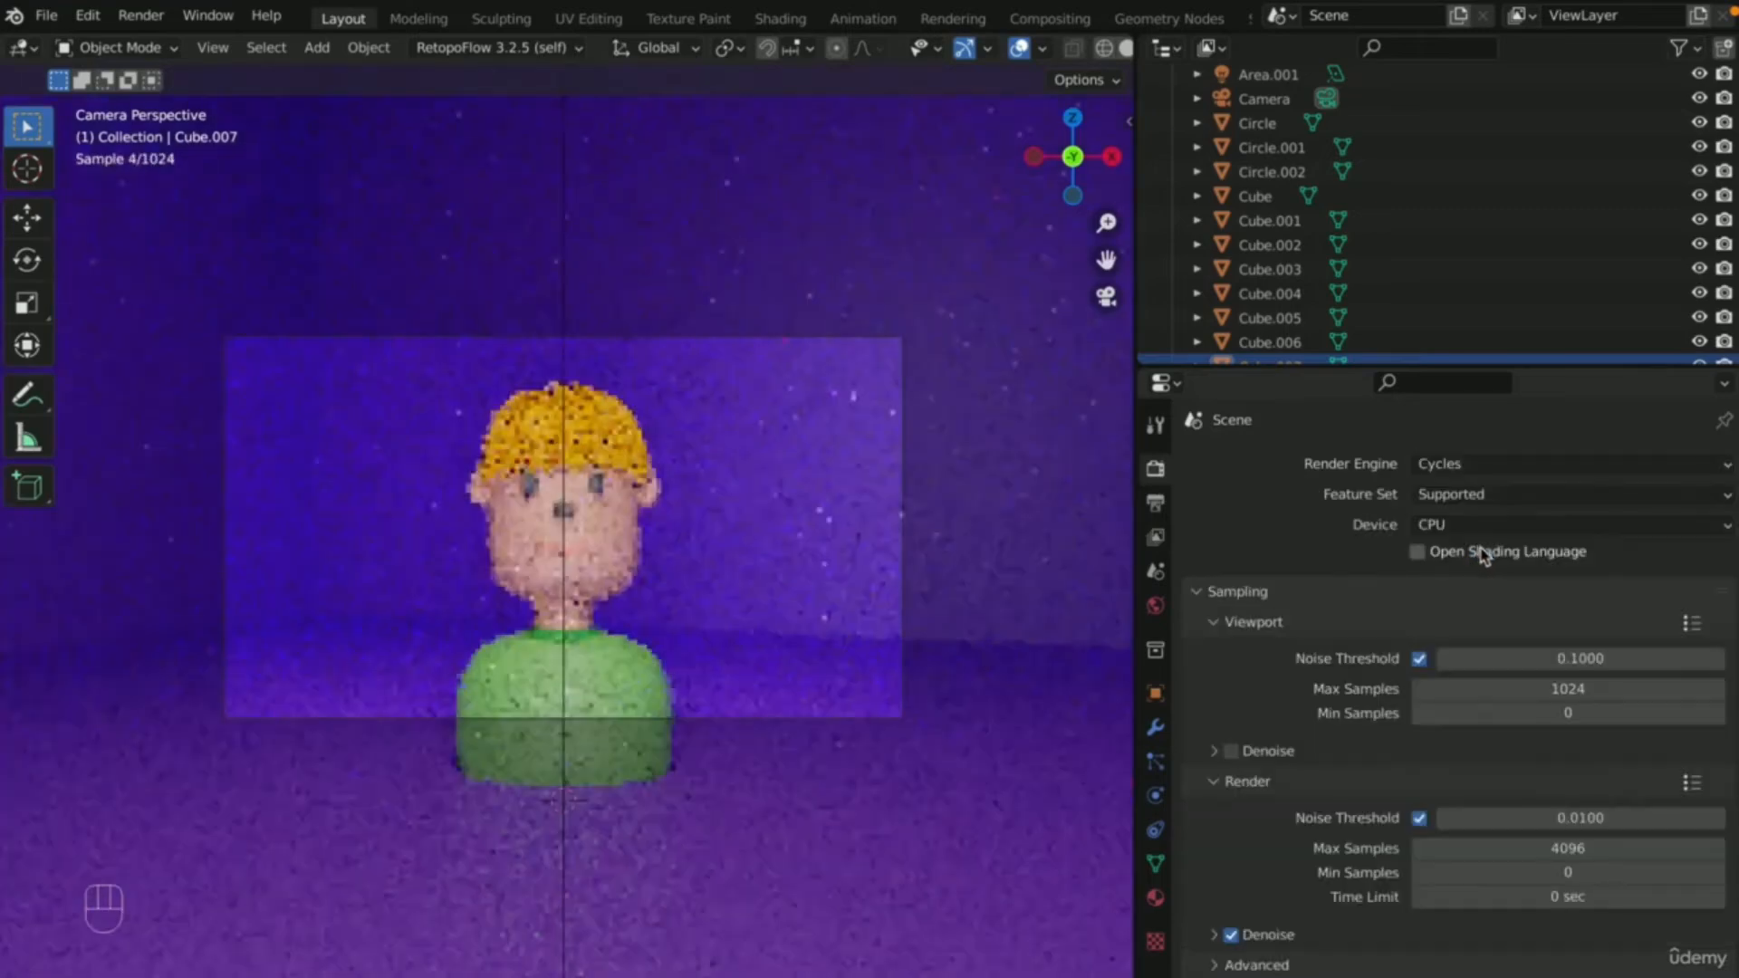
scroll(661, 450, up, 4)
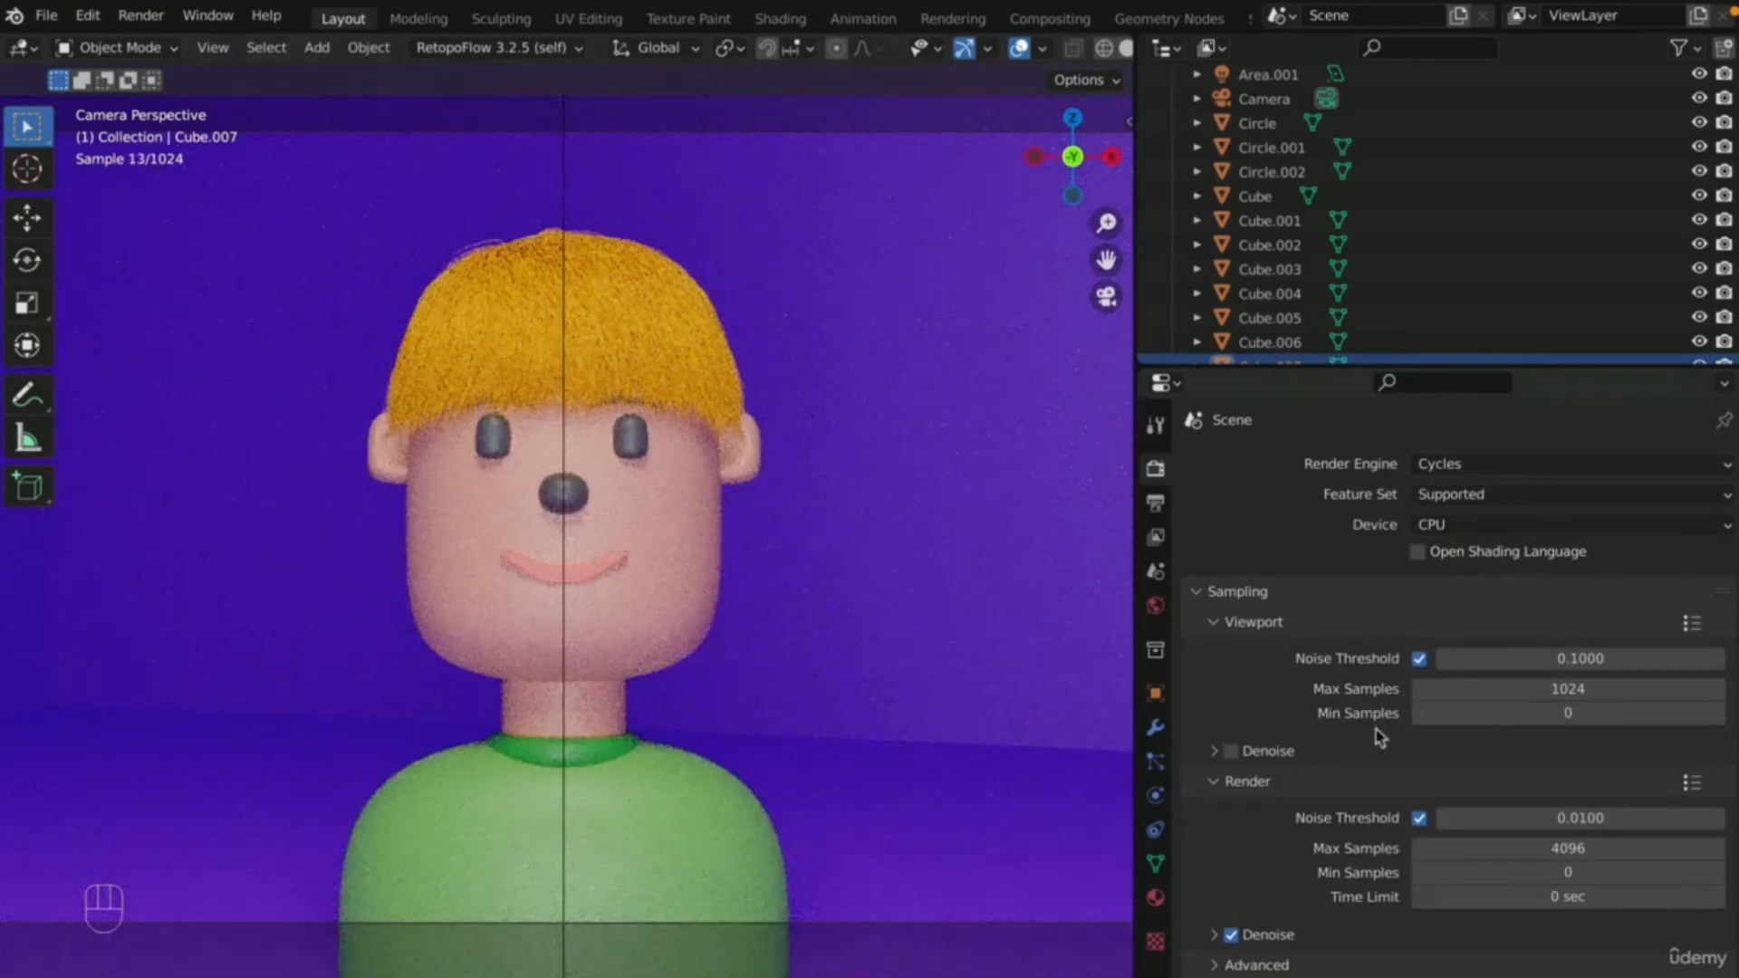
- Set the final render's maximum samples to 10 and render a still image with Cycles
double_click(1583, 857)
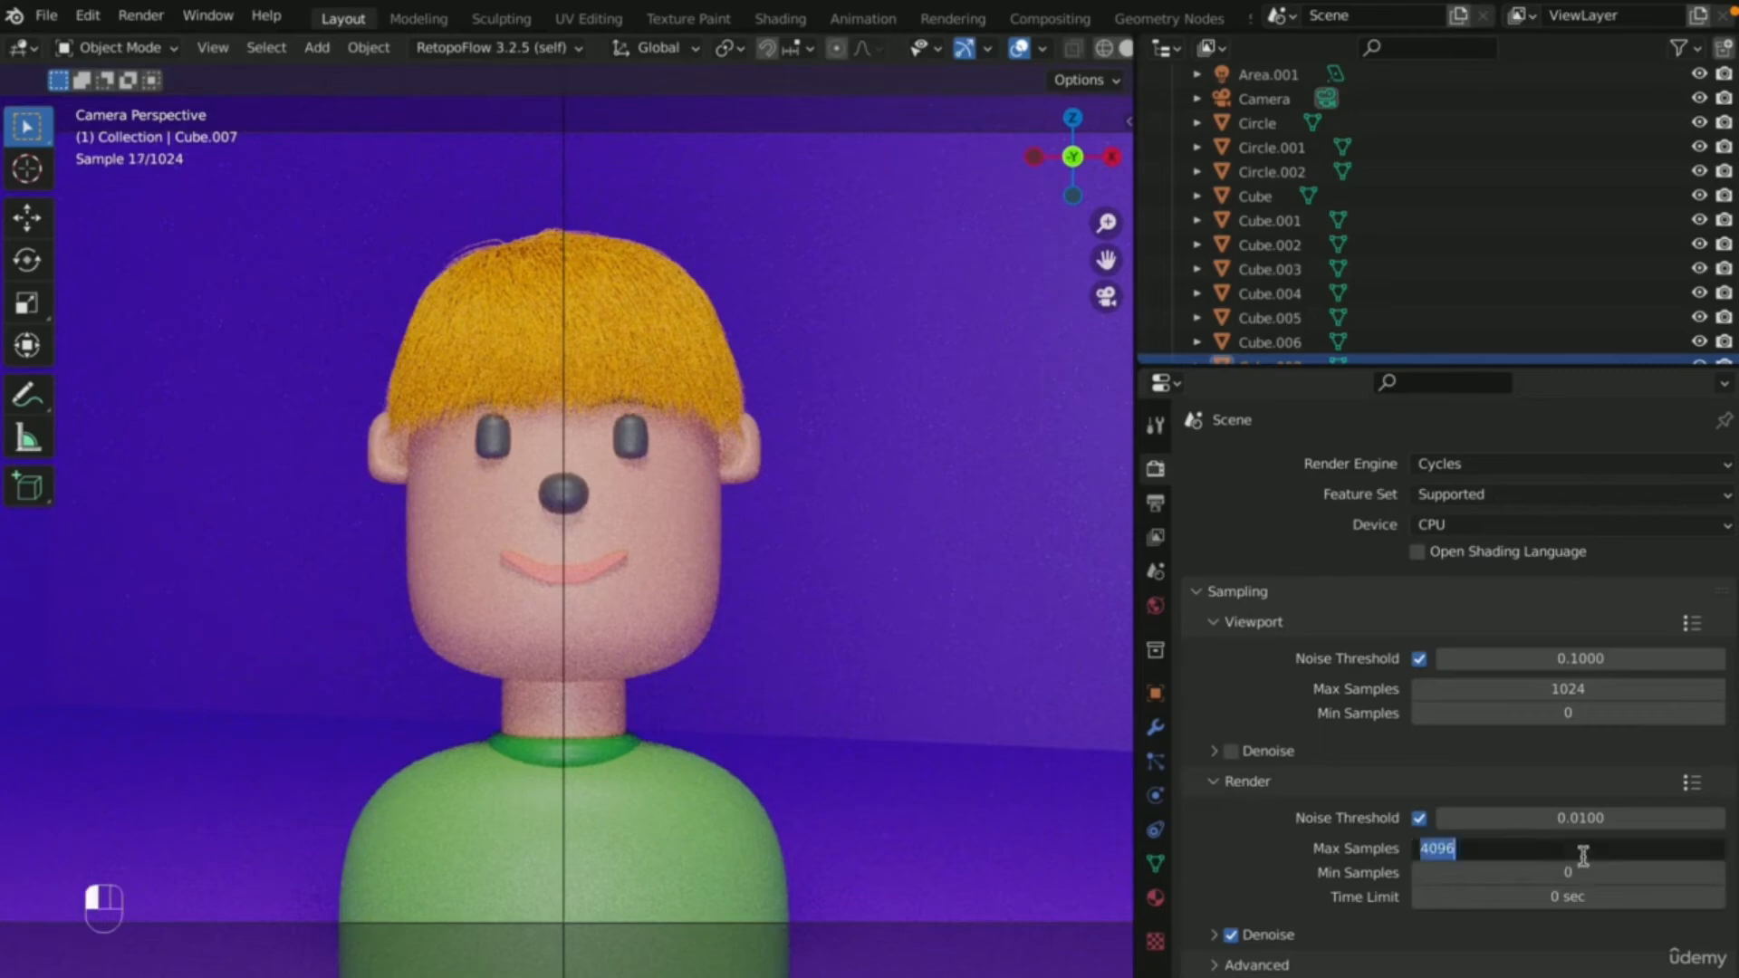
key(BackSpace)
text(10)
key(Return)
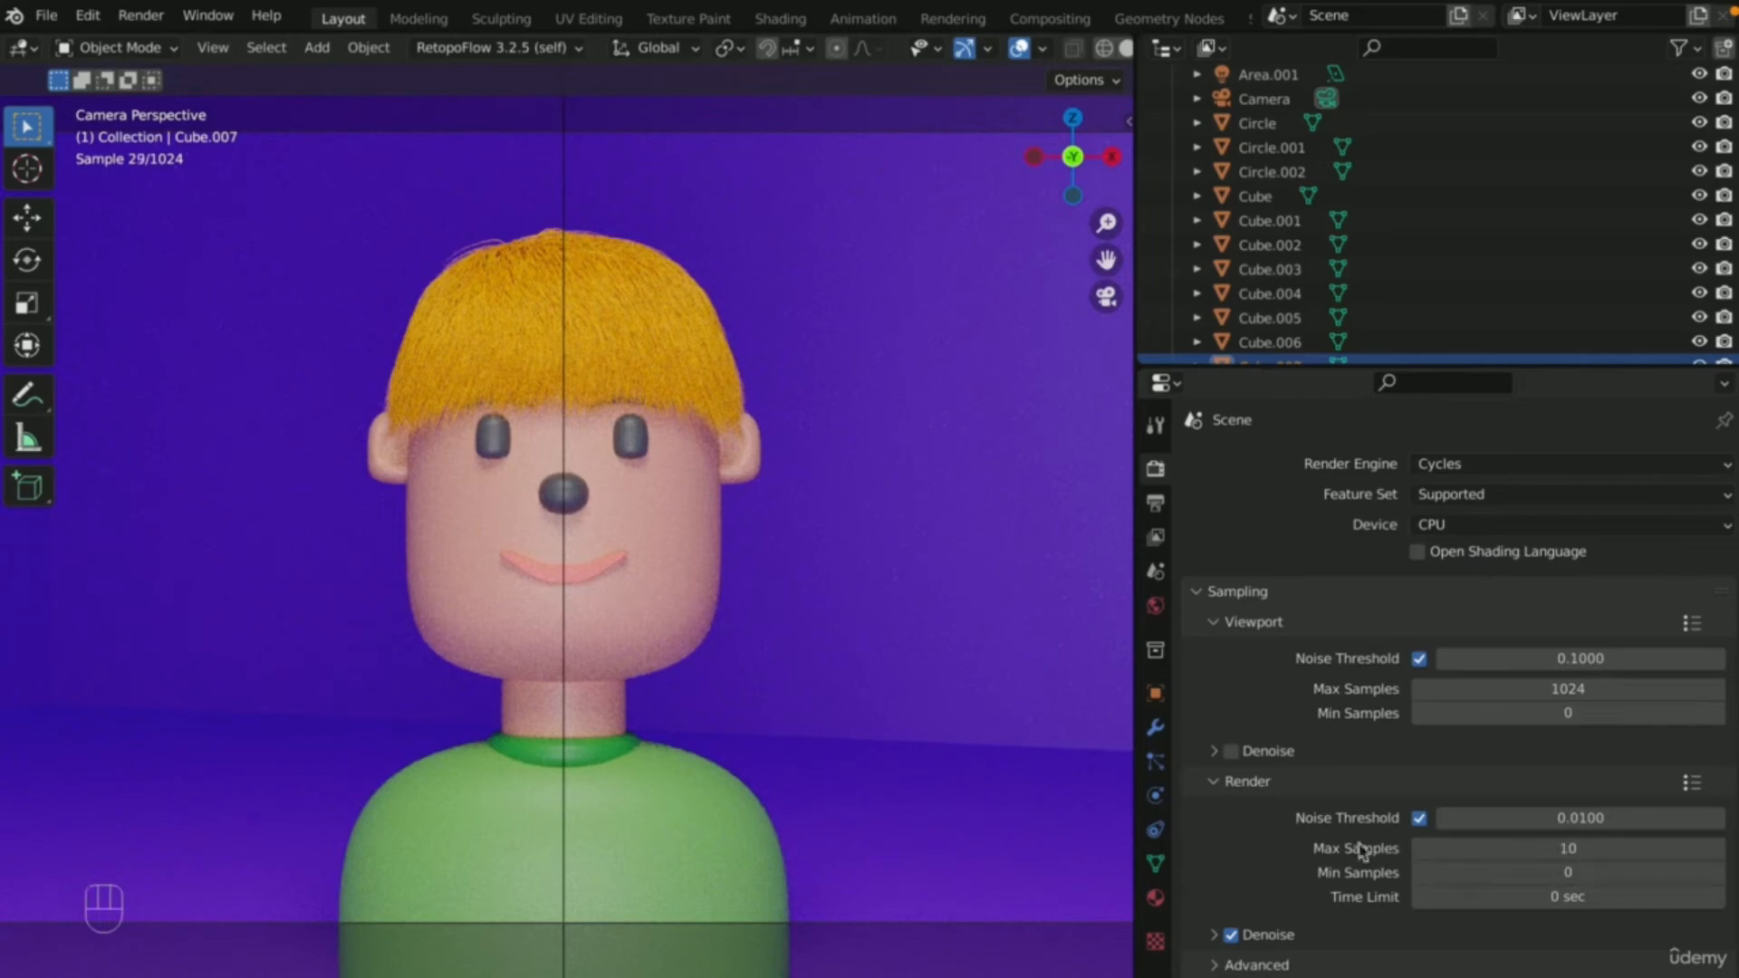
click(140, 17)
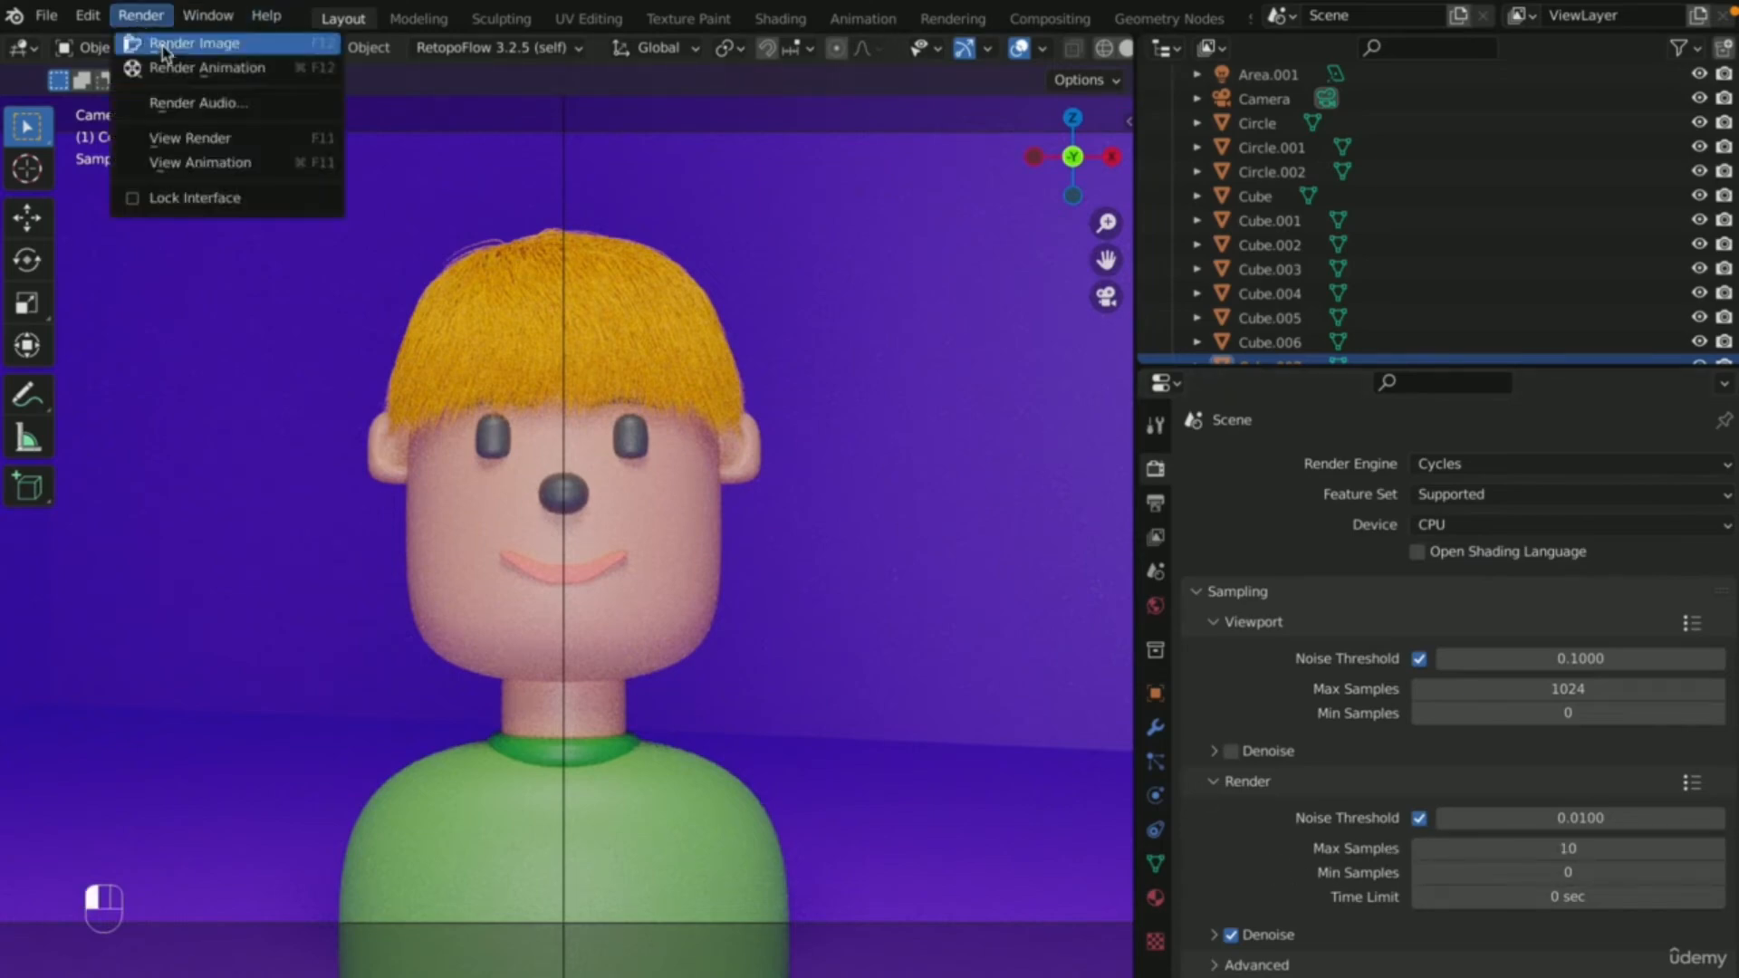
click(173, 43)
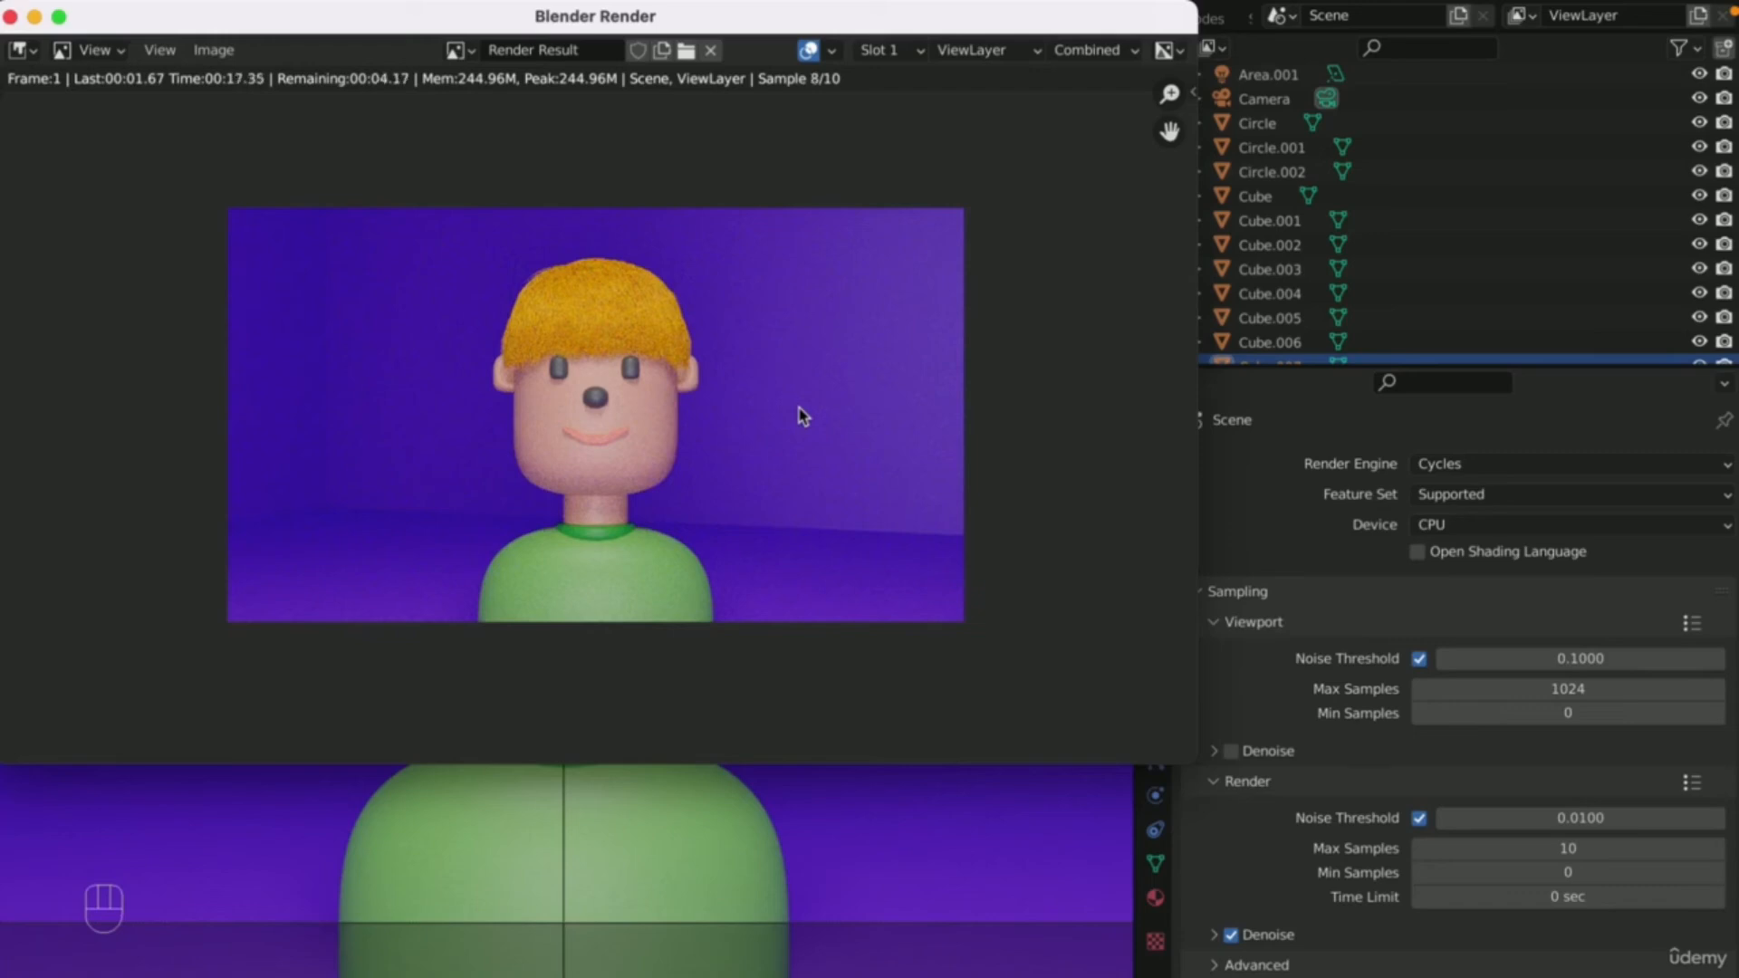
- Examine the hair, face and backdrop in the Cycles render from close up and at full frame
scroll(796, 418, up, 3)
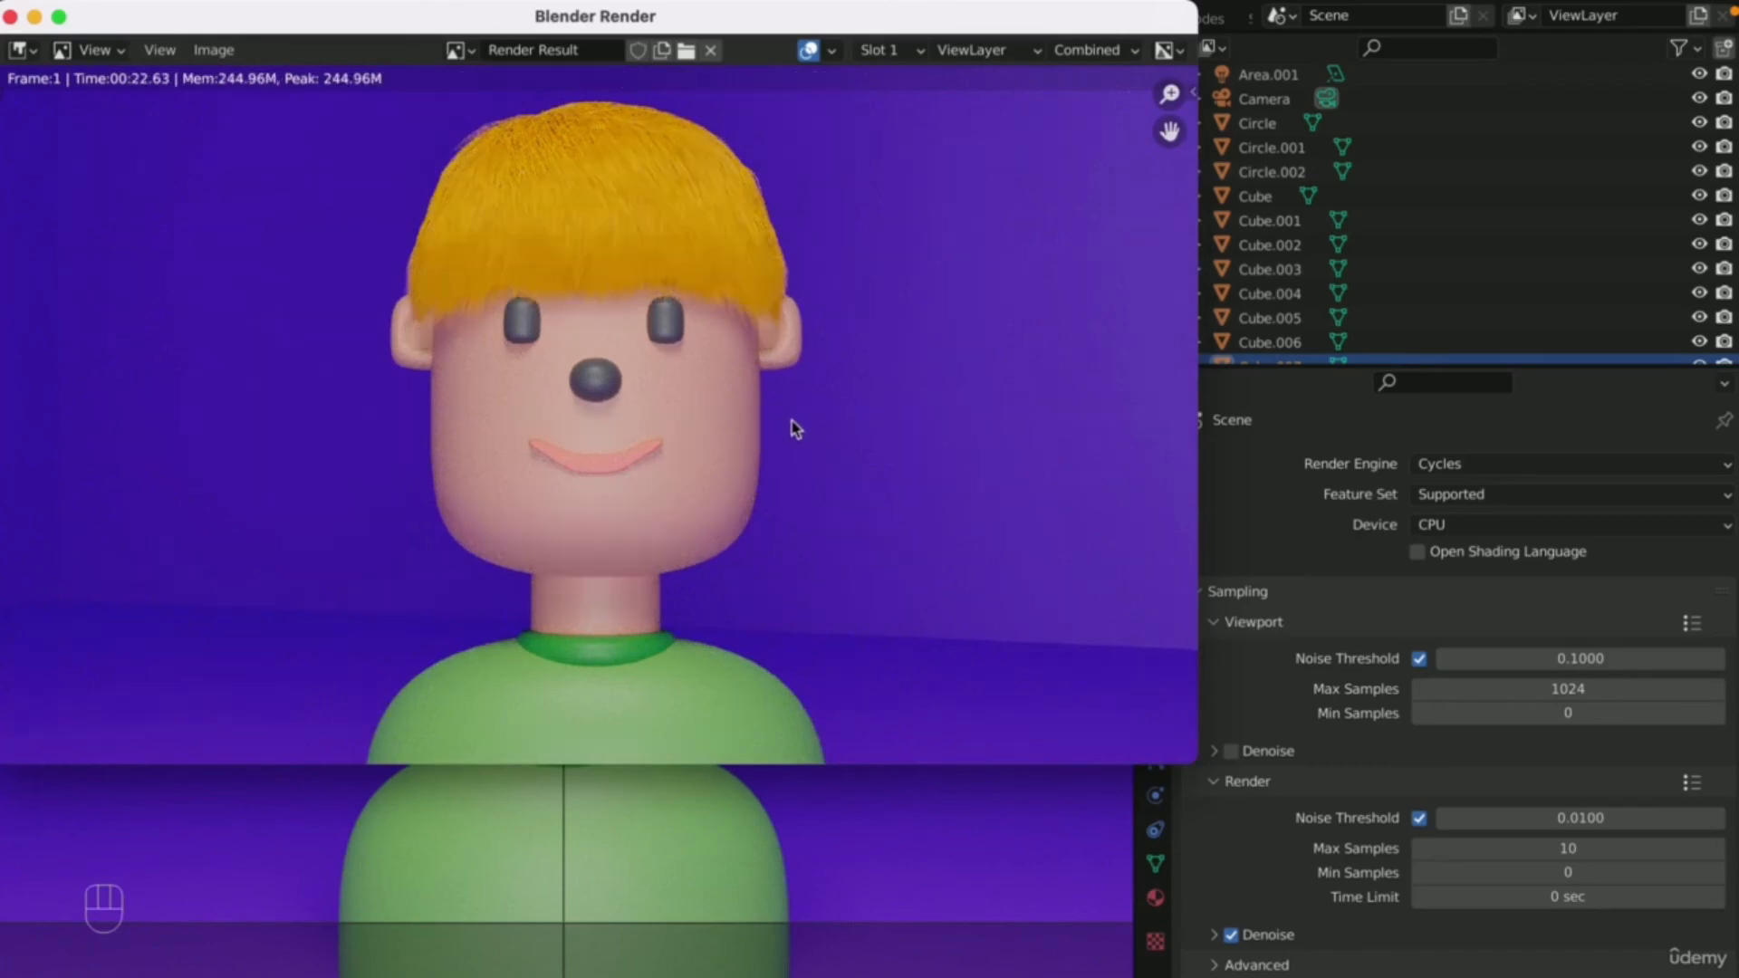
scroll(796, 428, down, 3)
scroll(796, 426, up, 2)
scroll(796, 427, down, 2)
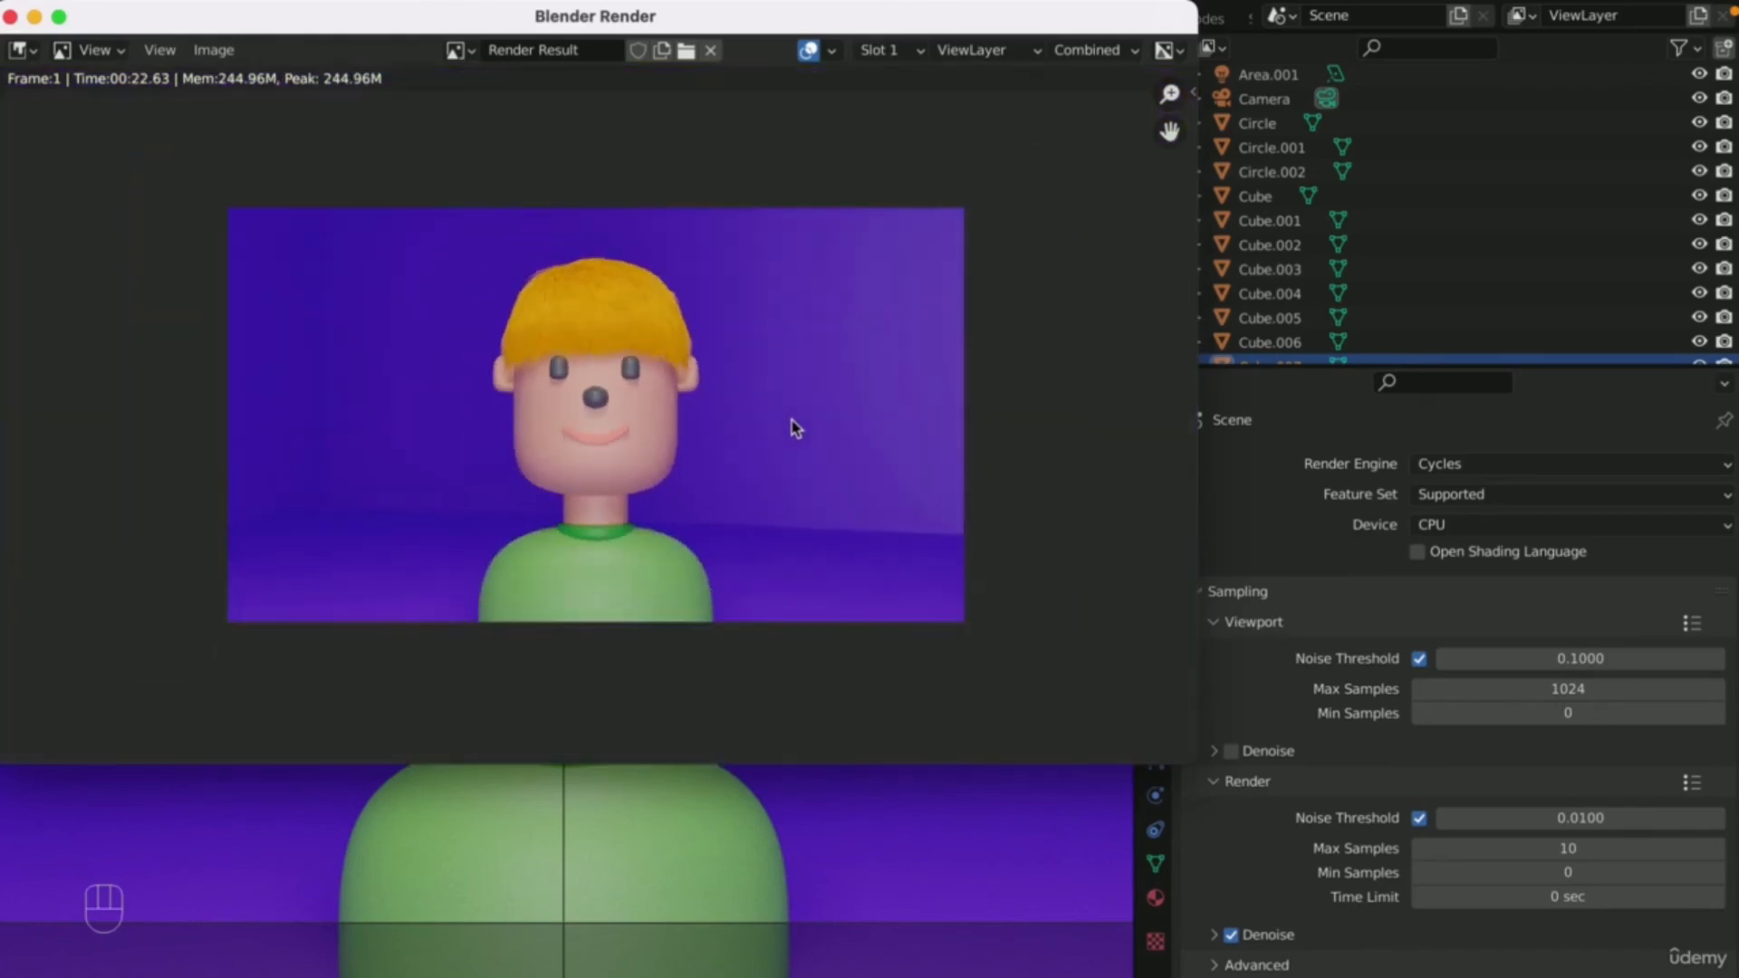
scroll(790, 437, up, 2)
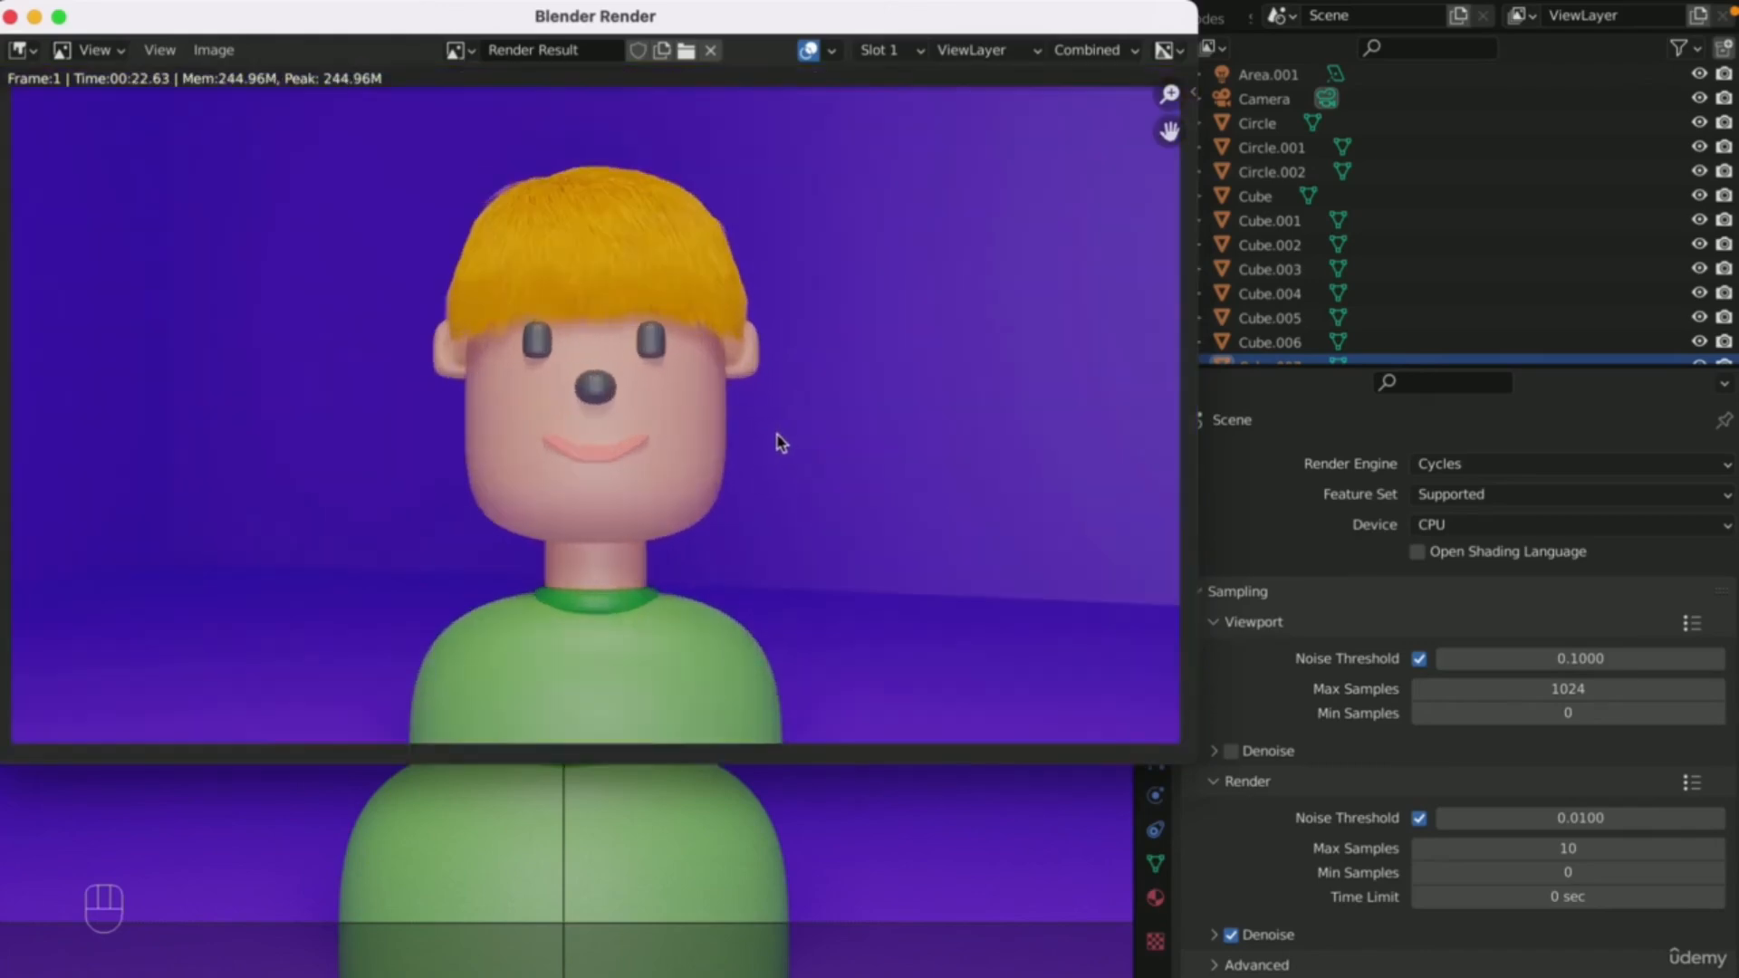
scroll(703, 345, up, 5)
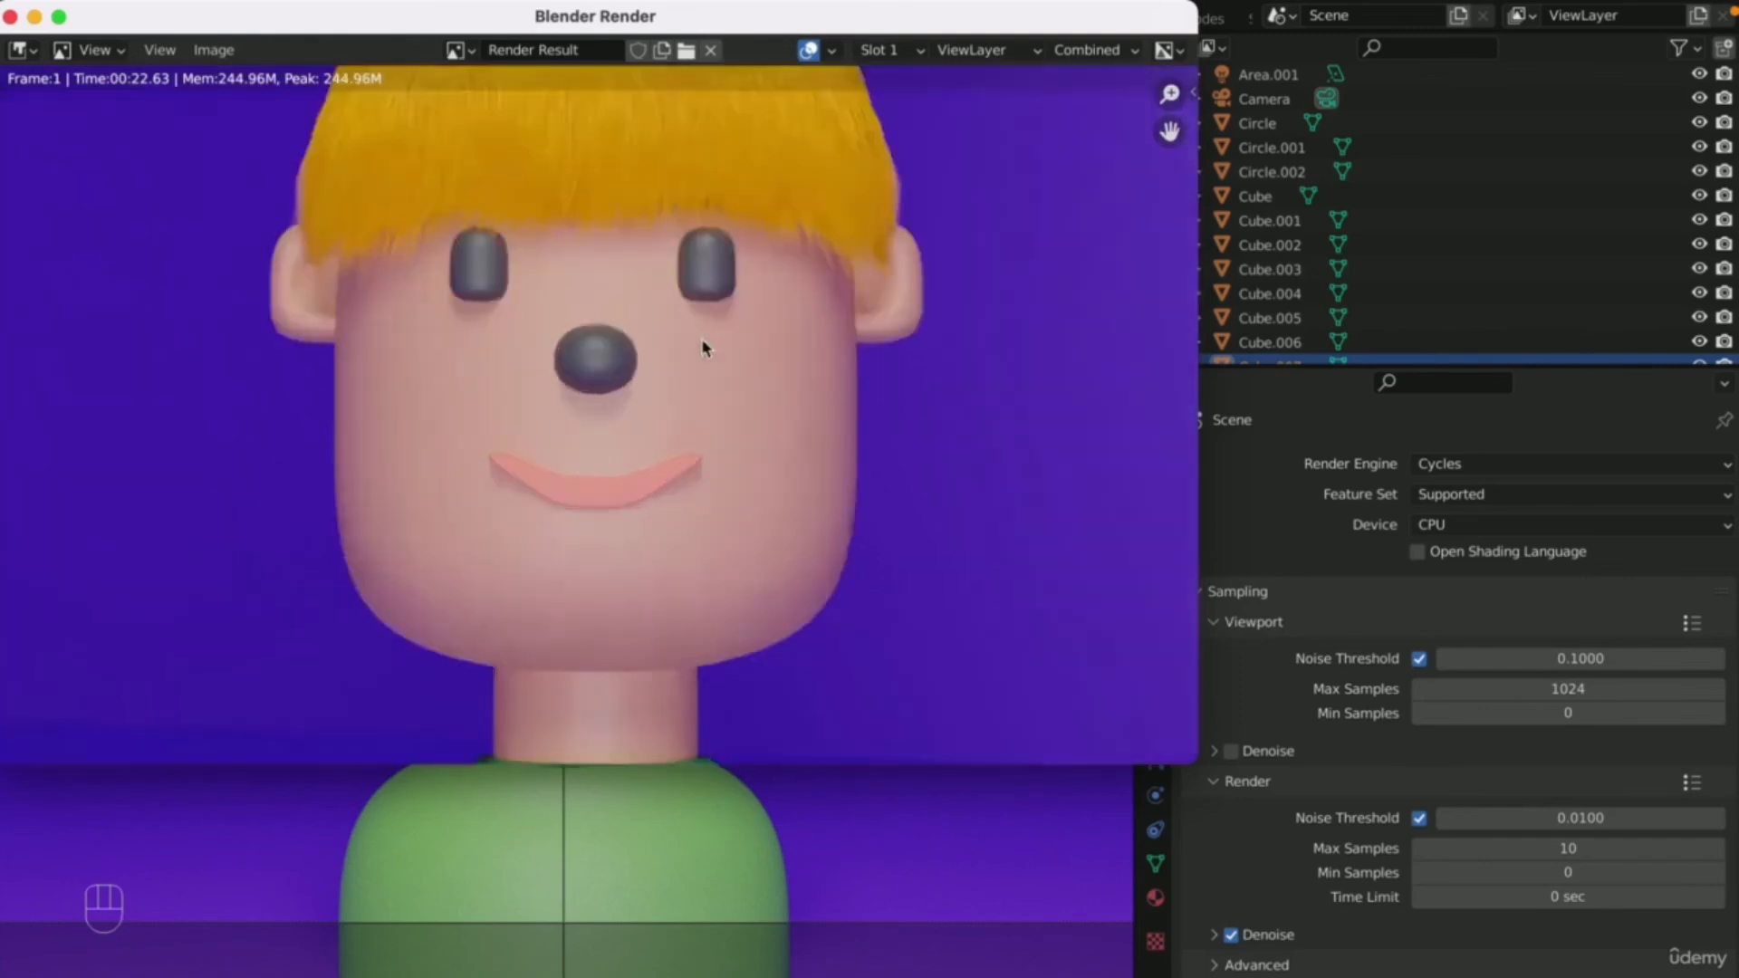
scroll(694, 345, down, 3)
scroll(1135, 226, down, 3)
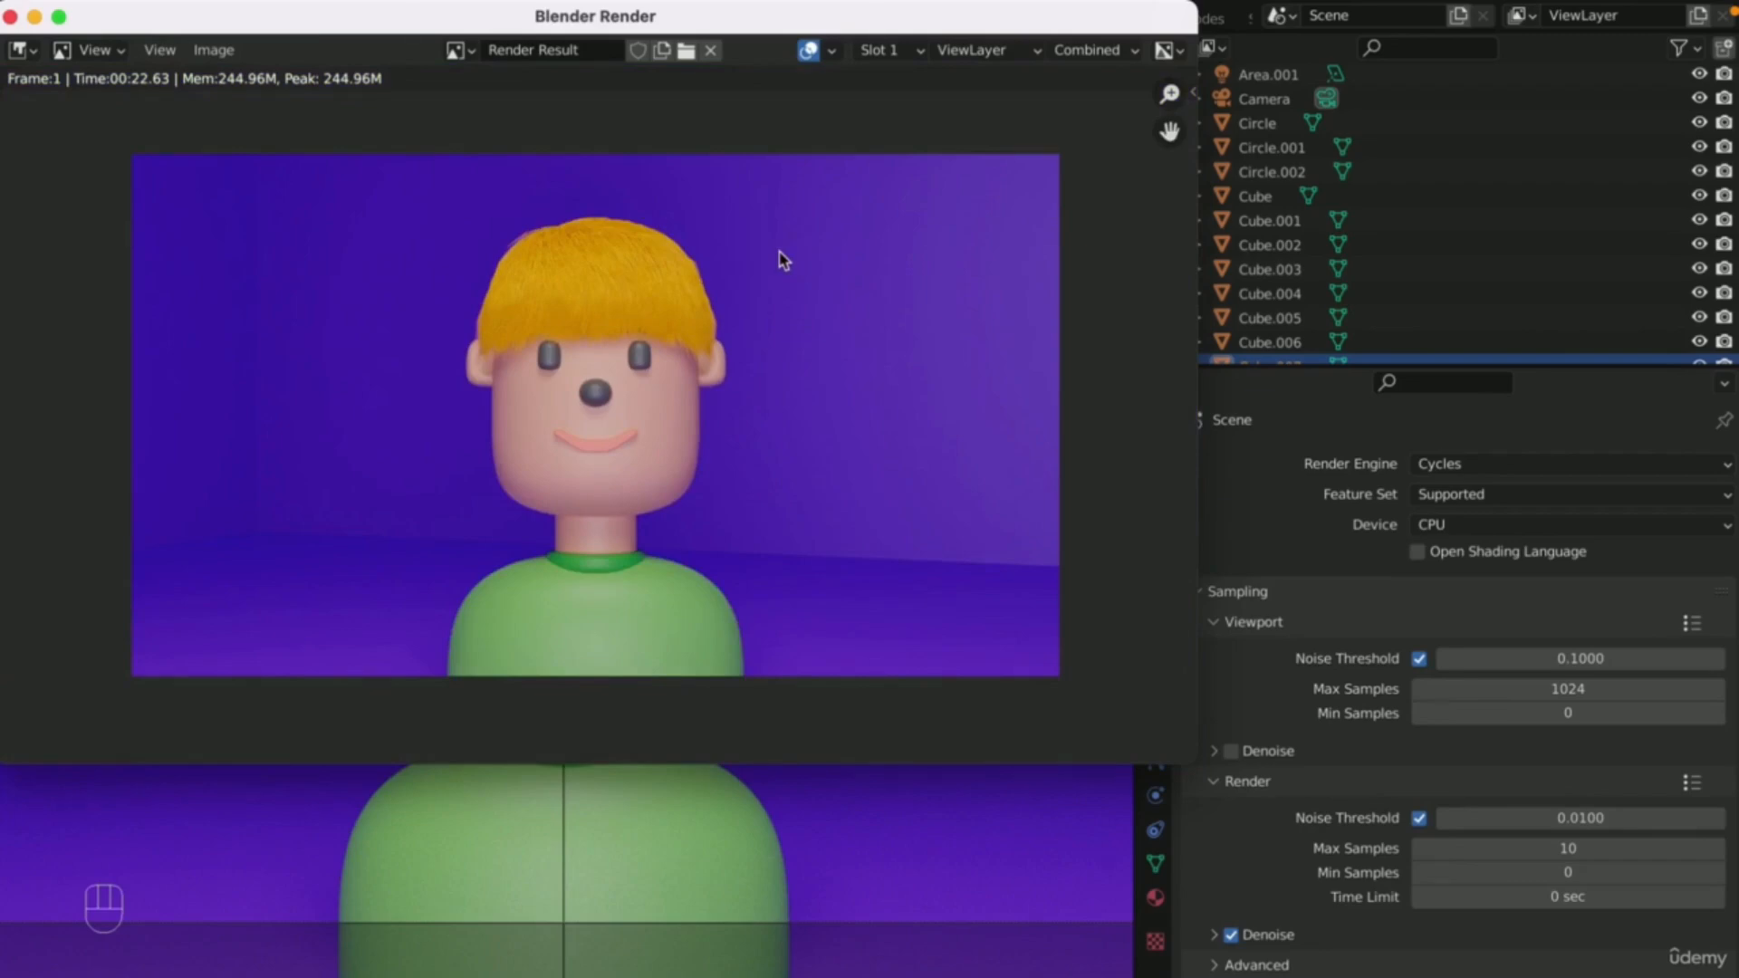
- Save the Cycles render as a PNG image in the Desktop folder
click(214, 50)
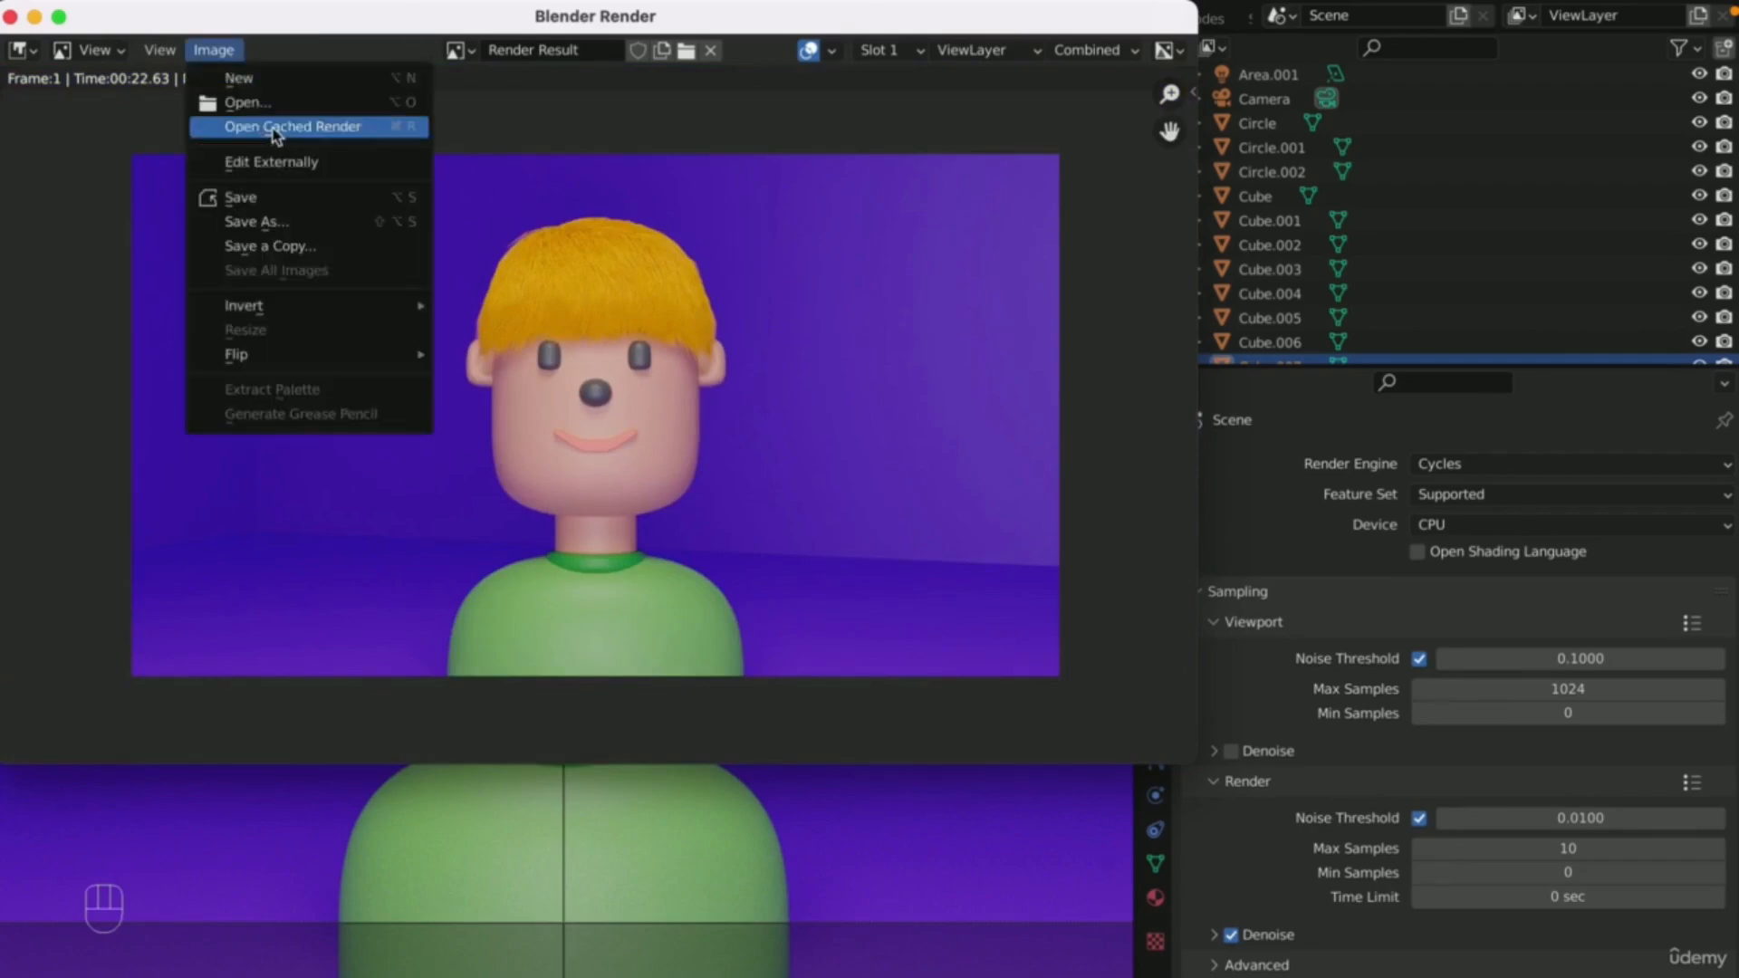
click(278, 222)
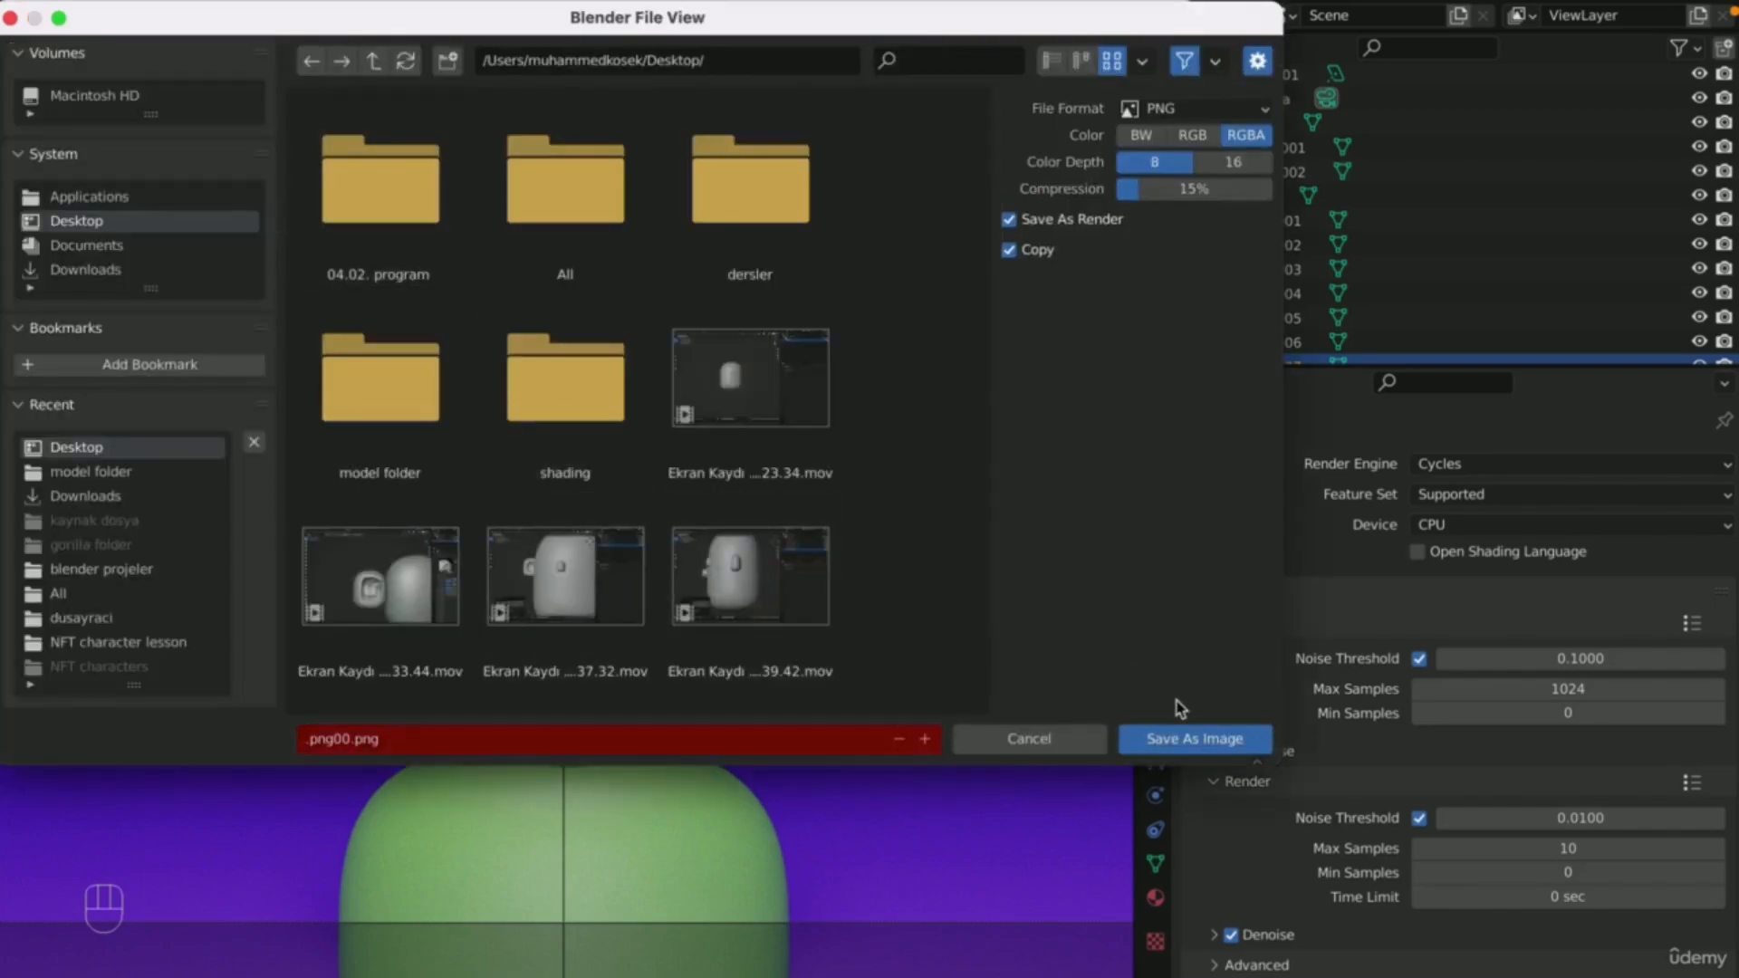